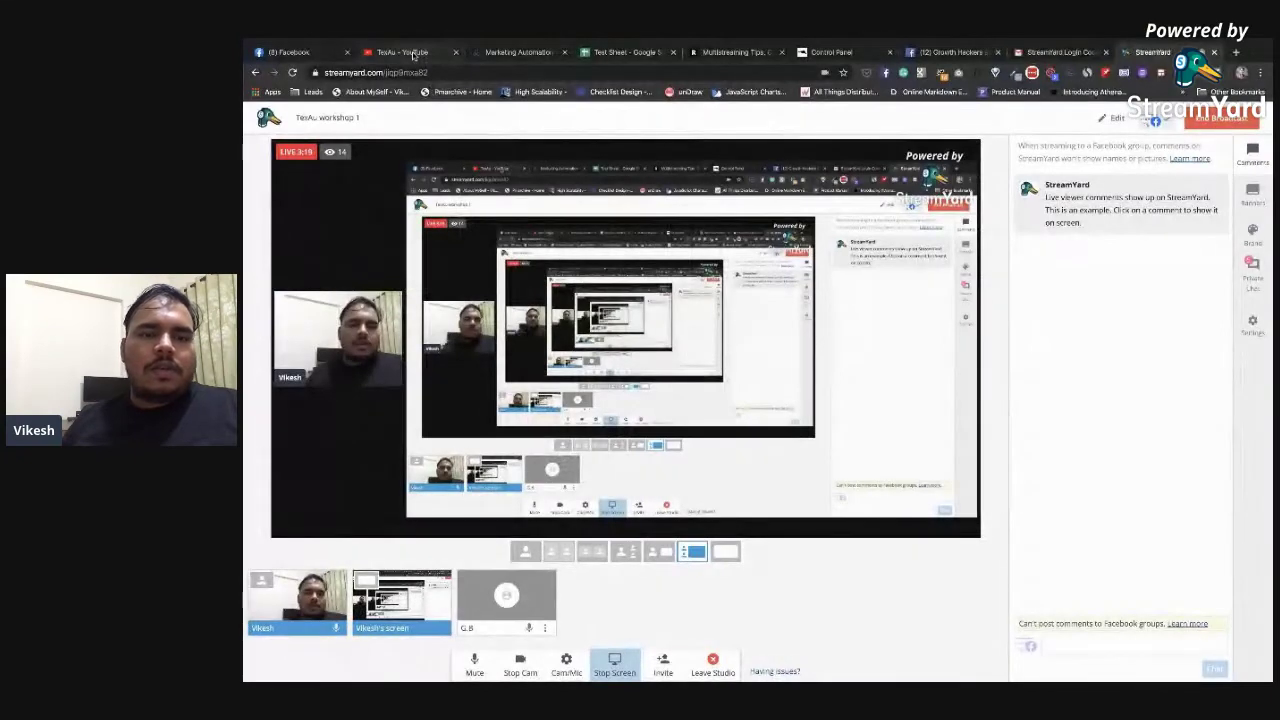
- Show the Growth Hackers and Automation Facebook group, then the TexAu Spices library of 28 used spices
{"action": "left_click", "coordinate": [320, 52]}
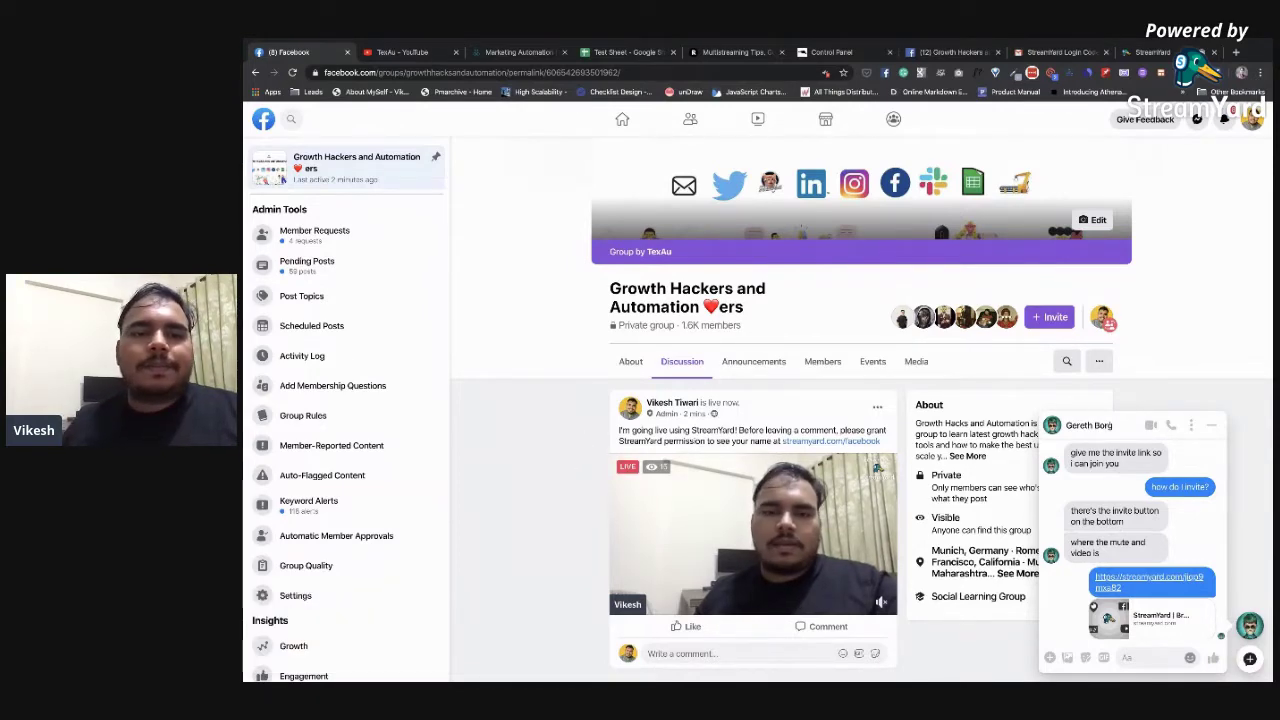
{"action": "left_click", "coordinate": [510, 52]}
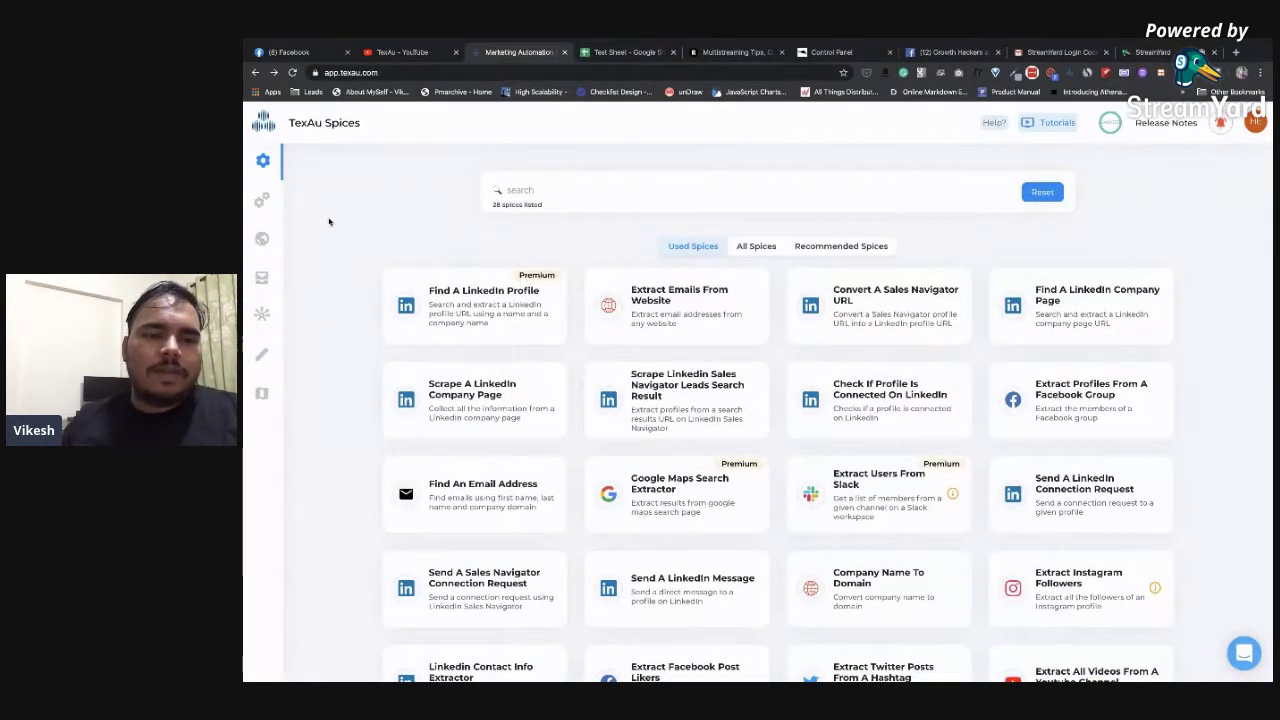
- Scroll through the grid of 28 used spices
{"action": "scroll", "coordinate": [333, 227], "scroll_direction": "down", "scroll_amount": 1}
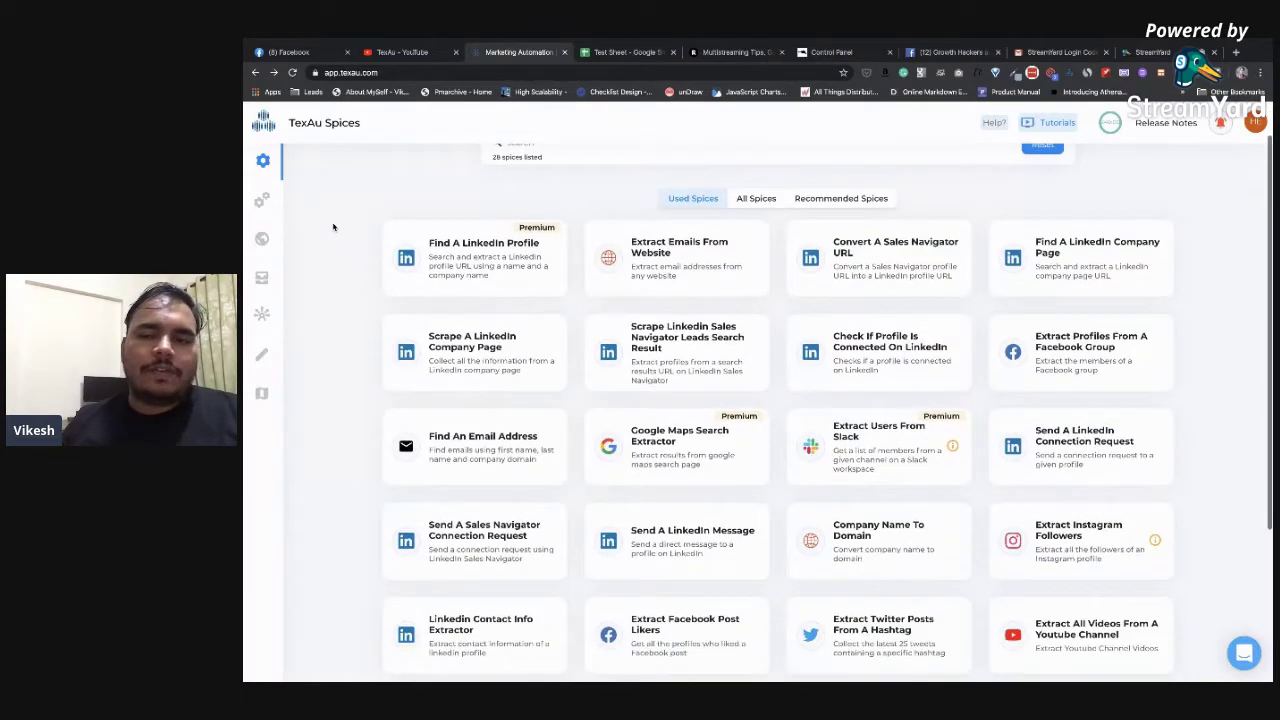
{"action": "scroll", "coordinate": [343, 314], "scroll_direction": "down", "scroll_amount": 2}
{"action": "scroll", "coordinate": [330, 300], "scroll_direction": "up", "scroll_amount": 2}
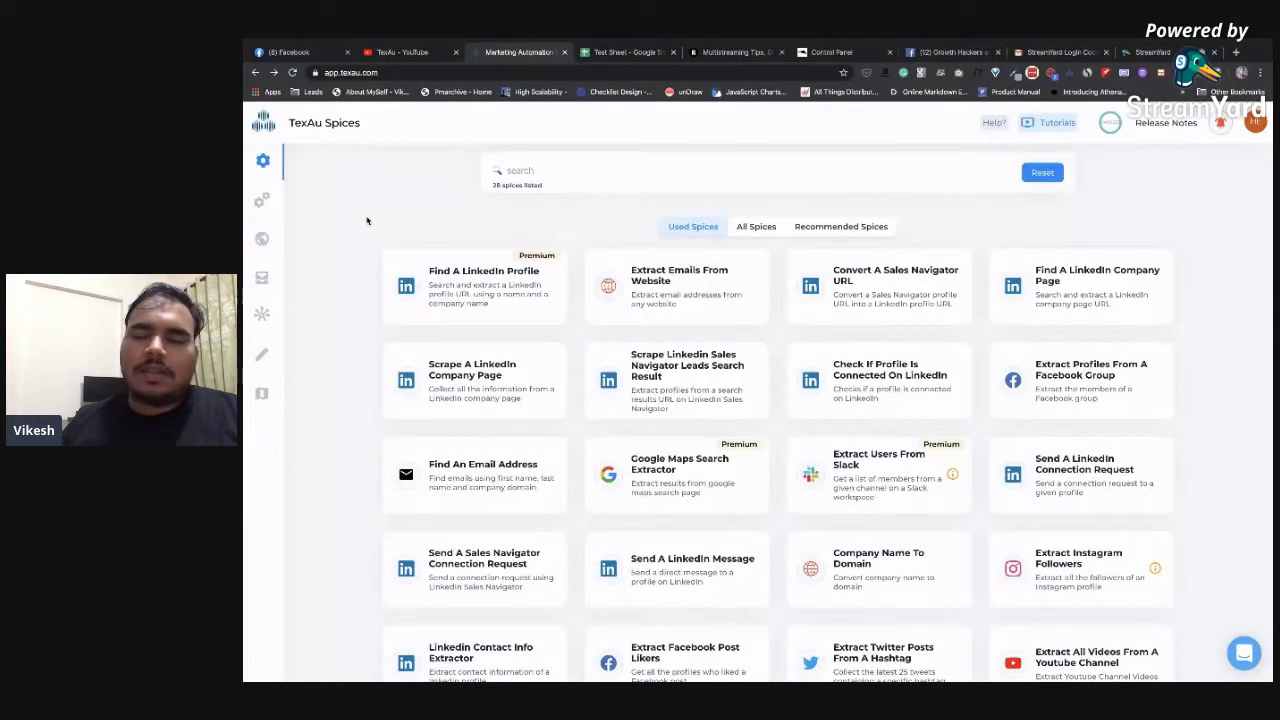
{"action": "scroll", "coordinate": [368, 220], "scroll_direction": "up", "scroll_amount": 1}
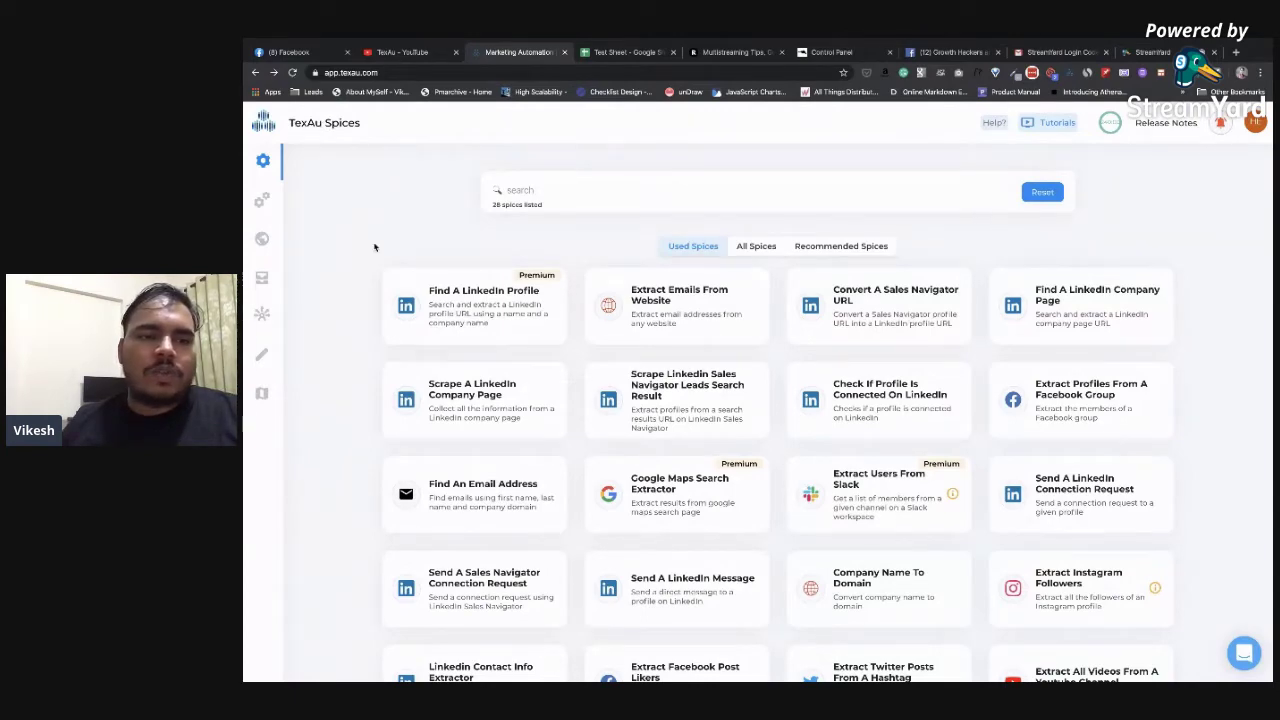
{"action": "scroll", "coordinate": [350, 270], "scroll_direction": "down", "scroll_amount": 2}
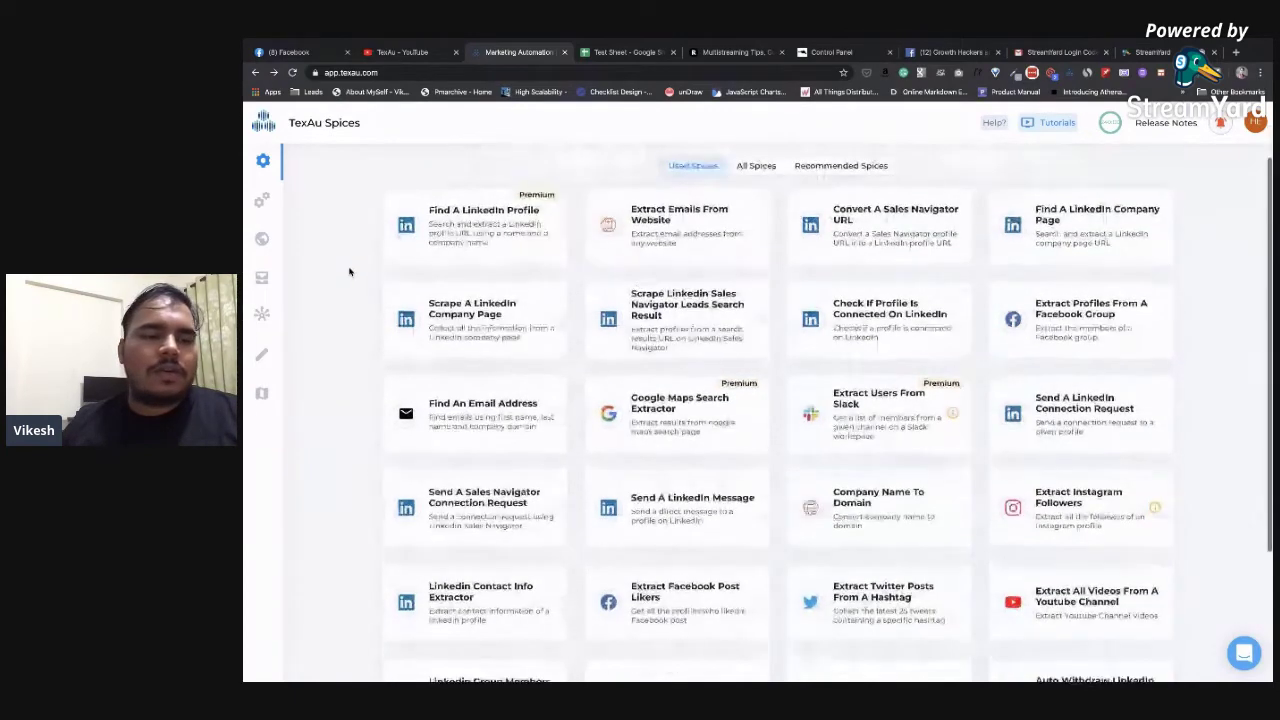
{"action": "scroll", "coordinate": [353, 225], "scroll_direction": "up", "scroll_amount": 2}
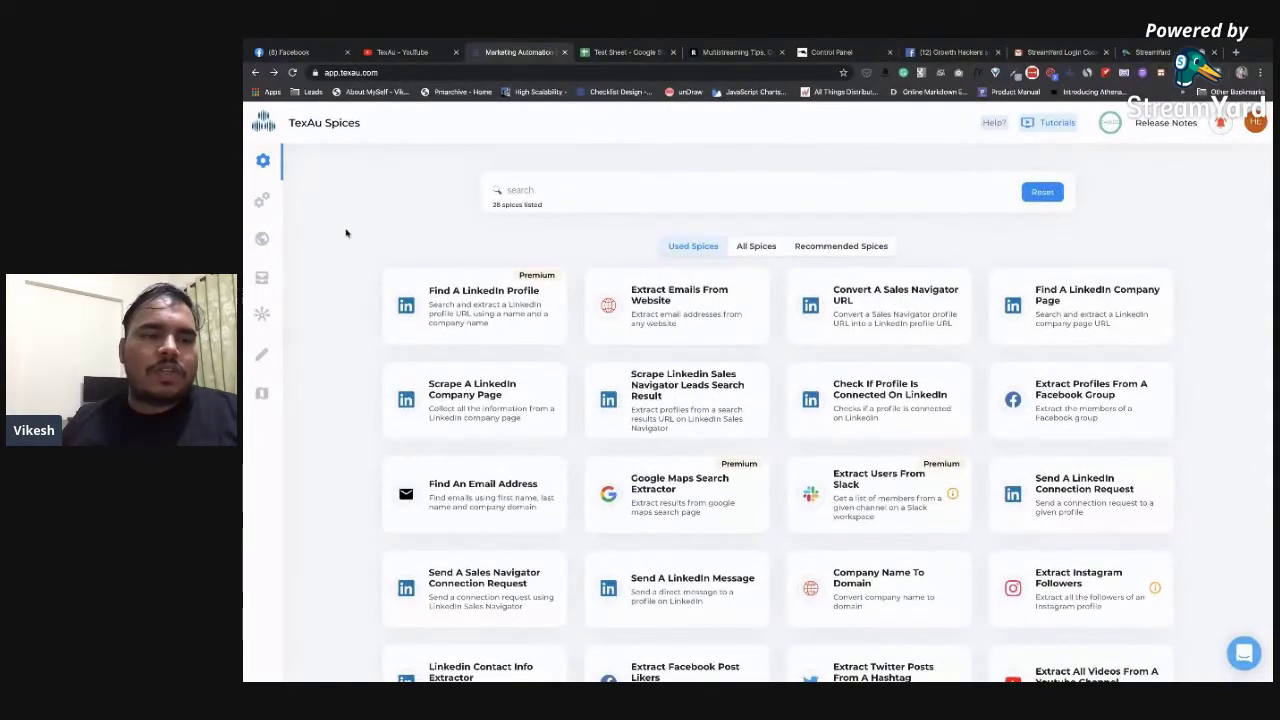
{"action": "scroll", "coordinate": [343, 251], "scroll_direction": "down", "scroll_amount": 2}
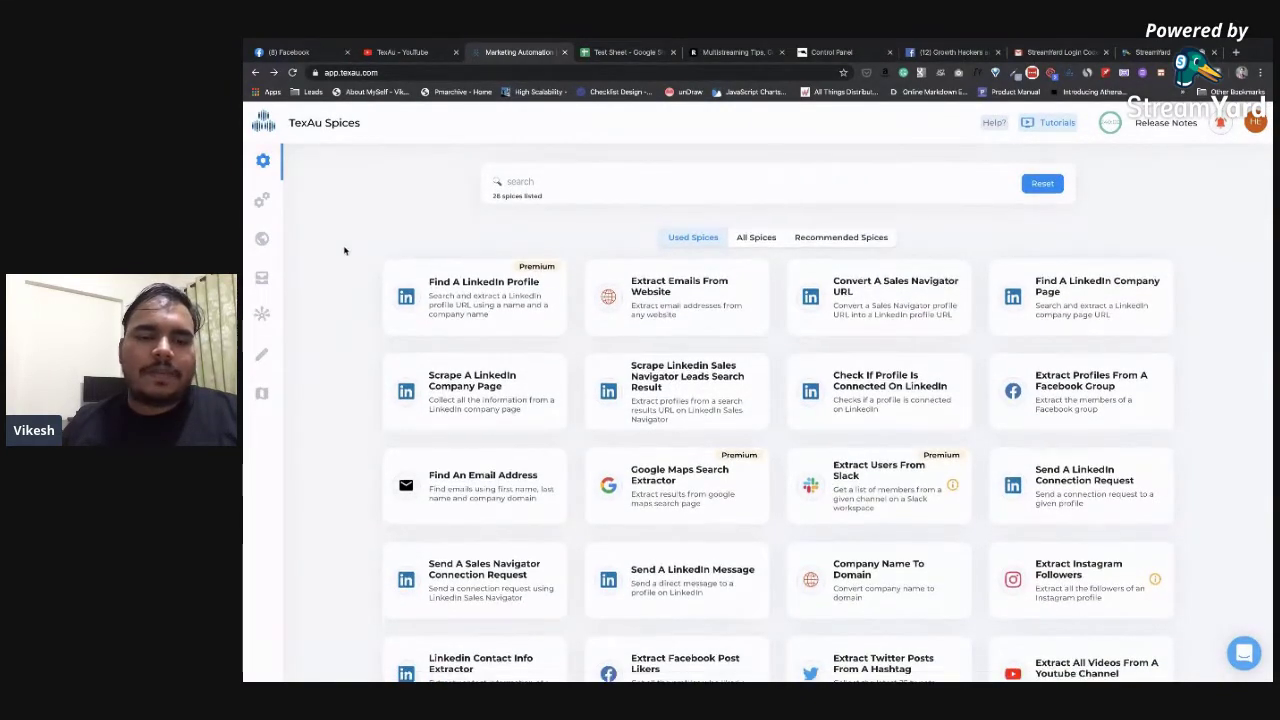
{"action": "scroll", "coordinate": [346, 280], "scroll_direction": "up", "scroll_amount": 2}
- Go back to the StreamYard studio and bring up TexAu's YouTube channel
{"action": "scroll", "coordinate": [349, 303], "scroll_direction": "down", "scroll_amount": 2}
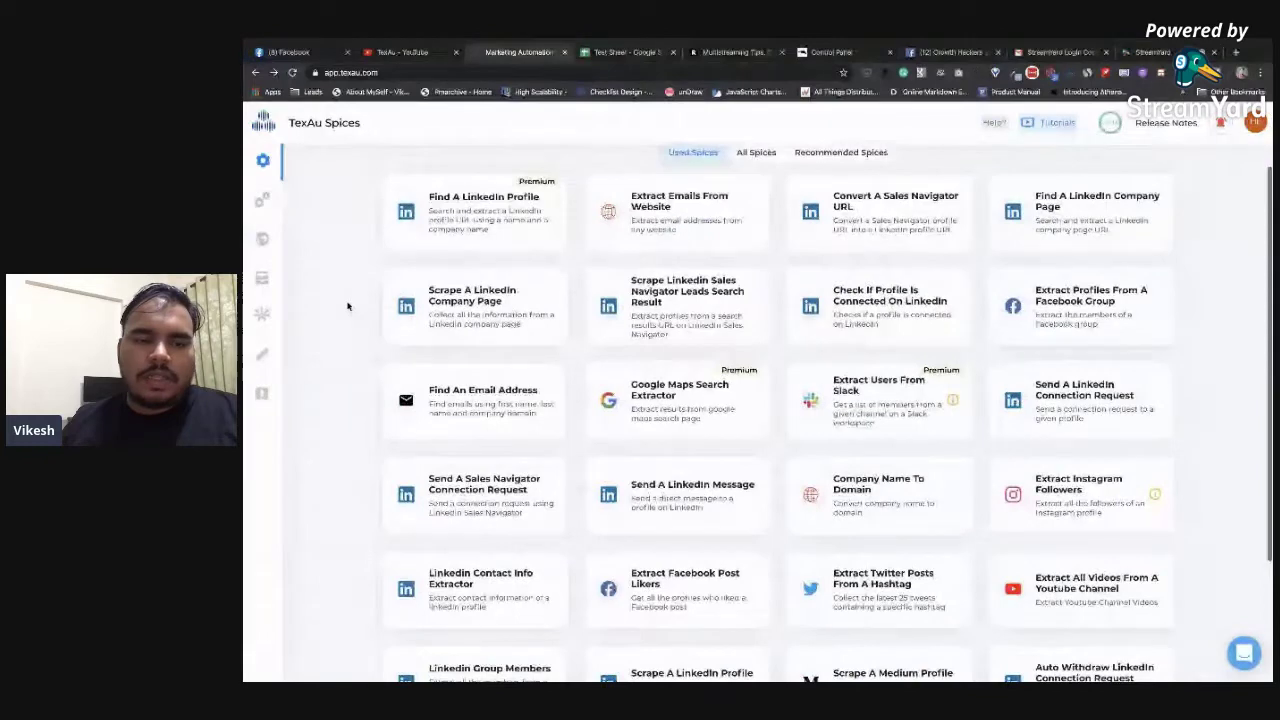
{"action": "scroll", "coordinate": [350, 300], "scroll_direction": "up", "scroll_amount": 2}
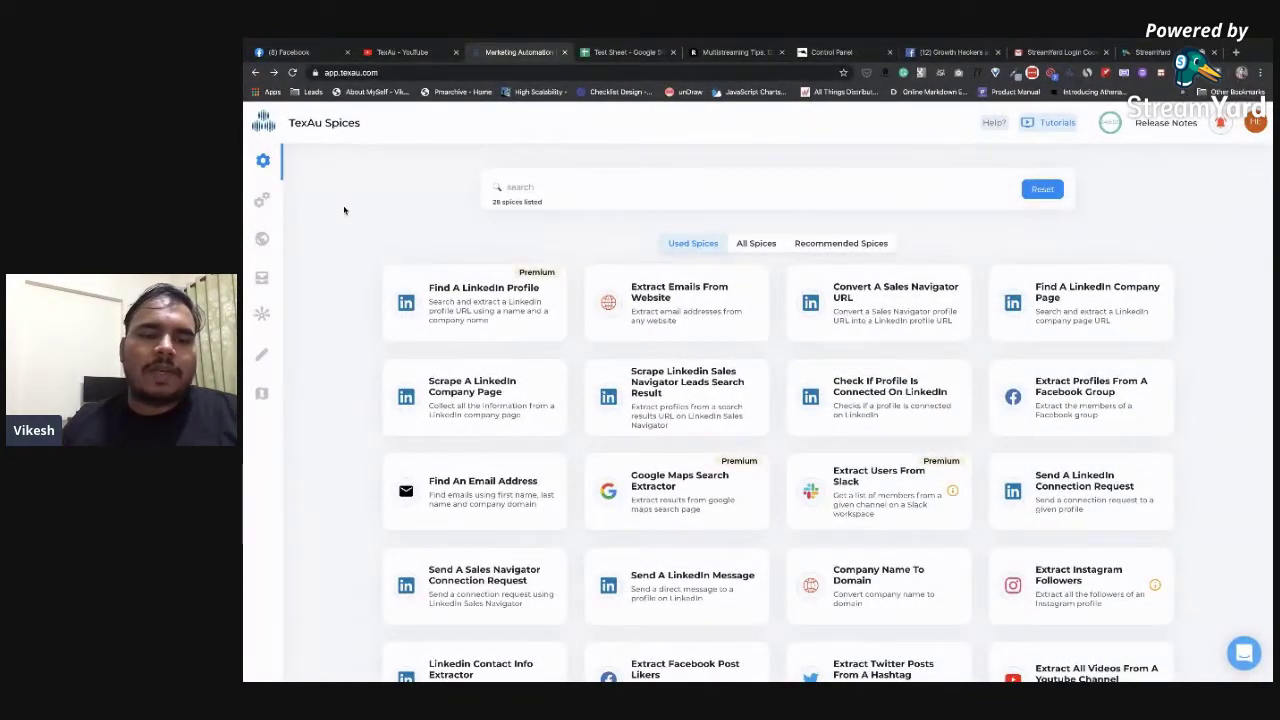
{"action": "left_click", "coordinate": [1152, 52]}
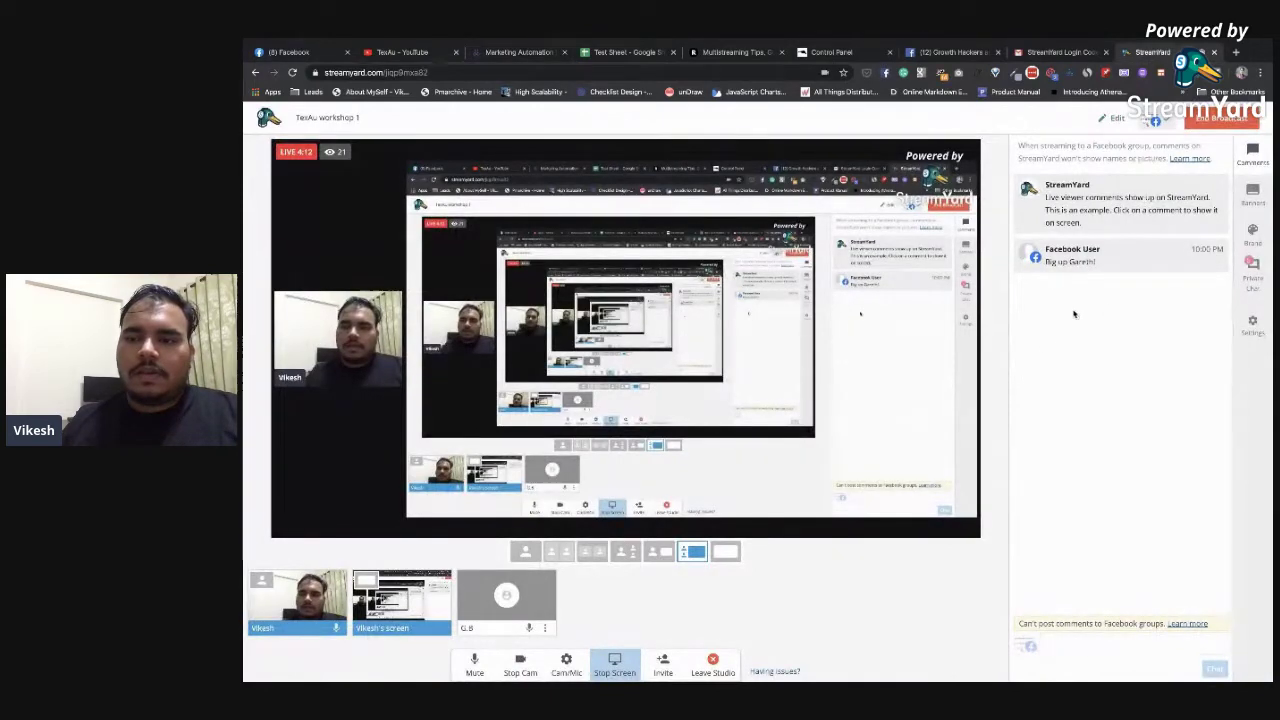
{"action": "left_click", "coordinate": [405, 54]}
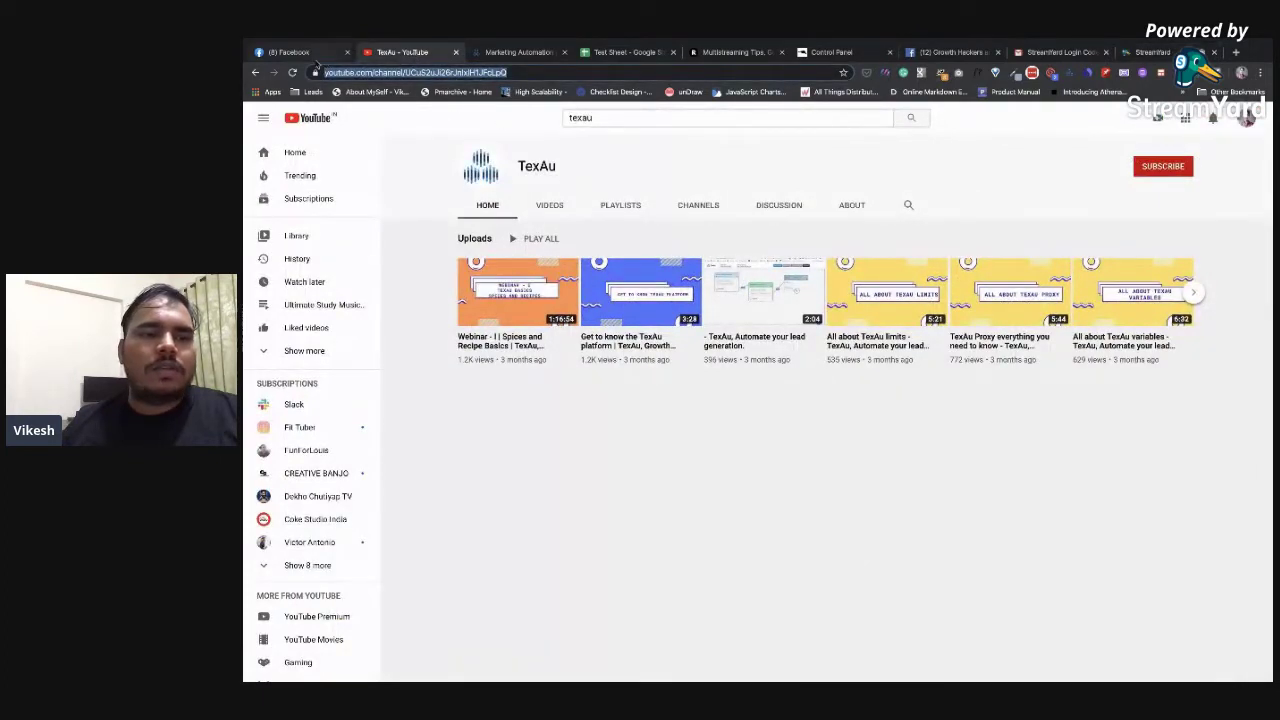
- Switch from the YouTube uploads back to the TexAu Spices library tab
{"action": "left_click", "coordinate": [516, 52]}
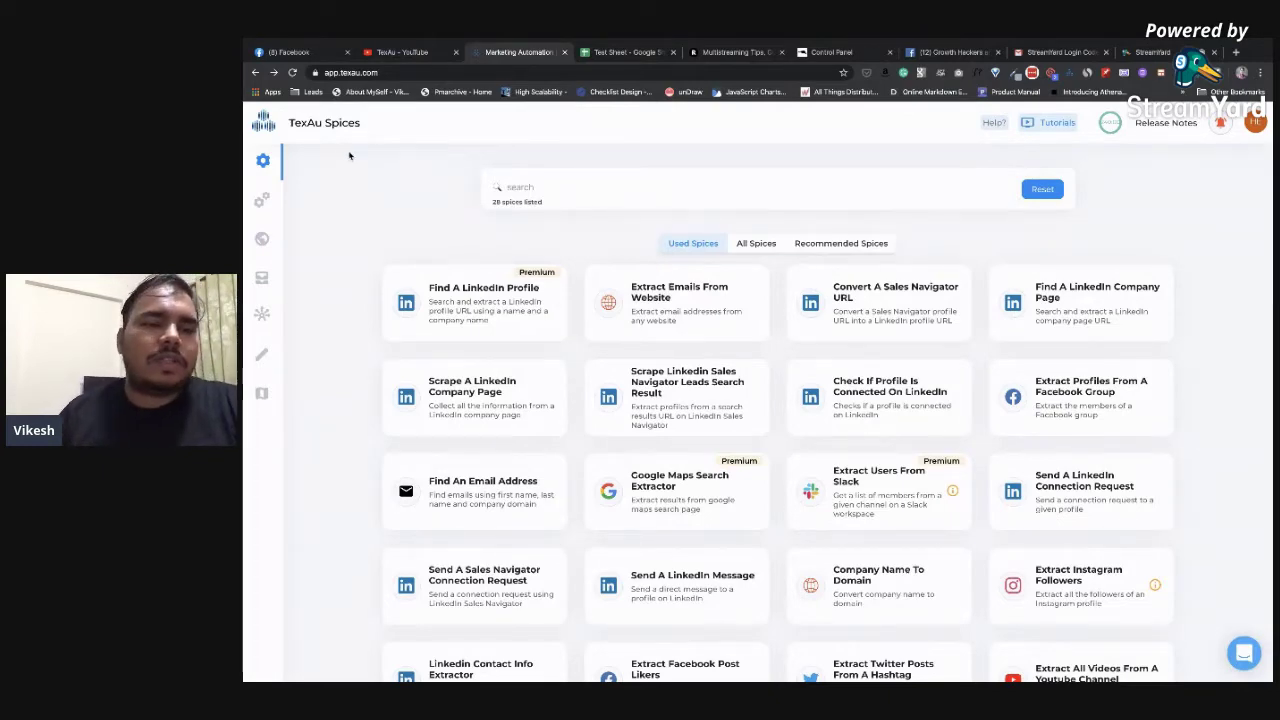
{"action": "scroll", "coordinate": [358, 167], "scroll_direction": "down", "scroll_amount": 3}
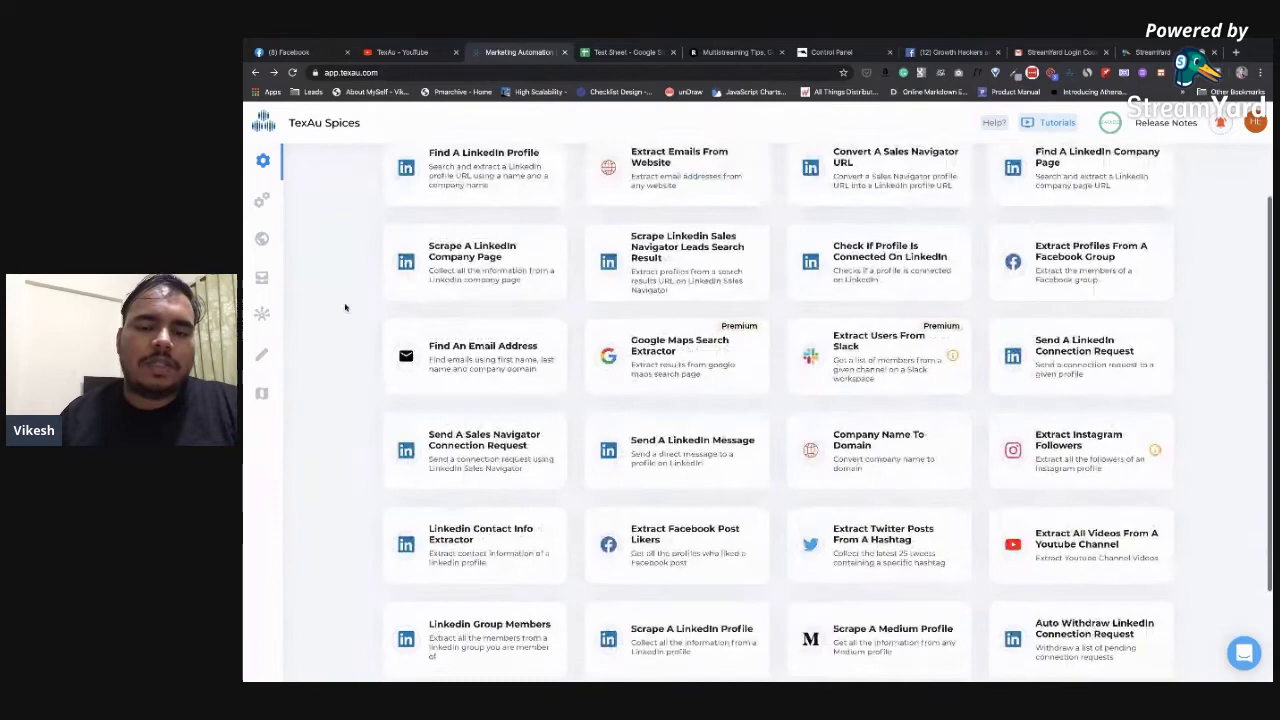
{"action": "scroll", "coordinate": [345, 308], "scroll_direction": "down", "scroll_amount": 1}
{"action": "scroll", "coordinate": [372, 310], "scroll_direction": "up", "scroll_amount": 2}
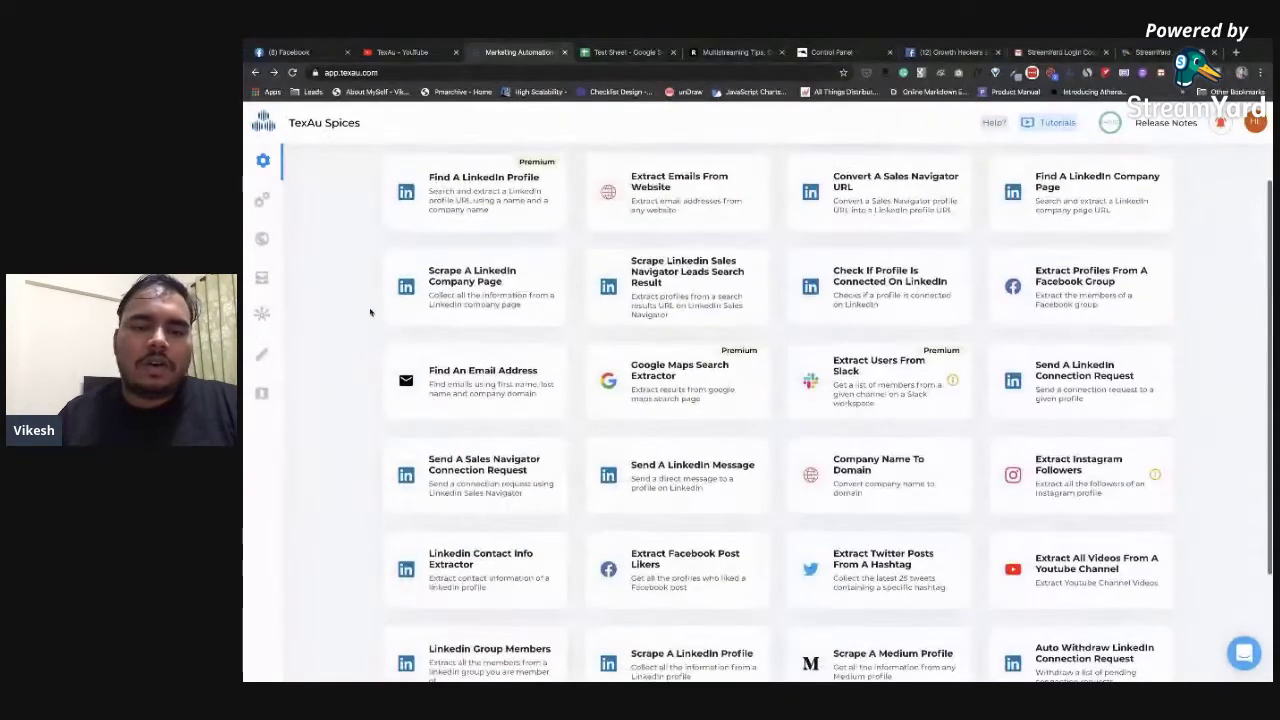
{"action": "scroll", "coordinate": [375, 304], "scroll_direction": "up", "scroll_amount": 1}
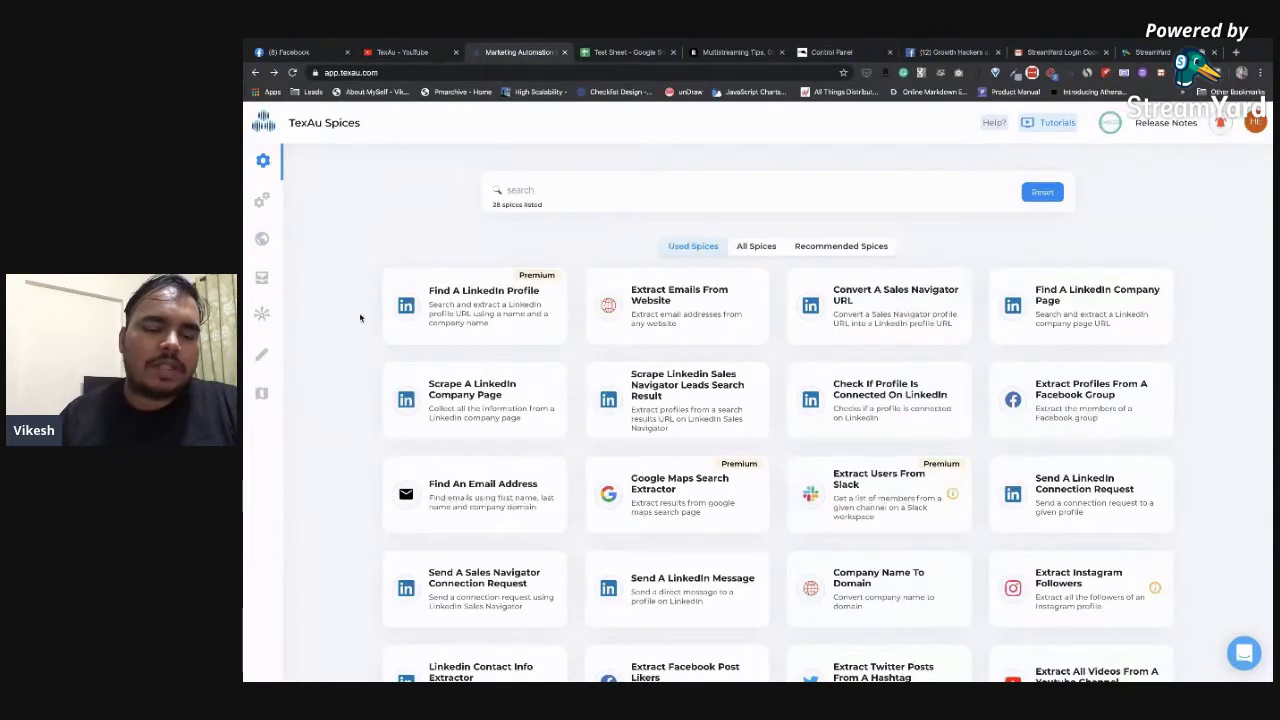
{"action": "scroll", "coordinate": [360, 314], "scroll_direction": "down", "scroll_amount": 1}
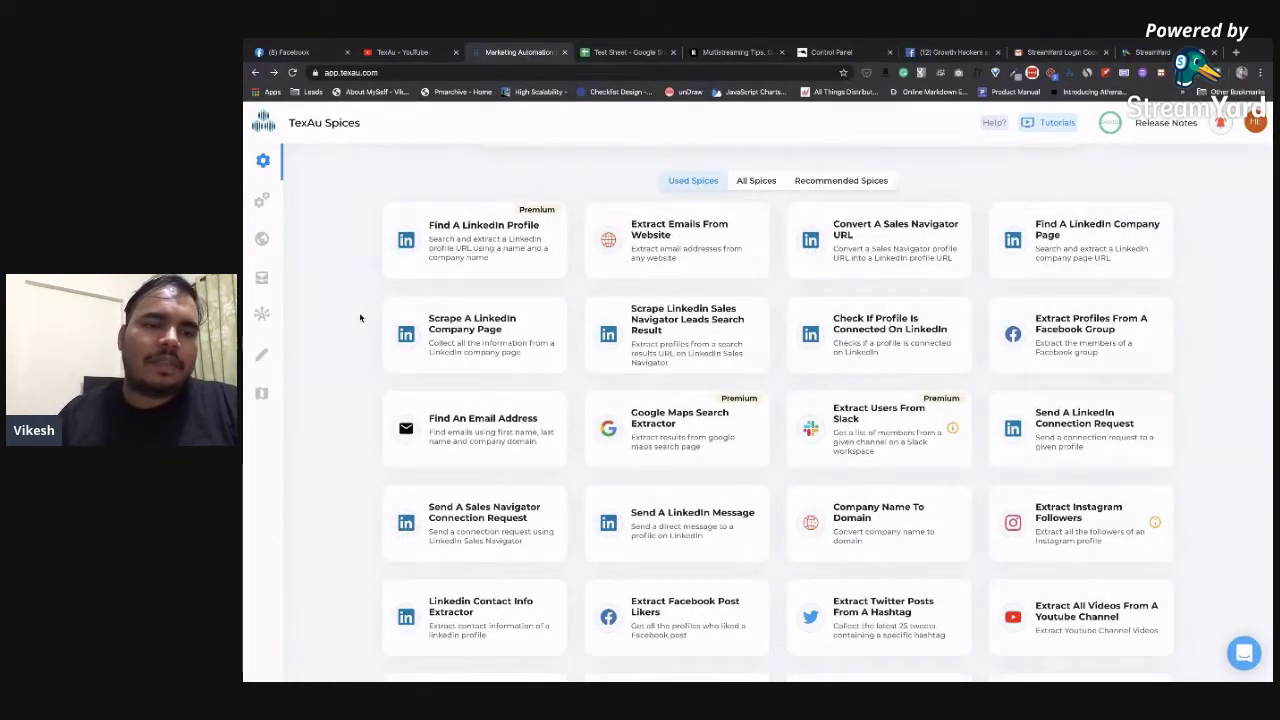
{"action": "scroll", "coordinate": [348, 318], "scroll_direction": "down", "scroll_amount": 1}
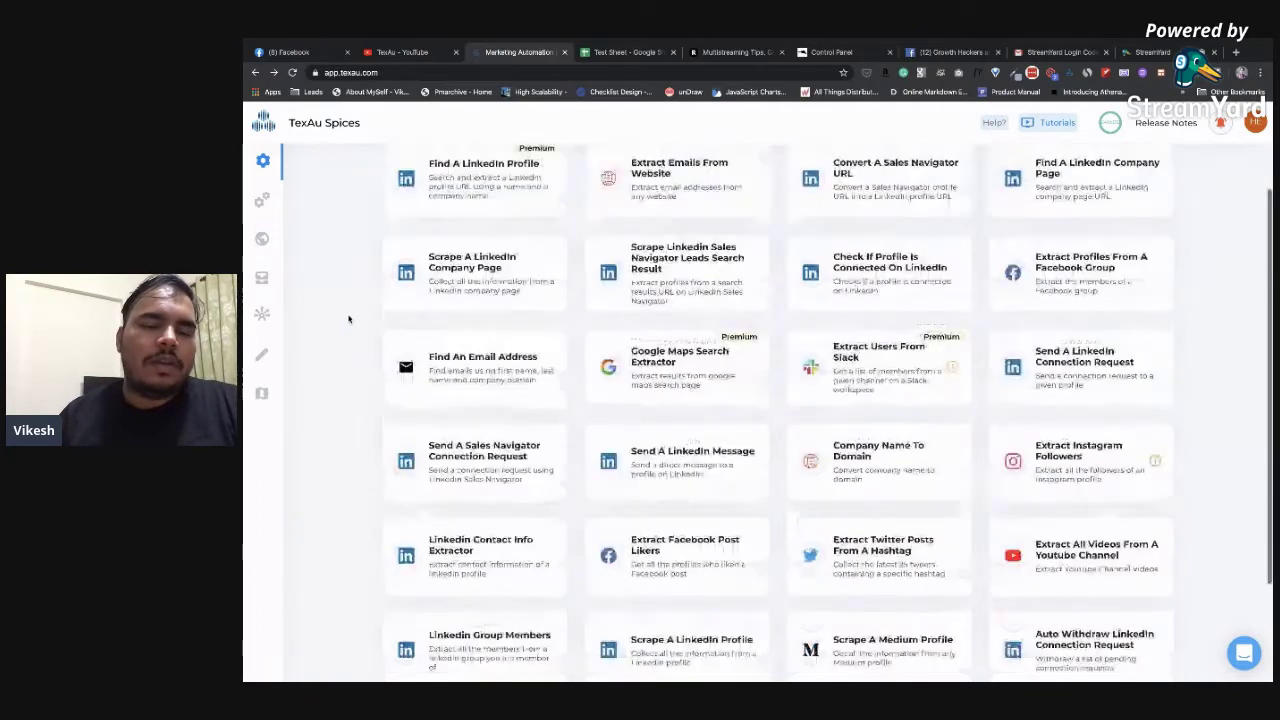
{"action": "scroll", "coordinate": [348, 318], "scroll_direction": "up", "scroll_amount": 1}
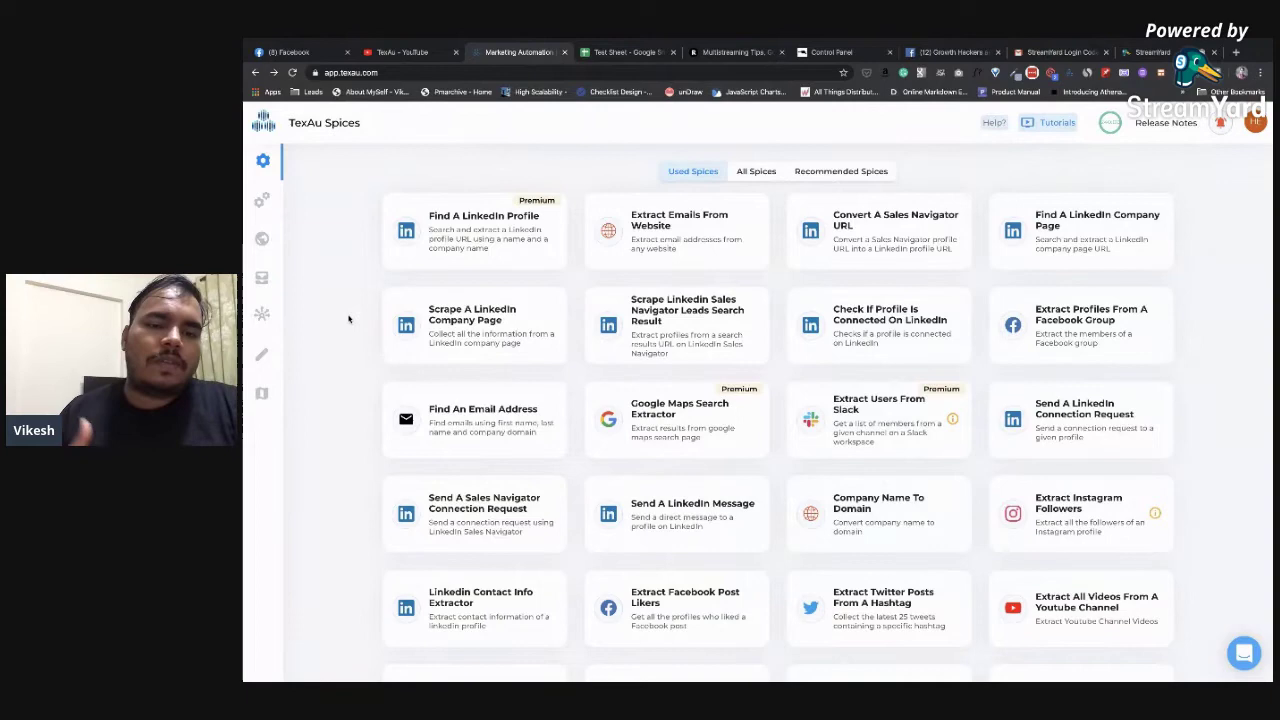
{"action": "scroll", "coordinate": [348, 318], "scroll_direction": "down", "scroll_amount": 1}
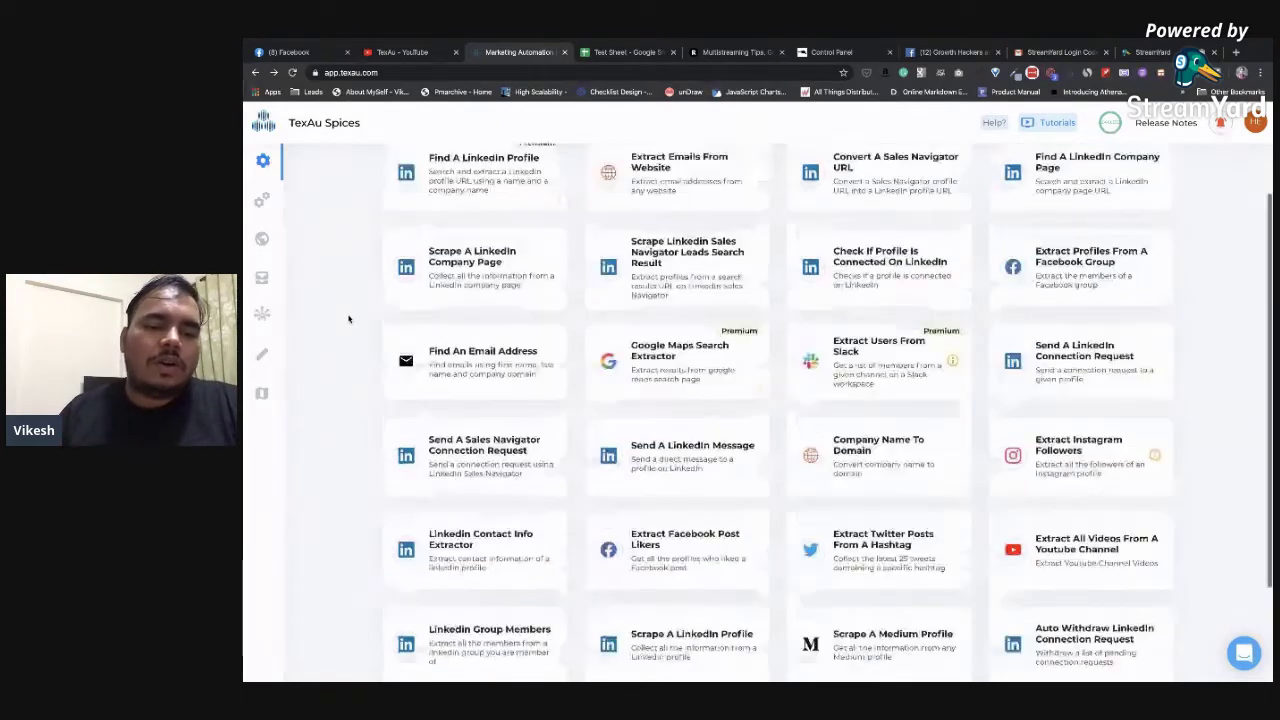
{"action": "scroll", "coordinate": [343, 389], "scroll_direction": "down", "scroll_amount": 2}
{"action": "scroll", "coordinate": [343, 389], "scroll_direction": "down", "scroll_amount": 1}
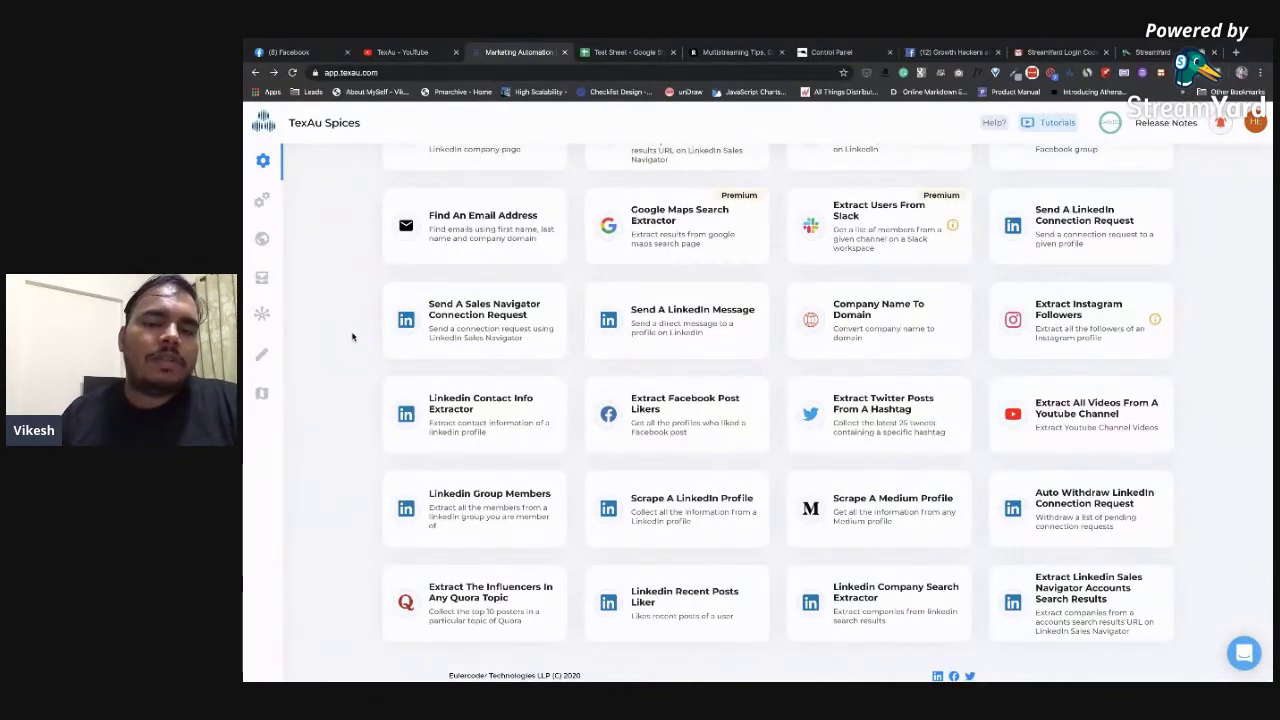
{"action": "scroll", "coordinate": [352, 336], "scroll_direction": "up", "scroll_amount": 1}
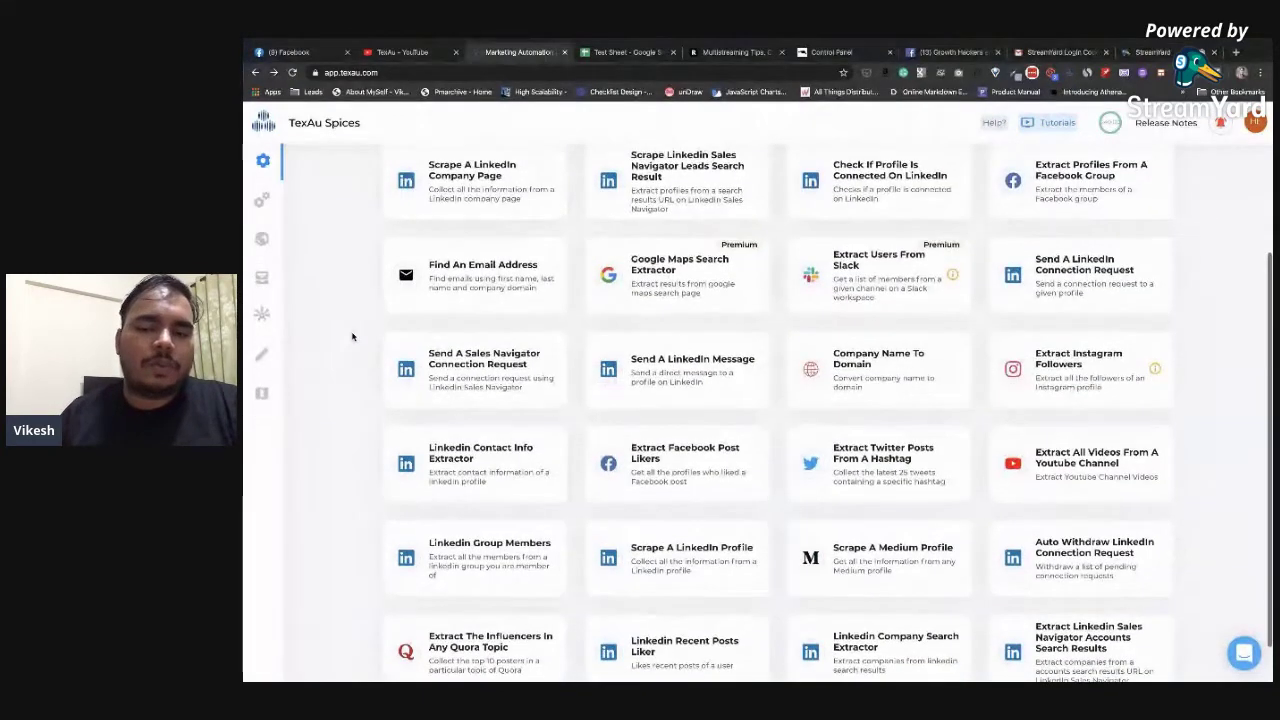
{"action": "scroll", "coordinate": [352, 336], "scroll_direction": "up", "scroll_amount": 1}
{"action": "scroll", "coordinate": [352, 336], "scroll_direction": "up", "scroll_amount": 3}
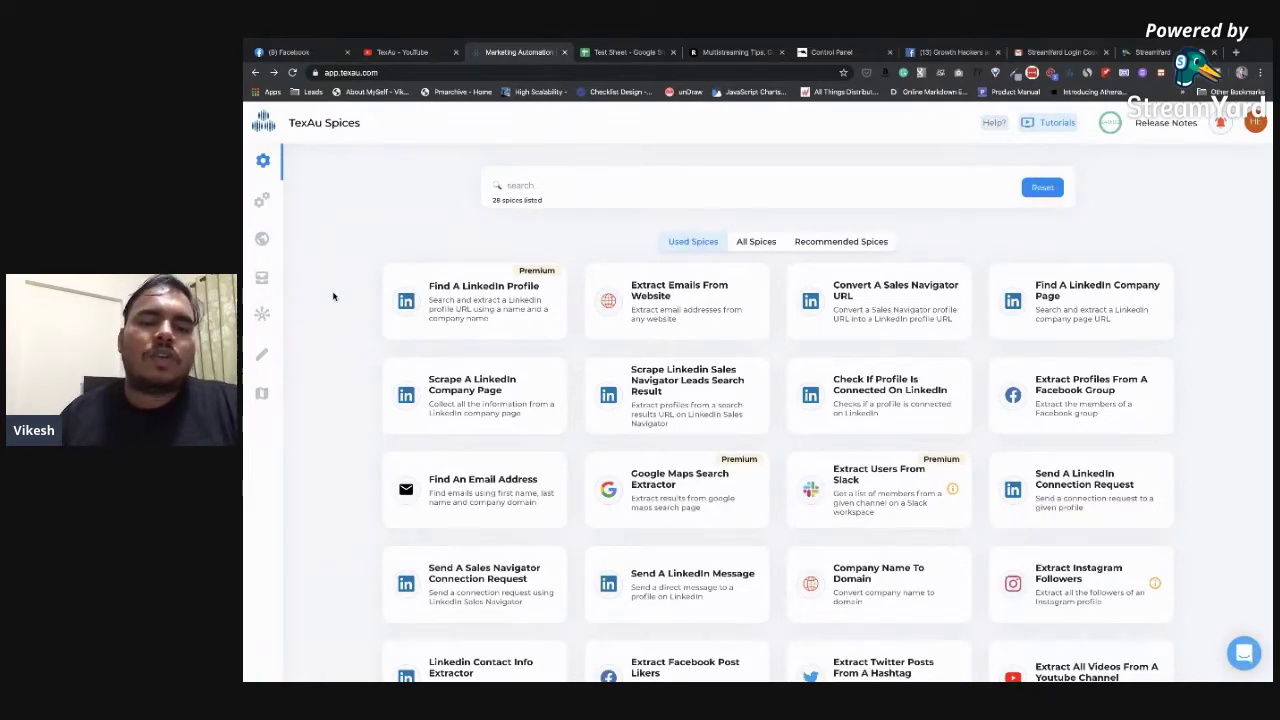
{"action": "scroll", "coordinate": [333, 296], "scroll_direction": "down", "scroll_amount": 4}
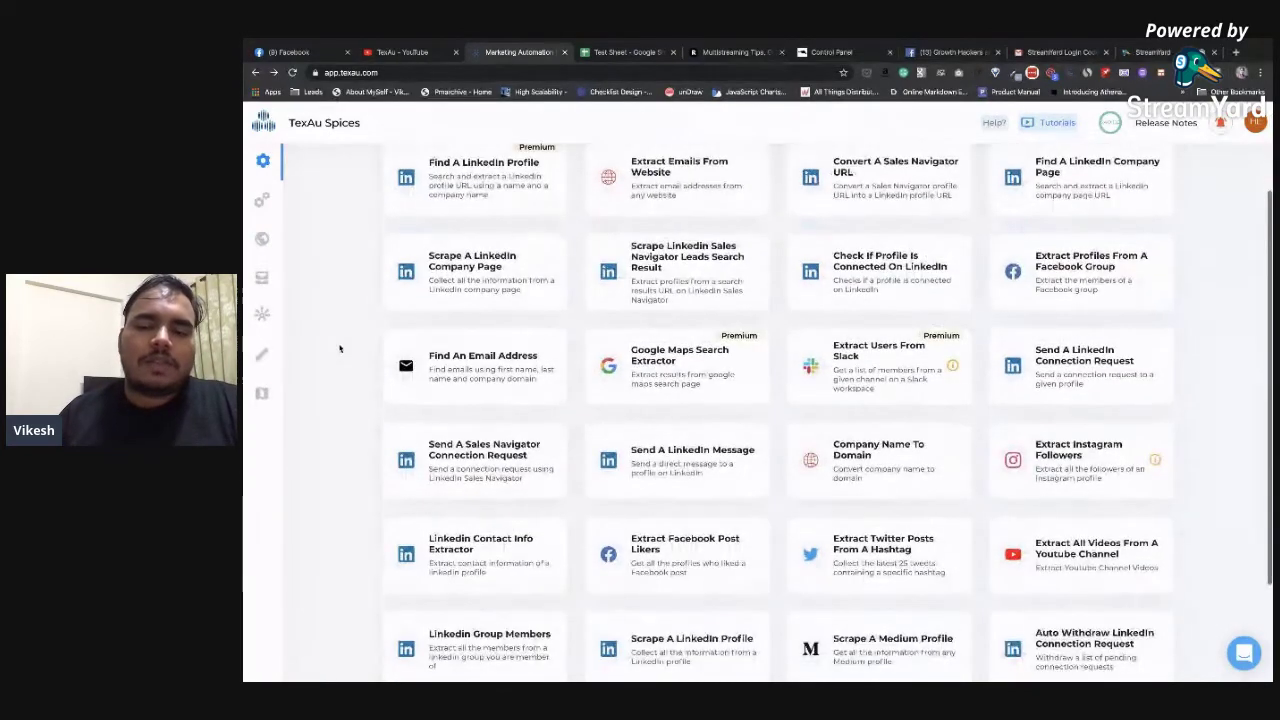
{"action": "scroll", "coordinate": [344, 340], "scroll_direction": "up", "scroll_amount": 2}
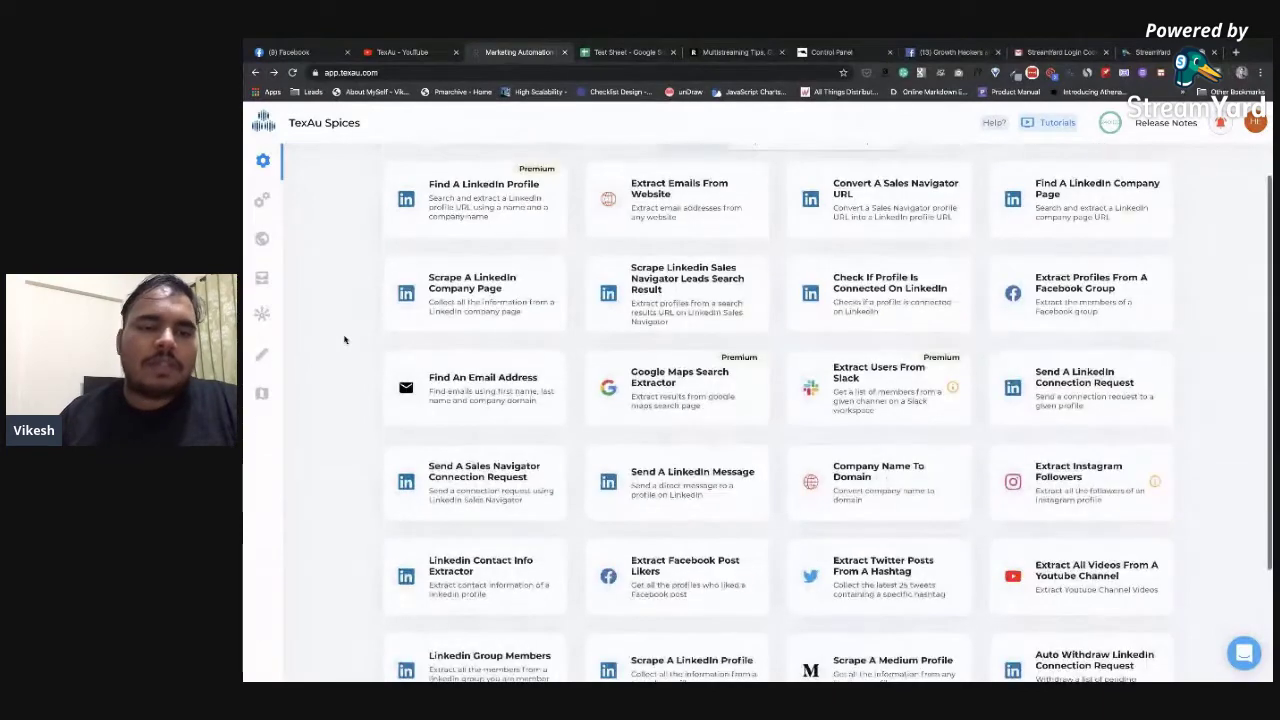
{"action": "scroll", "coordinate": [344, 340], "scroll_direction": "down", "scroll_amount": 1}
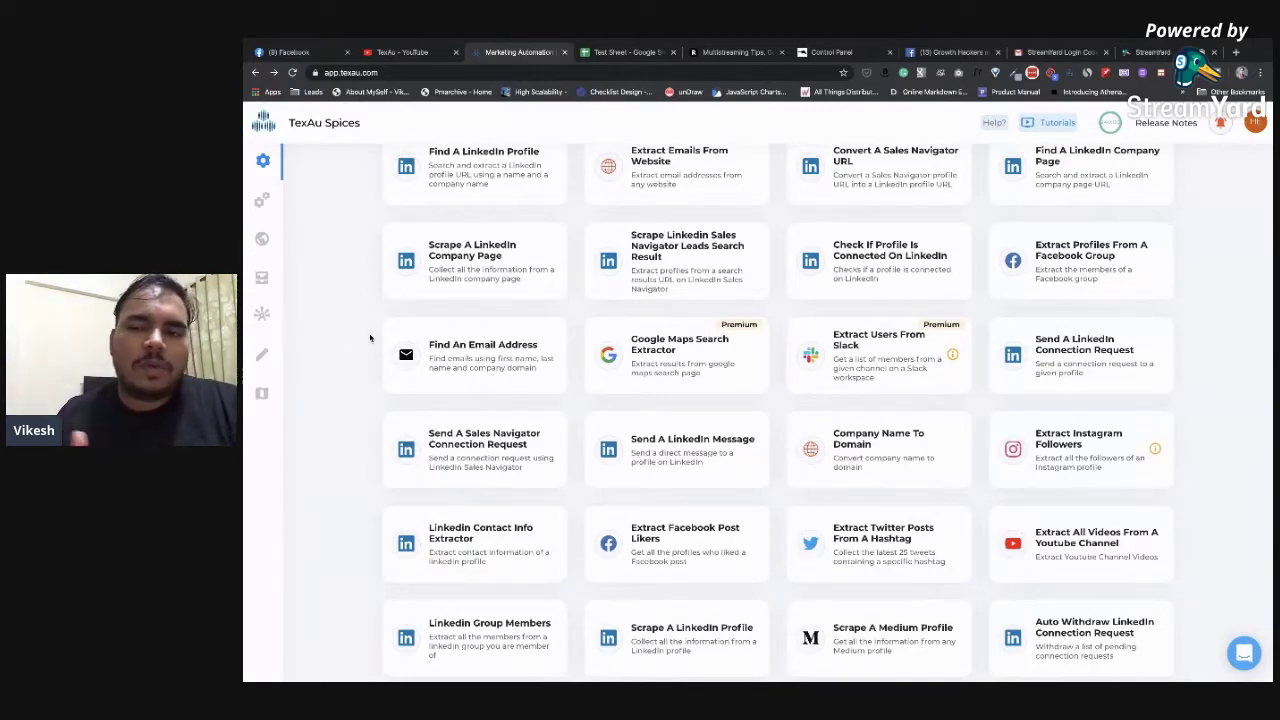
{"action": "scroll", "coordinate": [366, 360], "scroll_direction": "down", "scroll_amount": 3}
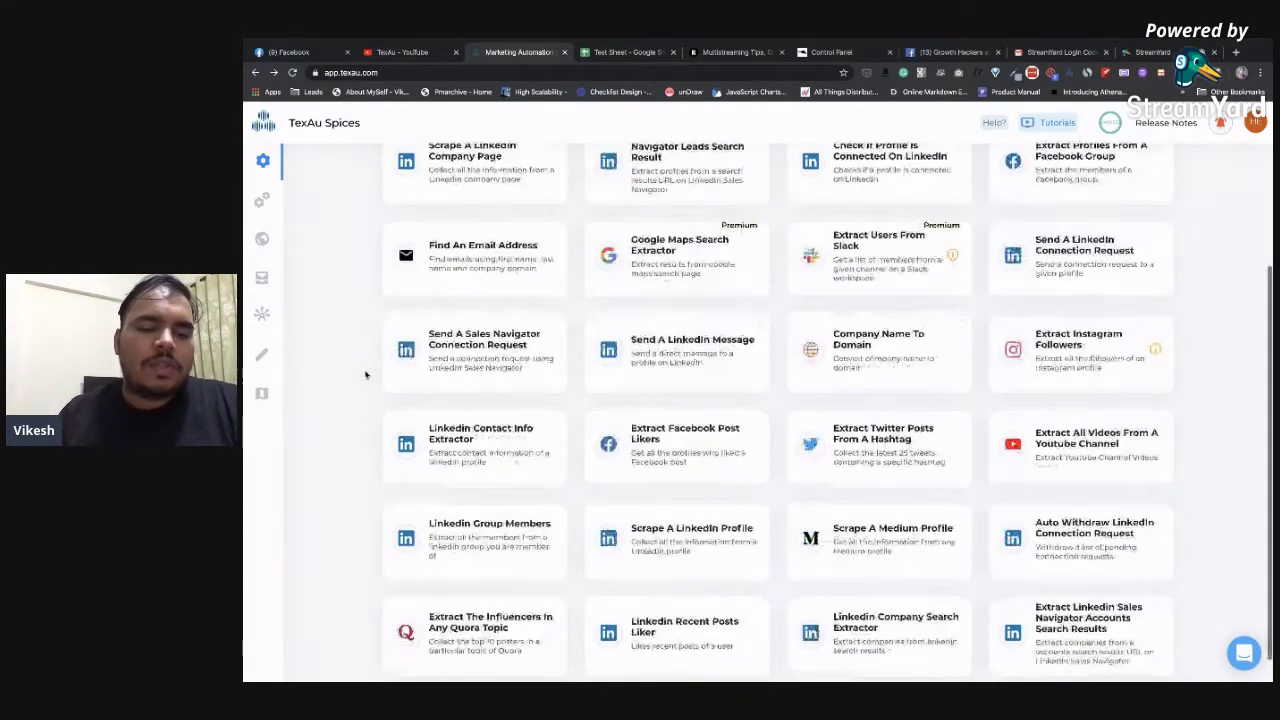
{"action": "scroll", "coordinate": [355, 348], "scroll_direction": "up", "scroll_amount": 5}
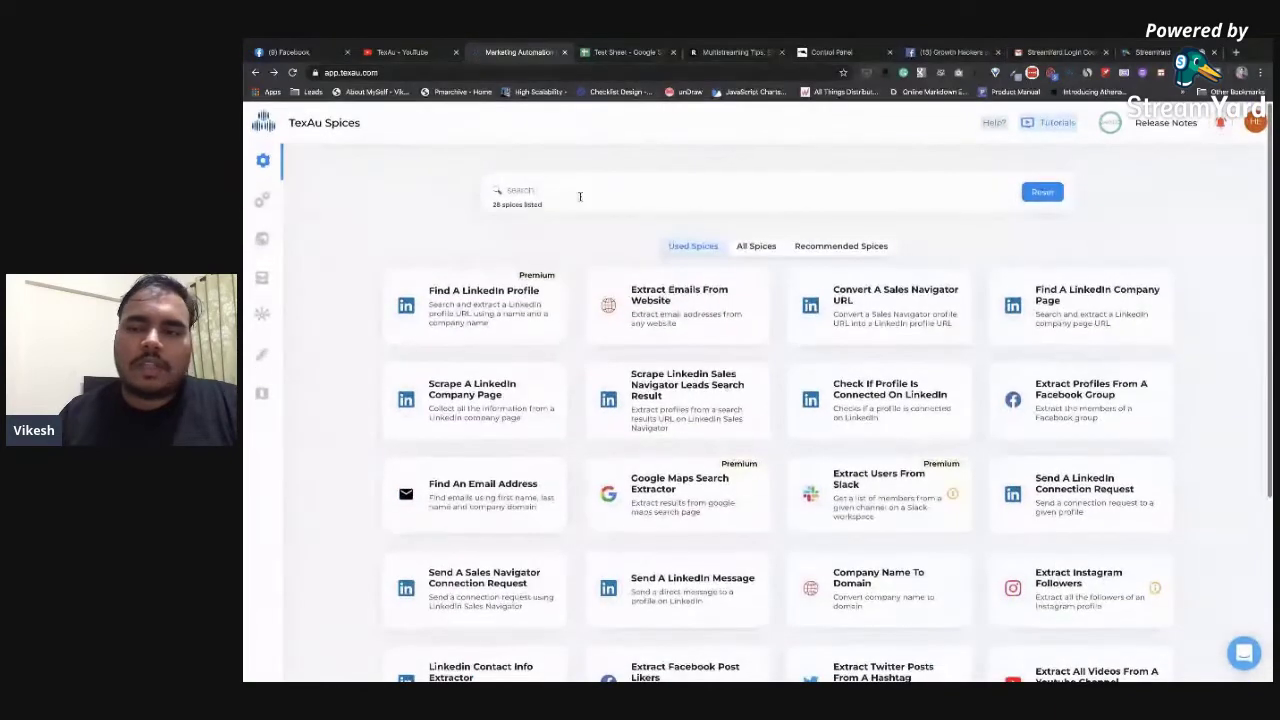
- Search all available spices for 'face', then clear the search term
{"action": "left_click", "coordinate": [528, 197]}
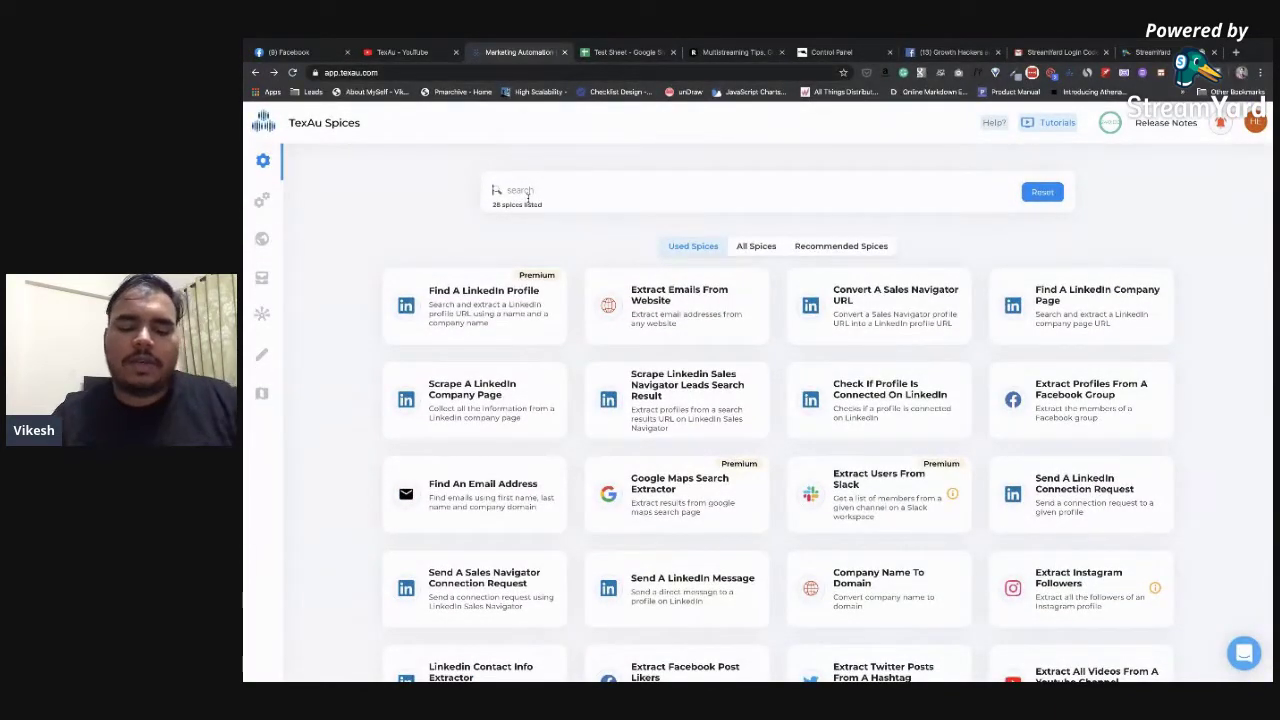
{"action": "type", "text": "face"}
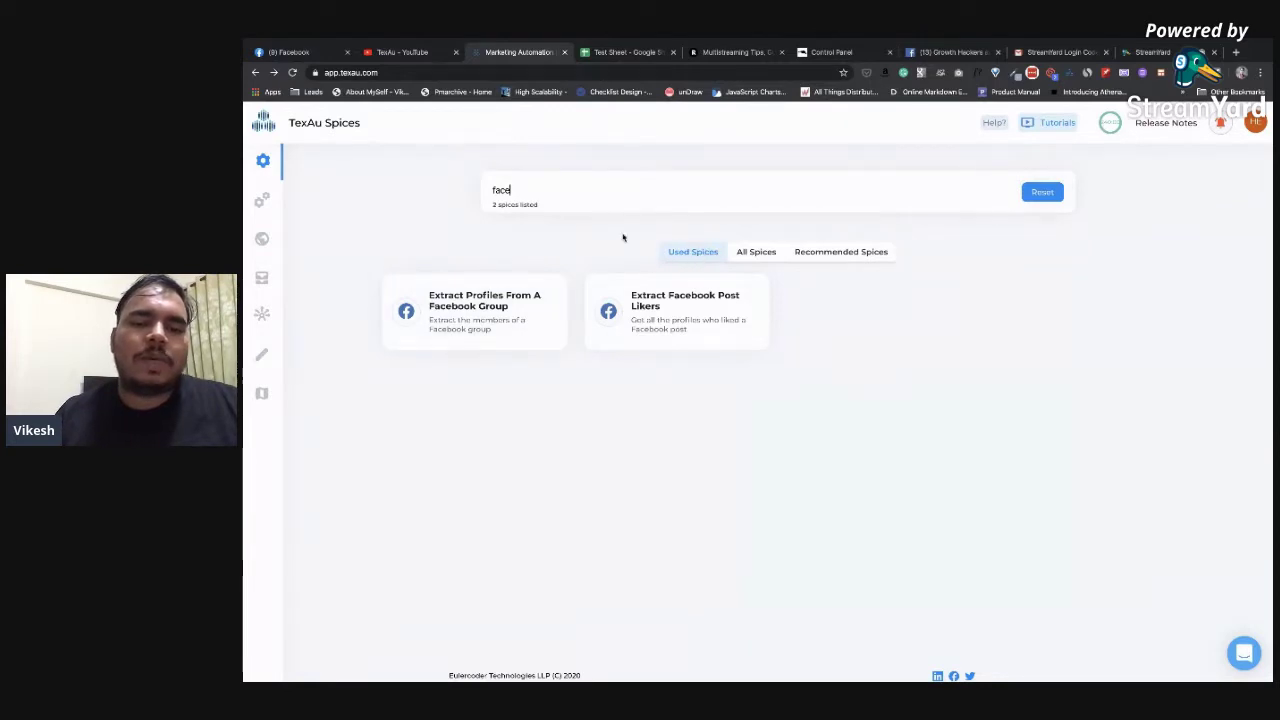
{"action": "left_click", "coordinate": [752, 253]}
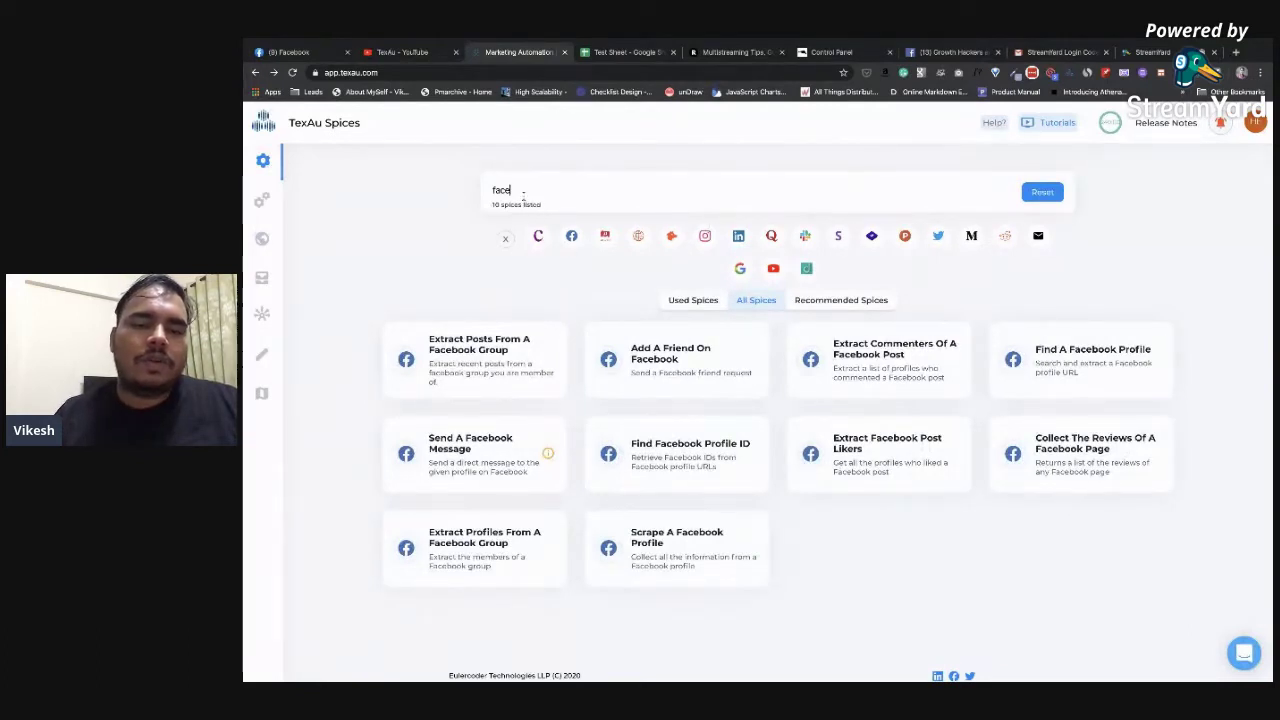
{"action": "key", "text": "BackSpace"}
{"action": "key", "text": "BackSpace"}
{"action": "key", "text": "BackSpace"}
{"action": "key", "text": "BackSpace"}
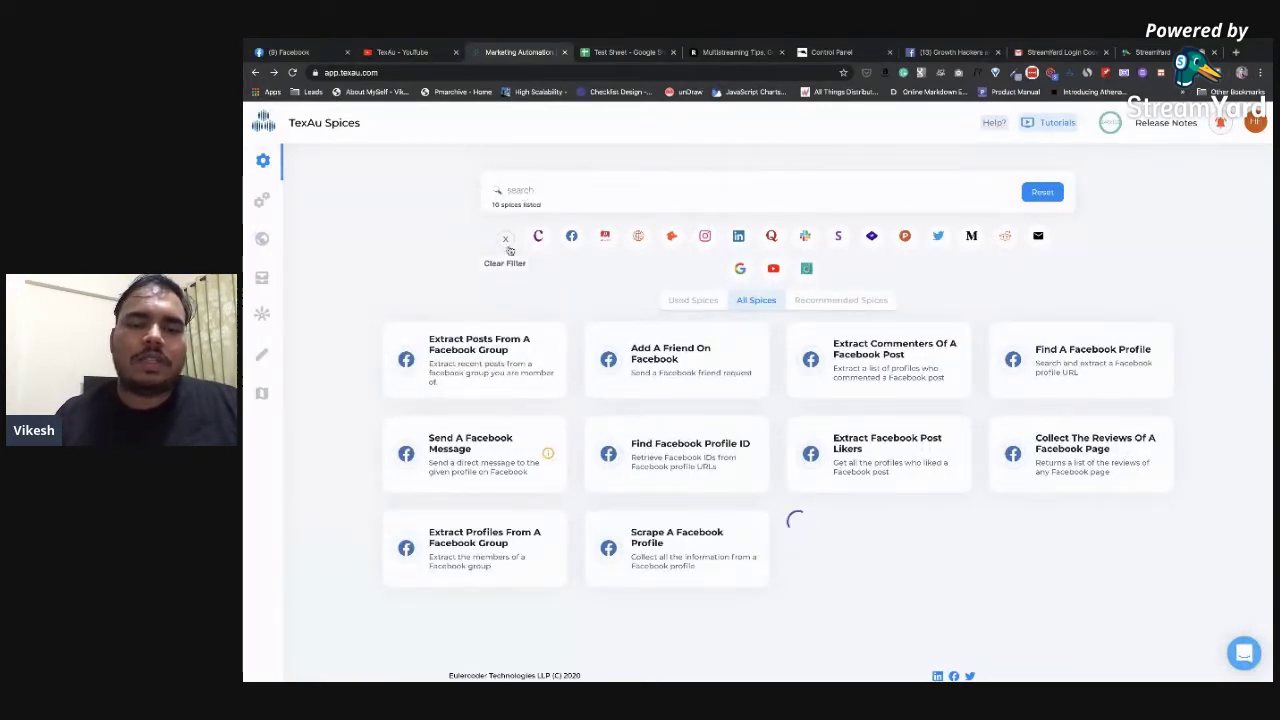
- Filter the spices to Instagram only, then LinkedIn only, removing each filter afterwards
{"action": "left_click", "coordinate": [705, 238]}
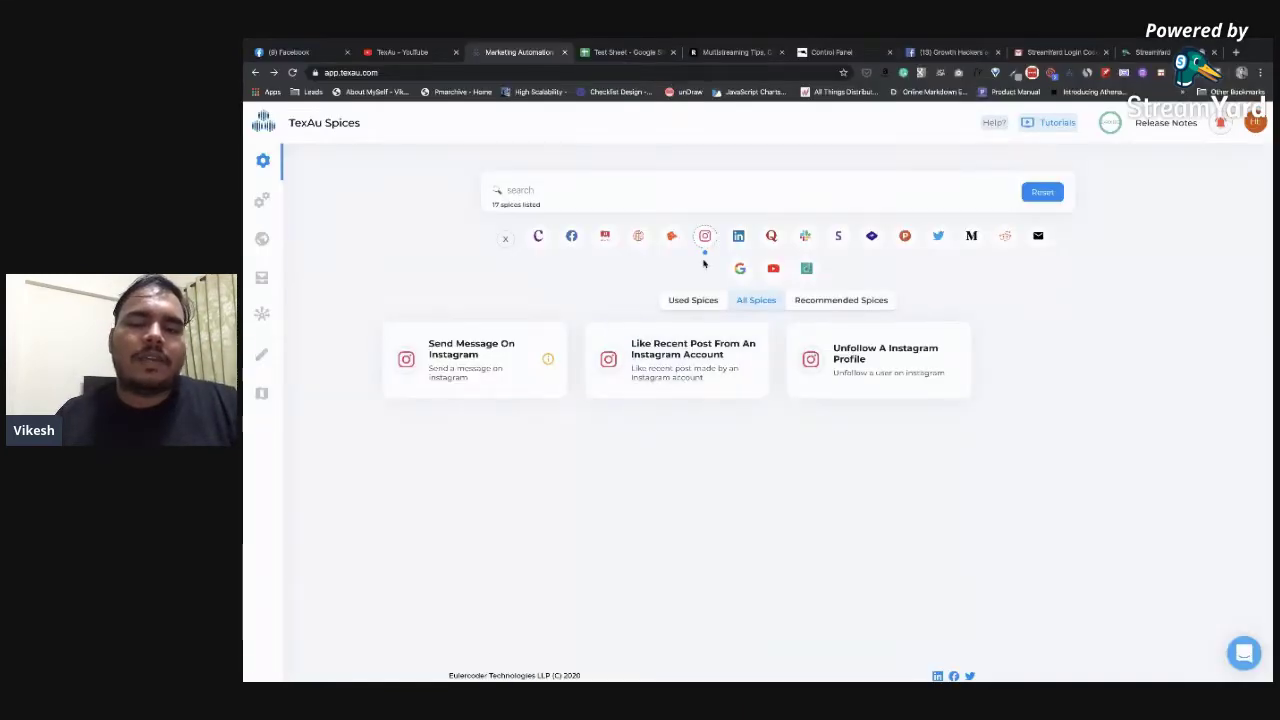
{"action": "left_click", "coordinate": [705, 236]}
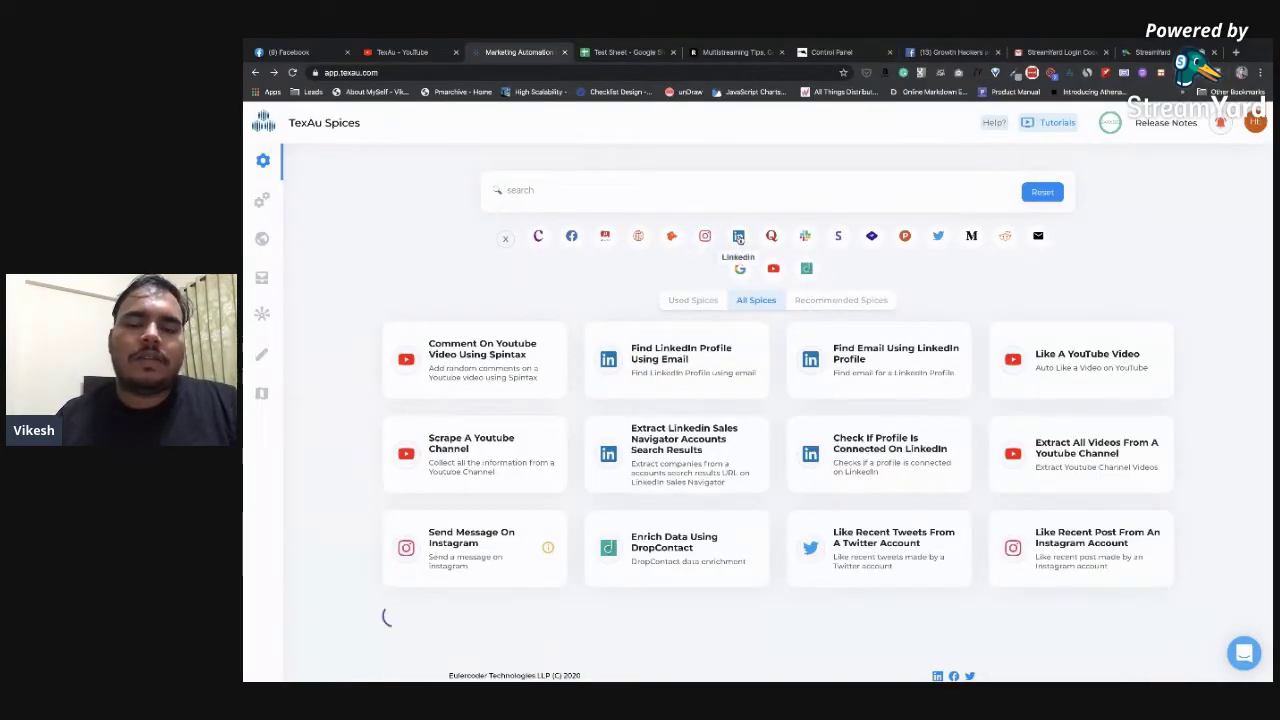
{"action": "left_click", "coordinate": [738, 236]}
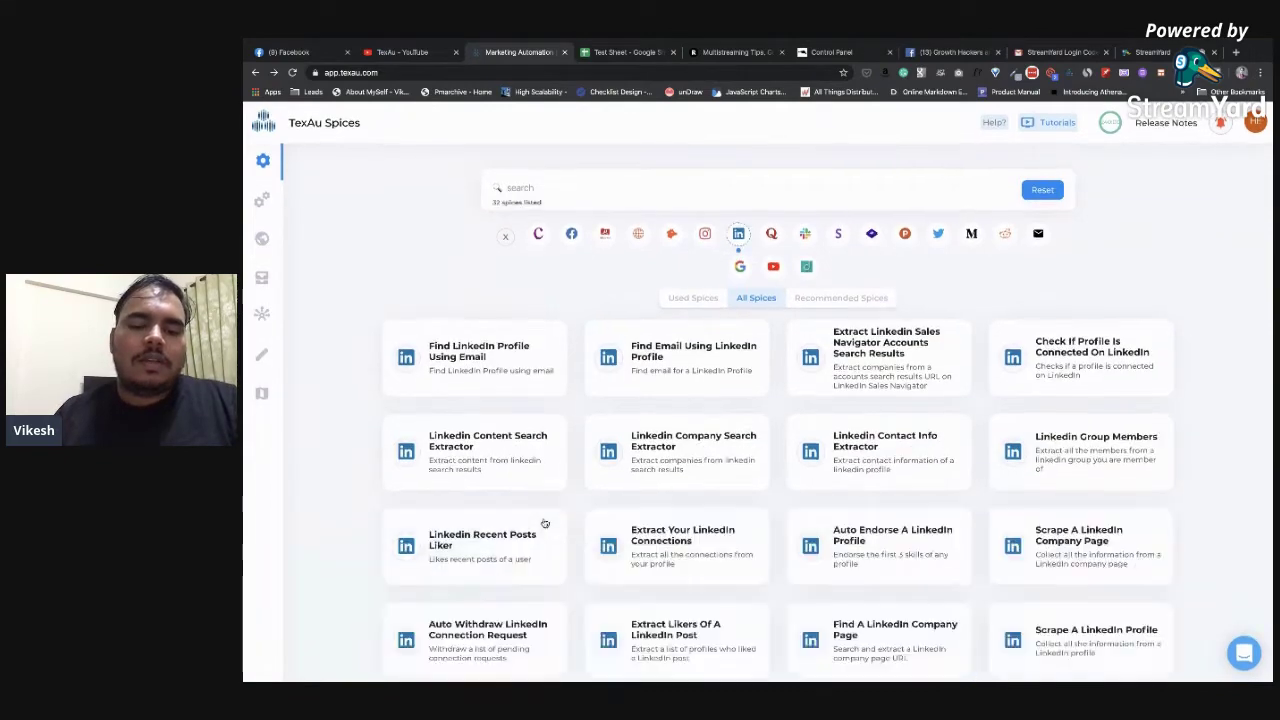
{"action": "scroll", "coordinate": [603, 568], "scroll_direction": "down", "scroll_amount": 2}
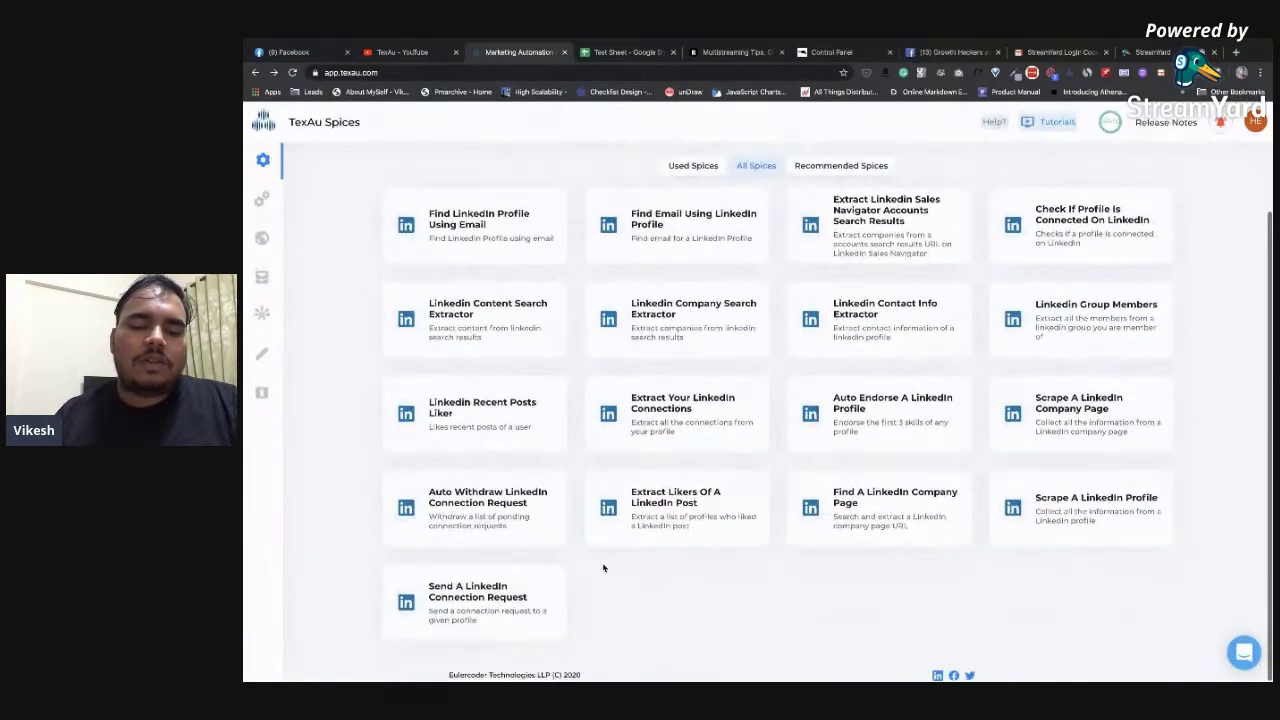
{"action": "scroll", "coordinate": [603, 568], "scroll_direction": "up", "scroll_amount": 2}
{"action": "left_click", "coordinate": [738, 236]}
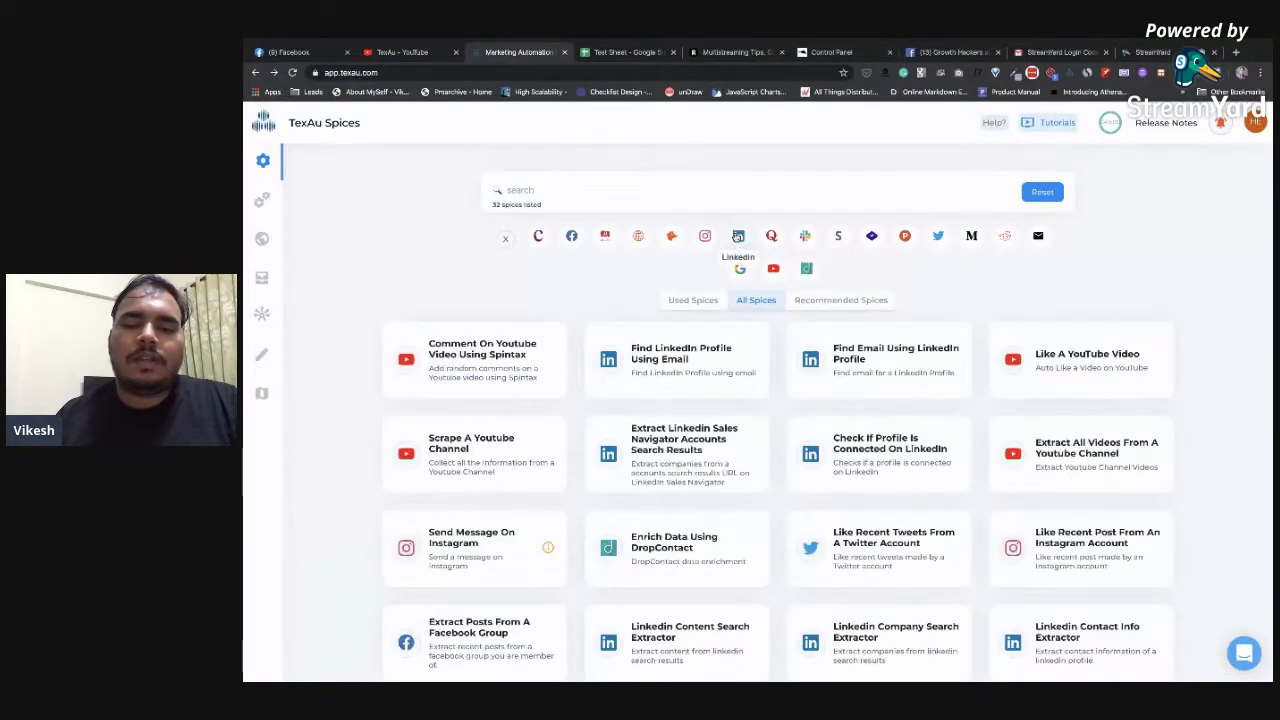
- Browse the Recommended Spices cards, then open the Help? centre in a new tab
{"action": "left_click", "coordinate": [821, 302]}
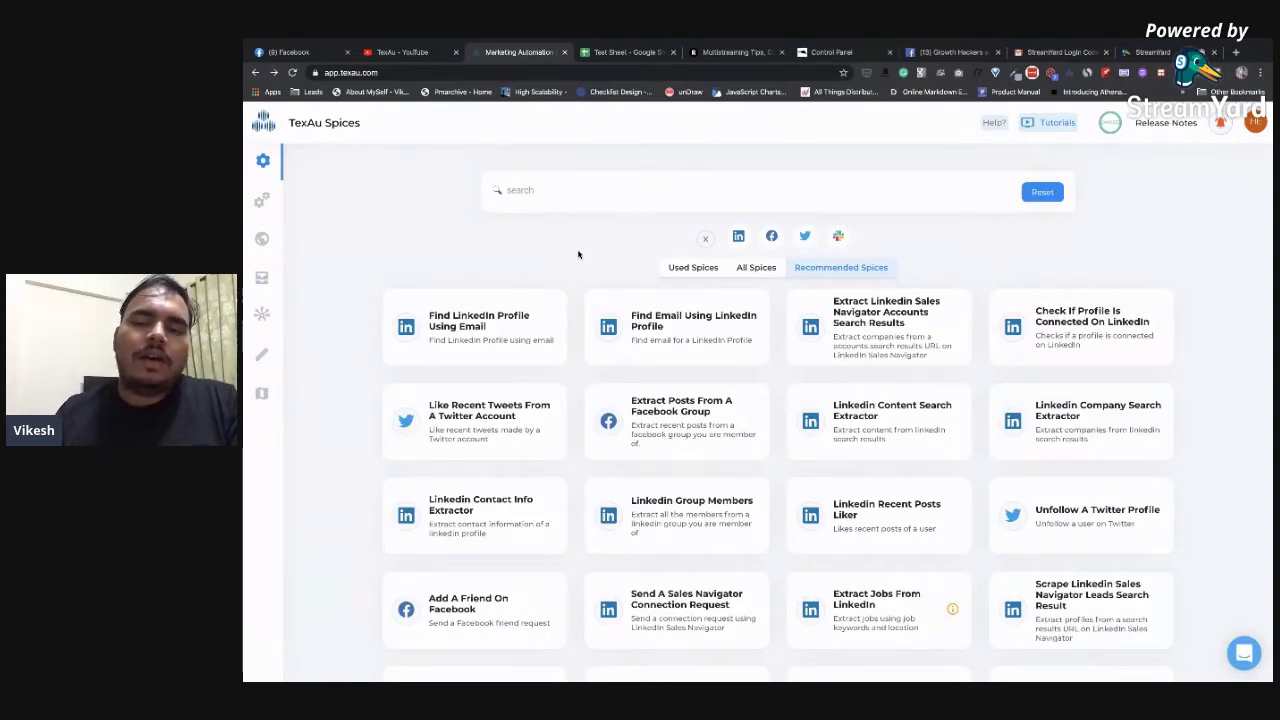
{"action": "scroll", "coordinate": [576, 362], "scroll_direction": "down", "scroll_amount": 4}
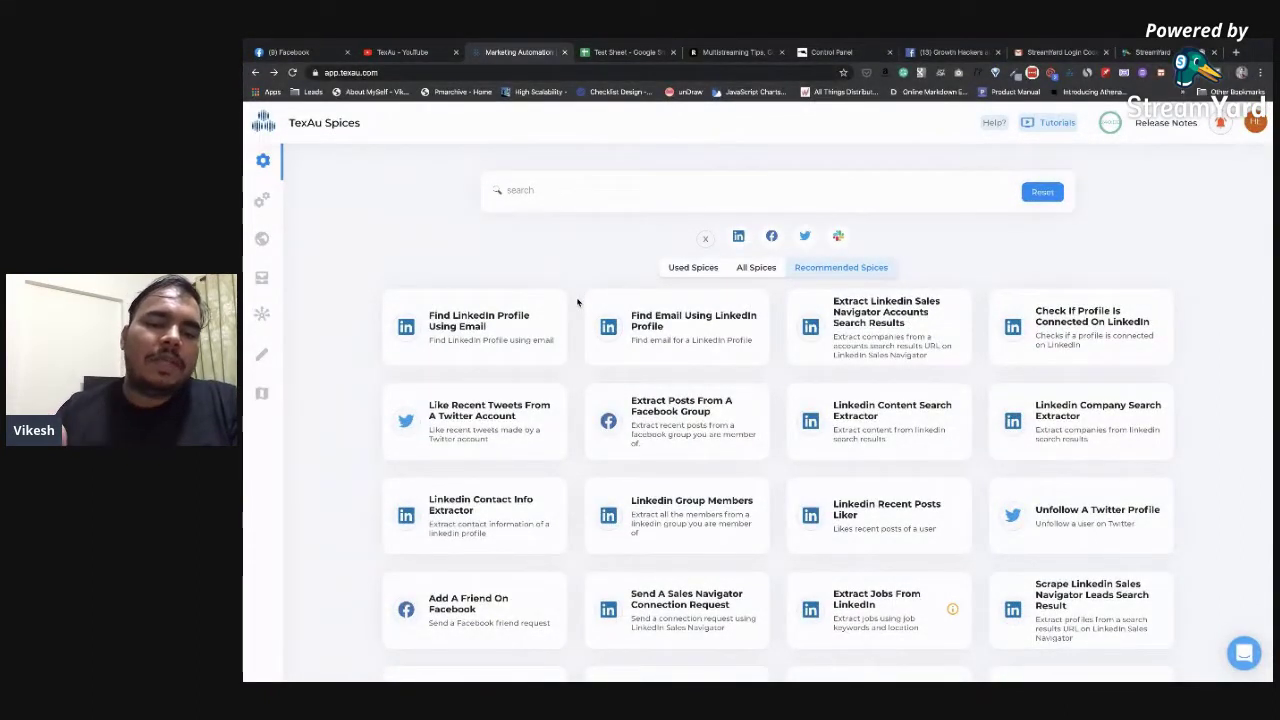
{"action": "scroll", "coordinate": [575, 350], "scroll_direction": "down", "scroll_amount": 3}
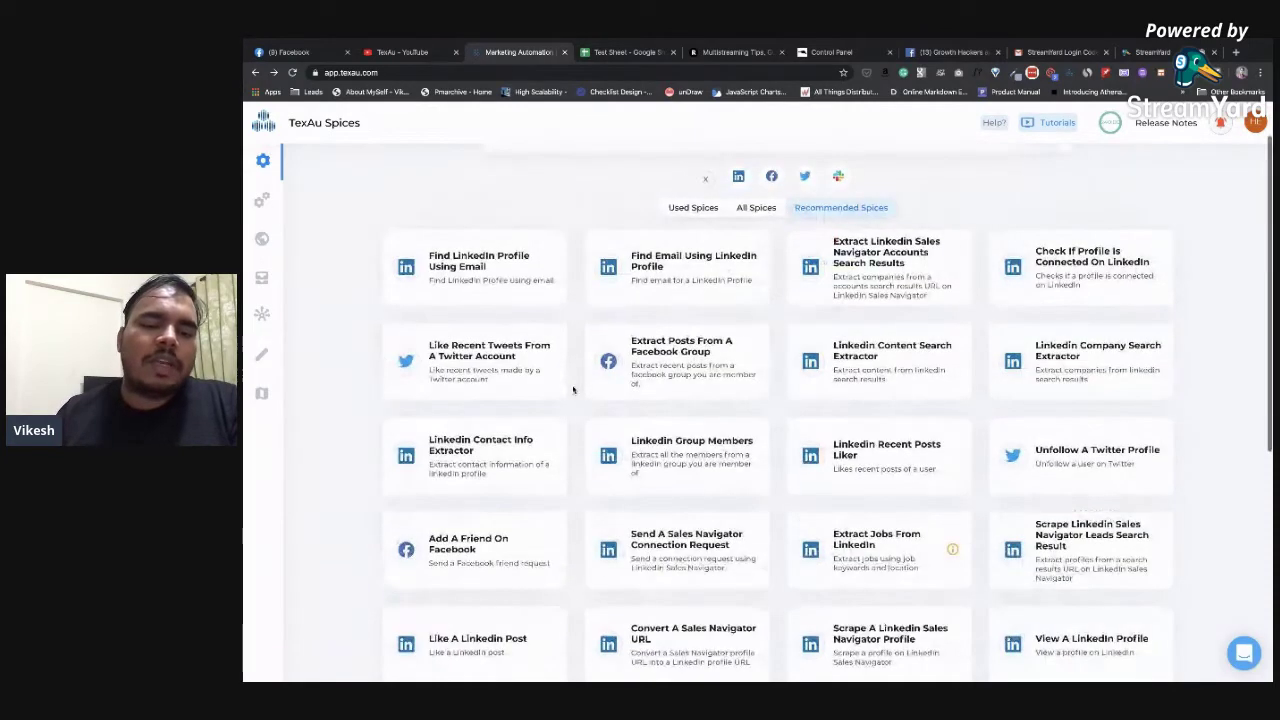
{"action": "scroll", "coordinate": [700, 300], "scroll_direction": "up", "scroll_amount": 2}
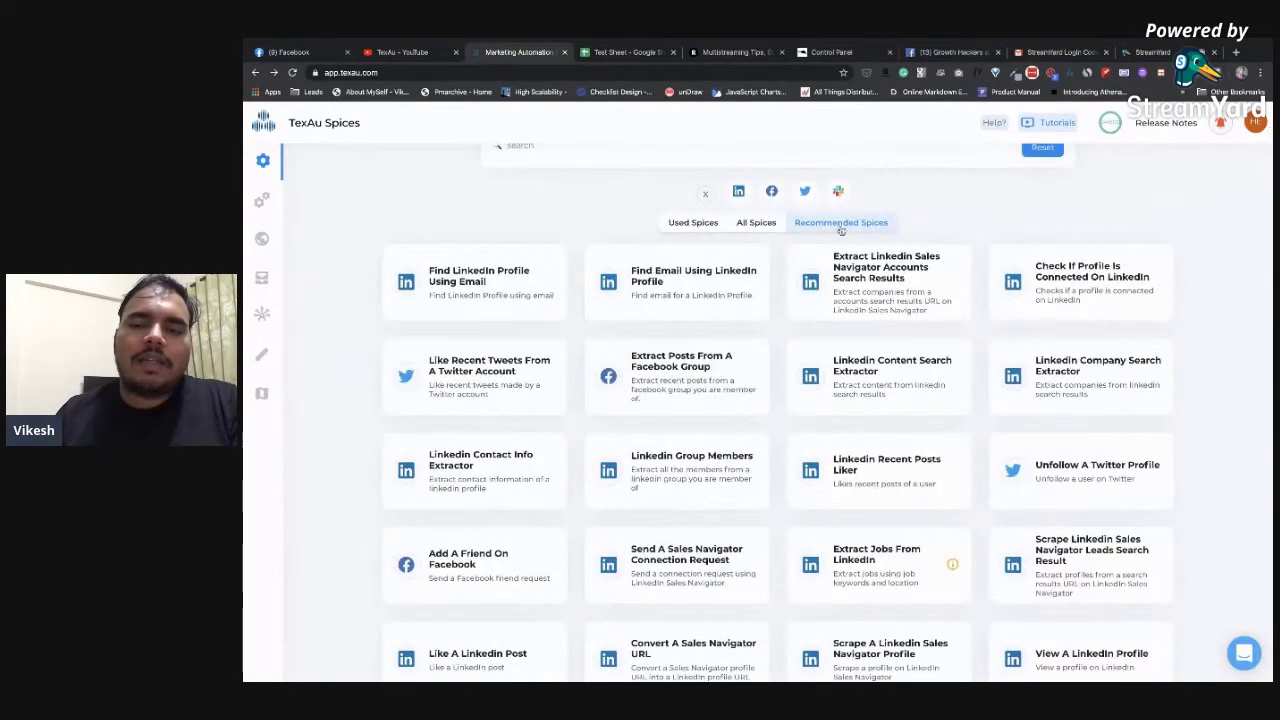
{"action": "scroll", "coordinate": [760, 225], "scroll_direction": "up", "scroll_amount": 1}
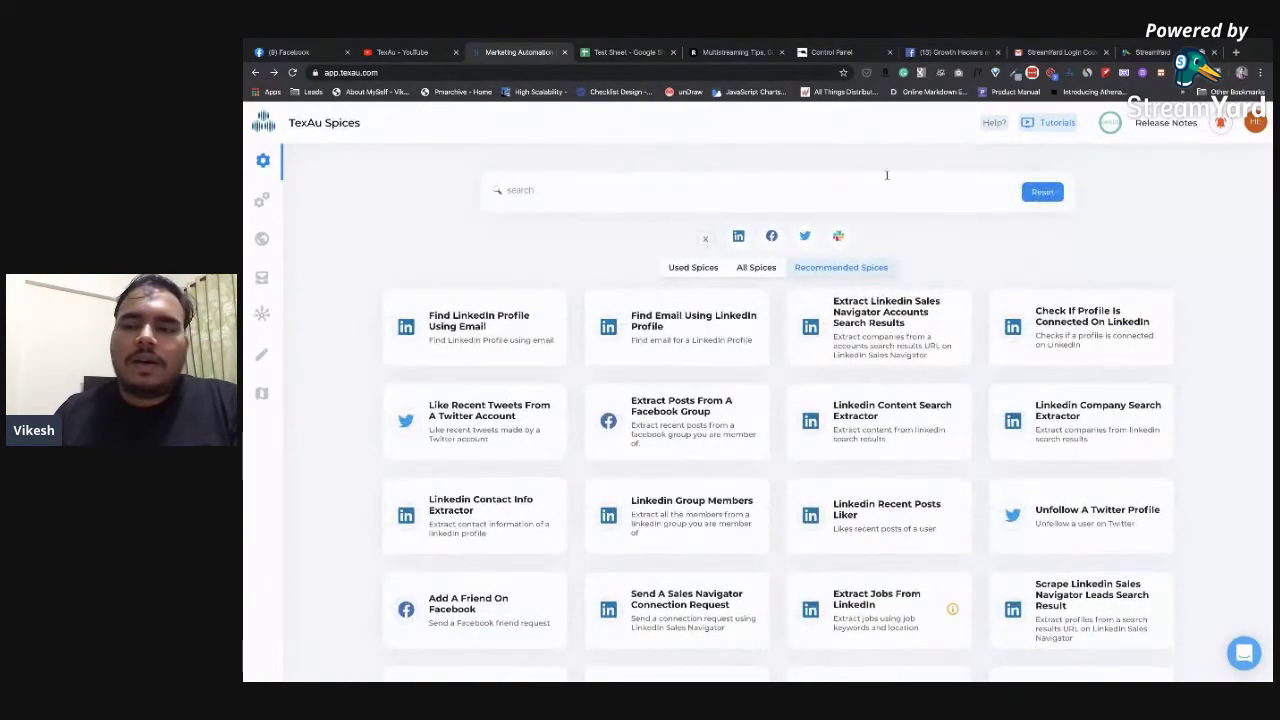
{"action": "left_click", "coordinate": [993, 127]}
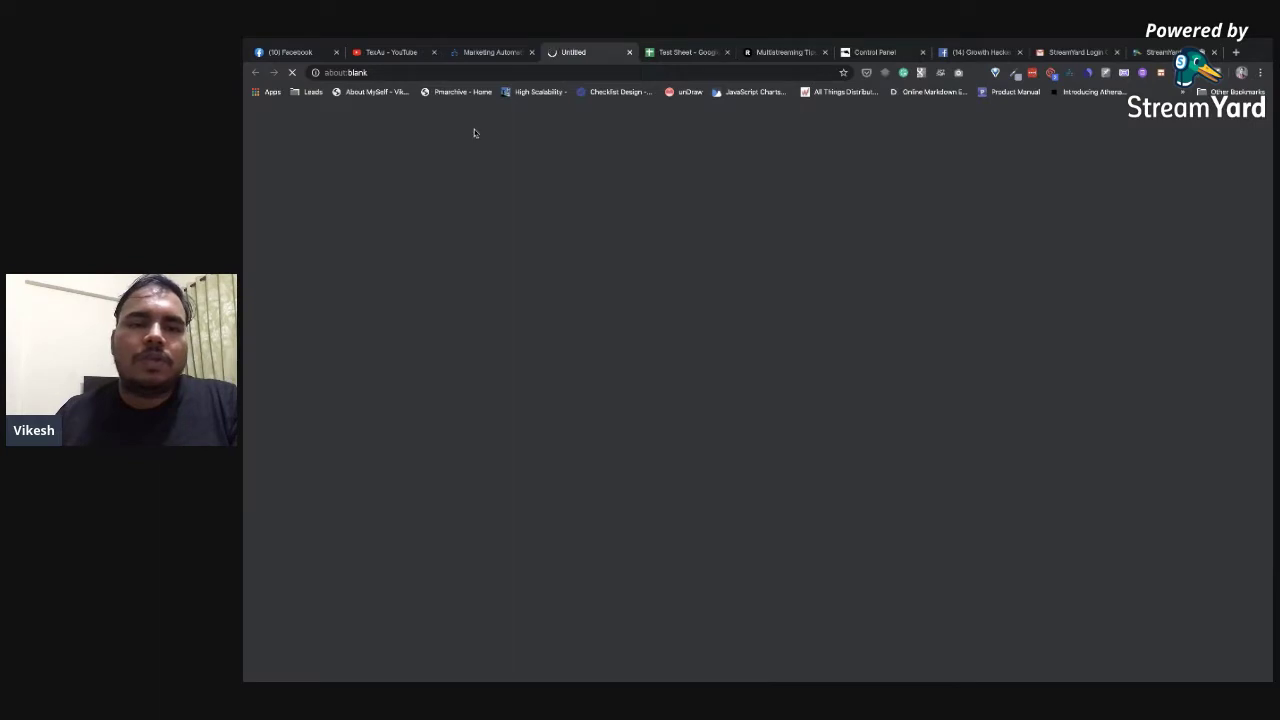
- Return to the TexAu tab and open the Quick Start tutorials page
{"action": "left_click", "coordinate": [495, 52]}
{"action": "left_click", "coordinate": [1047, 122]}
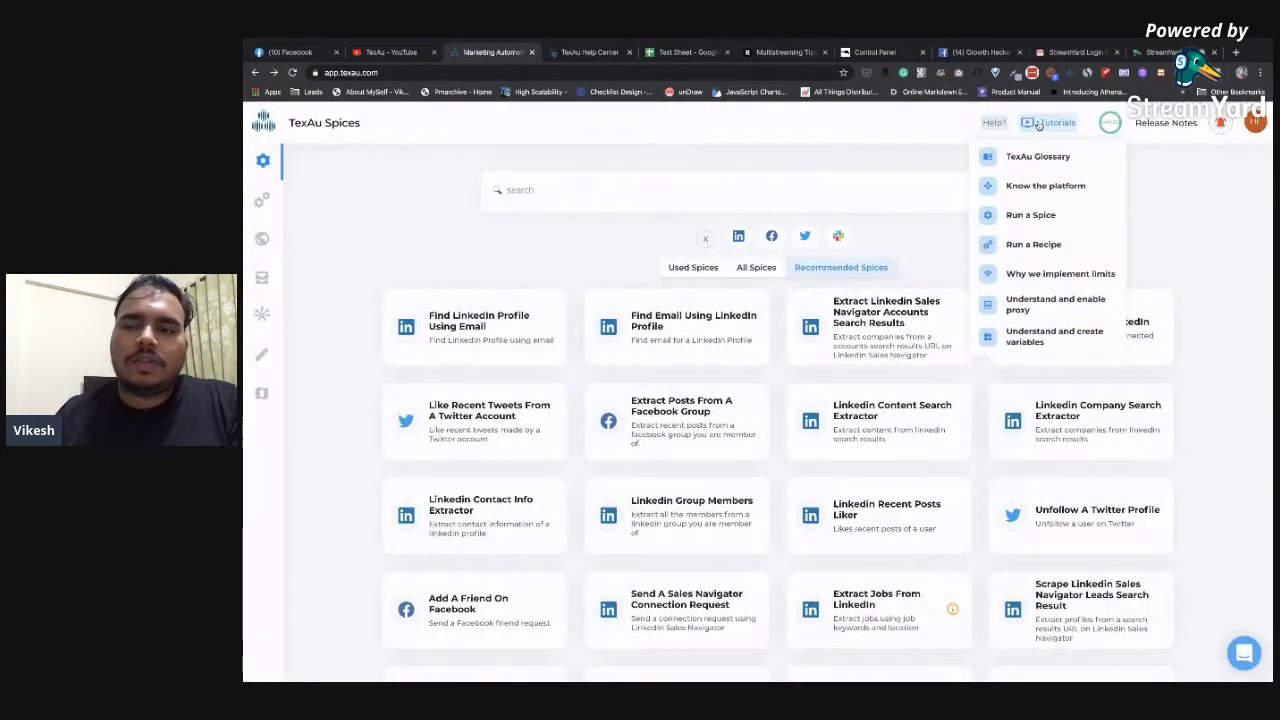
{"action": "left_click", "coordinate": [1040, 123]}
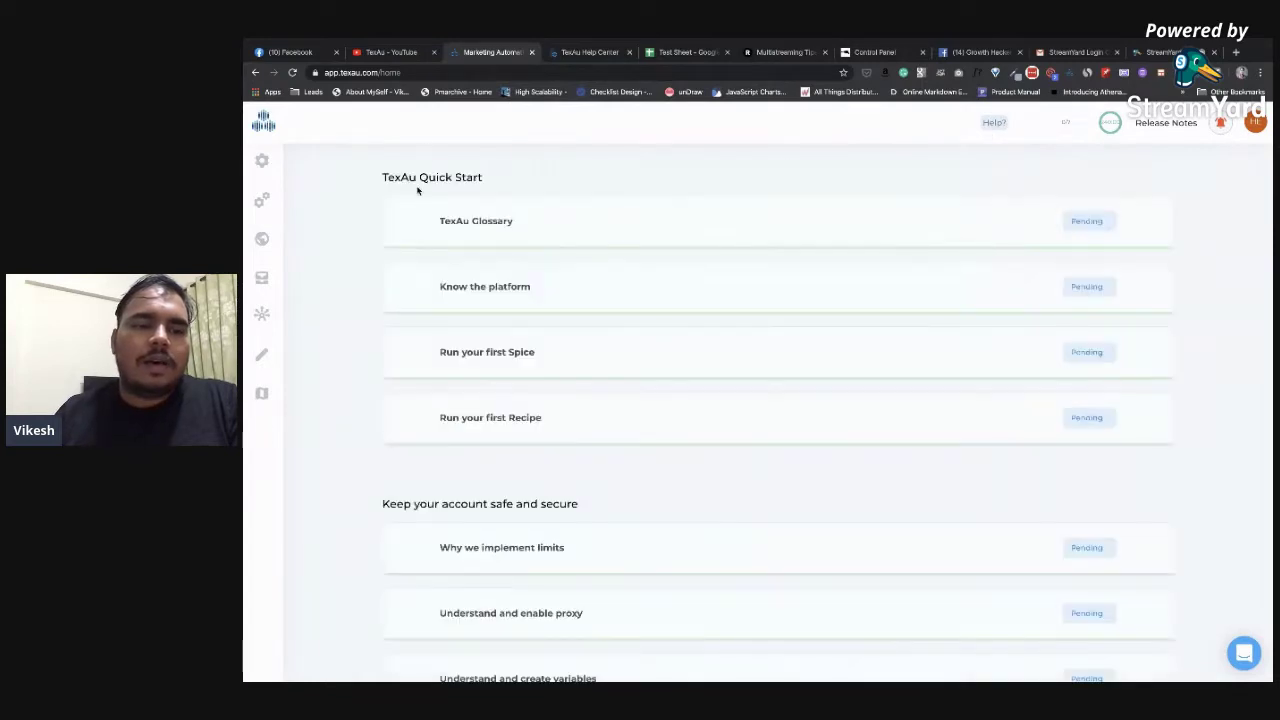
{"action": "scroll", "coordinate": [356, 392], "scroll_direction": "down", "scroll_amount": 1}
{"action": "scroll", "coordinate": [356, 392], "scroll_direction": "up", "scroll_amount": 2}
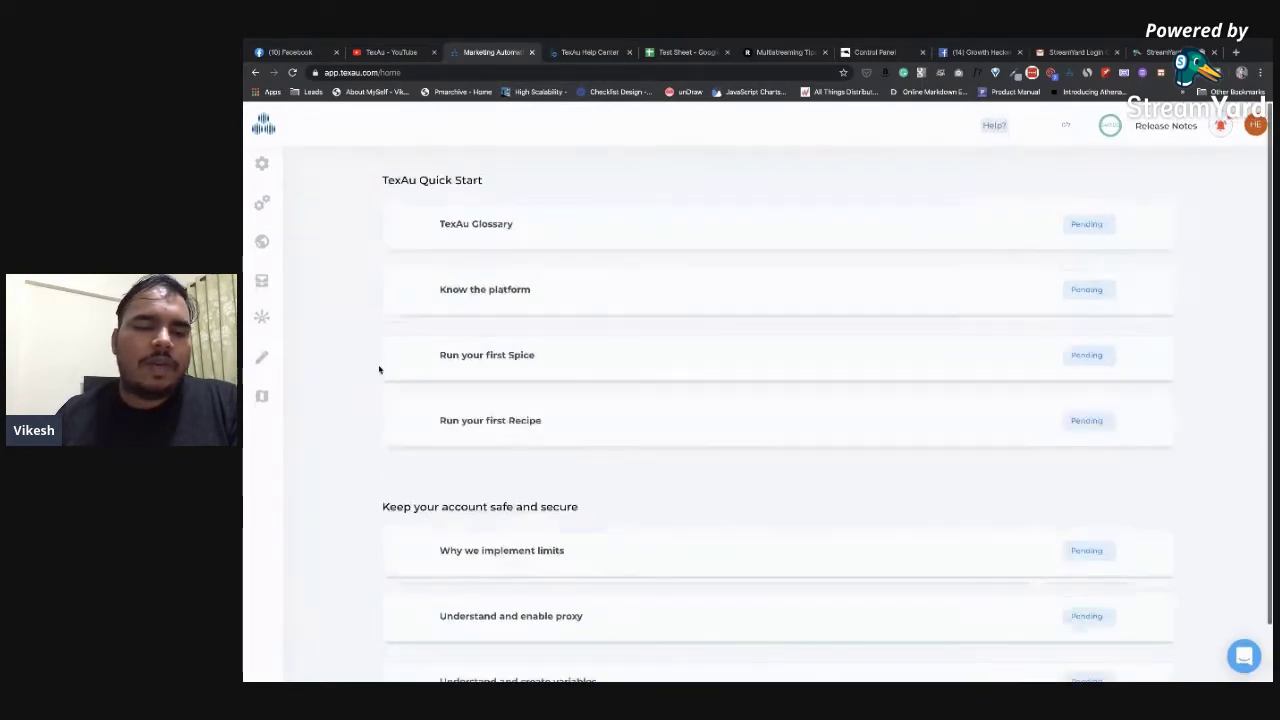
- Expand and collapse the TexAu Glossary and Know the platform lessons
{"action": "left_click", "coordinate": [464, 240]}
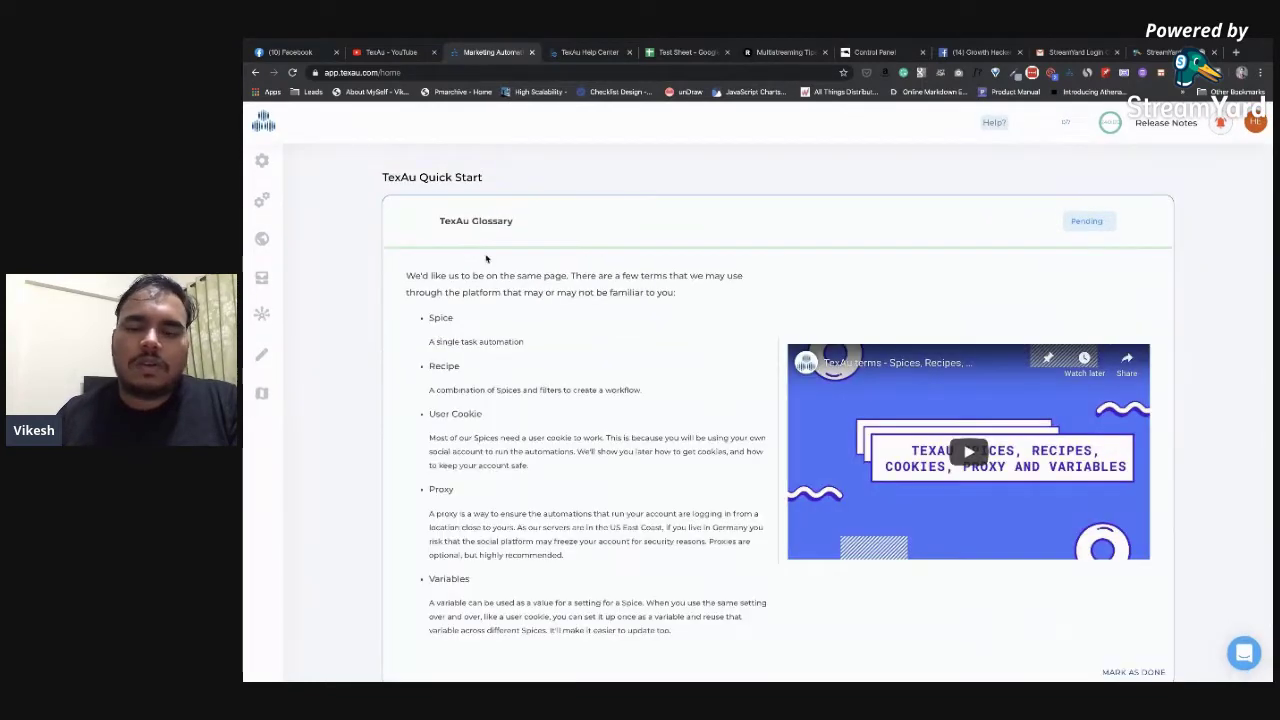
{"action": "left_click", "coordinate": [486, 230]}
{"action": "left_click", "coordinate": [478, 277]}
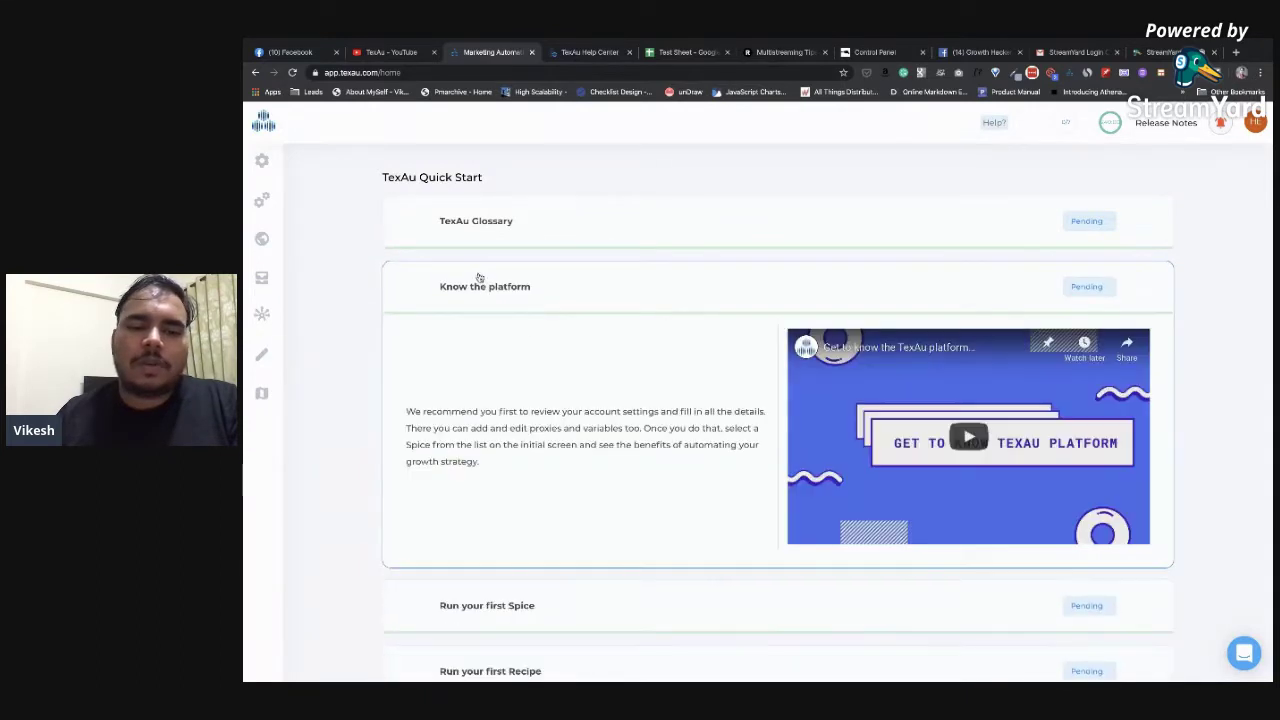
{"action": "left_click", "coordinate": [515, 306]}
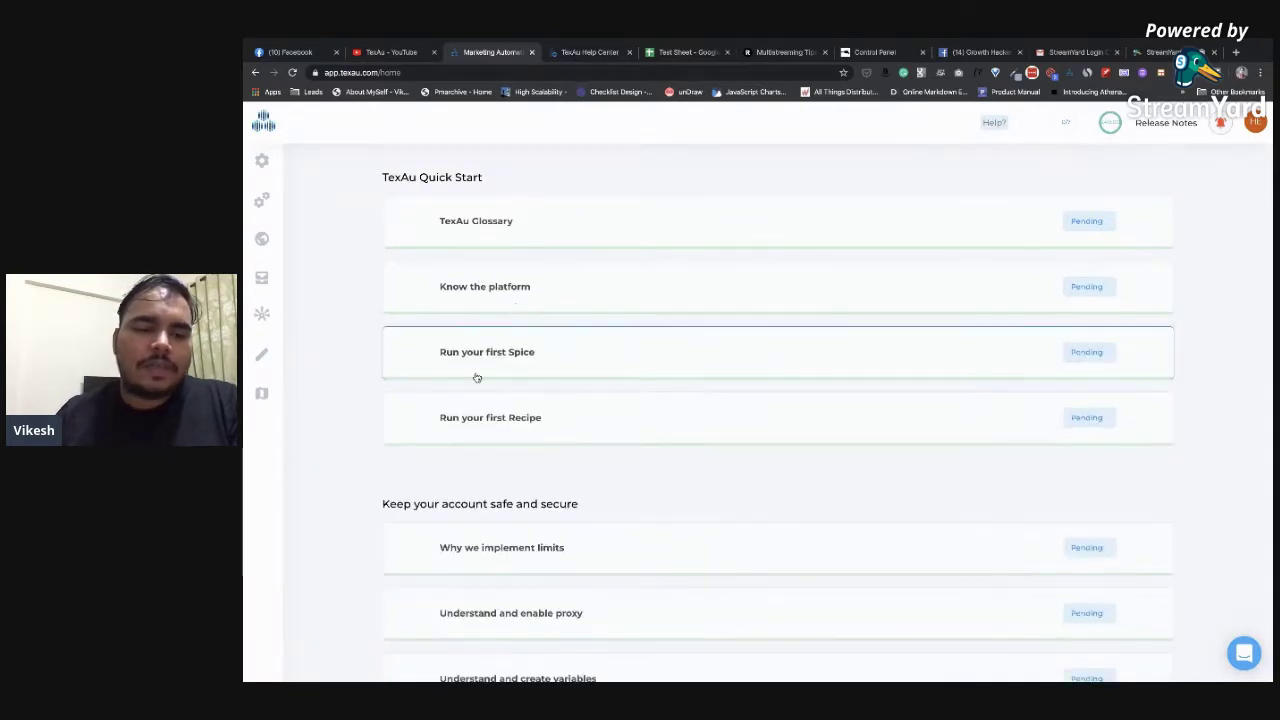
{"action": "scroll", "coordinate": [478, 360], "scroll_direction": "down", "scroll_amount": 1}
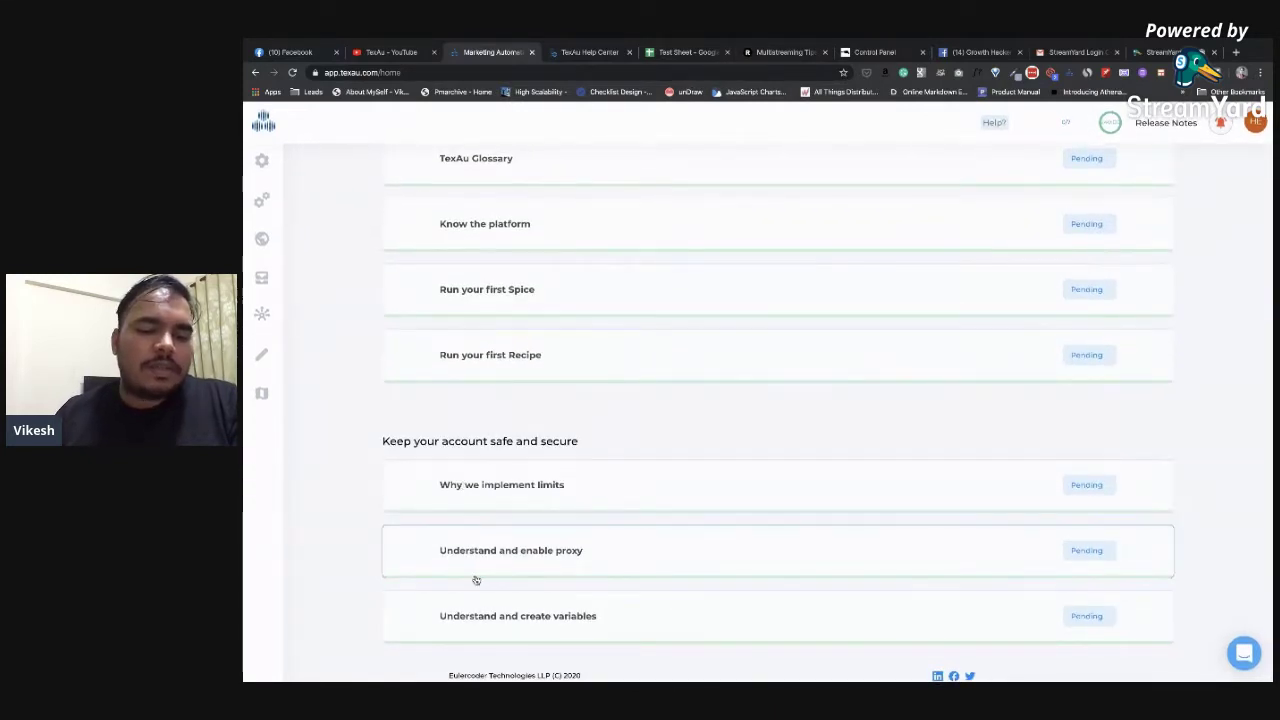
{"action": "scroll", "coordinate": [508, 542], "scroll_direction": "up", "scroll_amount": 1}
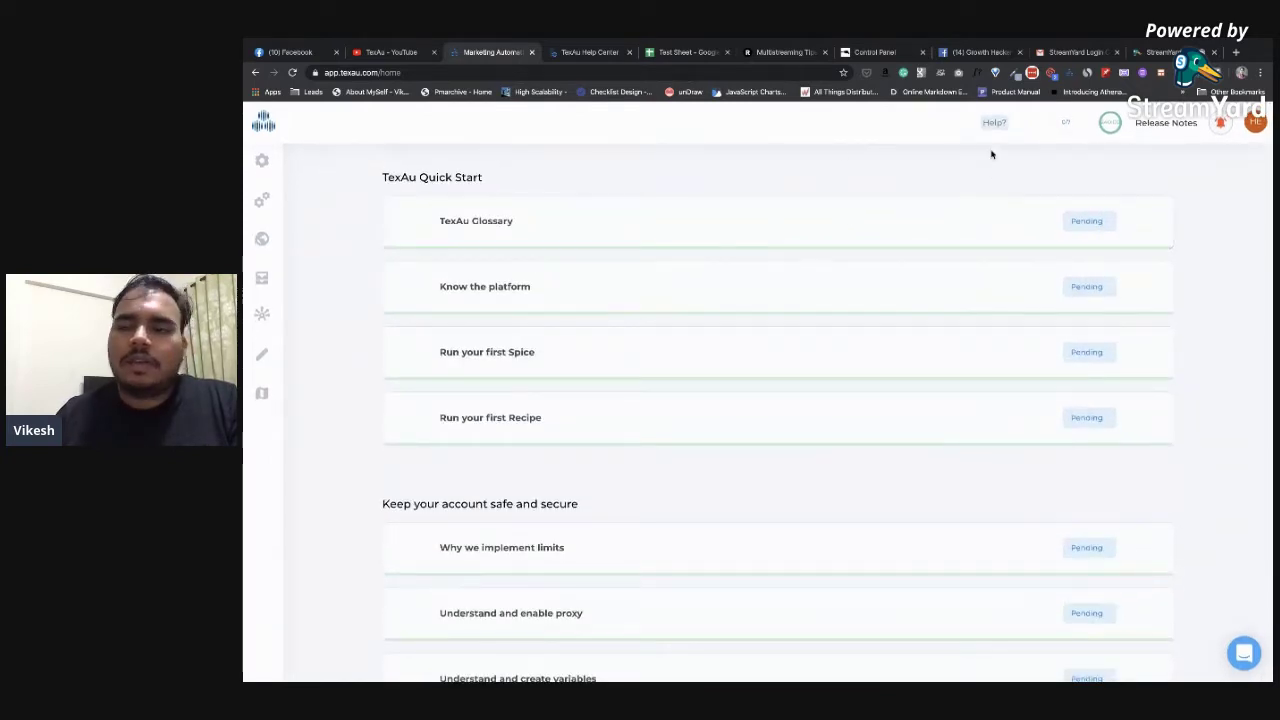
- Go back to the Spices library, check StreamYard comments, then return to TexAu
{"action": "left_click", "coordinate": [260, 160]}
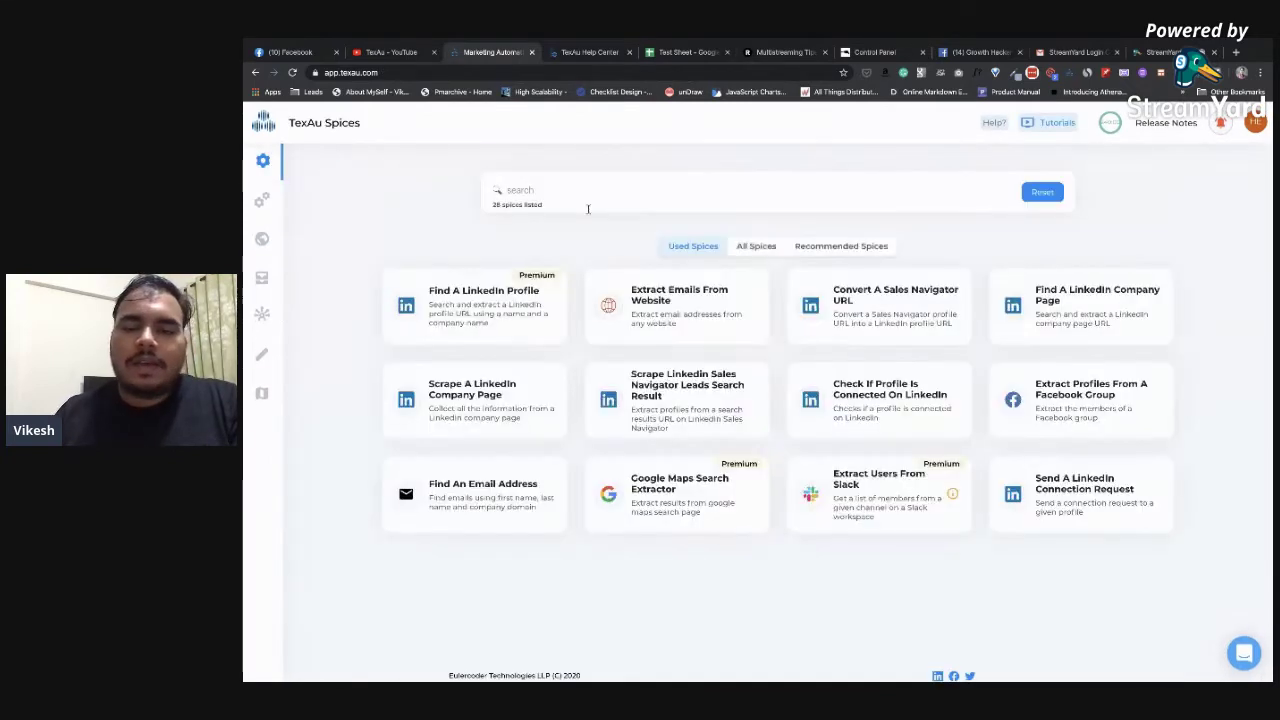
{"action": "mouse_move", "coordinate": [1105, 125]}
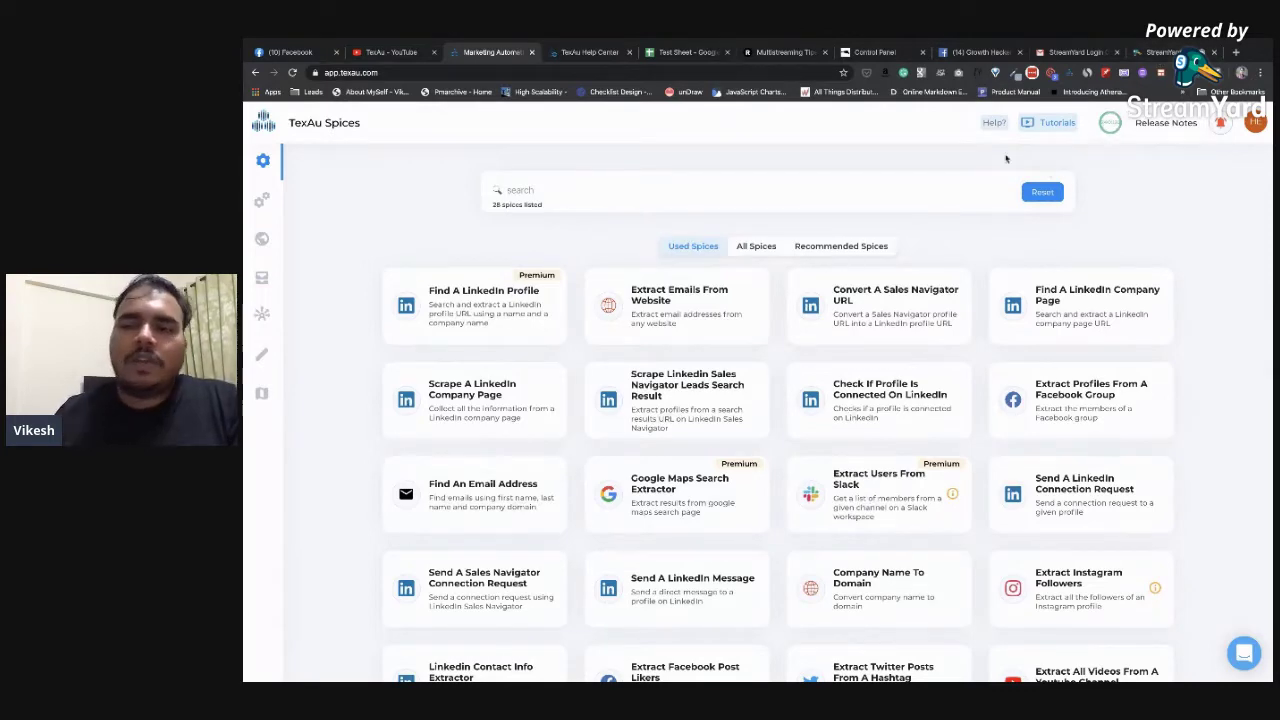
{"action": "left_click", "coordinate": [1160, 54]}
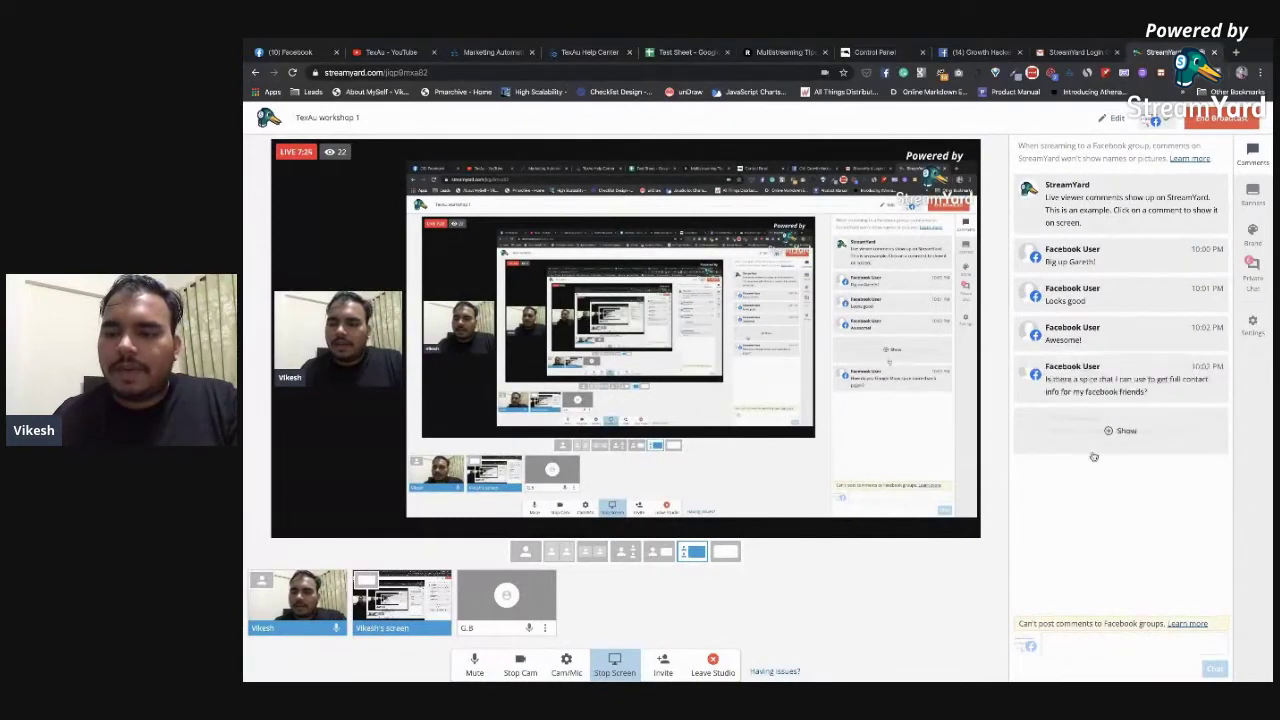
{"action": "left_click", "coordinate": [467, 54]}
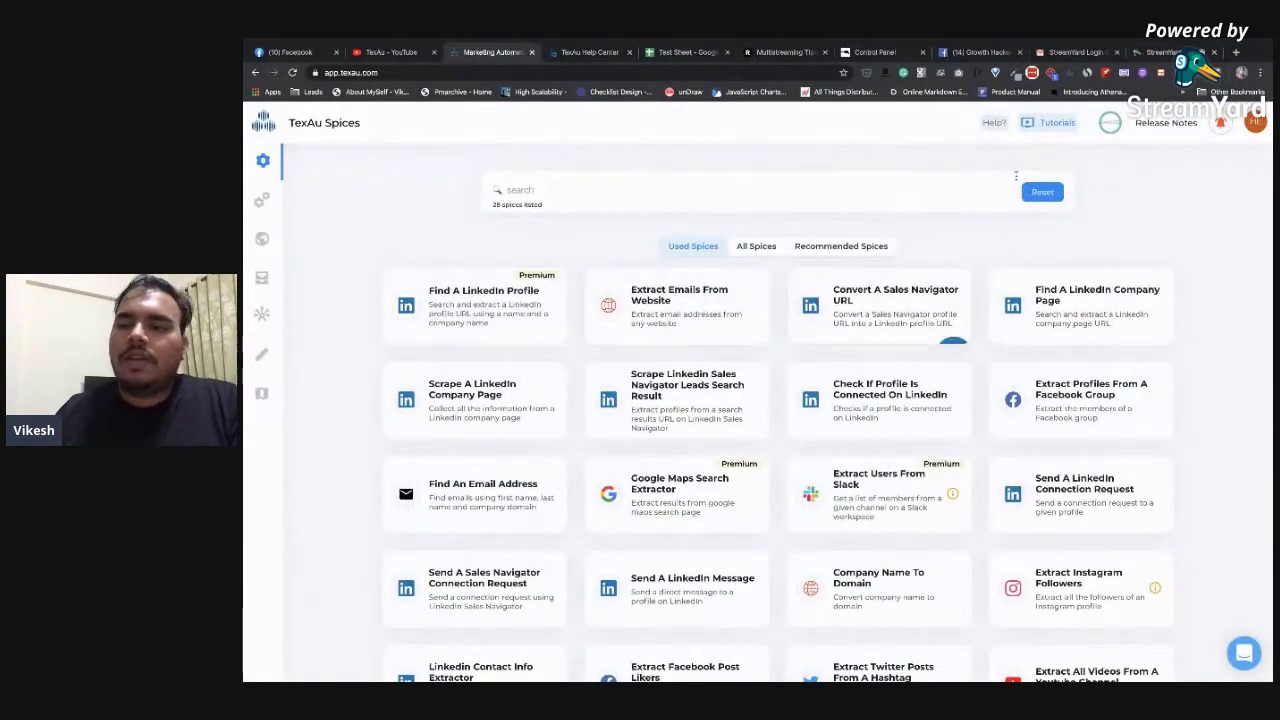
- Open TexAu's Release Notes in a new Notion What's New tab
{"action": "mouse_move", "coordinate": [1115, 123]}
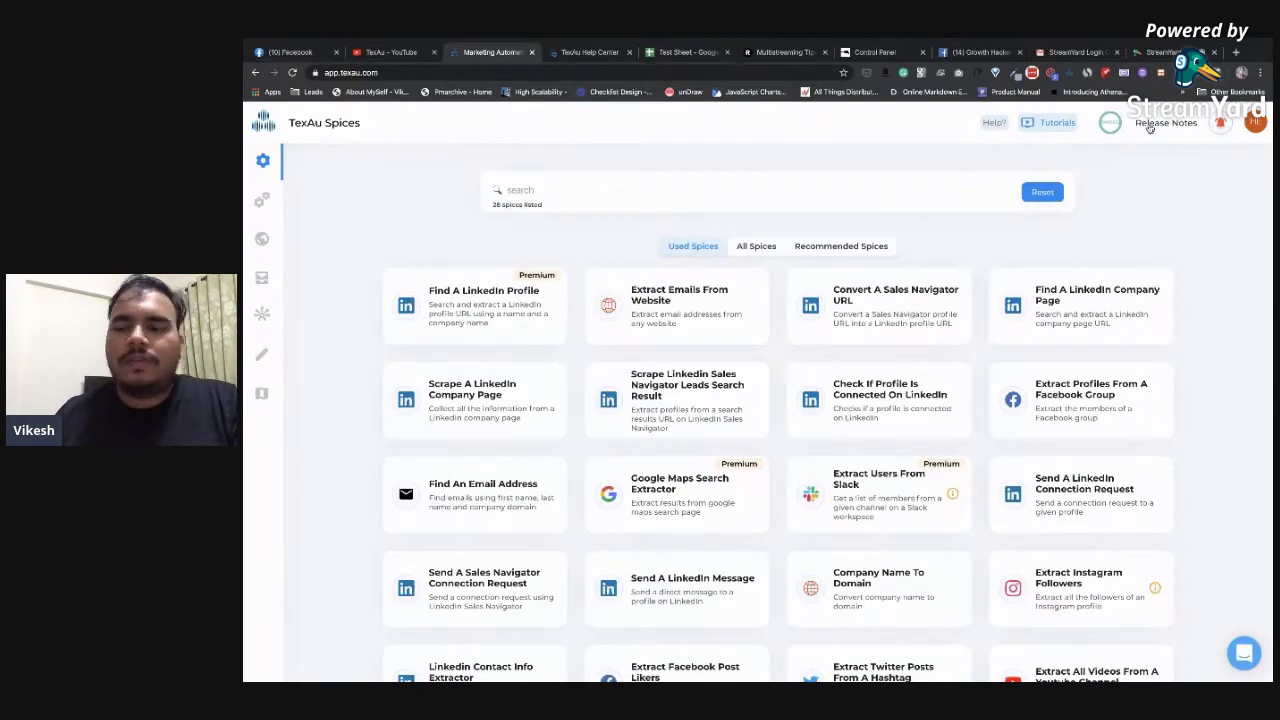
{"action": "left_click", "coordinate": [1160, 123]}
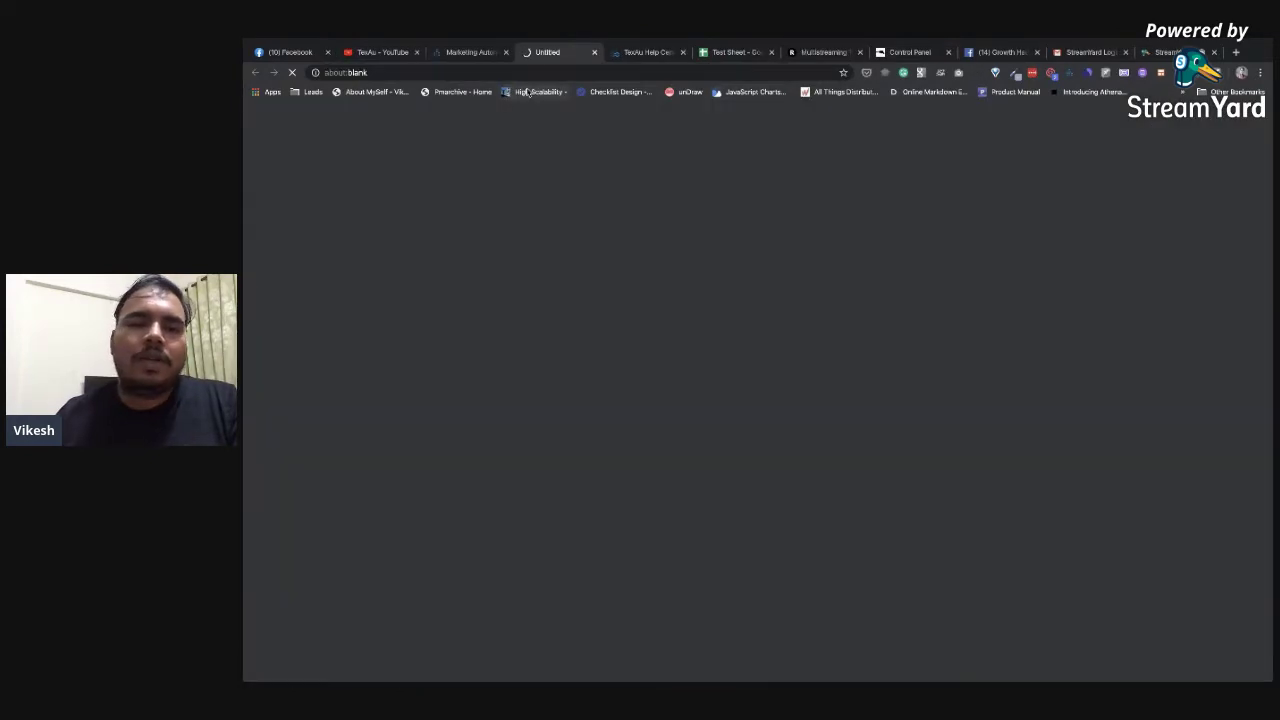
{"action": "left_click", "coordinate": [473, 56]}
{"action": "left_click", "coordinate": [537, 58]}
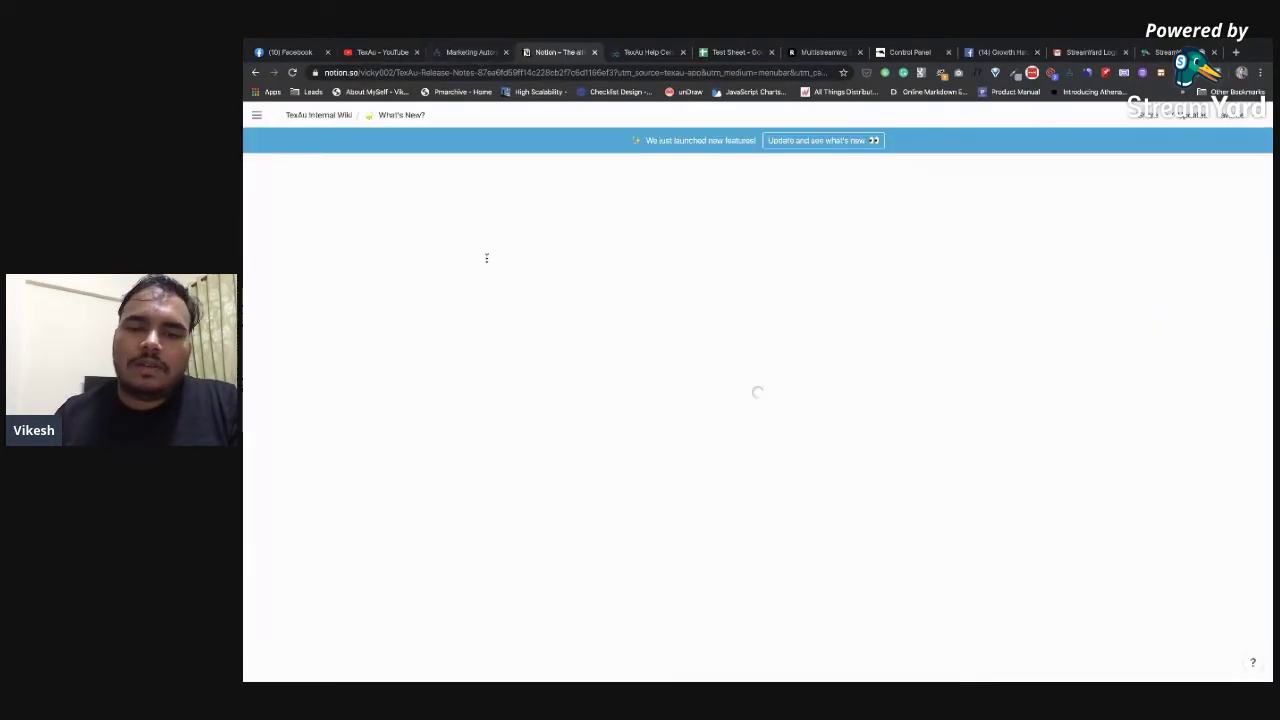
- Read the February 11 and January 22, 2020 updates, then return to the Spices tab
{"action": "scroll", "coordinate": [501, 297], "scroll_direction": "down", "scroll_amount": 2}
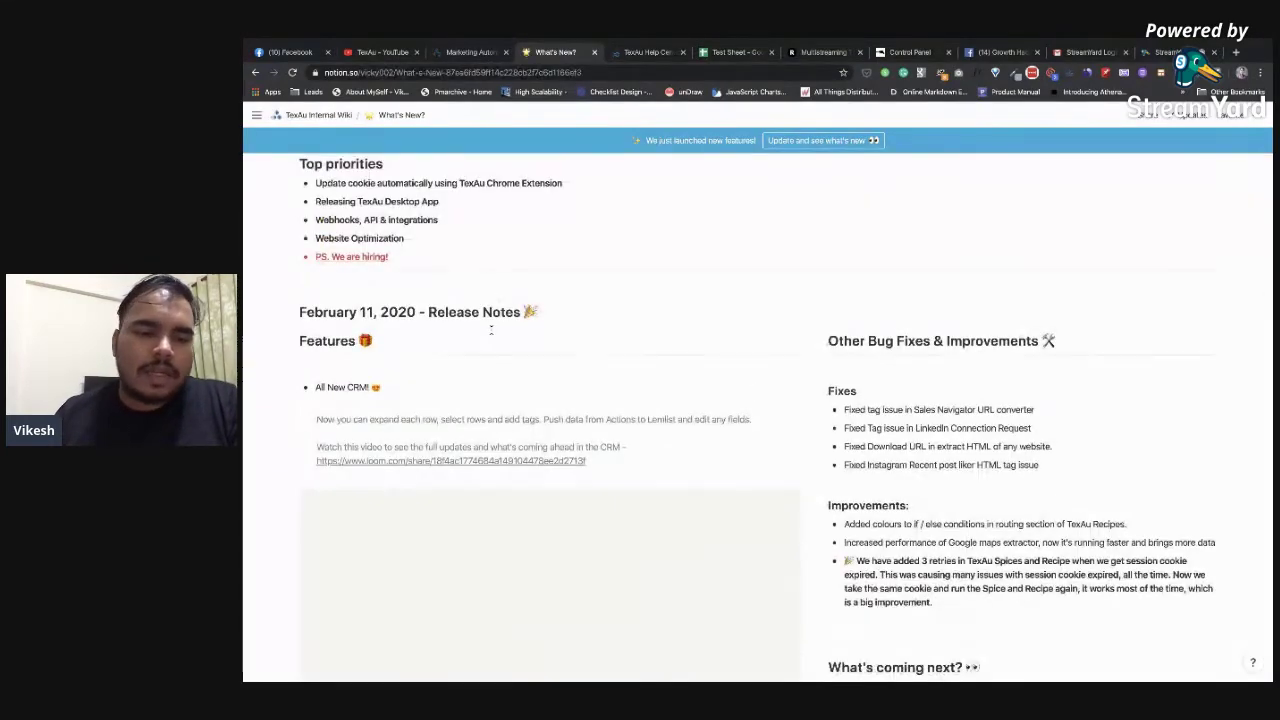
{"action": "scroll", "coordinate": [506, 298], "scroll_direction": "down", "scroll_amount": 1}
{"action": "scroll", "coordinate": [496, 428], "scroll_direction": "down", "scroll_amount": 10}
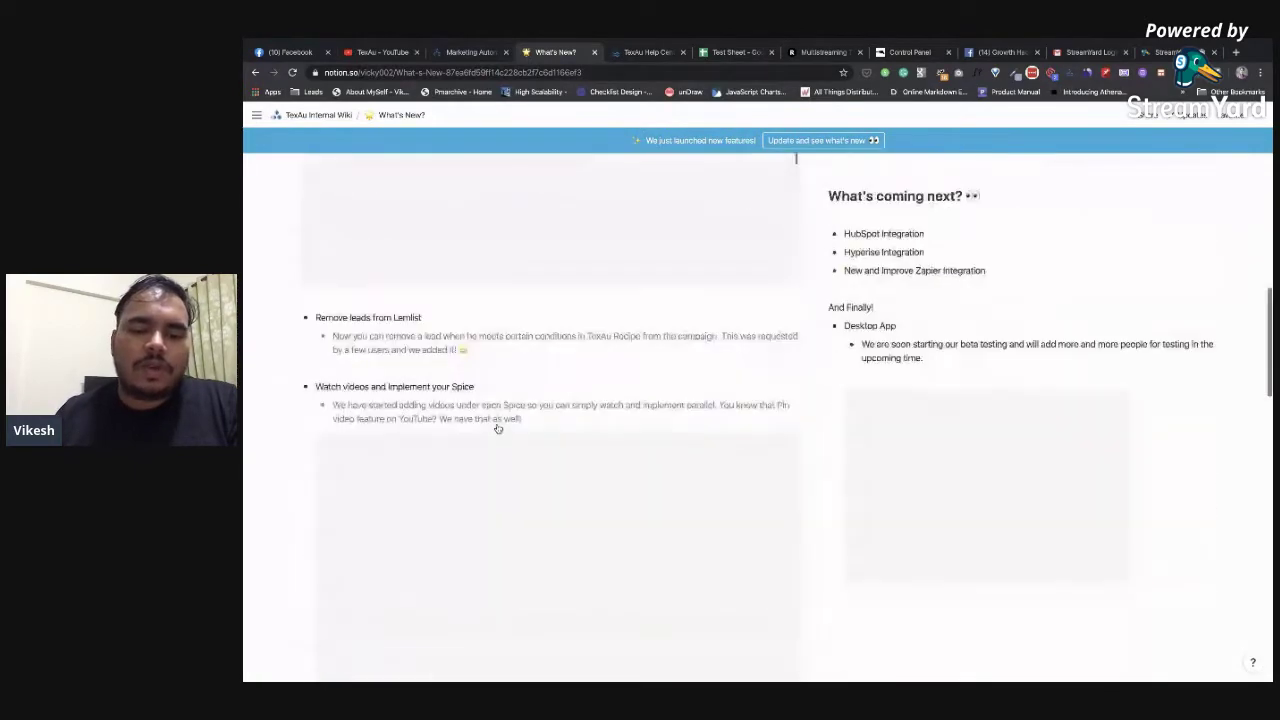
{"action": "scroll", "coordinate": [497, 428], "scroll_direction": "up", "scroll_amount": 4}
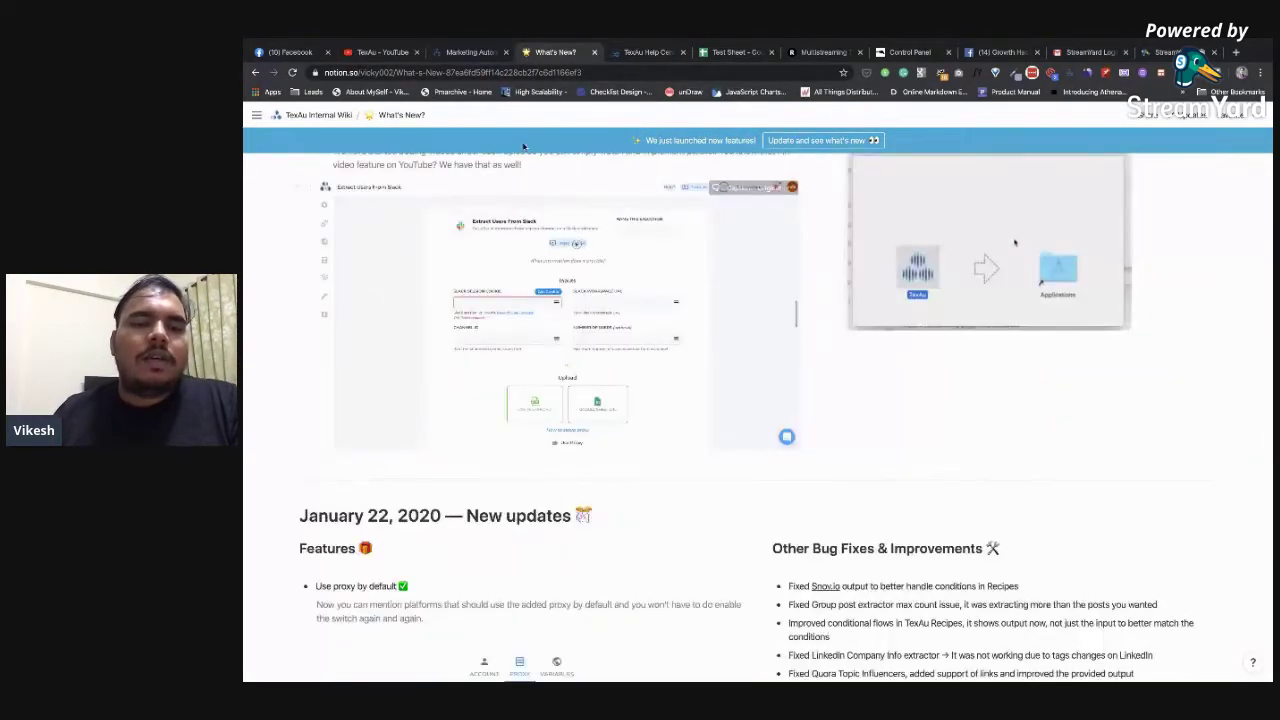
{"action": "left_click", "coordinate": [463, 52]}
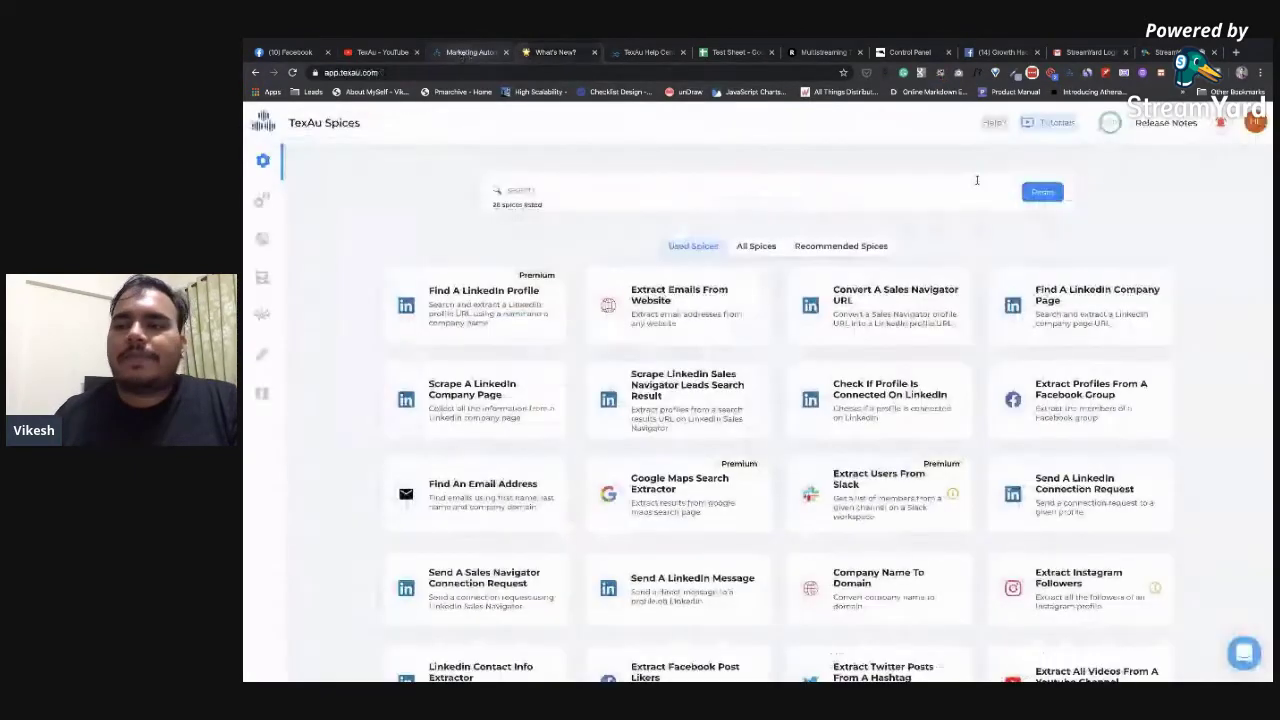
- Check and close the notifications list, then open the avatar's account menu
{"action": "left_click", "coordinate": [1220, 128]}
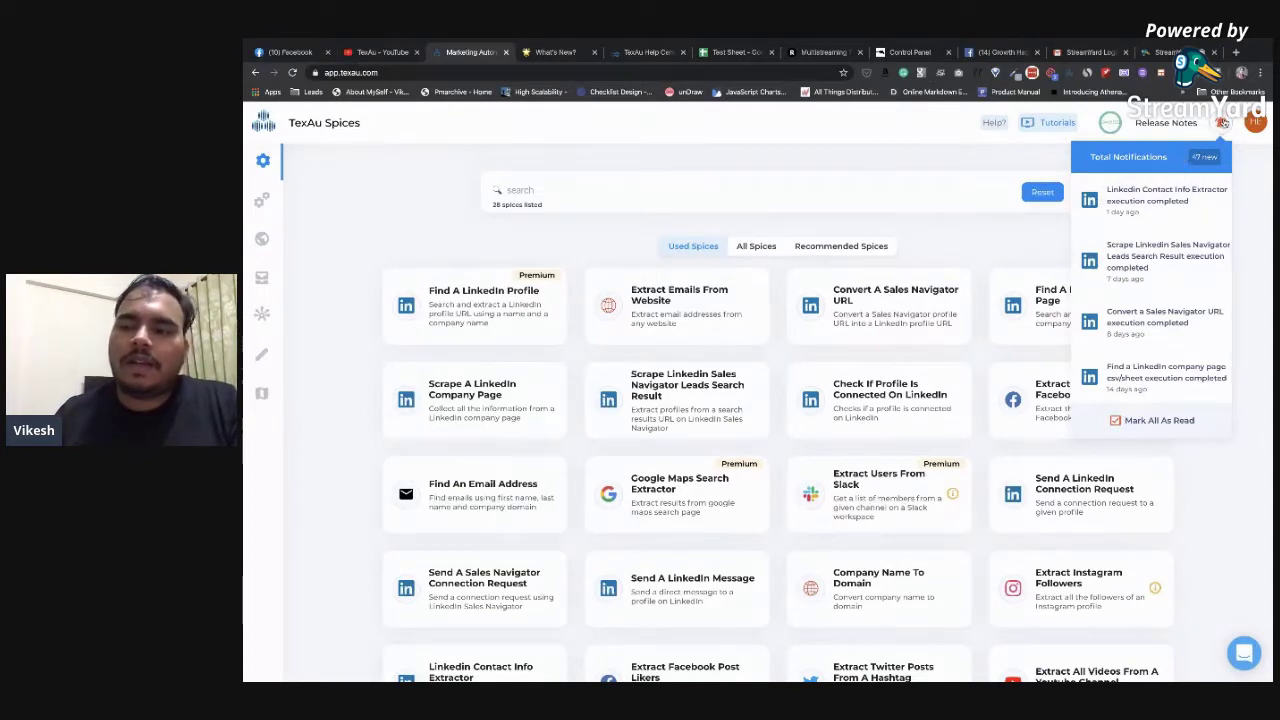
{"action": "left_click", "coordinate": [1222, 122]}
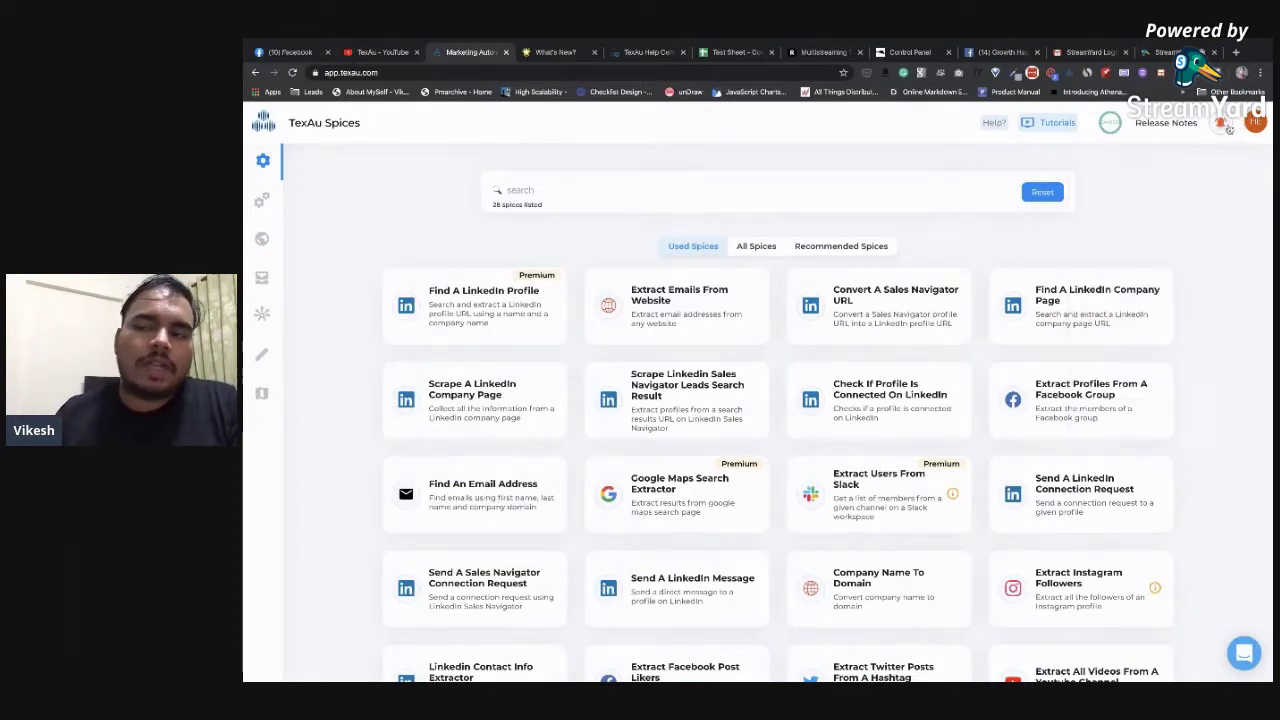
{"action": "left_click", "coordinate": [1255, 124]}
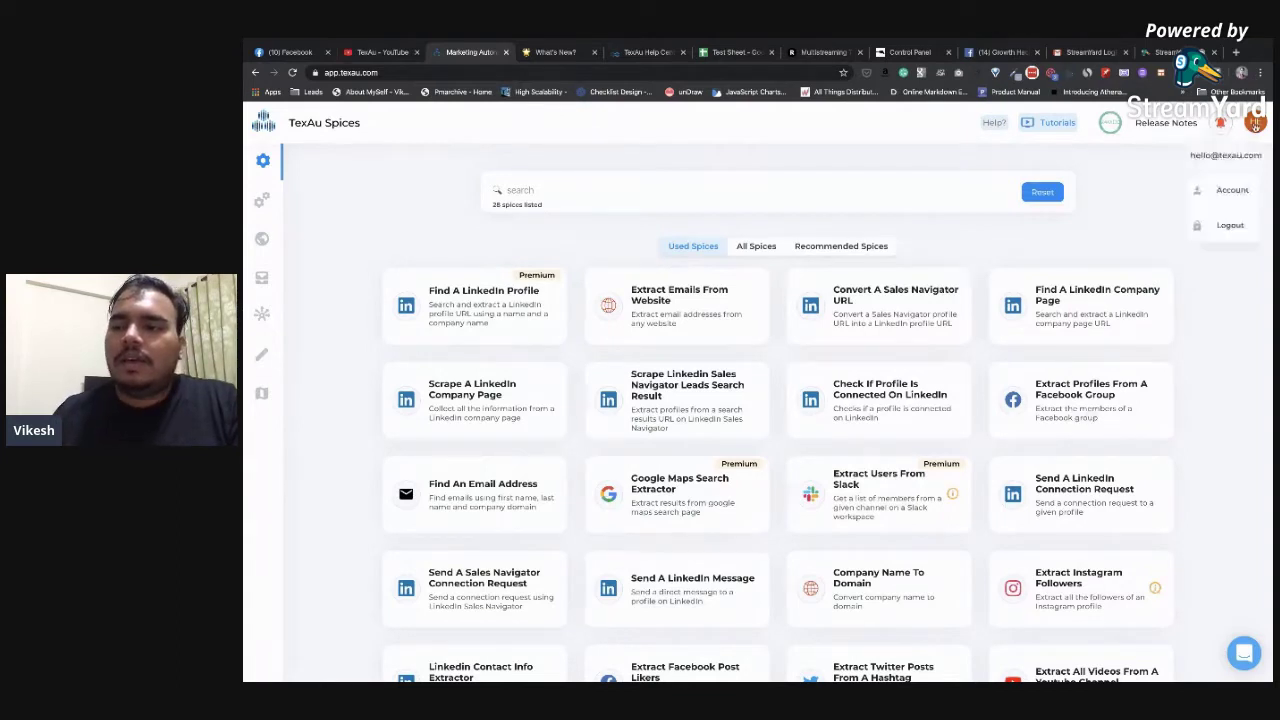
- Open the Account page and review profile details, plan limits and the Agency Yearly plan
{"action": "left_click", "coordinate": [1230, 191]}
{"action": "scroll", "coordinate": [527, 376], "scroll_direction": "down", "scroll_amount": 2}
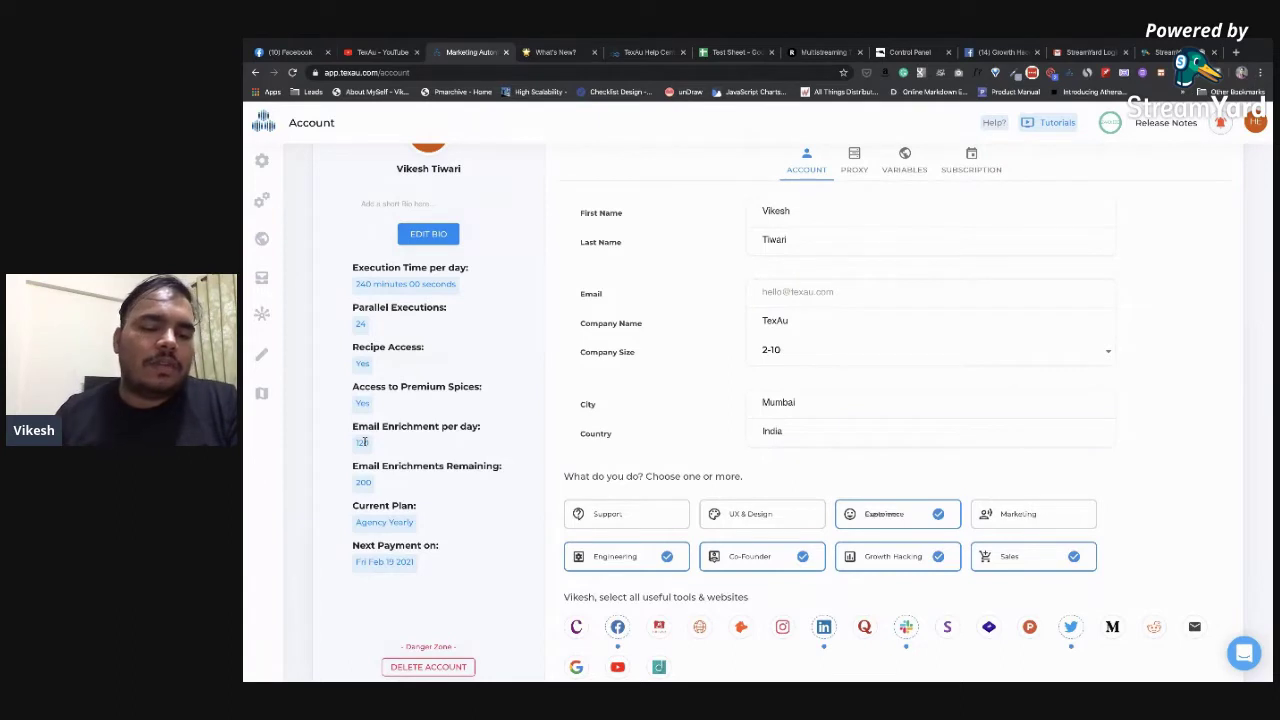
{"action": "scroll", "coordinate": [355, 485], "scroll_direction": "down", "scroll_amount": 1}
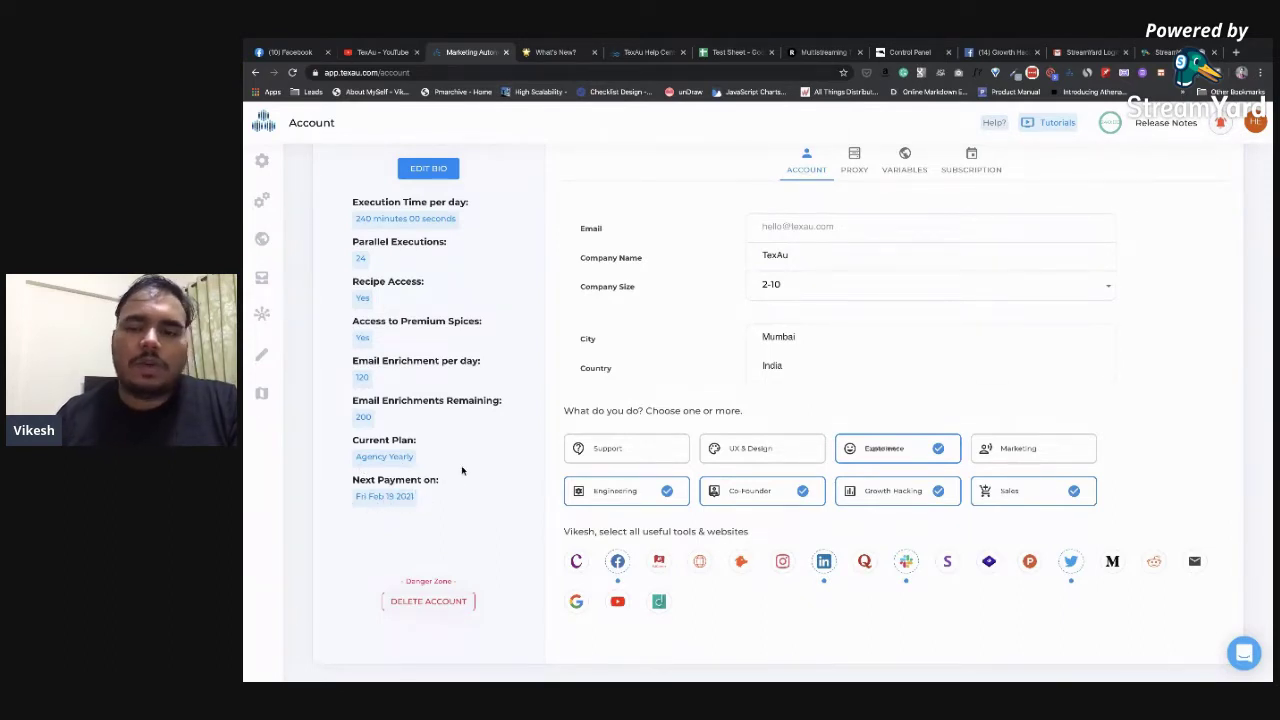
{"action": "scroll", "coordinate": [462, 470], "scroll_direction": "up", "scroll_amount": 3}
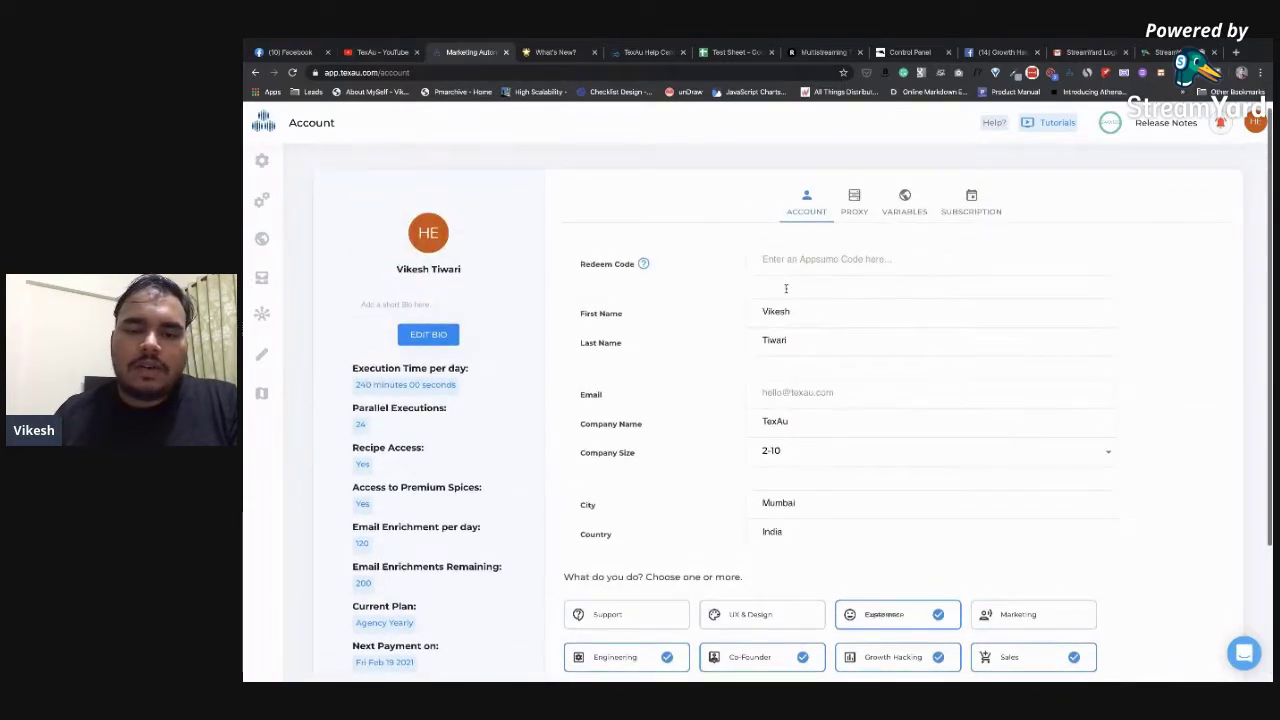
{"action": "scroll", "coordinate": [787, 357], "scroll_direction": "down", "scroll_amount": 1}
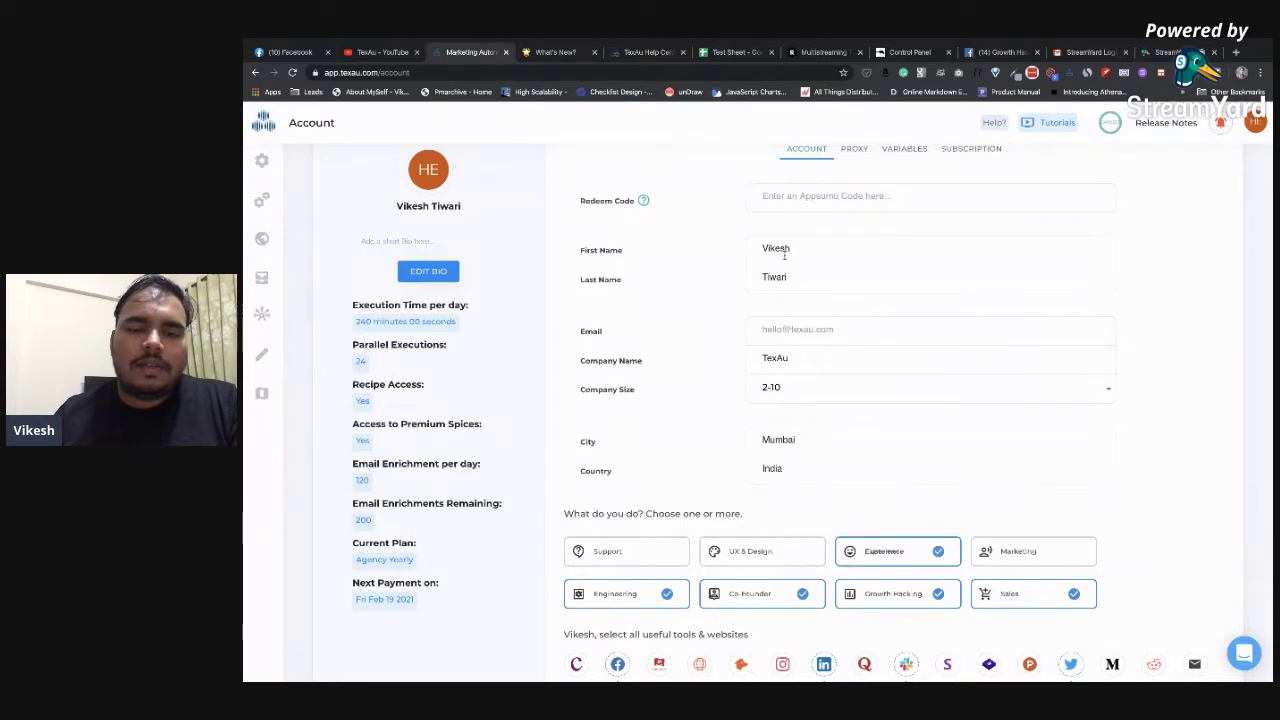
{"action": "scroll", "coordinate": [786, 309], "scroll_direction": "down", "scroll_amount": 2}
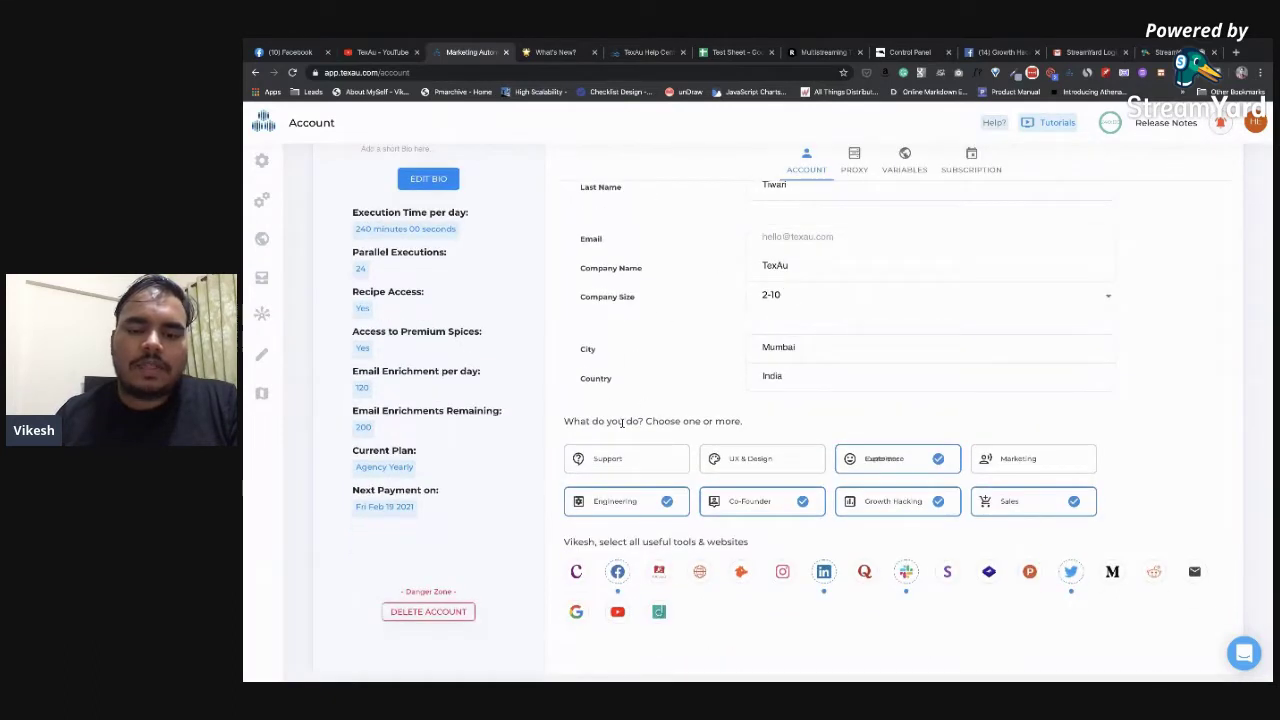
{"action": "scroll", "coordinate": [620, 421], "scroll_direction": "down", "scroll_amount": 1}
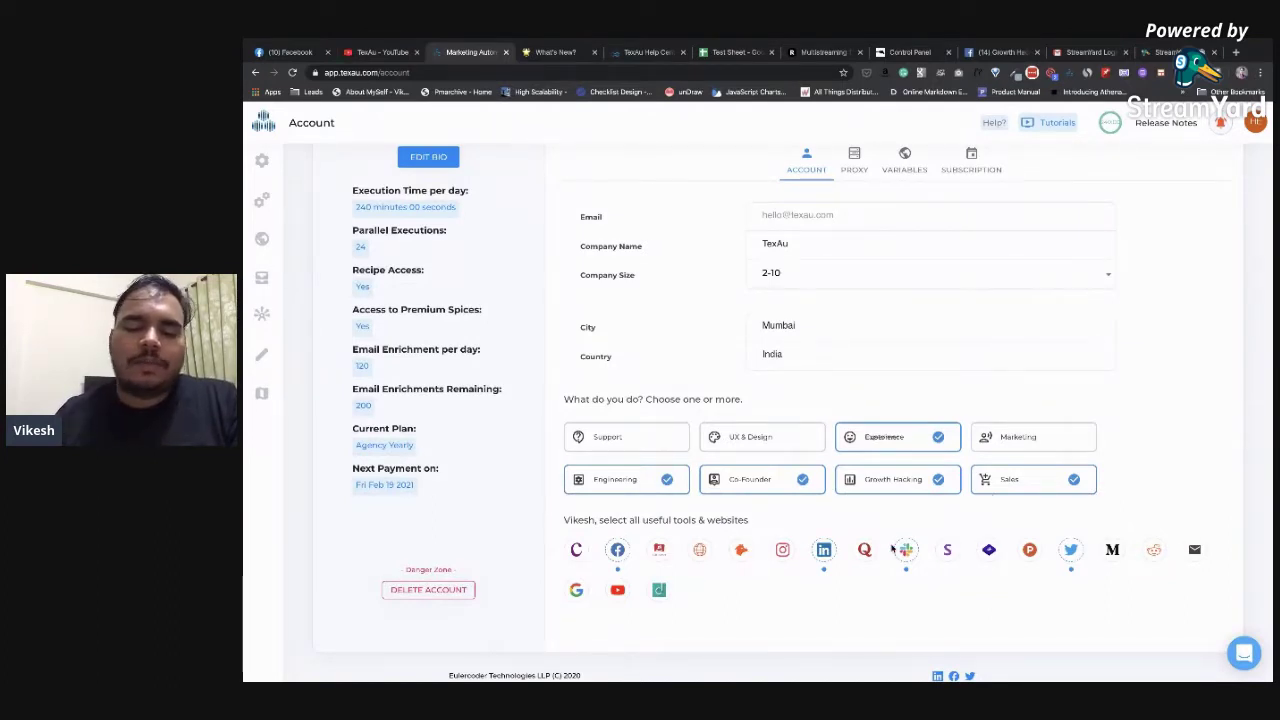
- Deselect Slack and Twitter as useful tools and save, keeping Facebook and LinkedIn
{"action": "left_click", "coordinate": [906, 550]}
{"action": "left_click", "coordinate": [1074, 550]}
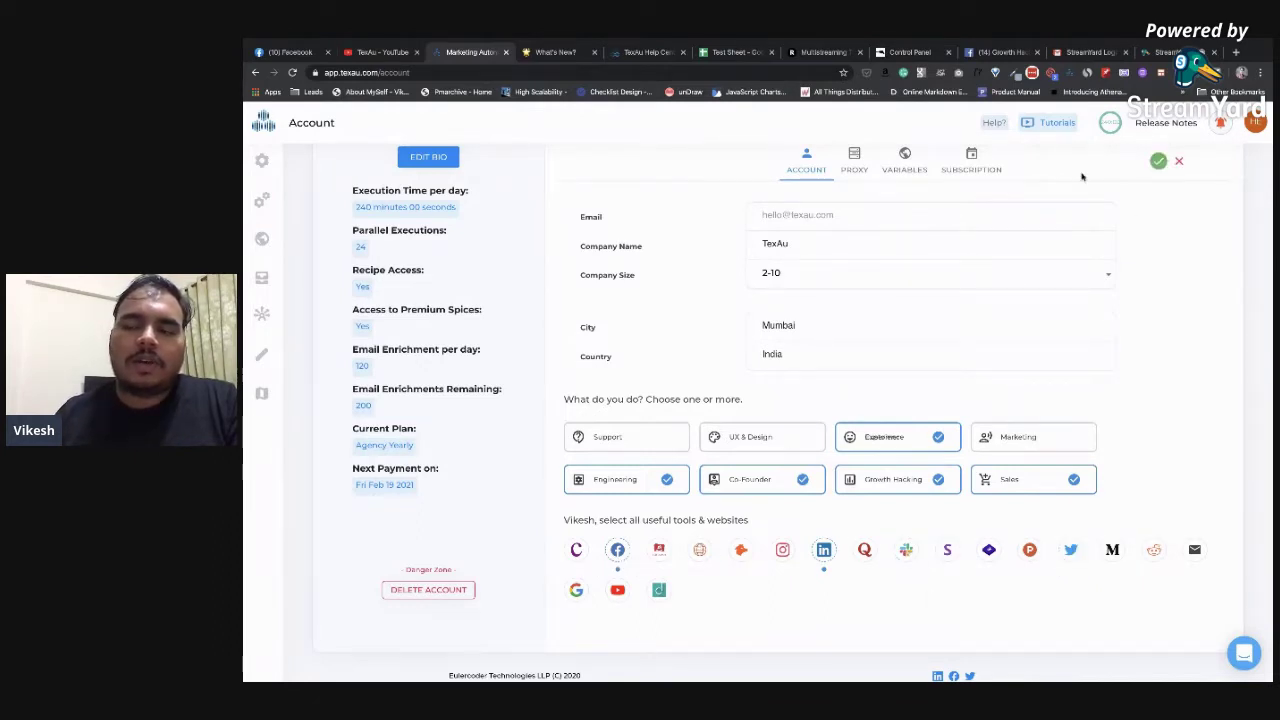
{"action": "left_click", "coordinate": [1159, 162]}
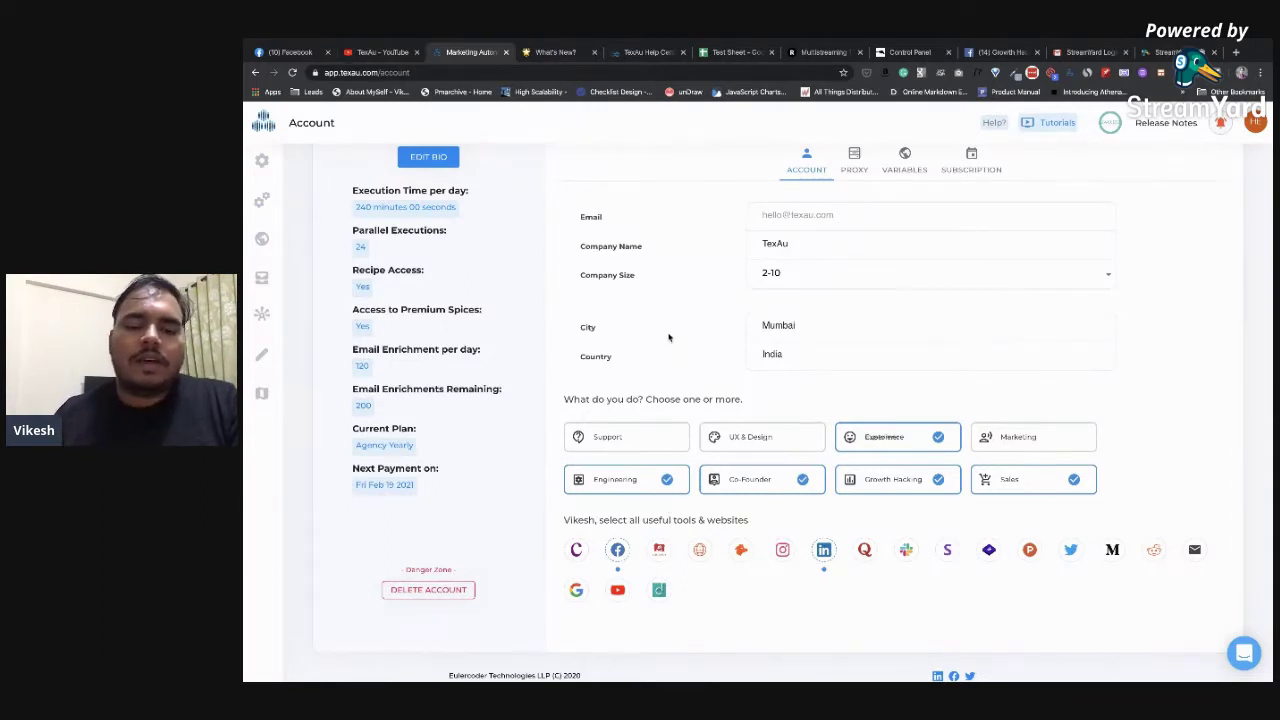
{"action": "scroll", "coordinate": [668, 366], "scroll_direction": "up", "scroll_amount": 1}
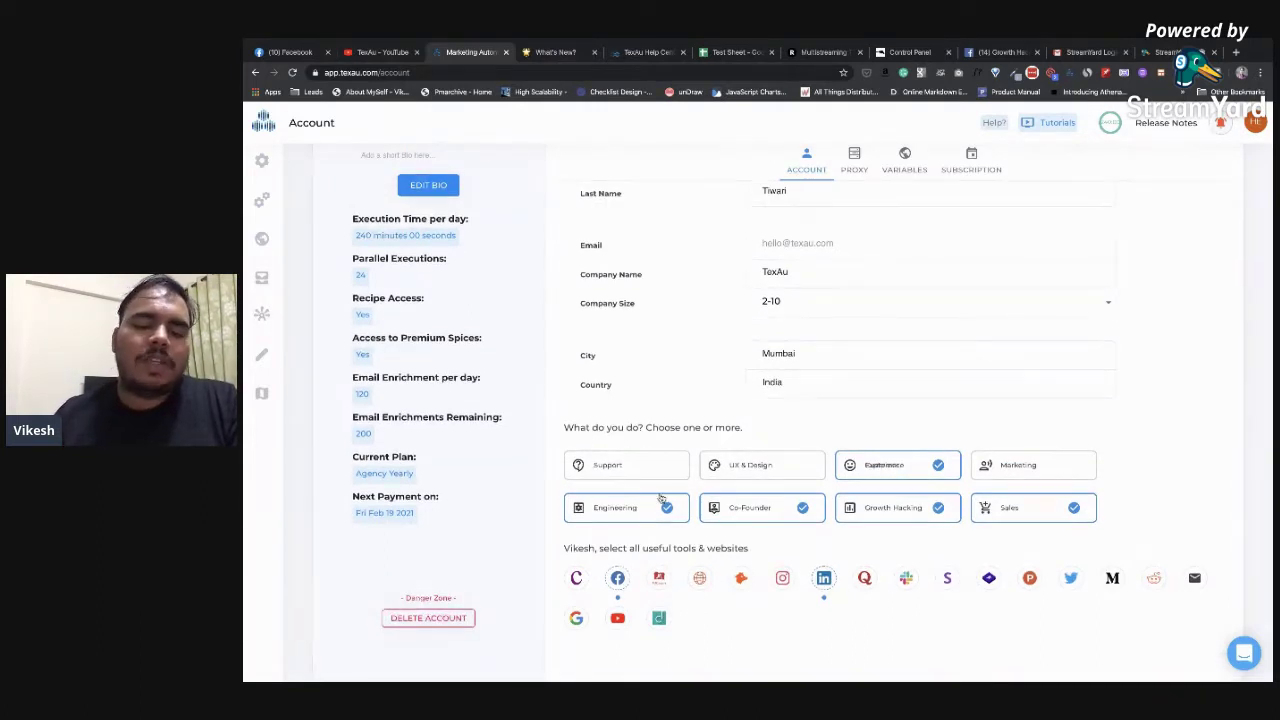
{"action": "scroll", "coordinate": [655, 372], "scroll_direction": "up", "scroll_amount": 3}
{"action": "scroll", "coordinate": [660, 335], "scroll_direction": "down", "scroll_amount": 4}
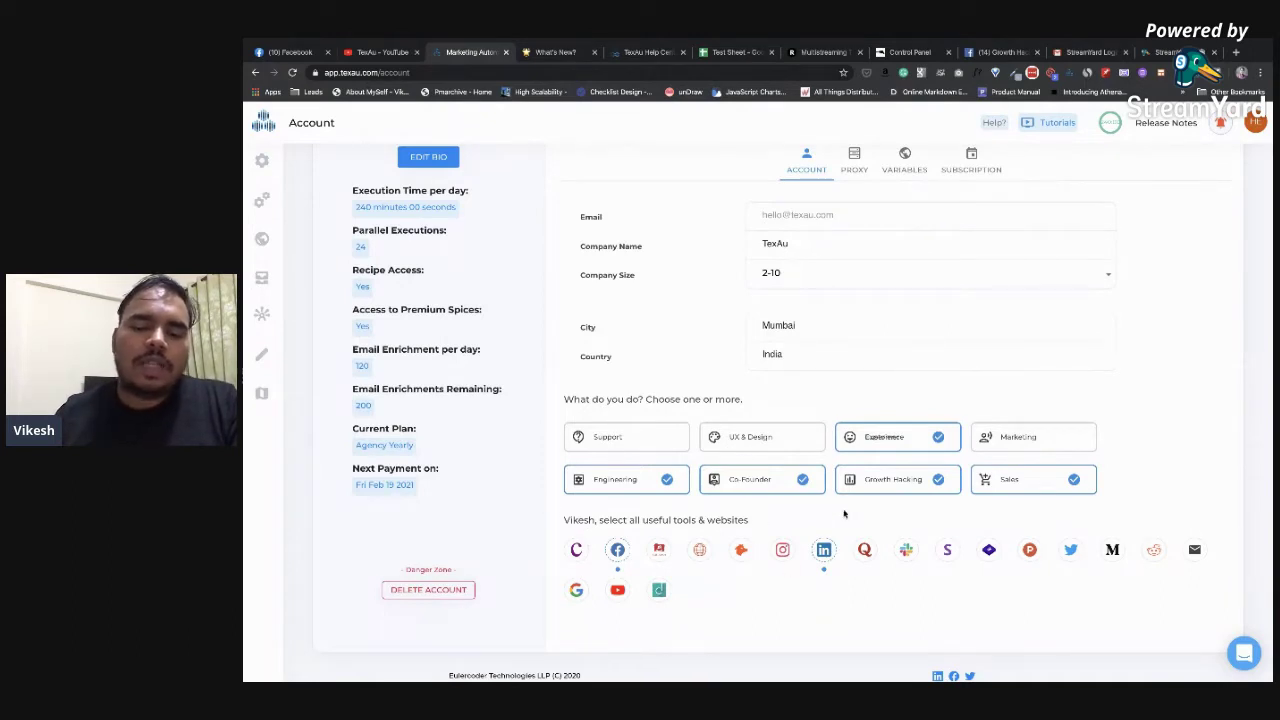
{"action": "scroll", "coordinate": [814, 300], "scroll_direction": "up", "scroll_amount": 4}
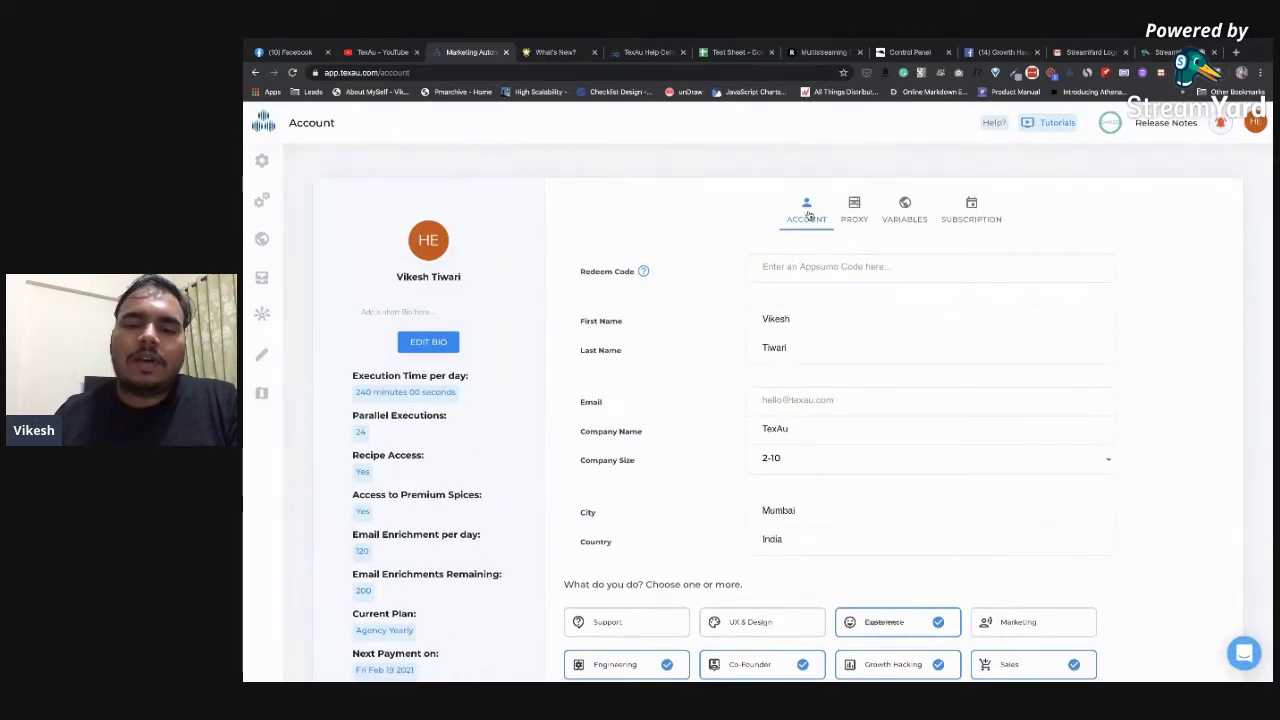
- Review the Mumbai proxy settings and empty global variables, then view the subscription plans
{"action": "left_click", "coordinate": [854, 210]}
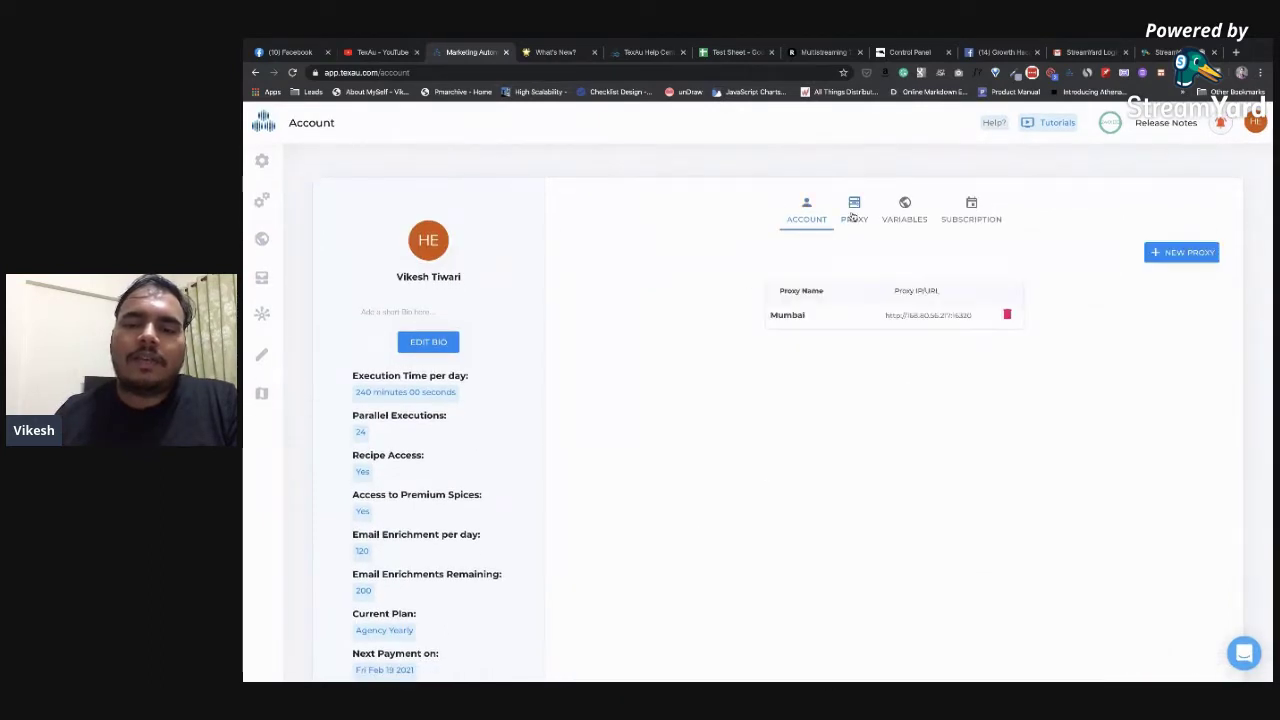
{"action": "left_click", "coordinate": [806, 314]}
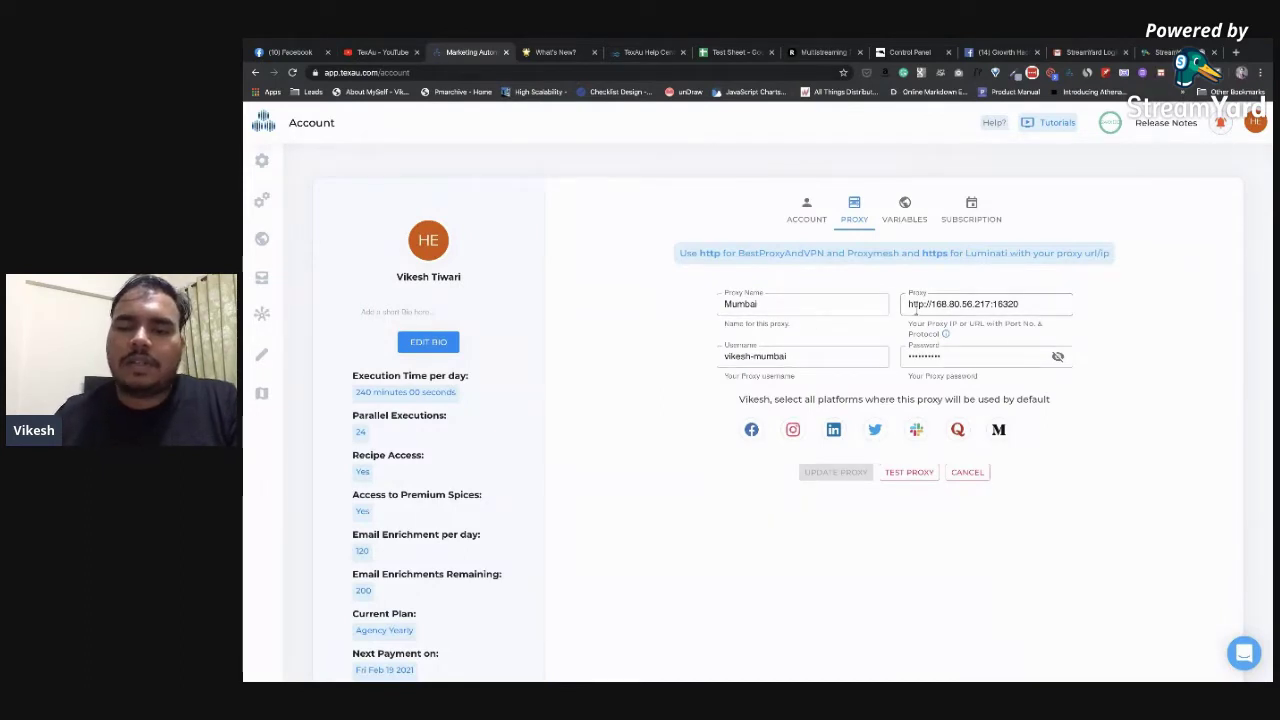
{"action": "left_click", "coordinate": [900, 214]}
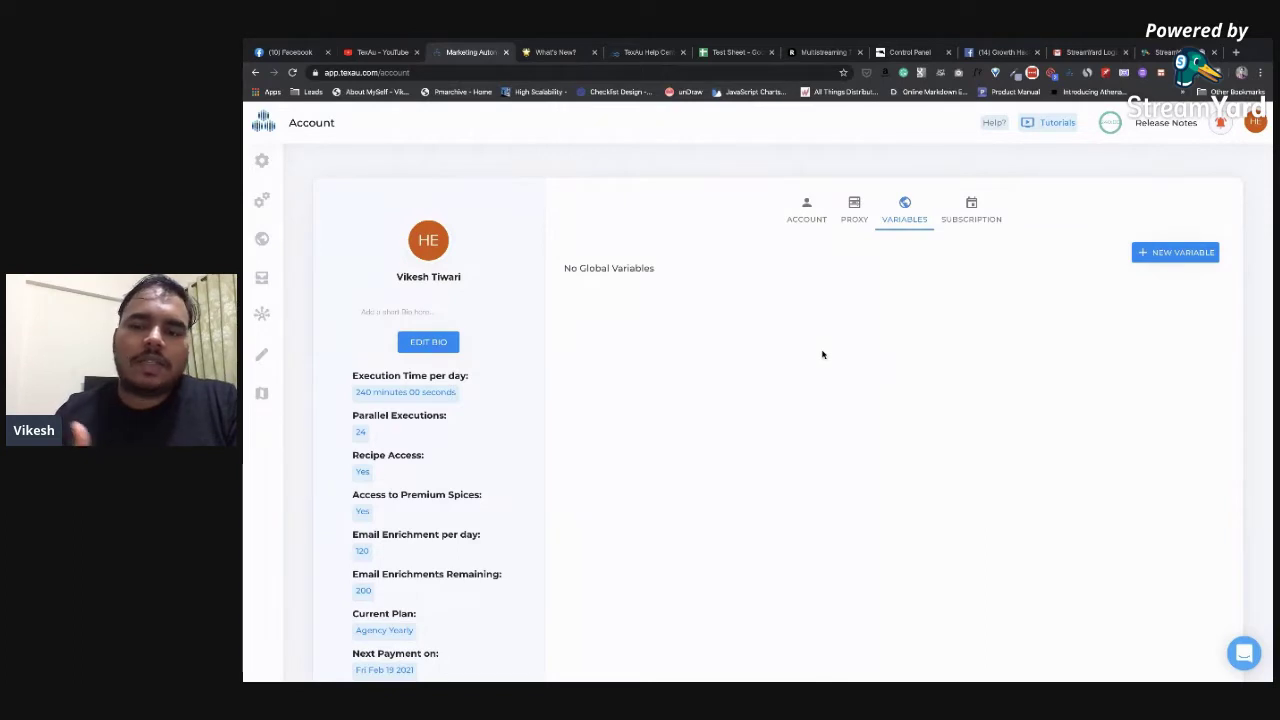
{"action": "left_click", "coordinate": [964, 222]}
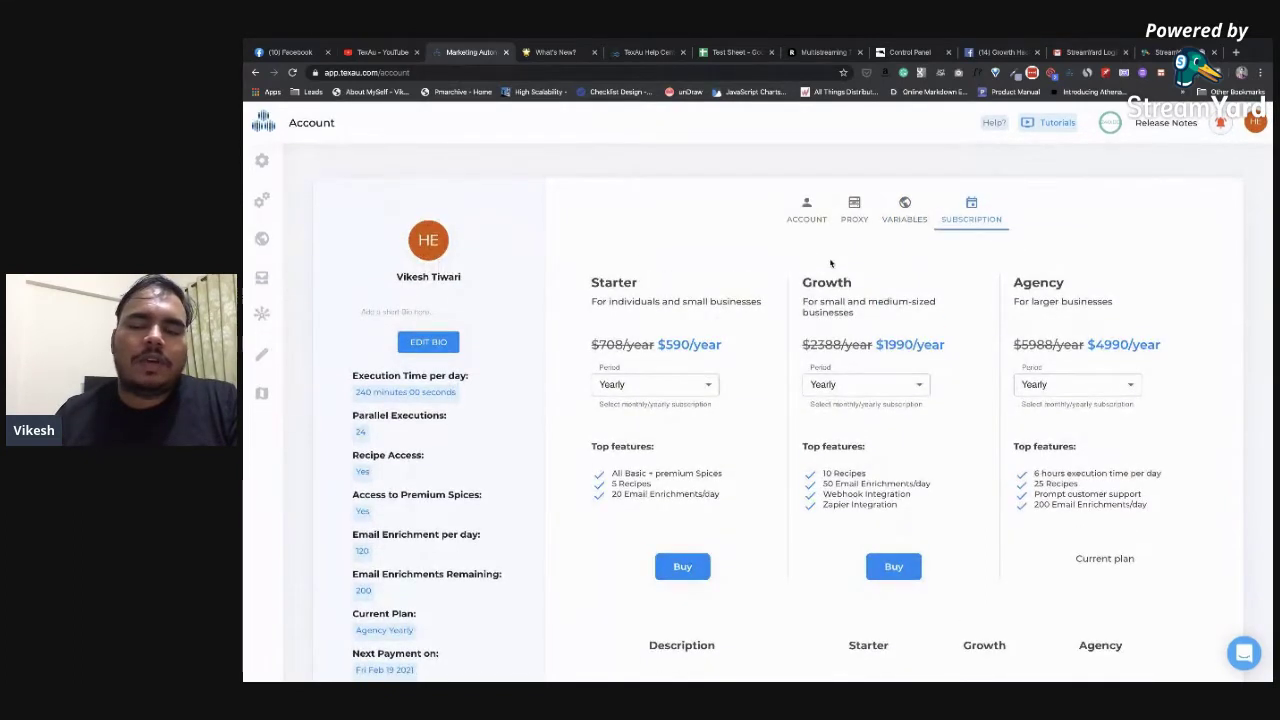
- Scroll the plans, then revisit the Variables tab and return to Subscription
{"action": "scroll", "coordinate": [769, 346], "scroll_direction": "down", "scroll_amount": 4}
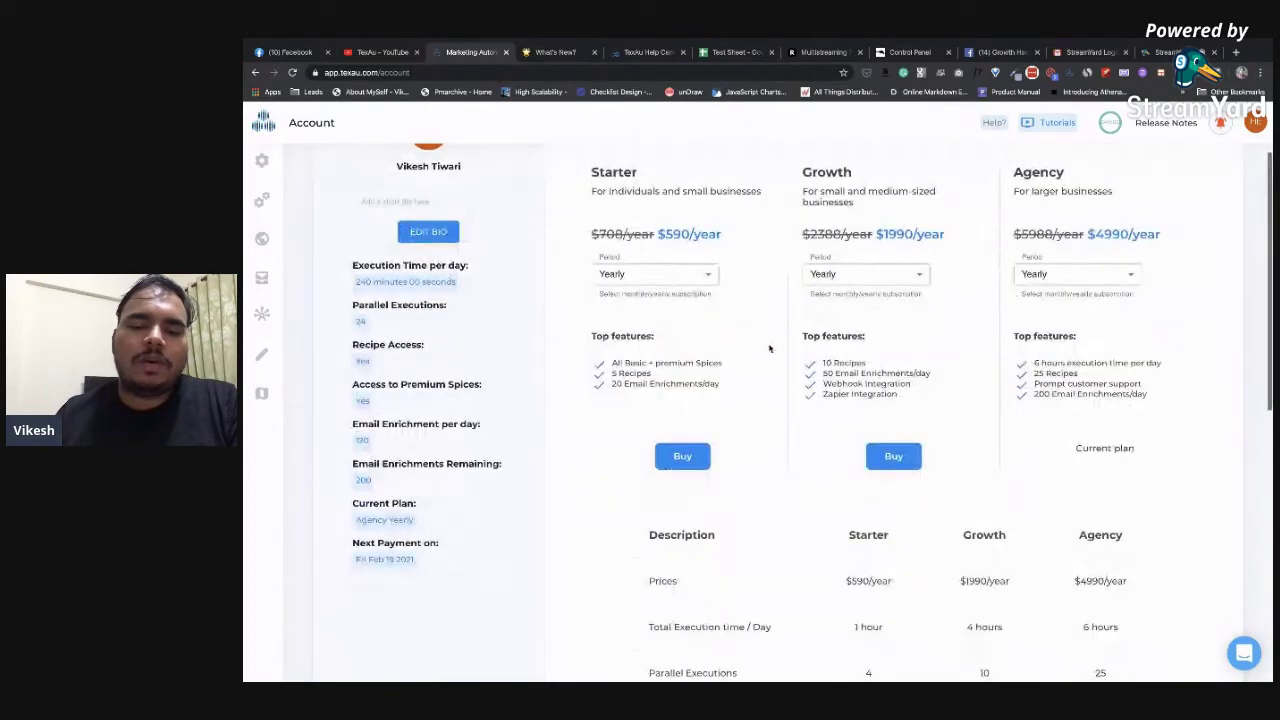
{"action": "scroll", "coordinate": [769, 348], "scroll_direction": "up", "scroll_amount": 4}
{"action": "left_click", "coordinate": [903, 214]}
{"action": "left_click", "coordinate": [975, 217]}
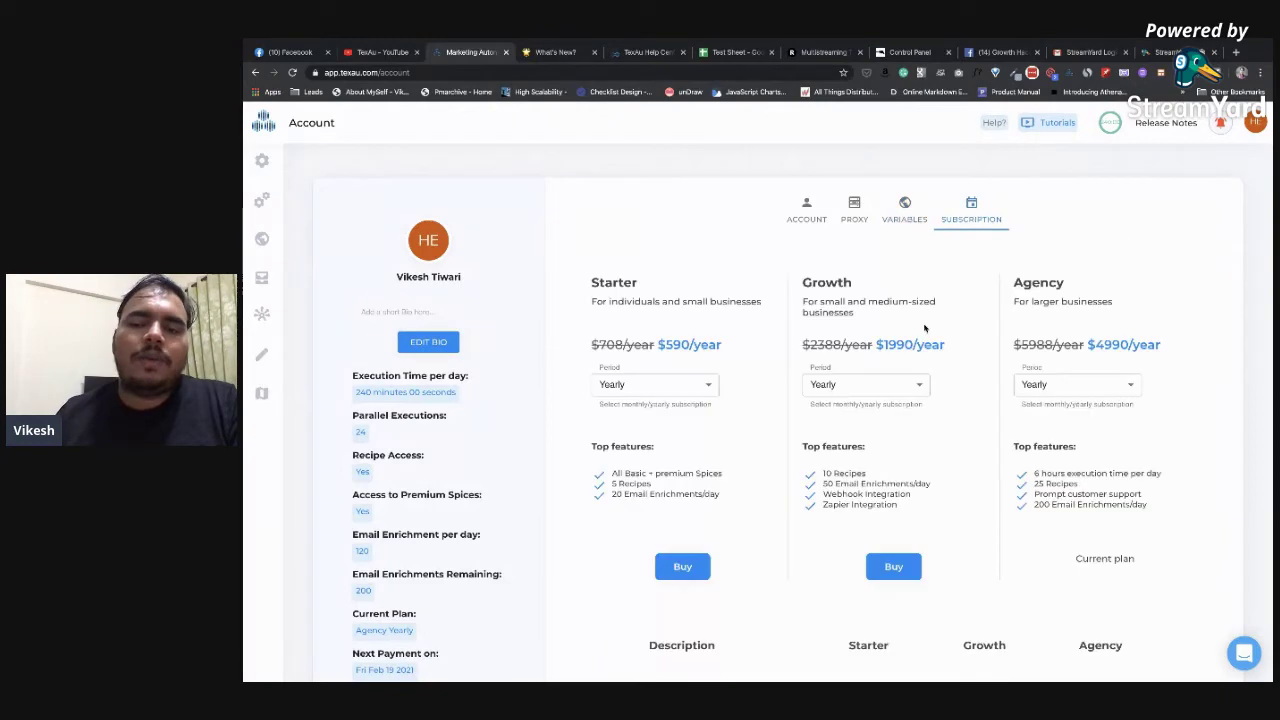
- Compare the Starter, Growth and Agency plan features, then return to the Account tab
{"action": "scroll", "coordinate": [726, 432], "scroll_direction": "down", "scroll_amount": 1}
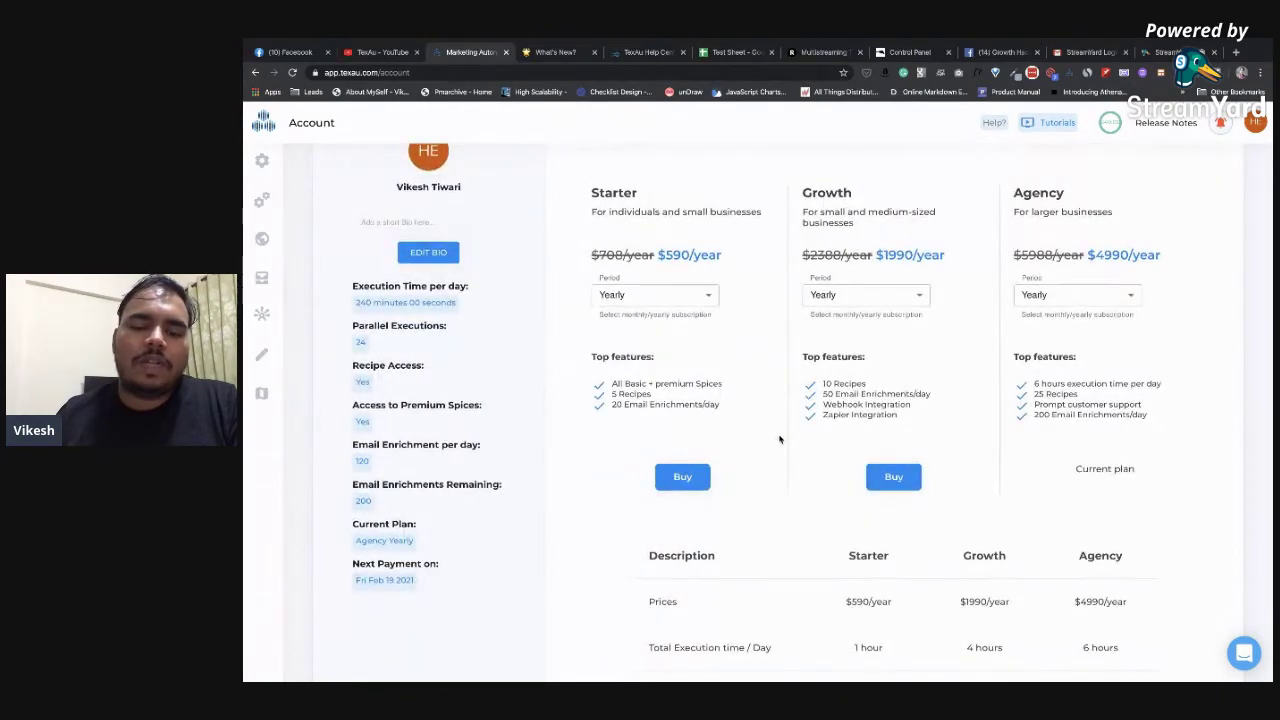
{"action": "scroll", "coordinate": [780, 437], "scroll_direction": "down", "scroll_amount": 1}
{"action": "scroll", "coordinate": [780, 437], "scroll_direction": "up", "scroll_amount": 2}
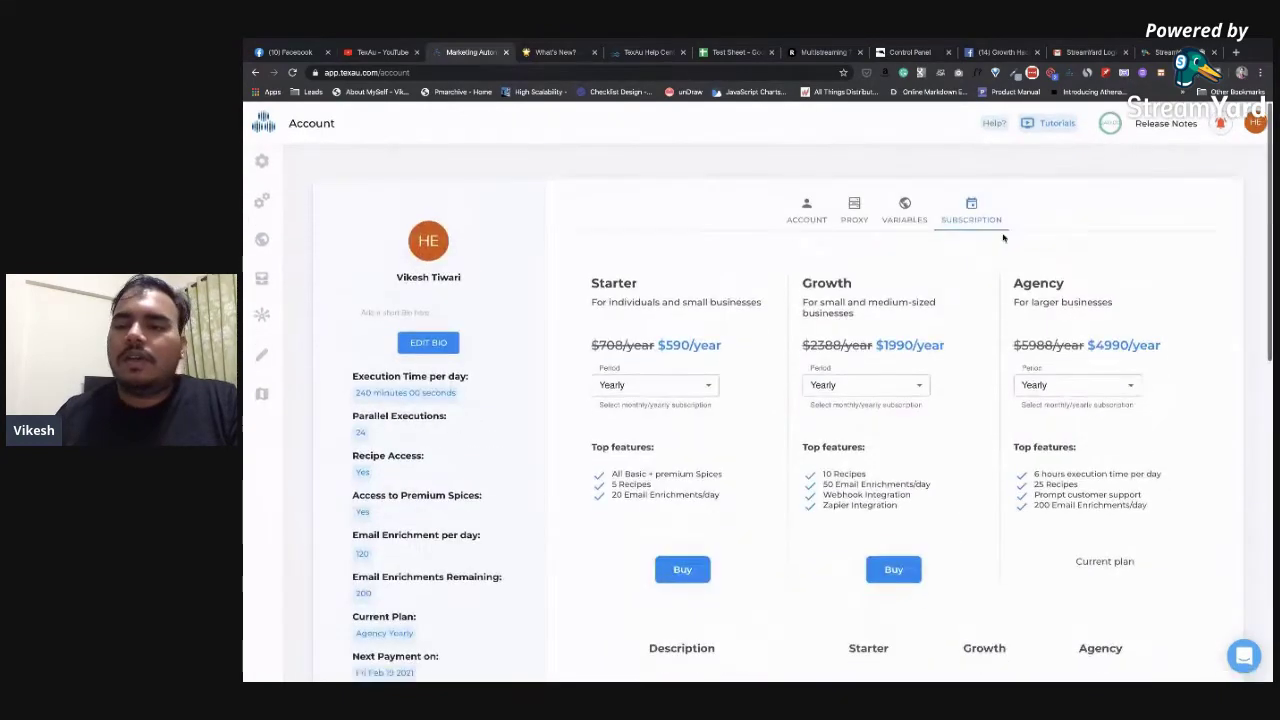
{"action": "left_click", "coordinate": [806, 208]}
- Go to the Recipes library and start a new Untitled Recipe
{"action": "mouse_move", "coordinate": [258, 162]}
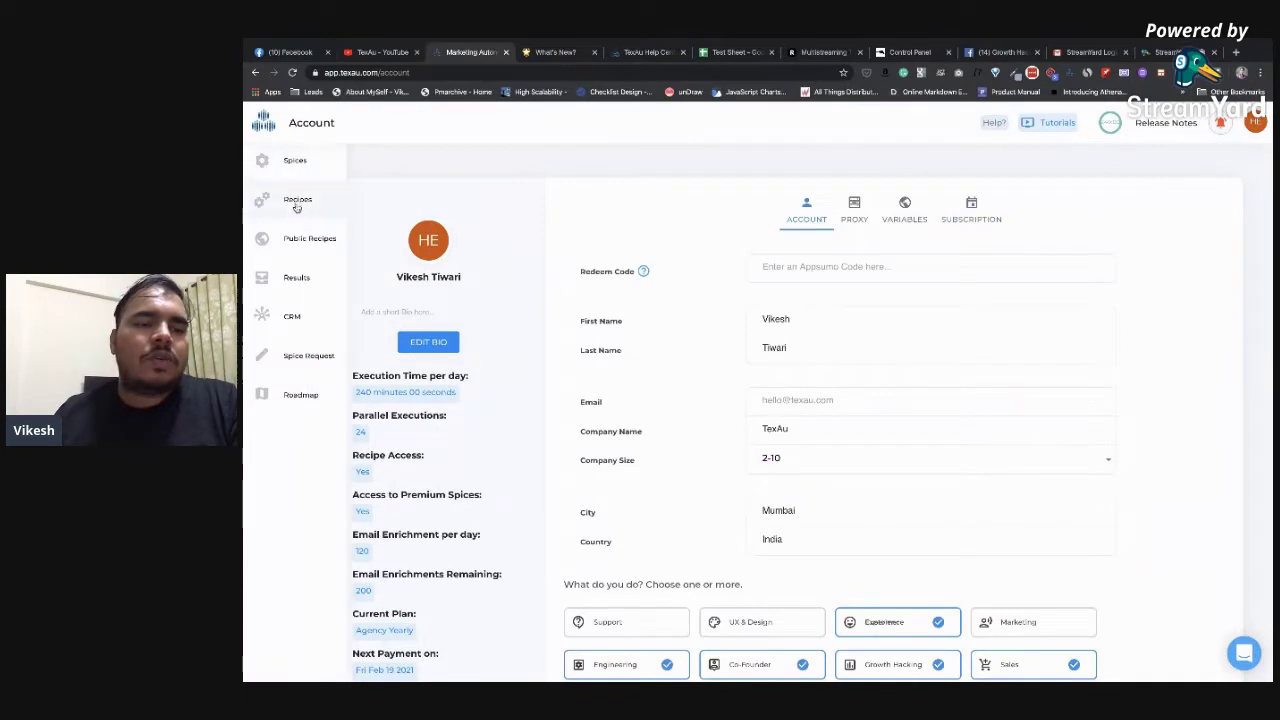
{"action": "left_click", "coordinate": [261, 200]}
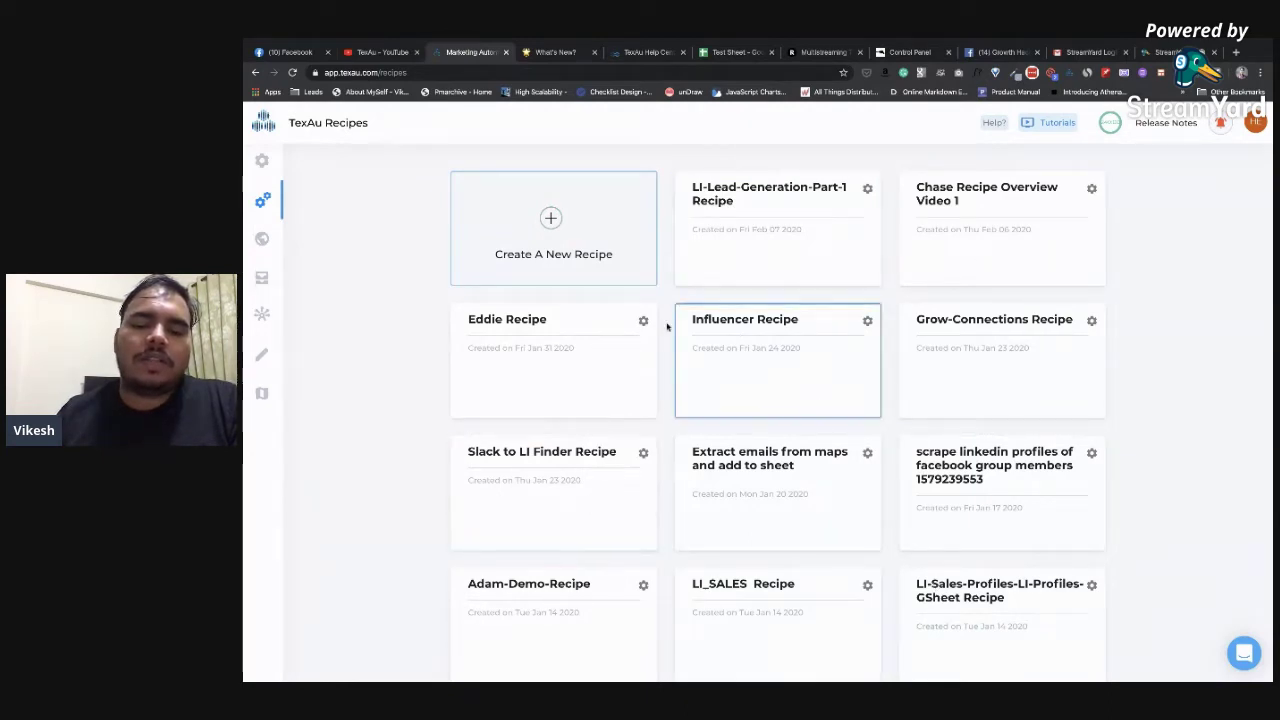
{"action": "left_click", "coordinate": [553, 228]}
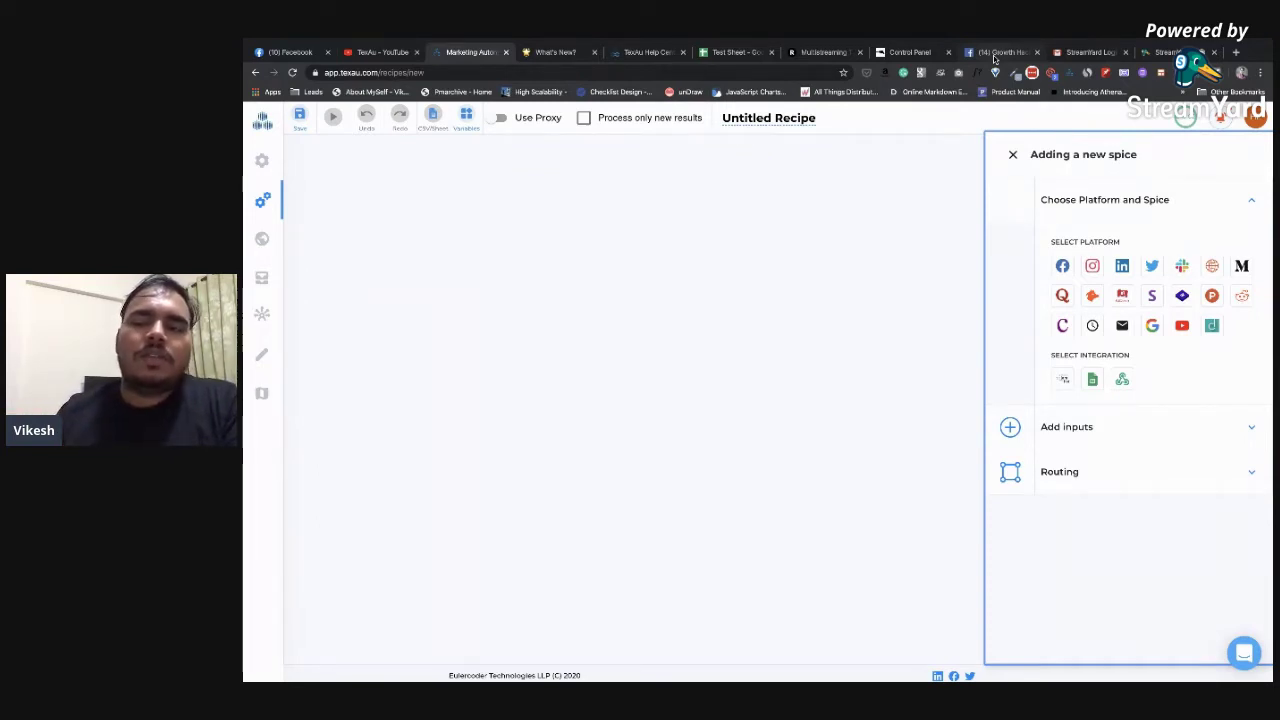
{"action": "left_click", "coordinate": [996, 53]}
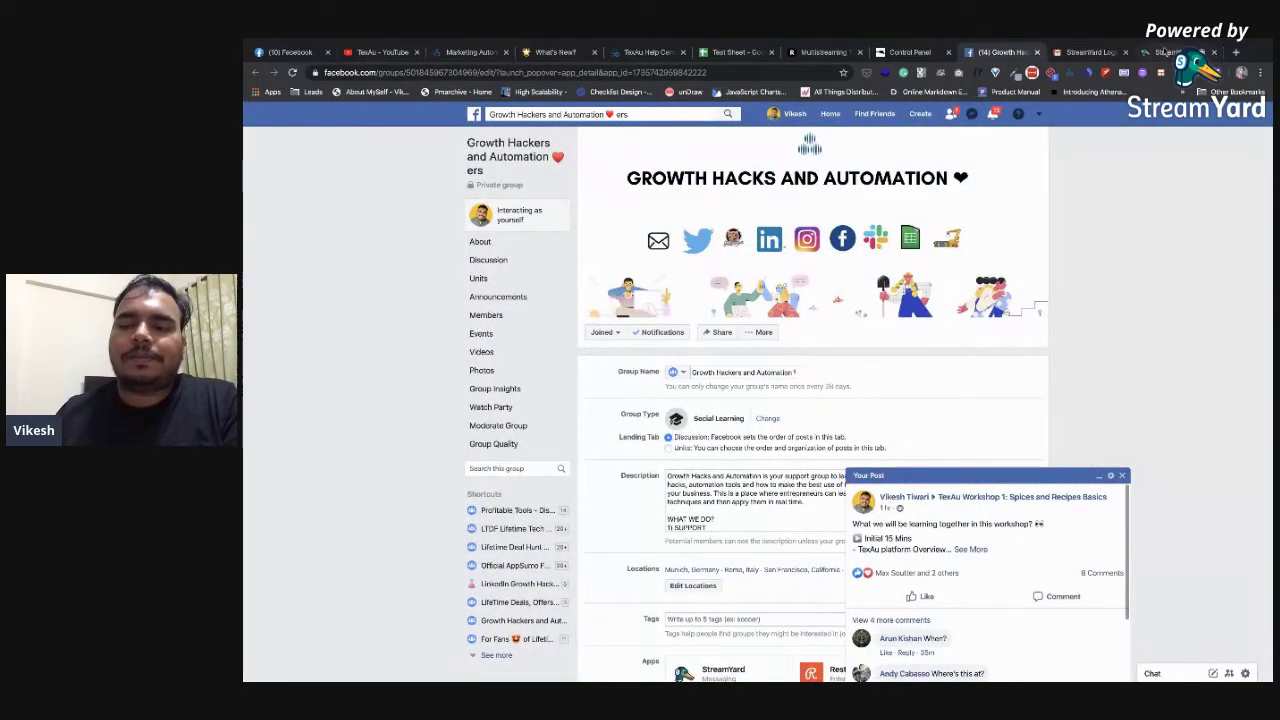
{"action": "left_click", "coordinate": [1165, 52]}
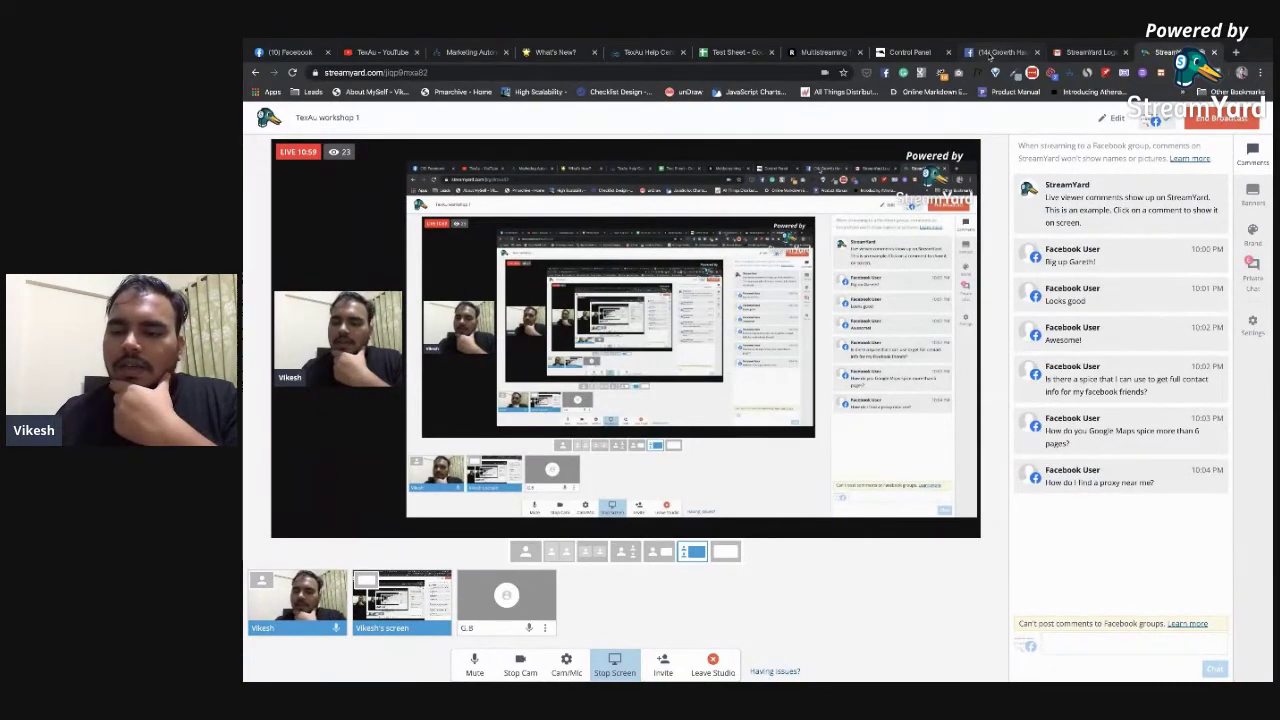
{"action": "left_click", "coordinate": [995, 52]}
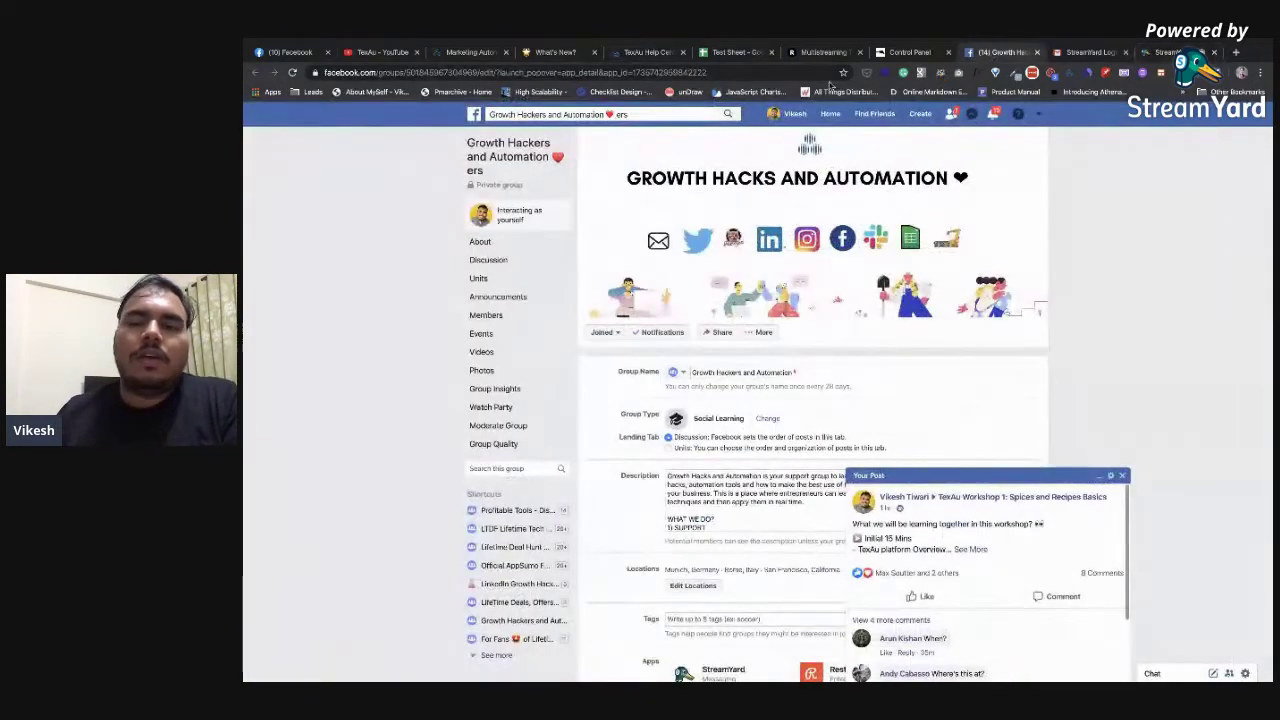
{"action": "left_click", "coordinate": [461, 55]}
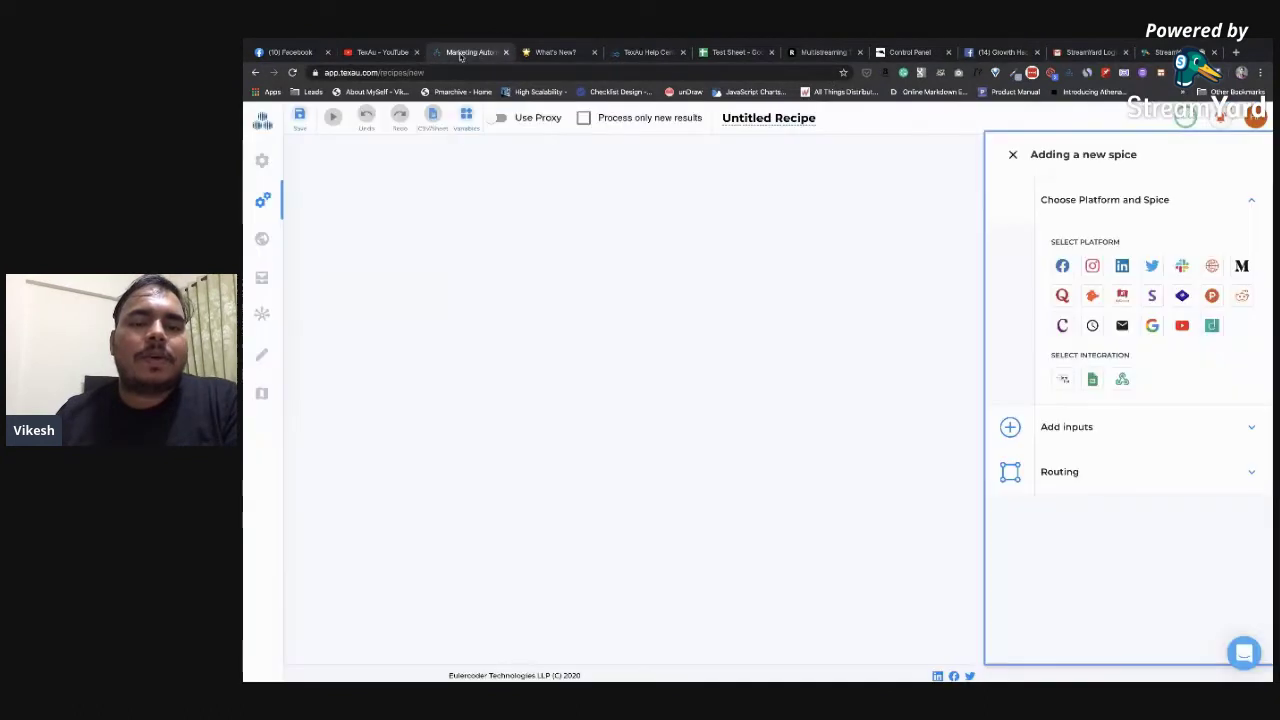
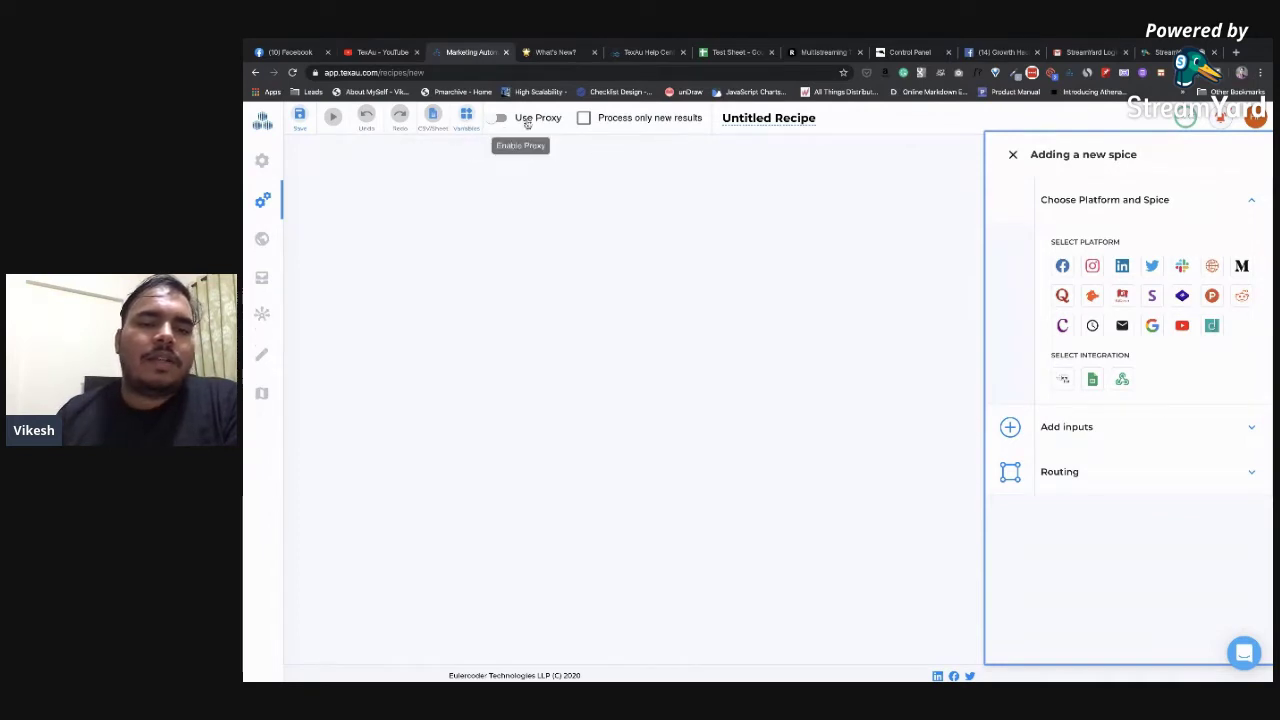
- Turn on proxy use for the untitled recipe and select the Mumbai proxy
{"action": "left_click", "coordinate": [501, 118]}
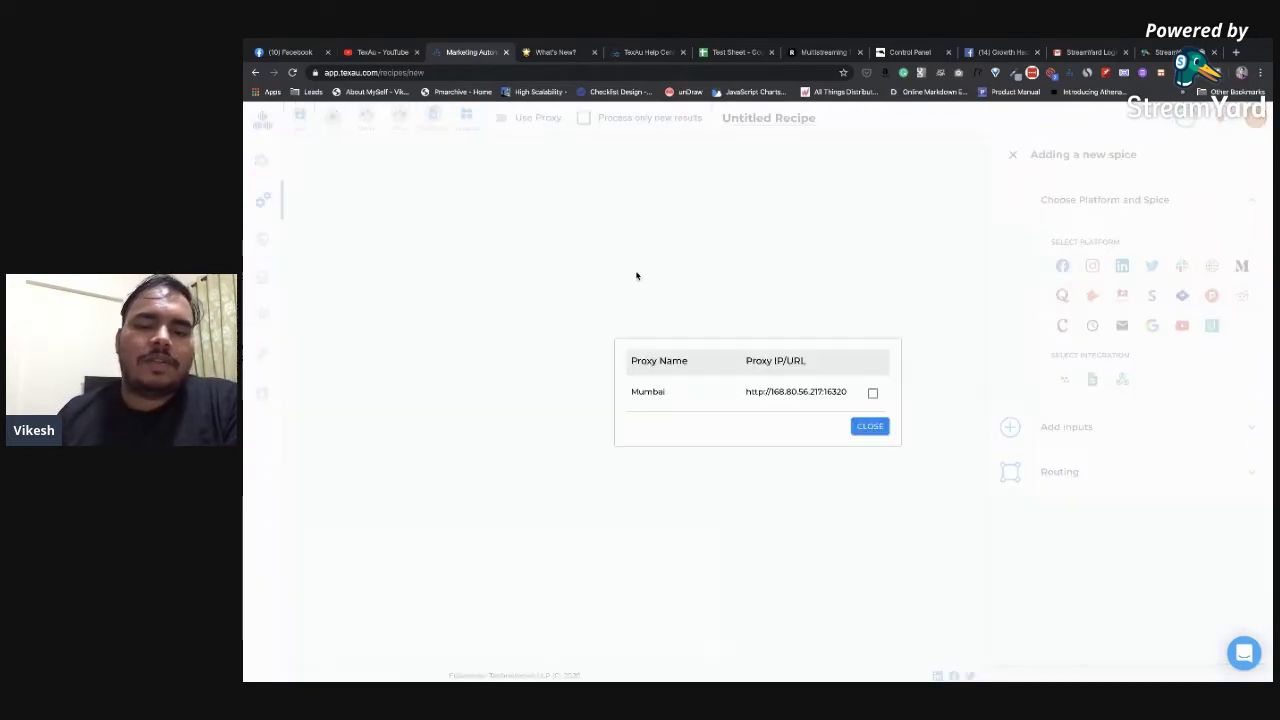
{"action": "left_click", "coordinate": [683, 392]}
{"action": "left_click", "coordinate": [837, 430]}
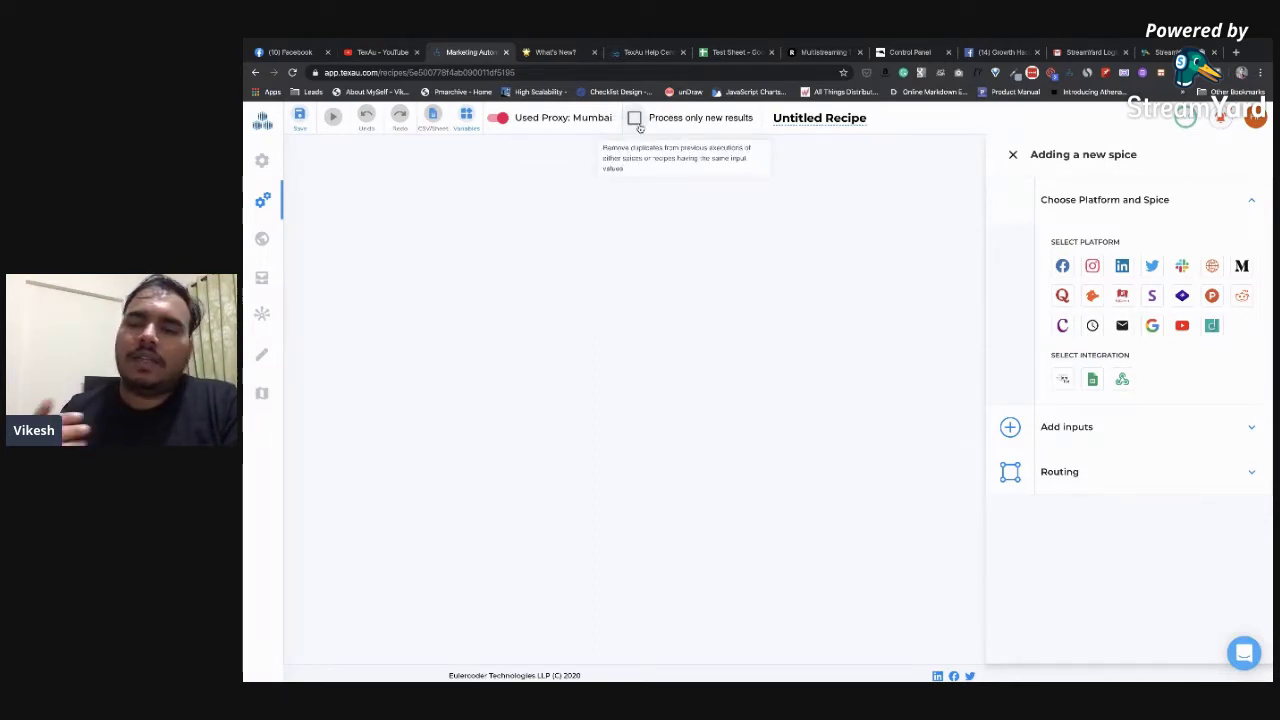
- Rename the recipe from Untitled to 'TexAu Workshop 1 Recipe' and save it
{"action": "left_click", "coordinate": [636, 120]}
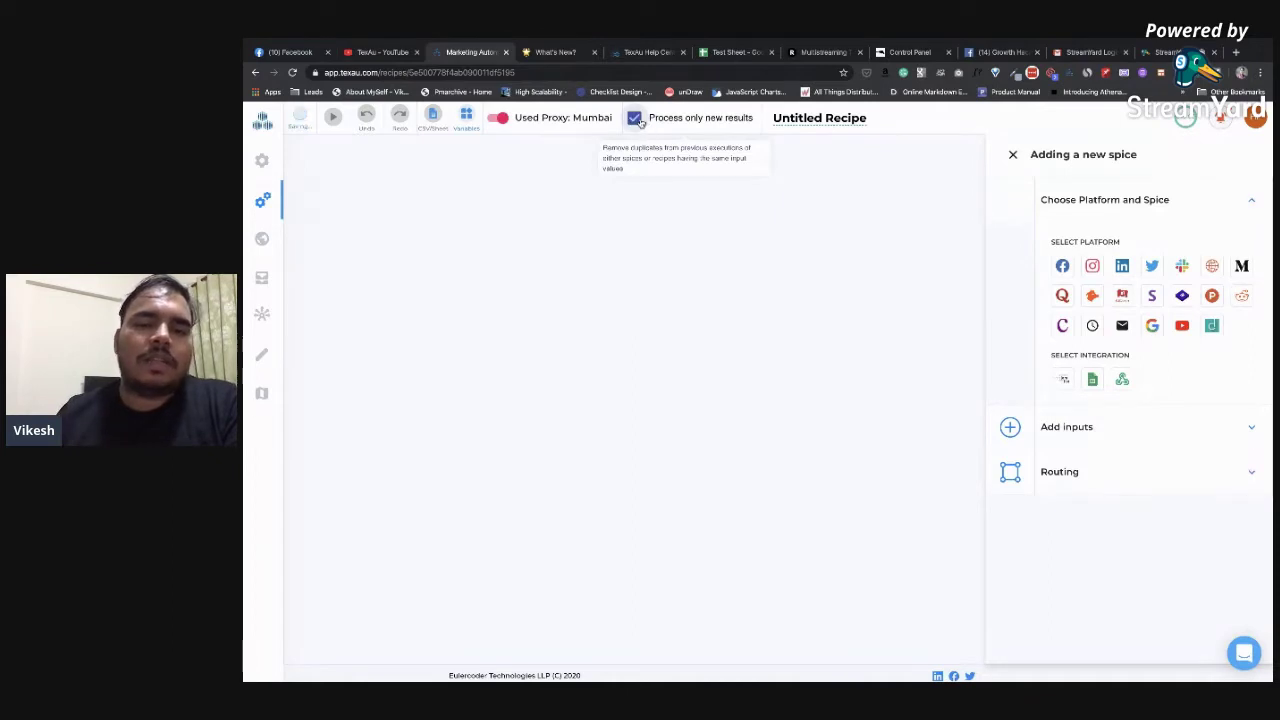
{"action": "left_click", "coordinate": [636, 119]}
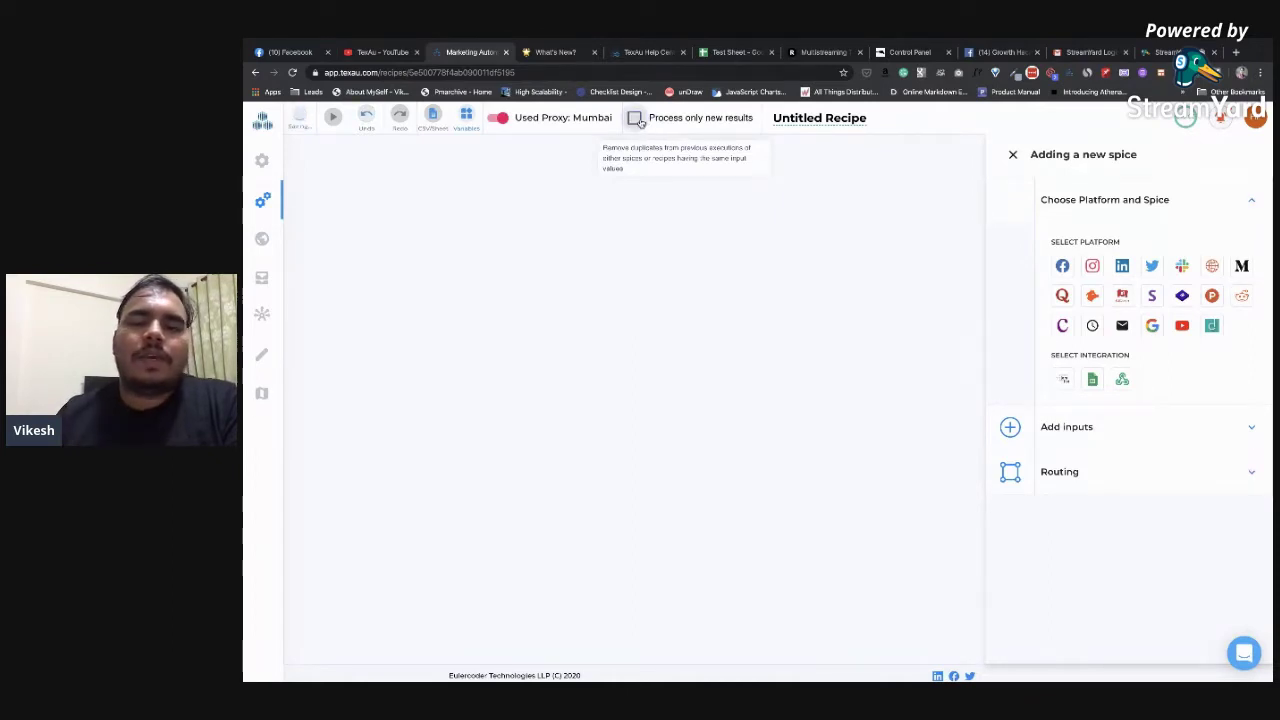
{"action": "double_click", "coordinate": [801, 118]}
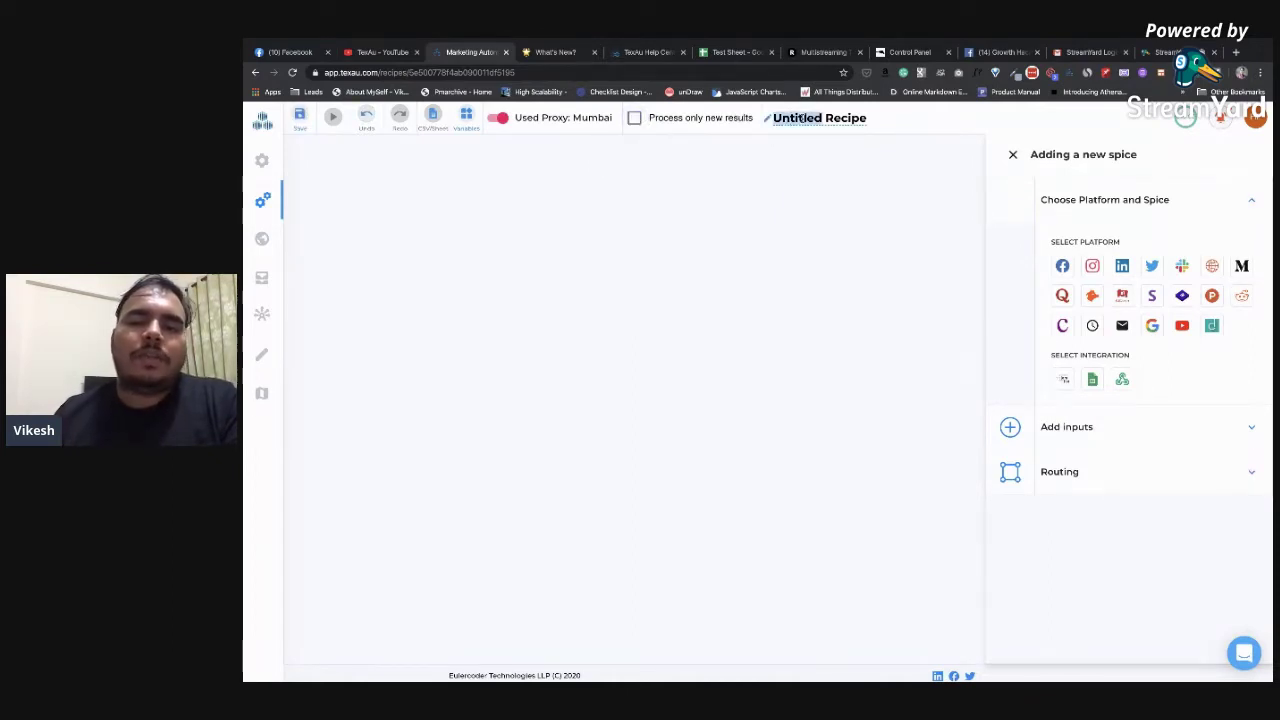
{"action": "type", "text": "TexAu Wros"}
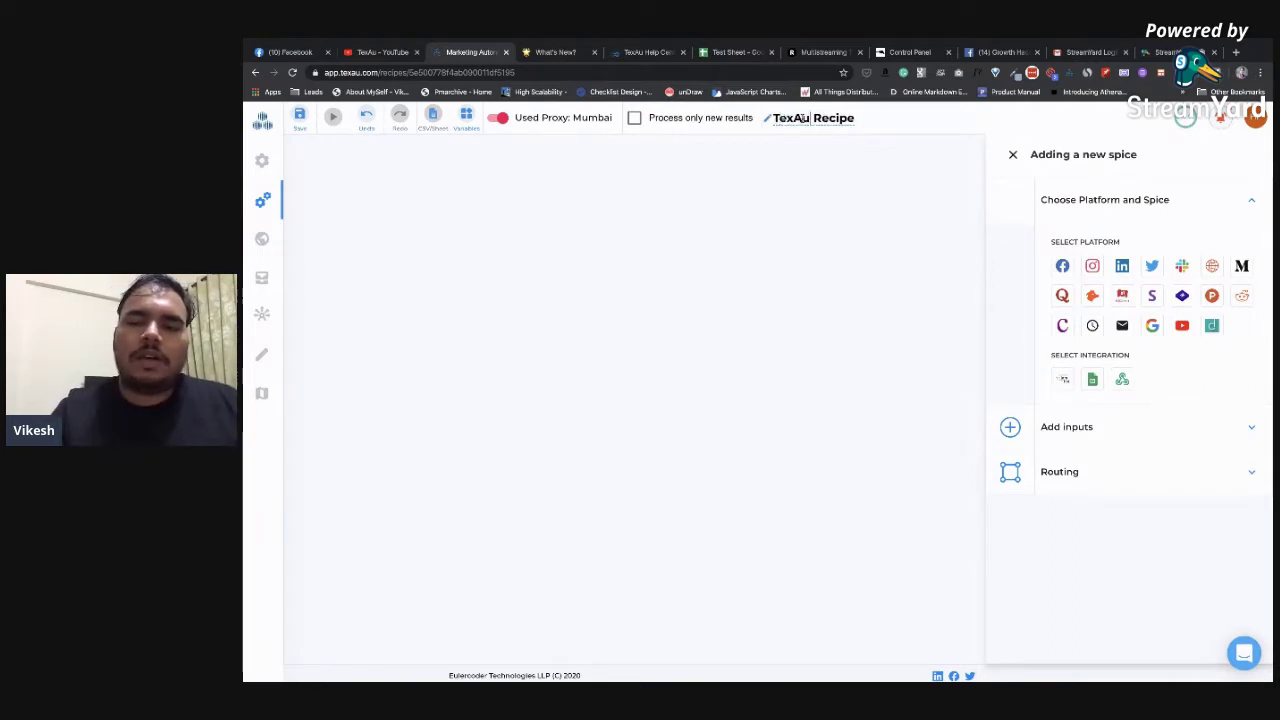
{"action": "key", "text": "BackSpace"}
{"action": "key", "text": "BackSpace"}
{"action": "key", "text": "BackSpace"}
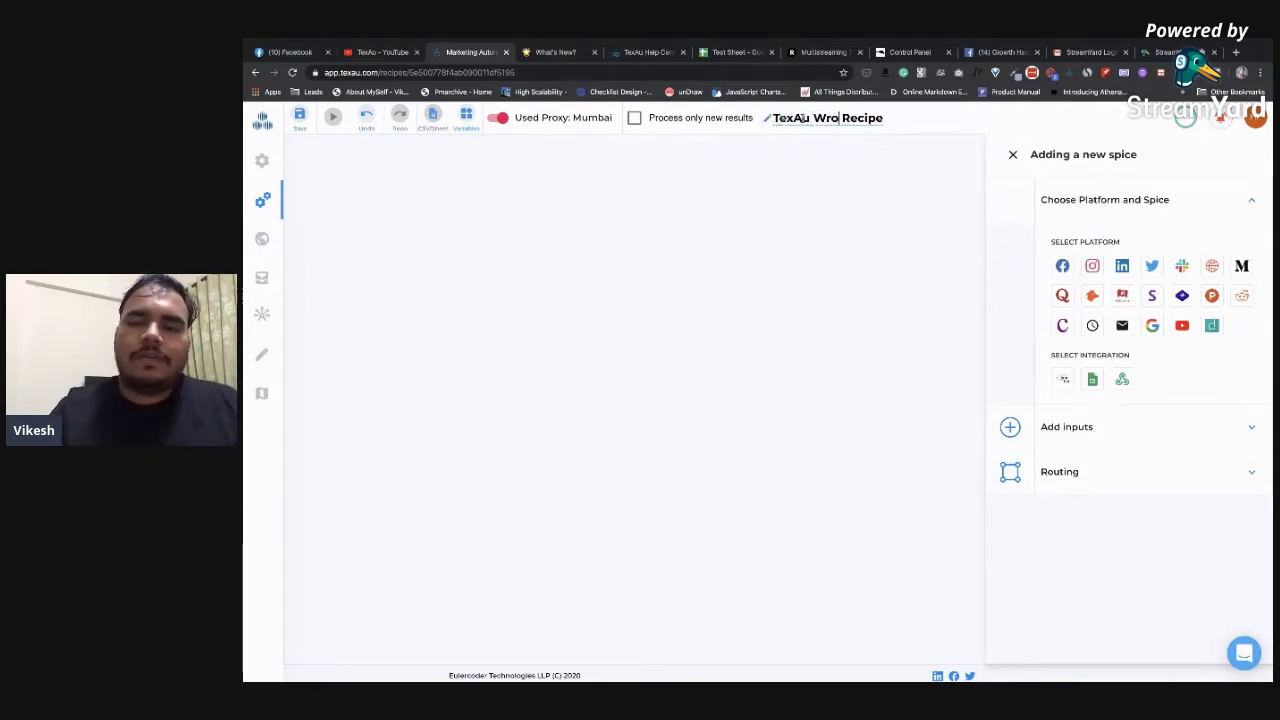
{"action": "type", "text": "orkshop"}
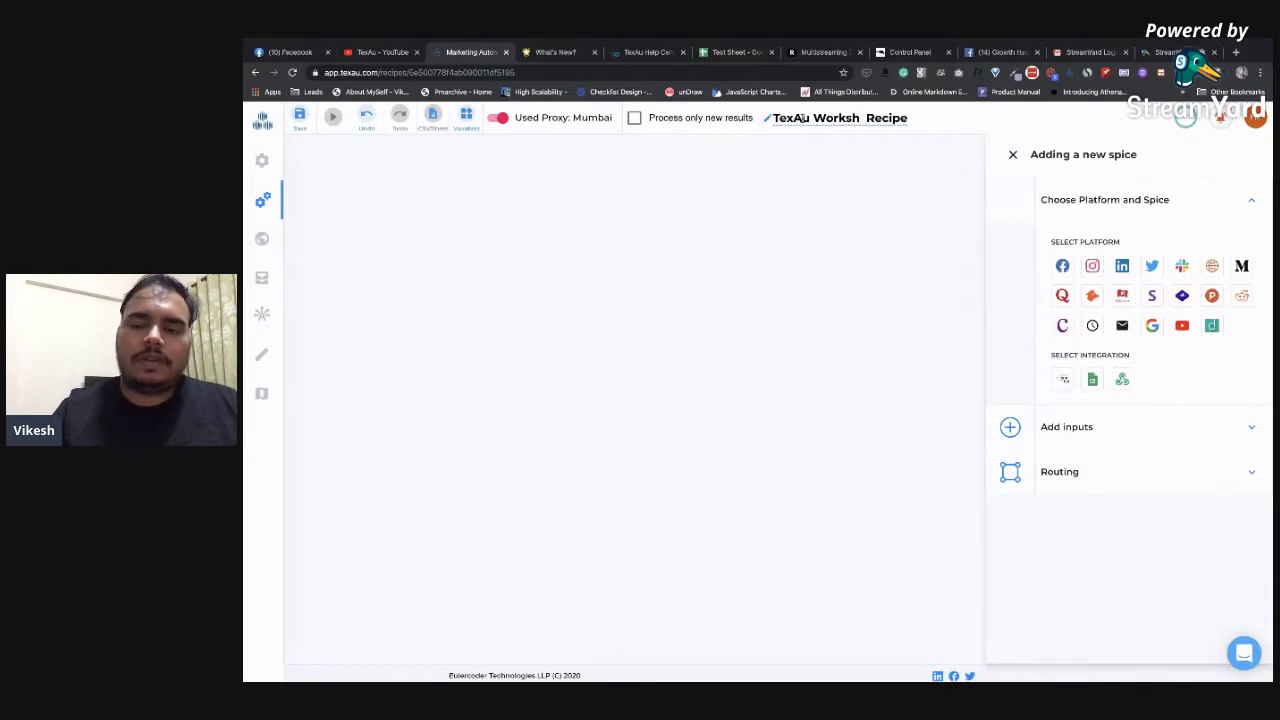
{"action": "type", "text": " 1"}
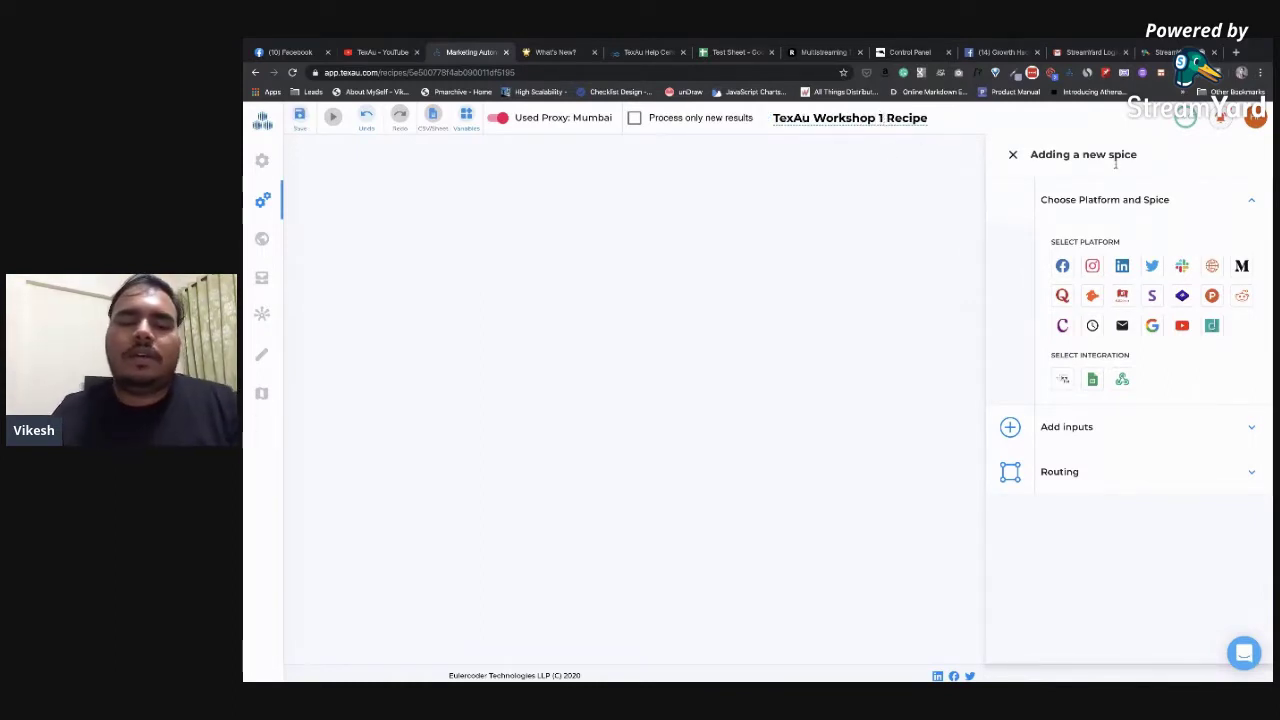
{"action": "left_click", "coordinate": [303, 120]}
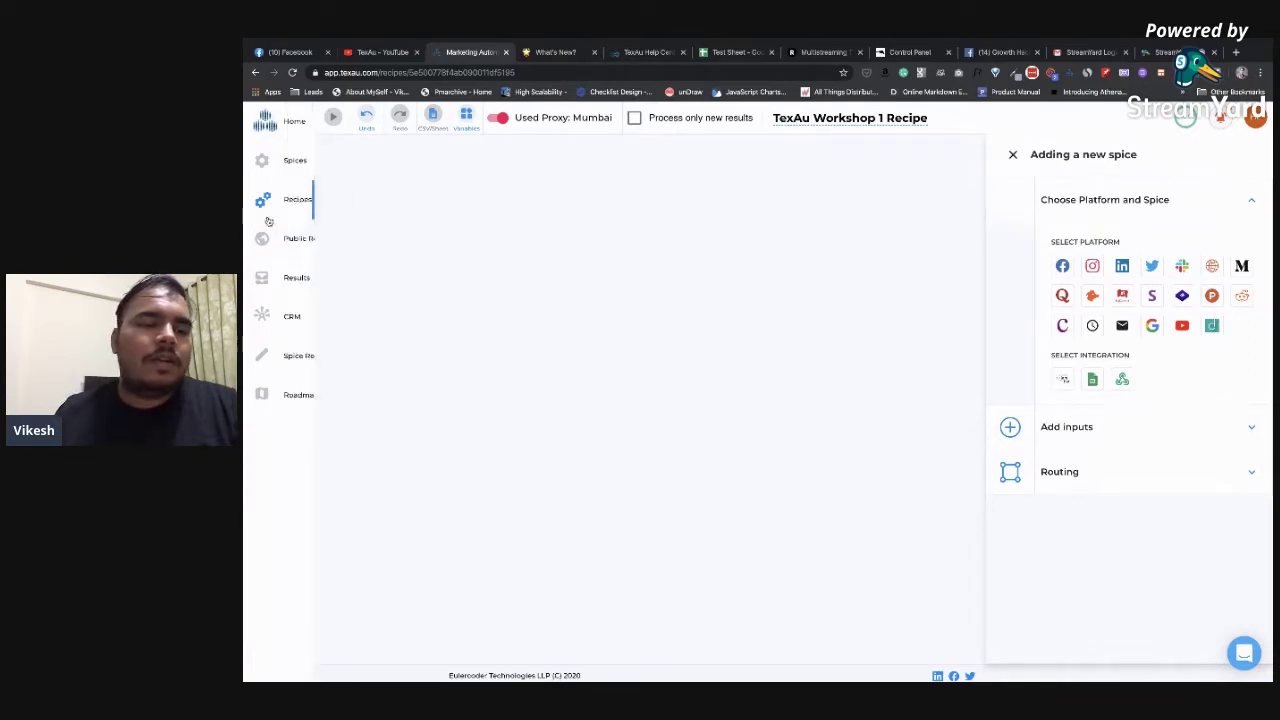
- Browse Public Recipes, view the instagram post commenters recipe, then go to Results
{"action": "left_click", "coordinate": [295, 206]}
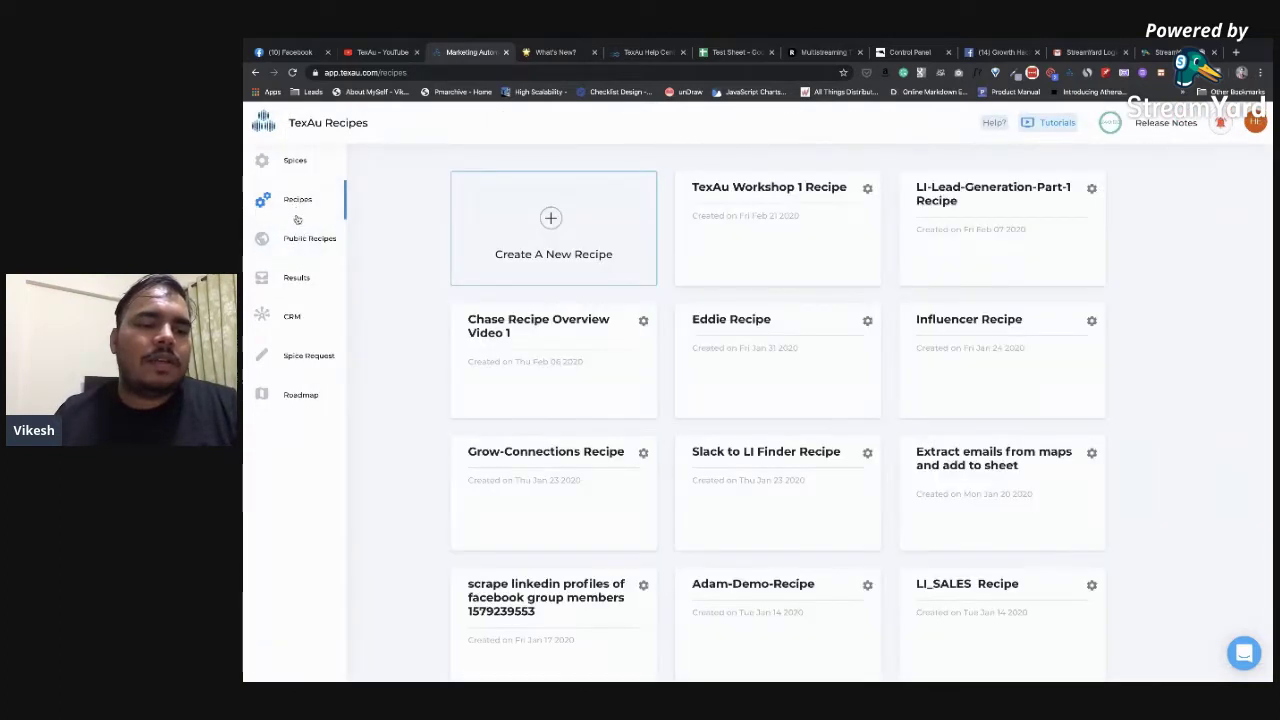
{"action": "left_click", "coordinate": [298, 238]}
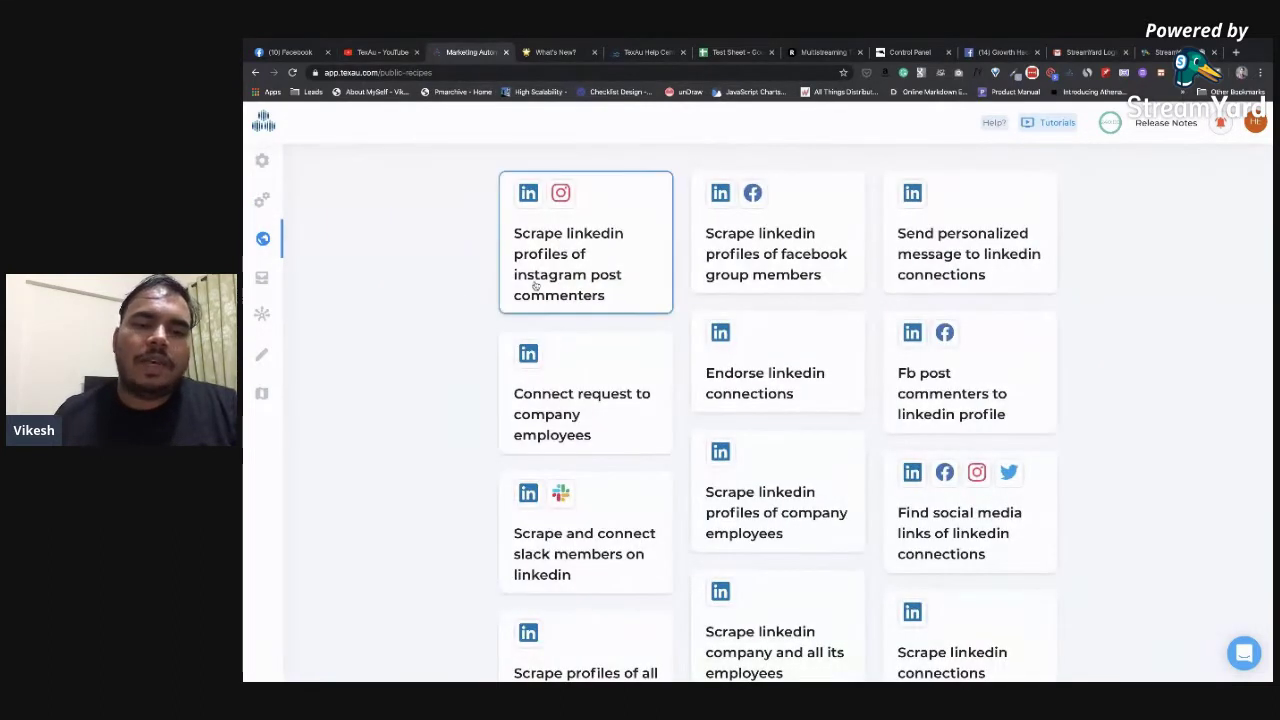
{"action": "left_click", "coordinate": [534, 283]}
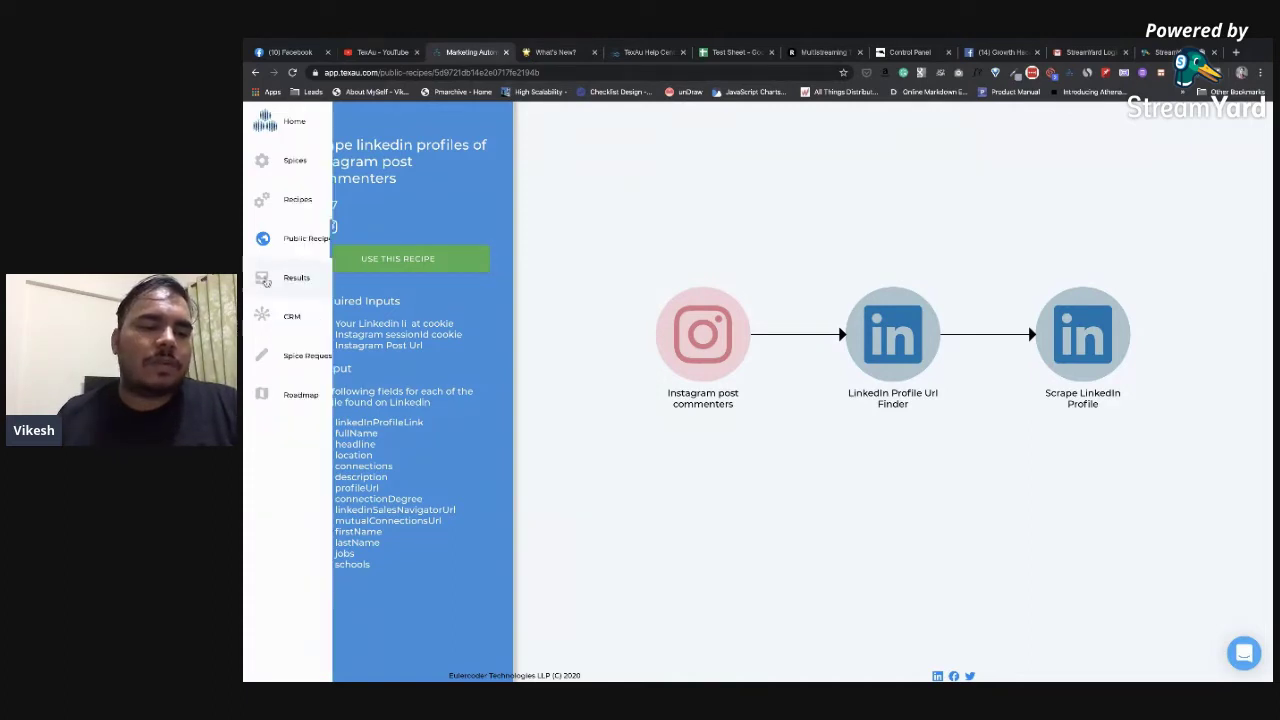
{"action": "left_click", "coordinate": [288, 278]}
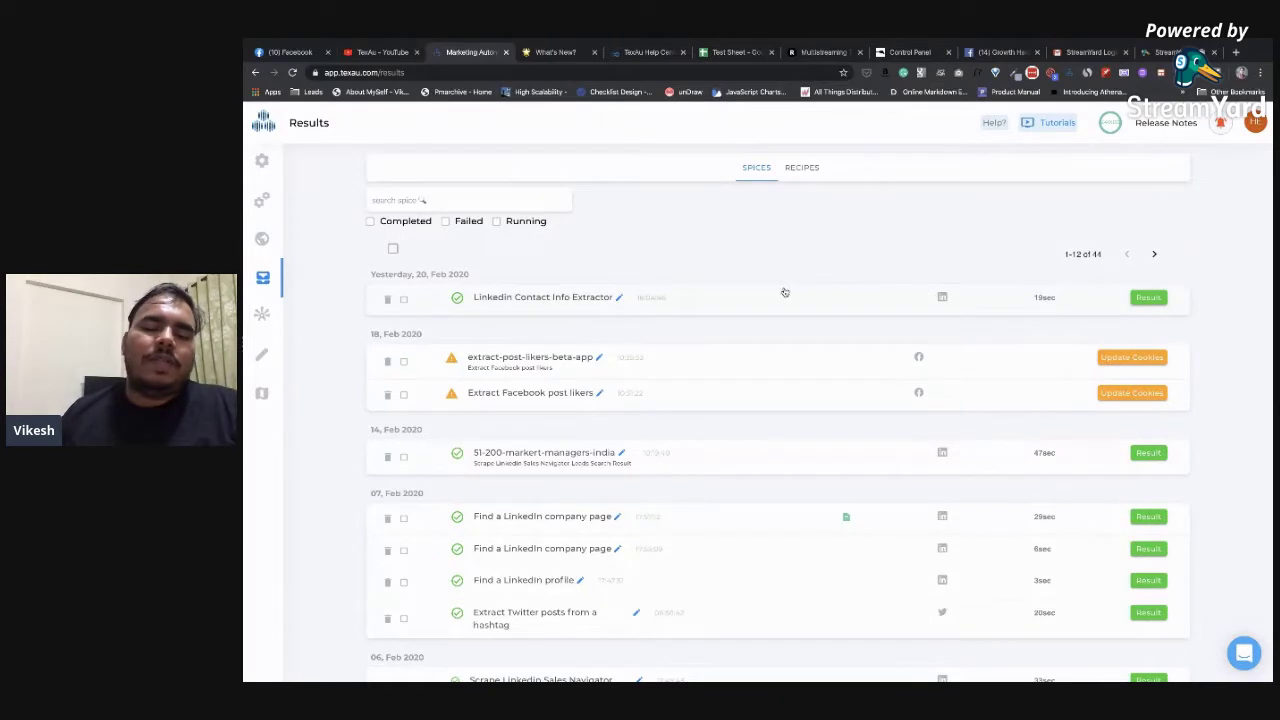
- Expand and collapse the Linkedin Contact Info Extractor run's logs
{"action": "left_click", "coordinate": [525, 300]}
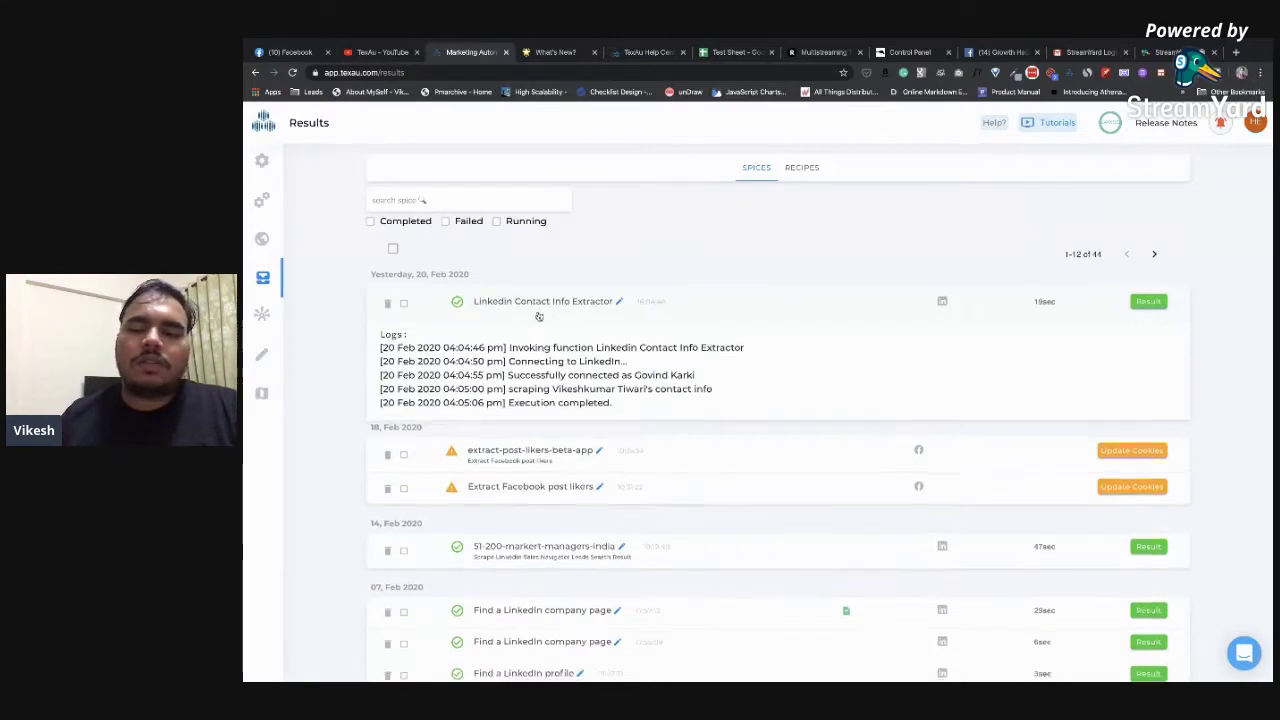
{"action": "left_click", "coordinate": [541, 316]}
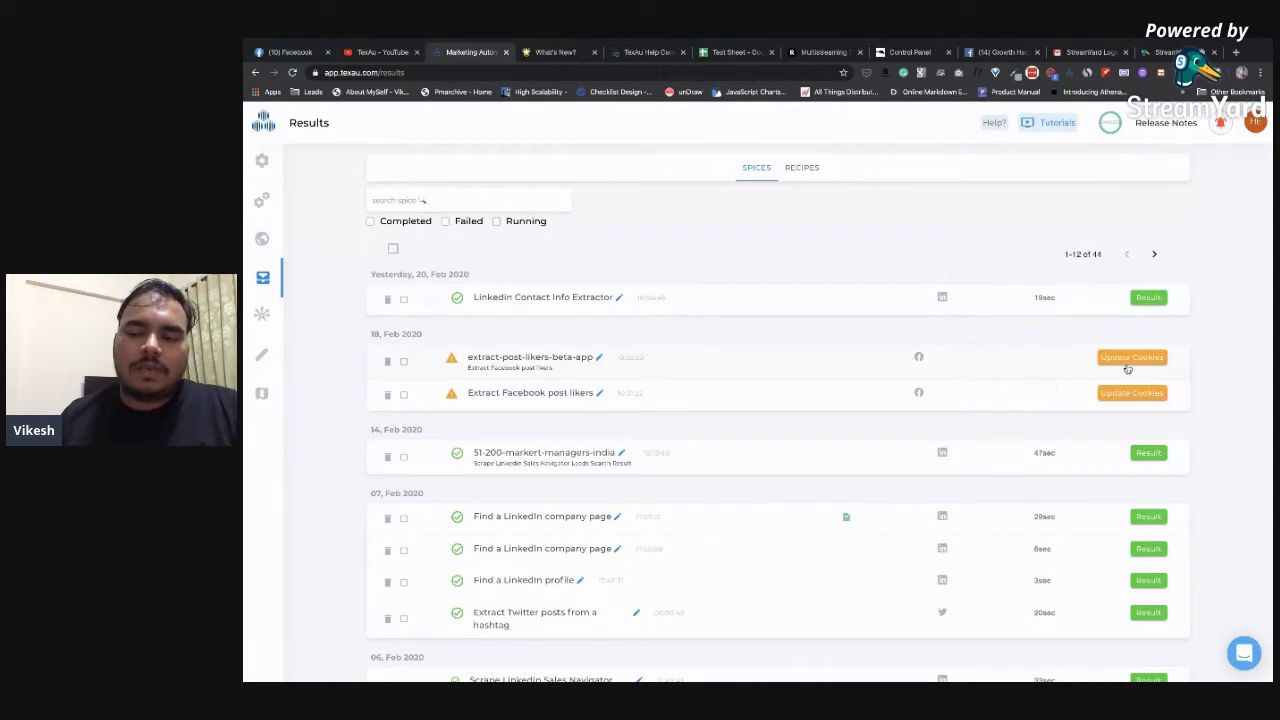
{"action": "scroll", "coordinate": [900, 372], "scroll_direction": "down", "scroll_amount": 1}
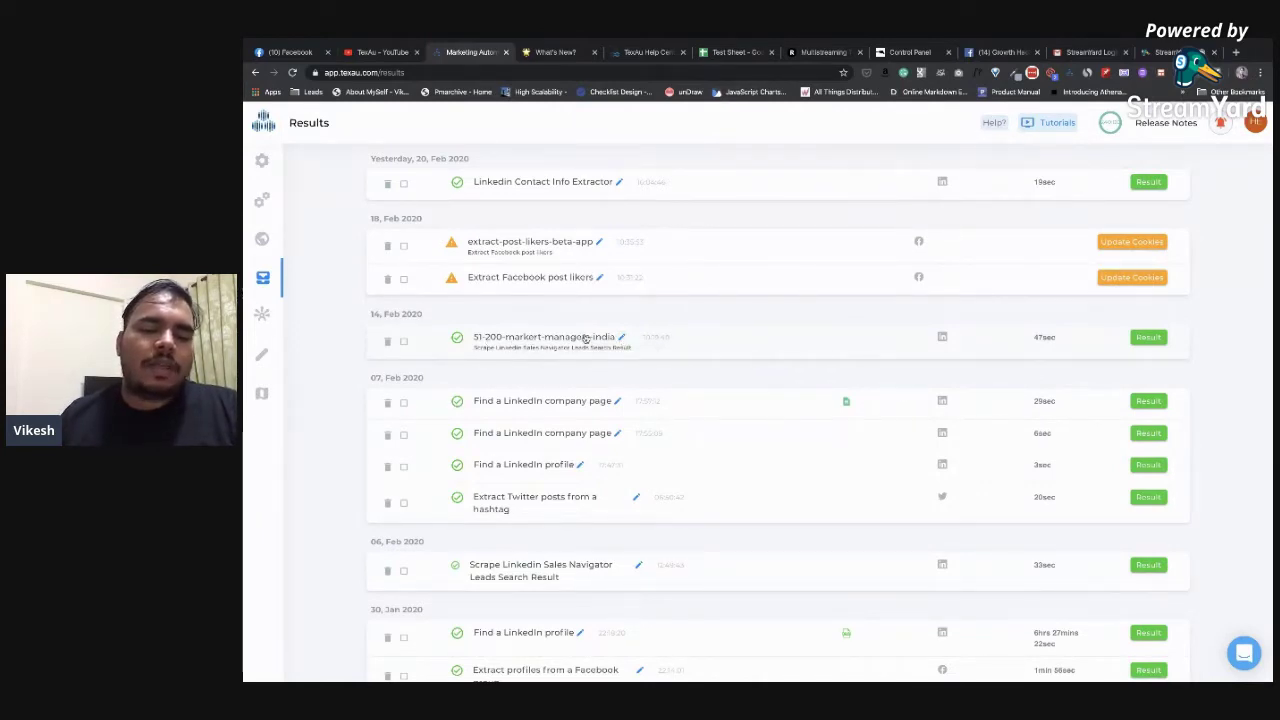
- Rename the 51-200-markert-managers-india run to 51-200-markert-managers-india-2
{"action": "left_click", "coordinate": [621, 337]}
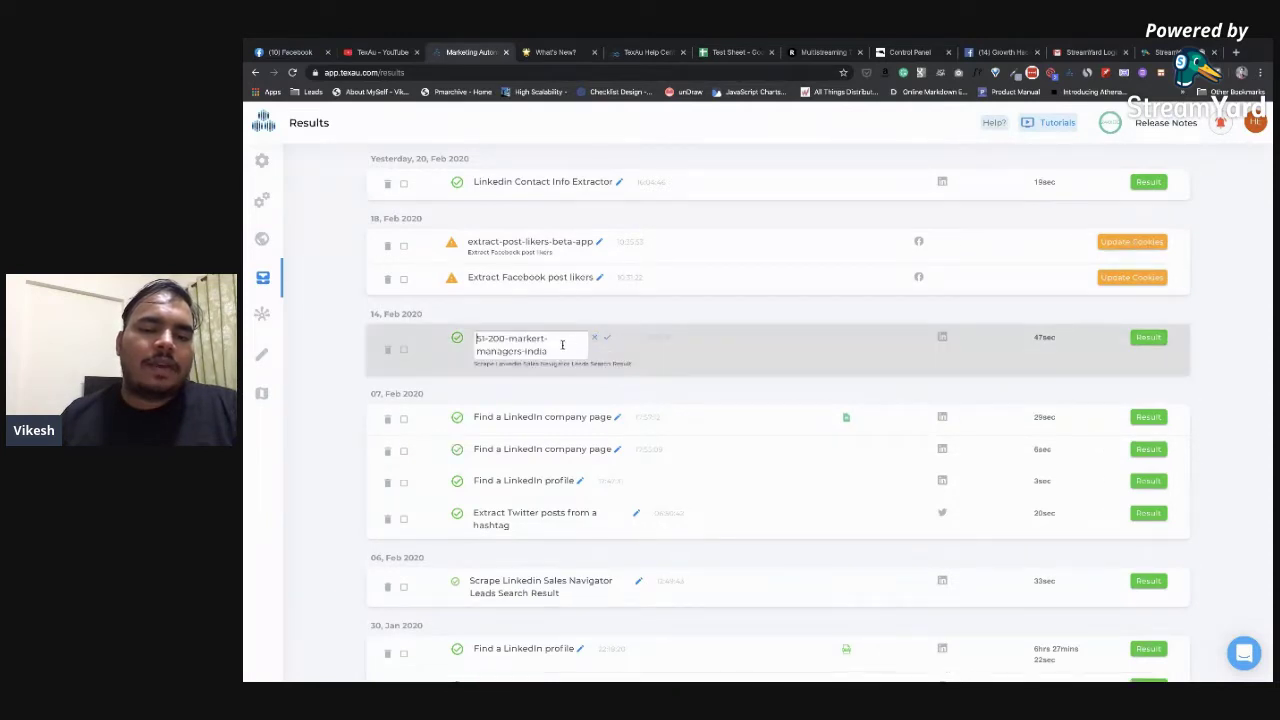
{"action": "left_click", "coordinate": [560, 347]}
{"action": "type", "text": "-2"}
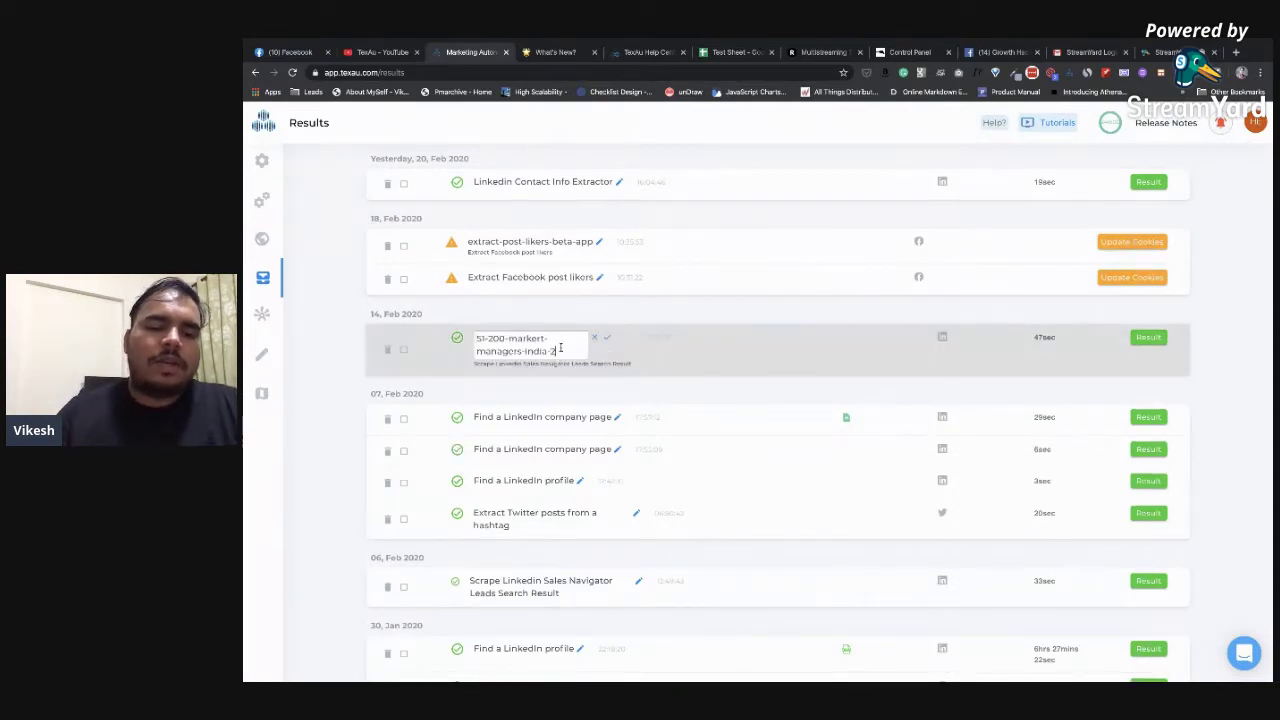
{"action": "left_click", "coordinate": [594, 338]}
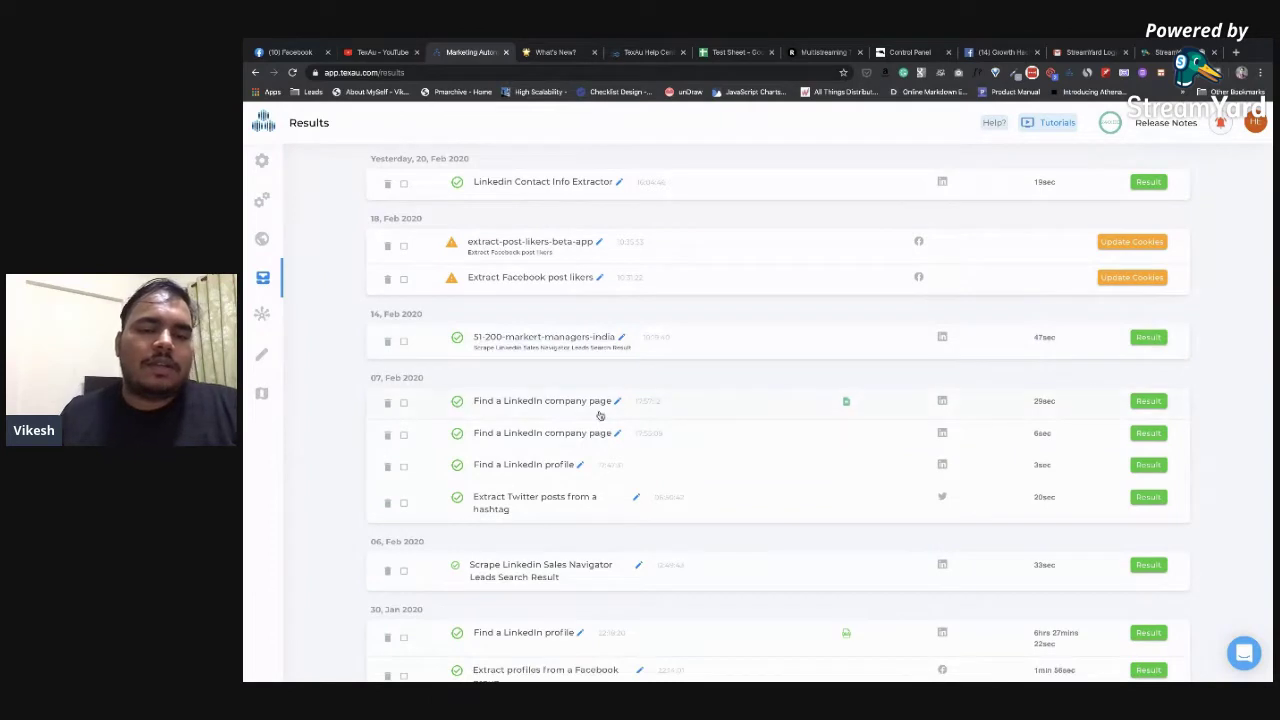
{"action": "scroll", "coordinate": [597, 417], "scroll_direction": "down", "scroll_amount": 2}
{"action": "scroll", "coordinate": [583, 523], "scroll_direction": "up", "scroll_amount": 4}
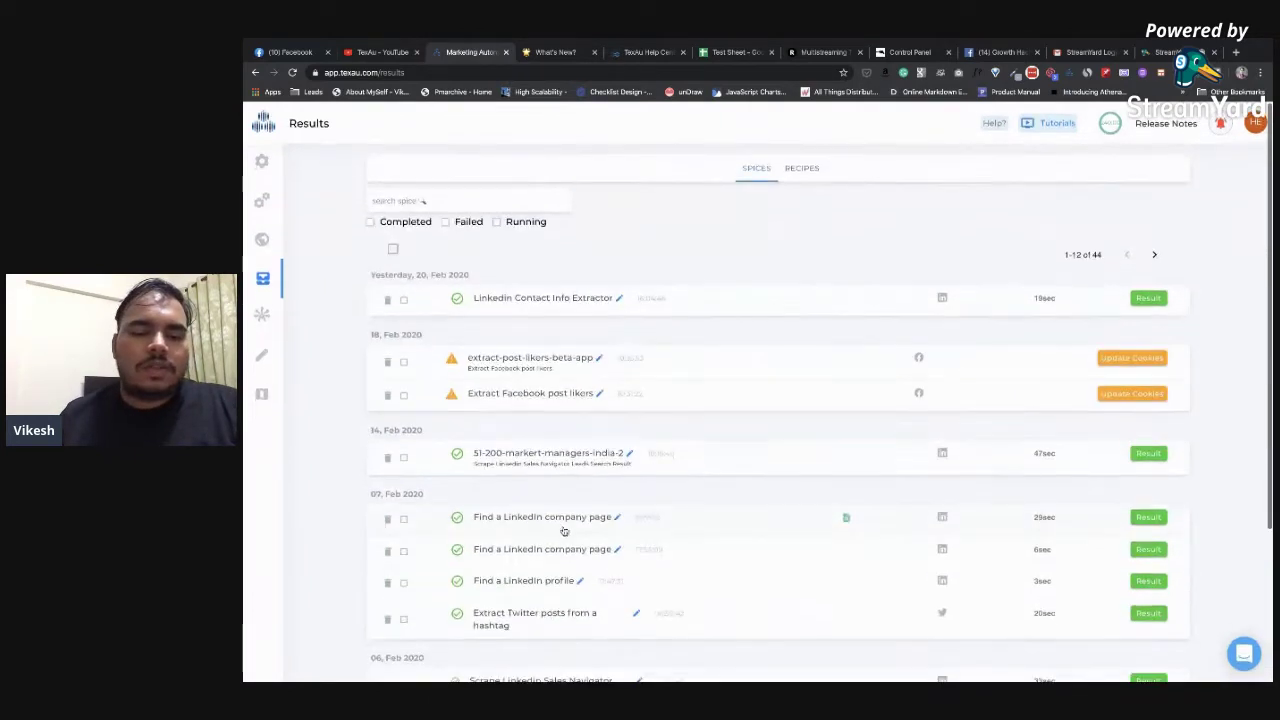
{"action": "left_click", "coordinate": [402, 203]}
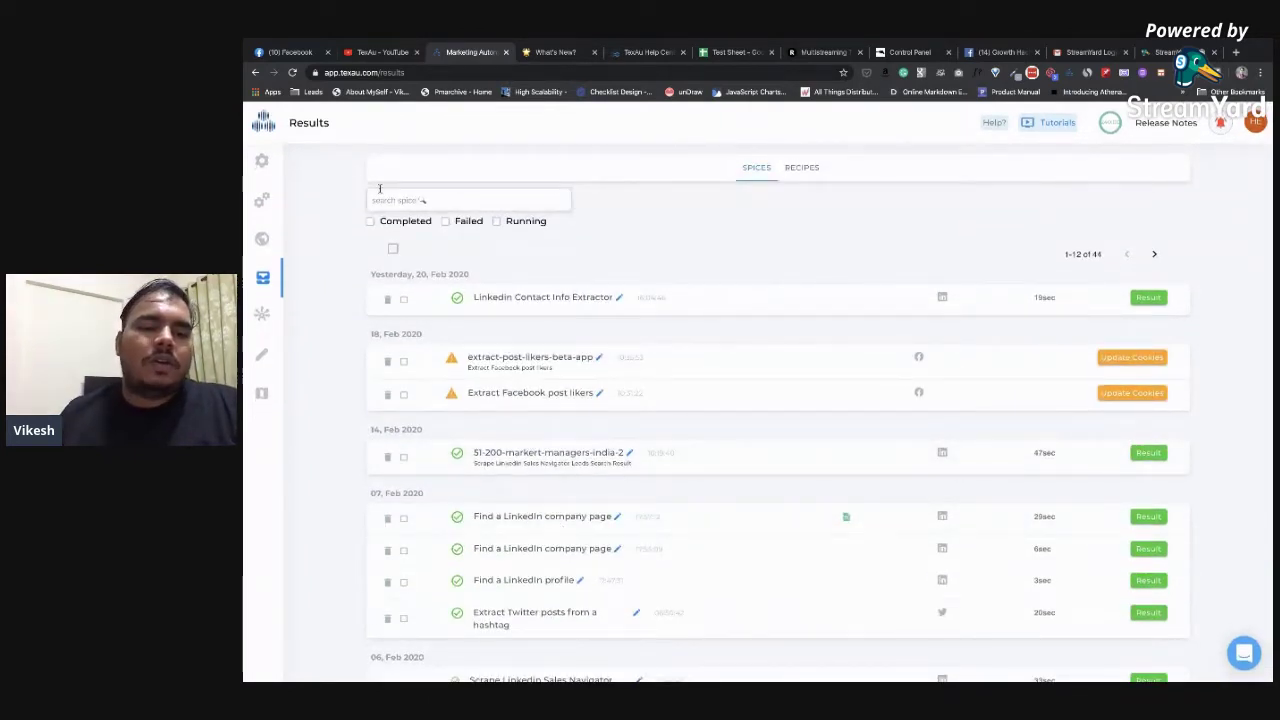
- Try the Completed, Failed and Running status filters, turning each one off again
{"action": "left_click", "coordinate": [370, 223]}
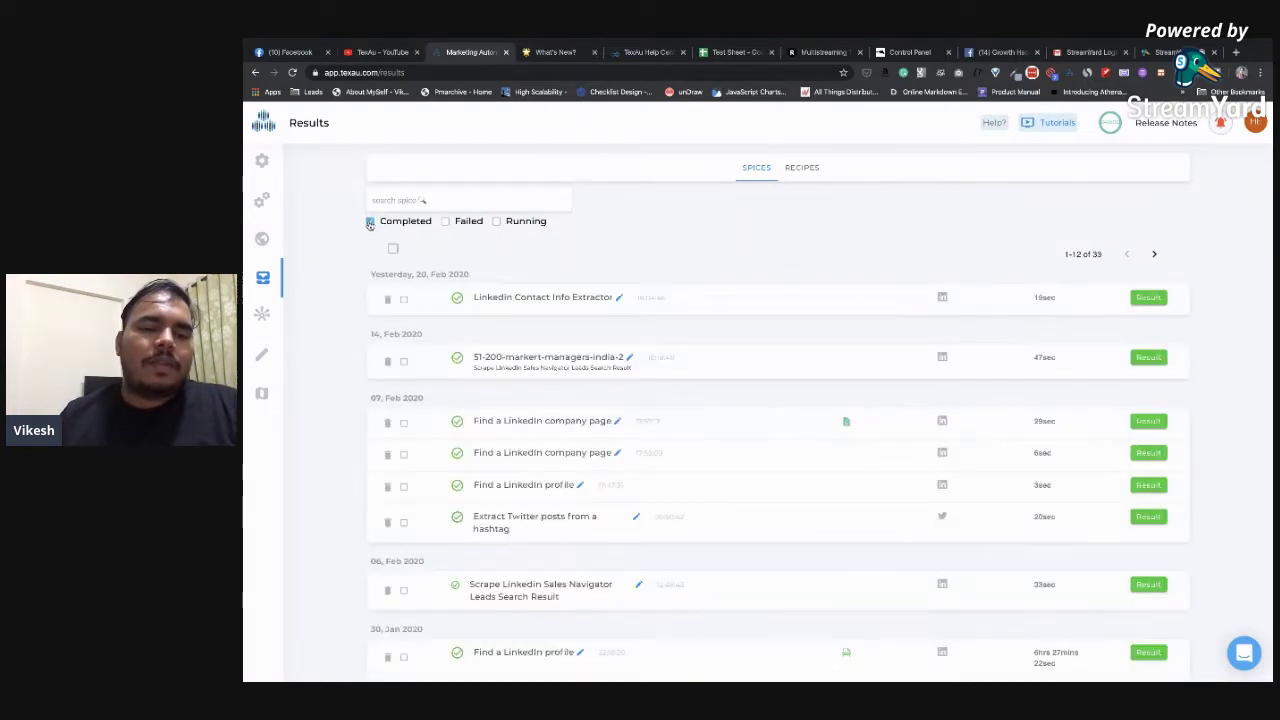
{"action": "left_click", "coordinate": [370, 223]}
{"action": "left_click", "coordinate": [446, 222]}
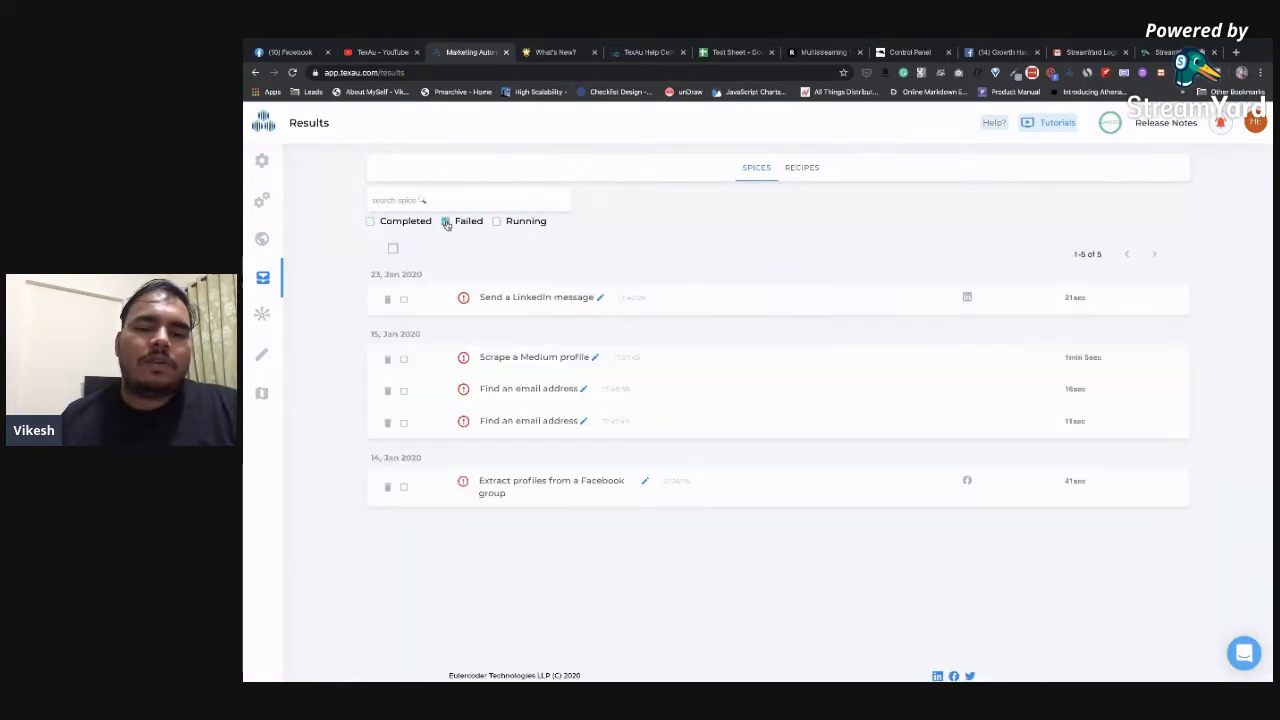
{"action": "left_click", "coordinate": [446, 222]}
{"action": "left_click", "coordinate": [496, 222]}
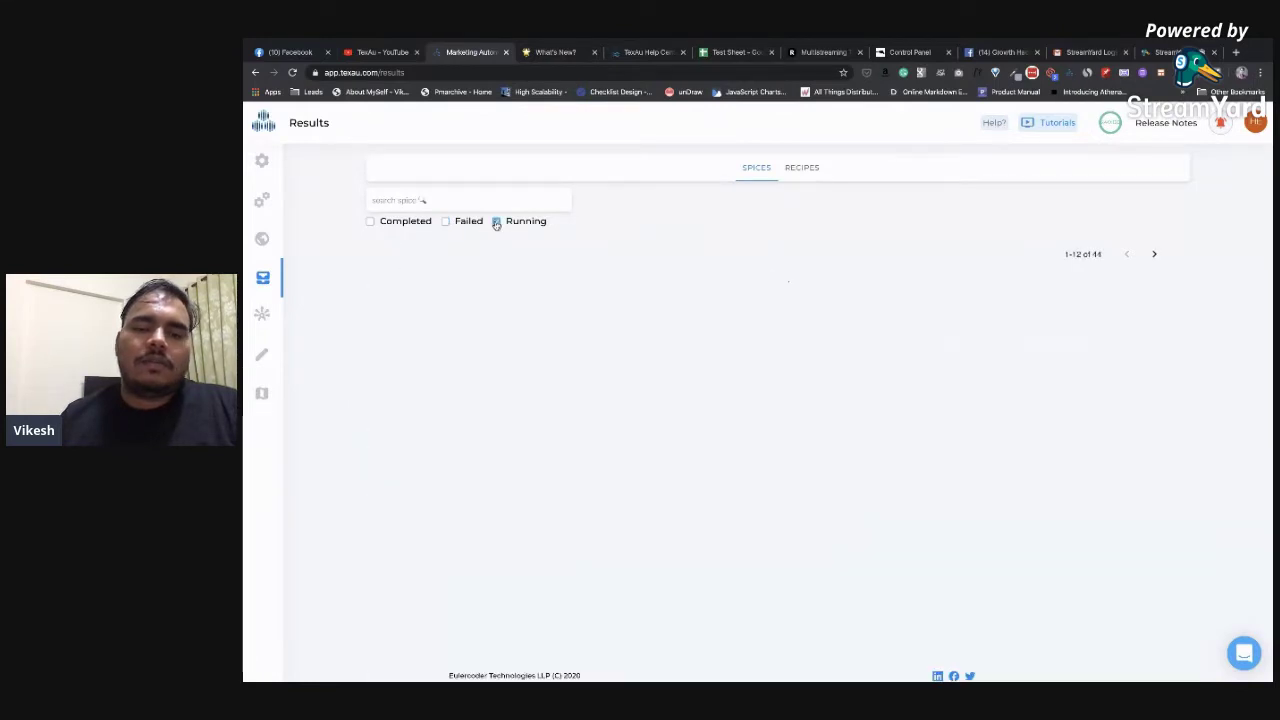
{"action": "left_click", "coordinate": [496, 222]}
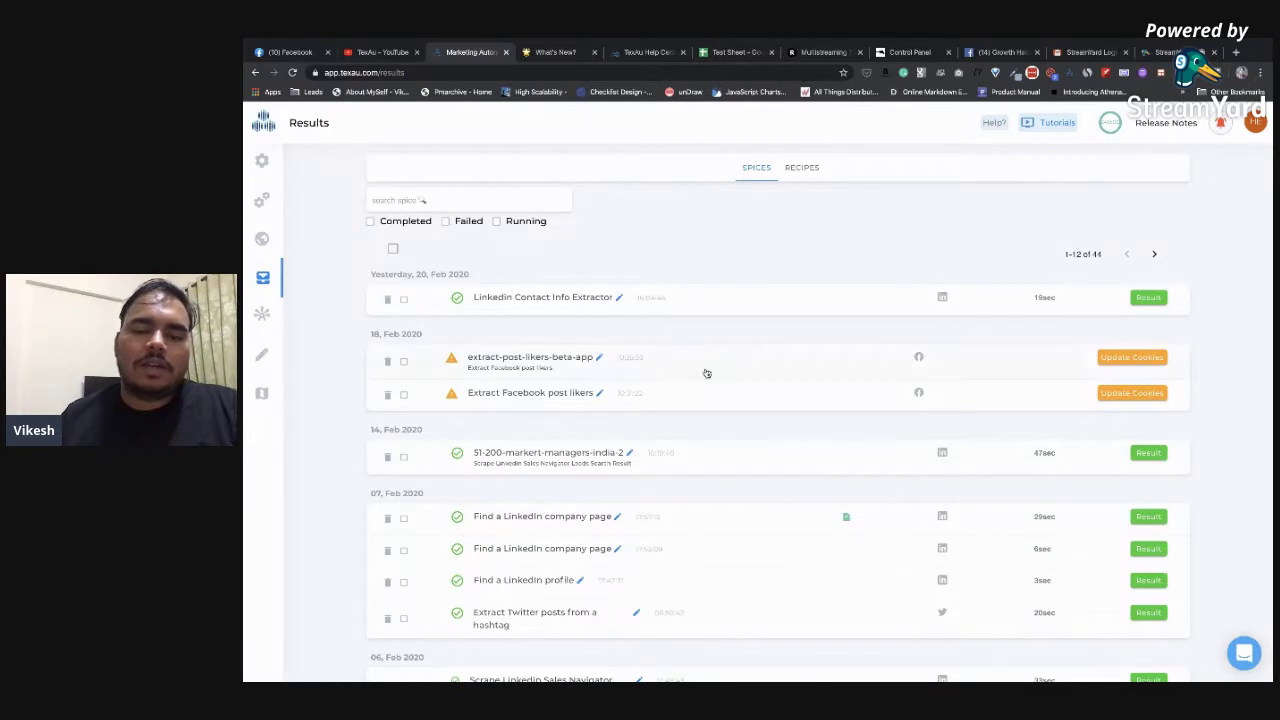
{"action": "scroll", "coordinate": [605, 527], "scroll_direction": "down", "scroll_amount": 3}
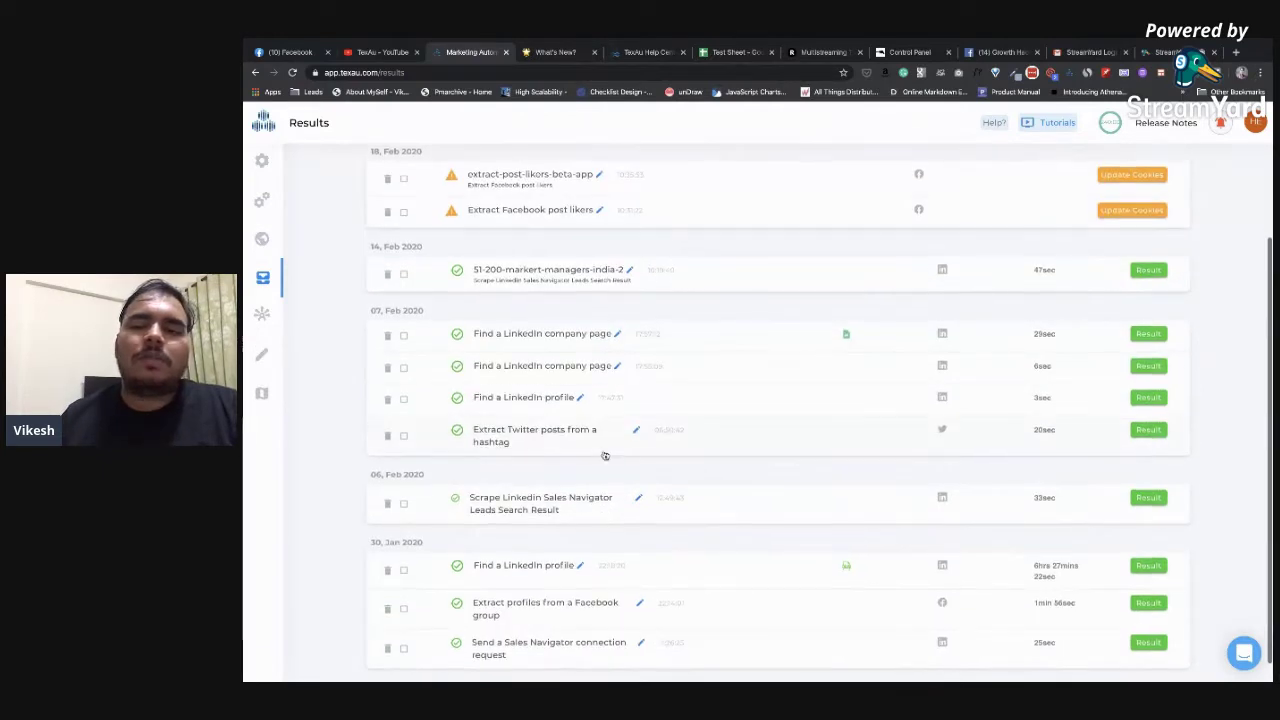
{"action": "scroll", "coordinate": [603, 451], "scroll_direction": "up", "scroll_amount": 3}
- Search the spice runs for 'link', then clear the search box to list all runs
{"action": "left_click", "coordinate": [424, 202]}
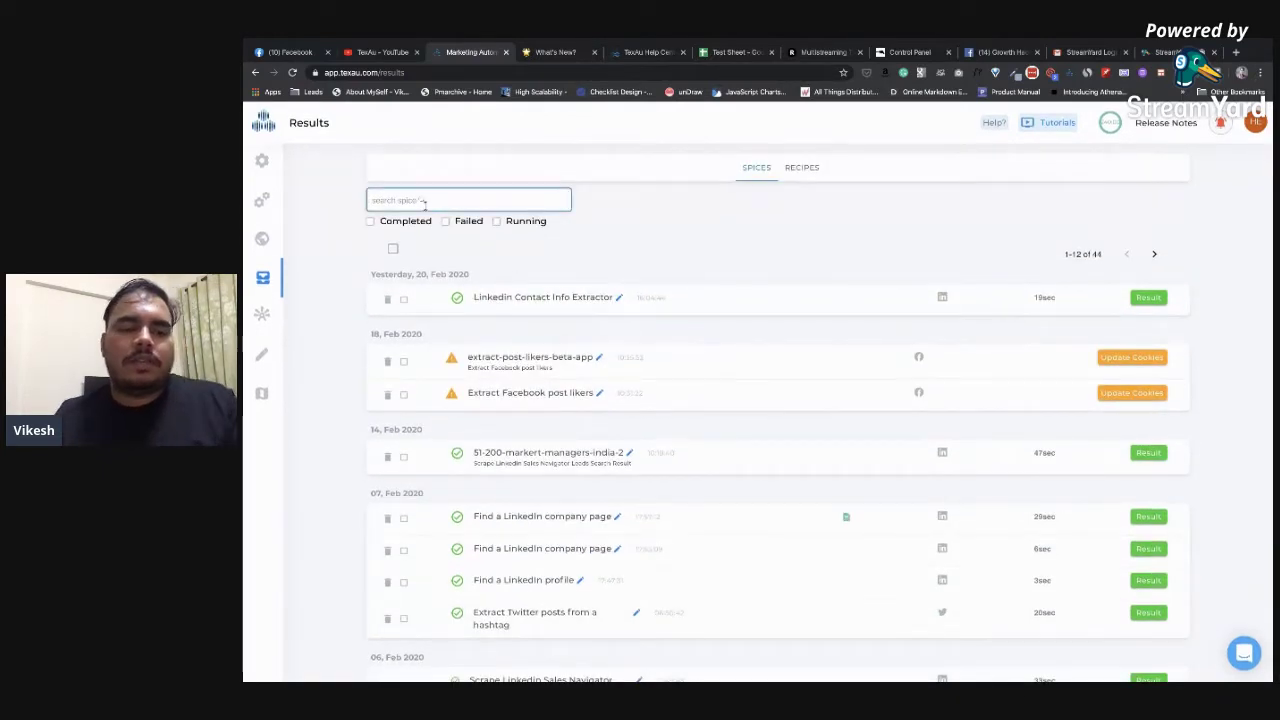
{"action": "type", "text": "link"}
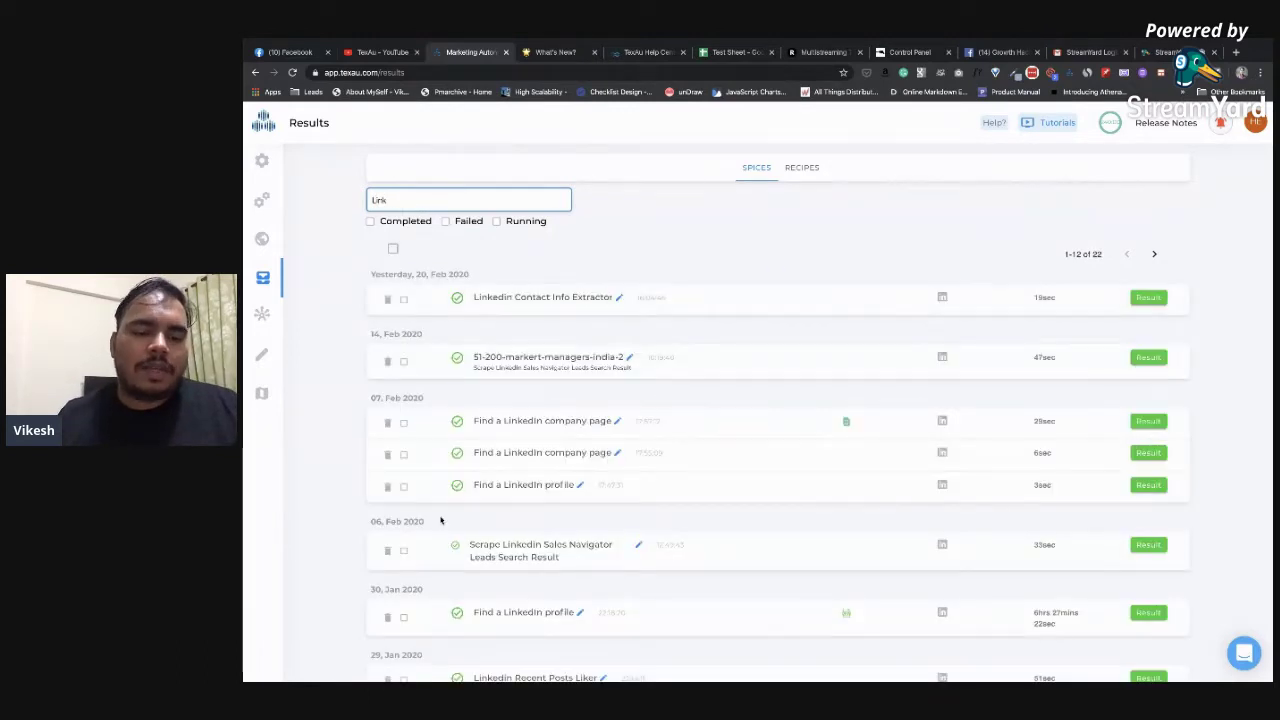
{"action": "scroll", "coordinate": [440, 517], "scroll_direction": "down", "scroll_amount": 2}
{"action": "scroll", "coordinate": [440, 519], "scroll_direction": "up", "scroll_amount": 1}
{"action": "scroll", "coordinate": [440, 519], "scroll_direction": "up", "scroll_amount": 1}
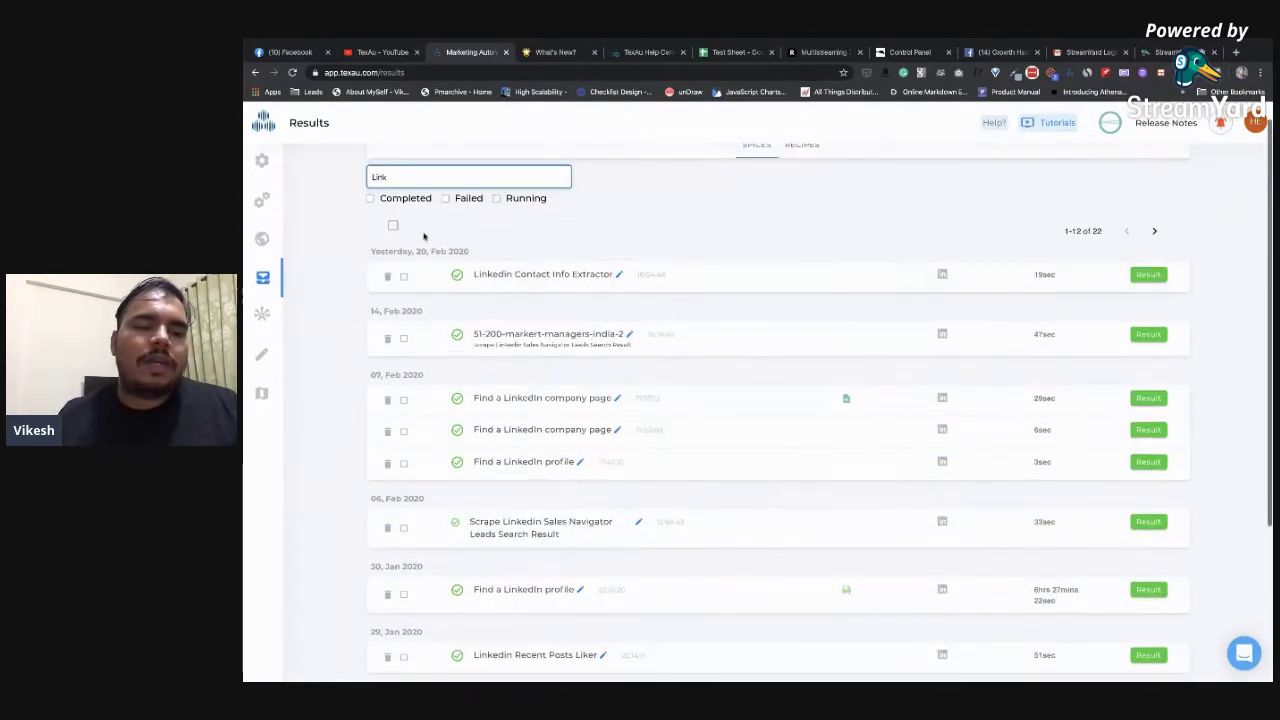
{"action": "double_click", "coordinate": [386, 198]}
{"action": "key", "text": "BackSpace"}
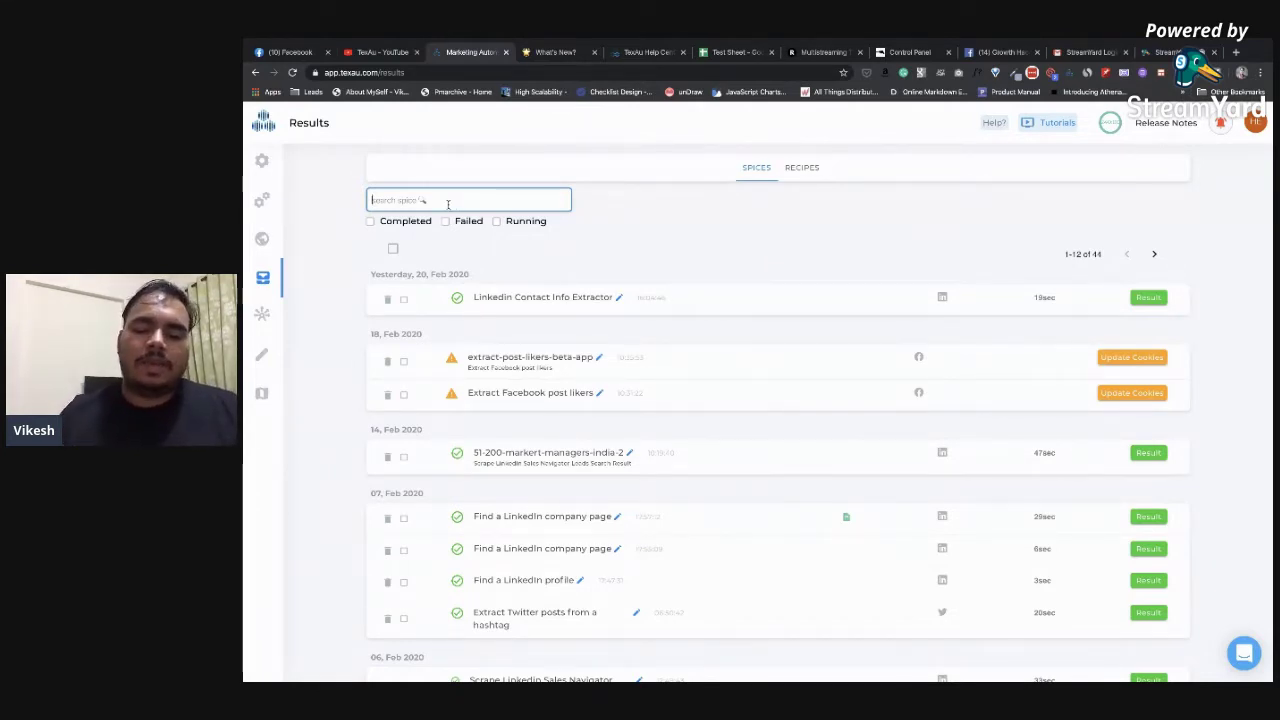
{"action": "type", "text": "Li"}
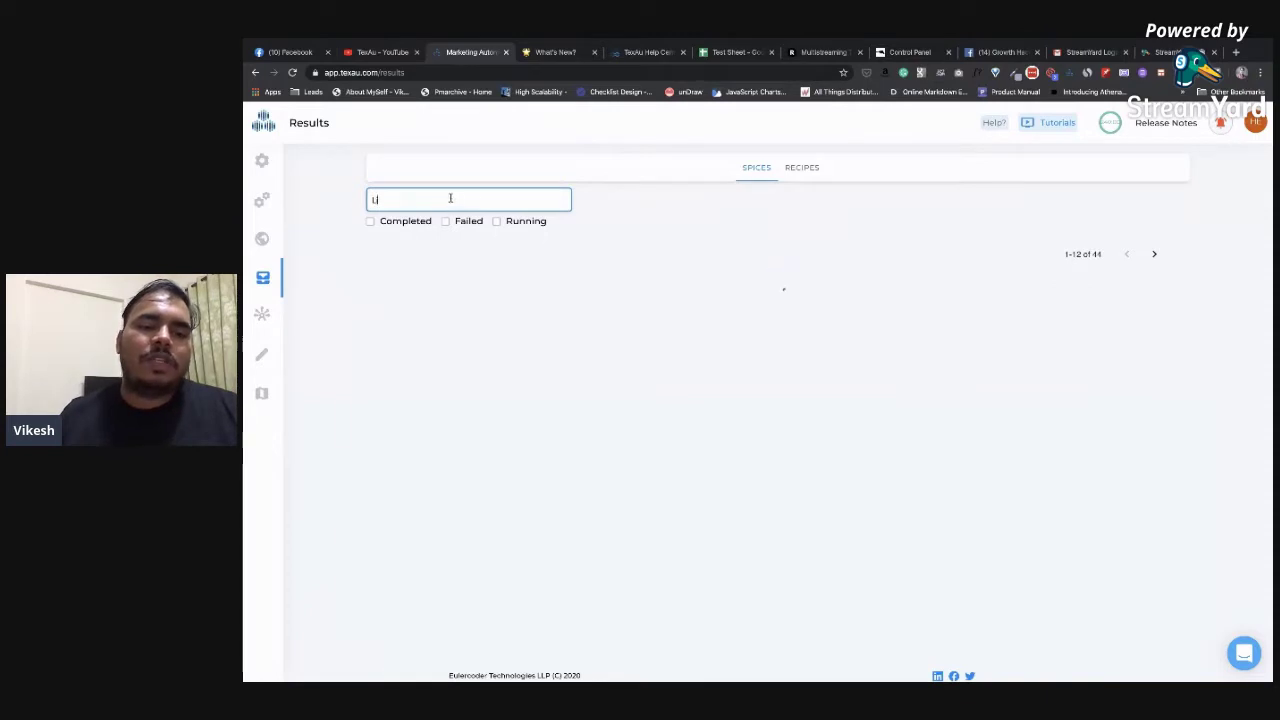
{"action": "key", "text": "BackSpace"}
{"action": "key", "text": "BackSpace"}
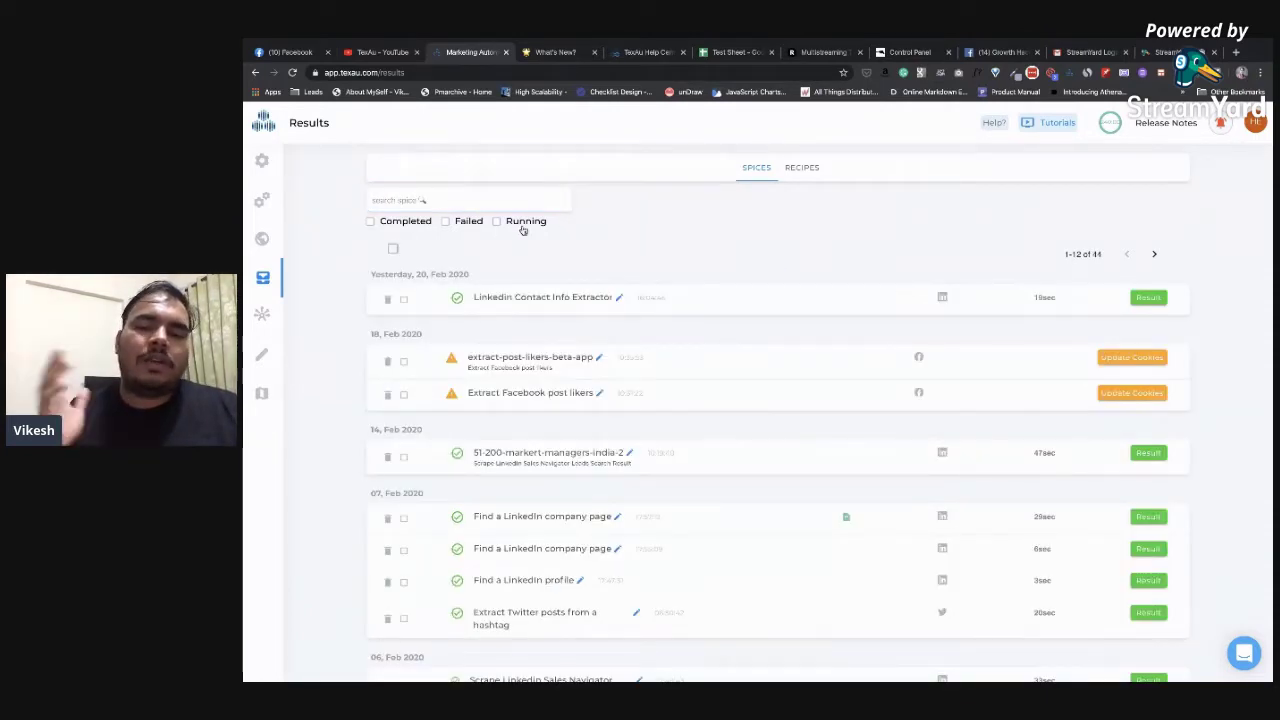
{"action": "left_click", "coordinate": [455, 205]}
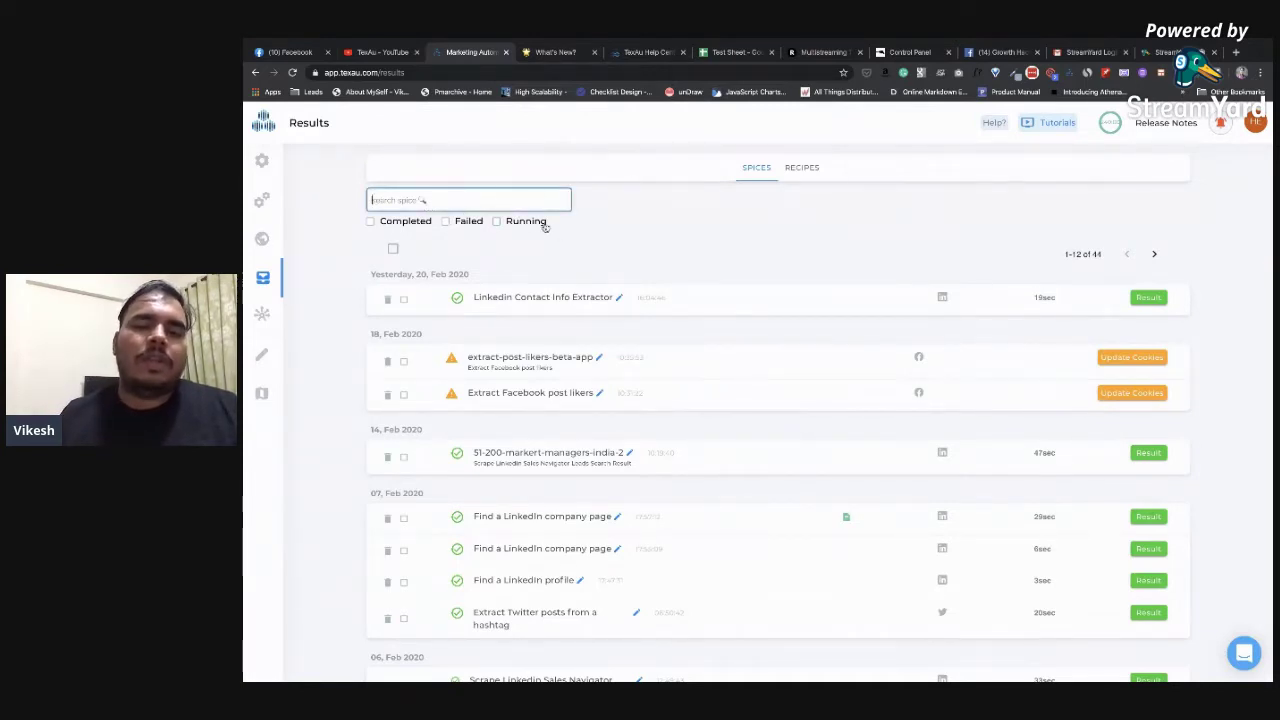
- Show the recipe run results and expand then collapse the first run's logs
{"action": "left_click", "coordinate": [796, 171]}
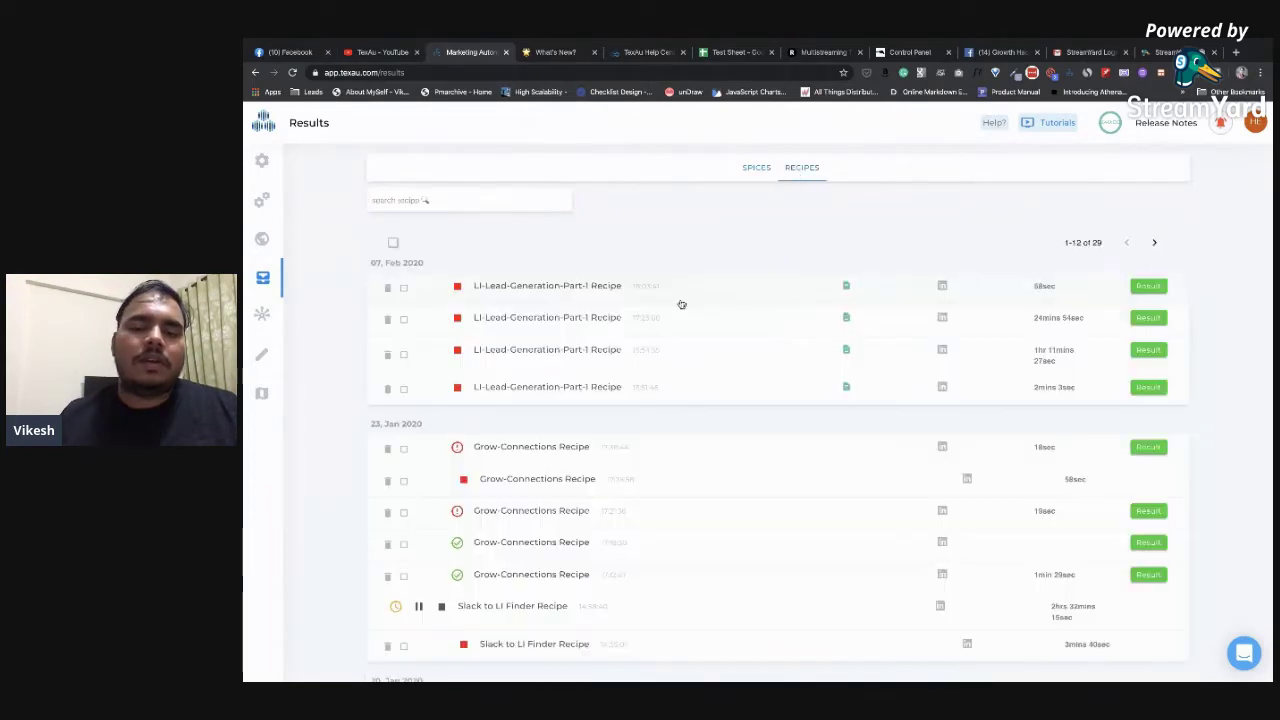
{"action": "scroll", "coordinate": [655, 400], "scroll_direction": "down", "scroll_amount": 1}
{"action": "scroll", "coordinate": [657, 433], "scroll_direction": "up", "scroll_amount": 1}
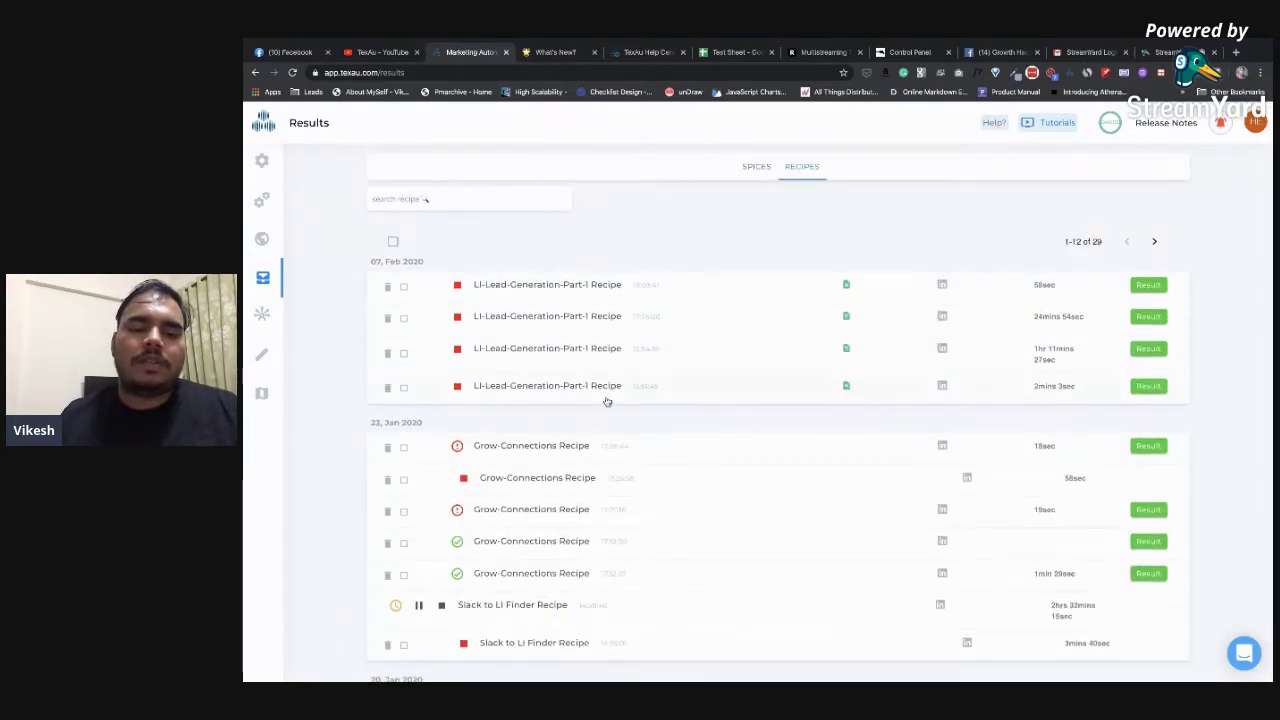
{"action": "left_click", "coordinate": [530, 292]}
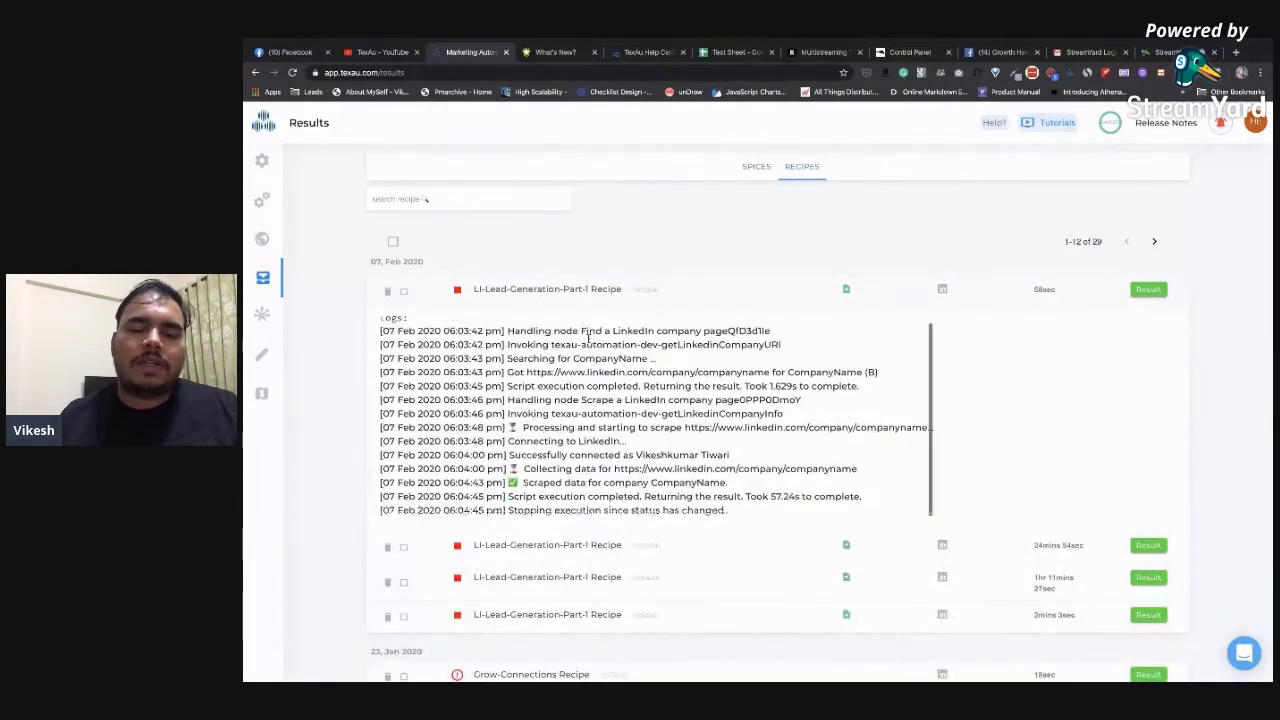
{"action": "left_click", "coordinate": [861, 290]}
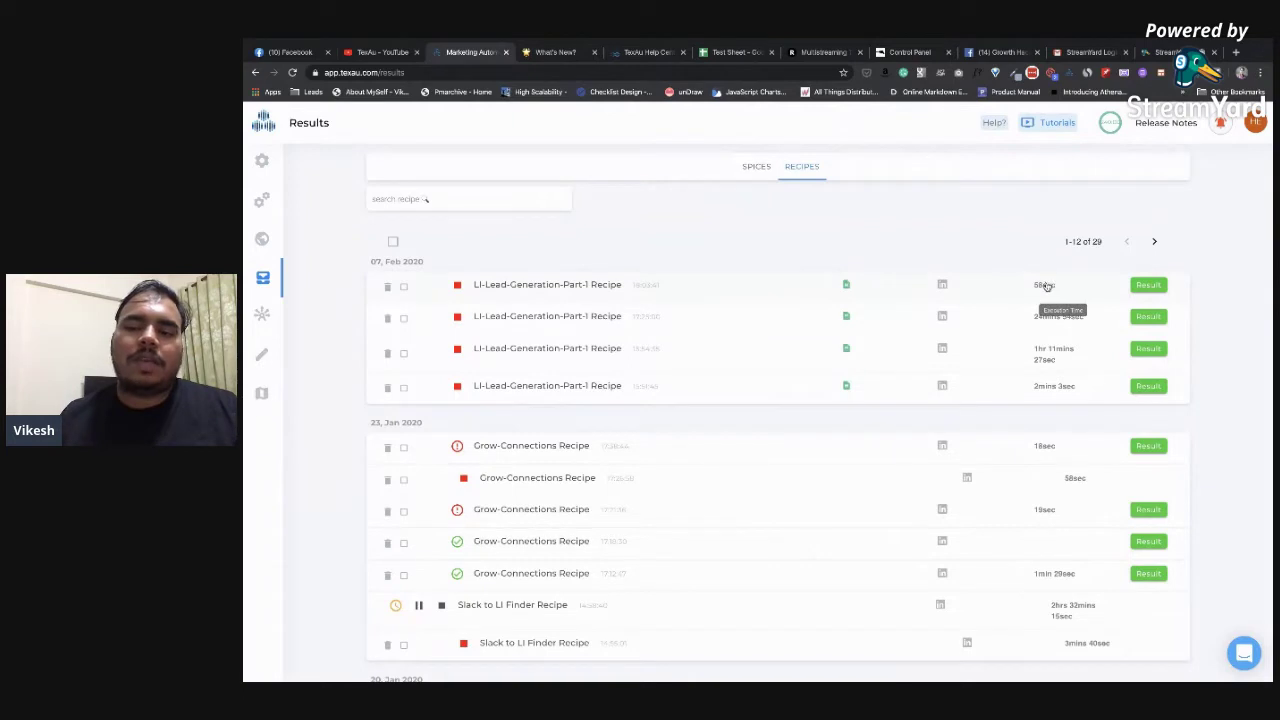
- Preview the first run's results, then open the Linkedin Contact Info Extractor run's results table
{"action": "left_click", "coordinate": [1146, 286]}
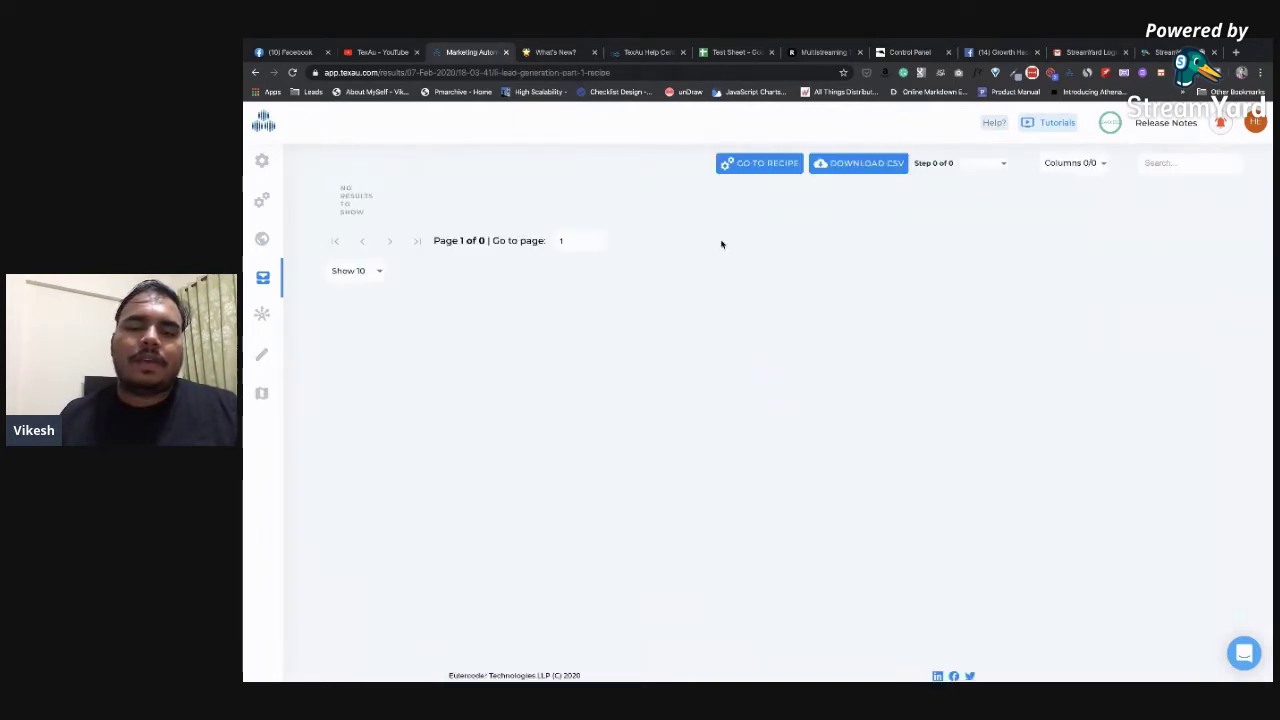
{"action": "left_click", "coordinate": [263, 277]}
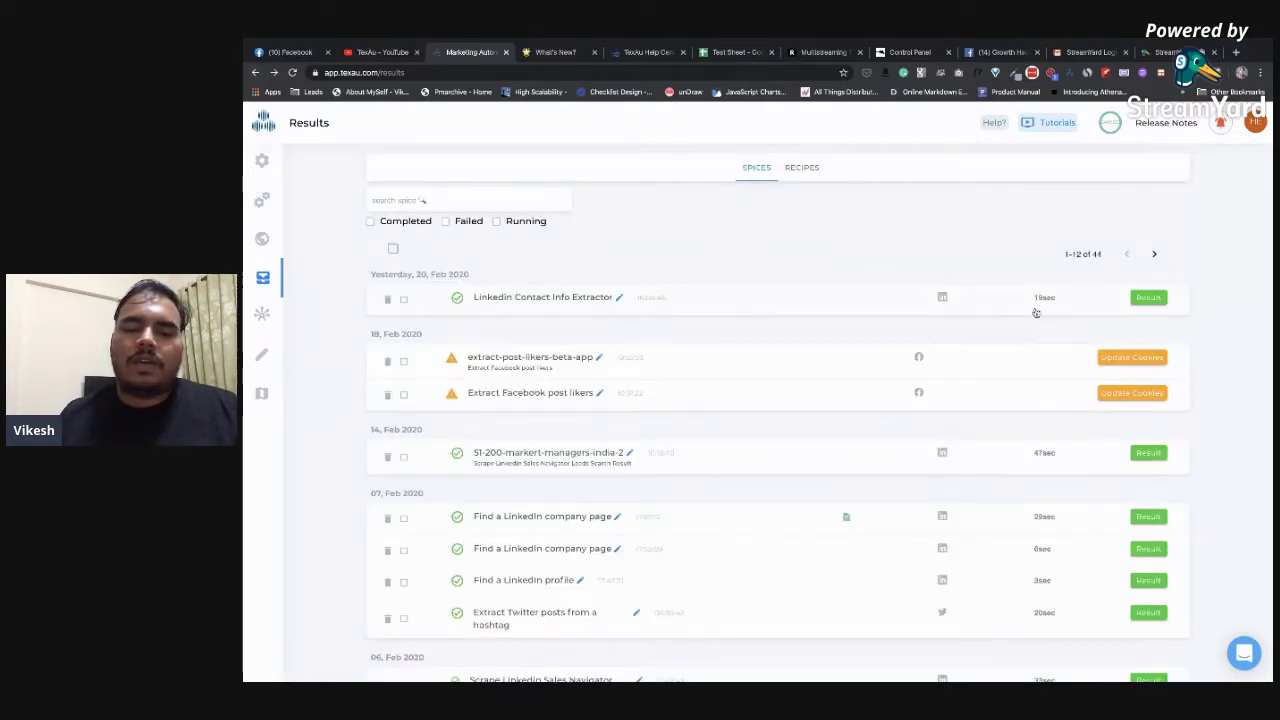
{"action": "left_click", "coordinate": [1142, 300]}
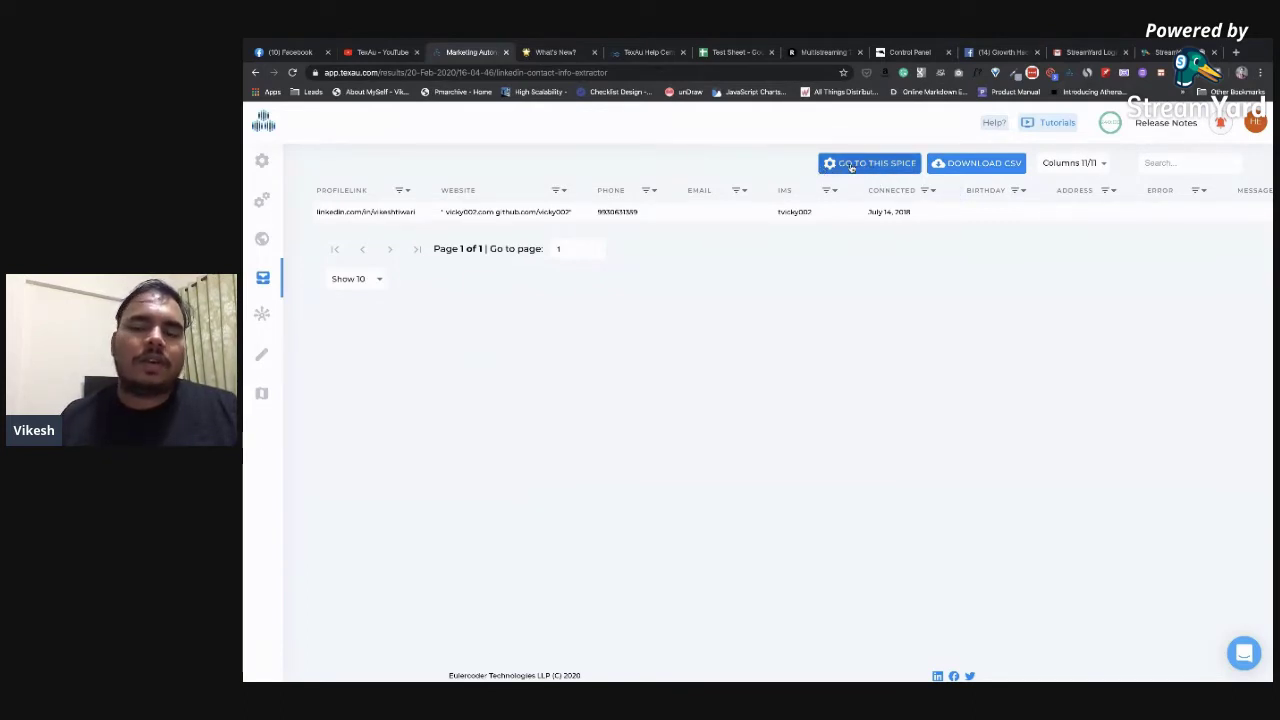
{"action": "left_click", "coordinate": [856, 169]}
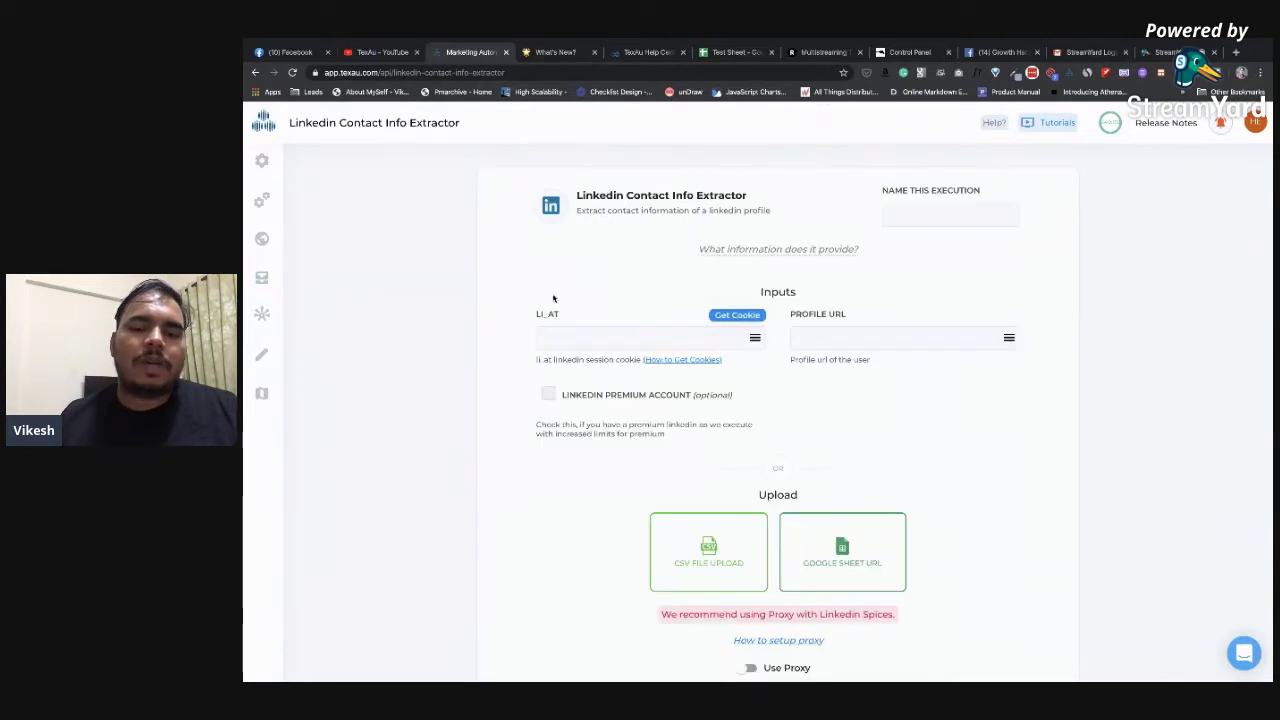
- Back on Results, tick the Linkedin Contact Info Extractor and Facebook post likers runs, then untick one
{"action": "left_click", "coordinate": [295, 278]}
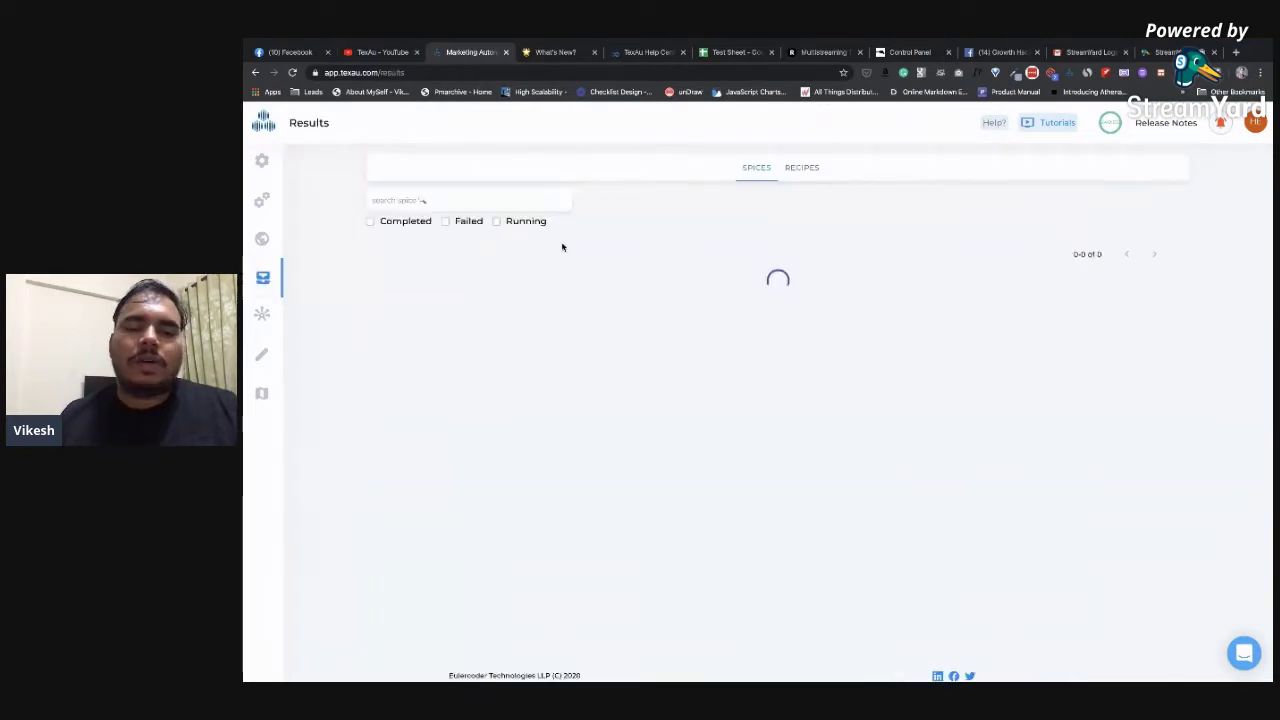
{"action": "scroll", "coordinate": [603, 333], "scroll_direction": "down", "scroll_amount": 4}
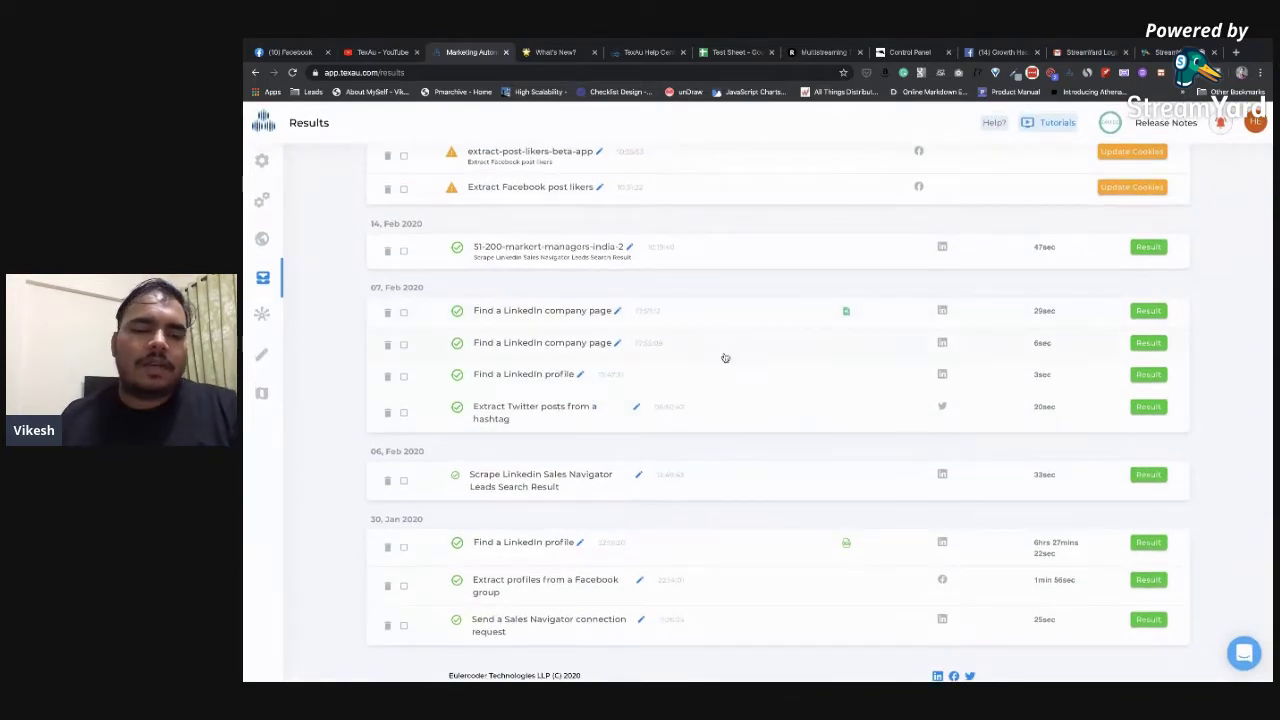
{"action": "scroll", "coordinate": [724, 357], "scroll_direction": "up", "scroll_amount": 3}
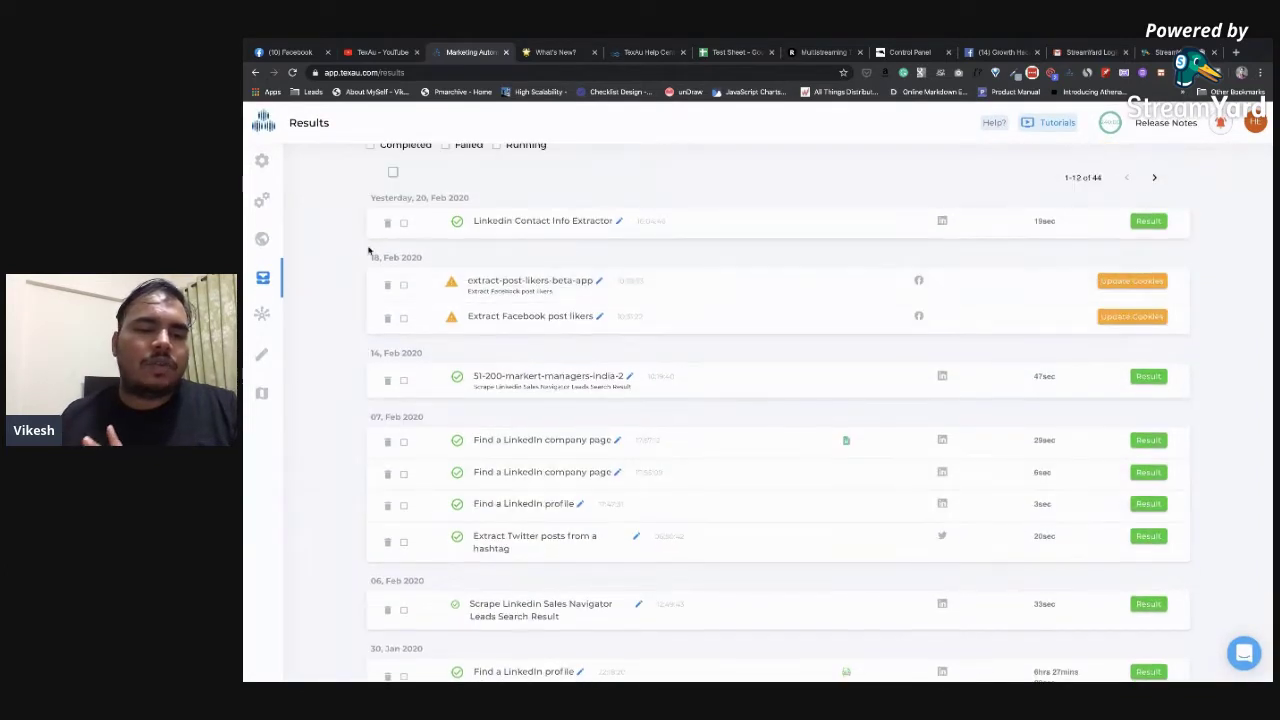
{"action": "scroll", "coordinate": [497, 256], "scroll_direction": "up", "scroll_amount": 2}
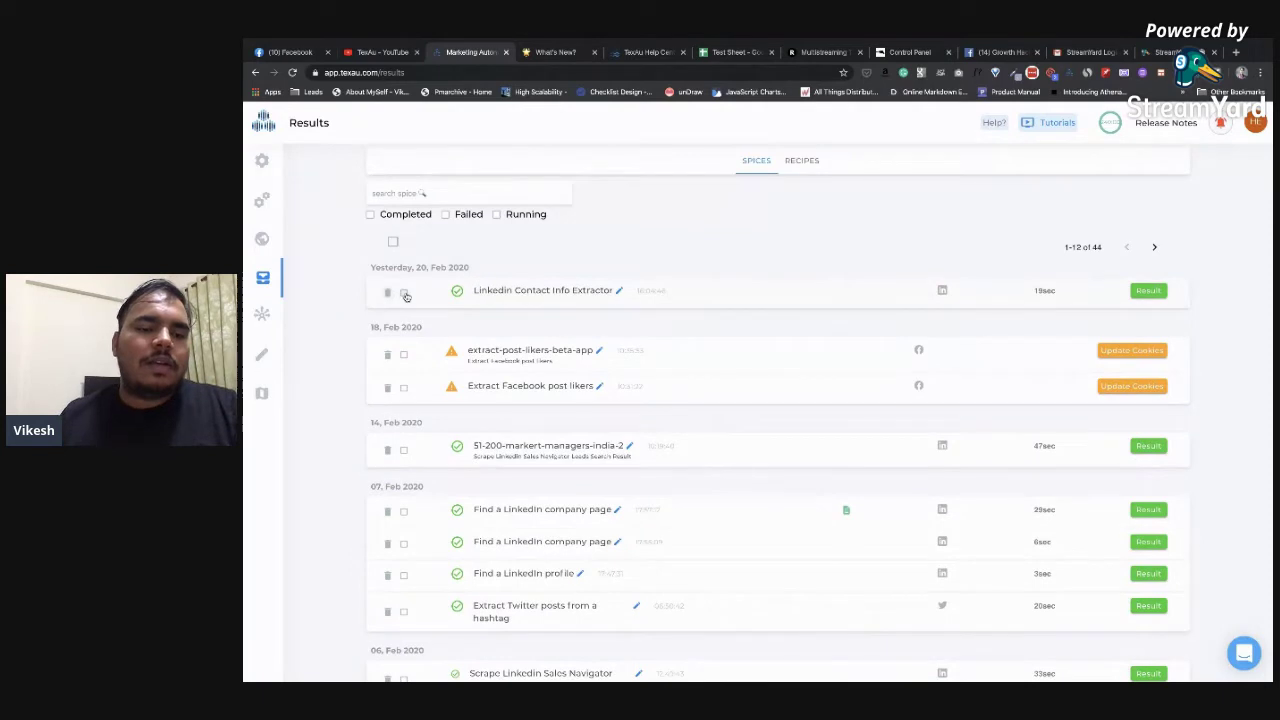
{"action": "left_click", "coordinate": [404, 355]}
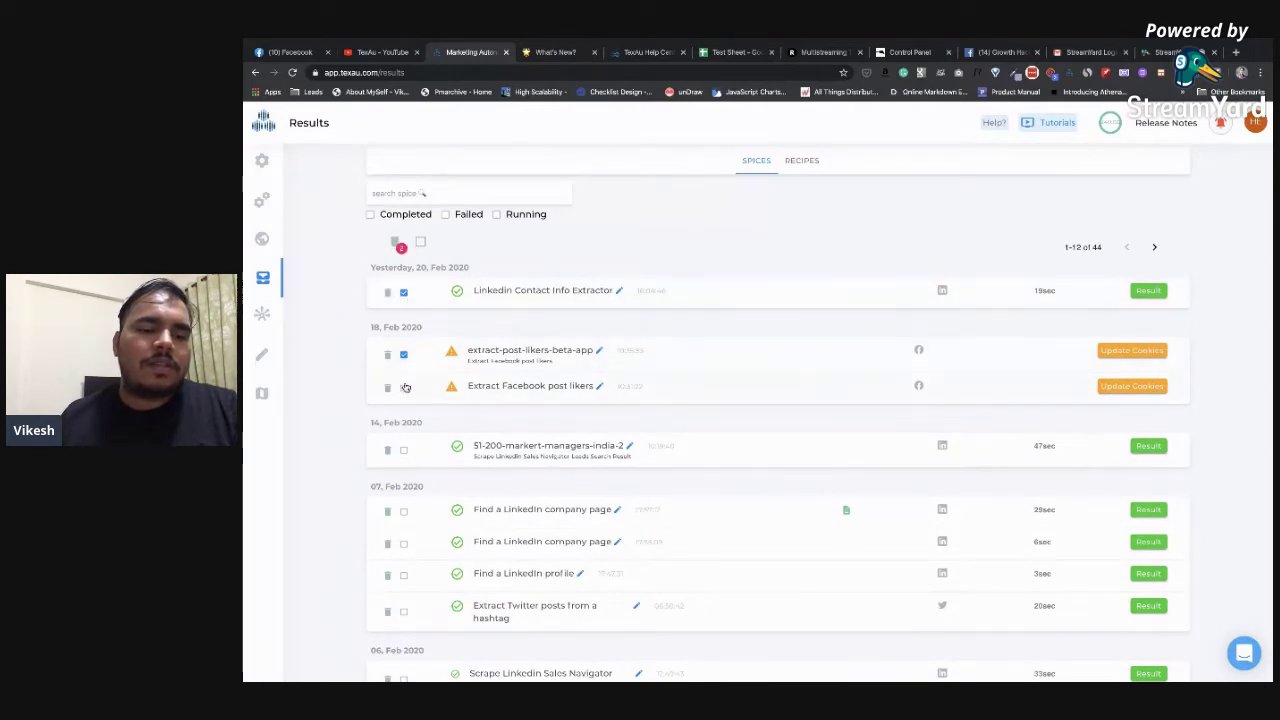
{"action": "left_click", "coordinate": [404, 387]}
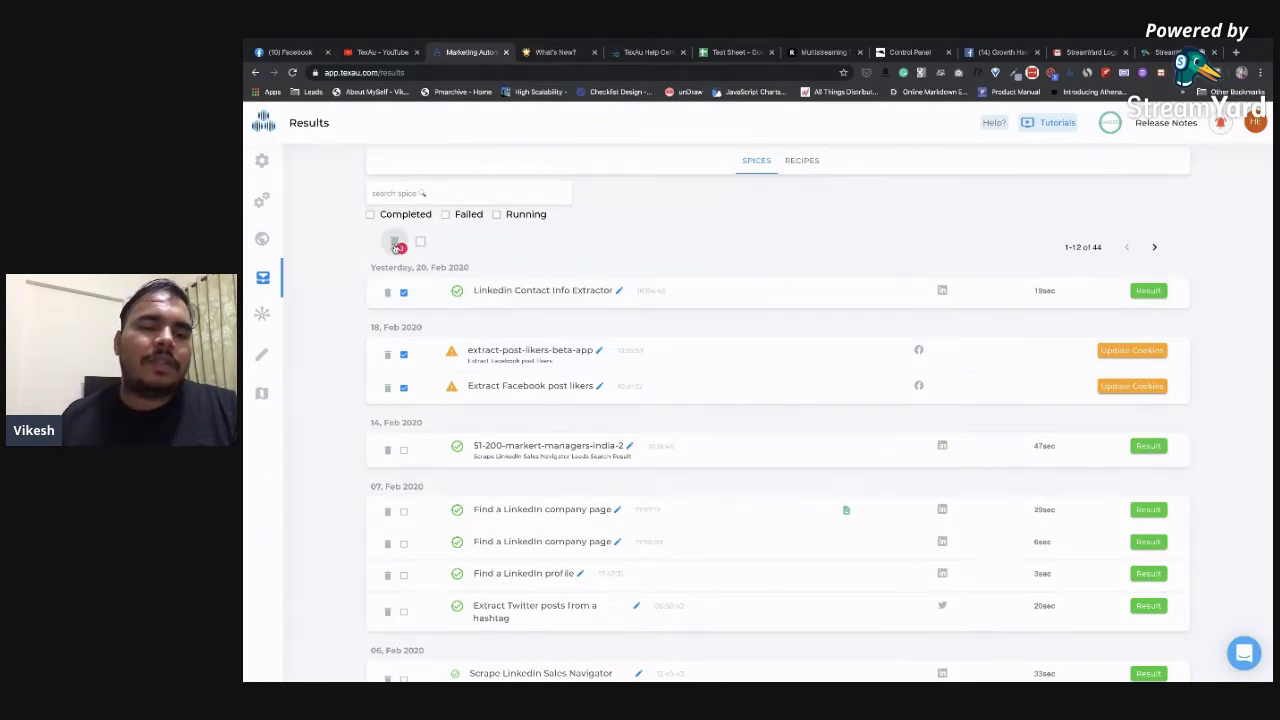
{"action": "left_click", "coordinate": [403, 355]}
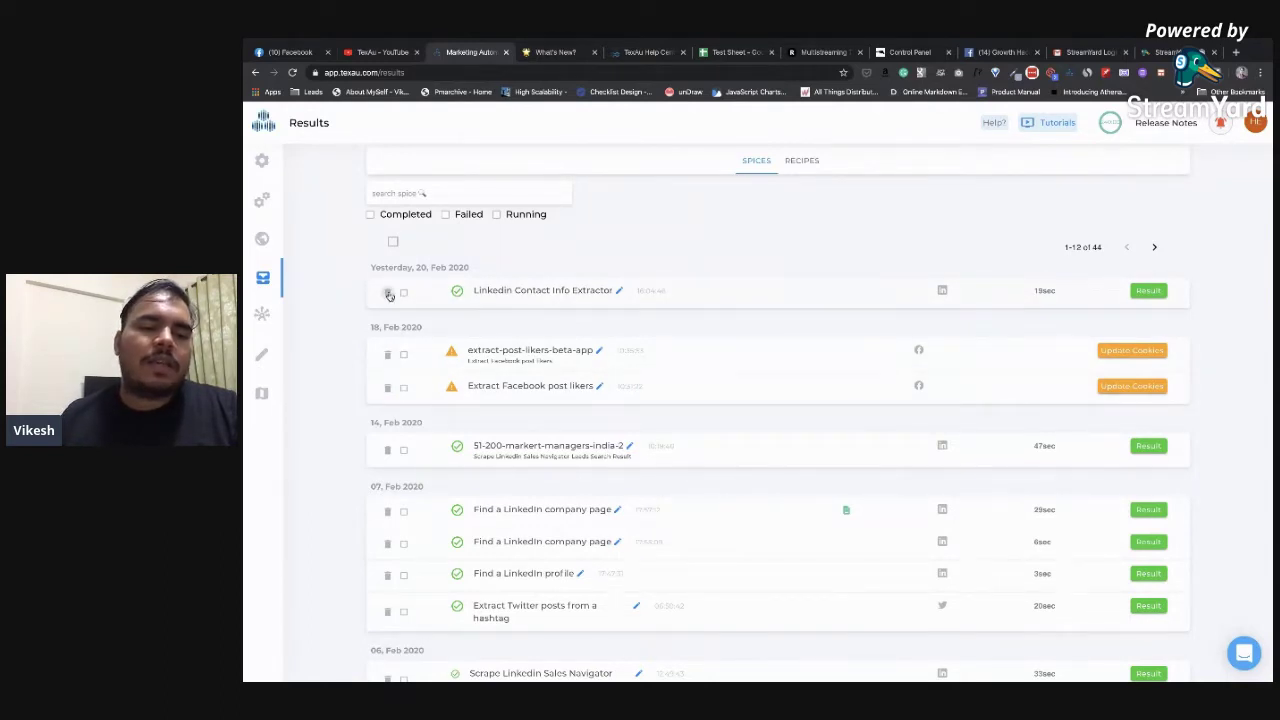
{"action": "scroll", "coordinate": [478, 340], "scroll_direction": "up", "scroll_amount": 1}
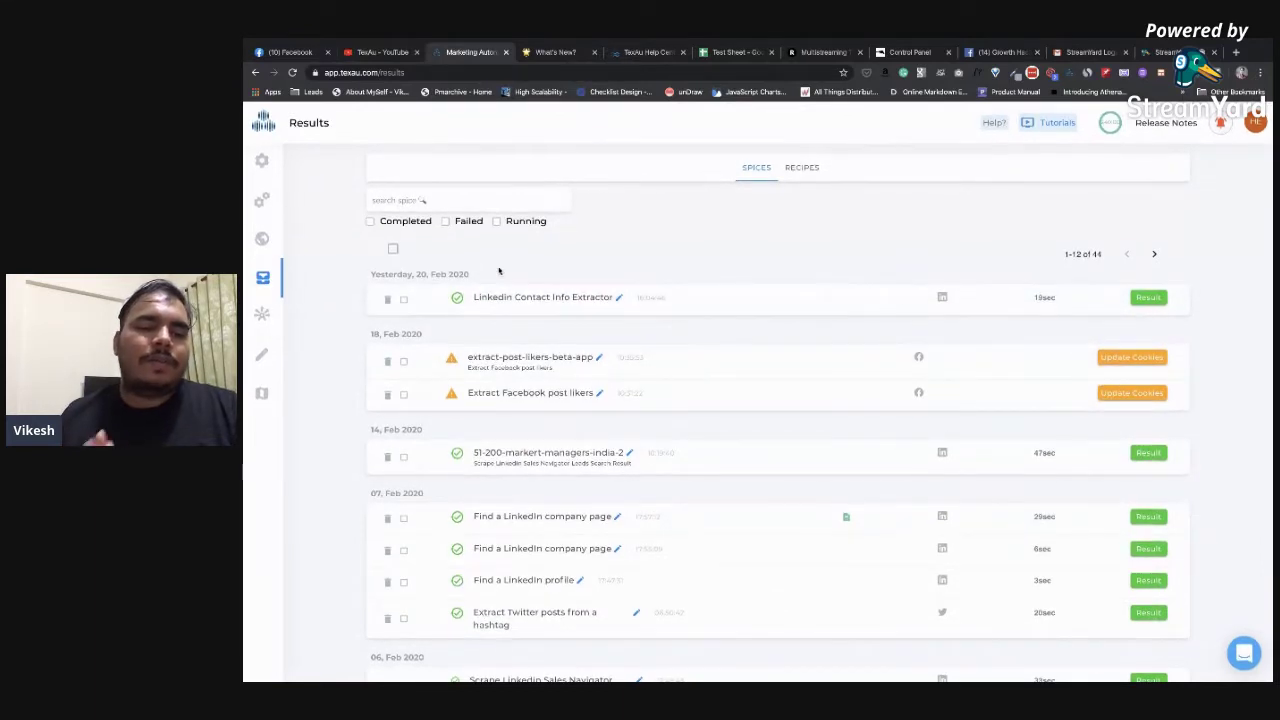
- Browse the 28-spice catalogue, then switch to the Growth Hacks and Automation Facebook group
{"action": "left_click", "coordinate": [272, 160]}
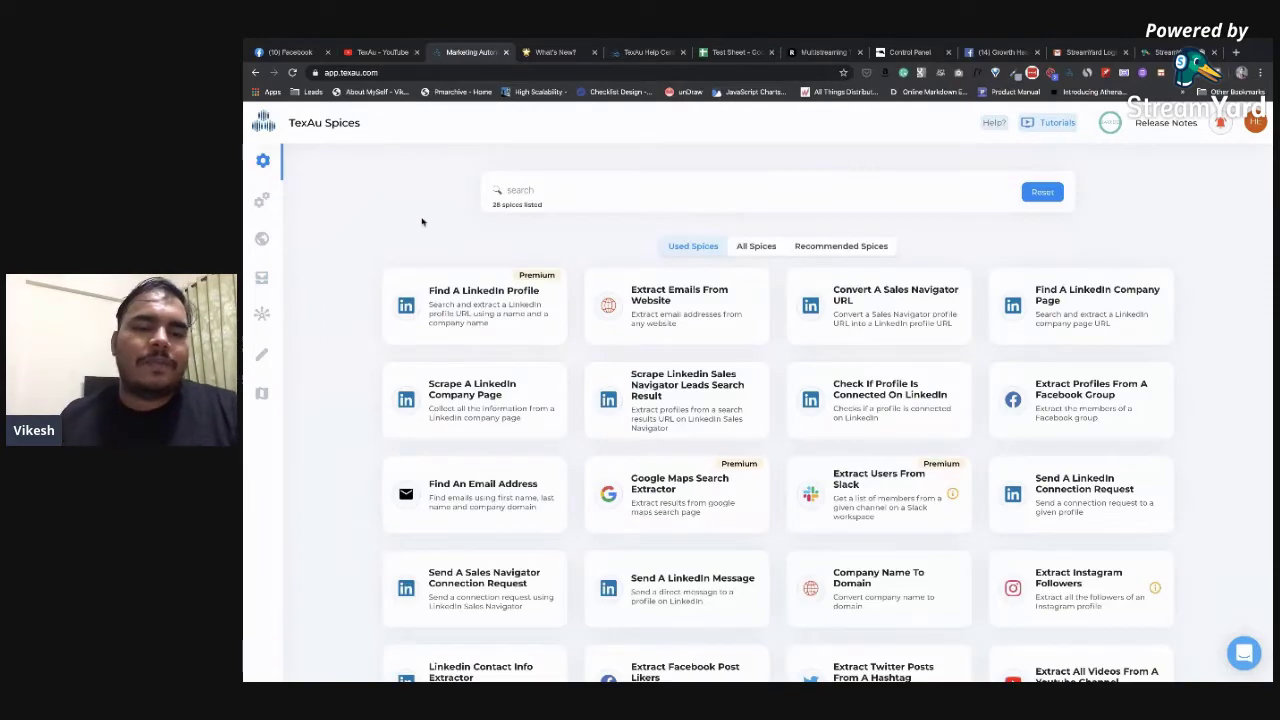
{"action": "scroll", "coordinate": [361, 348], "scroll_direction": "down", "scroll_amount": 3}
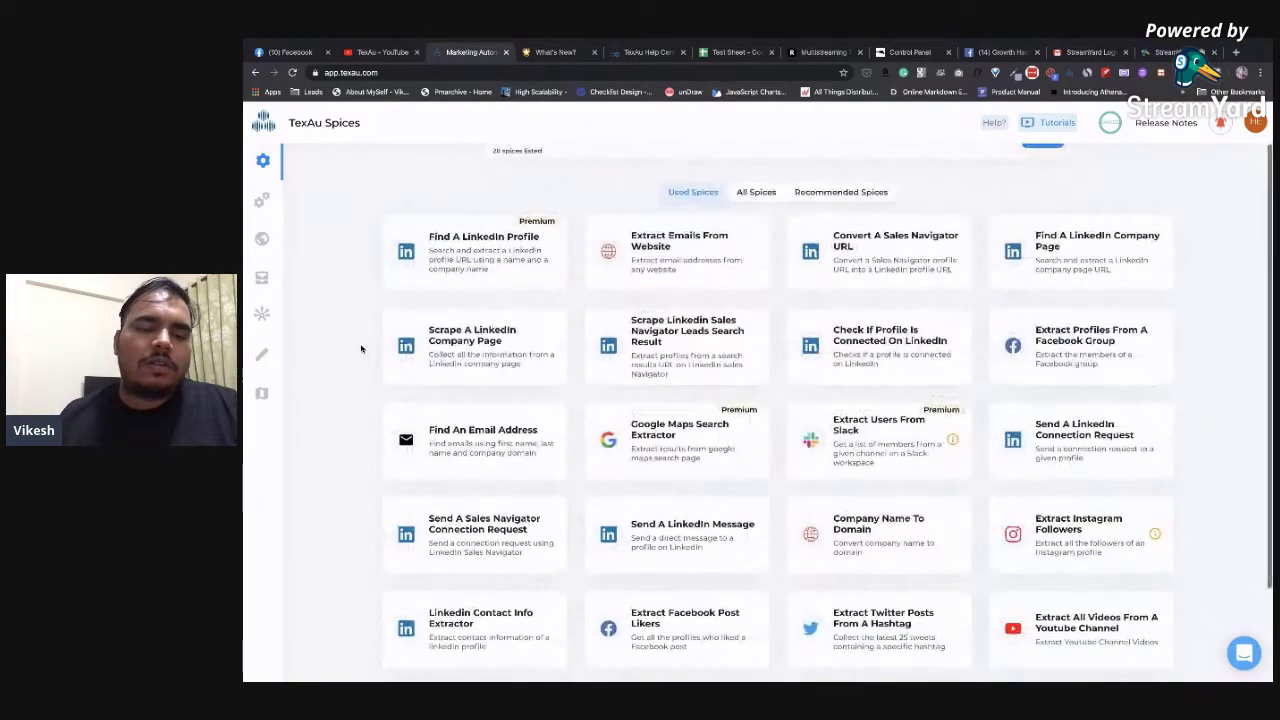
{"action": "scroll", "coordinate": [361, 348], "scroll_direction": "up", "scroll_amount": 3}
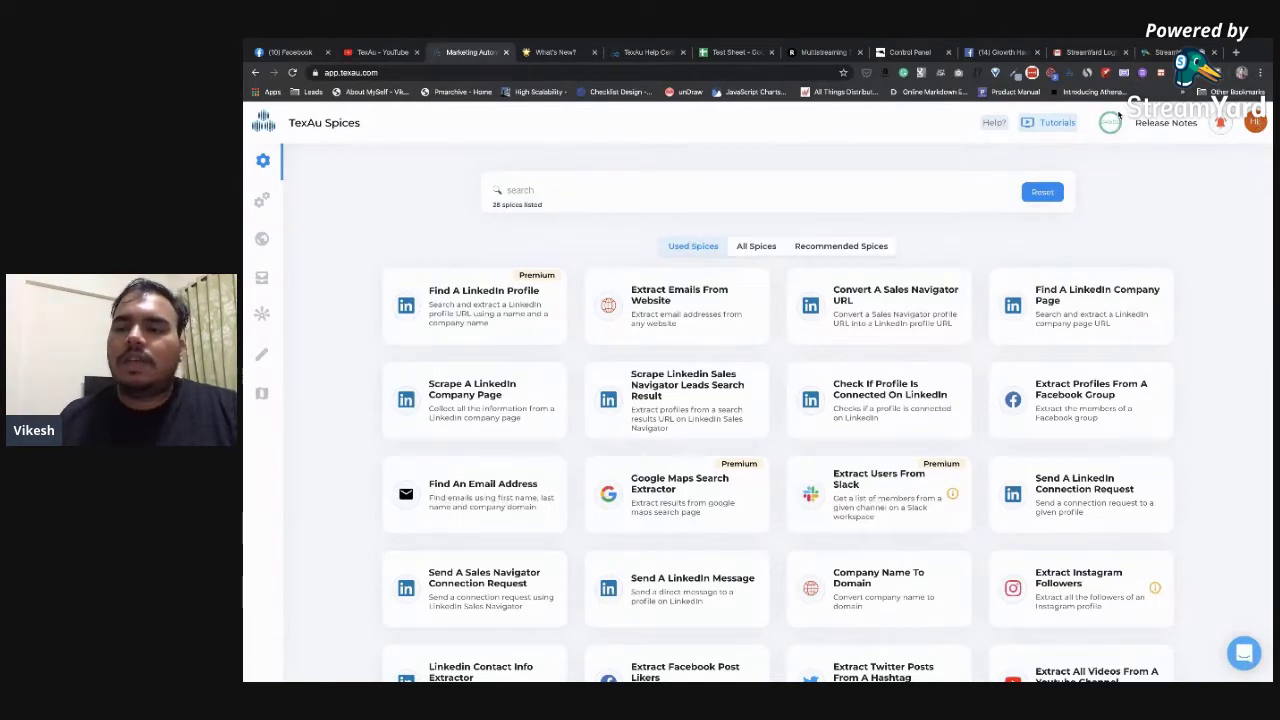
{"action": "mouse_move", "coordinate": [279, 197]}
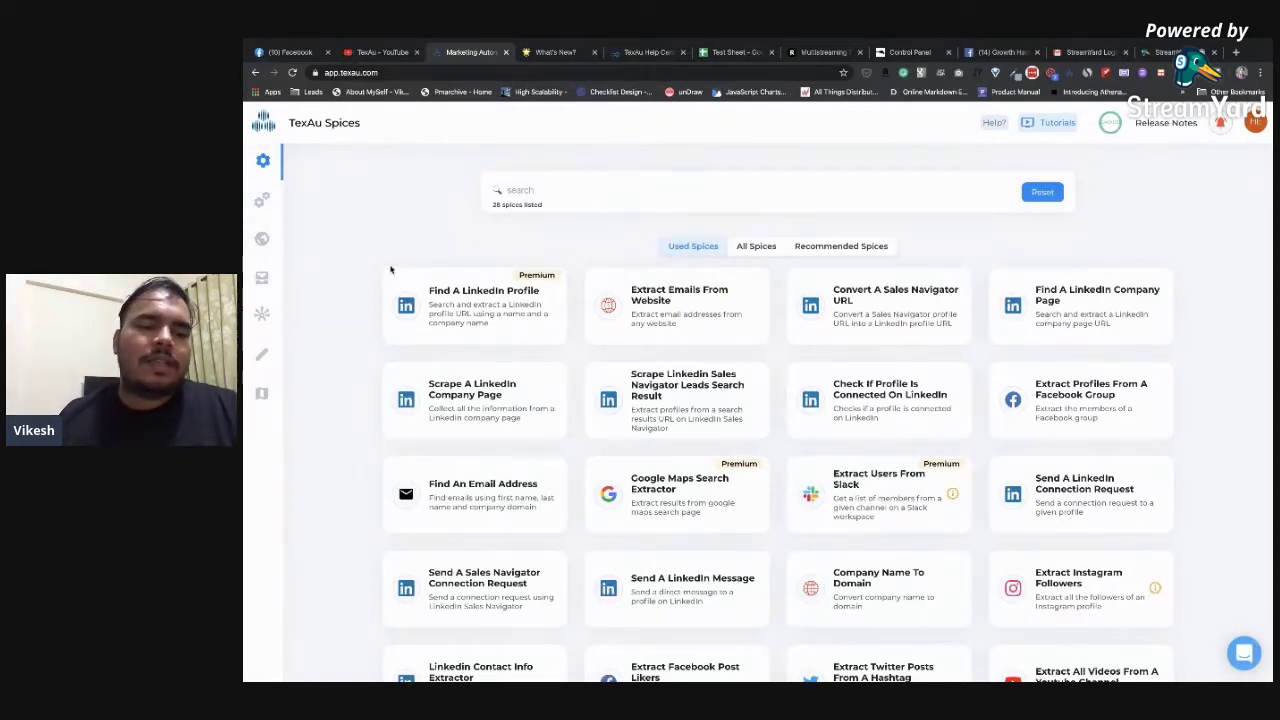
{"action": "mouse_move", "coordinate": [258, 322]}
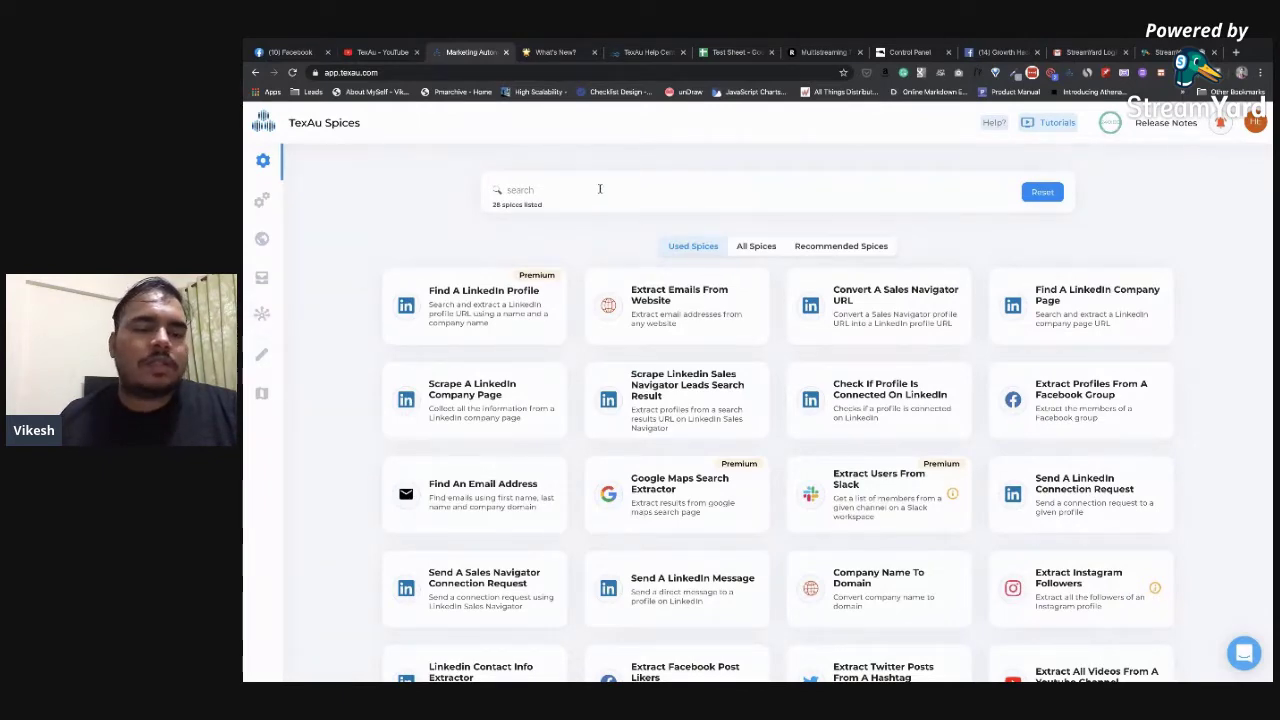
{"action": "left_click", "coordinate": [995, 52]}
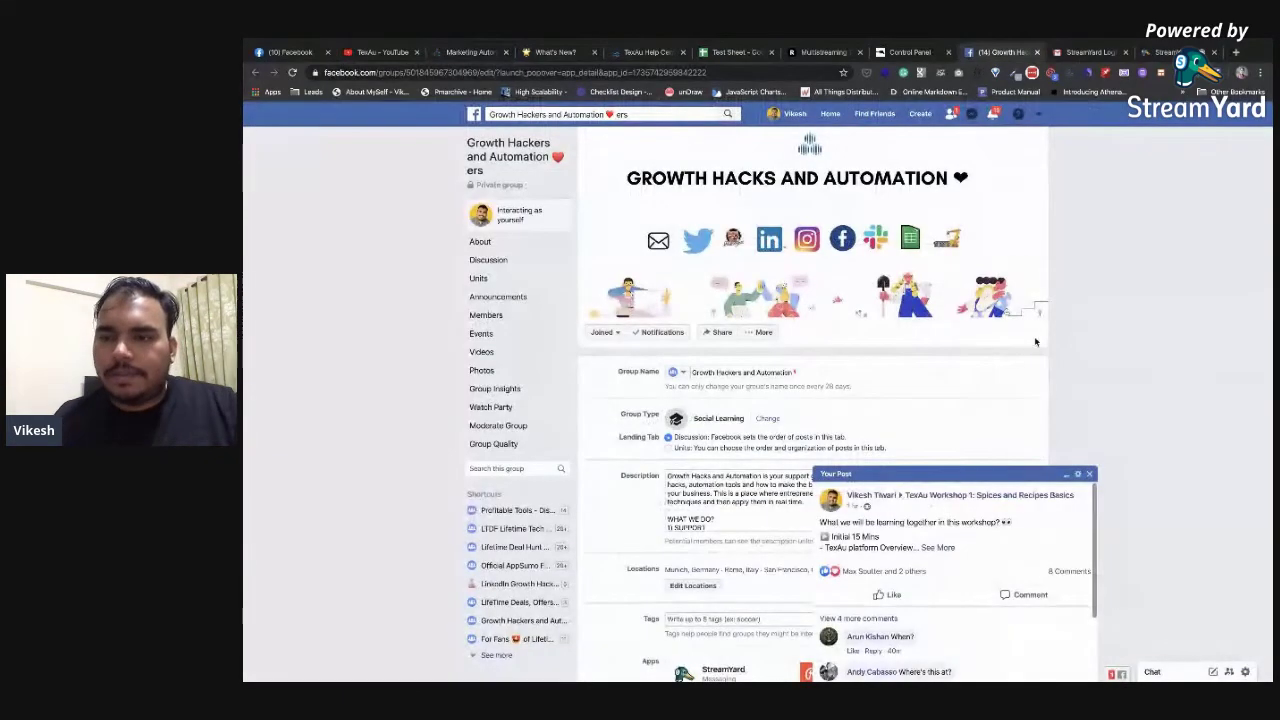
- Switch to the StreamYard live studio to see viewer comments
{"action": "left_click", "coordinate": [1163, 52]}
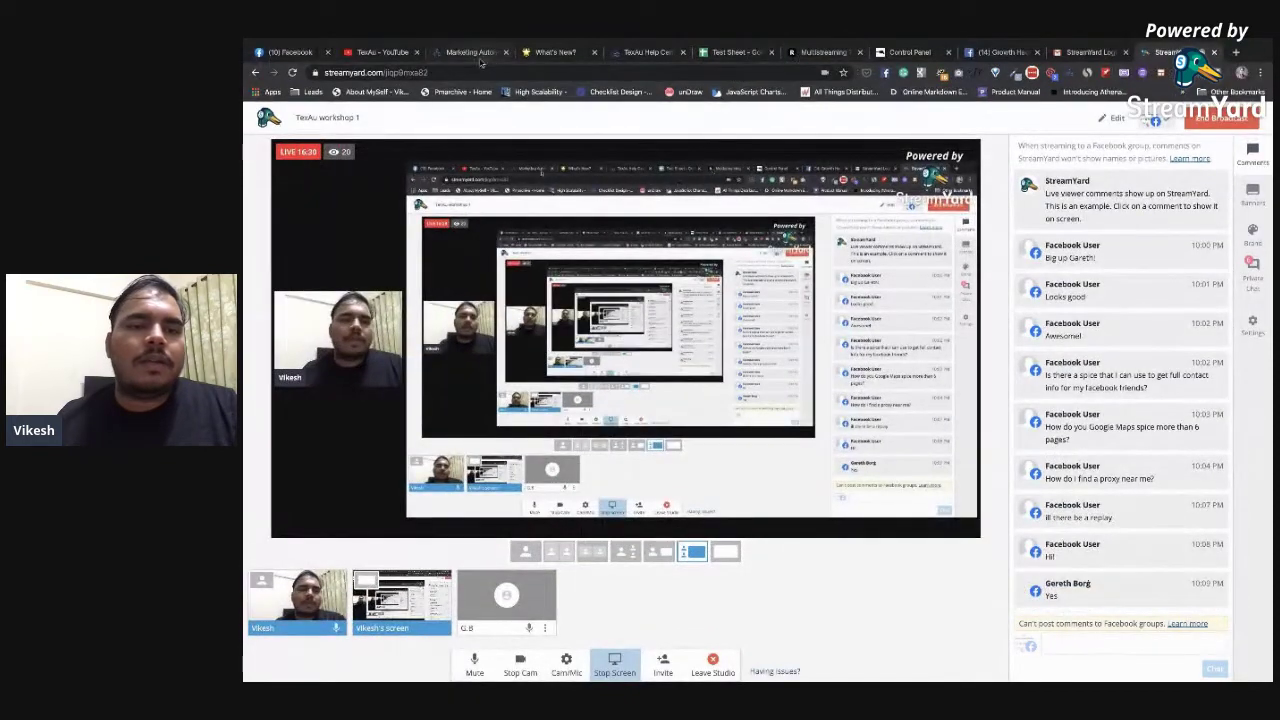
- Flip between the YouTube, StreamYard and TexAu tabs, ending on the TexAu Spices page
{"action": "left_click", "coordinate": [383, 53]}
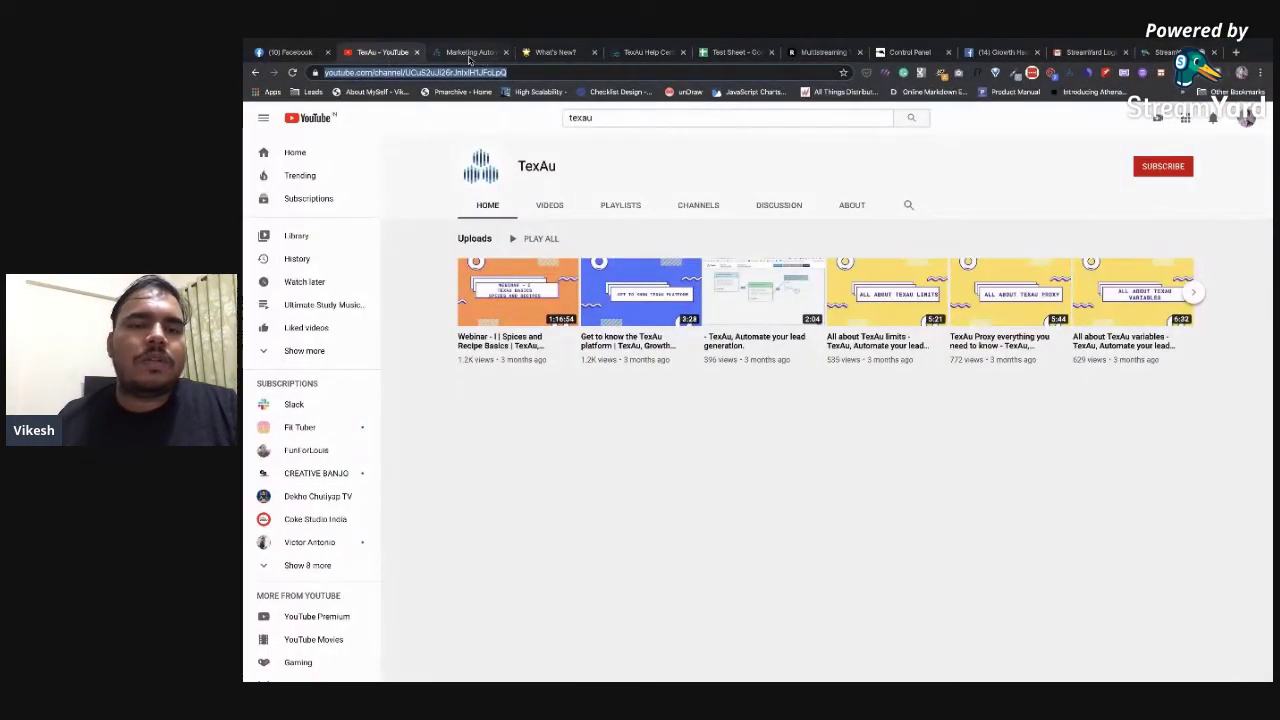
{"action": "left_click", "coordinate": [469, 53]}
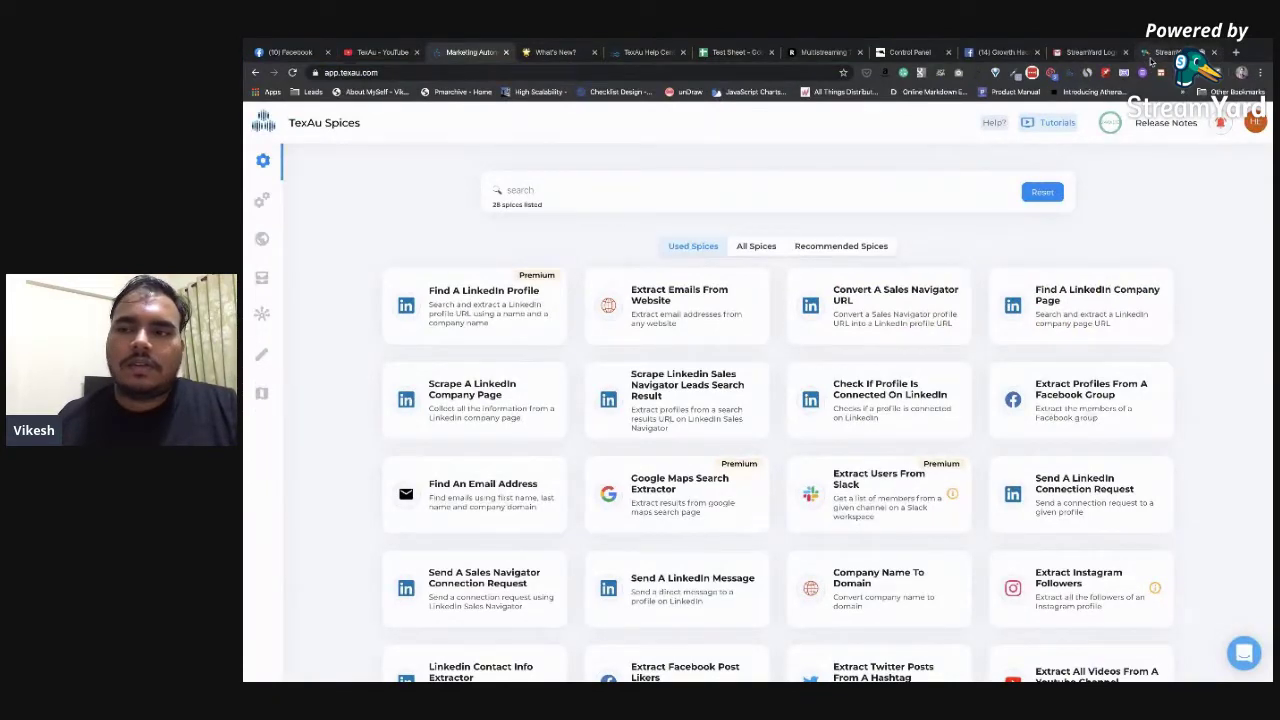
{"action": "left_click", "coordinate": [1160, 53]}
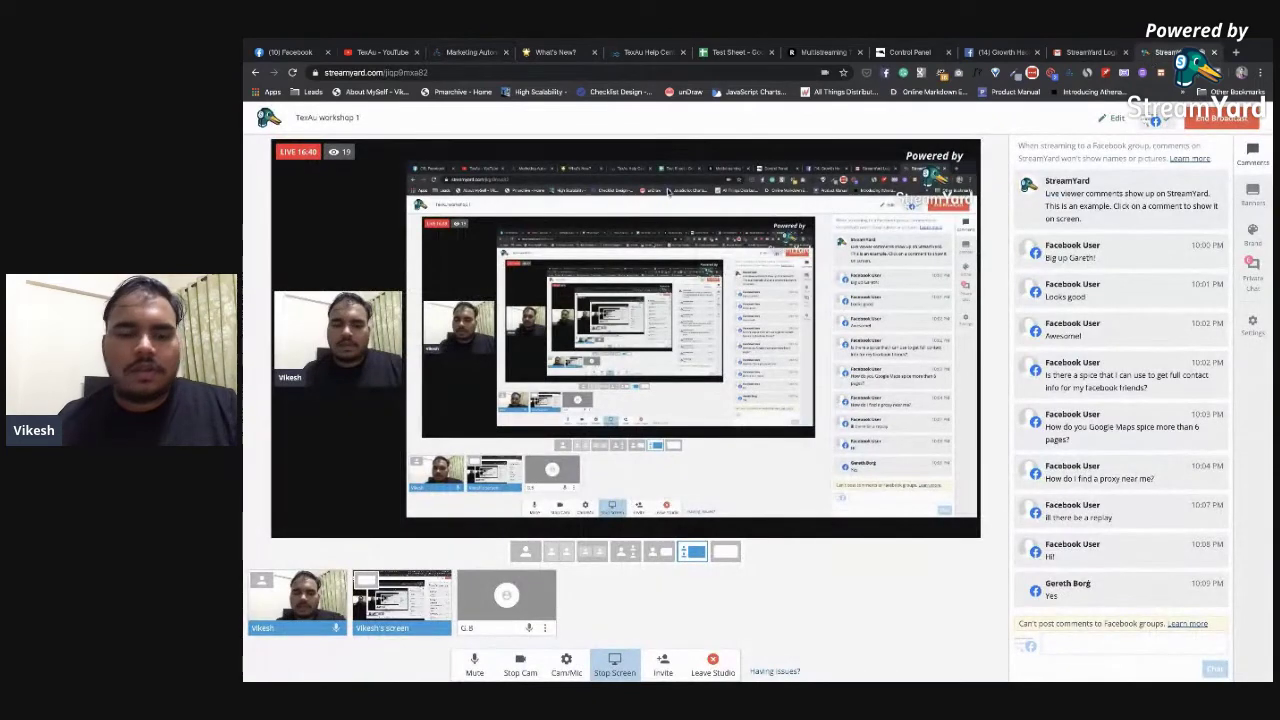
{"action": "left_click", "coordinate": [468, 52]}
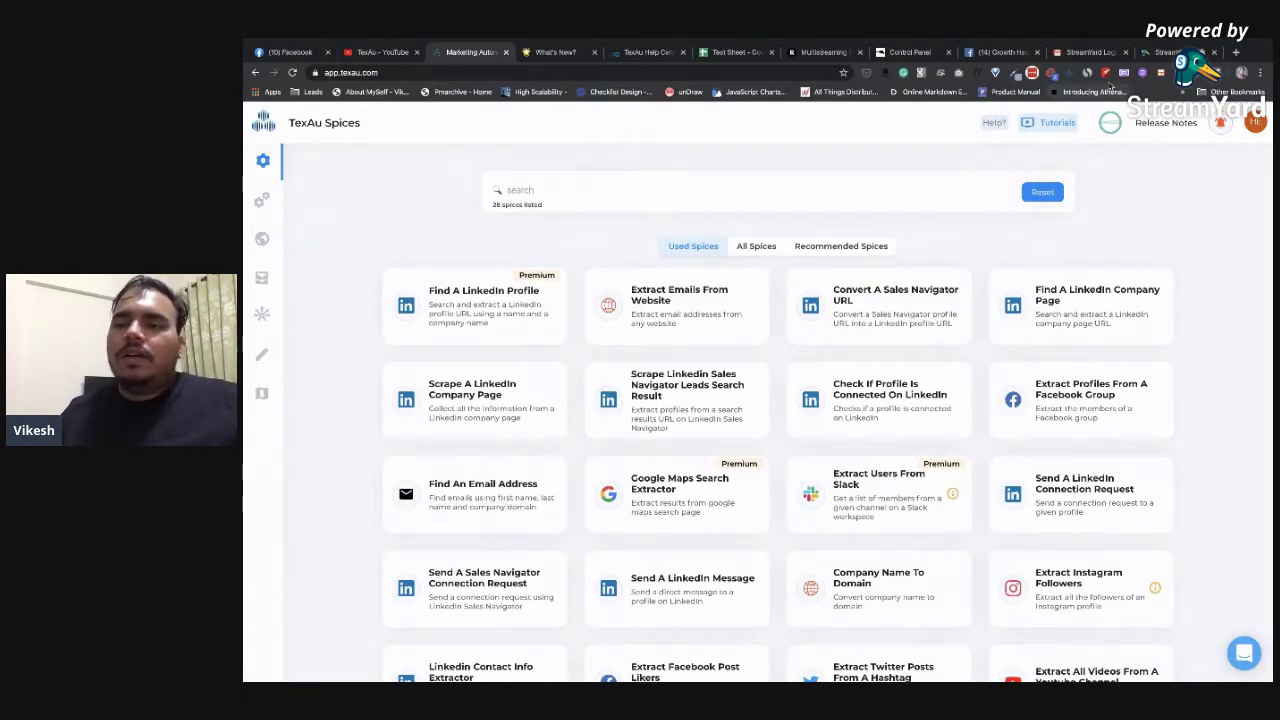
{"action": "left_click", "coordinate": [1152, 54]}
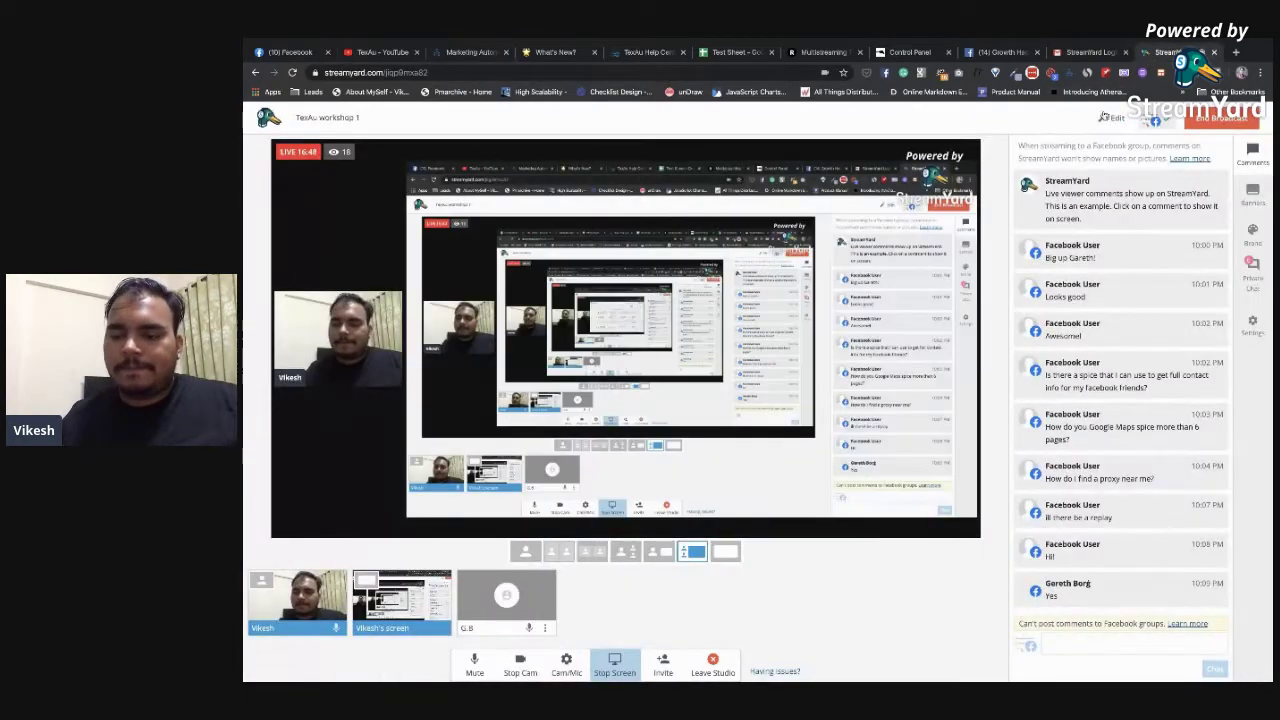
{"action": "left_click", "coordinate": [470, 52]}
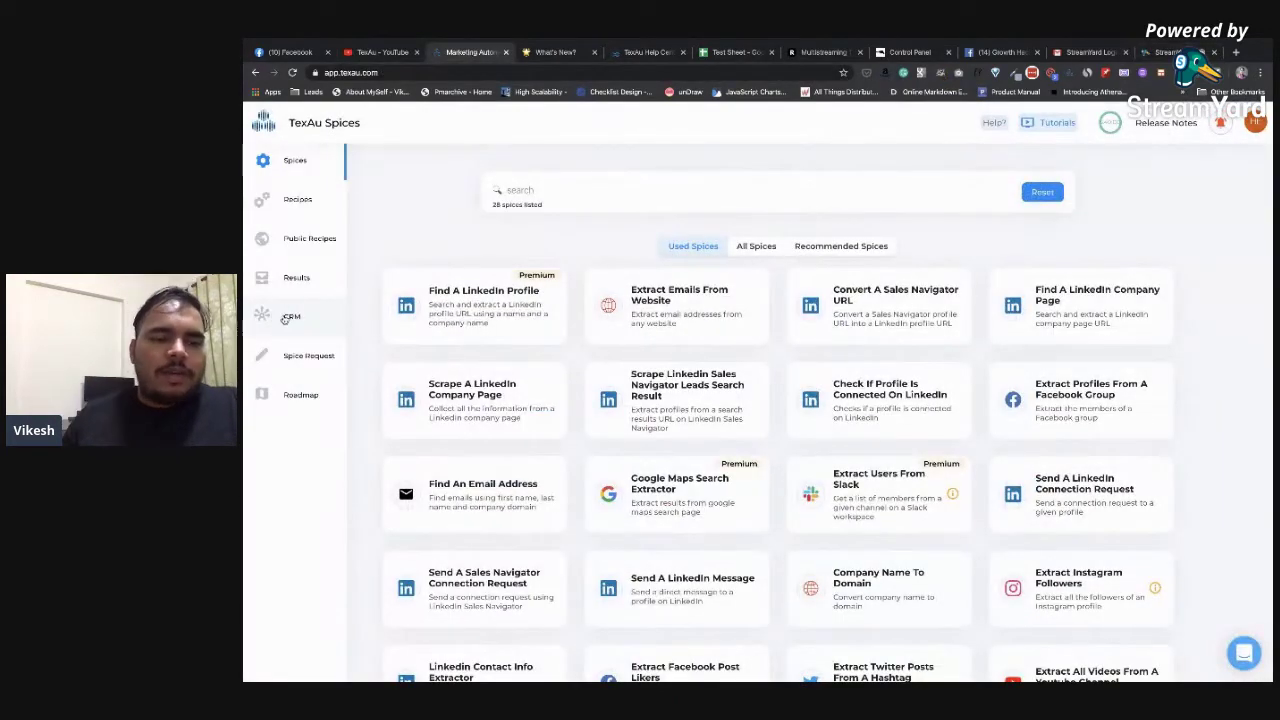
- Open the CRM section to list the spice result templates
{"action": "left_click", "coordinate": [285, 318]}
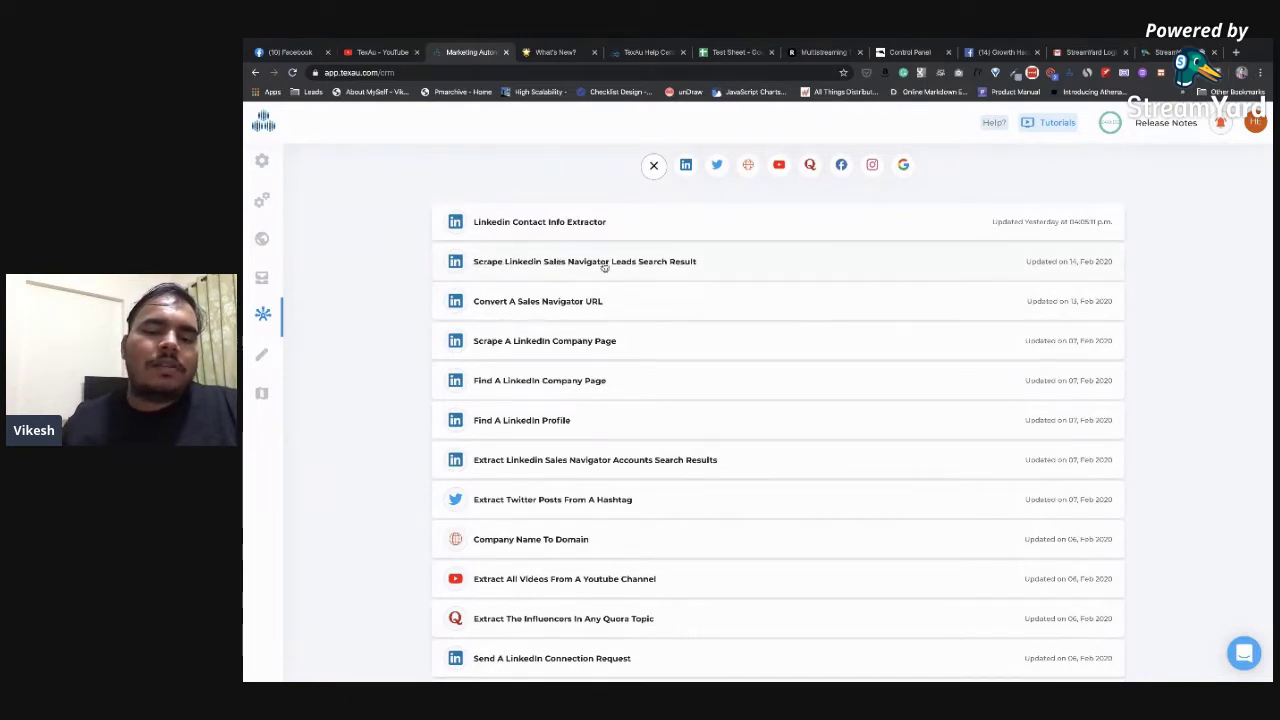
- Open the Scrape Linkedin Sales Navigator Leads Search Result table and scroll through its leads
{"action": "left_click", "coordinate": [469, 263]}
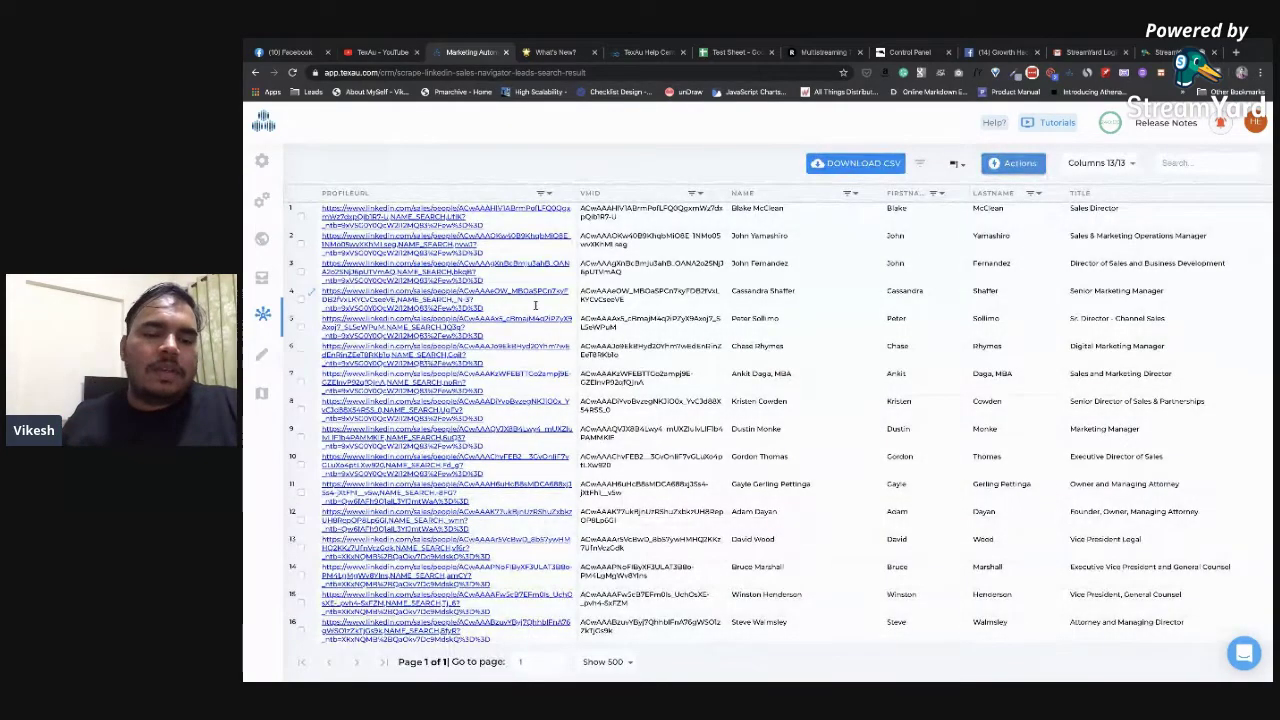
{"action": "scroll", "coordinate": [535, 305], "scroll_direction": "down", "scroll_amount": 2}
{"action": "scroll", "coordinate": [535, 305], "scroll_direction": "down", "scroll_amount": 10}
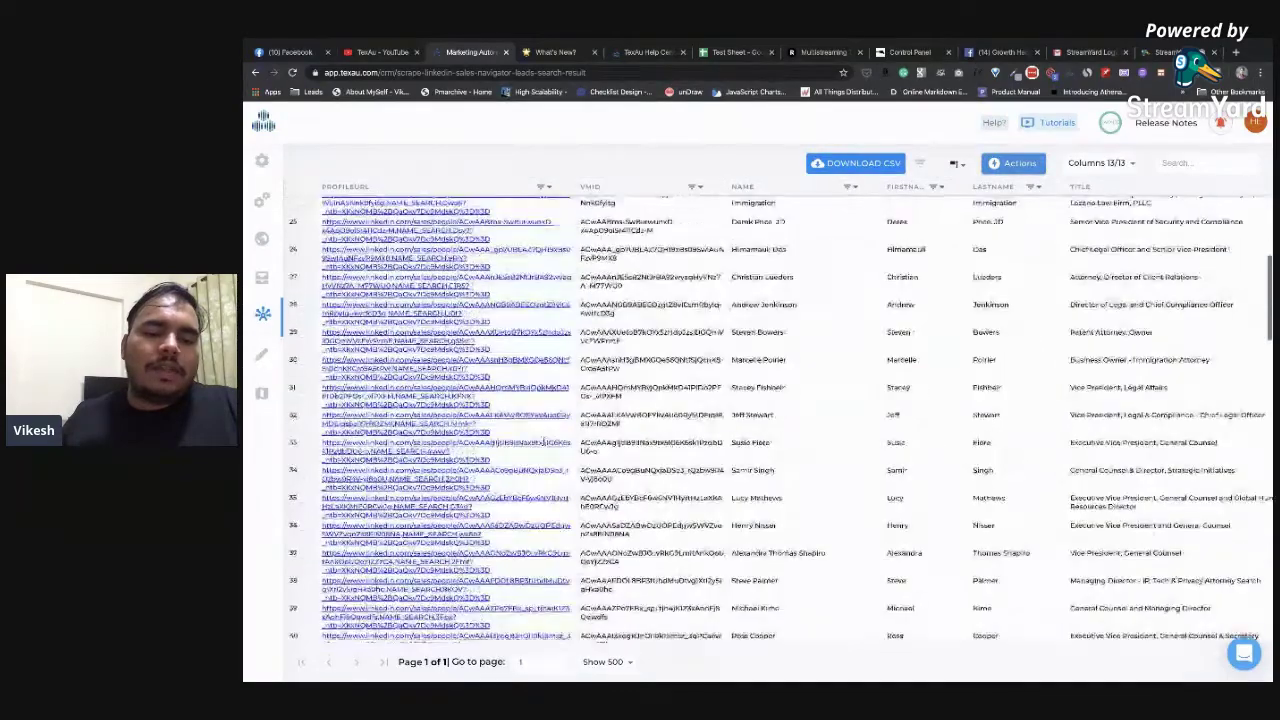
{"action": "scroll", "coordinate": [545, 441], "scroll_direction": "down", "scroll_amount": 18}
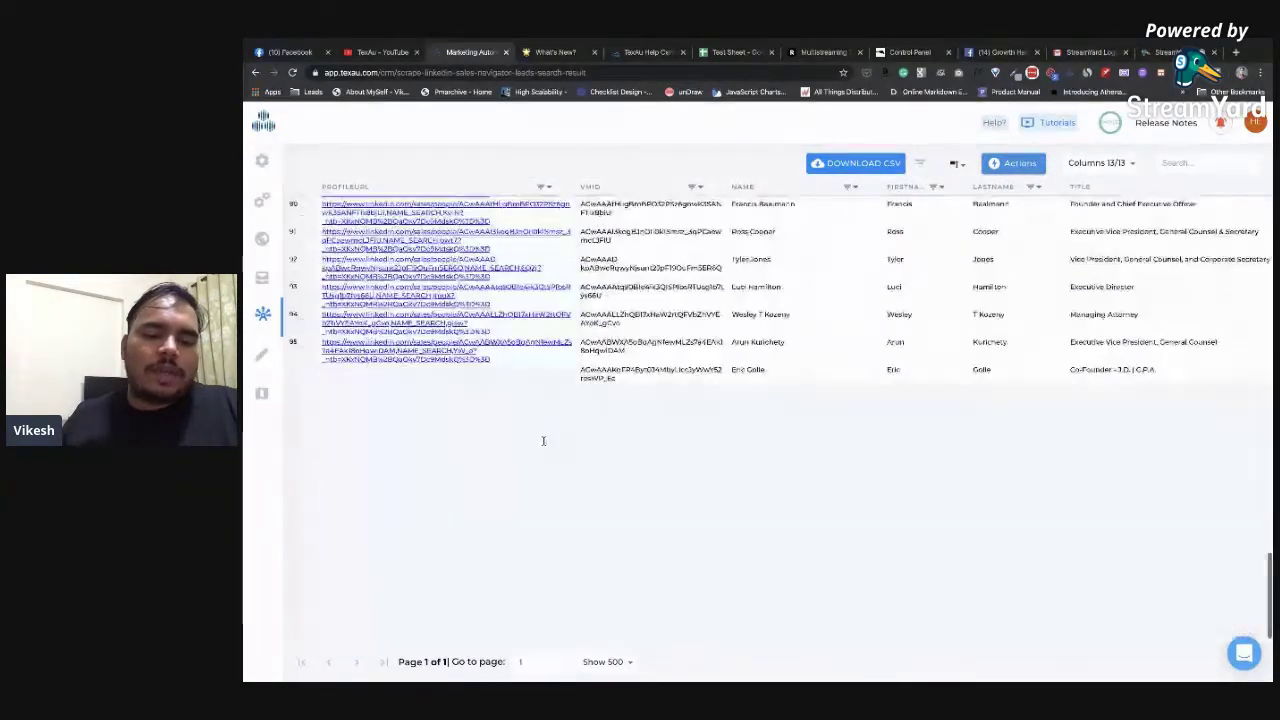
{"action": "scroll", "coordinate": [543, 441], "scroll_direction": "up", "scroll_amount": 20}
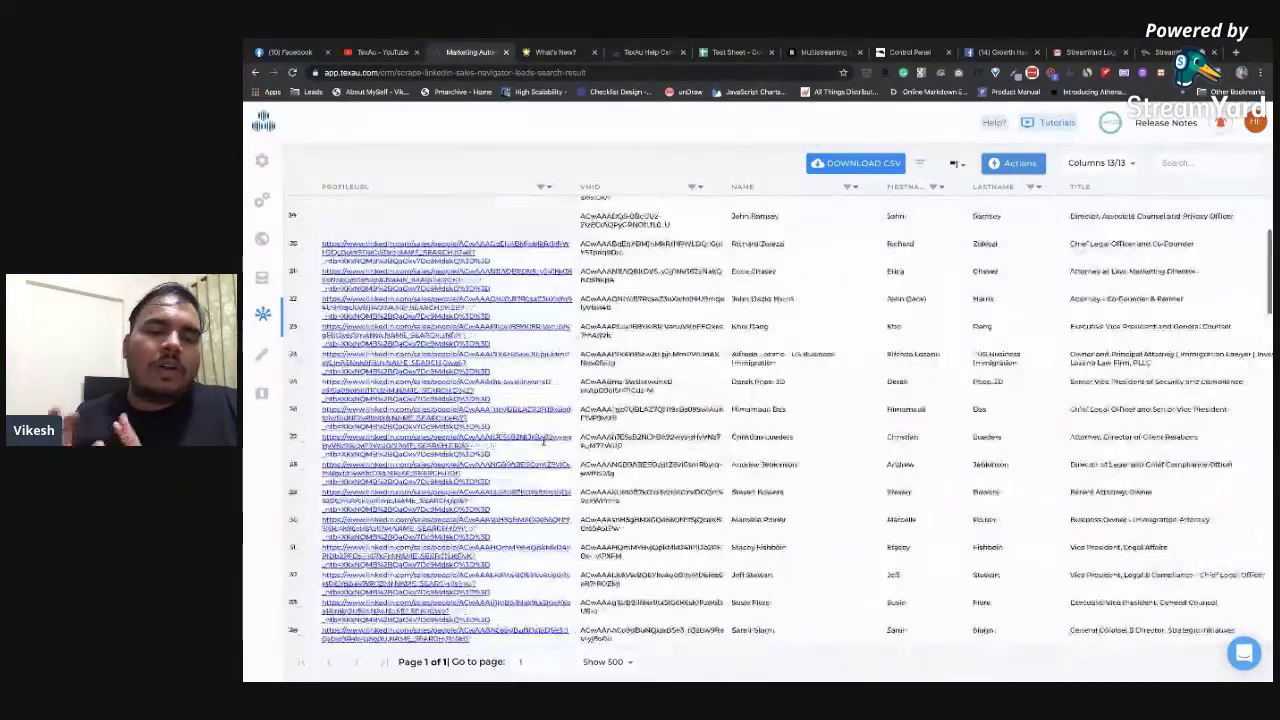
{"action": "scroll", "coordinate": [543, 441], "scroll_direction": "up", "scroll_amount": 2}
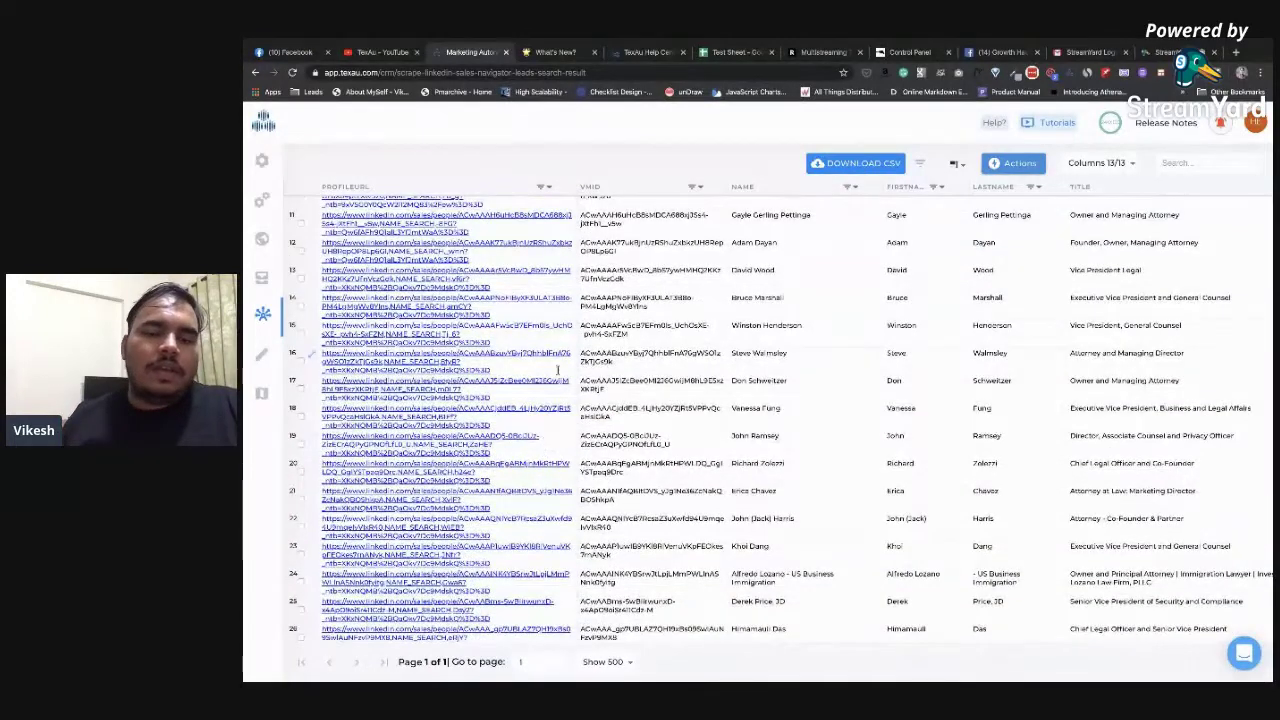
{"action": "scroll", "coordinate": [557, 370], "scroll_direction": "up", "scroll_amount": 3}
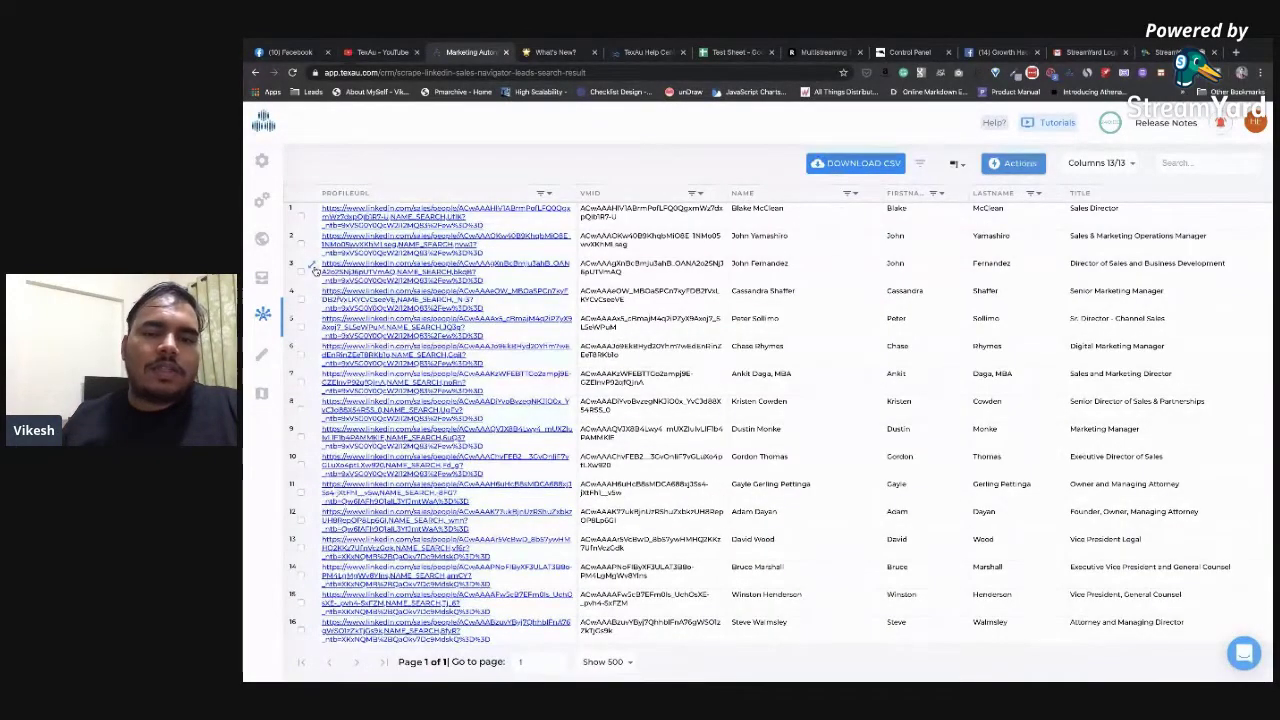
{"action": "left_click", "coordinate": [300, 216]}
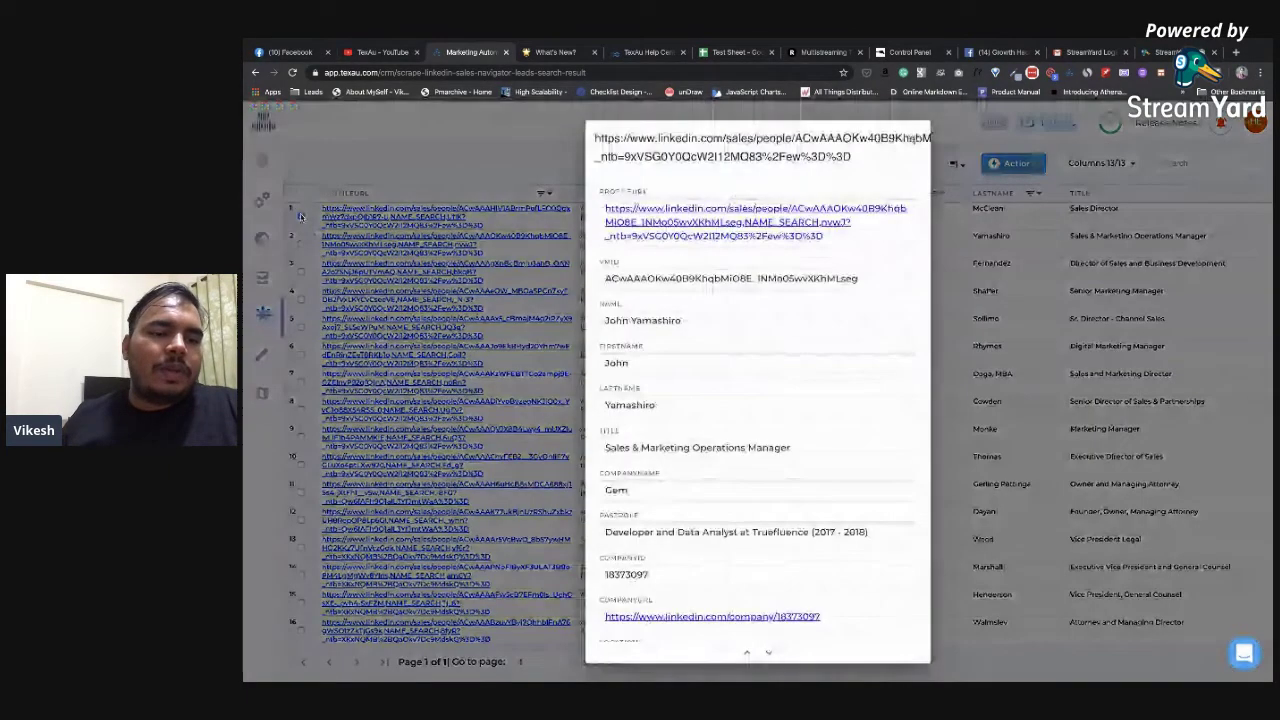
{"action": "scroll", "coordinate": [697, 241], "scroll_direction": "down", "scroll_amount": 2}
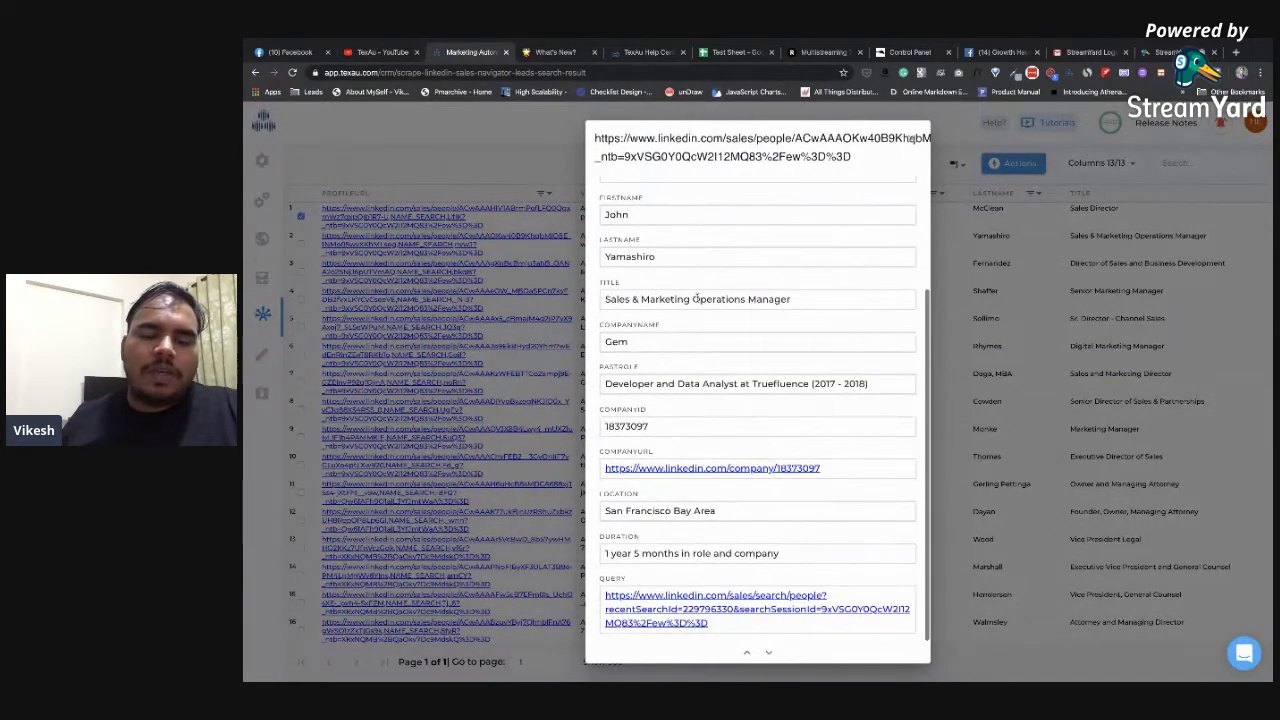
{"action": "scroll", "coordinate": [697, 297], "scroll_direction": "up", "scroll_amount": 3}
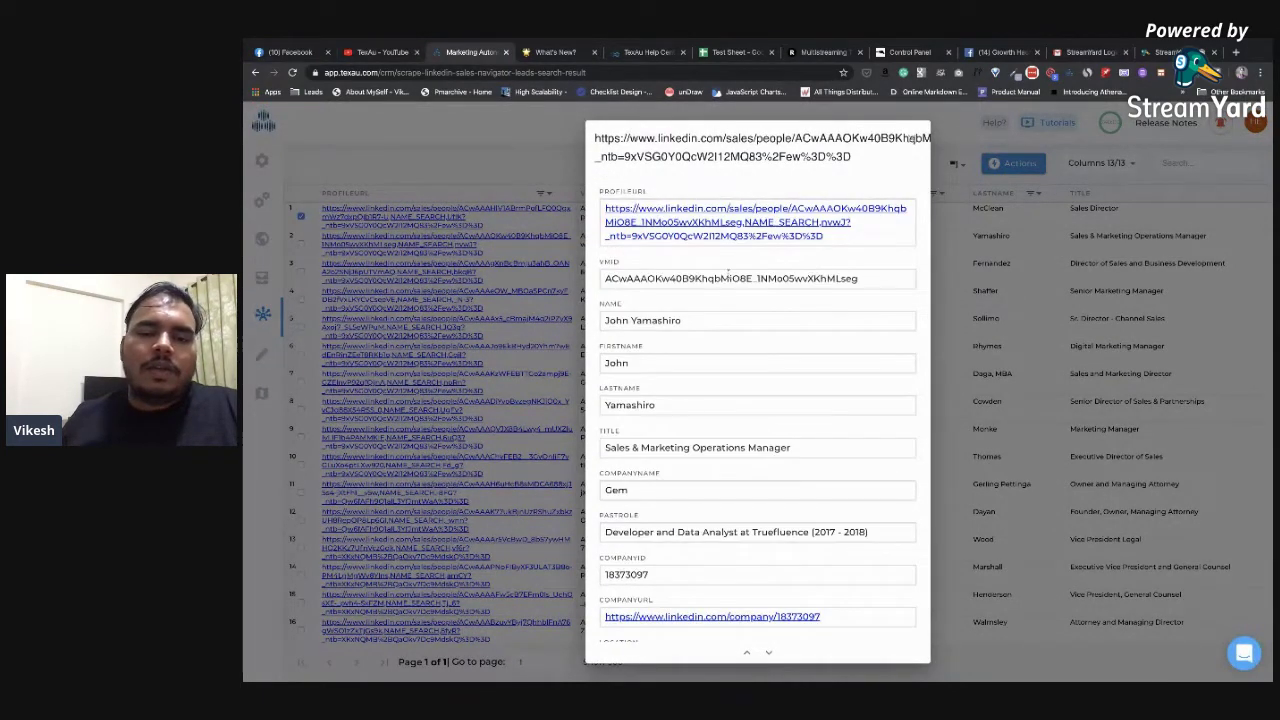
{"action": "left_click", "coordinate": [859, 201]}
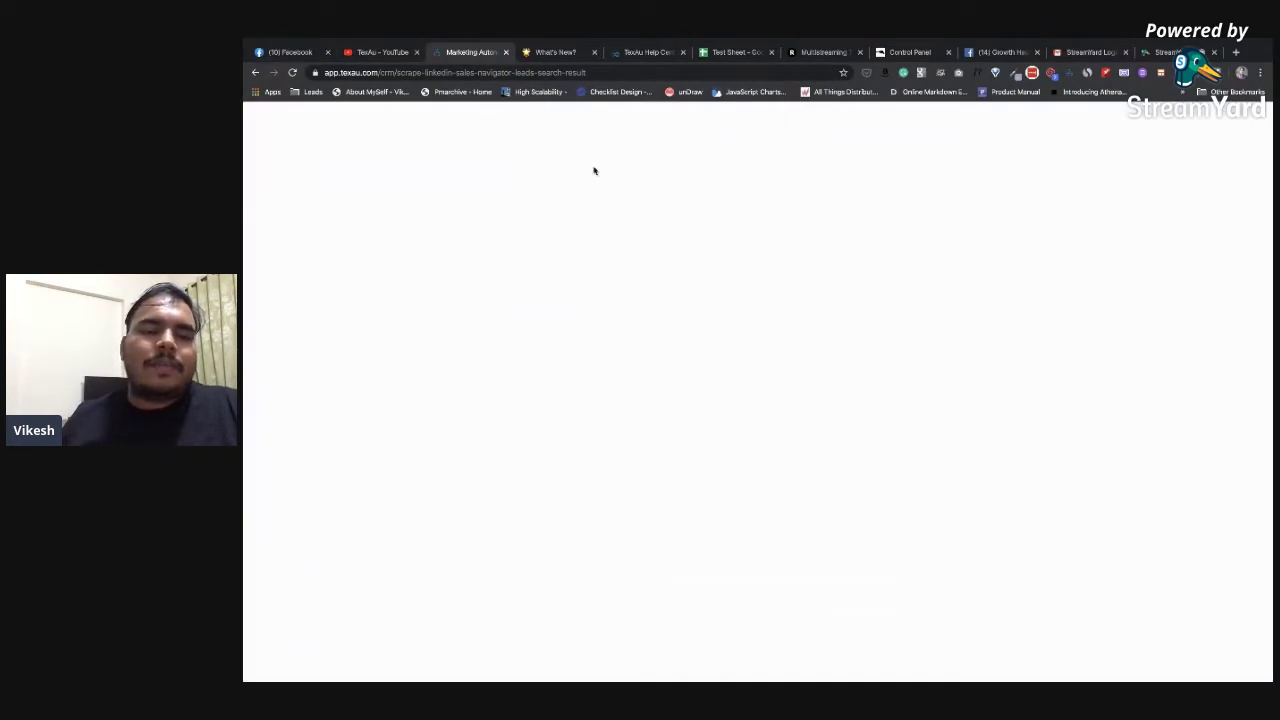
{"action": "left_click", "coordinate": [256, 72]}
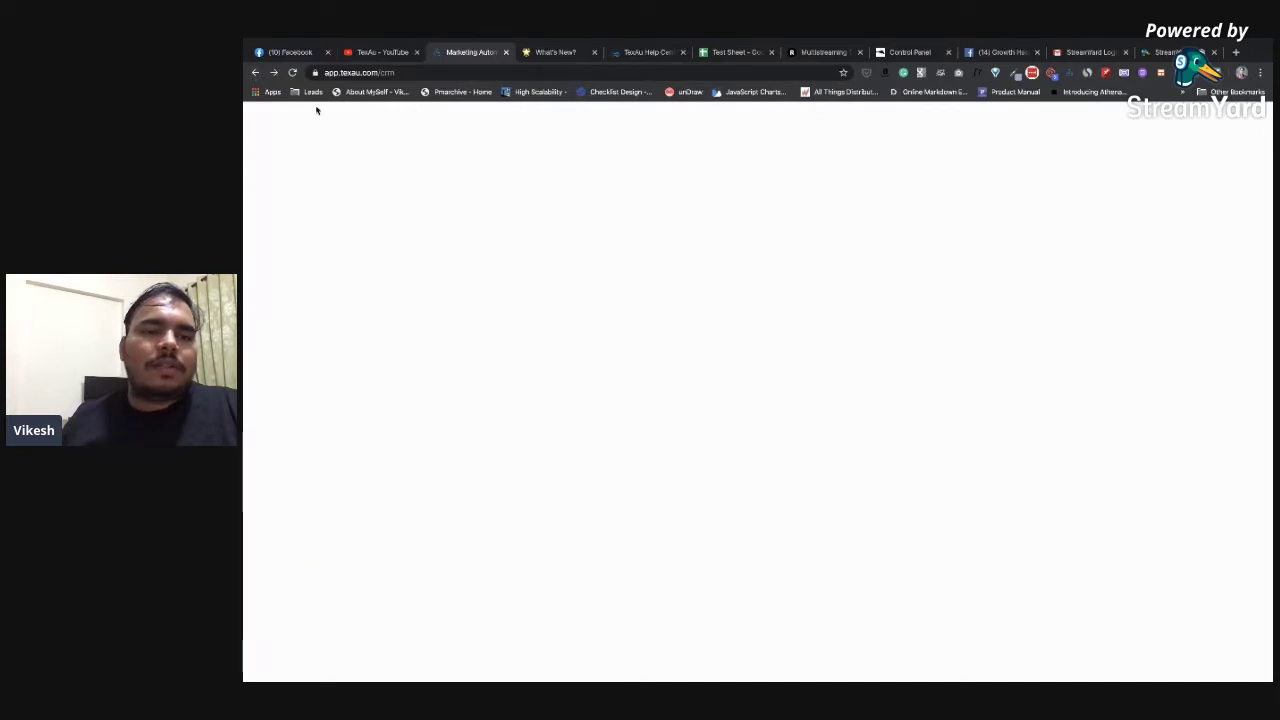
{"action": "left_click", "coordinate": [293, 73]}
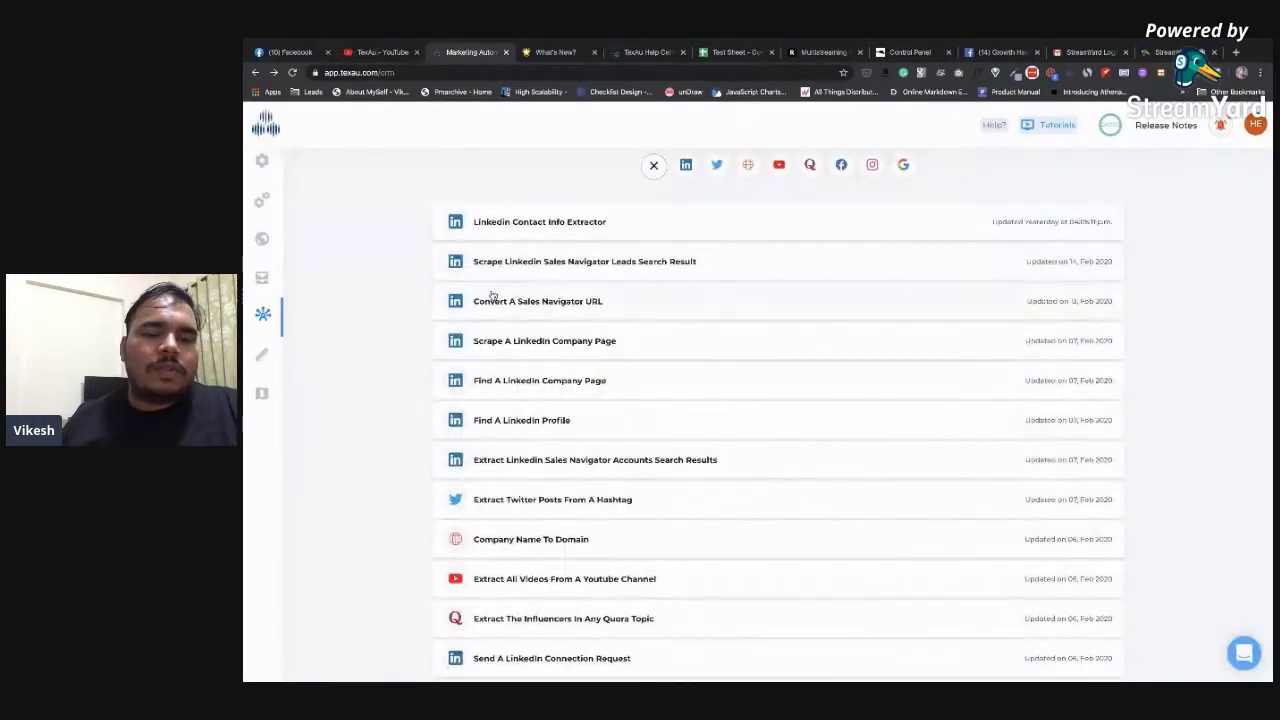
{"action": "left_click", "coordinate": [640, 277]}
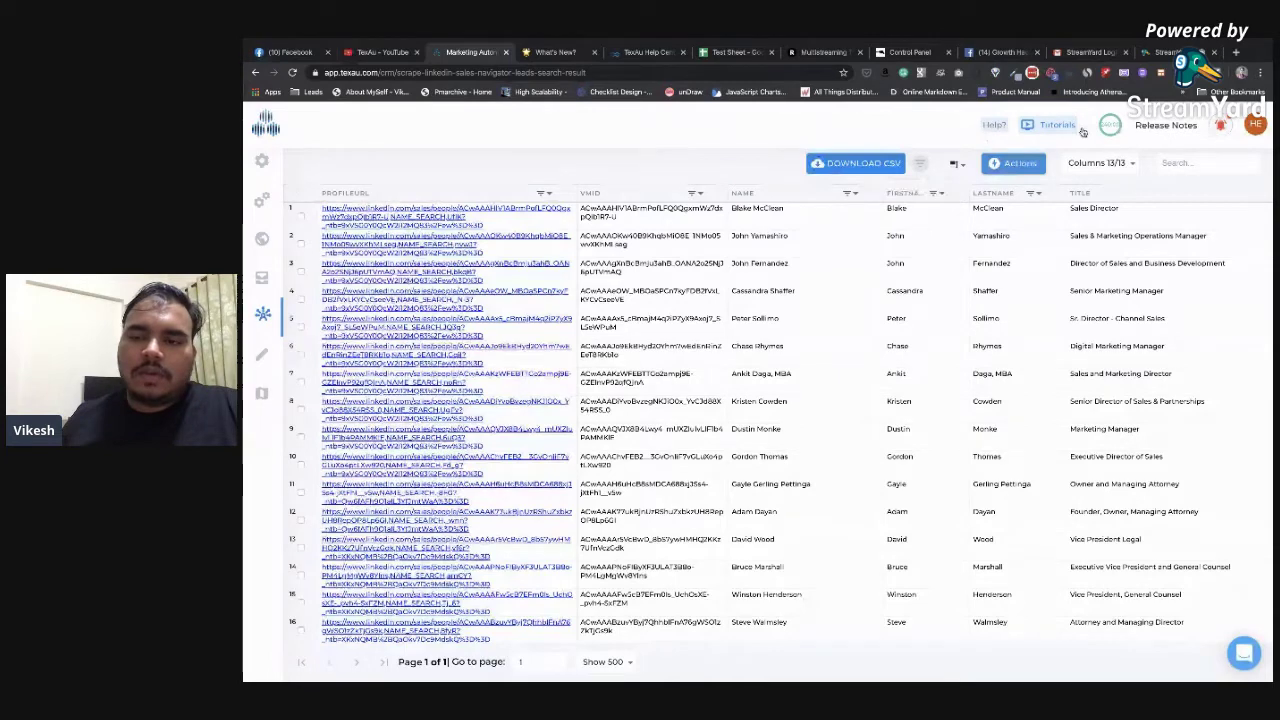
- Visit Tutorials, then show the leads table's Actions options, including Email Finder and Lemlist
{"action": "left_click", "coordinate": [1007, 162]}
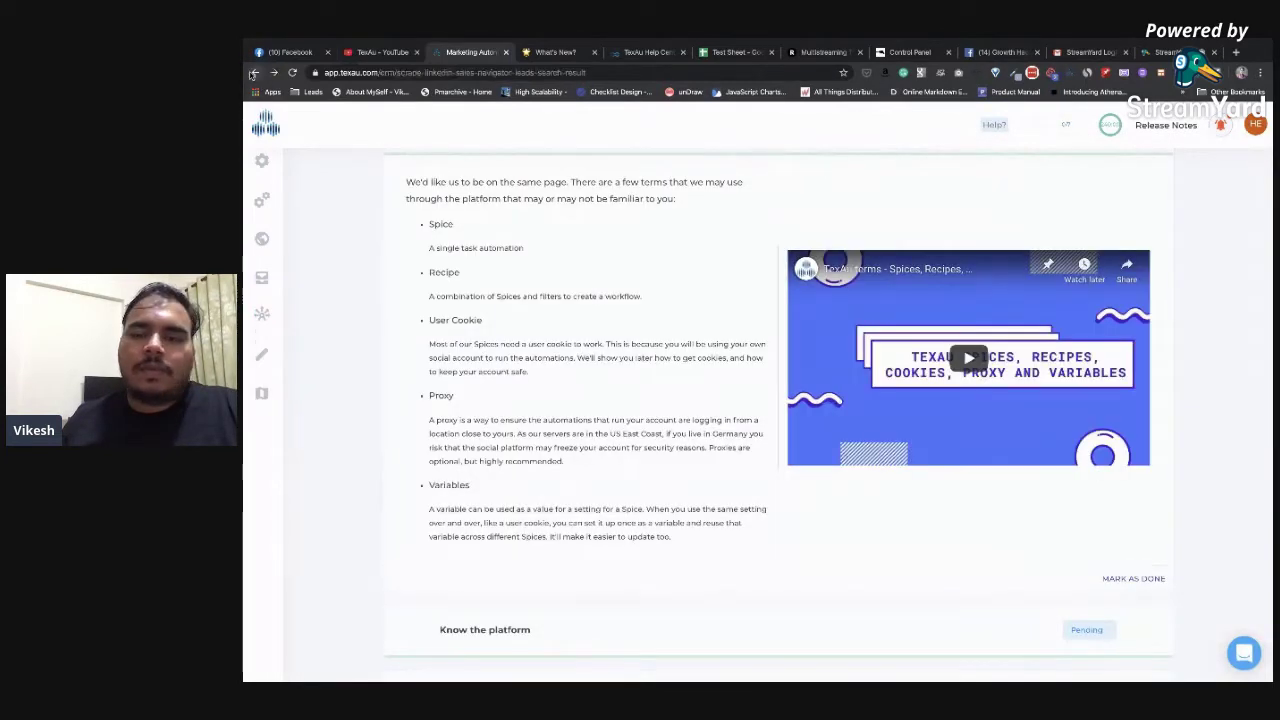
{"action": "left_click", "coordinate": [1030, 166]}
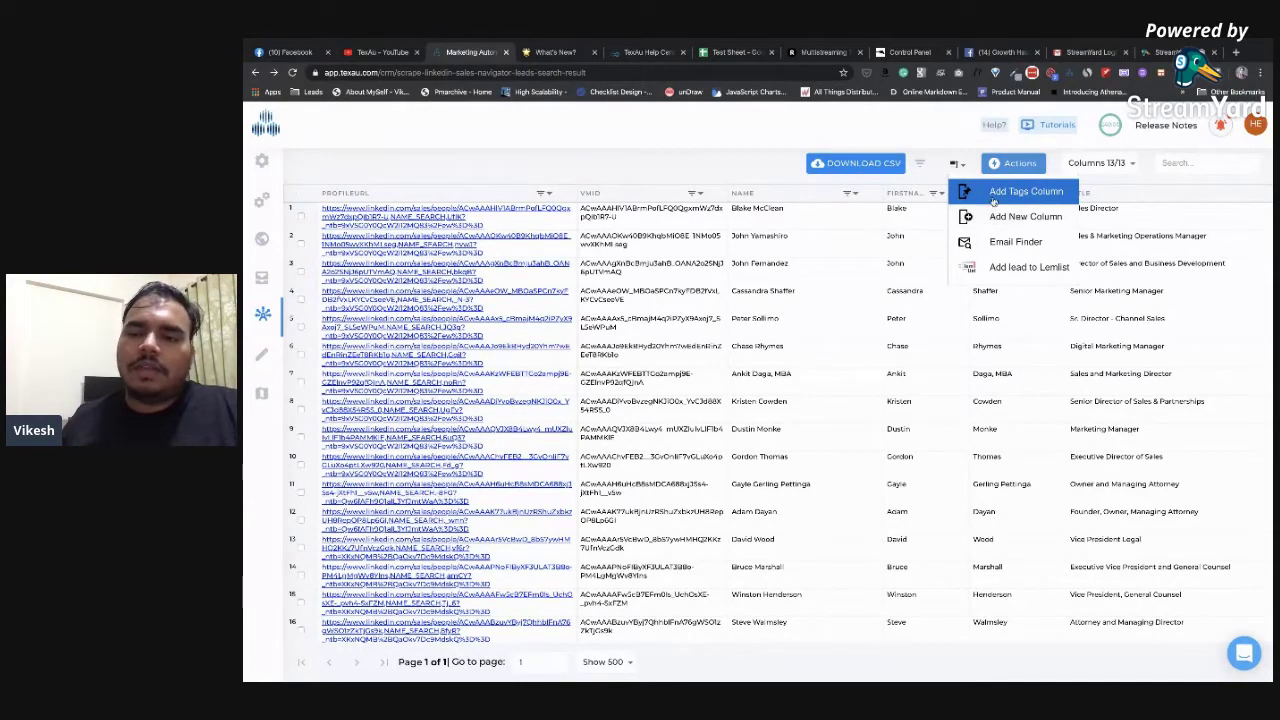
{"action": "left_click", "coordinate": [965, 152]}
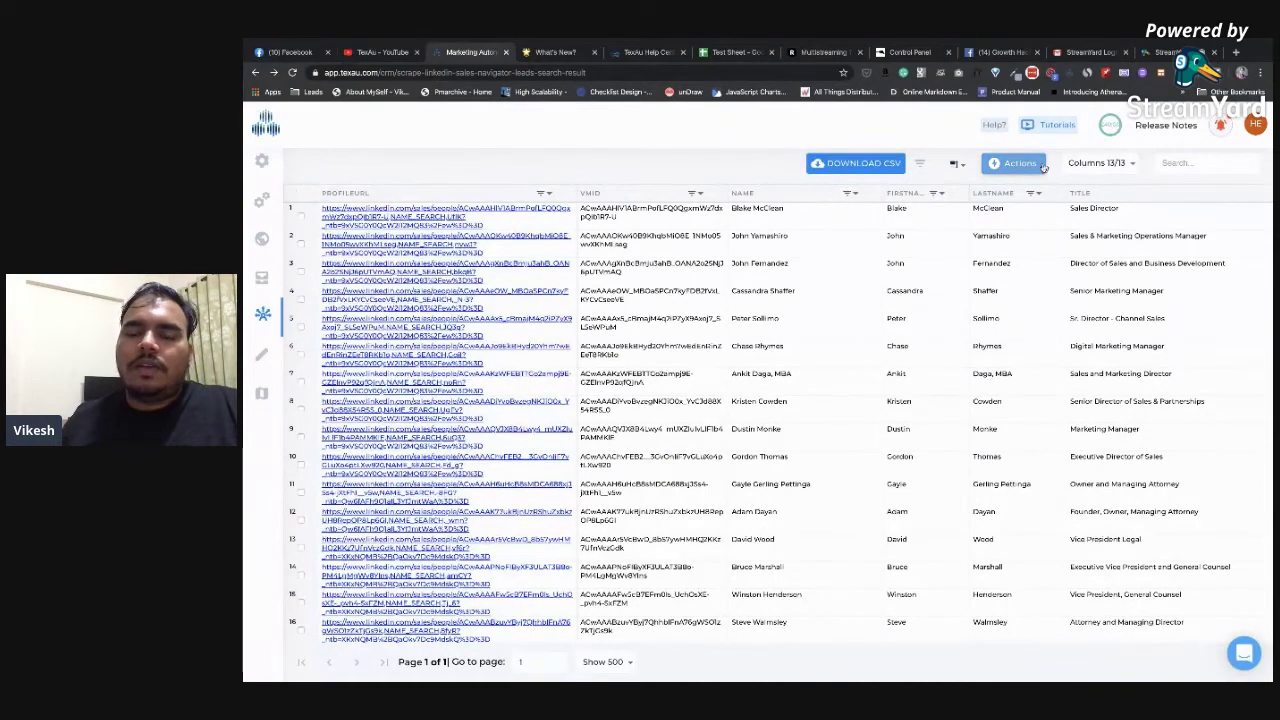
{"action": "left_click", "coordinate": [1100, 165]}
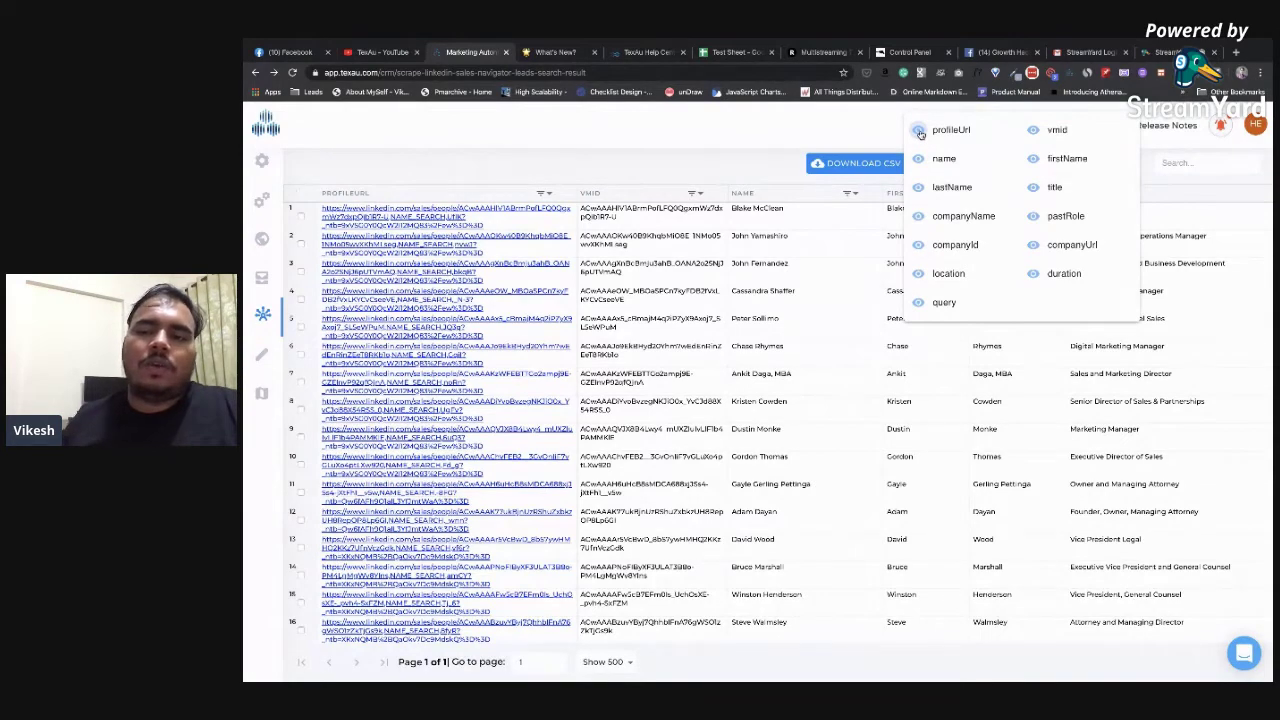
{"action": "left_click", "coordinate": [919, 133]}
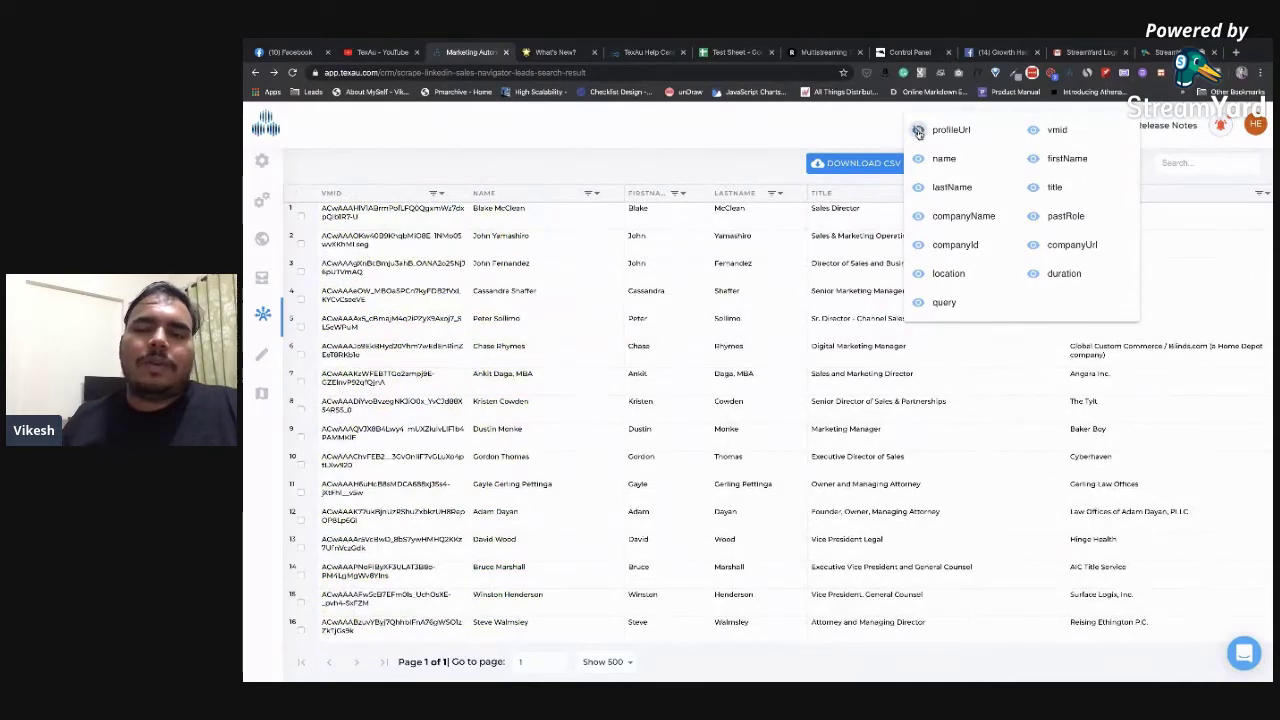
{"action": "left_click", "coordinate": [918, 133]}
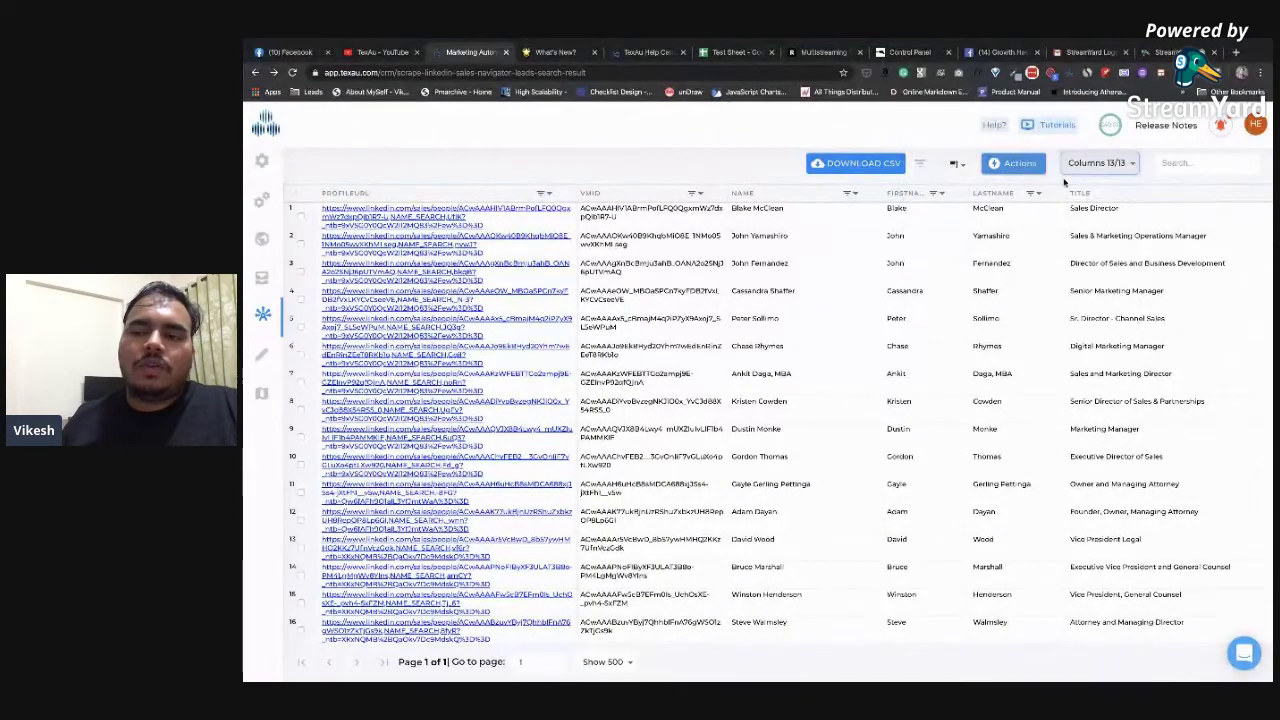
{"action": "left_click", "coordinate": [1118, 168]}
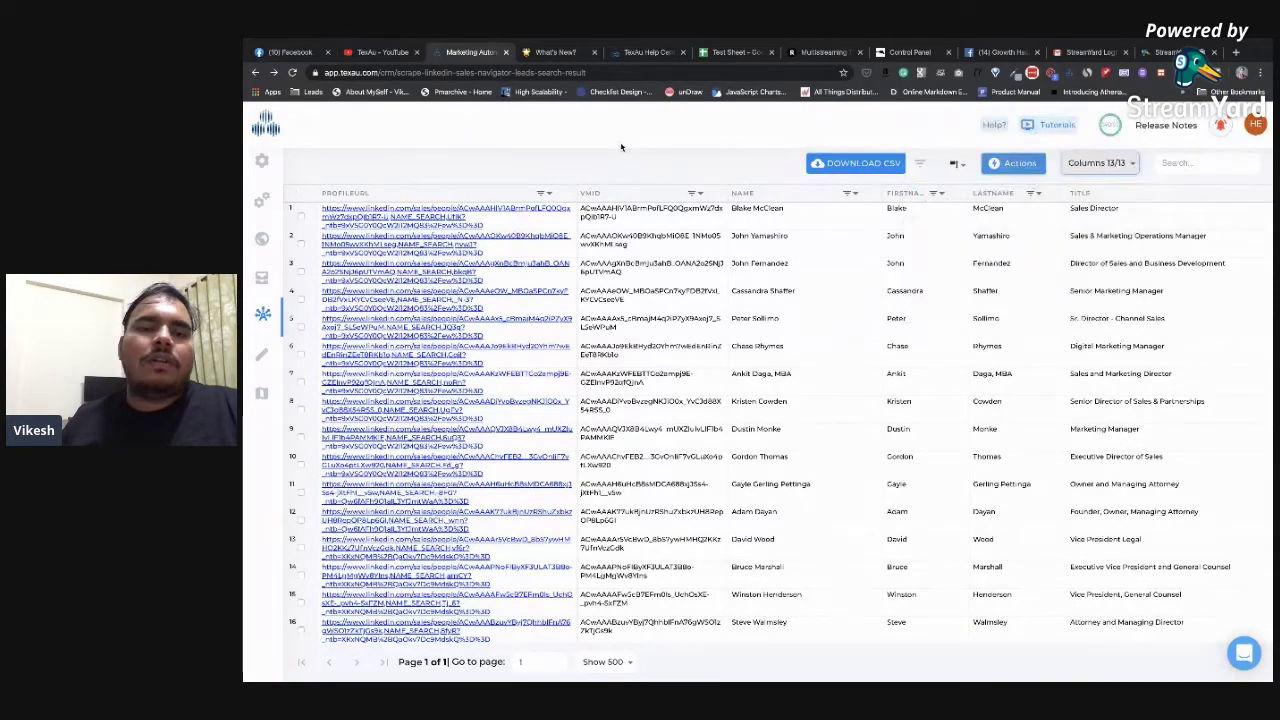
{"action": "scroll", "coordinate": [694, 374], "scroll_direction": "down", "scroll_amount": 1}
{"action": "scroll", "coordinate": [694, 374], "scroll_direction": "down", "scroll_amount": 5}
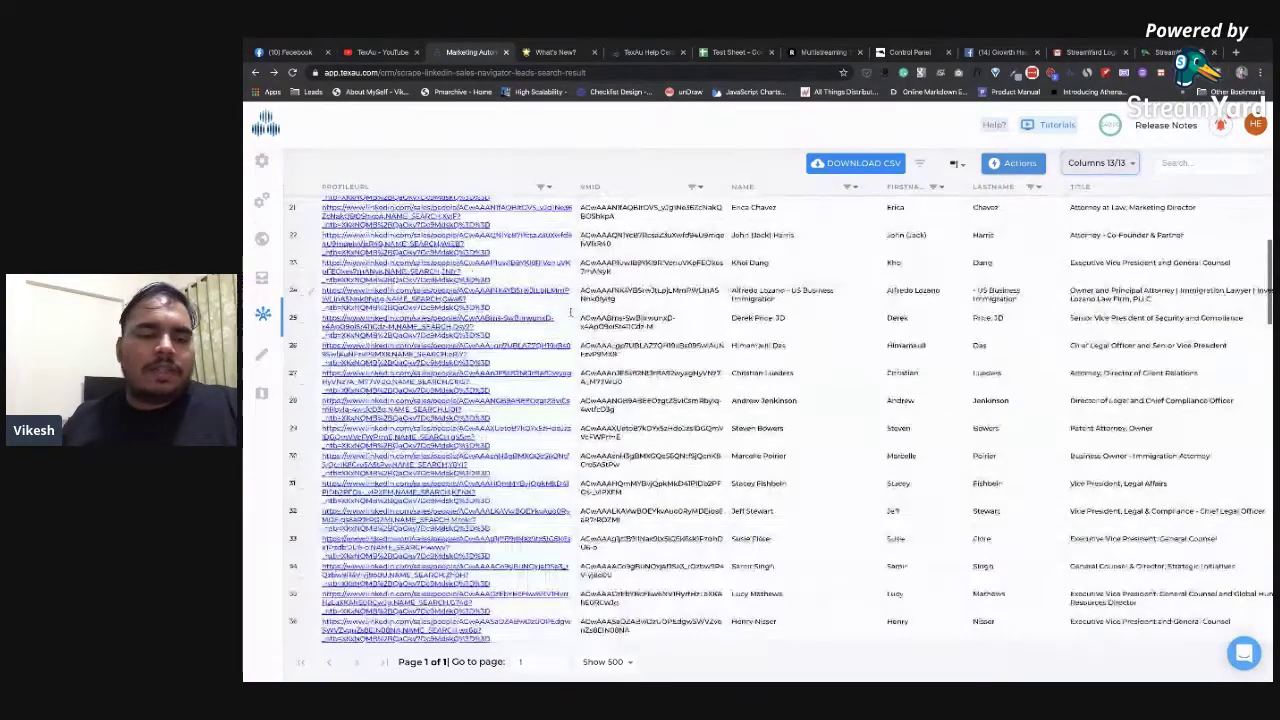
- Browse the custom Spice Request page
{"action": "left_click", "coordinate": [265, 352]}
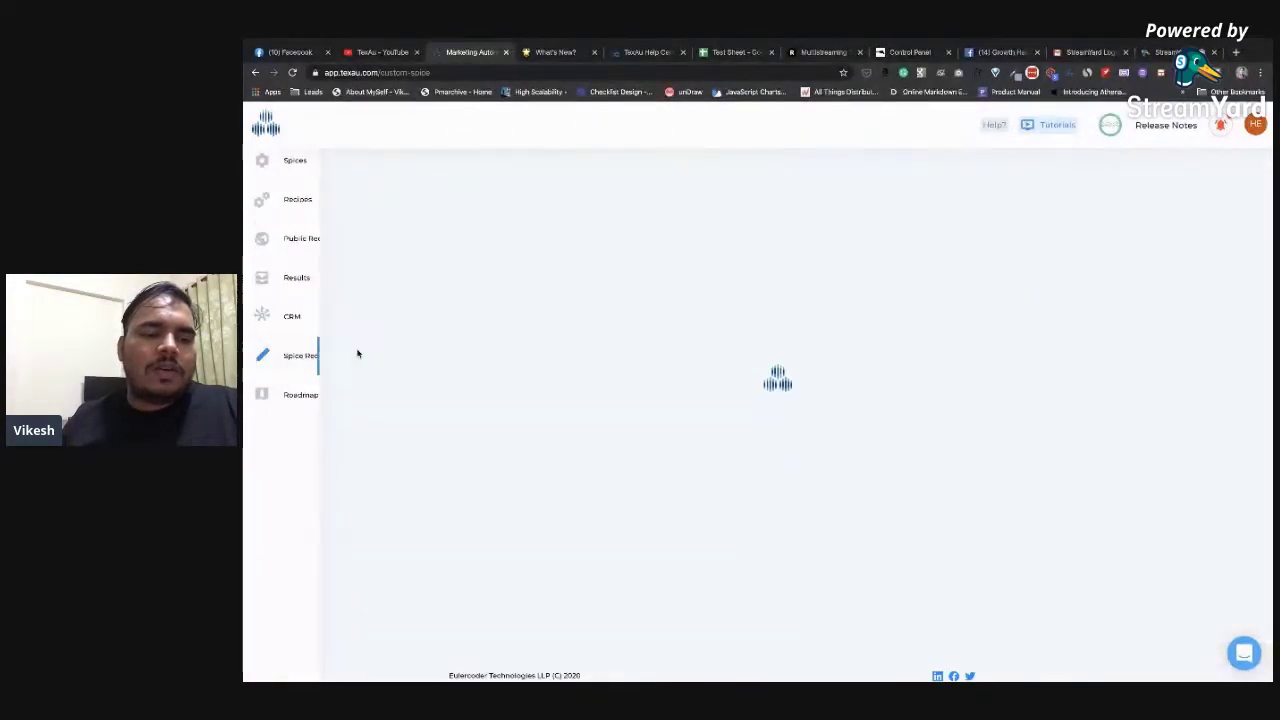
{"action": "scroll", "coordinate": [353, 305], "scroll_direction": "down", "scroll_amount": 3}
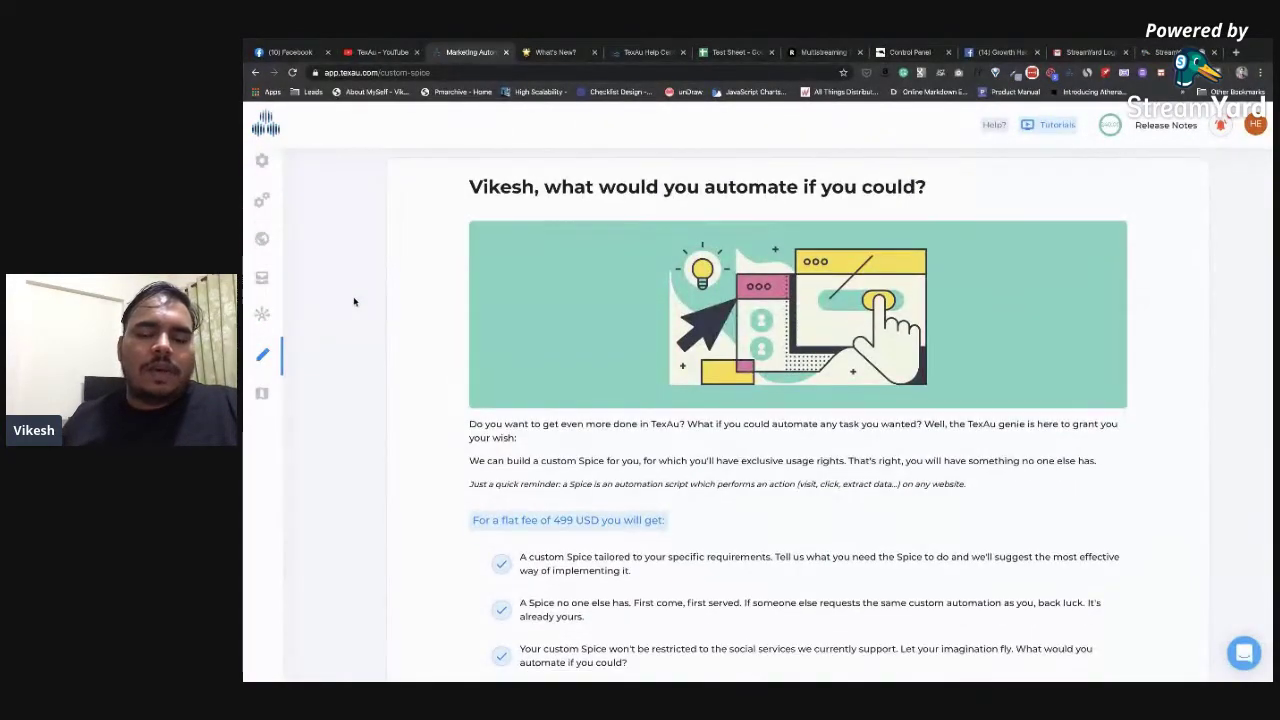
{"action": "scroll", "coordinate": [353, 301], "scroll_direction": "down", "scroll_amount": 1}
{"action": "scroll", "coordinate": [354, 300], "scroll_direction": "up", "scroll_amount": 3}
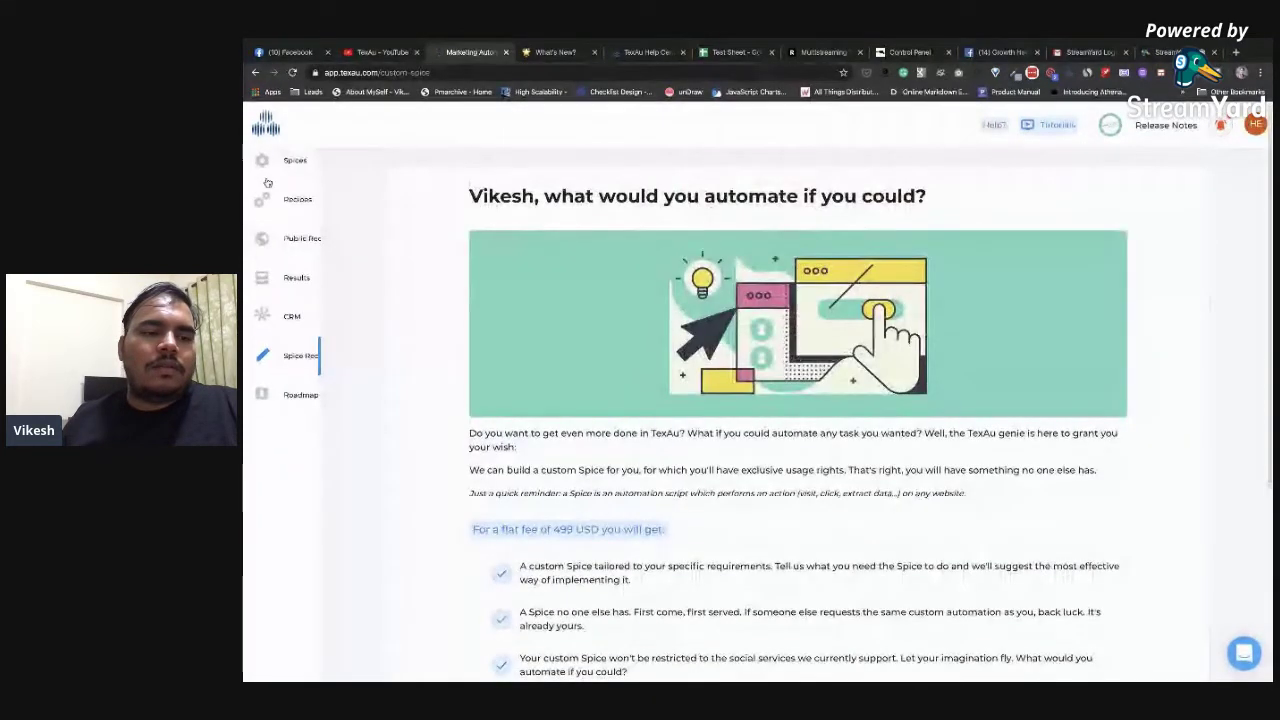
- Revisit Spices and Spice Request, ending on the Spices catalogue of 28 used spices
{"action": "left_click", "coordinate": [268, 168]}
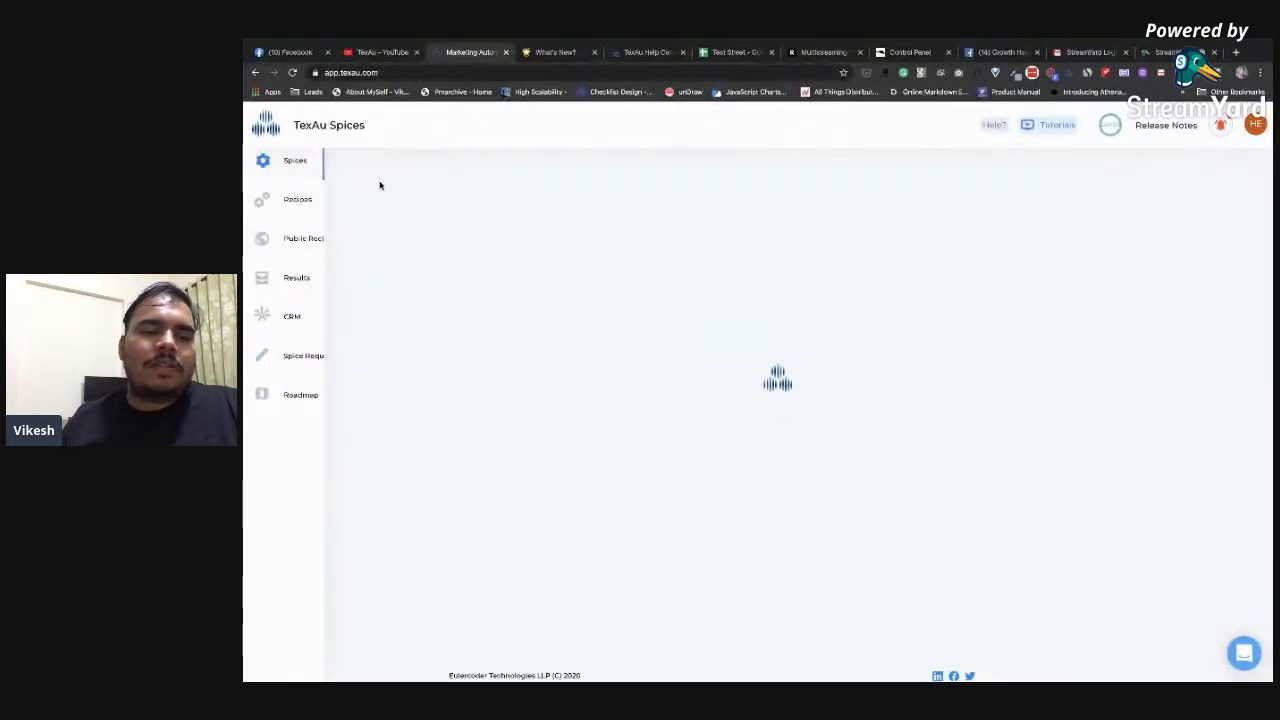
{"action": "left_click", "coordinate": [265, 355]}
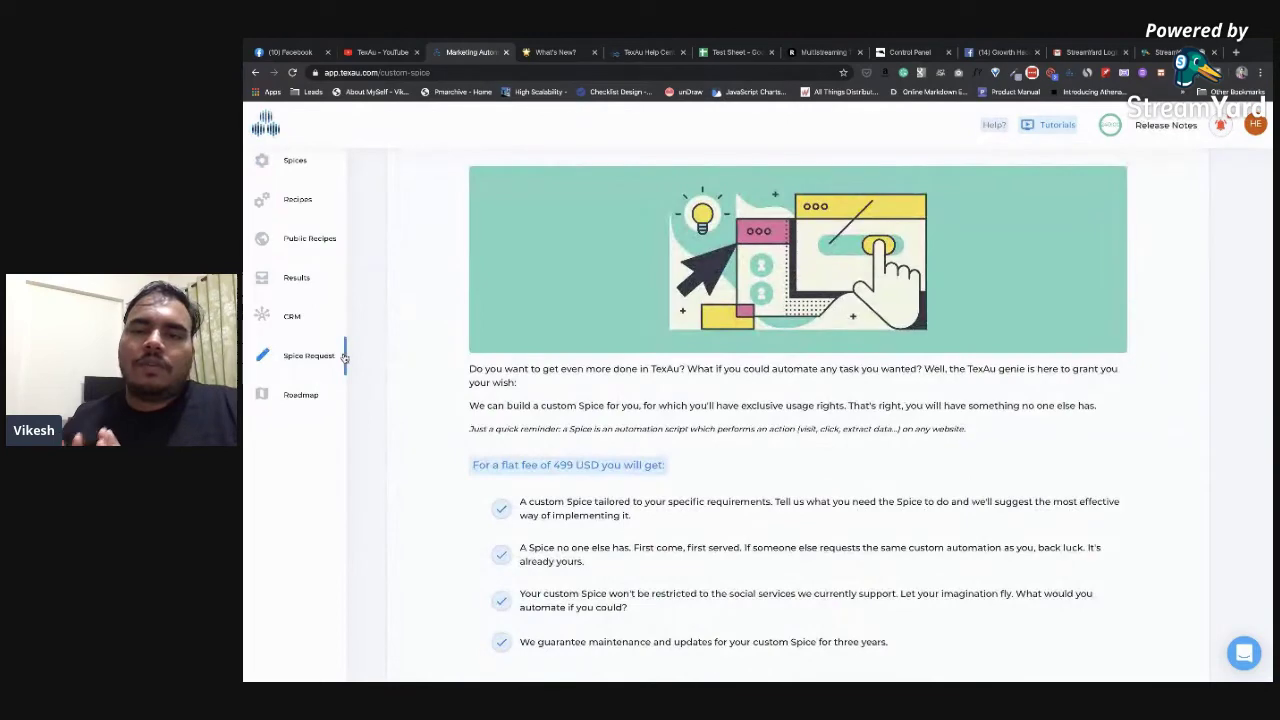
{"action": "scroll", "coordinate": [404, 374], "scroll_direction": "down", "scroll_amount": 3}
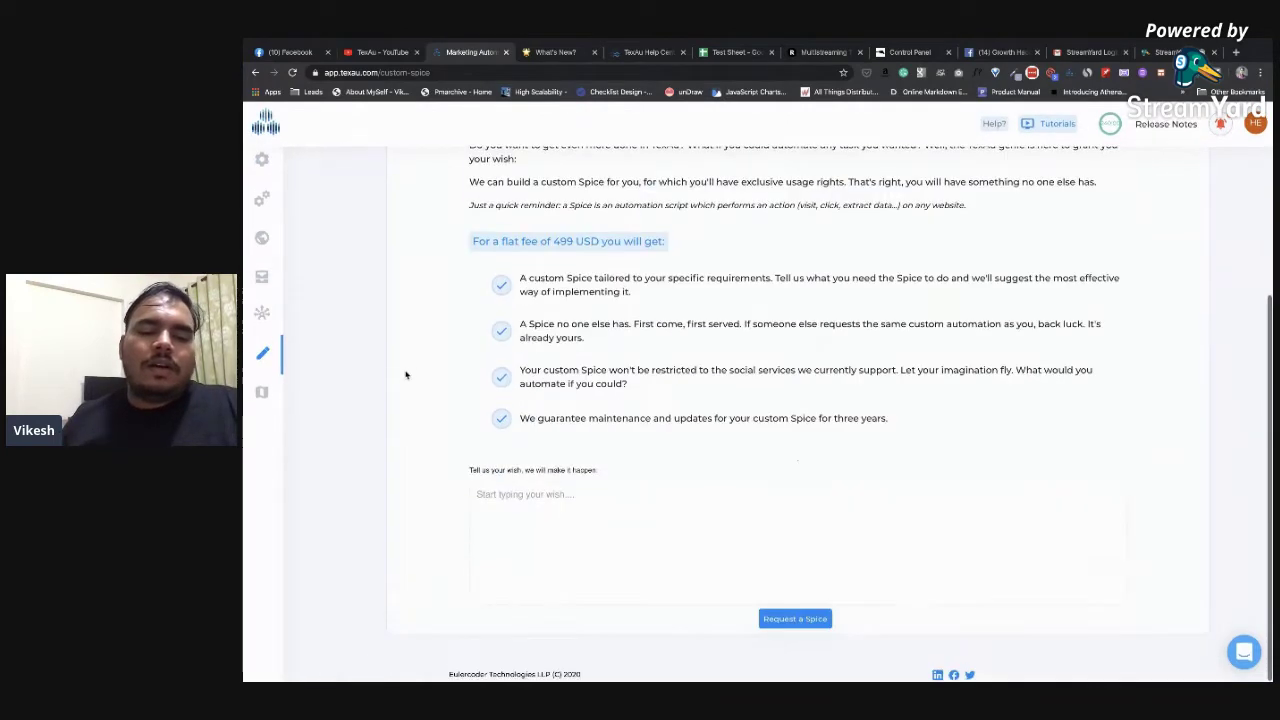
{"action": "scroll", "coordinate": [421, 345], "scroll_direction": "up", "scroll_amount": 4}
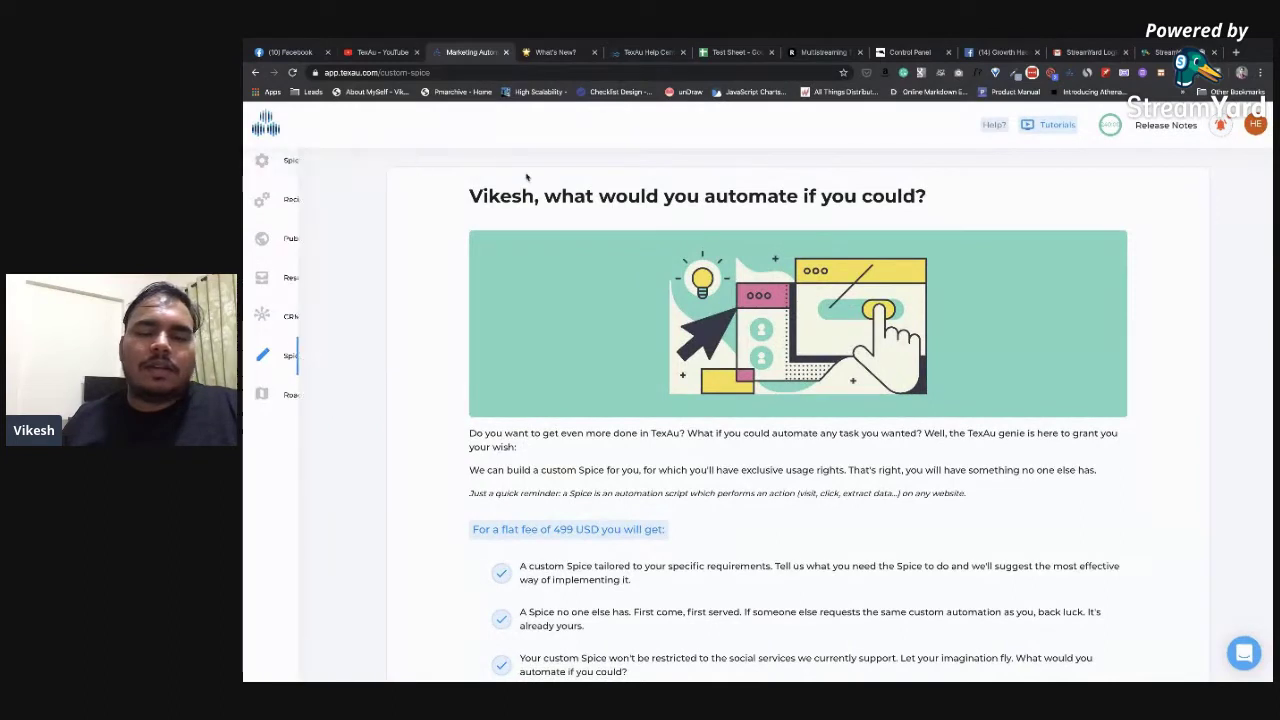
{"action": "left_click", "coordinate": [295, 165]}
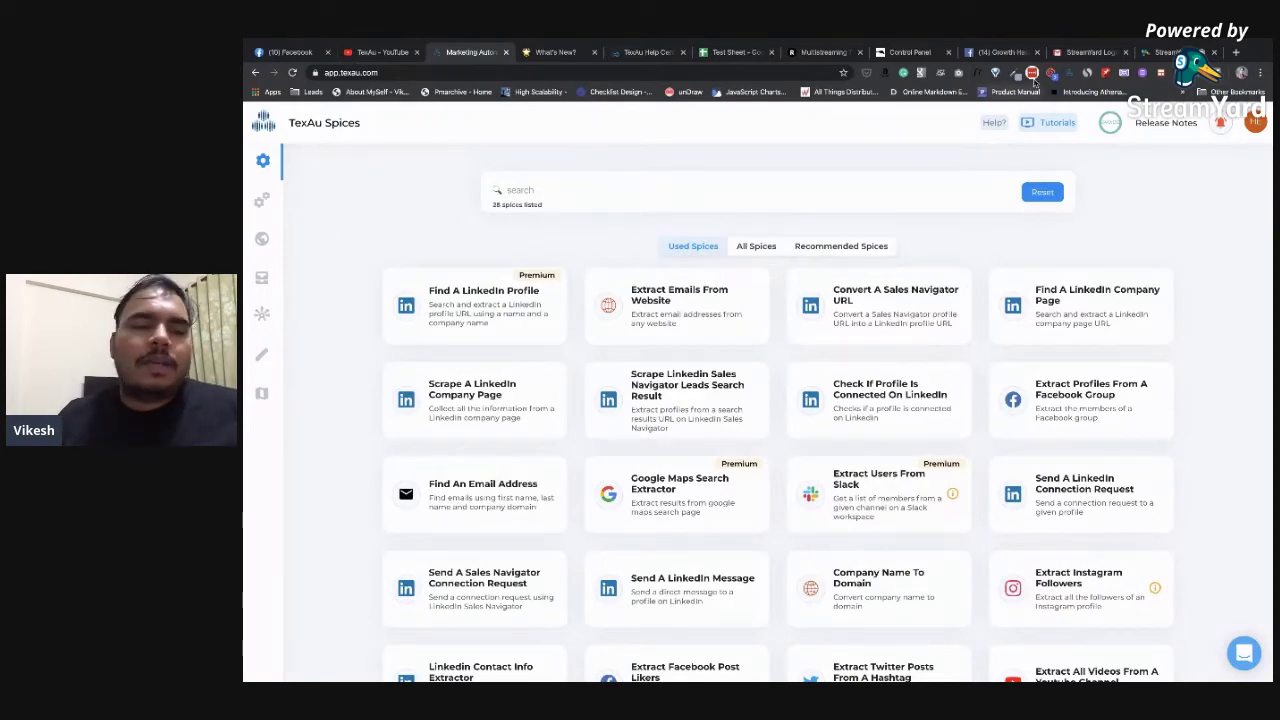
{"action": "left_click", "coordinate": [288, 53]}
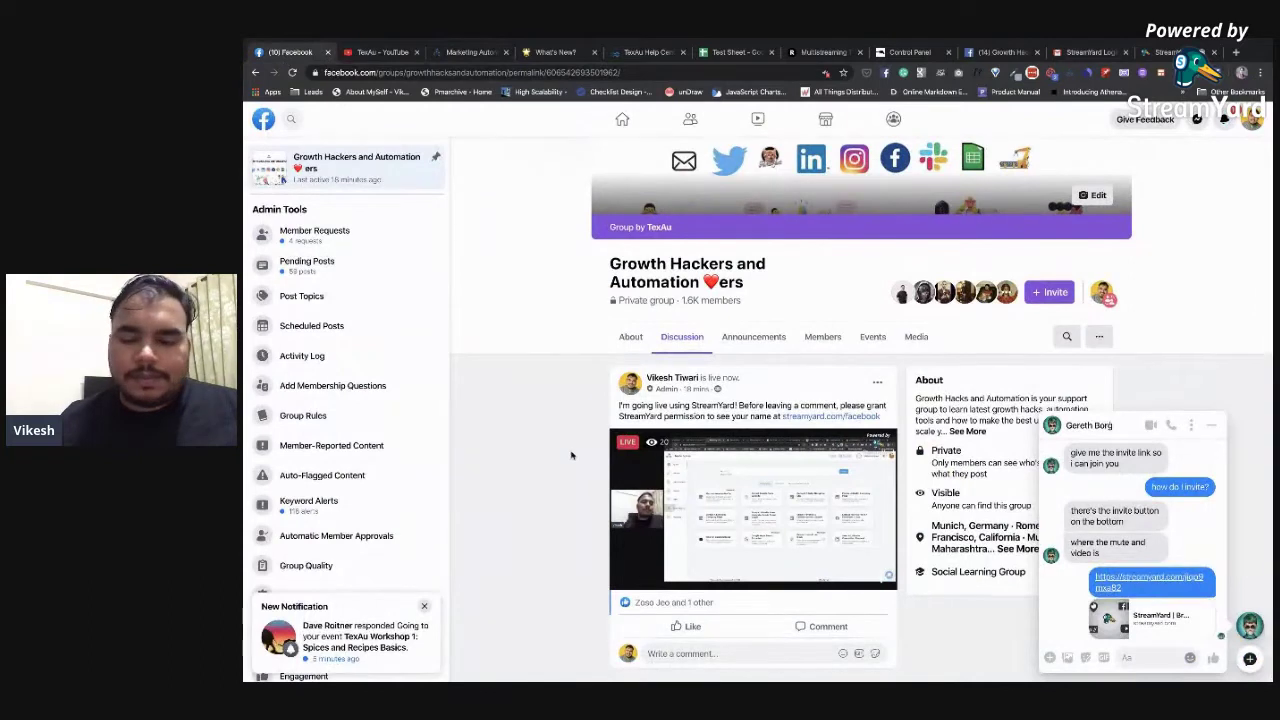
- Close the Facebook chat window and return to the TexAu Spices catalogue
{"action": "left_click", "coordinate": [1211, 425]}
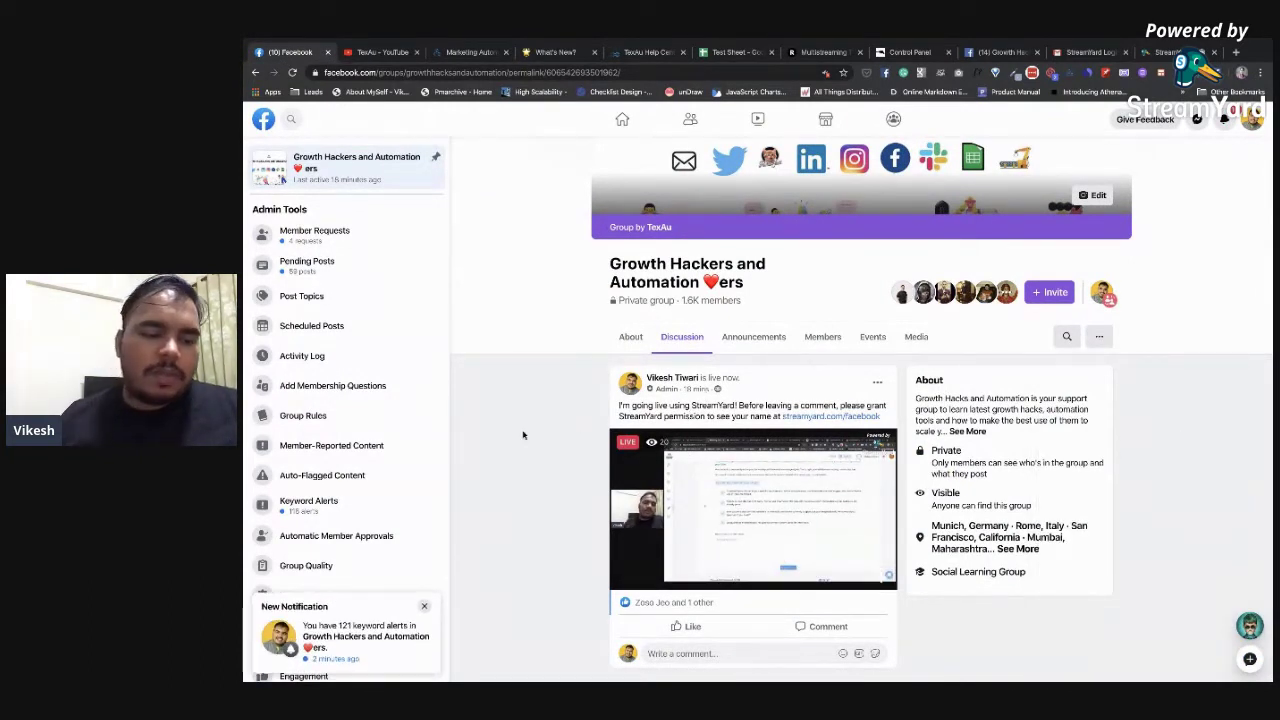
{"action": "scroll", "coordinate": [440, 330], "scroll_direction": "down", "scroll_amount": 2}
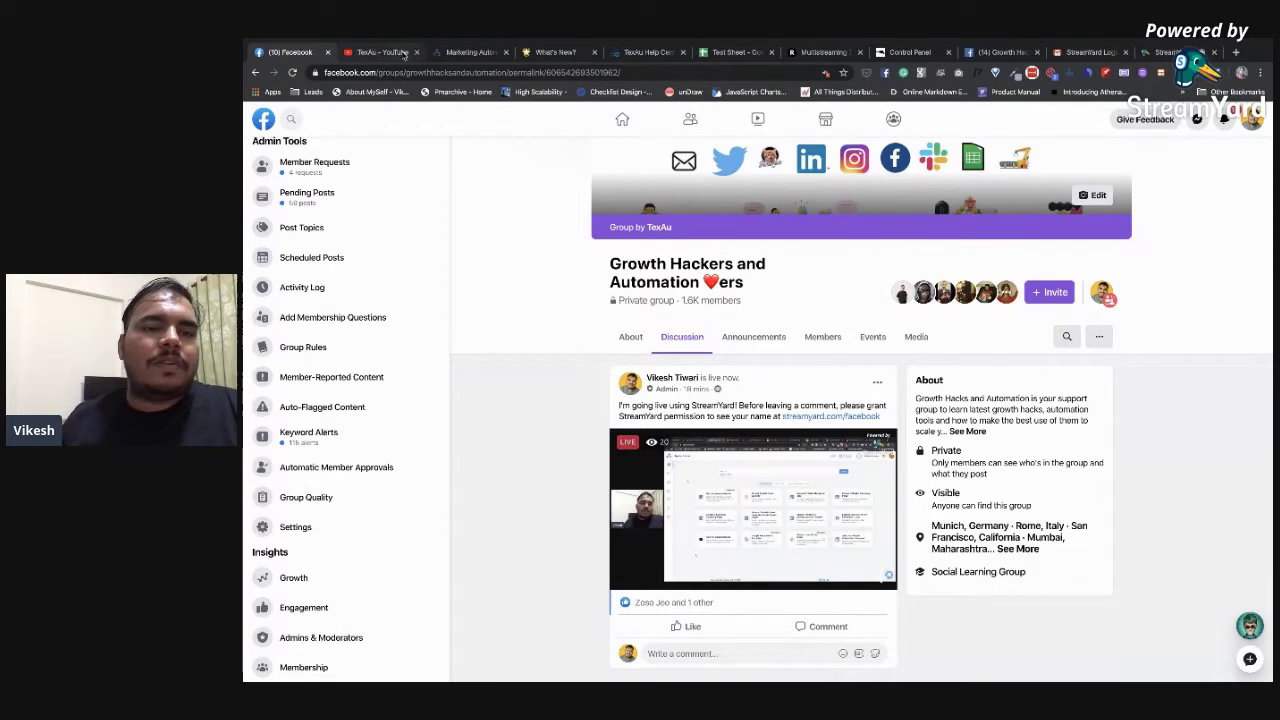
{"action": "left_click", "coordinate": [462, 52]}
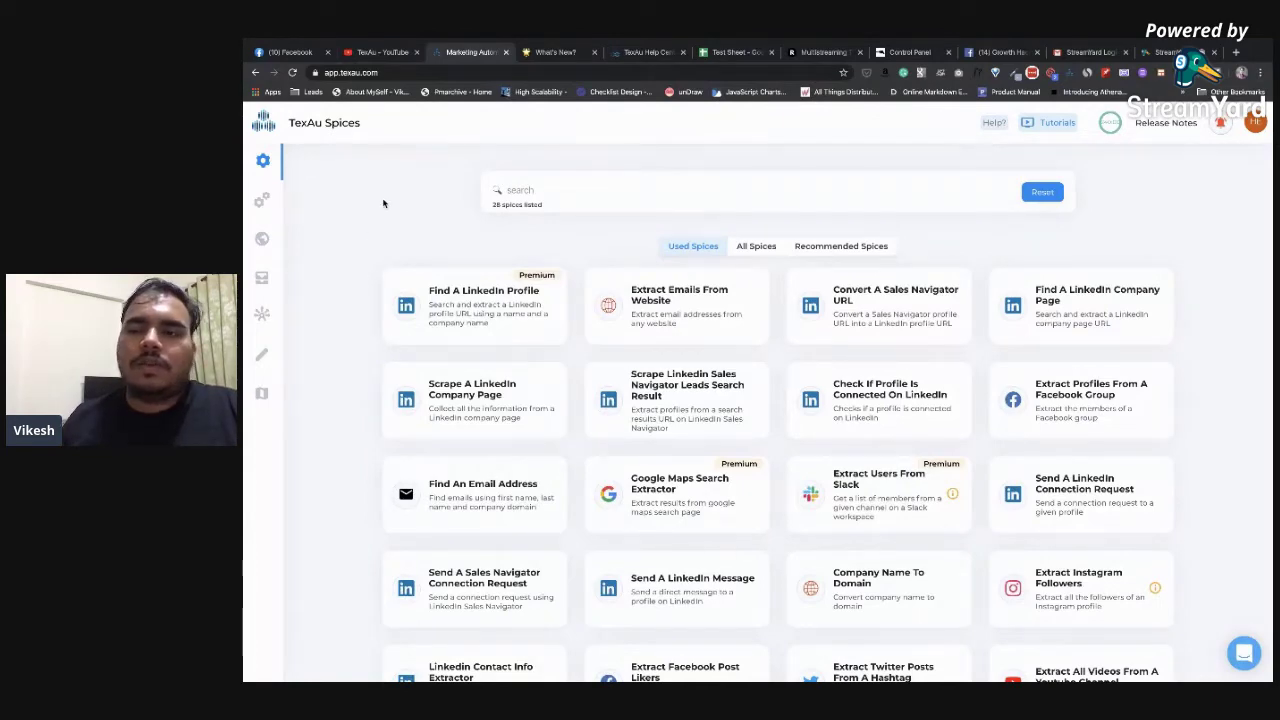
- Open the Find A LinkedIn Profile spice from Used Spices
{"action": "scroll", "coordinate": [371, 243], "scroll_direction": "down", "scroll_amount": 1}
{"action": "scroll", "coordinate": [360, 258], "scroll_direction": "up", "scroll_amount": 1}
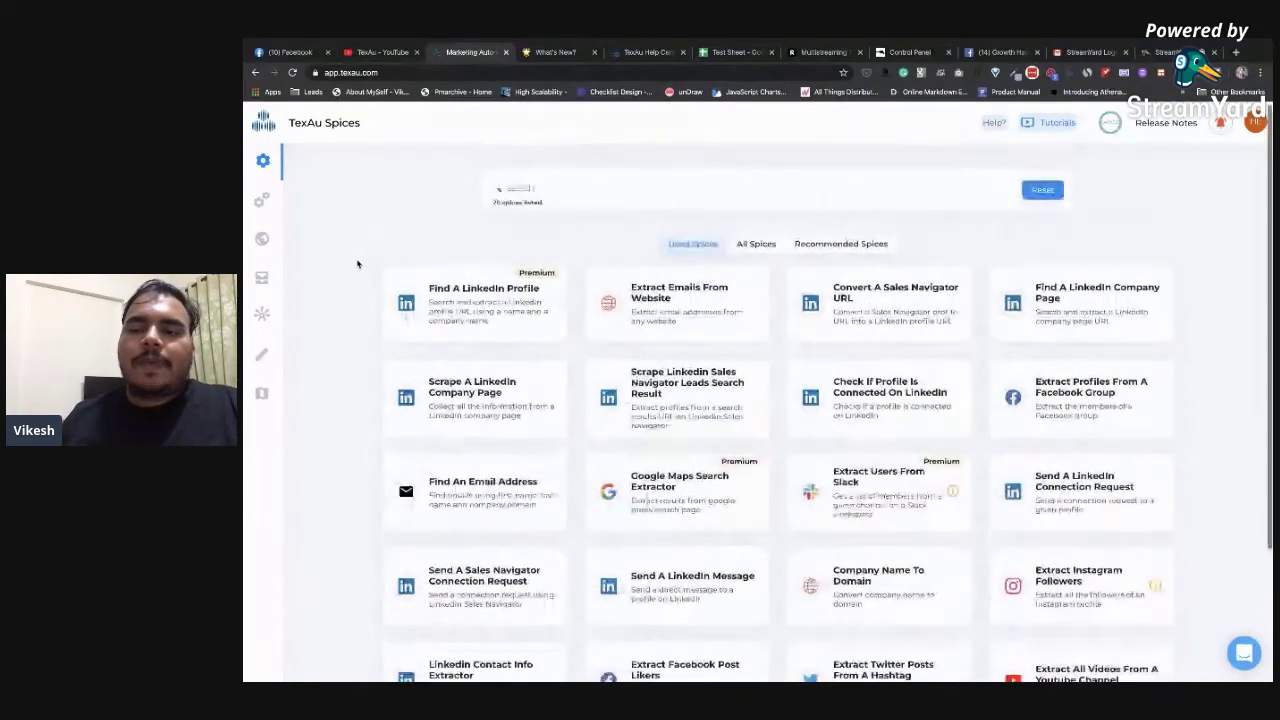
{"action": "scroll", "coordinate": [357, 264], "scroll_direction": "down", "scroll_amount": 1}
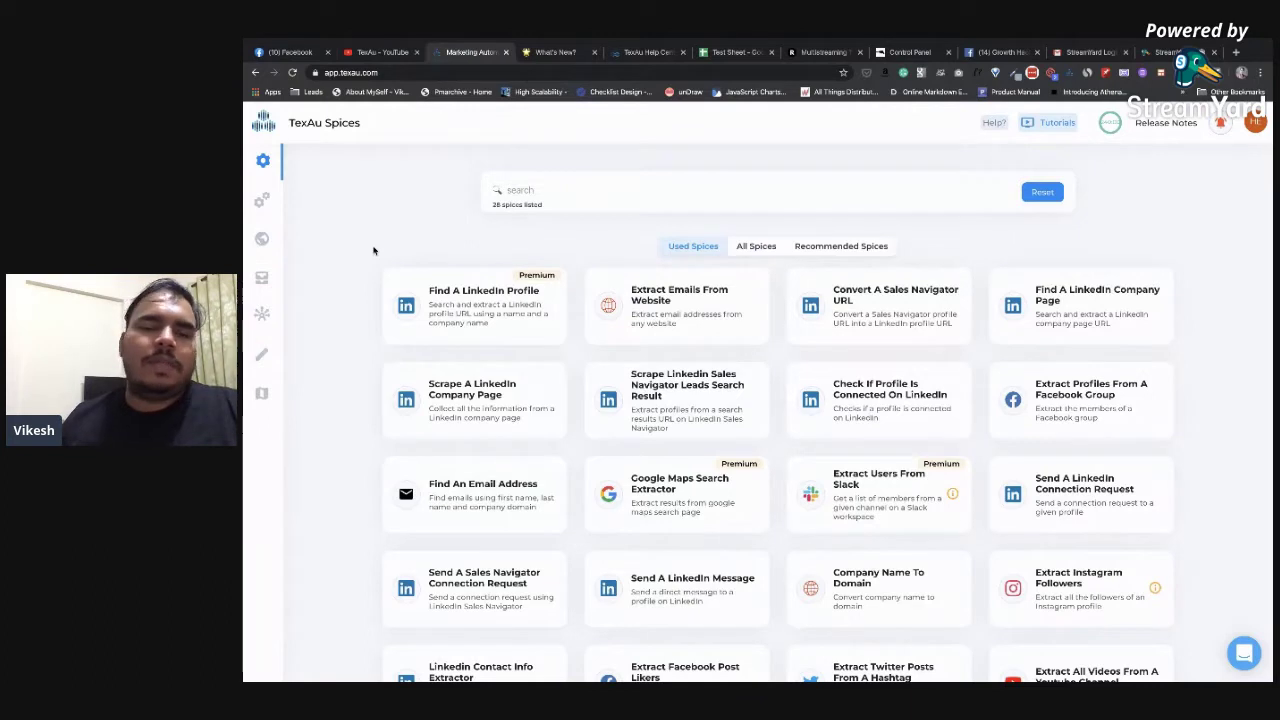
{"action": "left_click", "coordinate": [446, 277]}
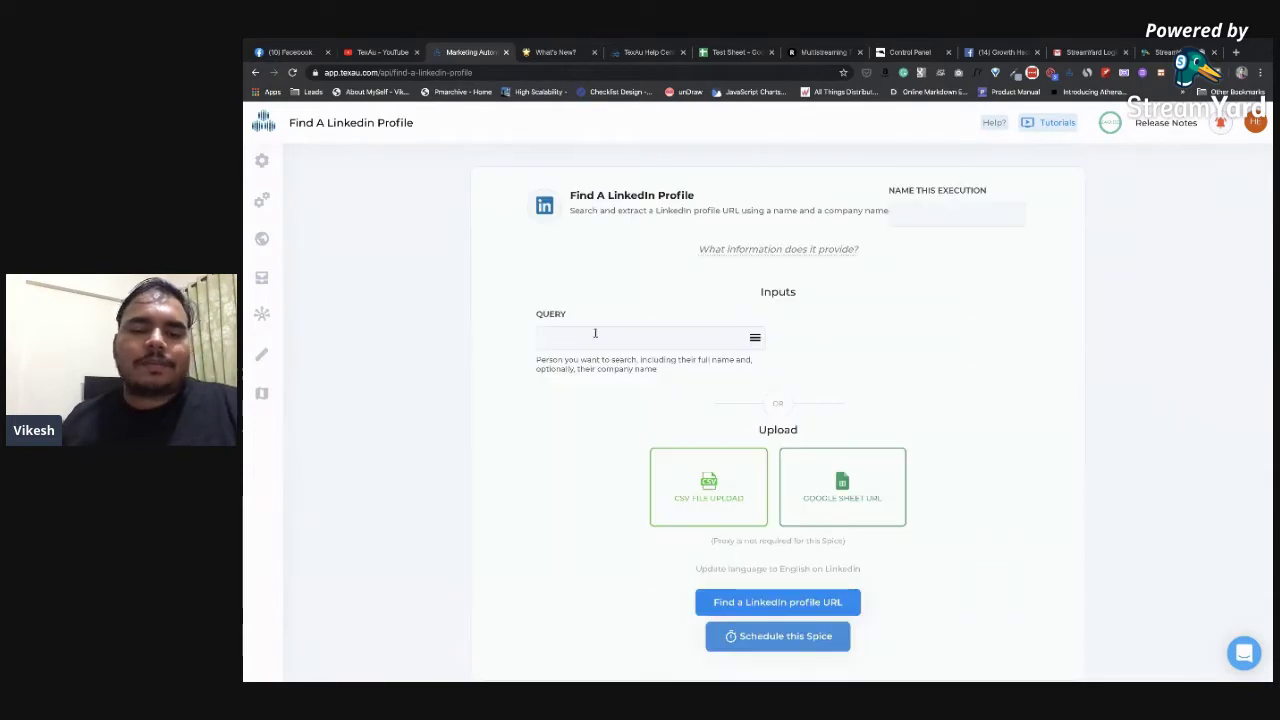
- Finish entering the person's name in QUERY and run the LinkedIn profile URL search
{"action": "scroll", "coordinate": [580, 320], "scroll_direction": "down", "scroll_amount": 1}
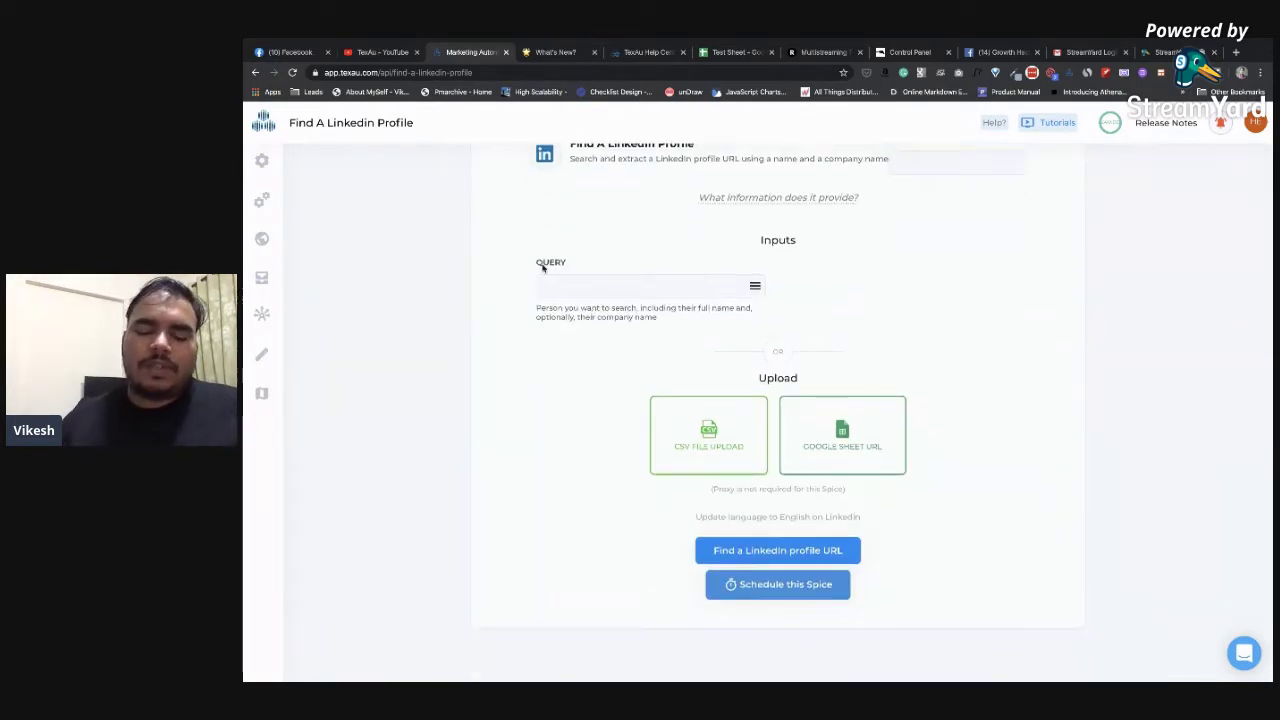
{"action": "type", "text": "ari"}
{"action": "scroll", "coordinate": [719, 411], "scroll_direction": "down", "scroll_amount": 2}
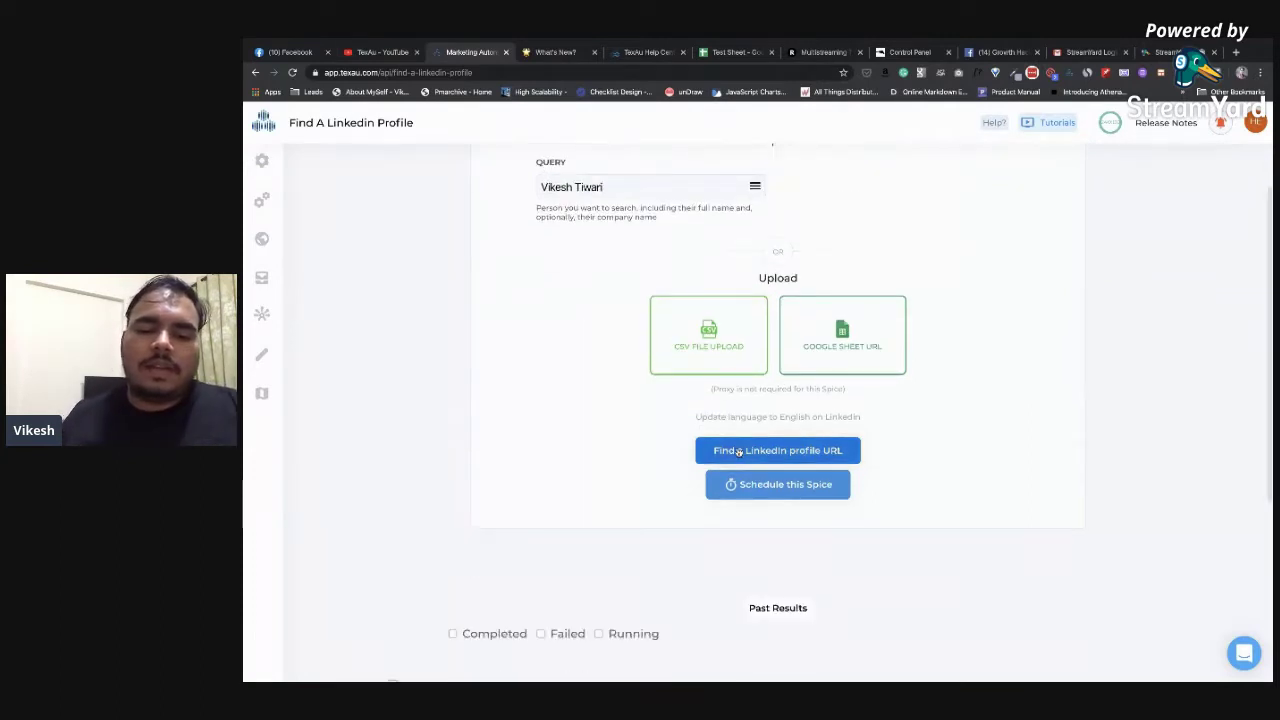
{"action": "left_click", "coordinate": [738, 450]}
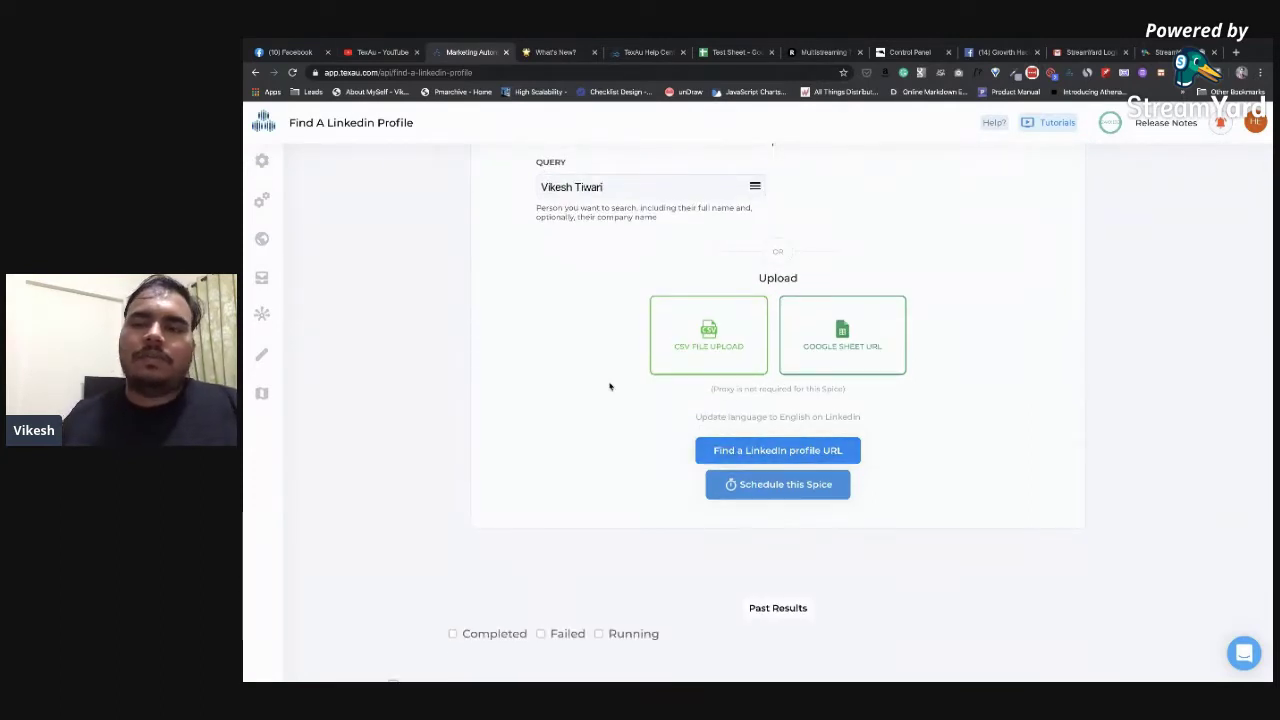
- Expand the new Past Results run and review its logs ending in Execution completed
{"action": "scroll", "coordinate": [610, 386], "scroll_direction": "down", "scroll_amount": 5}
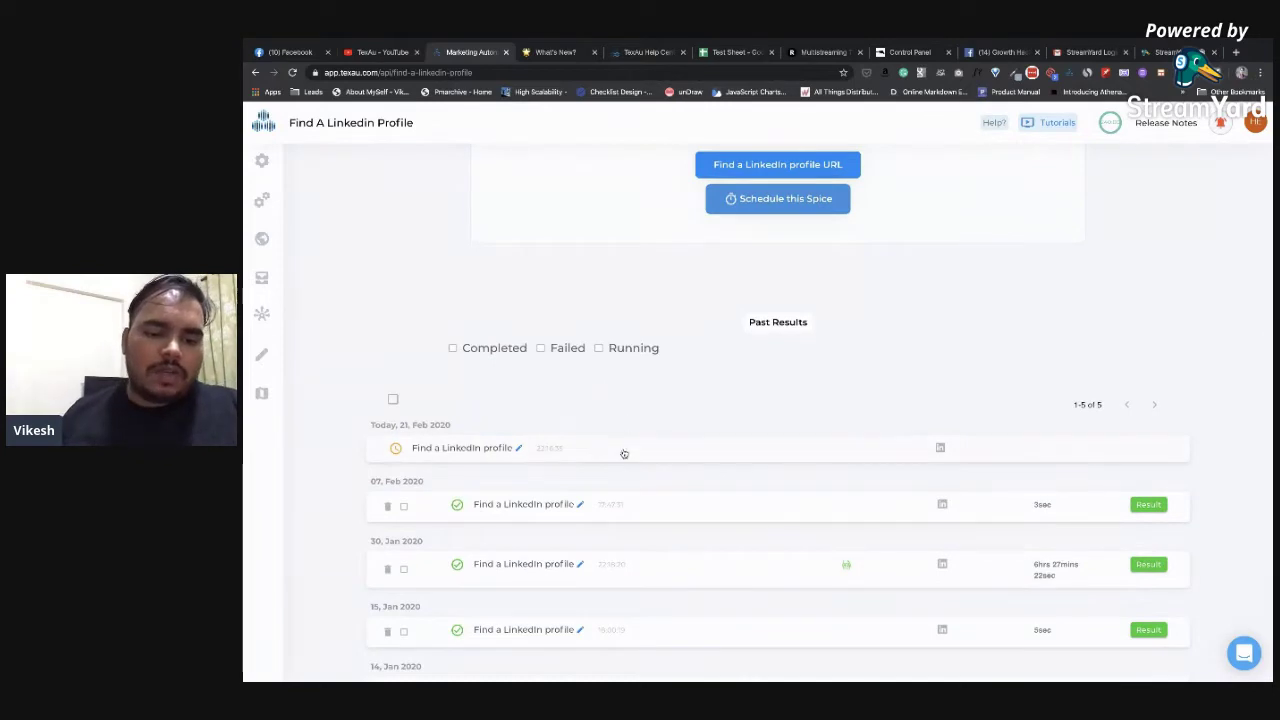
{"action": "left_click", "coordinate": [622, 451]}
{"action": "scroll", "coordinate": [565, 452], "scroll_direction": "down", "scroll_amount": 1}
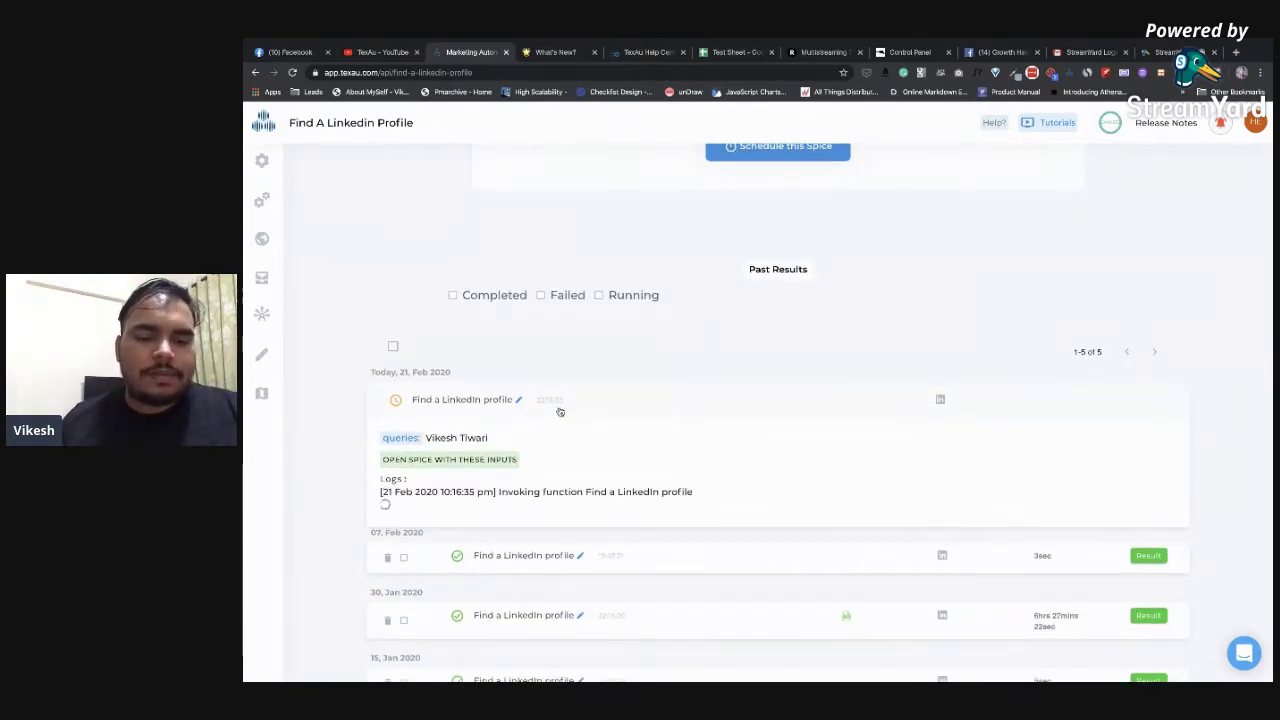
{"action": "scroll", "coordinate": [521, 348], "scroll_direction": "up", "scroll_amount": 5}
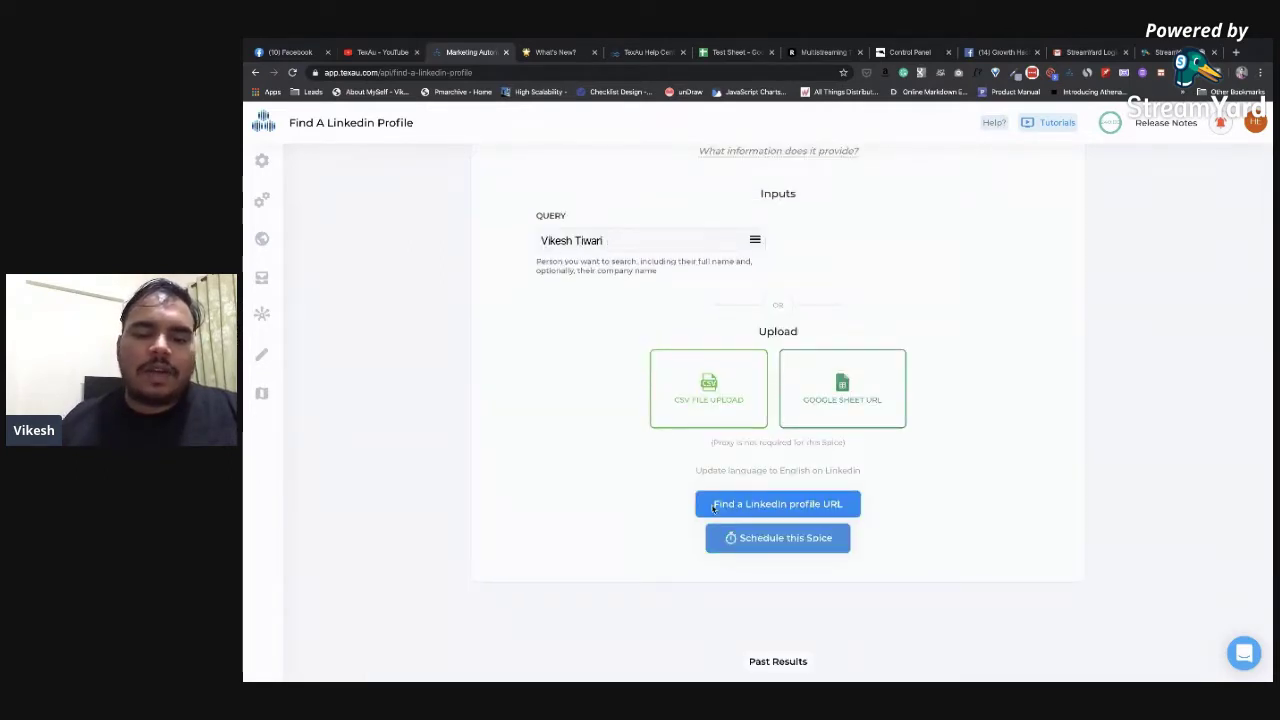
{"action": "scroll", "coordinate": [601, 483], "scroll_direction": "down", "scroll_amount": 2}
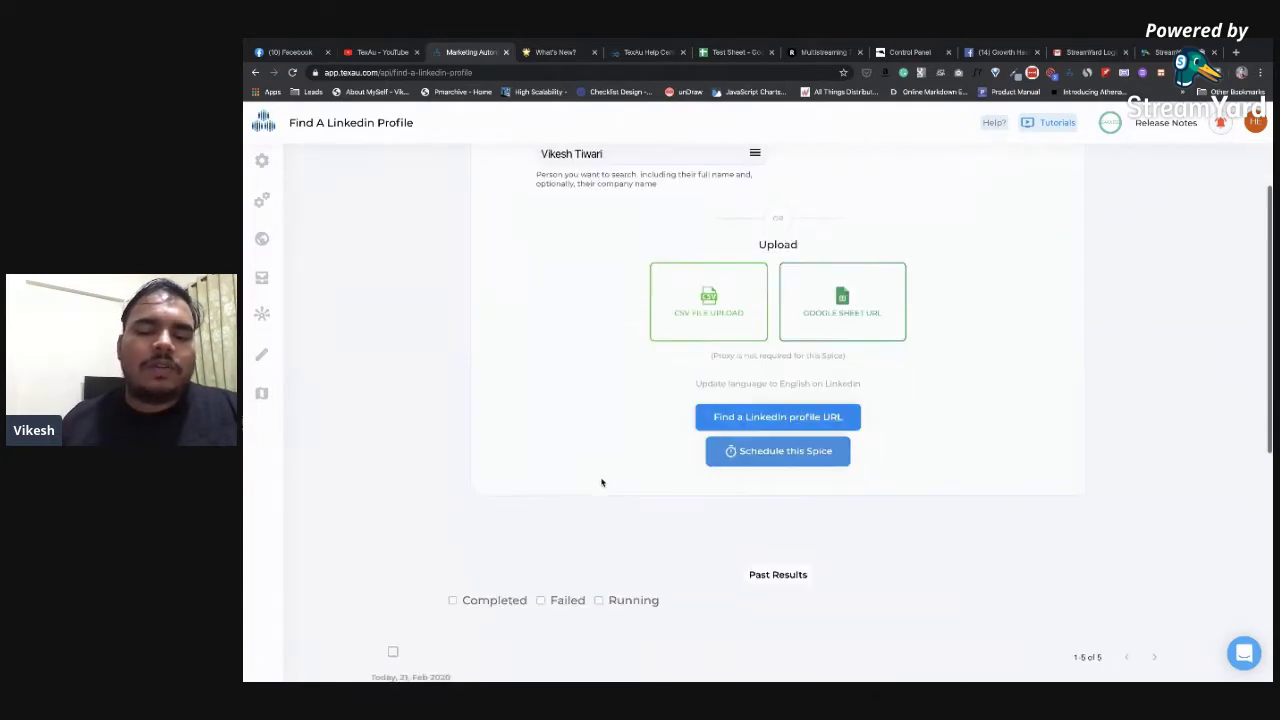
{"action": "scroll", "coordinate": [601, 483], "scroll_direction": "up", "scroll_amount": 1}
{"action": "scroll", "coordinate": [601, 483], "scroll_direction": "down", "scroll_amount": 3}
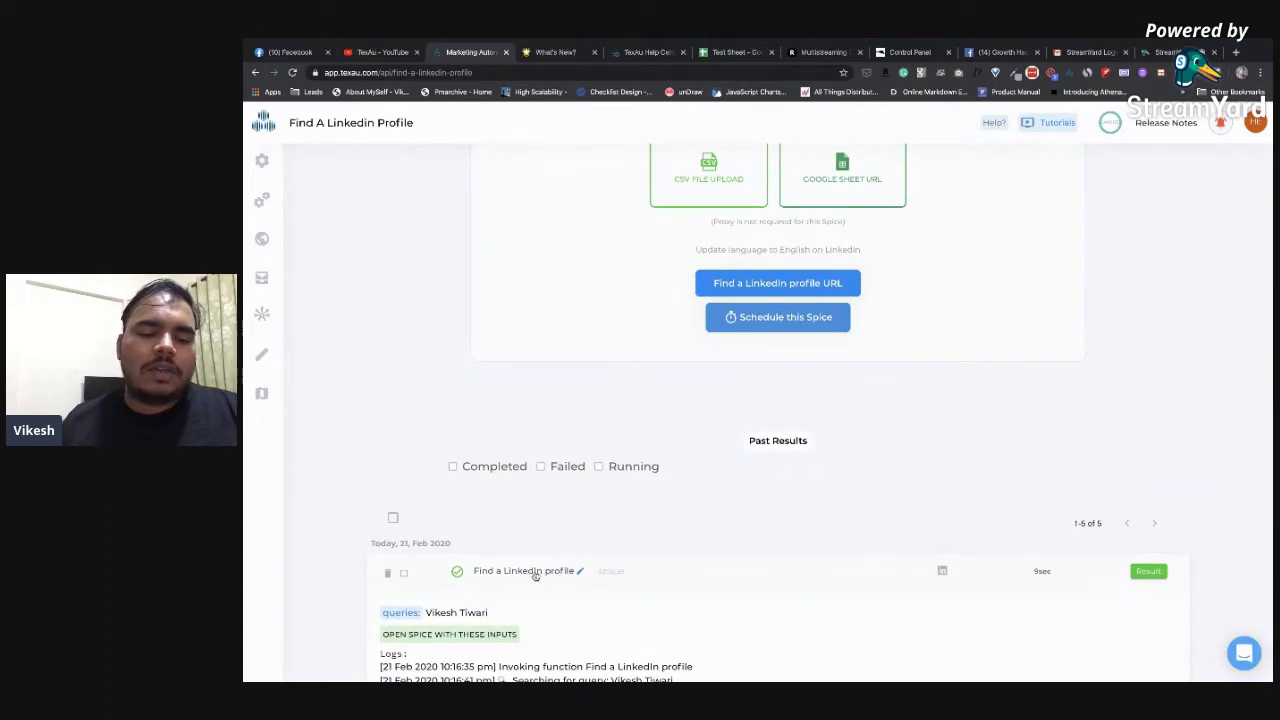
{"action": "left_click", "coordinate": [534, 576]}
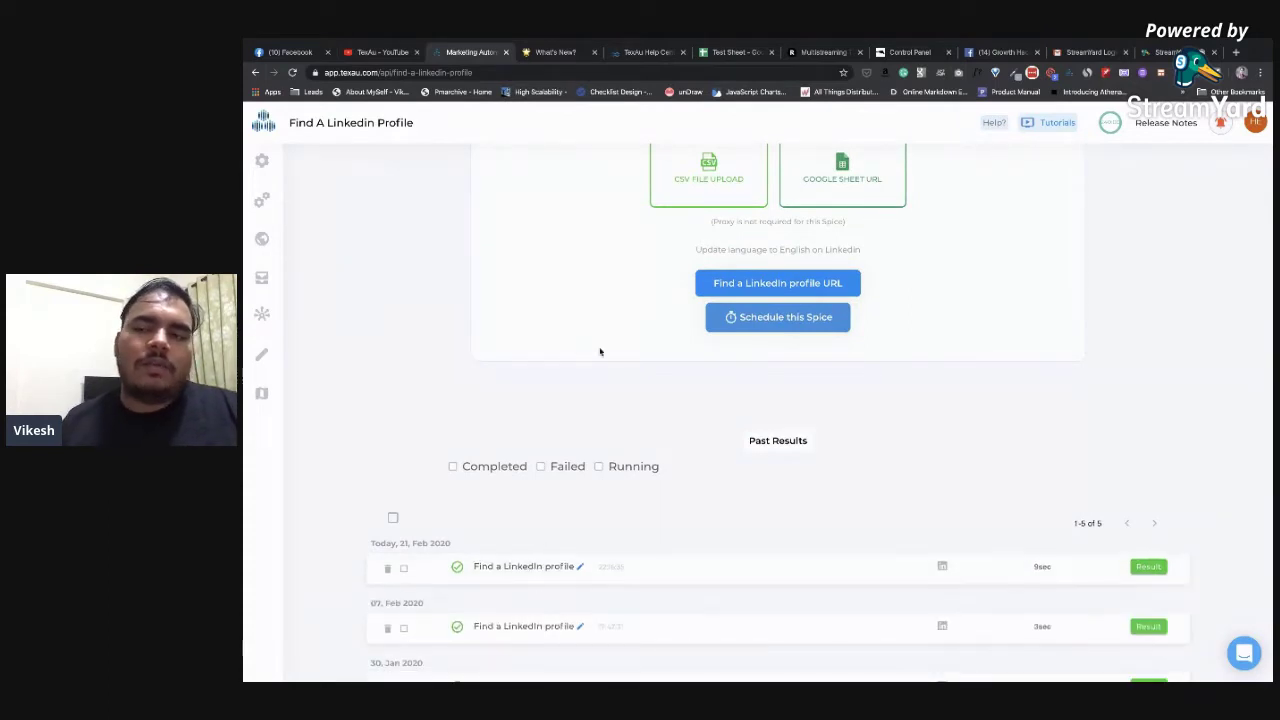
{"action": "scroll", "coordinate": [463, 297], "scroll_direction": "down", "scroll_amount": 1}
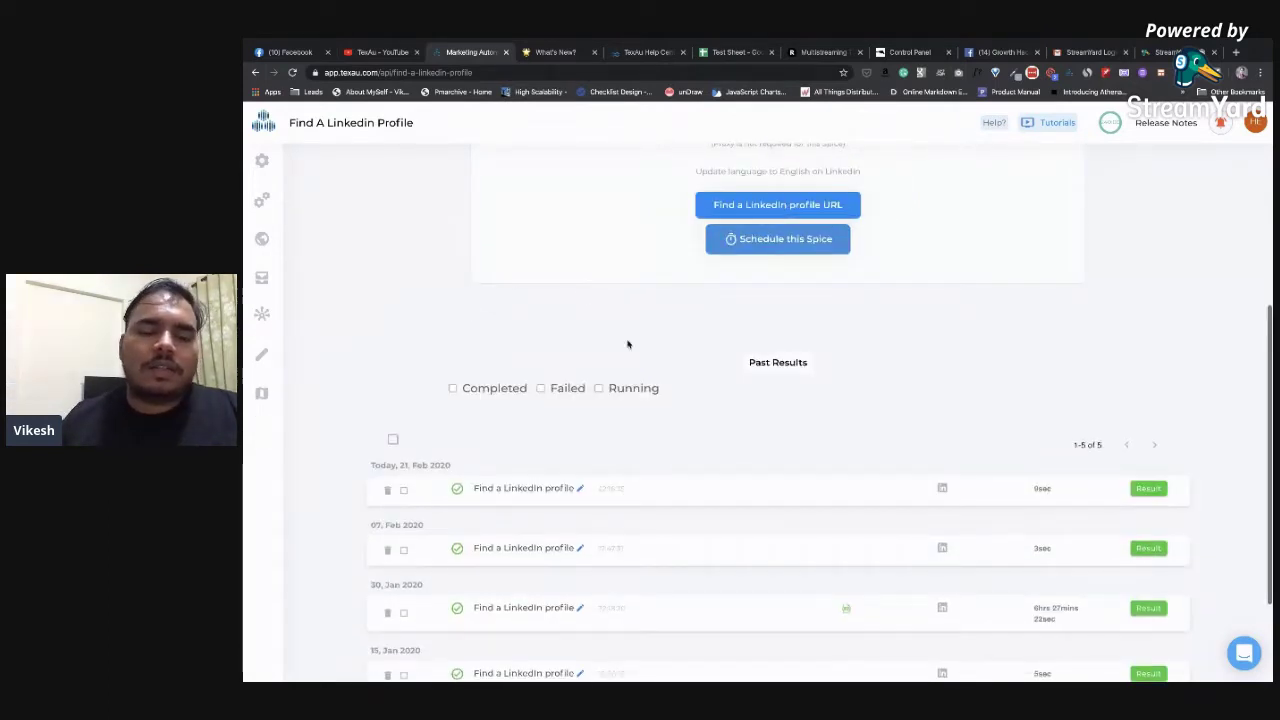
{"action": "left_click", "coordinate": [488, 488]}
- Open the found LinkedIn profile URL from the run log in a new tab
{"action": "scroll", "coordinate": [500, 494], "scroll_direction": "down", "scroll_amount": 1}
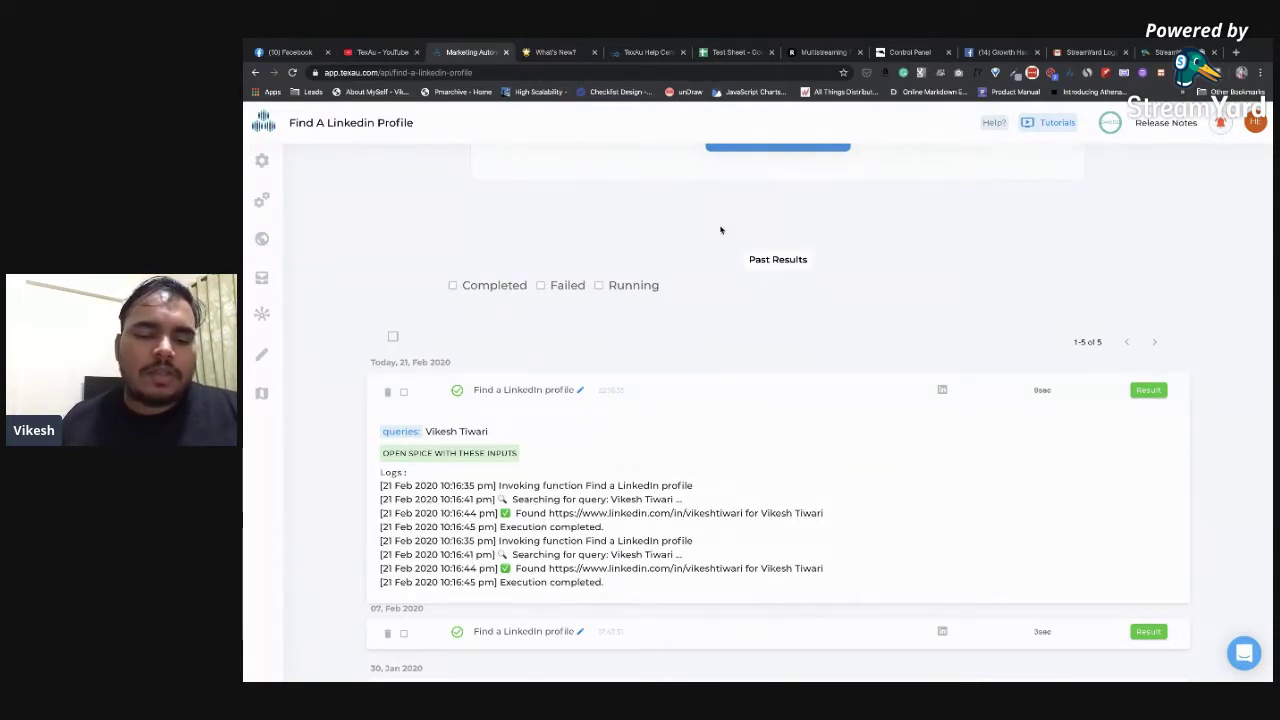
{"action": "left_click_drag", "start_coordinate": [743, 513], "coordinate": [545, 513]}
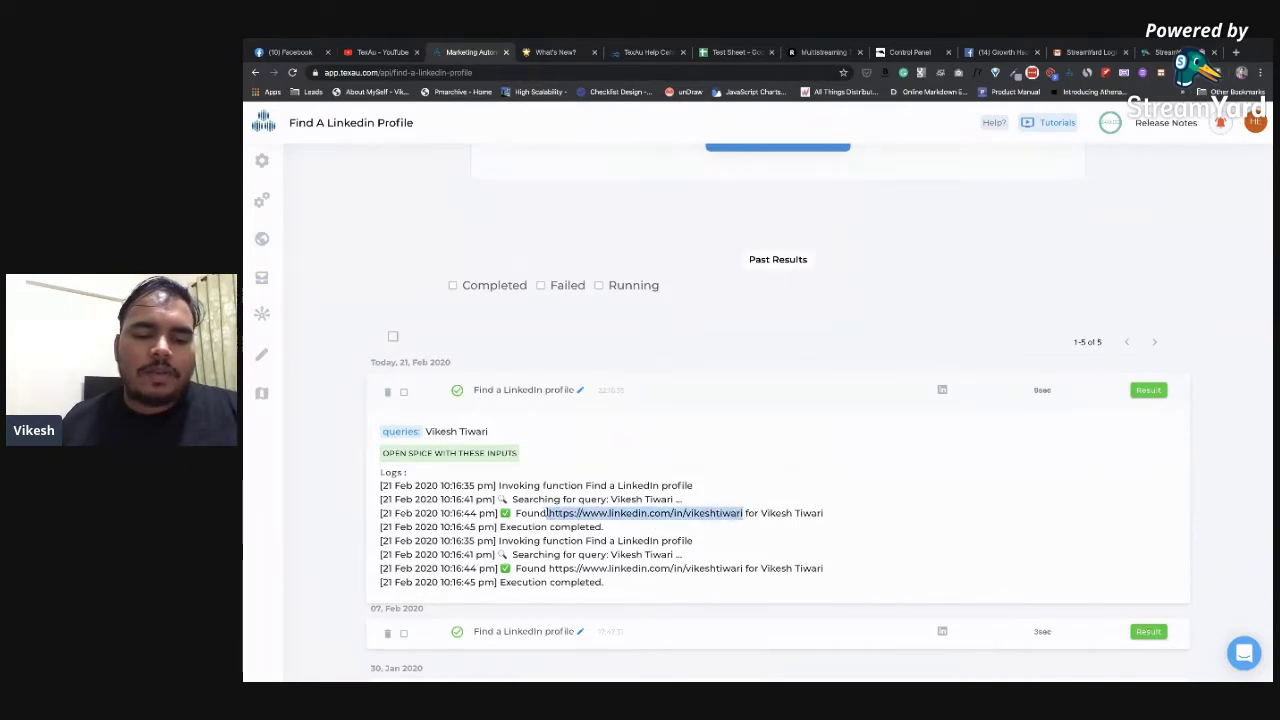
{"action": "right_click", "coordinate": [600, 513]}
{"action": "left_click", "coordinate": [640, 548]}
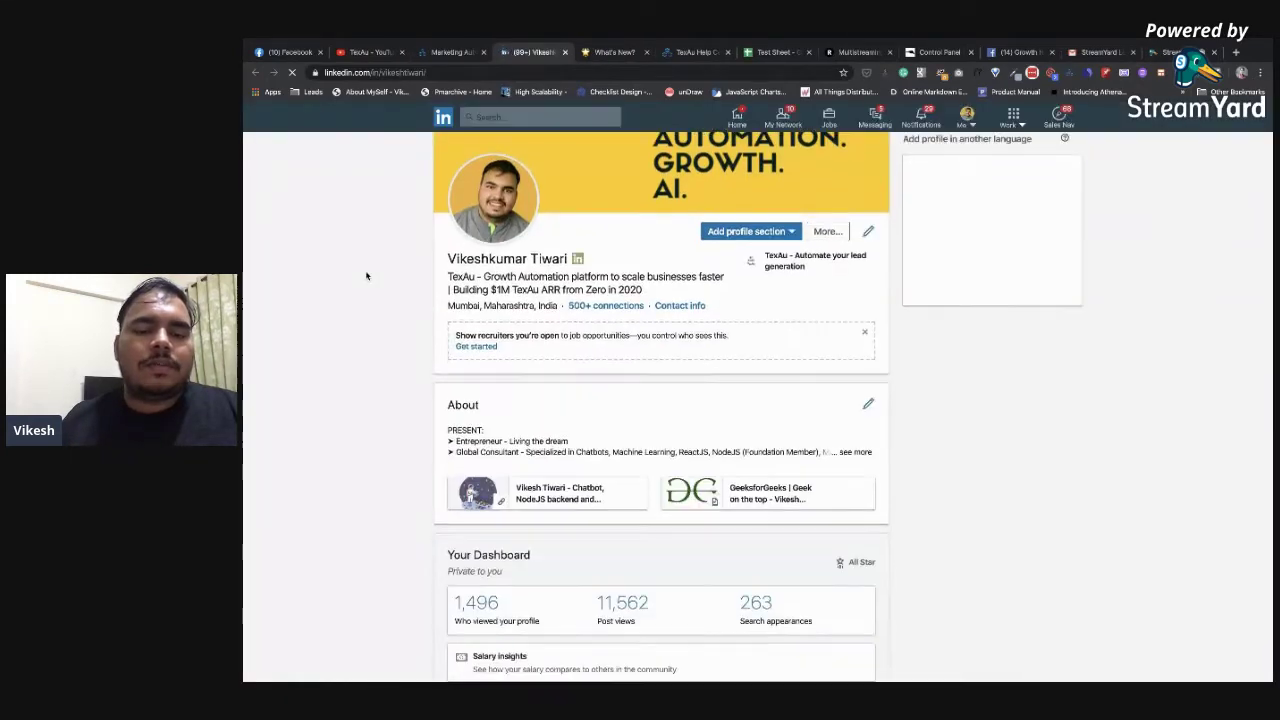
- View the profile, then return to the TexAu Find A LinkedIn Profile form
{"action": "scroll", "coordinate": [366, 276], "scroll_direction": "down", "scroll_amount": 5}
{"action": "left_click", "coordinate": [452, 52]}
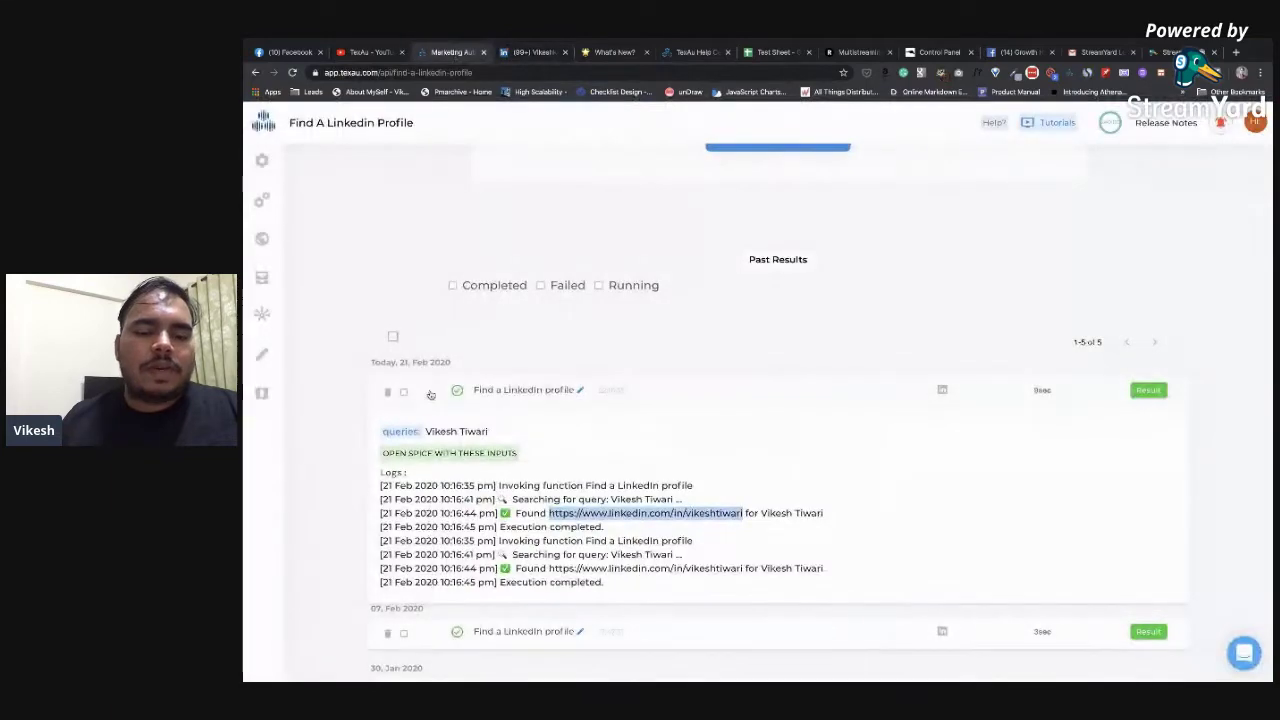
{"action": "scroll", "coordinate": [491, 288], "scroll_direction": "up", "scroll_amount": 5}
{"action": "scroll", "coordinate": [493, 292], "scroll_direction": "up", "scroll_amount": 2}
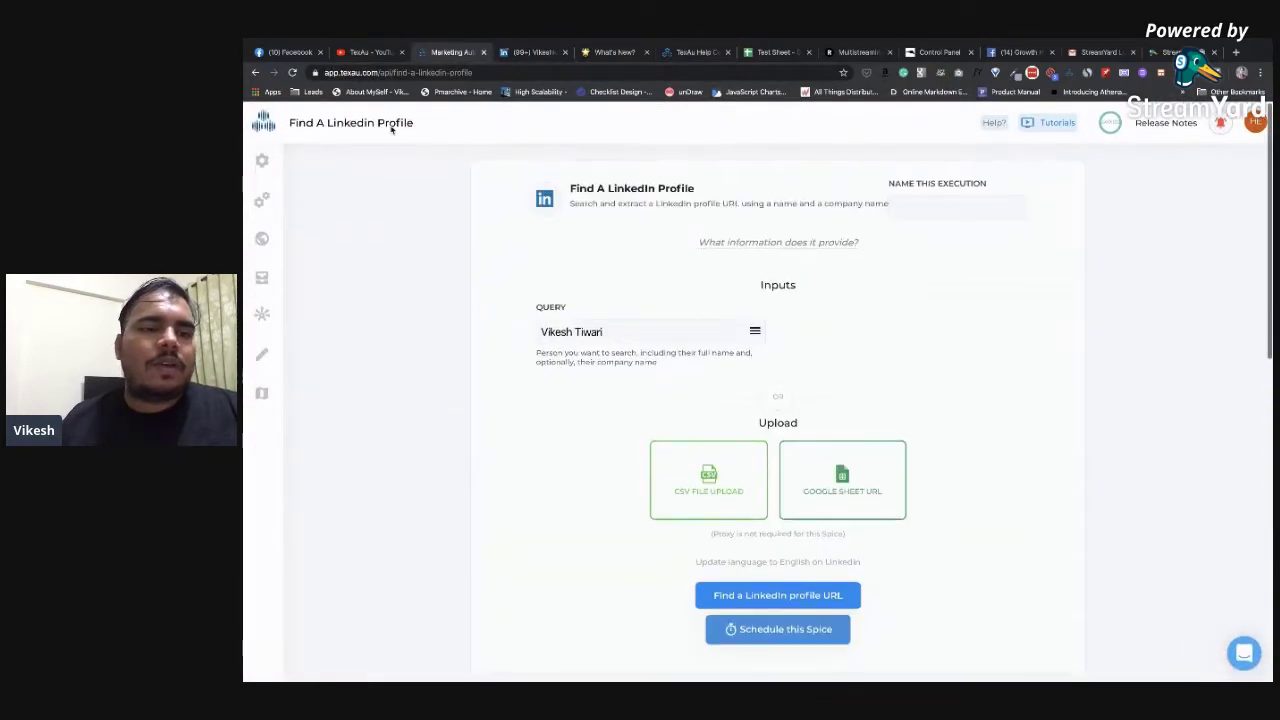
- Check who reacted to the Facebook live post, then return to the TexAu spice page
{"action": "left_click", "coordinate": [290, 52]}
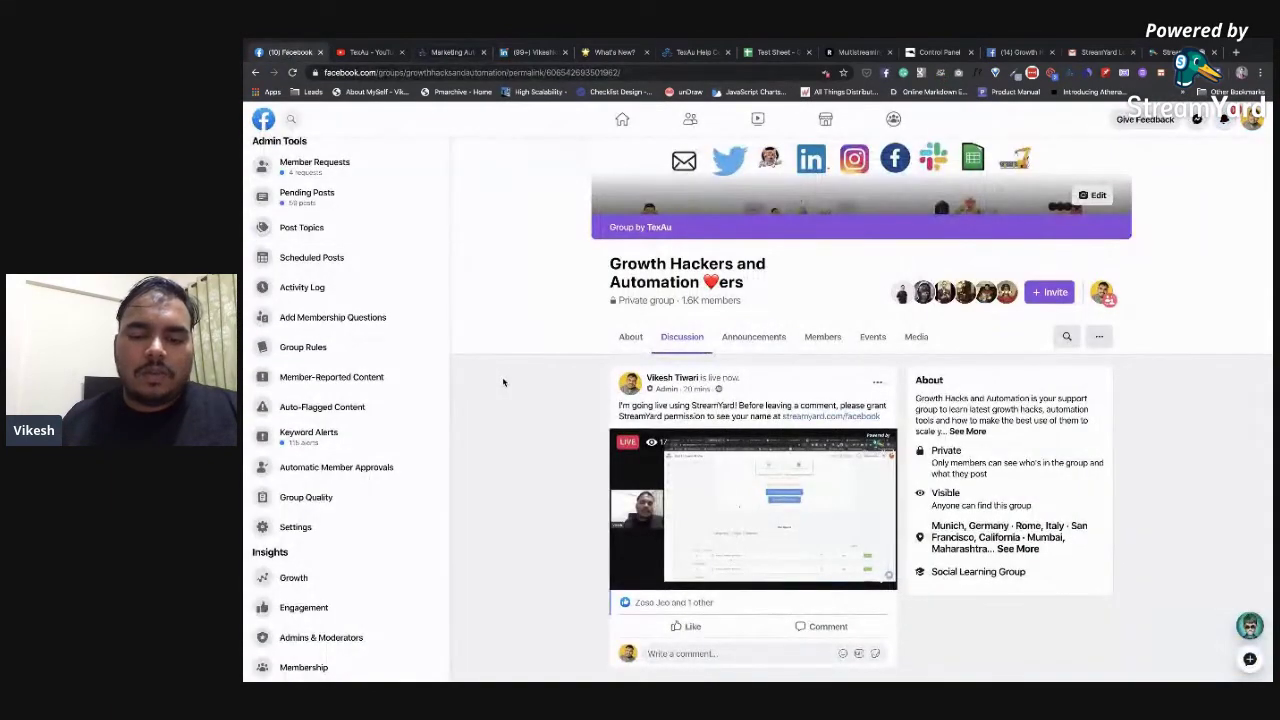
{"action": "left_click", "coordinate": [652, 602]}
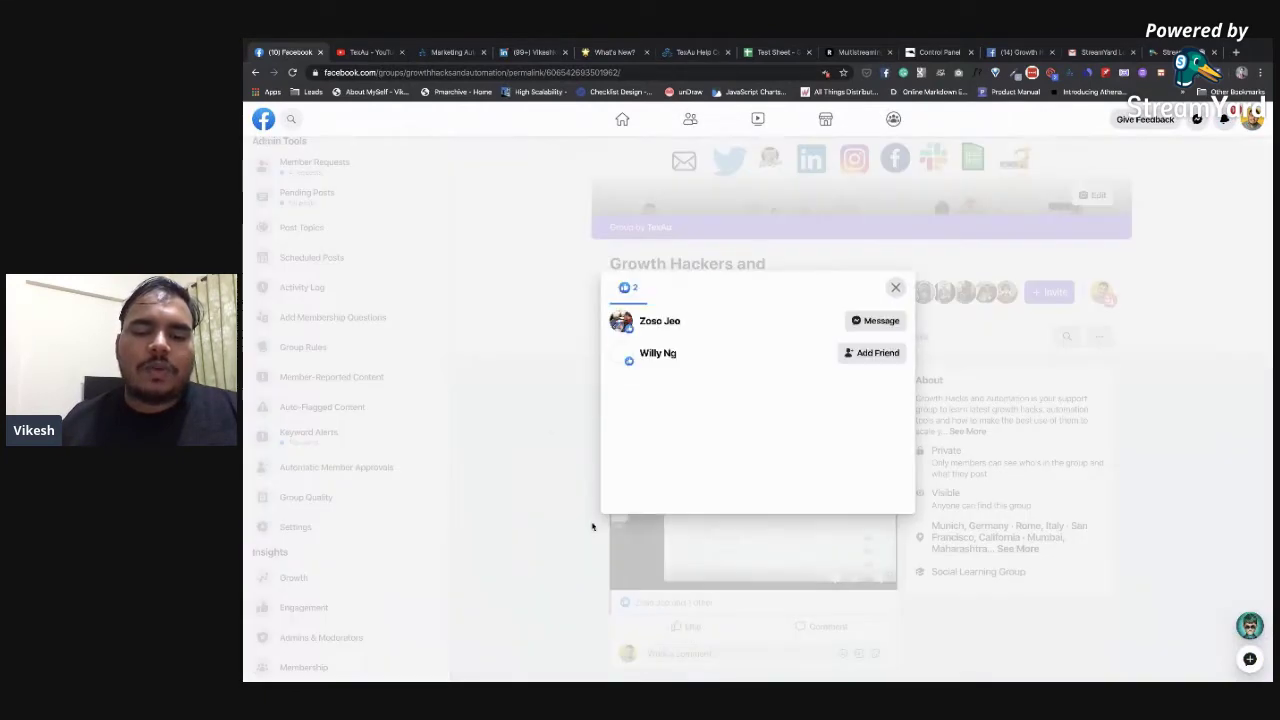
{"action": "left_click", "coordinate": [531, 379]}
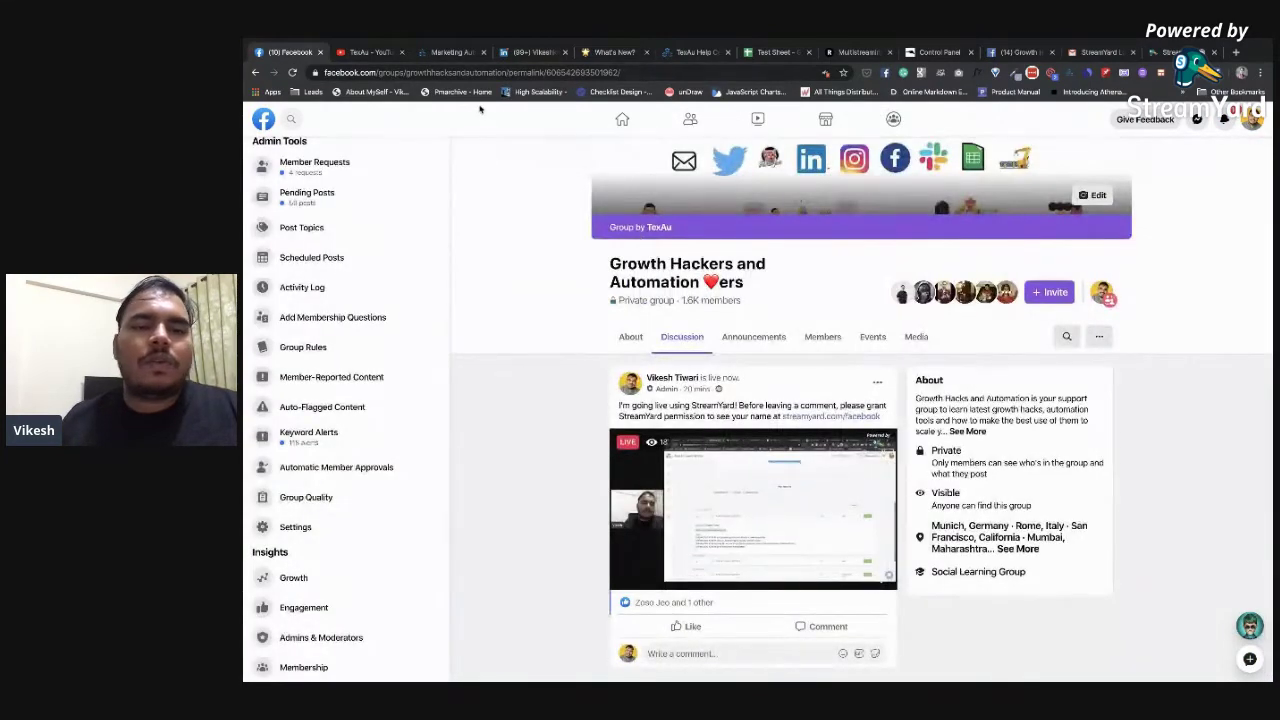
{"action": "left_click", "coordinate": [455, 53]}
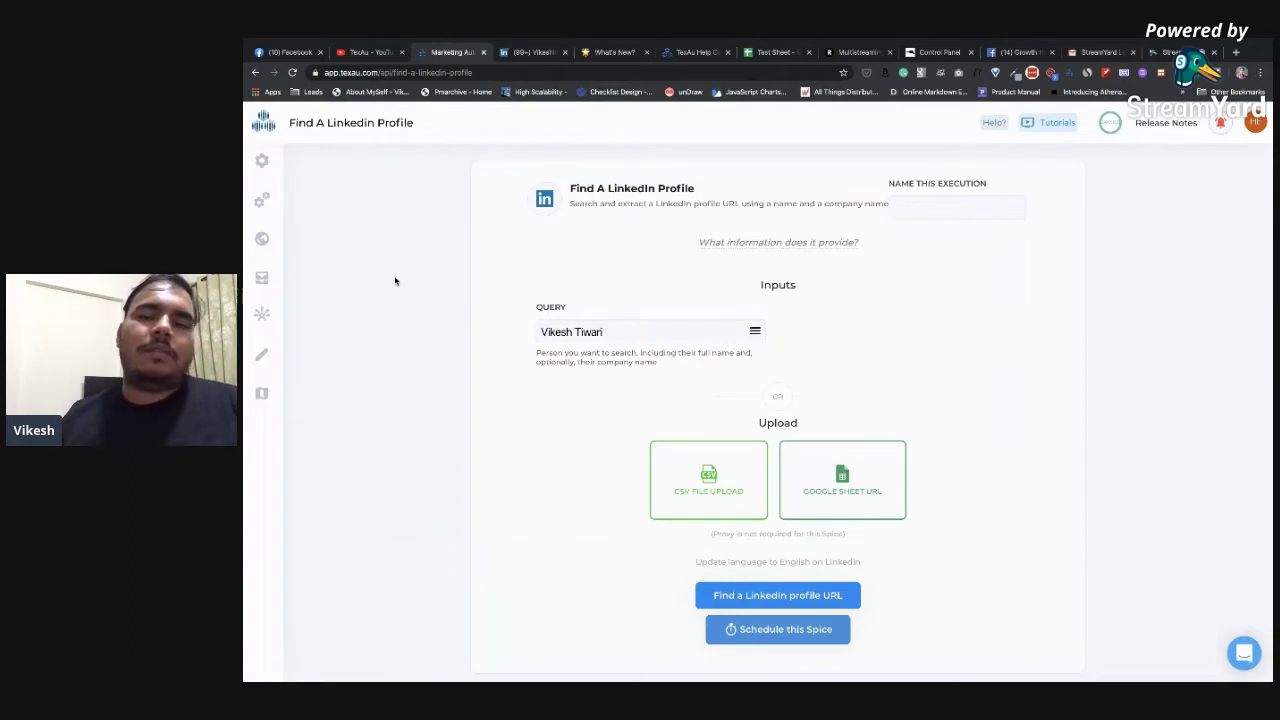
- Replace the QUERY with another person's name, run it, and collapse its new Past Results row
{"action": "scroll", "coordinate": [395, 281], "scroll_direction": "down", "scroll_amount": 2}
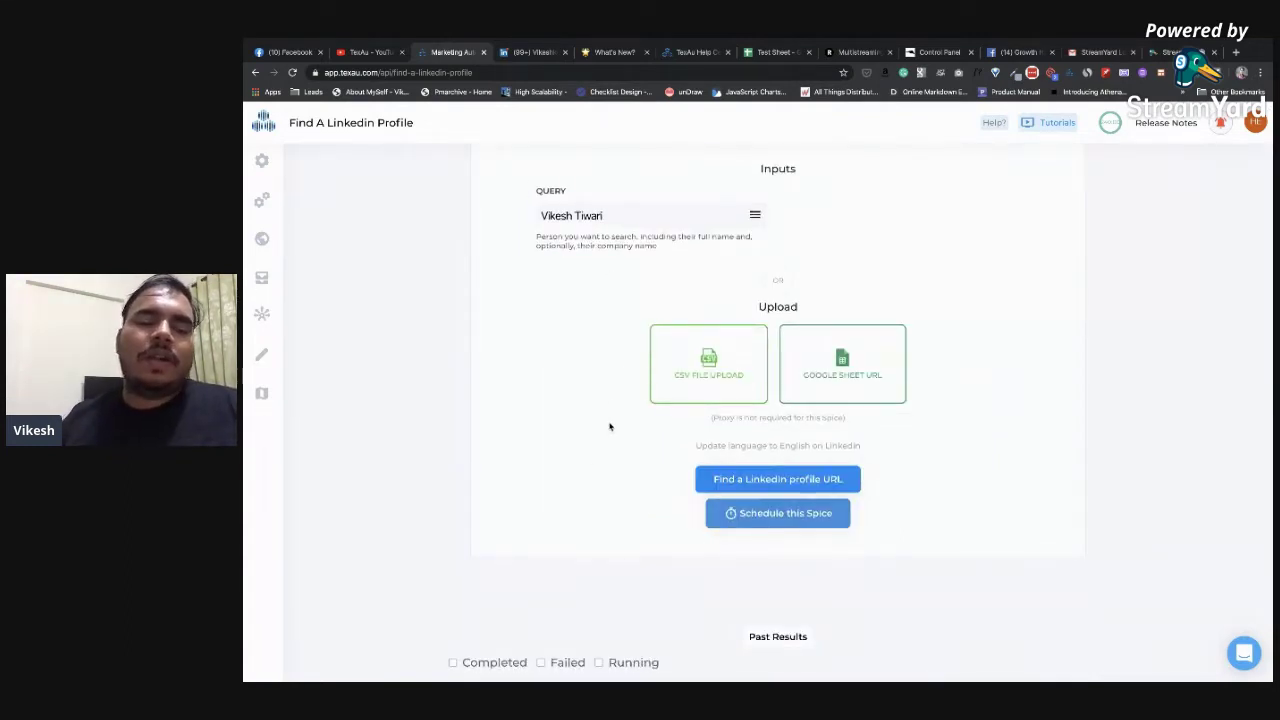
{"action": "scroll", "coordinate": [560, 391], "scroll_direction": "down", "scroll_amount": 1}
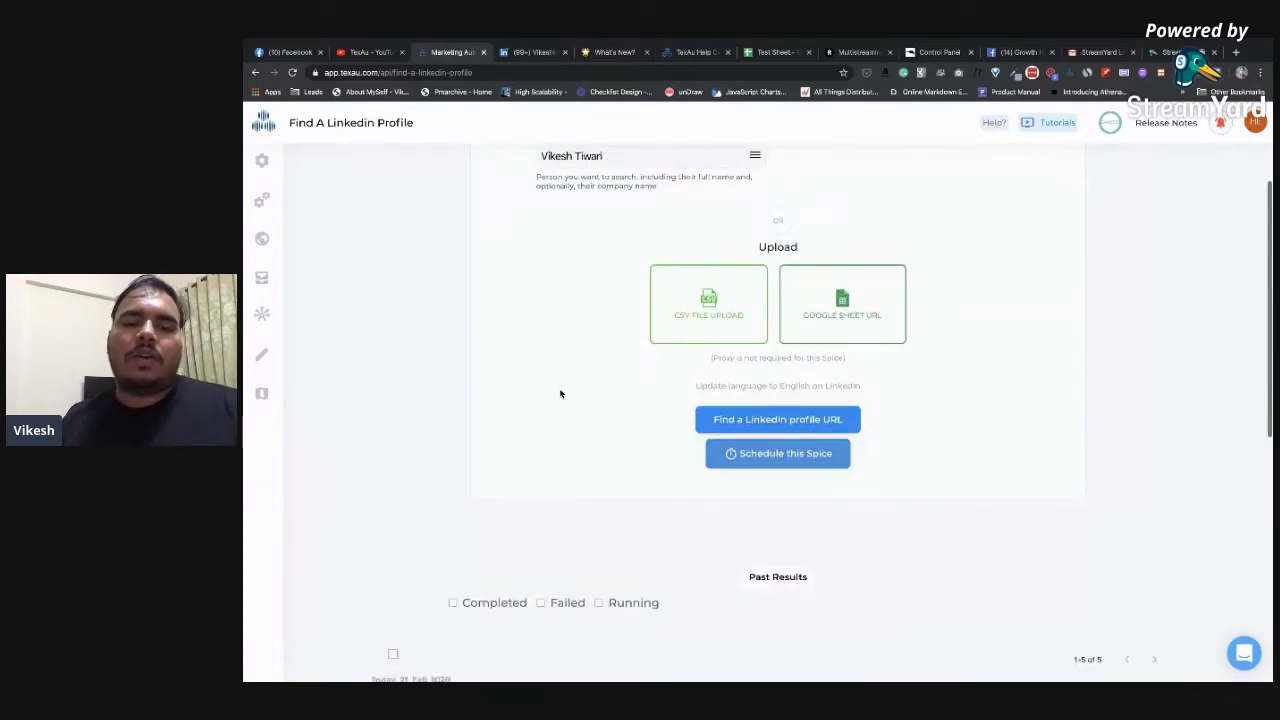
{"action": "scroll", "coordinate": [600, 320], "scroll_direction": "up", "scroll_amount": 2}
{"action": "triple_click", "coordinate": [628, 283]}
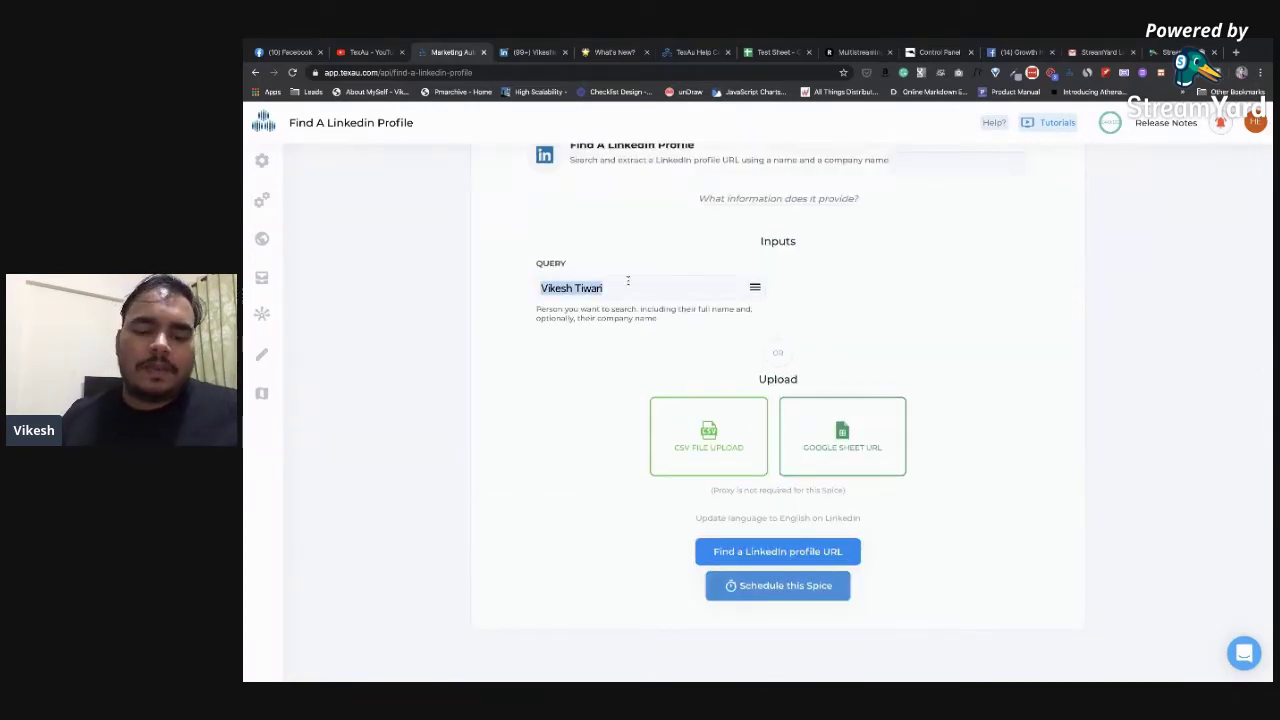
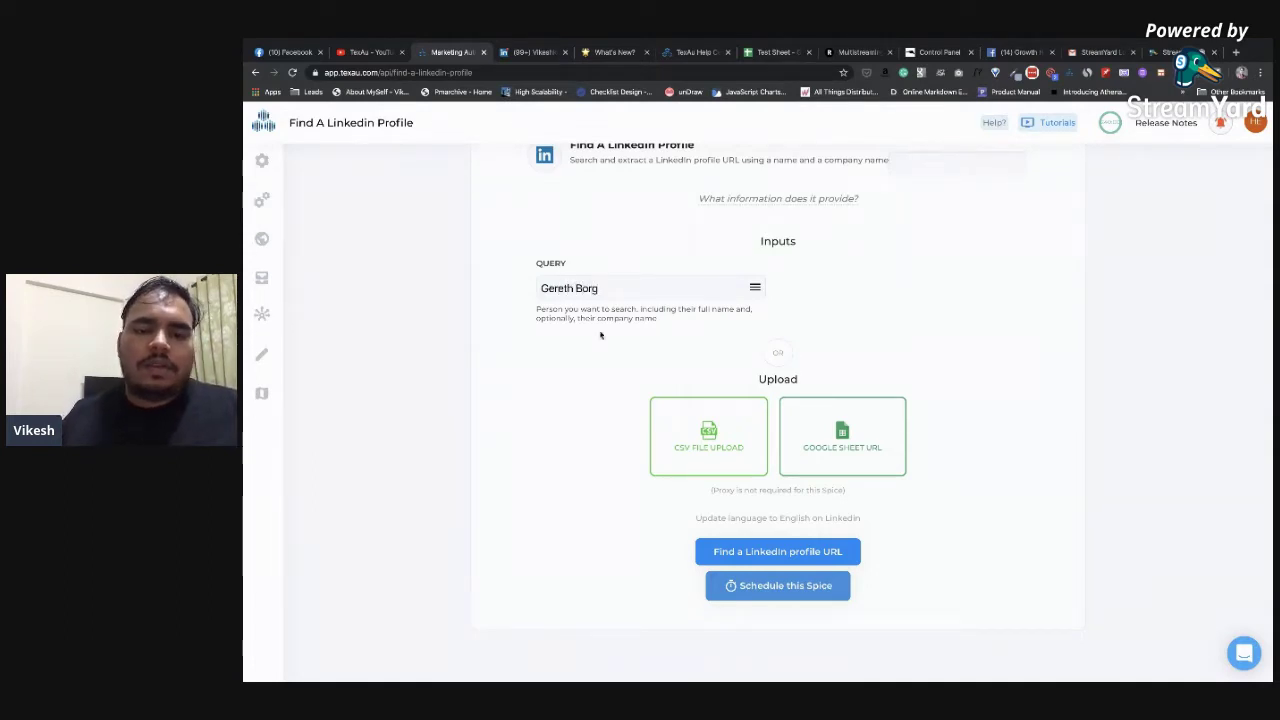
{"action": "scroll", "coordinate": [610, 333], "scroll_direction": "down", "scroll_amount": 1}
{"action": "key", "text": "Return"}
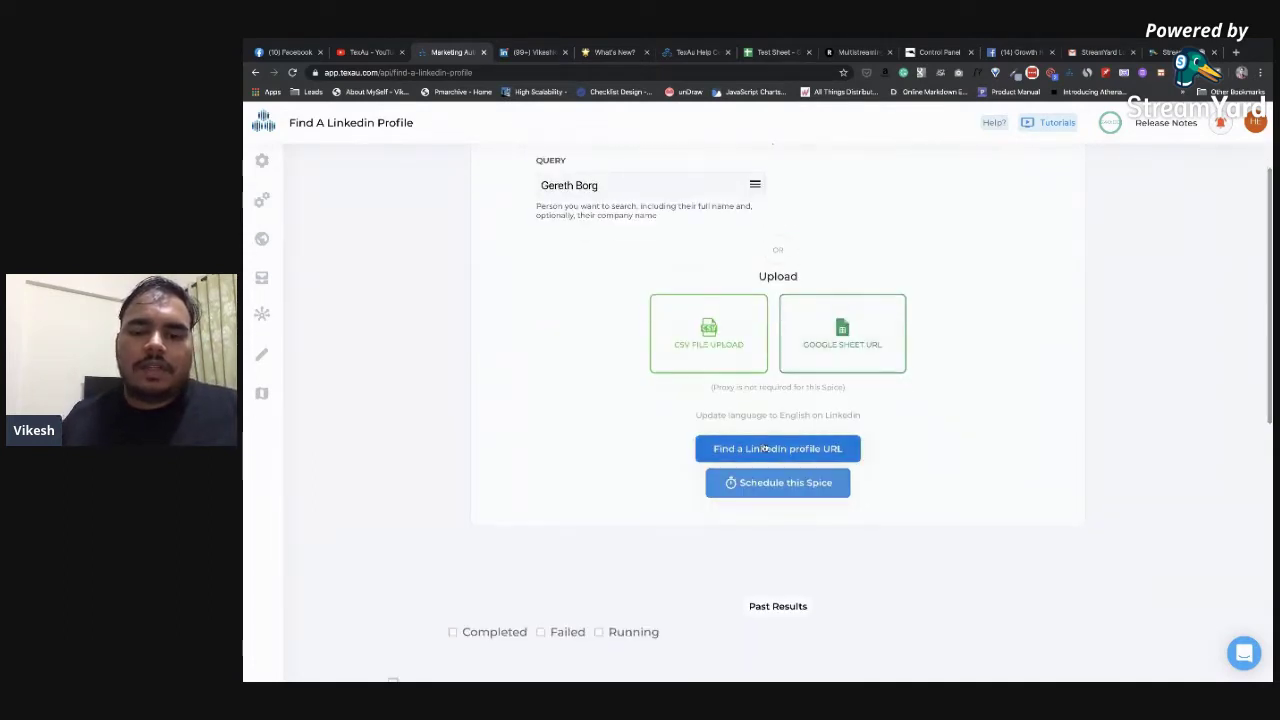
{"action": "scroll", "coordinate": [566, 380], "scroll_direction": "down", "scroll_amount": 2}
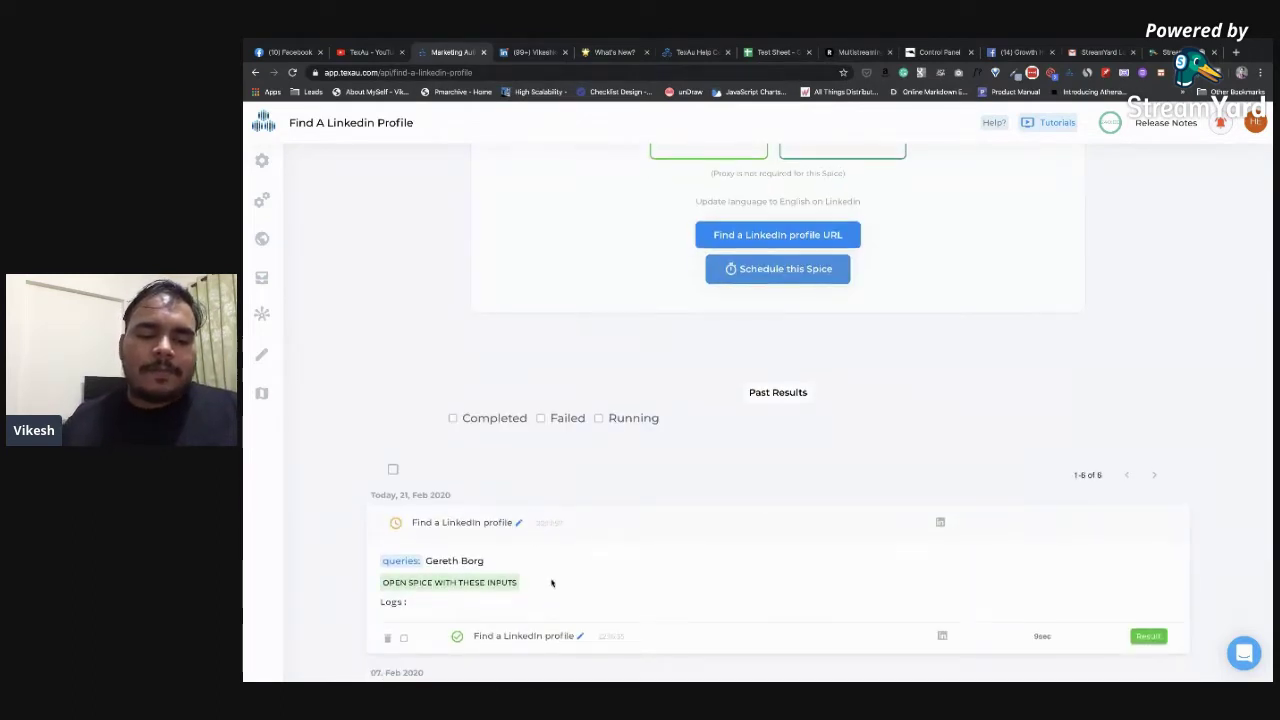
{"action": "scroll", "coordinate": [551, 583], "scroll_direction": "down", "scroll_amount": 1}
{"action": "left_click", "coordinate": [545, 440]}
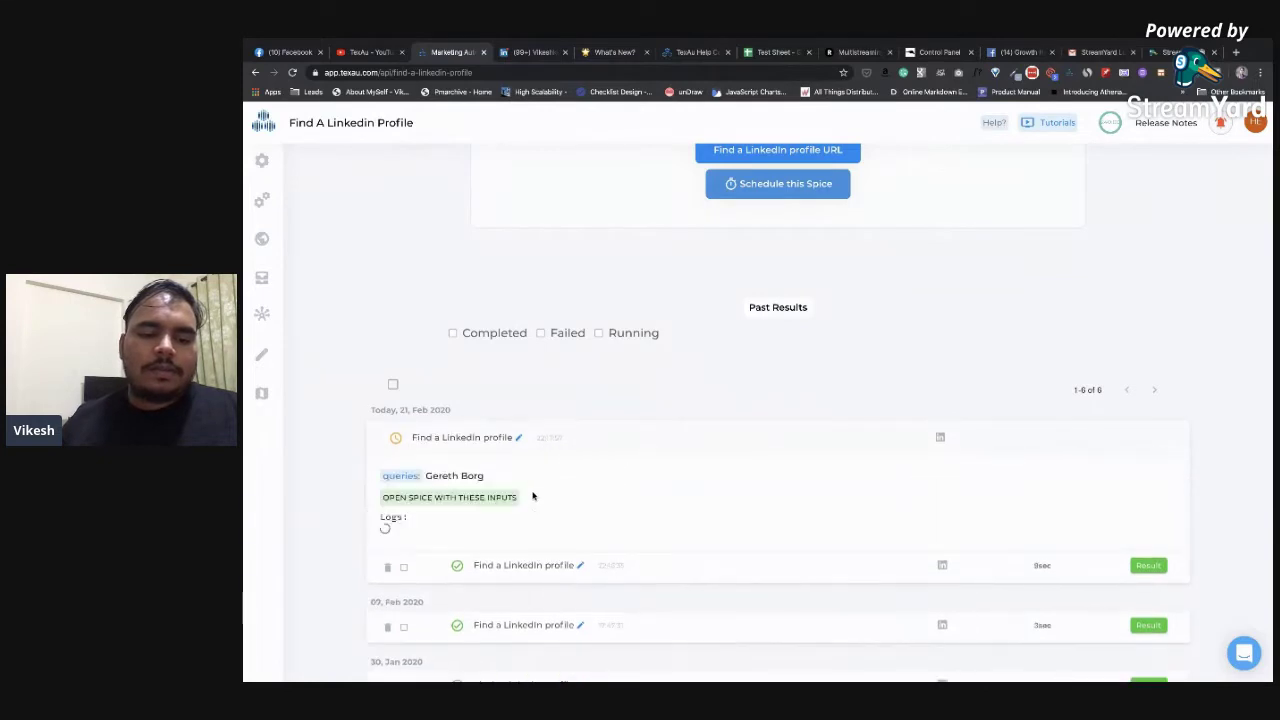
- Rename the newest run after the searched person and confirm the new label
{"action": "left_click", "coordinate": [518, 438]}
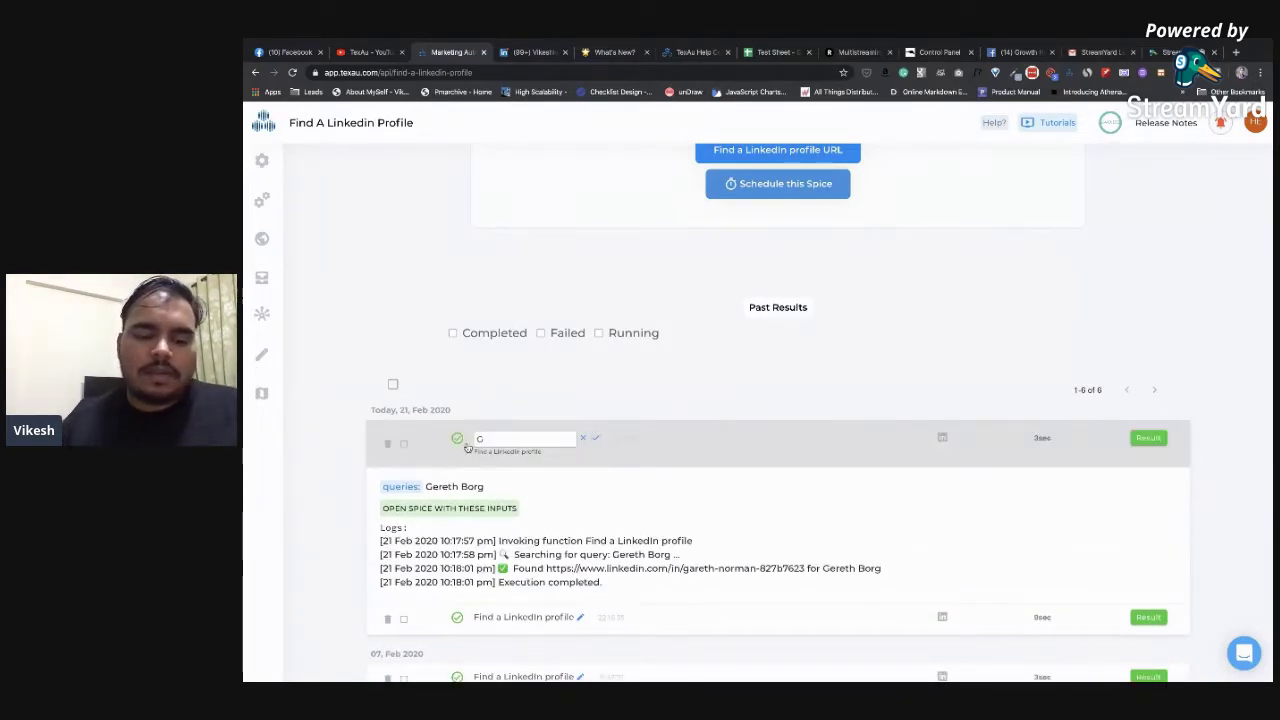
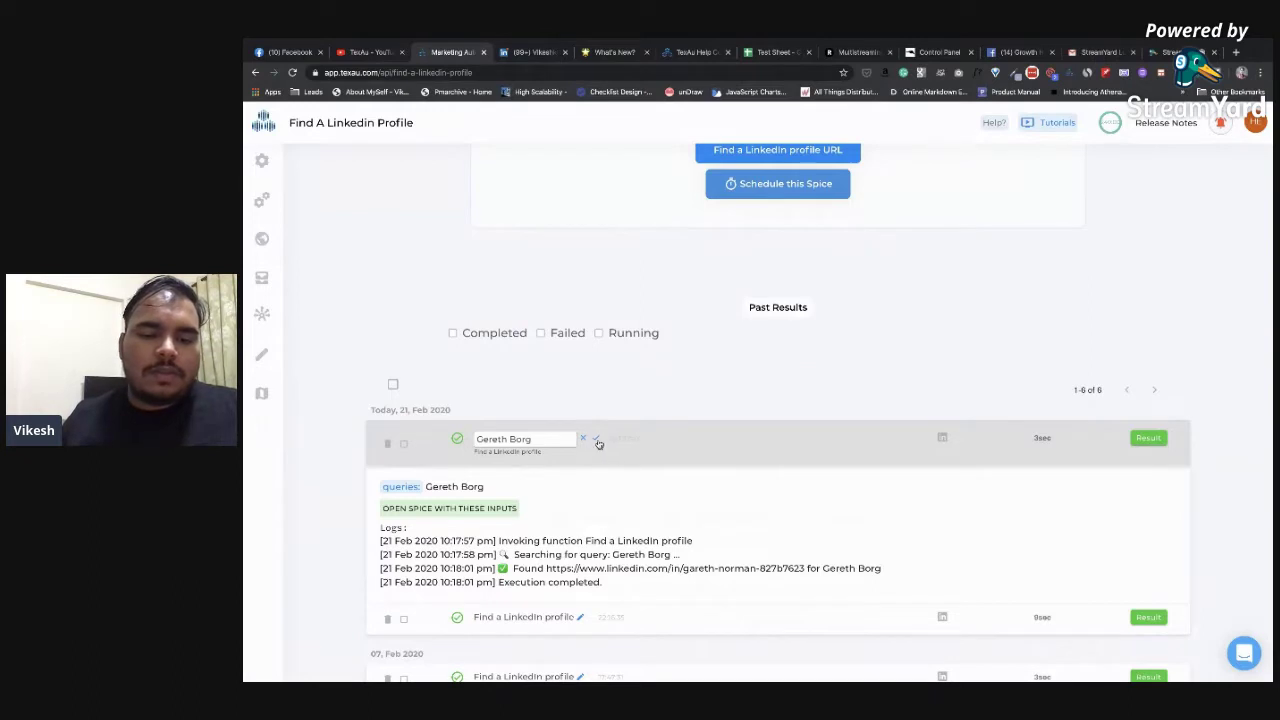
{"action": "left_click", "coordinate": [595, 439]}
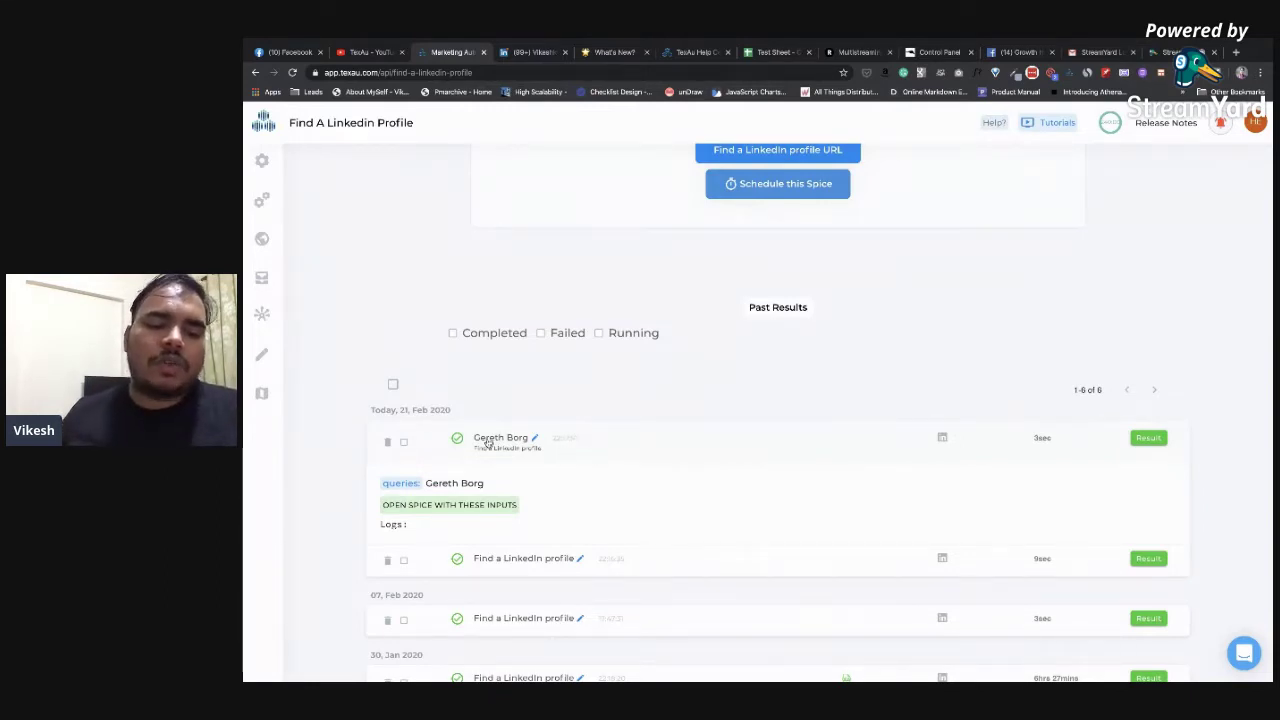
- Copy the found LinkedIn profile URL from the run's logs and load it in a new tab
{"action": "left_click", "coordinate": [572, 440]}
{"action": "left_click", "coordinate": [570, 440]}
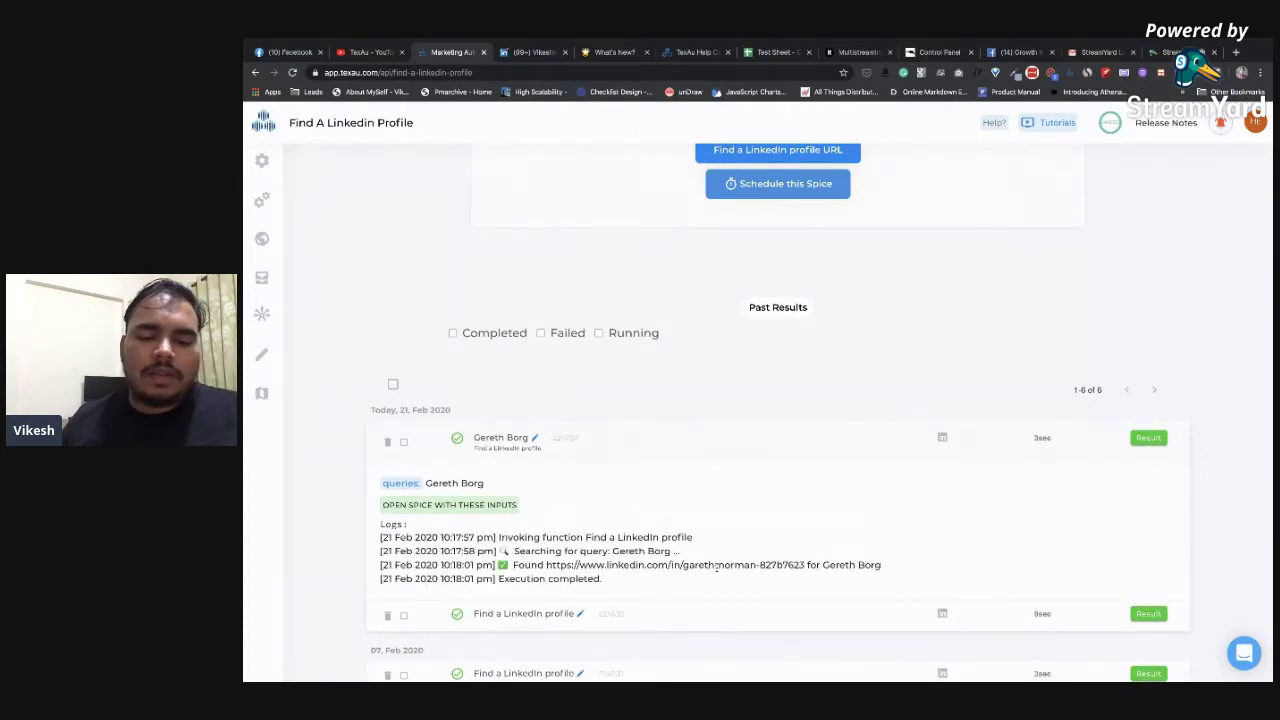
{"action": "left_click_drag", "start_coordinate": [805, 565], "coordinate": [547, 565]}
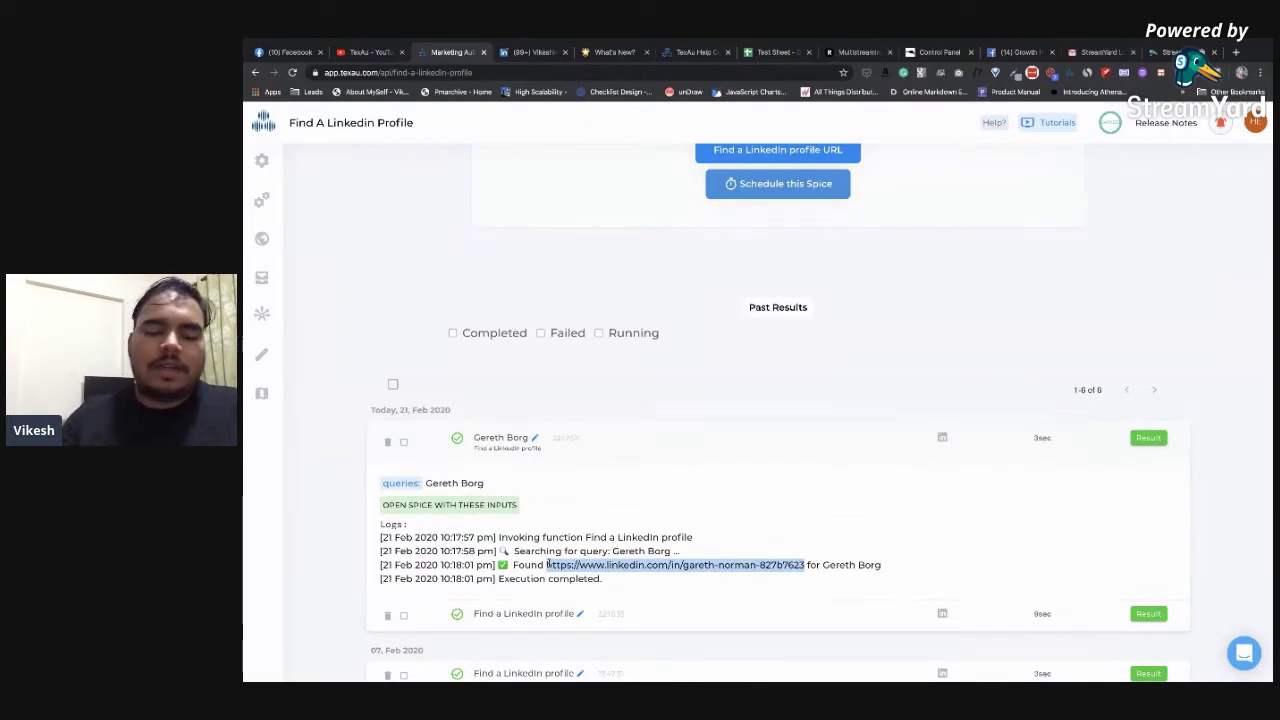
{"action": "key", "text": "ctrl+c"}
{"action": "key", "text": "ctrl+t"}
{"action": "key", "text": "ctrl+v"}
{"action": "key", "text": "Return"}
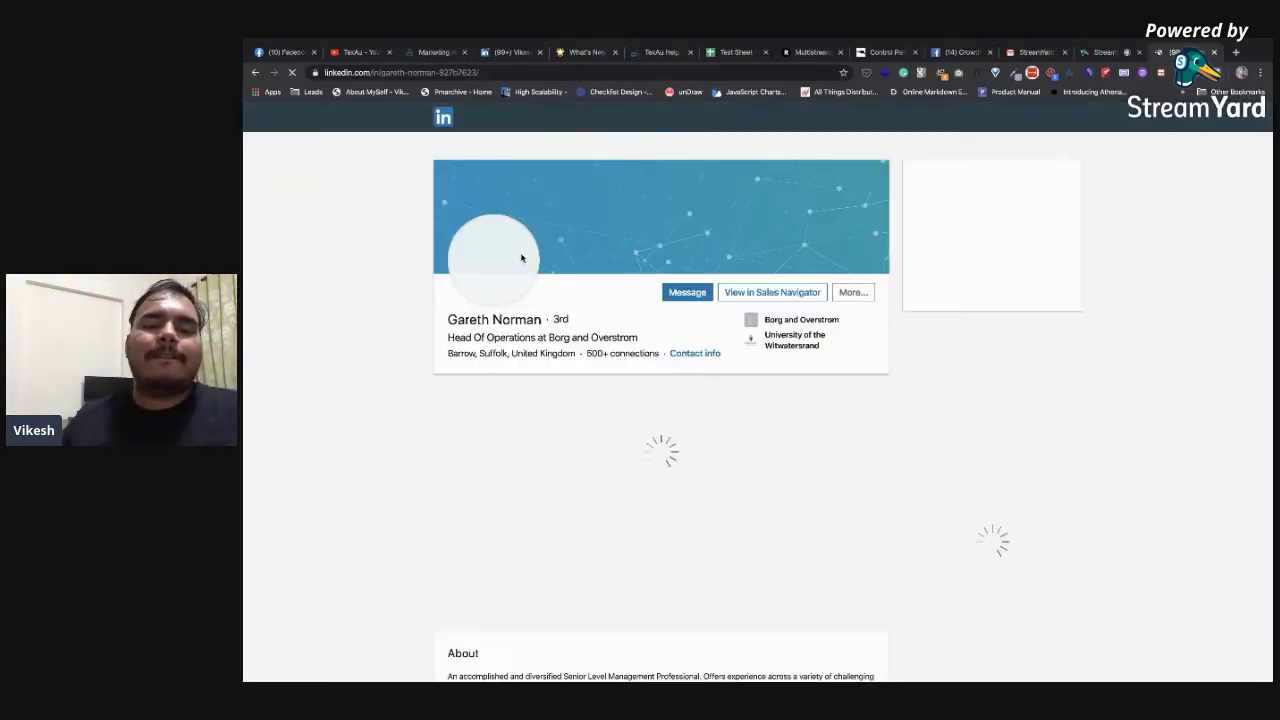
- Scroll through the found person's LinkedIn profile, then switch back to the TexAu profile finder
{"action": "scroll", "coordinate": [348, 343], "scroll_direction": "down", "scroll_amount": 1}
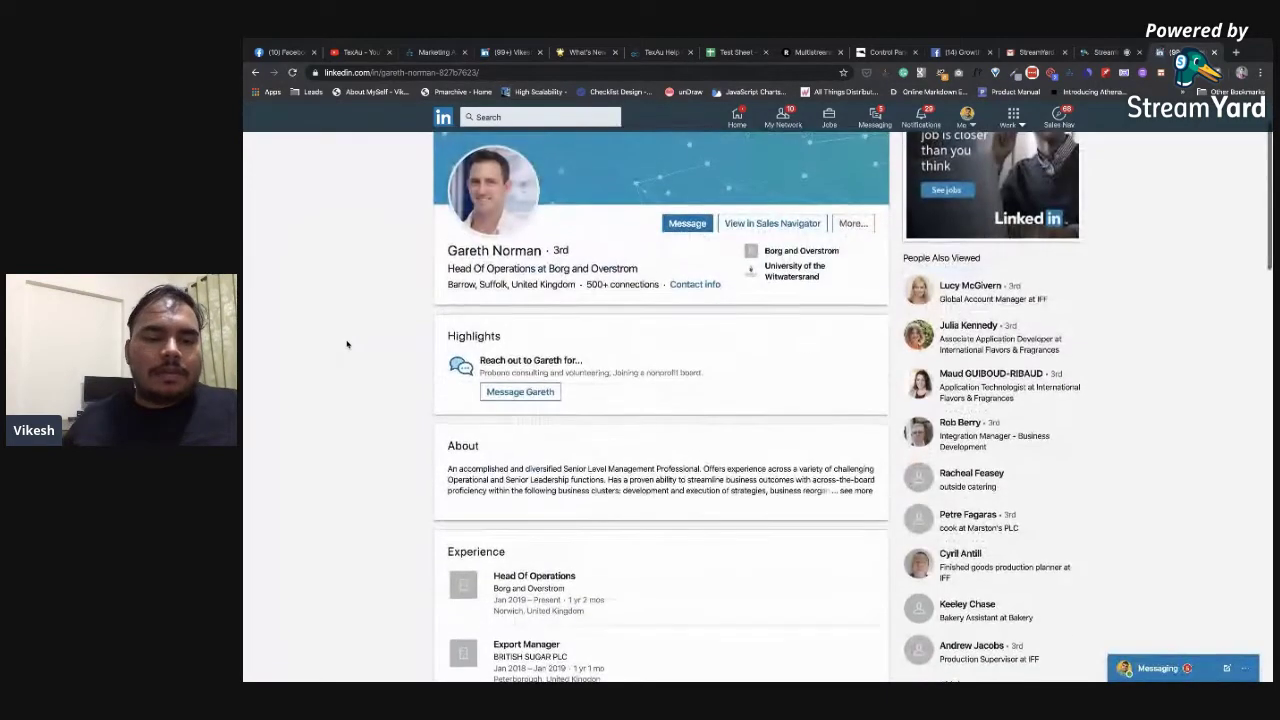
{"action": "scroll", "coordinate": [347, 344], "scroll_direction": "down", "scroll_amount": 1}
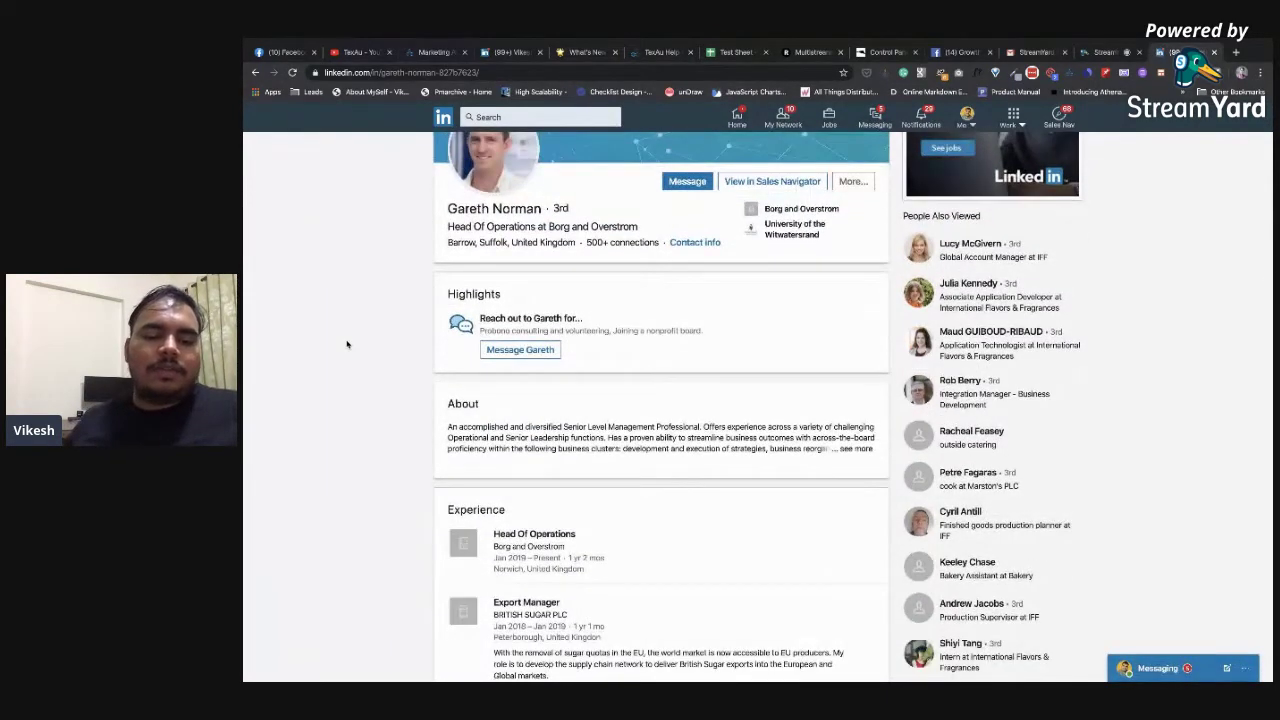
{"action": "scroll", "coordinate": [347, 344], "scroll_direction": "down", "scroll_amount": 1}
{"action": "scroll", "coordinate": [347, 344], "scroll_direction": "down", "scroll_amount": 2}
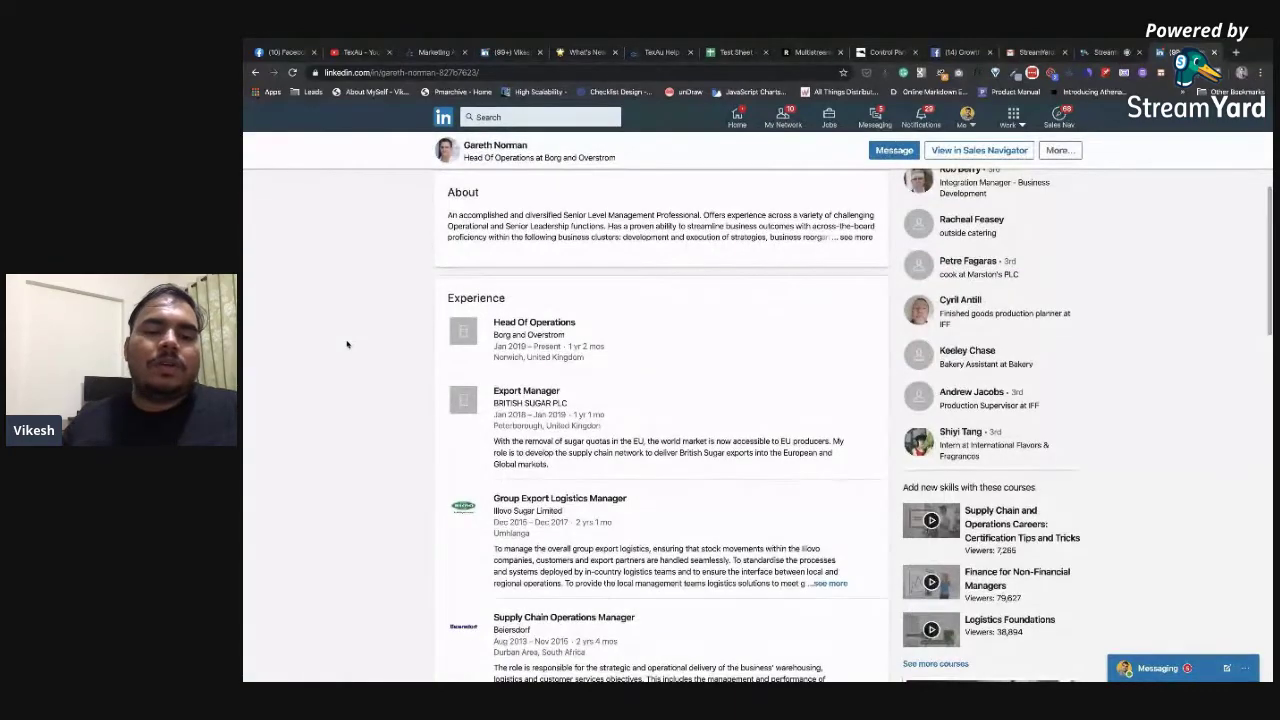
{"action": "scroll", "coordinate": [347, 344], "scroll_direction": "up", "scroll_amount": 2}
{"action": "scroll", "coordinate": [352, 365], "scroll_direction": "down", "scroll_amount": 5}
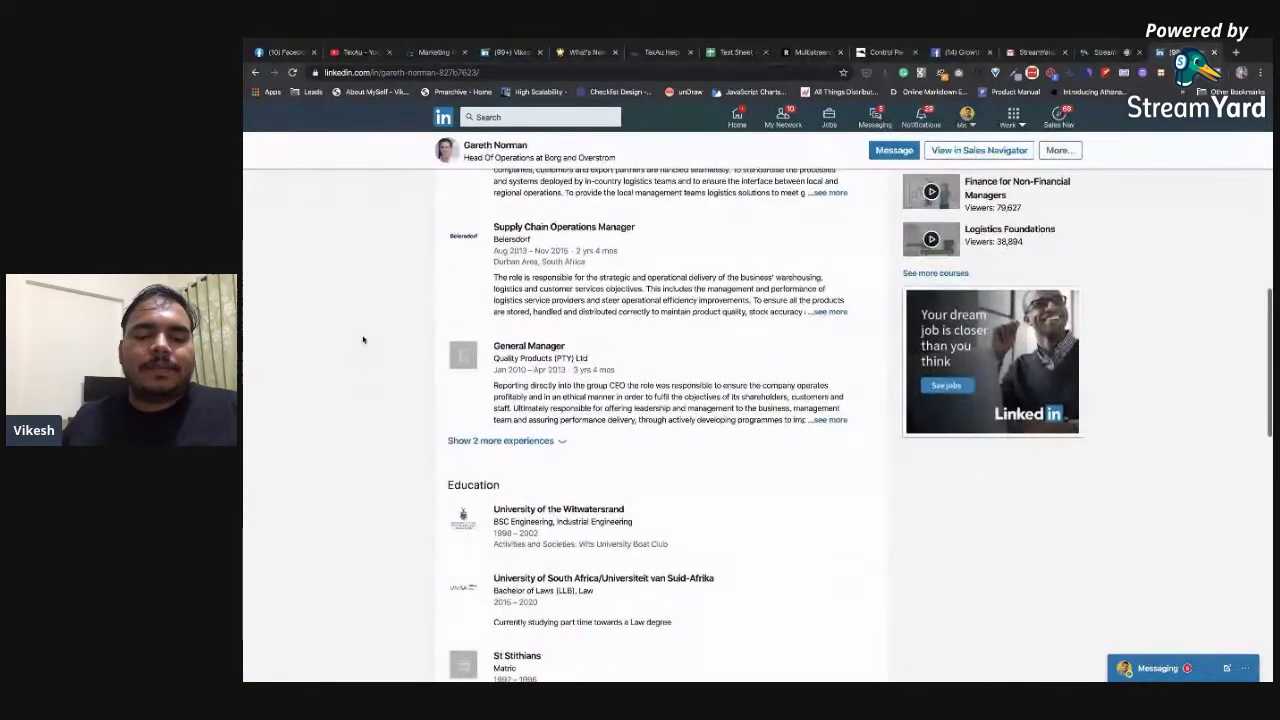
{"action": "scroll", "coordinate": [363, 337], "scroll_direction": "up", "scroll_amount": 5}
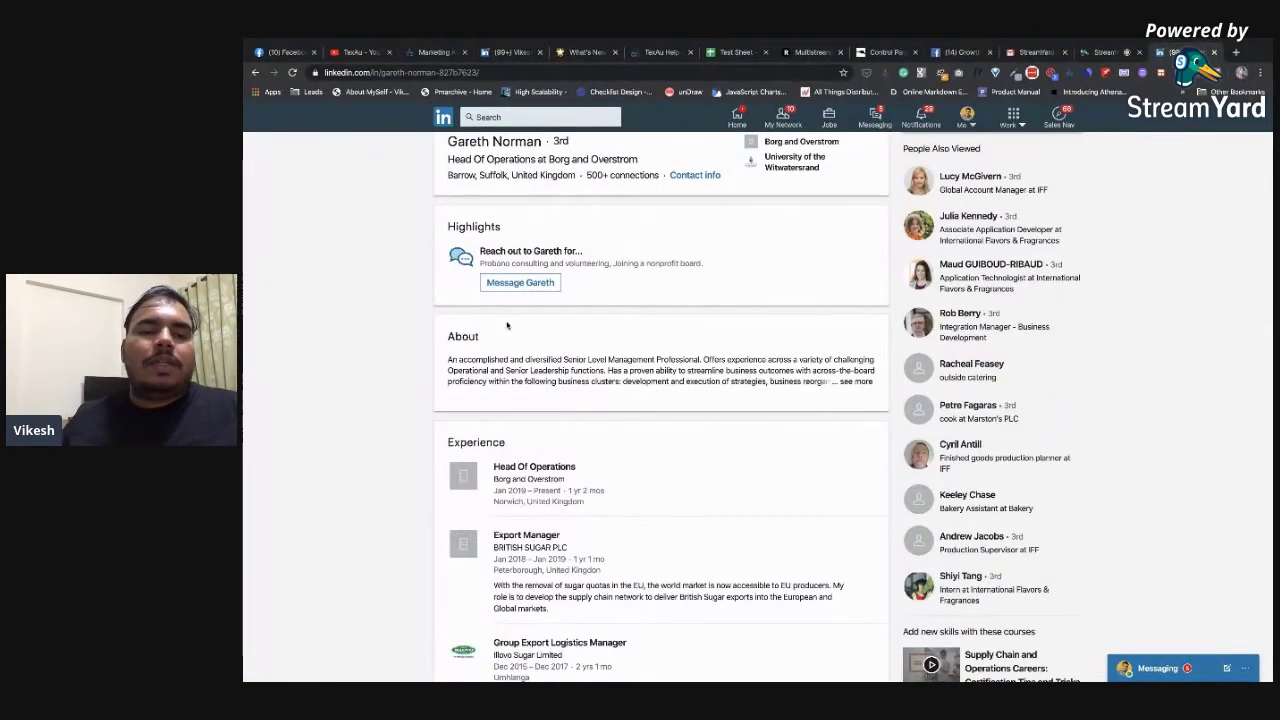
{"action": "scroll", "coordinate": [767, 215], "scroll_direction": "up", "scroll_amount": 4}
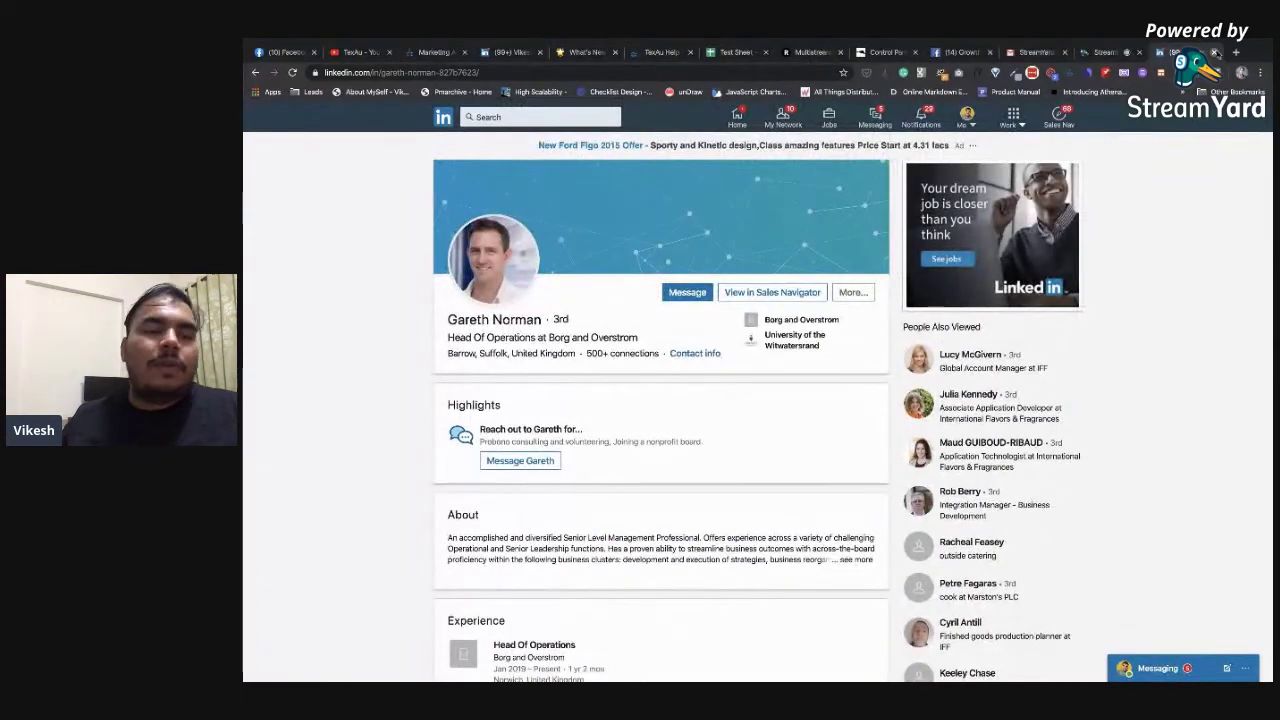
{"action": "left_click", "coordinate": [425, 55]}
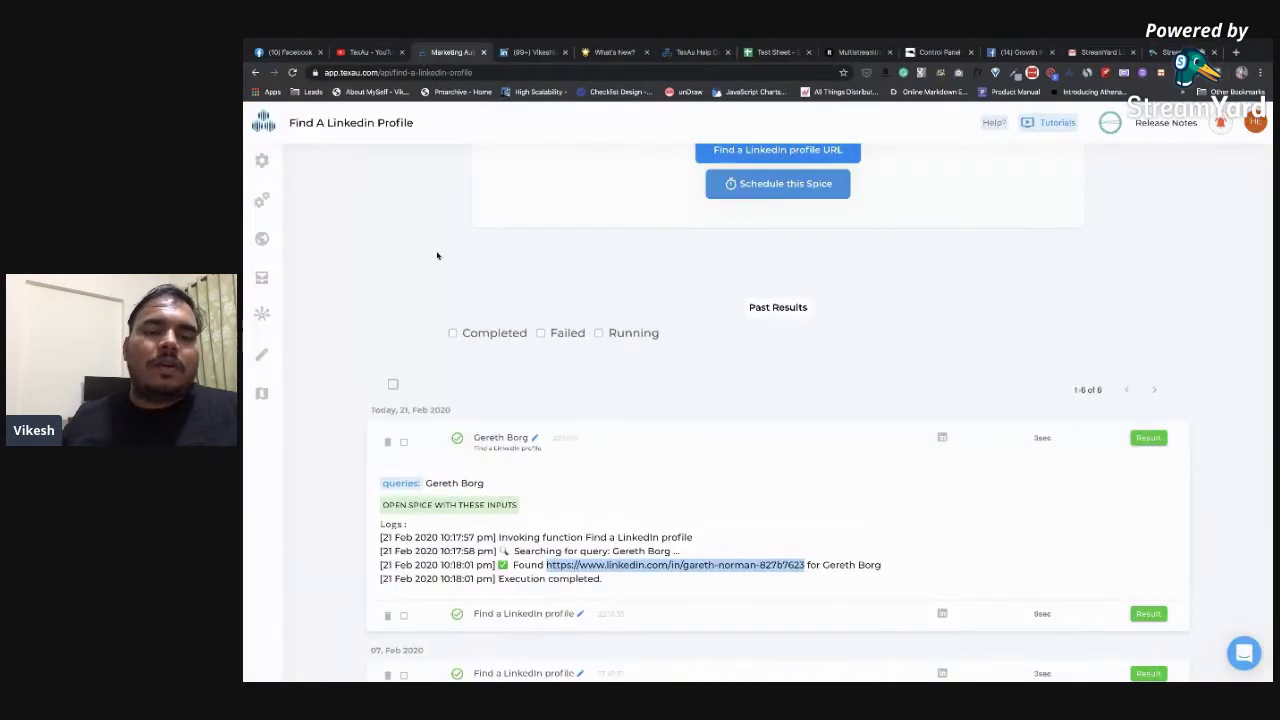
- Replace the old query with the new person's full name followed by DIGR
{"action": "scroll", "coordinate": [551, 287], "scroll_direction": "up", "scroll_amount": 4}
{"action": "scroll", "coordinate": [551, 287], "scroll_direction": "up", "scroll_amount": 3}
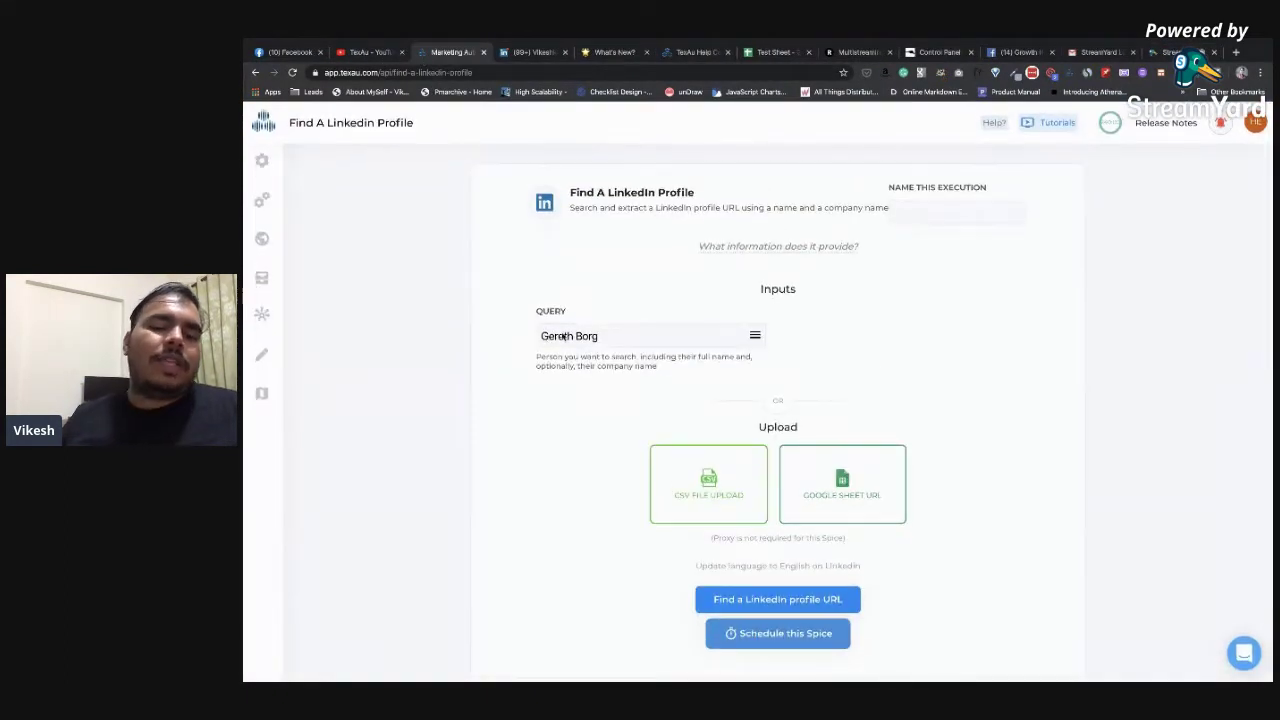
{"action": "left_click", "coordinate": [629, 341]}
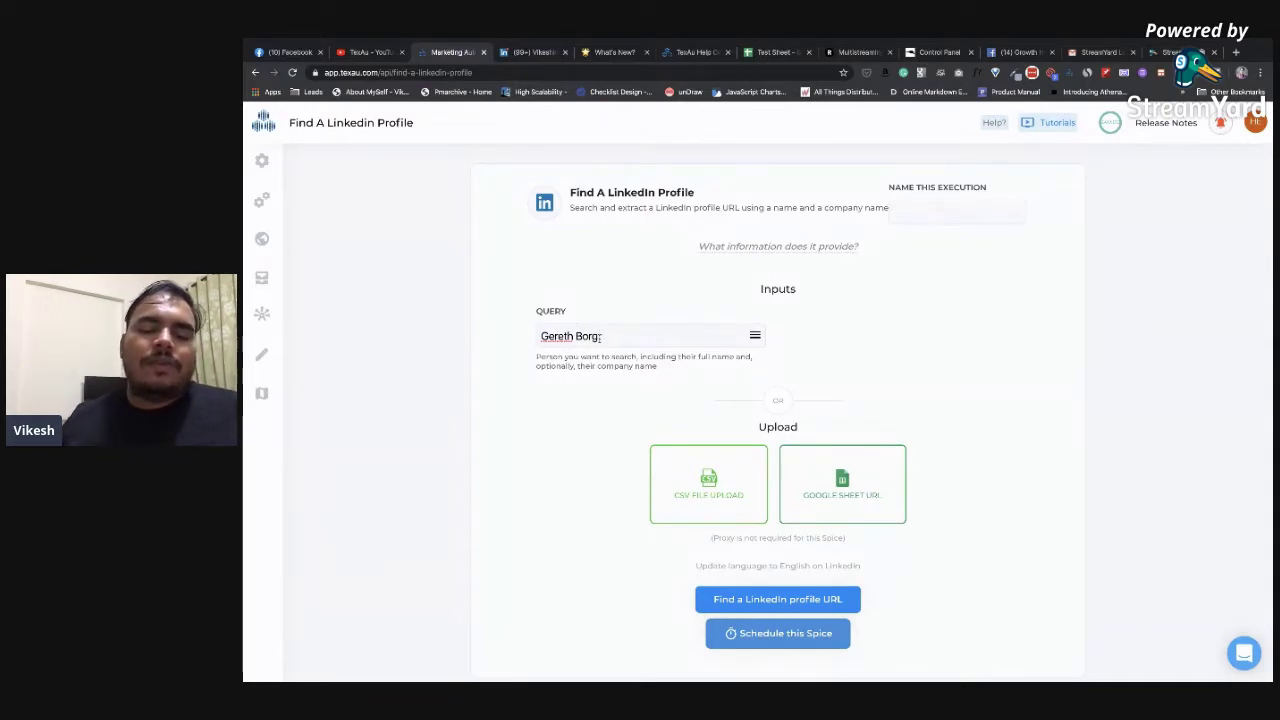
{"action": "triple_click", "coordinate": [601, 335]}
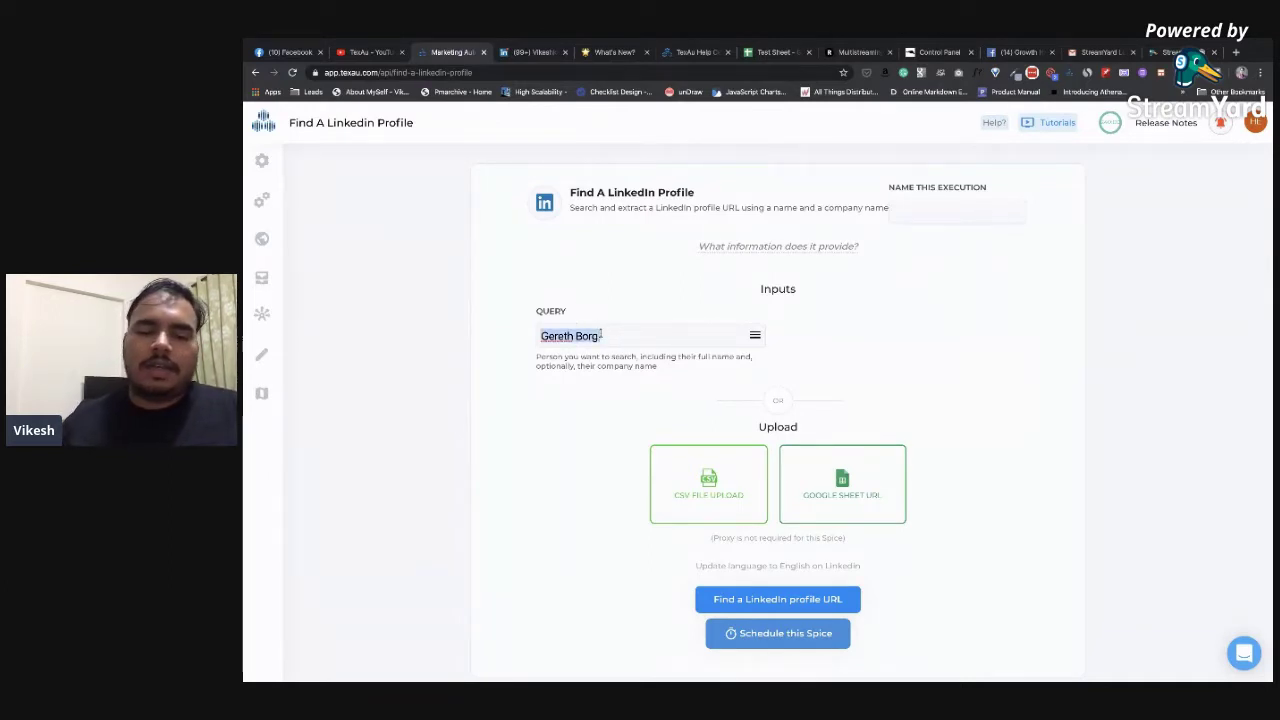
{"action": "key", "text": "BackSpace"}
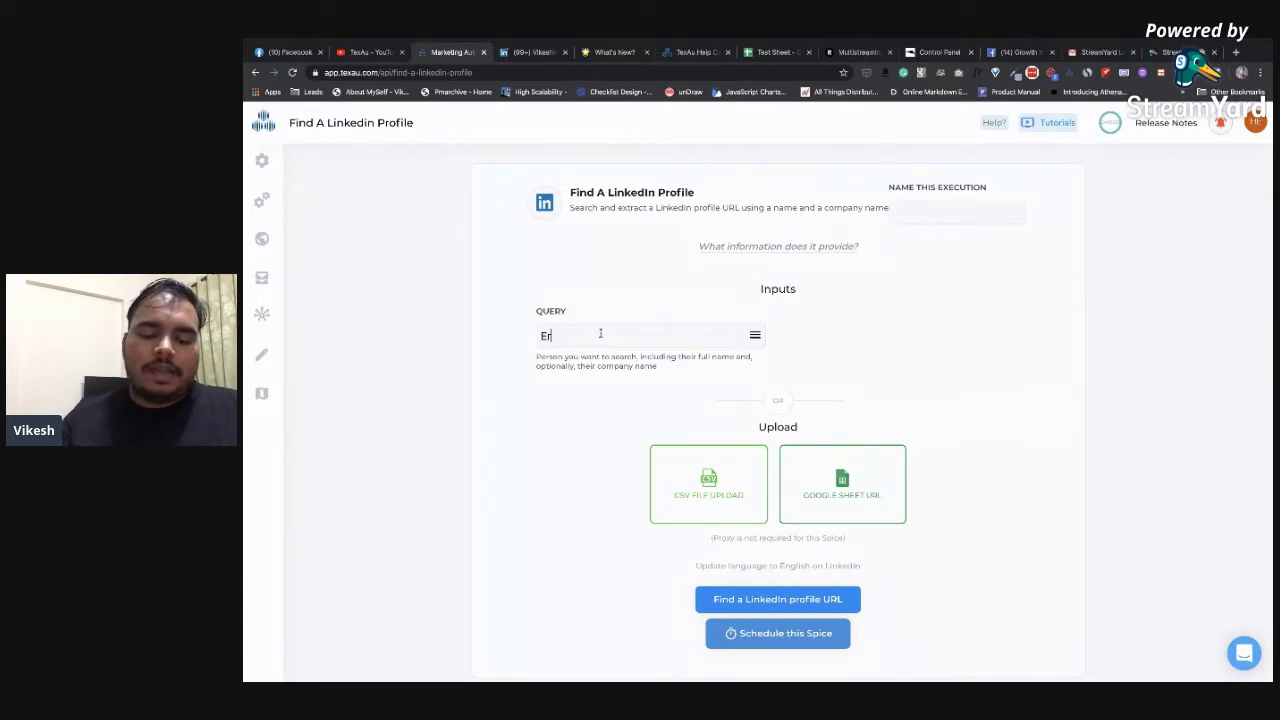
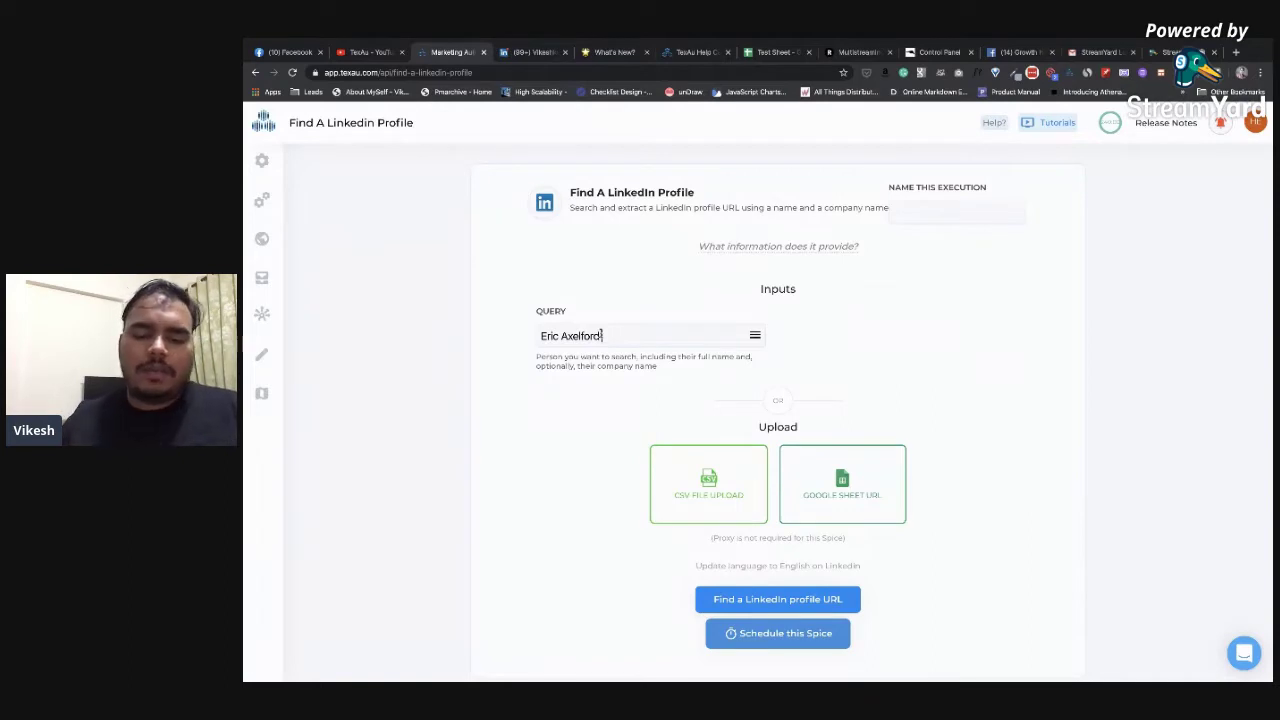
{"action": "type", "text": " G"}
{"action": "key", "text": "BackSpace"}
{"action": "type", "text": "DIGR"}
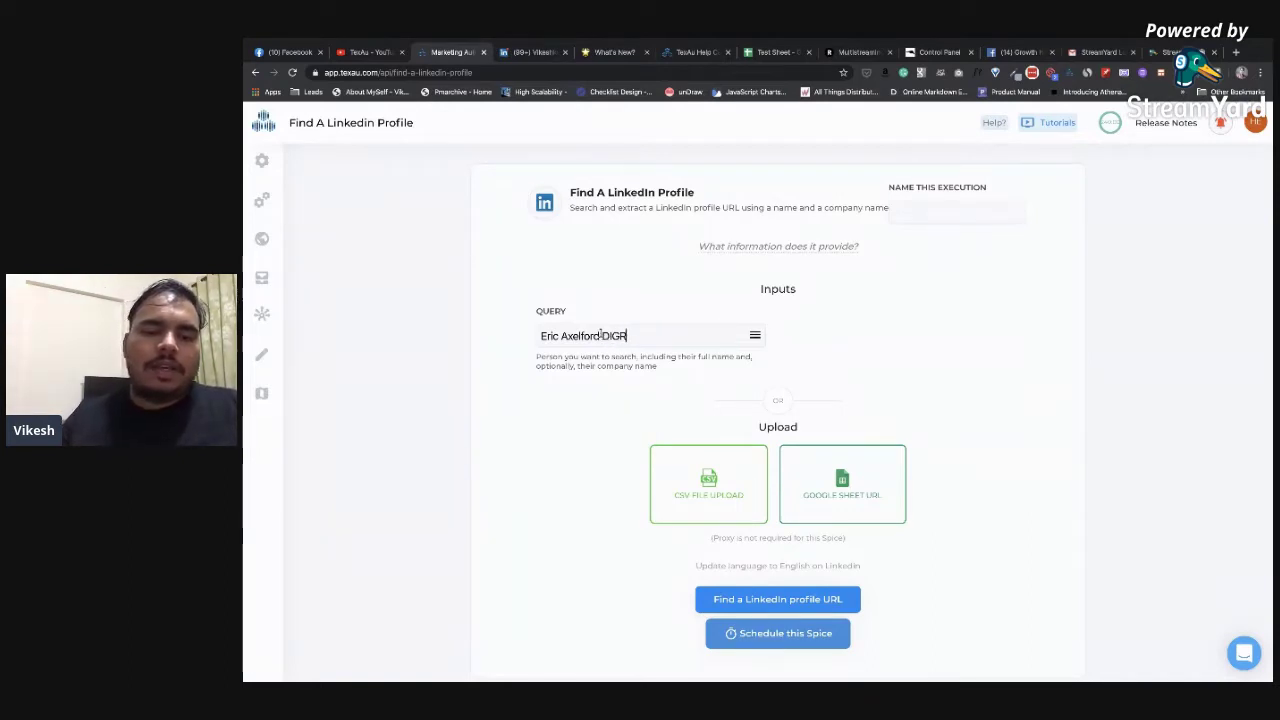
{"action": "scroll", "coordinate": [587, 394], "scroll_direction": "down", "scroll_amount": 1}
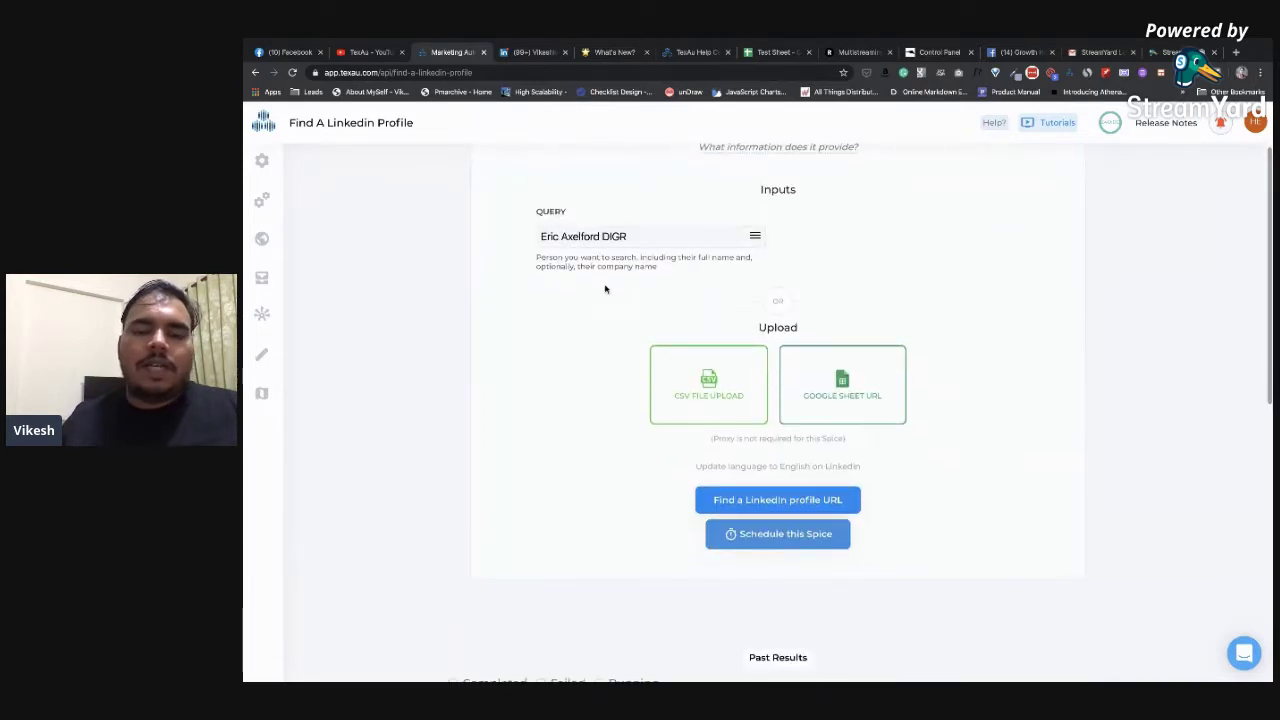
{"action": "scroll", "coordinate": [603, 286], "scroll_direction": "down", "scroll_amount": 1}
{"action": "scroll", "coordinate": [555, 403], "scroll_direction": "down", "scroll_amount": 1}
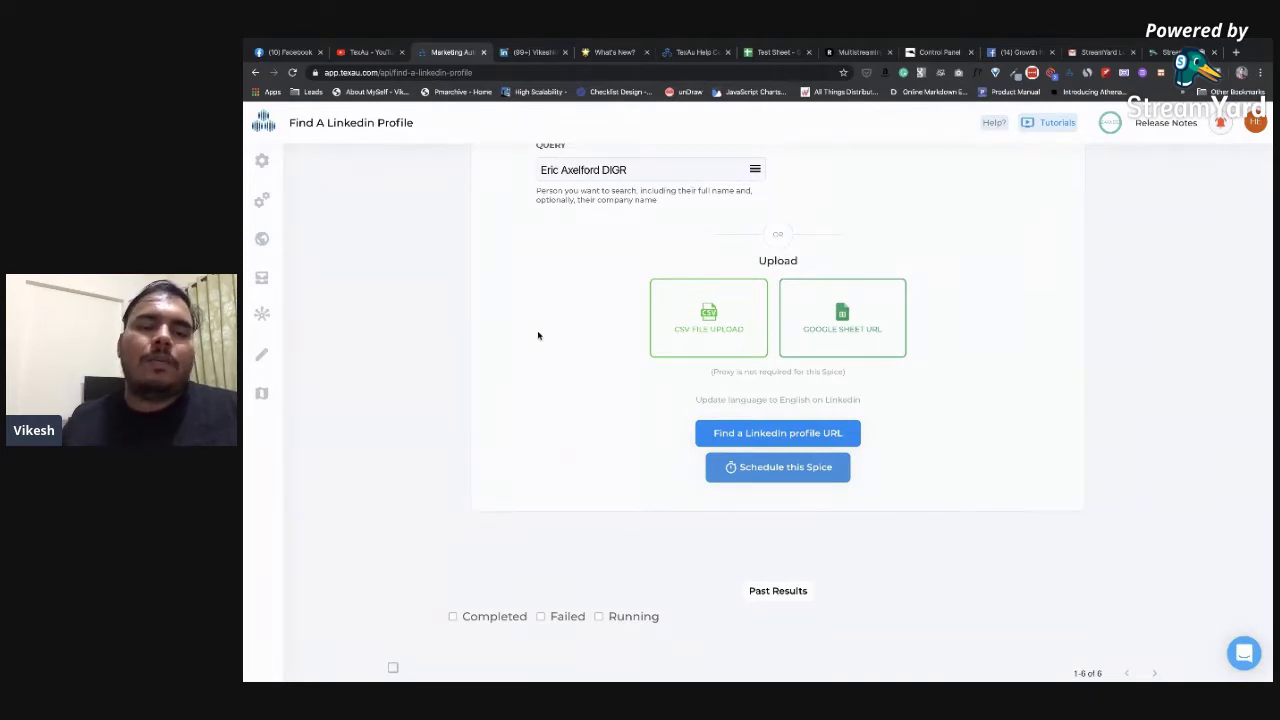
{"action": "left_click", "coordinate": [644, 169]}
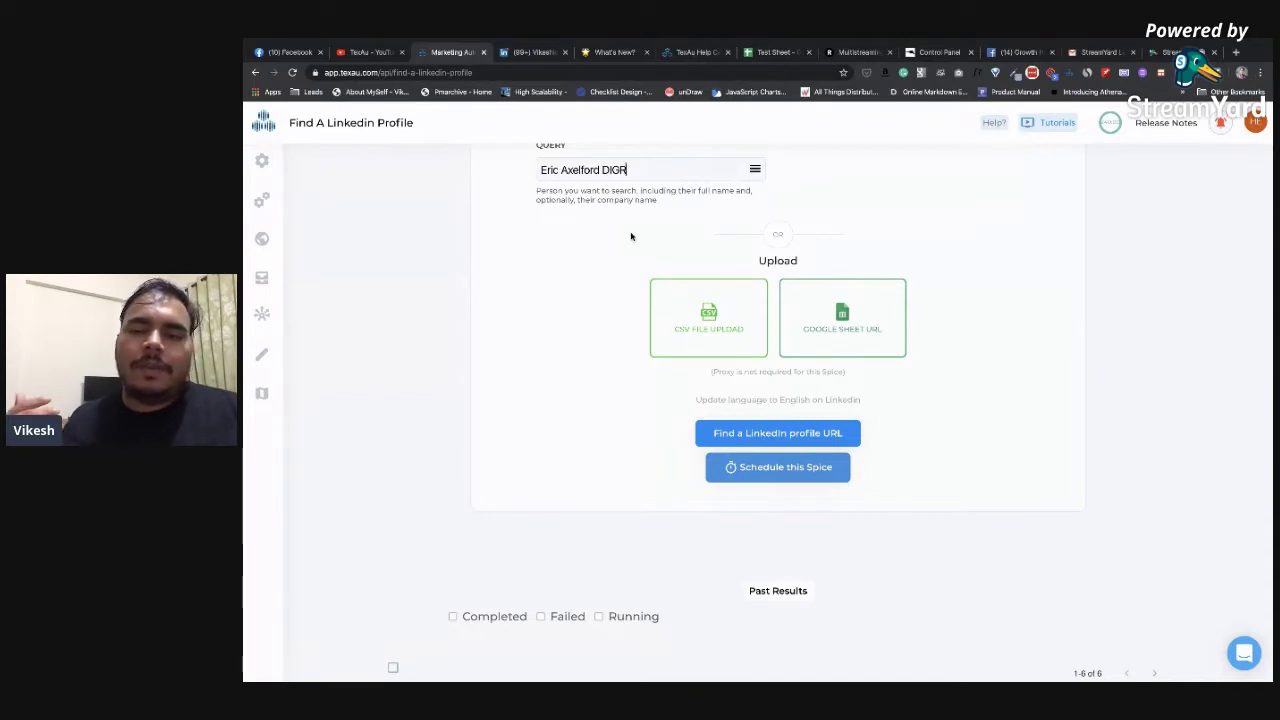
{"action": "scroll", "coordinate": [631, 236], "scroll_direction": "up", "scroll_amount": 1}
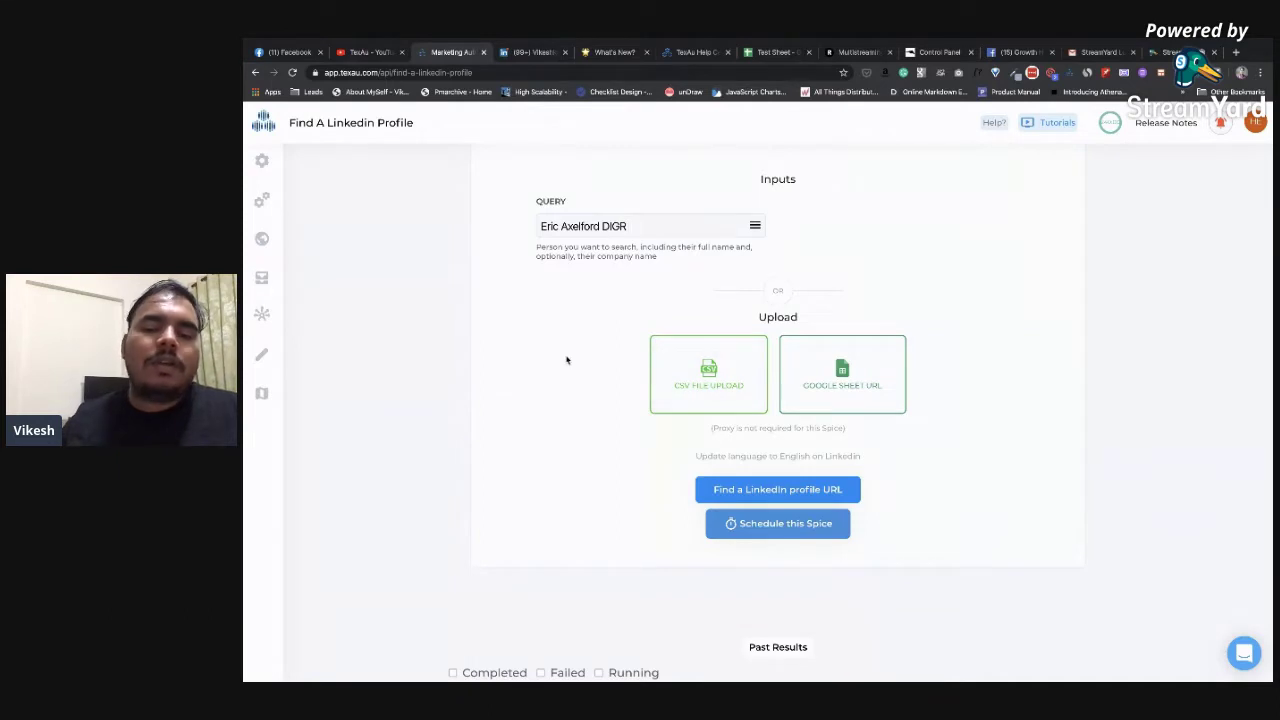
{"action": "left_click", "coordinate": [633, 228]}
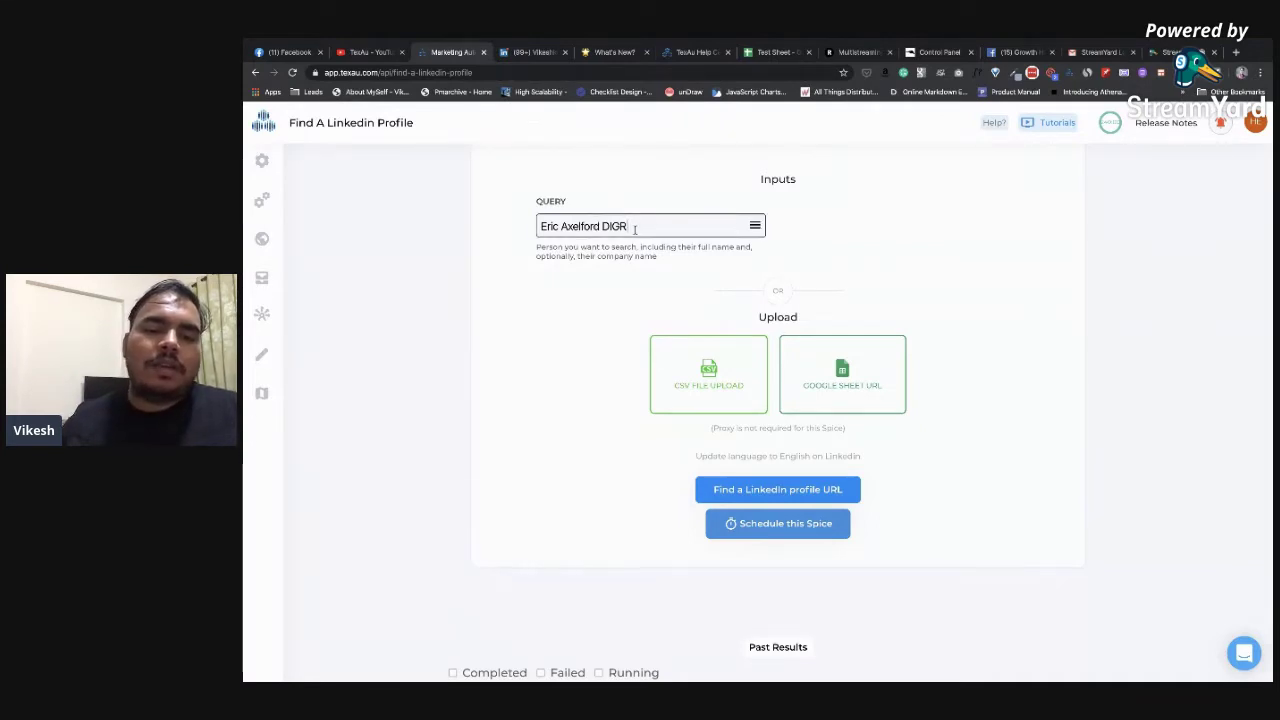
{"action": "key", "text": "ctrl+a"}
{"action": "key", "text": "BackSpace"}
{"action": "type", "text": "FULLNAME COMPANYNAME"}
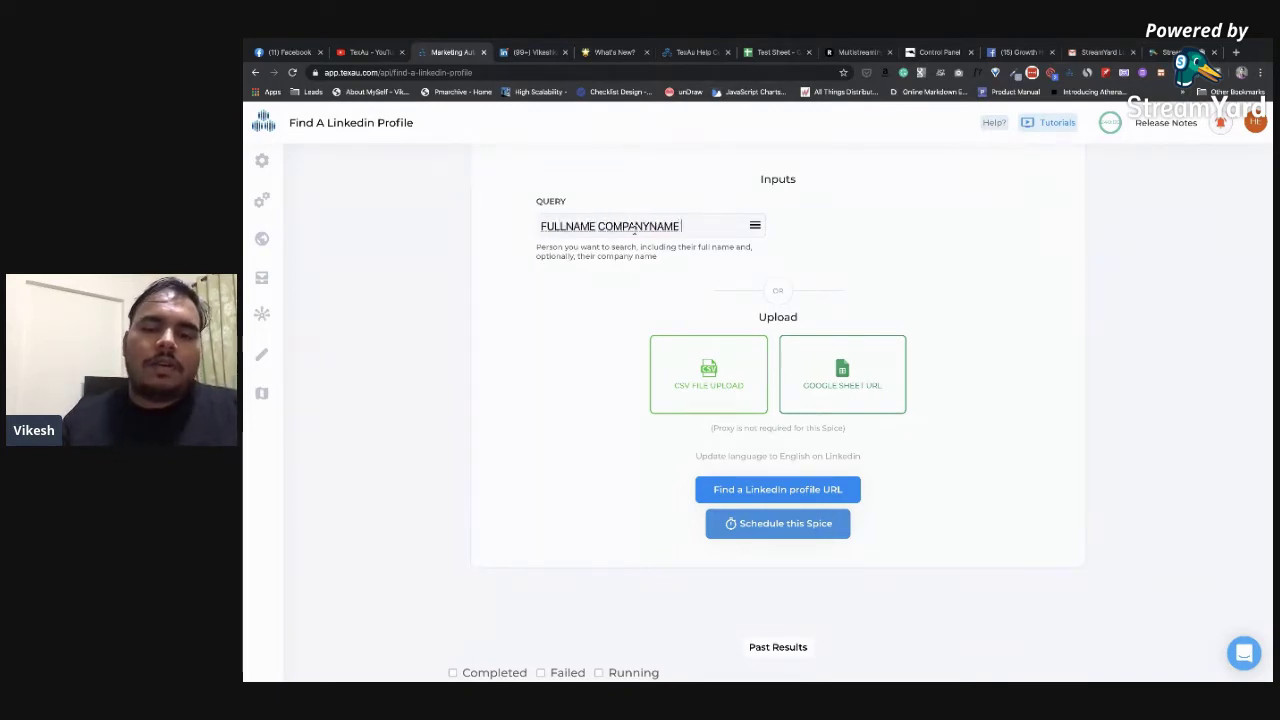
{"action": "type", "text": " LOCATION"}
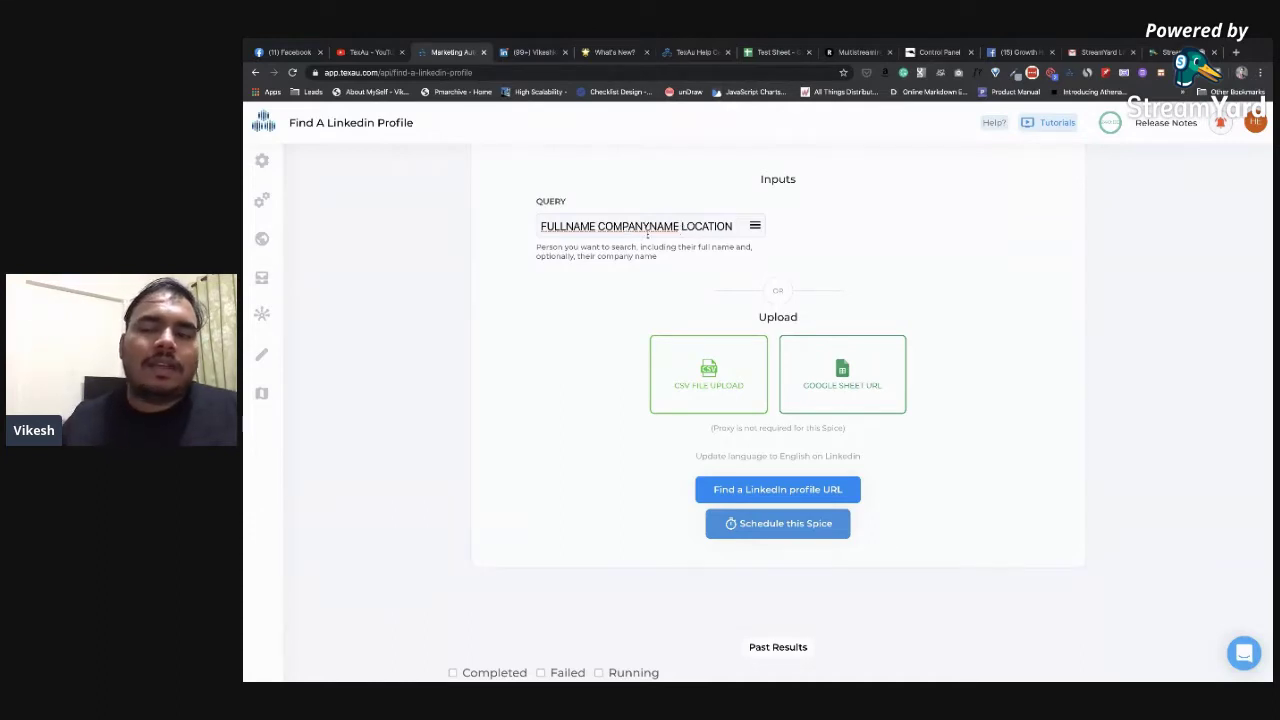
{"action": "key", "text": "ctrl+a"}
{"action": "key", "text": "BackSpace"}
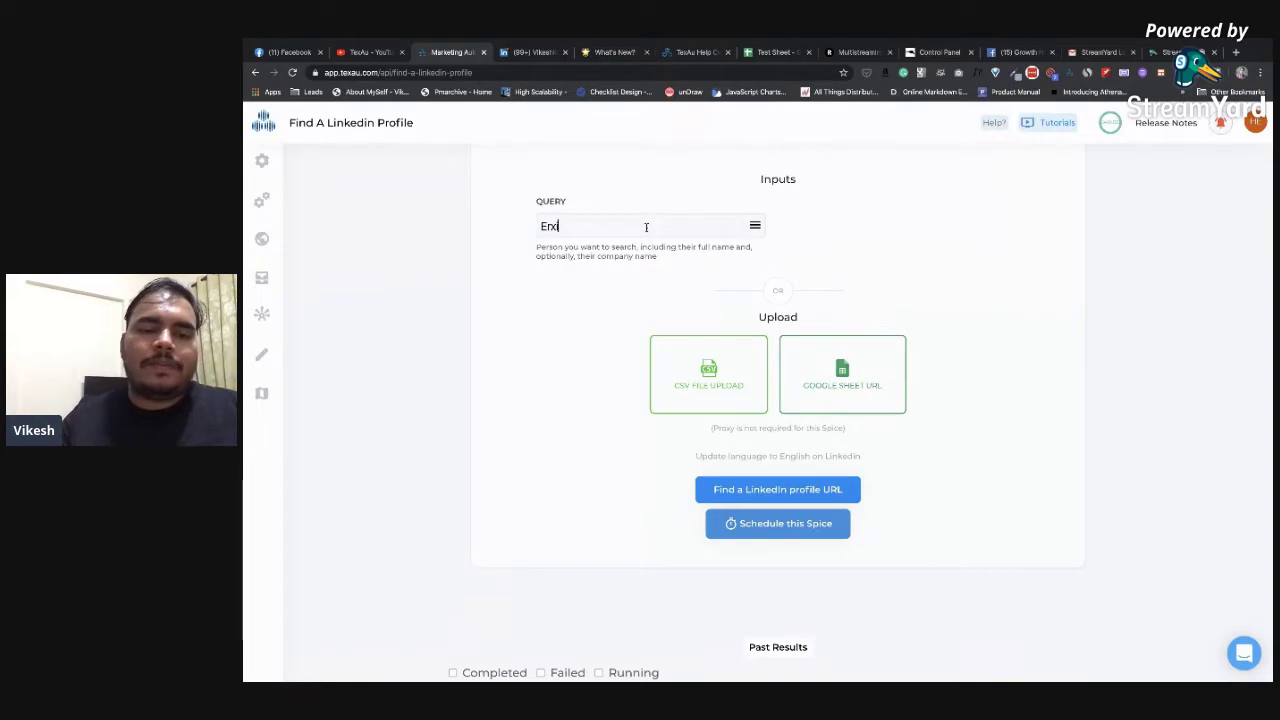
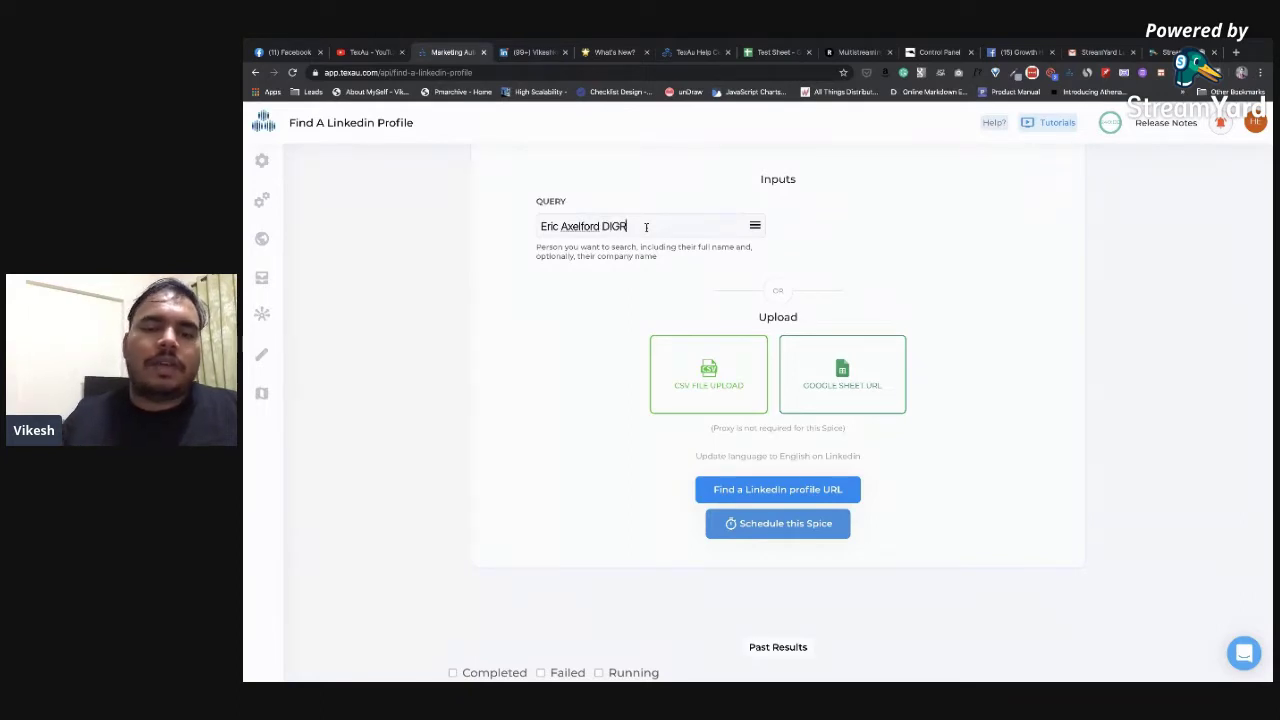
{"action": "scroll", "coordinate": [603, 329], "scroll_direction": "down", "scroll_amount": 2}
- Run the profile search, confirm the new pending run in Past Results, then switch to Facebook
{"action": "left_click", "coordinate": [777, 402]}
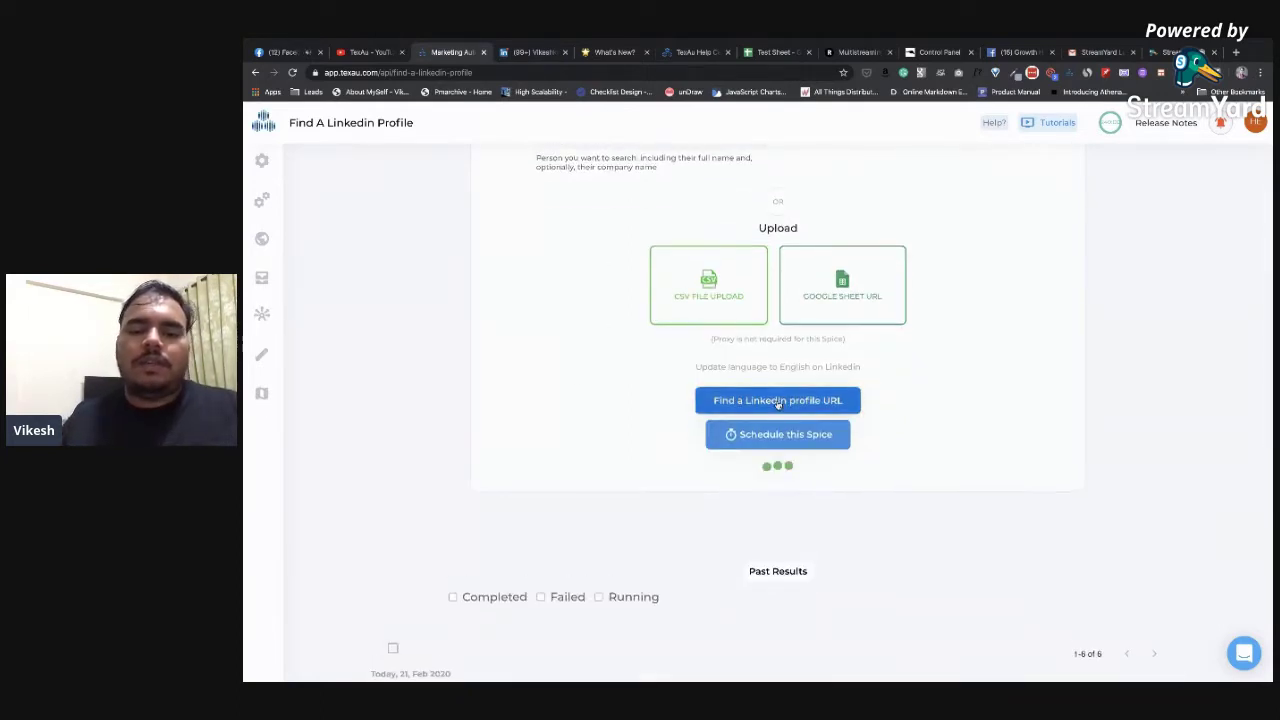
{"action": "scroll", "coordinate": [566, 383], "scroll_direction": "down", "scroll_amount": 6}
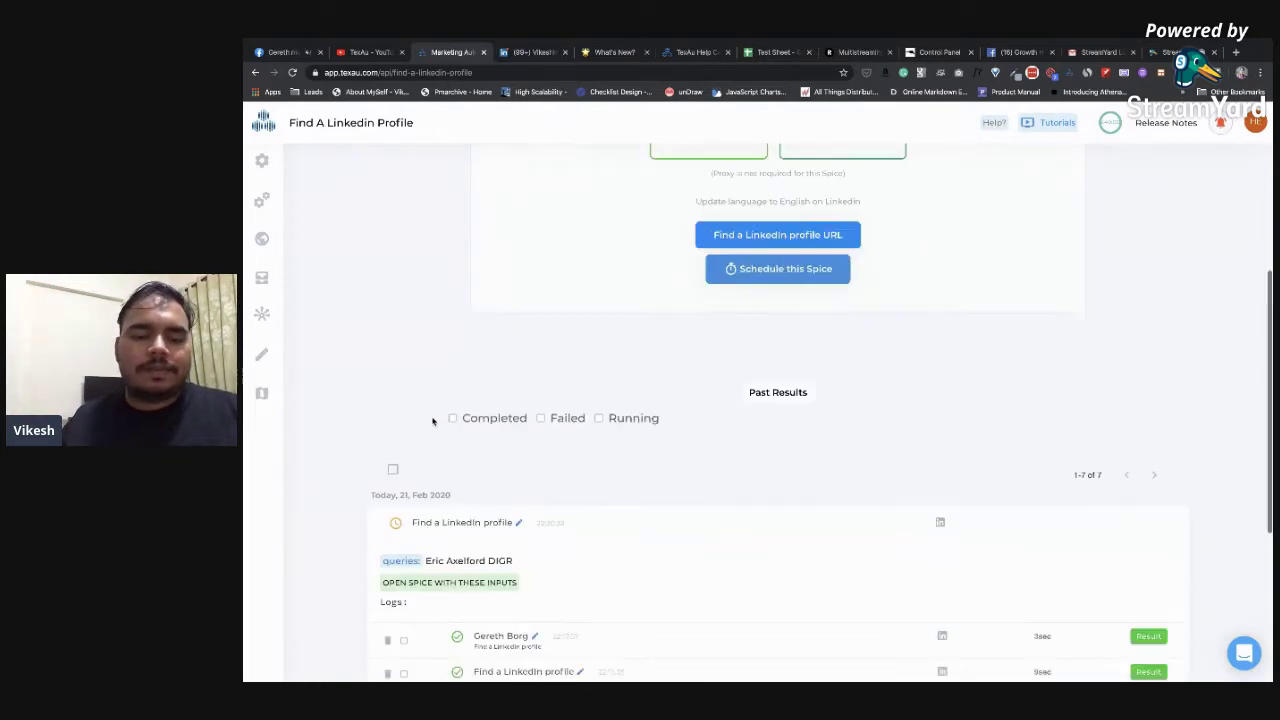
{"action": "left_click", "coordinate": [283, 53]}
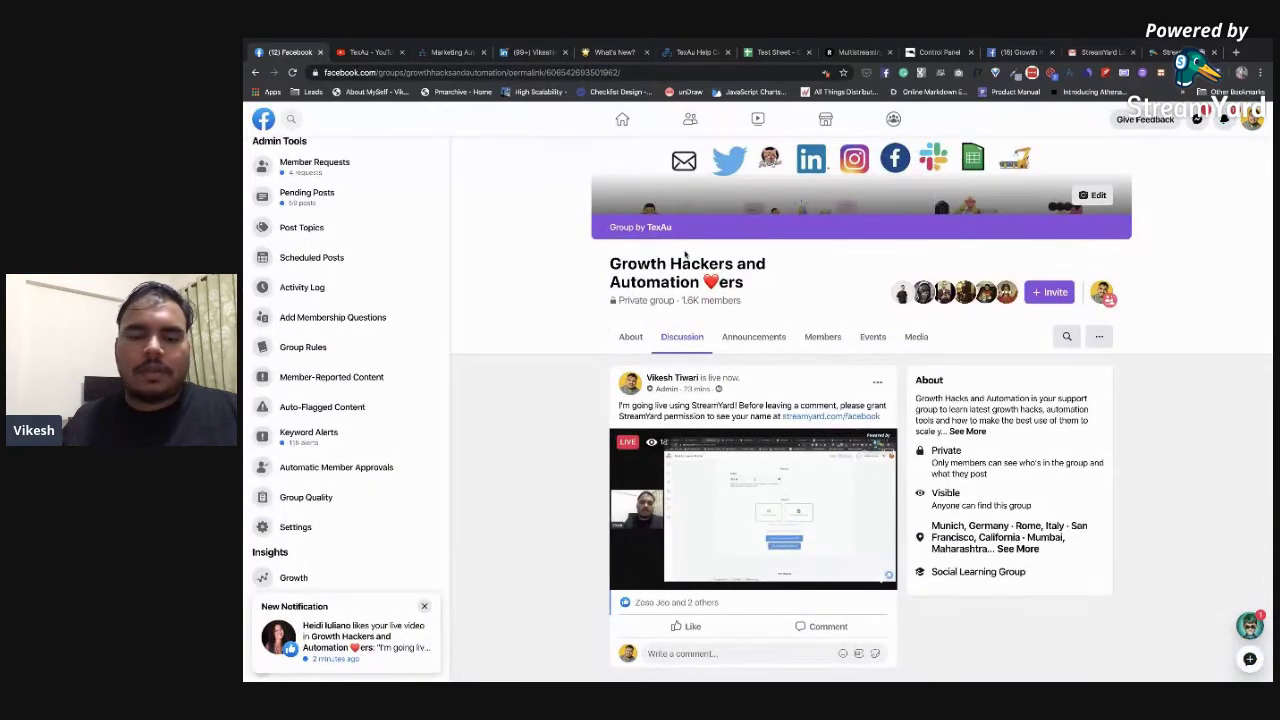
- Look at the group settings page and the StreamYard studio, then return to TexAu with Ctrl+3
{"action": "left_click", "coordinate": [1018, 52]}
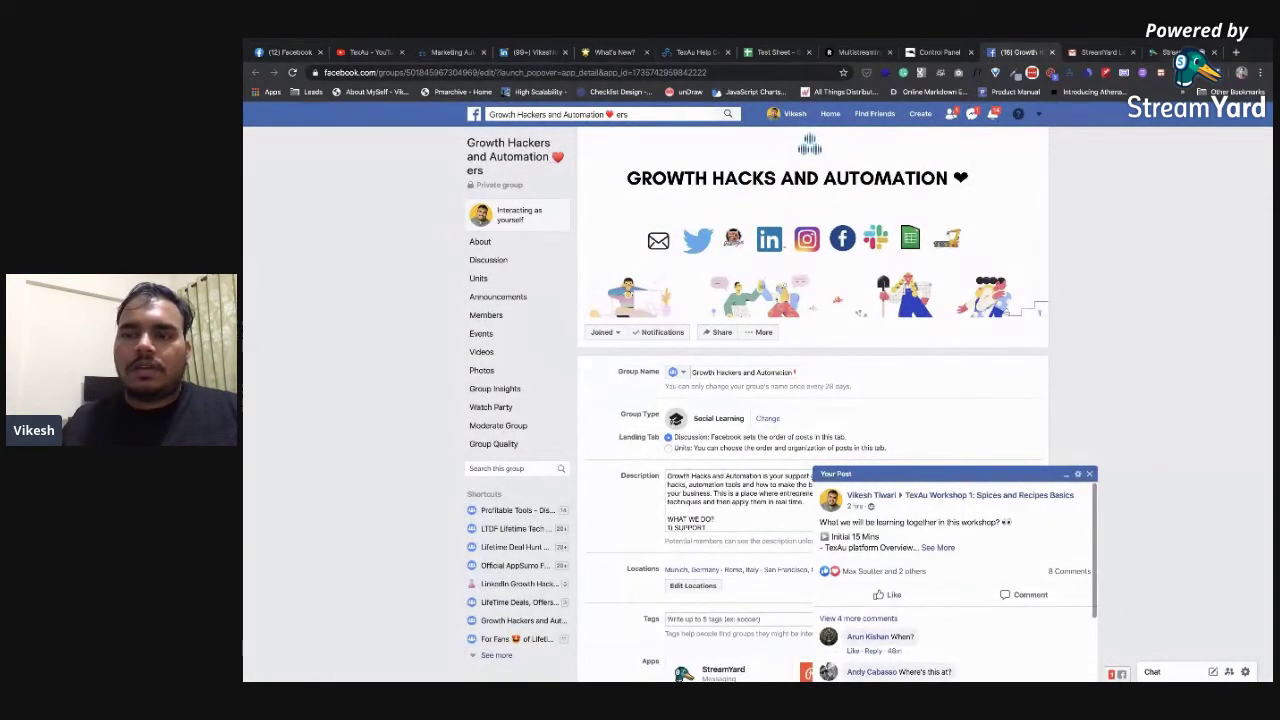
{"action": "left_click", "coordinate": [1168, 52]}
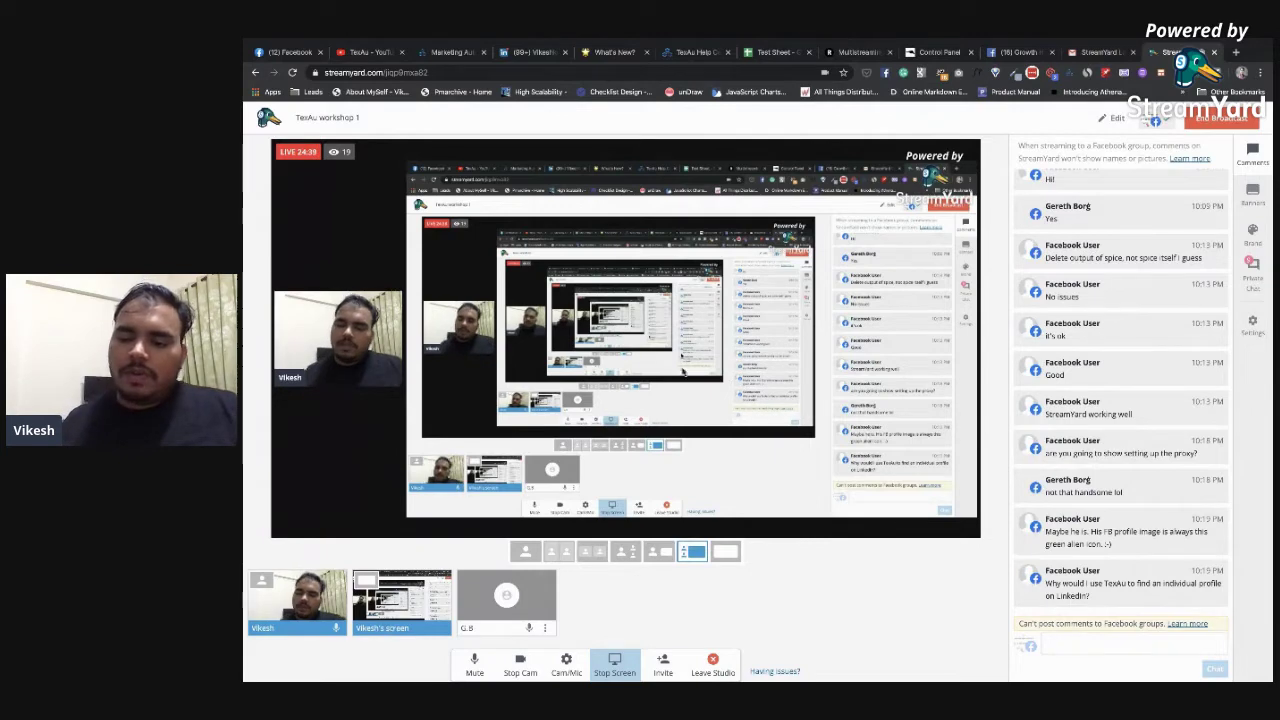
{"action": "key", "text": "ctrl+3"}
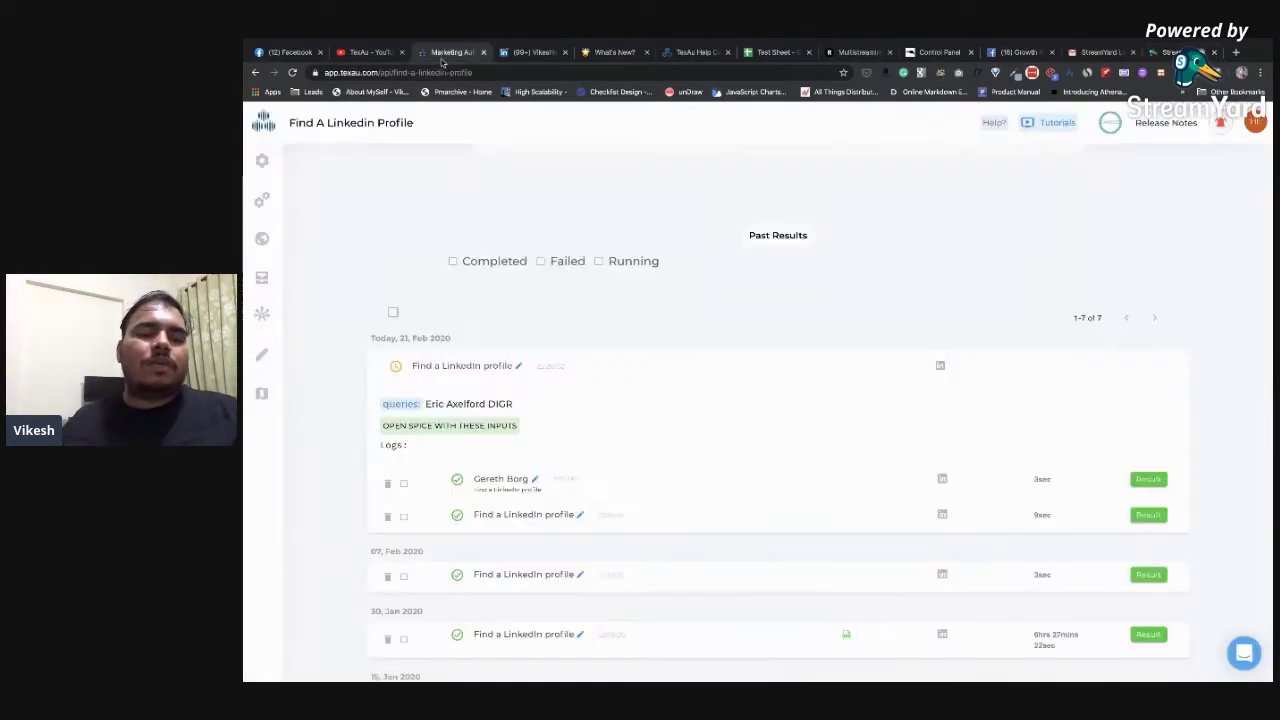
- Collapse the earlier run's details and scroll through the form and the 7 Past Results runs
{"action": "left_click", "coordinate": [578, 363]}
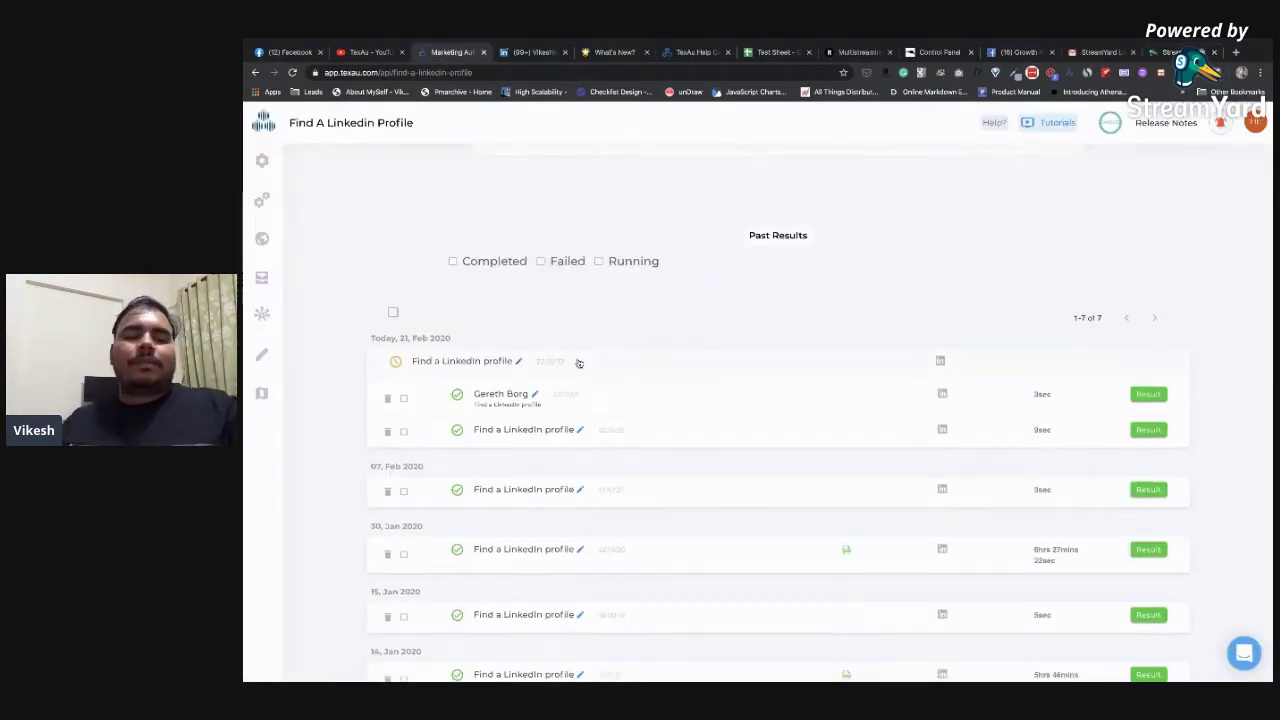
{"action": "scroll", "coordinate": [306, 297], "scroll_direction": "up", "scroll_amount": 6}
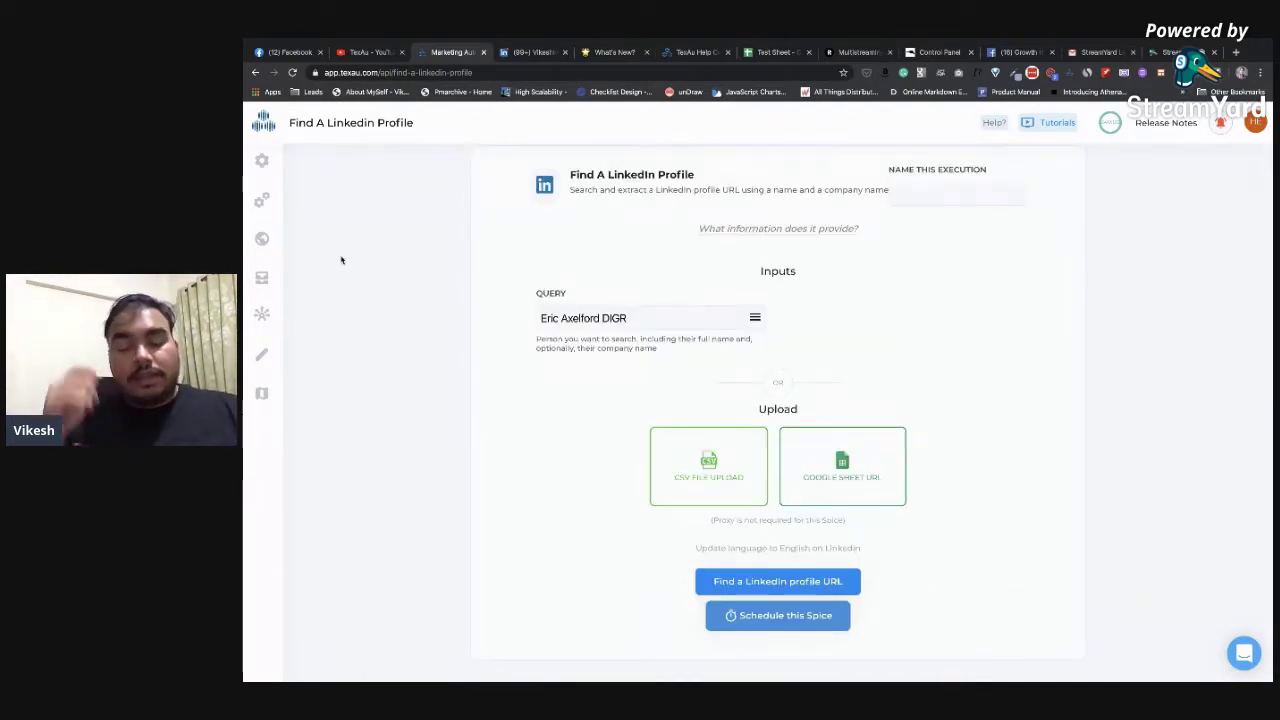
{"action": "scroll", "coordinate": [374, 263], "scroll_direction": "up", "scroll_amount": 1}
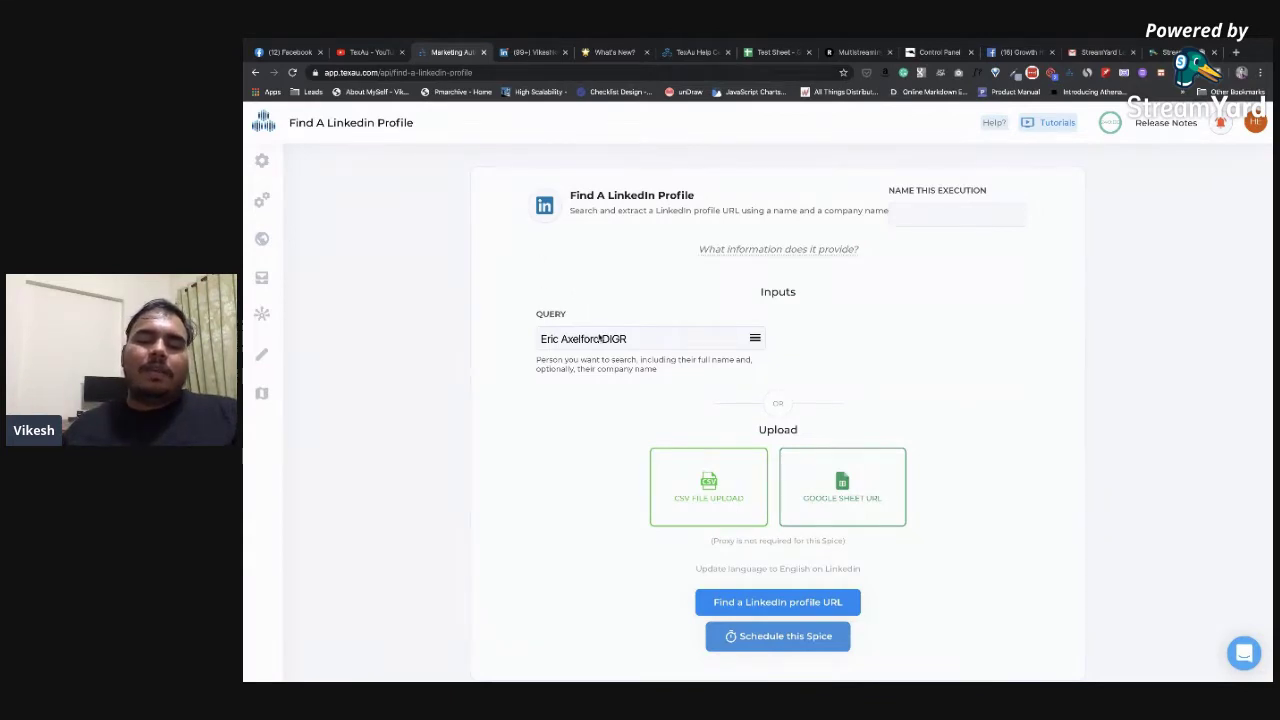
{"action": "scroll", "coordinate": [655, 340], "scroll_direction": "down", "scroll_amount": 2}
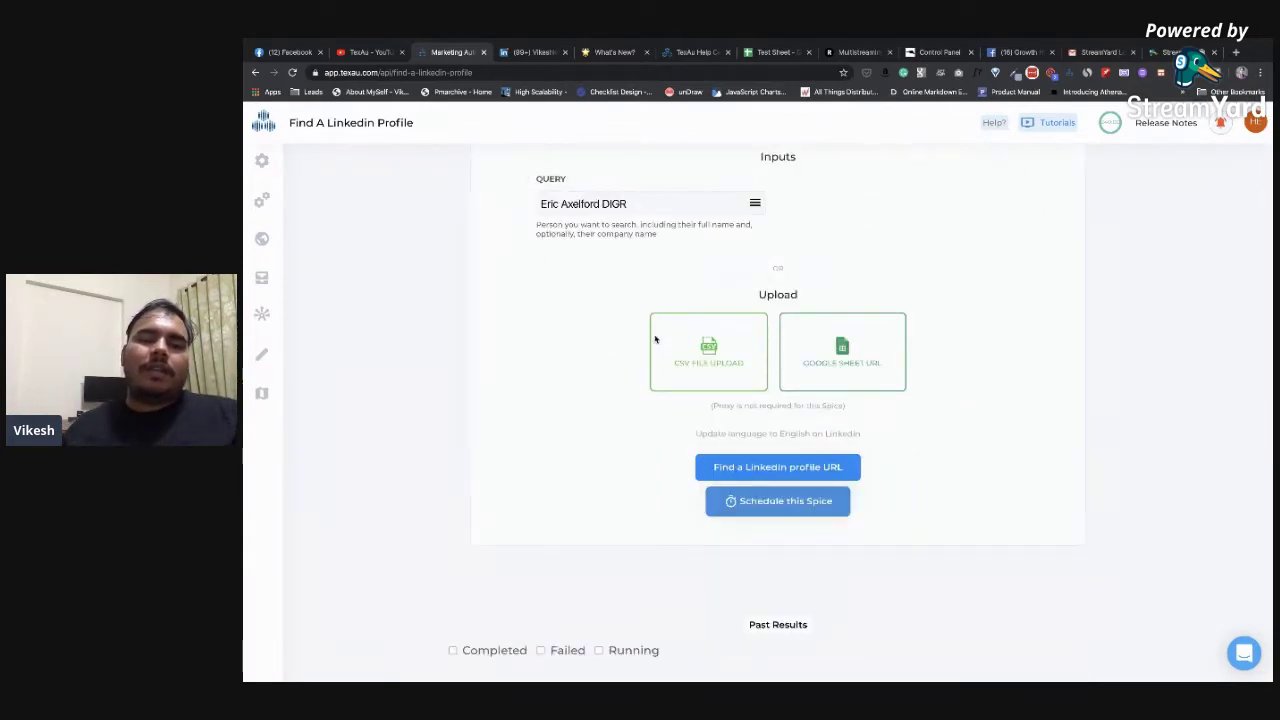
{"action": "scroll", "coordinate": [580, 386], "scroll_direction": "down", "scroll_amount": 1}
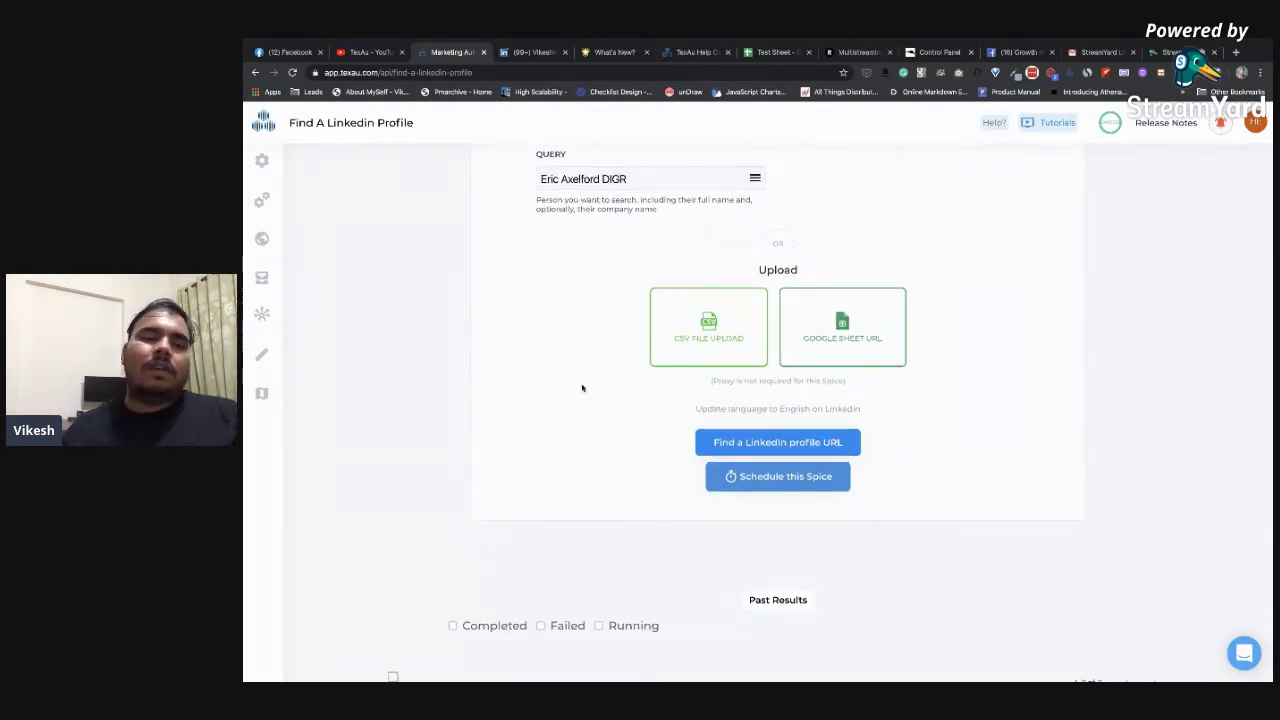
{"action": "scroll", "coordinate": [583, 389], "scroll_direction": "down", "scroll_amount": 1}
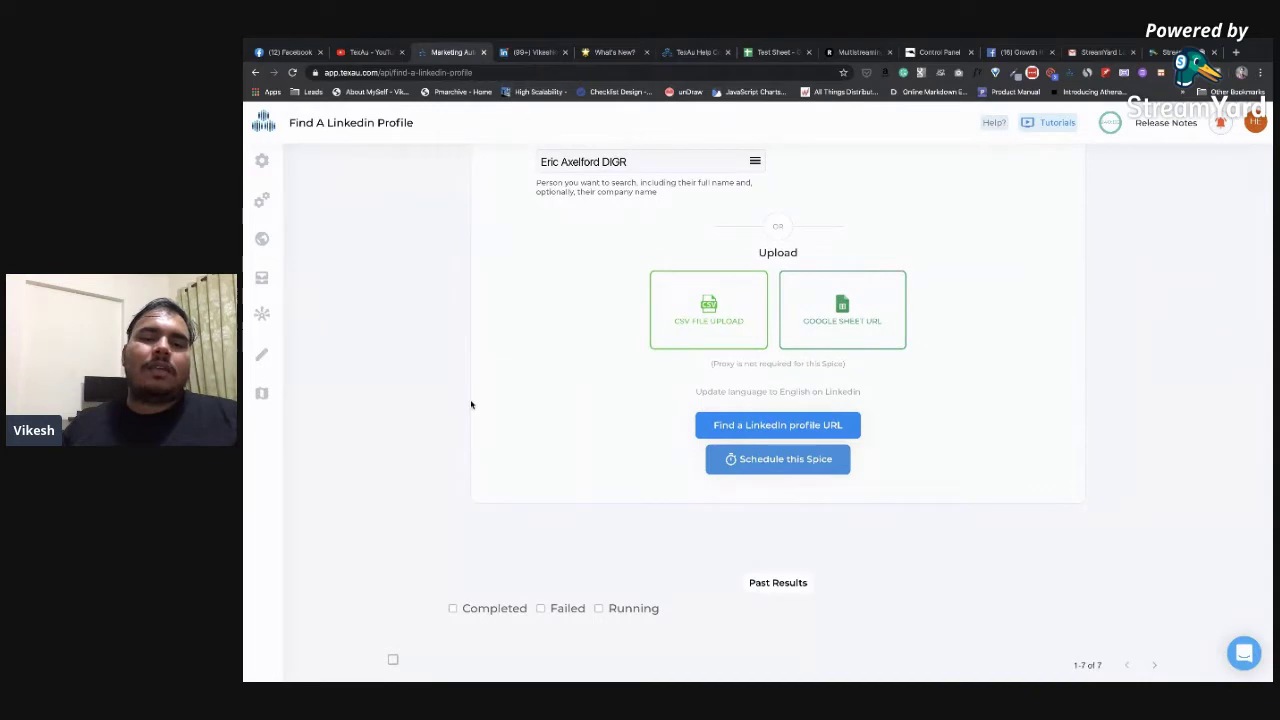
{"action": "scroll", "coordinate": [471, 404], "scroll_direction": "down", "scroll_amount": 5}
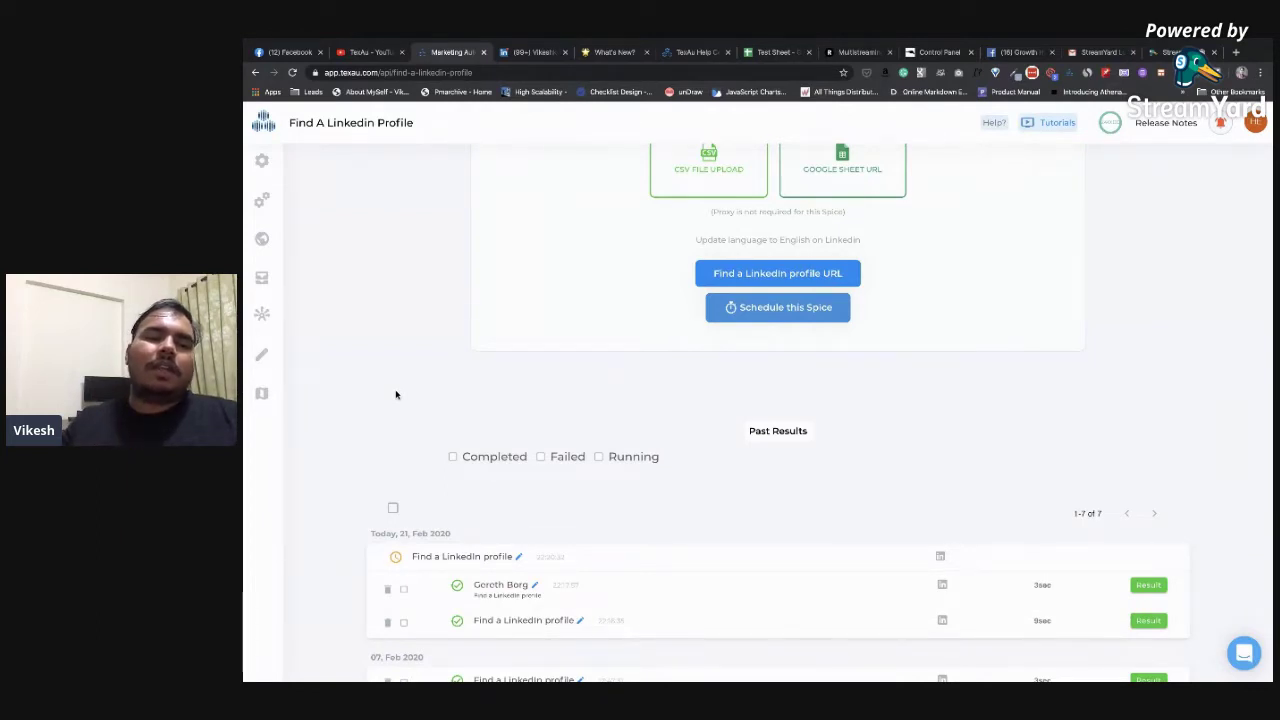
{"action": "scroll", "coordinate": [395, 394], "scroll_direction": "down", "scroll_amount": 1}
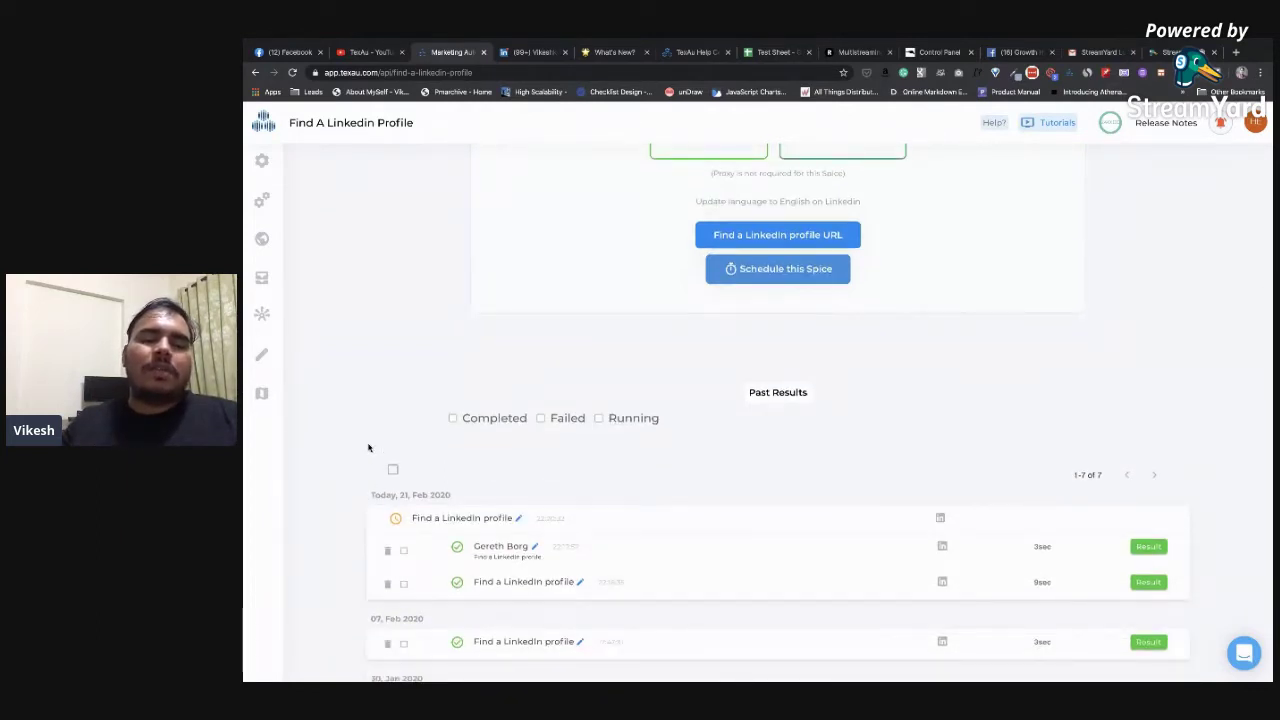
{"action": "scroll", "coordinate": [500, 400], "scroll_direction": "down", "scroll_amount": 1}
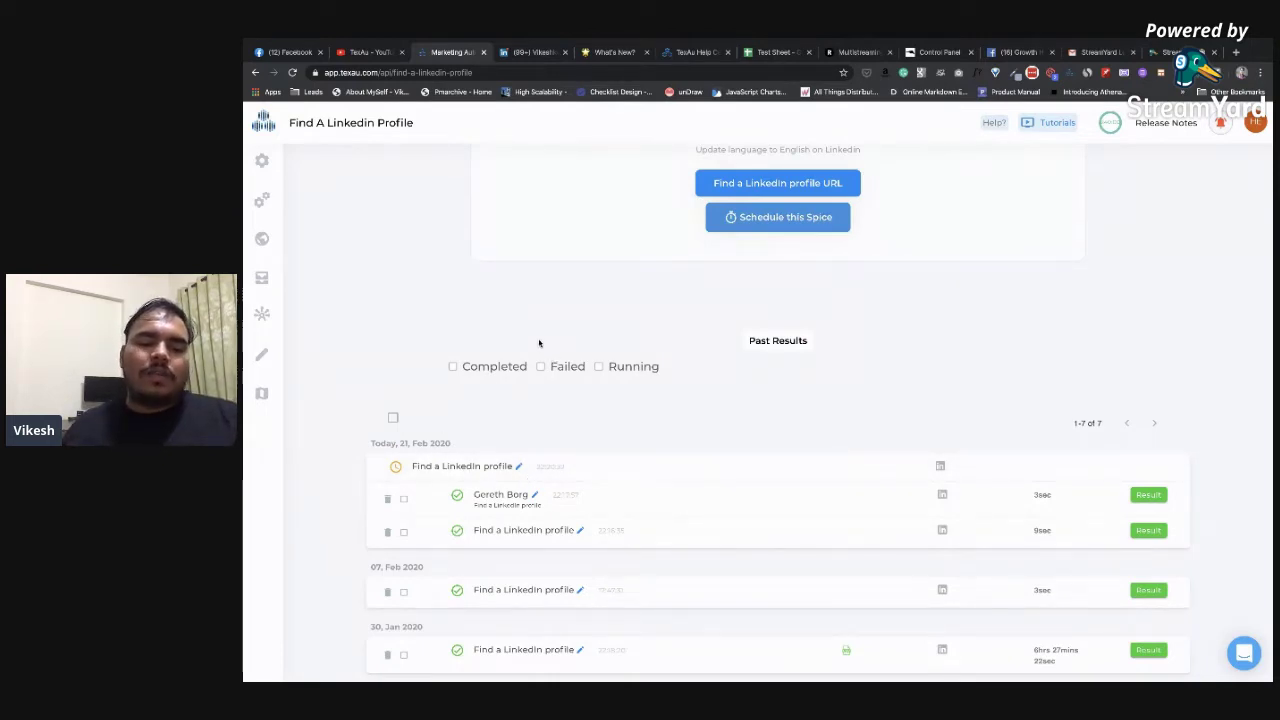
{"action": "scroll", "coordinate": [539, 343], "scroll_direction": "up", "scroll_amount": 3}
{"action": "scroll", "coordinate": [539, 343], "scroll_direction": "up", "scroll_amount": 1}
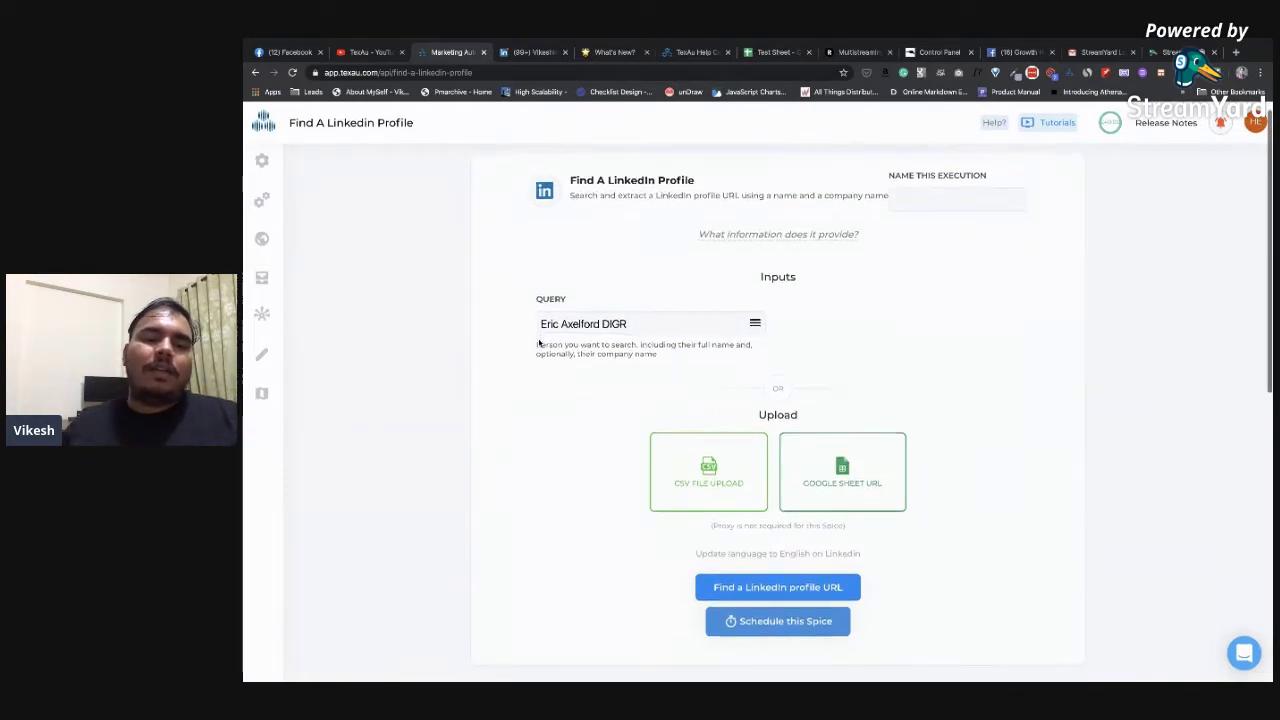
{"action": "scroll", "coordinate": [539, 343], "scroll_direction": "down", "scroll_amount": 1}
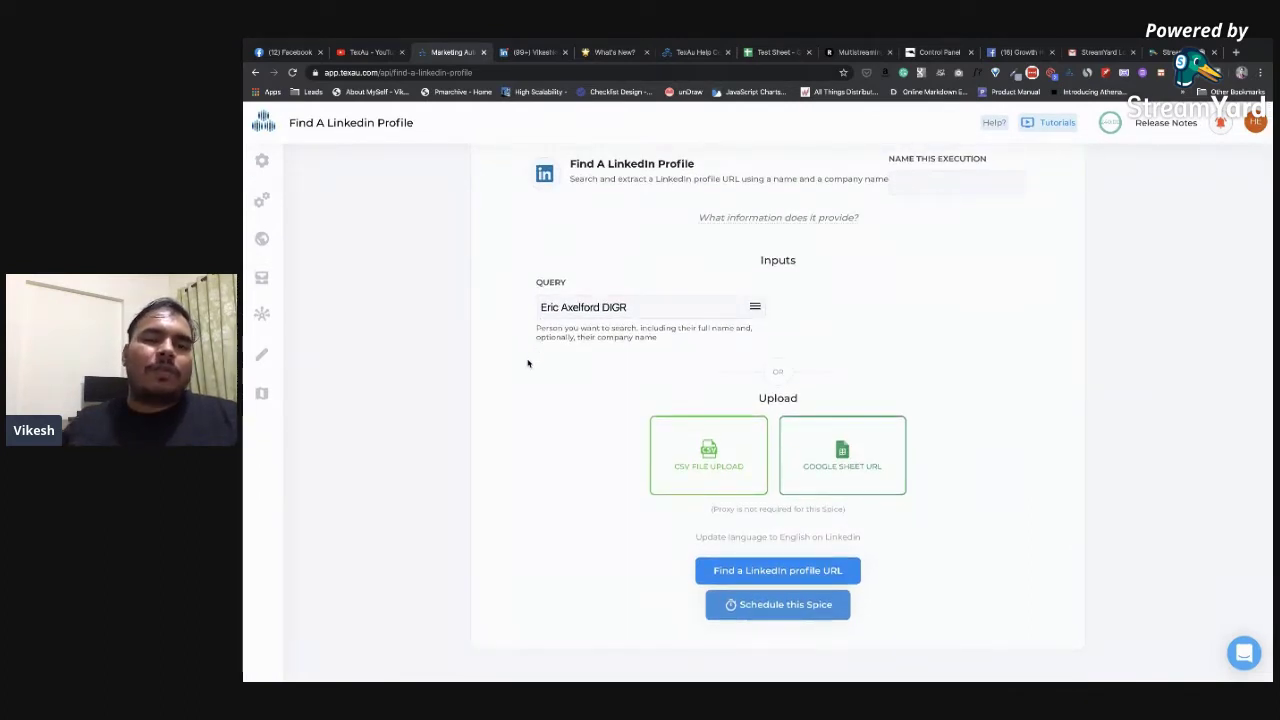
{"action": "scroll", "coordinate": [528, 363], "scroll_direction": "down", "scroll_amount": 1}
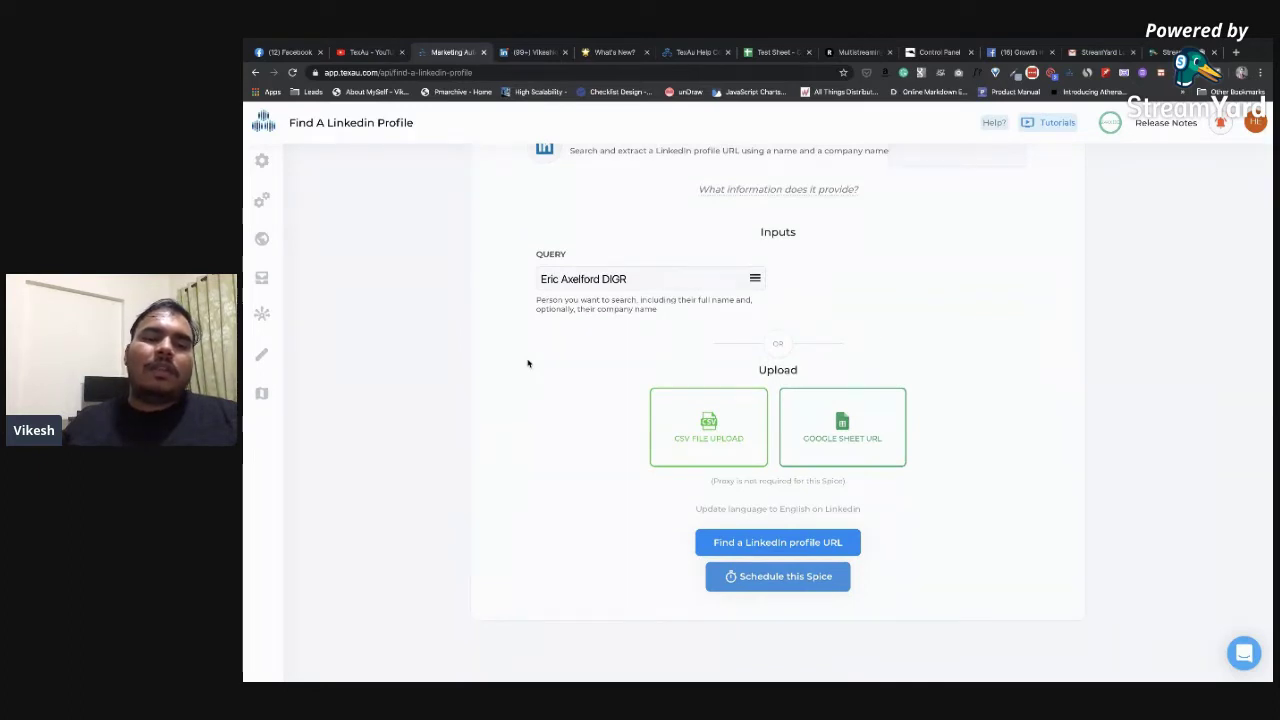
{"action": "scroll", "coordinate": [557, 358], "scroll_direction": "down", "scroll_amount": 3}
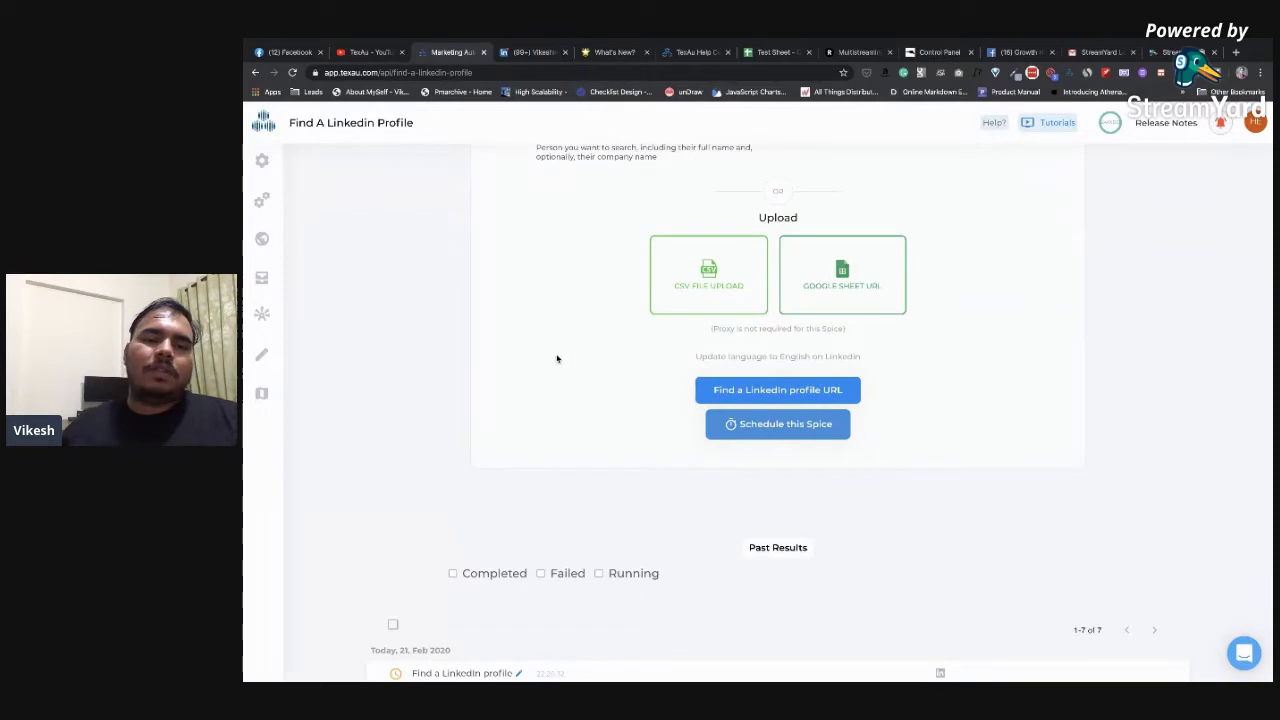
{"action": "scroll", "coordinate": [557, 358], "scroll_direction": "down", "scroll_amount": 3}
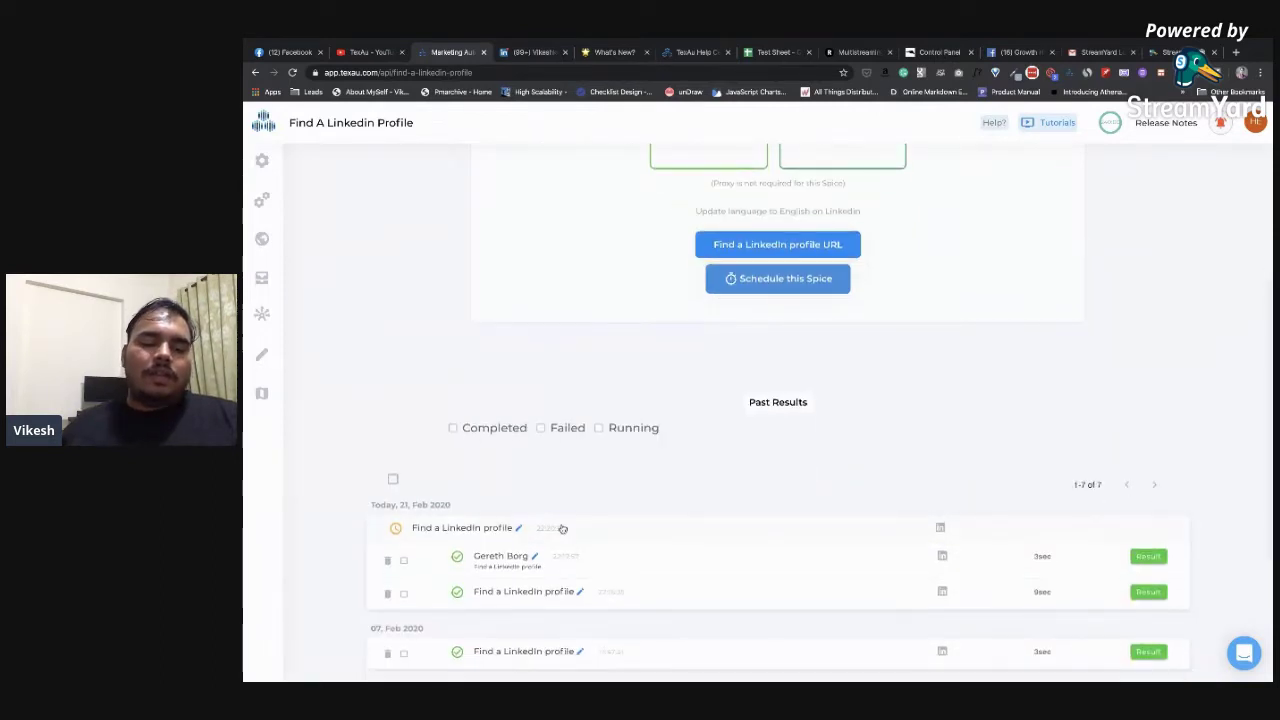
- Expand the DIGR run's completed logs, select the found profile URL, then switch to StreamYard
{"action": "left_click", "coordinate": [556, 530]}
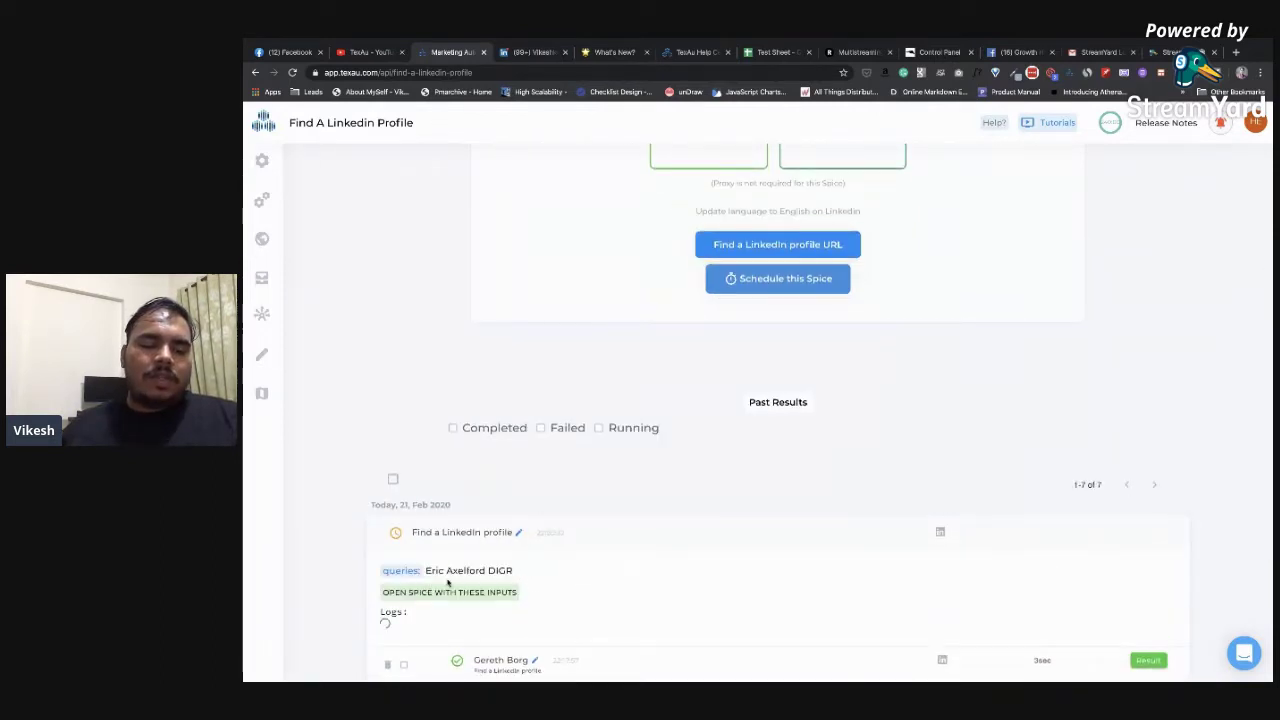
{"action": "scroll", "coordinate": [540, 580], "scroll_direction": "down", "scroll_amount": 2}
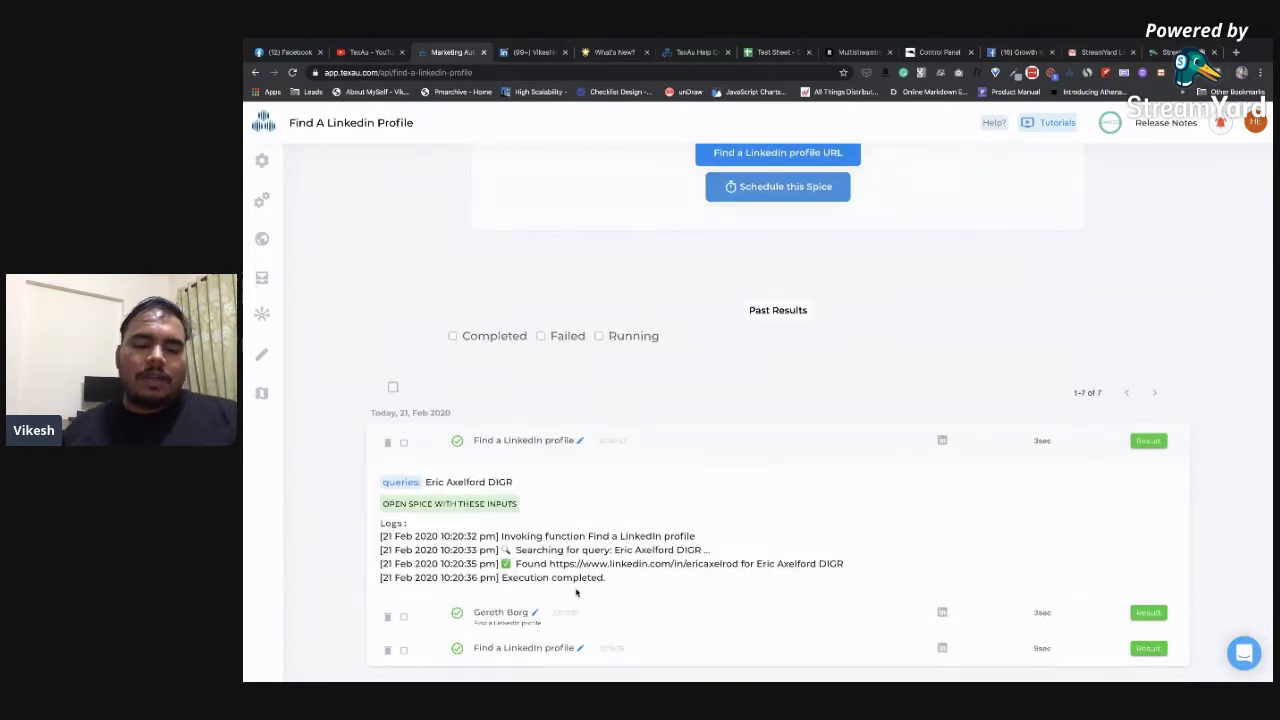
{"action": "left_click_drag", "start_coordinate": [548, 562], "coordinate": [740, 566]}
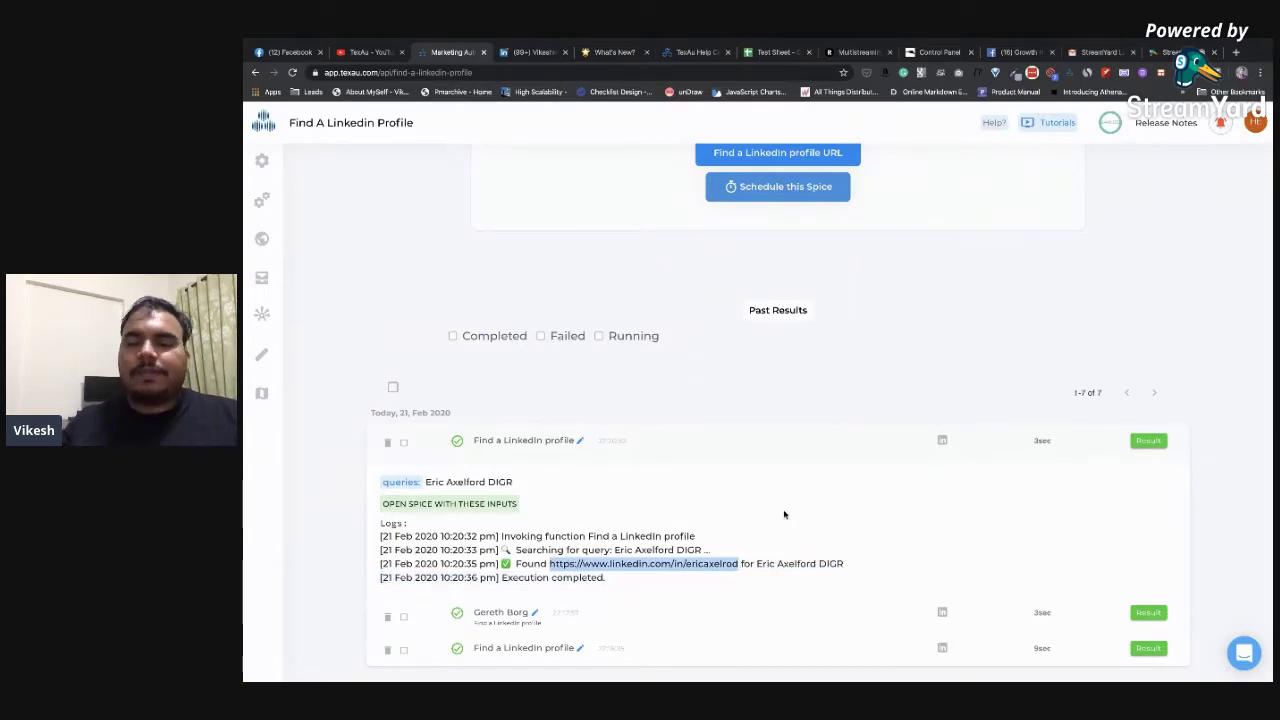
{"action": "left_click", "coordinate": [1165, 52]}
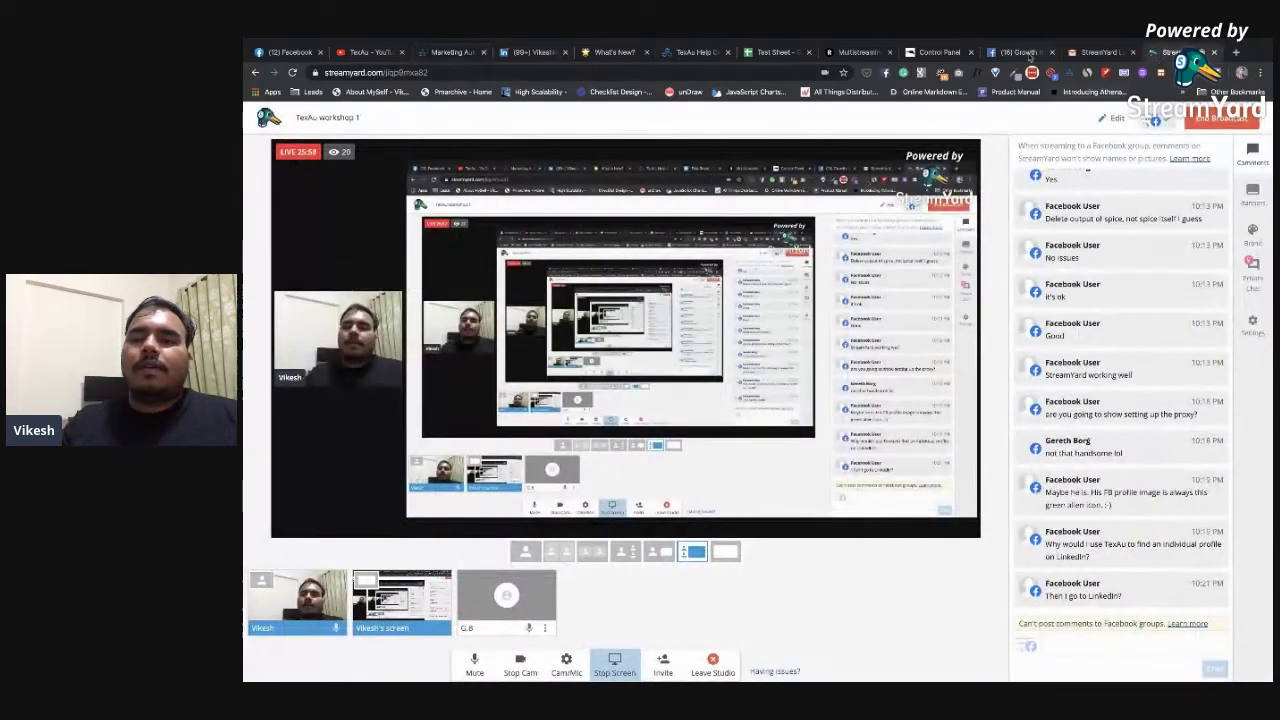
- Open the LinkedIn tab, scroll through the found profile, then return to the TexAu run logs
{"action": "left_click", "coordinate": [1018, 52]}
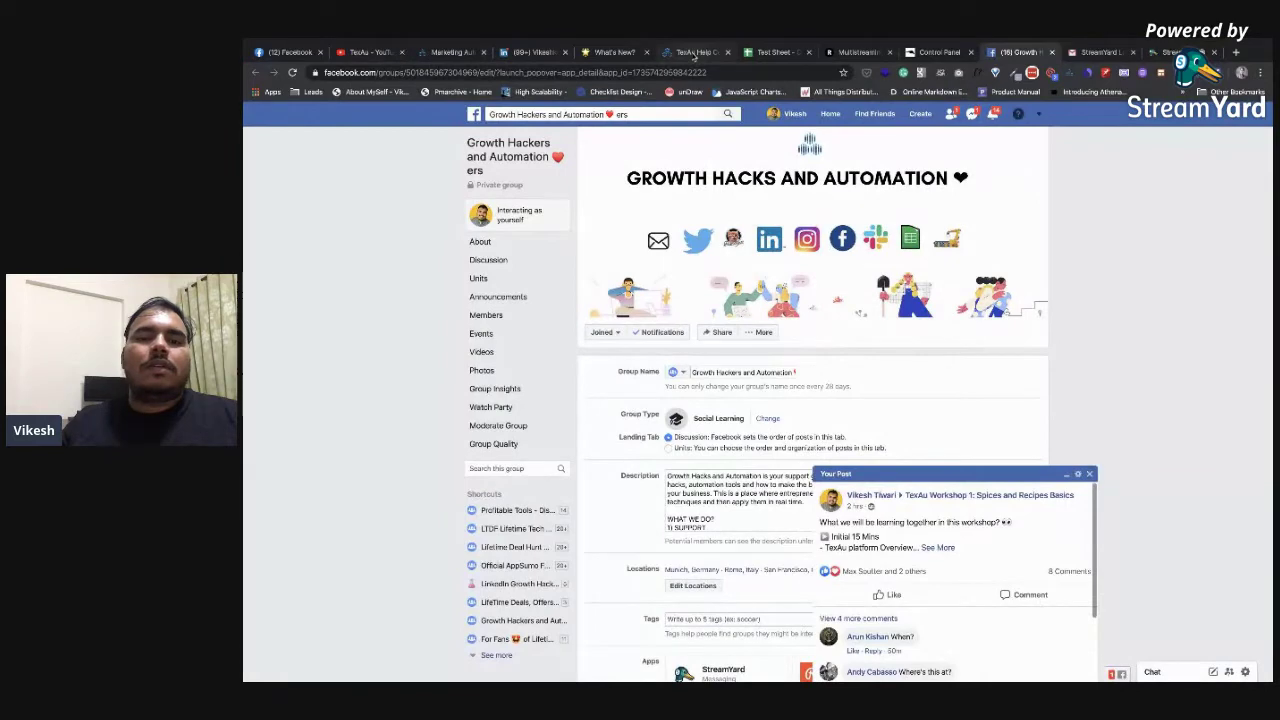
{"action": "left_click", "coordinate": [695, 52]}
{"action": "left_click", "coordinate": [507, 57]}
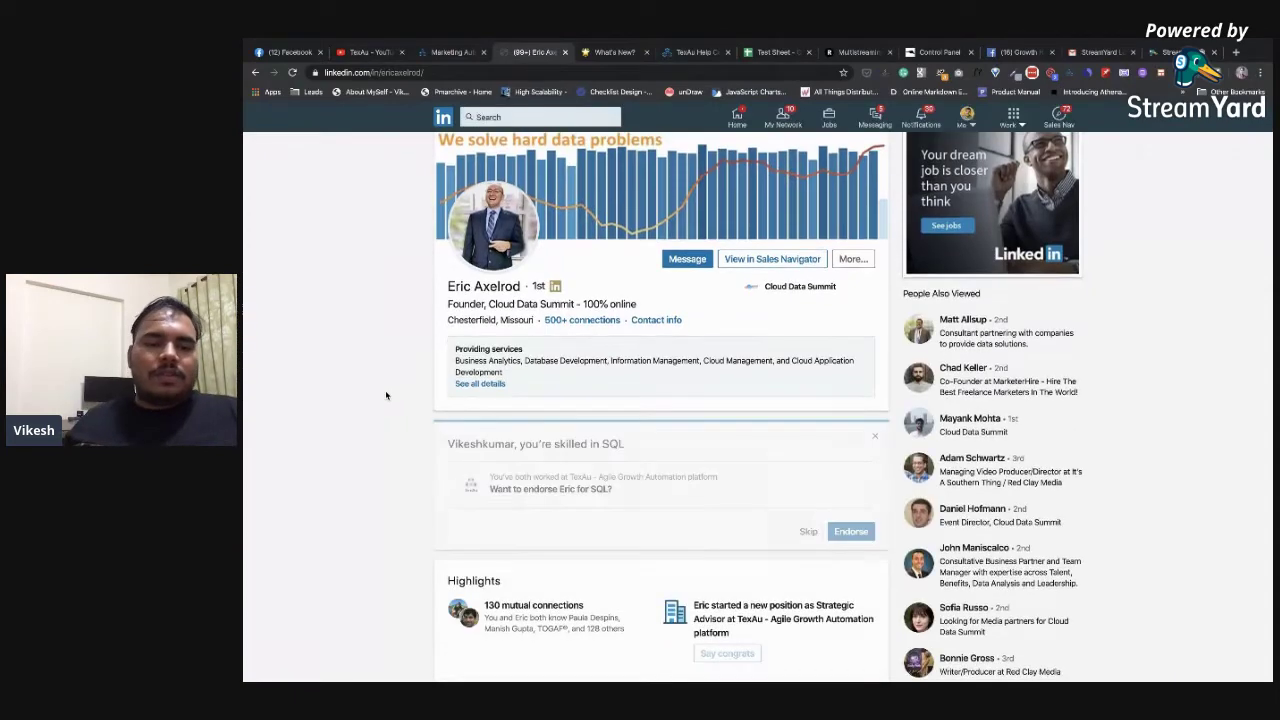
{"action": "scroll", "coordinate": [407, 357], "scroll_direction": "down", "scroll_amount": 5}
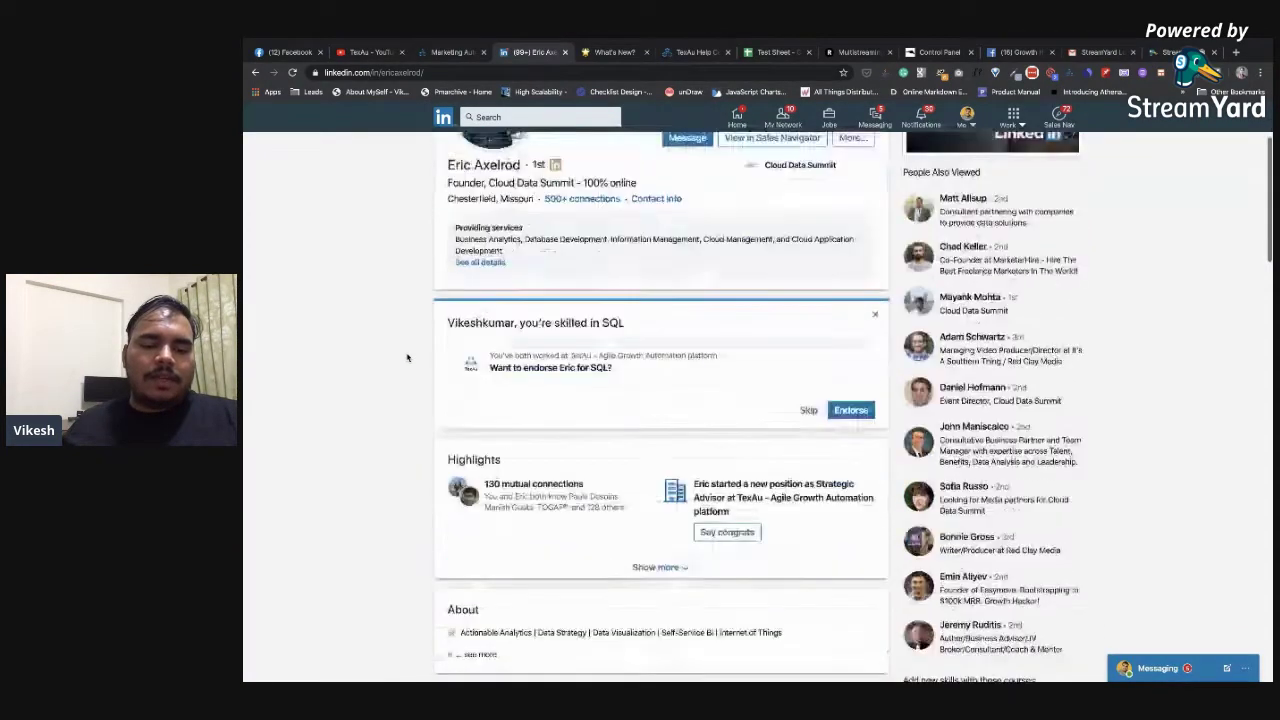
{"action": "scroll", "coordinate": [407, 357], "scroll_direction": "down", "scroll_amount": 2}
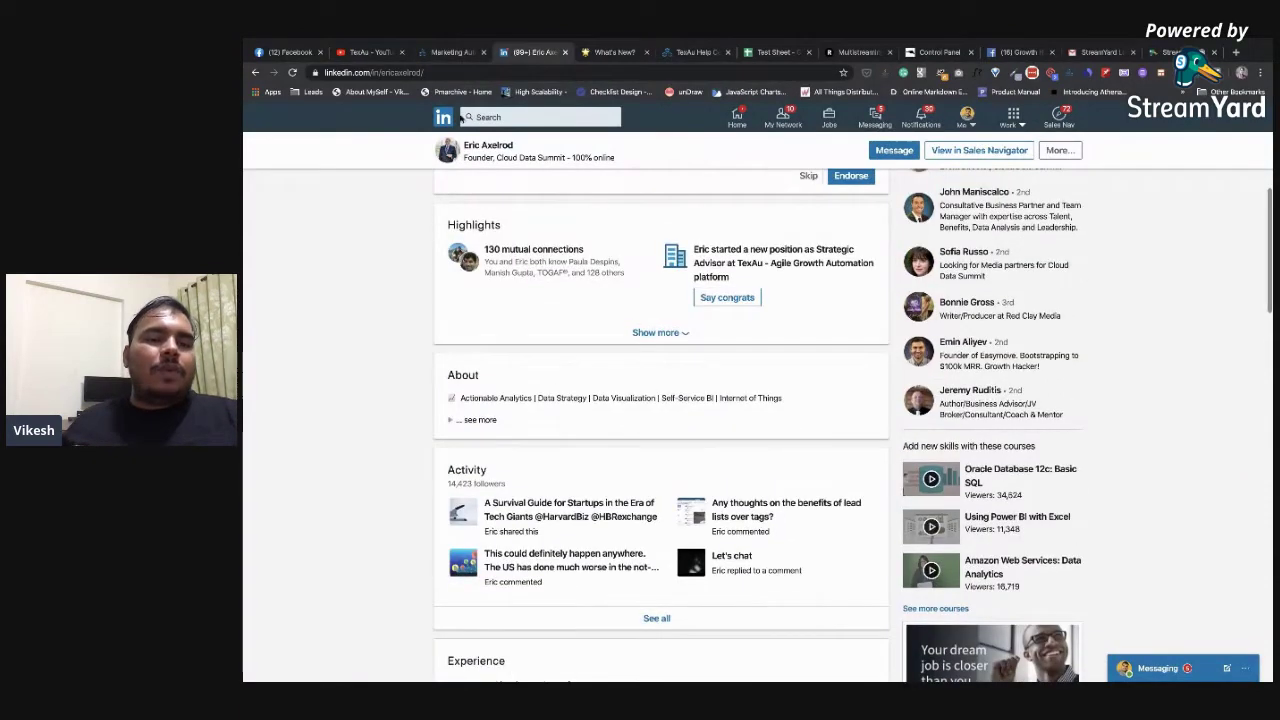
{"action": "left_click", "coordinate": [452, 52]}
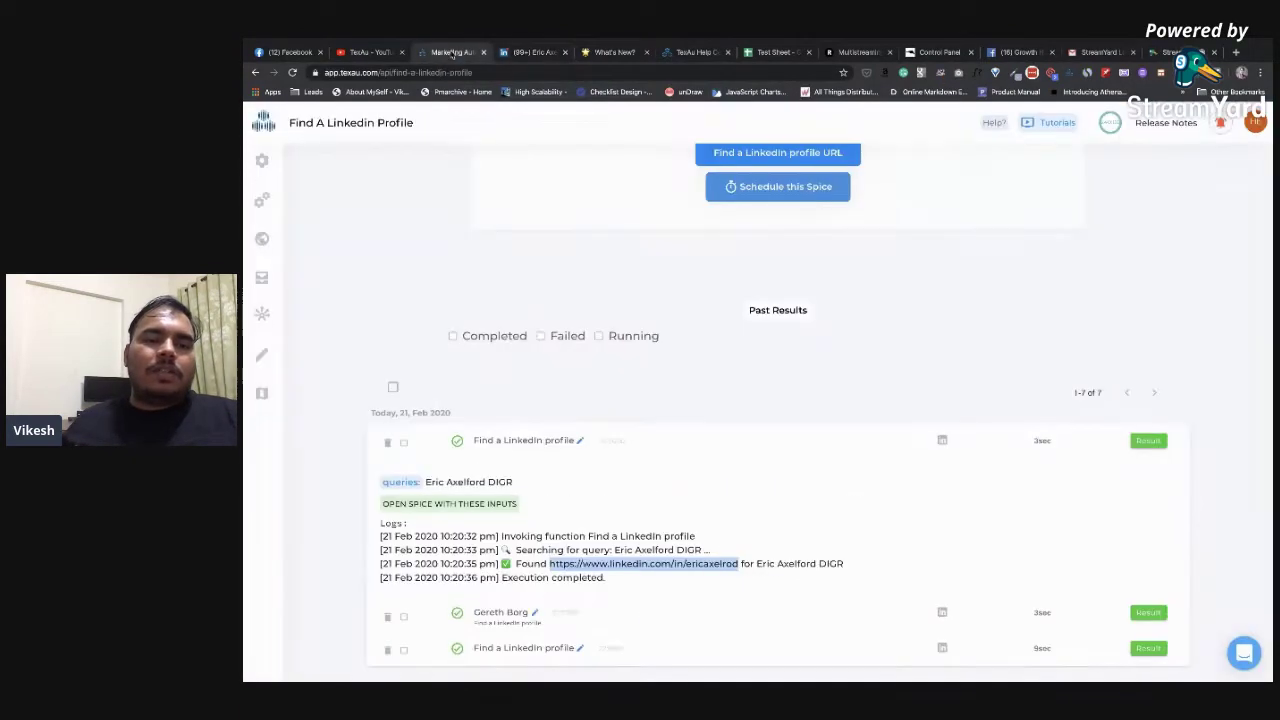
- Collapse the run's logs, clear the DIGR query, and go back to the Spices catalogue
{"action": "left_click", "coordinate": [488, 451]}
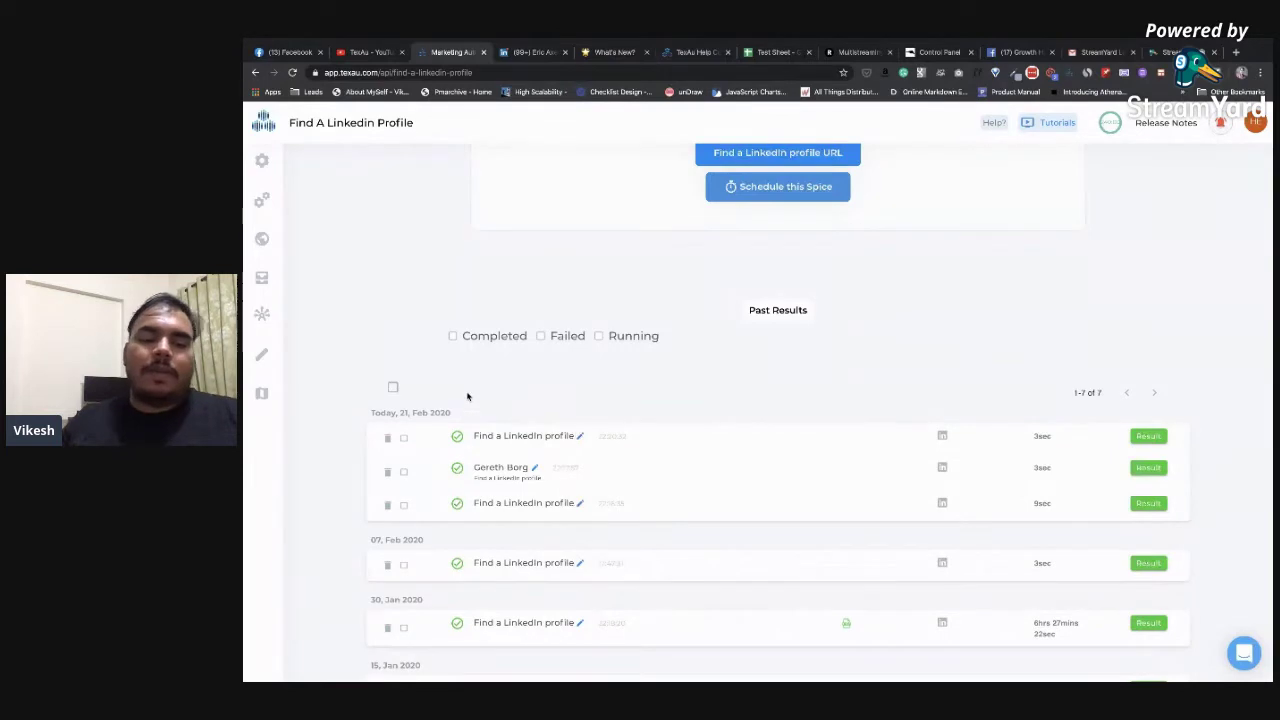
{"action": "scroll", "coordinate": [410, 344], "scroll_direction": "up", "scroll_amount": 5}
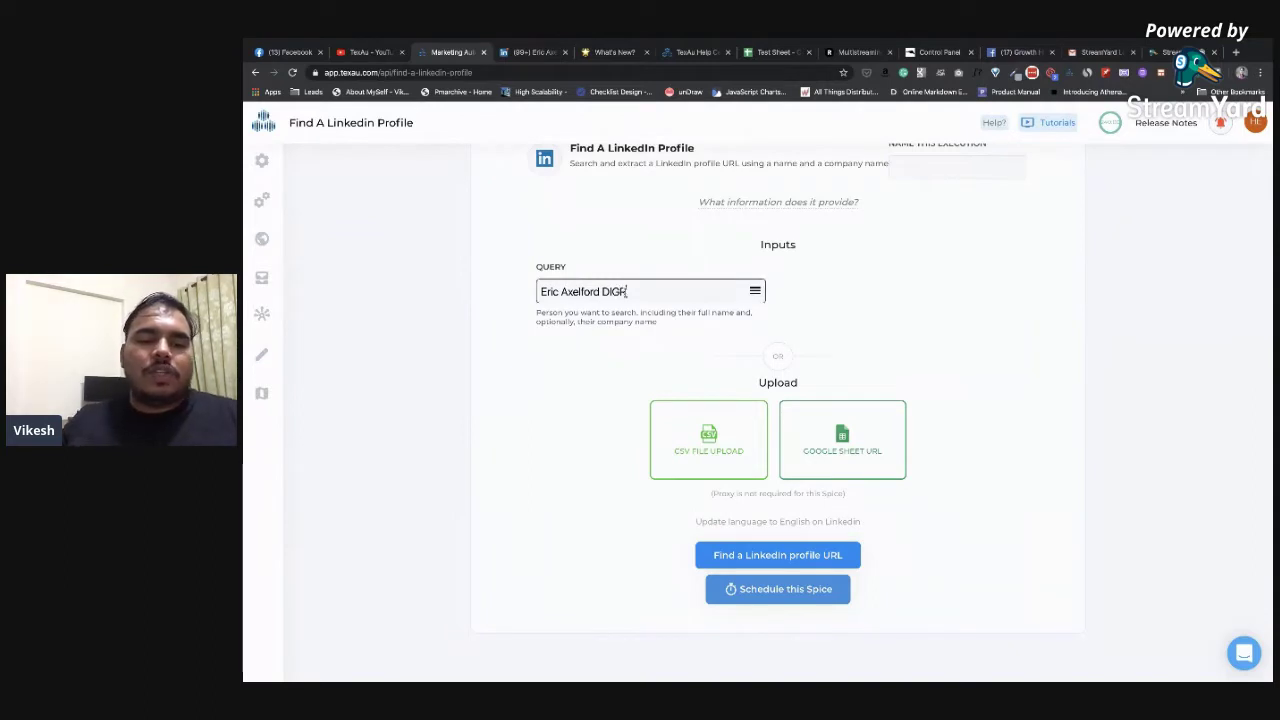
{"action": "double_click", "coordinate": [626, 291]}
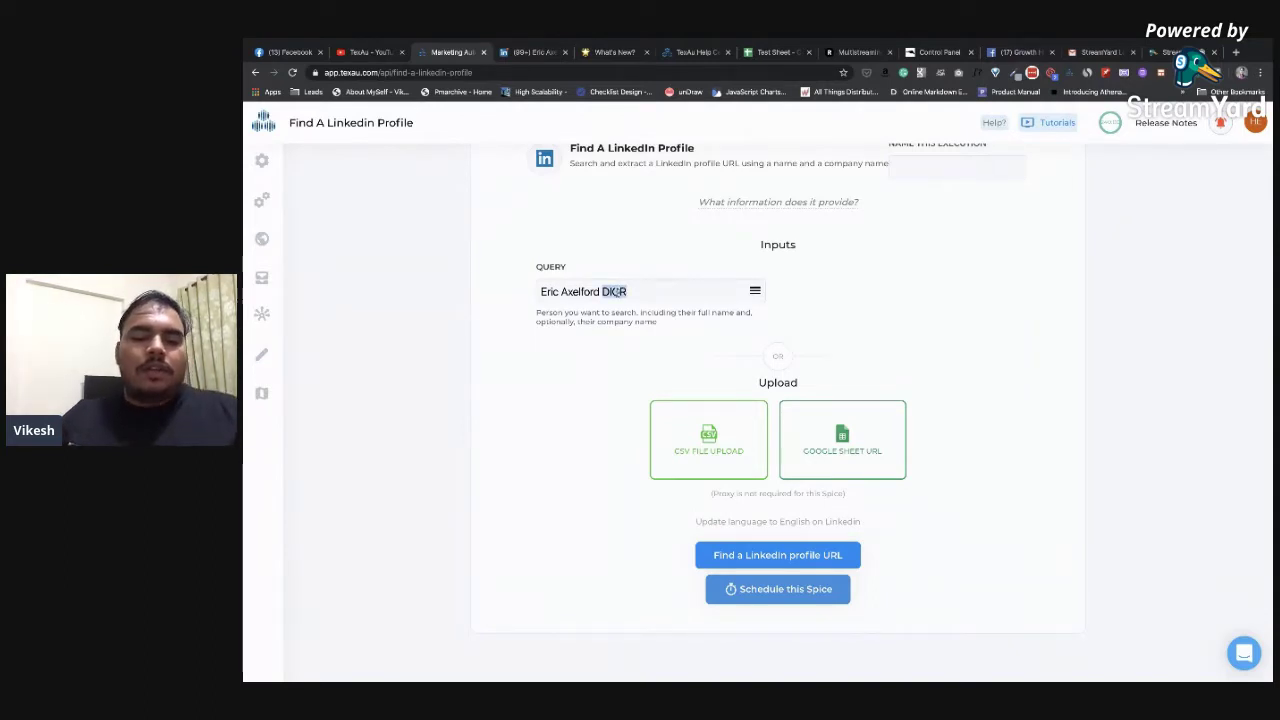
{"action": "key", "text": "ctrl+a"}
{"action": "key", "text": "BackSpace"}
{"action": "scroll", "coordinate": [500, 256], "scroll_direction": "up", "scroll_amount": 1}
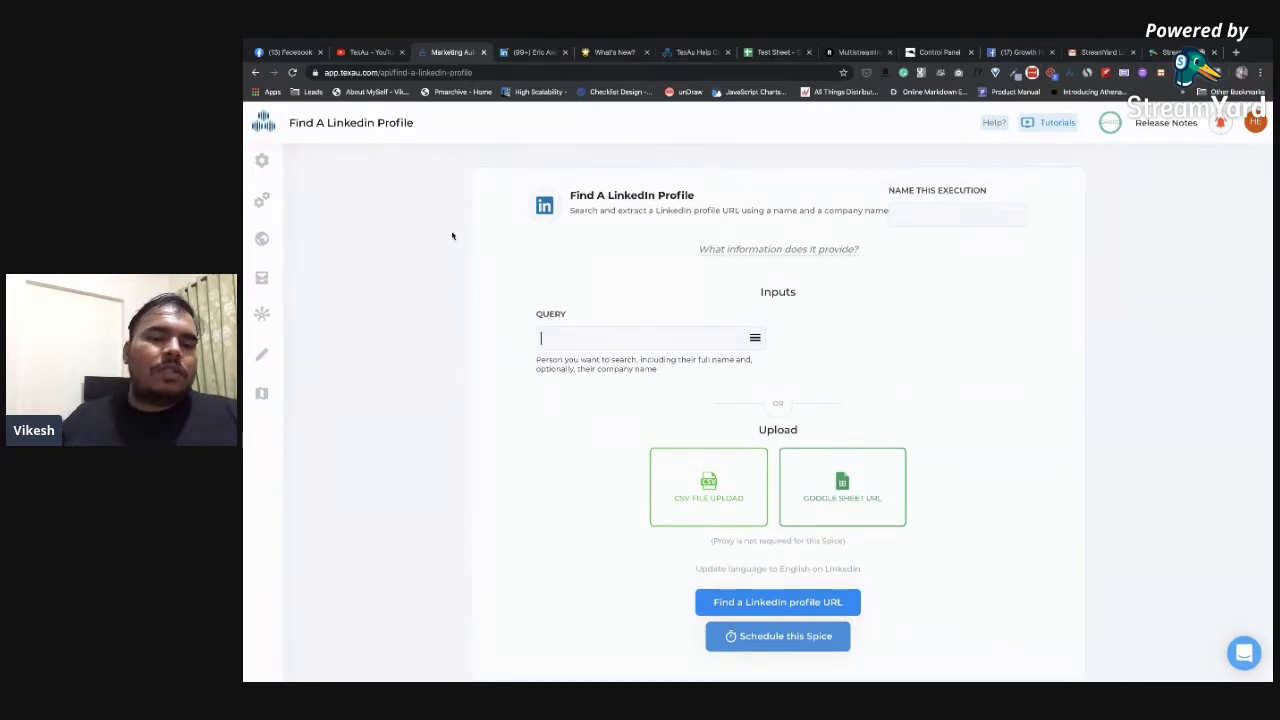
{"action": "scroll", "coordinate": [455, 249], "scroll_direction": "down", "scroll_amount": 1}
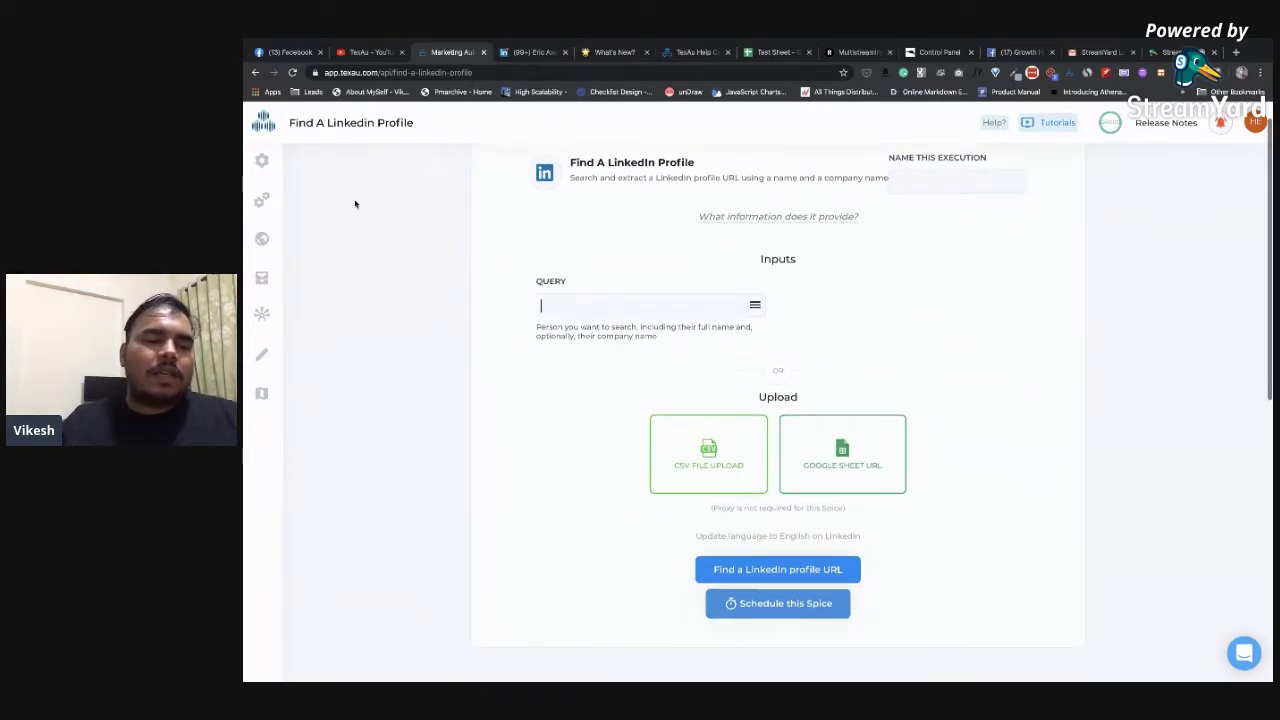
{"action": "left_click", "coordinate": [290, 161]}
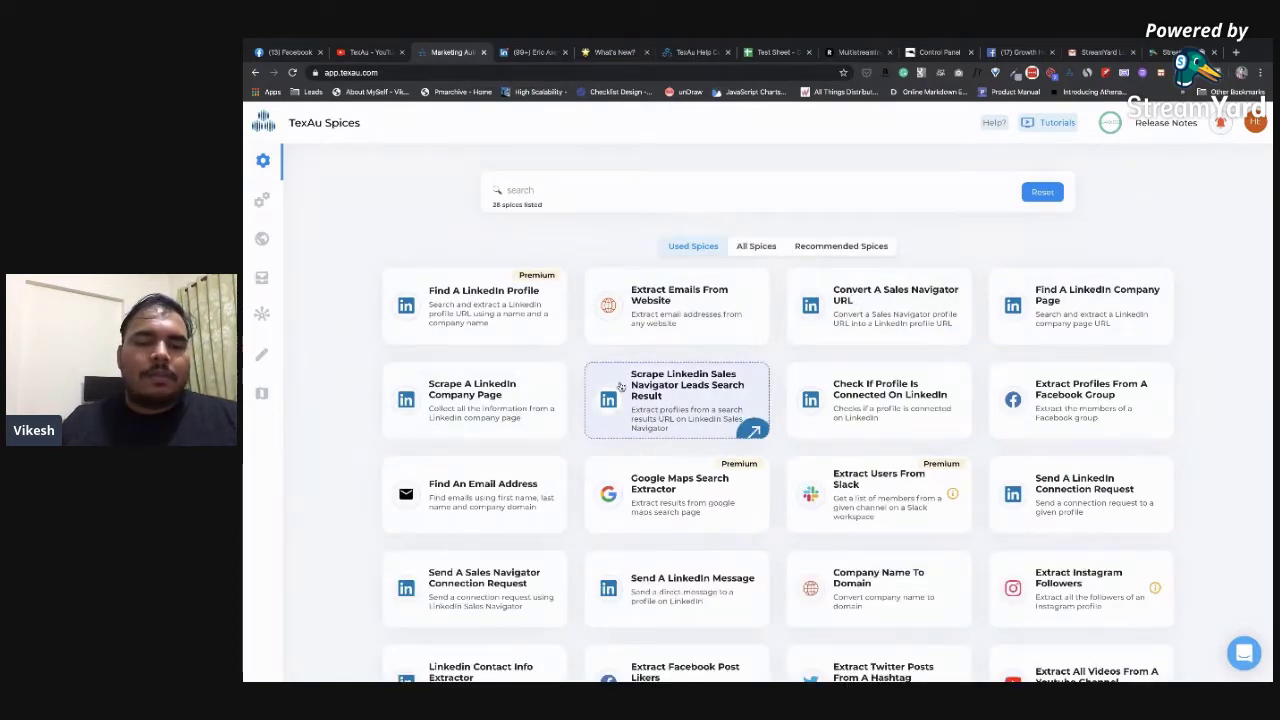
- Search spices for 'people', open the Sales Navigator leads scraper, then start typing 'saeles' in a new tab
{"action": "left_click", "coordinate": [589, 189]}
{"action": "type", "text": "sea"}
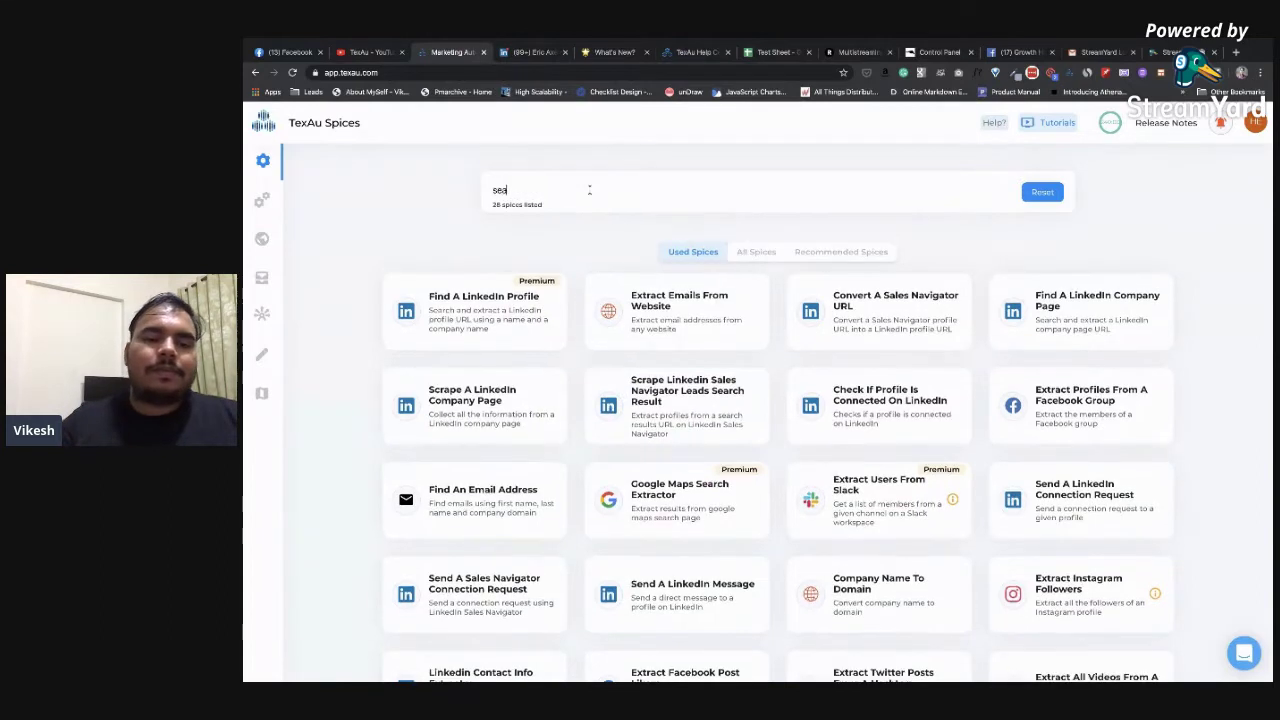
{"action": "type", "text": "rch"}
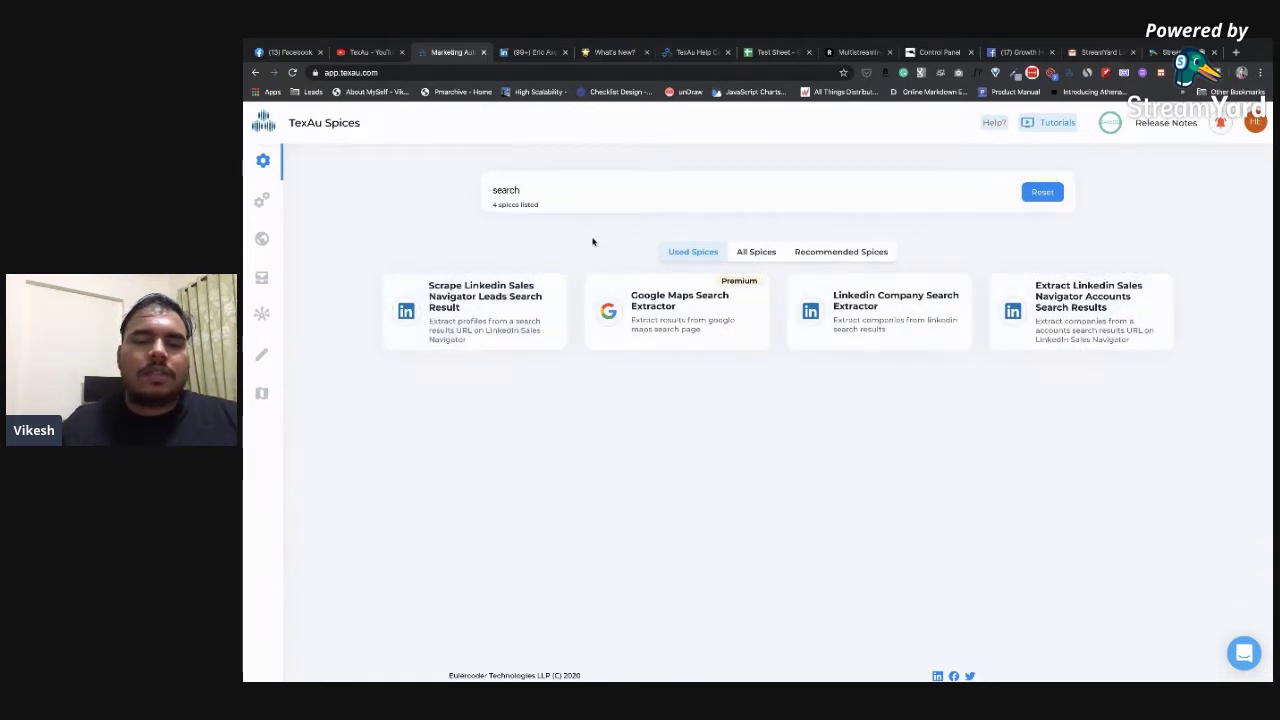
{"action": "key", "text": "ctrl+a"}
{"action": "key", "text": "BackSpace"}
{"action": "type", "text": "people"}
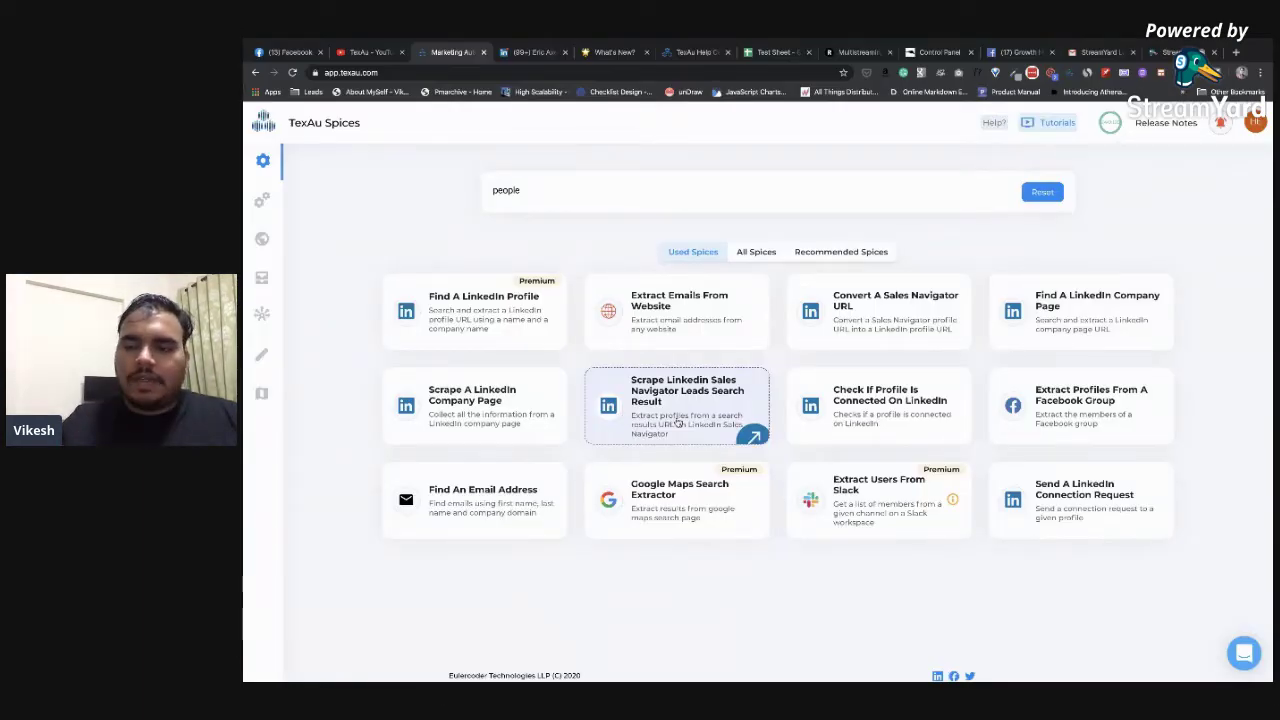
{"action": "left_click", "coordinate": [696, 424]}
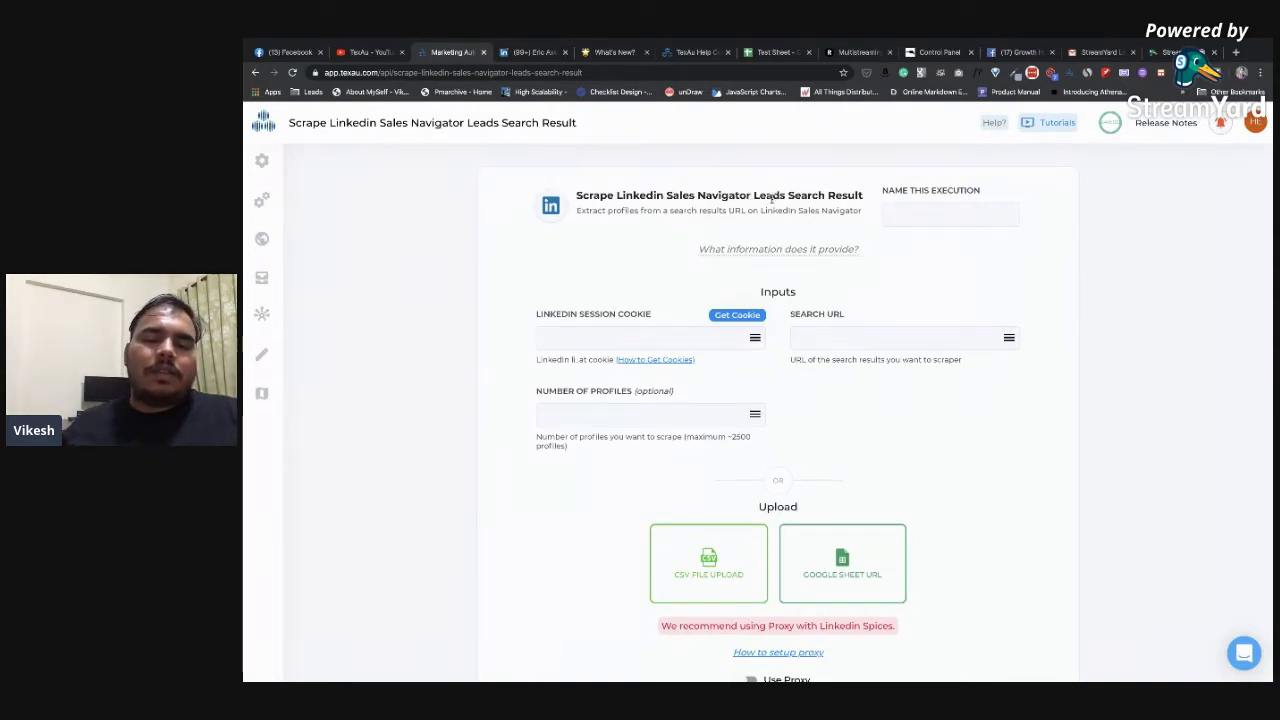
{"action": "key", "text": "ctrl+t"}
{"action": "type", "text": "sa"}
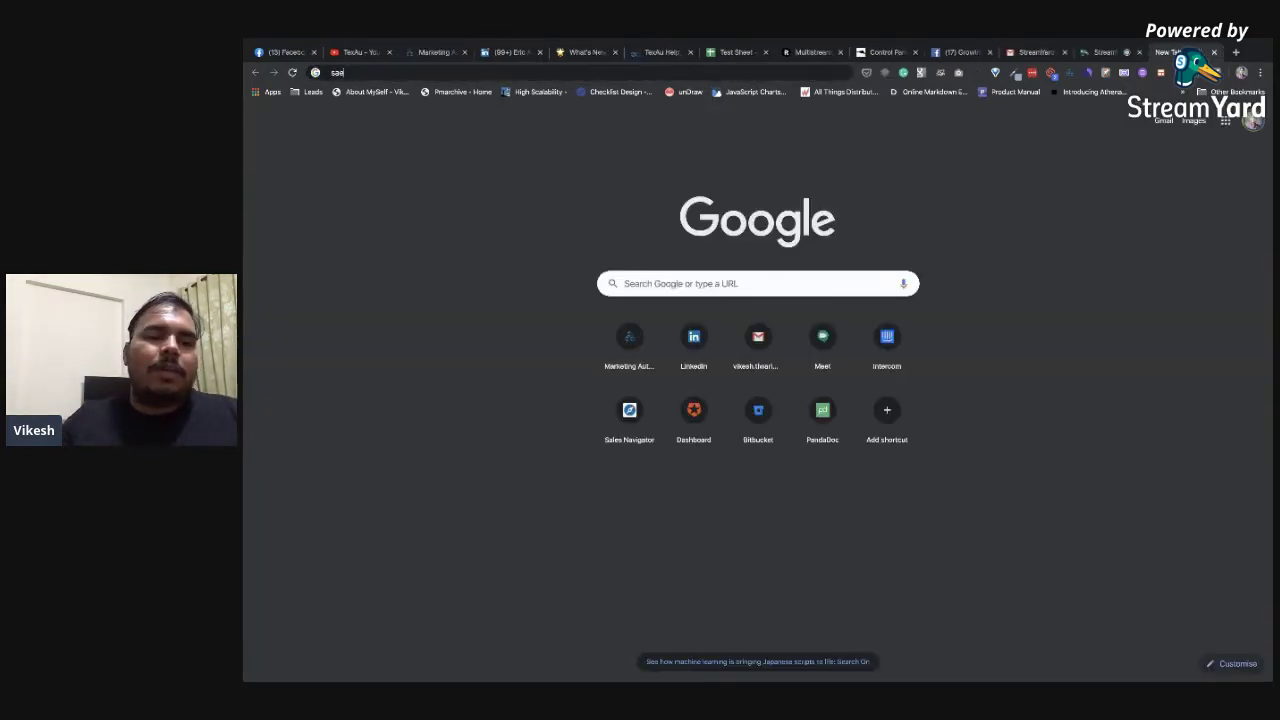
{"action": "type", "text": "e"}
{"action": "type", "text": "les"}
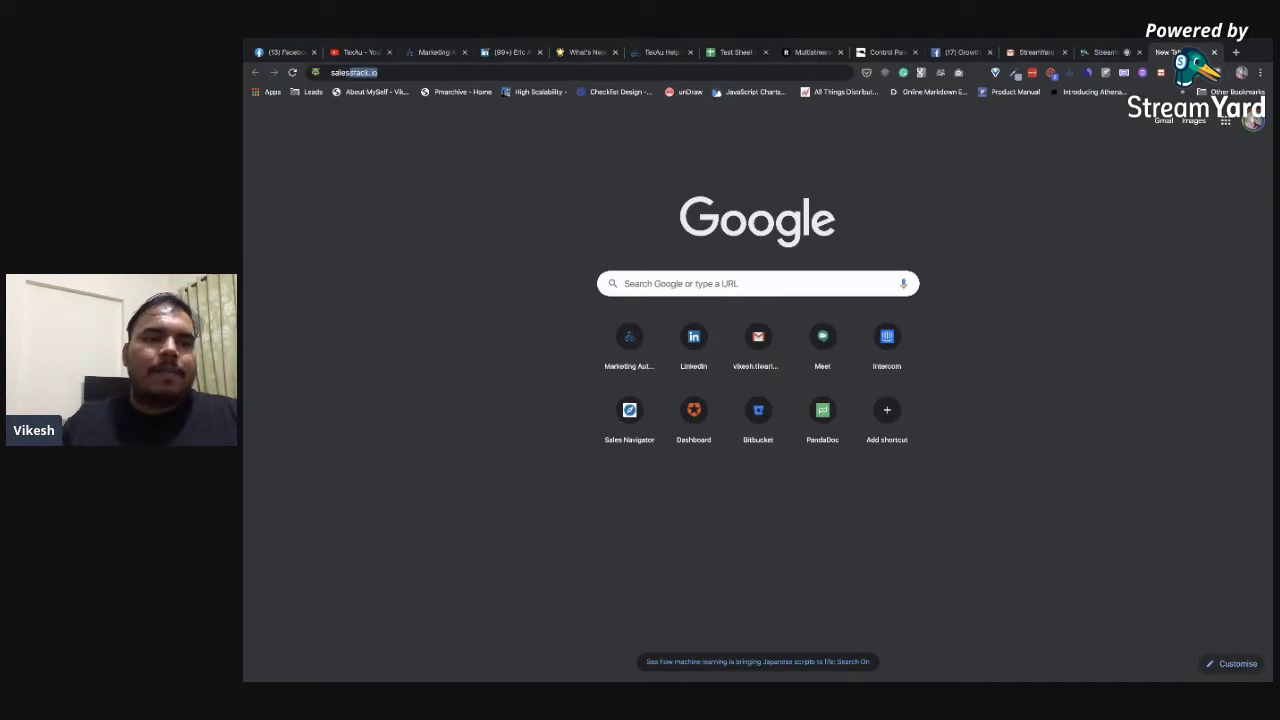
- Run a Sales Navigator lead search for 'growth hackers'
{"action": "key", "text": "Return"}
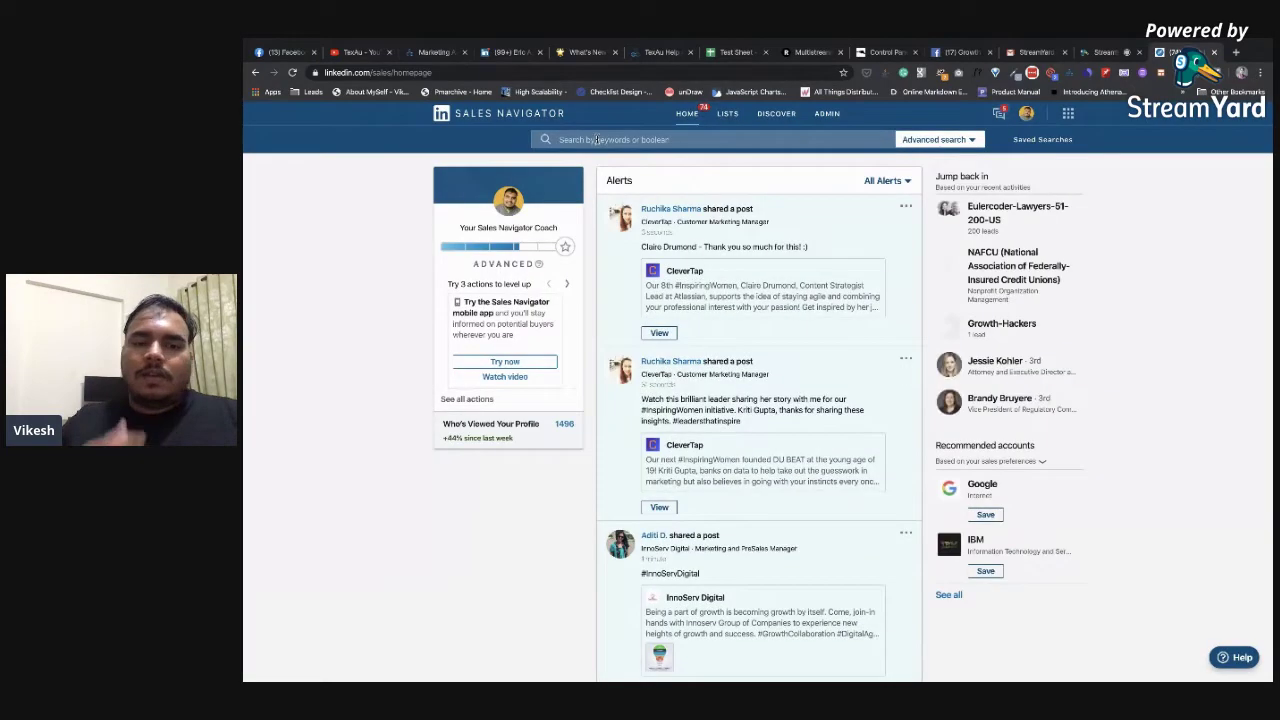
{"action": "left_click", "coordinate": [597, 139]}
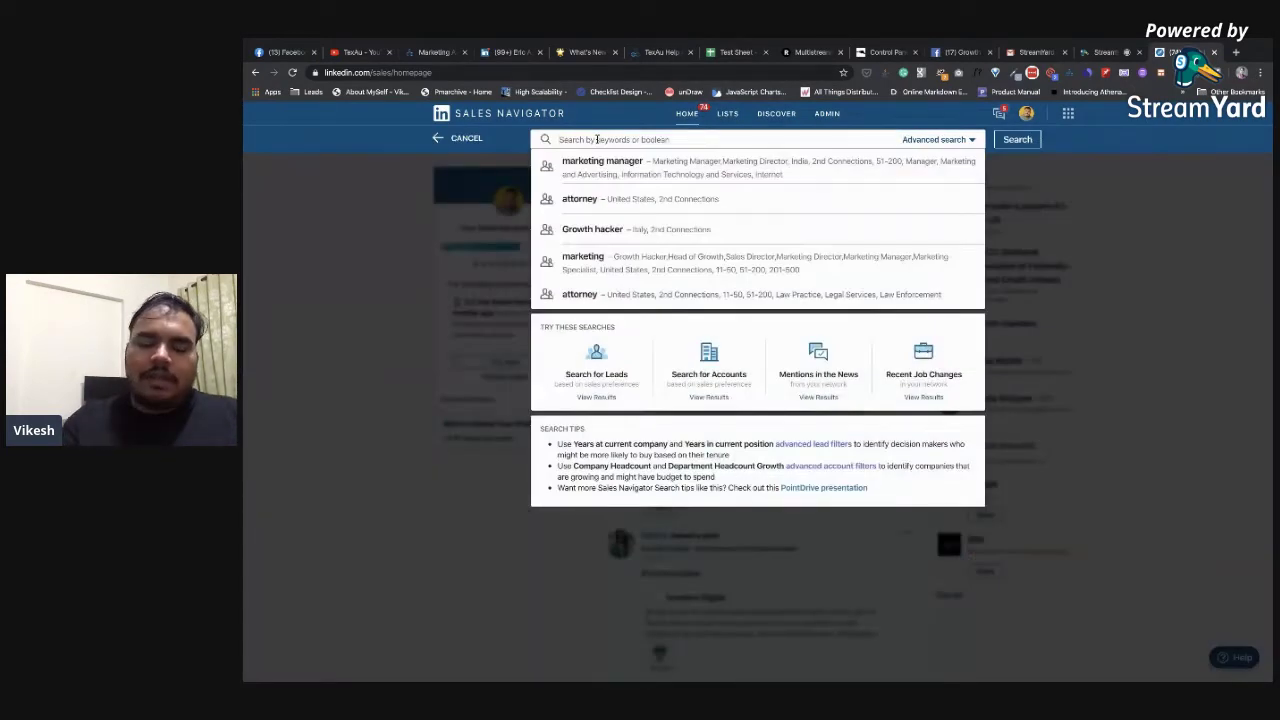
{"action": "type", "text": "growth h"}
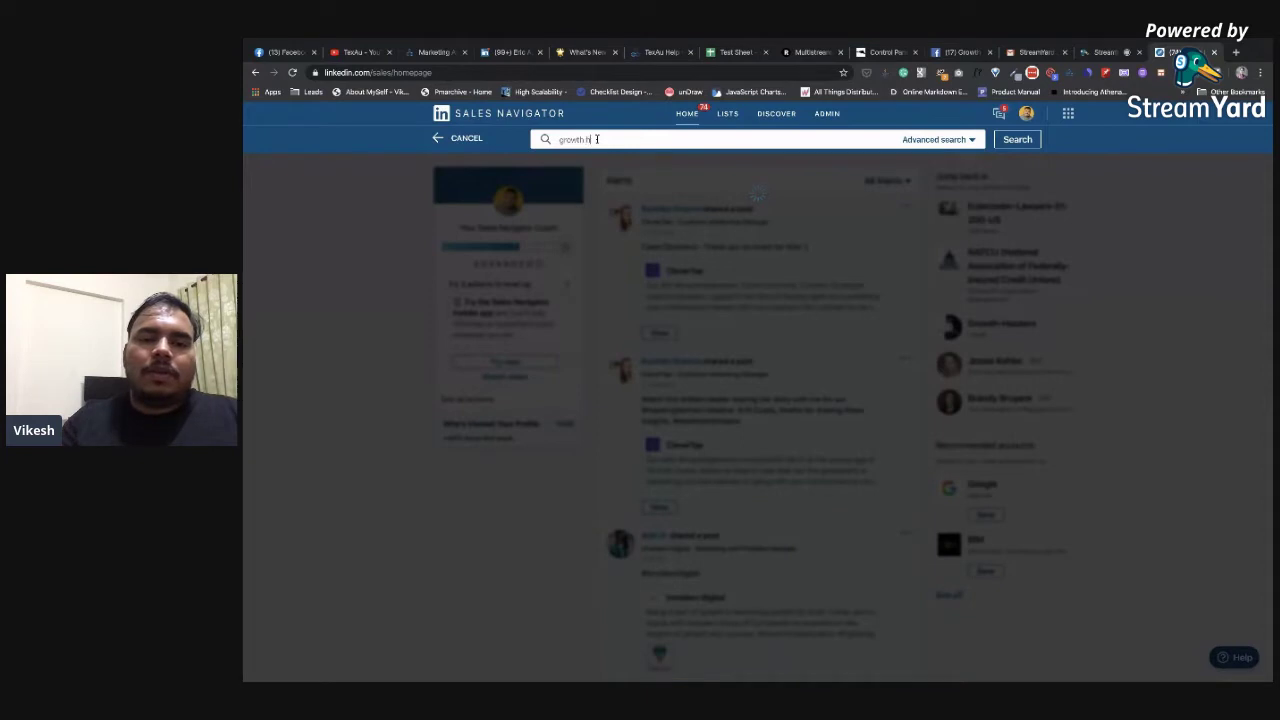
{"action": "type", "text": "ackers"}
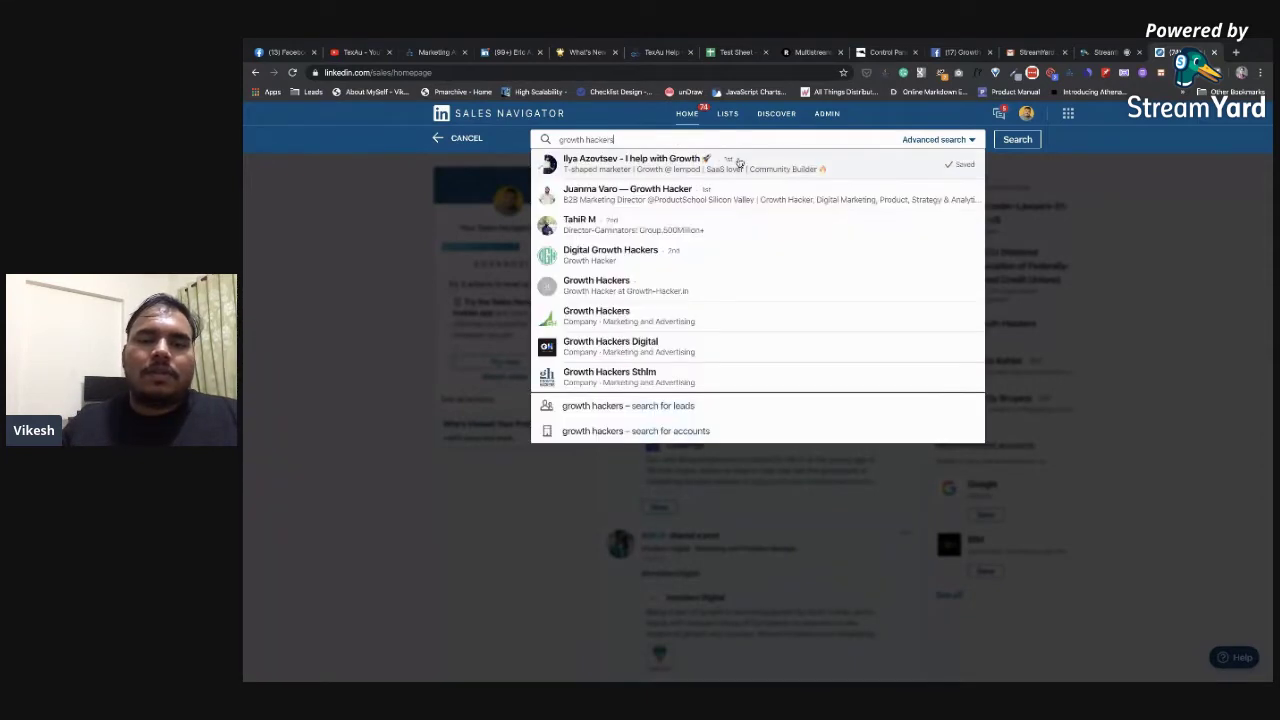
{"action": "left_click", "coordinate": [619, 414]}
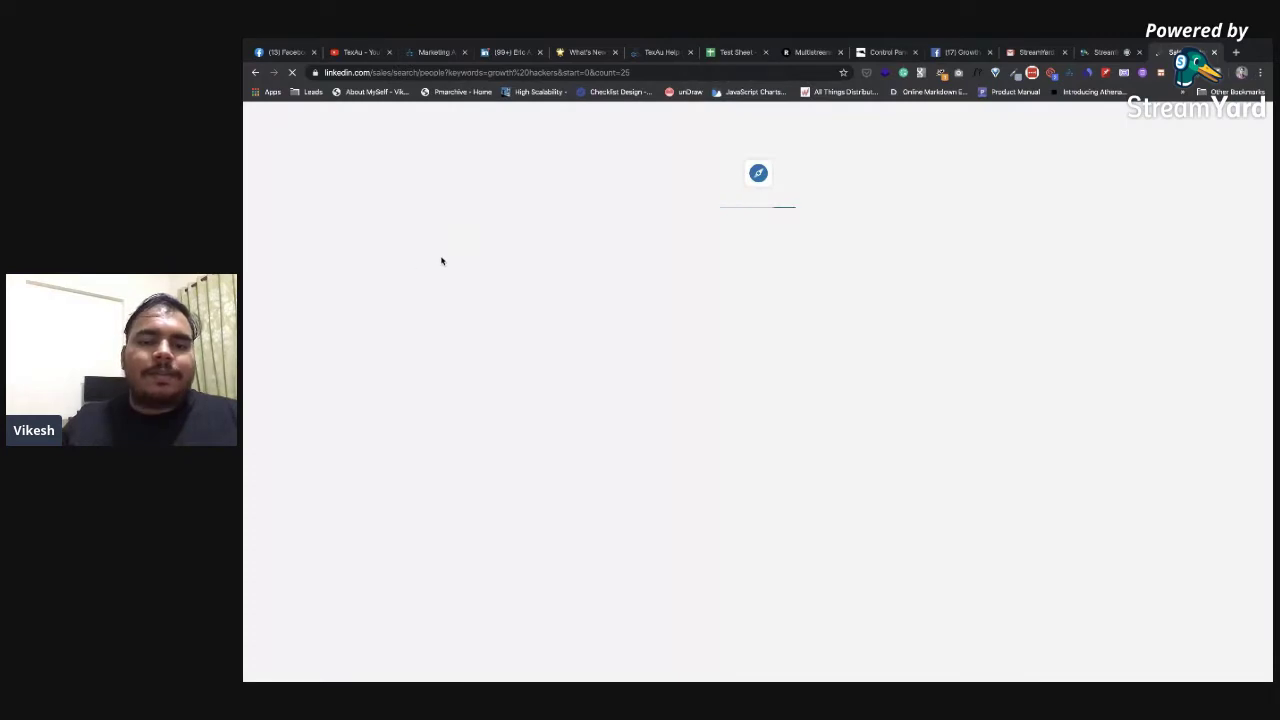
- Filter the leads to Geography United States and Relationship 2nd Degree Connections
{"action": "scroll", "coordinate": [446, 350], "scroll_direction": "down", "scroll_amount": 1}
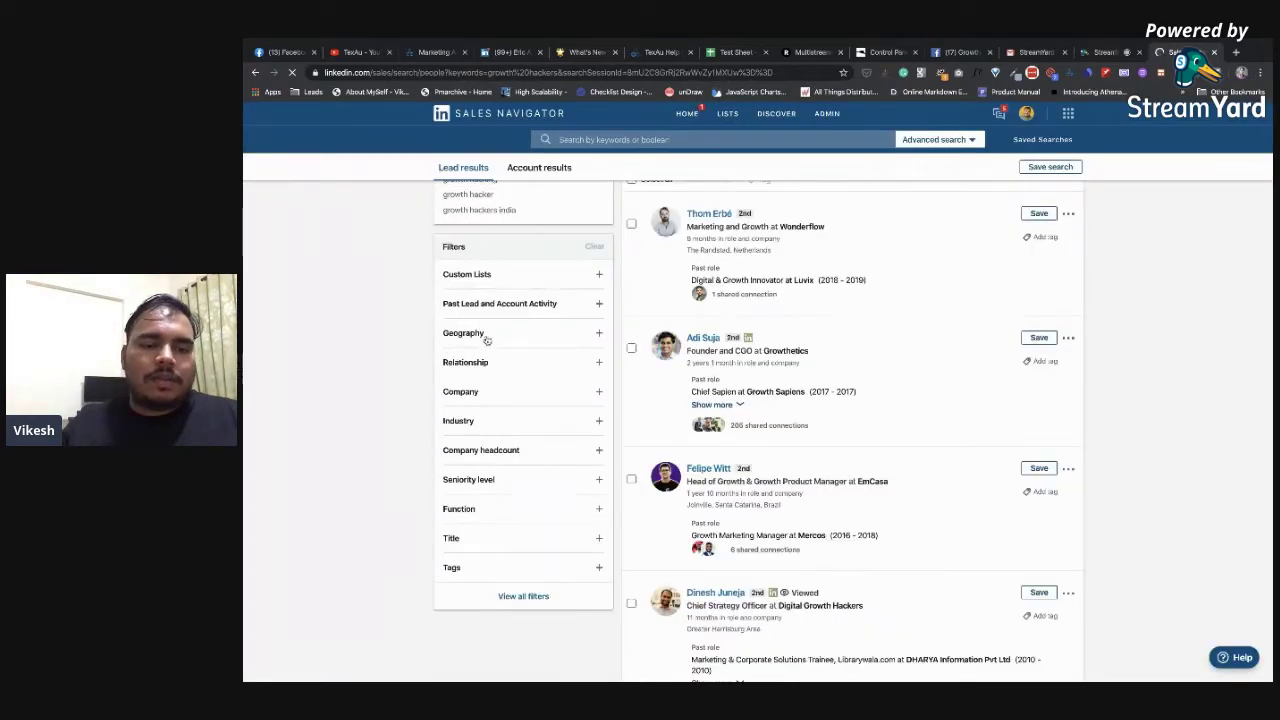
{"action": "left_click", "coordinate": [487, 336]}
{"action": "left_click", "coordinate": [479, 381]}
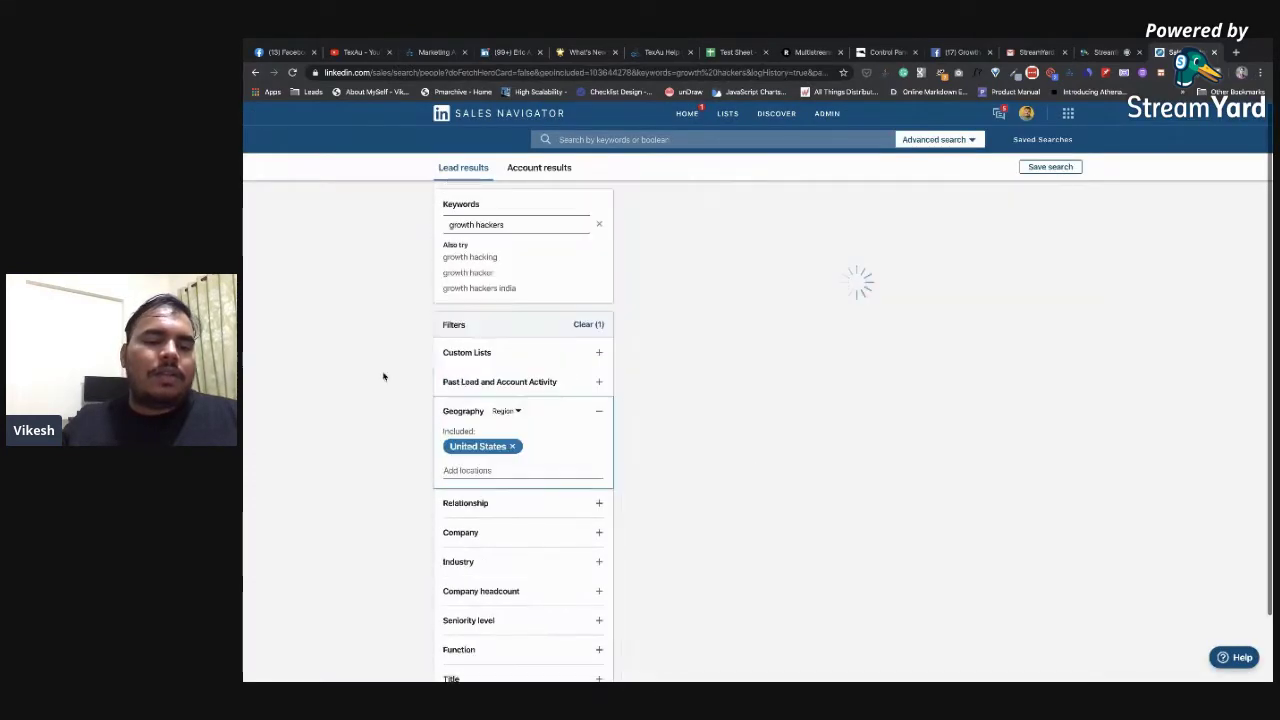
{"action": "scroll", "coordinate": [428, 483], "scroll_direction": "down", "scroll_amount": 3}
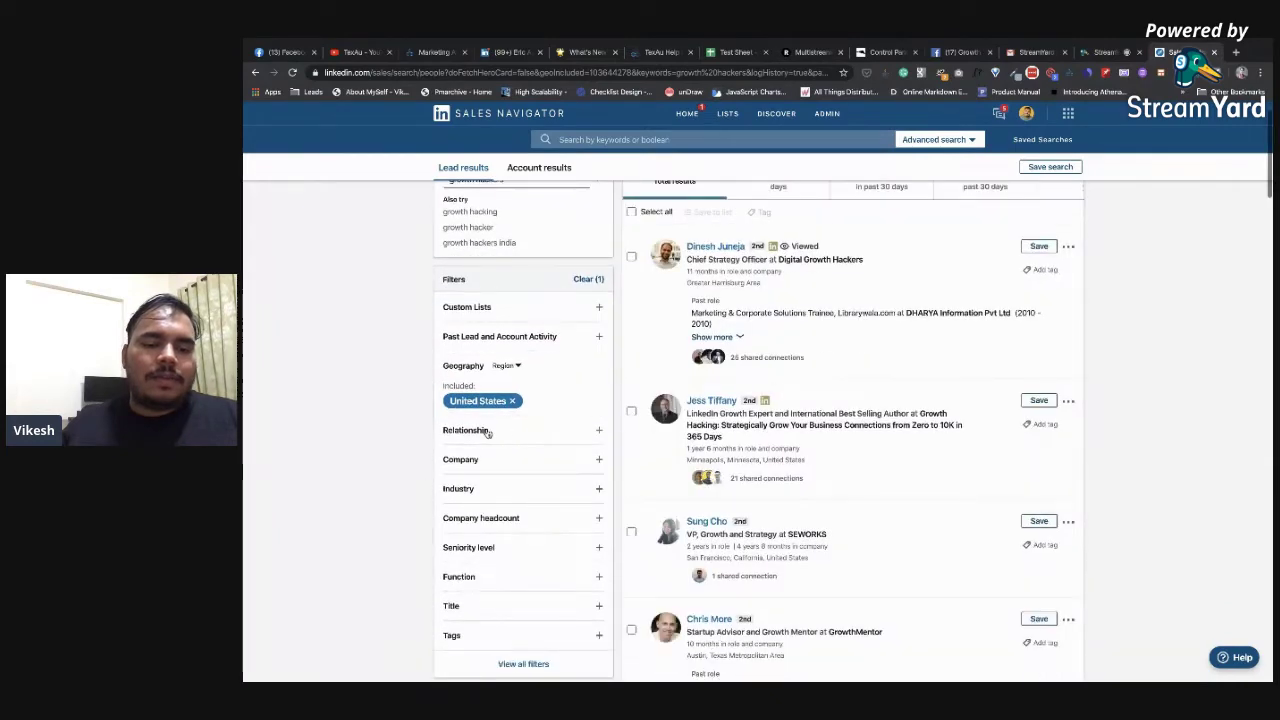
{"action": "left_click", "coordinate": [490, 284]}
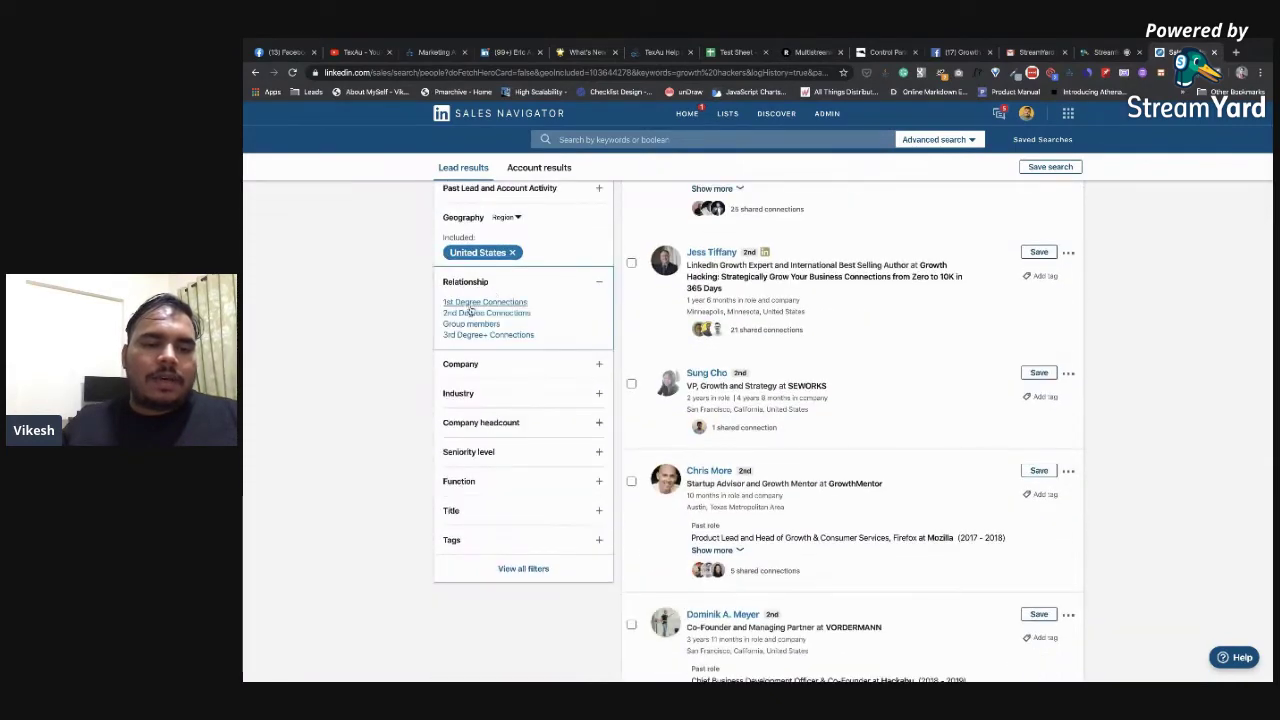
{"action": "left_click", "coordinate": [465, 315]}
- Add a Title filter for Growth Hacker to the lead search
{"action": "scroll", "coordinate": [381, 428], "scroll_direction": "down", "scroll_amount": 2}
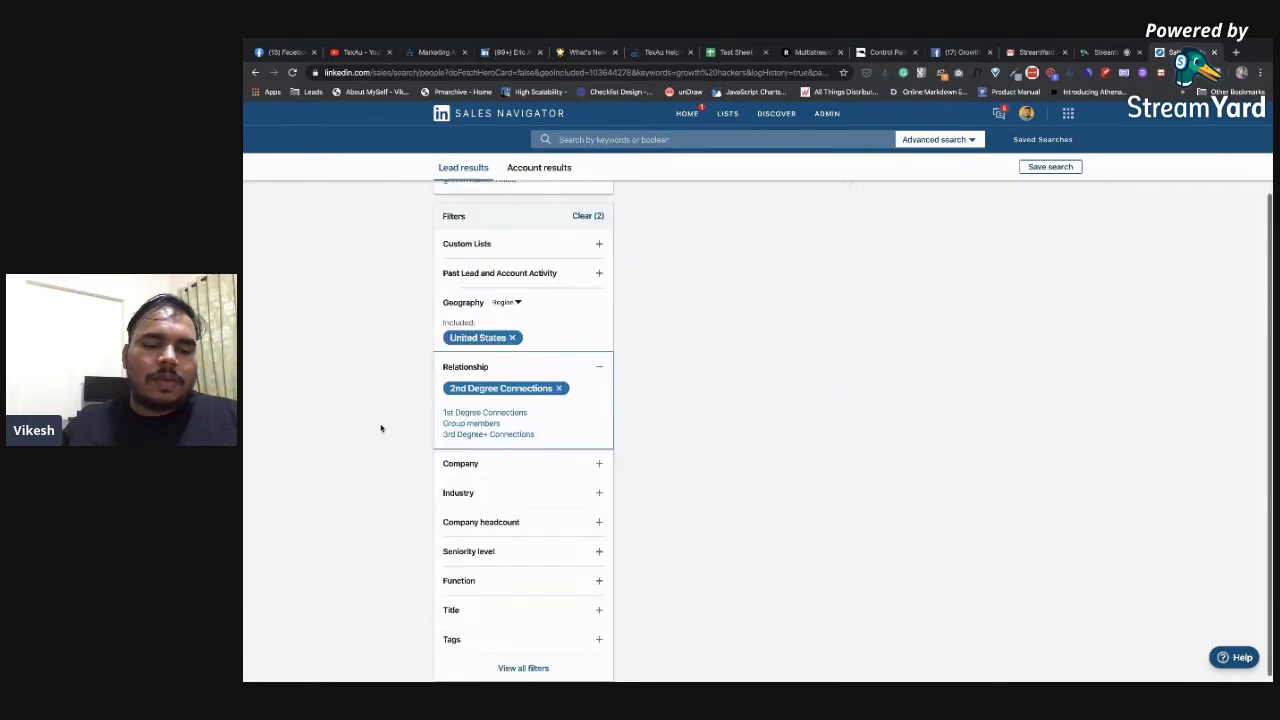
{"action": "scroll", "coordinate": [395, 530], "scroll_direction": "down", "scroll_amount": 2}
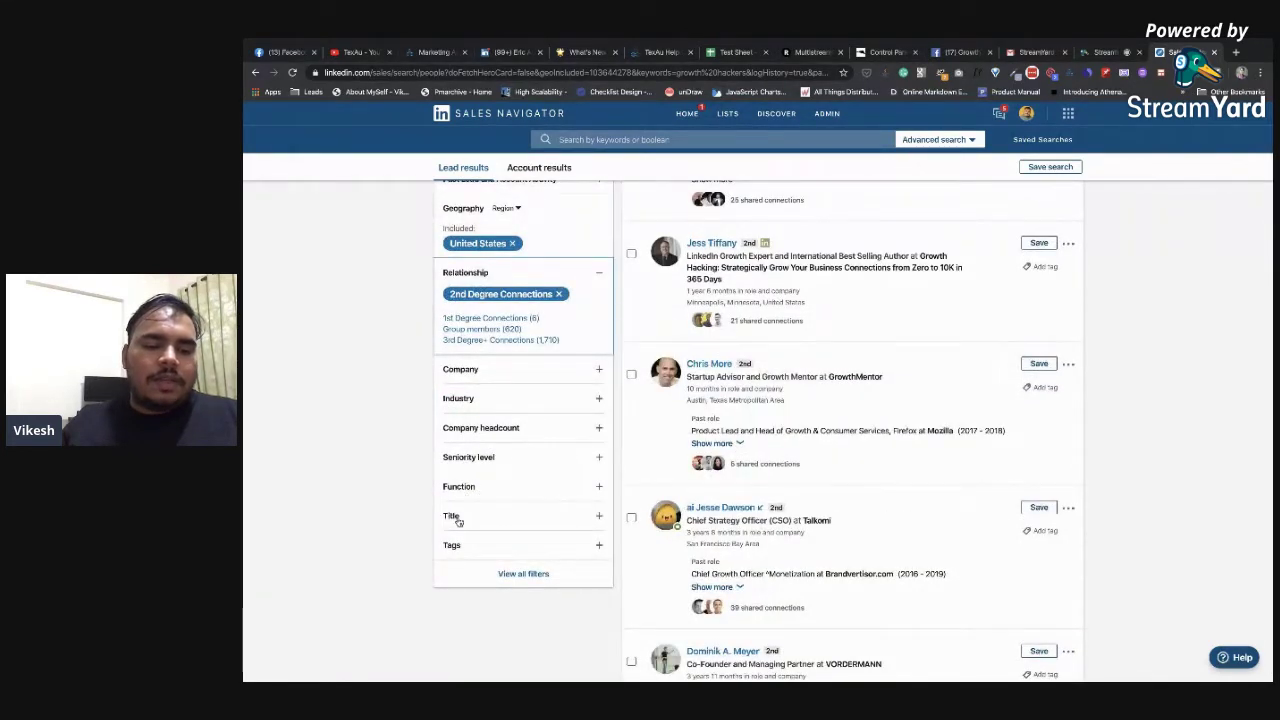
{"action": "left_click", "coordinate": [458, 518]}
{"action": "type", "text": "Growth"}
{"action": "key", "text": "BackSpace"}
{"action": "key", "text": "BackSpace"}
{"action": "key", "text": "BackSpace"}
{"action": "key", "text": "BackSpace"}
{"action": "type", "text": "owth Hack"}
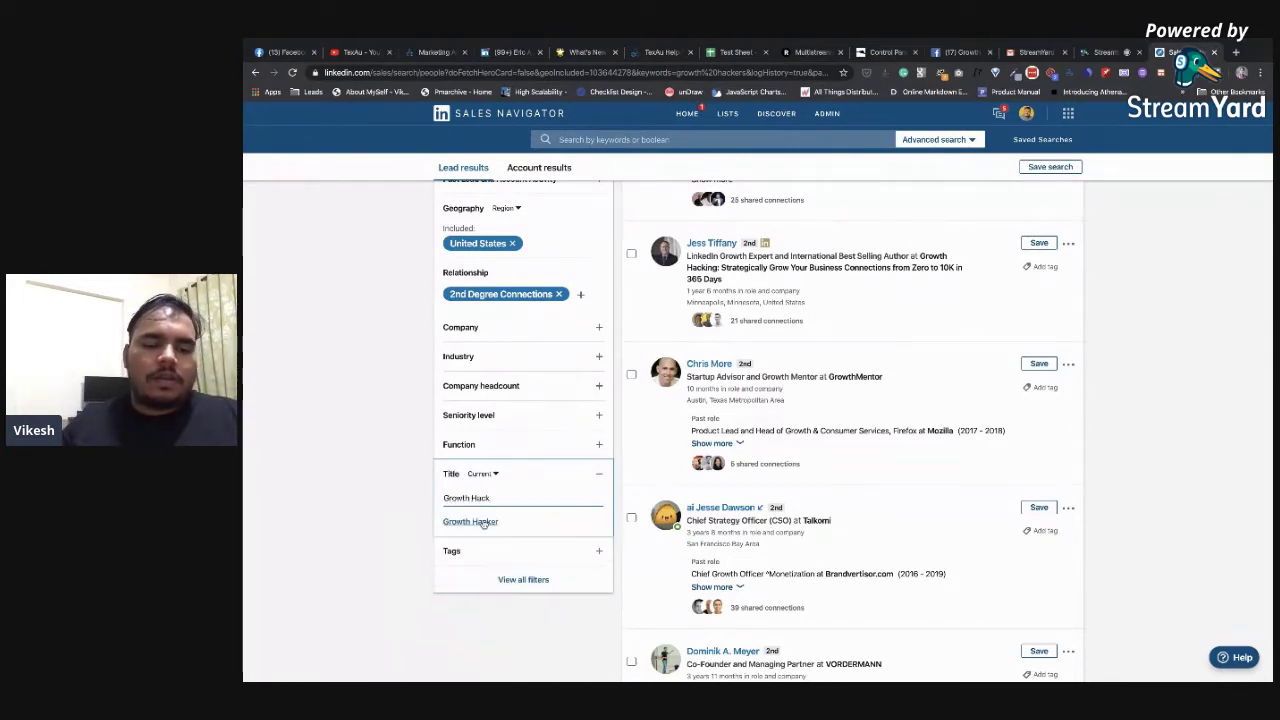
{"action": "left_click", "coordinate": [488, 523]}
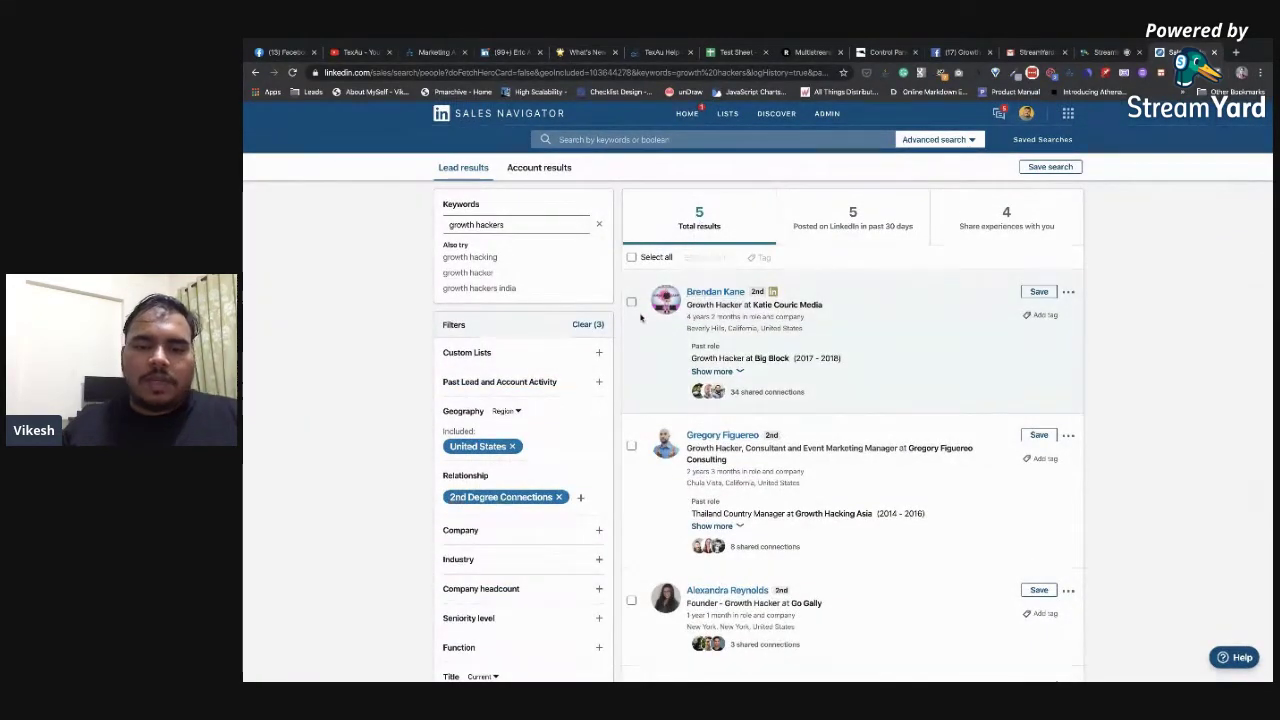
- Copy the filtered search's web address and go back to the TexAu scrape form
{"action": "left_click", "coordinate": [512, 72]}
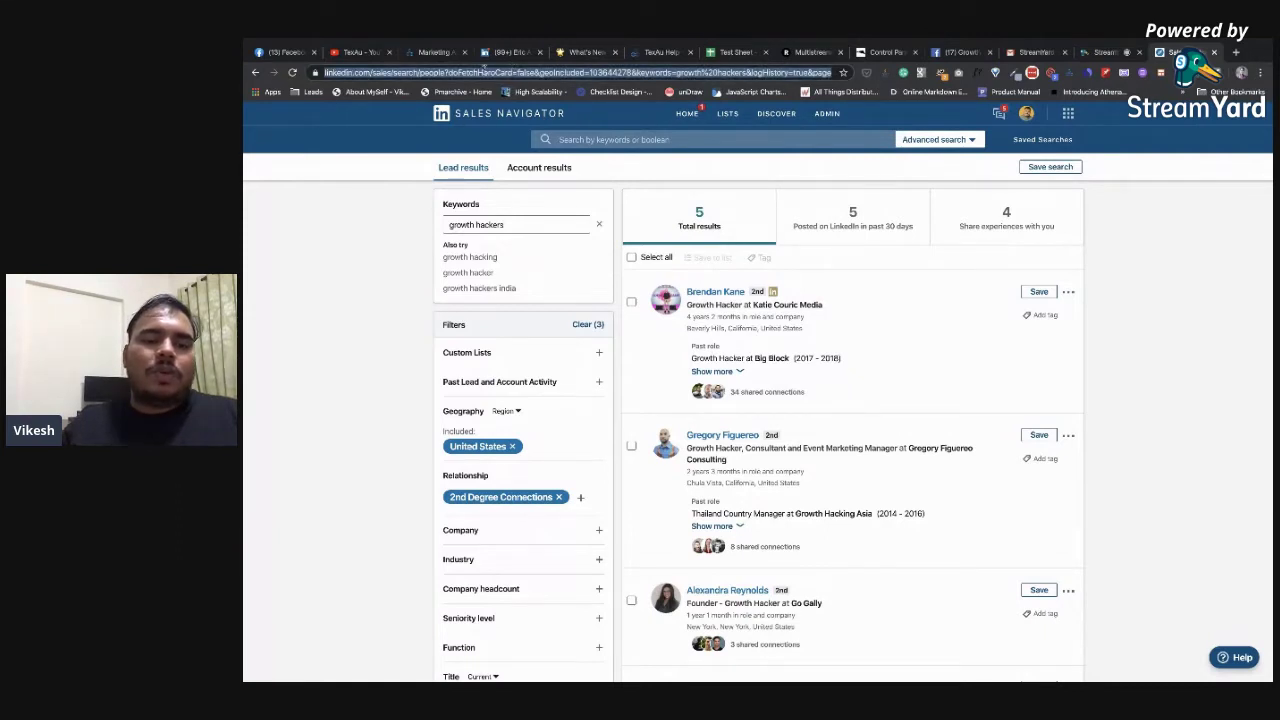
{"action": "left_click", "coordinate": [406, 219]}
{"action": "scroll", "coordinate": [503, 346], "scroll_direction": "down", "scroll_amount": 2}
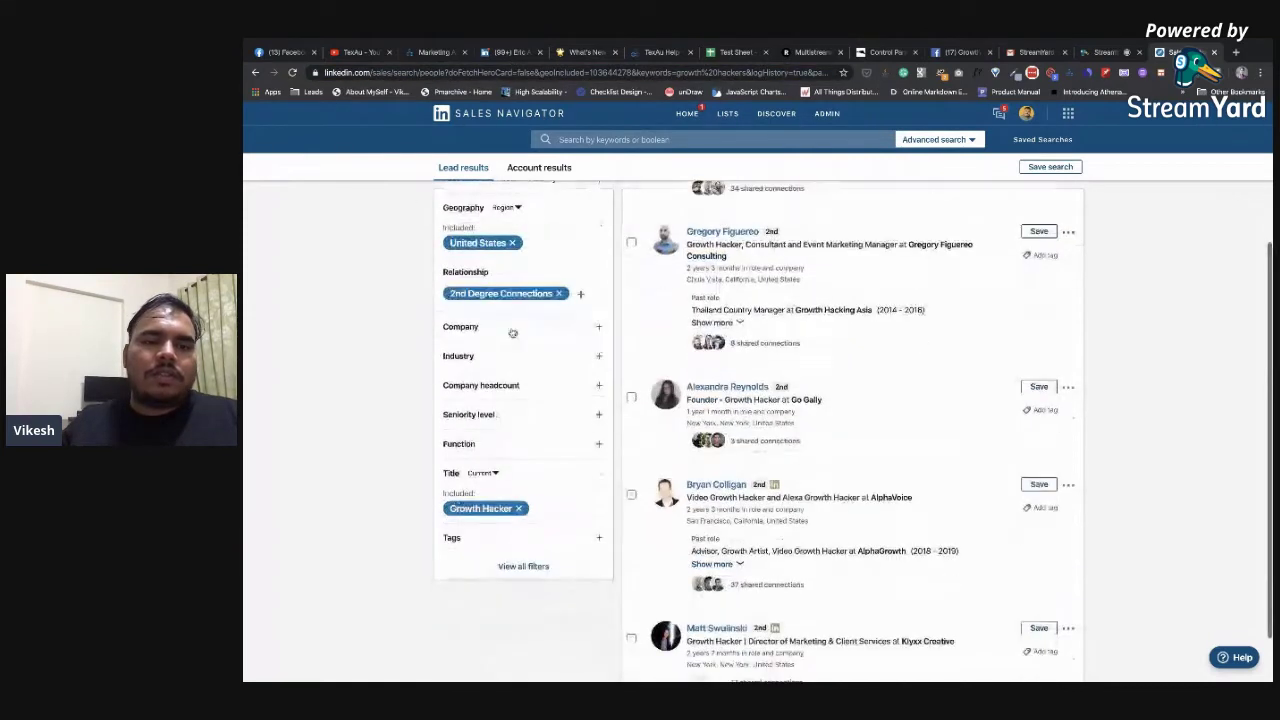
{"action": "left_click", "coordinate": [537, 73]}
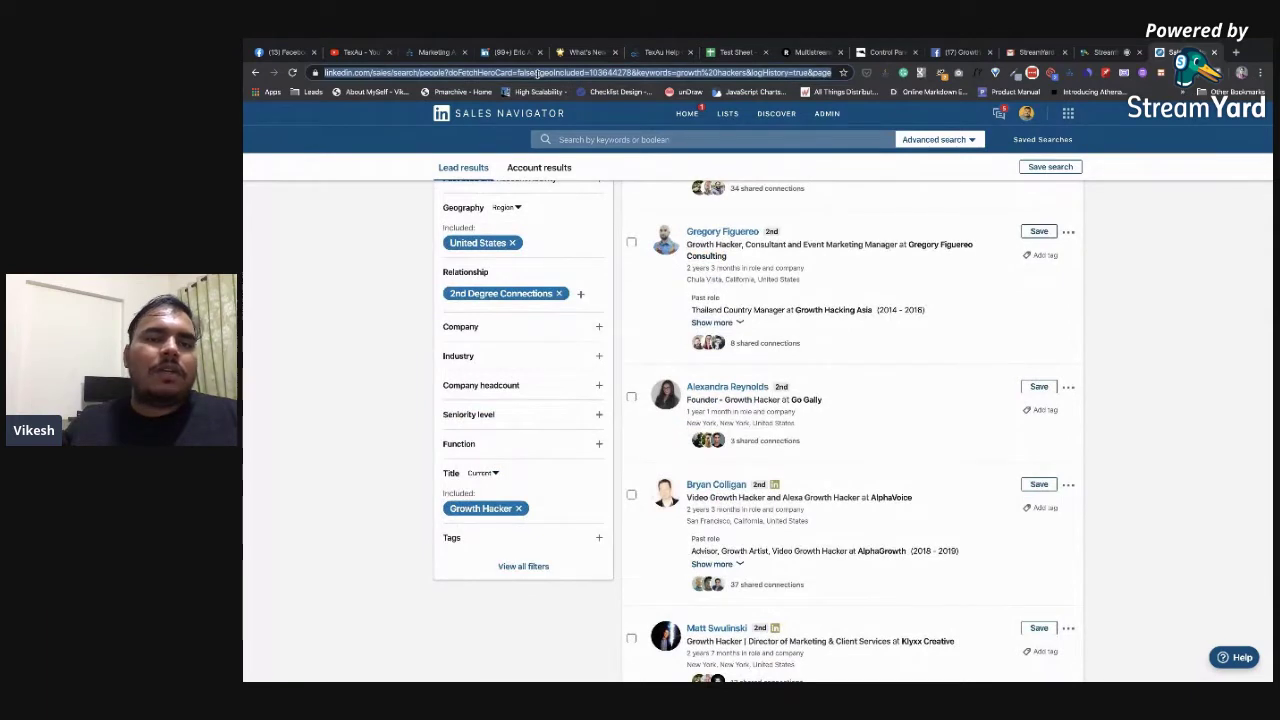
{"action": "left_click", "coordinate": [434, 56]}
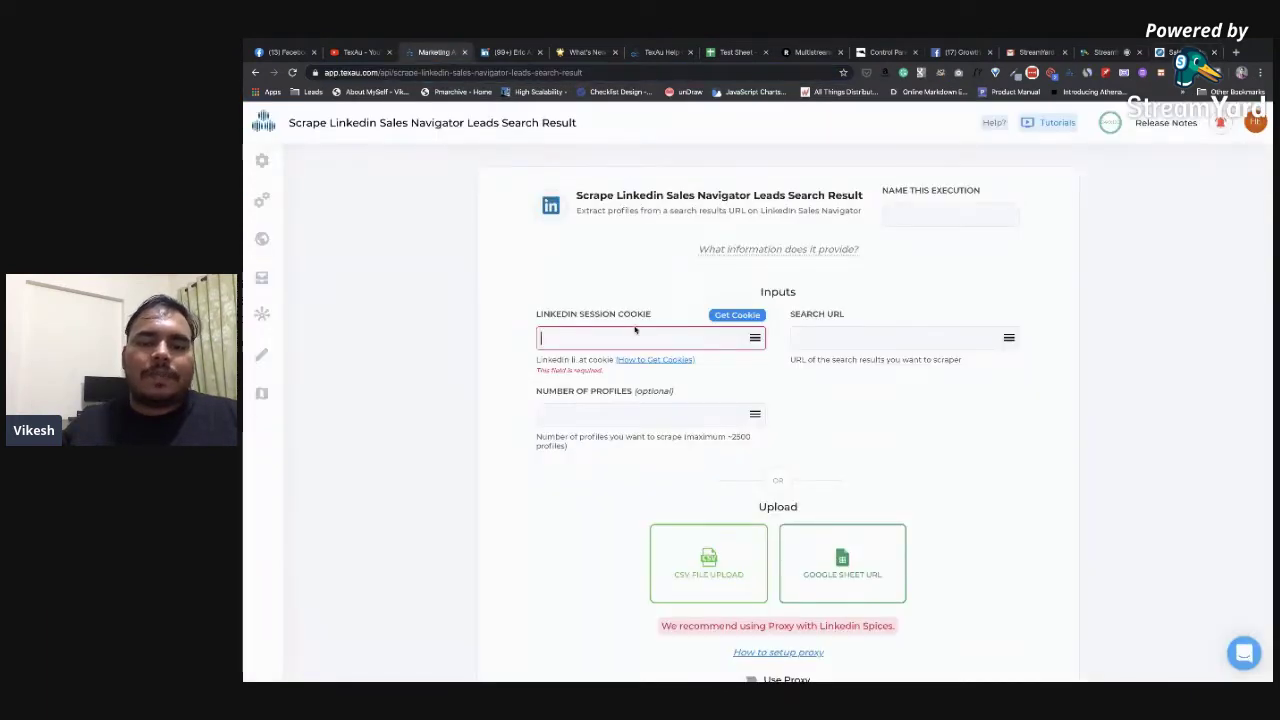
- Paste the Sales Navigator search URL and auto-fill the LinkedIn session cookie
{"action": "key", "text": "ctrl+v"}
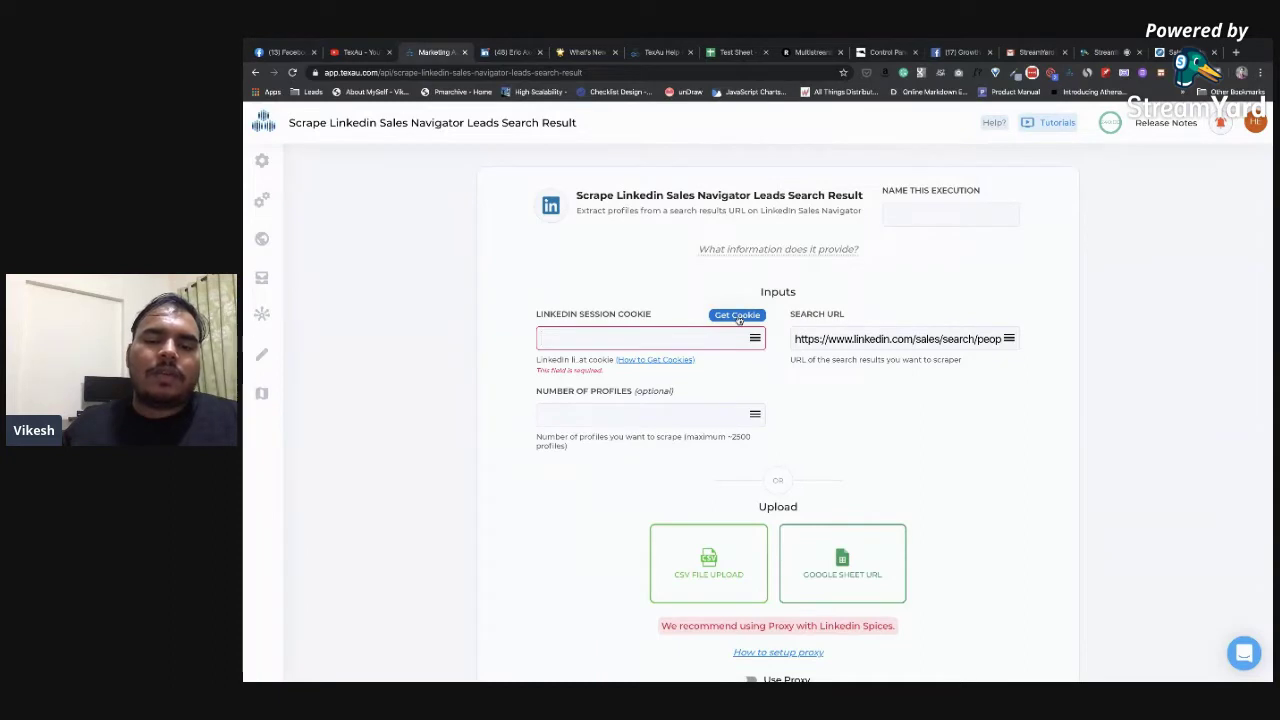
{"action": "left_click", "coordinate": [738, 316]}
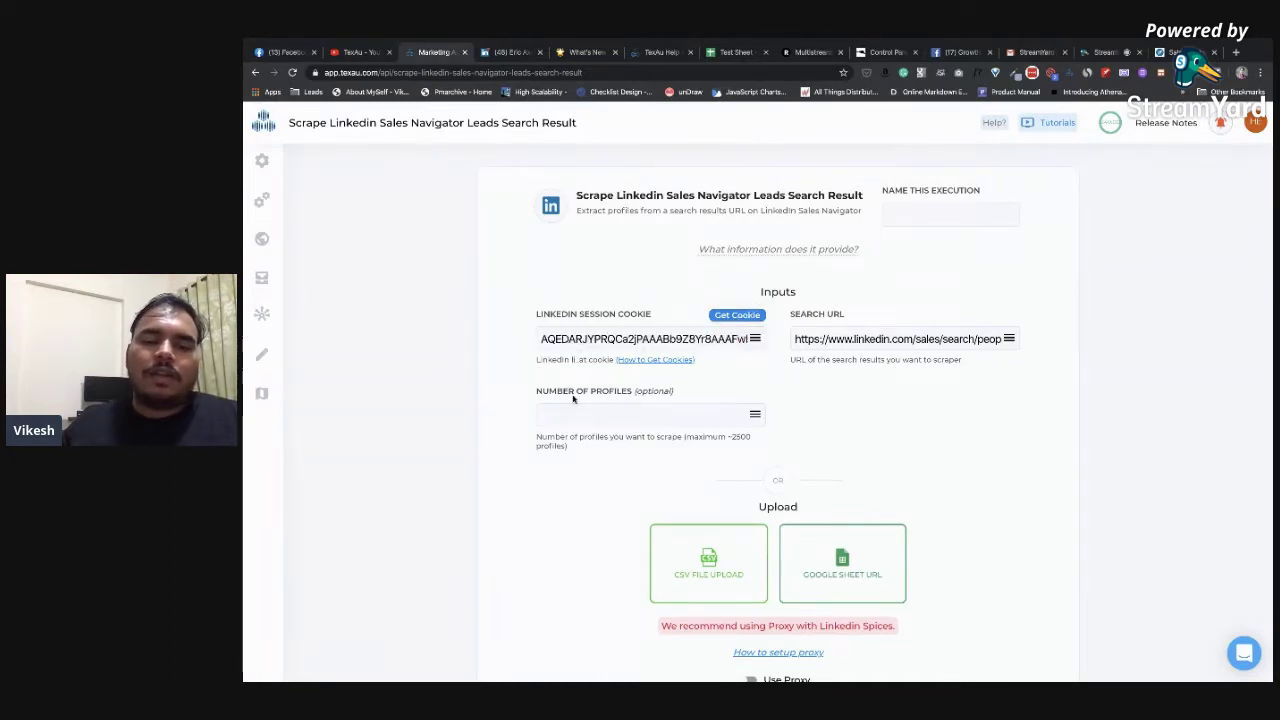
{"action": "scroll", "coordinate": [573, 398], "scroll_direction": "down", "scroll_amount": 1}
{"action": "left_click", "coordinate": [560, 362]}
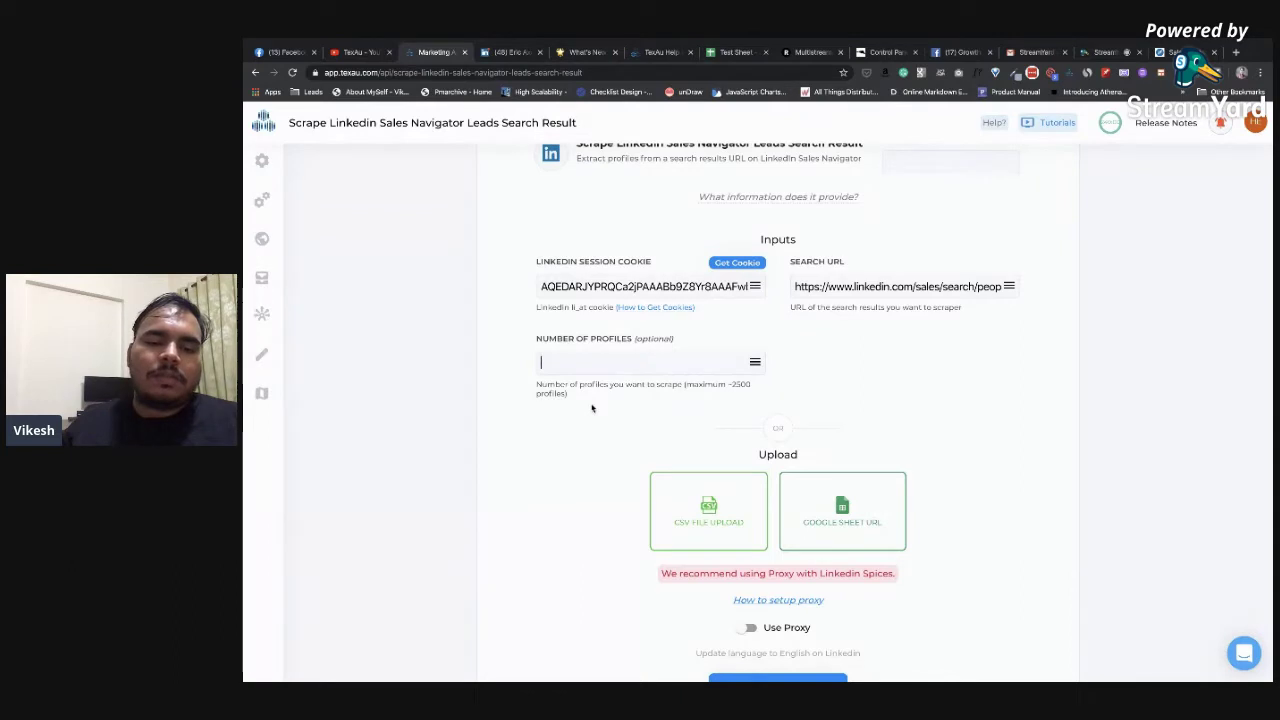
- Review the rest of the form and start extracting the Sales Navigator search results
{"action": "scroll", "coordinate": [591, 407], "scroll_direction": "down", "scroll_amount": 1}
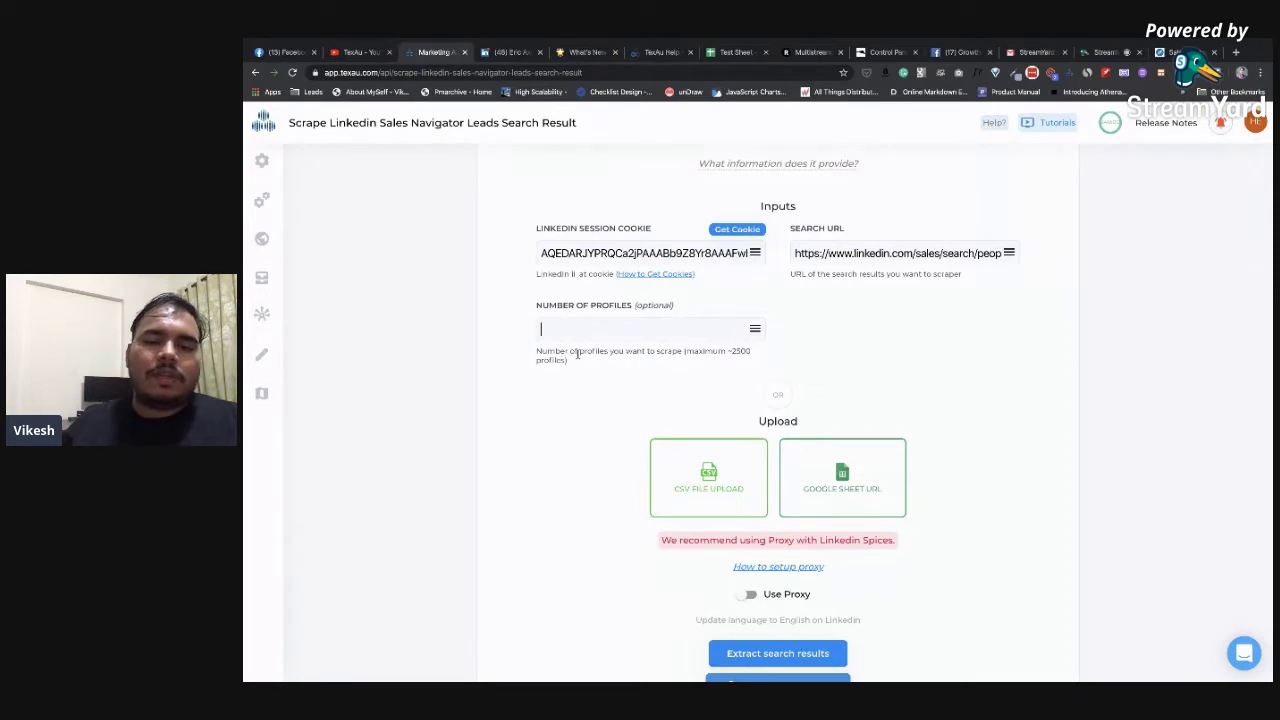
{"action": "scroll", "coordinate": [577, 353], "scroll_direction": "up", "scroll_amount": 1}
{"action": "scroll", "coordinate": [577, 353], "scroll_direction": "down", "scroll_amount": 2}
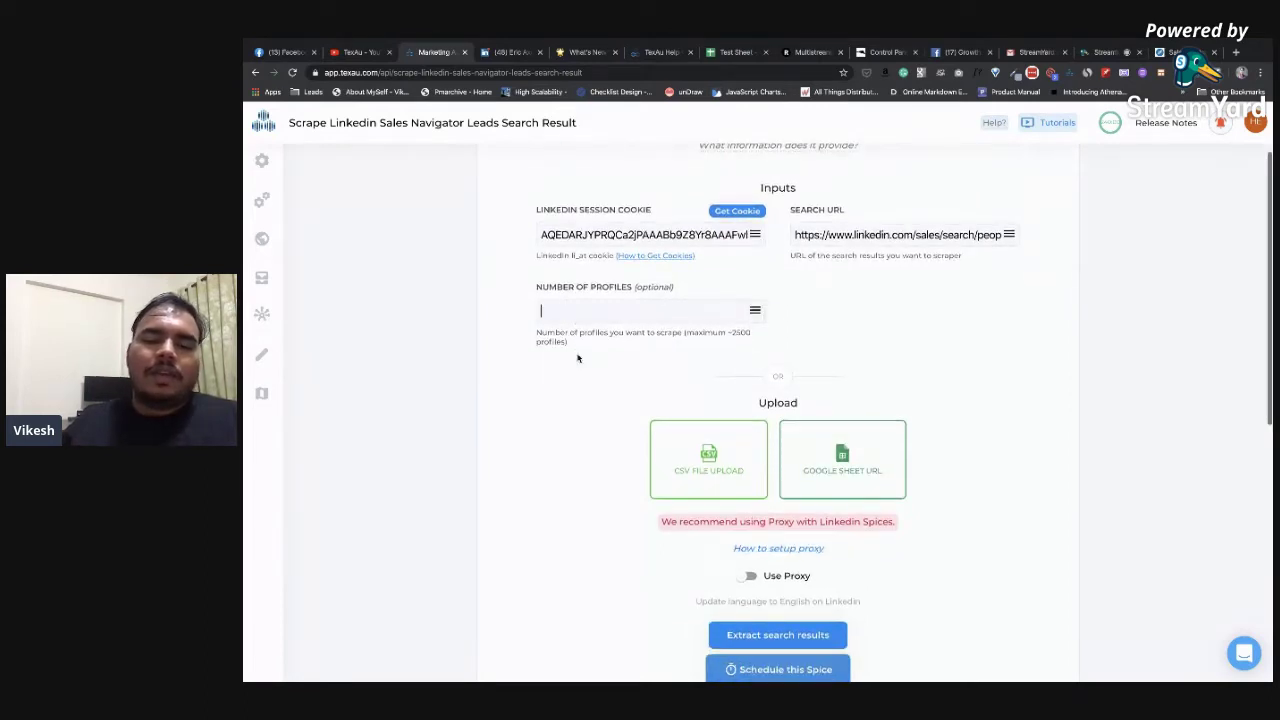
{"action": "scroll", "coordinate": [835, 345], "scroll_direction": "down", "scroll_amount": 2}
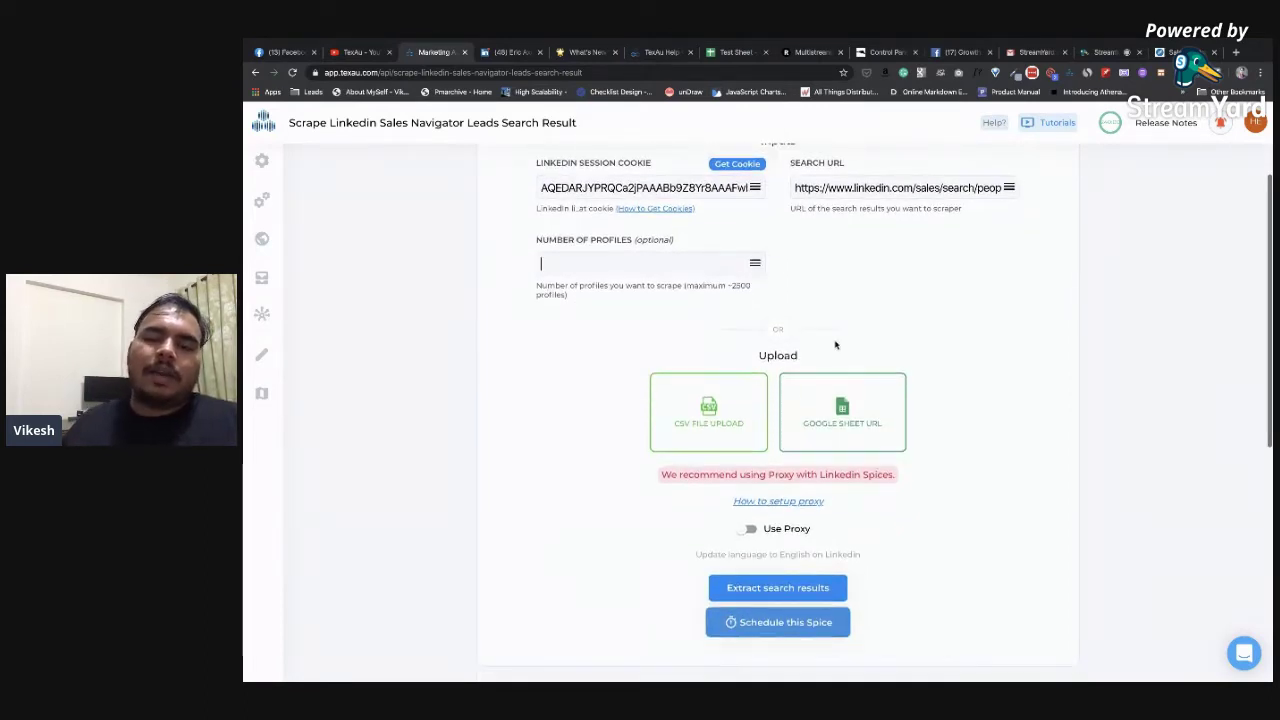
{"action": "scroll", "coordinate": [835, 345], "scroll_direction": "up", "scroll_amount": 7}
{"action": "scroll", "coordinate": [835, 343], "scroll_direction": "down", "scroll_amount": 5}
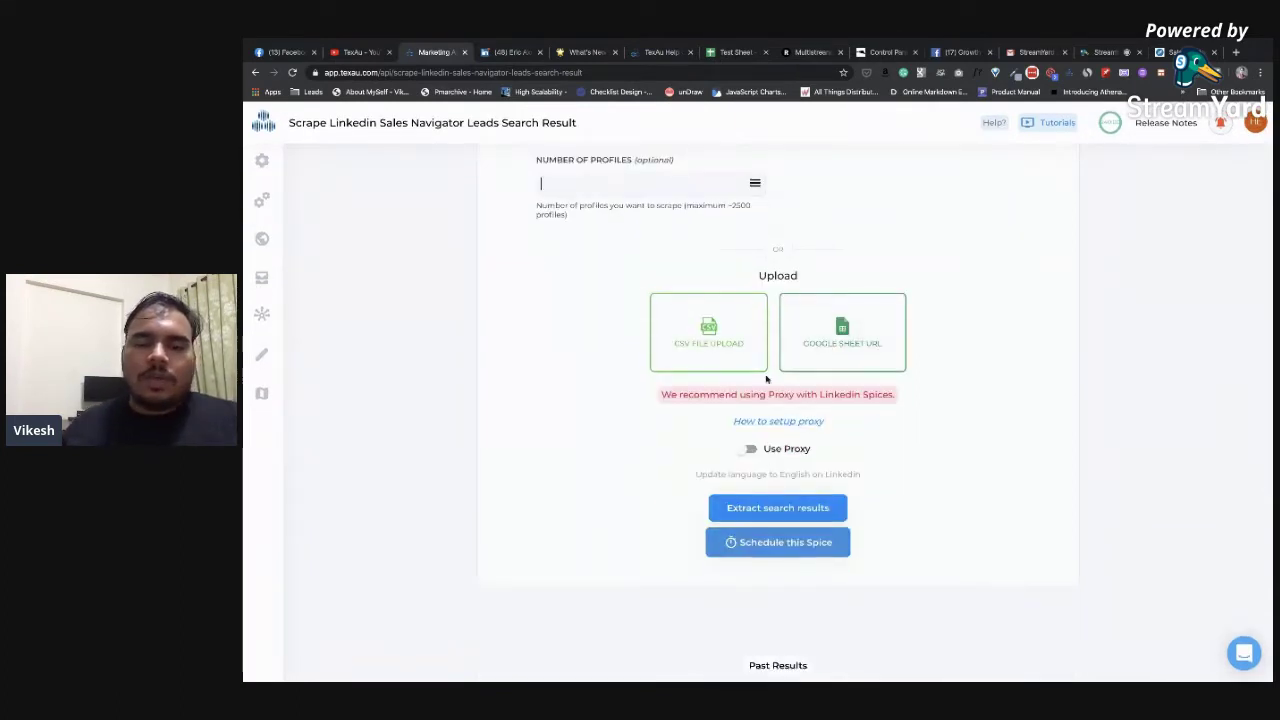
{"action": "scroll", "coordinate": [626, 409], "scroll_direction": "up", "scroll_amount": 3}
{"action": "scroll", "coordinate": [627, 410], "scroll_direction": "down", "scroll_amount": 3}
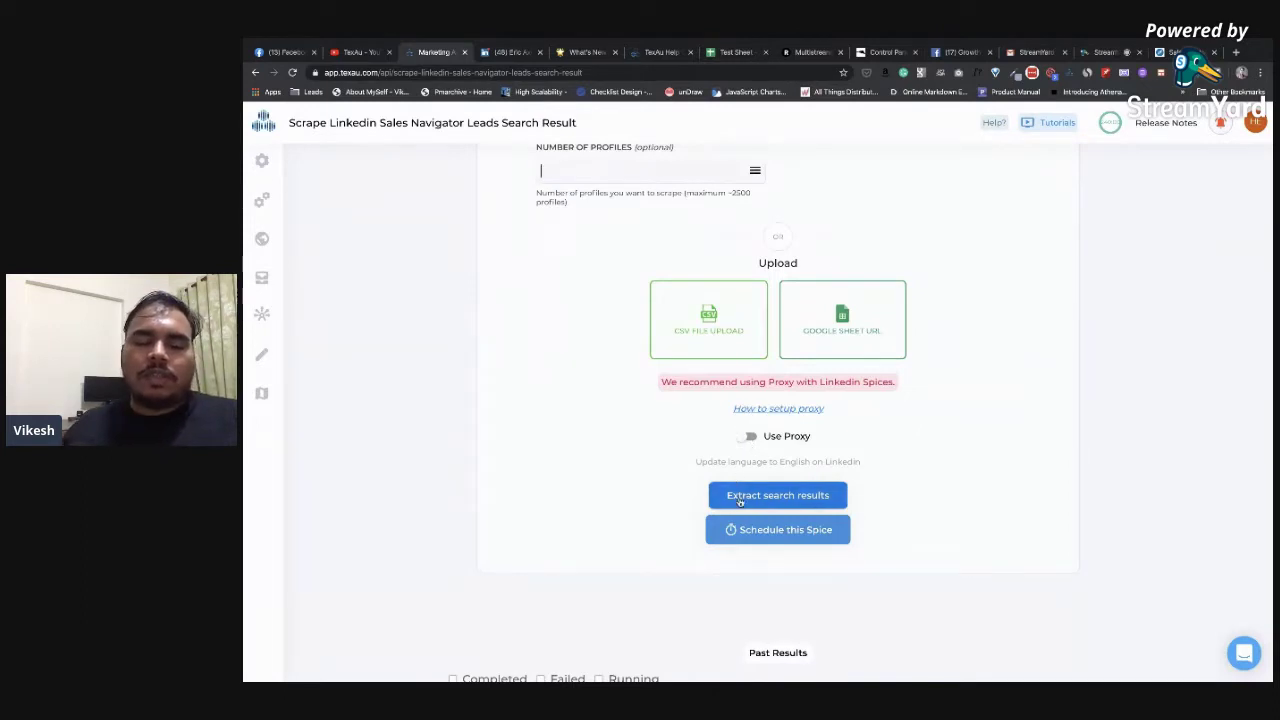
{"action": "scroll", "coordinate": [737, 502], "scroll_direction": "down", "scroll_amount": 3}
{"action": "left_click", "coordinate": [762, 263]}
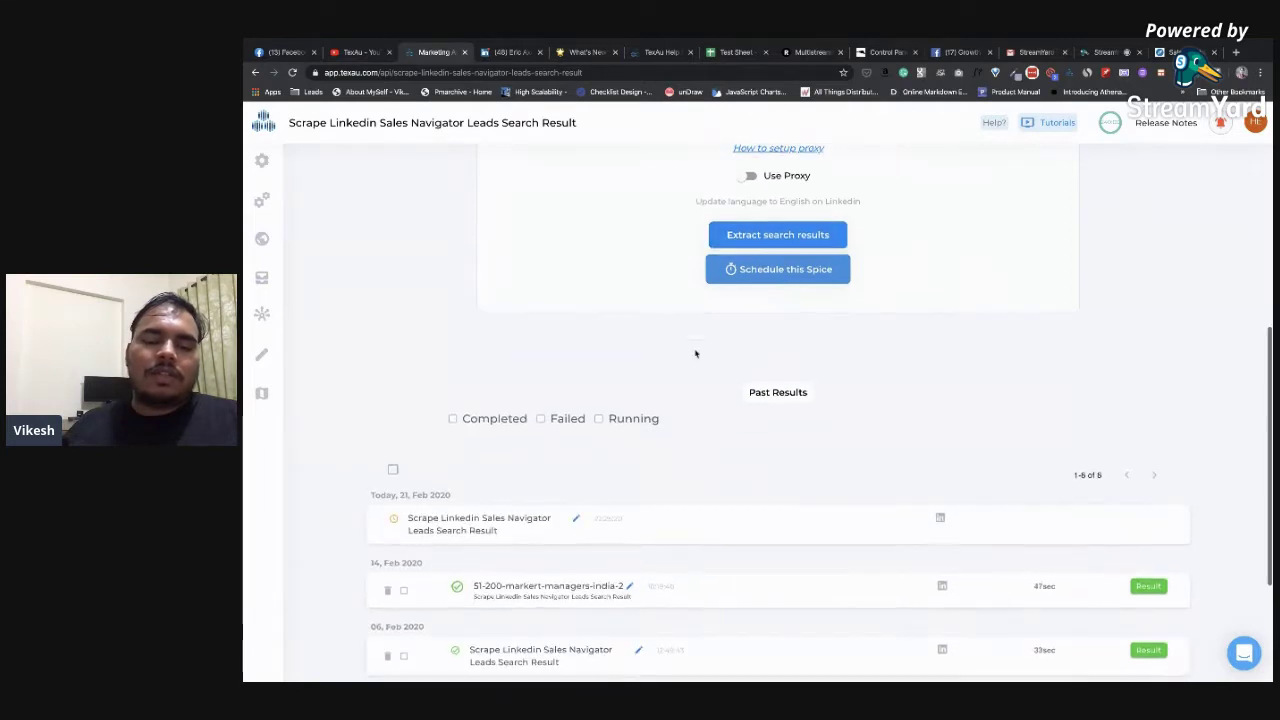
- Inspect today's run inputs and logs in Past Results, then collapse it
{"action": "left_click", "coordinate": [493, 520]}
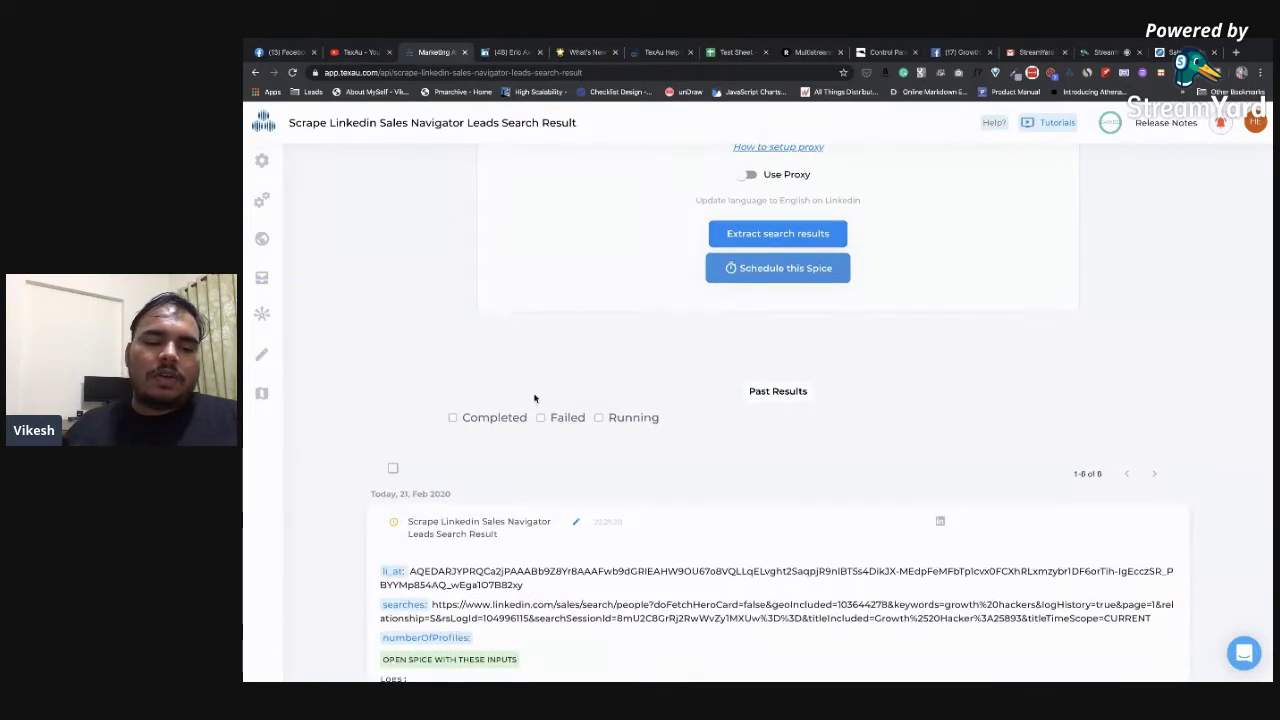
{"action": "scroll", "coordinate": [441, 522], "scroll_direction": "down", "scroll_amount": 2}
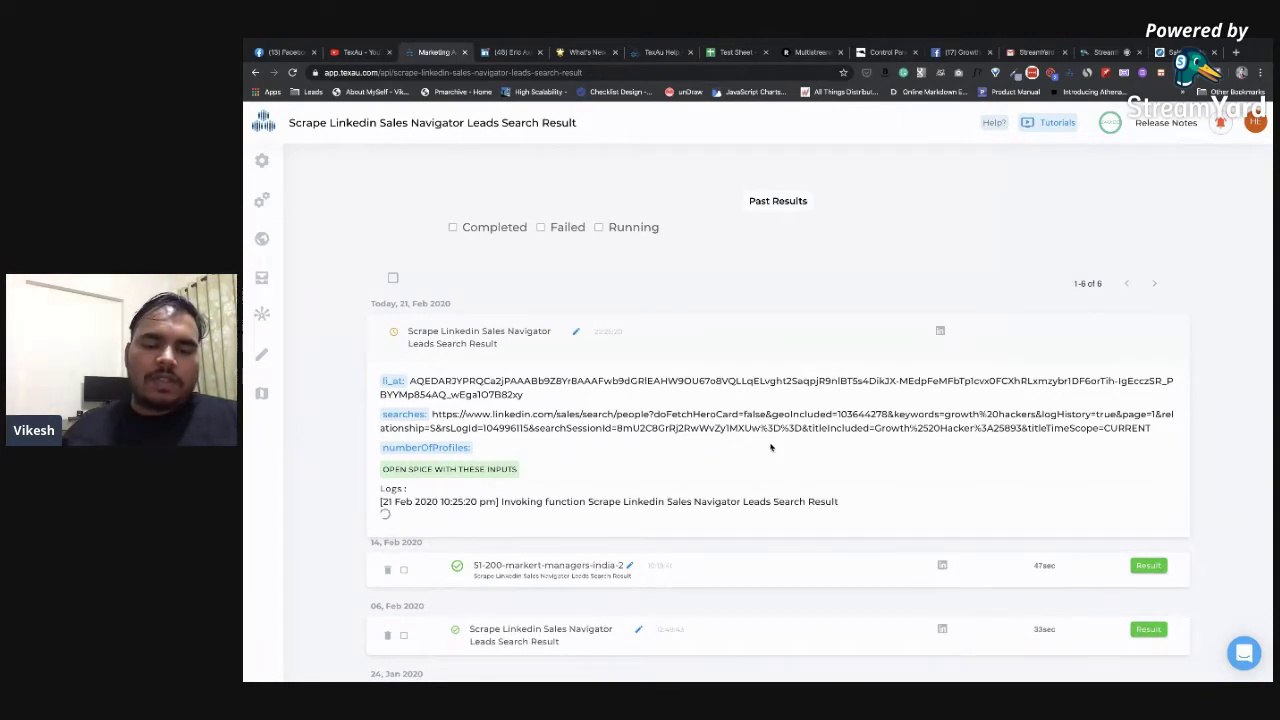
{"action": "left_click", "coordinate": [709, 344]}
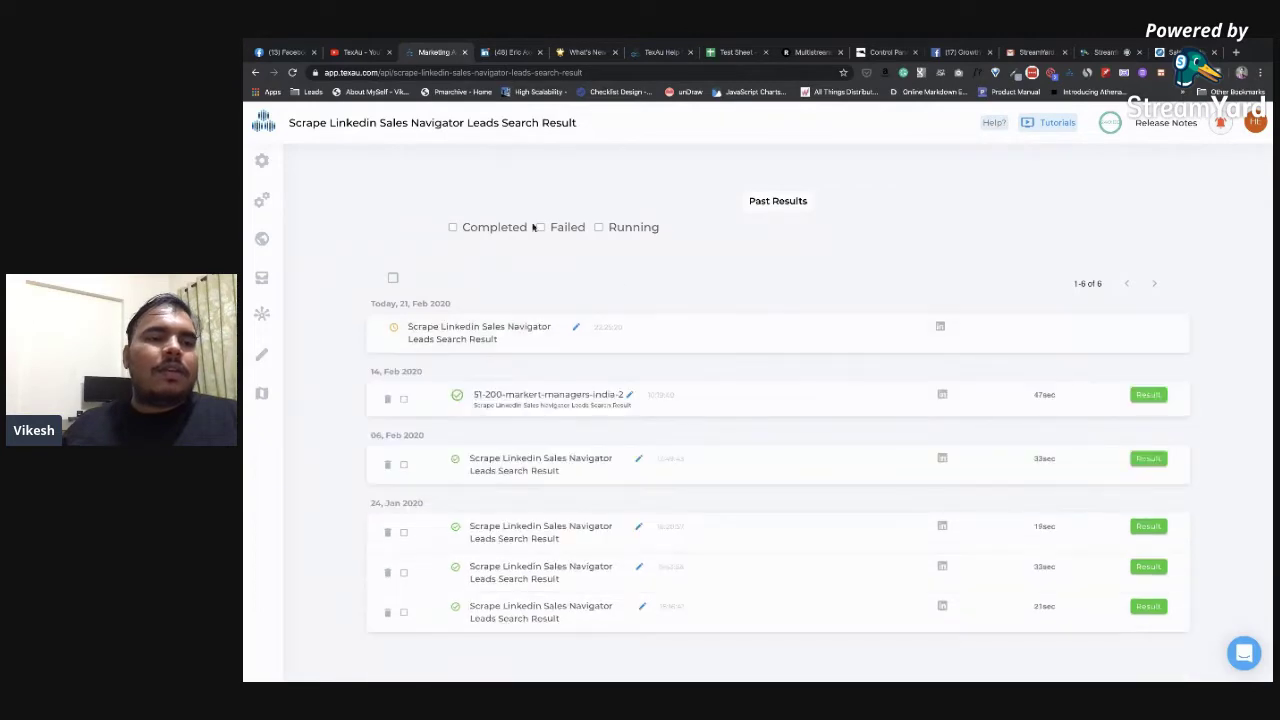
{"action": "left_click", "coordinate": [285, 52]}
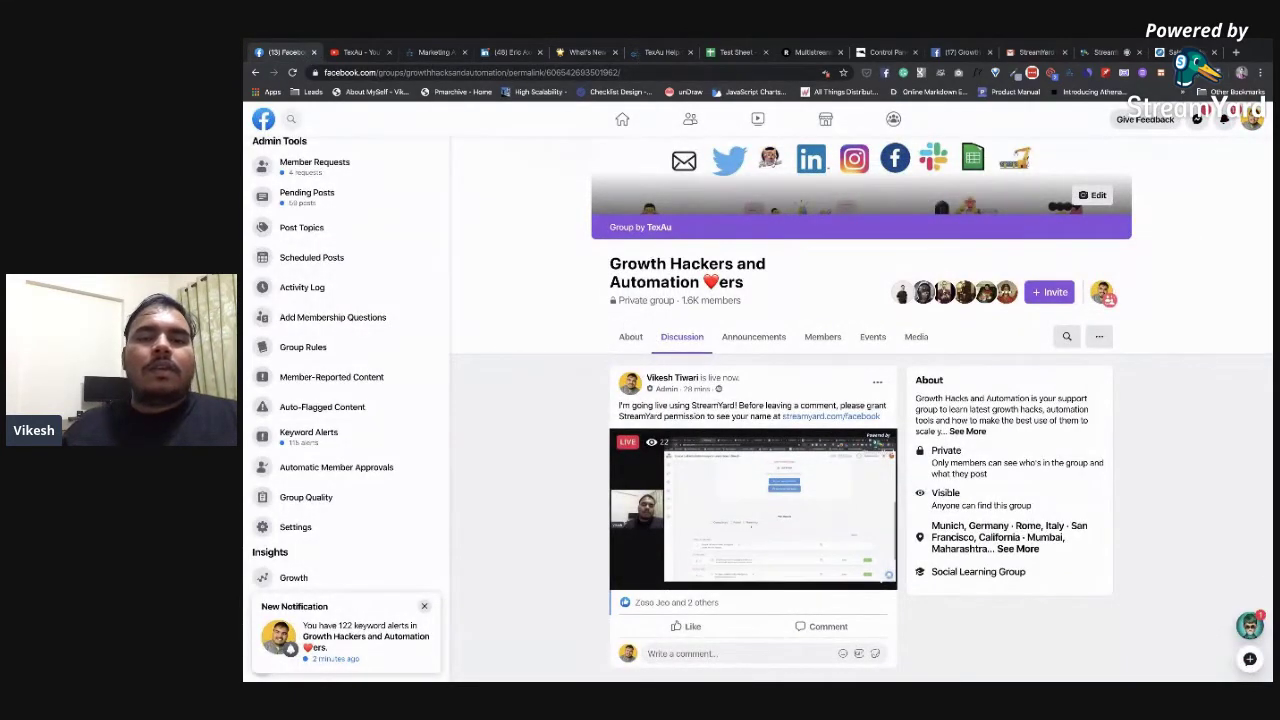
{"action": "left_click", "coordinate": [428, 57]}
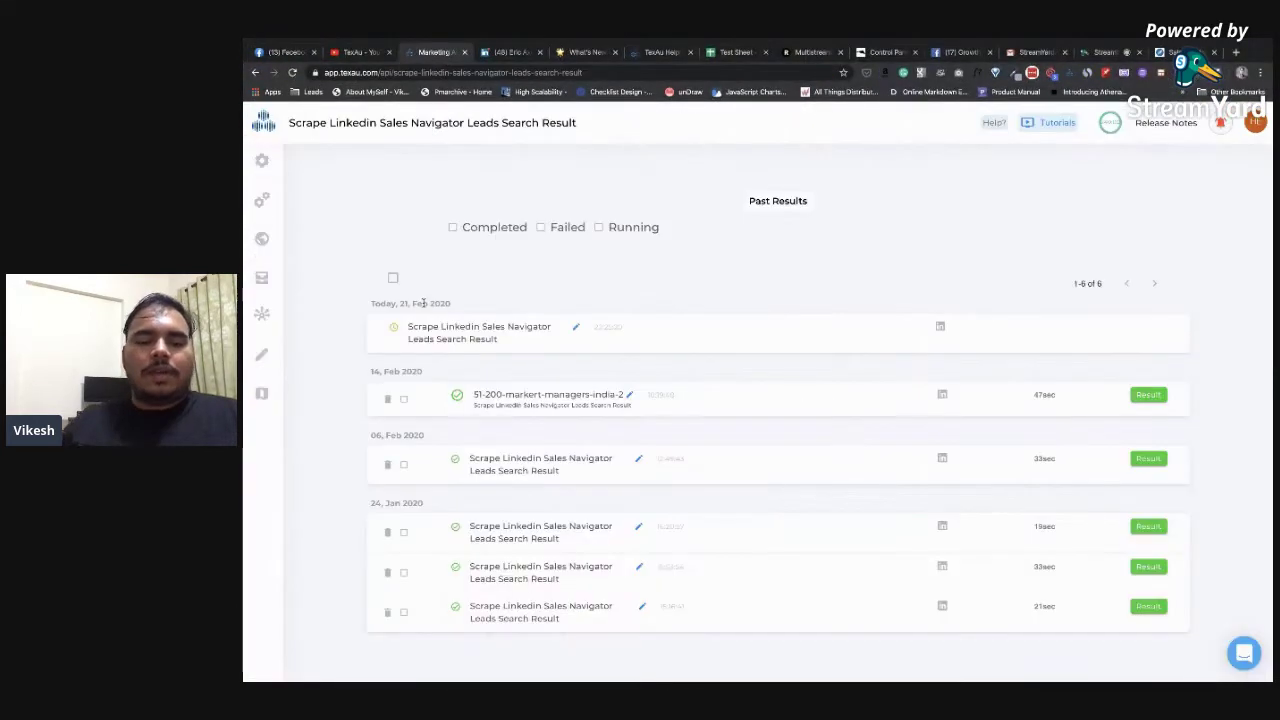
- Follow today's run logs to completion and open its table of five scraped profiles
{"action": "left_click", "coordinate": [483, 331]}
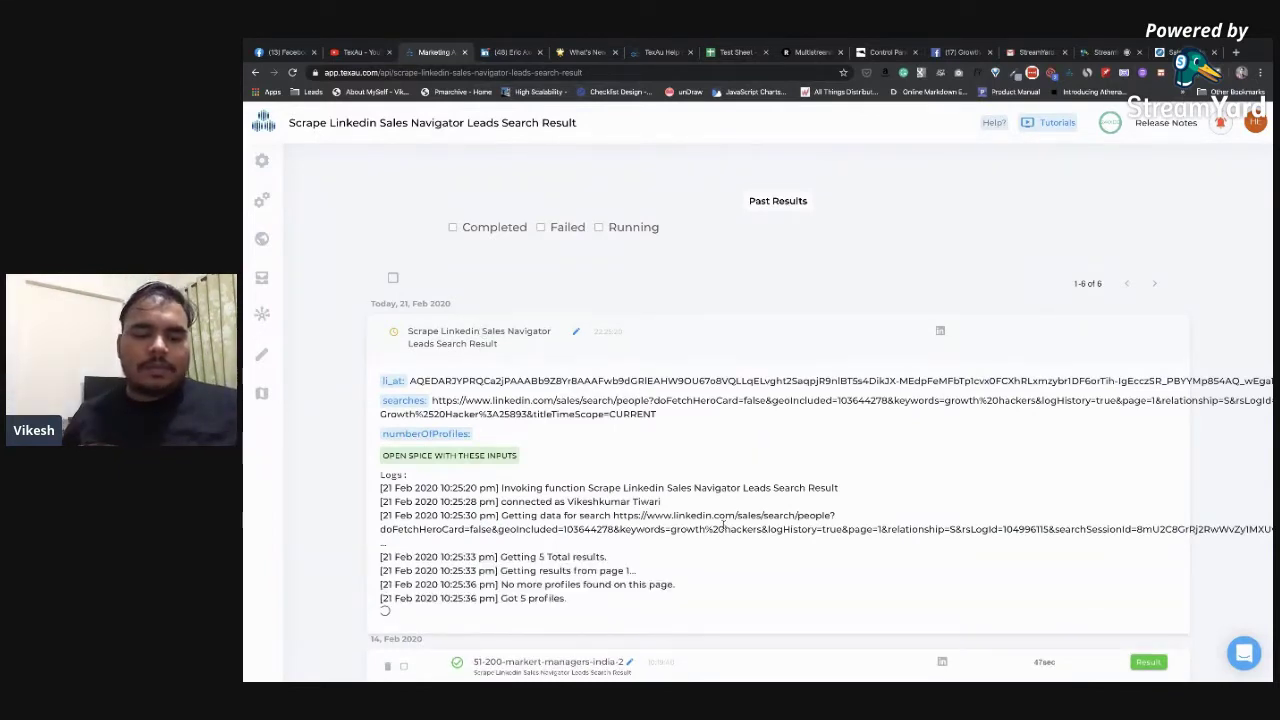
{"action": "scroll", "coordinate": [620, 515], "scroll_direction": "down", "scroll_amount": 1}
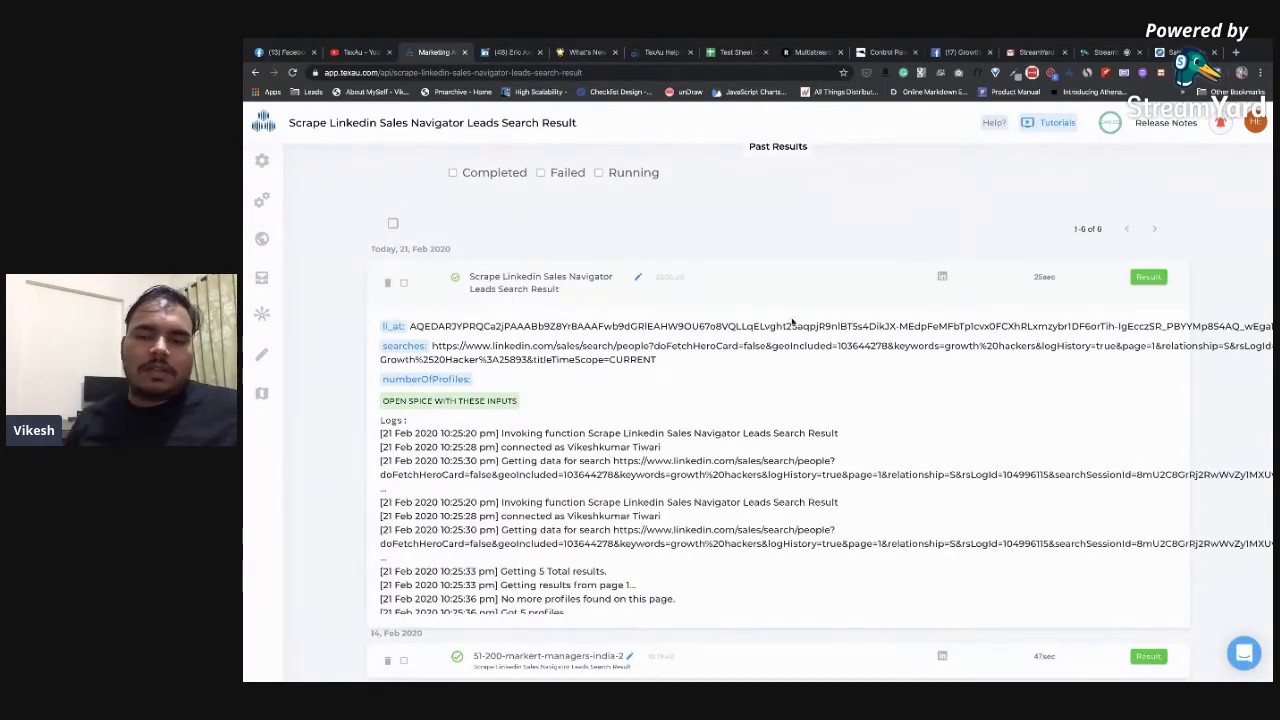
{"action": "scroll", "coordinate": [626, 511], "scroll_direction": "down", "scroll_amount": 1}
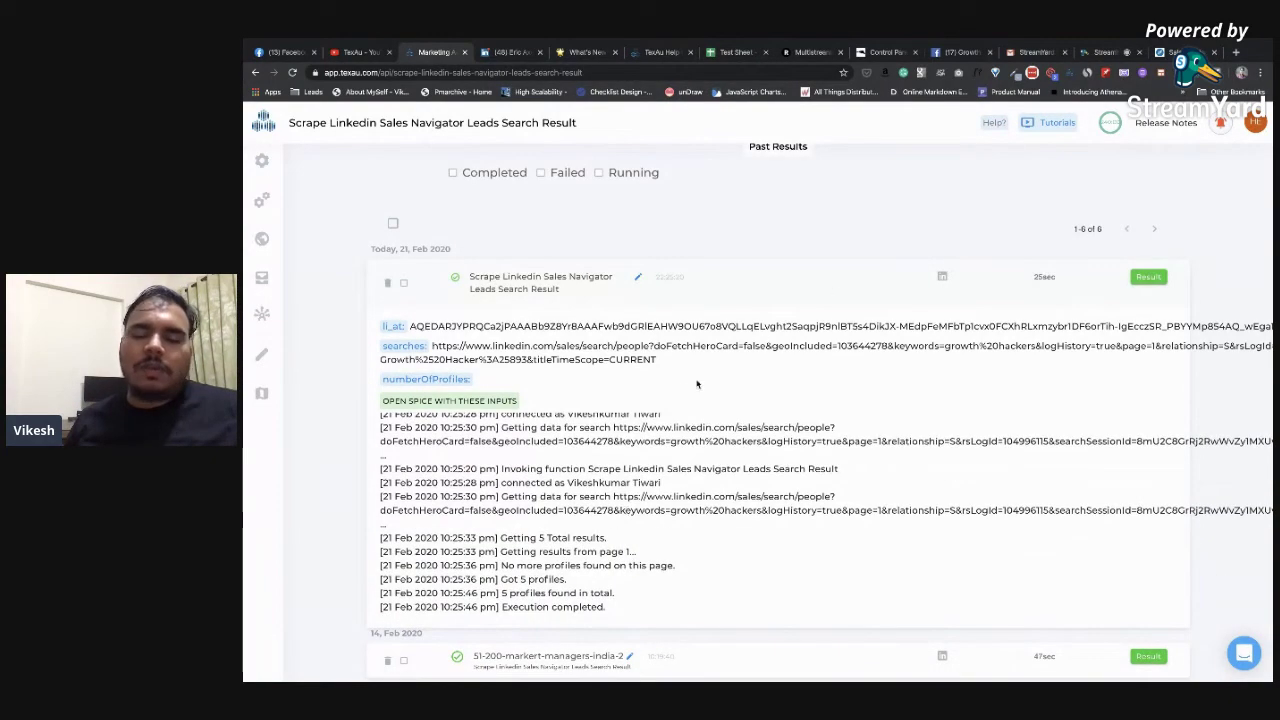
{"action": "left_click", "coordinate": [1148, 279]}
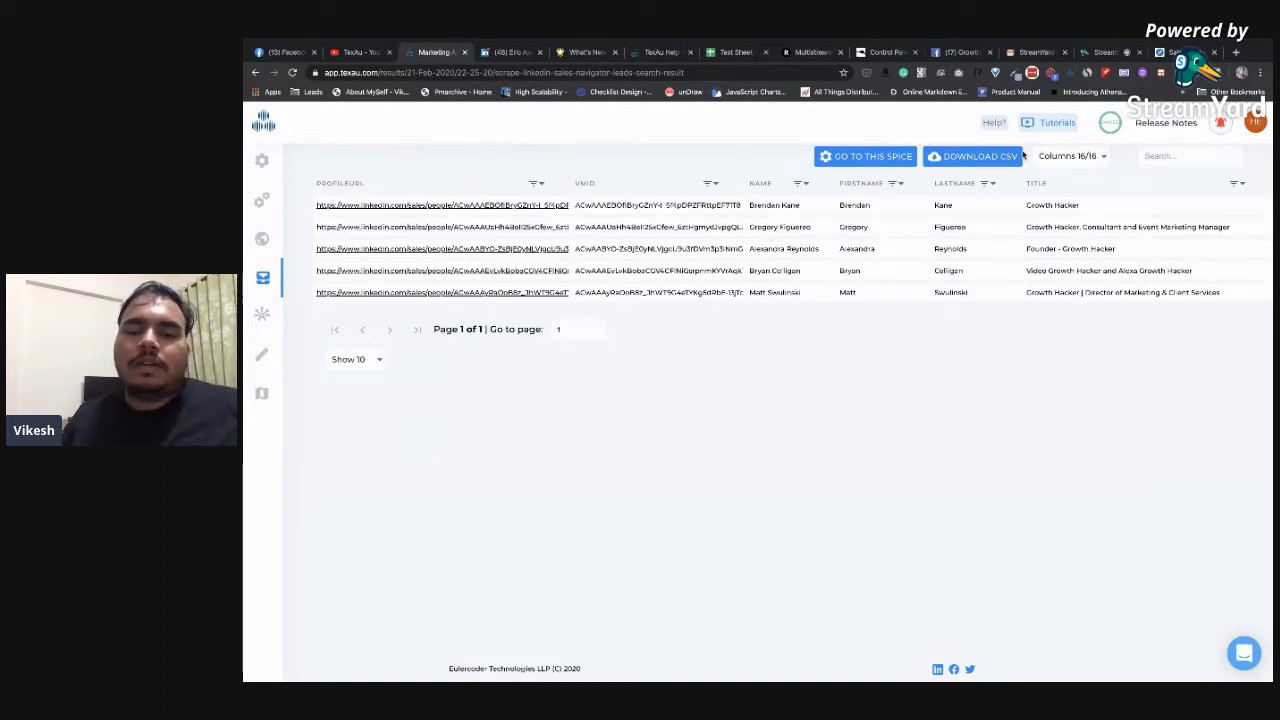
- Compare the scraped table against the Sales Navigator search results
{"action": "left_click", "coordinate": [1180, 52]}
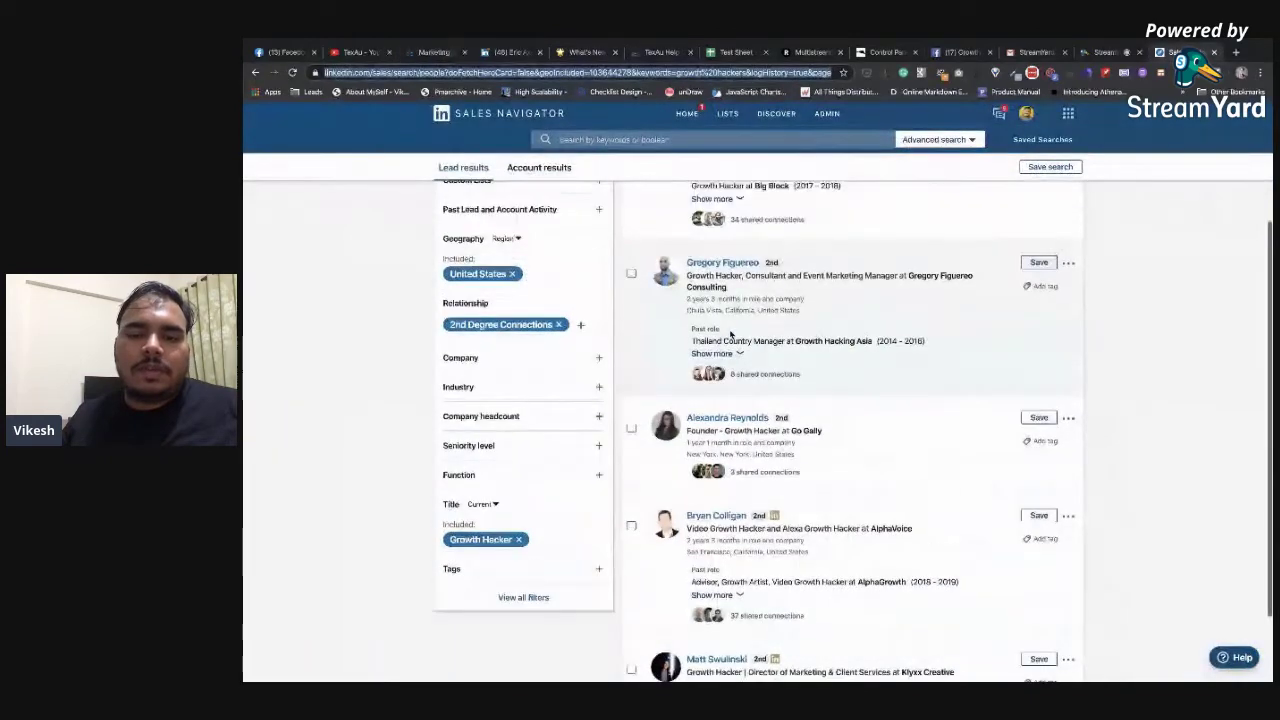
{"action": "scroll", "coordinate": [680, 312], "scroll_direction": "up", "scroll_amount": 2}
{"action": "scroll", "coordinate": [674, 520], "scroll_direction": "down", "scroll_amount": 2}
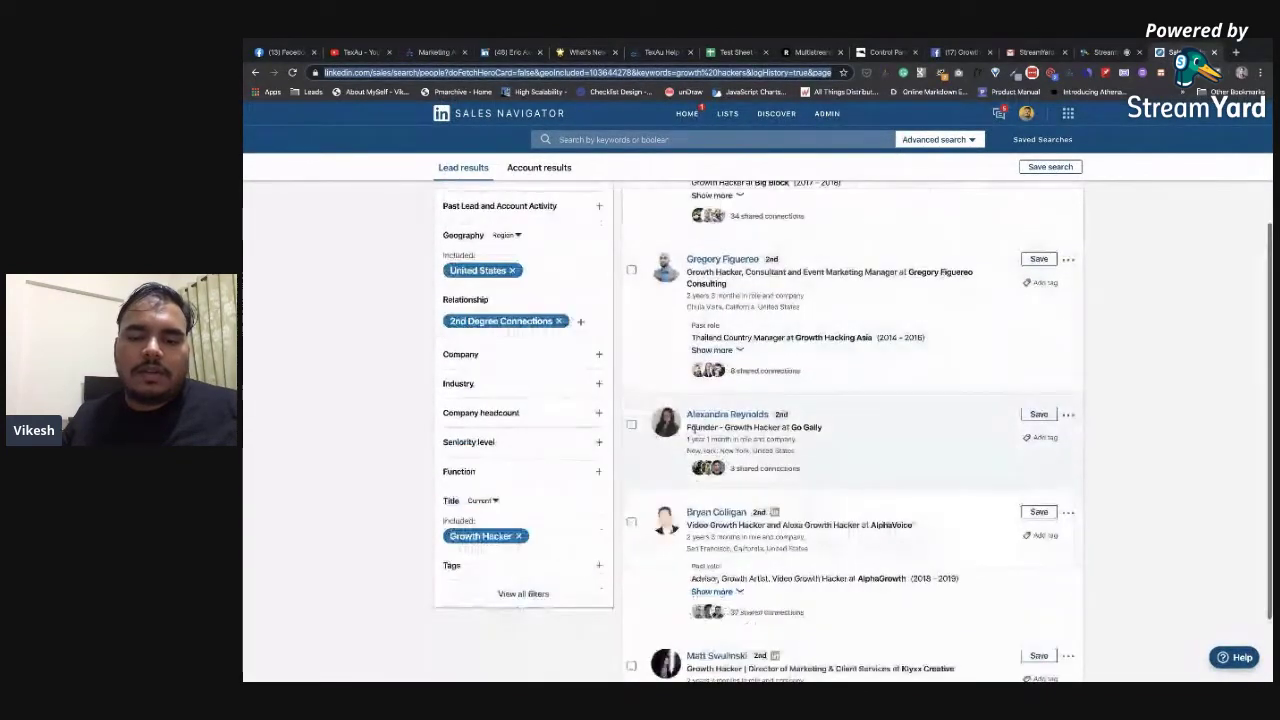
{"action": "scroll", "coordinate": [674, 522], "scroll_direction": "down", "scroll_amount": 1}
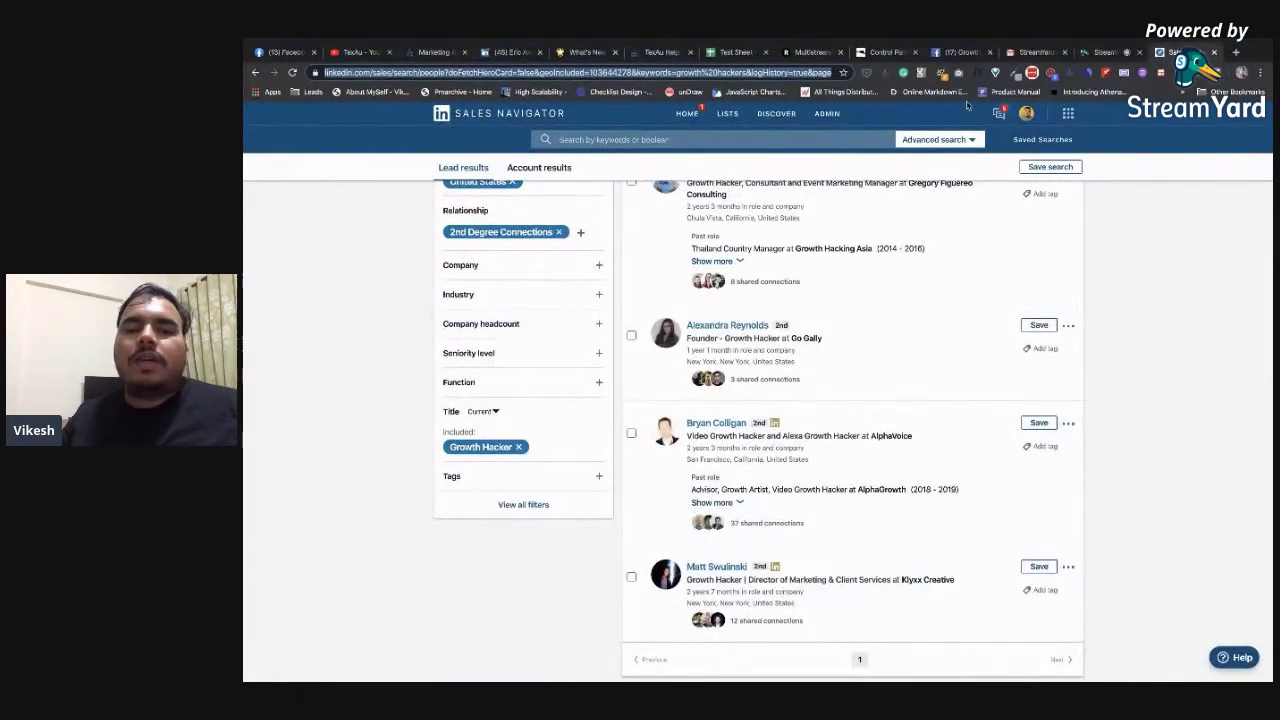
{"action": "left_click", "coordinate": [436, 52]}
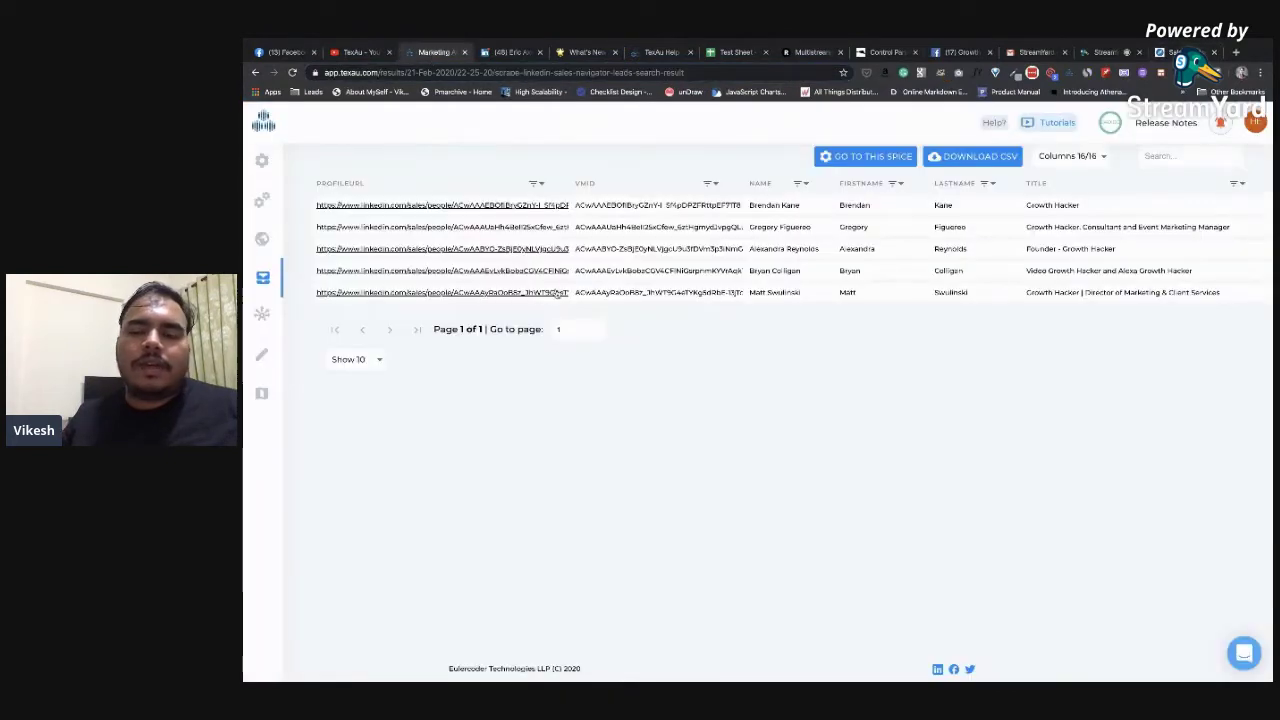
- Scroll the results table sideways to view all columns, then go to the Spices catalogue
{"action": "scroll", "coordinate": [862, 249], "scroll_direction": "right", "scroll_amount": 10}
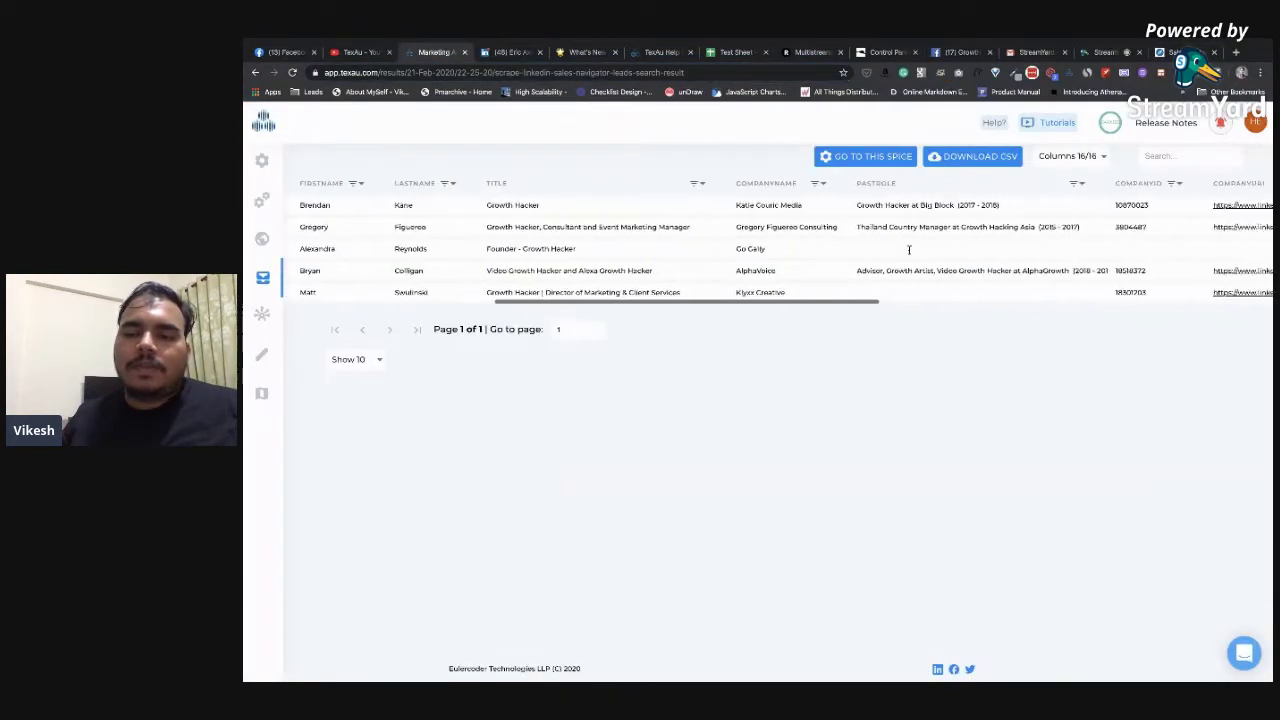
{"action": "scroll", "coordinate": [909, 249], "scroll_direction": "right", "scroll_amount": 8}
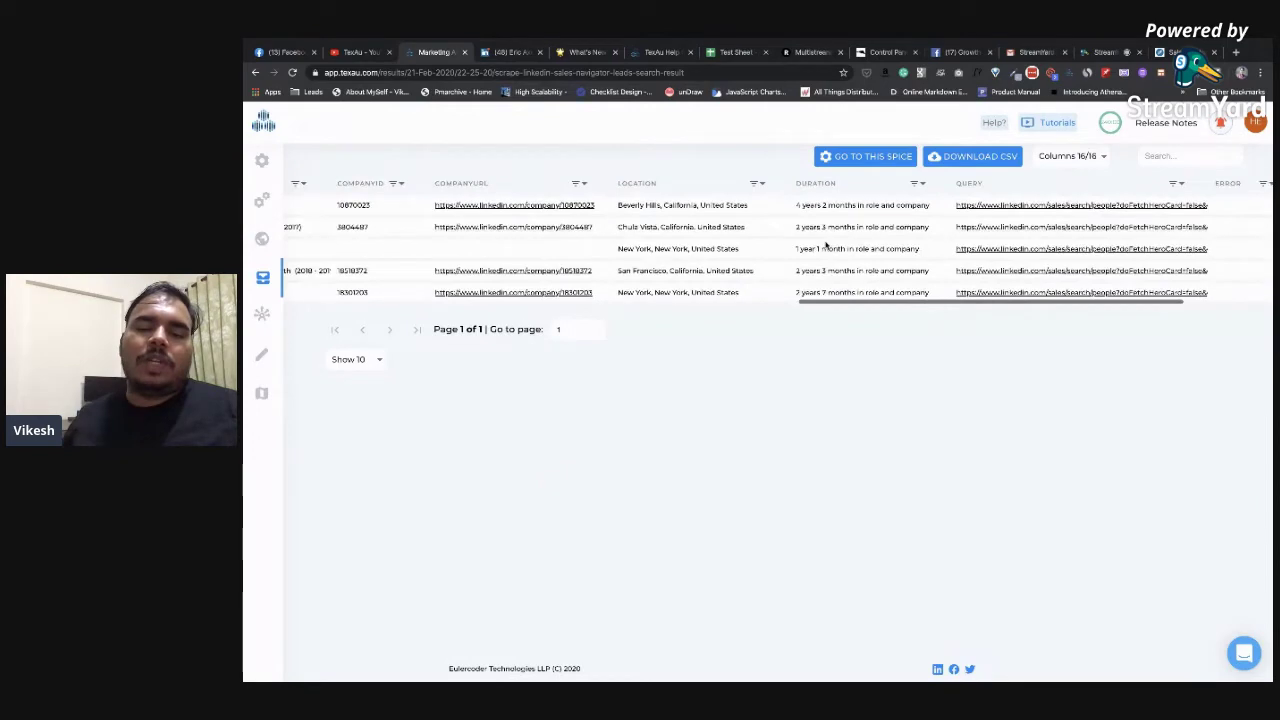
{"action": "scroll", "coordinate": [826, 245], "scroll_direction": "left", "scroll_amount": 10}
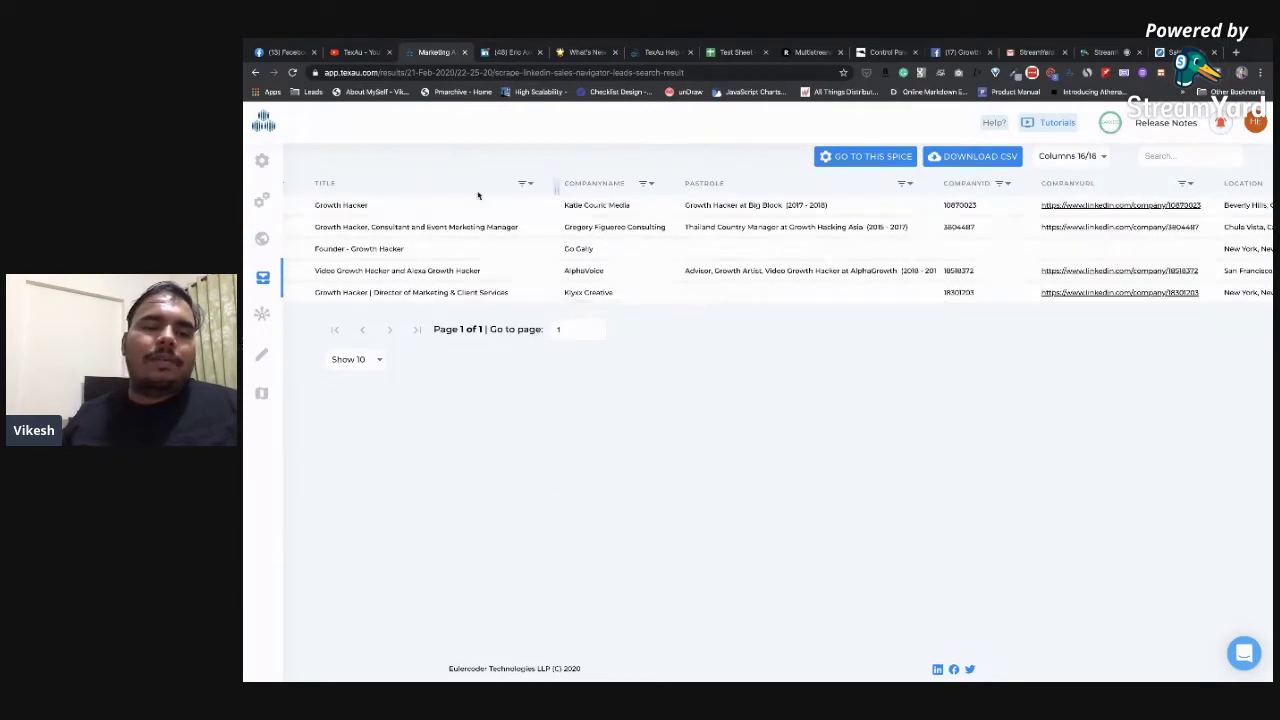
{"action": "left_click", "coordinate": [262, 160]}
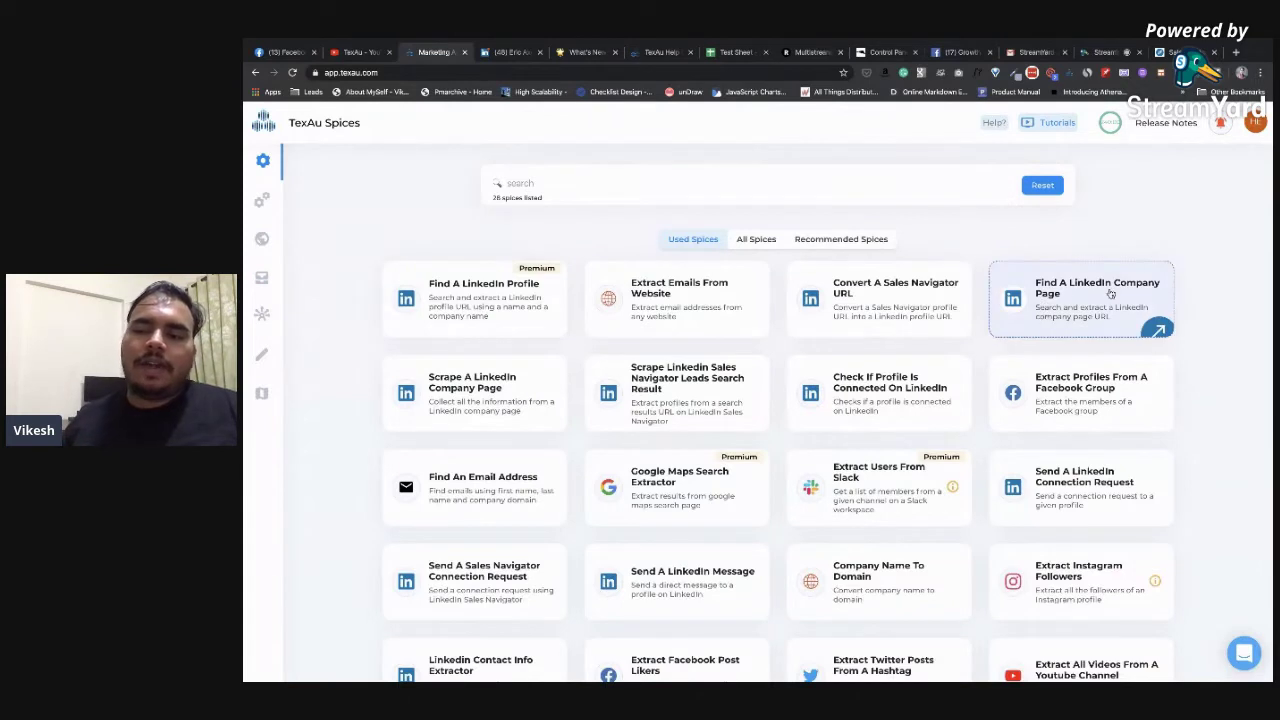
{"action": "left_click", "coordinate": [1052, 313]}
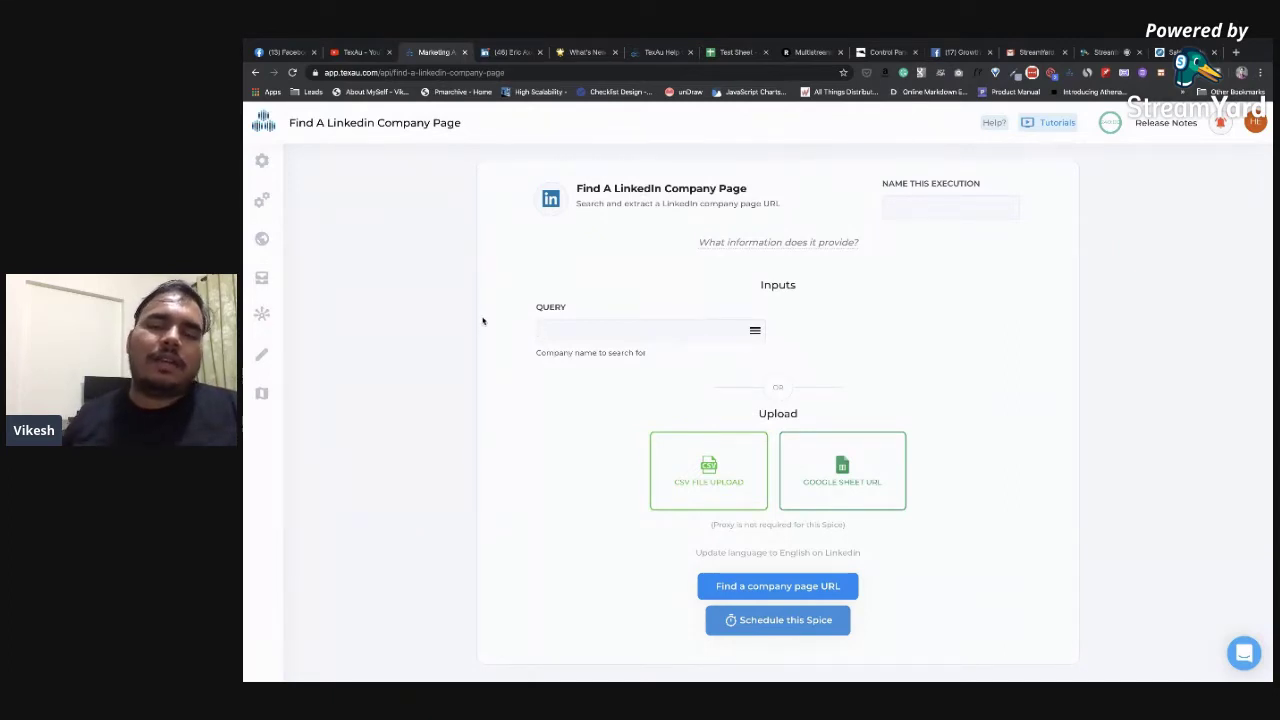
{"action": "scroll", "coordinate": [478, 322], "scroll_direction": "down", "scroll_amount": 1}
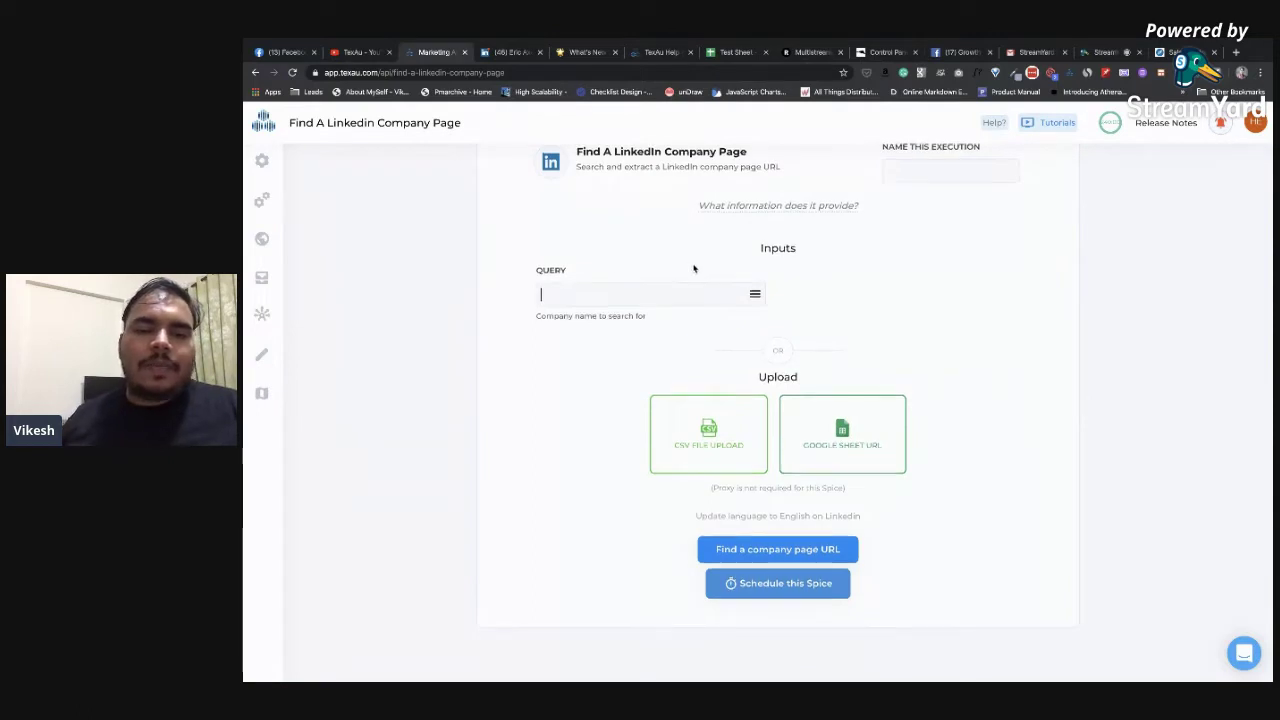
{"action": "scroll", "coordinate": [590, 250], "scroll_direction": "up", "scroll_amount": 1}
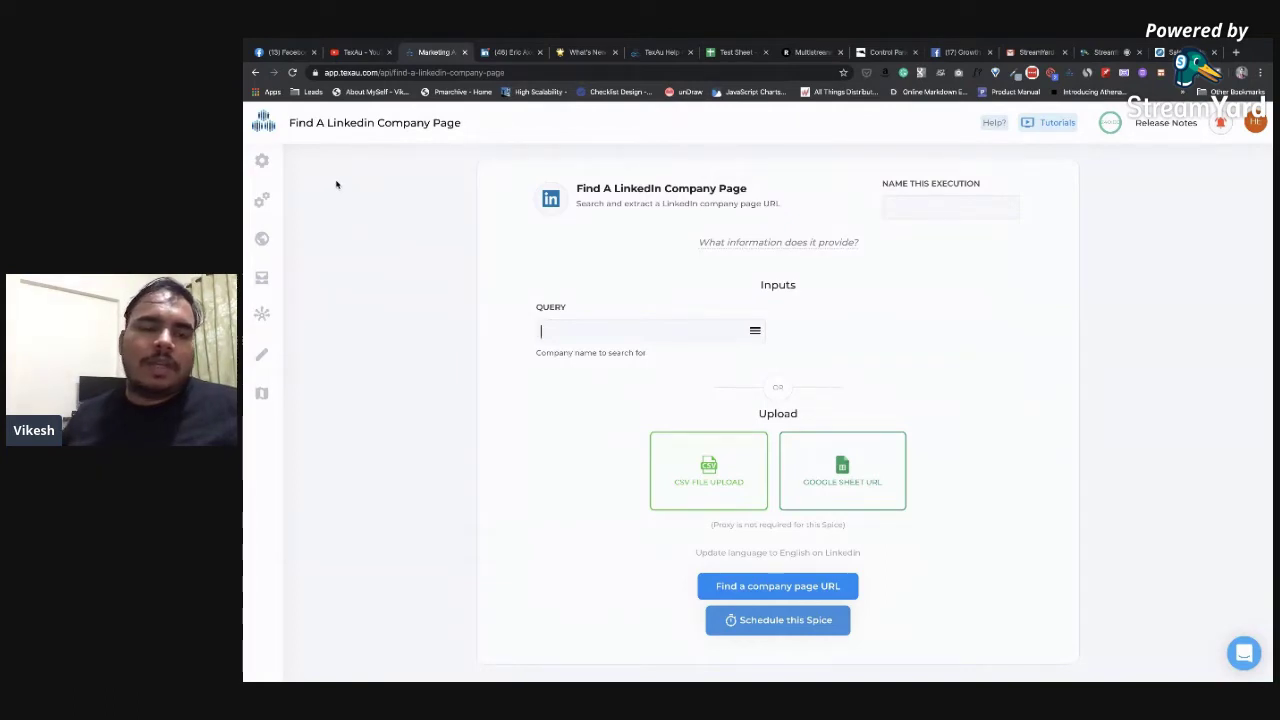
{"action": "mouse_move", "coordinate": [270, 174]}
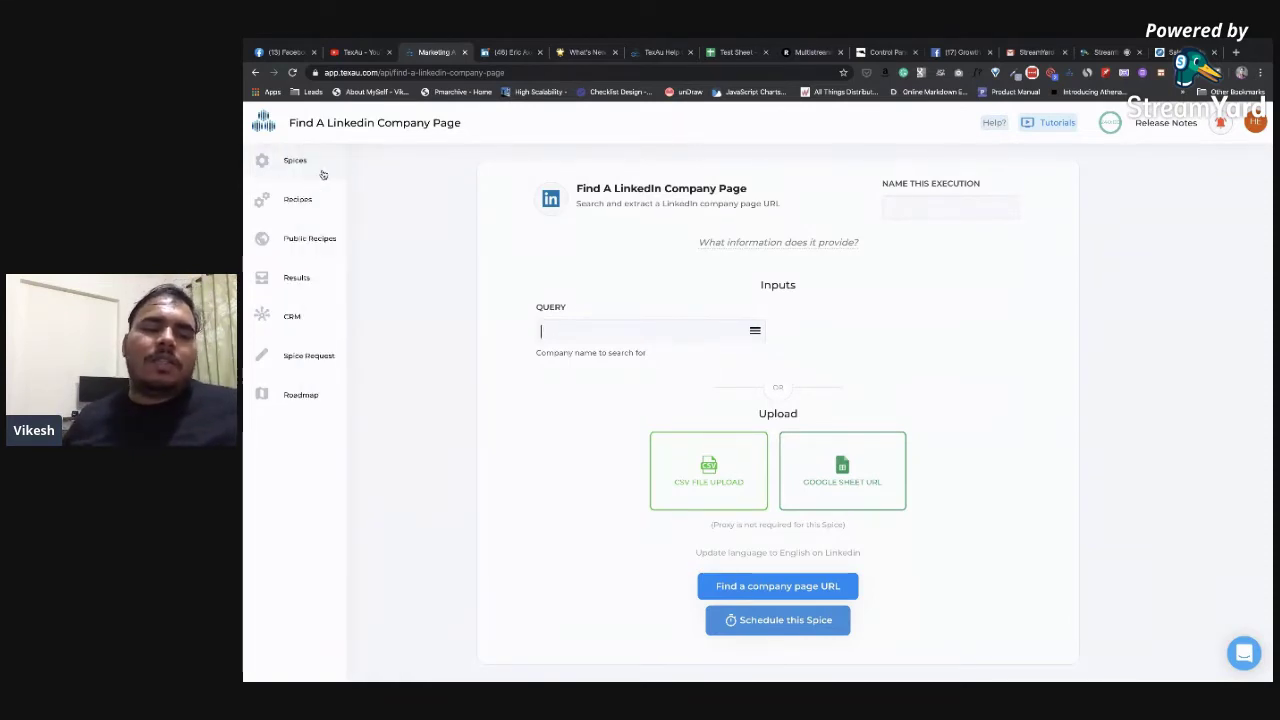
{"action": "left_click", "coordinate": [268, 160]}
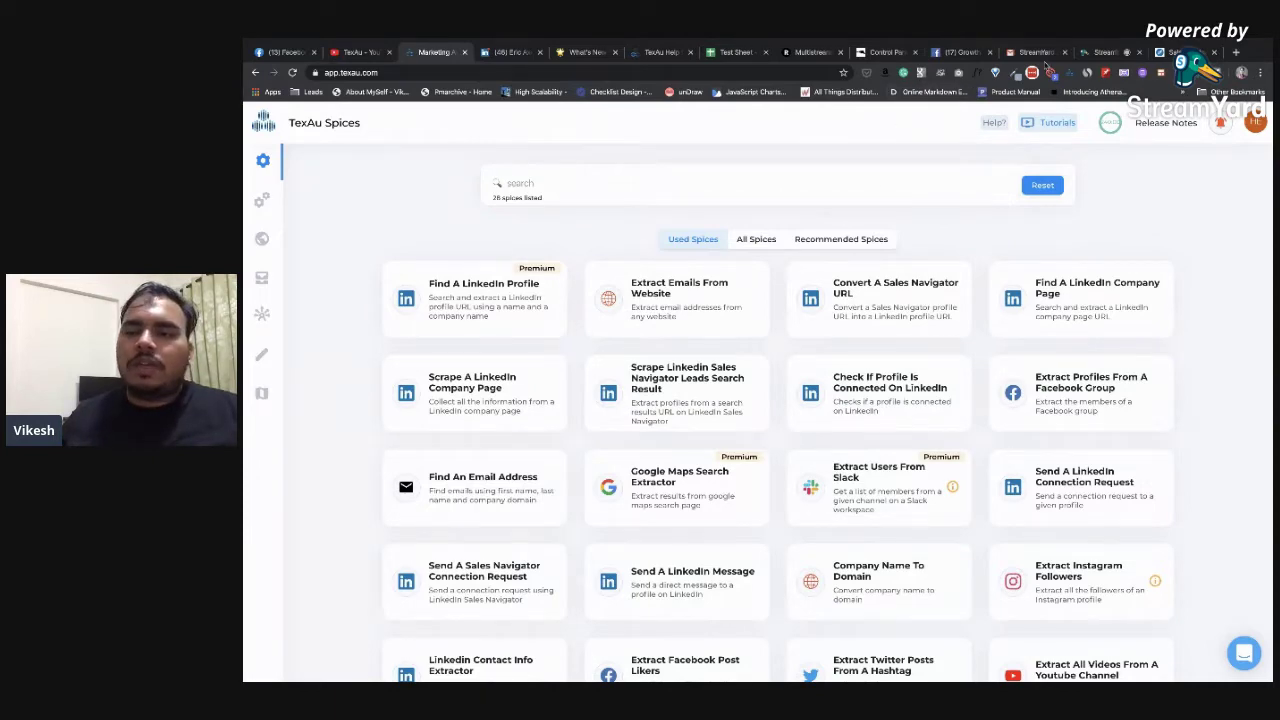
{"action": "left_click", "coordinate": [1100, 52]}
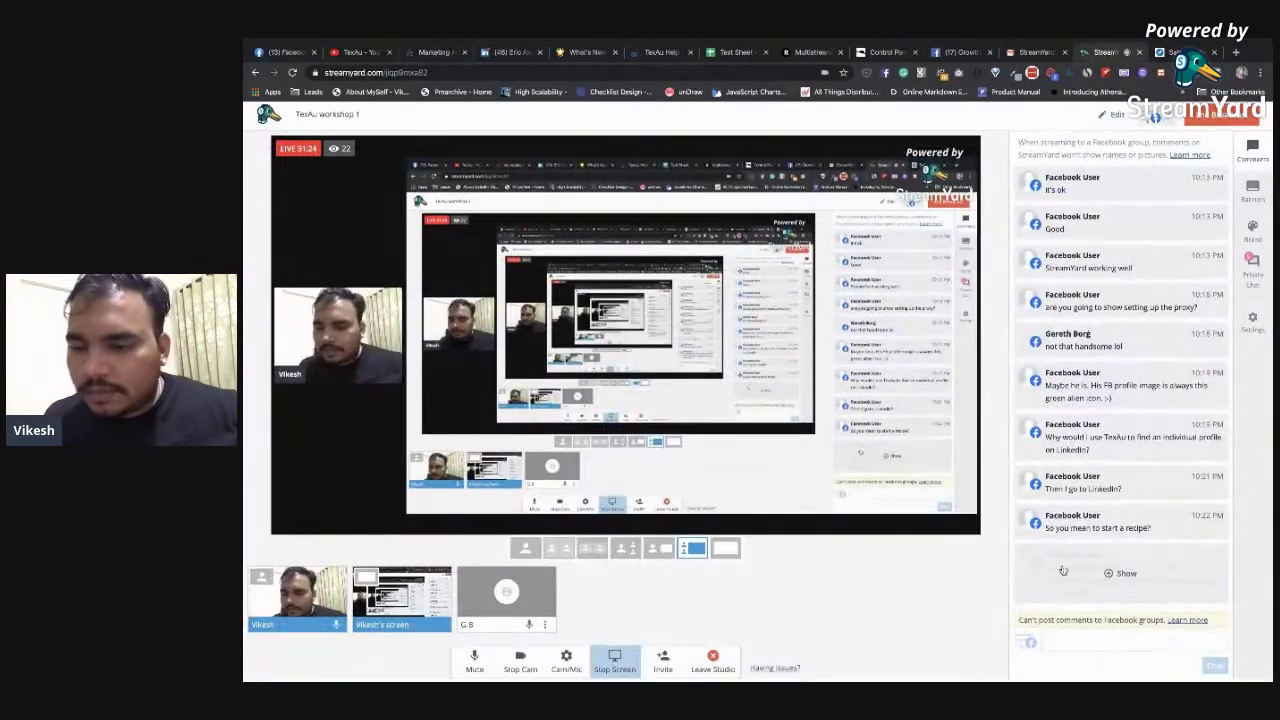
{"action": "mouse_move", "coordinate": [1094, 517]}
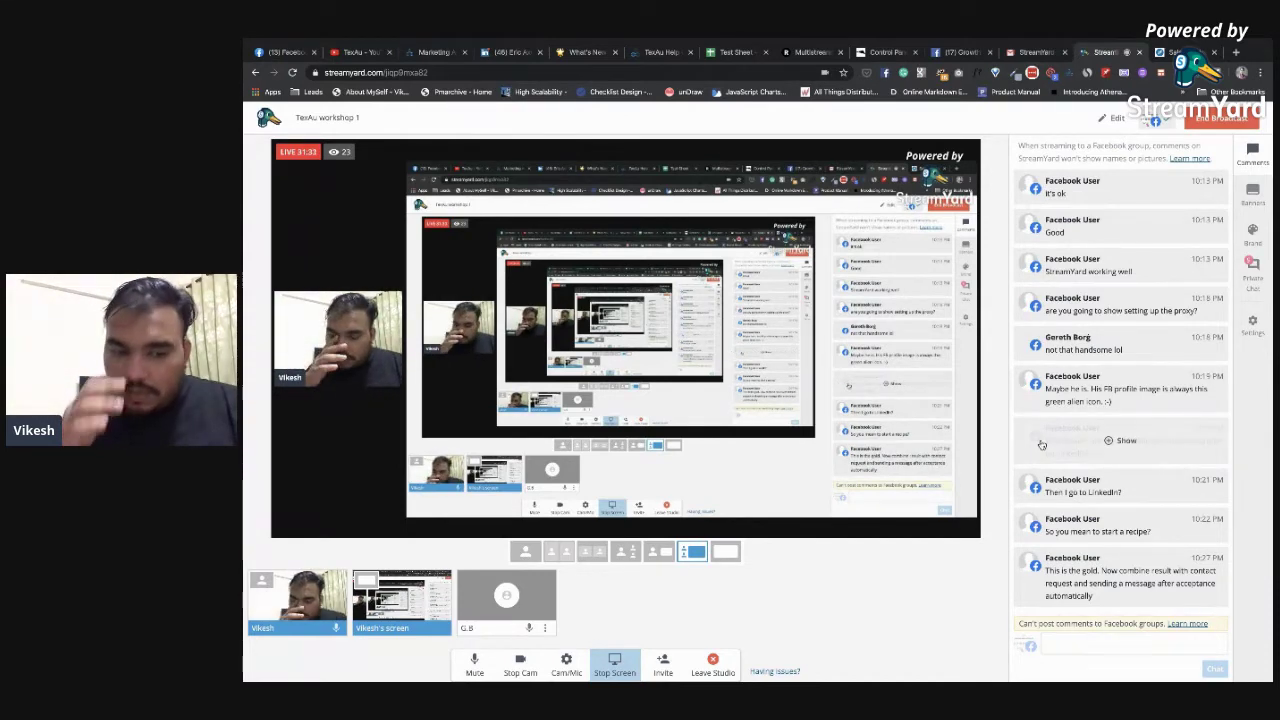
{"action": "left_click", "coordinate": [435, 52]}
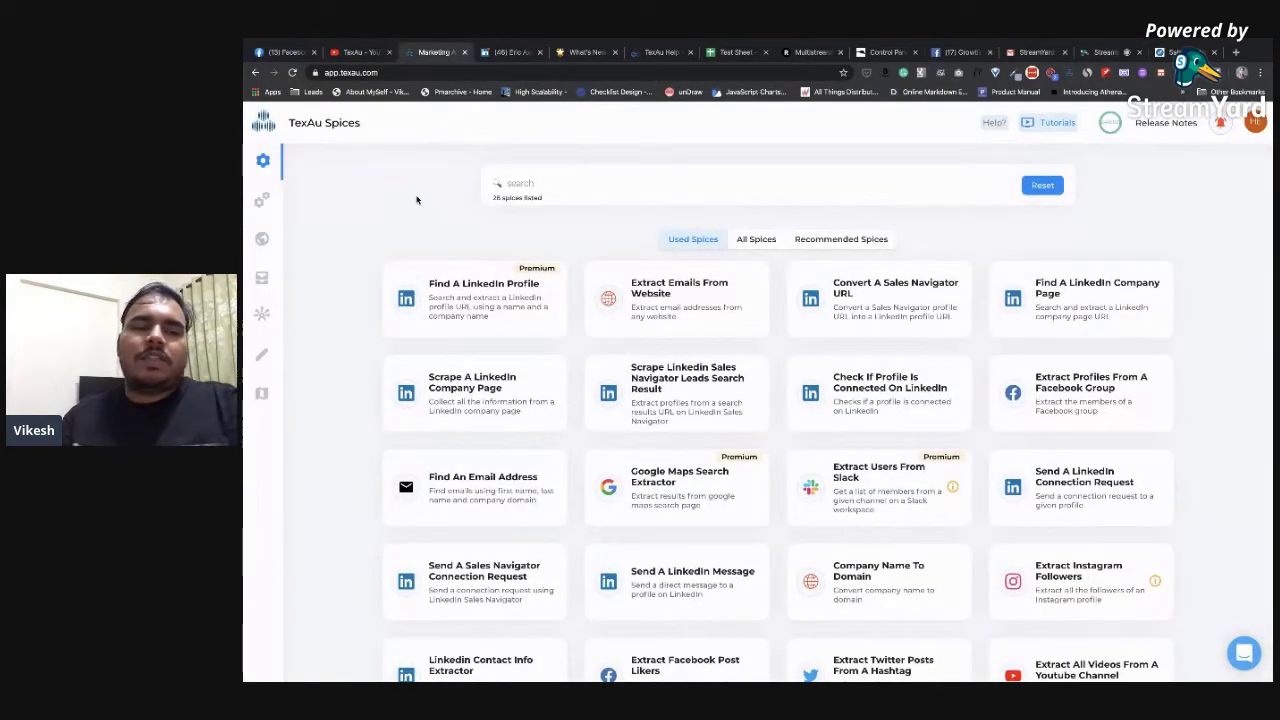
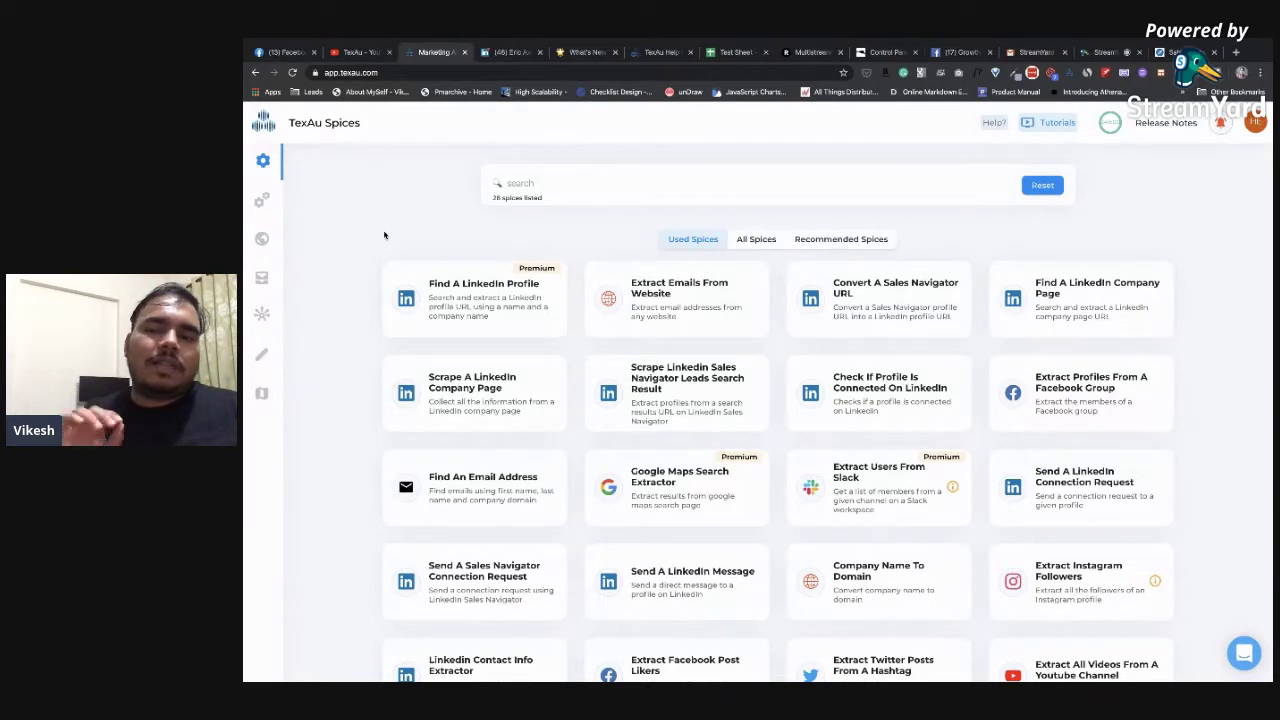
- In LinkedIn's My Network, view all 13 received connection invitations
{"action": "scroll", "coordinate": [363, 268], "scroll_direction": "down", "scroll_amount": 2}
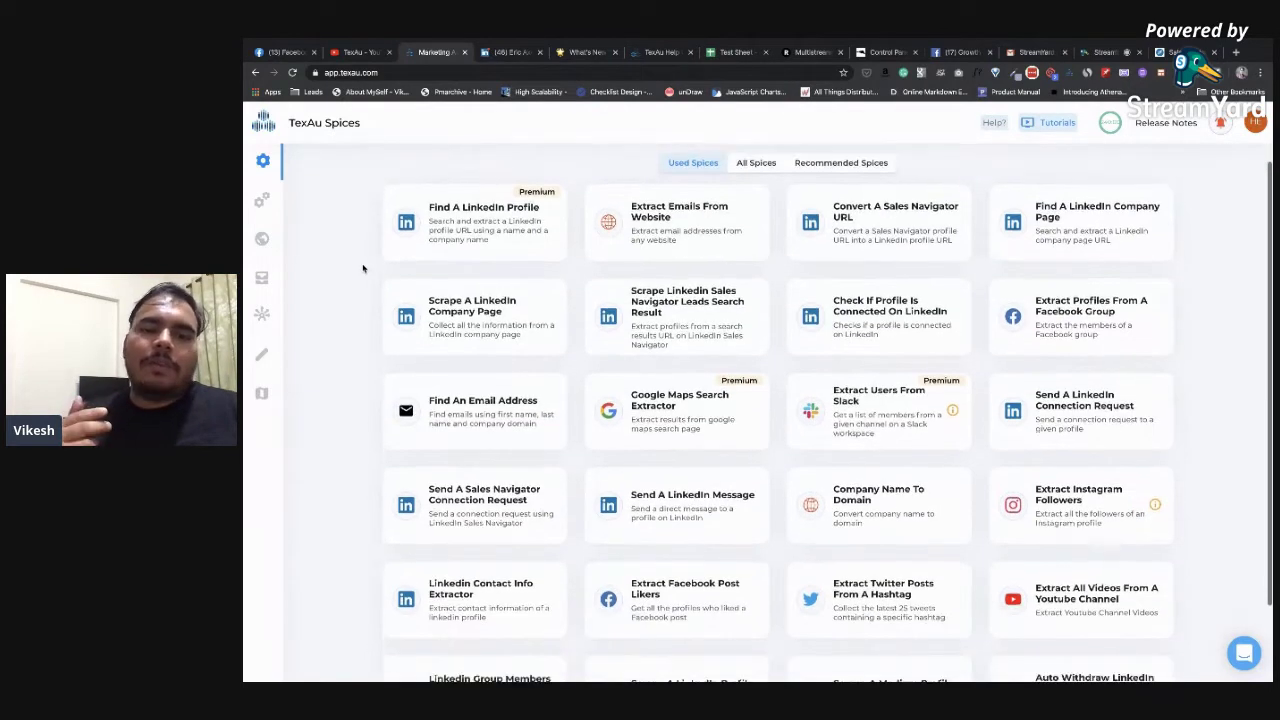
{"action": "scroll", "coordinate": [363, 268], "scroll_direction": "up", "scroll_amount": 1}
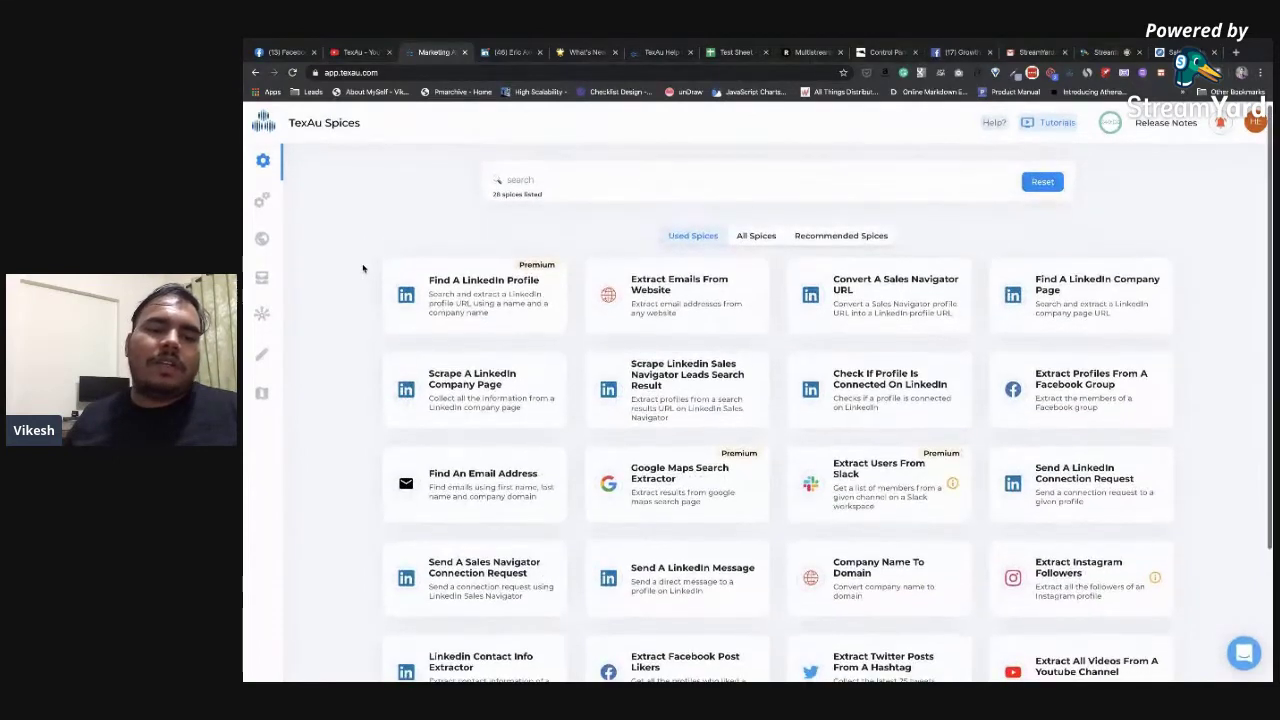
{"action": "scroll", "coordinate": [363, 268], "scroll_direction": "down", "scroll_amount": 2}
{"action": "scroll", "coordinate": [363, 268], "scroll_direction": "down", "scroll_amount": 1}
{"action": "scroll", "coordinate": [363, 268], "scroll_direction": "up", "scroll_amount": 2}
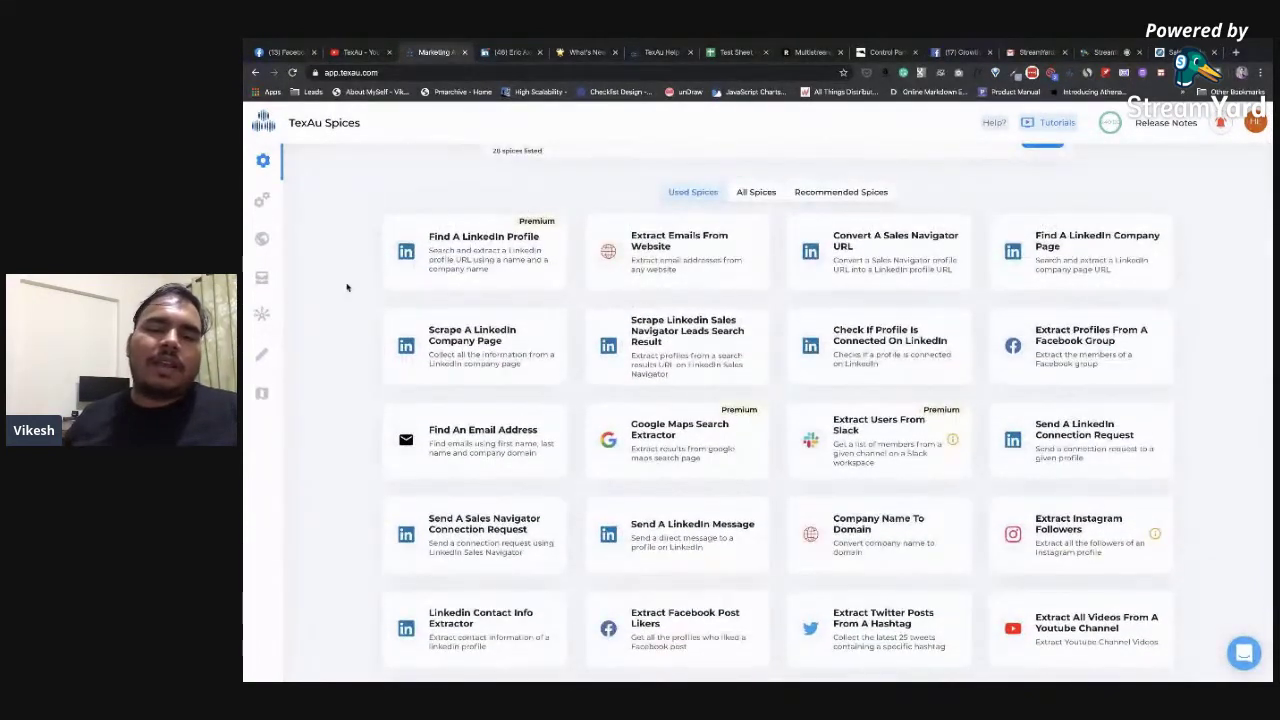
{"action": "scroll", "coordinate": [349, 286], "scroll_direction": "down", "scroll_amount": 2}
{"action": "scroll", "coordinate": [347, 287], "scroll_direction": "up", "scroll_amount": 1}
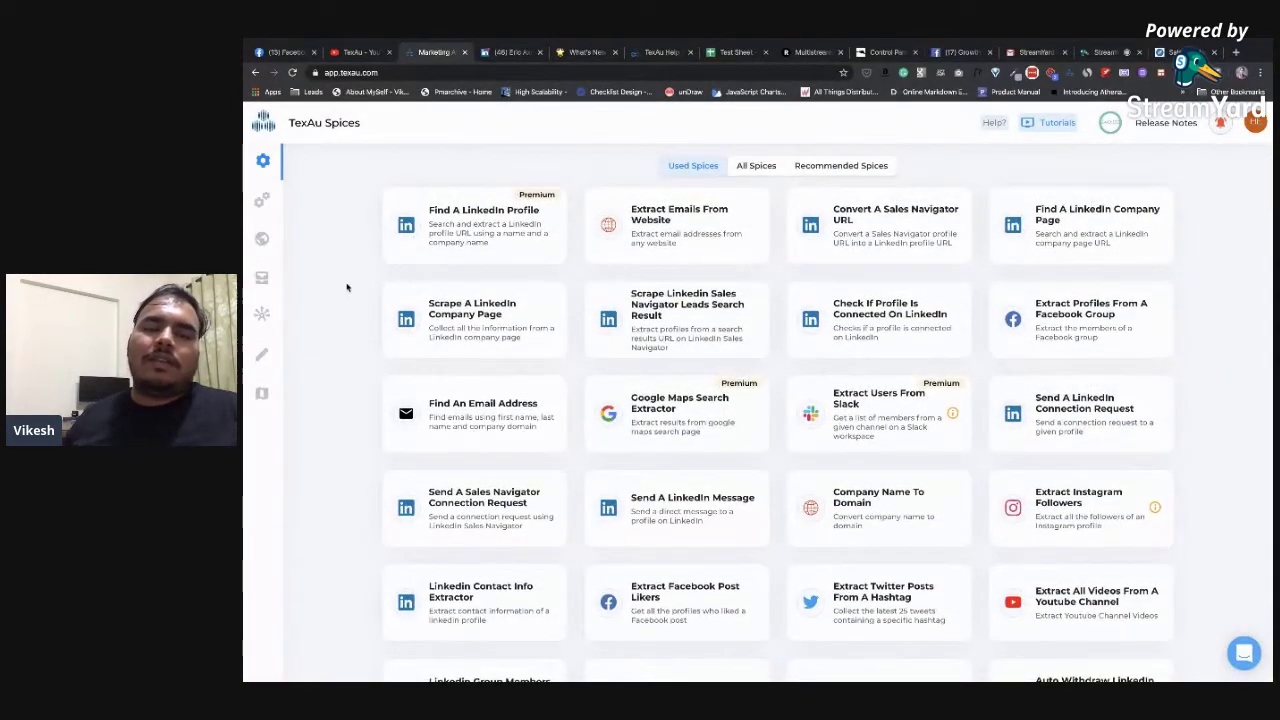
{"action": "scroll", "coordinate": [347, 287], "scroll_direction": "up", "scroll_amount": 1}
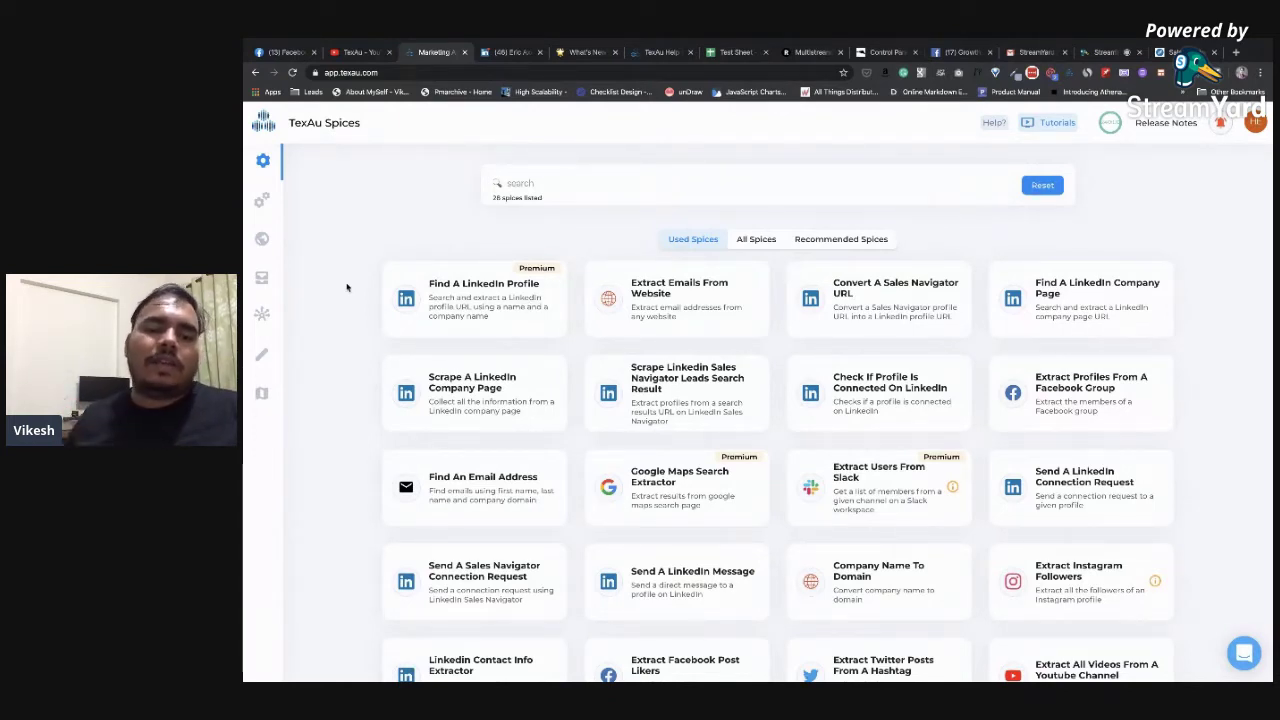
{"action": "scroll", "coordinate": [436, 164], "scroll_direction": "down", "scroll_amount": 1}
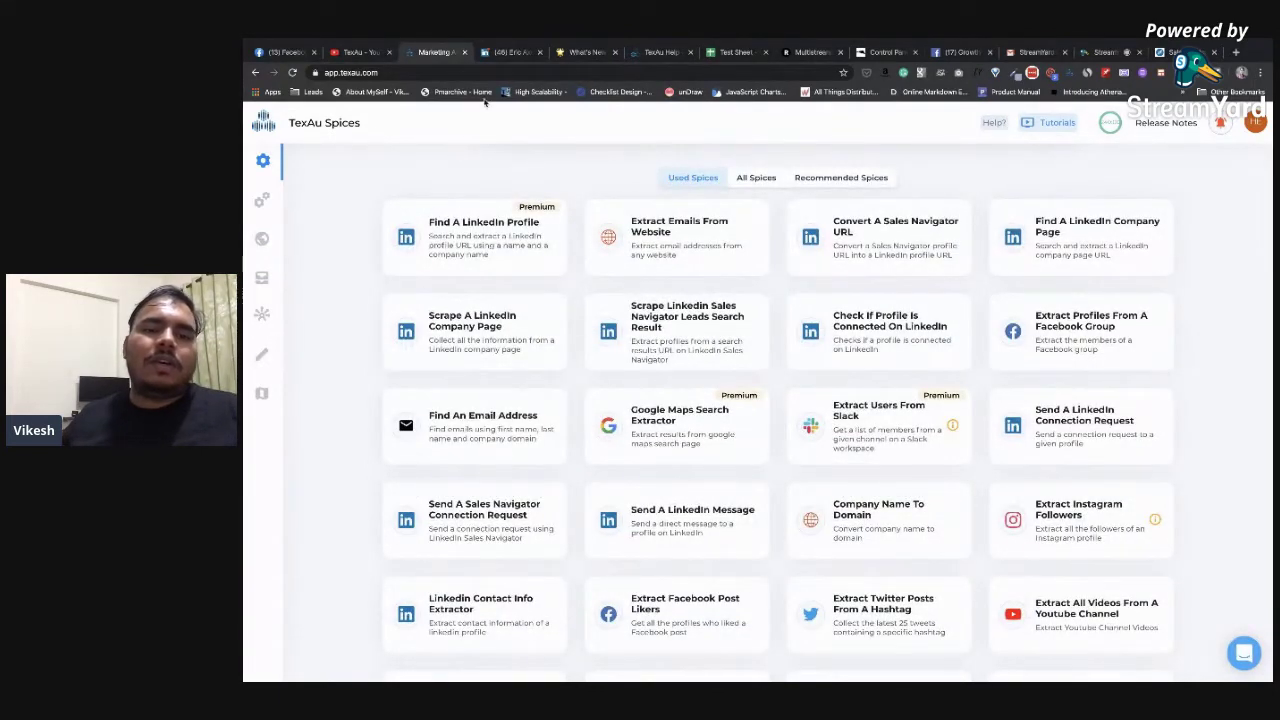
{"action": "left_click", "coordinate": [500, 54]}
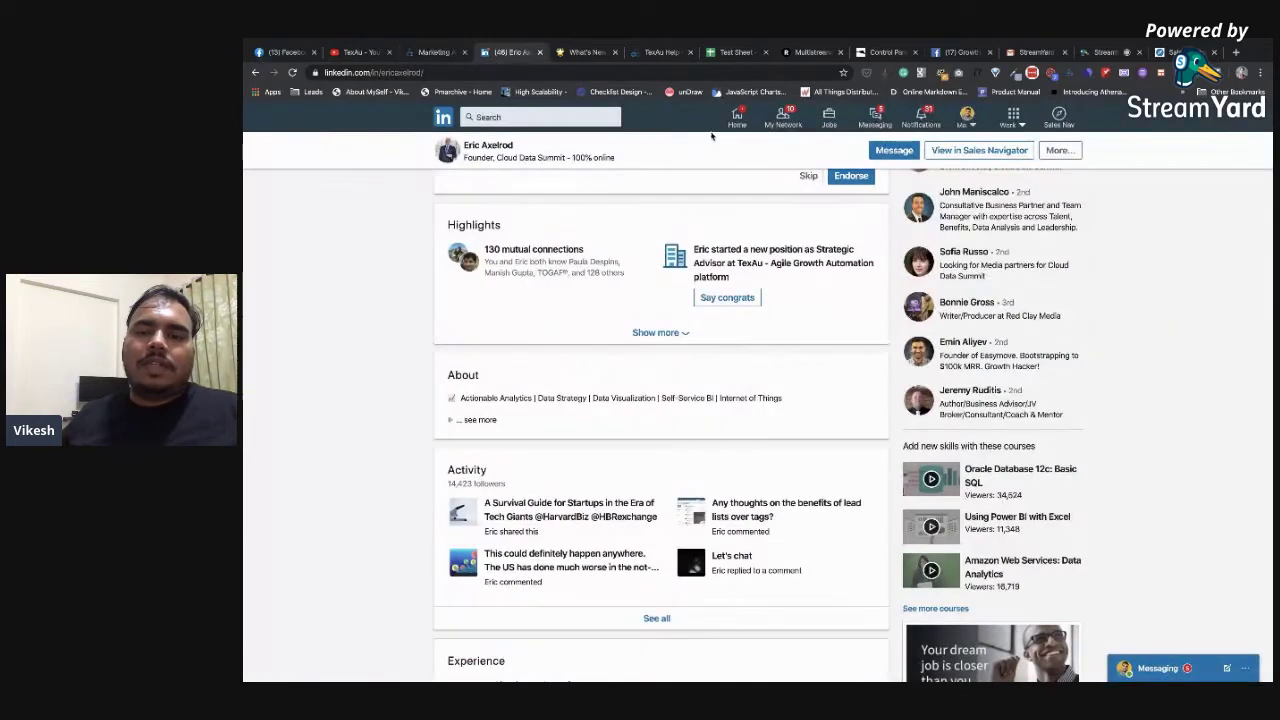
{"action": "left_click", "coordinate": [783, 117]}
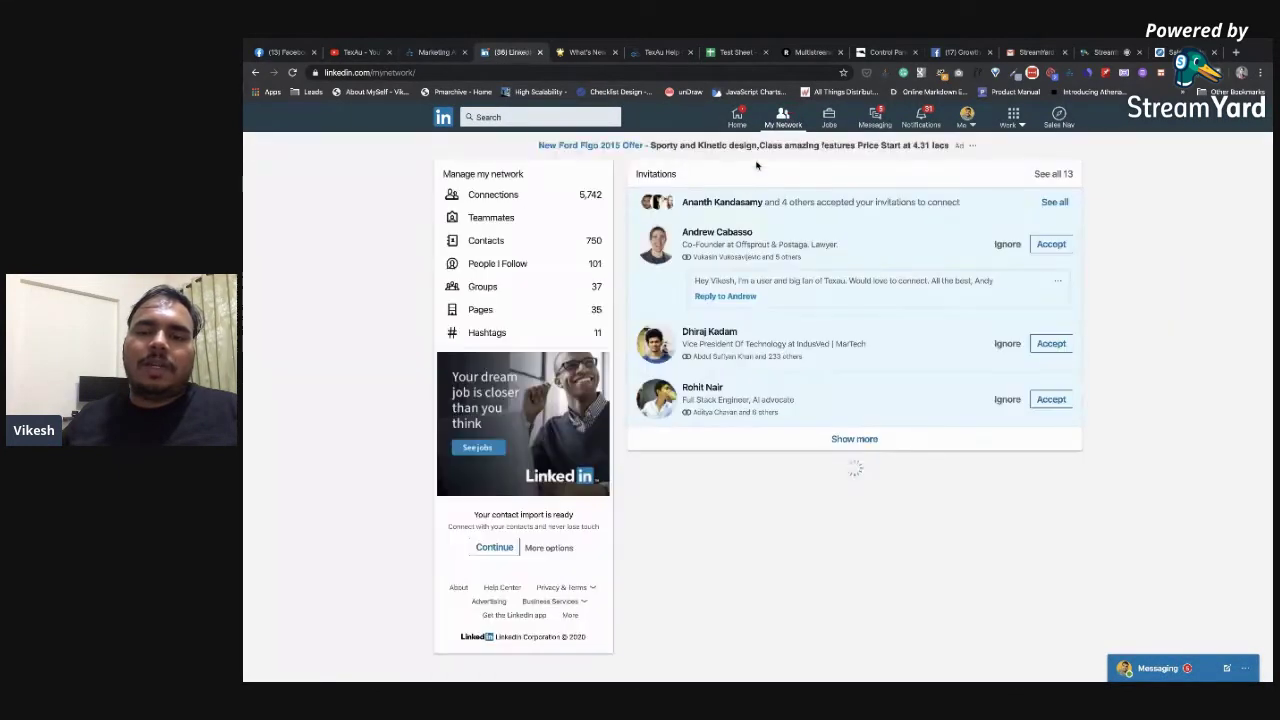
{"action": "left_click", "coordinate": [1045, 175]}
- Review the 83 sent invitations and the received ones, then return to TexAu's Spices page
{"action": "left_click", "coordinate": [510, 200]}
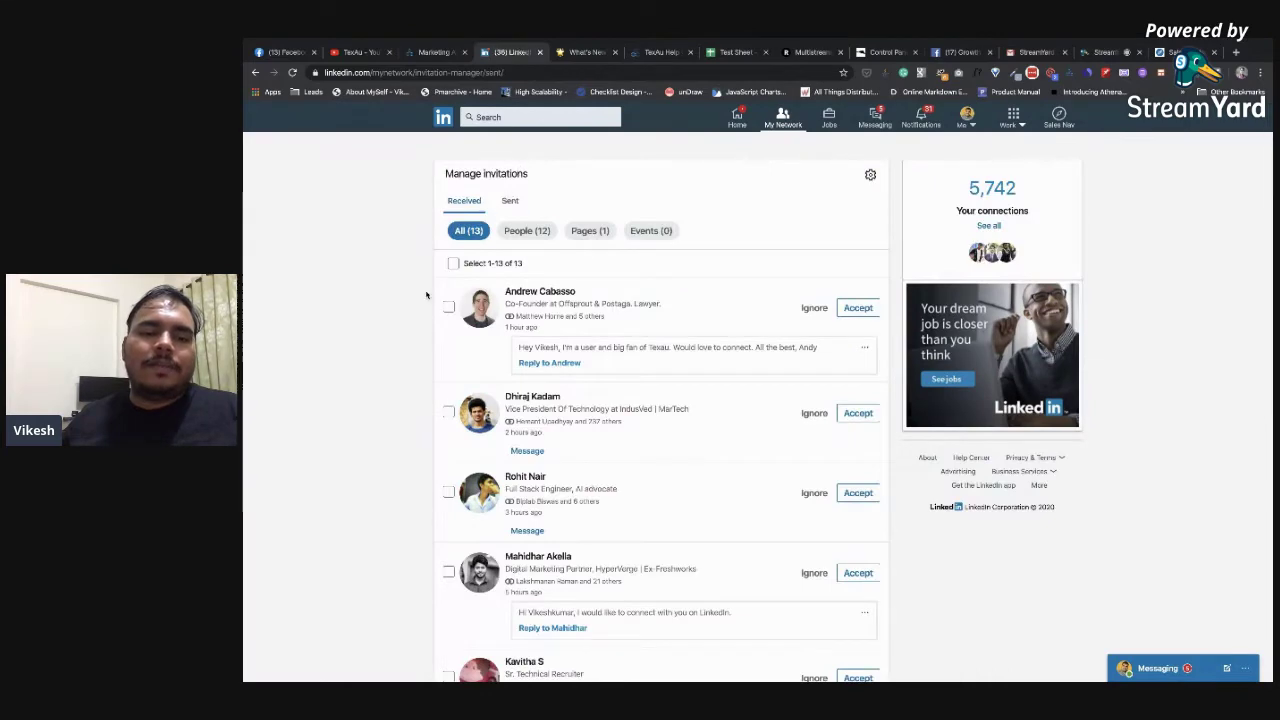
{"action": "scroll", "coordinate": [478, 290], "scroll_direction": "down", "scroll_amount": 2}
{"action": "scroll", "coordinate": [471, 230], "scroll_direction": "up", "scroll_amount": 2}
{"action": "left_click", "coordinate": [466, 202]}
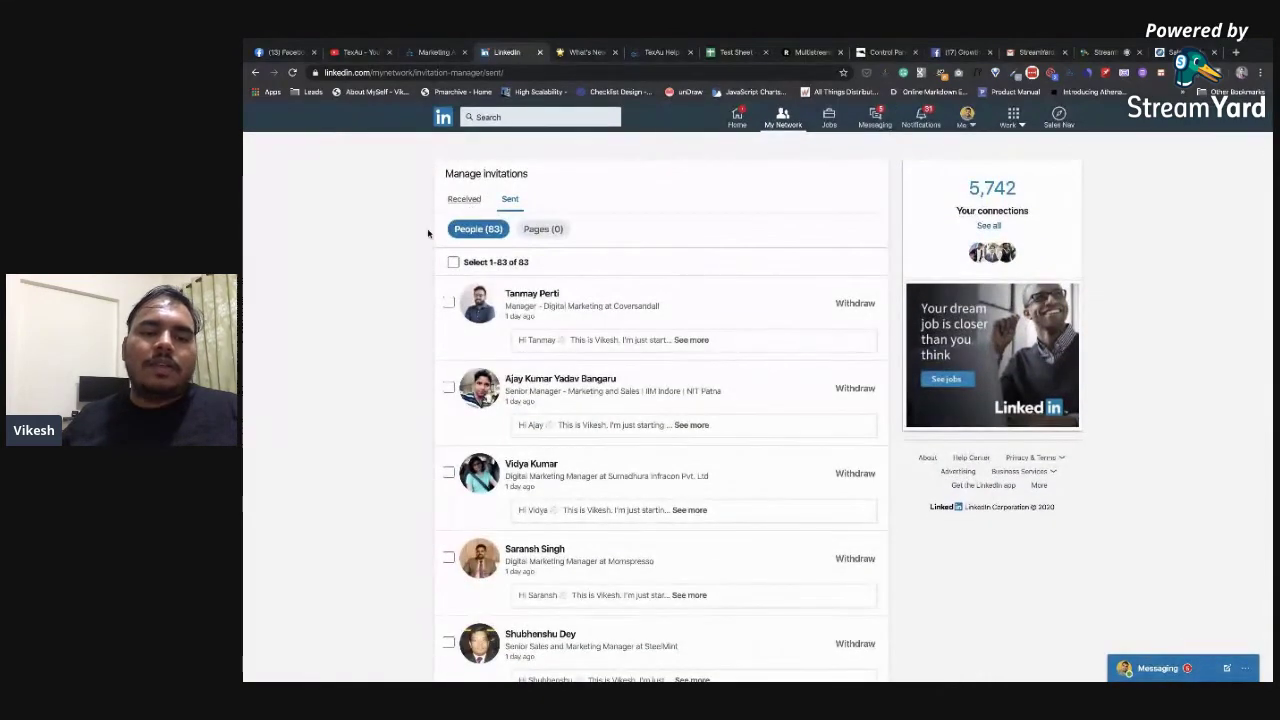
{"action": "scroll", "coordinate": [397, 323], "scroll_direction": "down", "scroll_amount": 2}
{"action": "scroll", "coordinate": [397, 320], "scroll_direction": "up", "scroll_amount": 2}
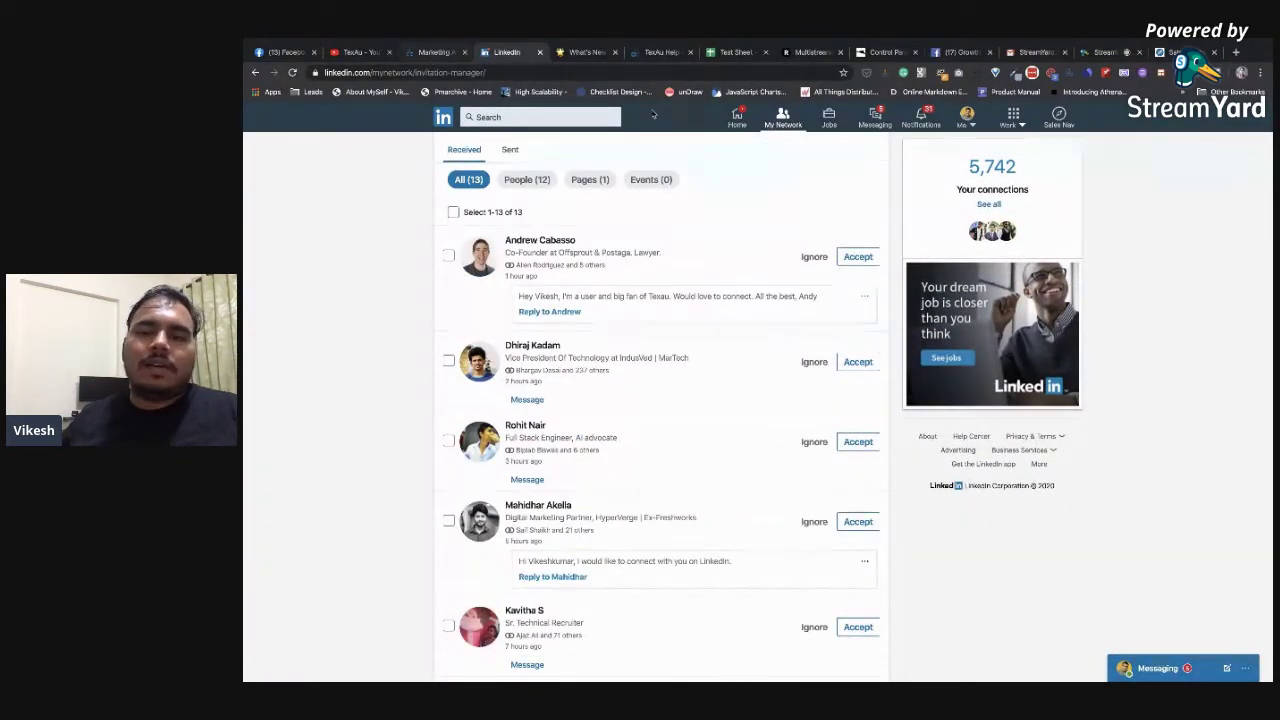
{"action": "left_click", "coordinate": [433, 53]}
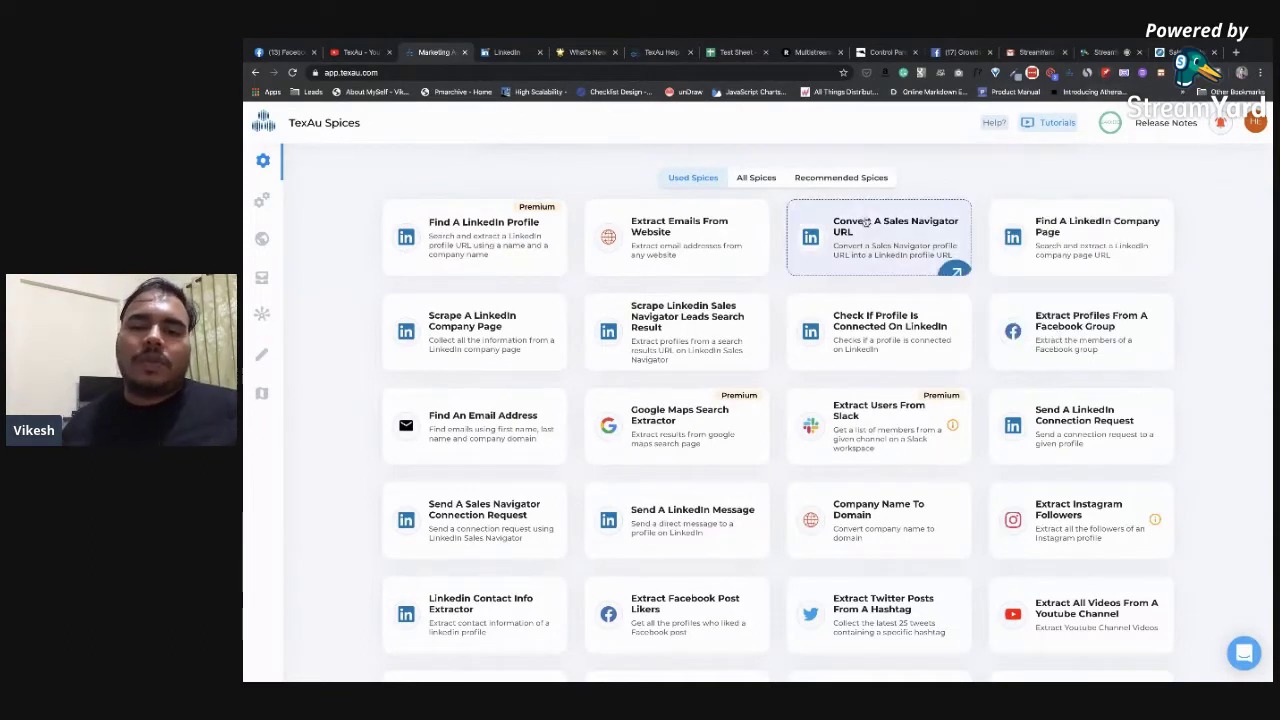
{"action": "scroll", "coordinate": [866, 221], "scroll_direction": "up", "scroll_amount": 1}
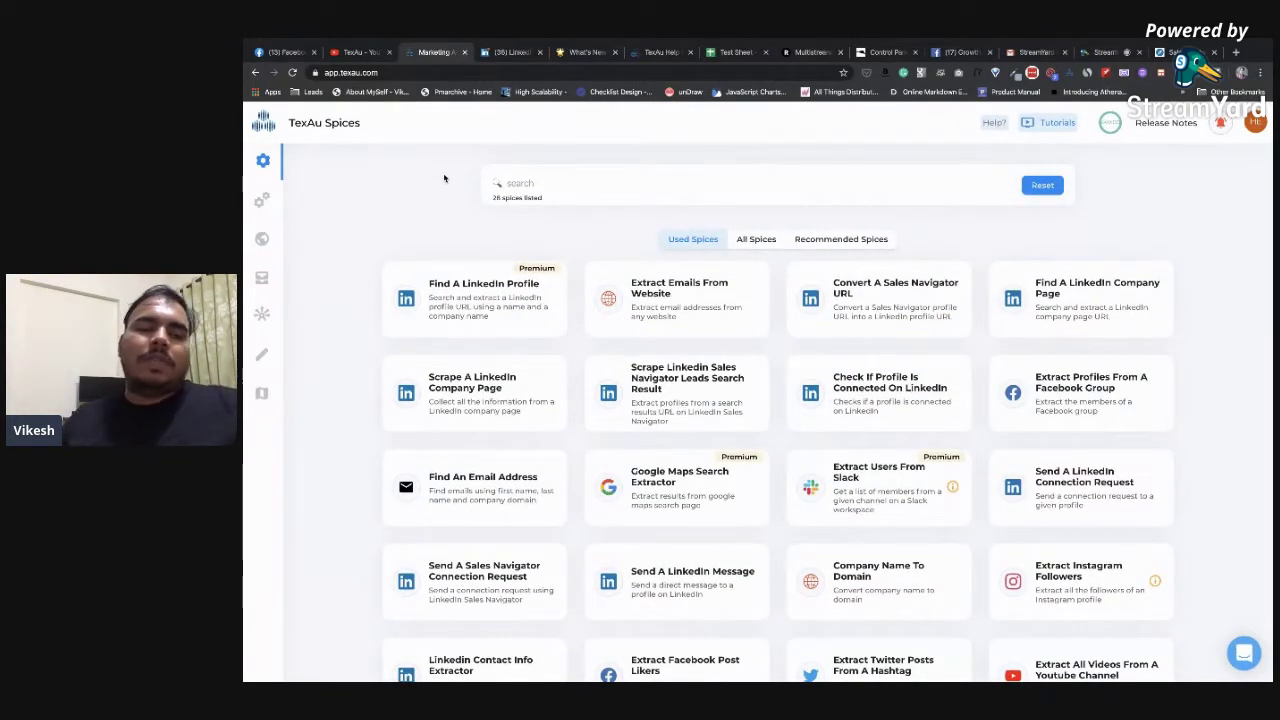
{"action": "scroll", "coordinate": [395, 240], "scroll_direction": "down", "scroll_amount": 1}
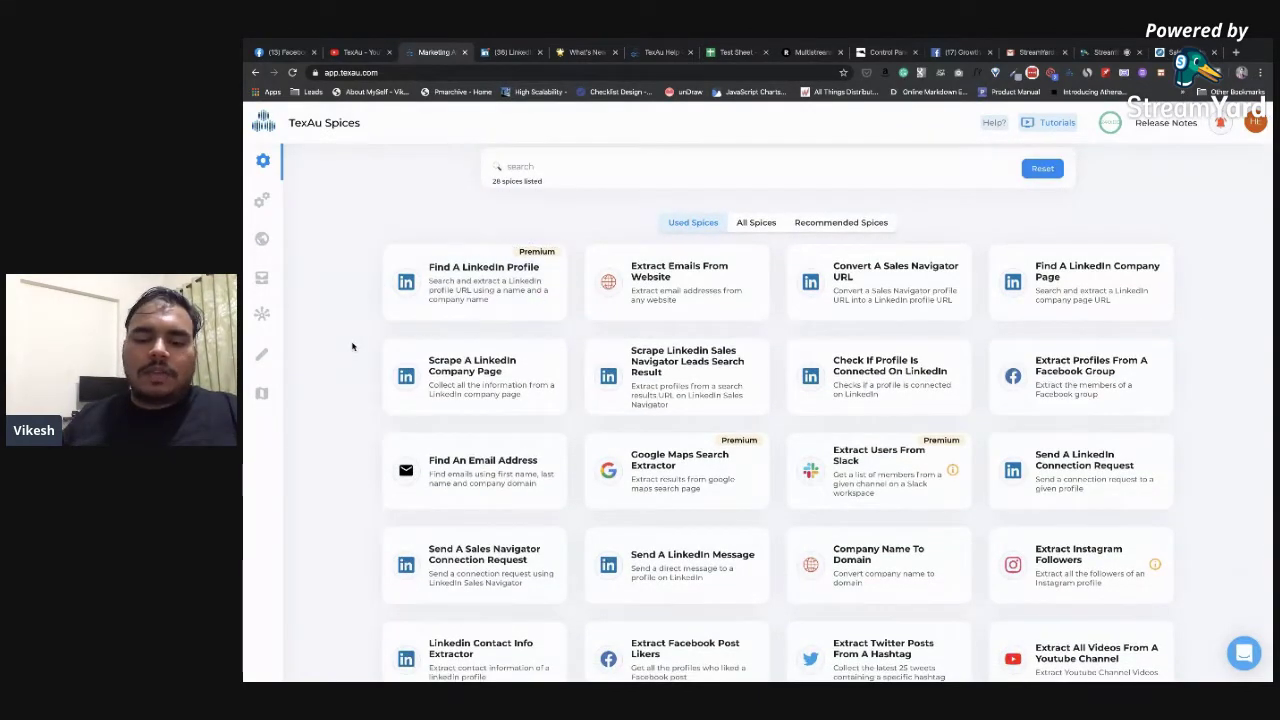
{"action": "scroll", "coordinate": [352, 346], "scroll_direction": "down", "scroll_amount": 1}
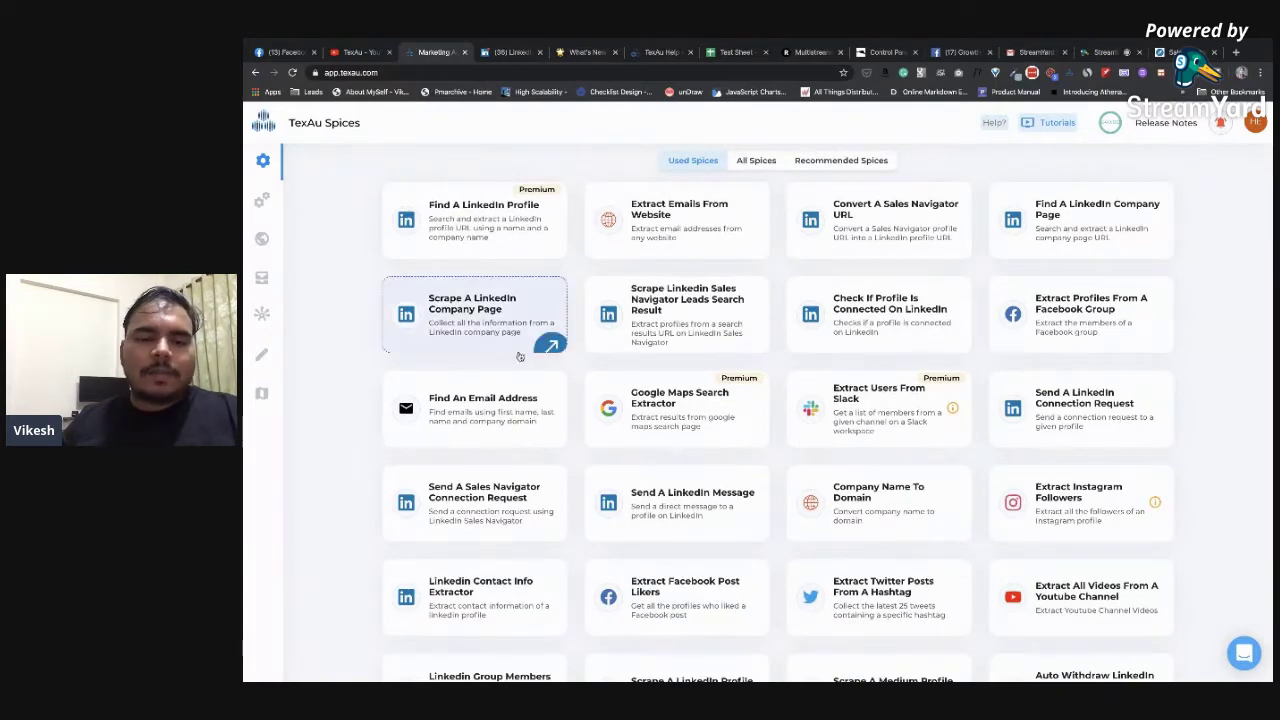
{"action": "scroll", "coordinate": [576, 543], "scroll_direction": "down", "scroll_amount": 2}
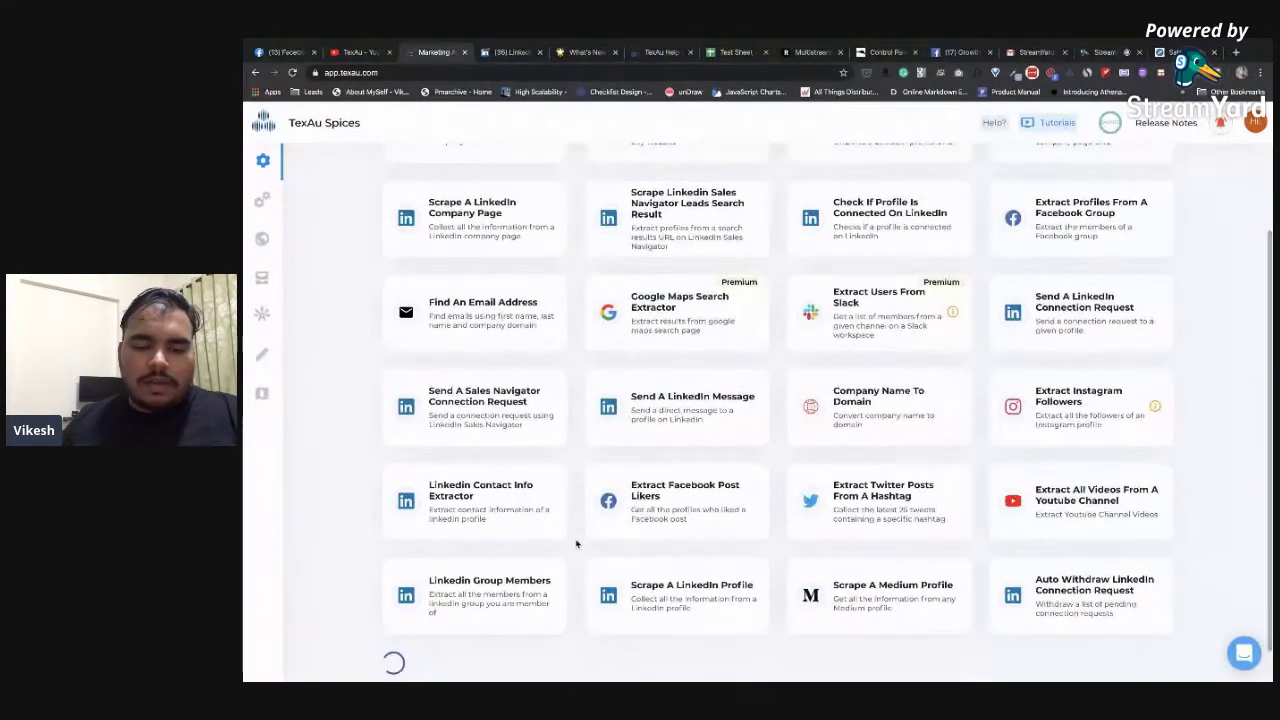
{"action": "scroll", "coordinate": [578, 550], "scroll_direction": "down", "scroll_amount": 1}
{"action": "scroll", "coordinate": [582, 567], "scroll_direction": "down", "scroll_amount": 1}
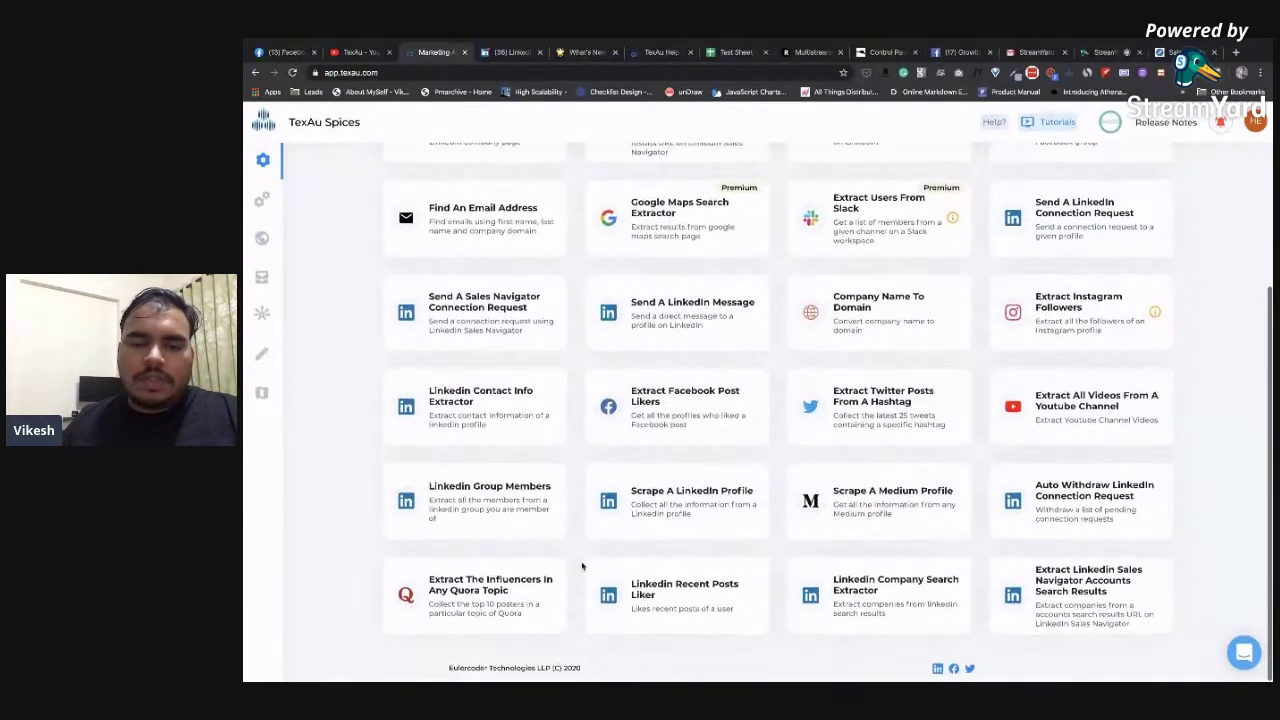
{"action": "scroll", "coordinate": [700, 318], "scroll_direction": "up", "scroll_amount": 1}
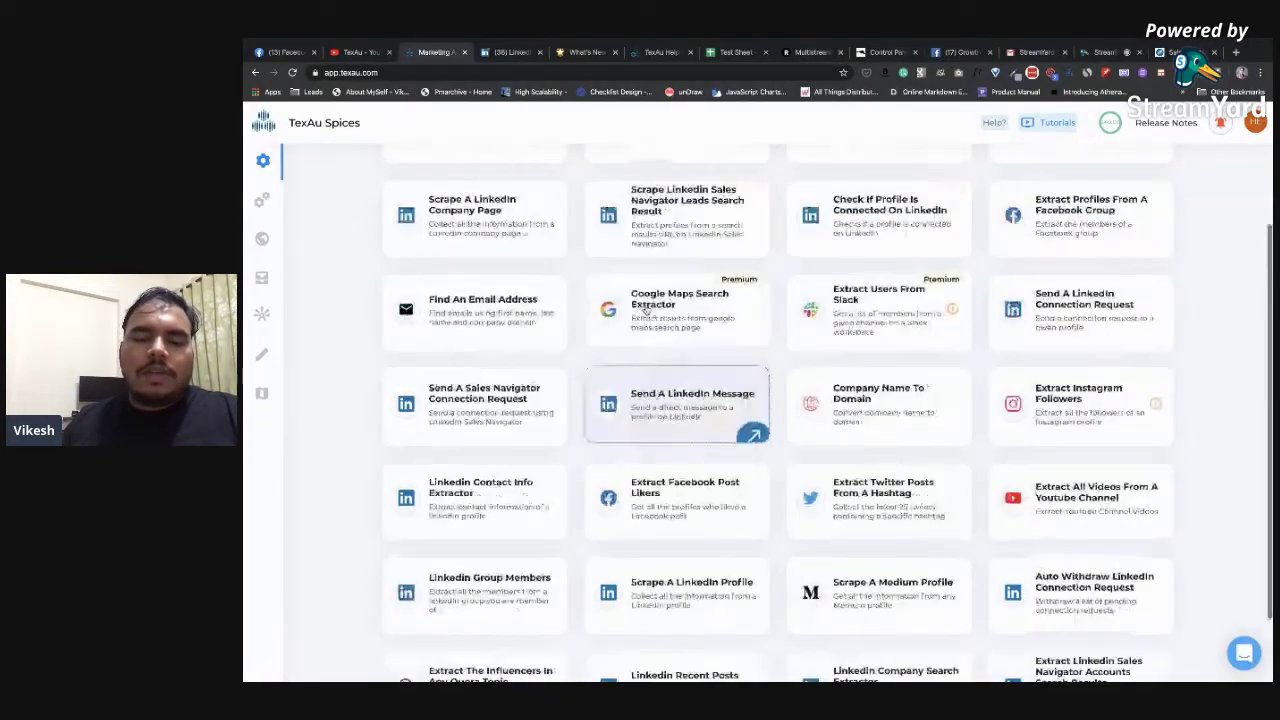
- Open the Google Maps Search Extractor spice, preview its Google Sheet URL form, then go to Test Sheet
{"action": "left_click", "coordinate": [637, 316]}
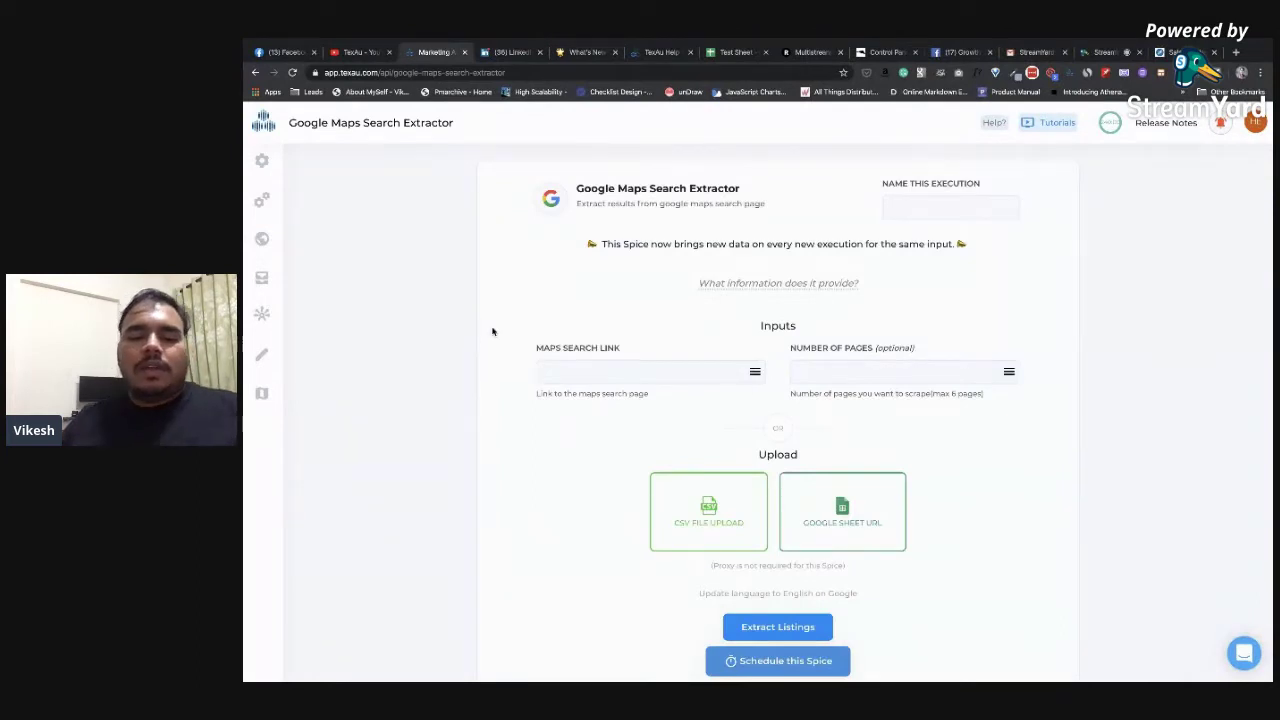
{"action": "scroll", "coordinate": [495, 333], "scroll_direction": "down", "scroll_amount": 1}
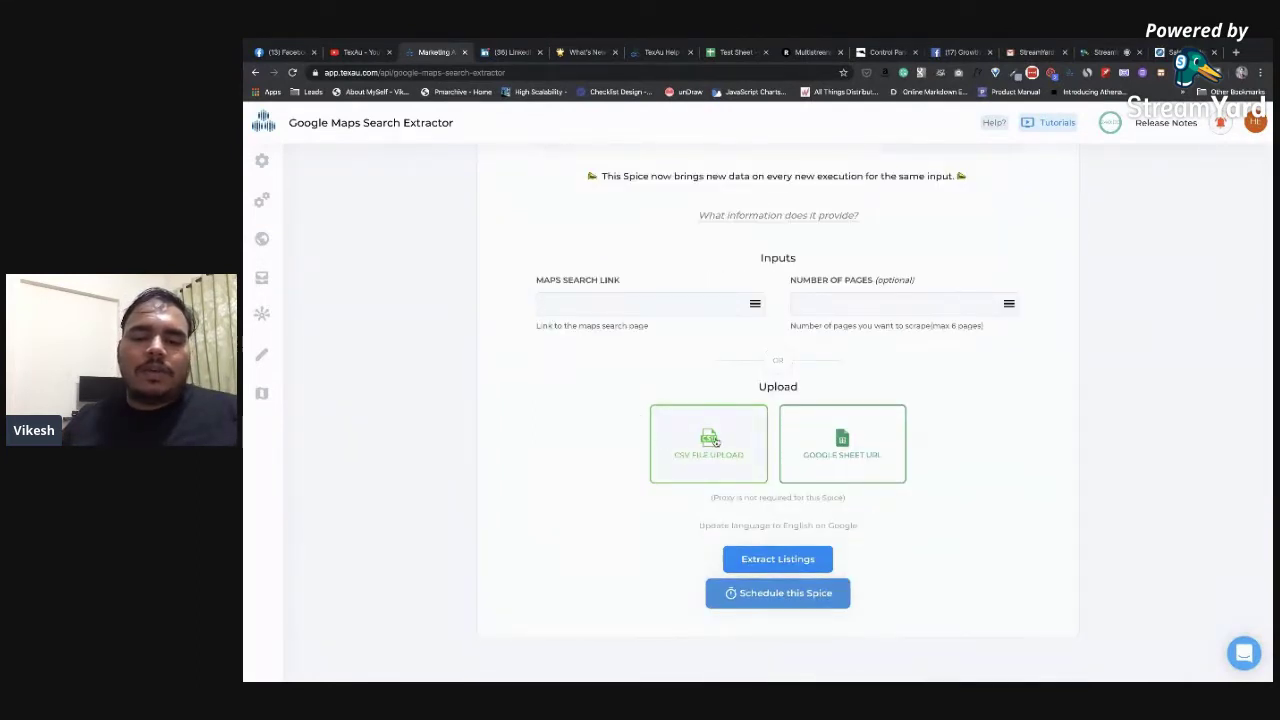
{"action": "left_click", "coordinate": [832, 440]}
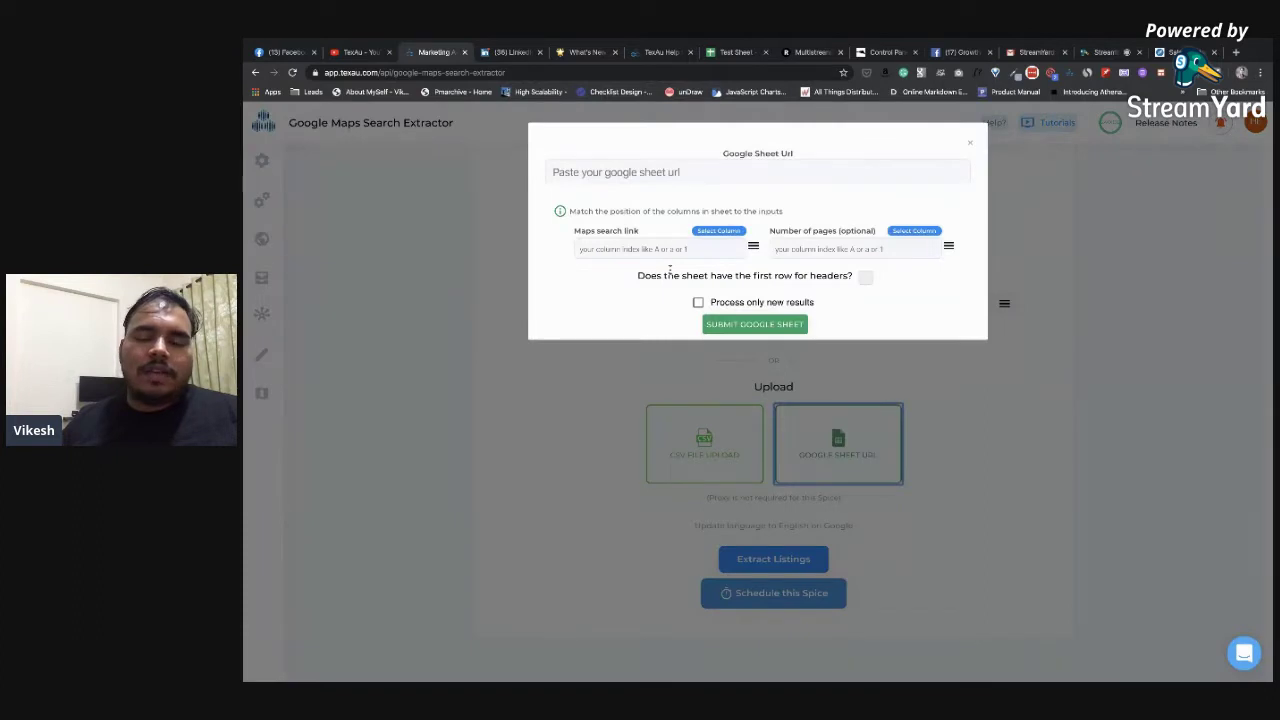
{"action": "left_click", "coordinate": [662, 345]}
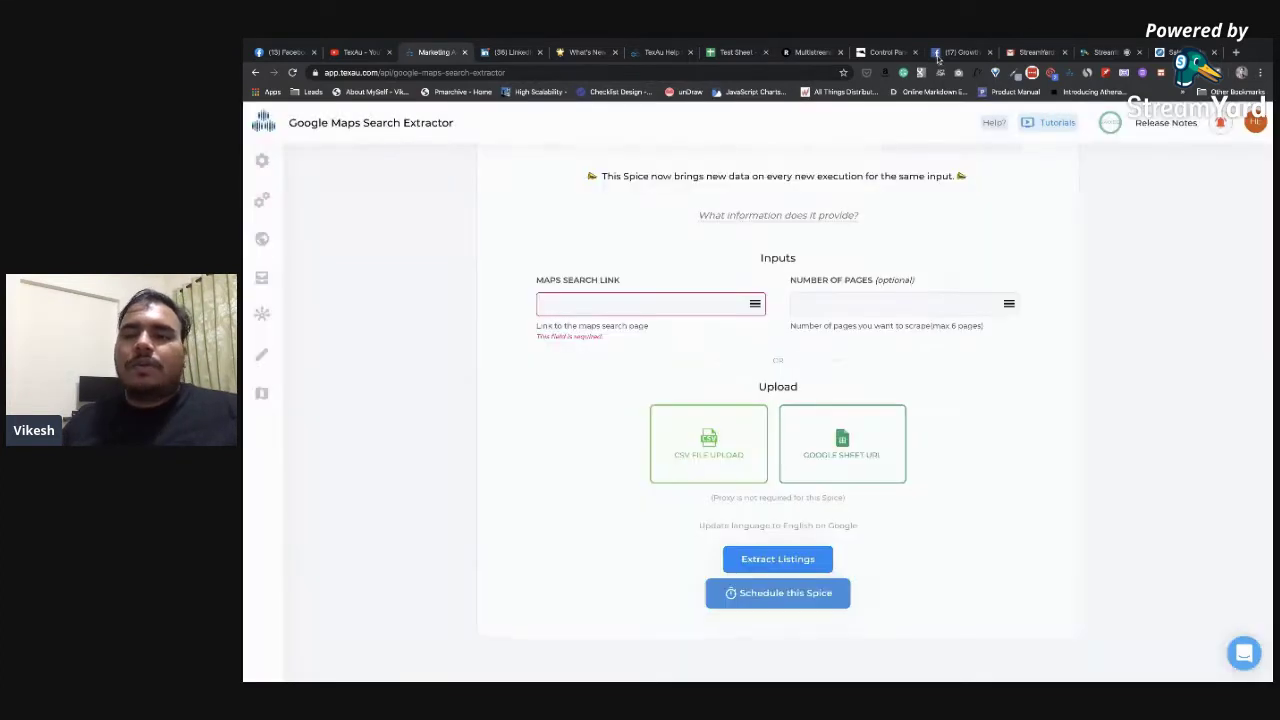
{"action": "left_click", "coordinate": [735, 52]}
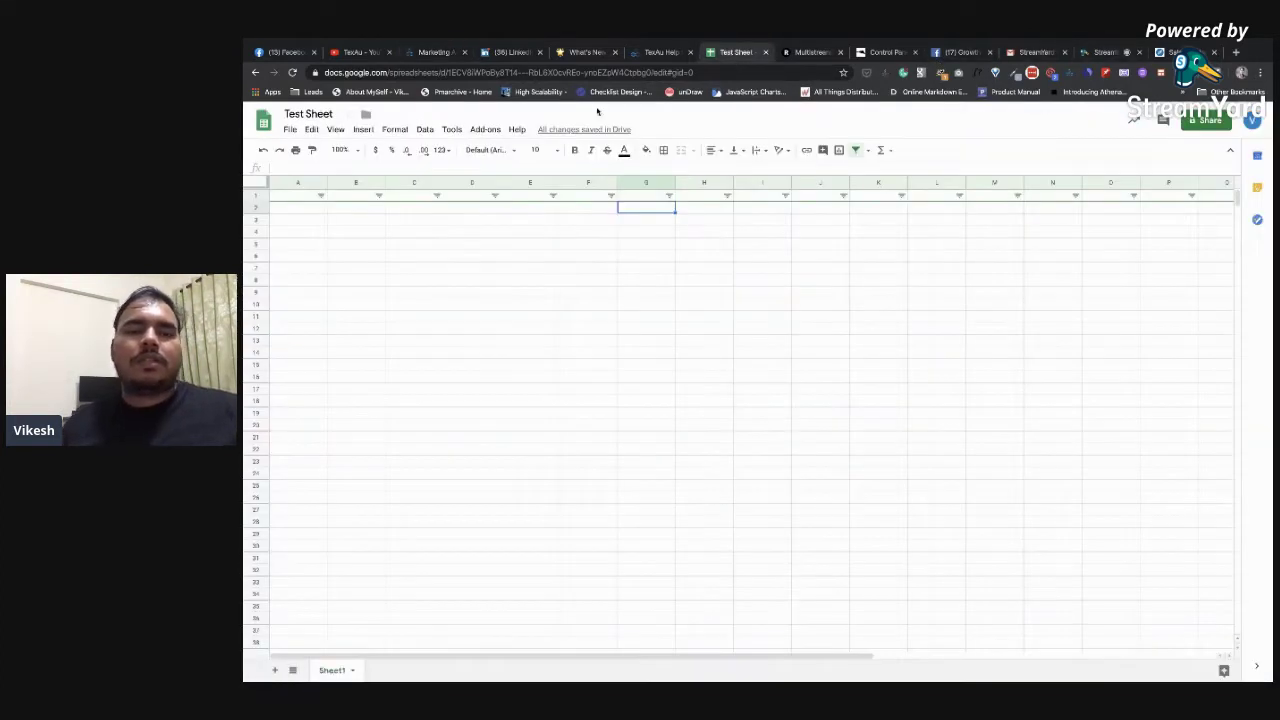
- Enter the header 'Map URL' in cell A1
{"action": "left_click", "coordinate": [293, 196]}
{"action": "double_click", "coordinate": [293, 196]}
{"action": "type", "text": "Maps"}
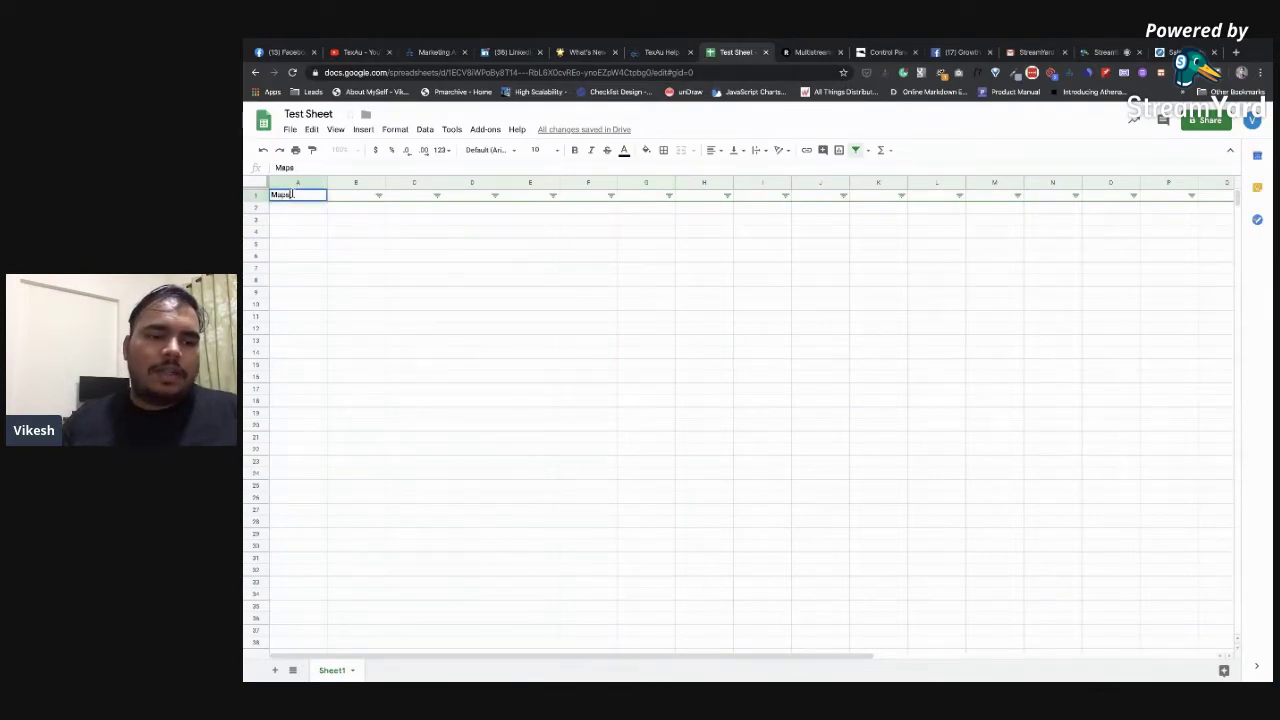
{"action": "key", "text": "BackSpace"}
{"action": "type", "text": "ULR"}
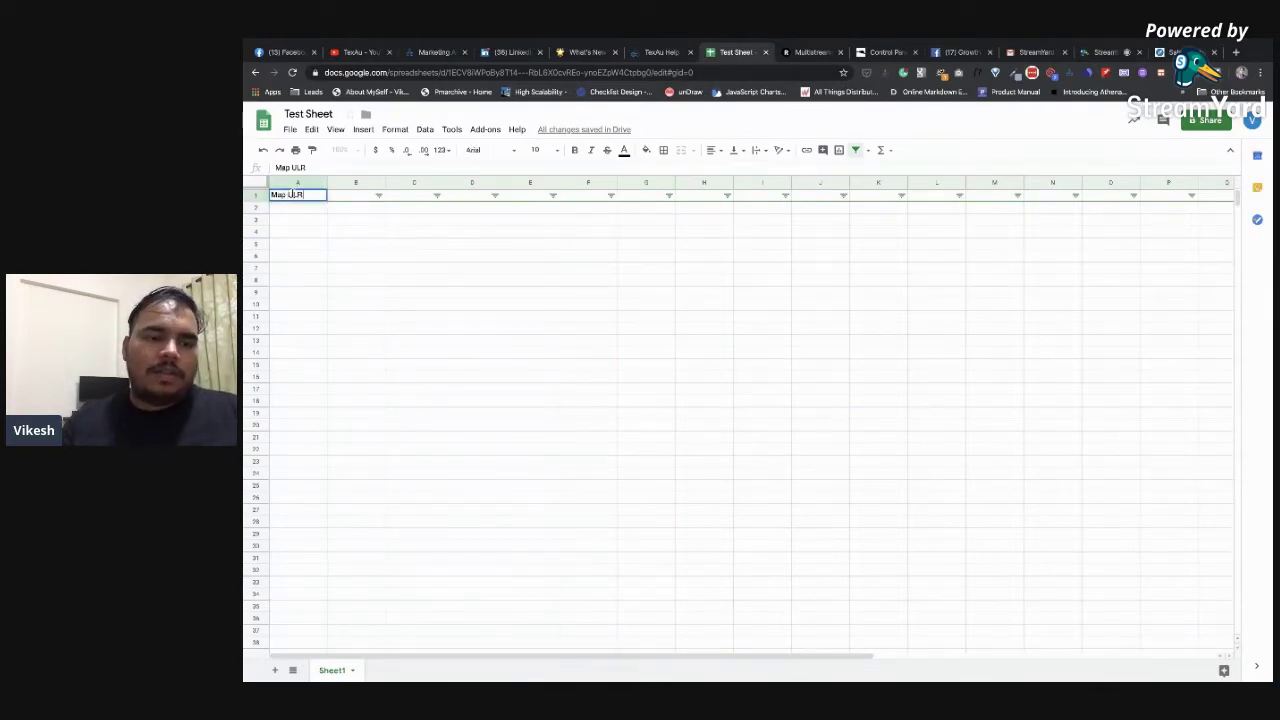
{"action": "key", "text": "Return"}
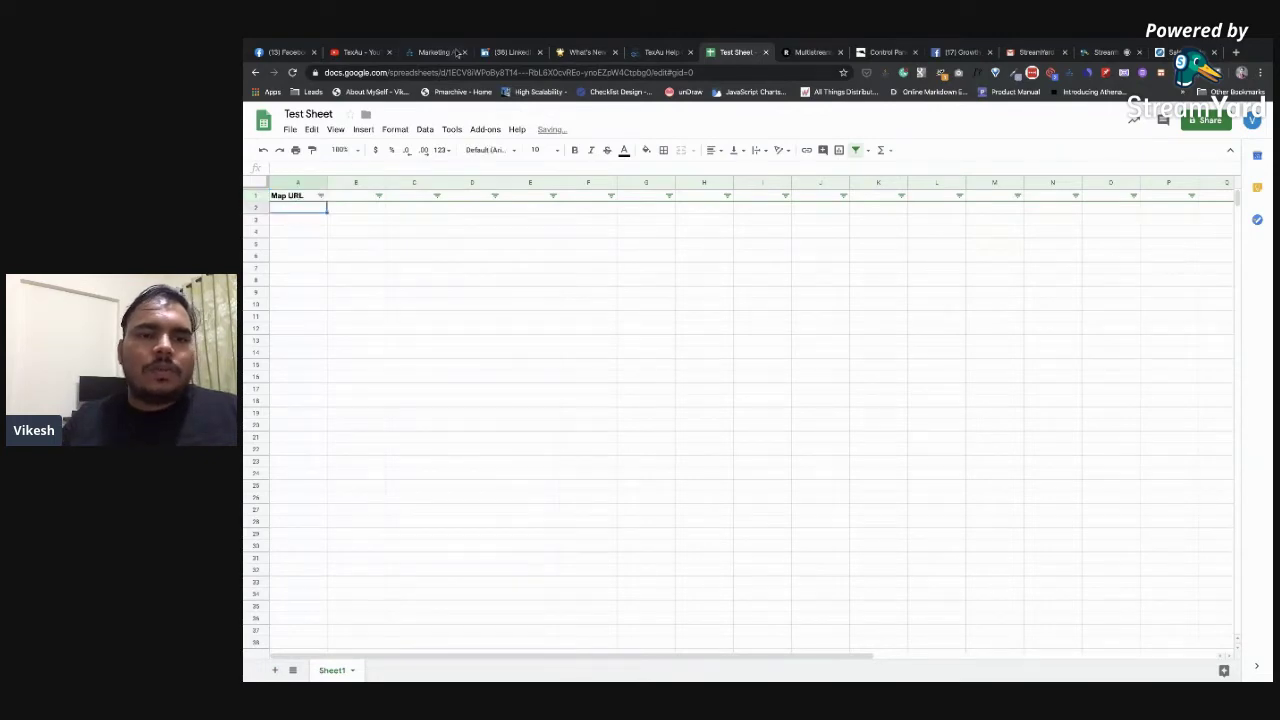
- Check the TexAu extractor page, then add the header 'Limits' in cell B1
{"action": "left_click", "coordinate": [435, 52]}
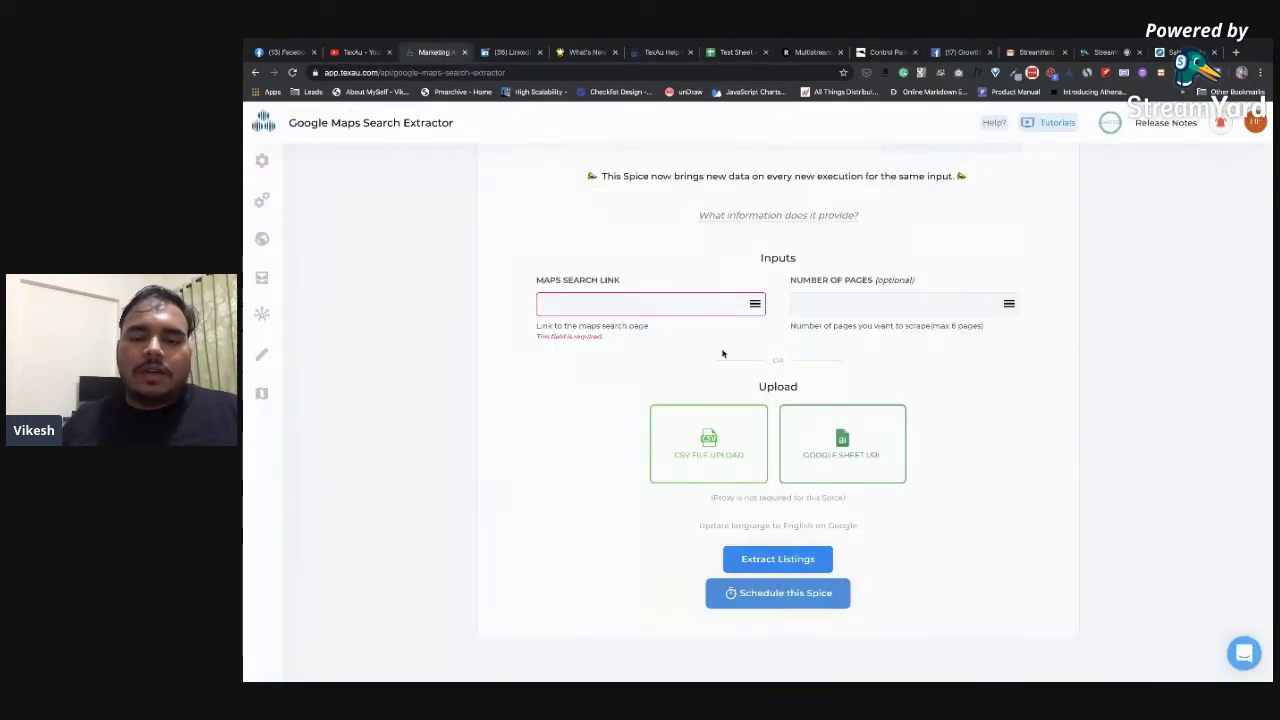
{"action": "scroll", "coordinate": [670, 257], "scroll_direction": "up", "scroll_amount": 1}
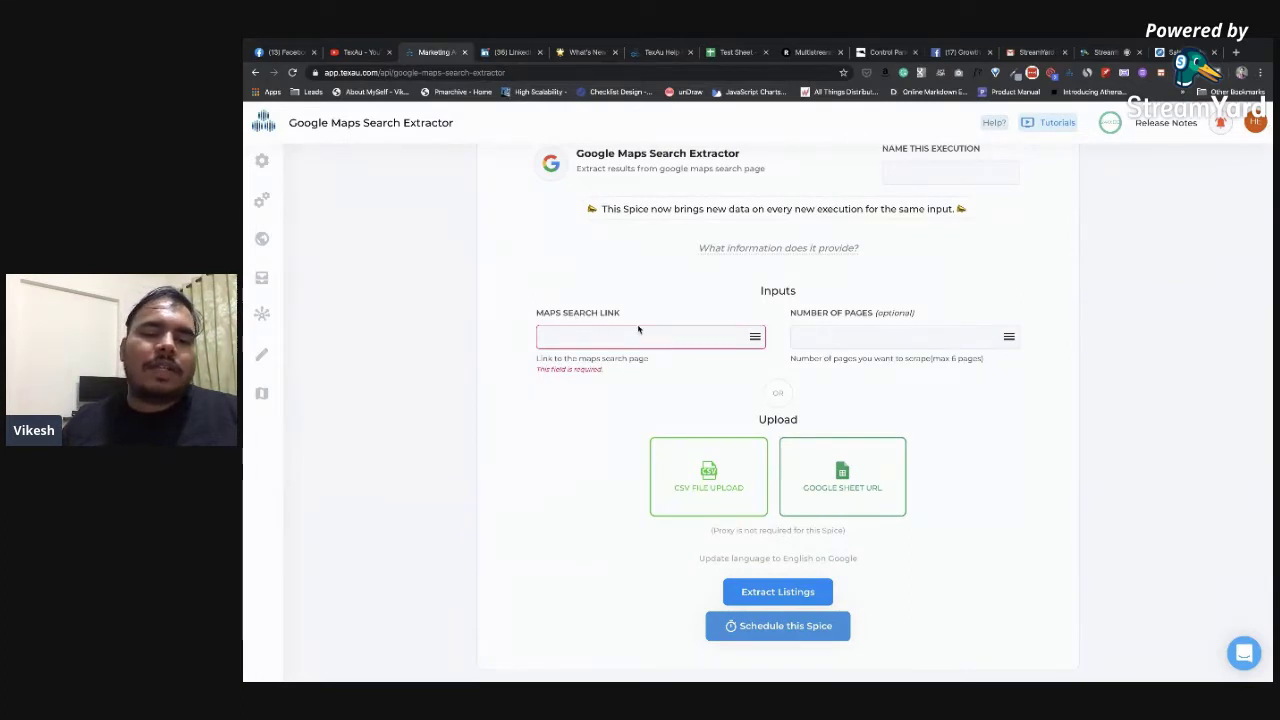
{"action": "left_click", "coordinate": [735, 52]}
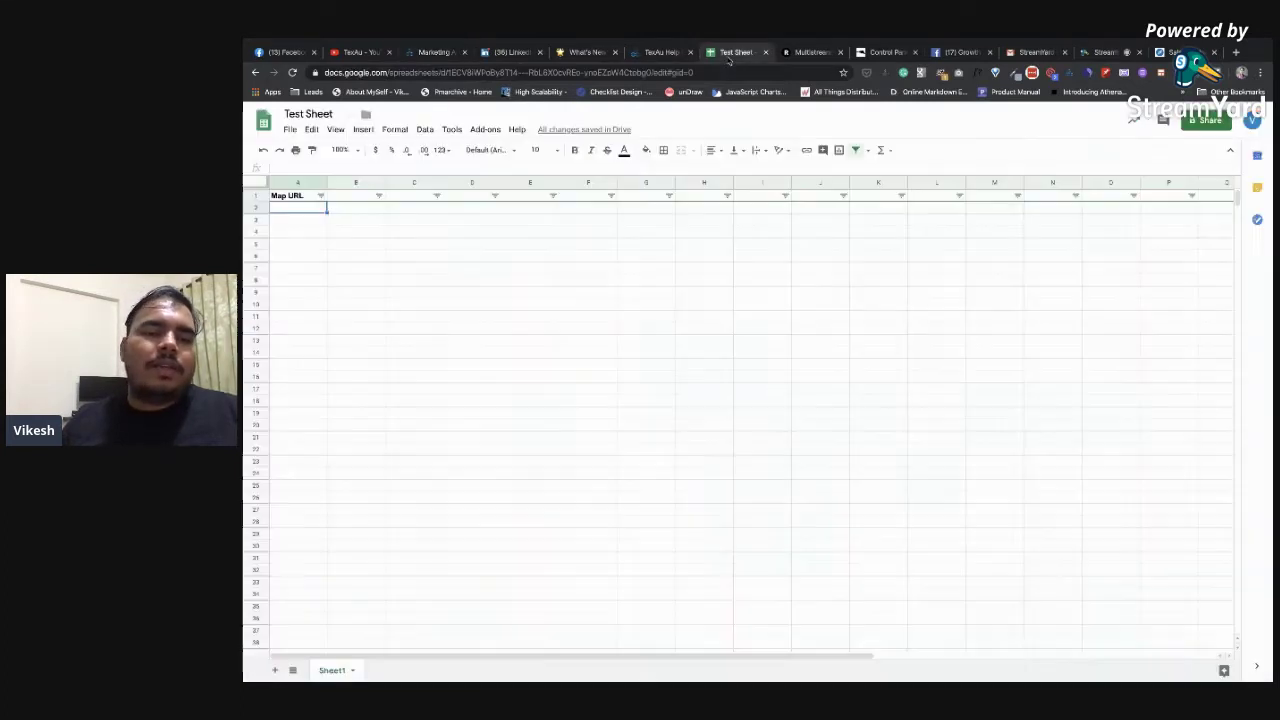
{"action": "left_click", "coordinate": [356, 196]}
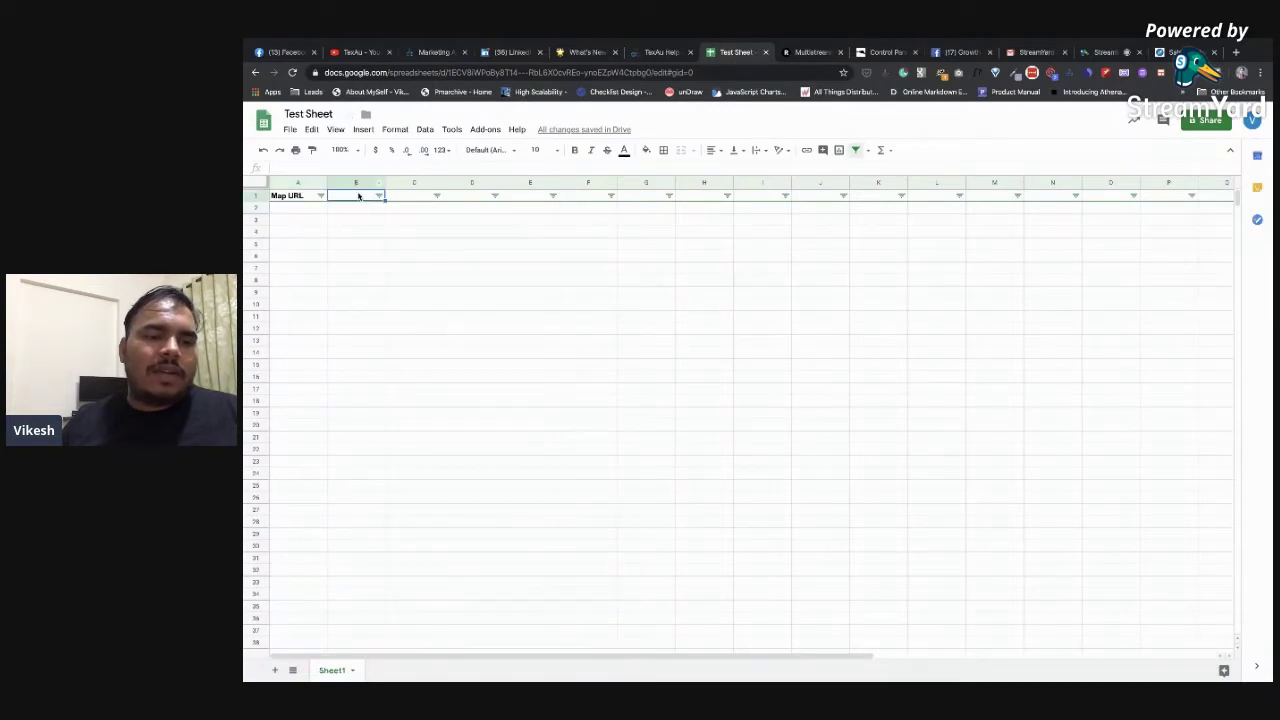
{"action": "type", "text": "Le"}
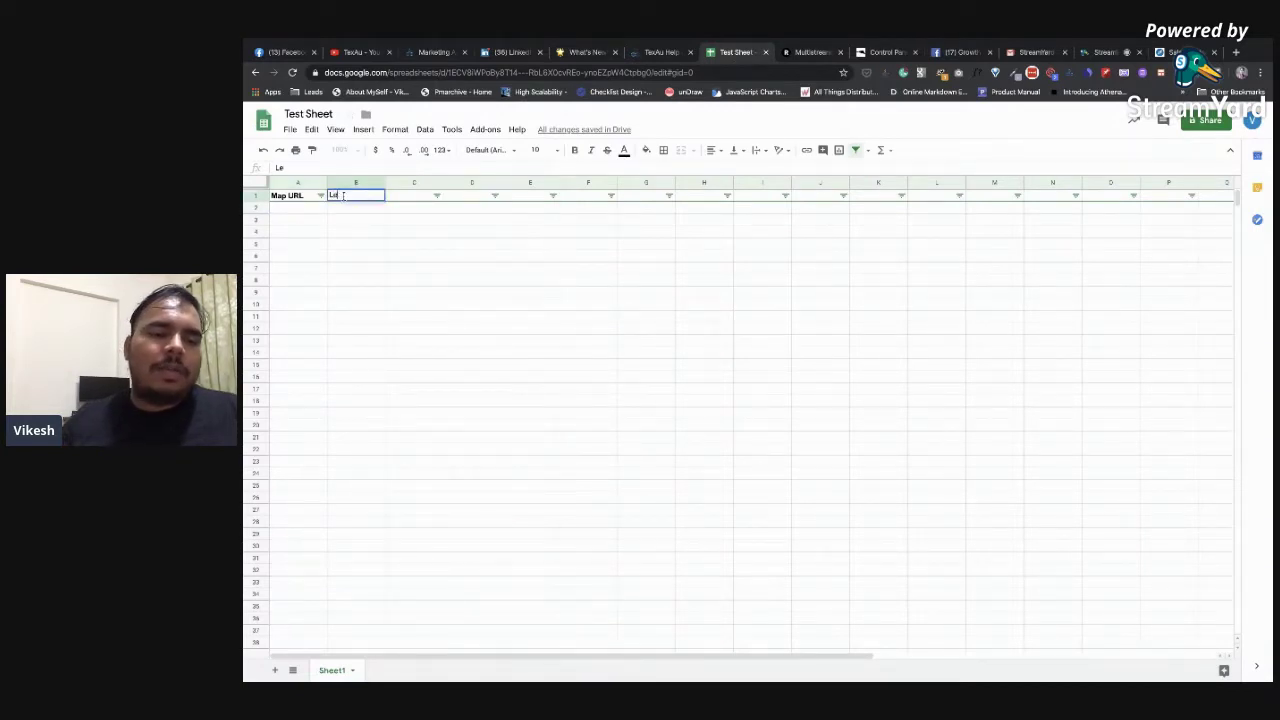
{"action": "key", "text": "BackSpace"}
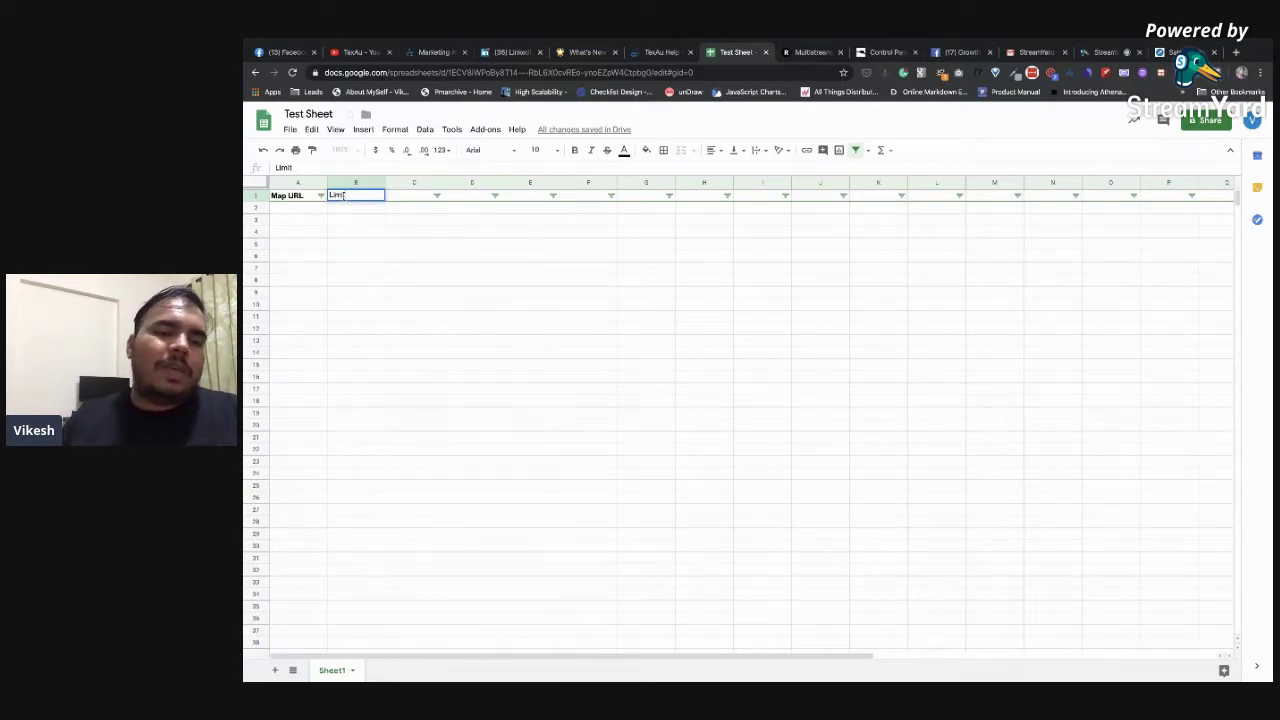
{"action": "left_click", "coordinate": [303, 221]}
- Widen column A to fit long links and open a new browser tab
{"action": "left_click", "coordinate": [289, 208]}
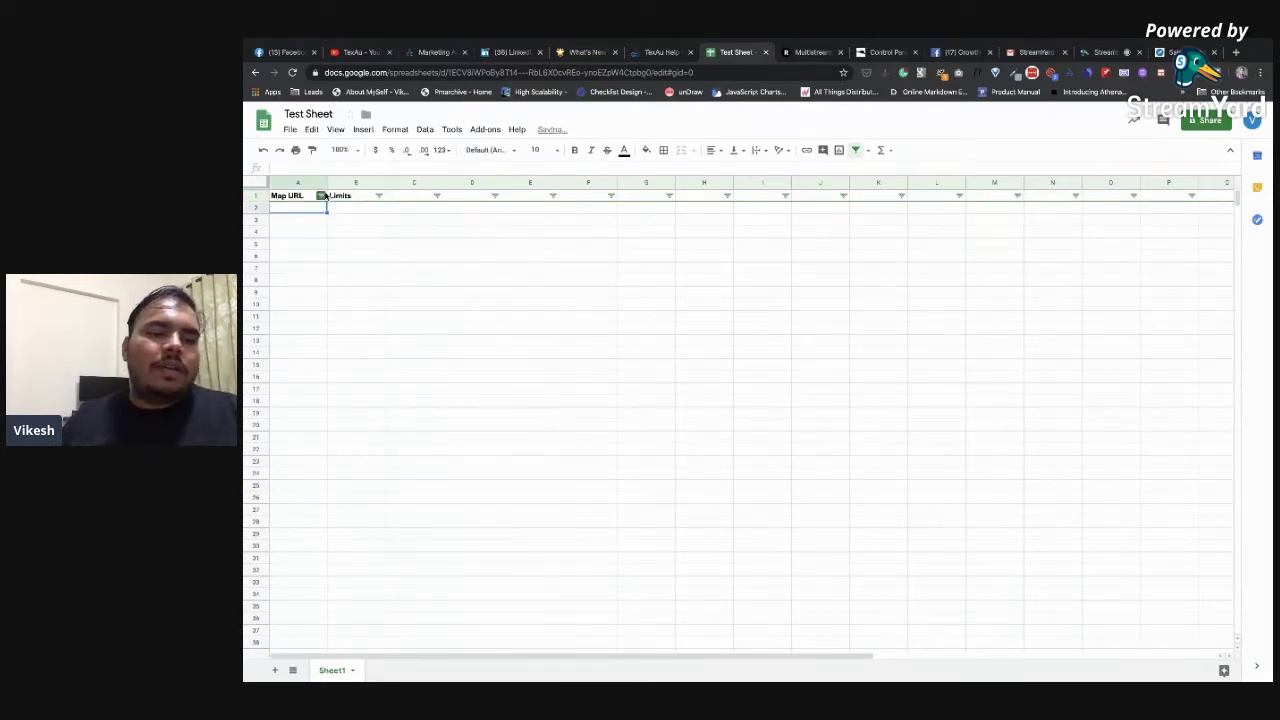
{"action": "left_click_drag", "start_coordinate": [326, 182], "coordinate": [557, 182]}
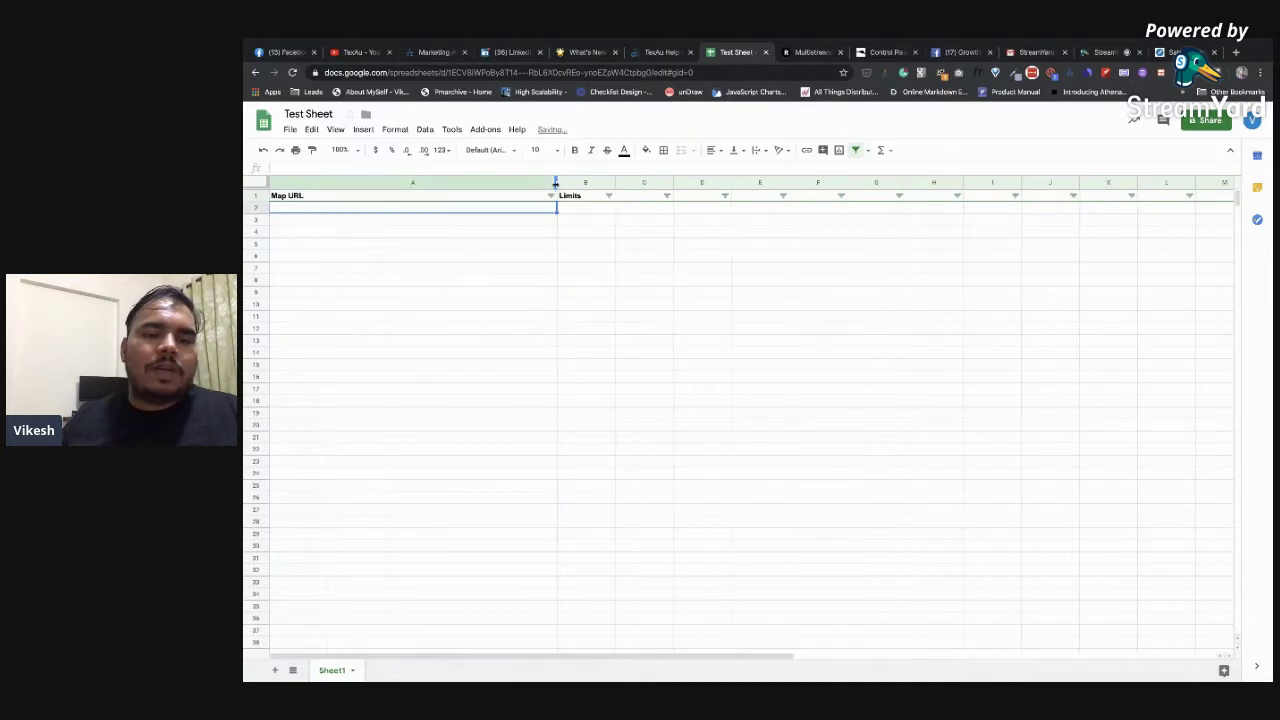
{"action": "key", "text": "super+t"}
- Go to Google Maps and search for 'agencies in LA'
{"action": "type", "text": "maps"}
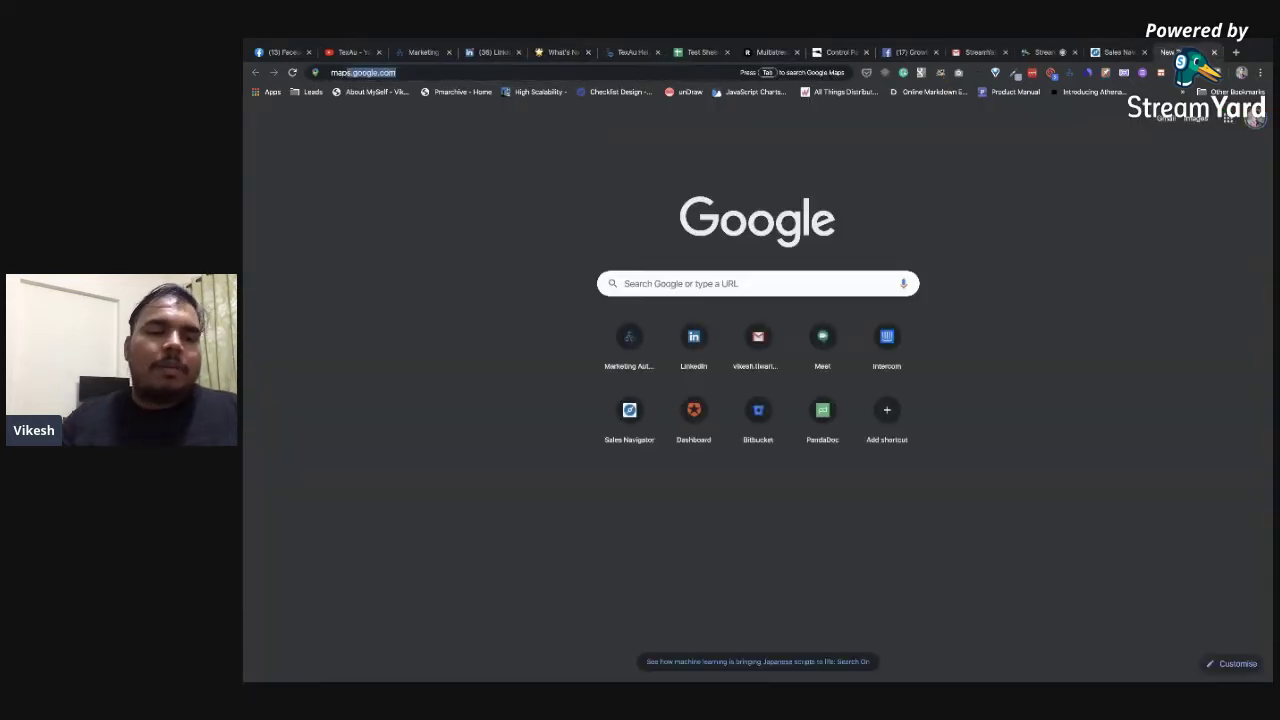
{"action": "key", "text": "Return"}
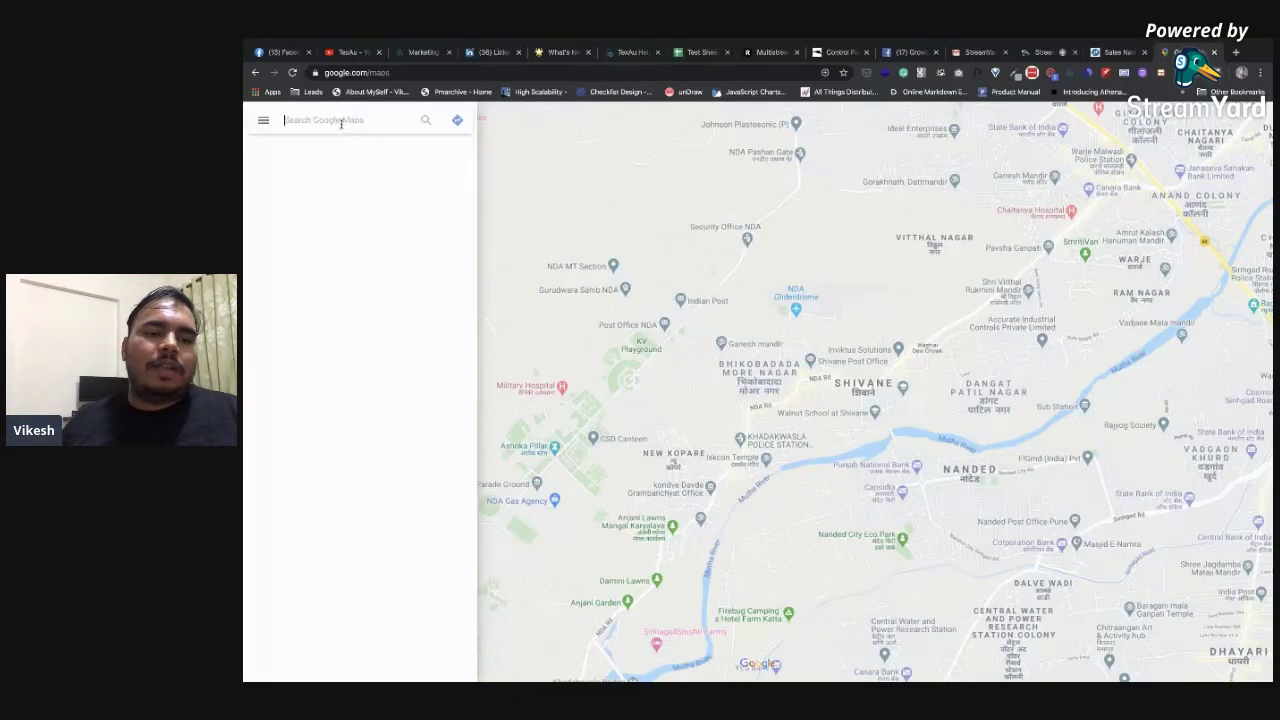
{"action": "type", "text": "agencies in LA"}
{"action": "key", "text": "Return"}
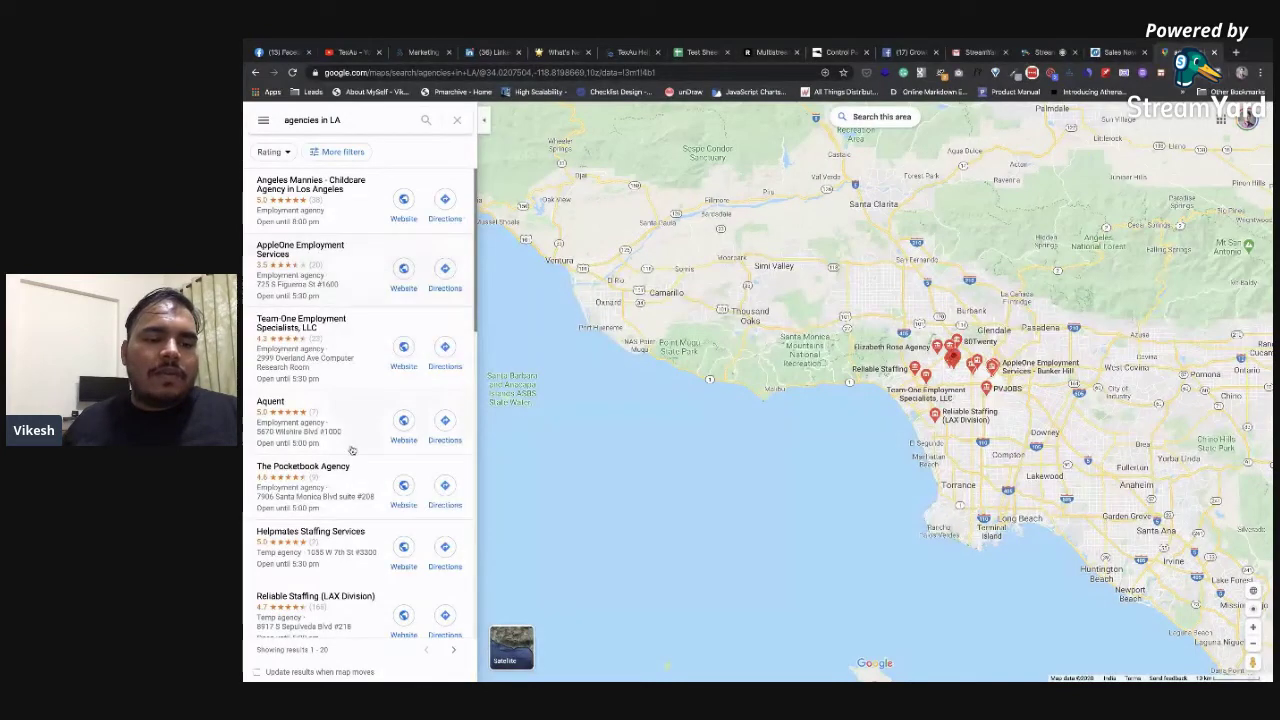
{"action": "scroll", "coordinate": [334, 450], "scroll_direction": "down", "scroll_amount": 3}
{"action": "scroll", "coordinate": [334, 450], "scroll_direction": "down", "scroll_amount": 2}
{"action": "scroll", "coordinate": [414, 320], "scroll_direction": "up", "scroll_amount": 4}
{"action": "left_click", "coordinate": [434, 73]}
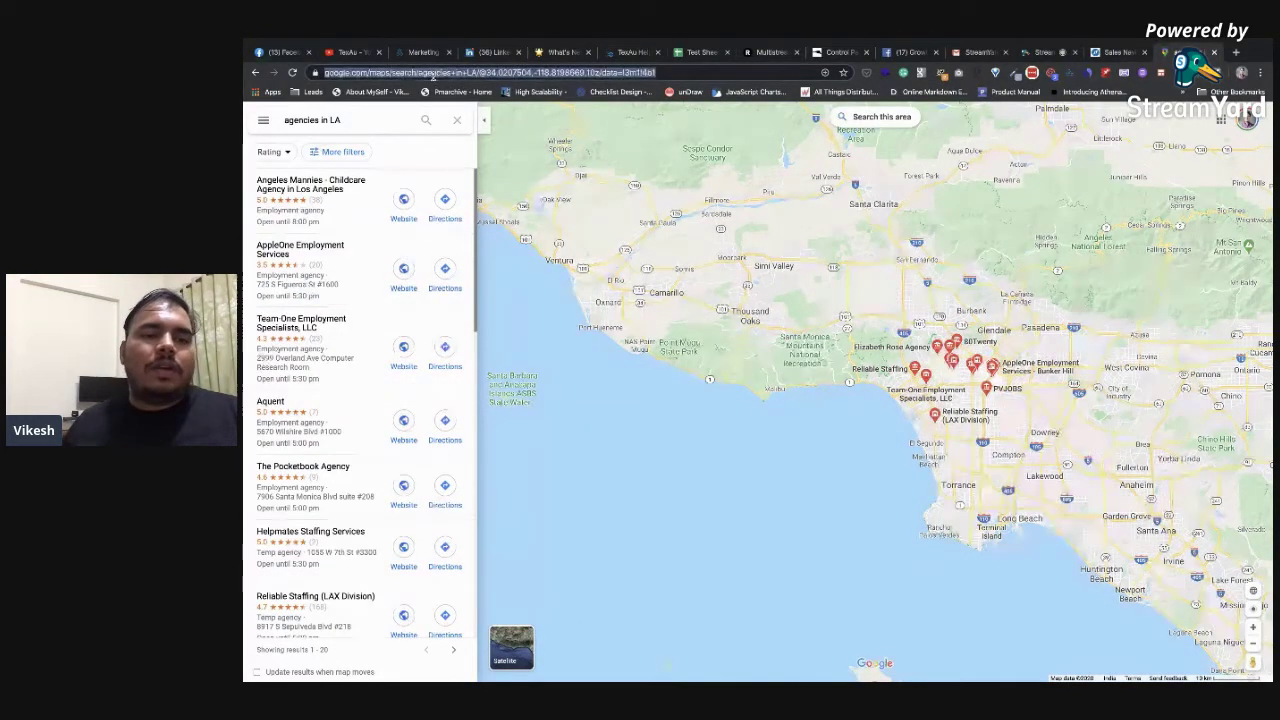
- Filter the results to a rating of 4.0 or higher and select the results URL
{"action": "left_click", "coordinate": [352, 152]}
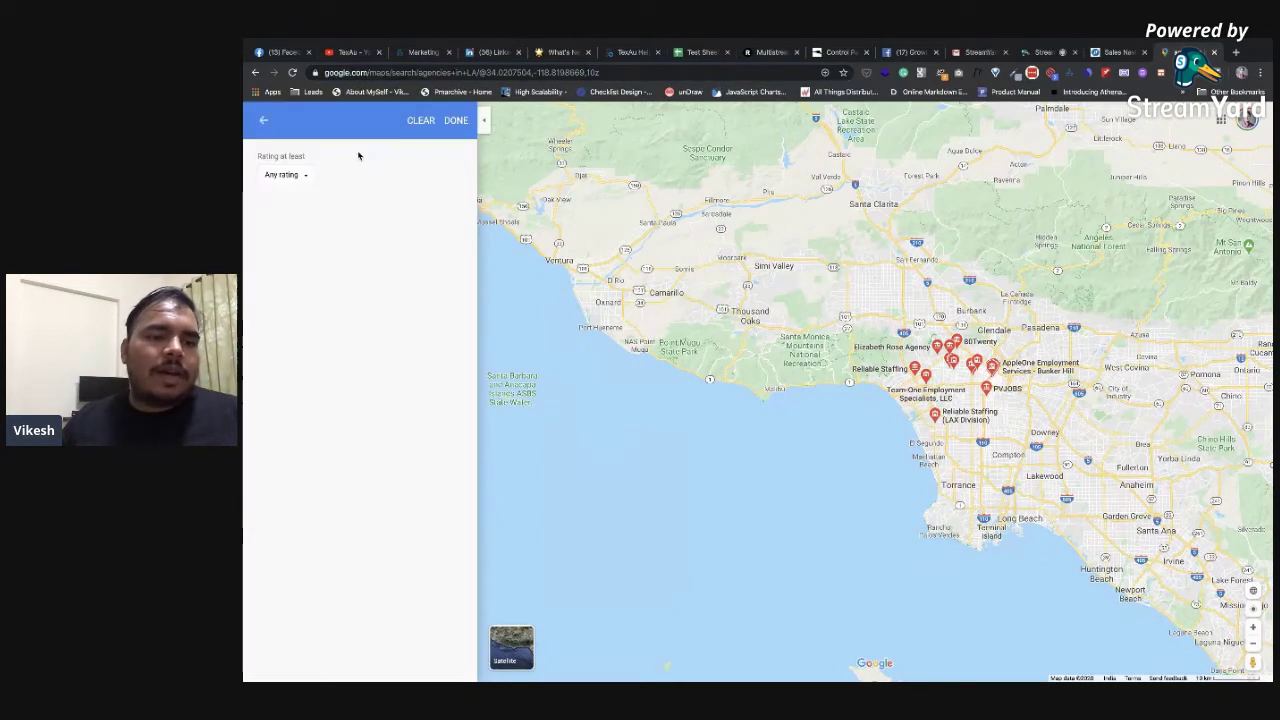
{"action": "left_click", "coordinate": [298, 180]}
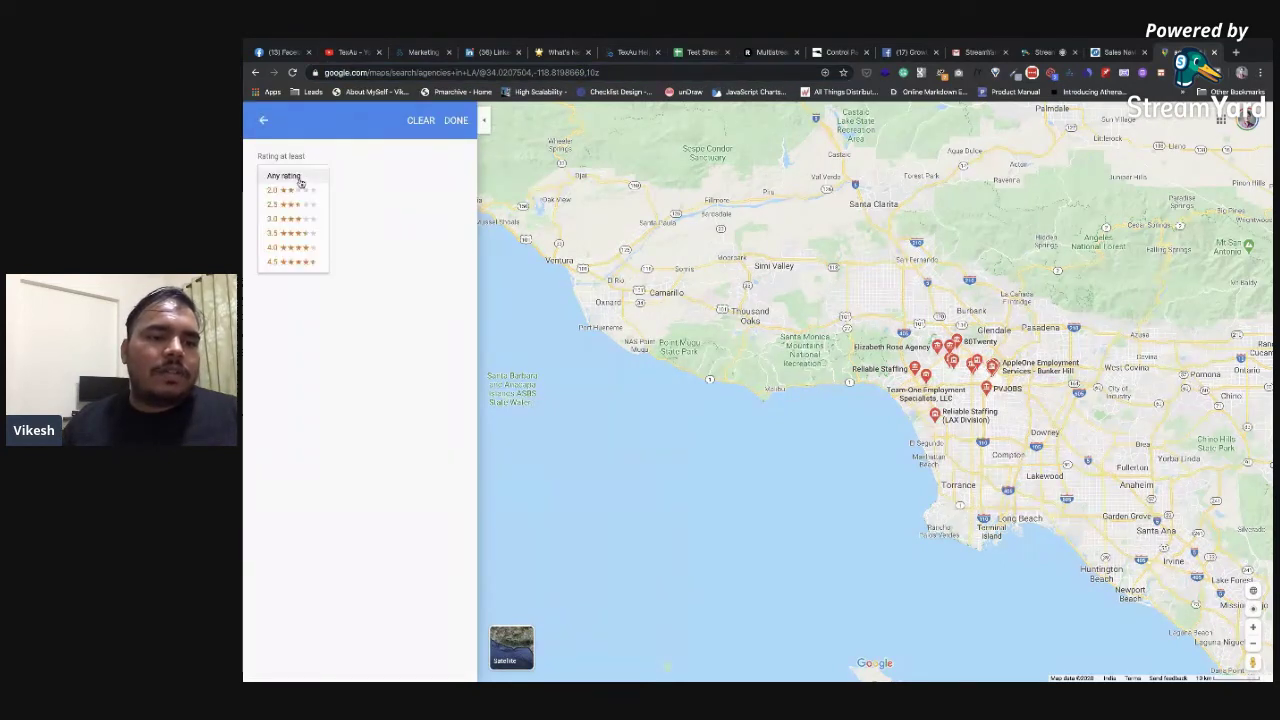
{"action": "left_click", "coordinate": [270, 248]}
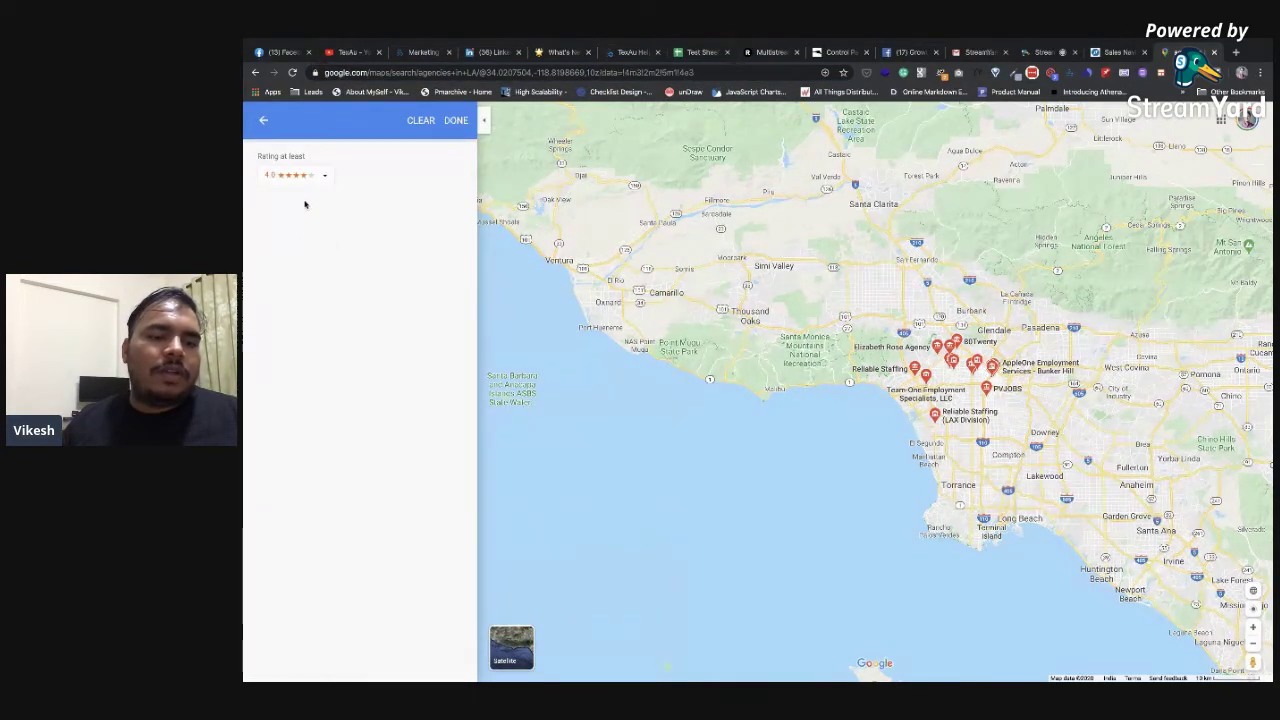
{"action": "left_click", "coordinate": [452, 120]}
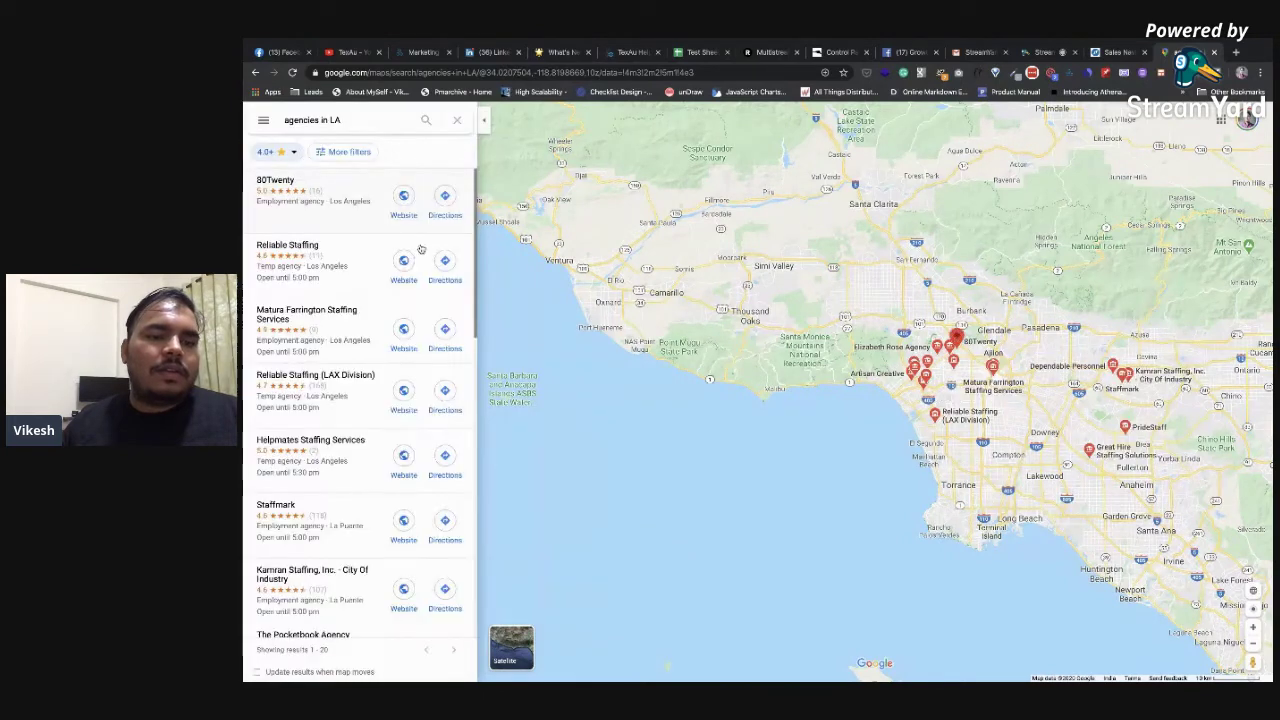
{"action": "scroll", "coordinate": [350, 351], "scroll_direction": "down", "scroll_amount": 5}
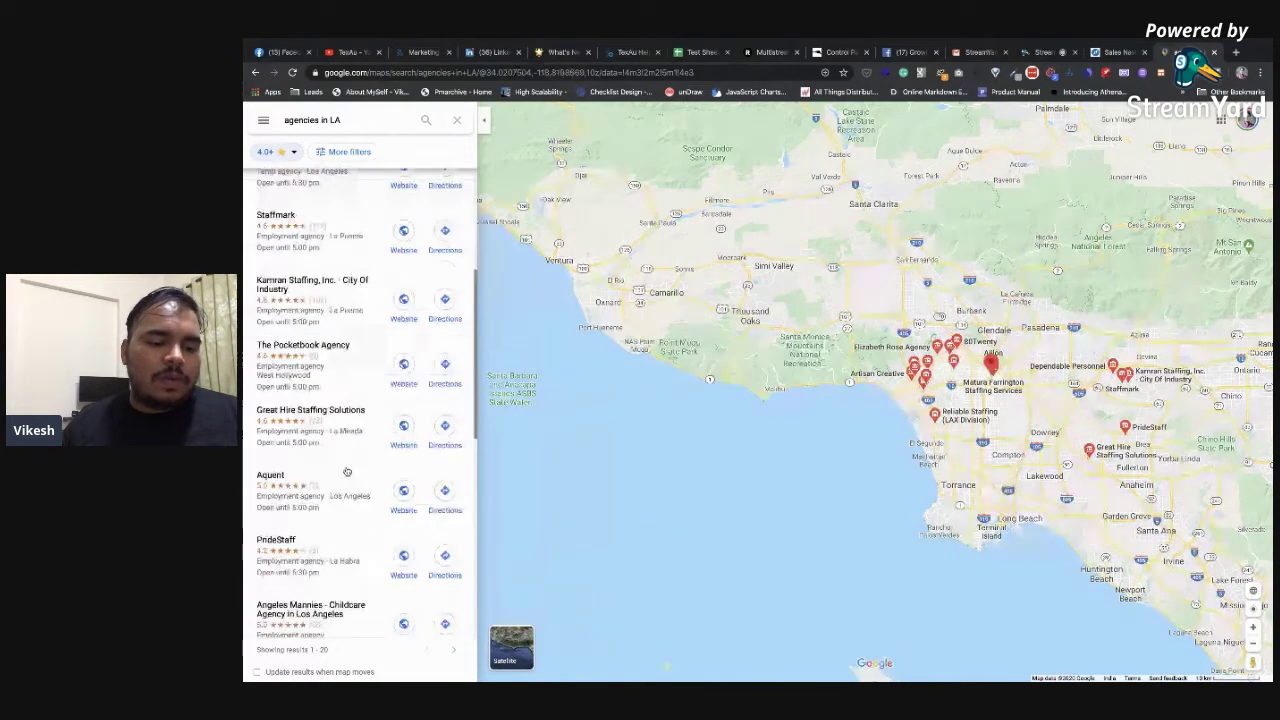
{"action": "scroll", "coordinate": [346, 471], "scroll_direction": "down", "scroll_amount": 1}
{"action": "scroll", "coordinate": [290, 350], "scroll_direction": "up", "scroll_amount": 5}
{"action": "scroll", "coordinate": [290, 350], "scroll_direction": "up", "scroll_amount": 1}
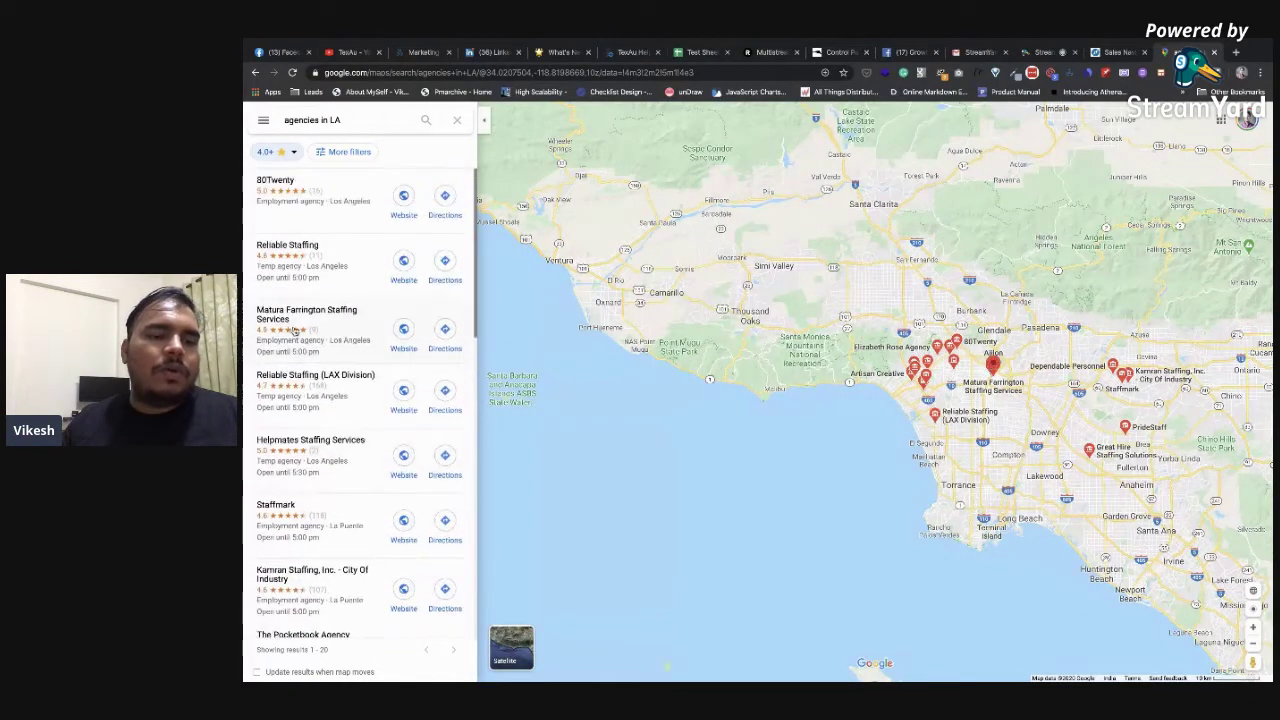
{"action": "left_click", "coordinate": [380, 72]}
{"action": "key", "text": "ctrl+c"}
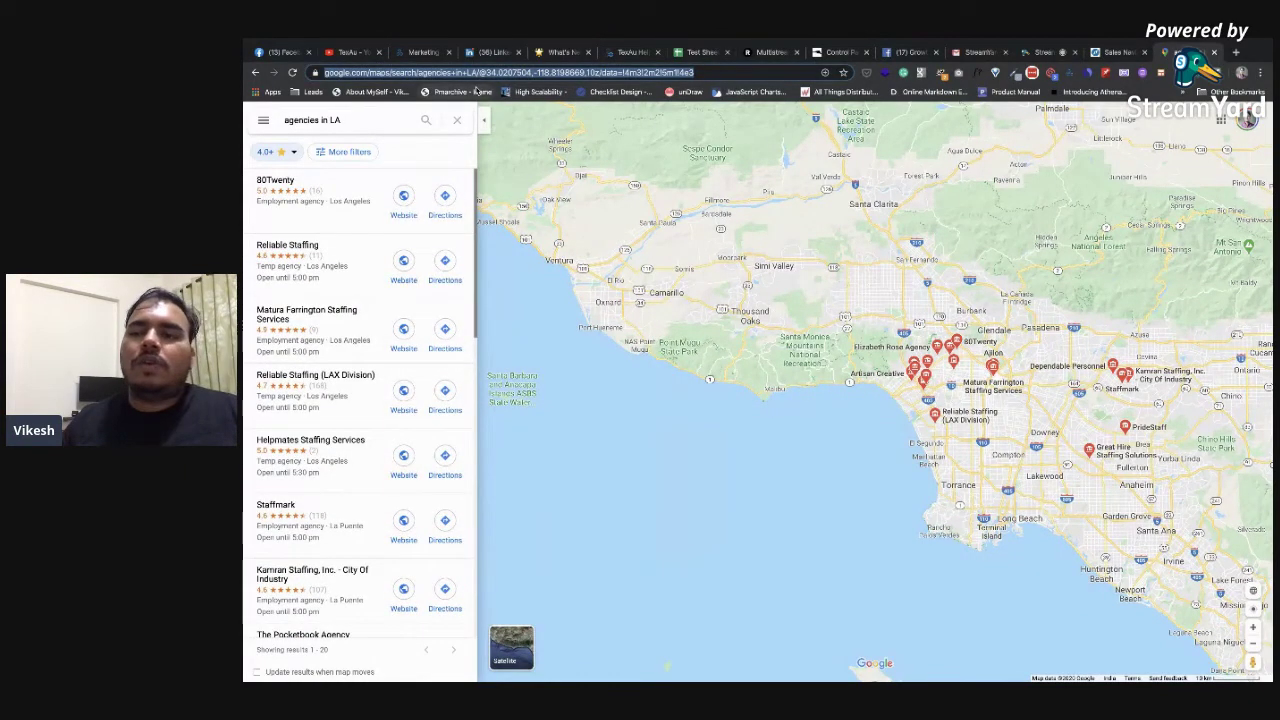
- Paste the filtered LA agencies Maps link into A2 and widen column A further
{"action": "left_click", "coordinate": [700, 52]}
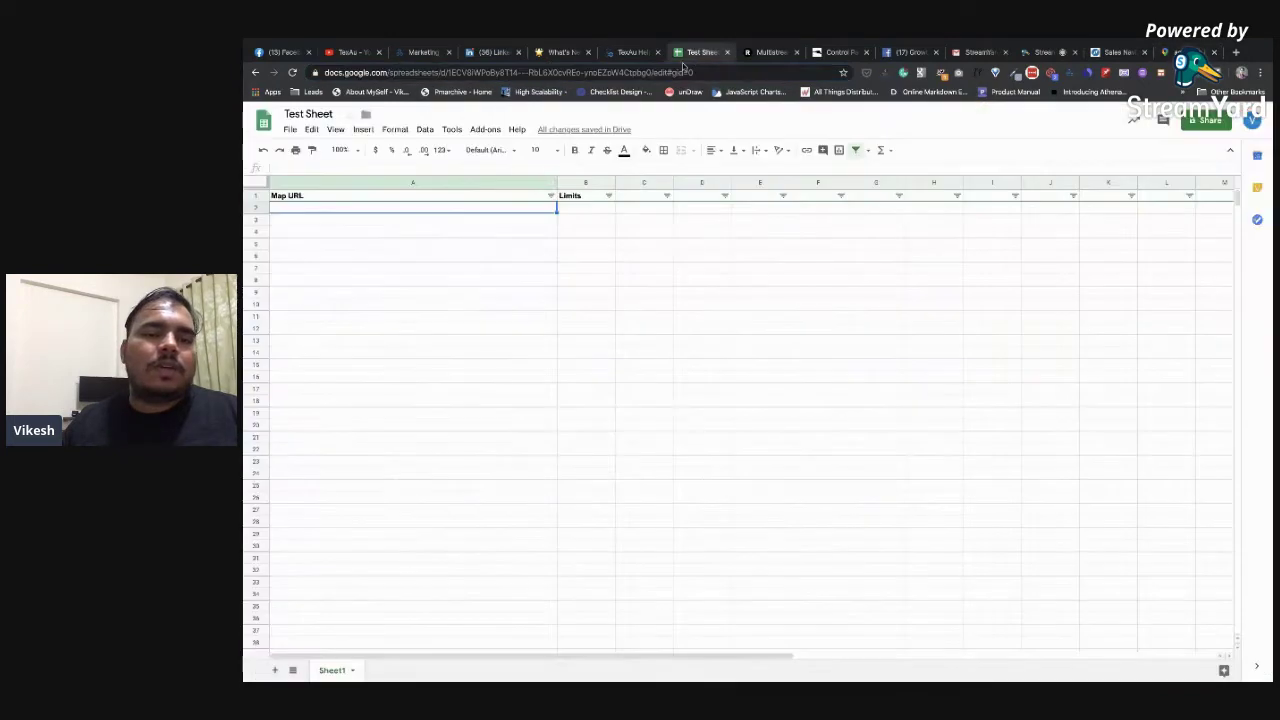
{"action": "key", "text": "ctrl+v"}
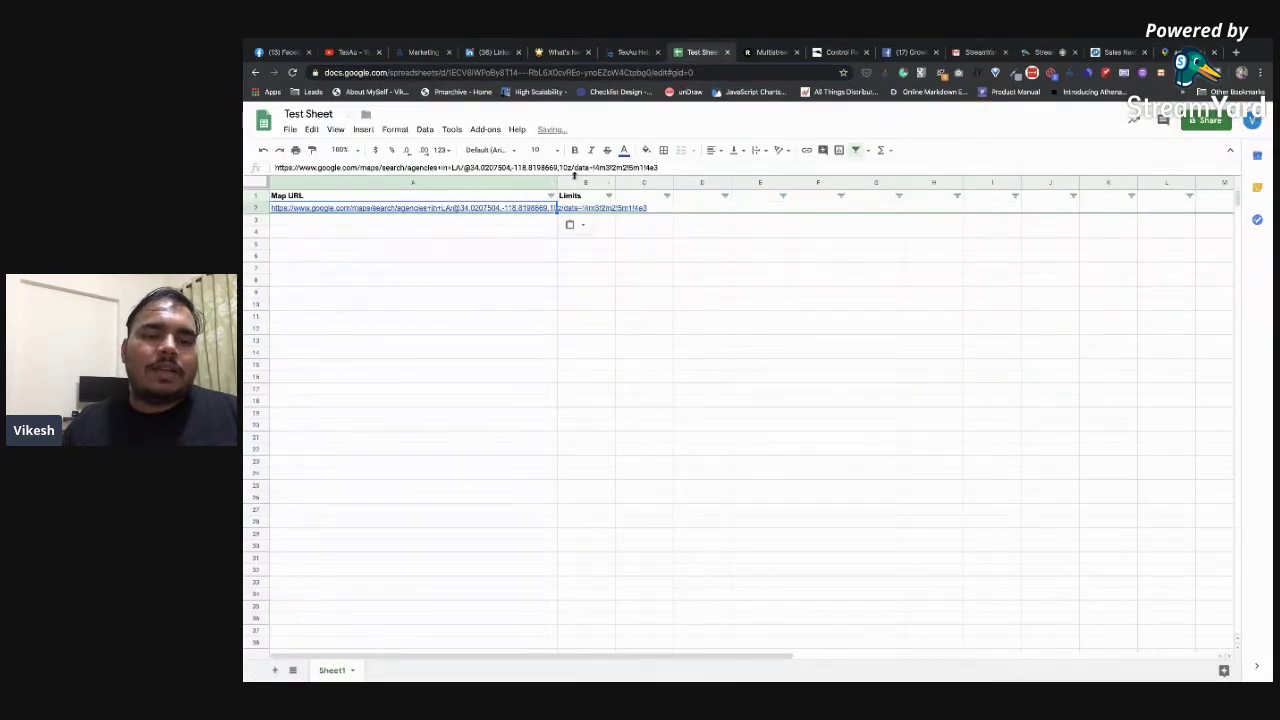
{"action": "left_click_drag", "start_coordinate": [556, 183], "coordinate": [669, 192]}
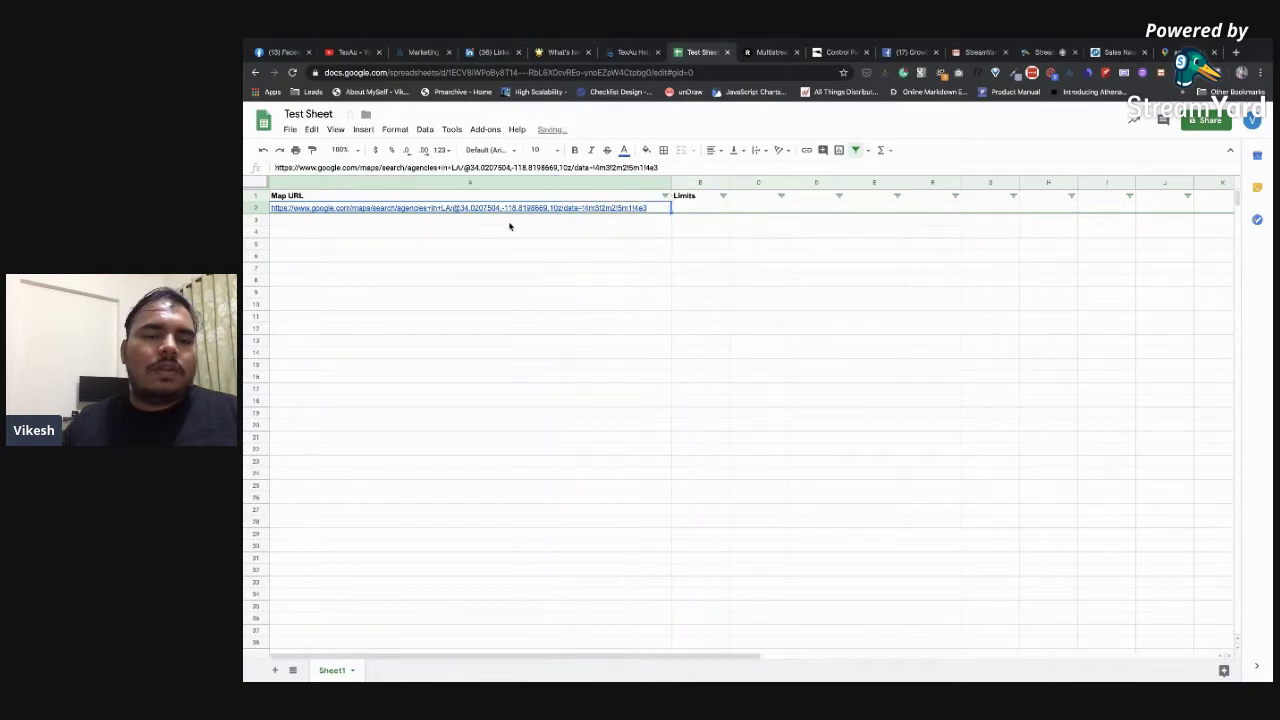
{"action": "left_click", "coordinate": [1166, 52]}
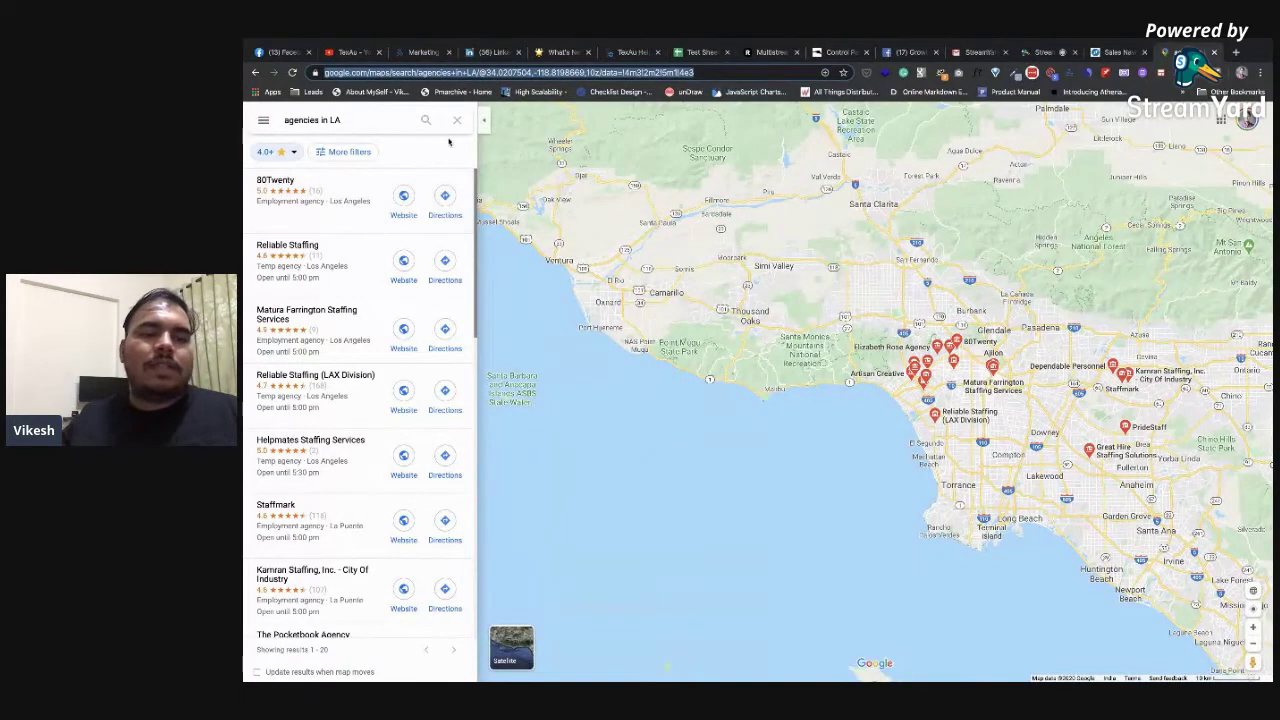
- Change the Maps search to 'agencies in San Jose'
{"action": "left_click", "coordinate": [377, 125]}
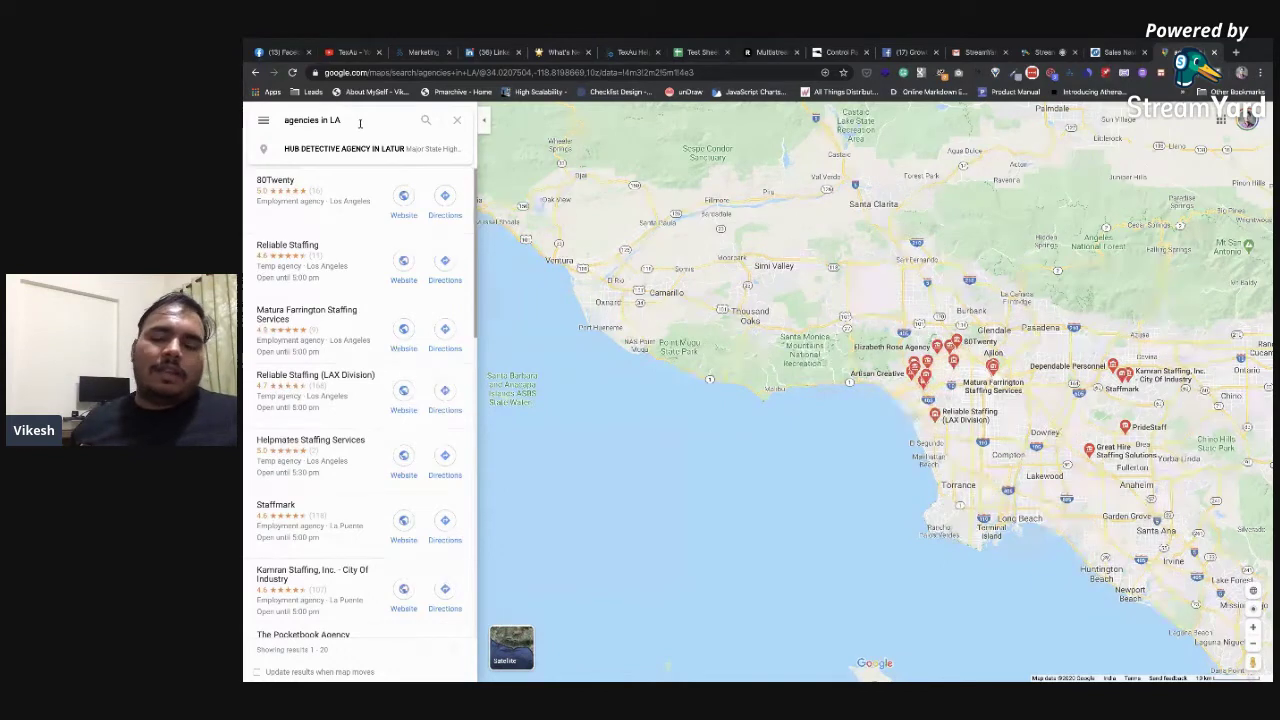
{"action": "key", "text": "BackSpace"}
{"action": "key", "text": "BackSpace"}
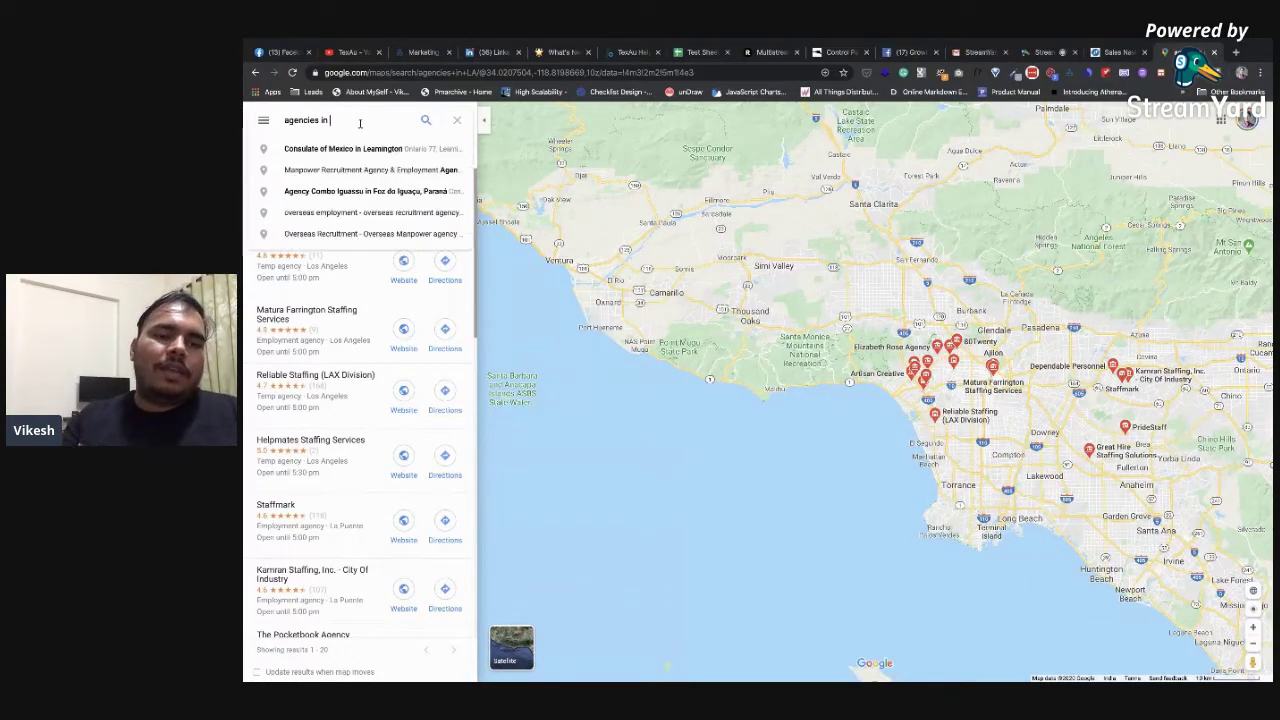
{"action": "type", "text": "San Jose"}
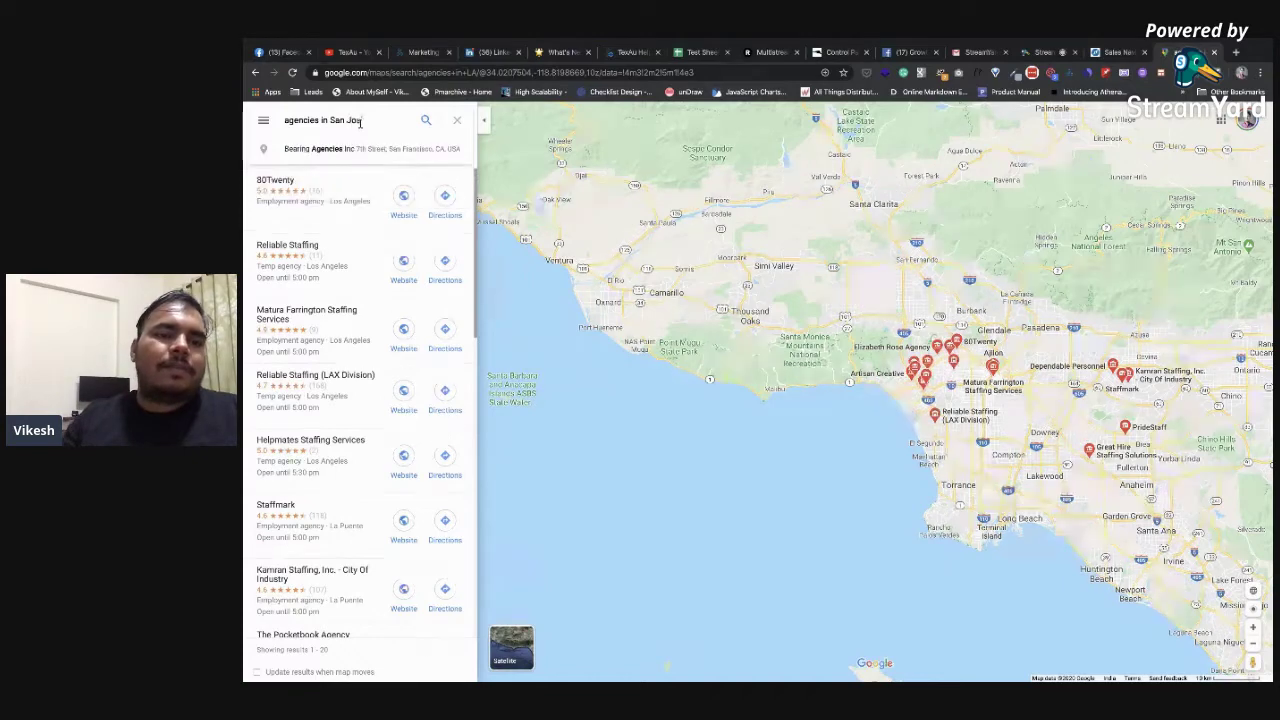
{"action": "key", "text": "Return"}
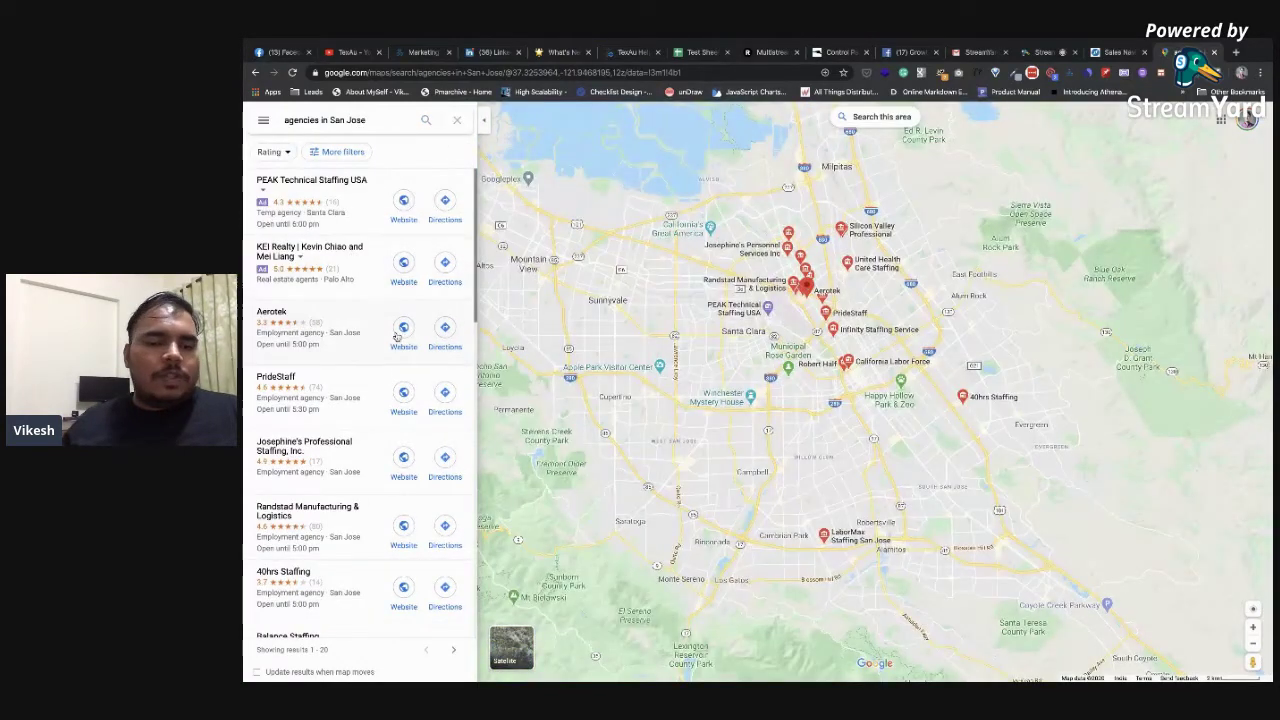
{"action": "scroll", "coordinate": [340, 175], "scroll_direction": "down", "scroll_amount": 1}
- Filter San Jose results to 4.0+ ratings and select the results URL for copying
{"action": "left_click", "coordinate": [286, 151]}
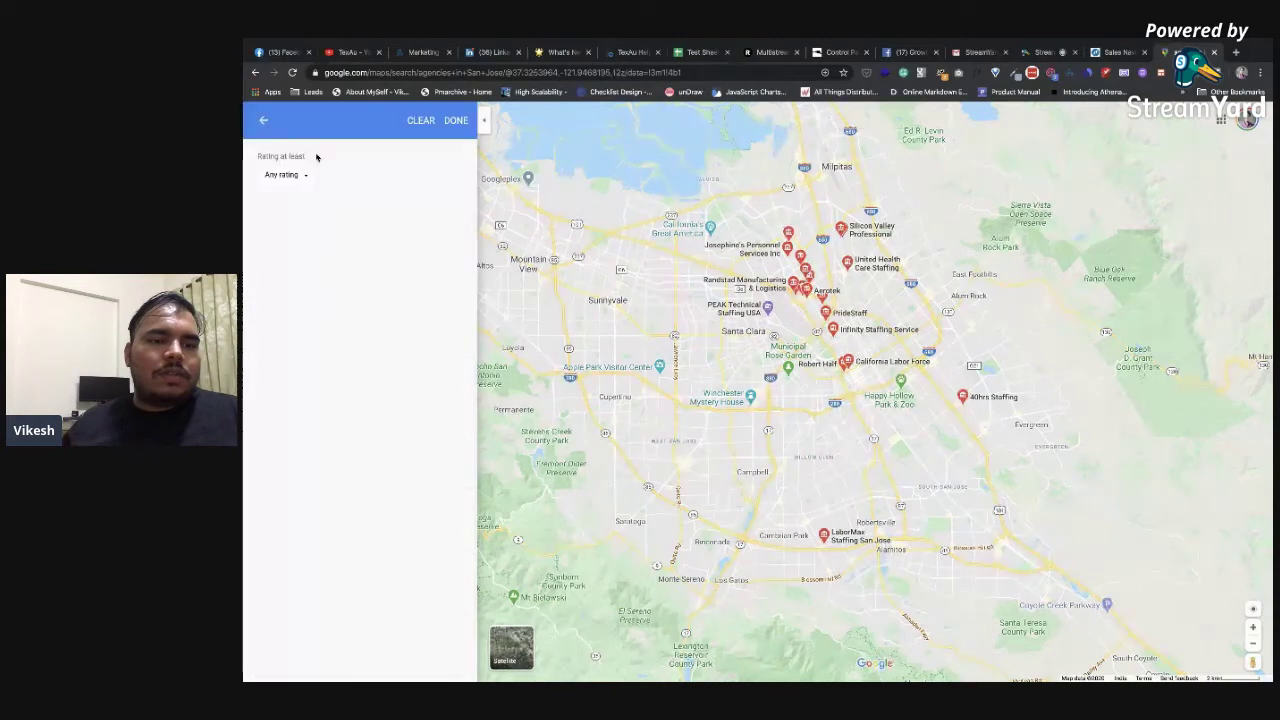
{"action": "left_click", "coordinate": [289, 180]}
{"action": "left_click", "coordinate": [273, 248]}
{"action": "left_click", "coordinate": [456, 120]}
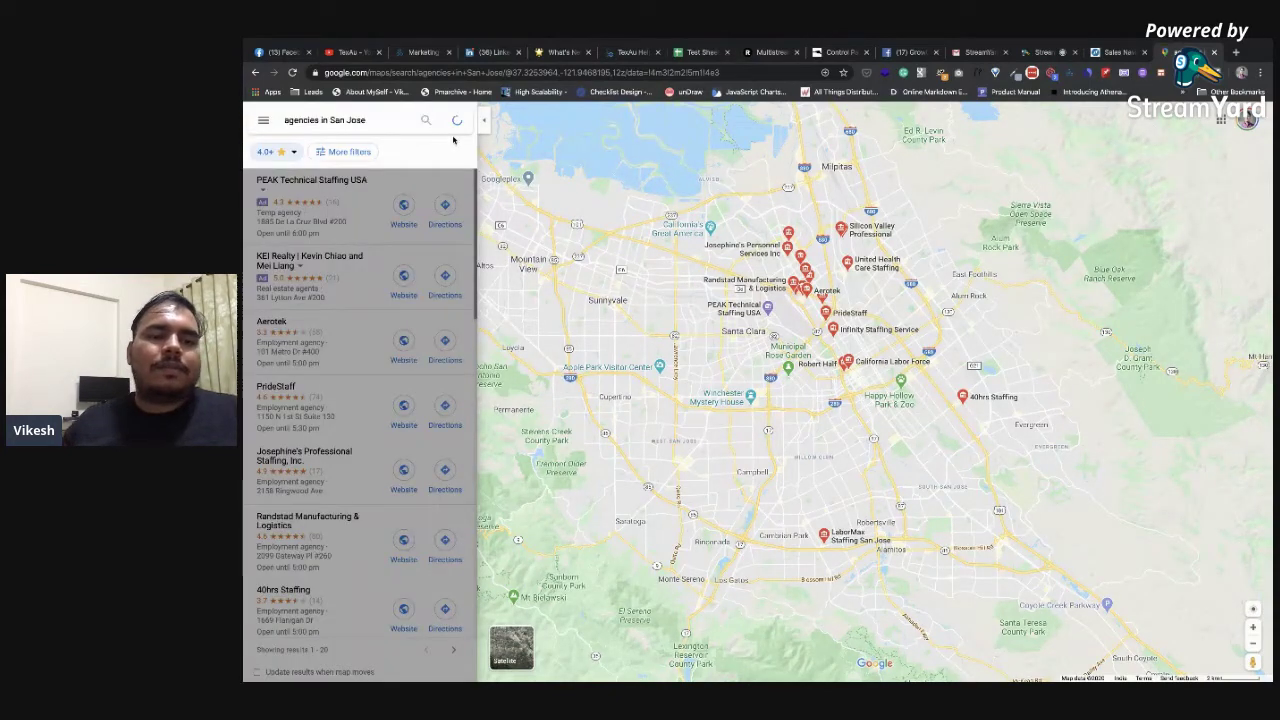
{"action": "left_click", "coordinate": [459, 73]}
{"action": "key", "text": "ctrl+c"}
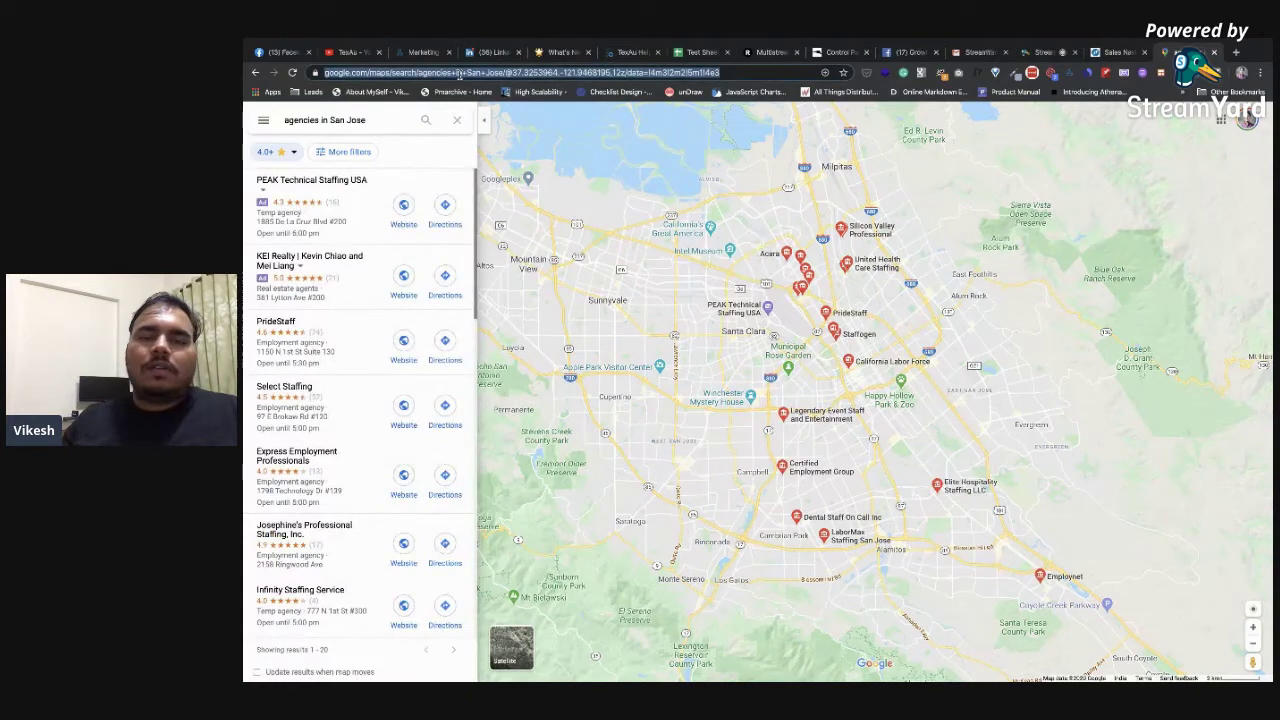
{"action": "left_click", "coordinate": [700, 52]}
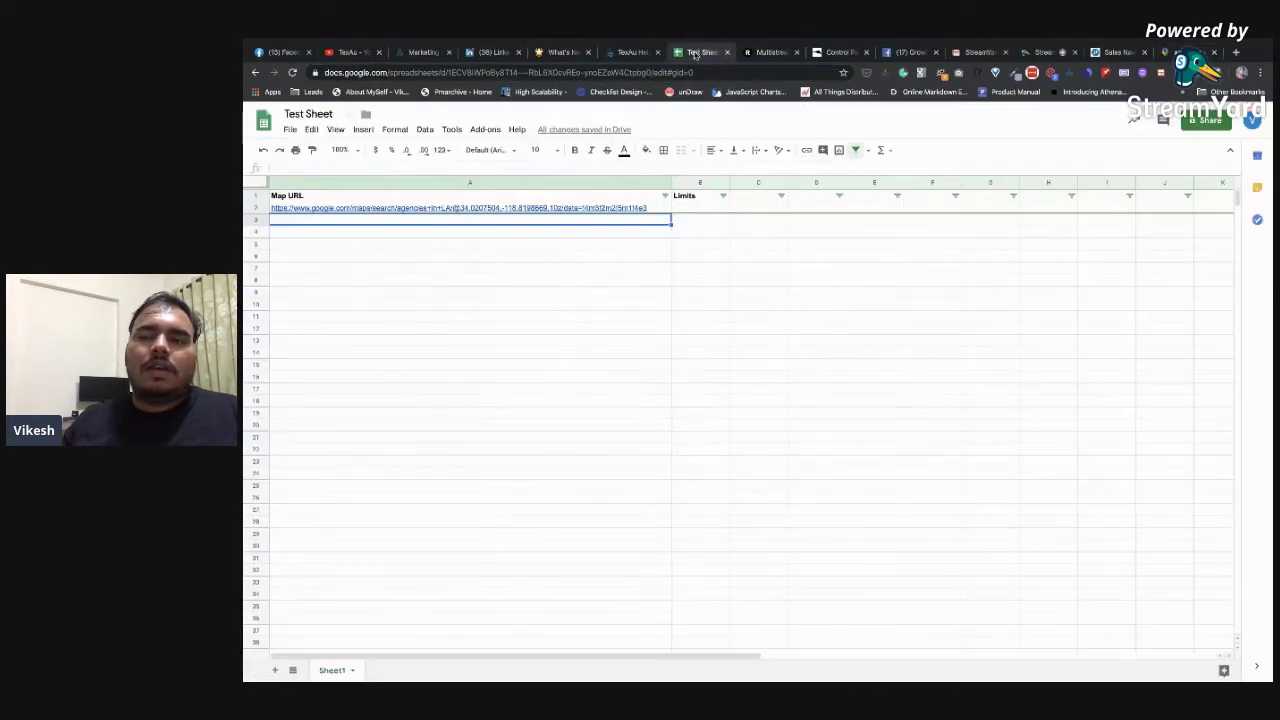
- Paste the San Jose link into A3 and set Limits to 20 in B2 and 15 in B3
{"action": "key", "text": "ctrl+v"}
{"action": "left_click", "coordinate": [557, 248]}
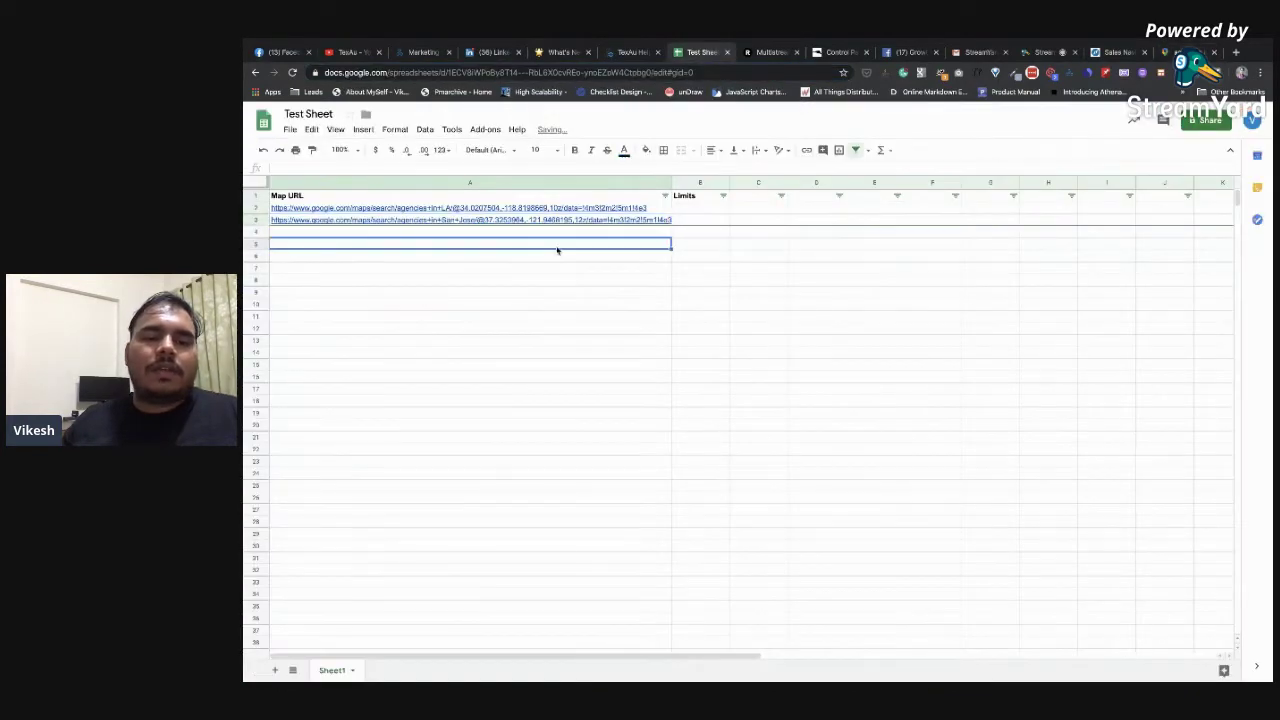
{"action": "left_click", "coordinate": [686, 207]}
{"action": "type", "text": "2"}
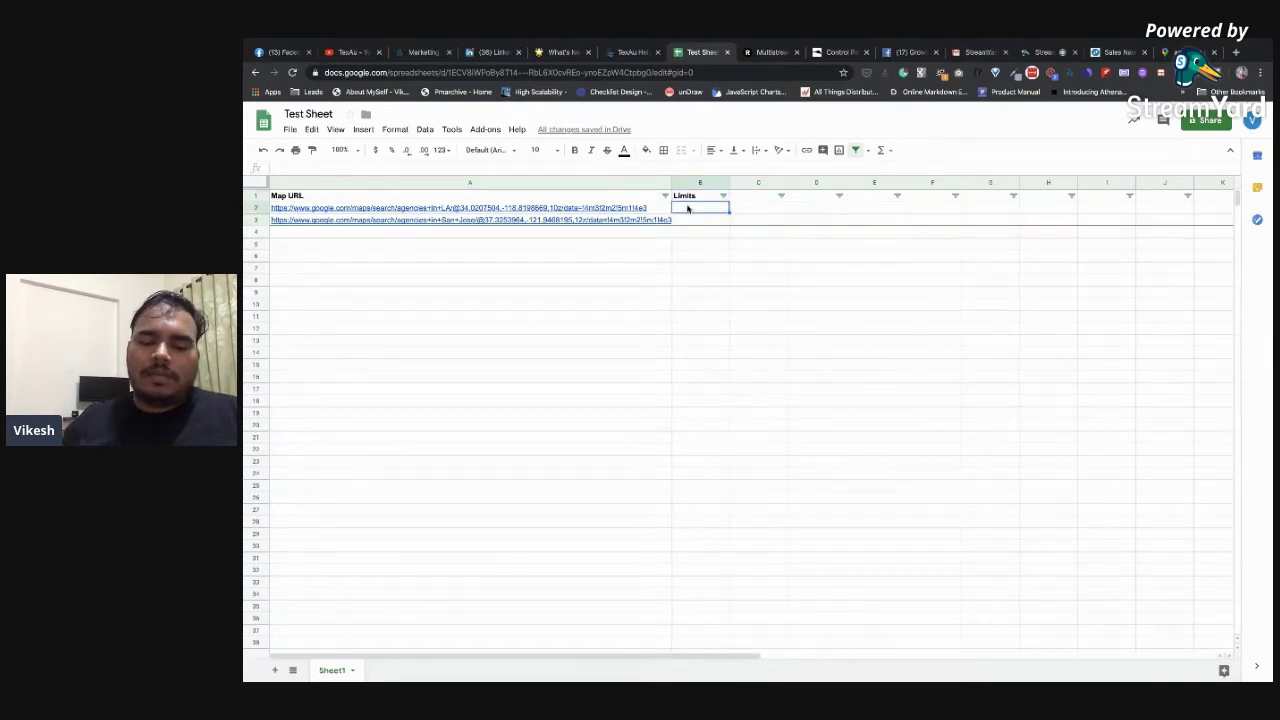
{"action": "type", "text": "0"}
{"action": "key", "text": "Return"}
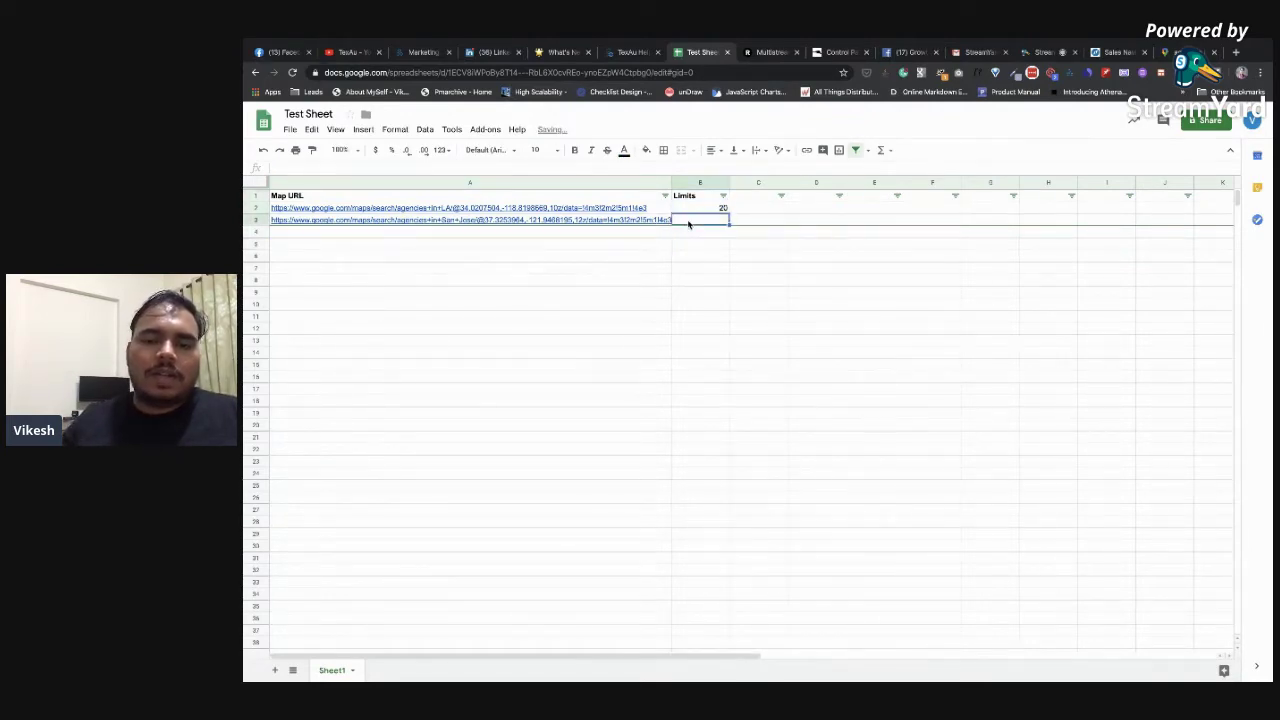
{"action": "type", "text": "15"}
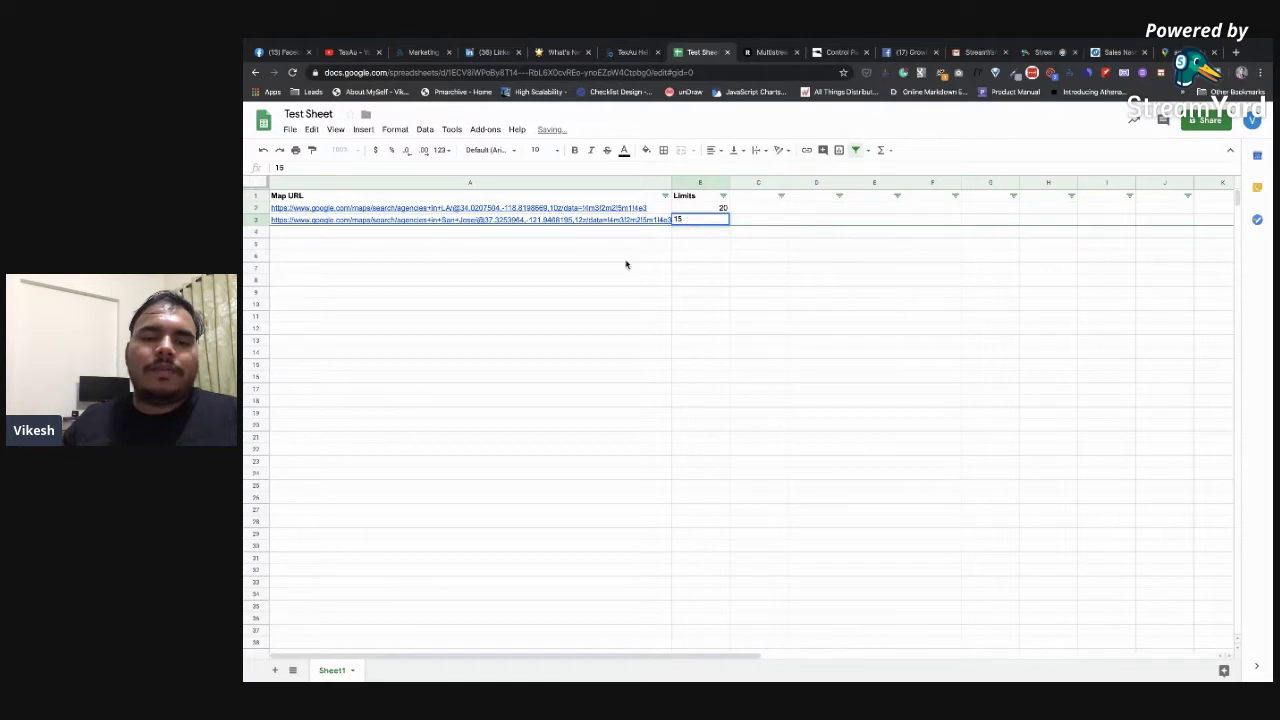
{"action": "left_click", "coordinate": [560, 255]}
{"action": "left_click", "coordinate": [405, 235]}
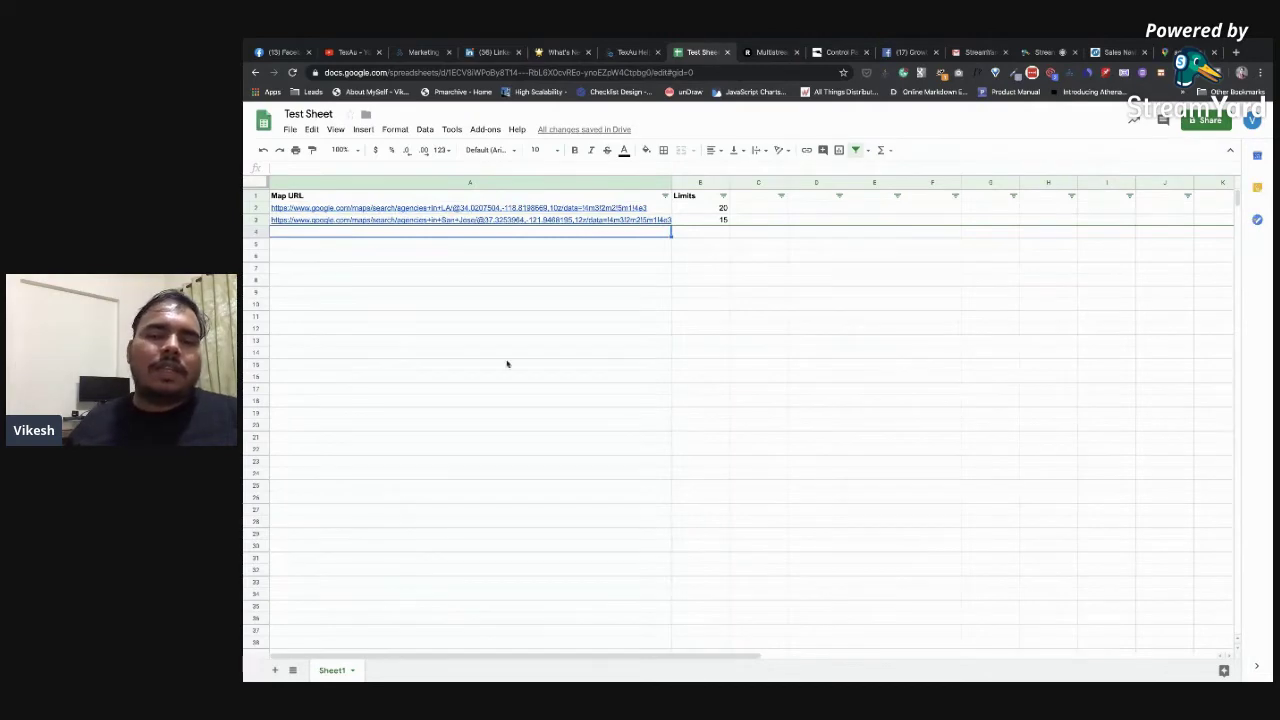
- Create a view-only share link for the Test Sheet and copy it
{"action": "left_click", "coordinate": [1209, 123]}
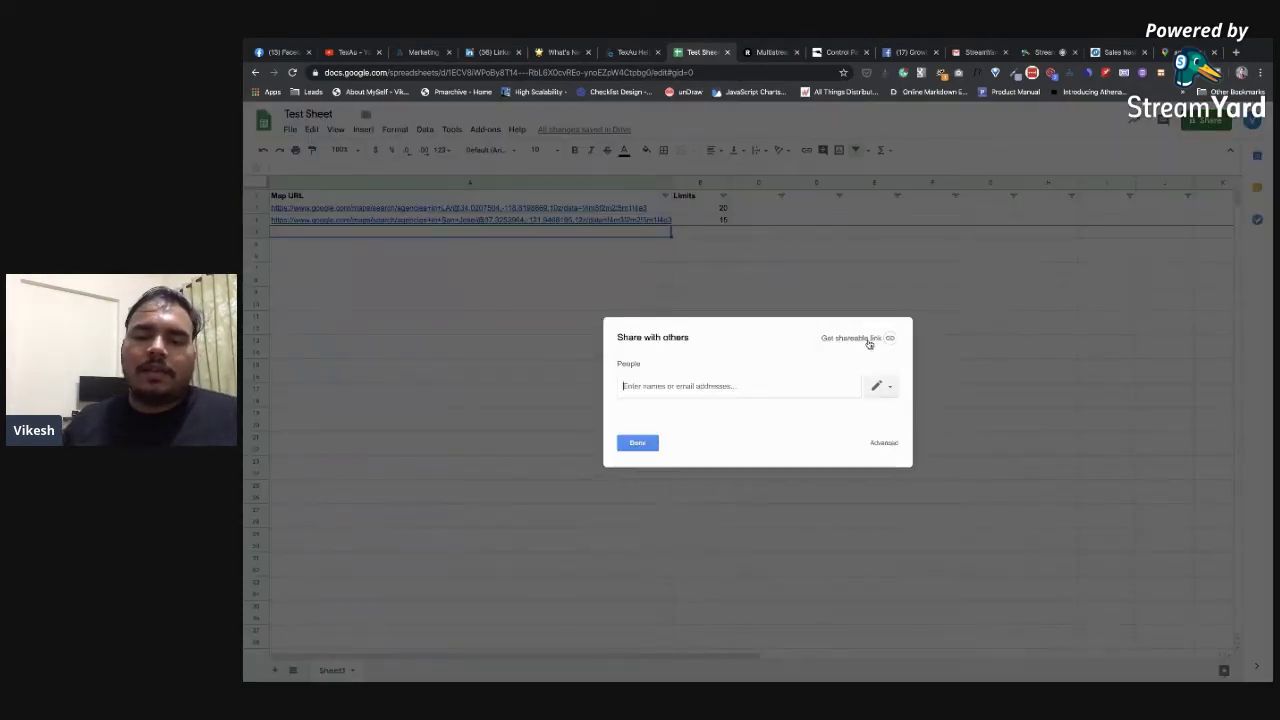
{"action": "left_click", "coordinate": [869, 339]}
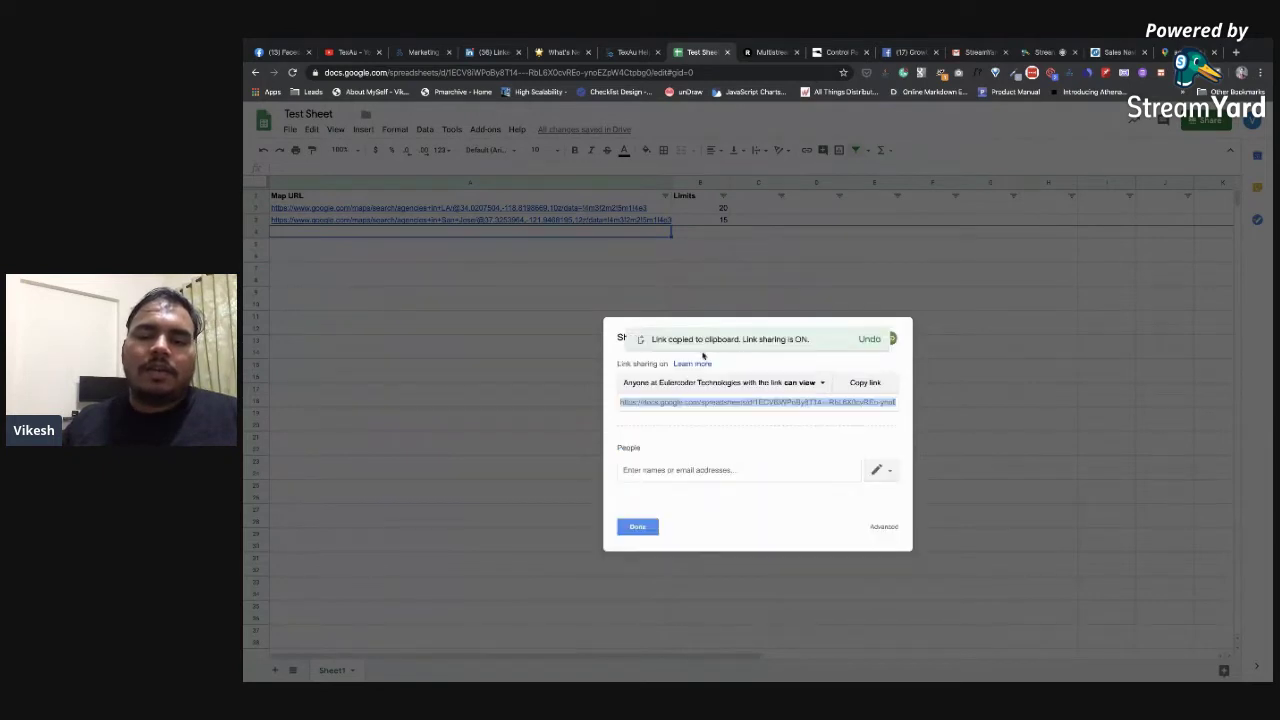
{"action": "left_click", "coordinate": [797, 384]}
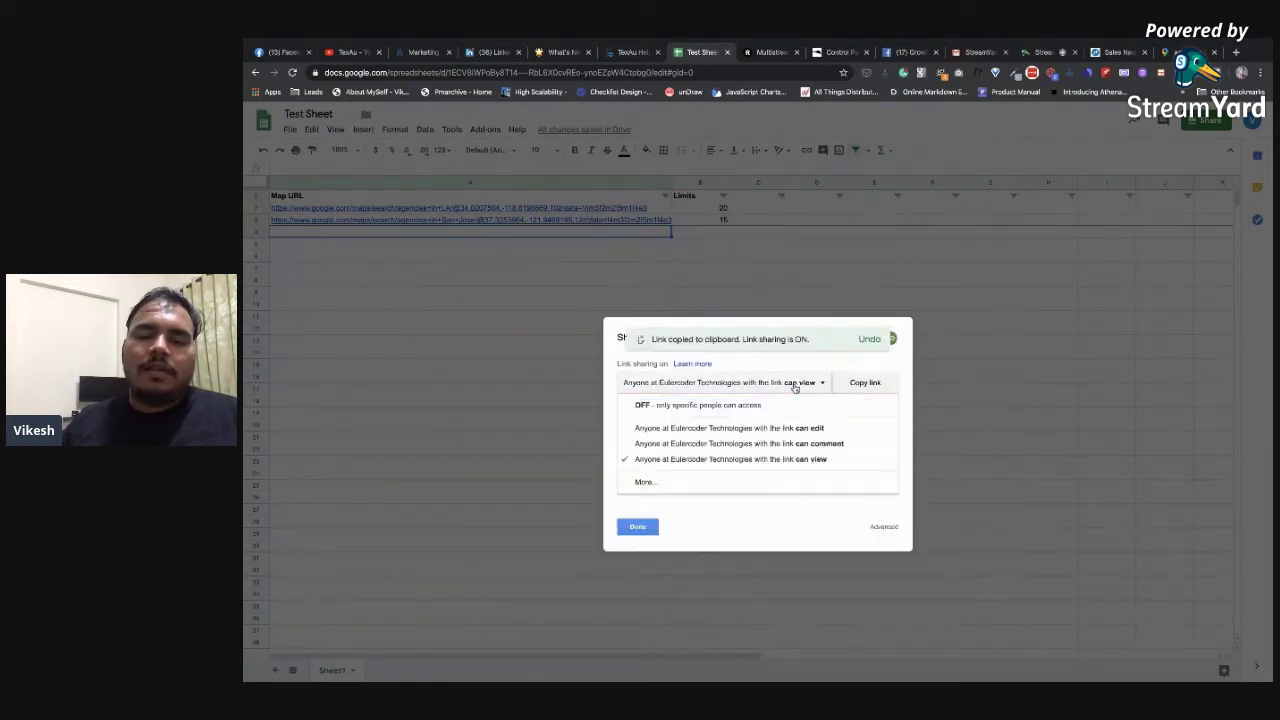
{"action": "left_click", "coordinate": [790, 461]}
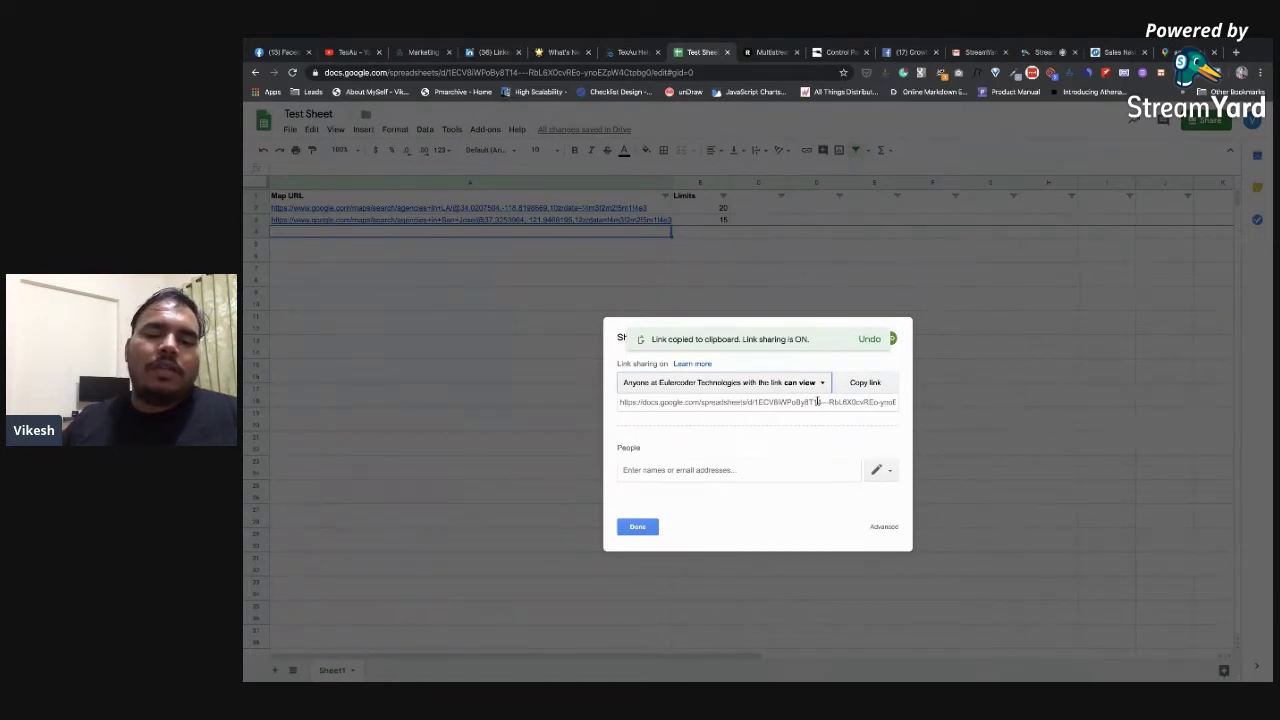
{"action": "left_click", "coordinate": [870, 389]}
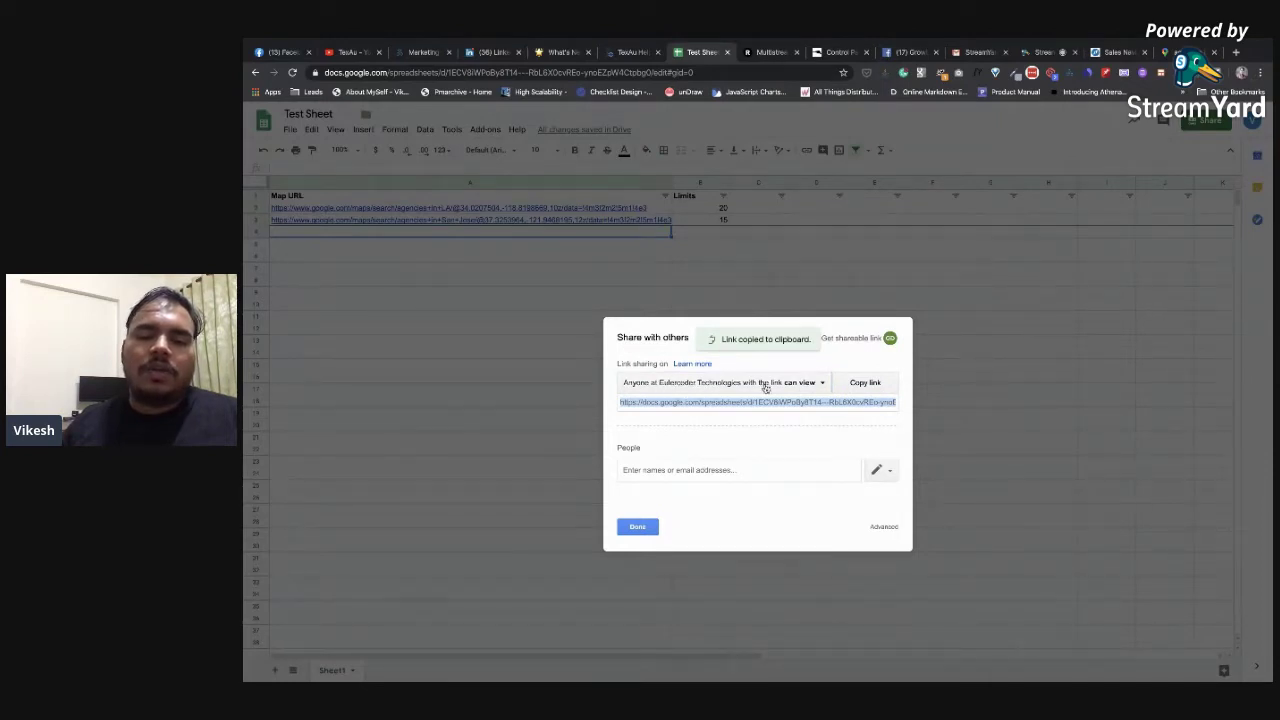
- Set link sharing to 'On - Public on the web', save, and copy the updated link
{"action": "left_click", "coordinate": [800, 390]}
{"action": "left_click", "coordinate": [643, 481]}
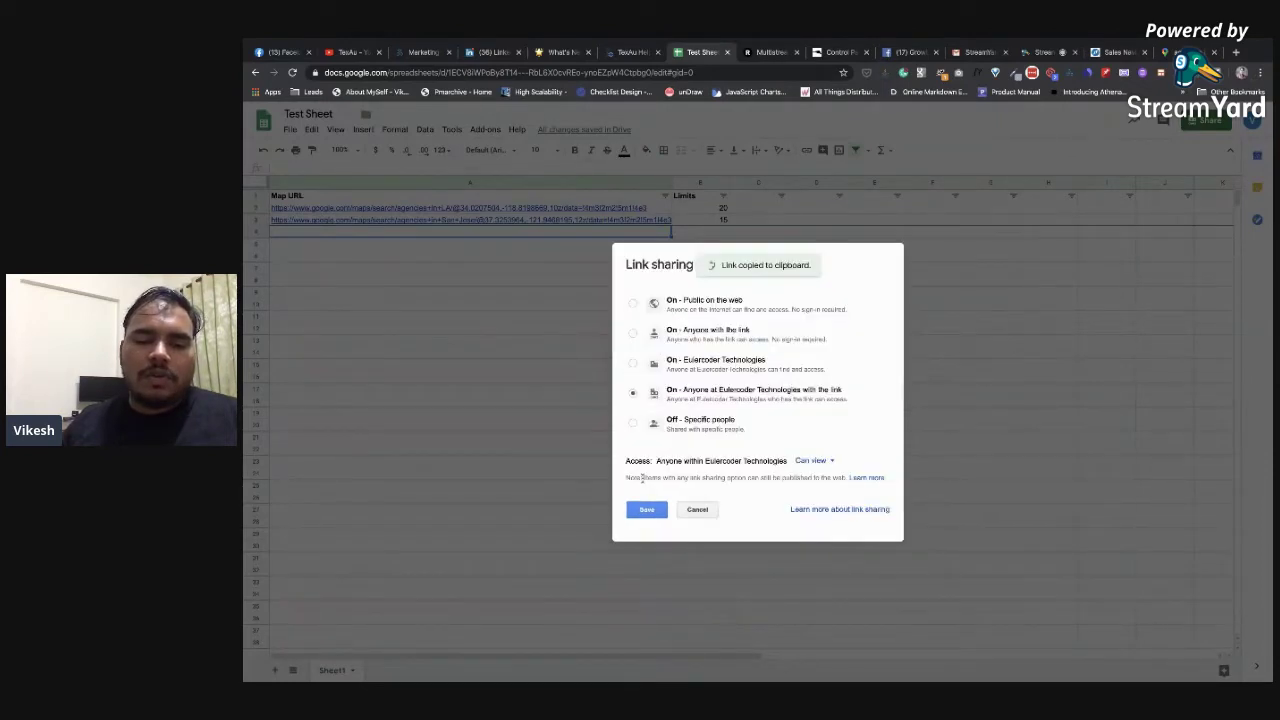
{"action": "left_click", "coordinate": [635, 308]}
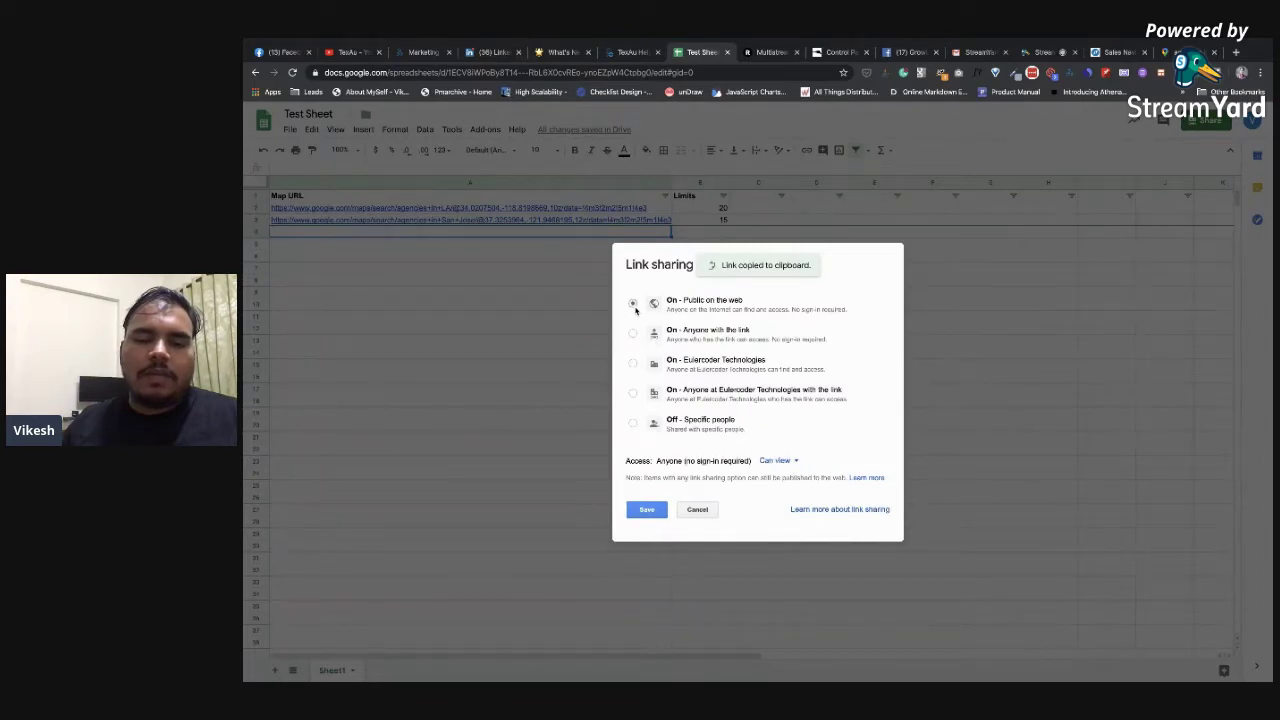
{"action": "left_click", "coordinate": [647, 509]}
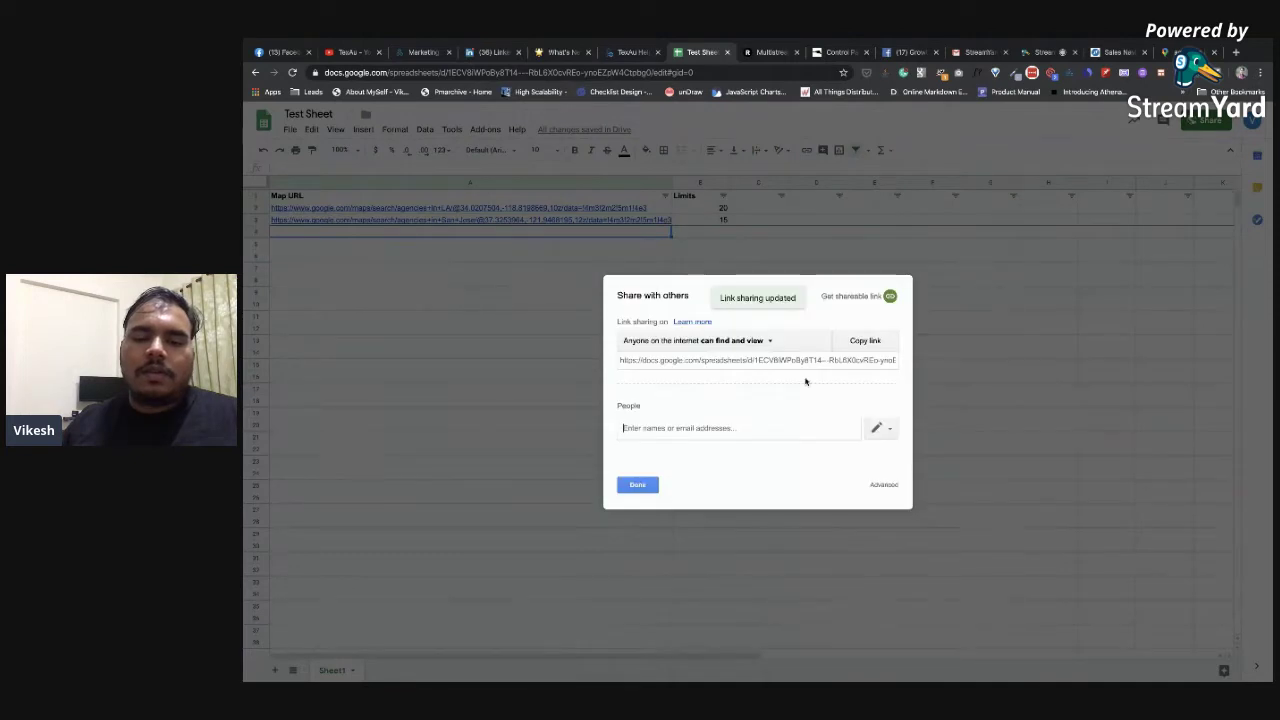
{"action": "left_click", "coordinate": [860, 345]}
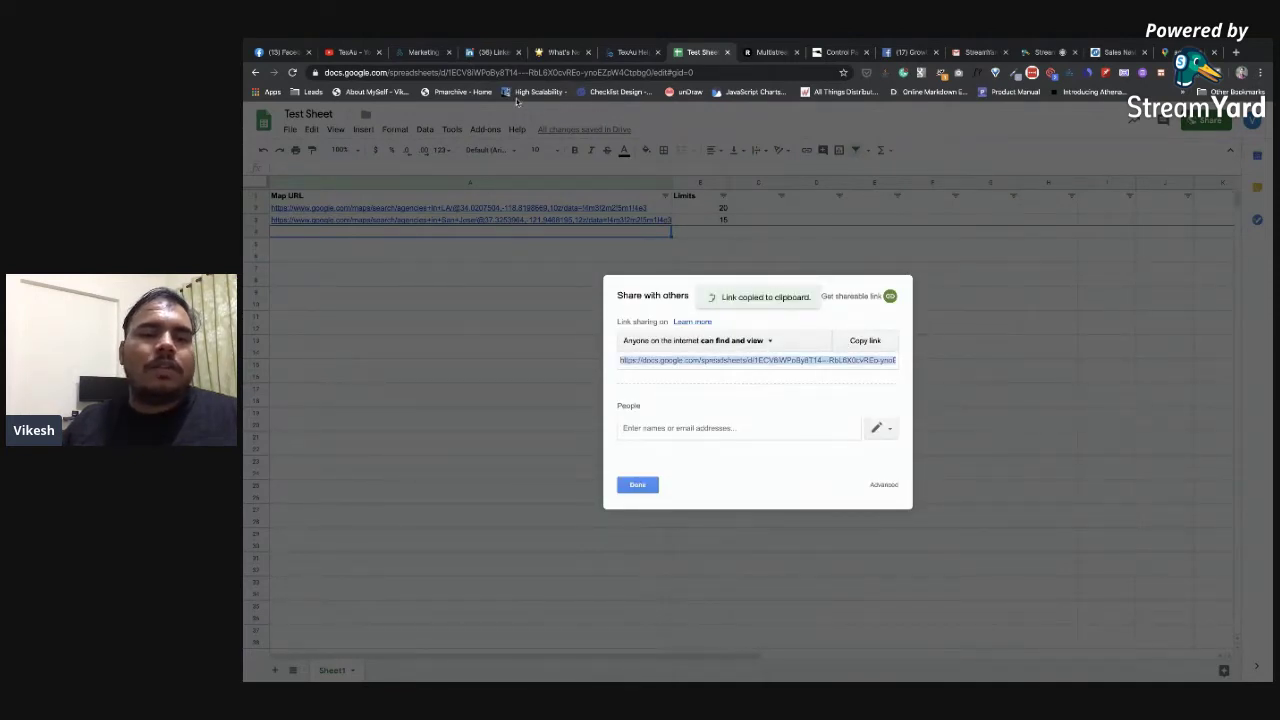
{"action": "left_click", "coordinate": [420, 52]}
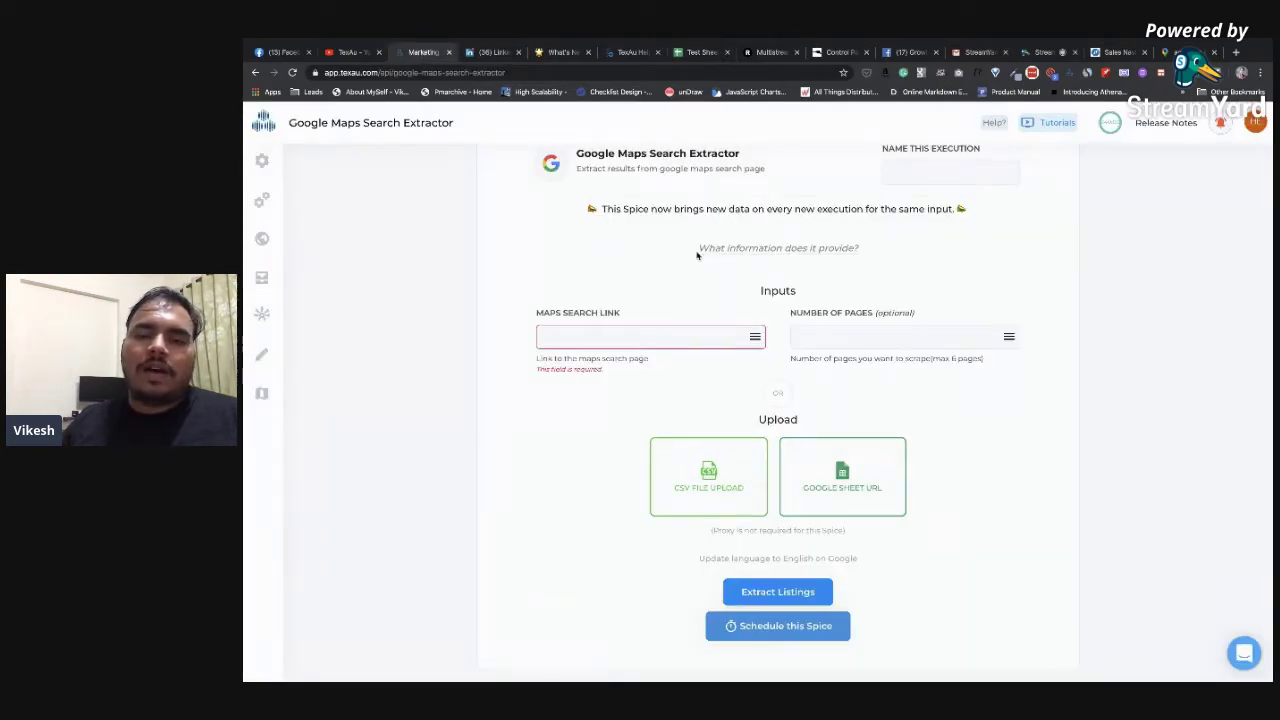
- Choose Google Sheet input, paste the Test Sheet link, and list its columns for the maps search link
{"action": "scroll", "coordinate": [829, 417], "scroll_direction": "down", "scroll_amount": 1}
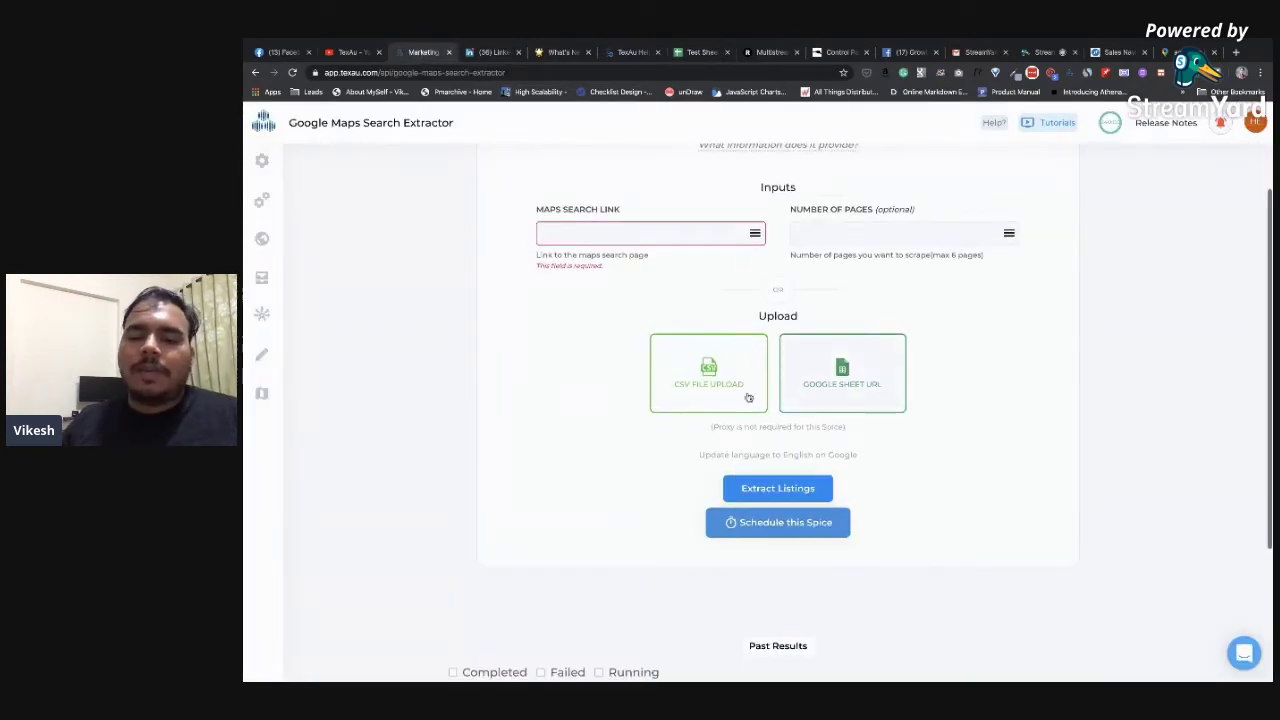
{"action": "left_click", "coordinate": [856, 368]}
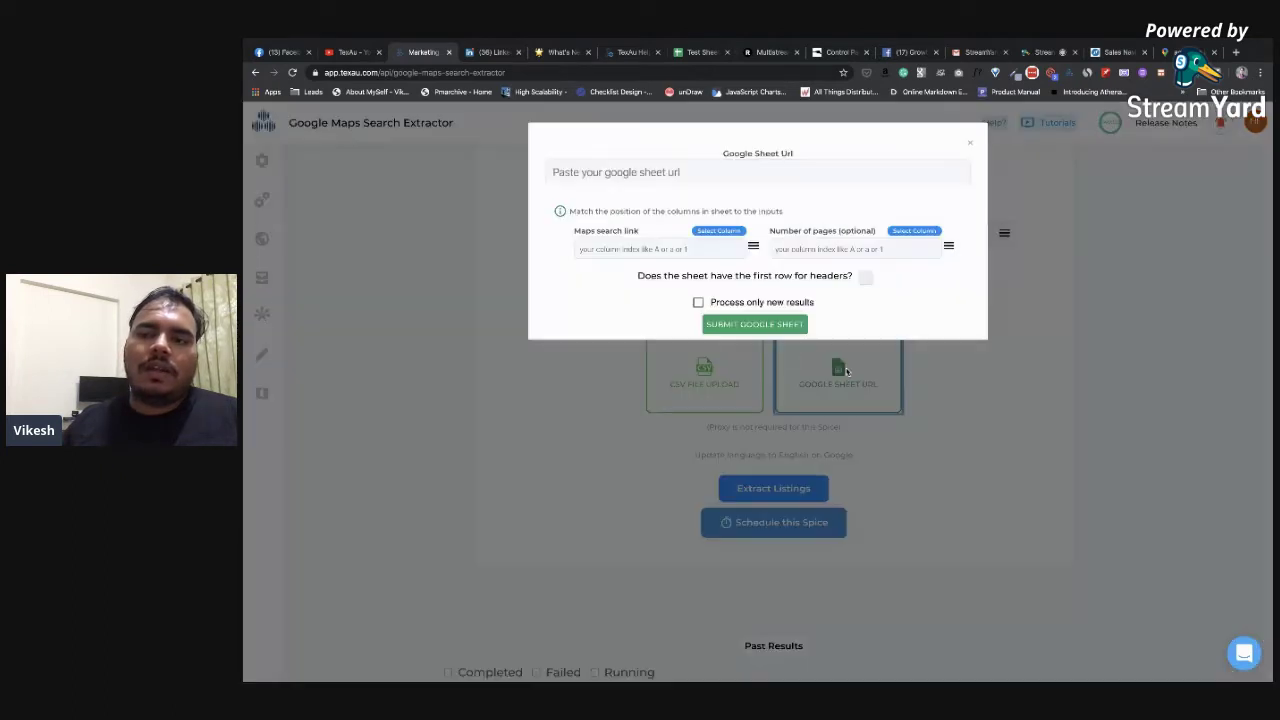
{"action": "left_click", "coordinate": [617, 172]}
{"action": "key", "text": "ctrl+v"}
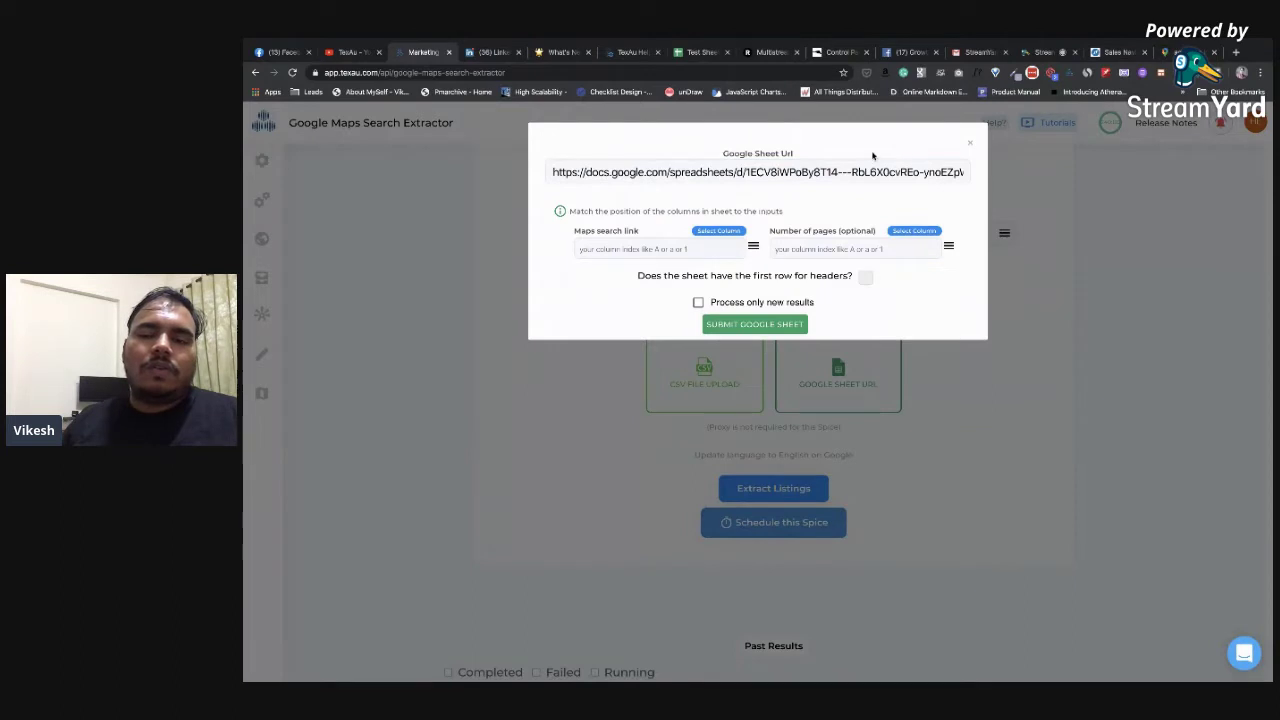
{"action": "triple_click", "coordinate": [904, 172]}
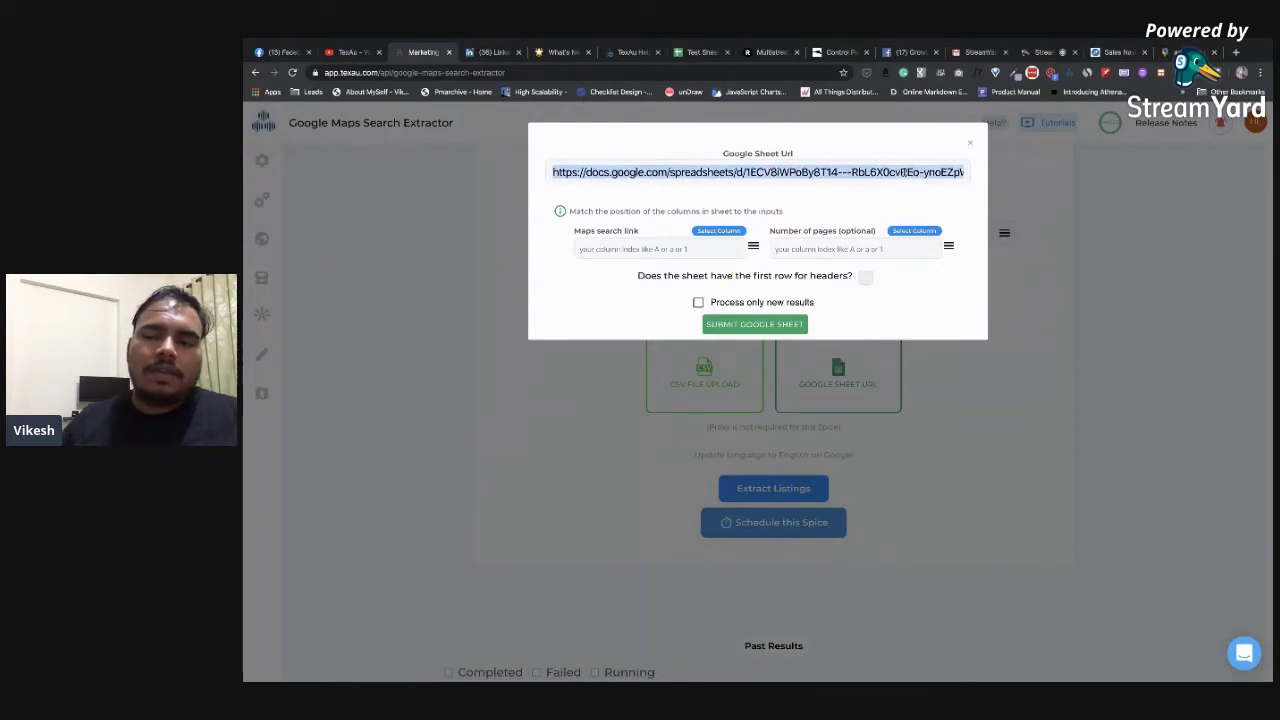
{"action": "key", "text": "BackSpace"}
{"action": "key", "text": "ctrl+v"}
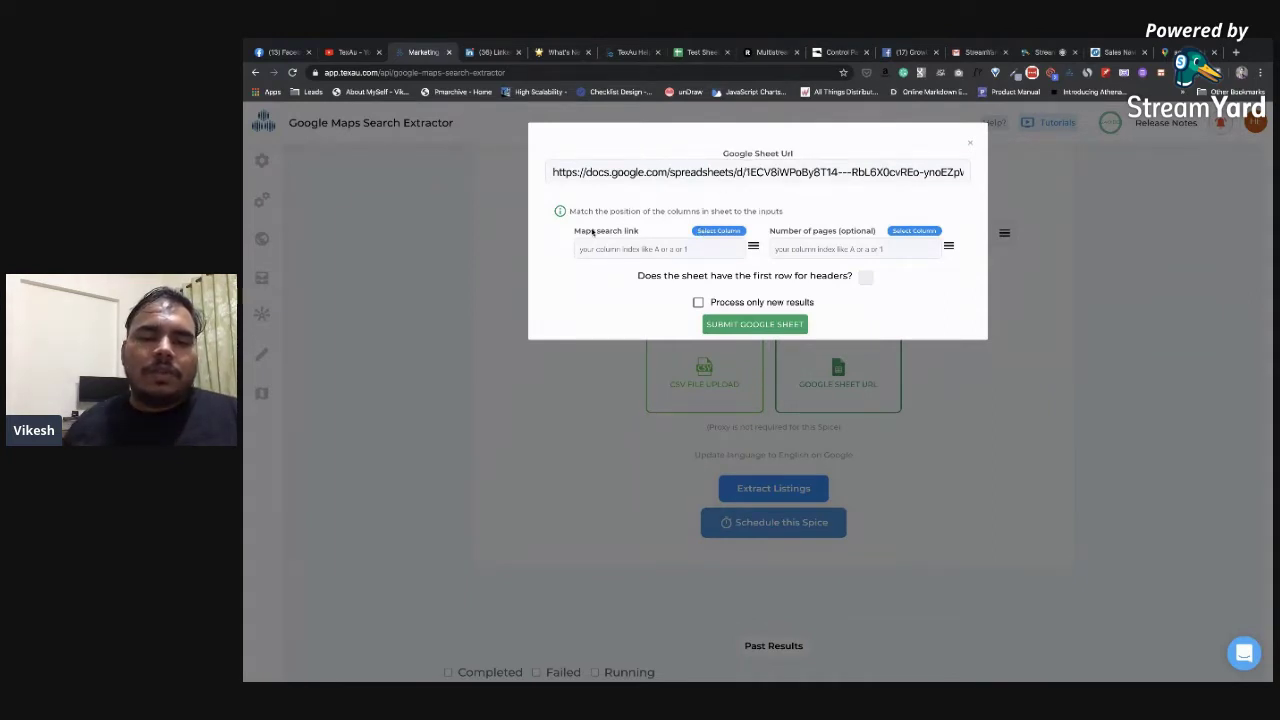
{"action": "left_click", "coordinate": [716, 232]}
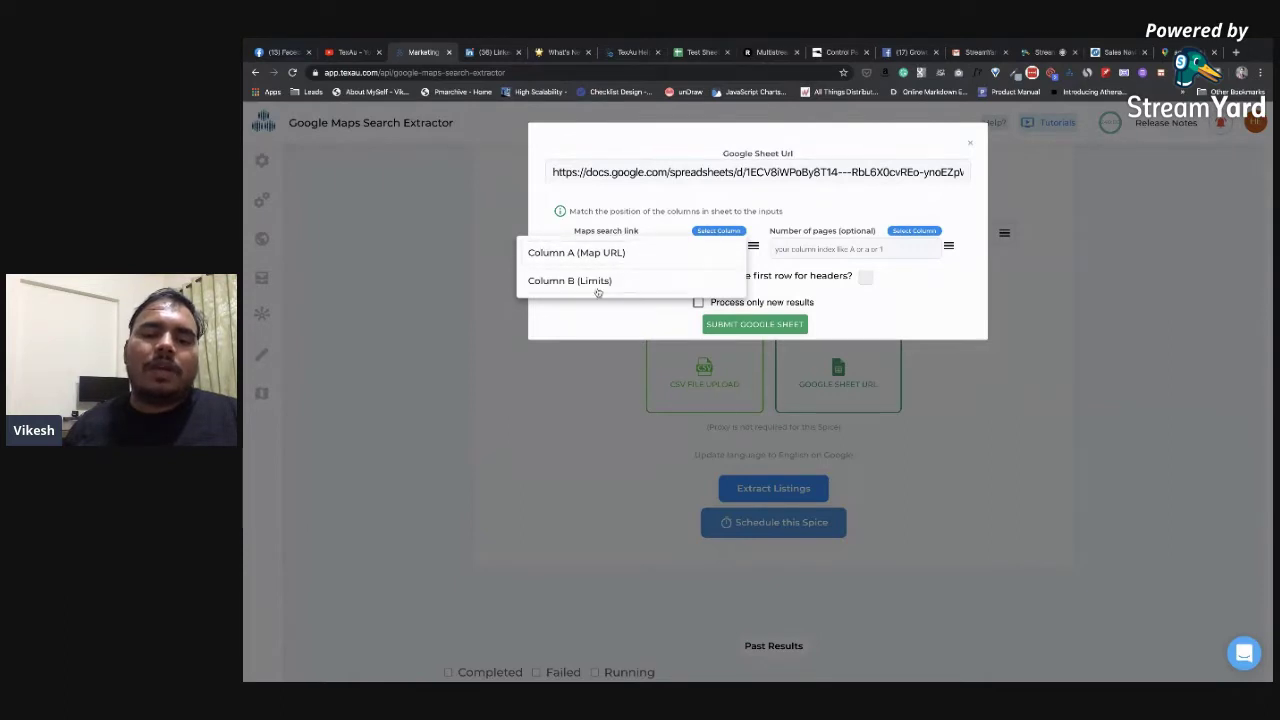
{"action": "left_click", "coordinate": [692, 53]}
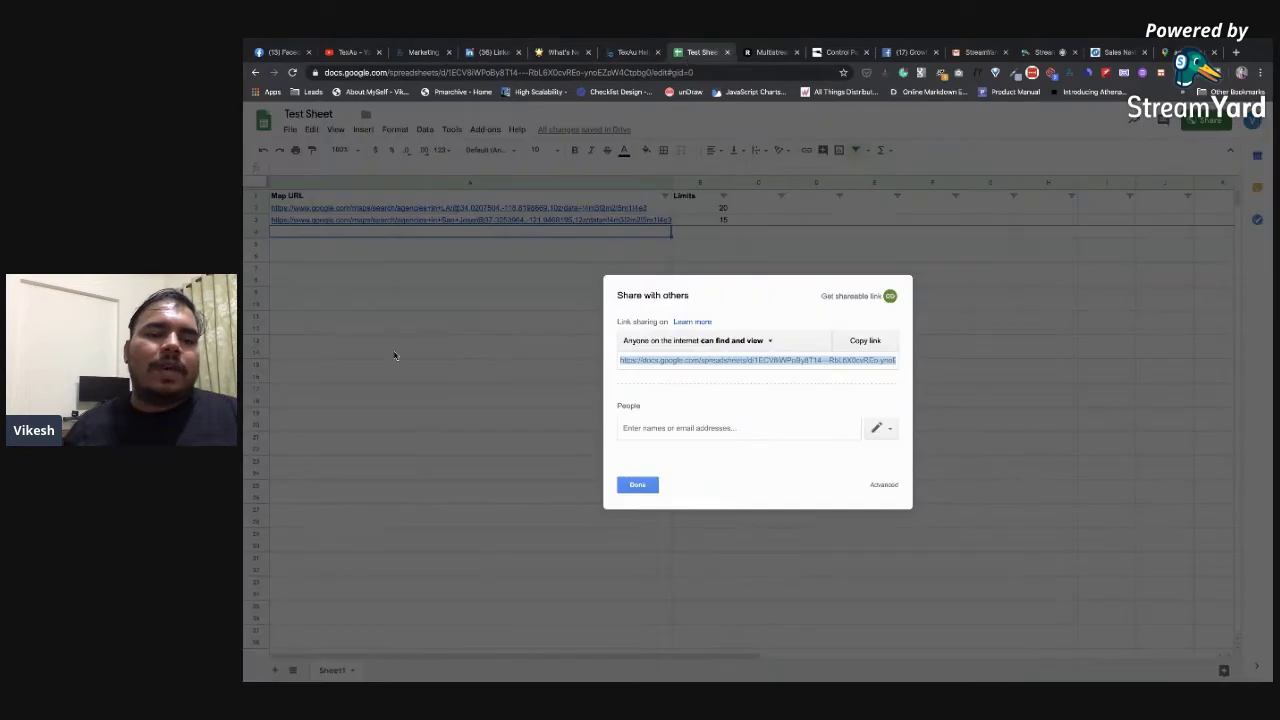
- Close the sharing dialog and map Maps search link to Column A (Map URL)
{"action": "left_click", "coordinate": [632, 487]}
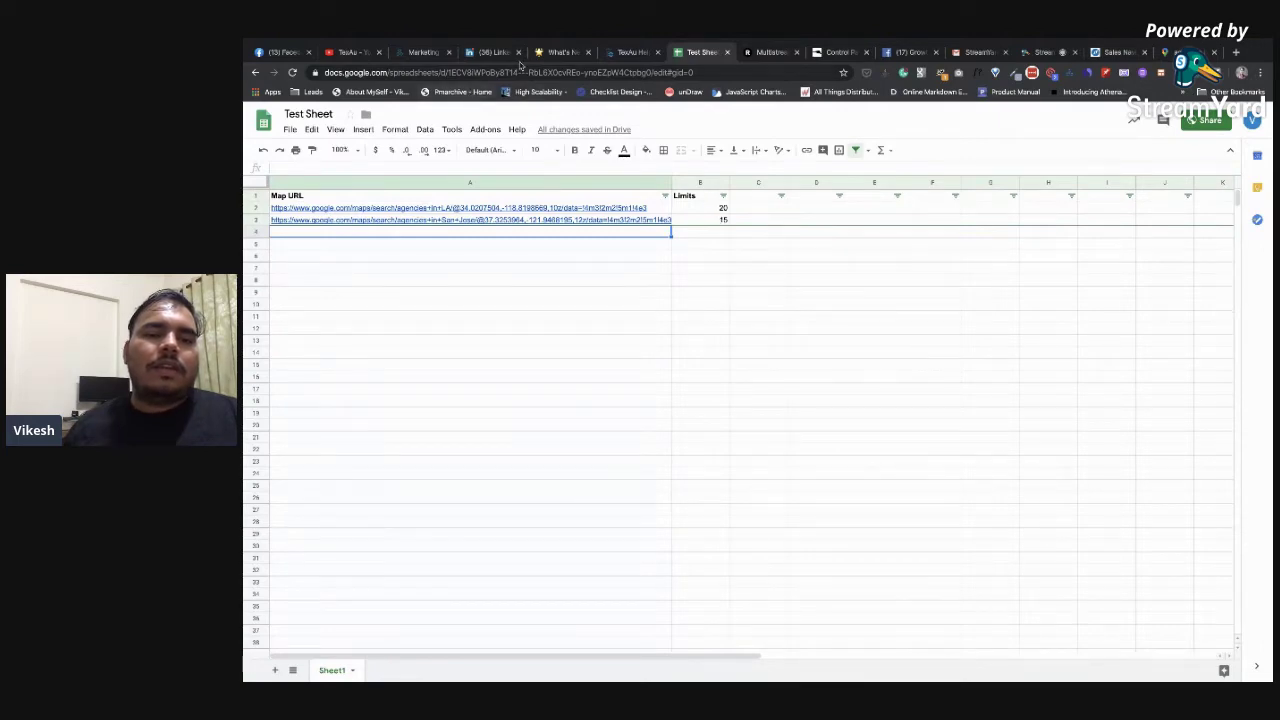
{"action": "left_click", "coordinate": [423, 52]}
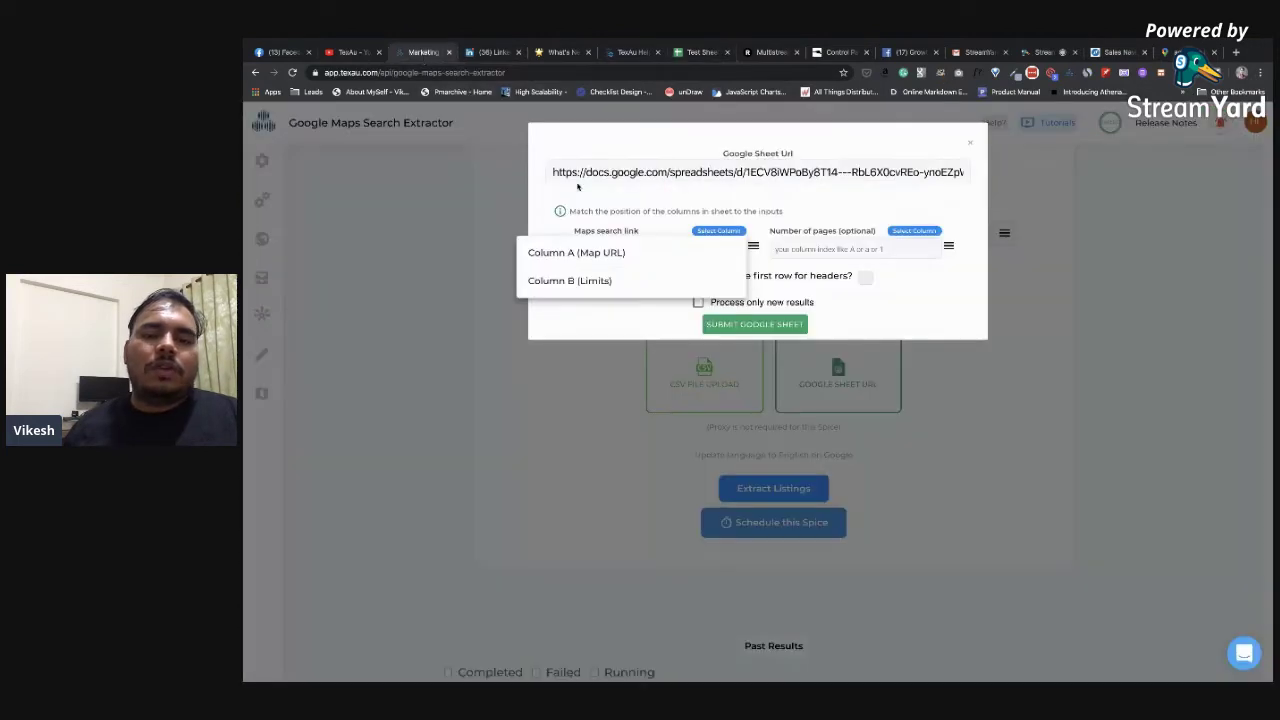
{"action": "left_click", "coordinate": [580, 252]}
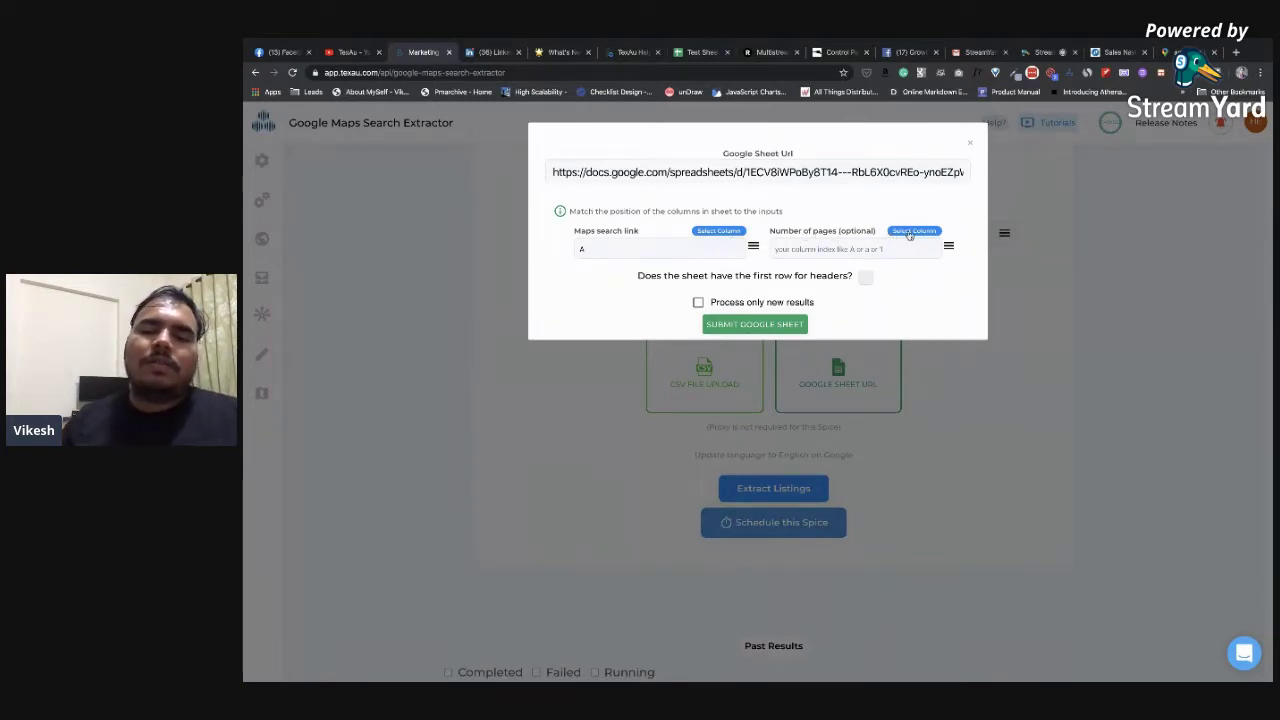
{"action": "left_click", "coordinate": [905, 234]}
{"action": "left_click", "coordinate": [765, 280]}
- Change the Limits values in B2 and B3 to 1
{"action": "left_click", "coordinate": [700, 52]}
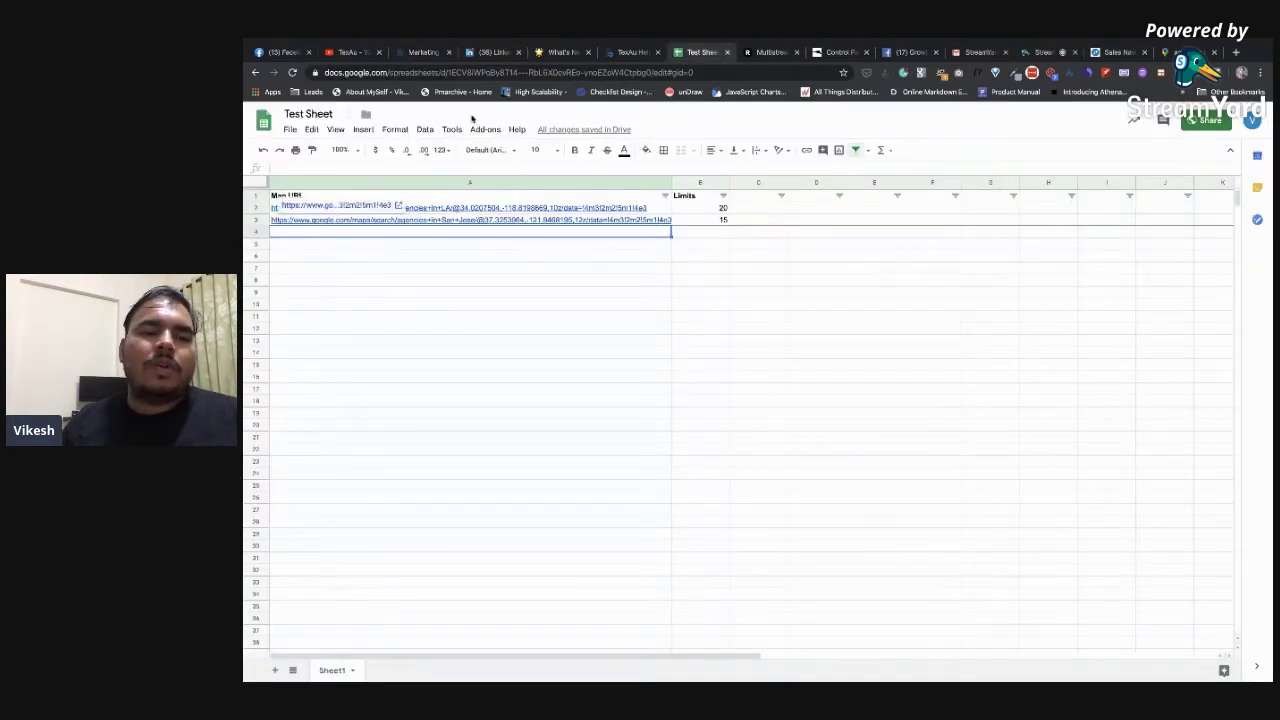
{"action": "left_click", "coordinate": [420, 55]}
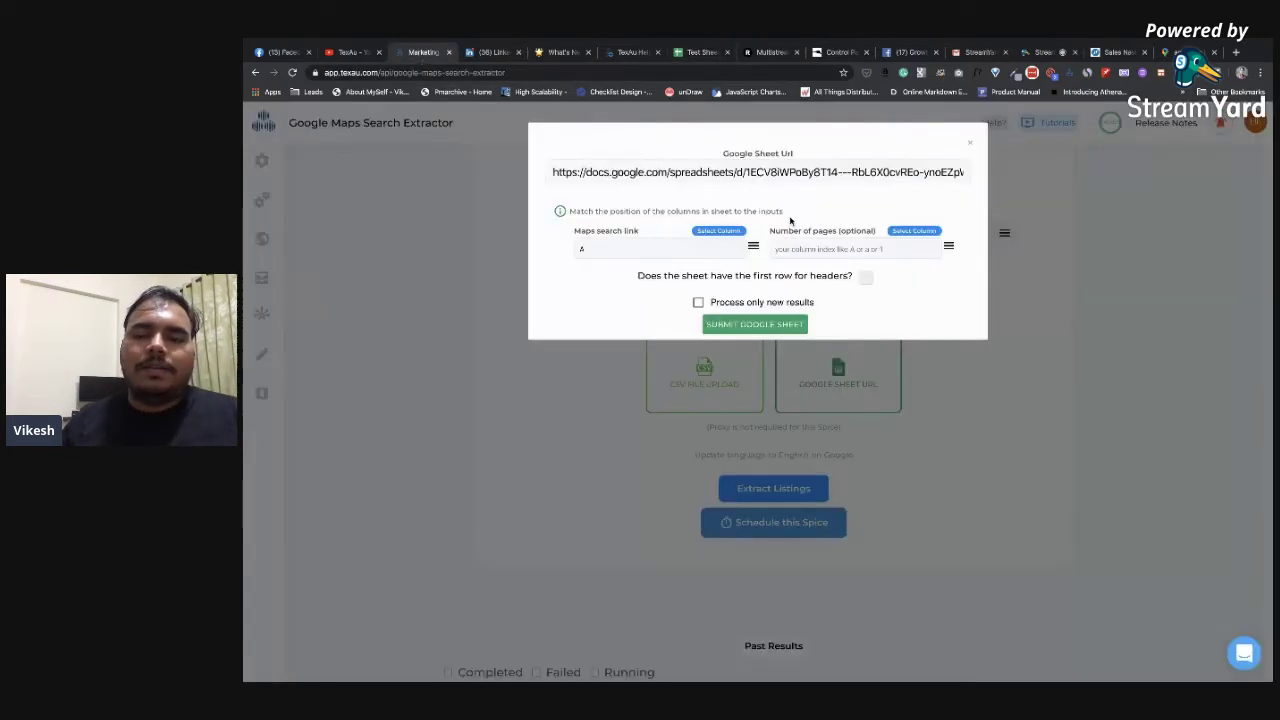
{"action": "left_click", "coordinate": [700, 52]}
{"action": "left_click", "coordinate": [702, 206]}
{"action": "type", "text": "1"}
{"action": "key", "text": "Return"}
{"action": "type", "text": "1"}
{"action": "key", "text": "Return"}
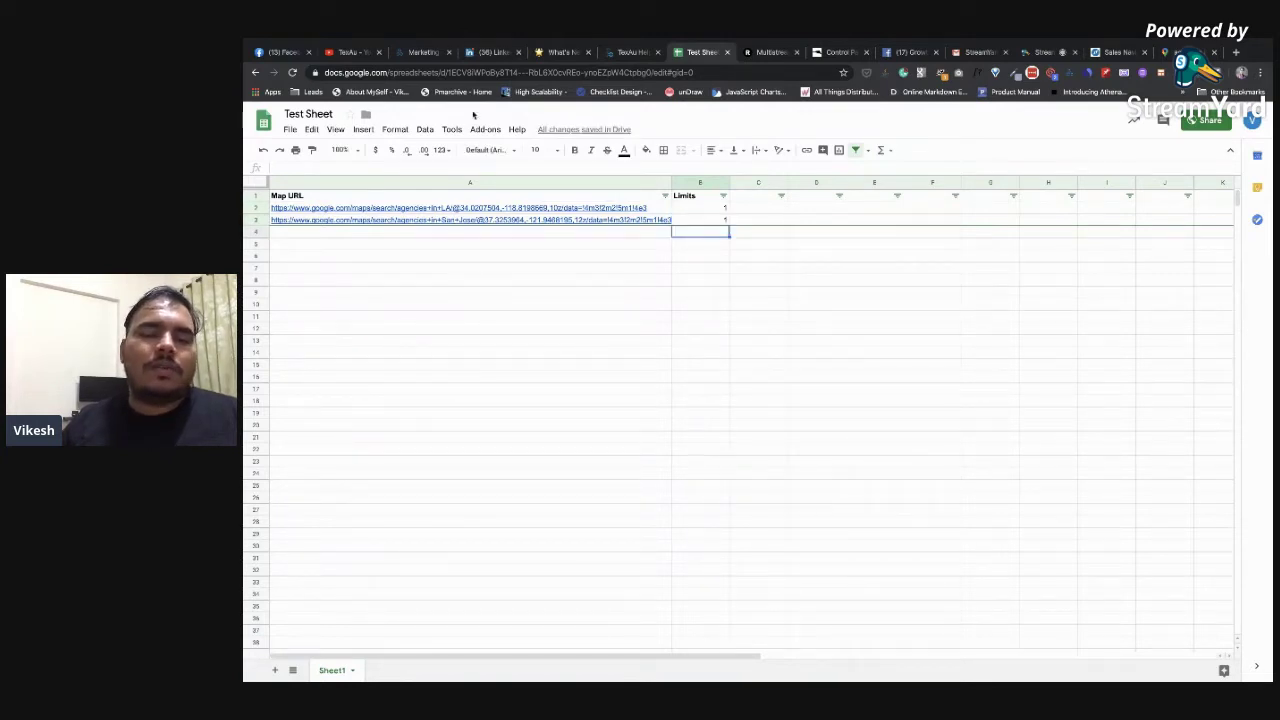
- Map Number of pages to Column B (Limits)
{"action": "left_click", "coordinate": [423, 52]}
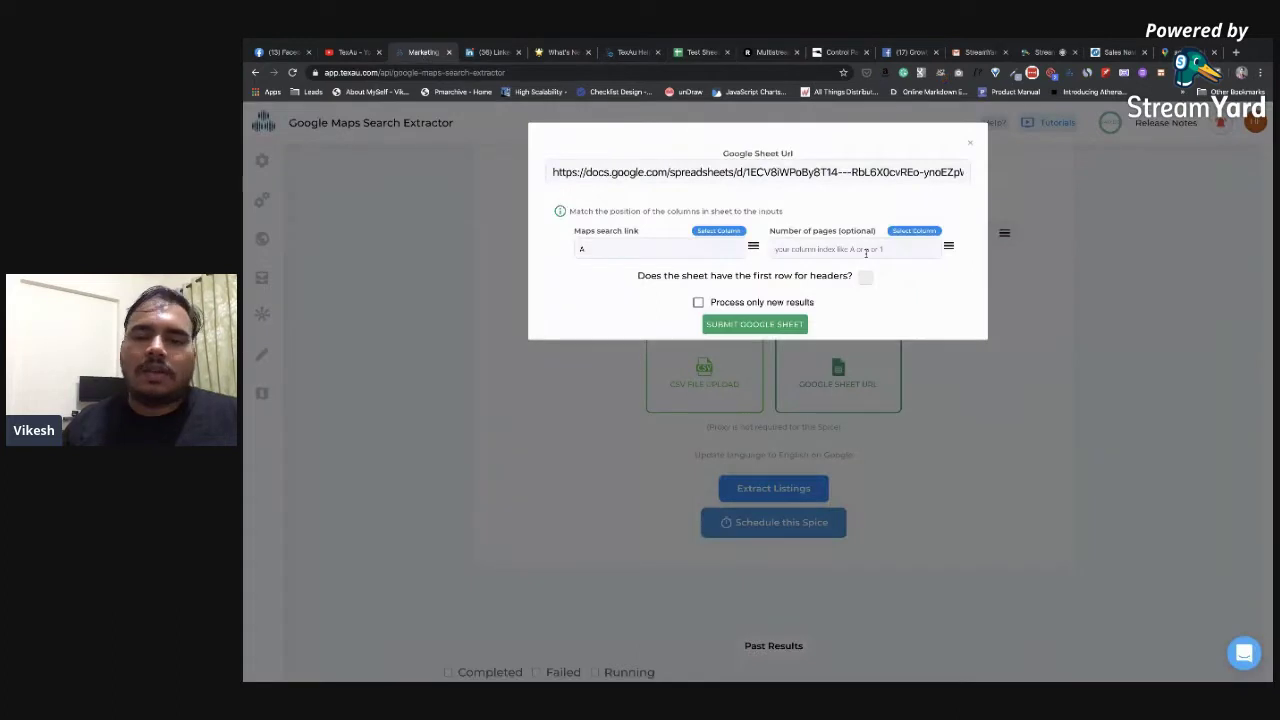
{"action": "left_click", "coordinate": [909, 232]}
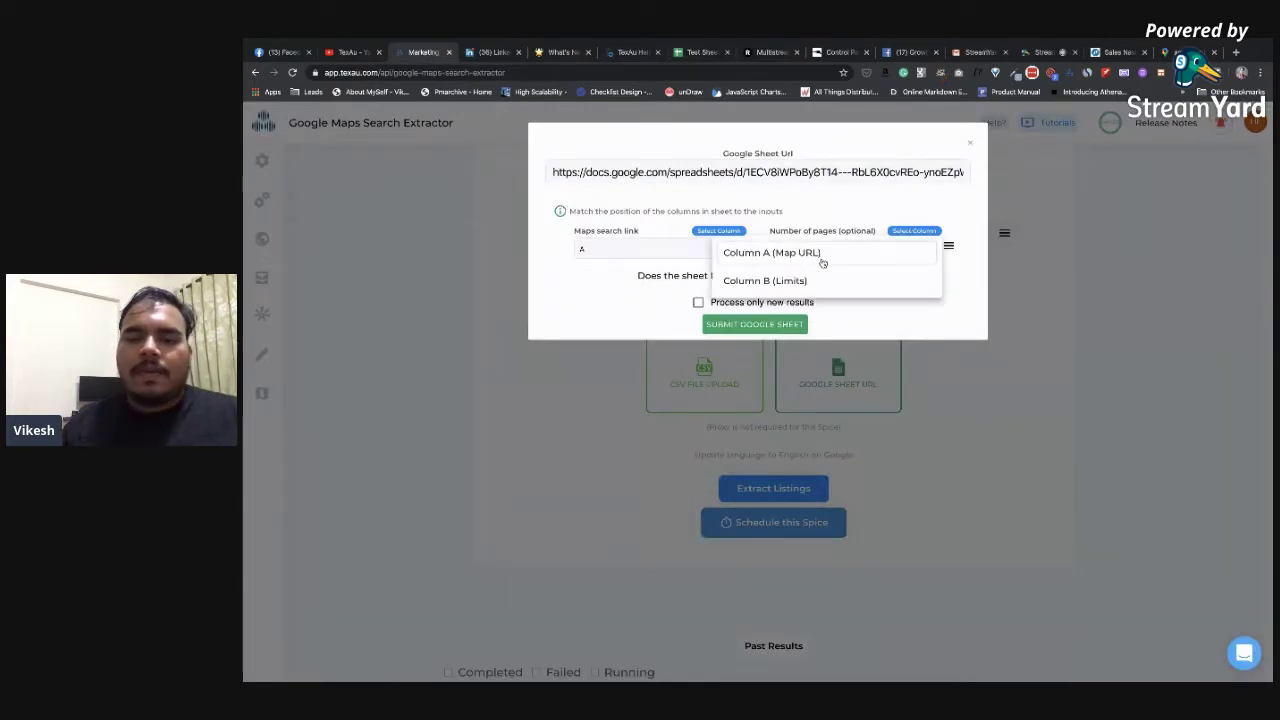
{"action": "left_click", "coordinate": [800, 281]}
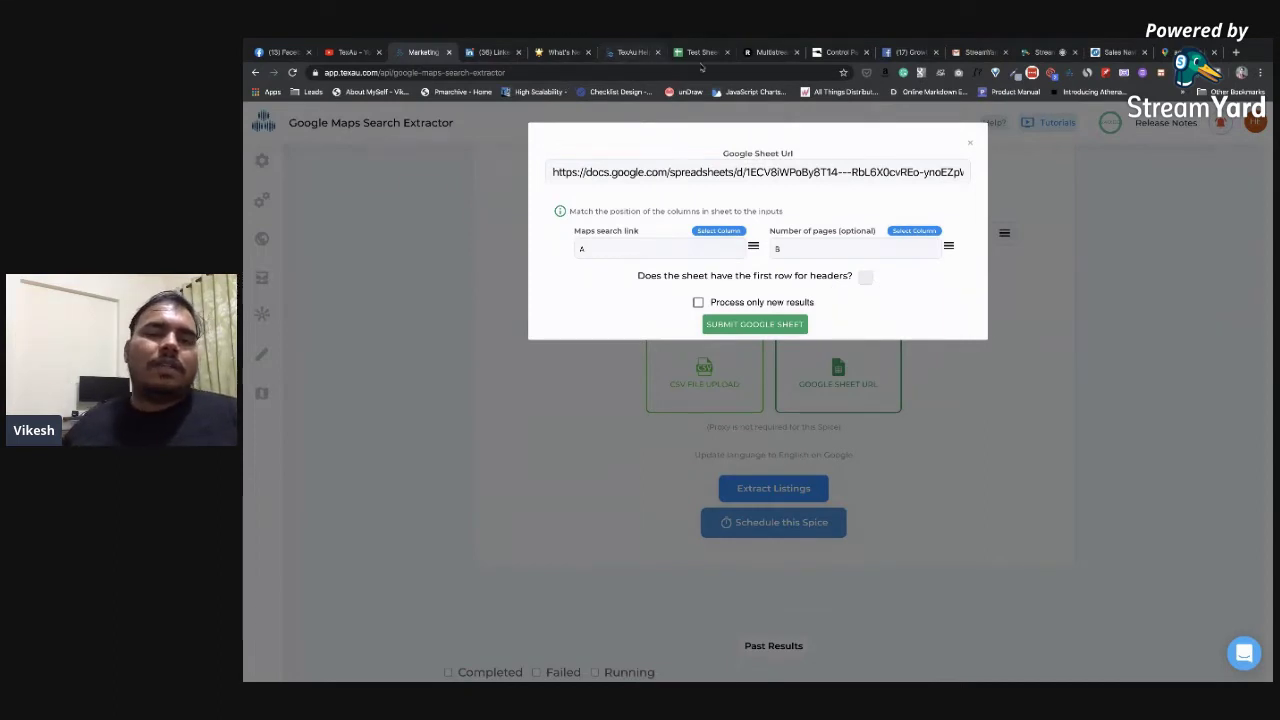
{"action": "left_click", "coordinate": [701, 58]}
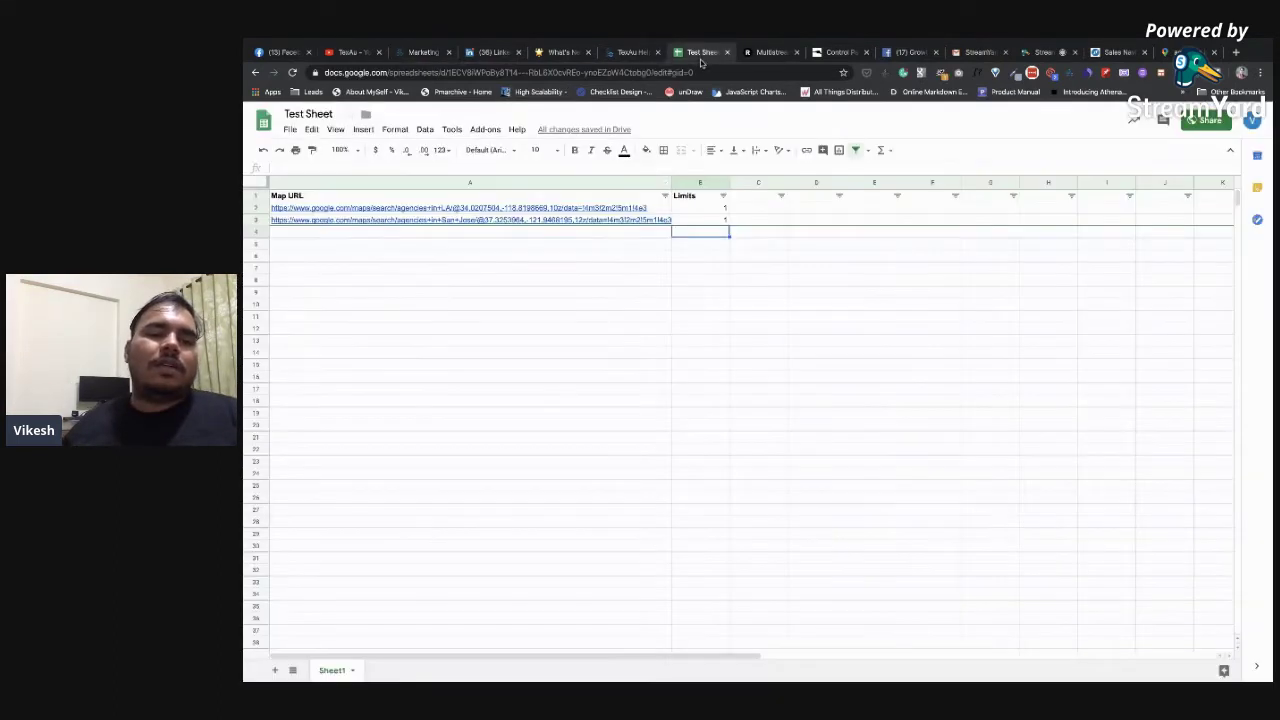
- Mark the Test Sheet's first row as headers and submit it to start the Google Maps extraction
{"action": "left_click", "coordinate": [256, 195]}
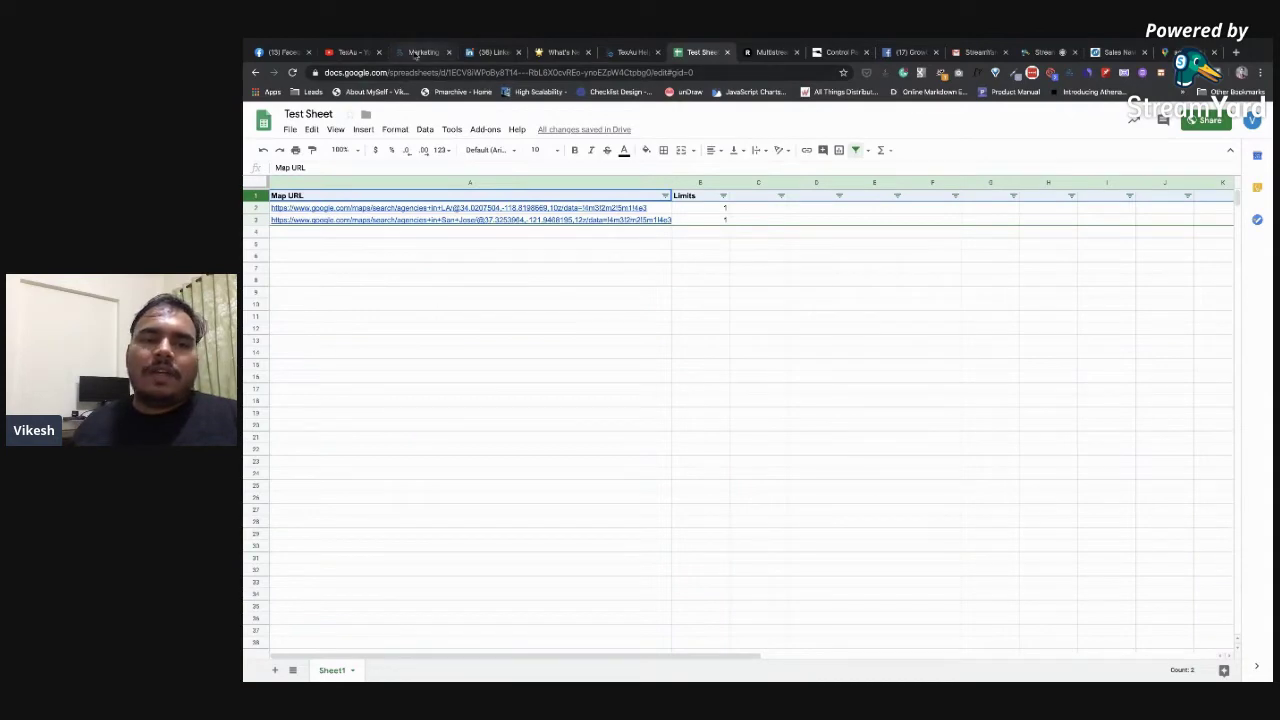
{"action": "left_click", "coordinate": [416, 55]}
{"action": "left_click", "coordinate": [865, 277]}
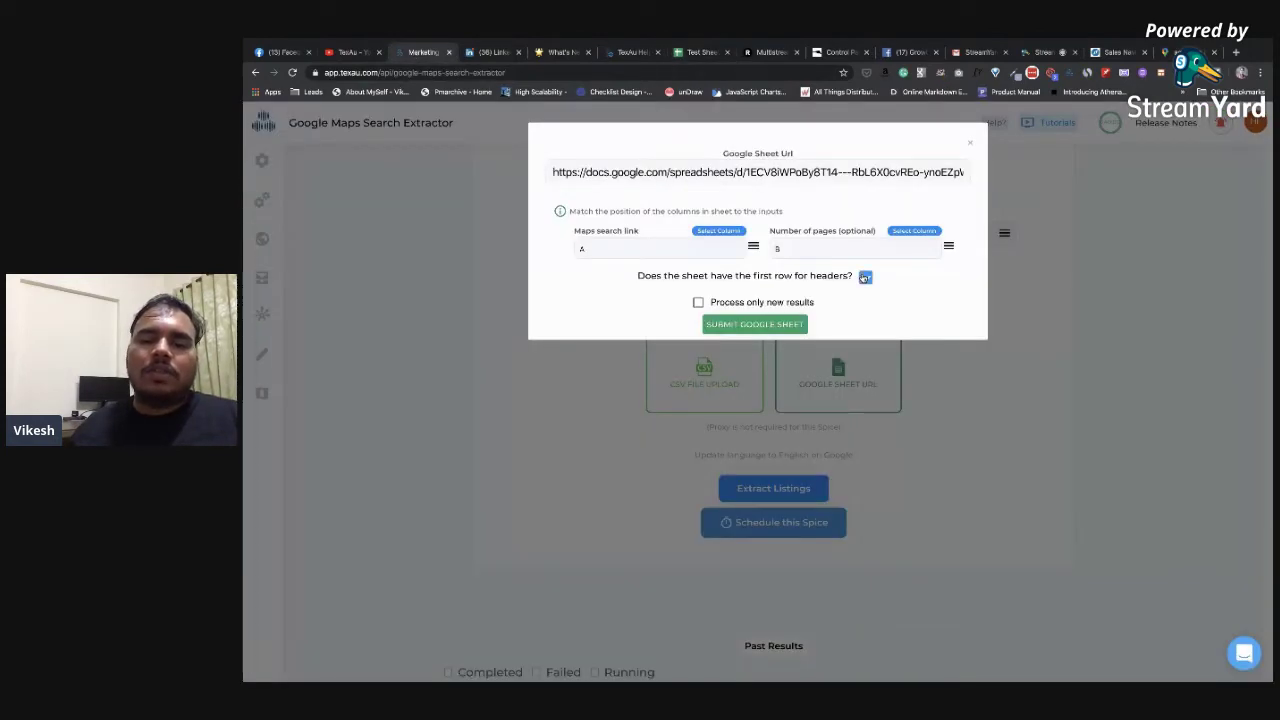
{"action": "mouse_move", "coordinate": [714, 304]}
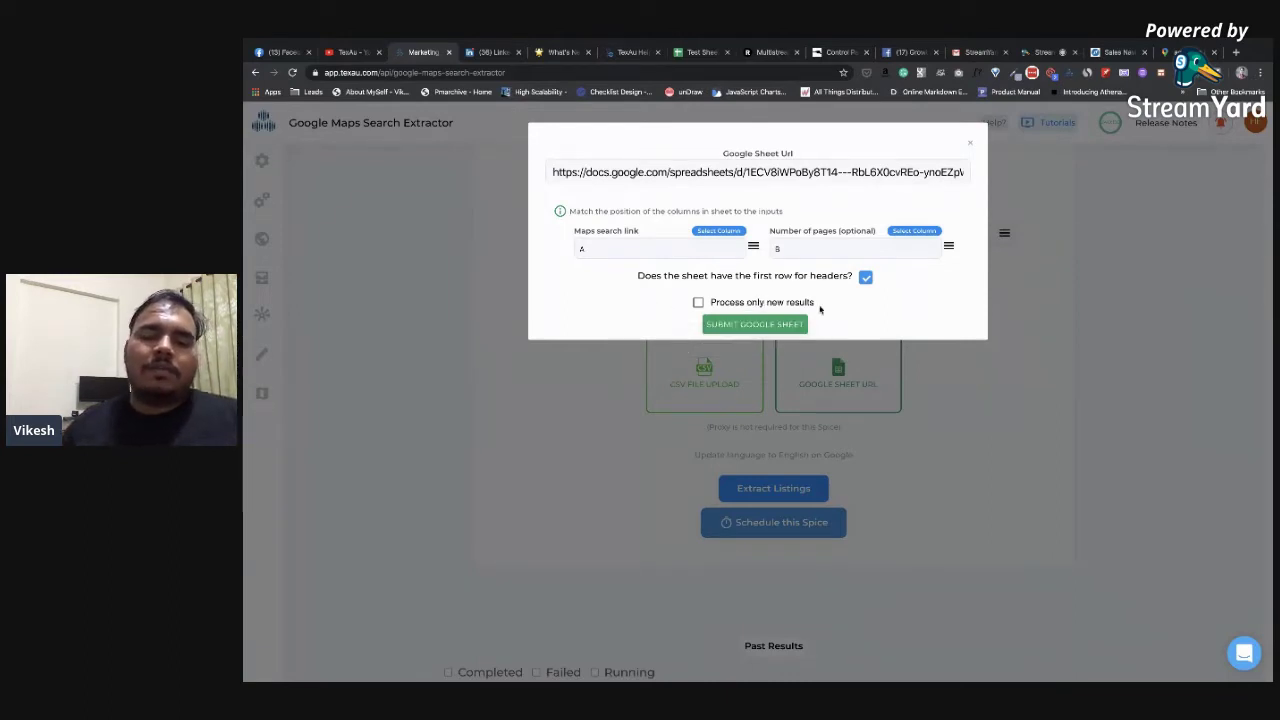
{"action": "left_click", "coordinate": [722, 325]}
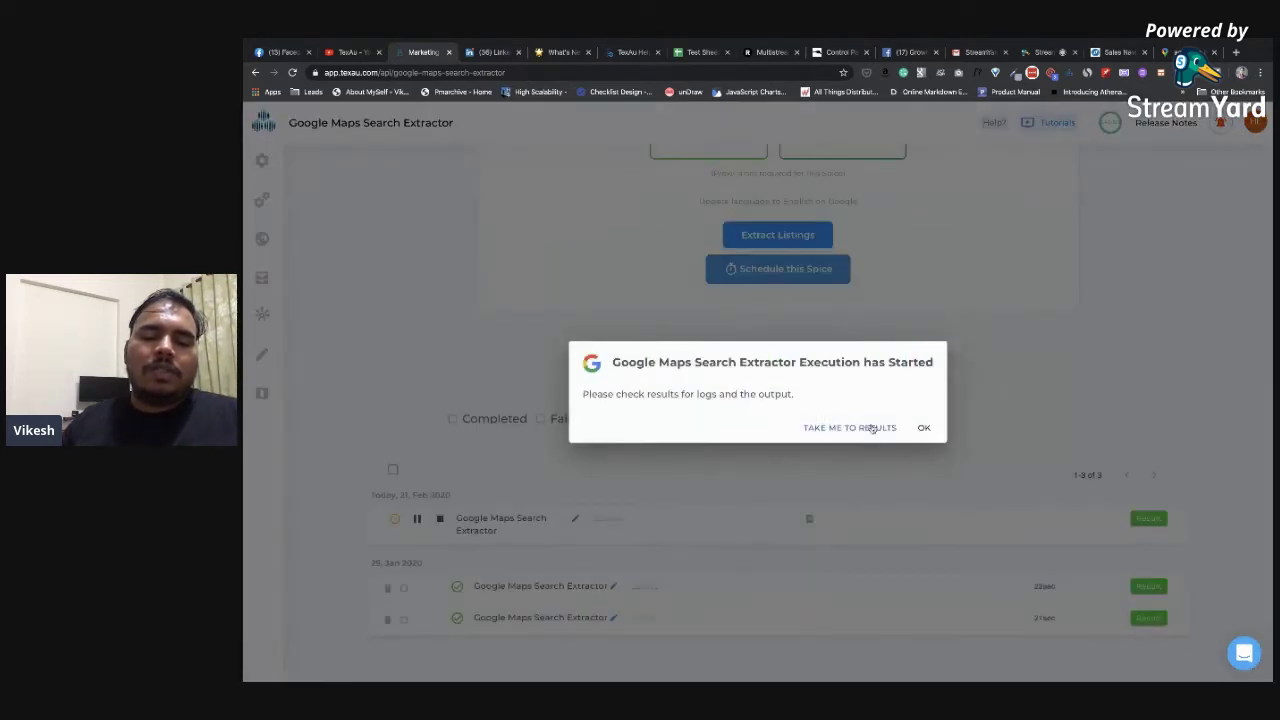
- Review the running Maps extraction's sheet link, column mapping and scraping logs under Past Results
{"action": "left_click", "coordinate": [926, 430]}
{"action": "left_click", "coordinate": [511, 523]}
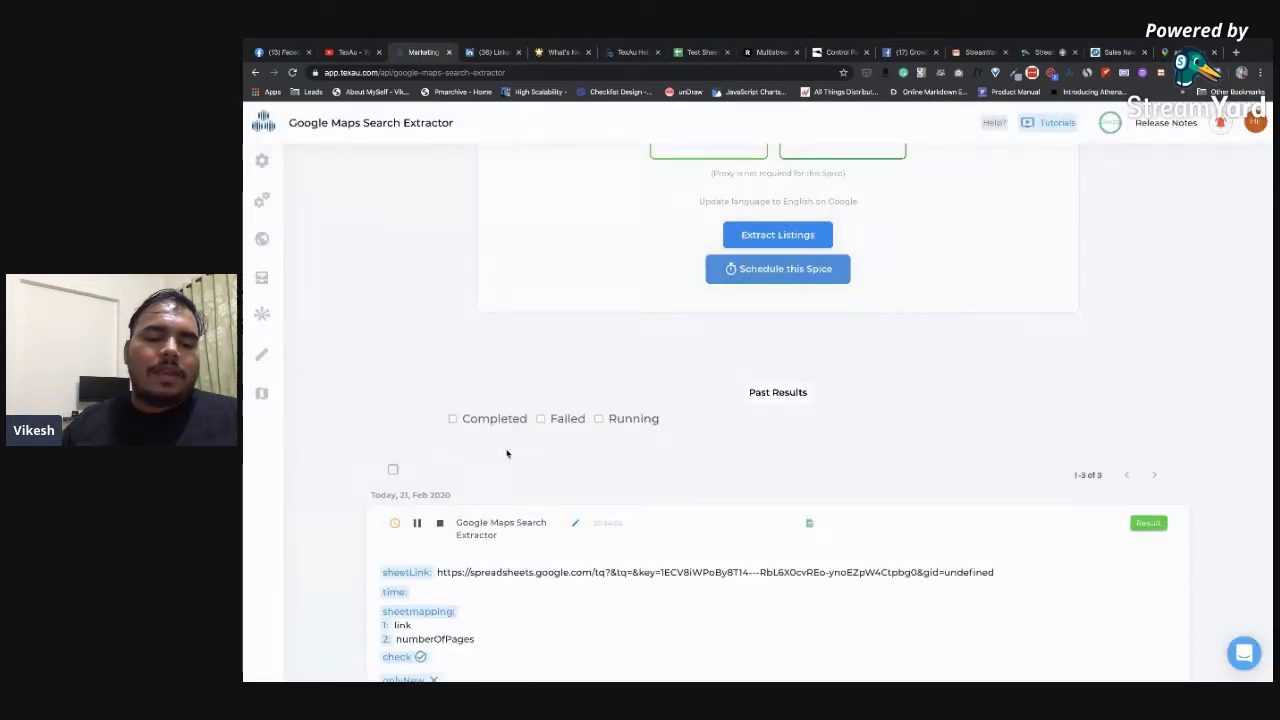
{"action": "scroll", "coordinate": [507, 454], "scroll_direction": "down", "scroll_amount": 2}
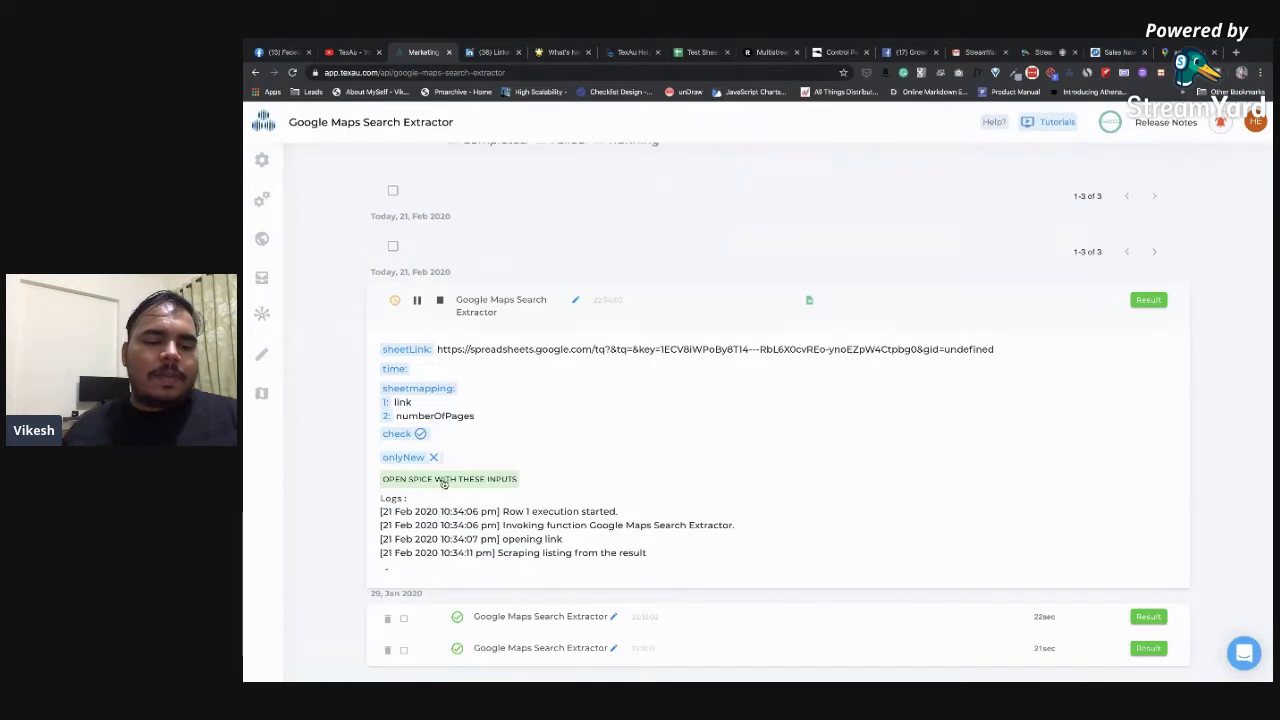
{"action": "scroll", "coordinate": [441, 476], "scroll_direction": "down", "scroll_amount": 1}
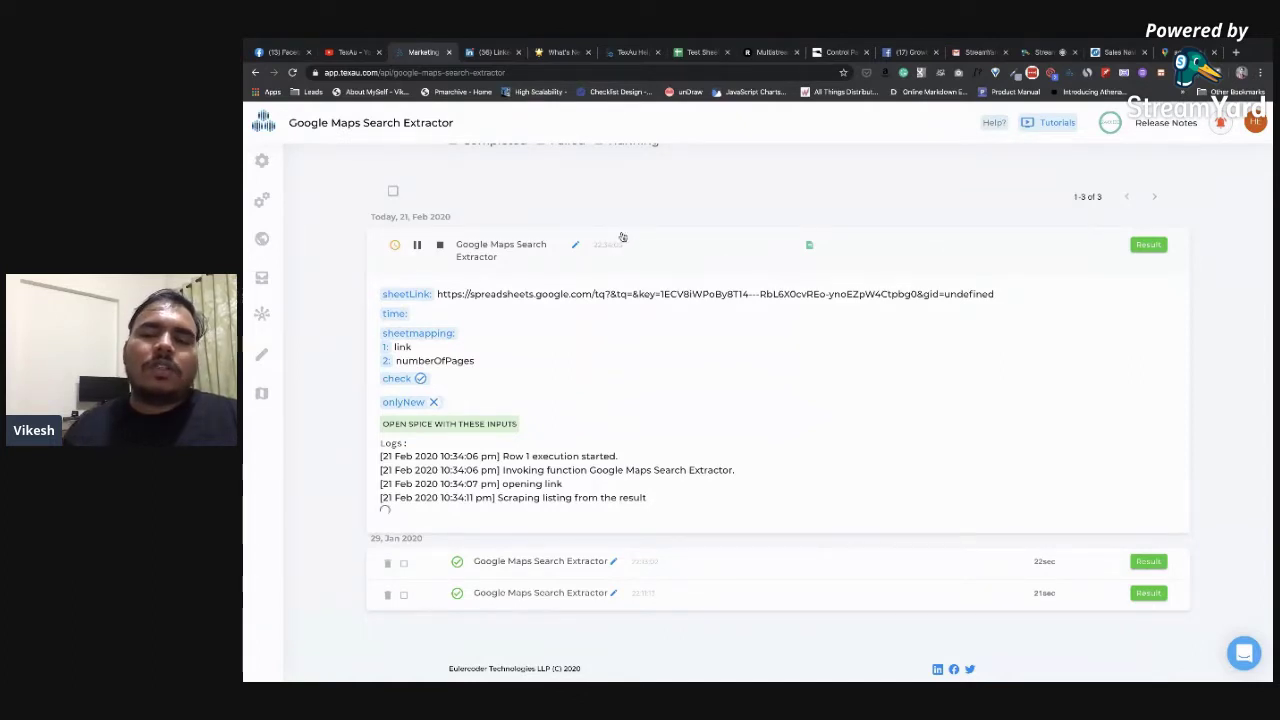
{"action": "left_click", "coordinate": [697, 248]}
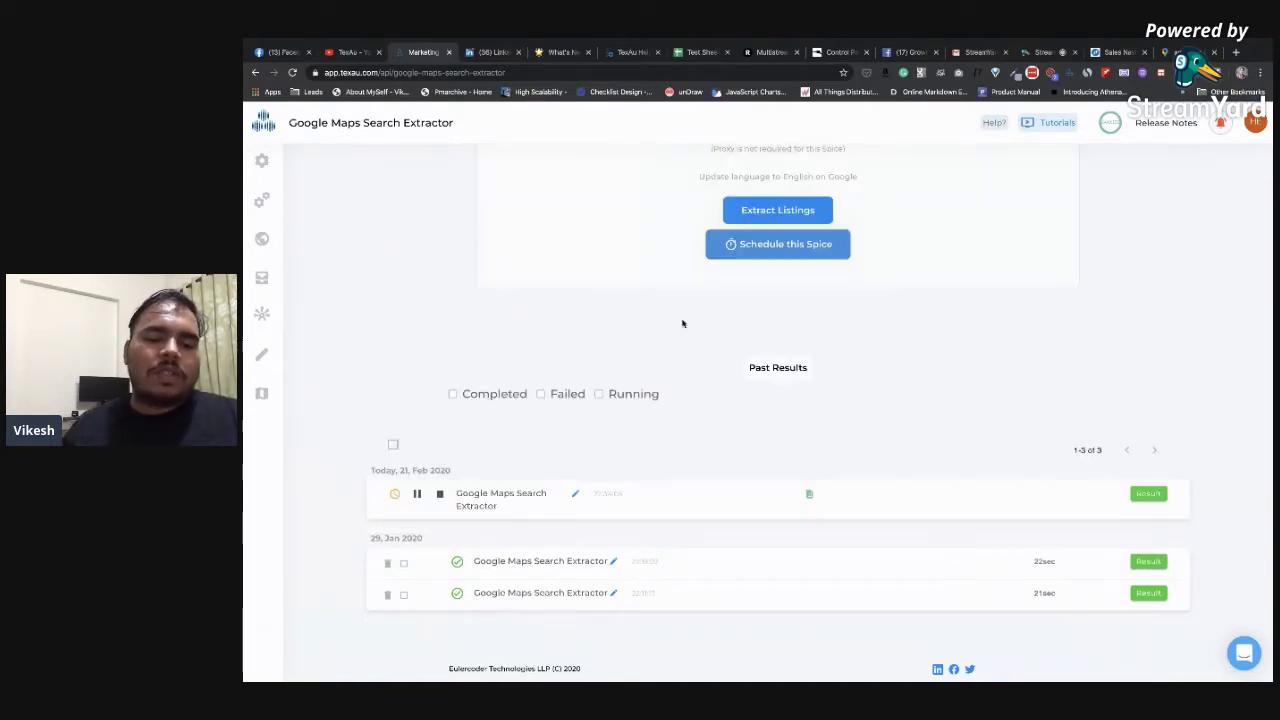
{"action": "left_click", "coordinate": [642, 506]}
{"action": "scroll", "coordinate": [669, 393], "scroll_direction": "down", "scroll_amount": 2}
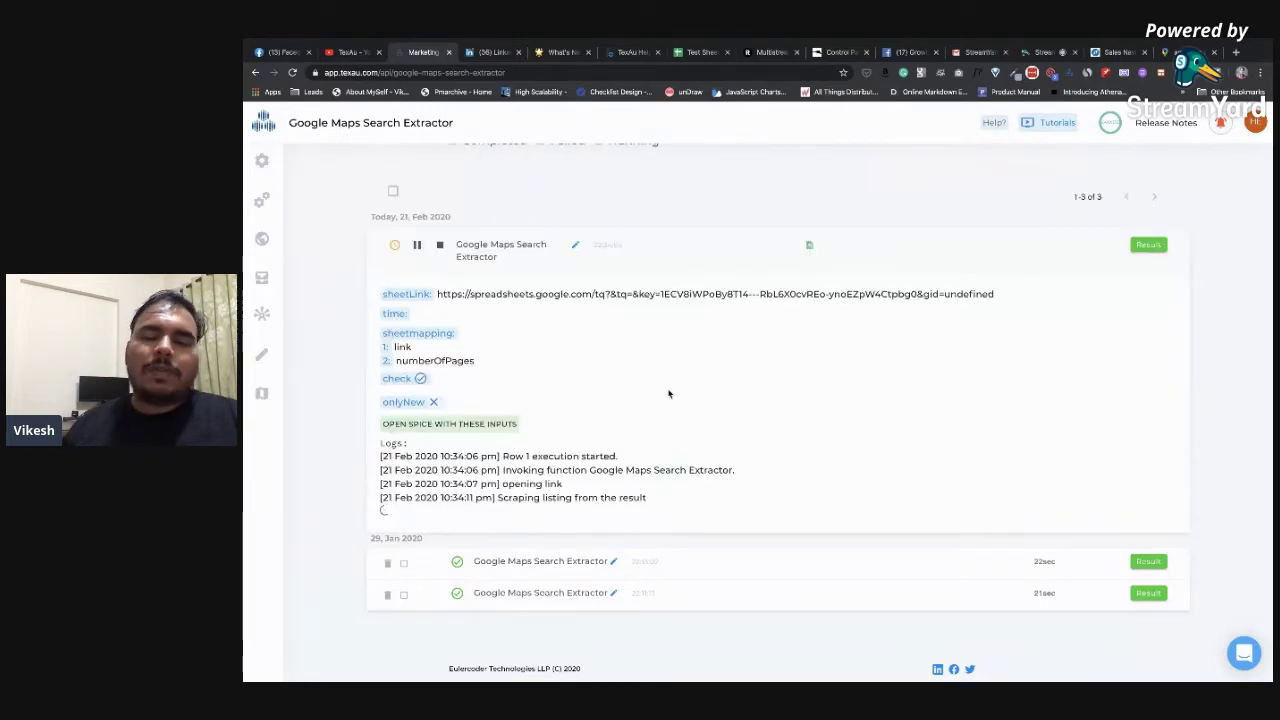
{"action": "scroll", "coordinate": [720, 279], "scroll_direction": "up", "scroll_amount": 5}
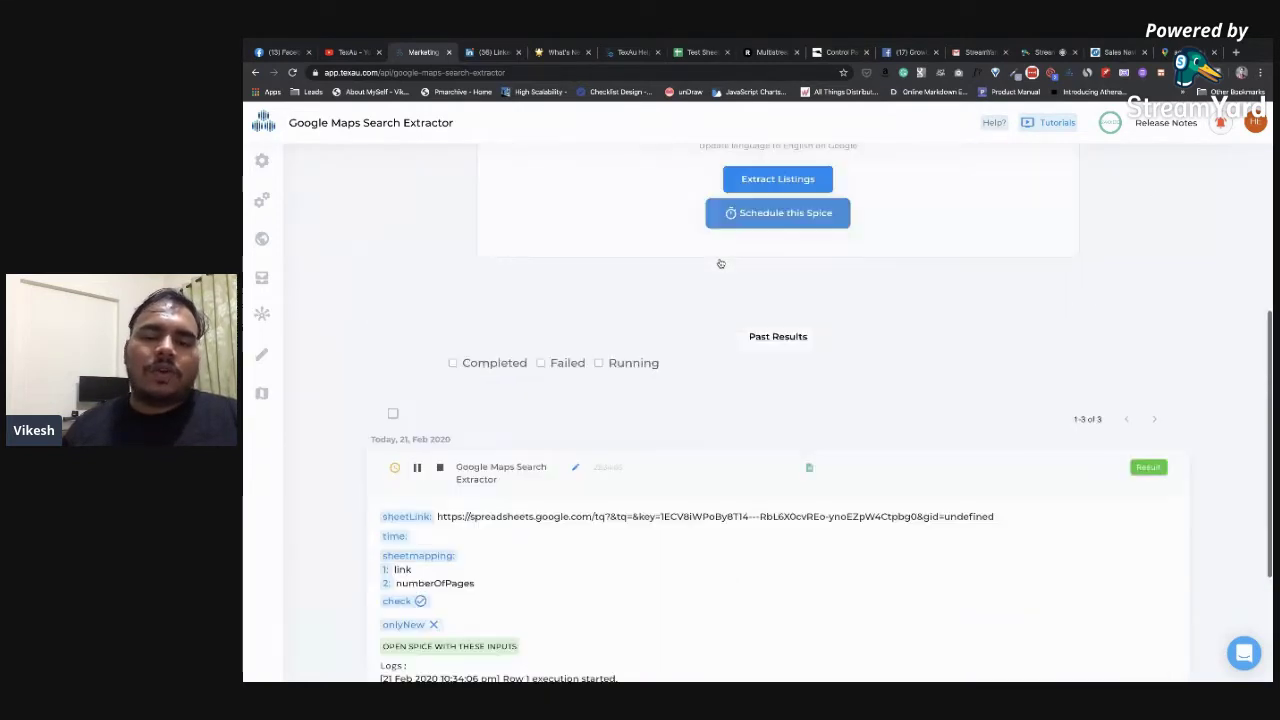
{"action": "left_click", "coordinate": [820, 334]}
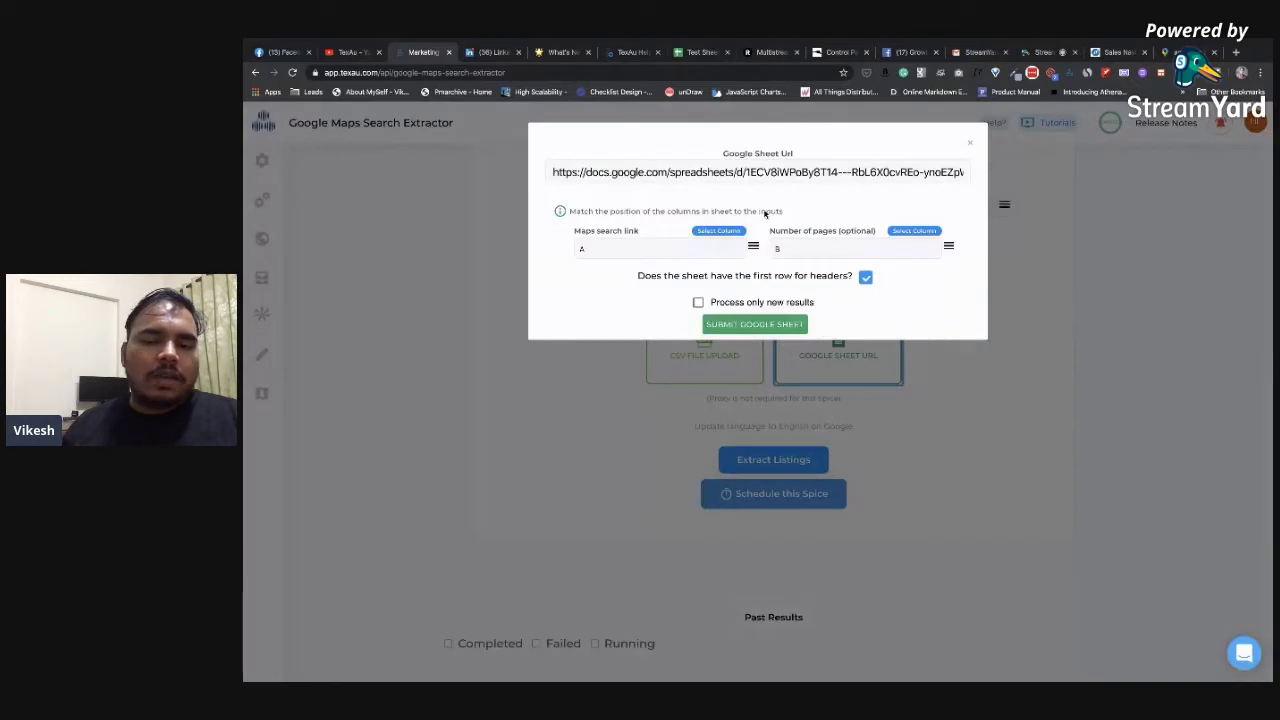
{"action": "triple_click", "coordinate": [692, 176]}
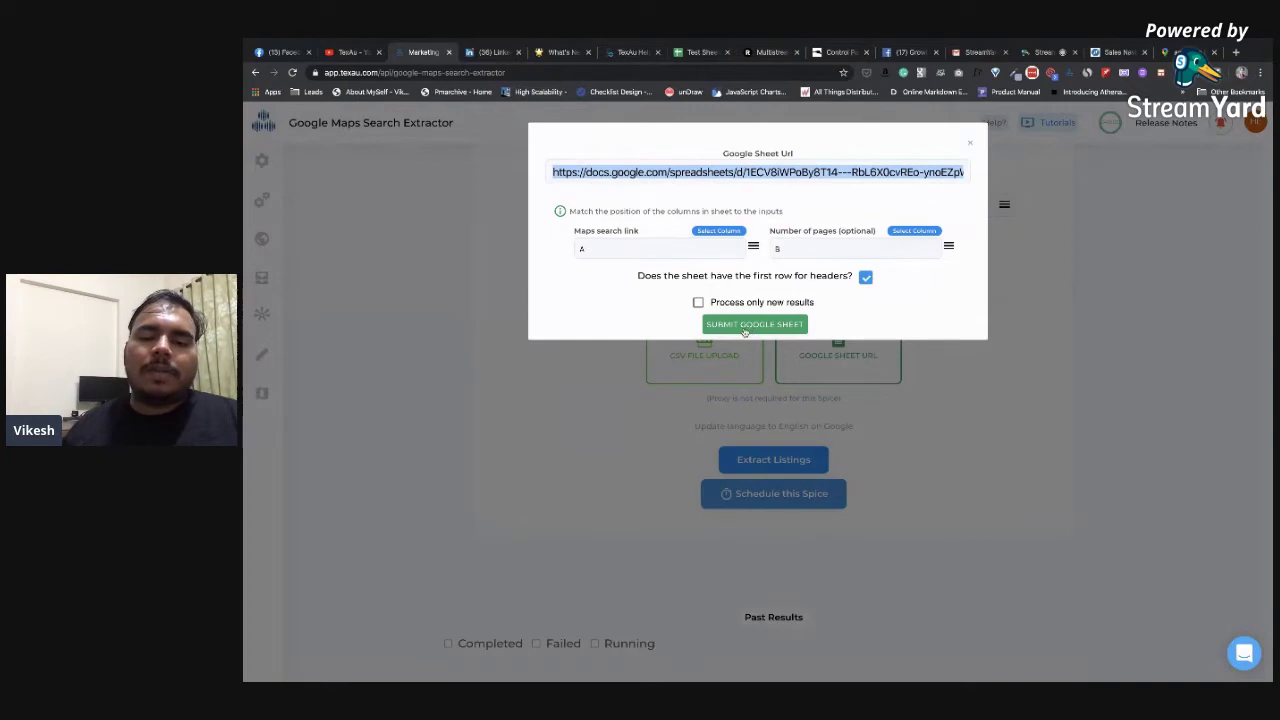
{"action": "scroll", "coordinate": [625, 415], "scroll_direction": "down", "scroll_amount": 5}
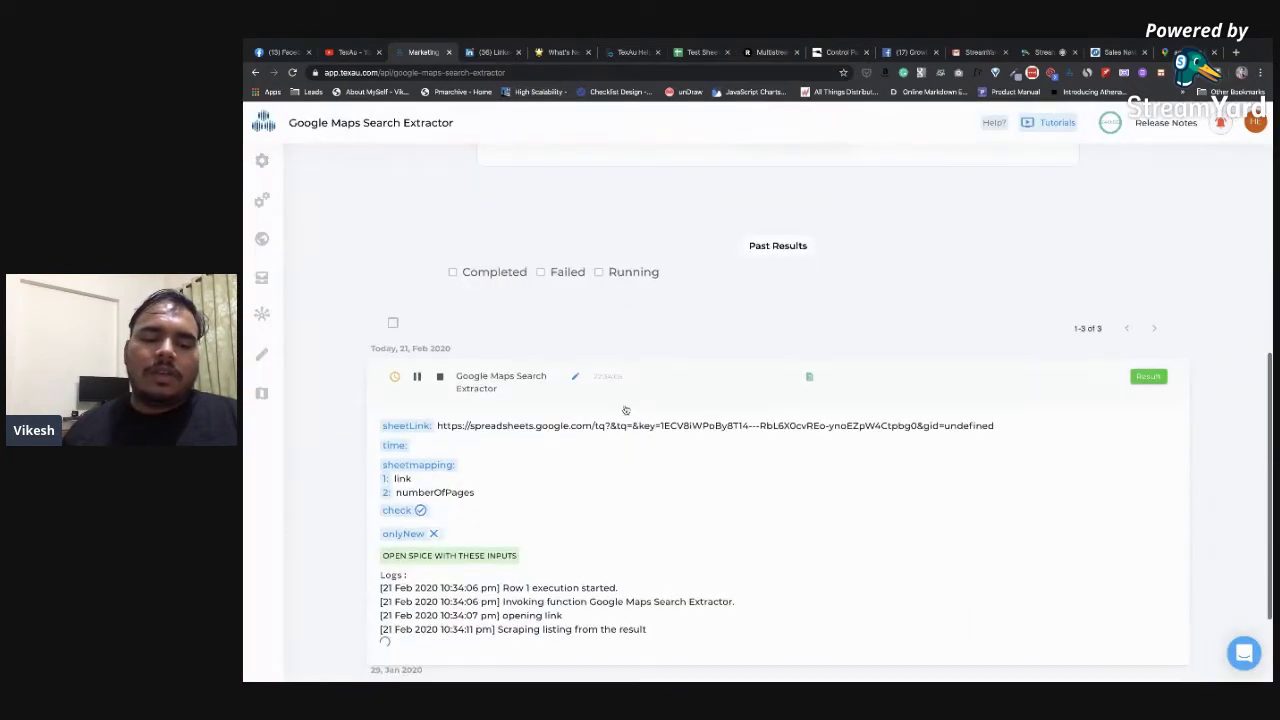
{"action": "scroll", "coordinate": [644, 447], "scroll_direction": "down", "scroll_amount": 1}
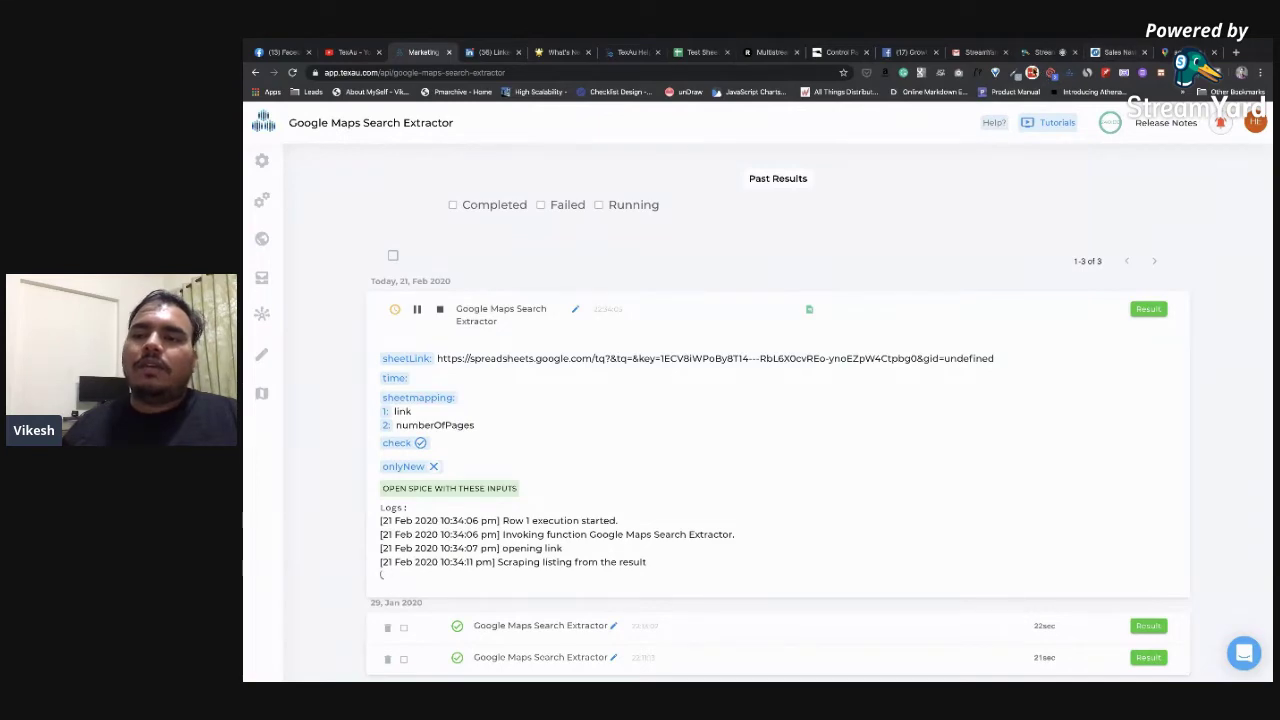
{"action": "left_click", "coordinate": [1040, 52]}
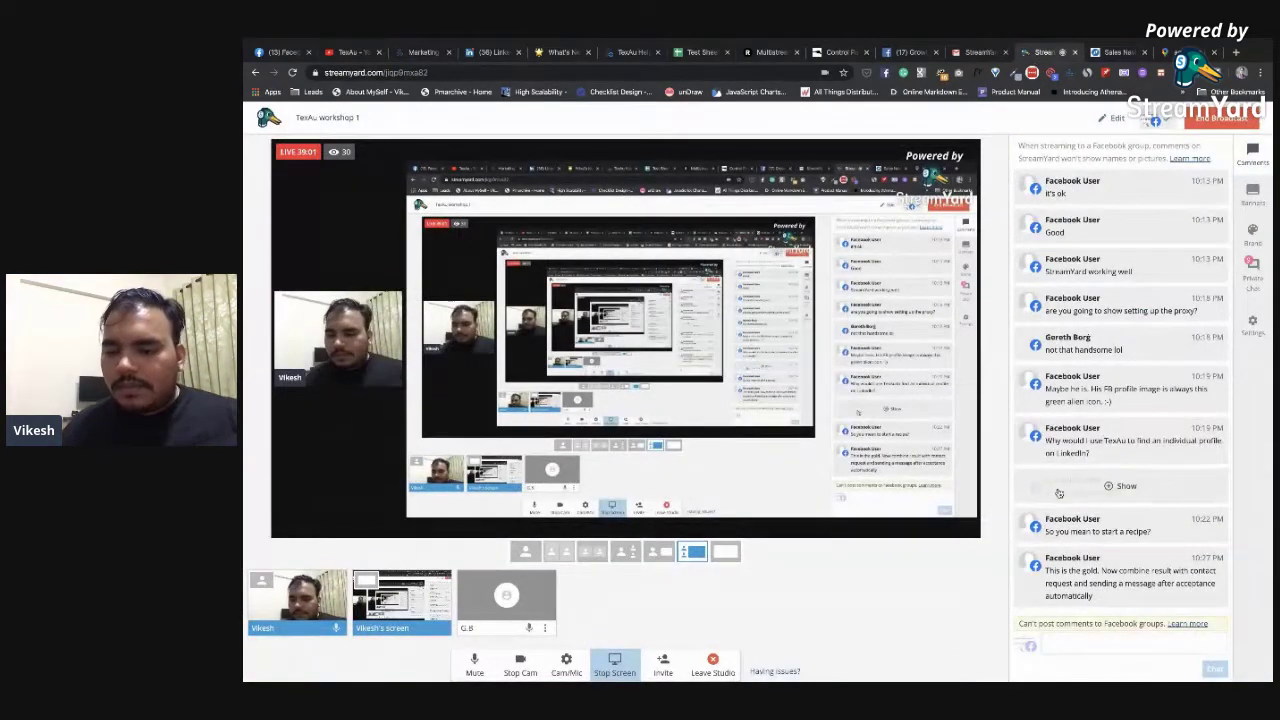
{"action": "left_click", "coordinate": [1058, 493]}
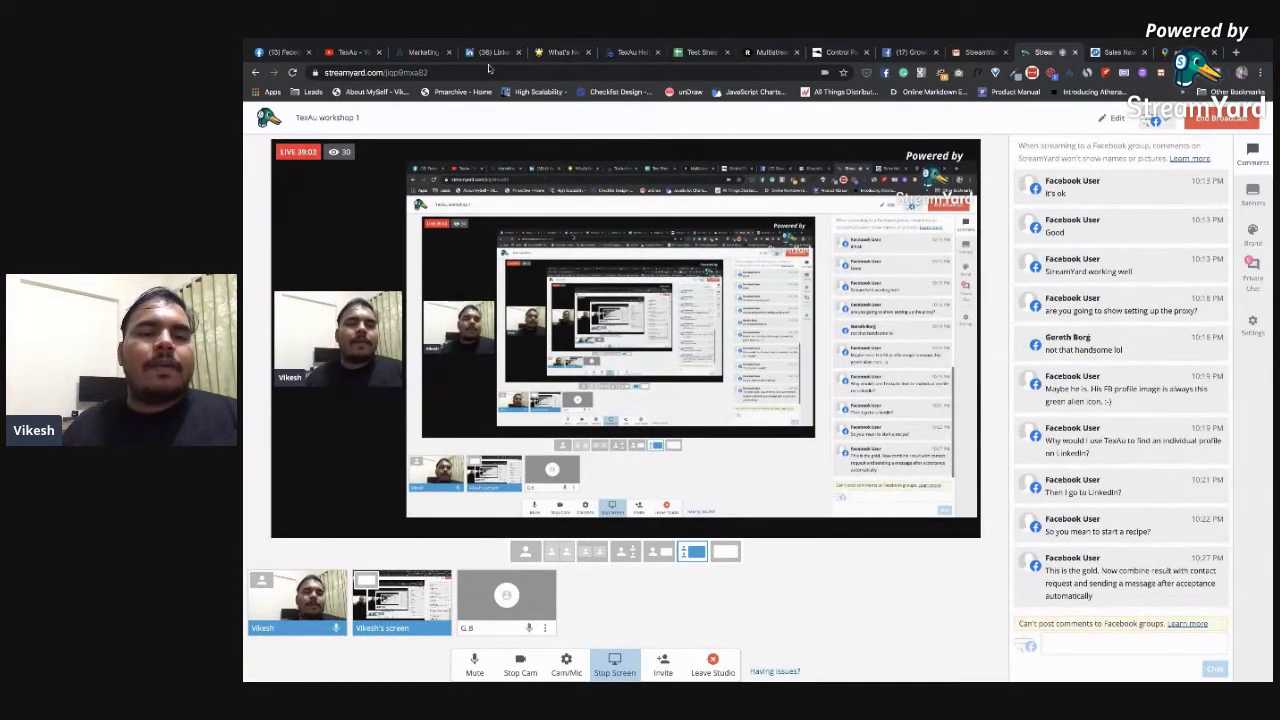
{"action": "left_click", "coordinate": [441, 54]}
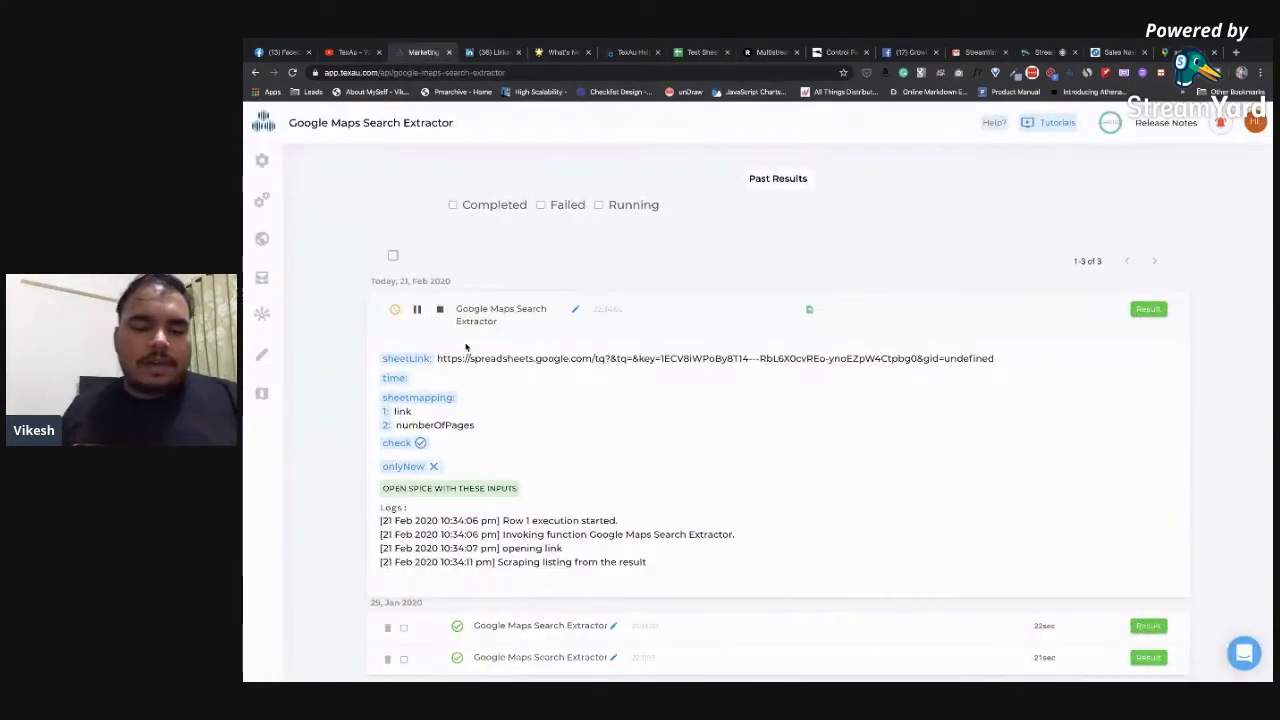
- Collapse the job, browse the Spices list and show the All Spices tab
{"action": "left_click", "coordinate": [580, 314]}
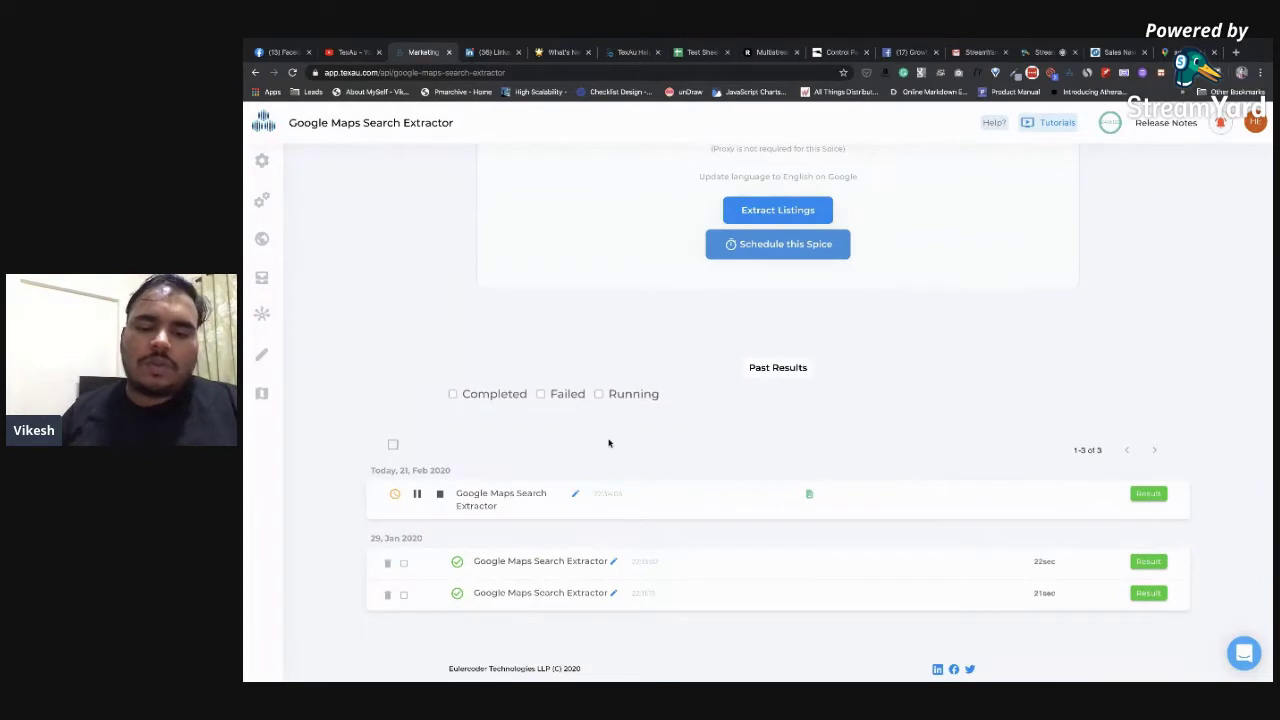
{"action": "scroll", "coordinate": [620, 330], "scroll_direction": "up", "scroll_amount": 5}
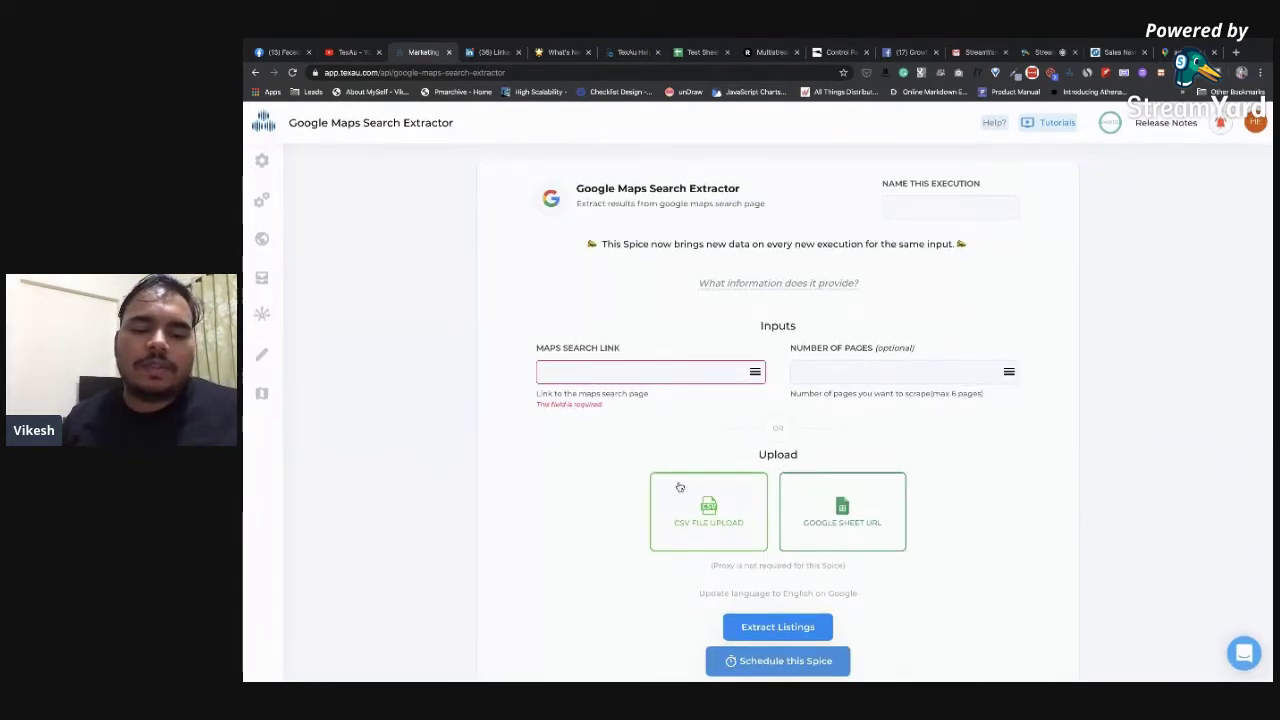
{"action": "left_click", "coordinate": [285, 165]}
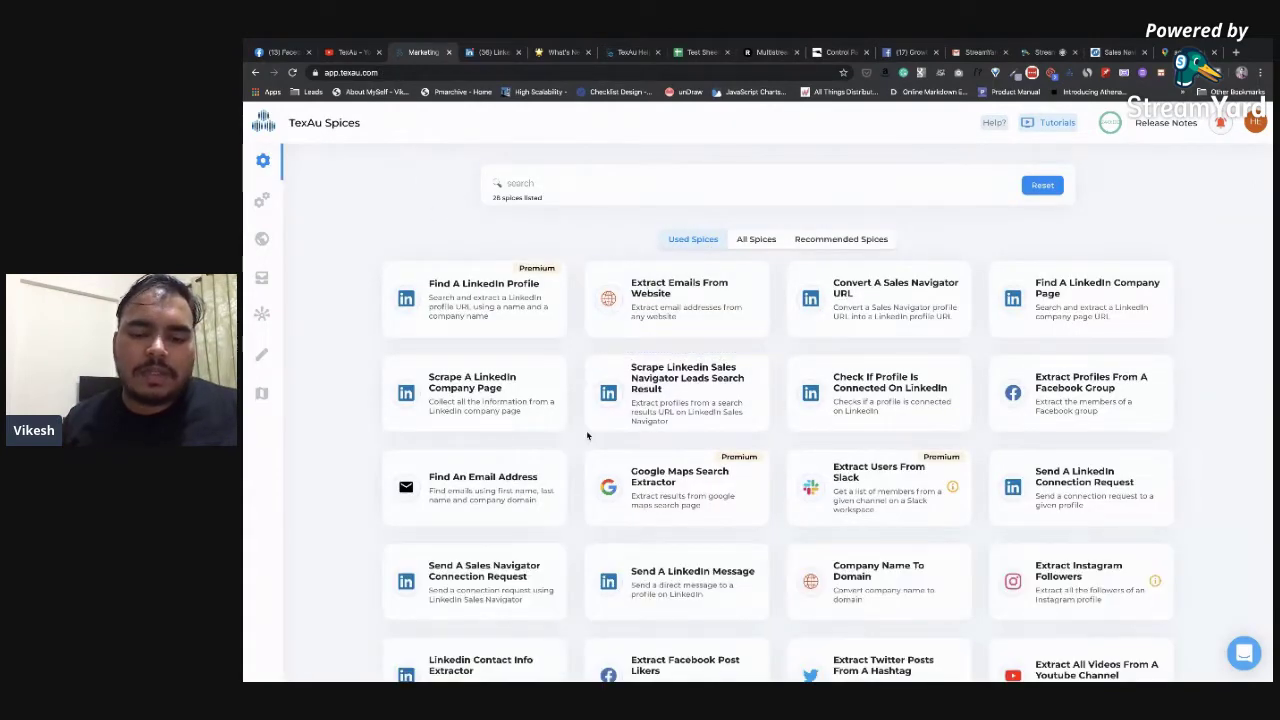
{"action": "scroll", "coordinate": [586, 430], "scroll_direction": "down", "scroll_amount": 3}
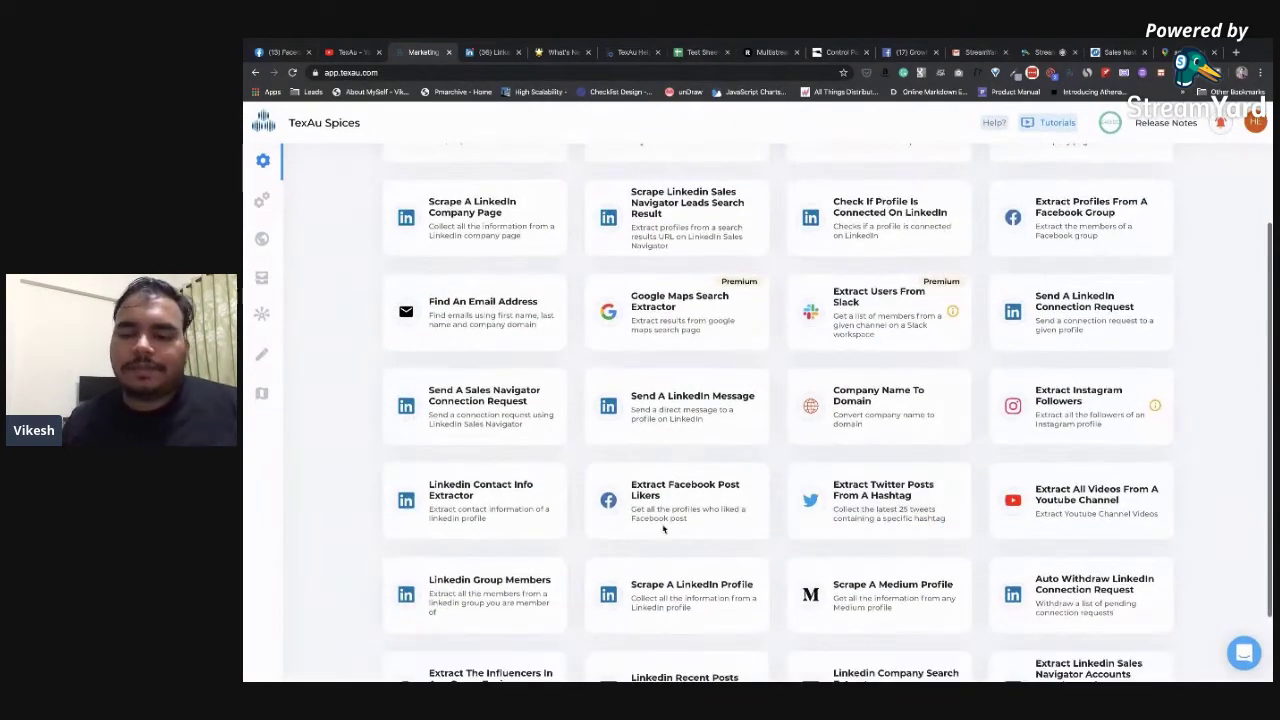
{"action": "scroll", "coordinate": [650, 525], "scroll_direction": "down", "scroll_amount": 1}
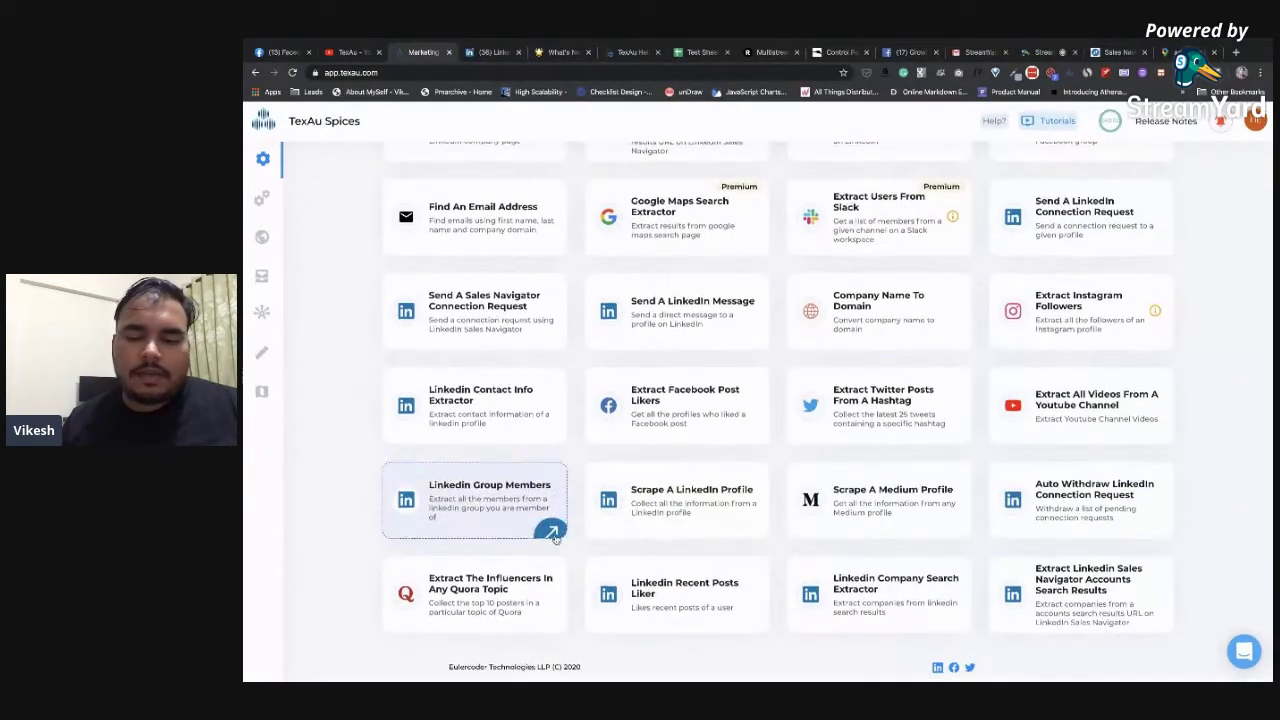
{"action": "scroll", "coordinate": [749, 620], "scroll_direction": "up", "scroll_amount": 4}
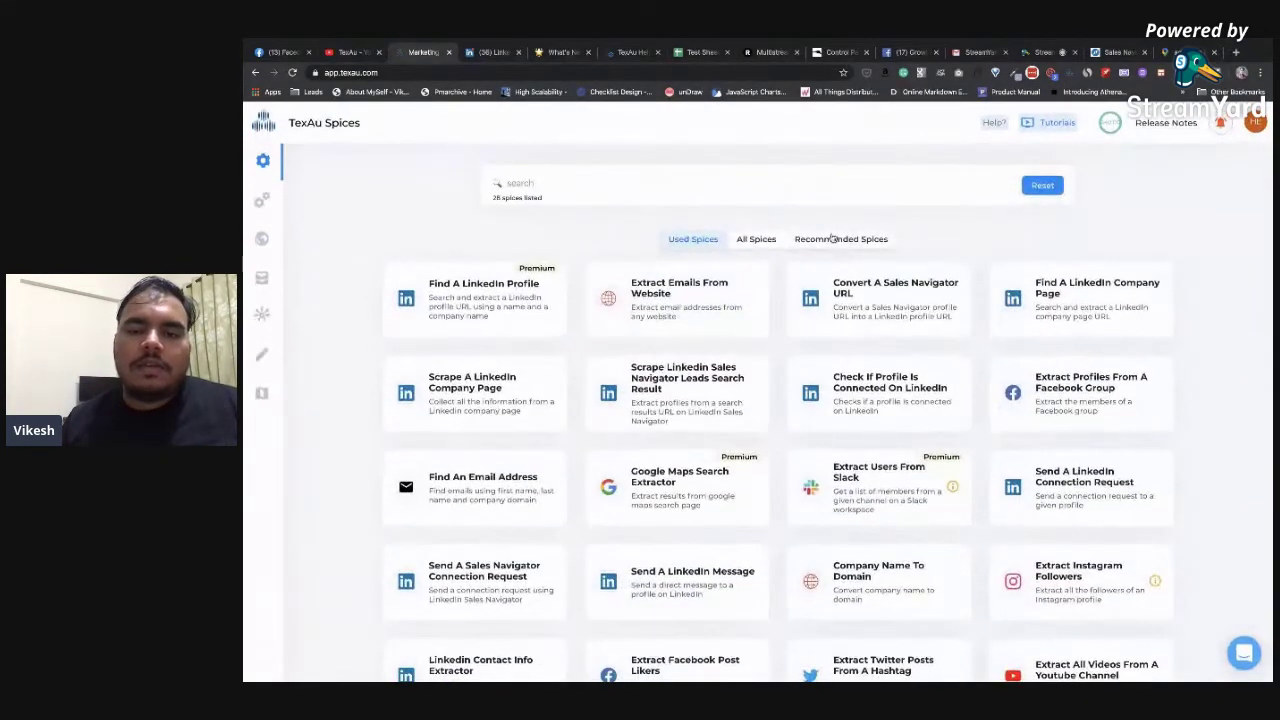
{"action": "left_click", "coordinate": [757, 246]}
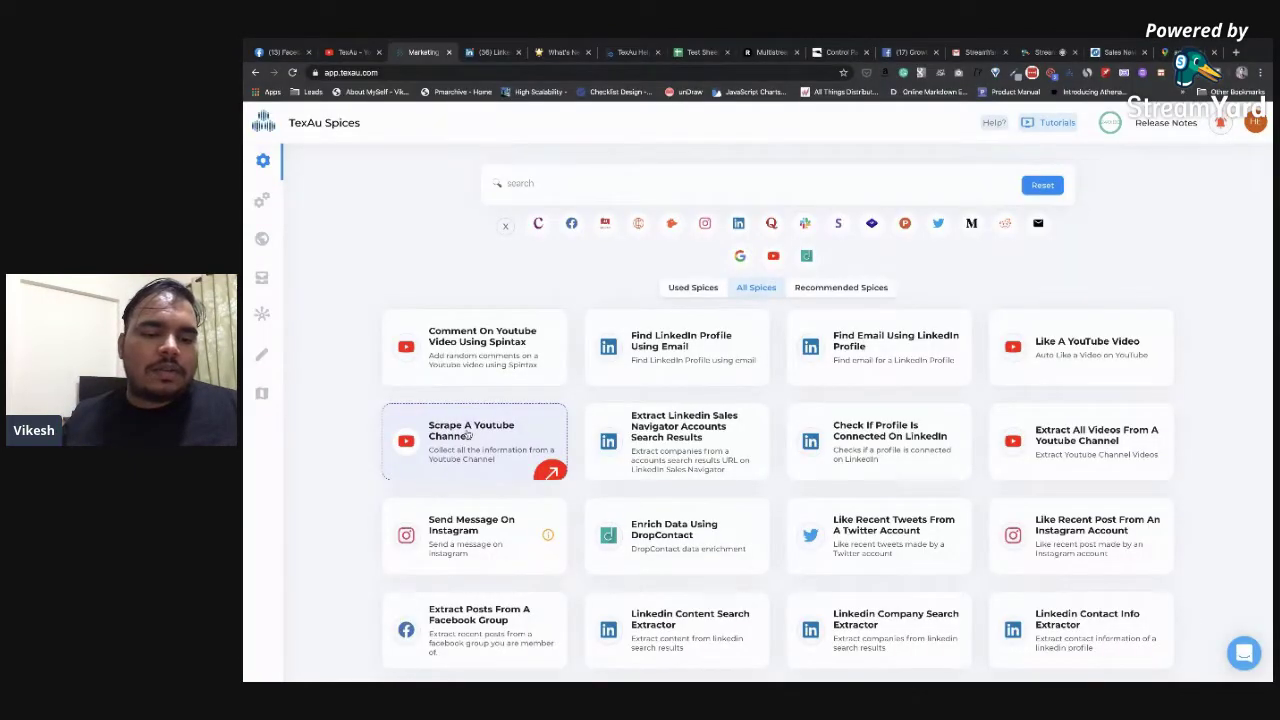
- Inspect the Scrape A Youtube Channel form's Channel Link and CSV upload options, then return to Test Sheet
{"action": "left_click", "coordinate": [470, 435]}
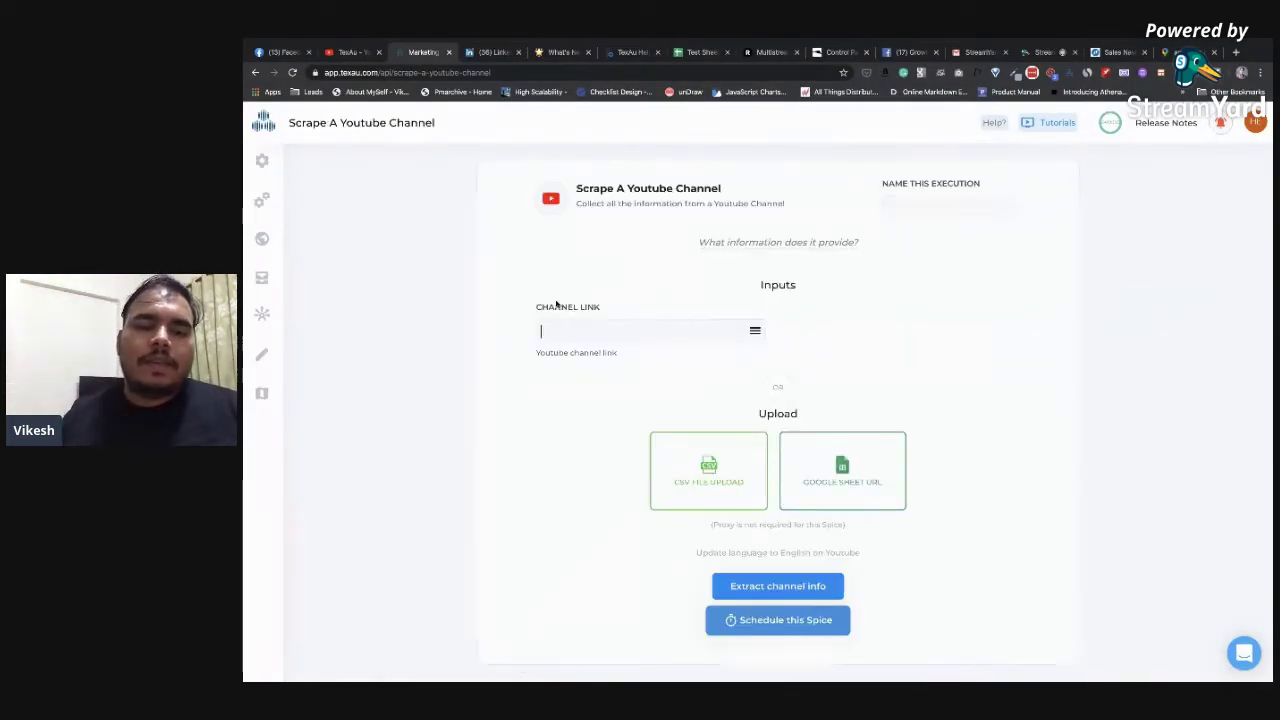
{"action": "scroll", "coordinate": [556, 303], "scroll_direction": "down", "scroll_amount": 1}
{"action": "left_click", "coordinate": [556, 303]}
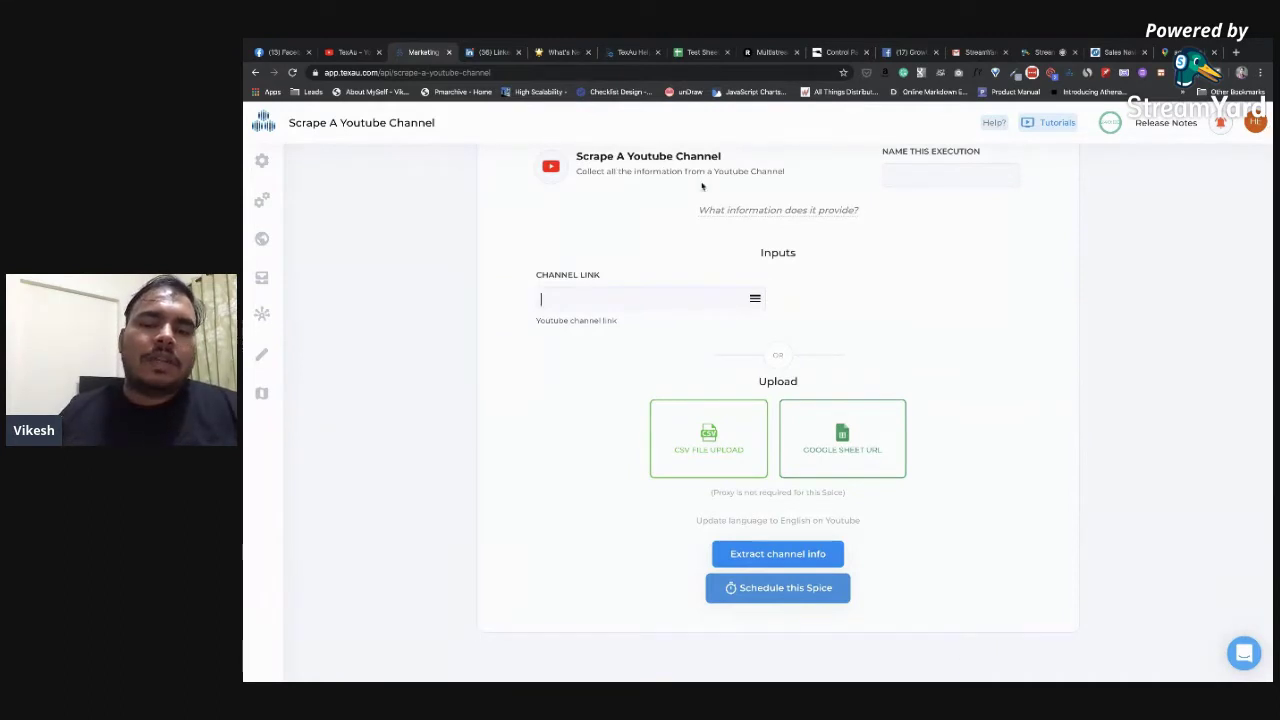
{"action": "left_click", "coordinate": [708, 430]}
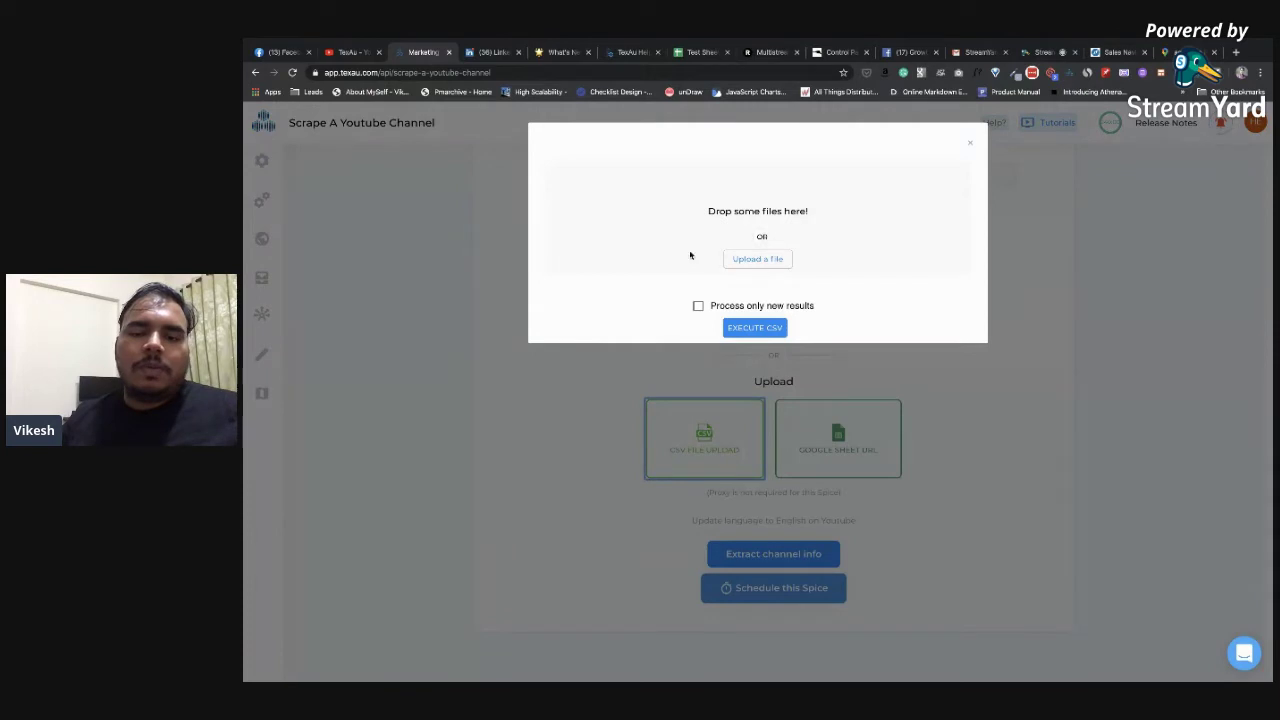
{"action": "left_click", "coordinate": [511, 369]}
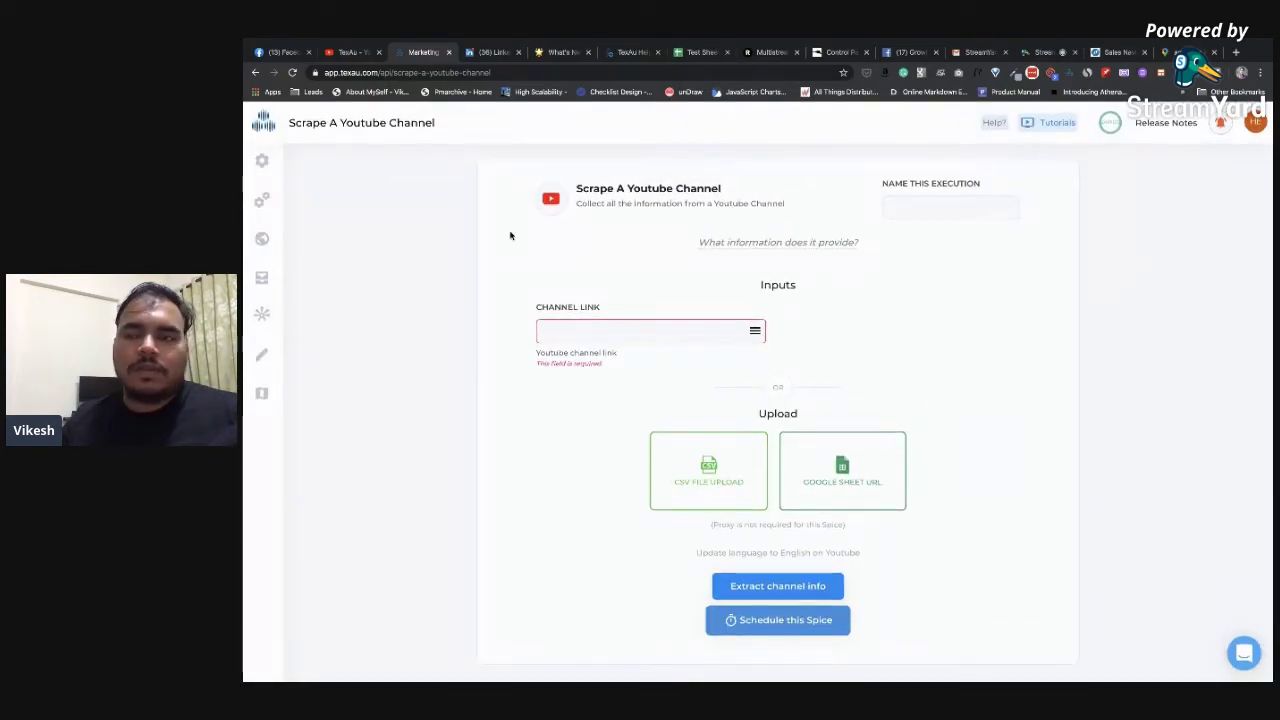
{"action": "left_click", "coordinate": [706, 52]}
{"action": "left_click", "coordinate": [290, 129]}
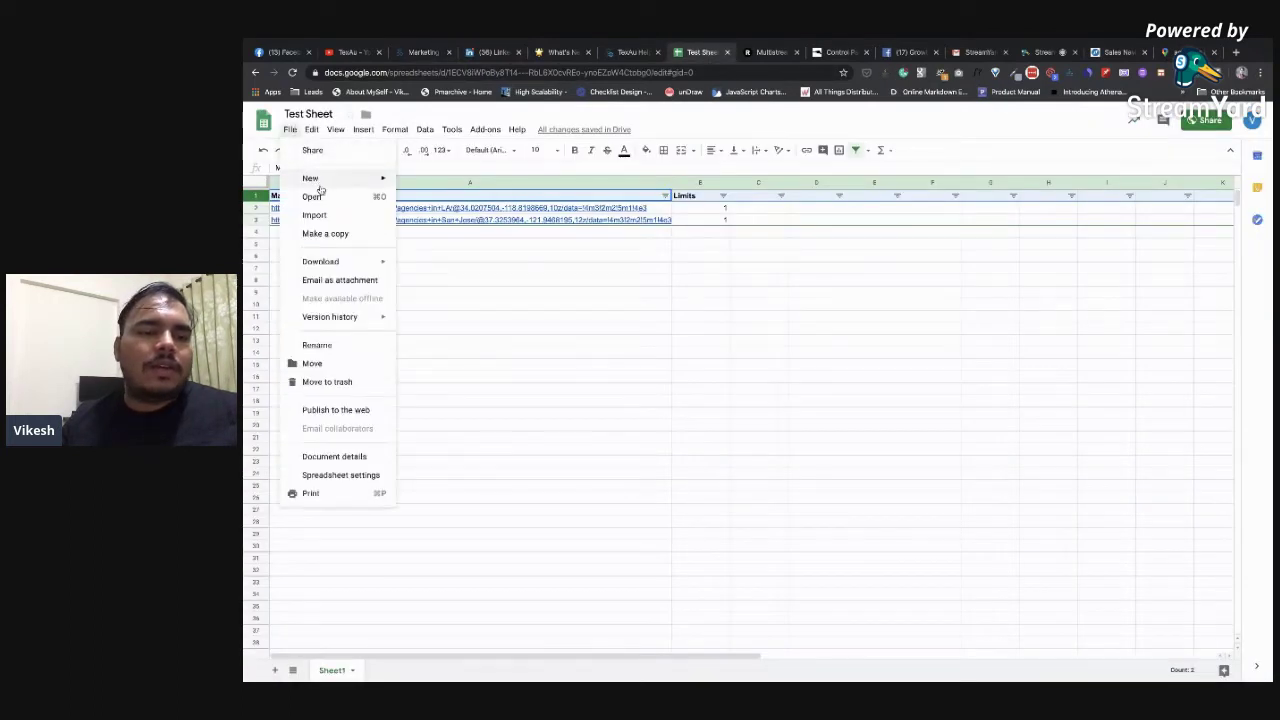
- Create a new blank spreadsheet titled 'Channel Names'
{"action": "mouse_move", "coordinate": [318, 180]}
{"action": "left_click", "coordinate": [414, 182]}
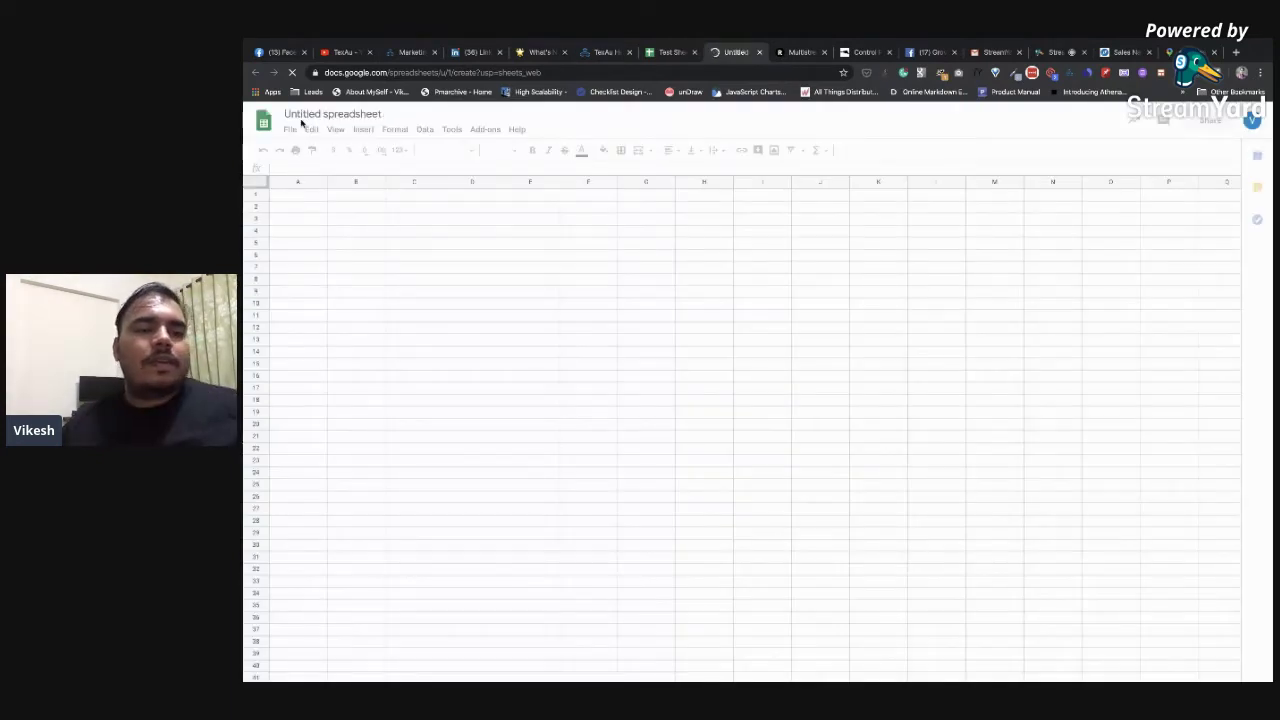
{"action": "left_click", "coordinate": [320, 114]}
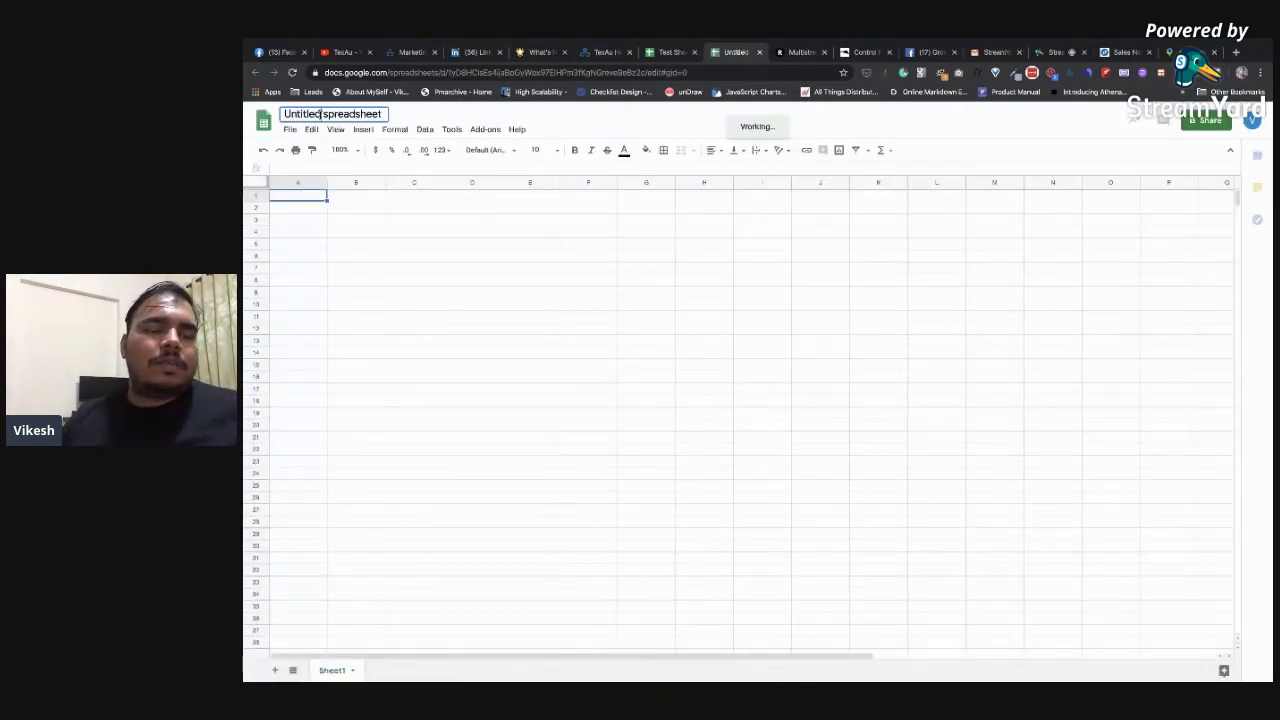
{"action": "key", "text": "ctrl+a"}
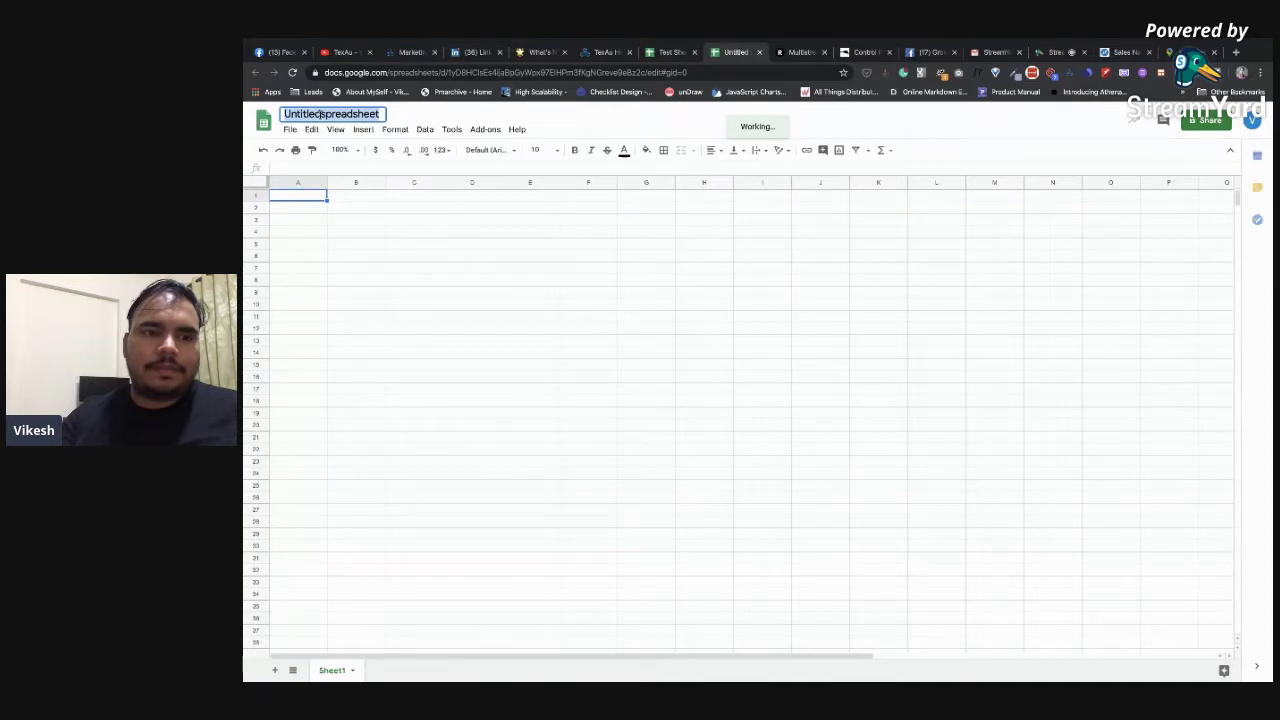
{"action": "type", "text": "Video"}
{"action": "key", "text": "BackSpace"}
{"action": "key", "text": "BackSpace"}
{"action": "key", "text": "BackSpace"}
{"action": "key", "text": "BackSpace"}
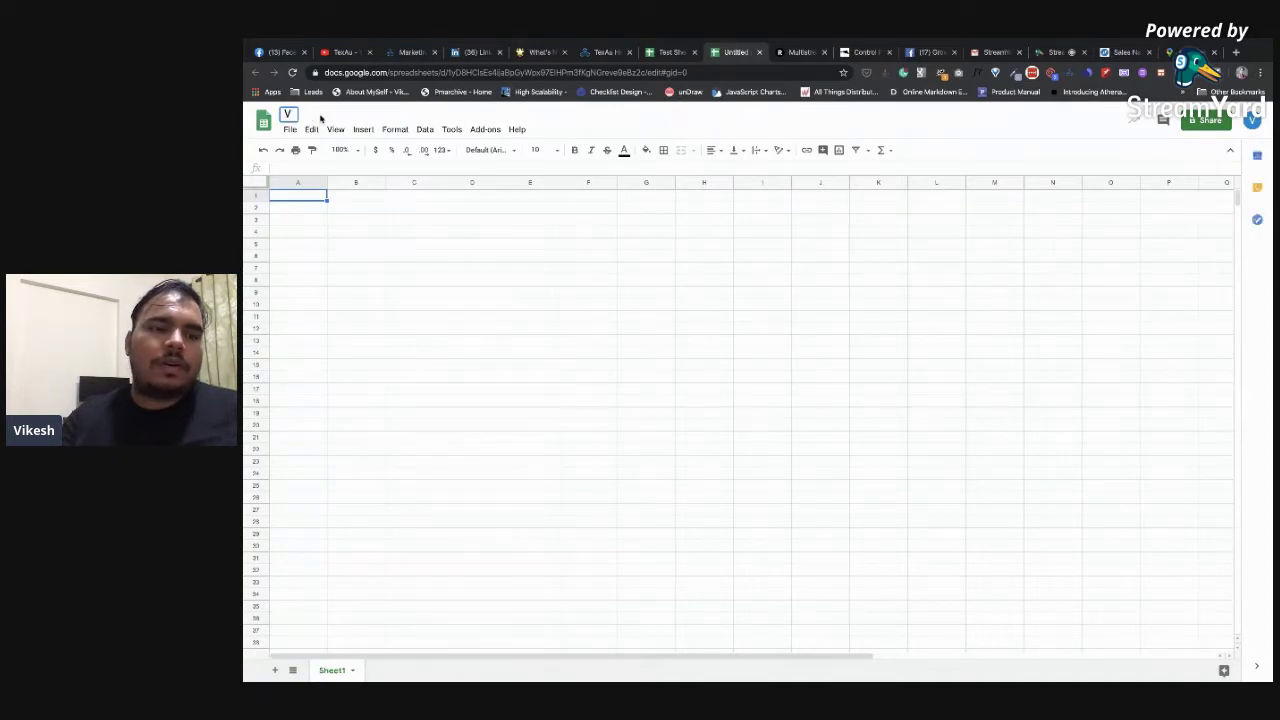
{"action": "type", "text": "Ch"}
{"action": "key", "text": "BackSpace"}
{"action": "key", "text": "BackSpace"}
{"action": "key", "text": "BackSpace"}
{"action": "type", "text": "Chann"}
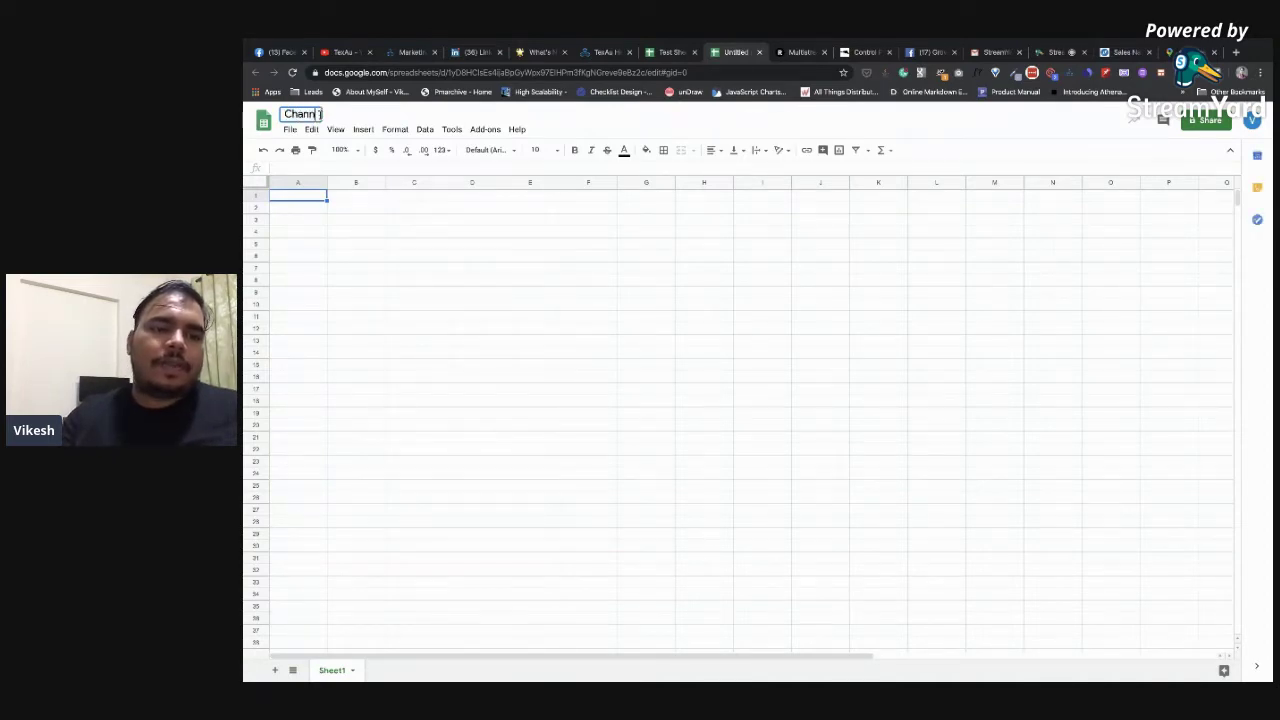
{"action": "type", "text": "el Names"}
{"action": "key", "text": "Return"}
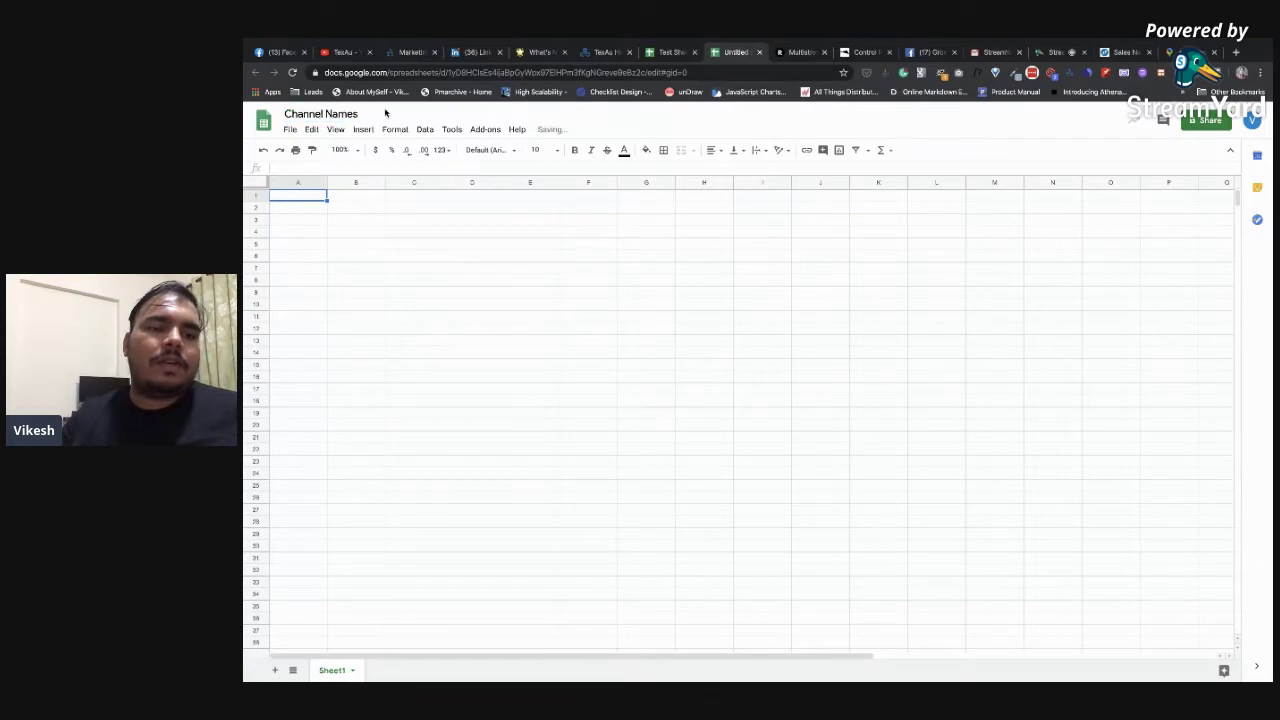
- Copy the TexAu YouTube channel's URL and return to Test Sheet
{"action": "left_click", "coordinate": [345, 52]}
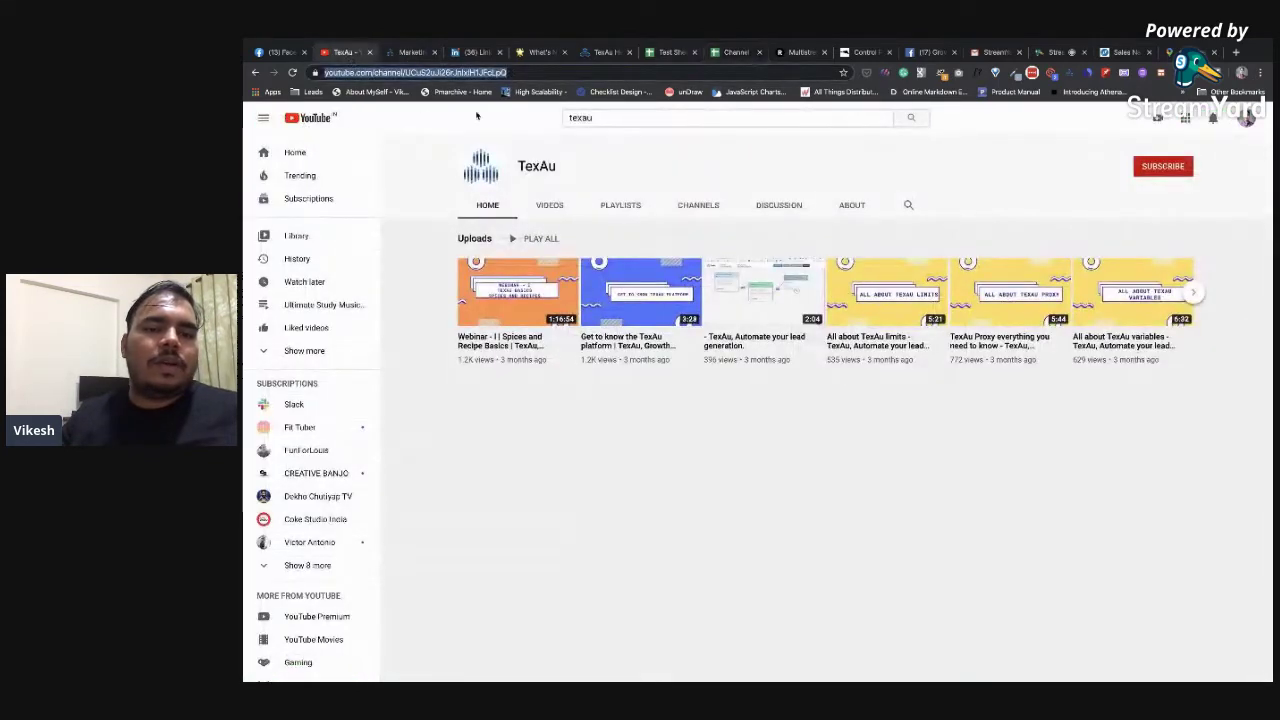
{"action": "left_click", "coordinate": [599, 120]}
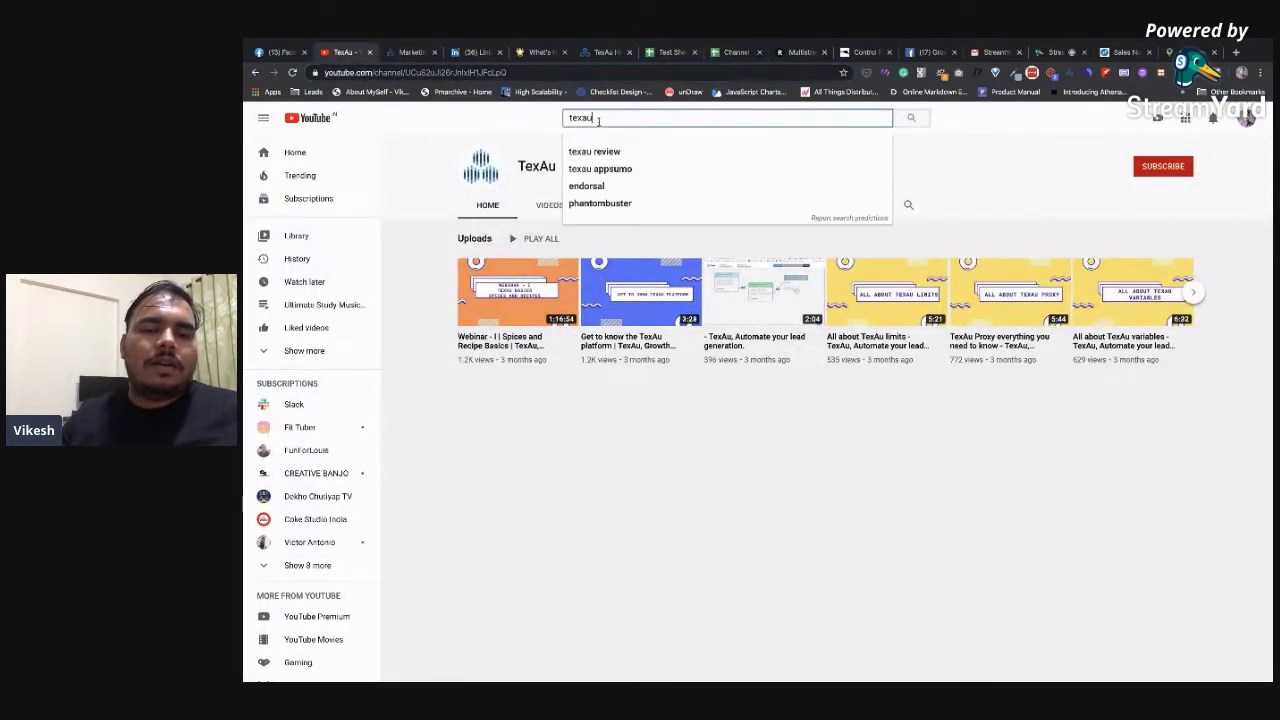
{"action": "left_click", "coordinate": [441, 72]}
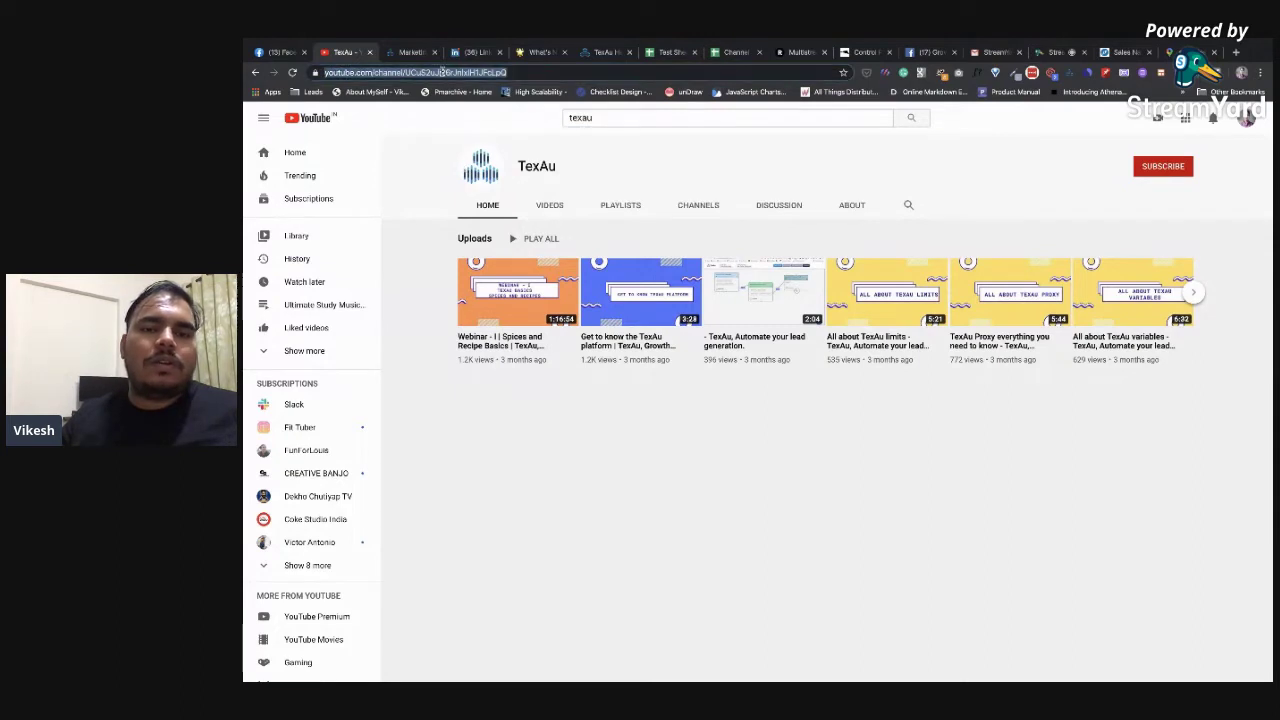
{"action": "left_click", "coordinate": [663, 53]}
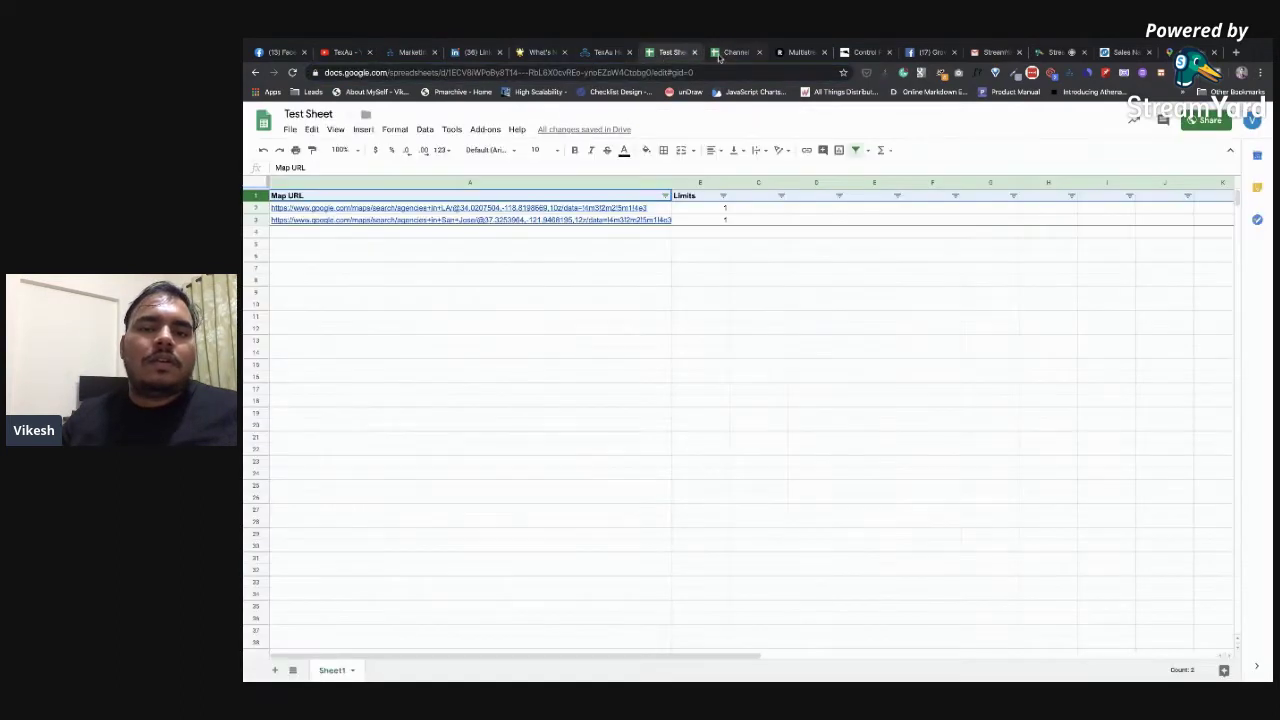
- Paste the channel URL into A2 of Channel Names and enter the header 'Channe Link' in A1
{"action": "left_click", "coordinate": [733, 53]}
{"action": "type", "text": "https://www.youtube.com/channel/UCuS2uJl26rJnlxlH1JFcLpQ"}
{"action": "key", "text": "Delete"}
{"action": "left_click", "coordinate": [288, 207]}
{"action": "type", "text": "https://www.youtube.com/channel/UCuS2uJl26rJnlxlH1JFcLpQ"}
{"action": "left_click", "coordinate": [286, 200]}
{"action": "type", "text": "Channe"}
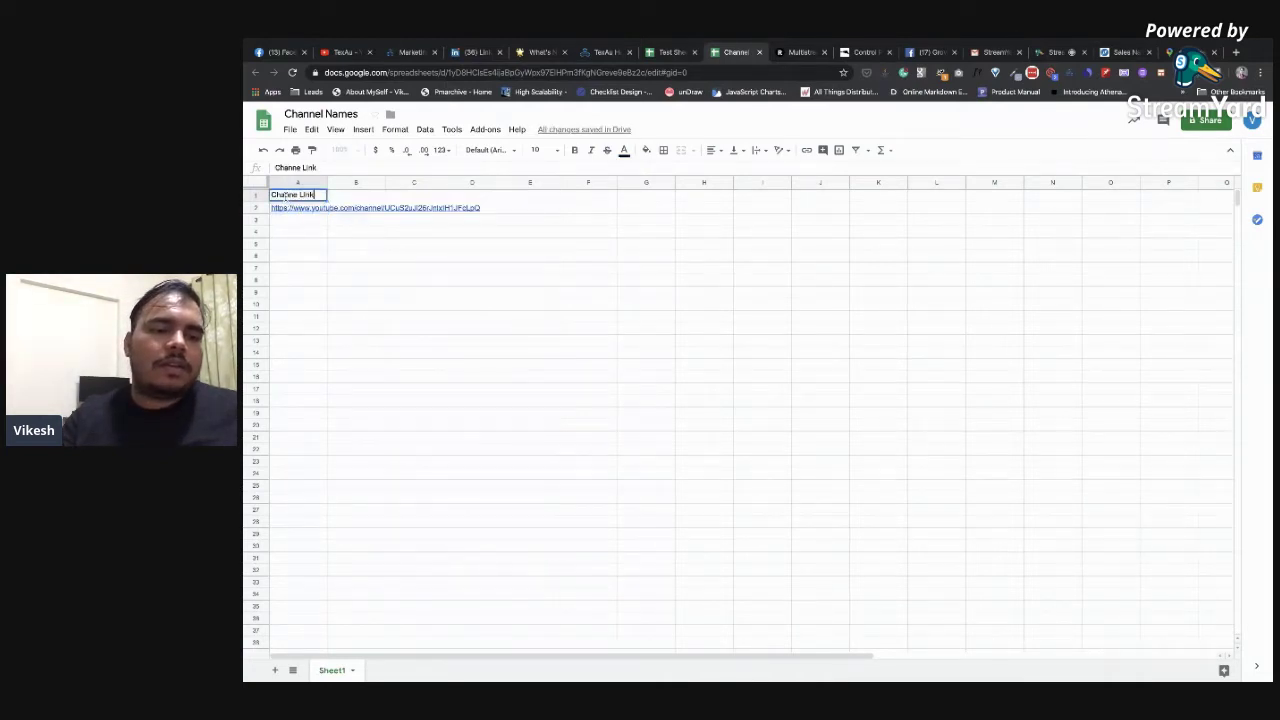
{"action": "type", "text": " Link"}
{"action": "mouse_move", "coordinate": [297, 206]}
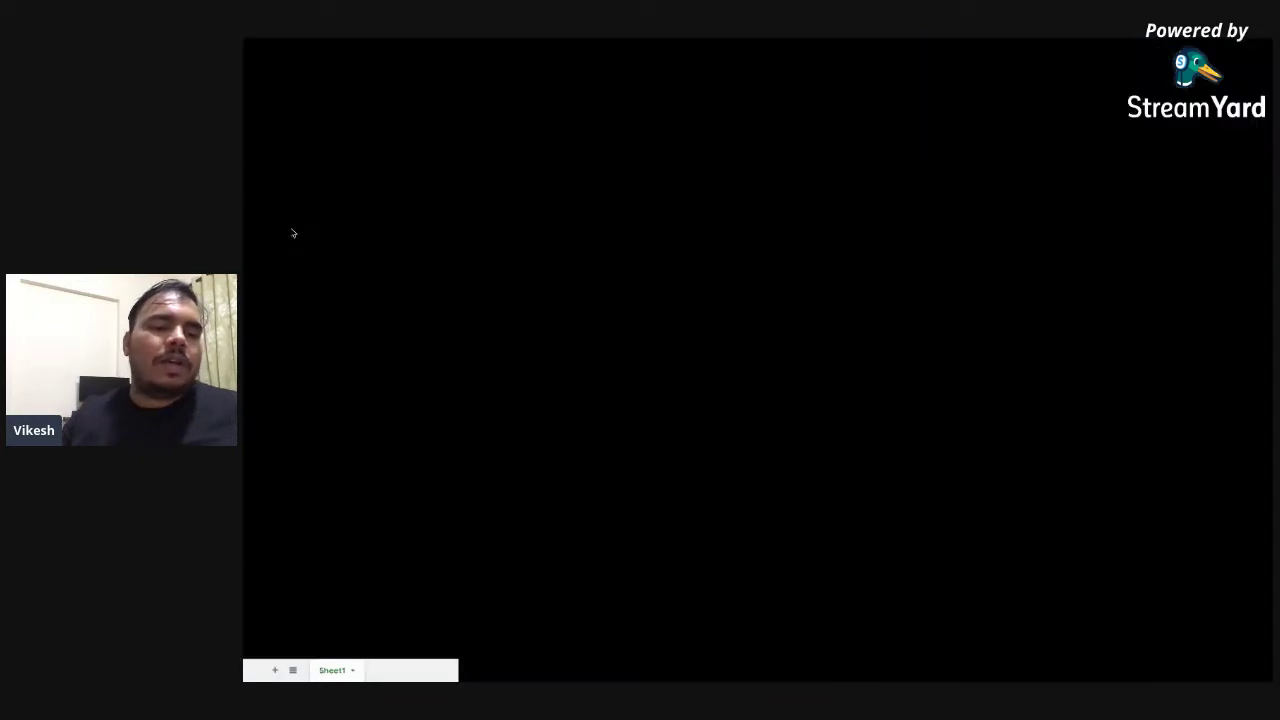
{"action": "left_click", "coordinate": [298, 243]}
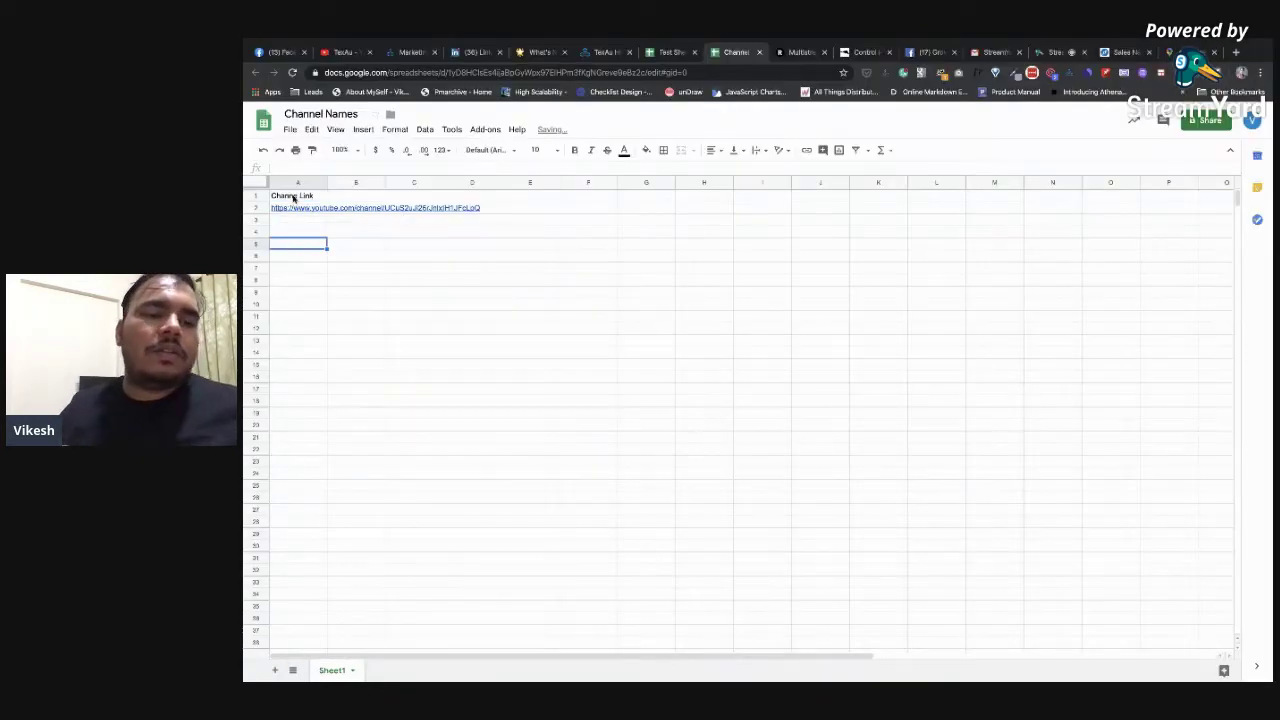
- Create a filter on header row 1, then go back to YouTube's search box
{"action": "left_click", "coordinate": [290, 130]}
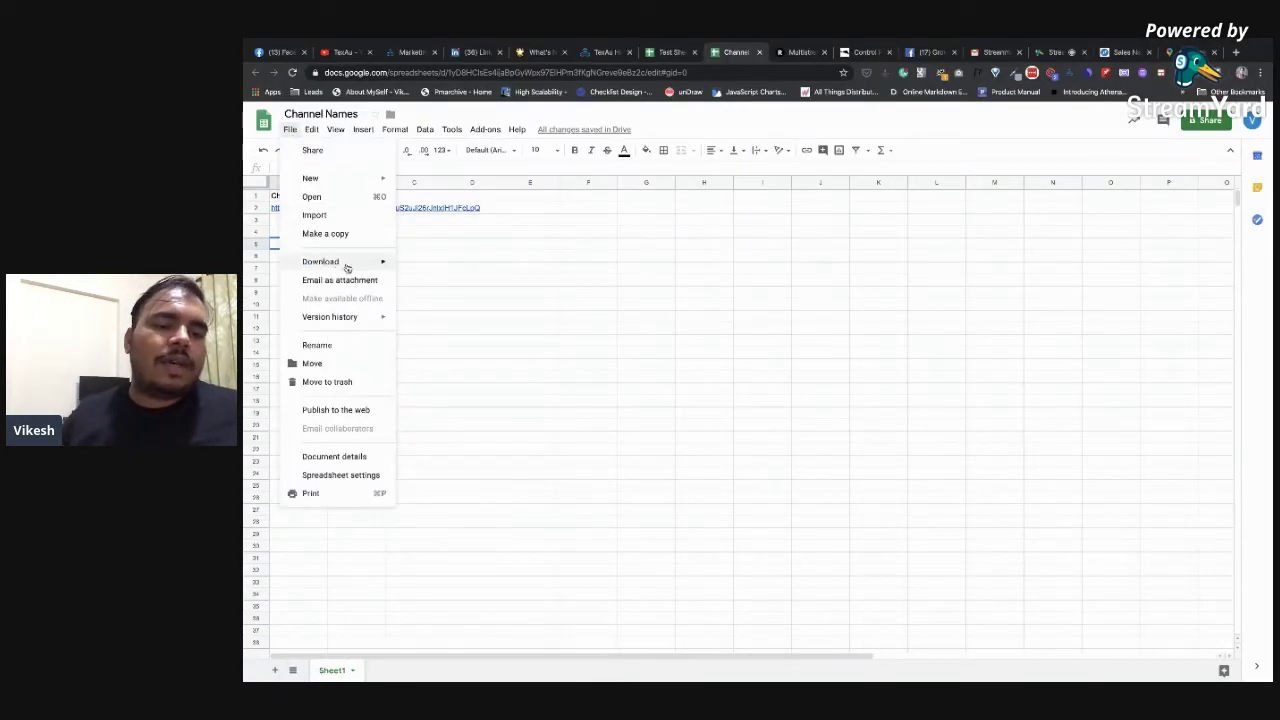
{"action": "mouse_move", "coordinate": [372, 263]}
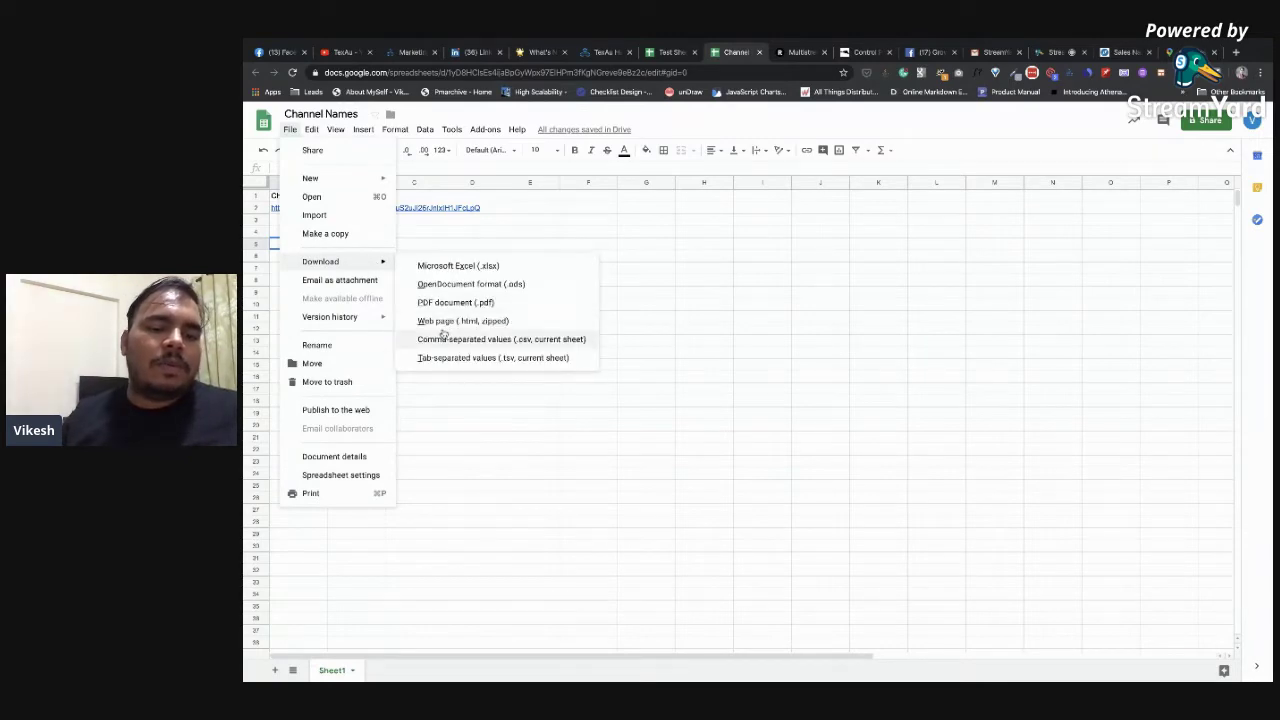
{"action": "left_click", "coordinate": [530, 219]}
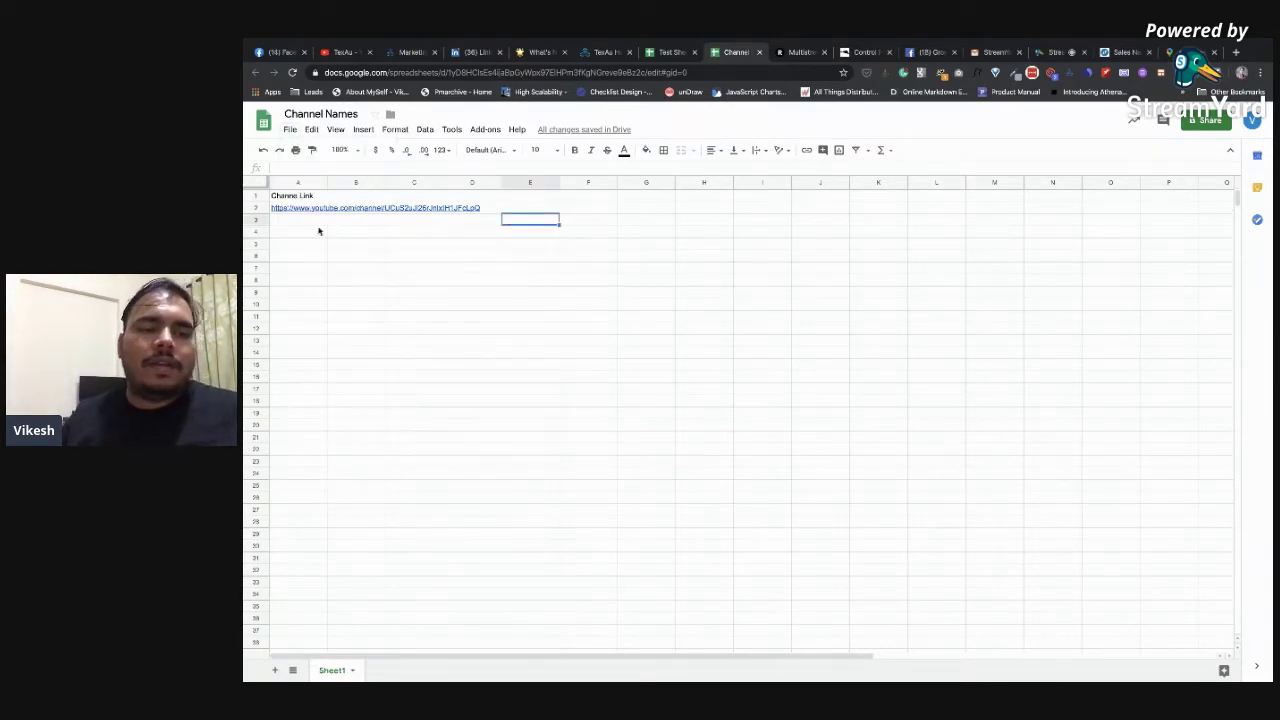
{"action": "left_click", "coordinate": [254, 196]}
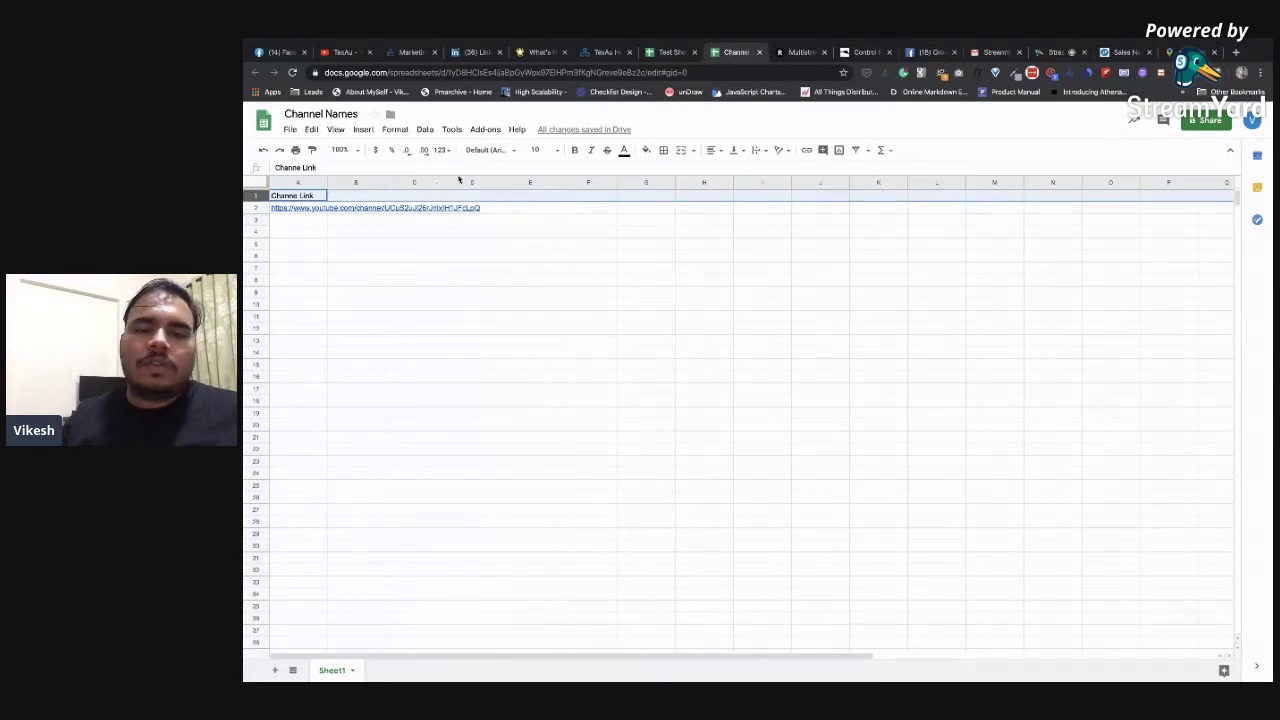
{"action": "left_click", "coordinate": [855, 150]}
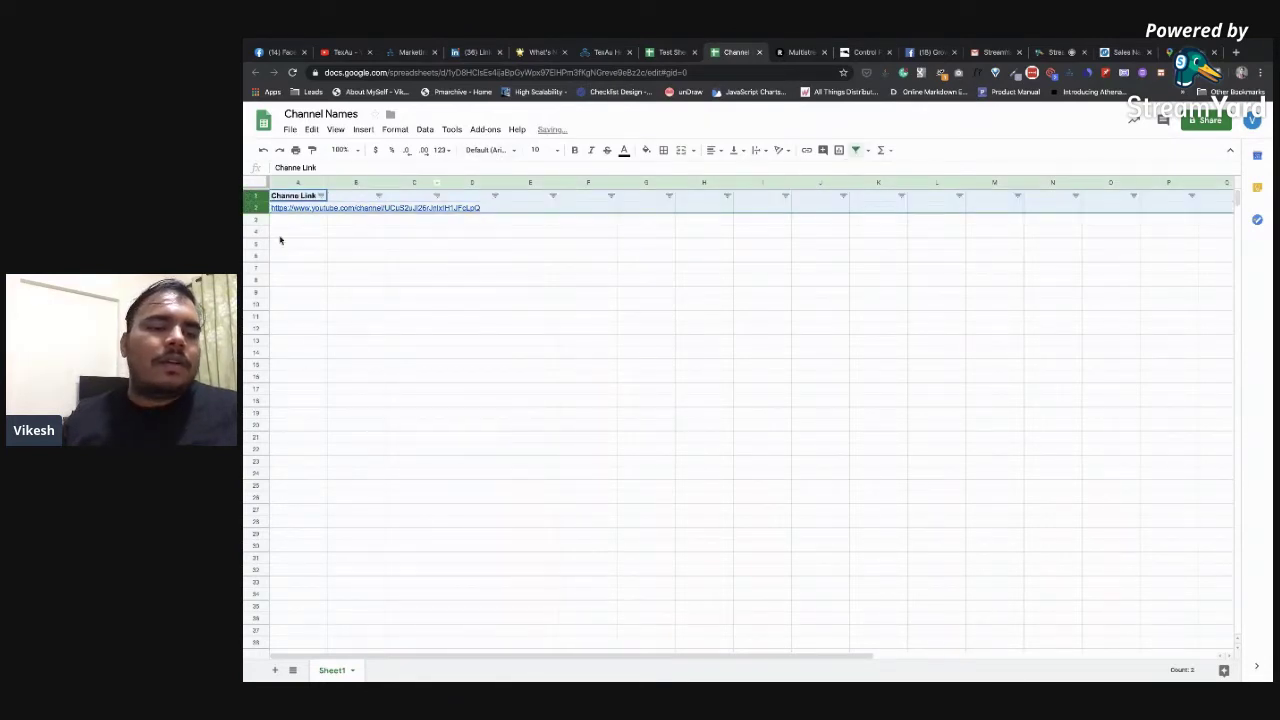
{"action": "left_click", "coordinate": [327, 224]}
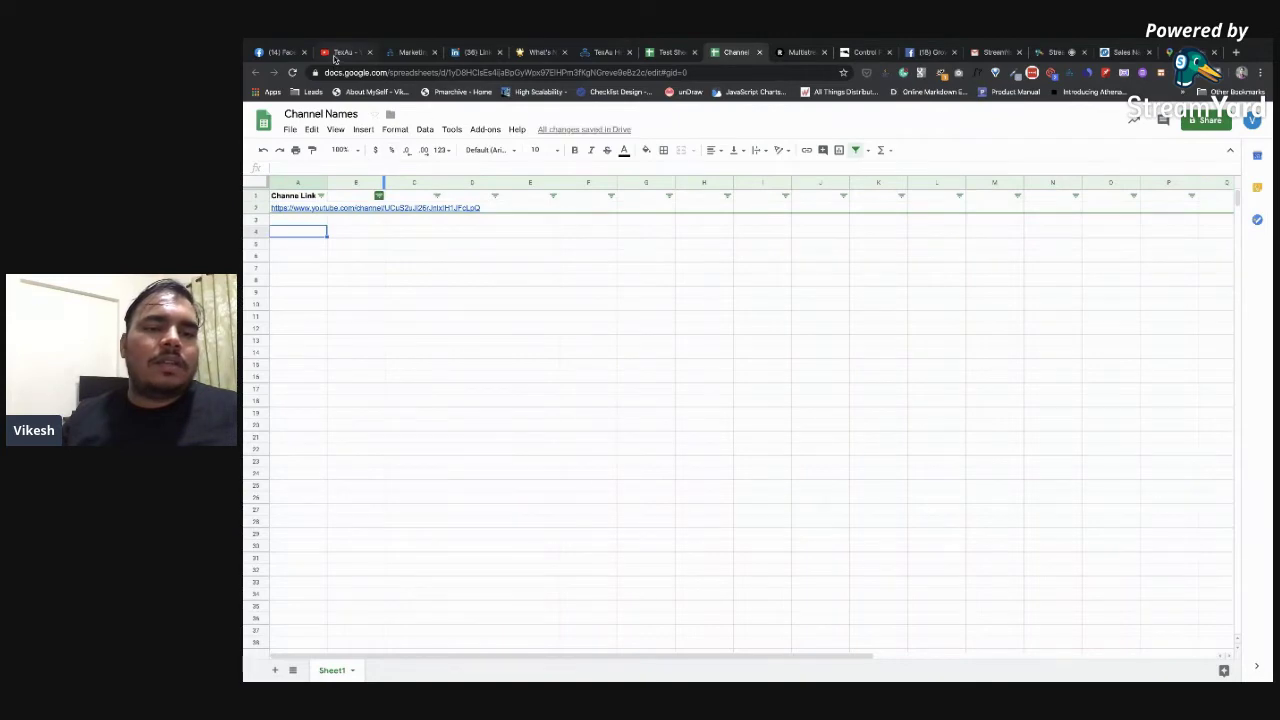
{"action": "left_click", "coordinate": [343, 52]}
{"action": "left_click", "coordinate": [615, 118]}
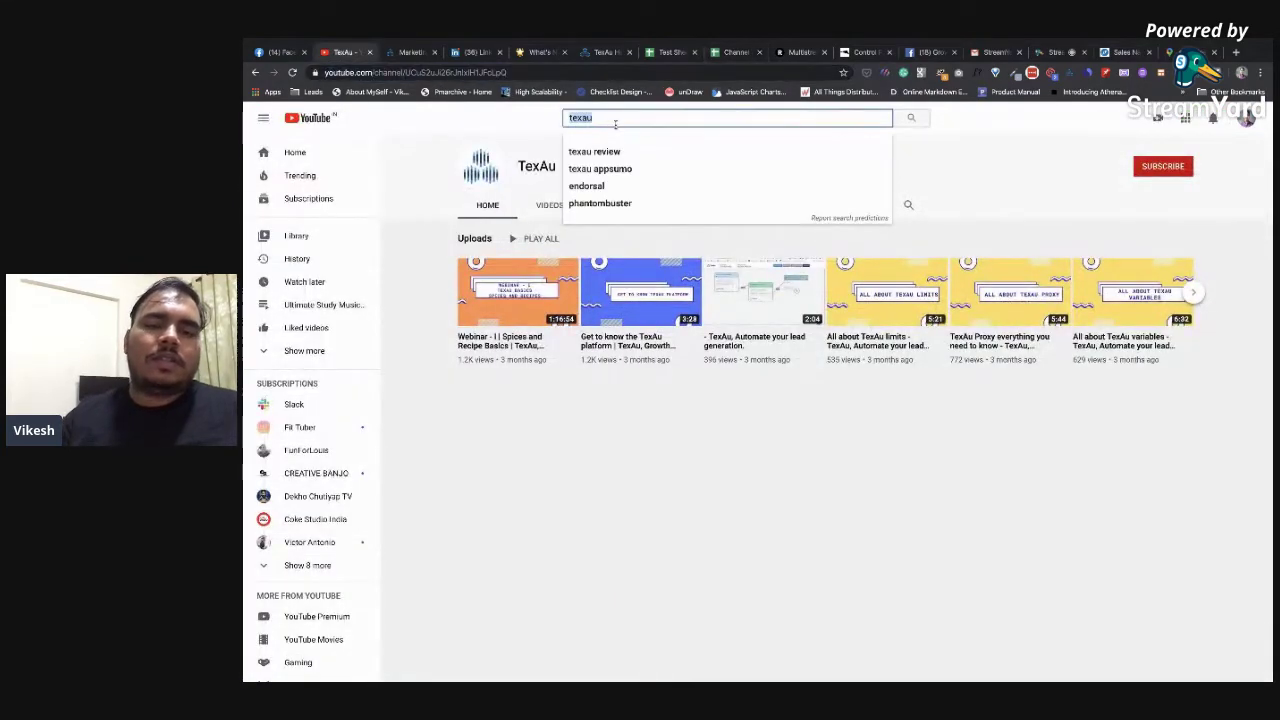
- Search YouTube for 'that ltd life', open the Profitable Tools channel and copy its URL
{"action": "key", "text": "BackSpace"}
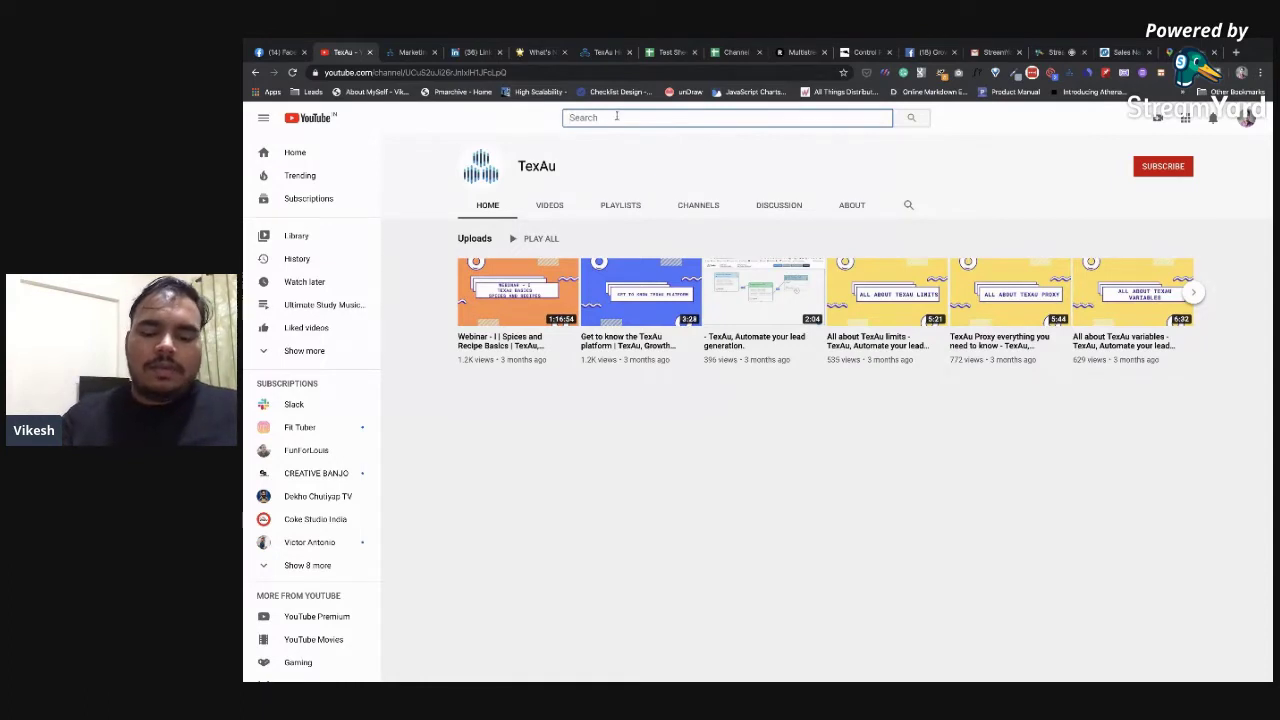
{"action": "type", "text": "that ltd"}
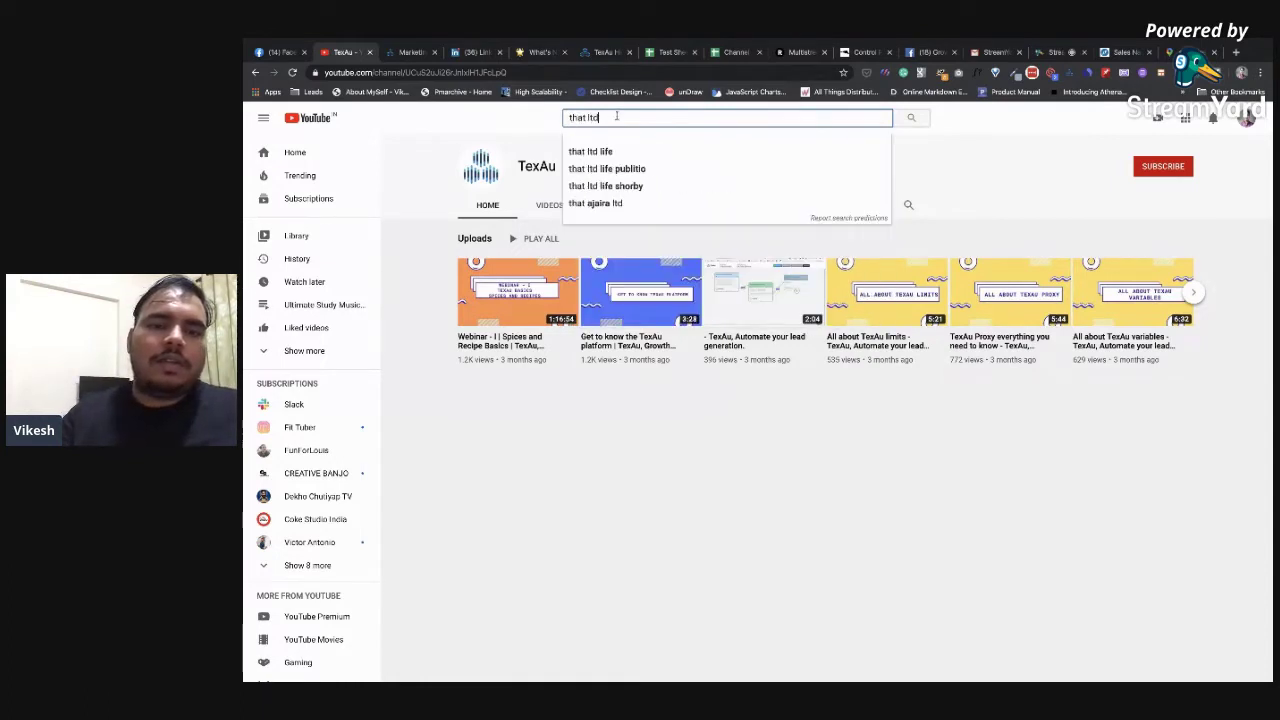
{"action": "left_click", "coordinate": [601, 153]}
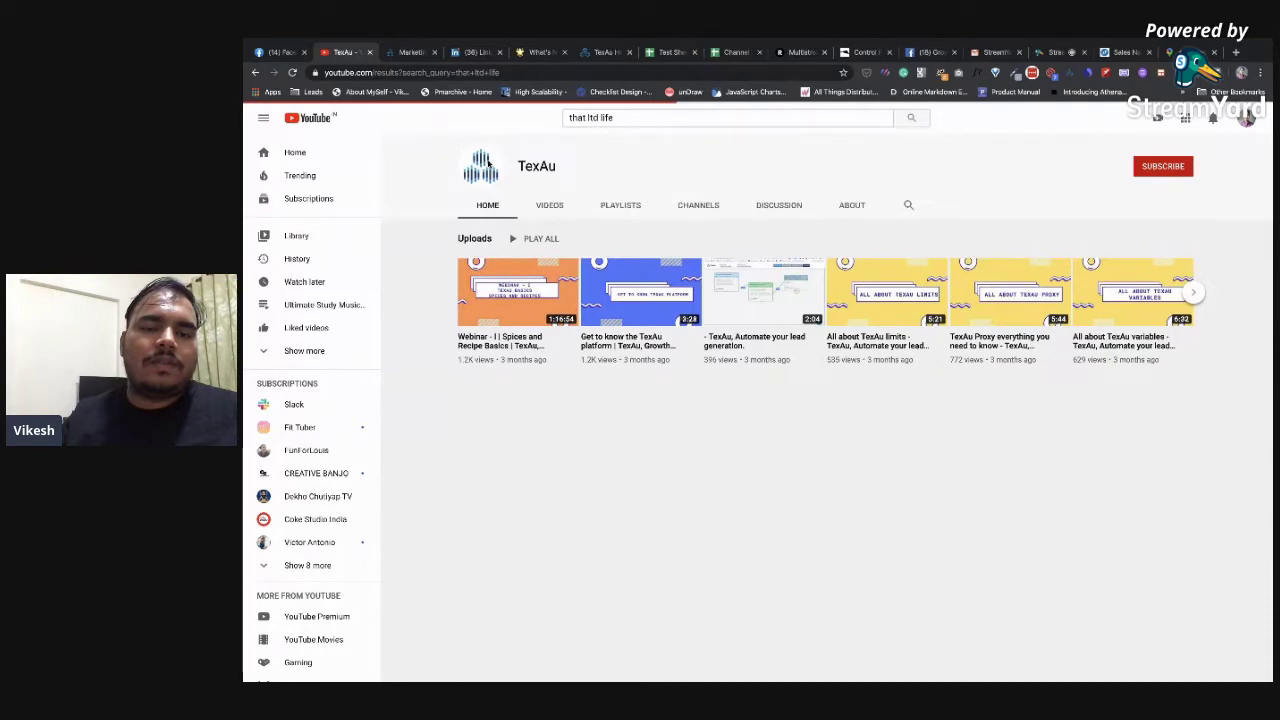
{"action": "left_click", "coordinate": [626, 194]}
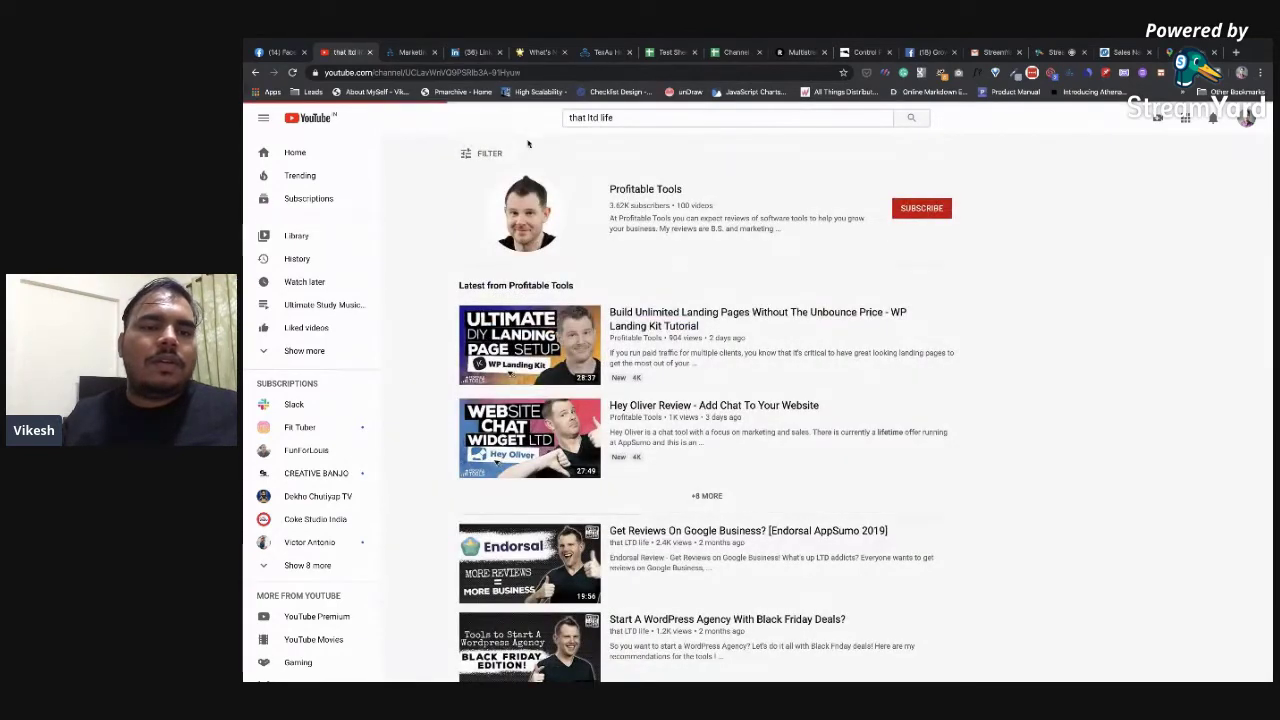
{"action": "left_click", "coordinate": [460, 72]}
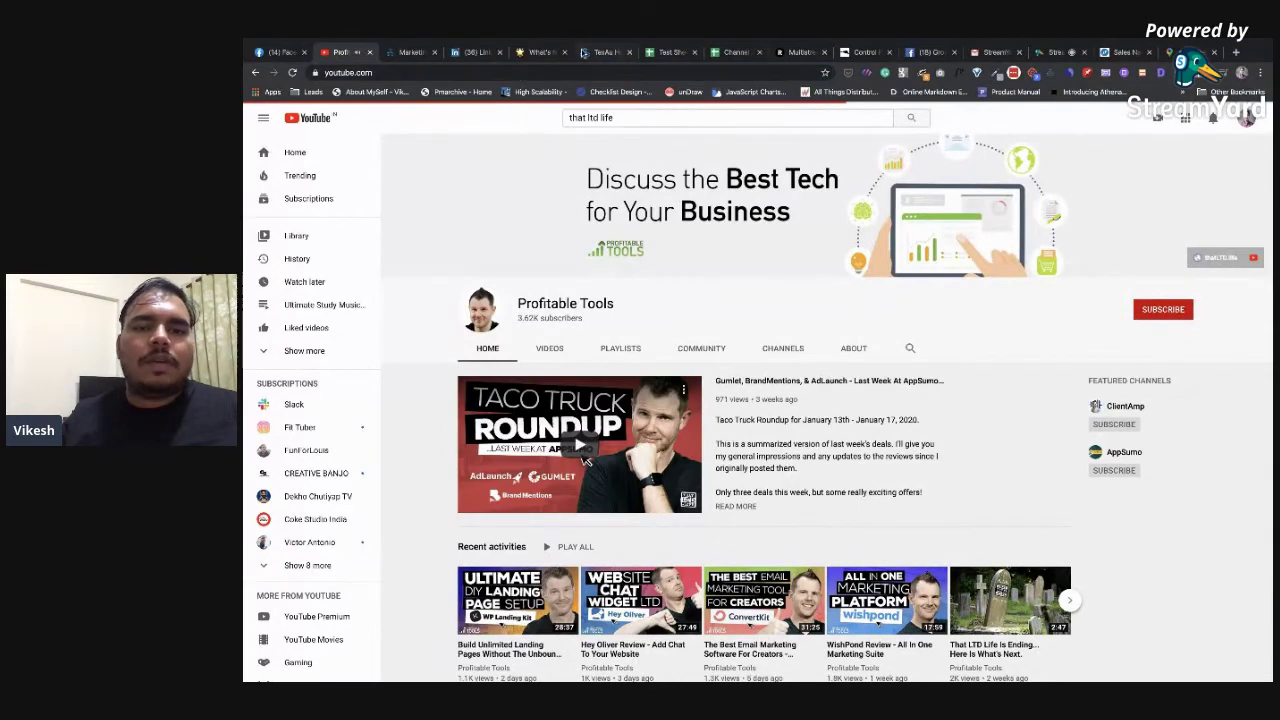
{"action": "left_click", "coordinate": [607, 53]}
- Paste the second channel URL into A3 and widen column A to fit the links
{"action": "left_click", "coordinate": [735, 52]}
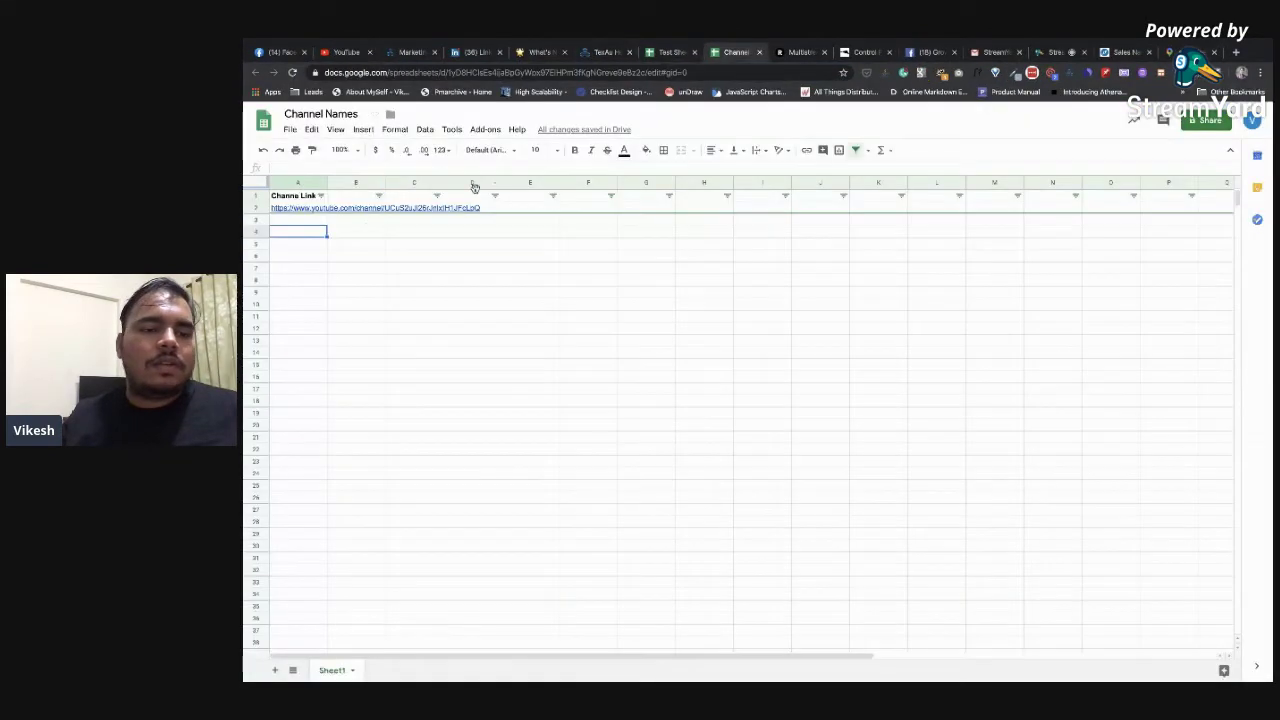
{"action": "left_click", "coordinate": [309, 219]}
{"action": "type", "text": "https://www.youtube.com/channel/UCLavWnVQ9PSRb3A-91Hyuw"}
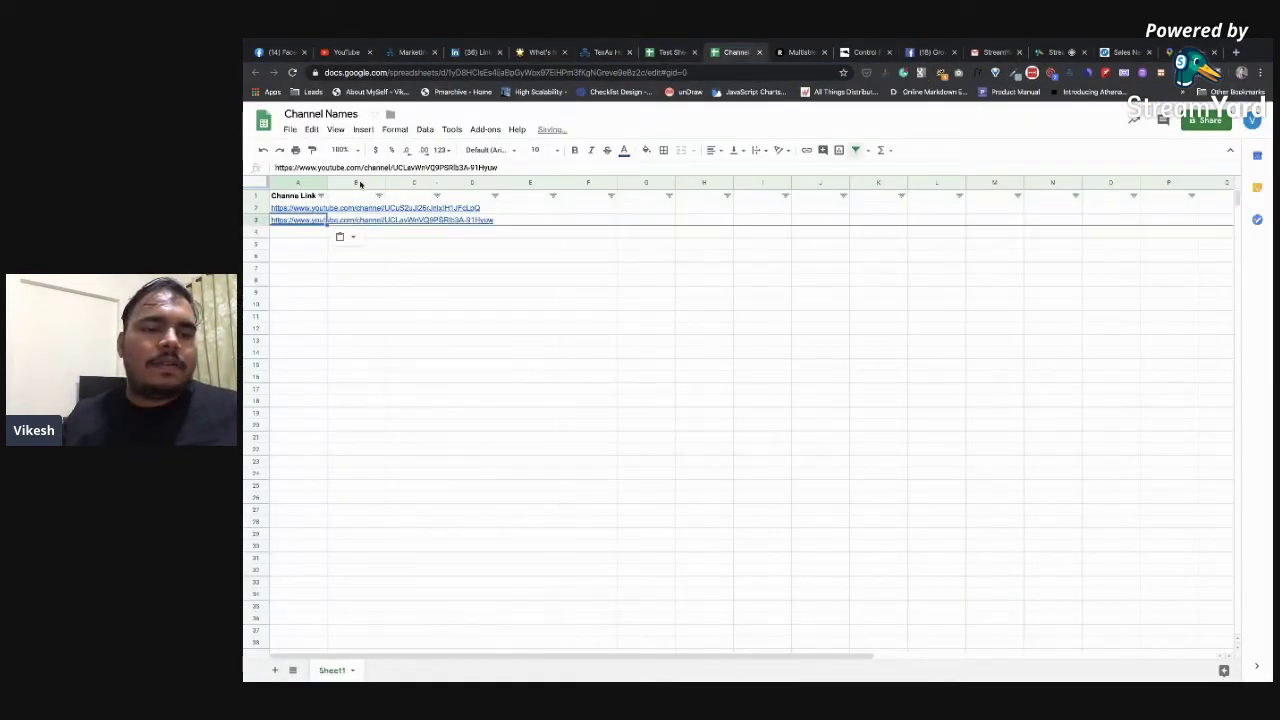
{"action": "left_click_drag", "start_coordinate": [326, 182], "coordinate": [519, 182]}
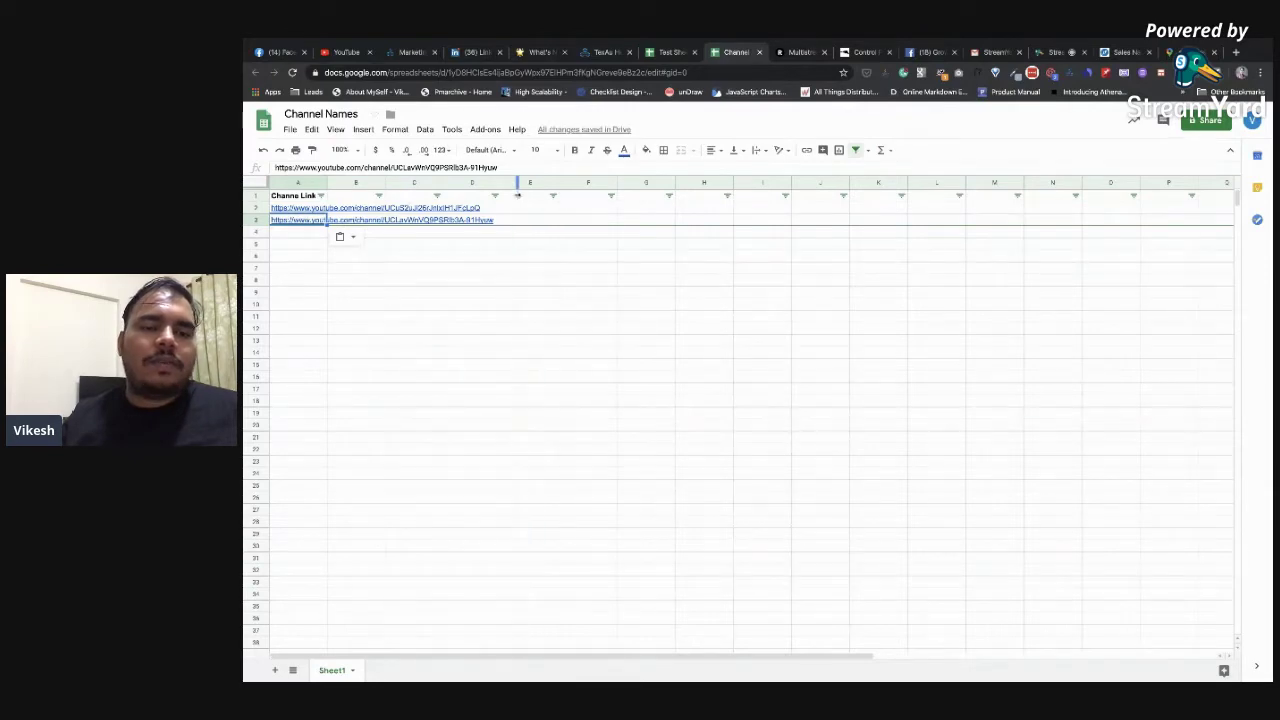
{"action": "left_click", "coordinate": [441, 243]}
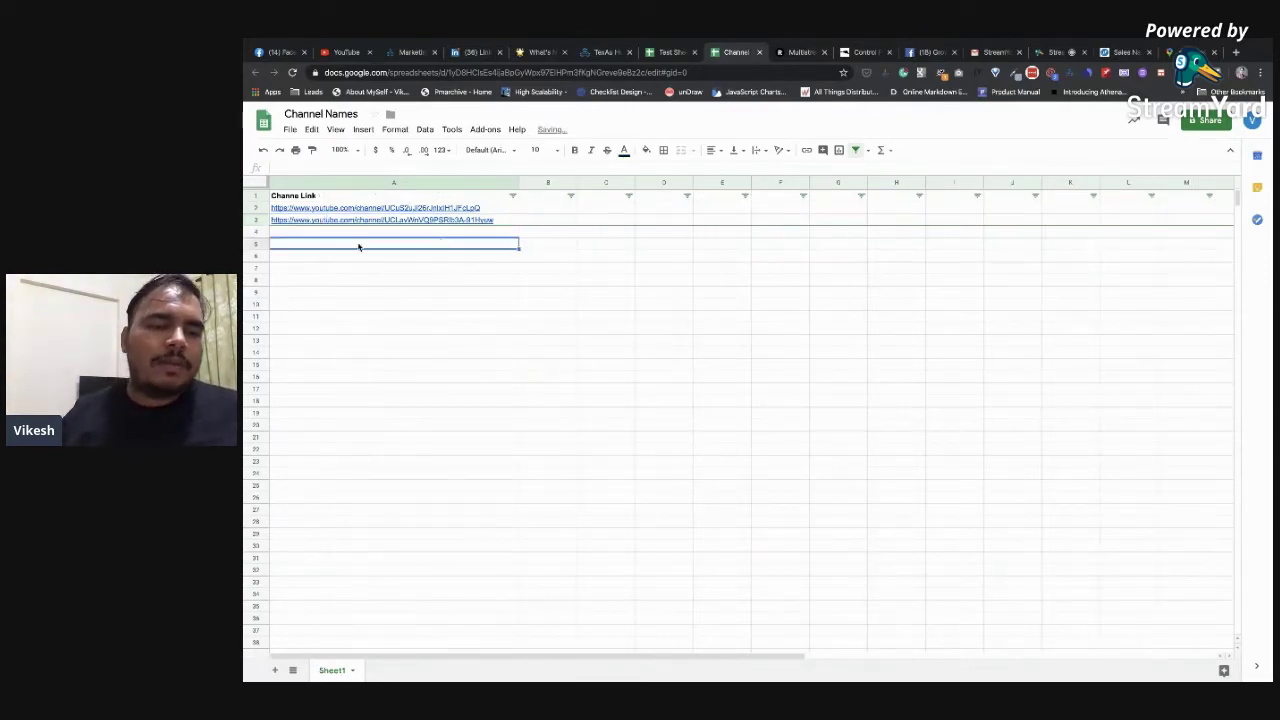
- Download Channel Names as a comma-separated values (.csv) file
{"action": "left_click", "coordinate": [290, 129]}
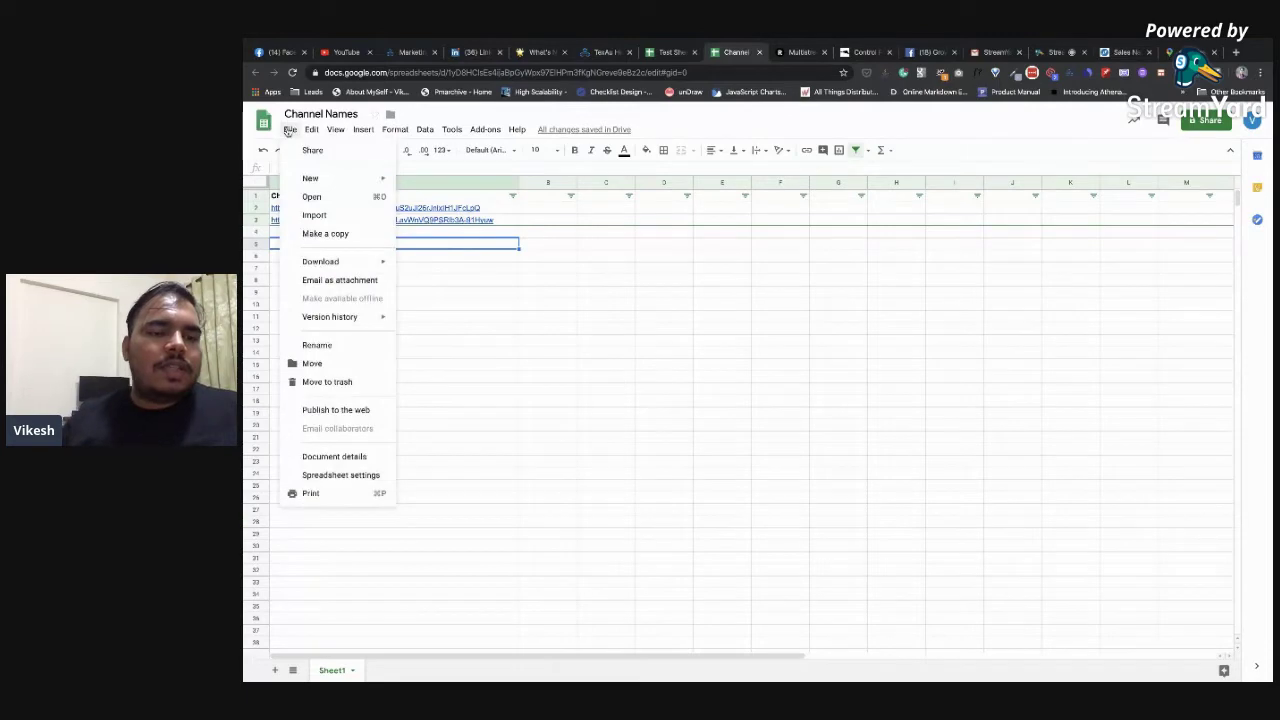
{"action": "mouse_move", "coordinate": [326, 266]}
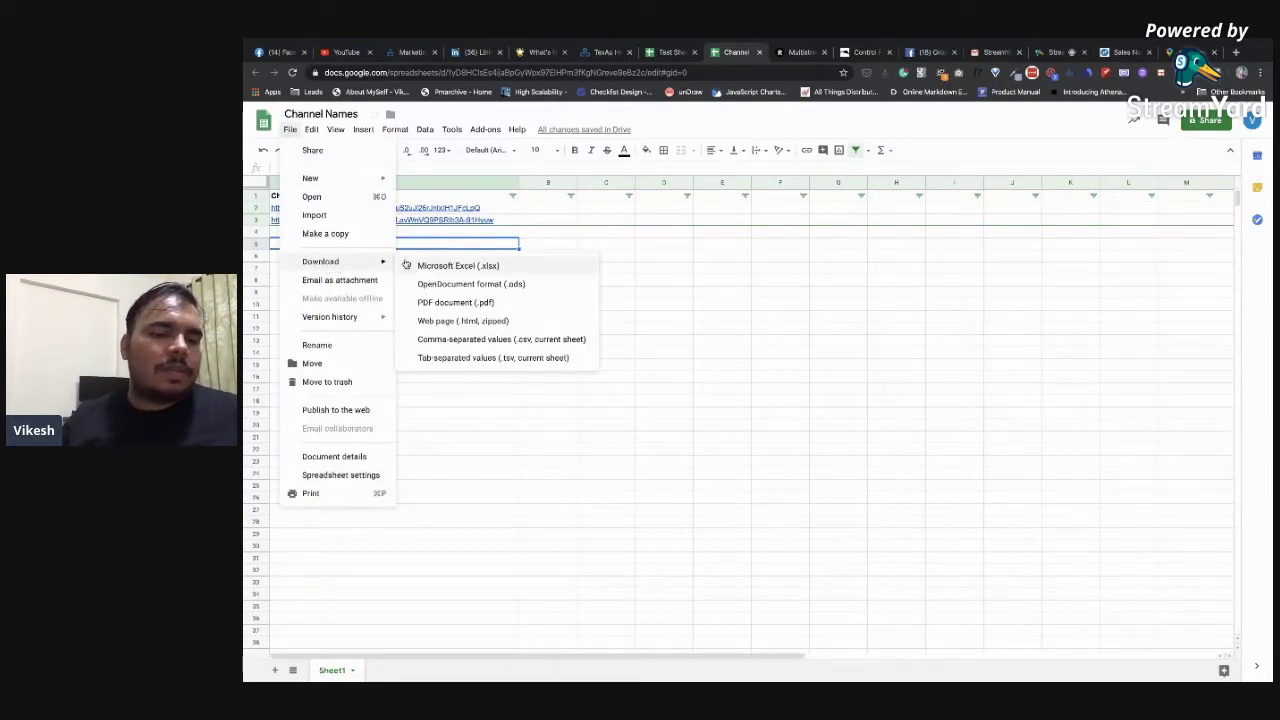
{"action": "left_click", "coordinate": [478, 343]}
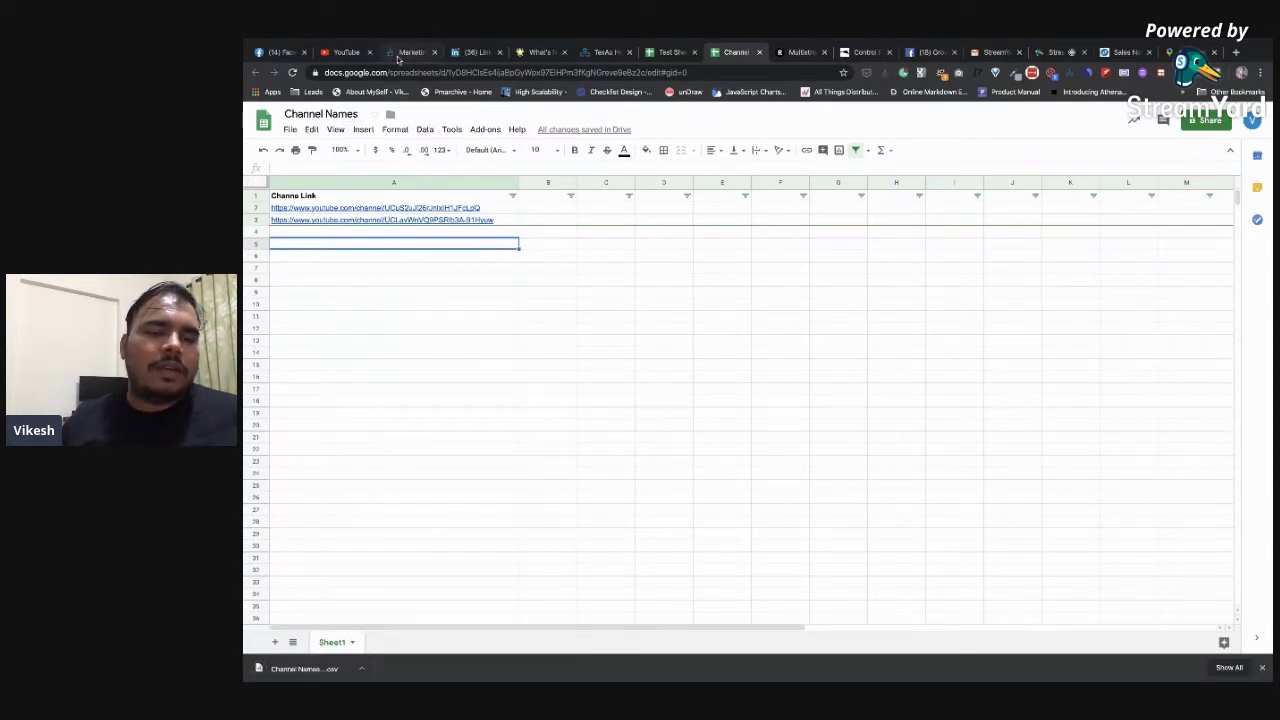
{"action": "left_click", "coordinate": [408, 52]}
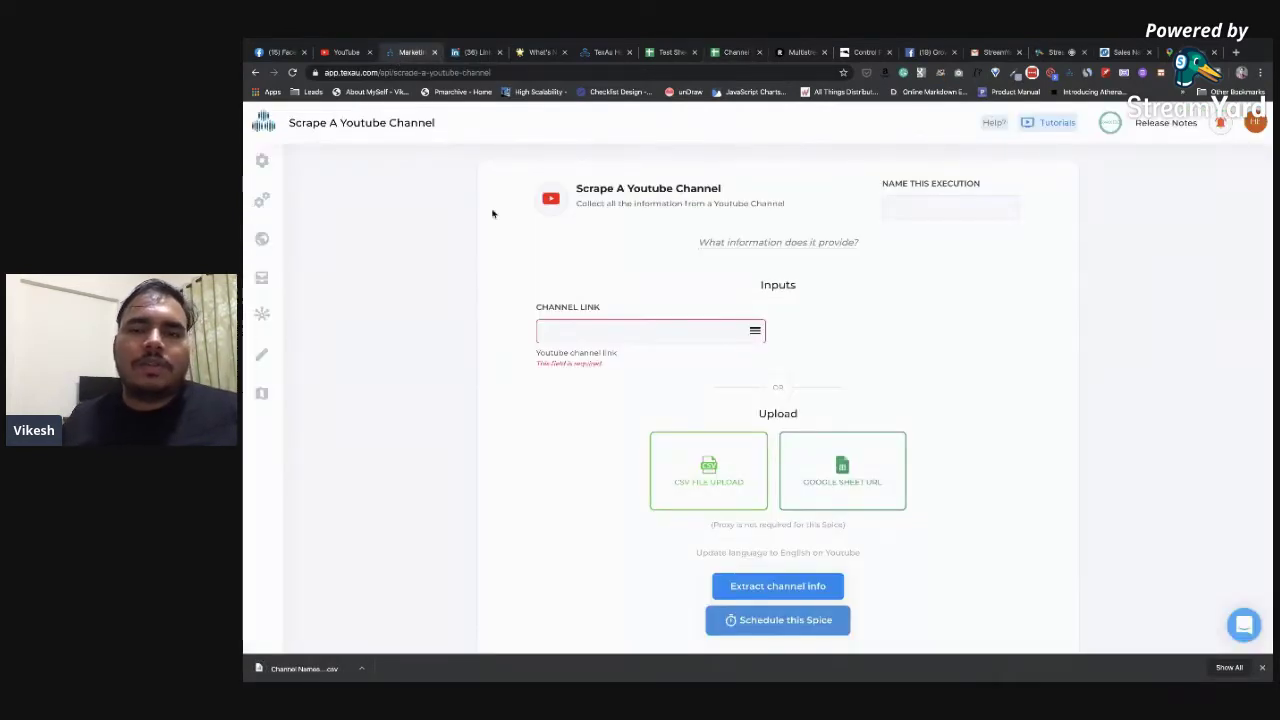
- Upload the downloaded Channel Names CSV into the Scrape A Youtube Channel spice
{"action": "scroll", "coordinate": [720, 340], "scroll_direction": "down", "scroll_amount": 2}
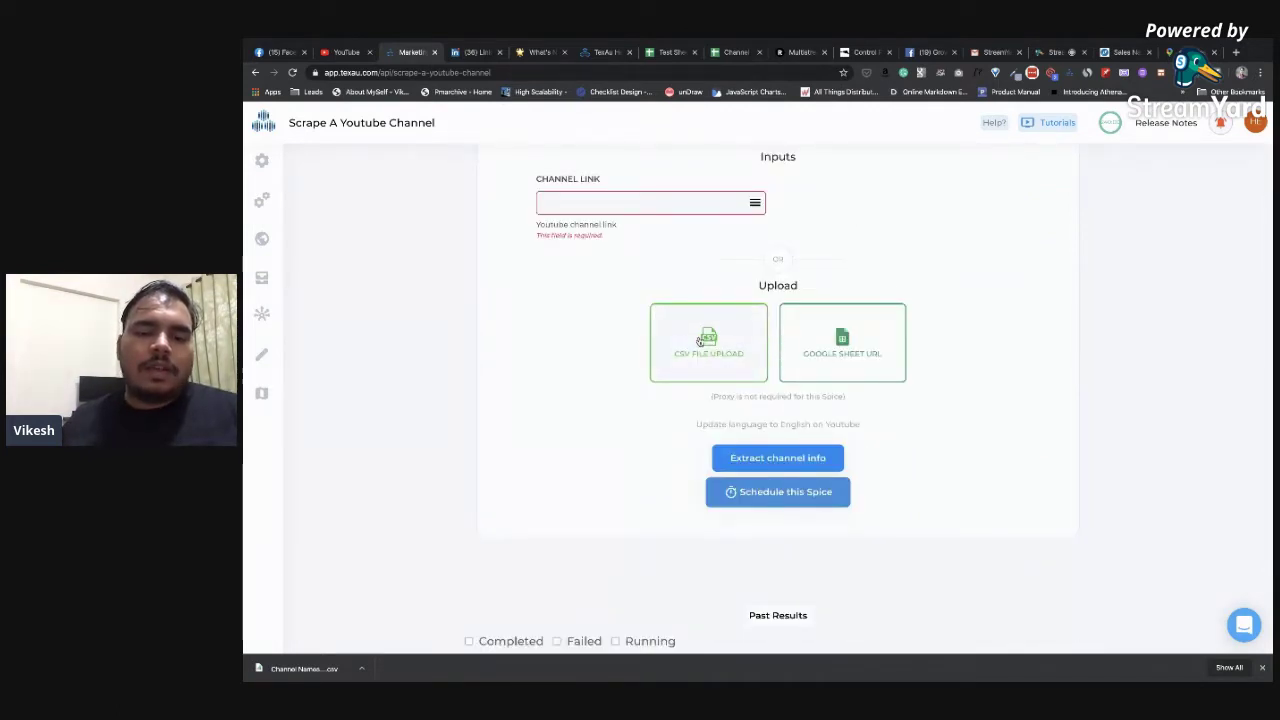
{"action": "left_click", "coordinate": [711, 343]}
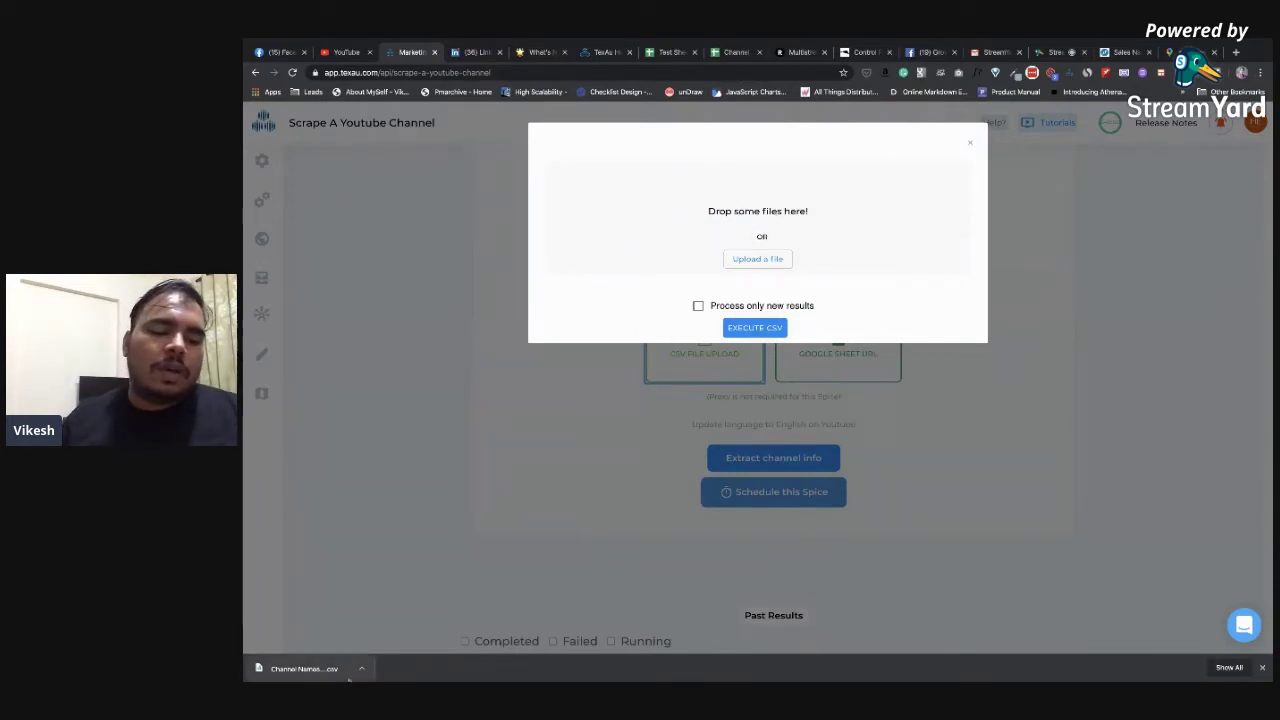
{"action": "left_click_drag", "start_coordinate": [305, 679], "coordinate": [797, 195]}
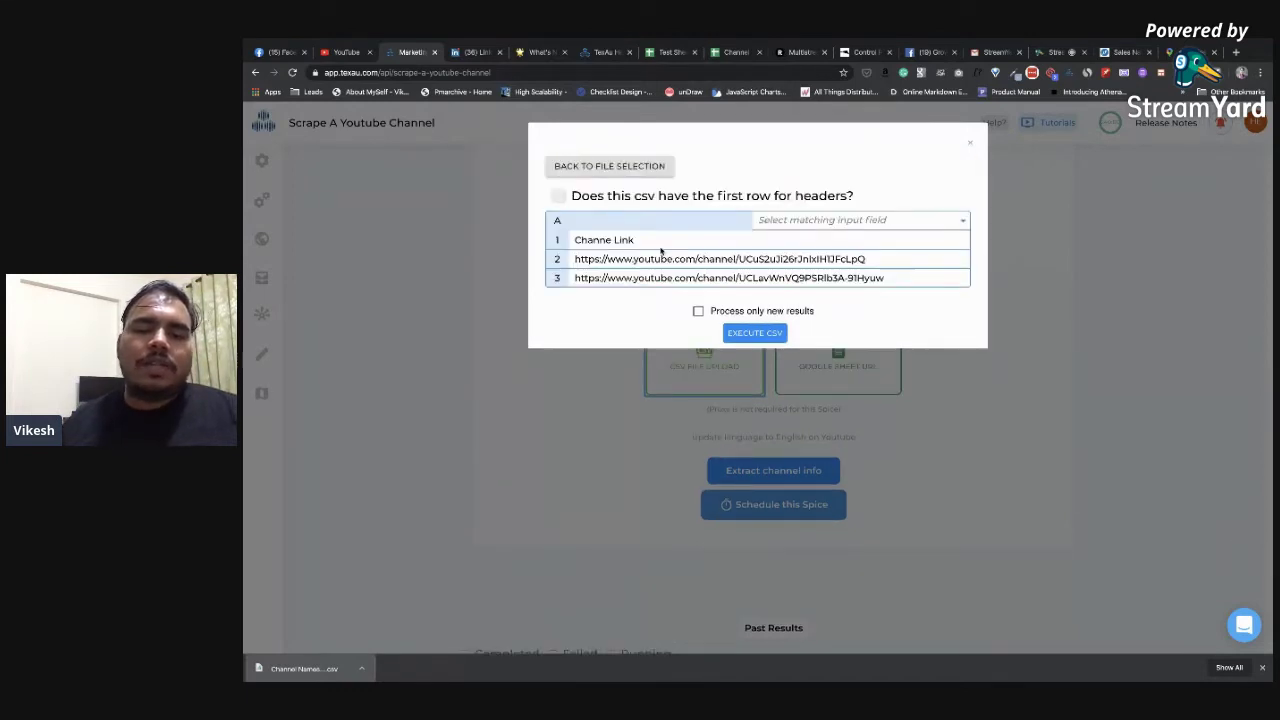
{"action": "left_click", "coordinate": [733, 52]}
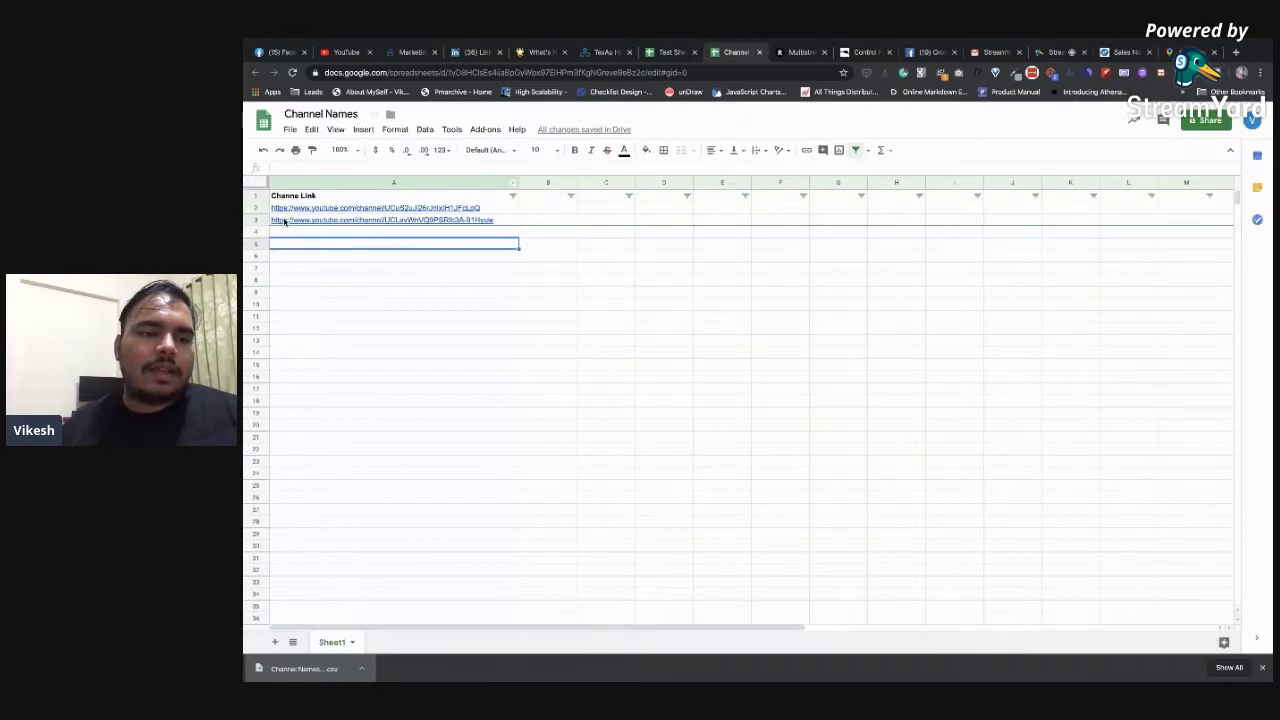
{"action": "left_click", "coordinate": [411, 52]}
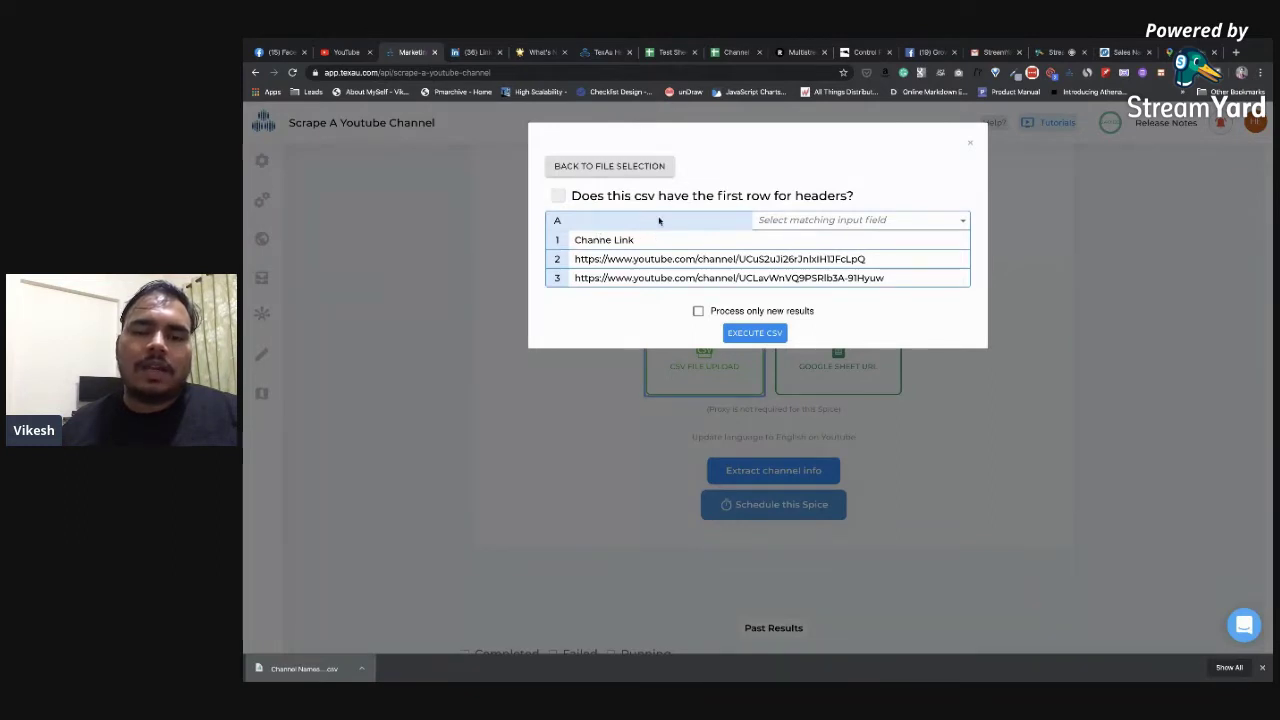
- Treat the CSV's first row as headers, map column A to channel link, and execute
{"action": "left_click", "coordinate": [559, 197]}
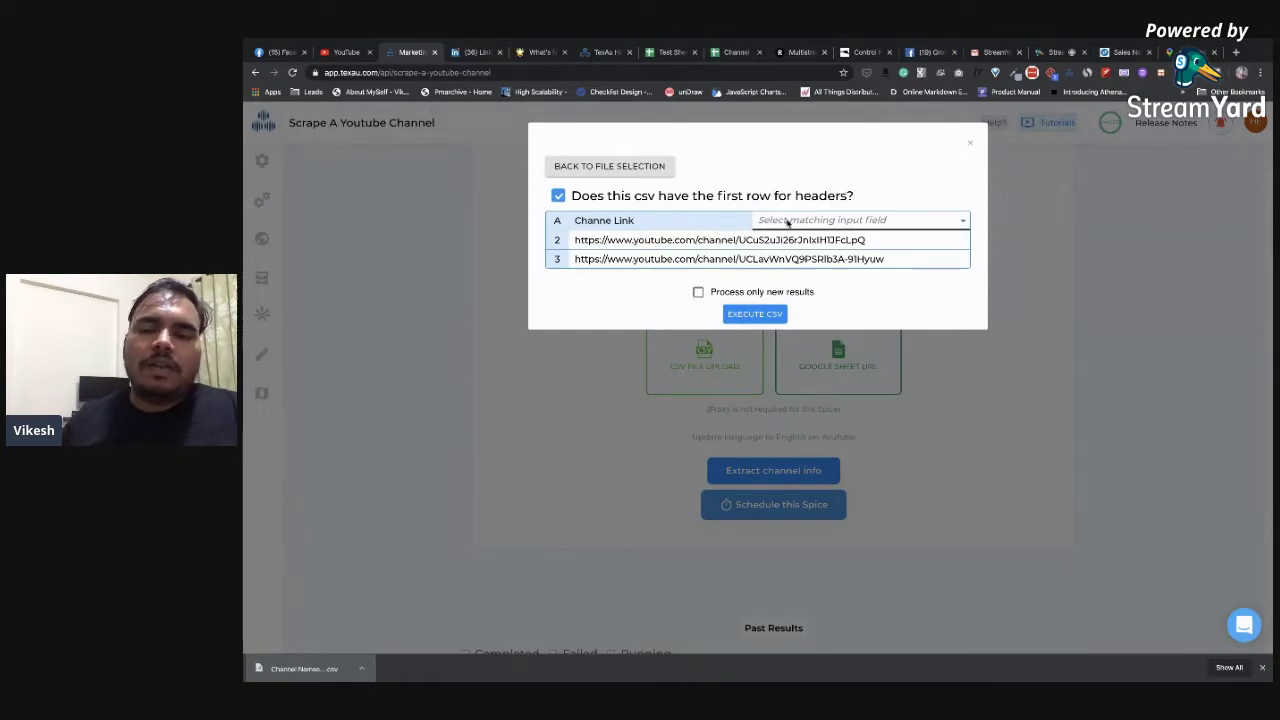
{"action": "left_click", "coordinate": [787, 221]}
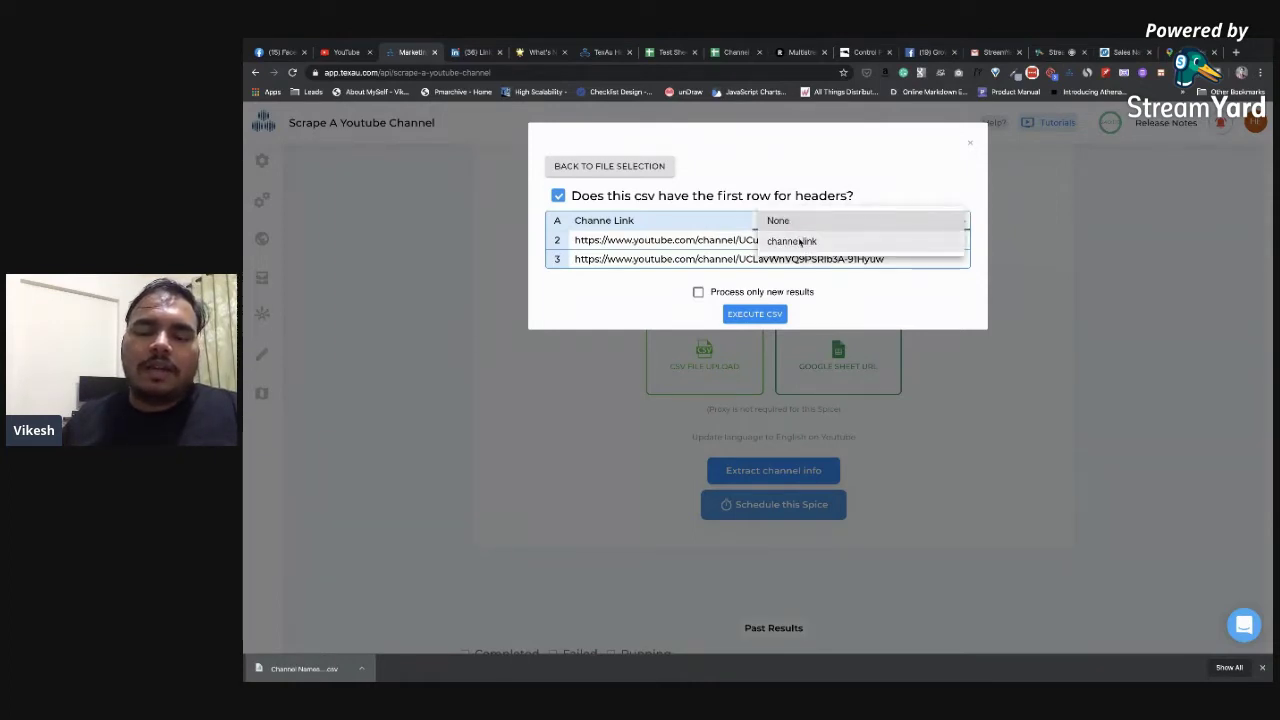
{"action": "left_click", "coordinate": [683, 226]}
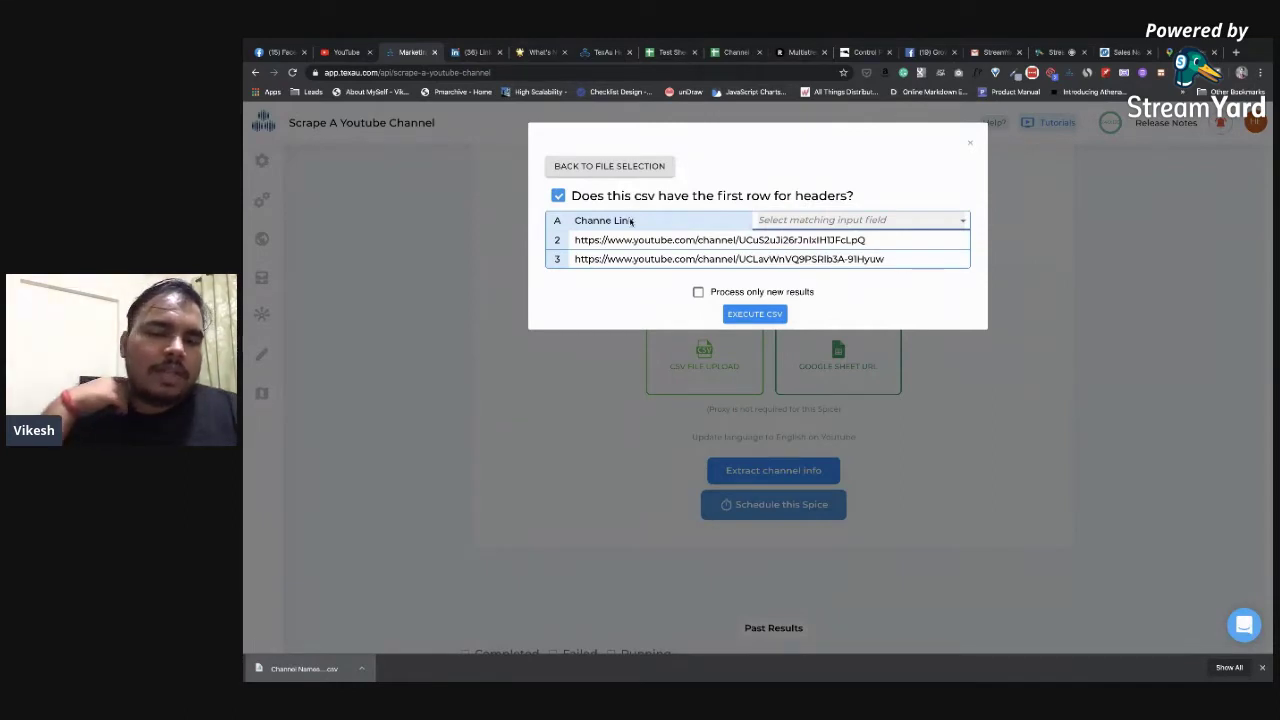
{"action": "left_click", "coordinate": [843, 226]}
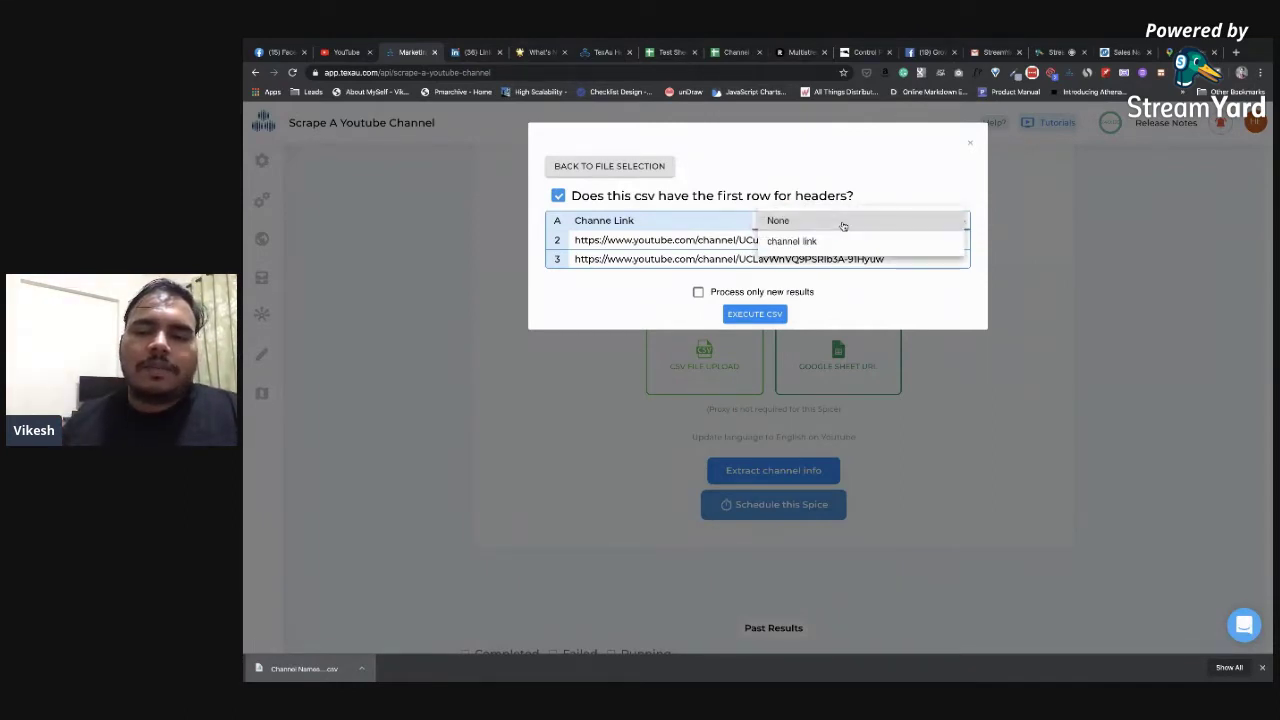
{"action": "left_click", "coordinate": [788, 242]}
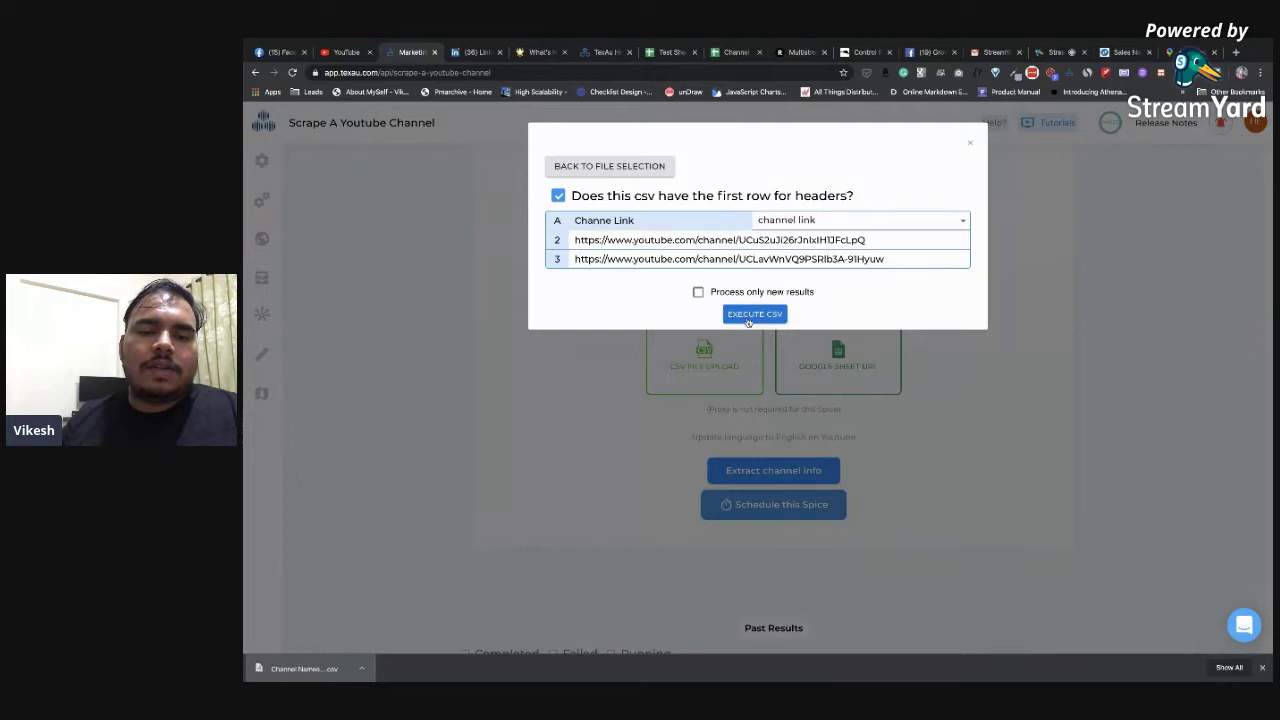
{"action": "left_click", "coordinate": [748, 316]}
{"action": "scroll", "coordinate": [540, 400], "scroll_direction": "down", "scroll_amount": 3}
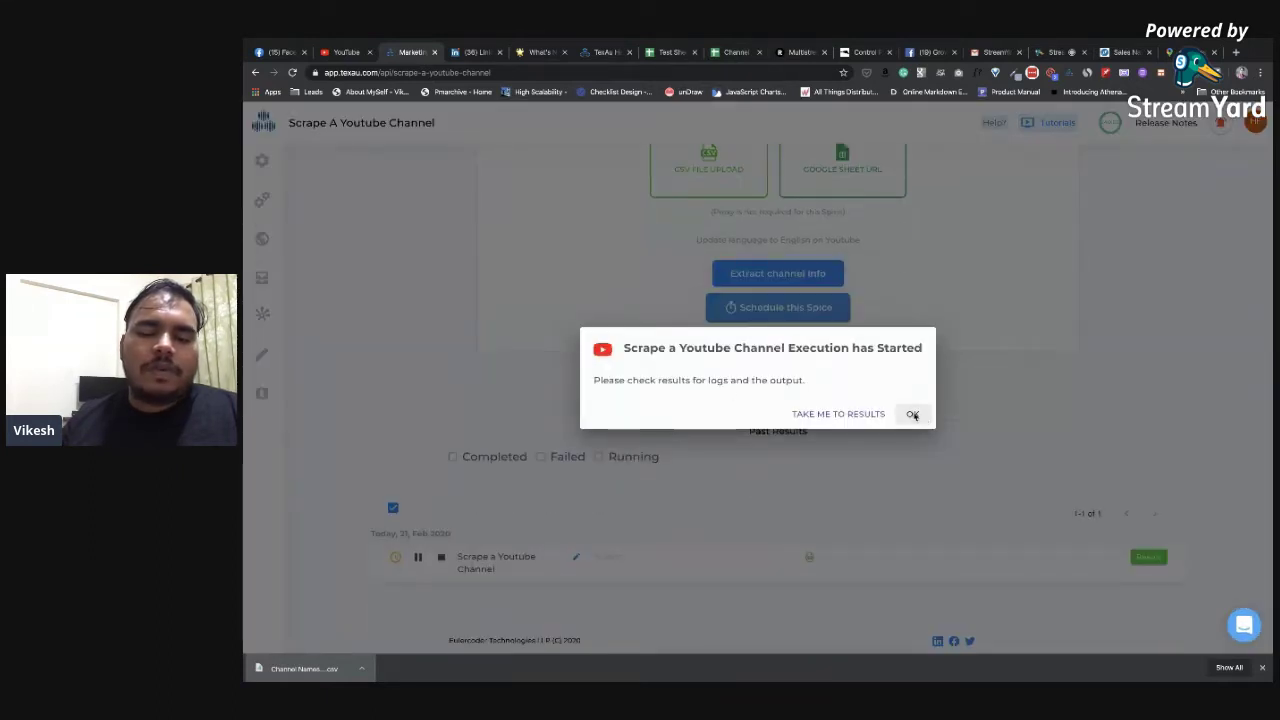
- Dismiss the started notice and open the Google Maps Search Extractor run's results from Past Results
{"action": "left_click", "coordinate": [910, 414]}
{"action": "left_click", "coordinate": [503, 557]}
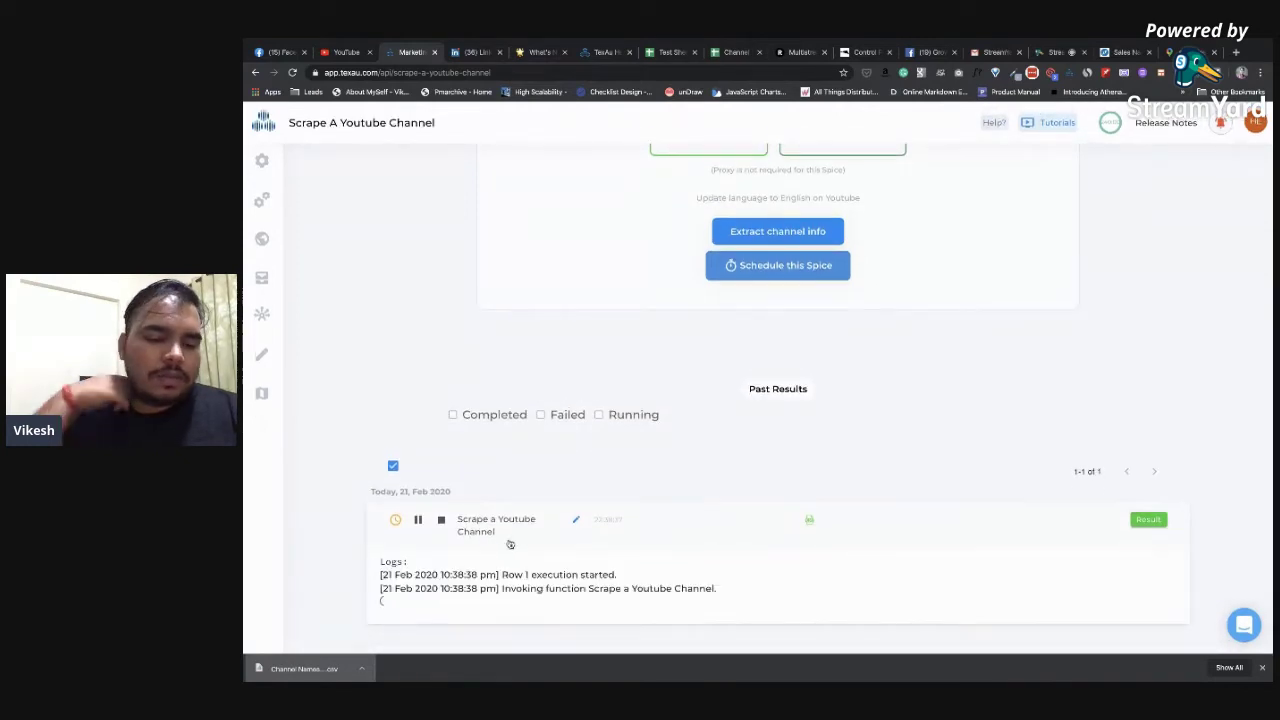
{"action": "left_click", "coordinate": [494, 531]}
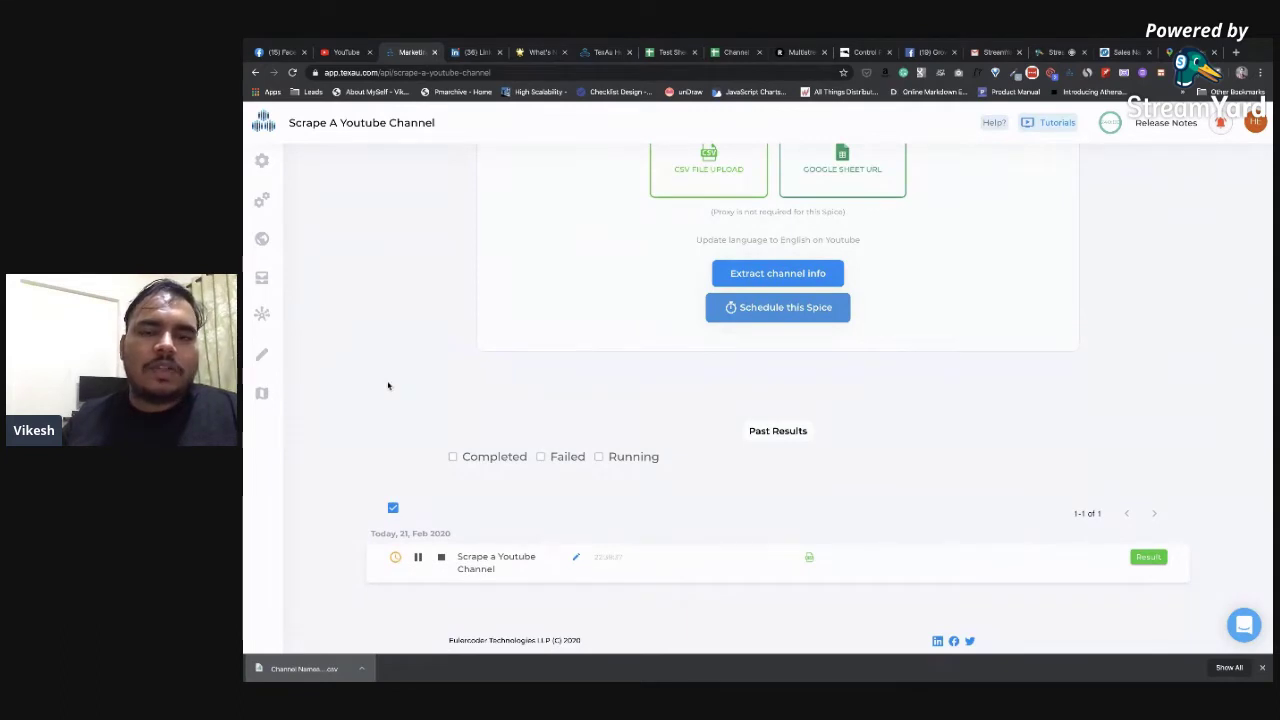
{"action": "mouse_move", "coordinate": [270, 240]}
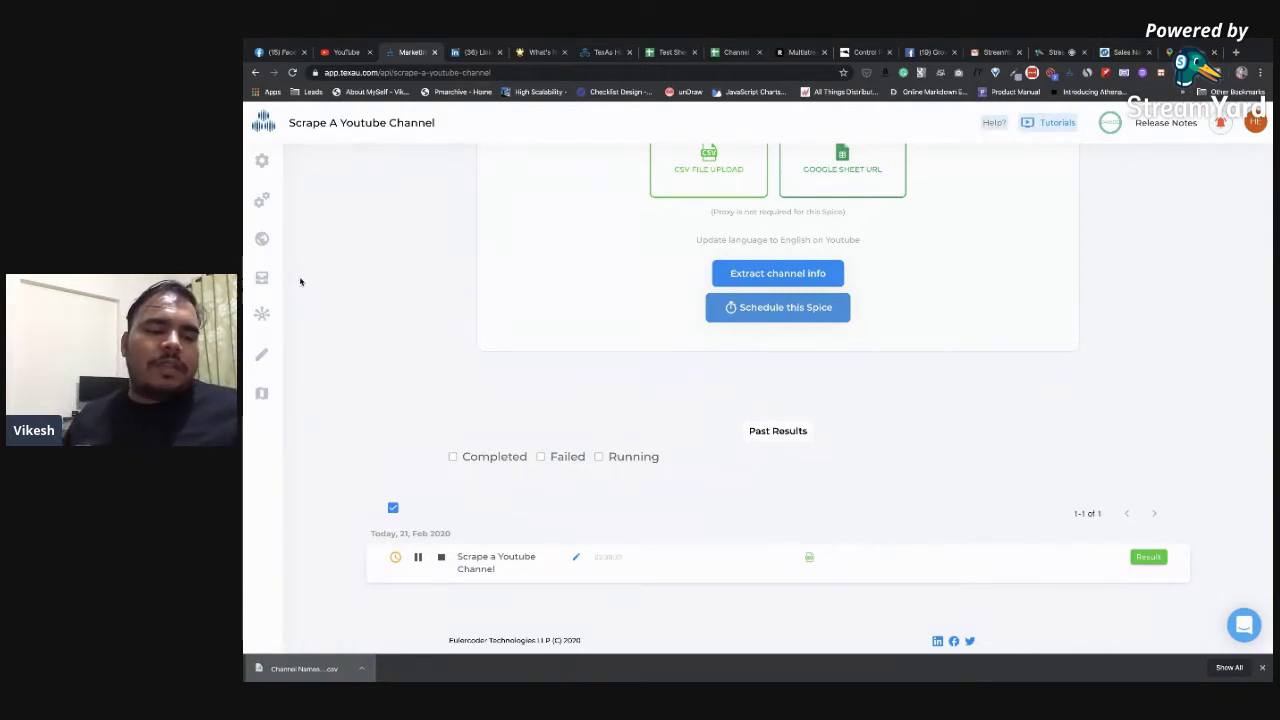
{"action": "mouse_move", "coordinate": [300, 284]}
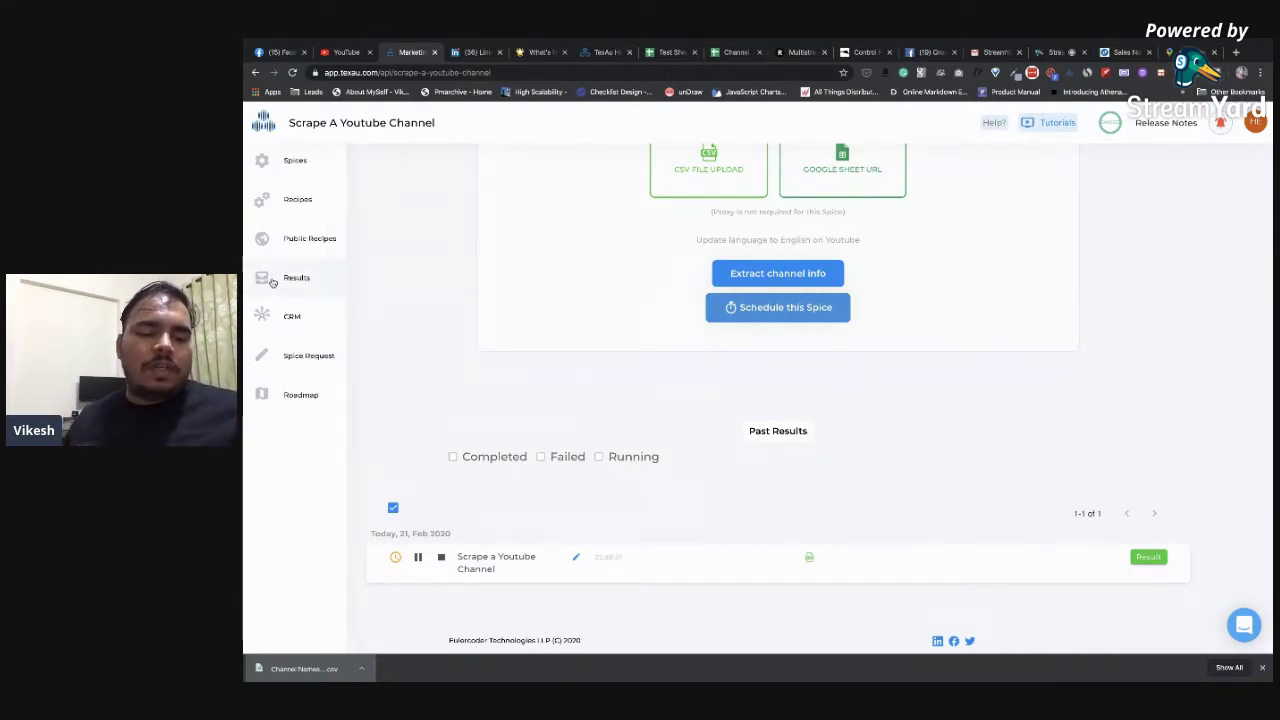
{"action": "left_click", "coordinate": [272, 283]}
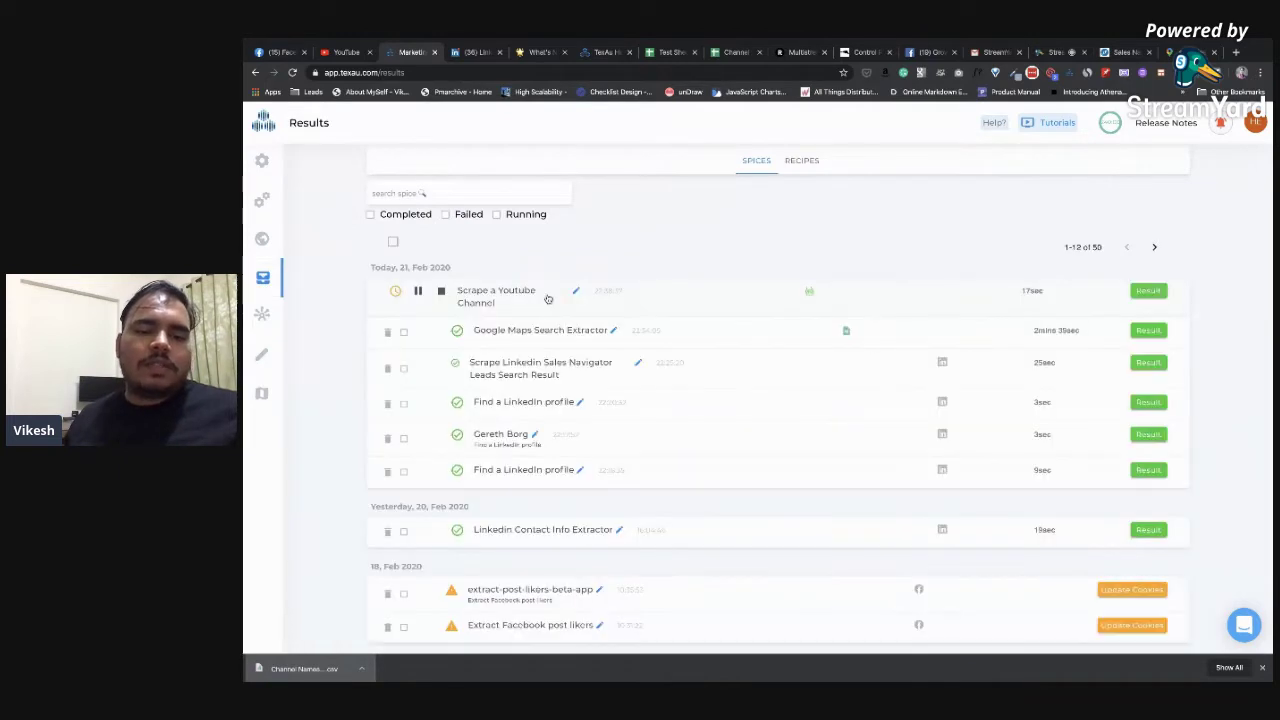
{"action": "left_click", "coordinate": [696, 330]}
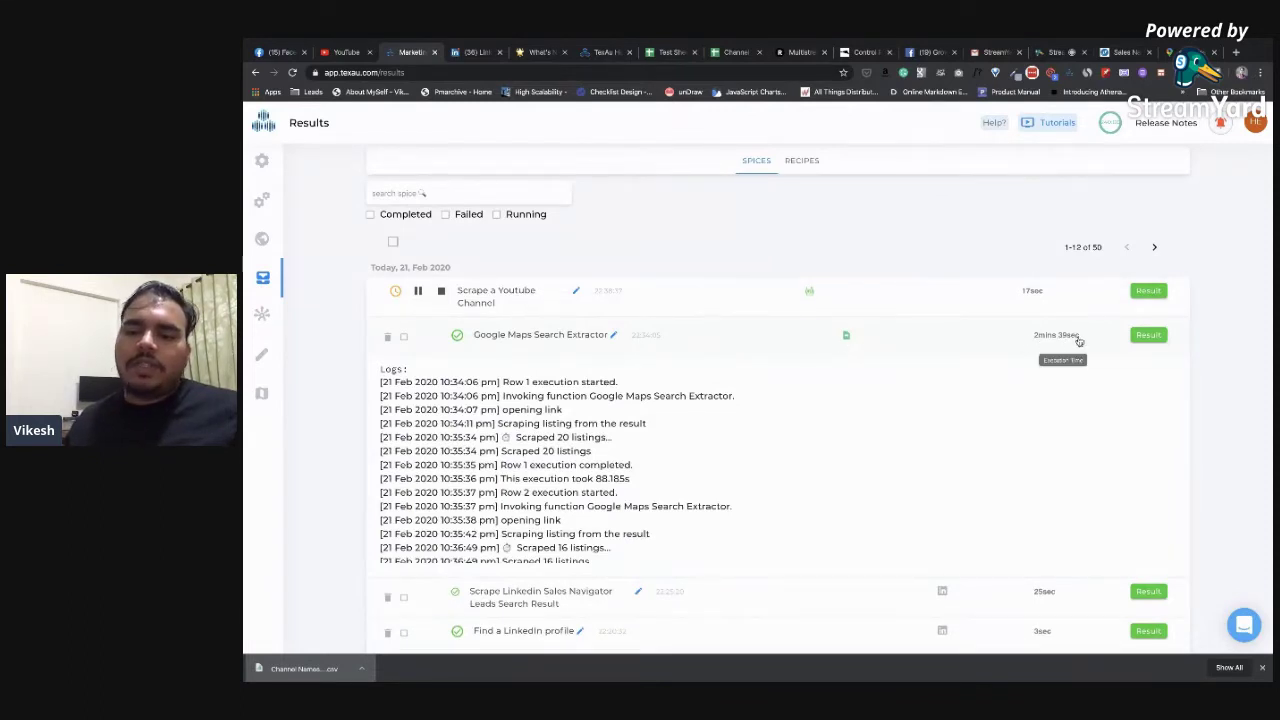
{"action": "scroll", "coordinate": [746, 463], "scroll_direction": "down", "scroll_amount": 1}
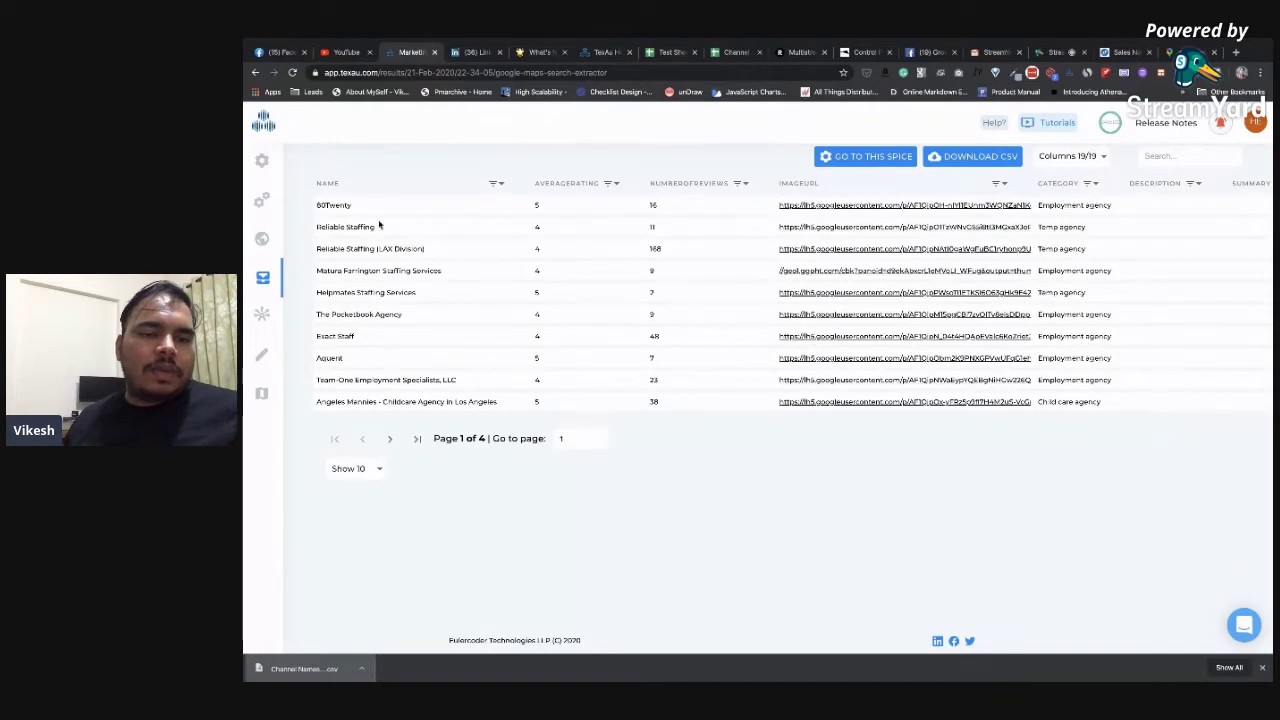
- Scroll the Google Maps results table sideways to review its columns
{"action": "scroll", "coordinate": [379, 224], "scroll_direction": "right", "scroll_amount": 2}
{"action": "scroll", "coordinate": [608, 226], "scroll_direction": "right", "scroll_amount": 5}
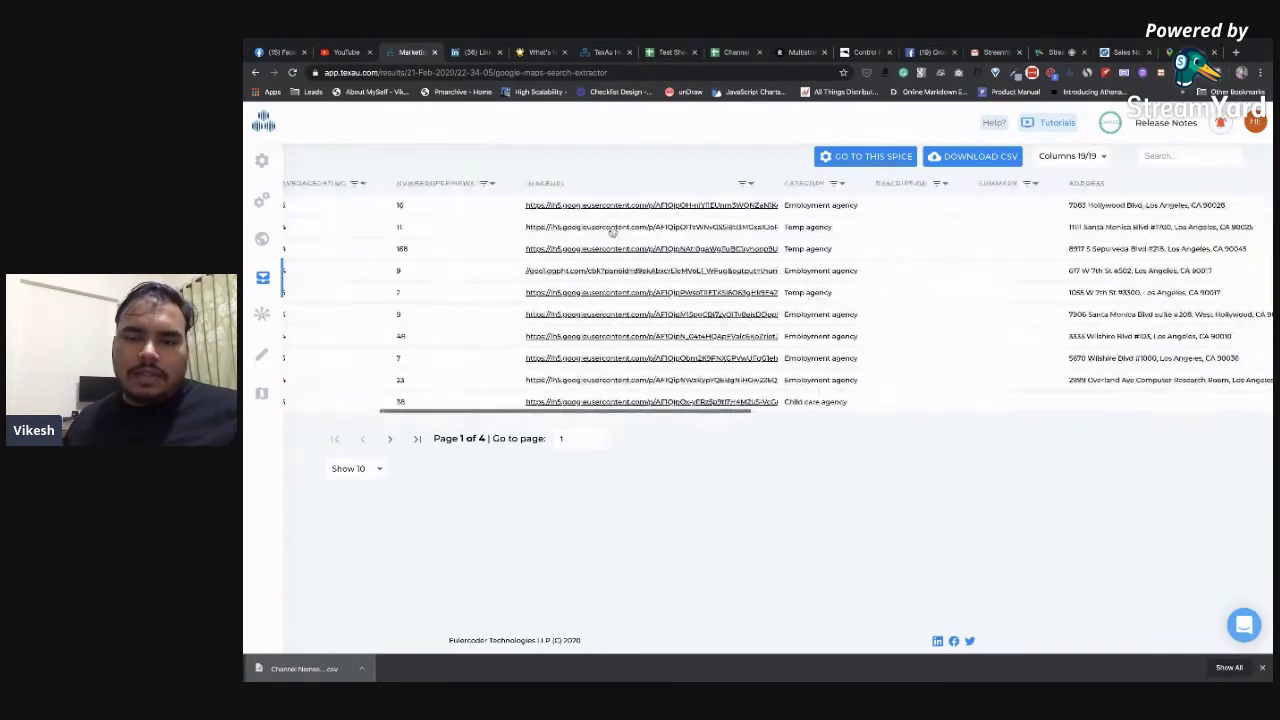
{"action": "scroll", "coordinate": [842, 228], "scroll_direction": "right", "scroll_amount": 4}
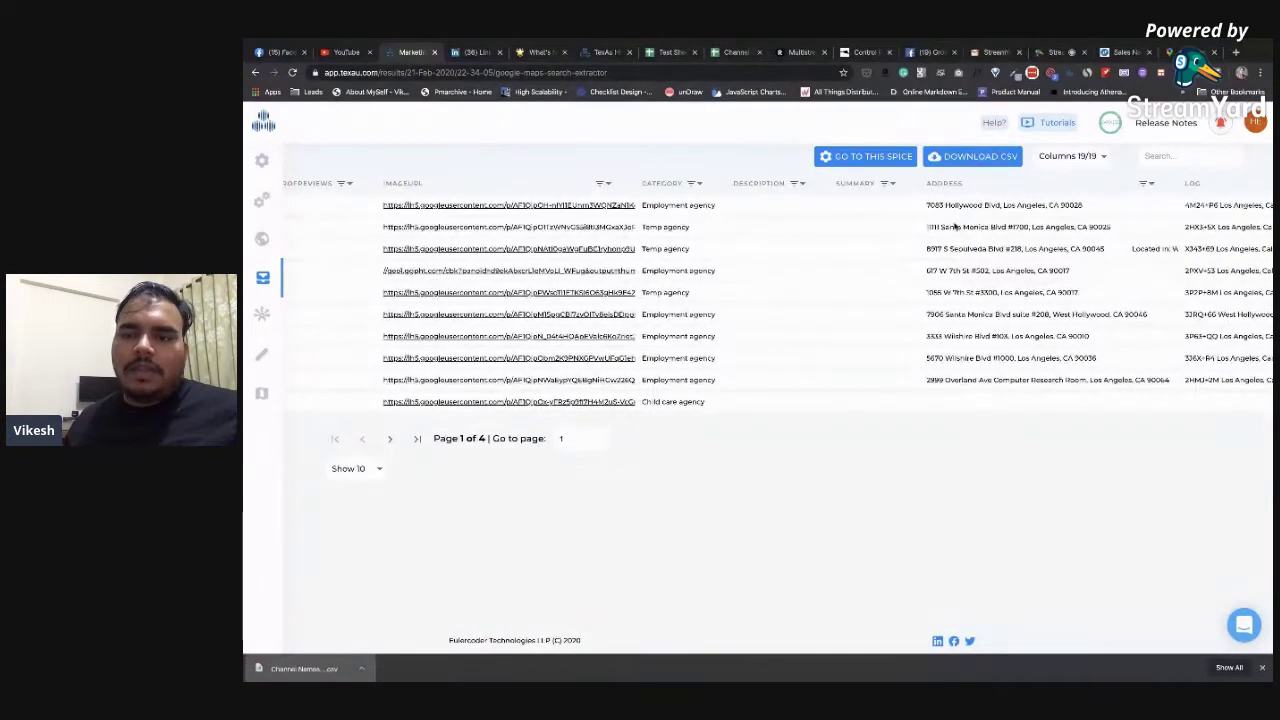
{"action": "scroll", "coordinate": [940, 290], "scroll_direction": "right", "scroll_amount": 5}
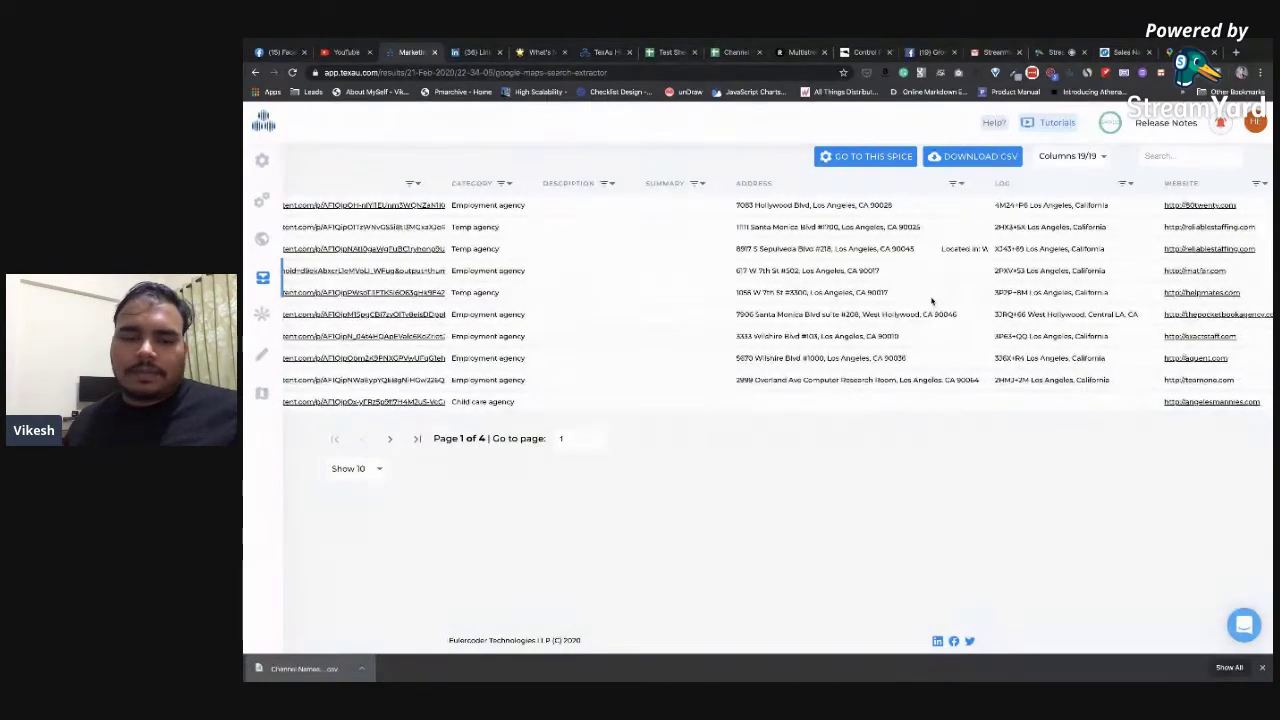
- Change the page size from Show 10 to Show 50 and scroll the full listing
{"action": "left_click", "coordinate": [360, 468]}
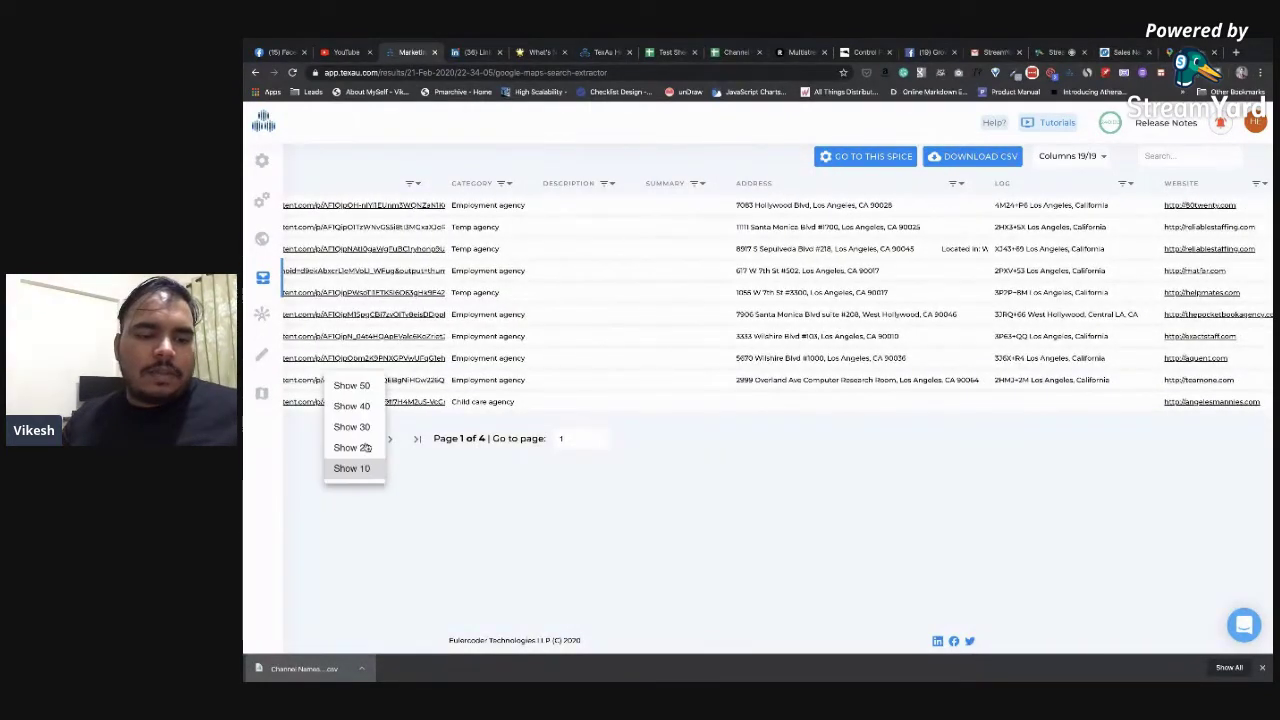
{"action": "left_click", "coordinate": [352, 387]}
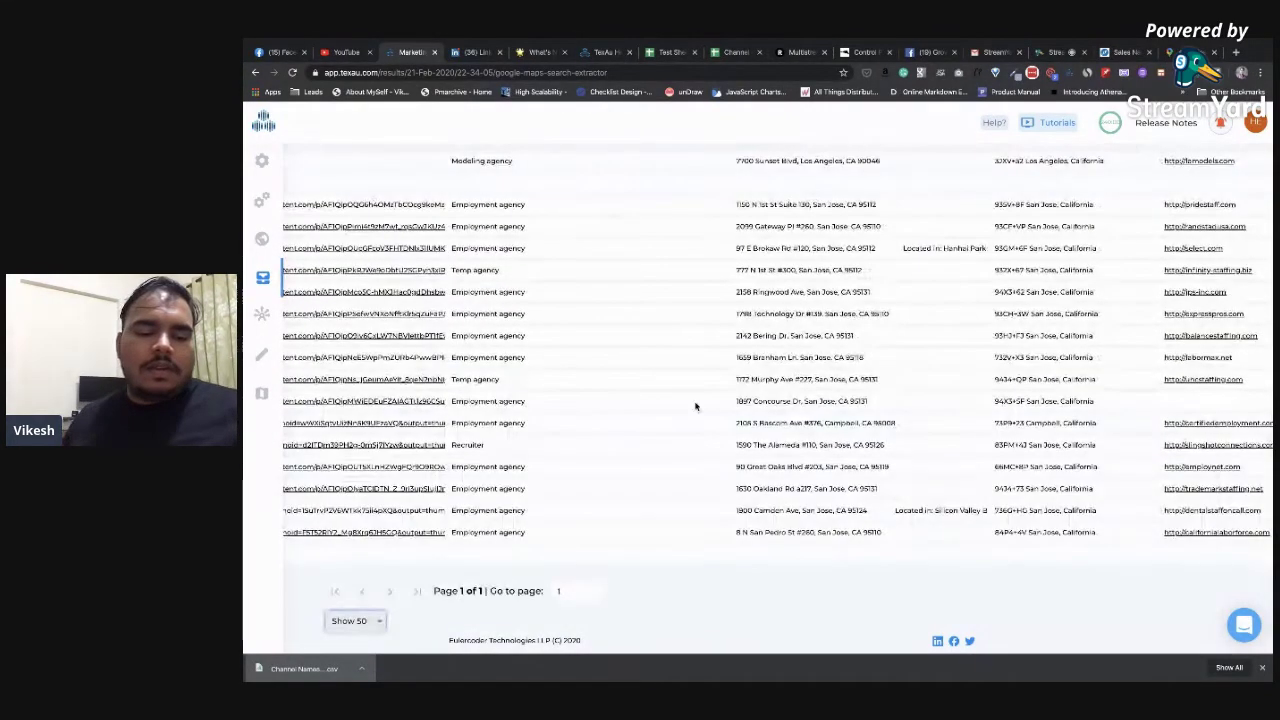
{"action": "scroll", "coordinate": [700, 390], "scroll_direction": "left", "scroll_amount": 10}
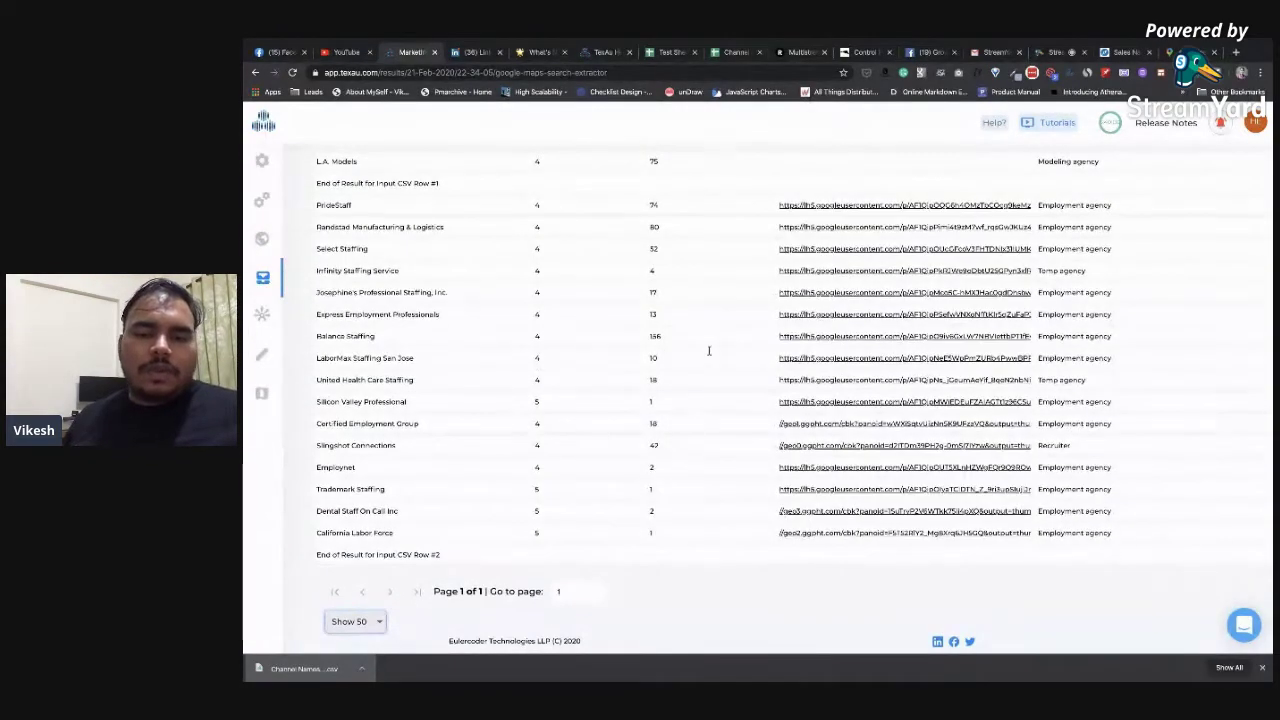
{"action": "scroll", "coordinate": [709, 350], "scroll_direction": "up", "scroll_amount": 4}
{"action": "scroll", "coordinate": [712, 345], "scroll_direction": "up", "scroll_amount": 3}
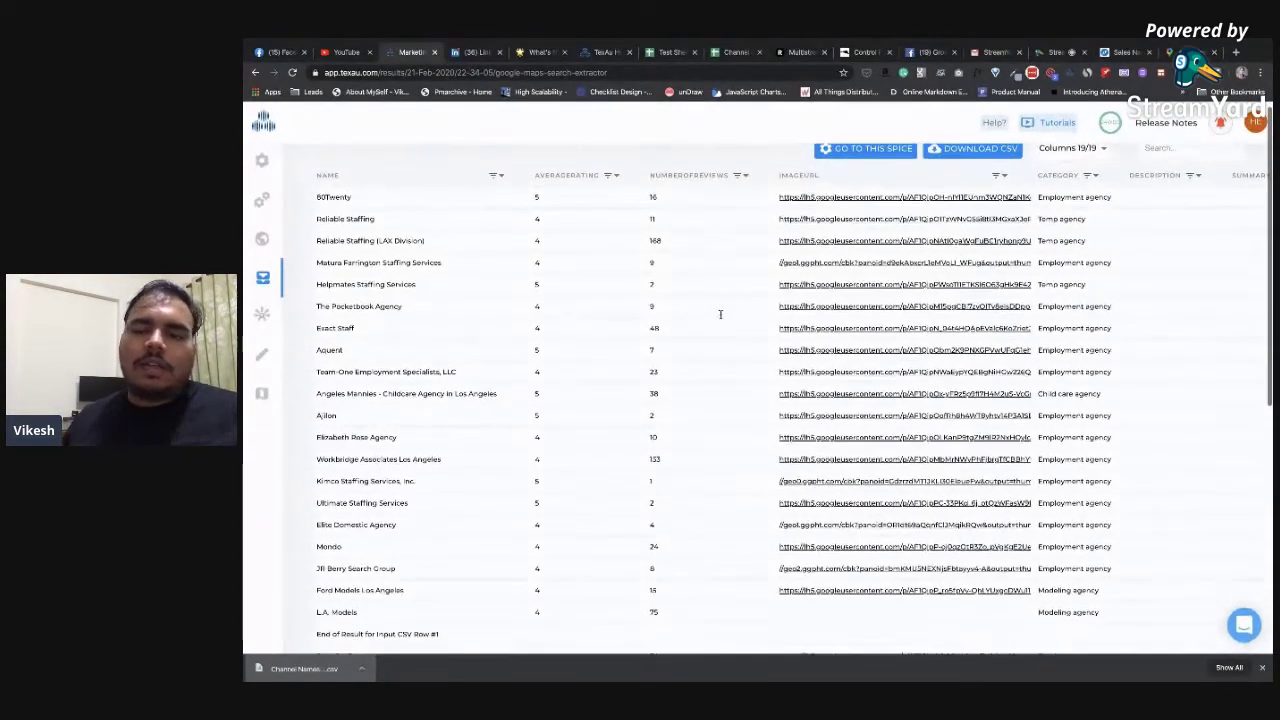
{"action": "scroll", "coordinate": [721, 318], "scroll_direction": "down", "scroll_amount": 1}
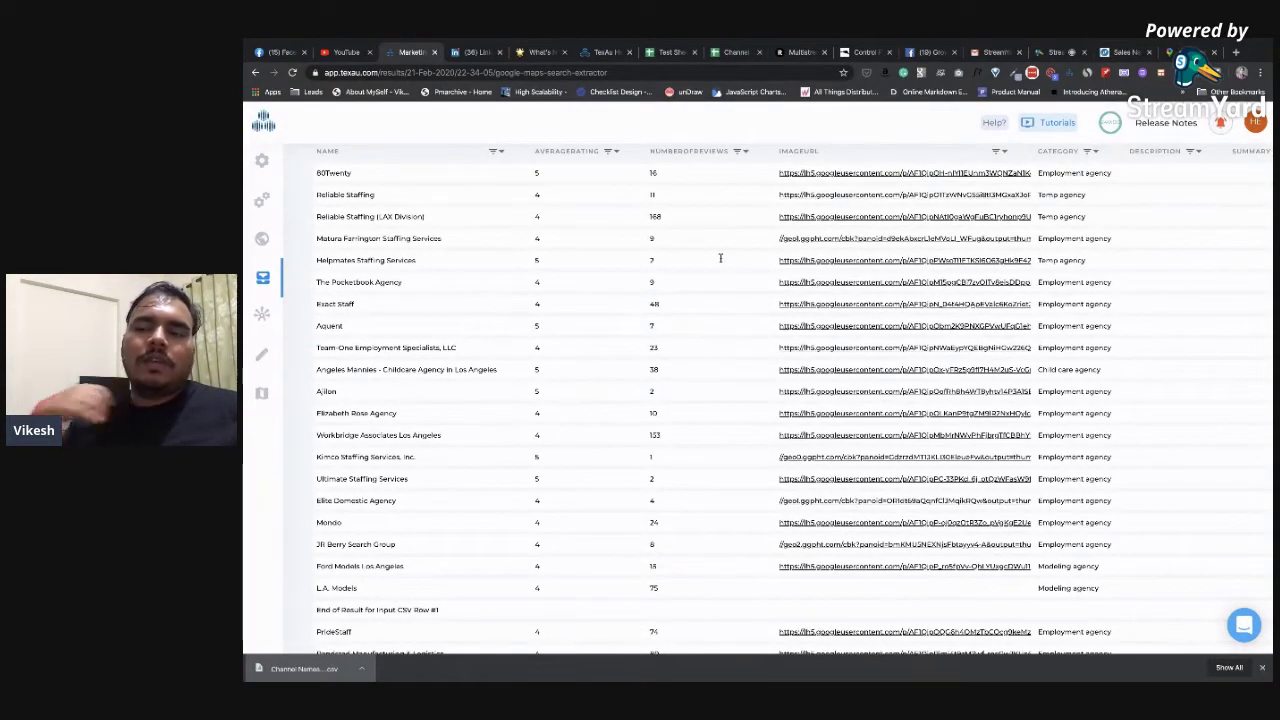
{"action": "scroll", "coordinate": [715, 272], "scroll_direction": "up", "scroll_amount": 1}
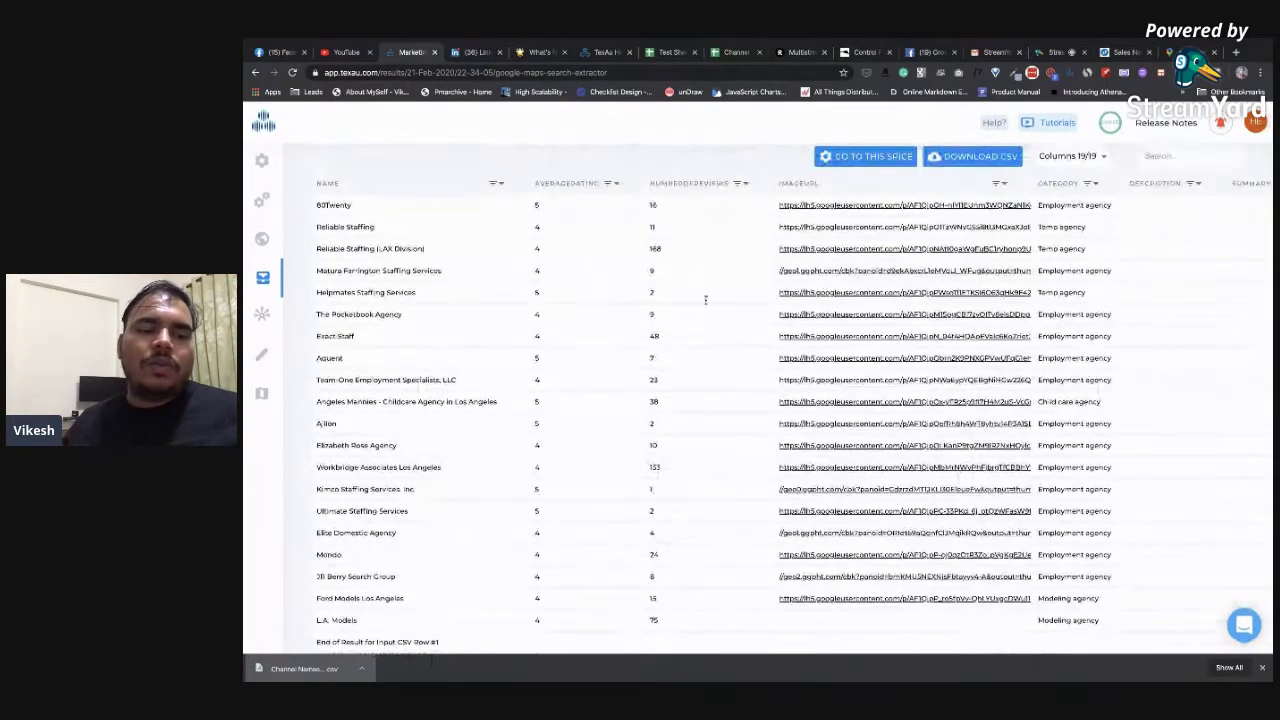
{"action": "scroll", "coordinate": [695, 328], "scroll_direction": "down", "scroll_amount": 1}
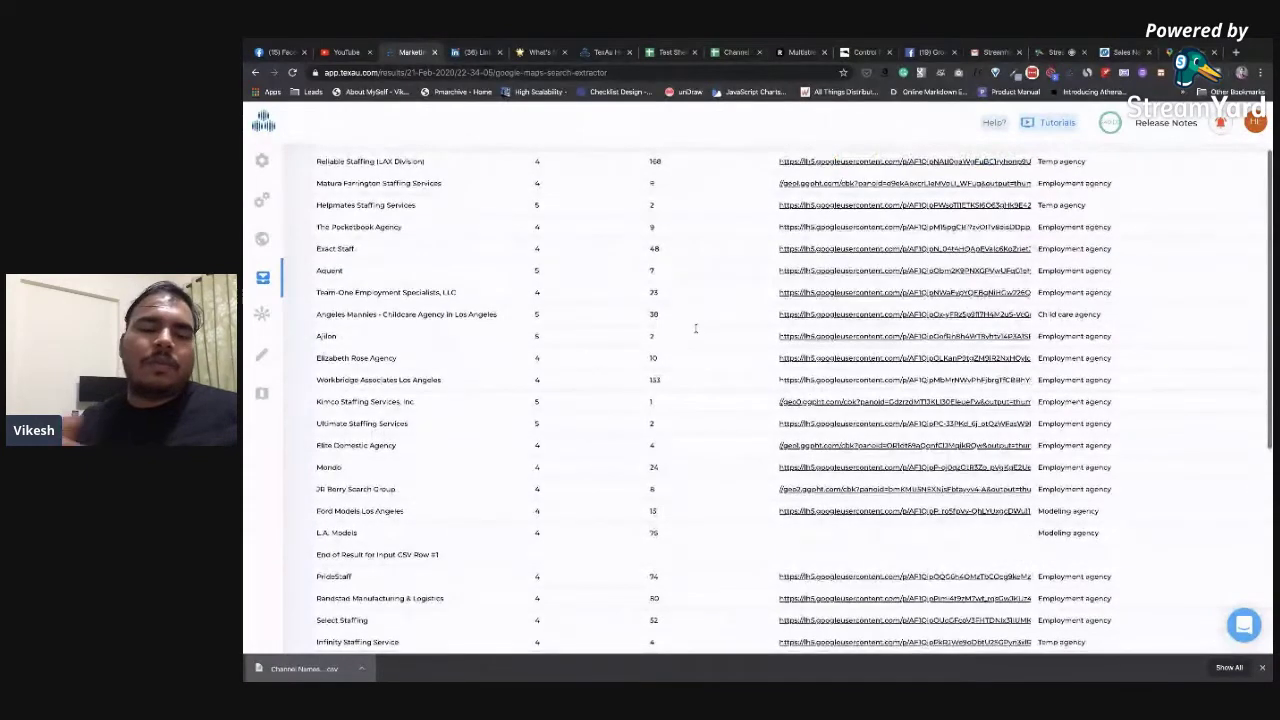
{"action": "scroll", "coordinate": [695, 328], "scroll_direction": "up", "scroll_amount": 1}
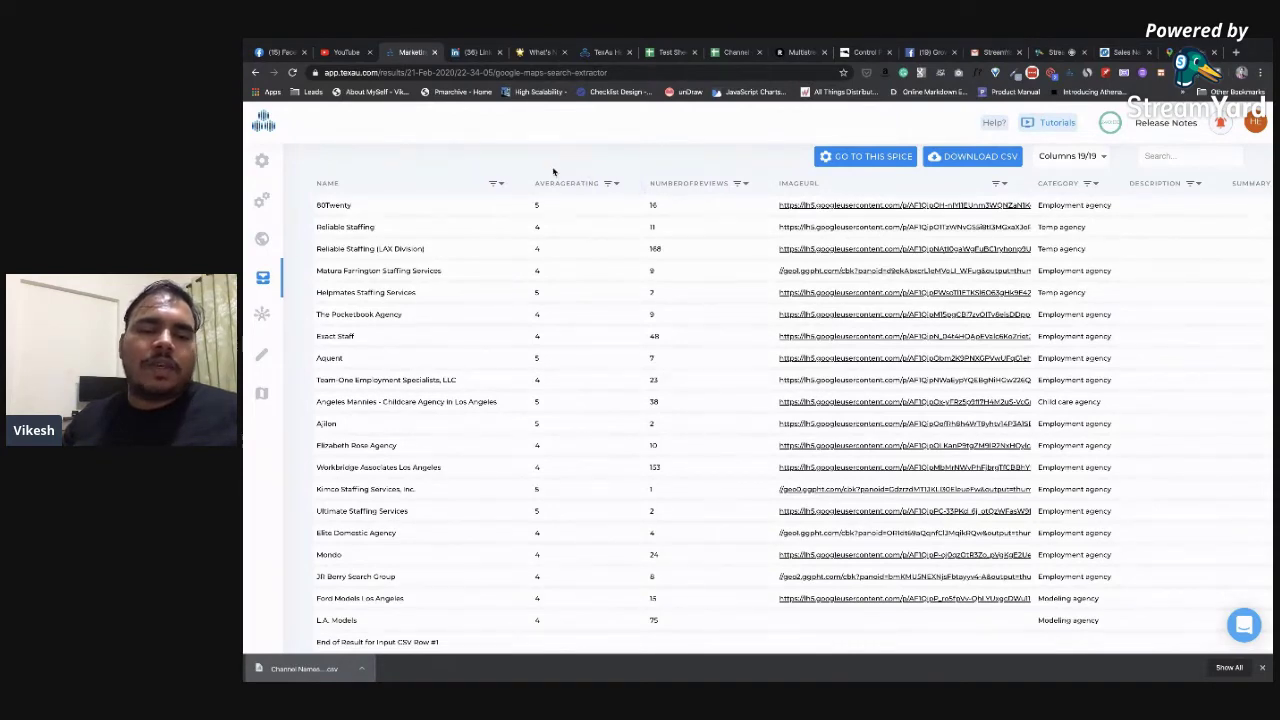
- Scroll the Los Angeles agencies table across the Address, Website and Phone columns
{"action": "scroll", "coordinate": [561, 296], "scroll_direction": "right", "scroll_amount": 5}
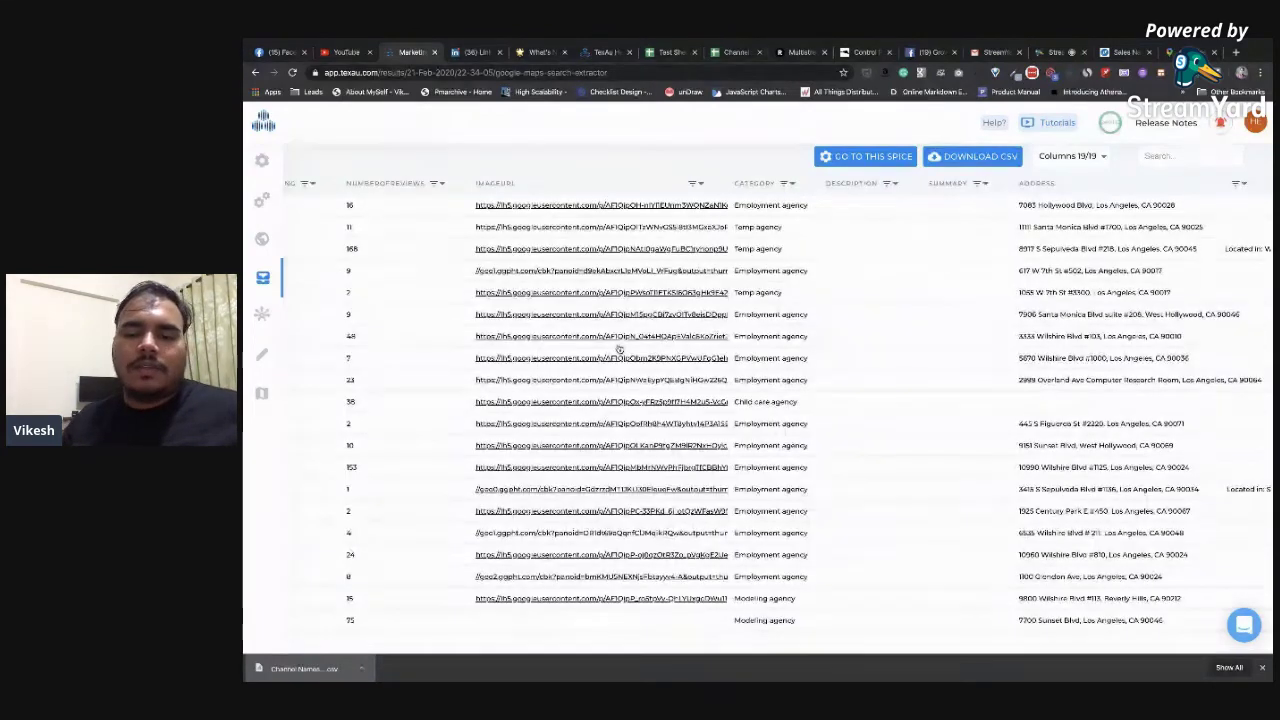
{"action": "scroll", "coordinate": [713, 352], "scroll_direction": "left", "scroll_amount": 5}
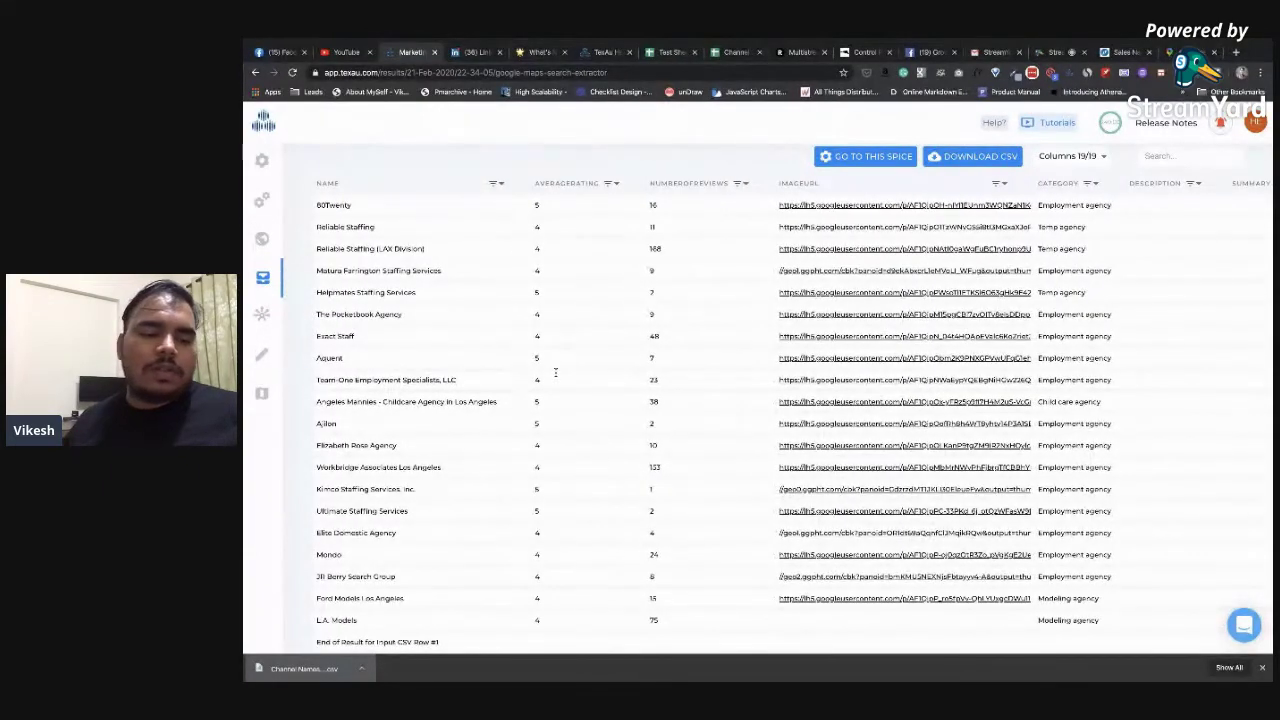
{"action": "scroll", "coordinate": [555, 372], "scroll_direction": "down", "scroll_amount": 5}
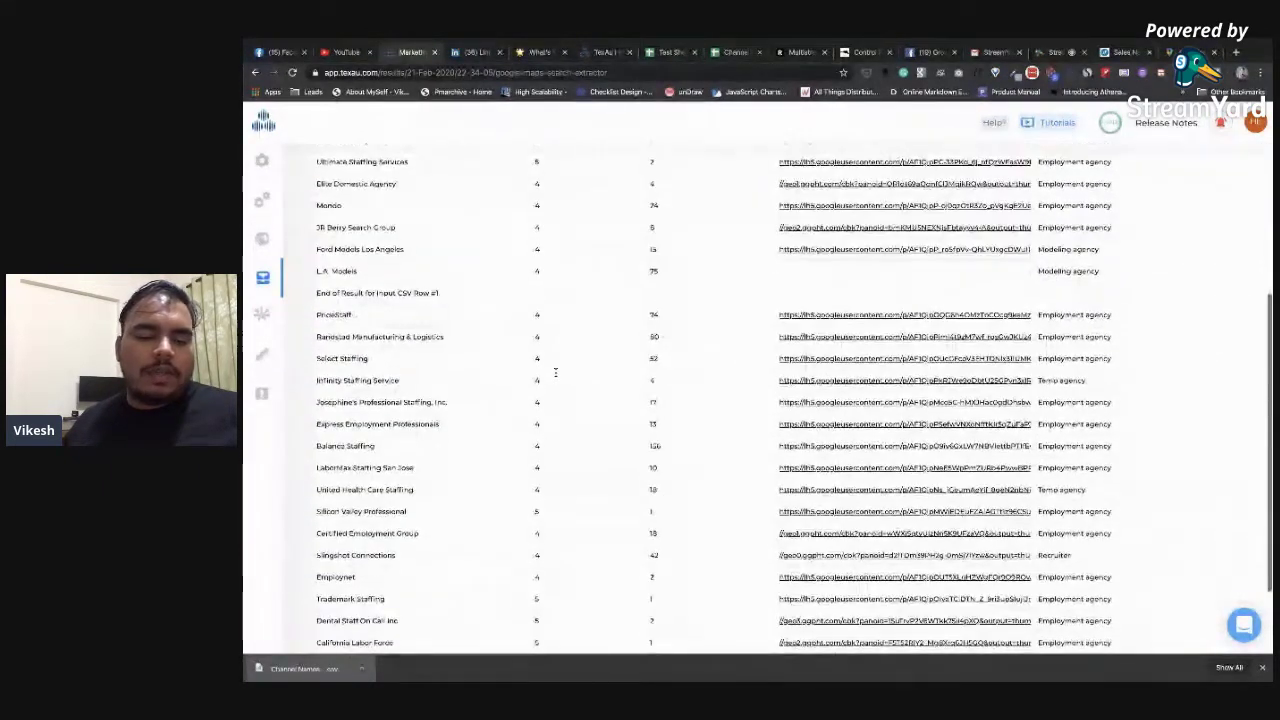
{"action": "scroll", "coordinate": [555, 372], "scroll_direction": "up", "scroll_amount": 5}
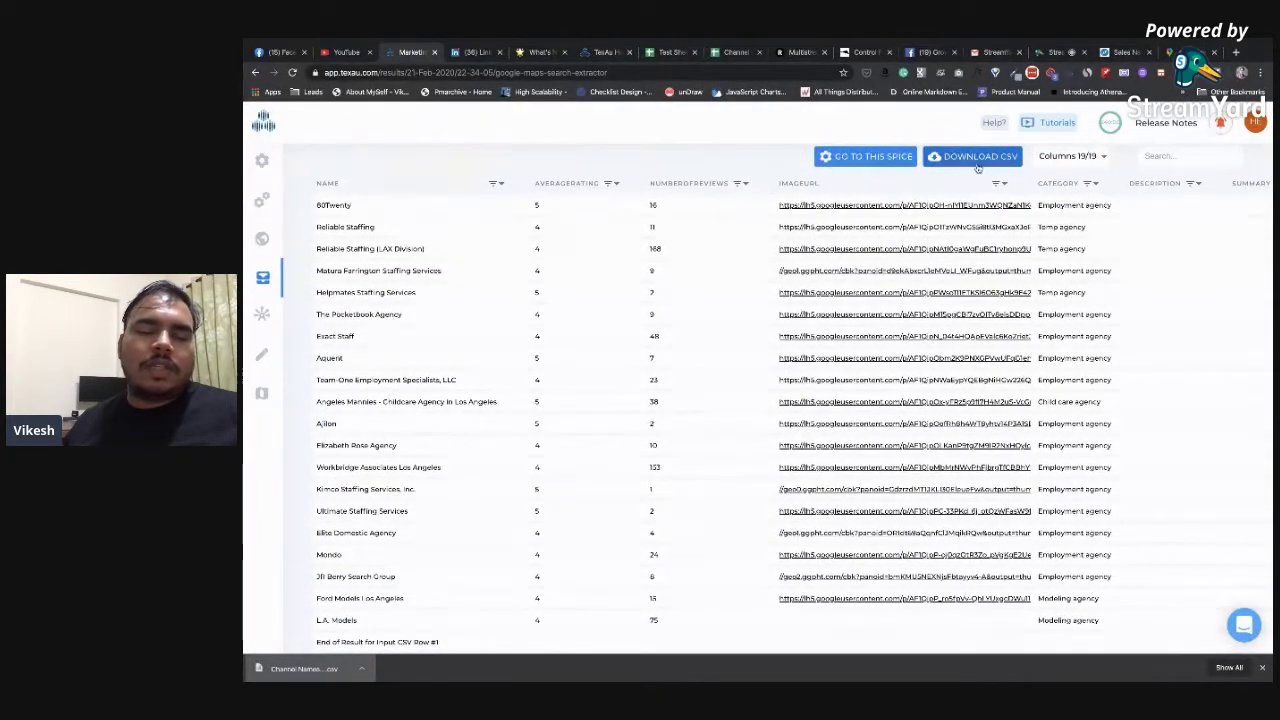
{"action": "scroll", "coordinate": [933, 300], "scroll_direction": "right", "scroll_amount": 2}
{"action": "scroll", "coordinate": [933, 300], "scroll_direction": "left", "scroll_amount": 2}
{"action": "scroll", "coordinate": [933, 300], "scroll_direction": "right", "scroll_amount": 9}
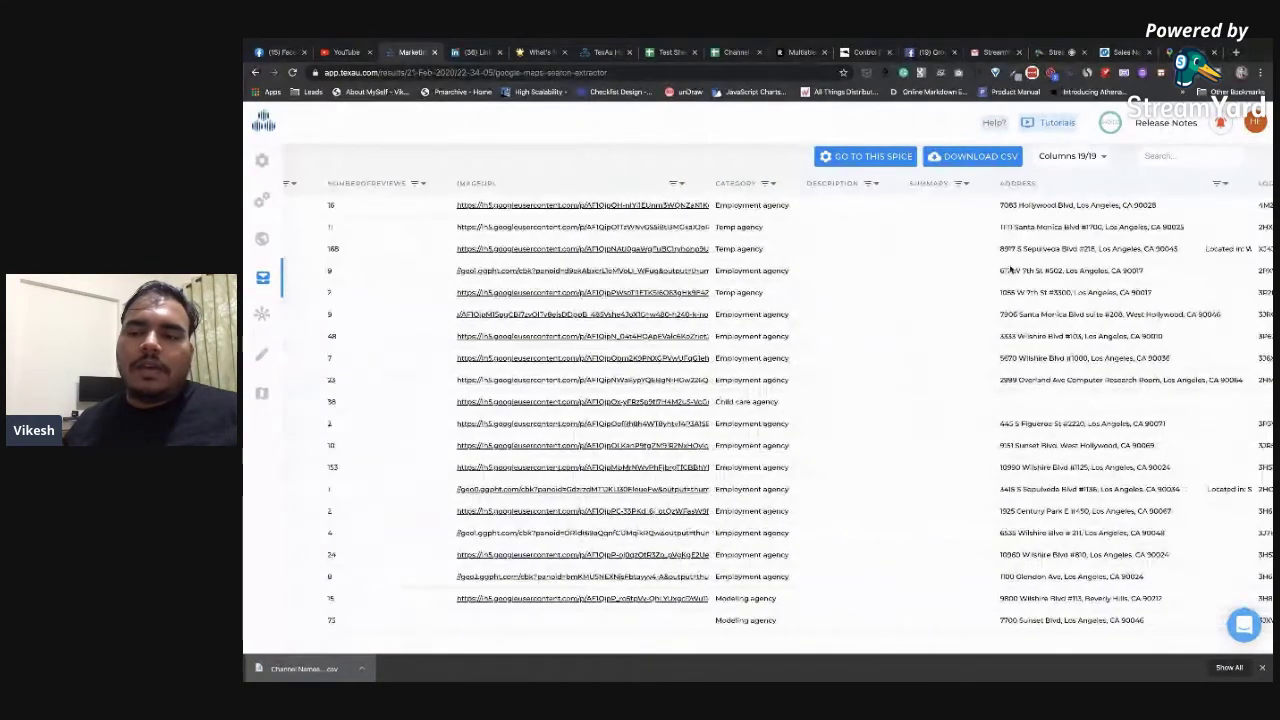
{"action": "scroll", "coordinate": [1131, 251], "scroll_direction": "right", "scroll_amount": 3}
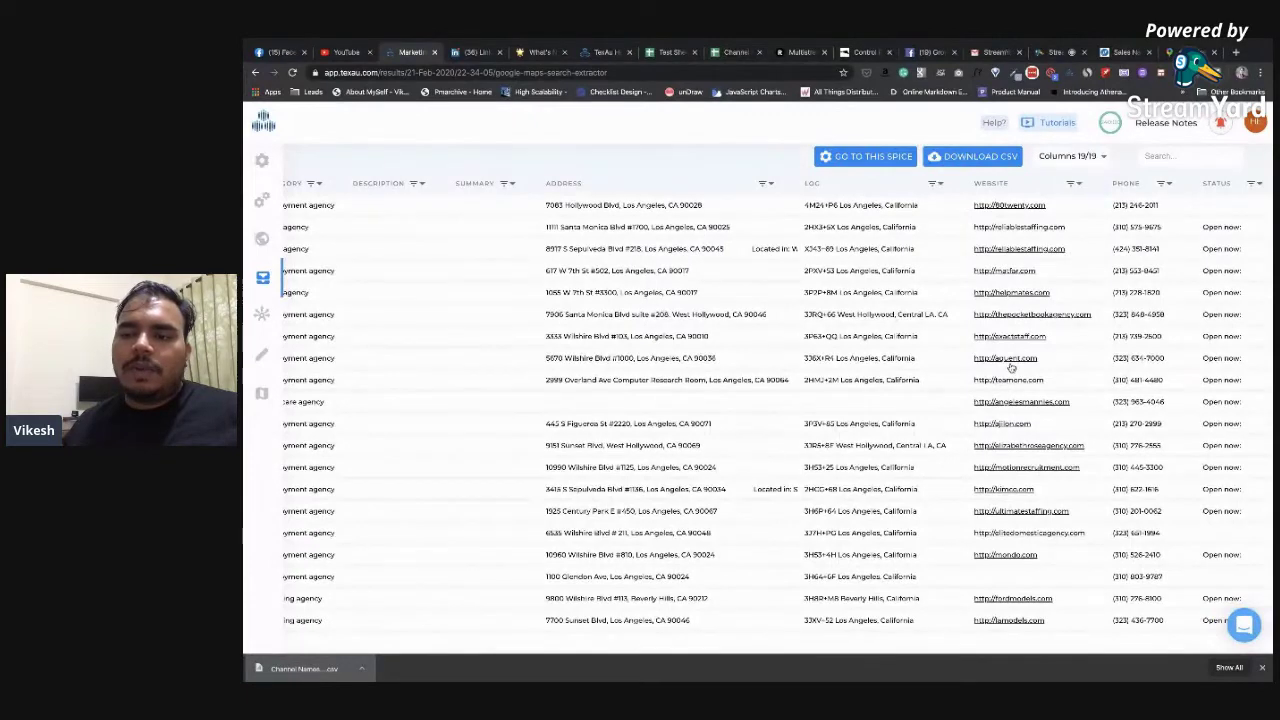
{"action": "scroll", "coordinate": [1011, 368], "scroll_direction": "right", "scroll_amount": 3}
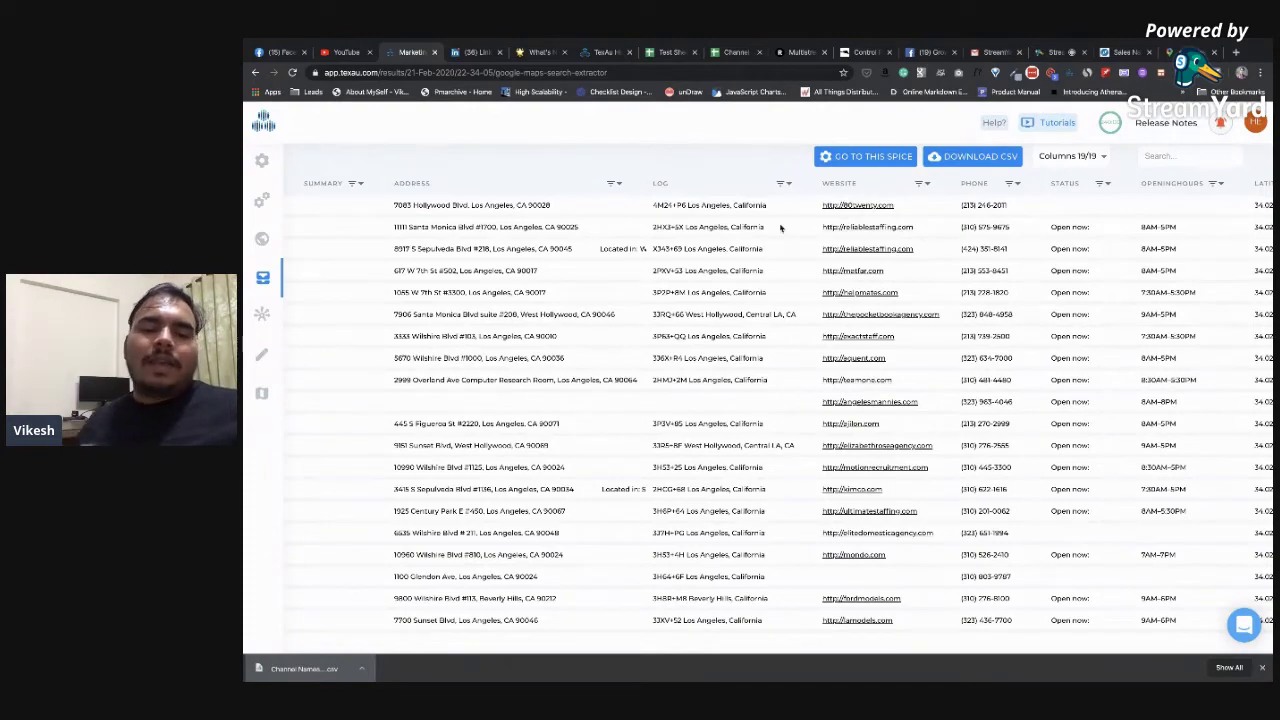
{"action": "scroll", "coordinate": [293, 217], "scroll_direction": "left", "scroll_amount": 5}
{"action": "scroll", "coordinate": [293, 217], "scroll_direction": "left", "scroll_amount": 8}
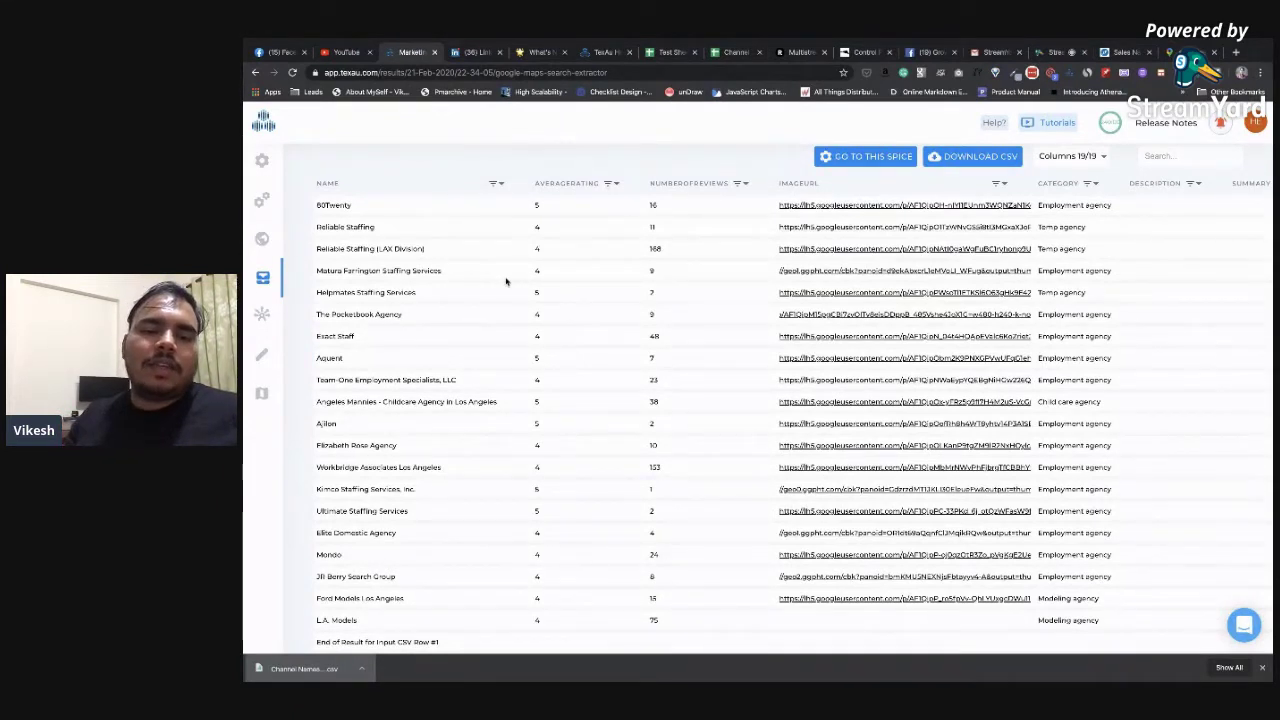
- Scroll further through the Opening Hours and Latitude columns of the extractor results
{"action": "scroll", "coordinate": [457, 280], "scroll_direction": "right", "scroll_amount": 8}
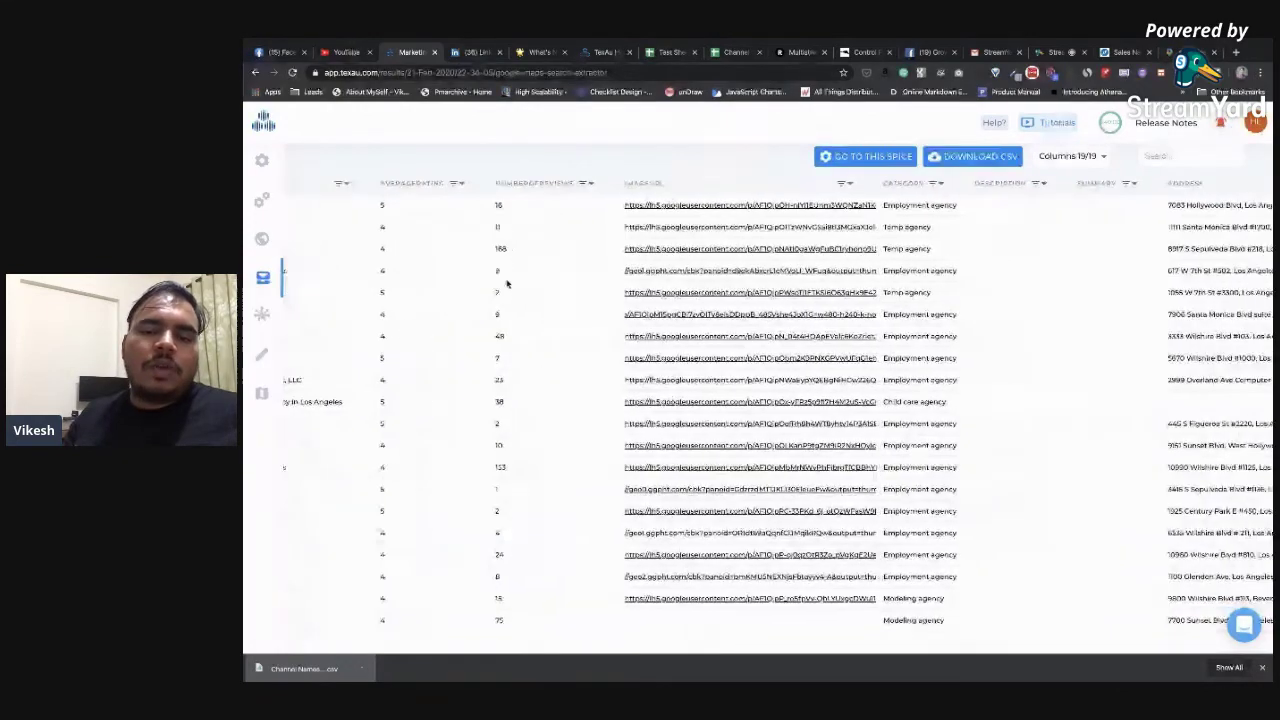
{"action": "scroll", "coordinate": [760, 295], "scroll_direction": "right", "scroll_amount": 8}
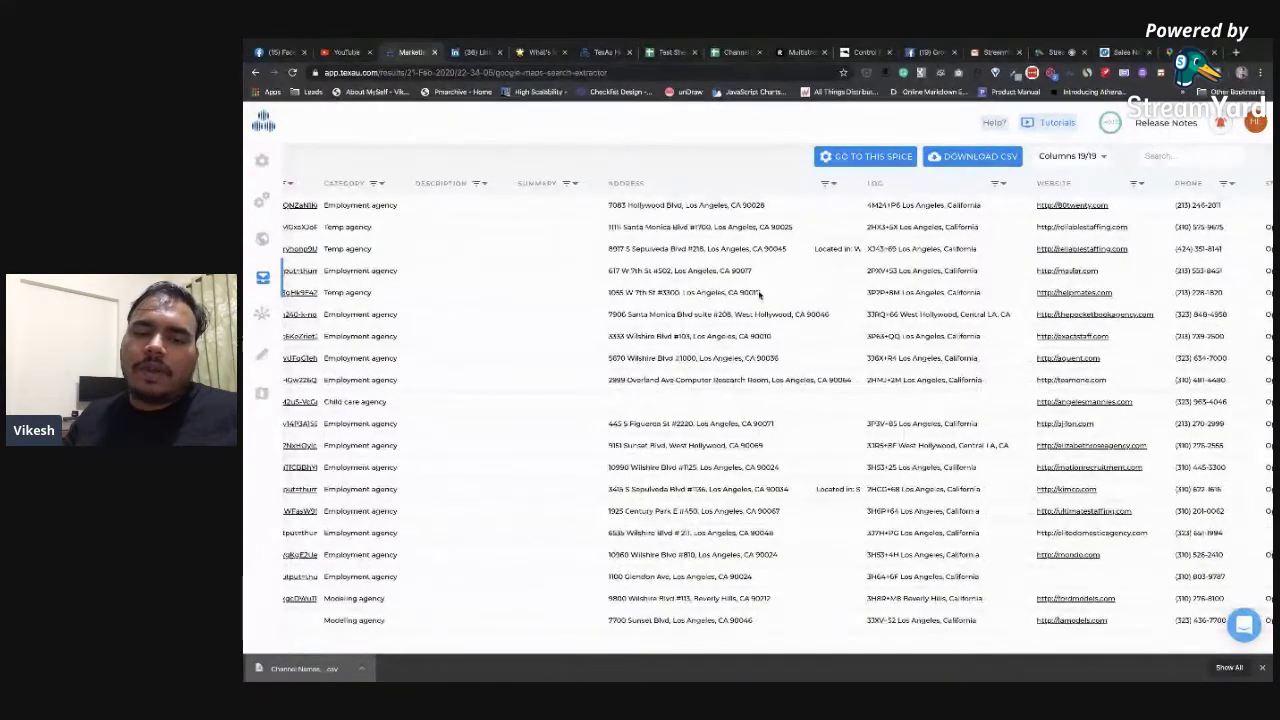
{"action": "scroll", "coordinate": [794, 317], "scroll_direction": "right", "scroll_amount": 2}
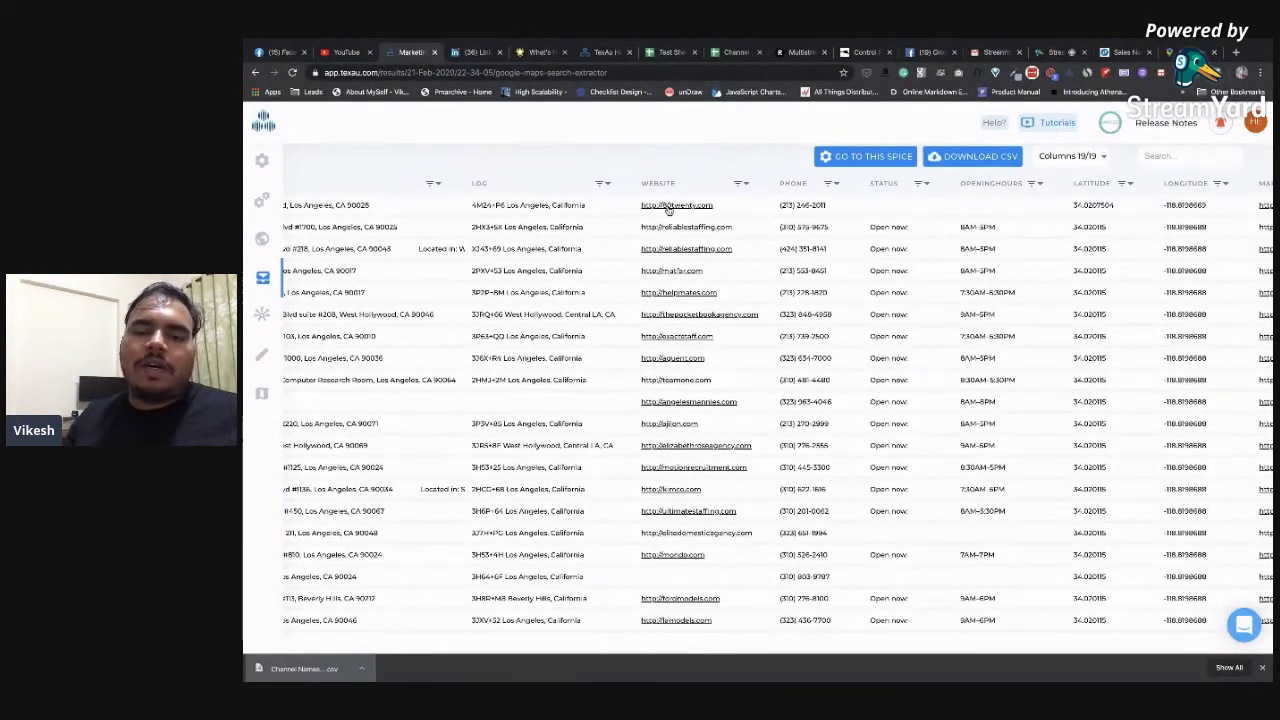
{"action": "scroll", "coordinate": [643, 234], "scroll_direction": "down", "scroll_amount": 1}
{"action": "scroll", "coordinate": [481, 260], "scroll_direction": "left", "scroll_amount": 10}
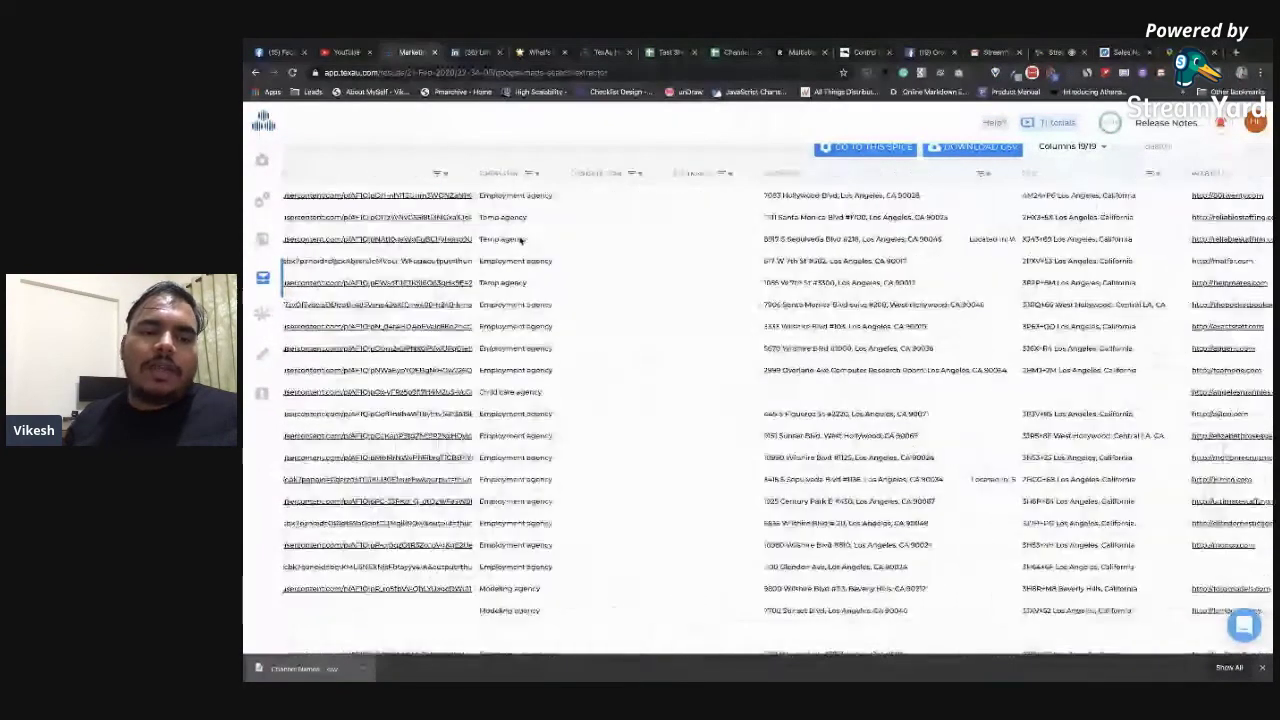
{"action": "scroll", "coordinate": [481, 260], "scroll_direction": "left", "scroll_amount": 10}
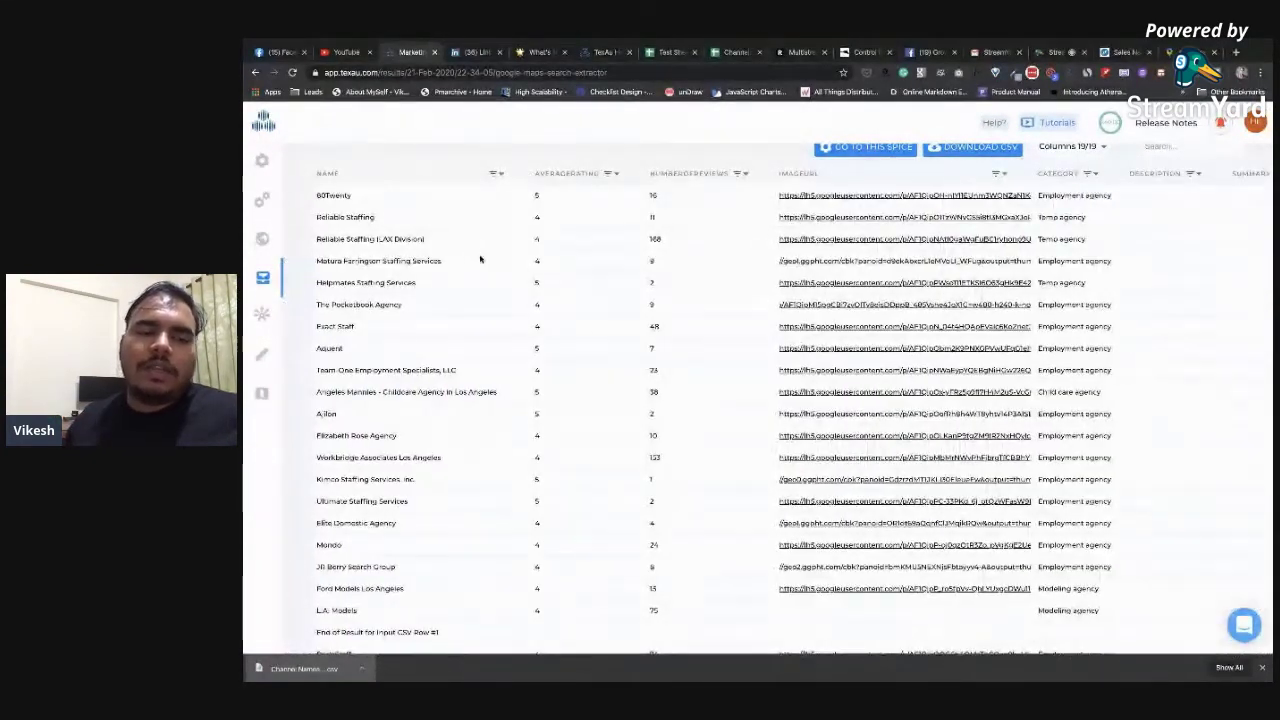
{"action": "scroll", "coordinate": [480, 257], "scroll_direction": "right", "scroll_amount": 5}
{"action": "scroll", "coordinate": [479, 255], "scroll_direction": "right", "scroll_amount": 10}
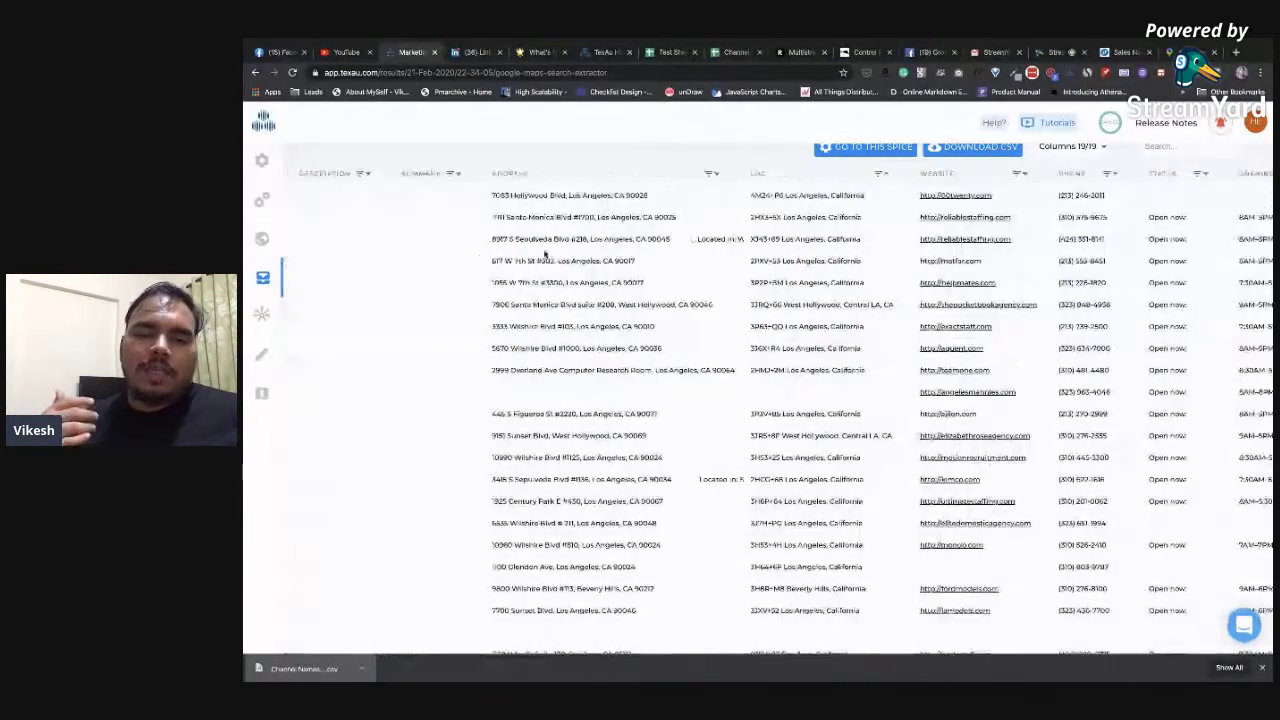
{"action": "scroll", "coordinate": [572, 258], "scroll_direction": "right", "scroll_amount": 5}
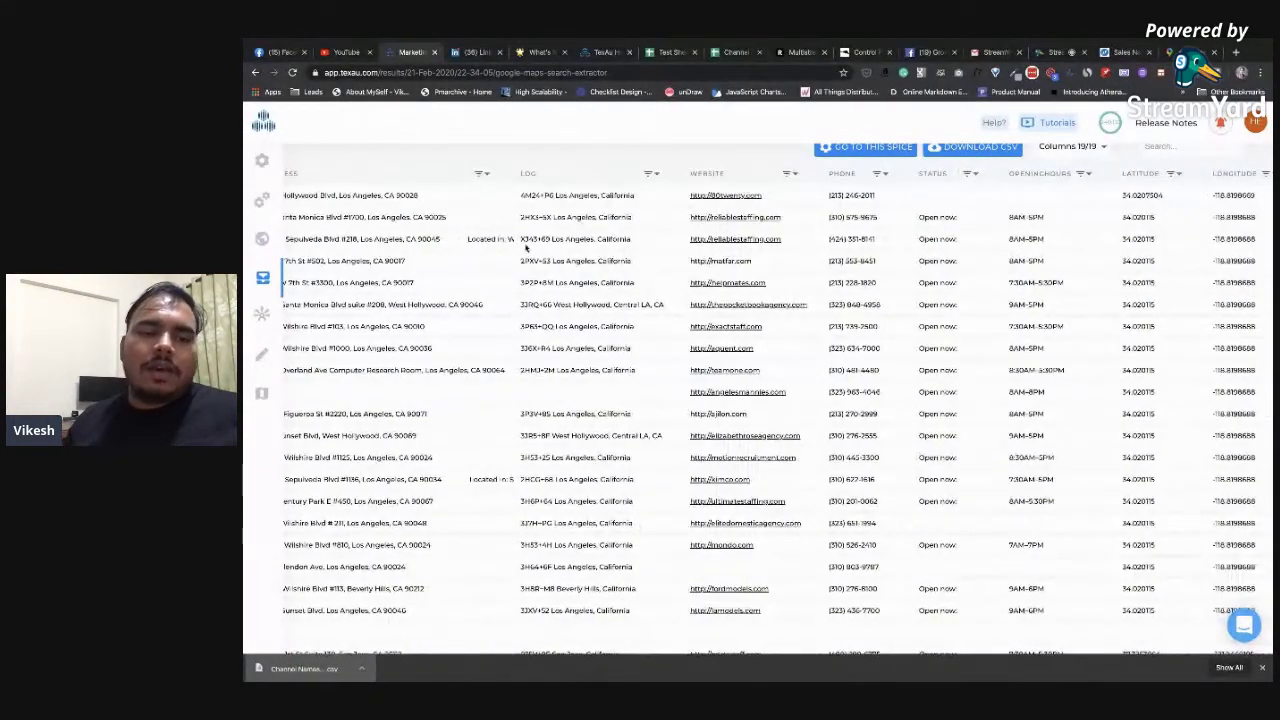
{"action": "scroll", "coordinate": [526, 246], "scroll_direction": "left", "scroll_amount": 3}
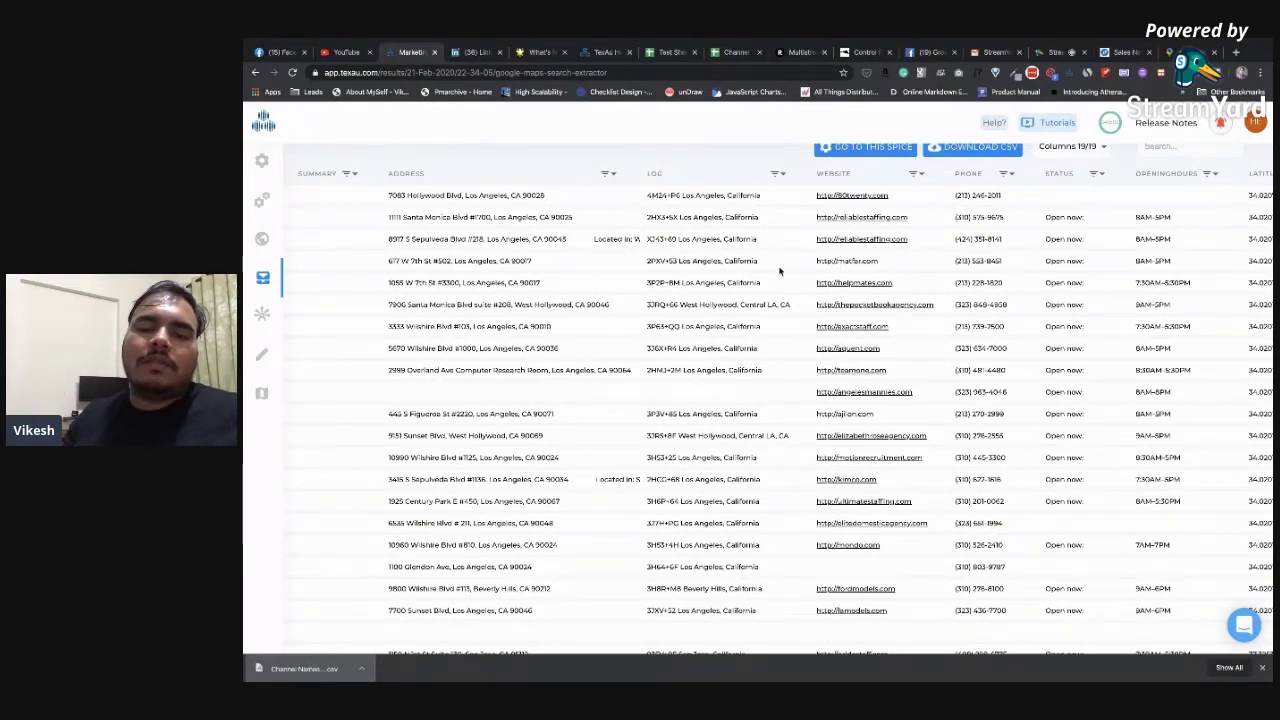
{"action": "scroll", "coordinate": [780, 270], "scroll_direction": "right", "scroll_amount": 5}
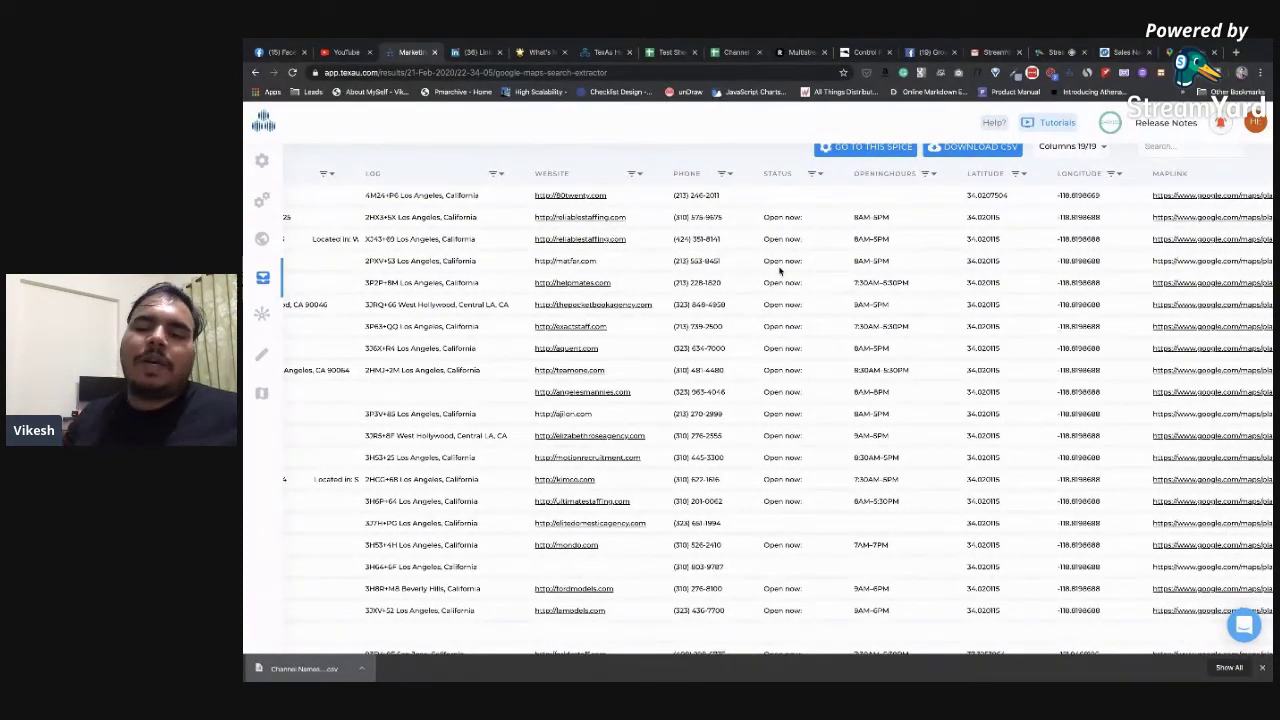
{"action": "scroll", "coordinate": [789, 275], "scroll_direction": "up", "scroll_amount": 1}
{"action": "scroll", "coordinate": [790, 274], "scroll_direction": "right", "scroll_amount": 5}
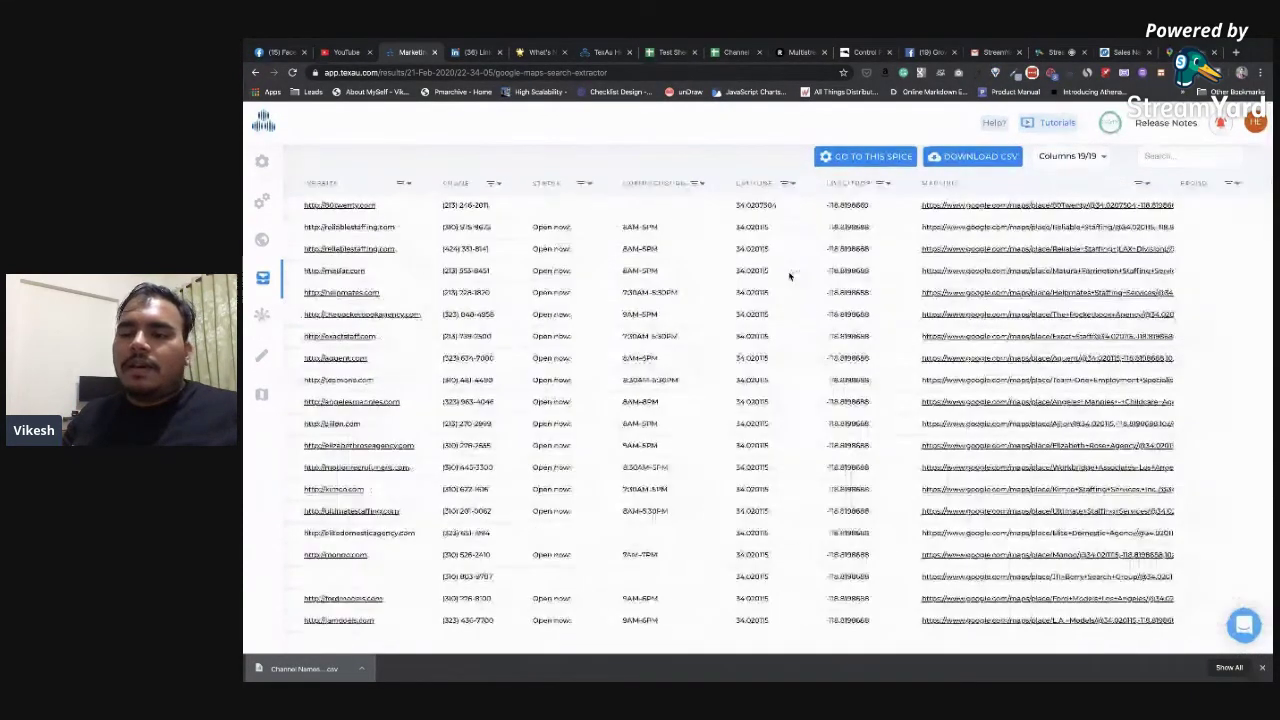
{"action": "scroll", "coordinate": [760, 270], "scroll_direction": "left", "scroll_amount": 4}
{"action": "scroll", "coordinate": [700, 268], "scroll_direction": "left", "scroll_amount": 8}
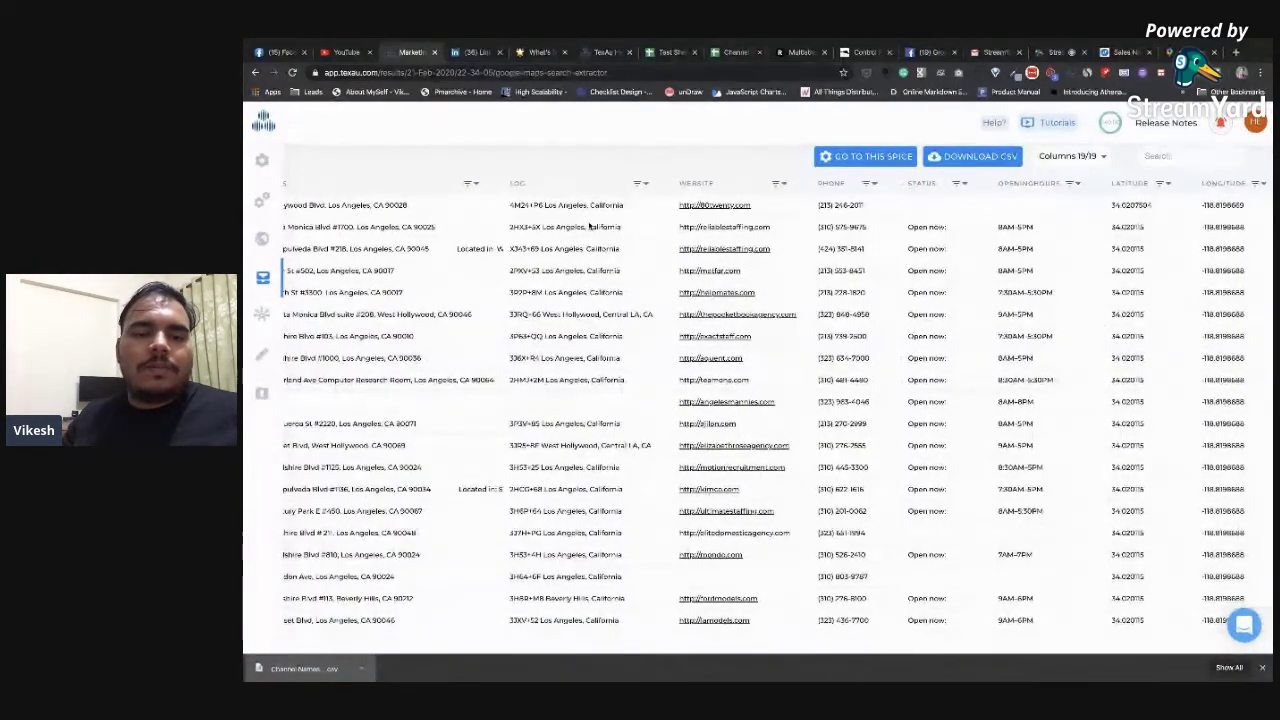
- Open the Scrape a Youtube Channel run's output from the Results list
{"action": "mouse_move", "coordinate": [256, 276]}
{"action": "left_click", "coordinate": [309, 285]}
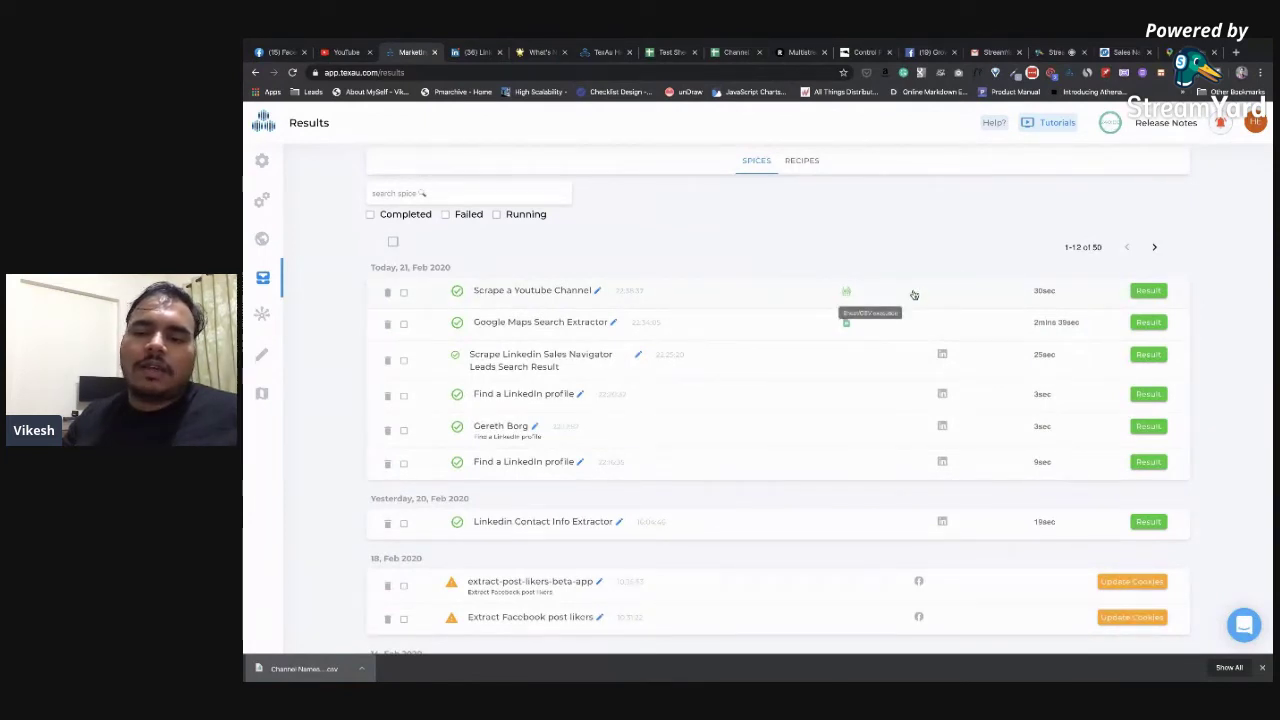
{"action": "left_click", "coordinate": [1147, 292]}
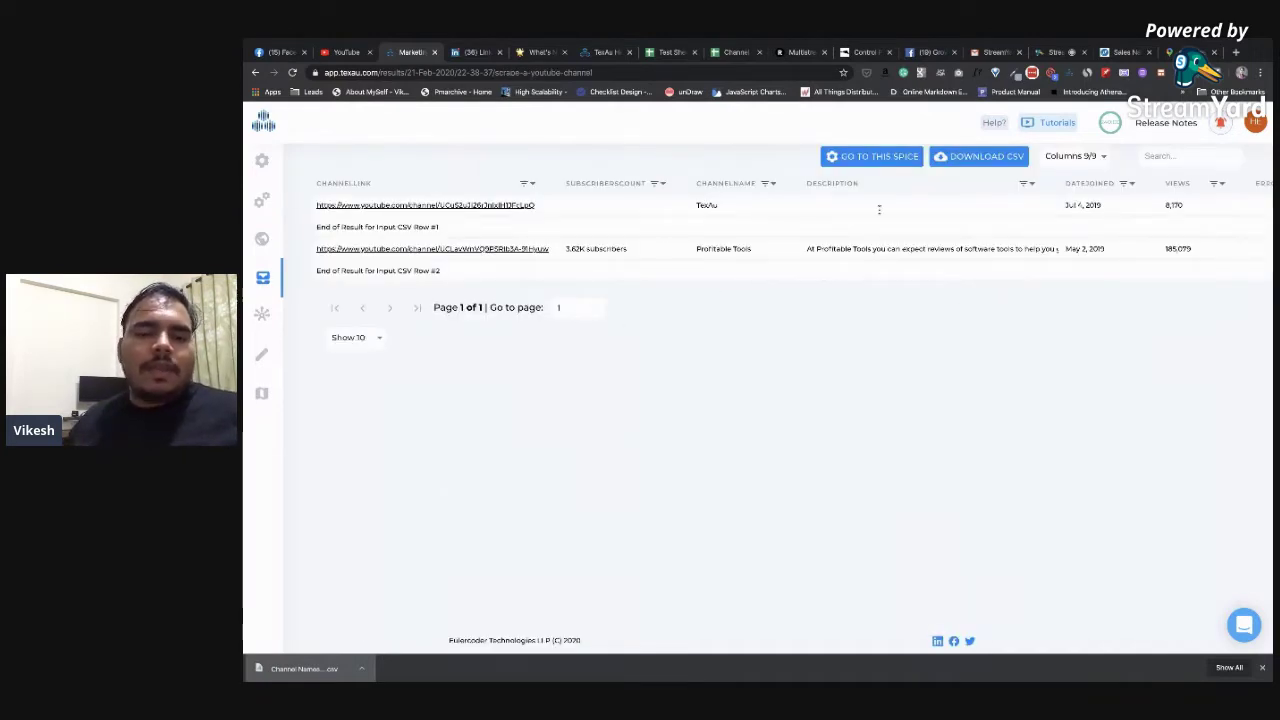
- Review the YouTube channel output columns, then return to the Results list
{"action": "scroll", "coordinate": [813, 243], "scroll_direction": "right", "scroll_amount": 3}
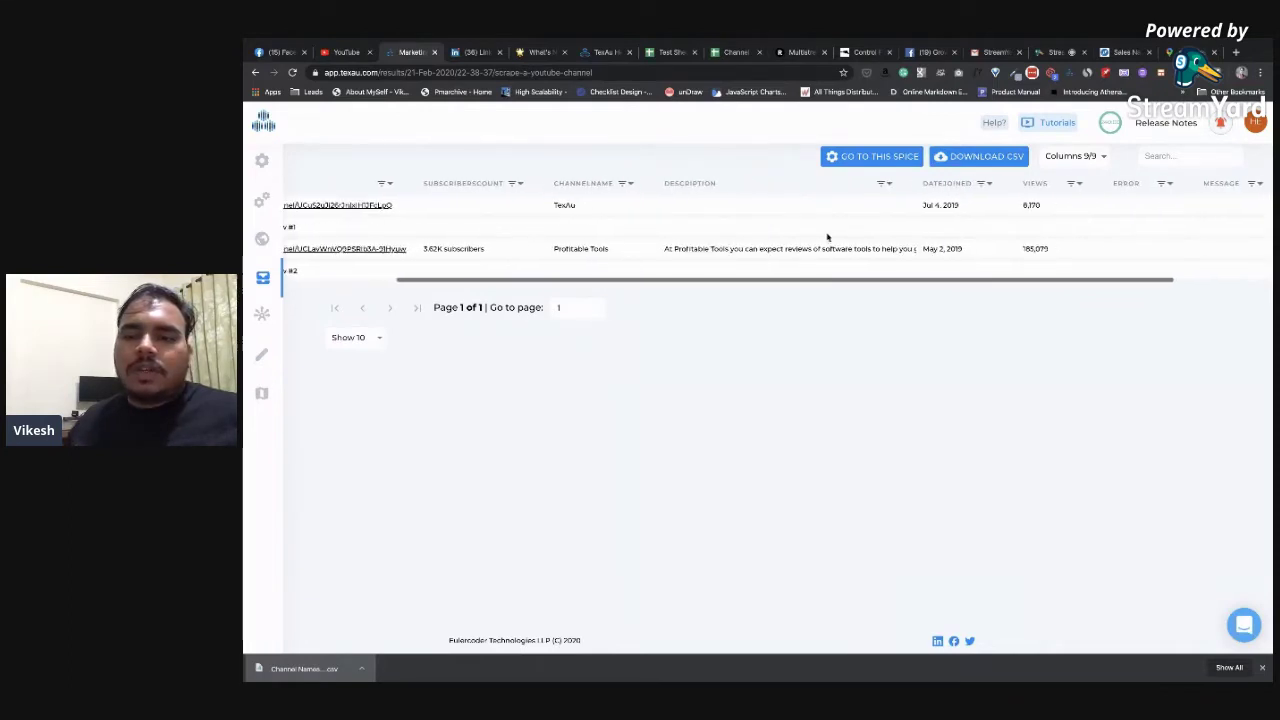
{"action": "scroll", "coordinate": [929, 220], "scroll_direction": "right", "scroll_amount": 1}
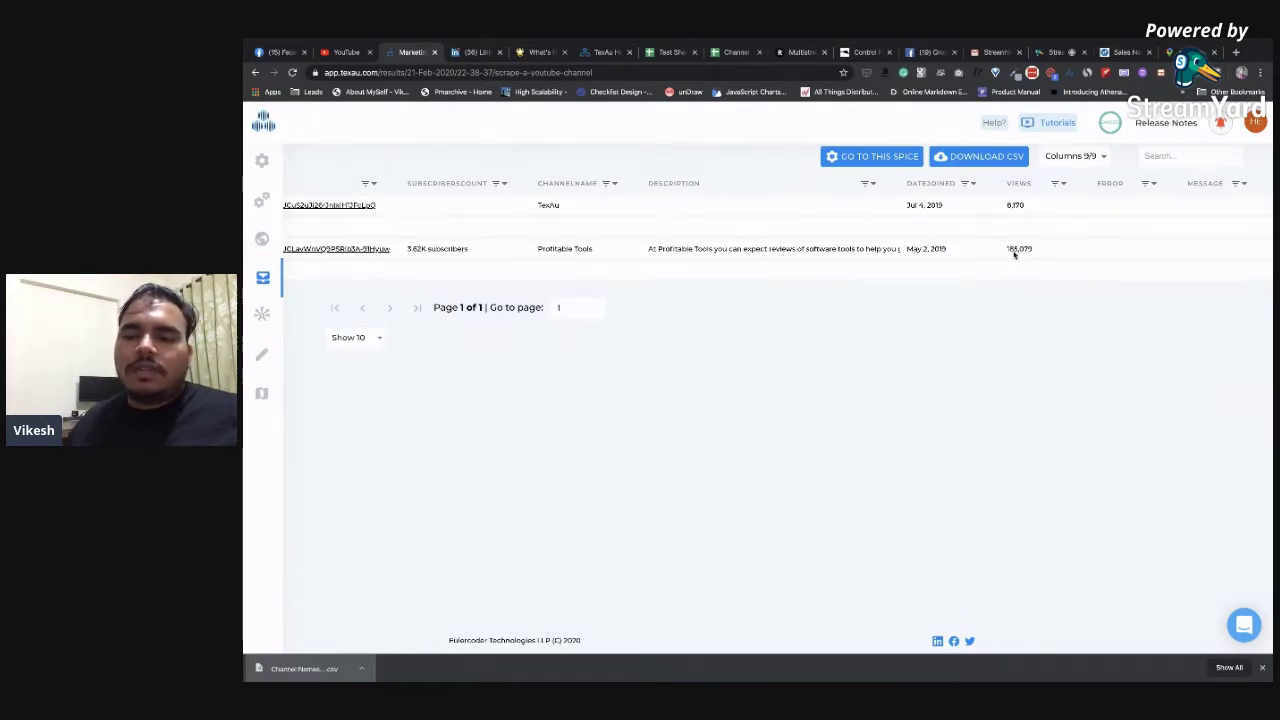
{"action": "scroll", "coordinate": [771, 244], "scroll_direction": "left", "scroll_amount": 3}
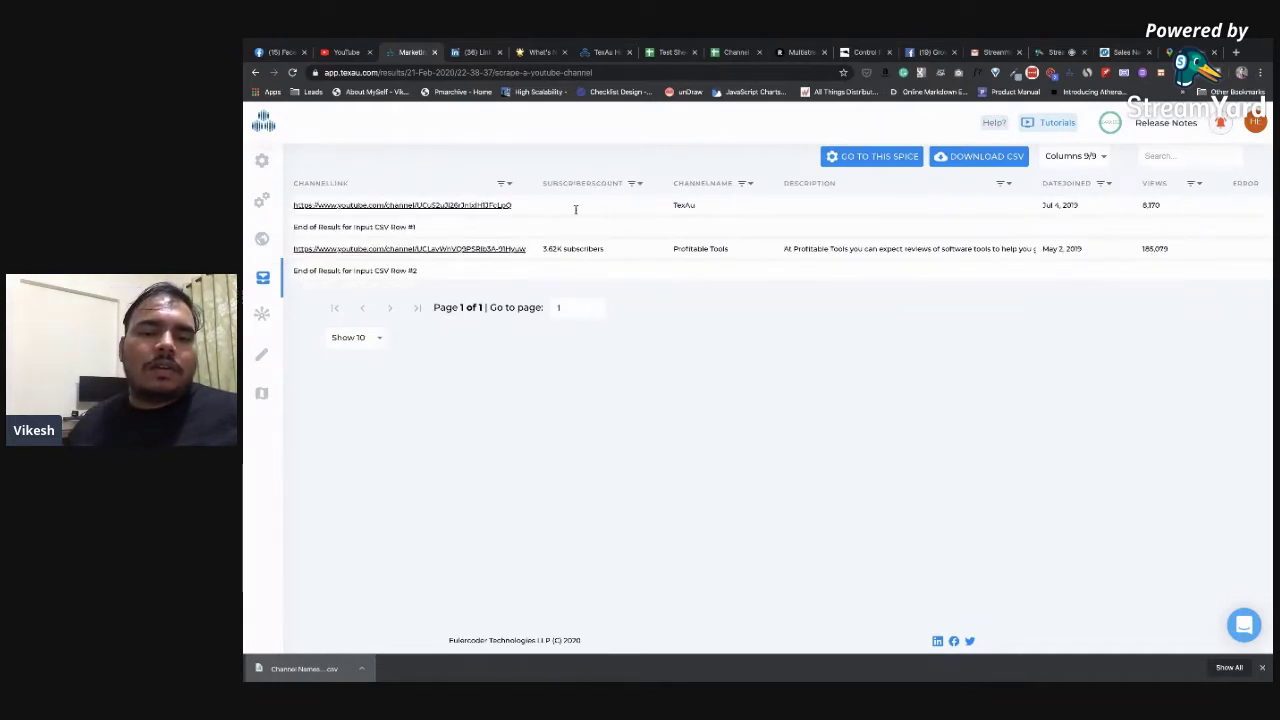
{"action": "scroll", "coordinate": [593, 207], "scroll_direction": "left", "scroll_amount": 1}
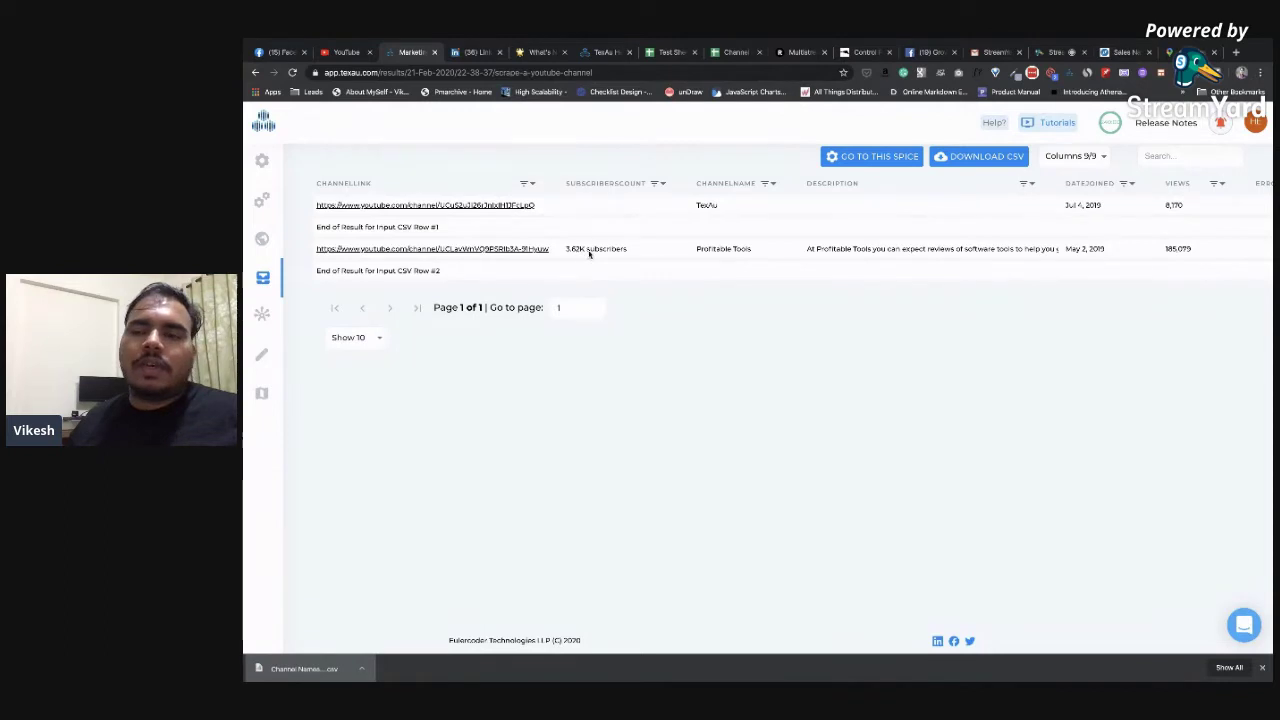
{"action": "scroll", "coordinate": [766, 234], "scroll_direction": "right", "scroll_amount": 5}
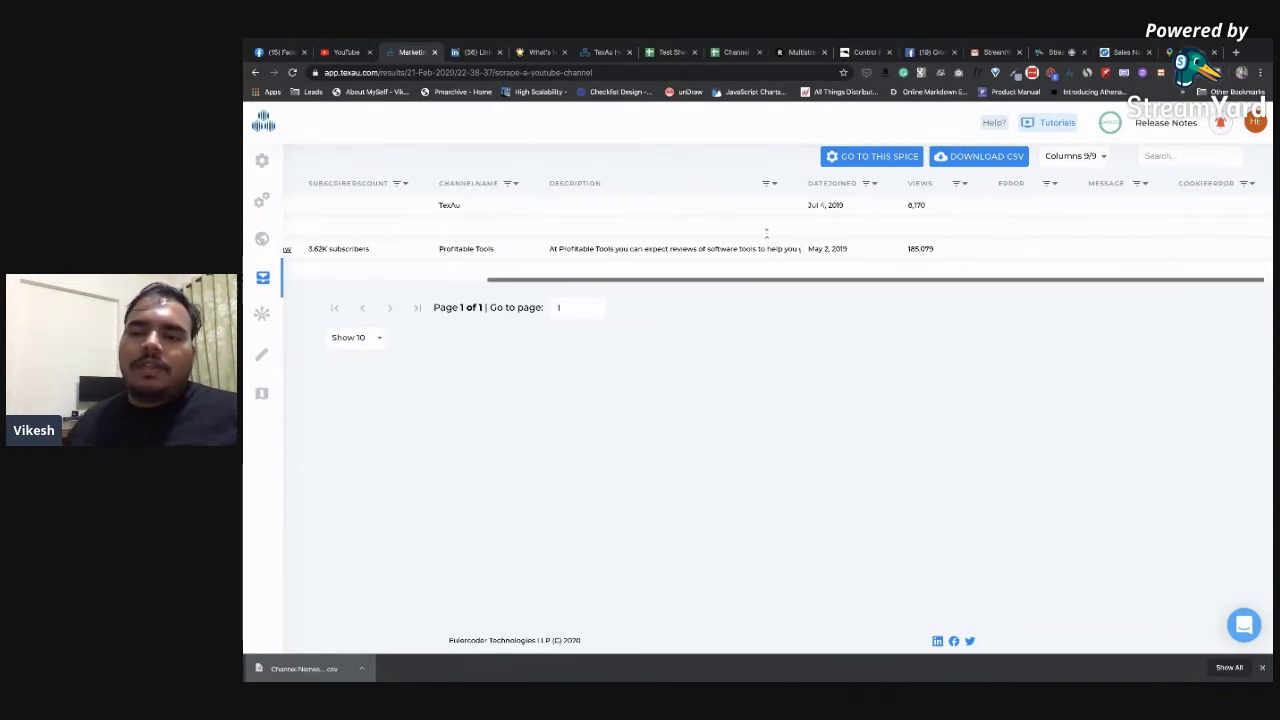
{"action": "scroll", "coordinate": [638, 230], "scroll_direction": "left", "scroll_amount": 4}
{"action": "scroll", "coordinate": [638, 230], "scroll_direction": "left", "scroll_amount": 2}
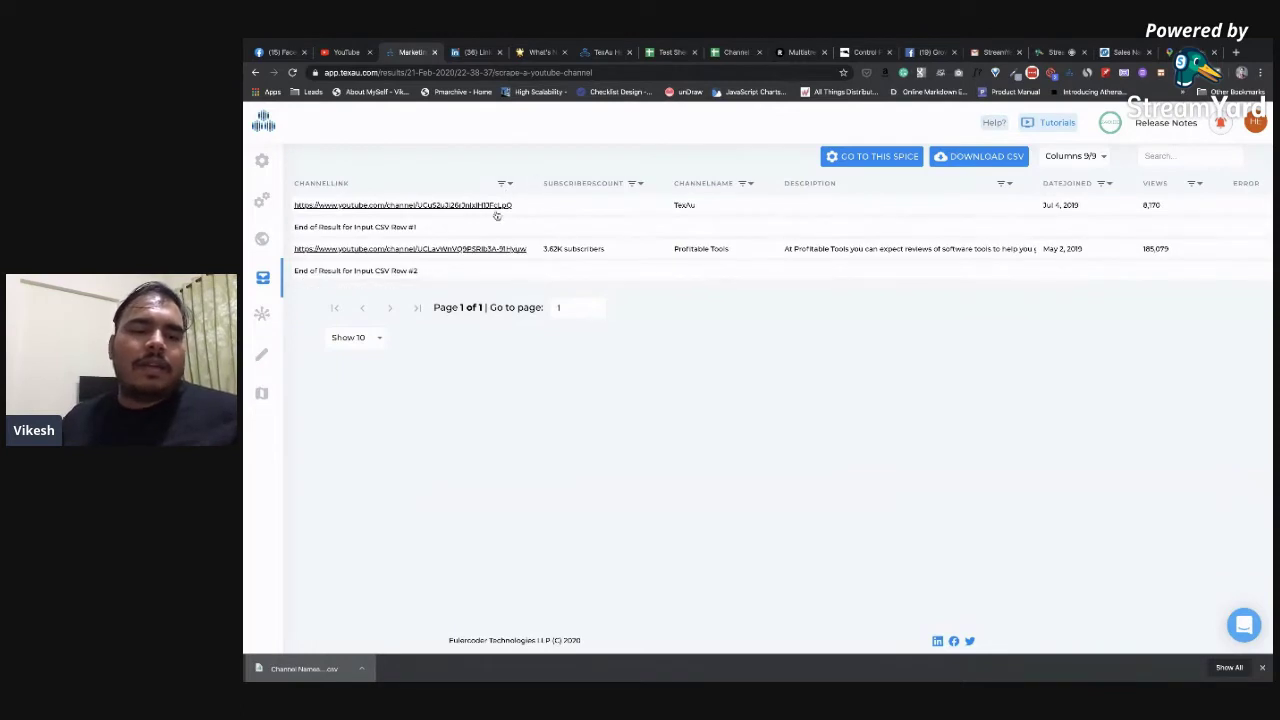
{"action": "scroll", "coordinate": [573, 216], "scroll_direction": "left", "scroll_amount": 1}
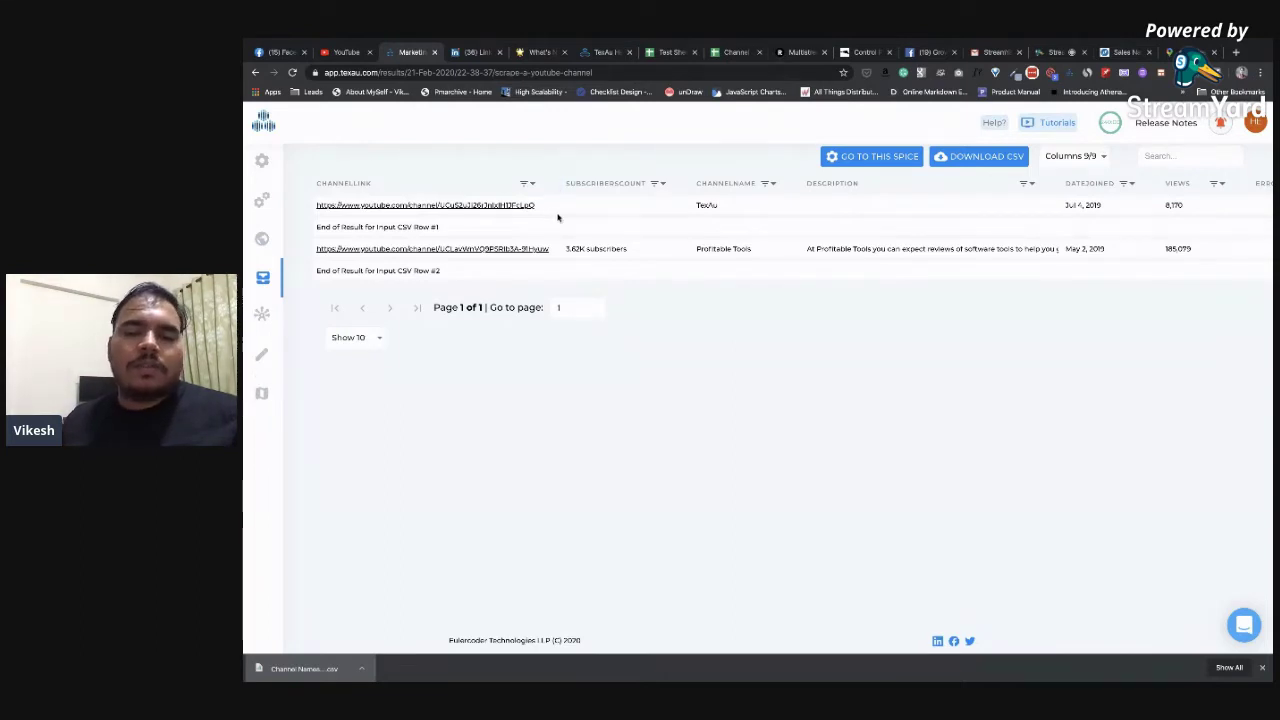
{"action": "scroll", "coordinate": [629, 211], "scroll_direction": "right", "scroll_amount": 5}
{"action": "scroll", "coordinate": [686, 232], "scroll_direction": "left", "scroll_amount": 1}
{"action": "scroll", "coordinate": [686, 232], "scroll_direction": "left", "scroll_amount": 5}
{"action": "scroll", "coordinate": [693, 202], "scroll_direction": "left", "scroll_amount": 1}
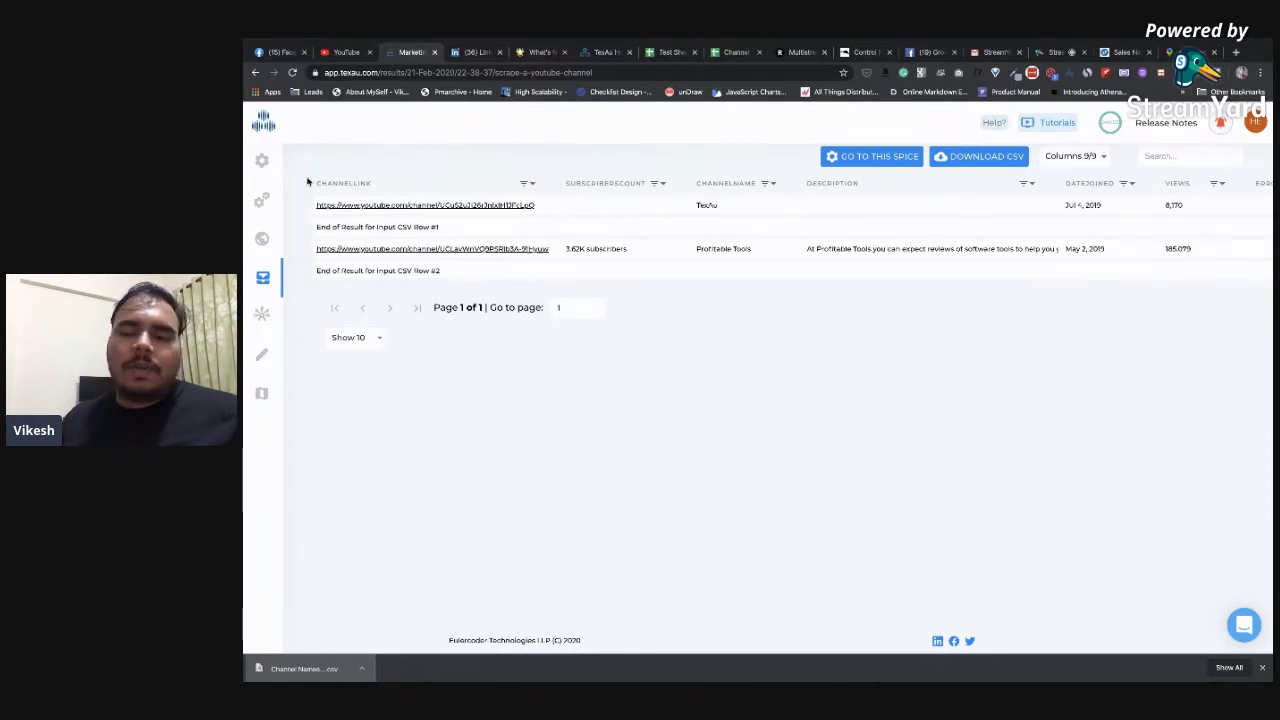
{"action": "left_click", "coordinate": [288, 279]}
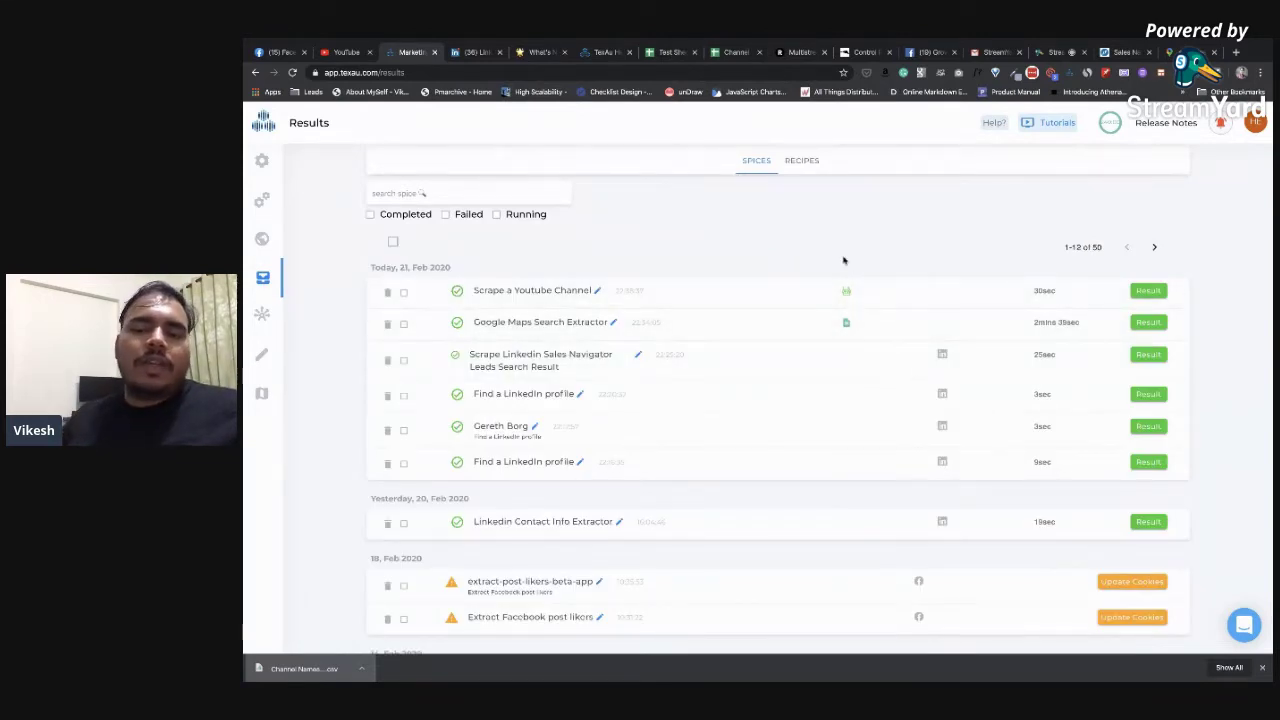
- Browse the Spices catalogue cards, then go to the TexAu Quick Start home page
{"action": "left_click", "coordinate": [261, 157]}
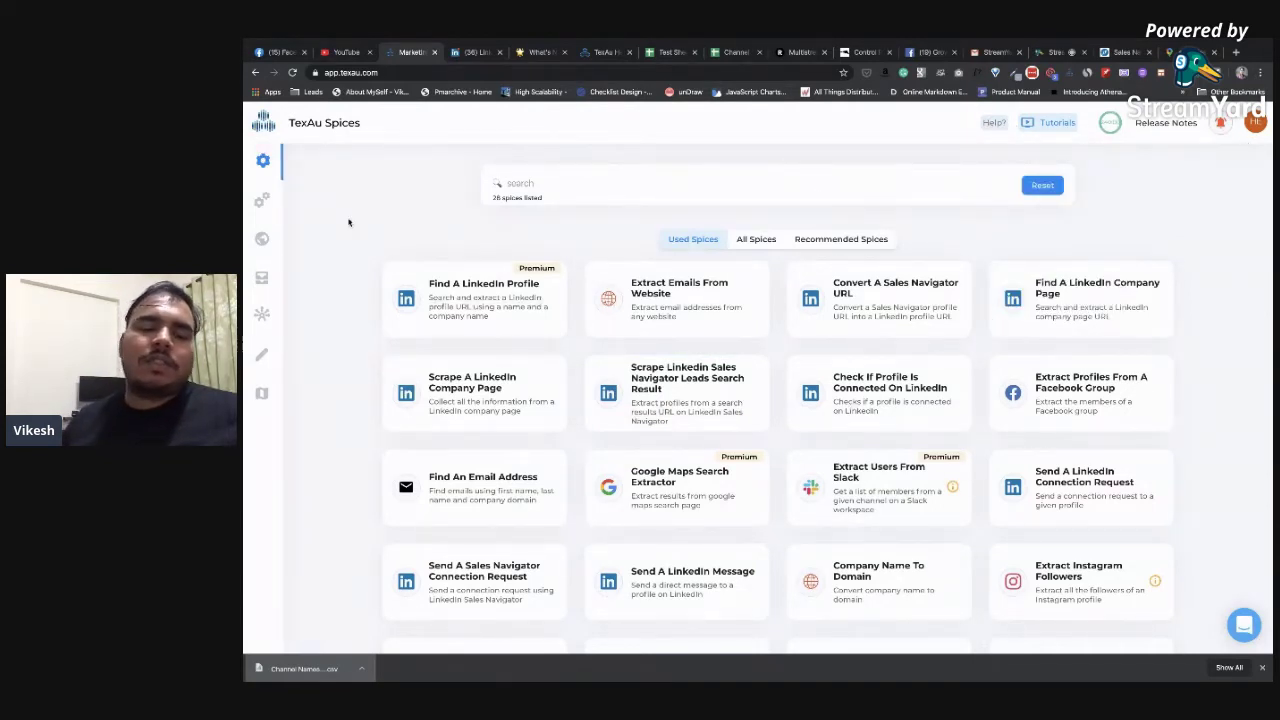
{"action": "scroll", "coordinate": [330, 274], "scroll_direction": "down", "scroll_amount": 2}
{"action": "scroll", "coordinate": [330, 274], "scroll_direction": "up", "scroll_amount": 2}
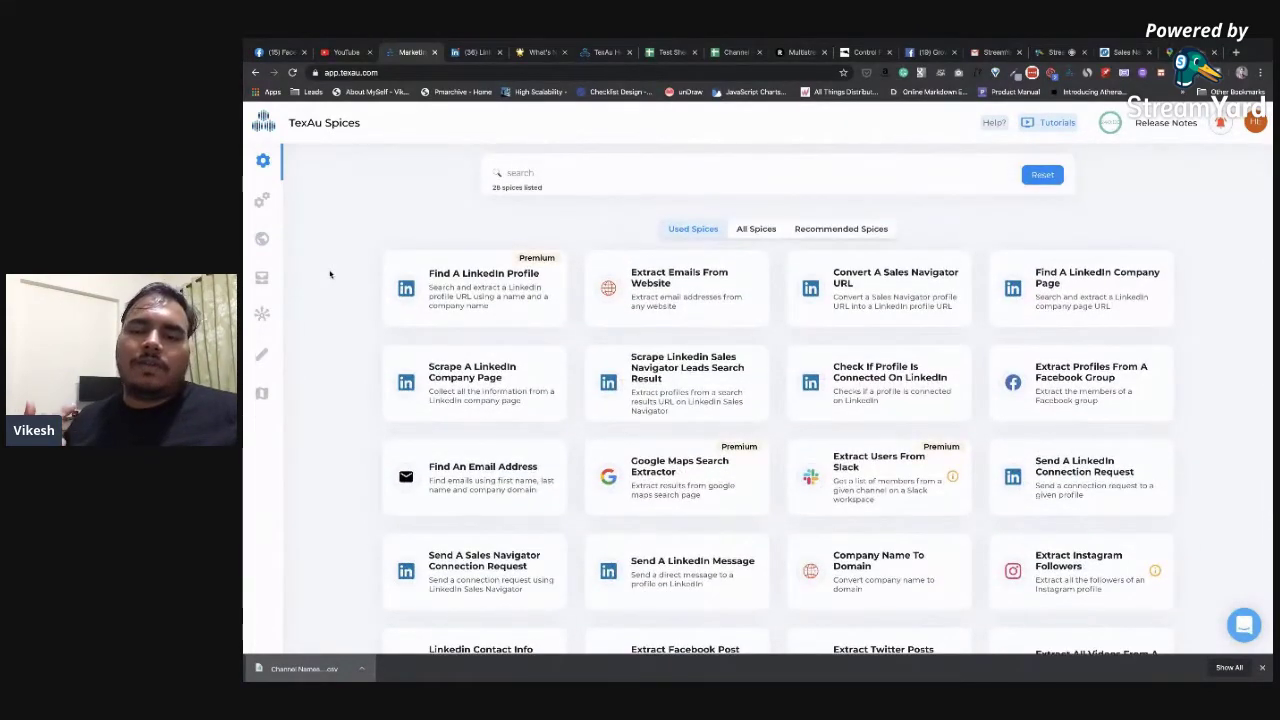
{"action": "scroll", "coordinate": [330, 274], "scroll_direction": "down", "scroll_amount": 1}
{"action": "scroll", "coordinate": [330, 274], "scroll_direction": "up", "scroll_amount": 2}
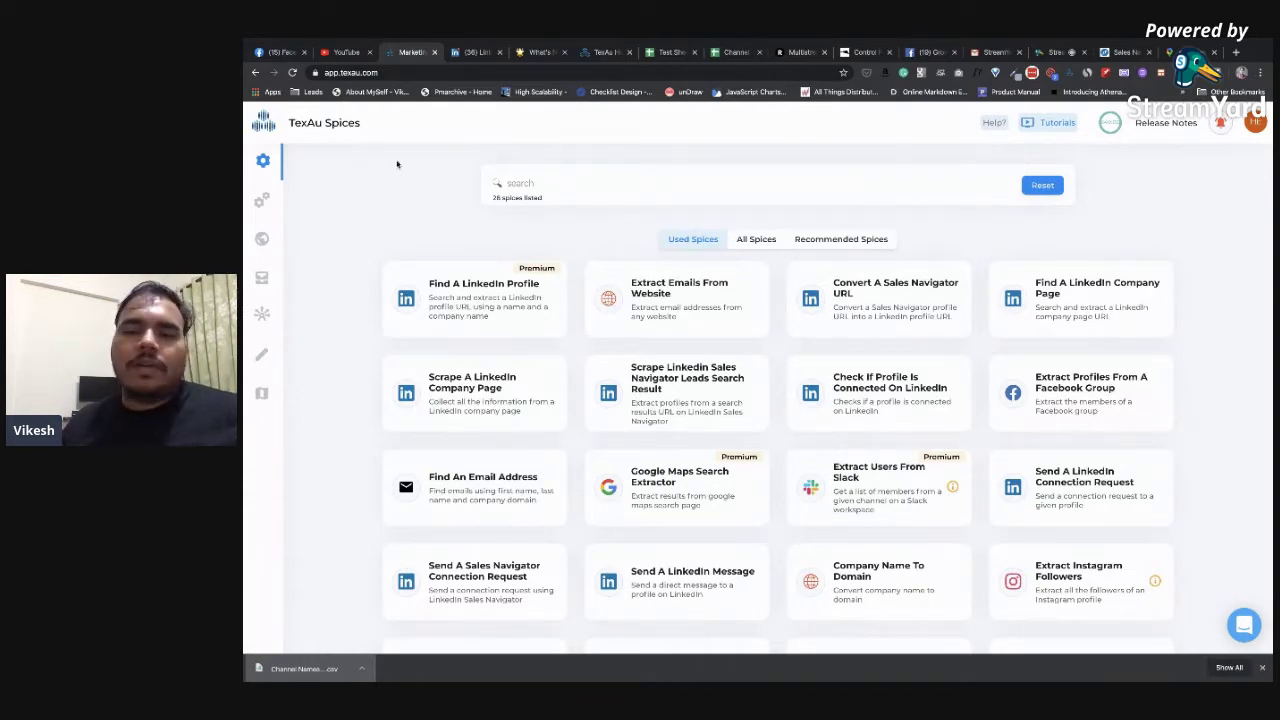
{"action": "left_click", "coordinate": [260, 128]}
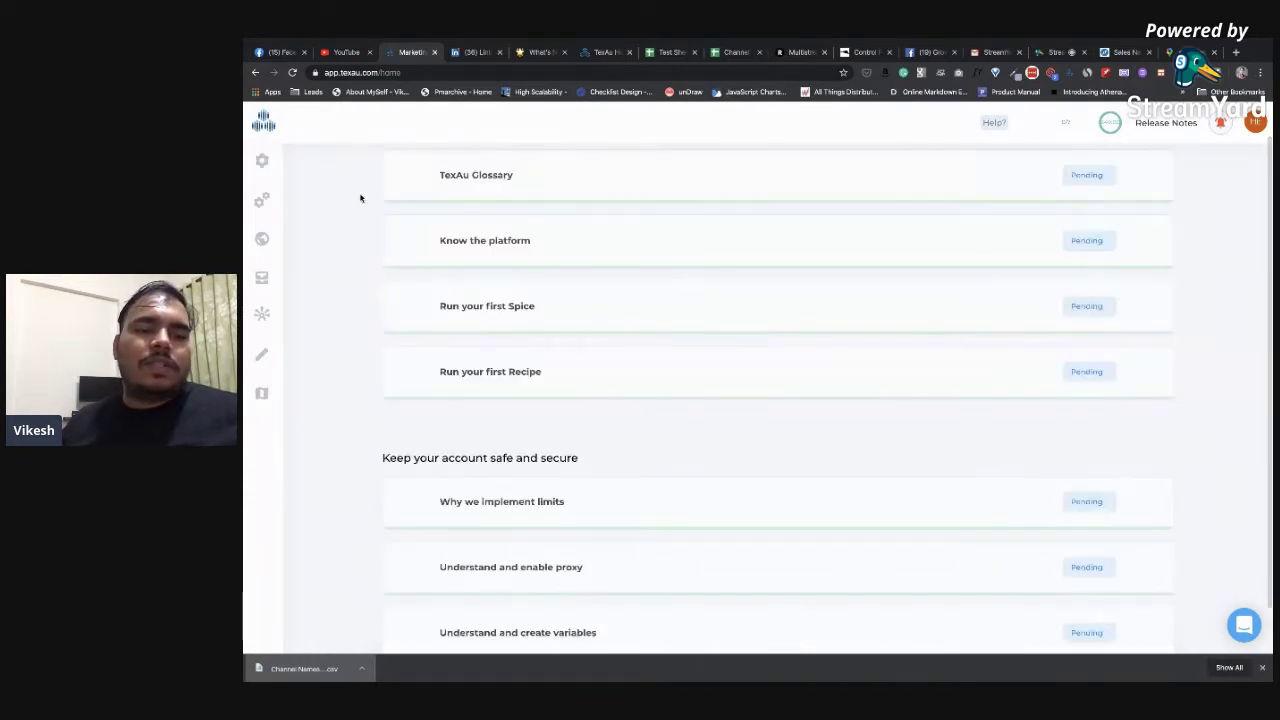
- Expand and collapse the TexAu Glossary step, then return to the Spices page
{"action": "left_click", "coordinate": [489, 214]}
{"action": "left_click", "coordinate": [492, 222]}
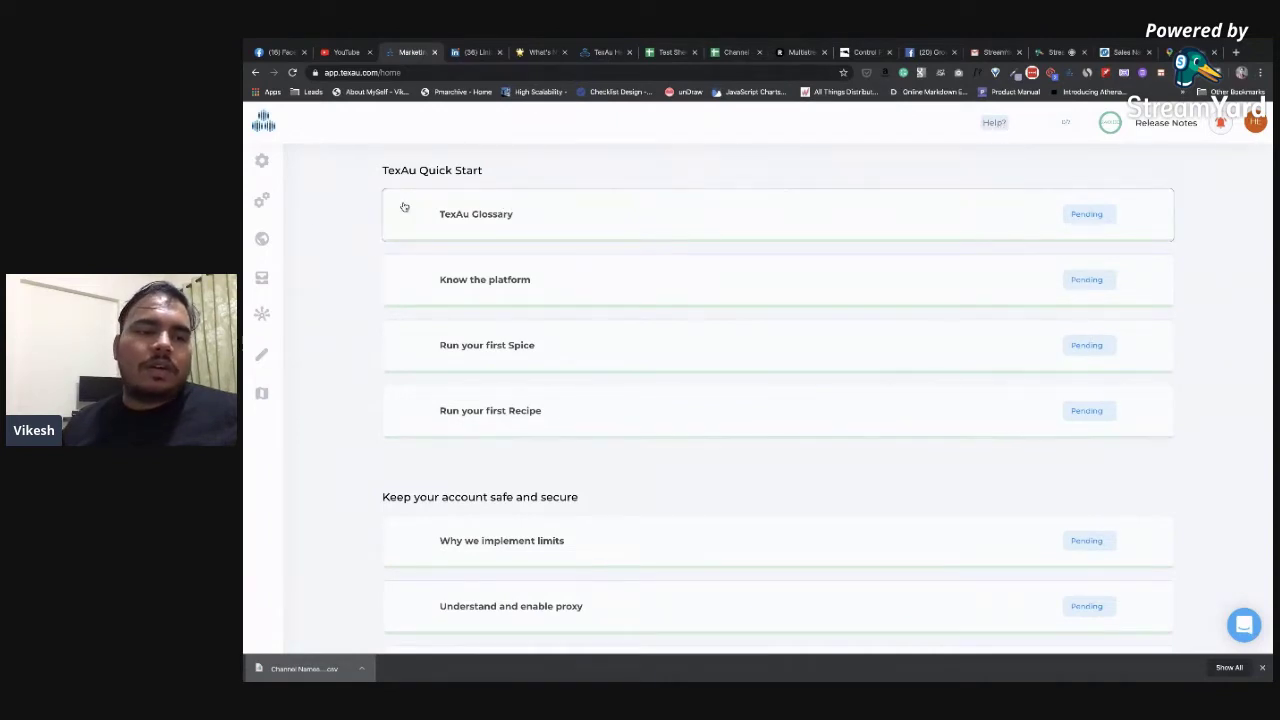
{"action": "left_click", "coordinate": [280, 166]}
- Check the Tutorials dropdown and the notifications panel
{"action": "left_click", "coordinate": [1055, 123]}
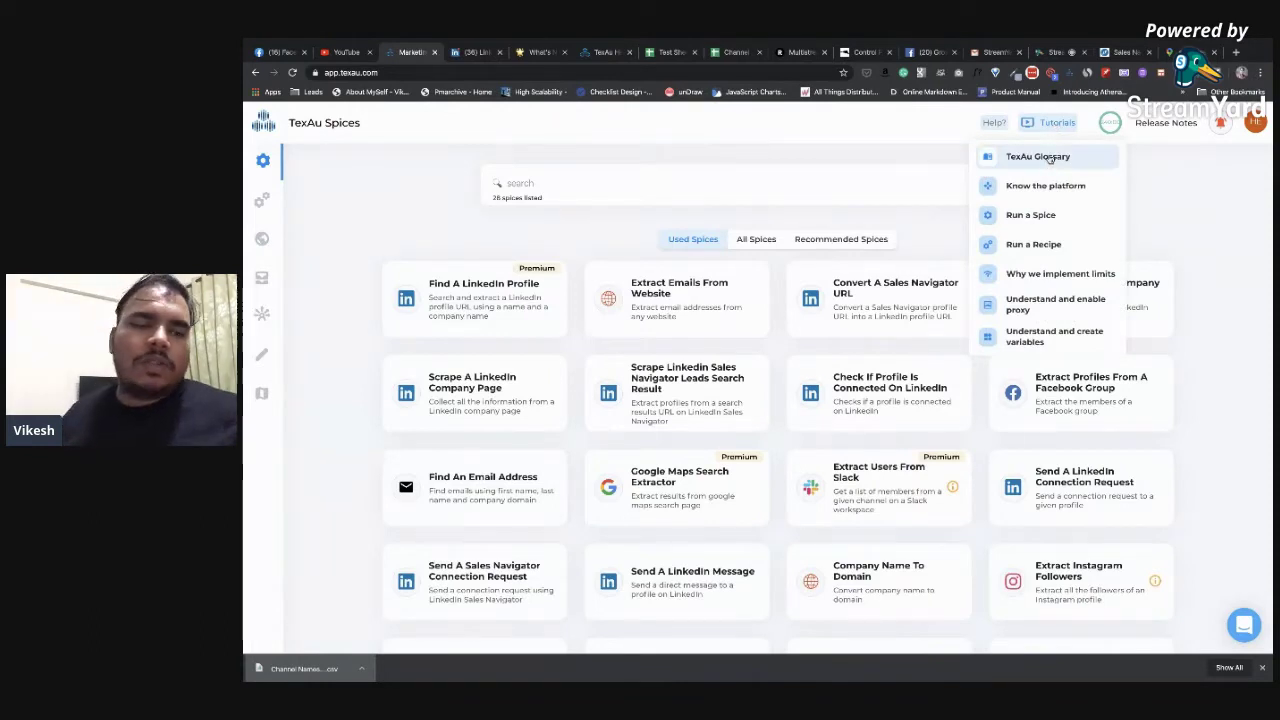
{"action": "mouse_move", "coordinate": [1112, 126]}
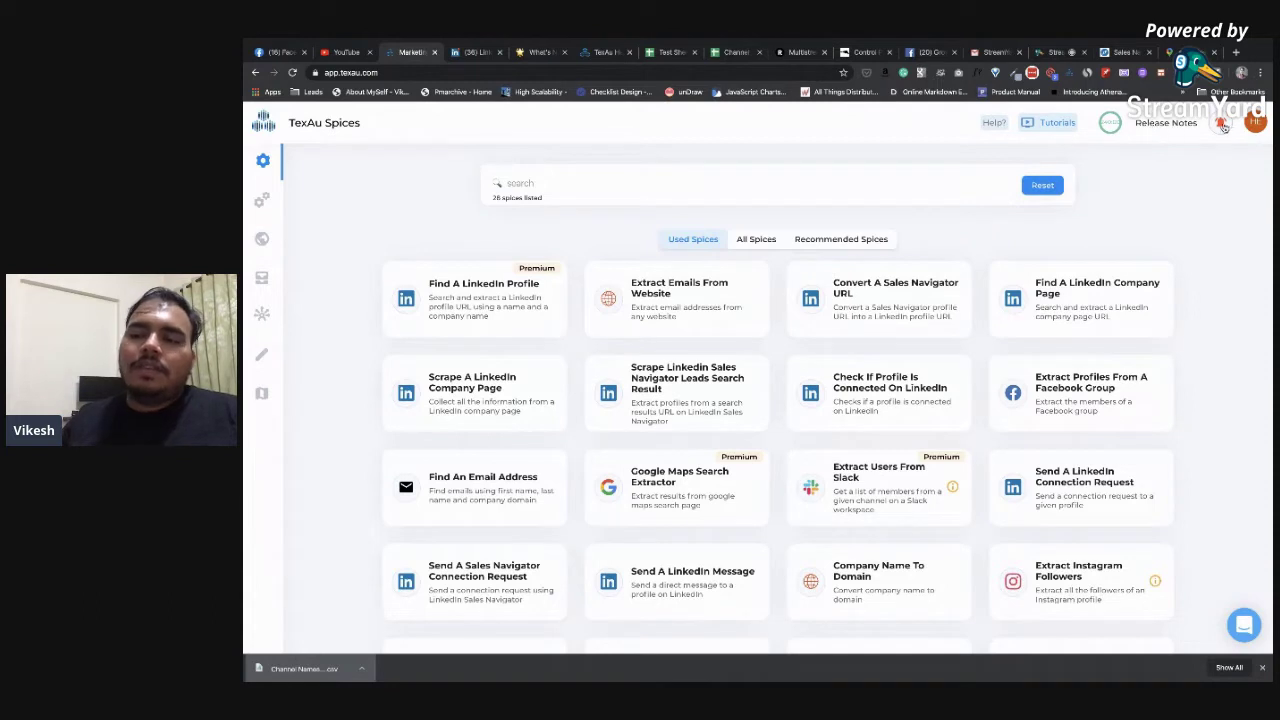
{"action": "left_click", "coordinate": [1223, 124]}
{"action": "left_click", "coordinate": [1223, 124]}
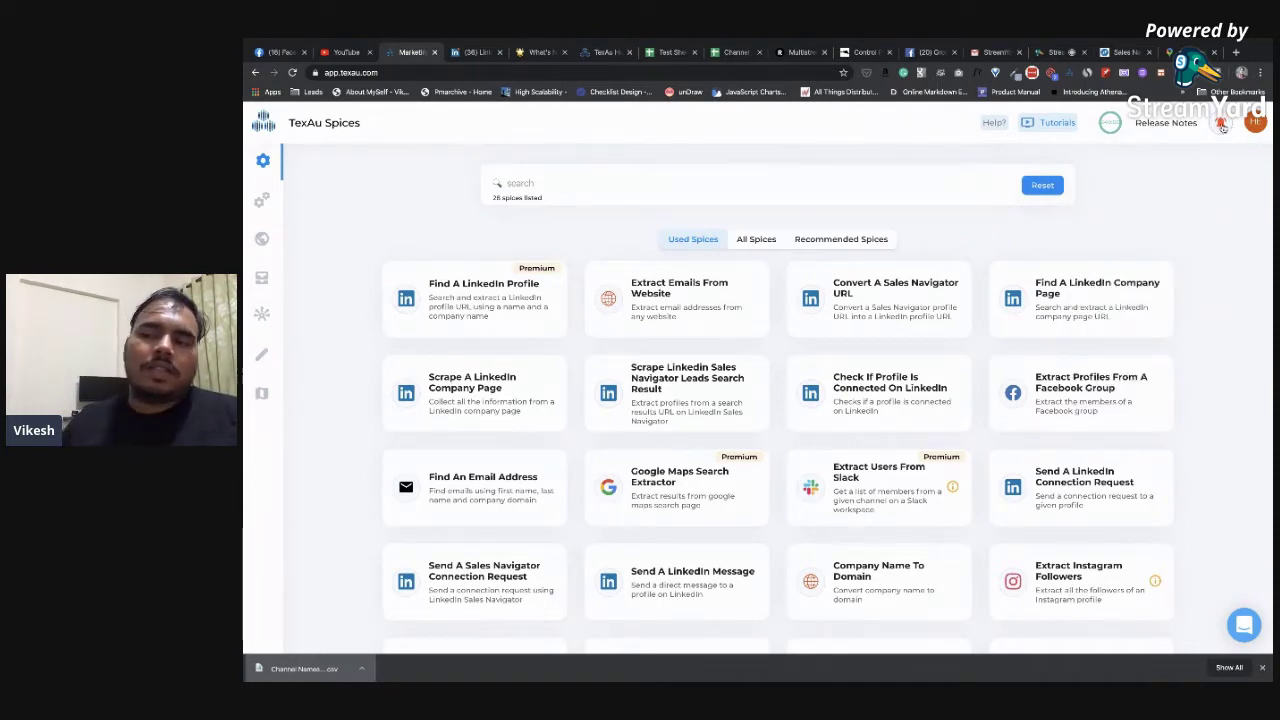
- Open Account from the avatar menu and scroll through profile, Agency Yearly plan limits and roles
{"action": "left_click", "coordinate": [1223, 124]}
{"action": "left_click", "coordinate": [1255, 122]}
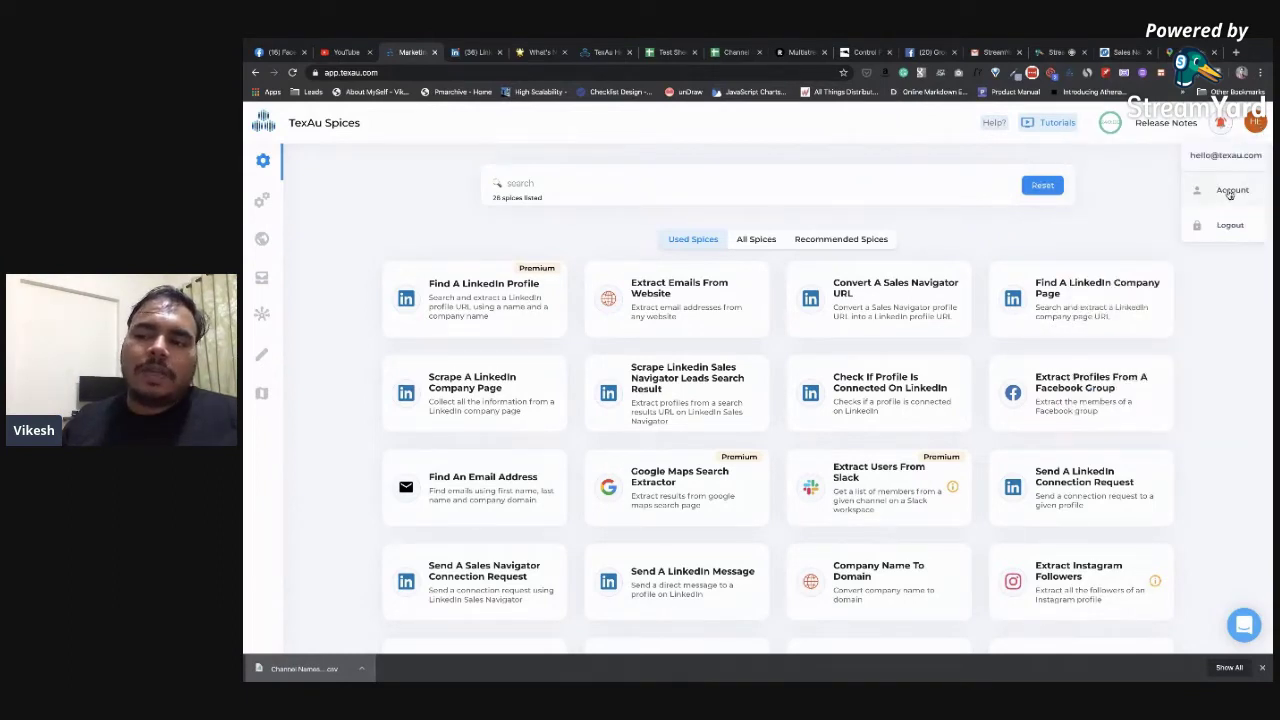
{"action": "left_click", "coordinate": [1230, 191]}
{"action": "scroll", "coordinate": [440, 372], "scroll_direction": "down", "scroll_amount": 1}
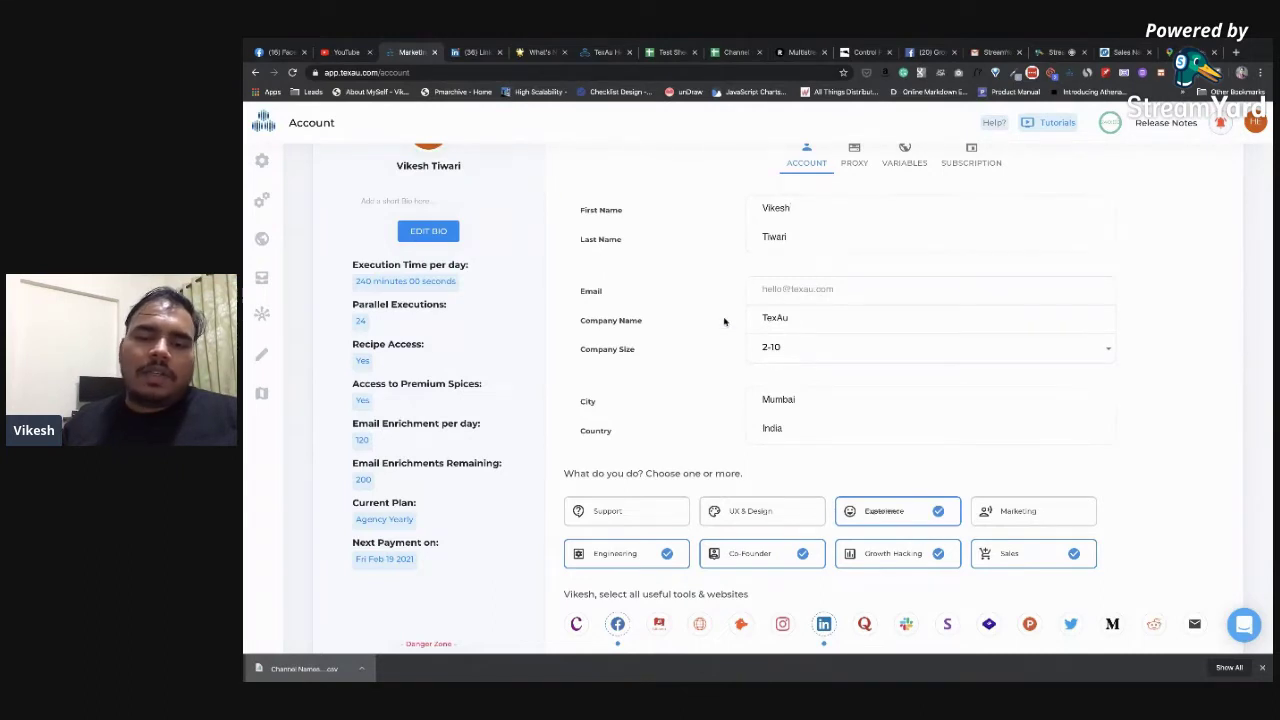
{"action": "scroll", "coordinate": [800, 350], "scroll_direction": "down", "scroll_amount": 2}
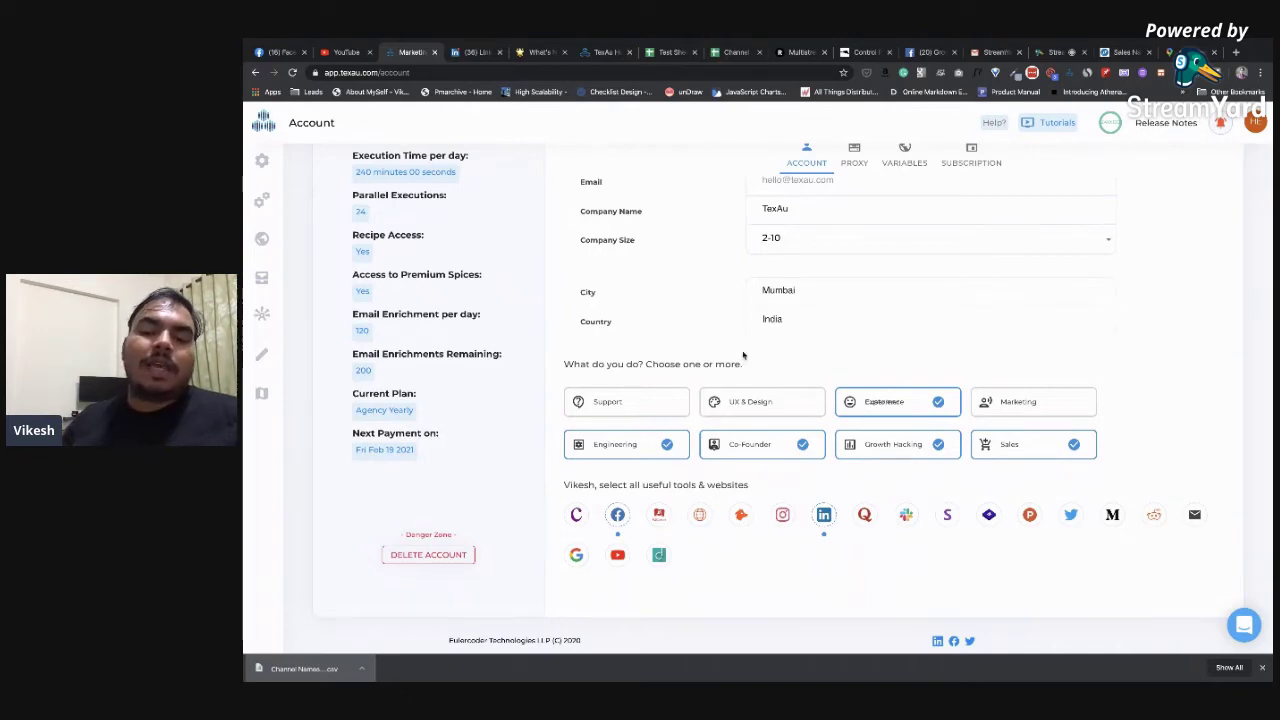
{"action": "scroll", "coordinate": [743, 355], "scroll_direction": "up", "scroll_amount": 1}
{"action": "scroll", "coordinate": [743, 355], "scroll_direction": "down", "scroll_amount": 1}
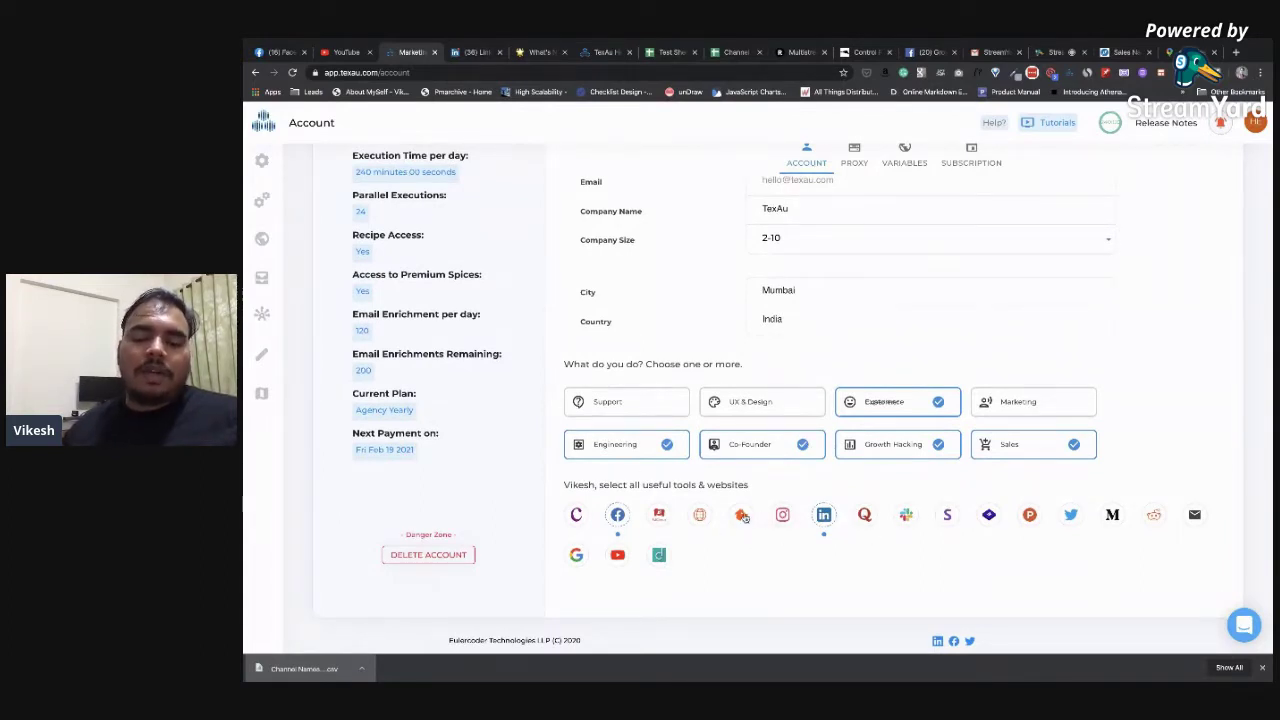
{"action": "scroll", "coordinate": [700, 500], "scroll_direction": "up", "scroll_amount": 2}
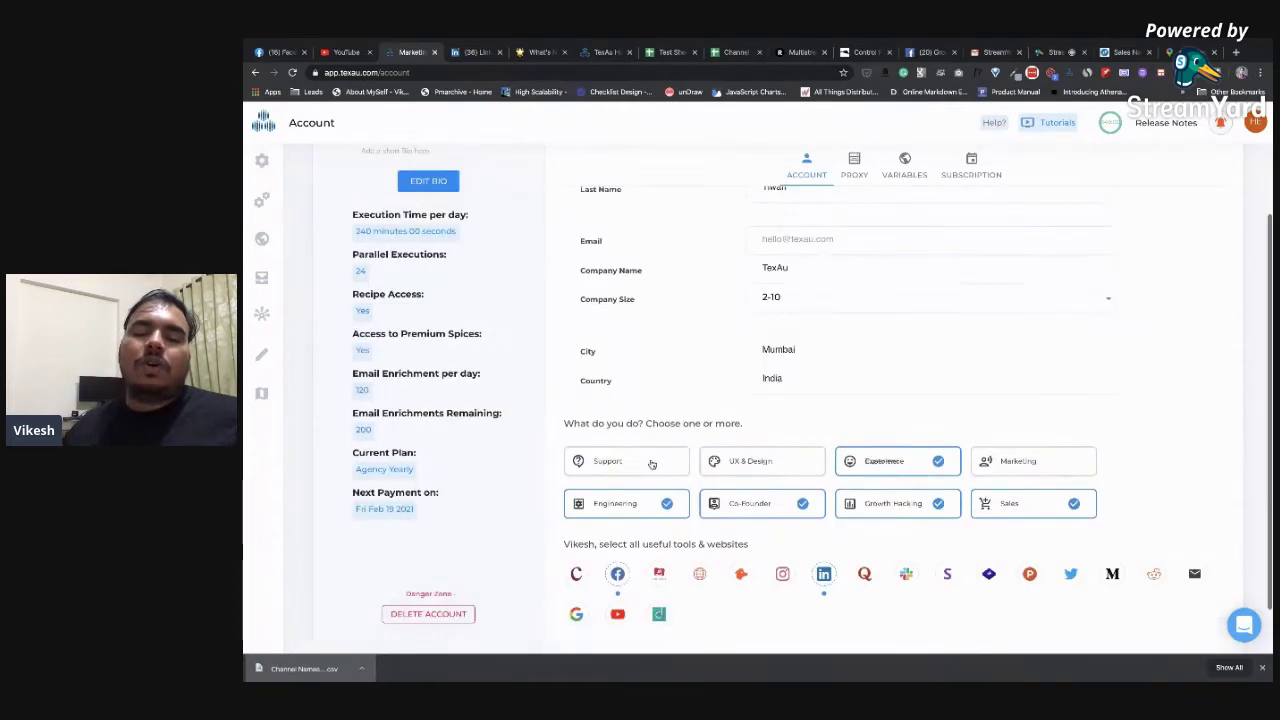
- Step through the proxy, Variables and Subscription tabs, reviewing the Starter, Growth and Agency plans
{"action": "left_click", "coordinate": [855, 165]}
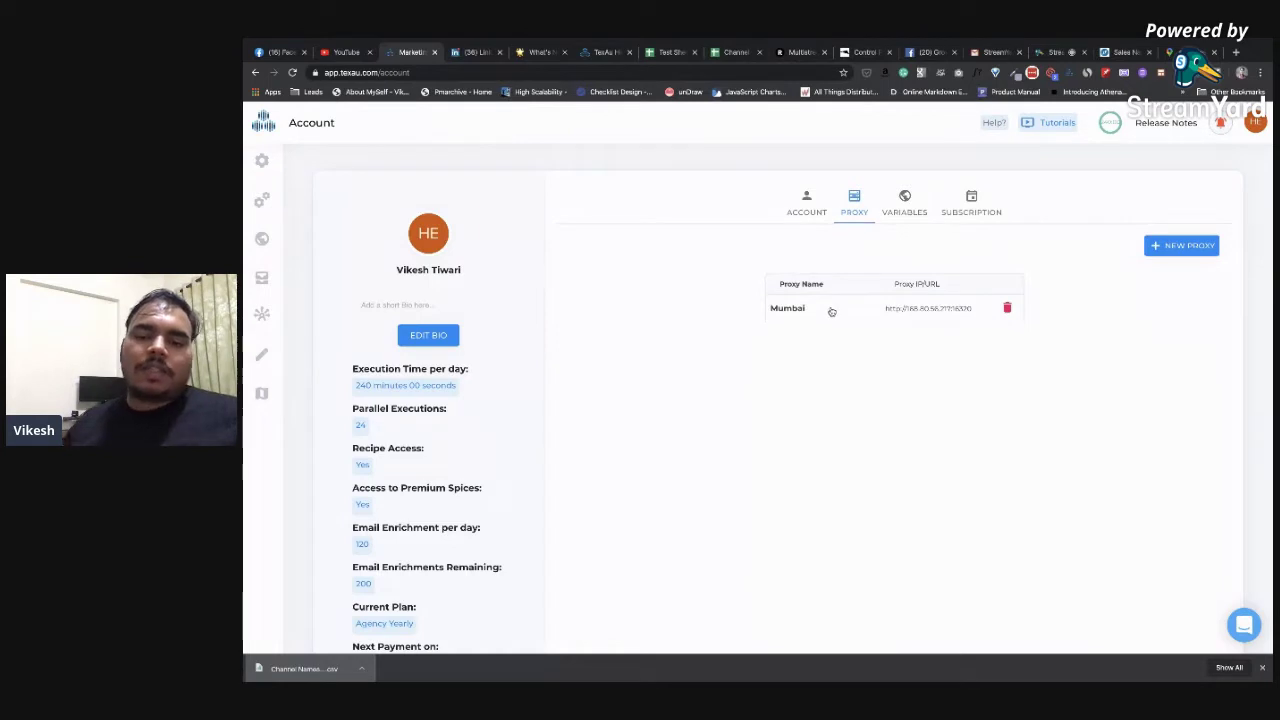
{"action": "left_click", "coordinate": [907, 220]}
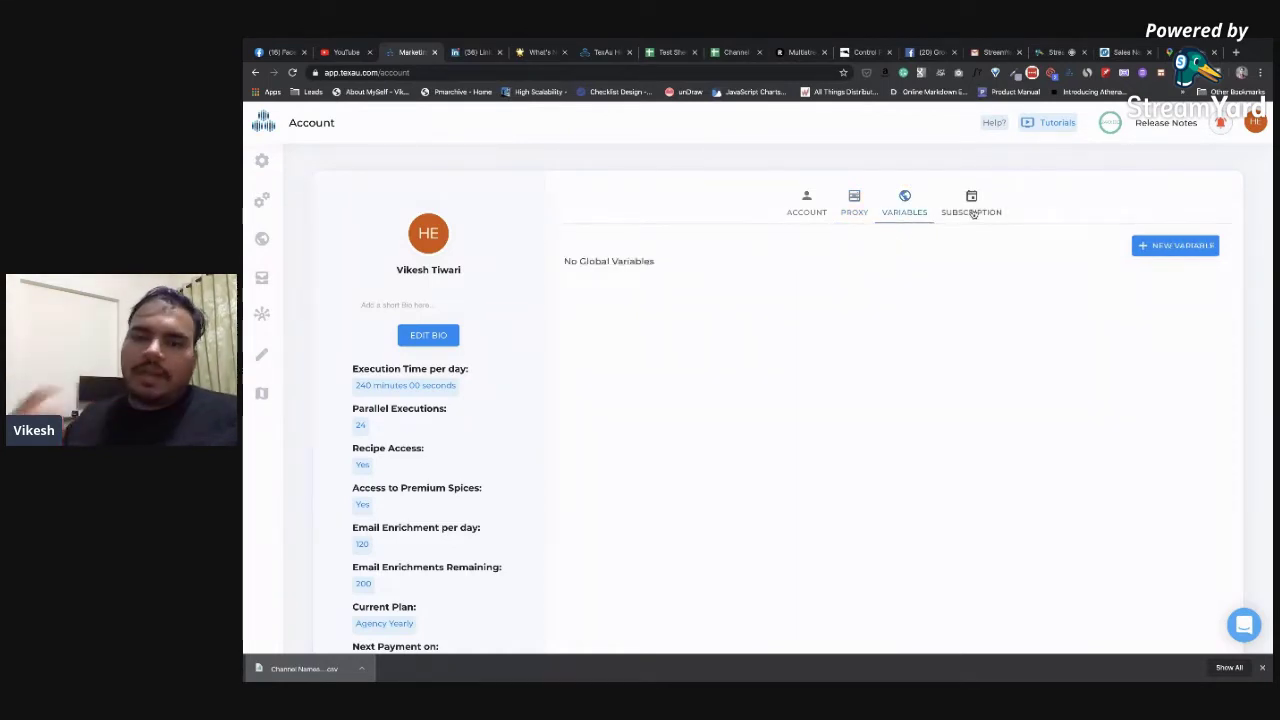
{"action": "left_click", "coordinate": [972, 213]}
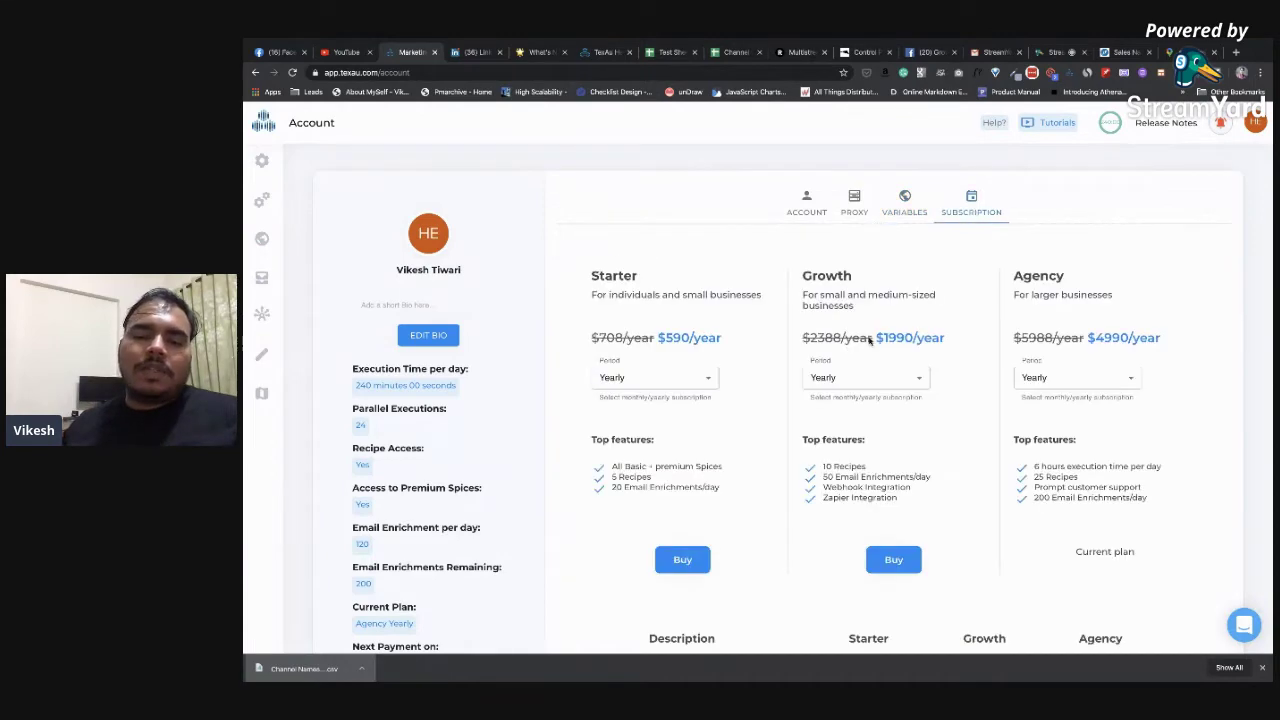
{"action": "scroll", "coordinate": [763, 376], "scroll_direction": "down", "scroll_amount": 2}
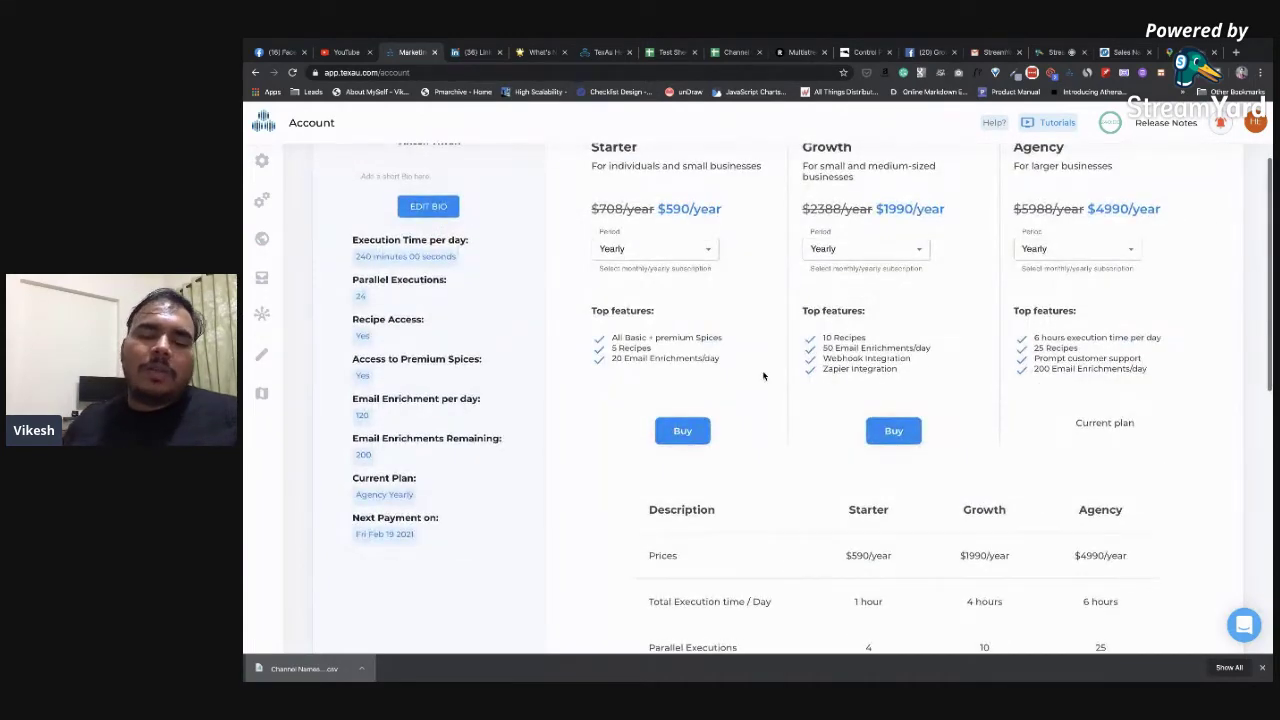
{"action": "scroll", "coordinate": [763, 376], "scroll_direction": "up", "scroll_amount": 1}
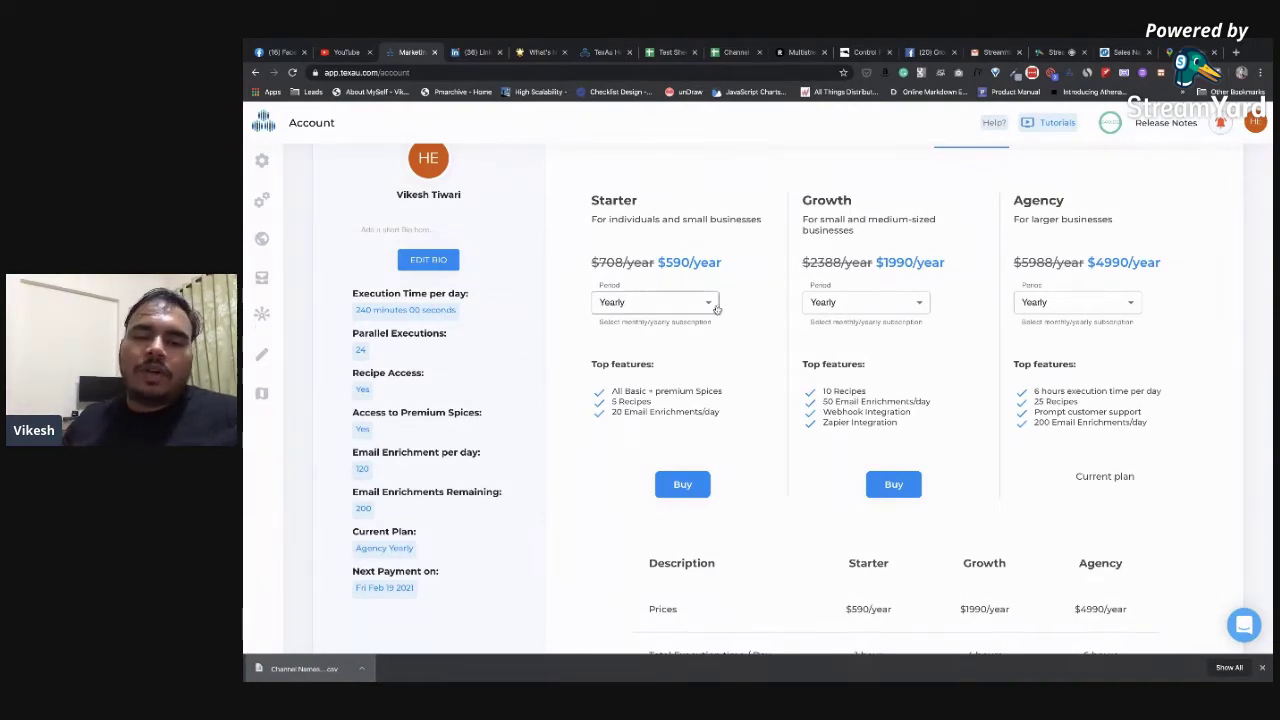
{"action": "scroll", "coordinate": [767, 315], "scroll_direction": "up", "scroll_amount": 1}
{"action": "scroll", "coordinate": [767, 315], "scroll_direction": "down", "scroll_amount": 1}
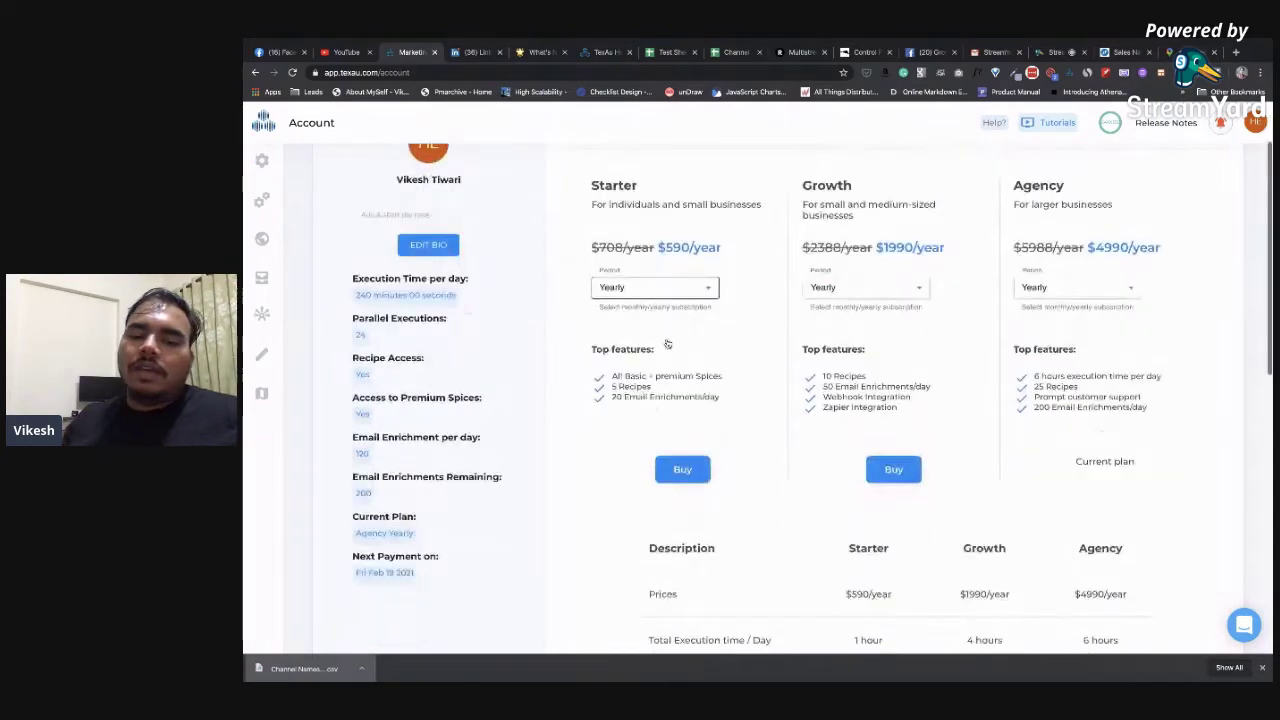
{"action": "scroll", "coordinate": [900, 330], "scroll_direction": "up", "scroll_amount": 2}
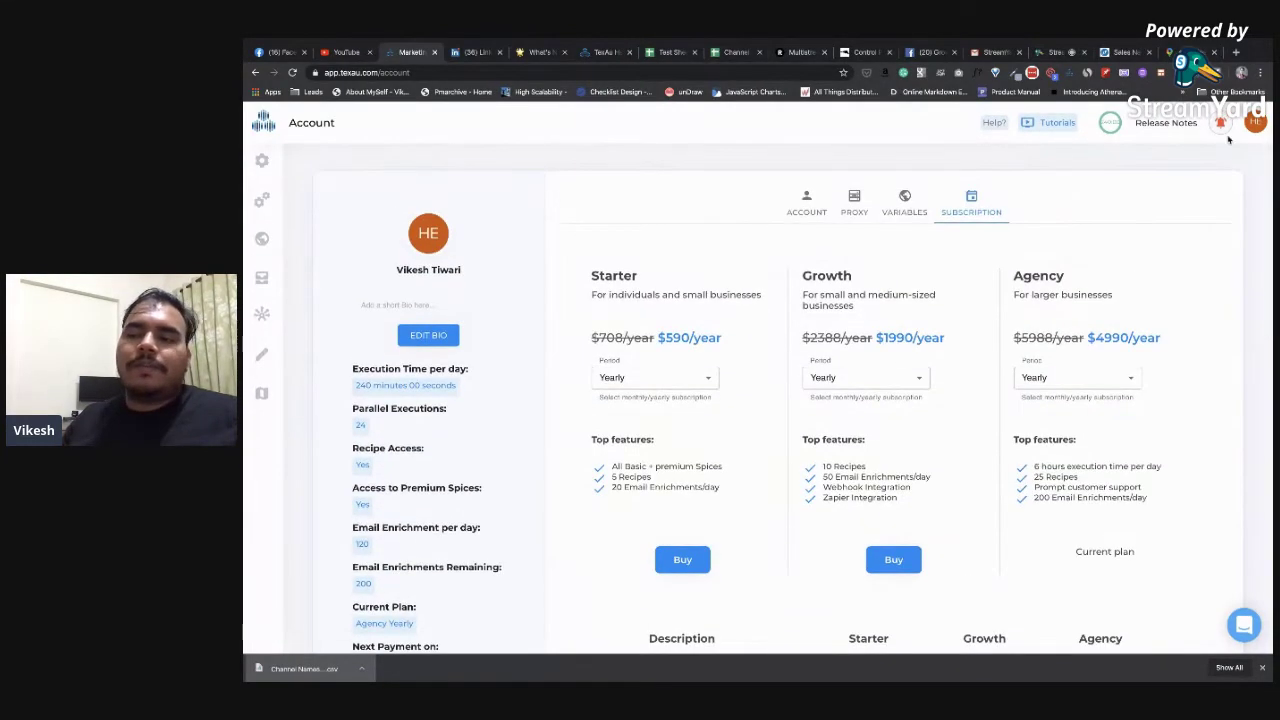
- Return to the Spices catalogue and scroll through its 28 used spice cards
{"action": "left_click", "coordinate": [278, 160]}
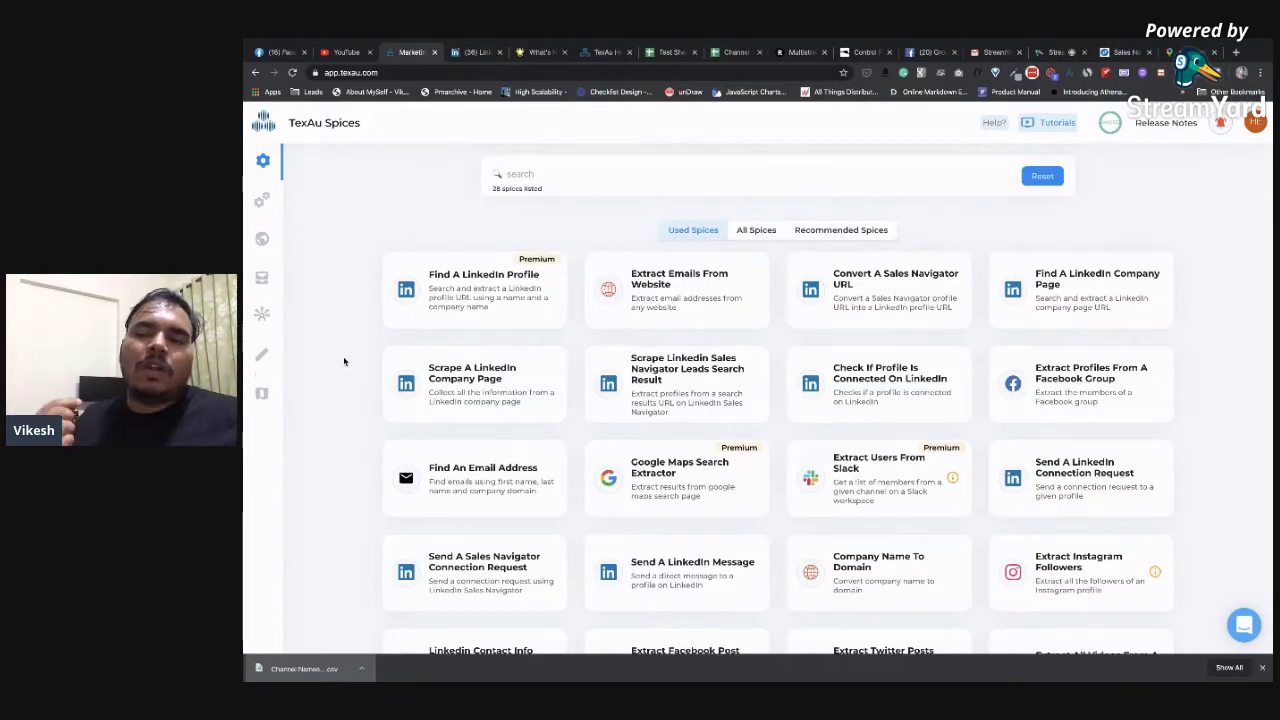
{"action": "scroll", "coordinate": [400, 290], "scroll_direction": "down", "scroll_amount": 3}
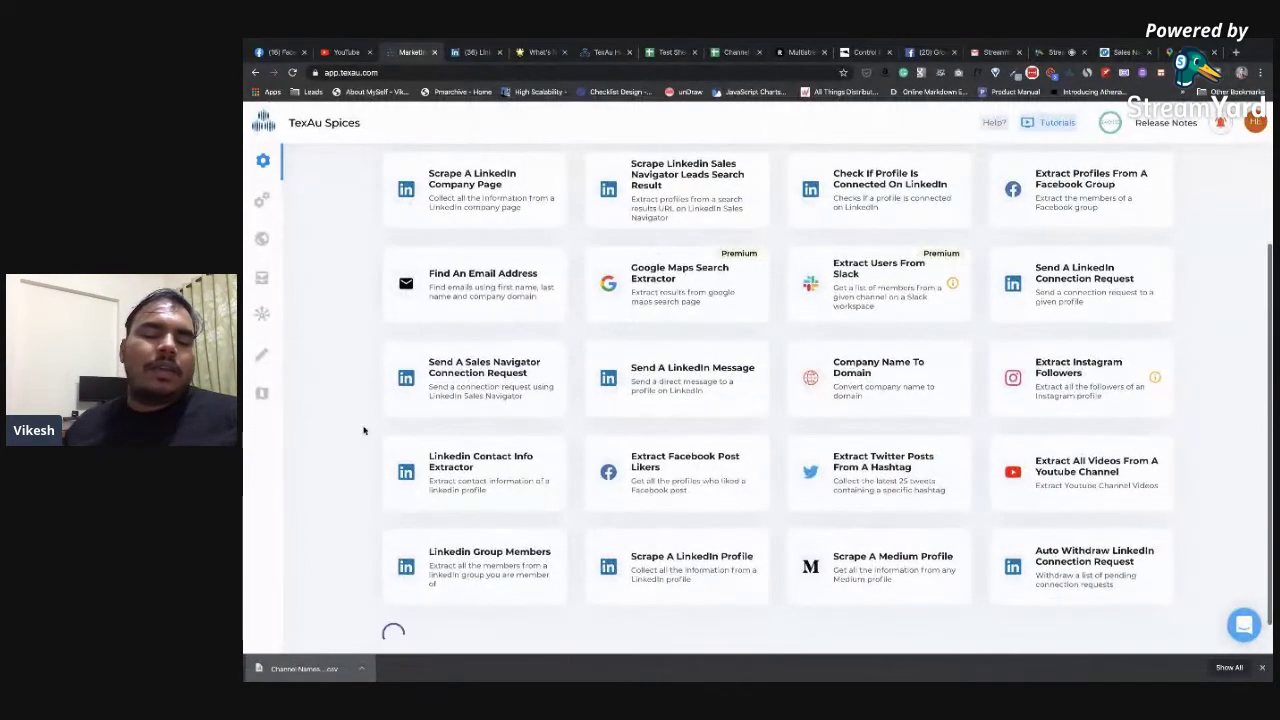
{"action": "scroll", "coordinate": [364, 430], "scroll_direction": "down", "scroll_amount": 2}
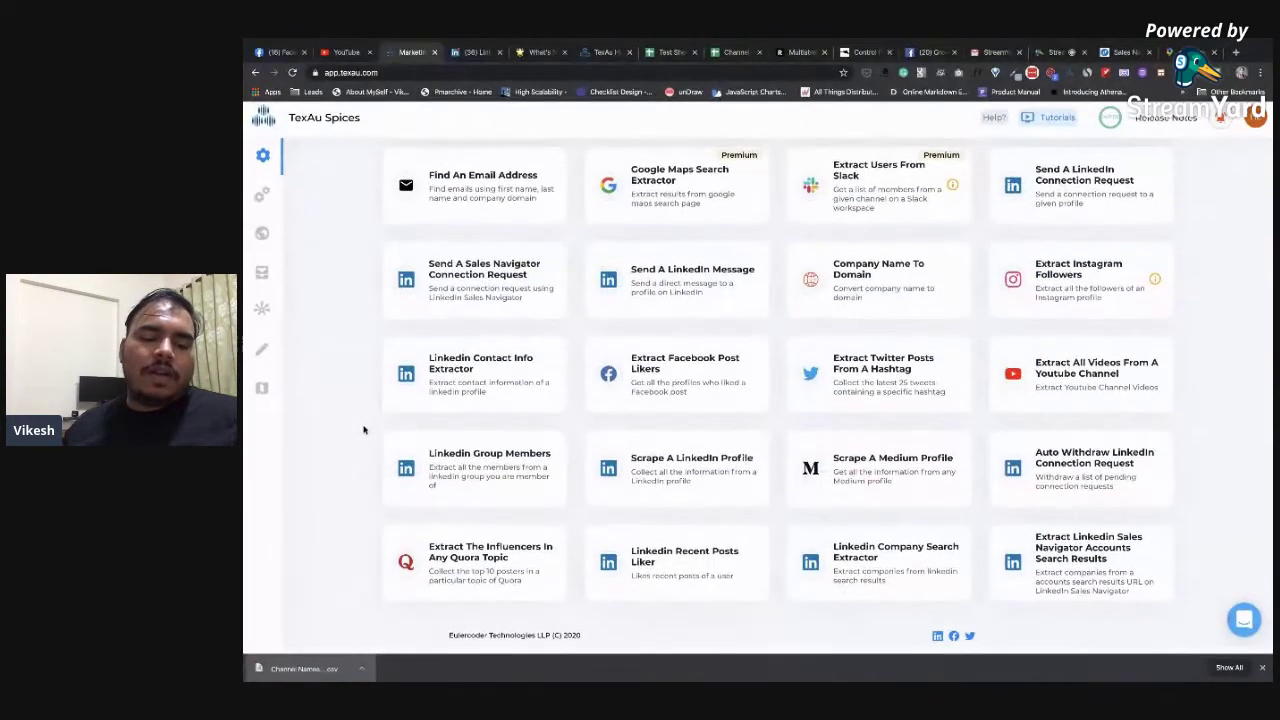
{"action": "scroll", "coordinate": [337, 320], "scroll_direction": "up", "scroll_amount": 5}
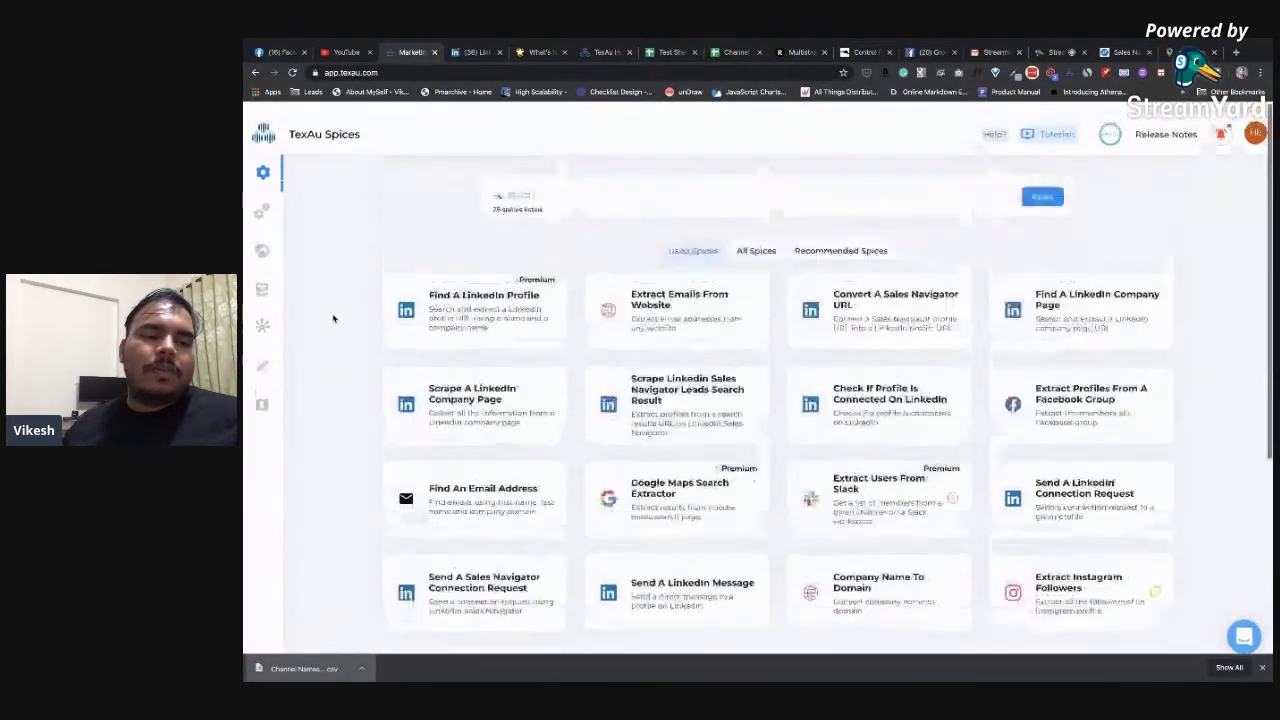
- Try Create A New Recipe, open TexAu Workshop 1 Recipe, then browse Public Recipes
{"action": "left_click", "coordinate": [266, 197]}
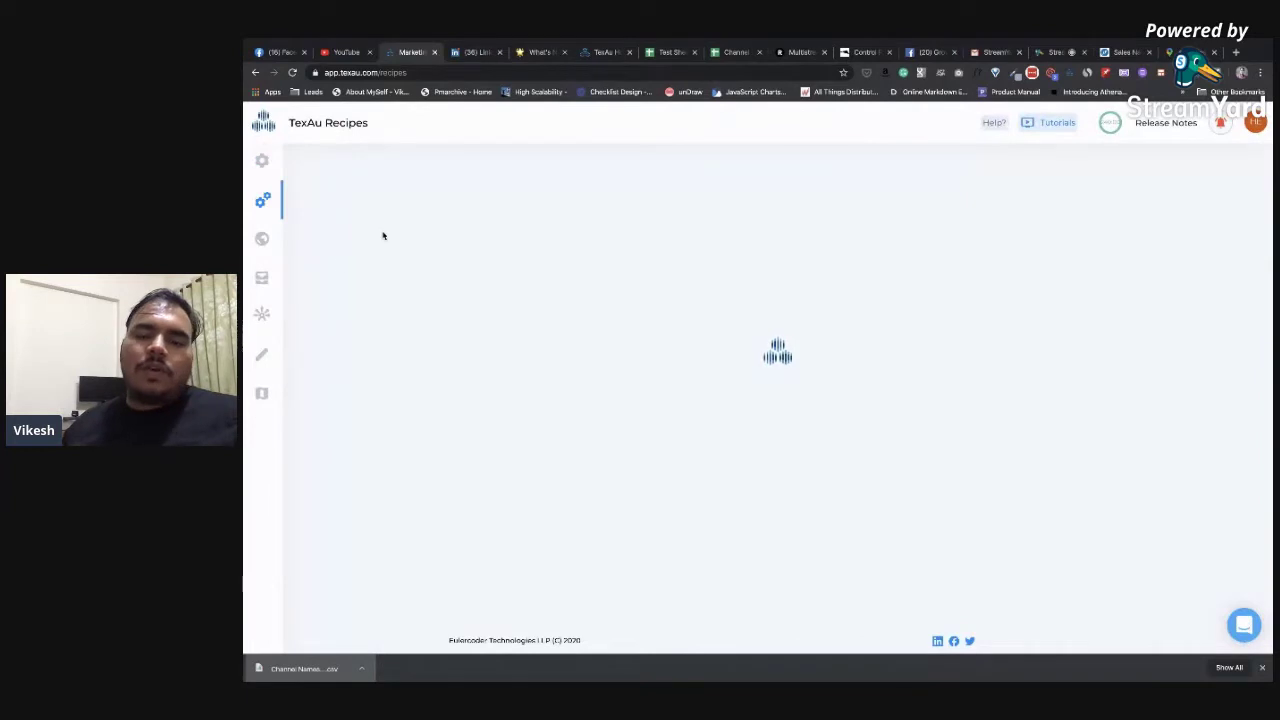
{"action": "left_click", "coordinate": [632, 246]}
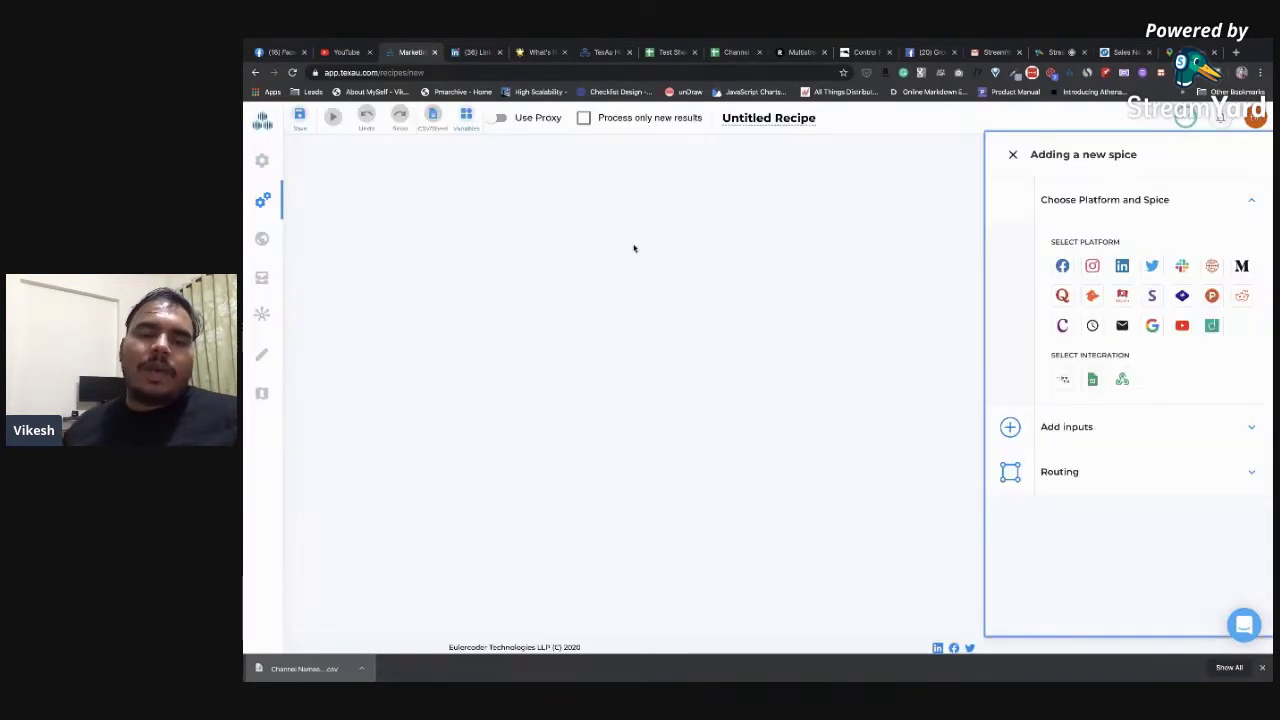
{"action": "left_click", "coordinate": [266, 200]}
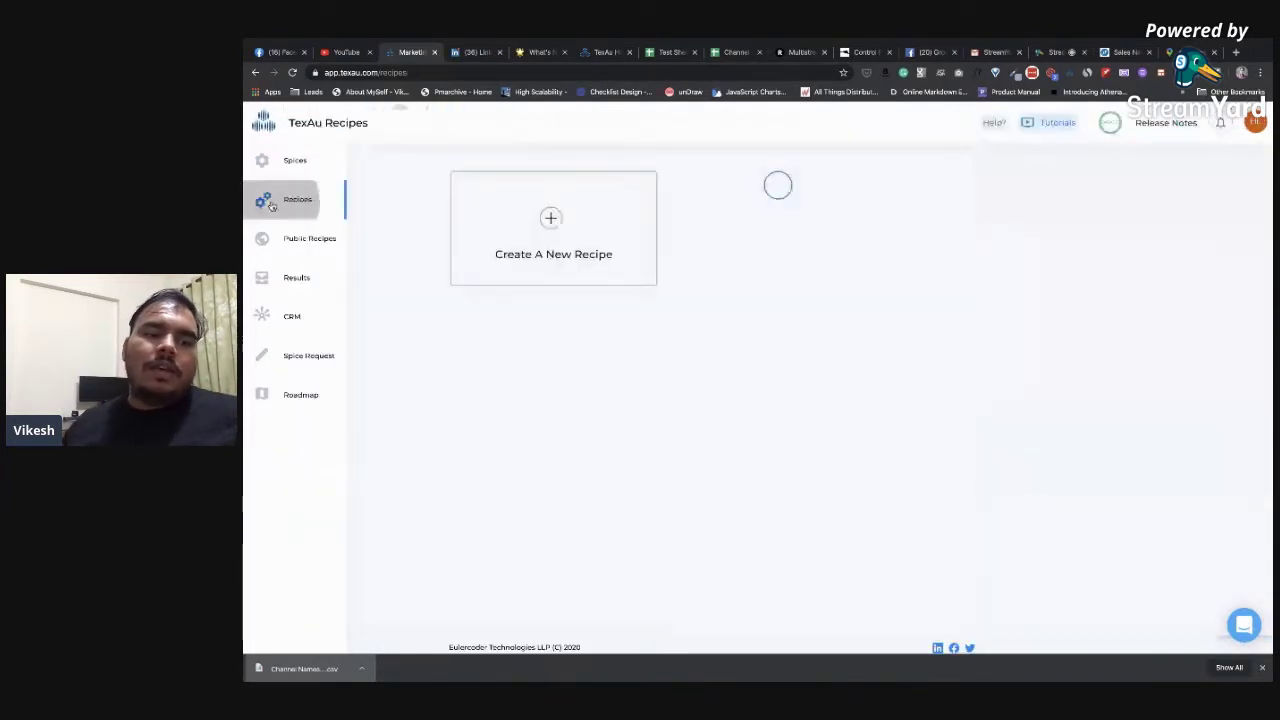
{"action": "left_click", "coordinate": [770, 228]}
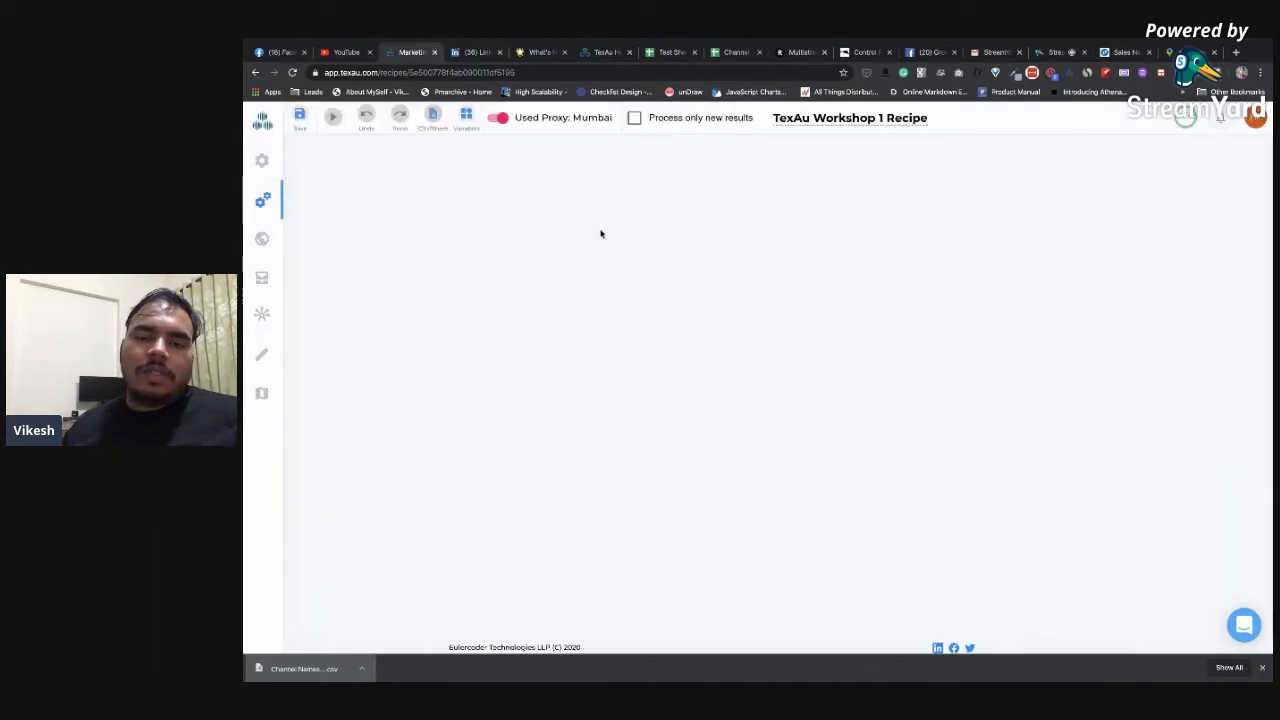
{"action": "mouse_move", "coordinate": [246, 248]}
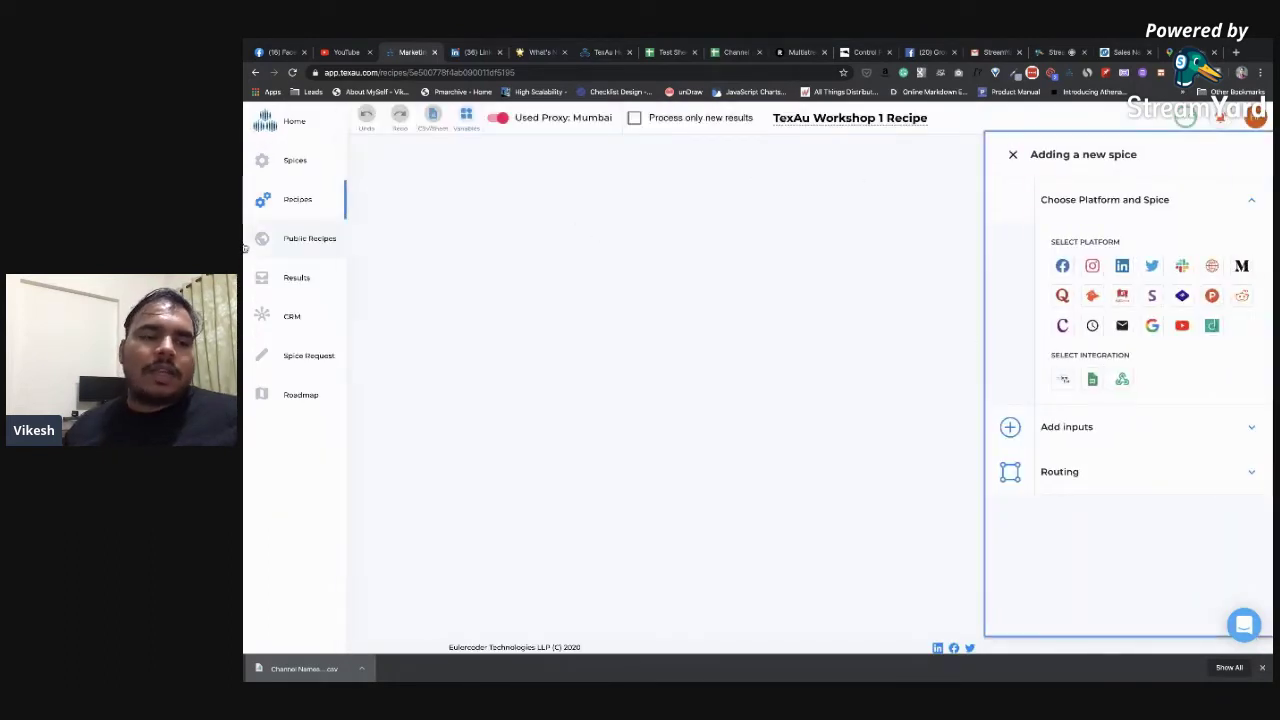
{"action": "left_click", "coordinate": [262, 243]}
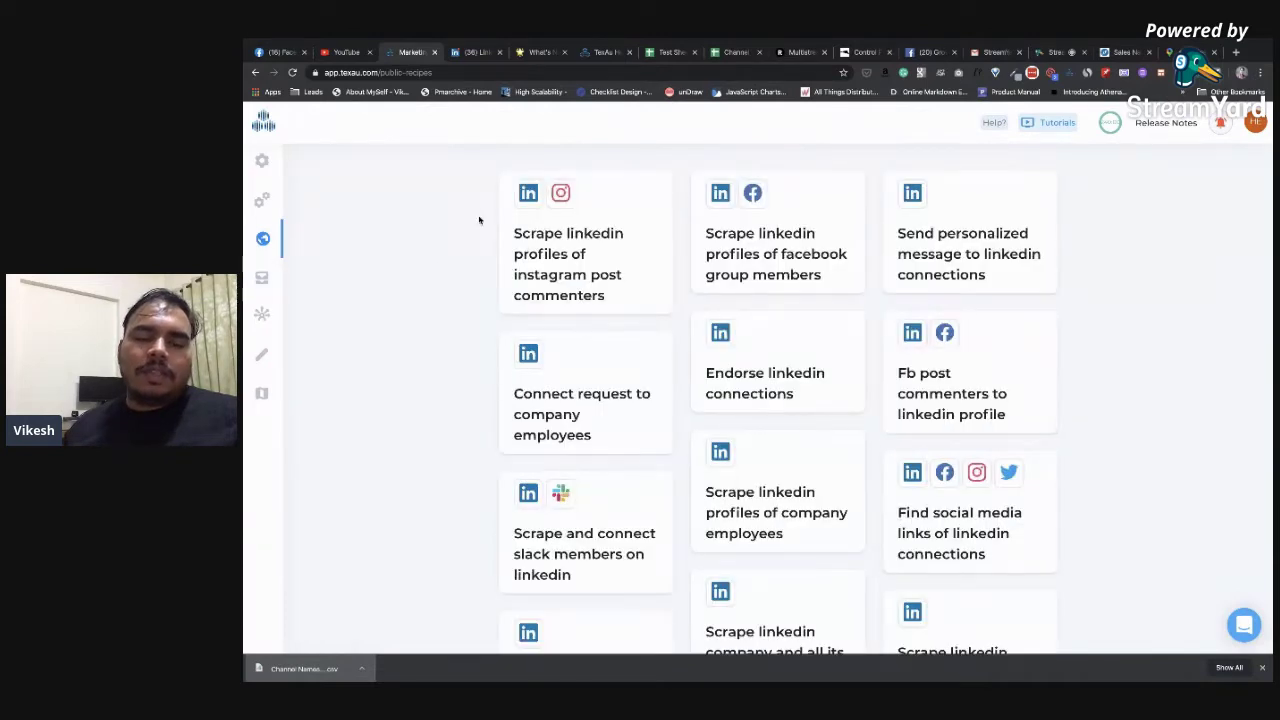
- View the instagram commenters and facebook group members recipe details, then return to Results
{"action": "left_click", "coordinate": [599, 289]}
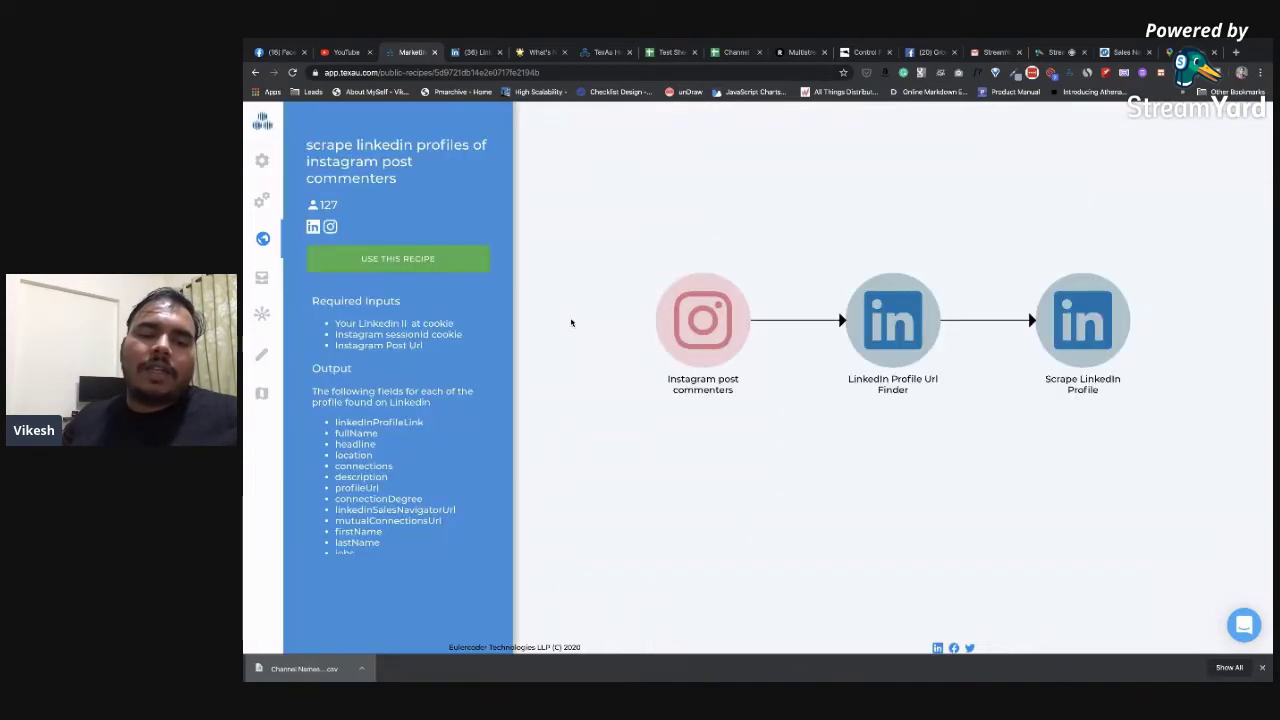
{"action": "mouse_move", "coordinate": [335, 204]}
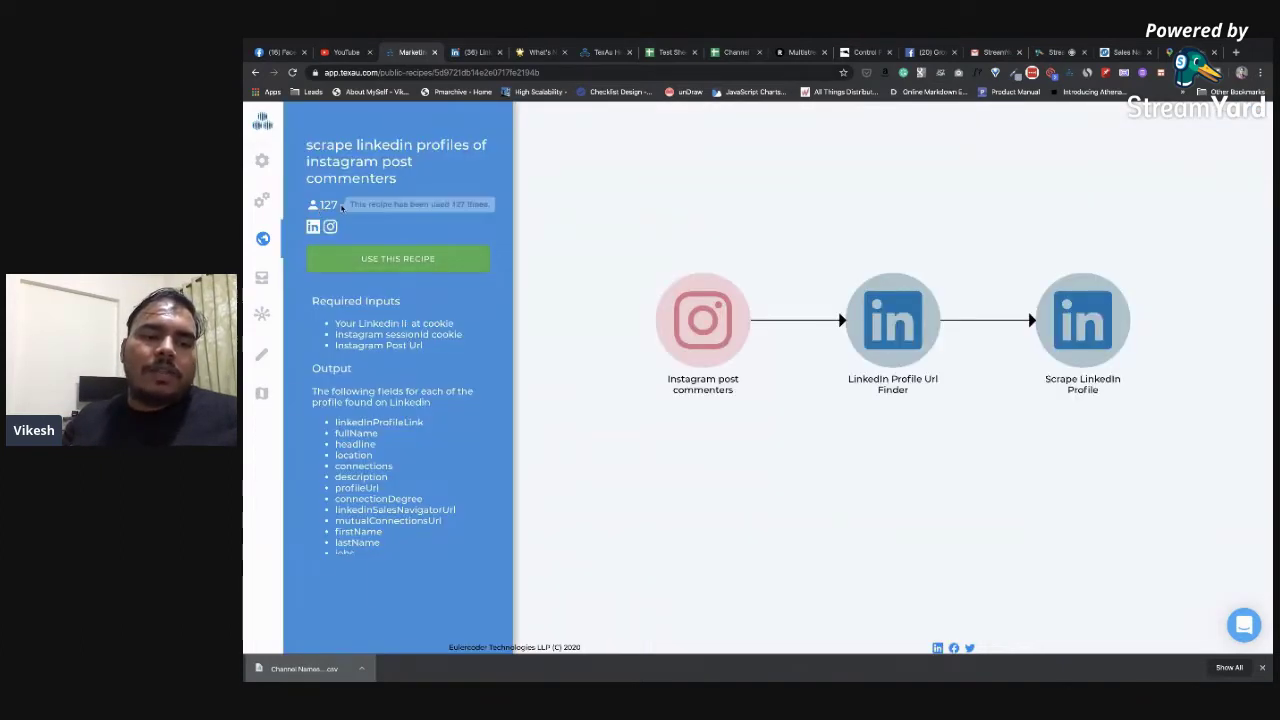
{"action": "left_click", "coordinate": [290, 238]}
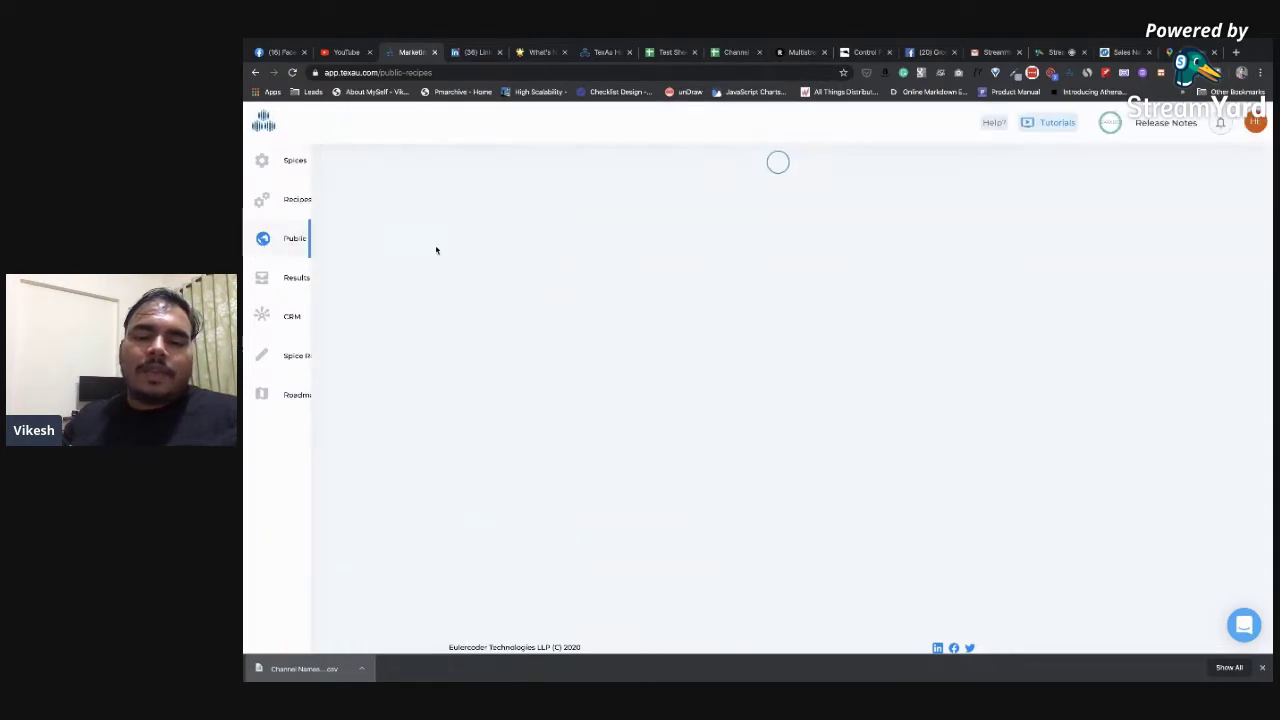
{"action": "left_click", "coordinate": [820, 254]}
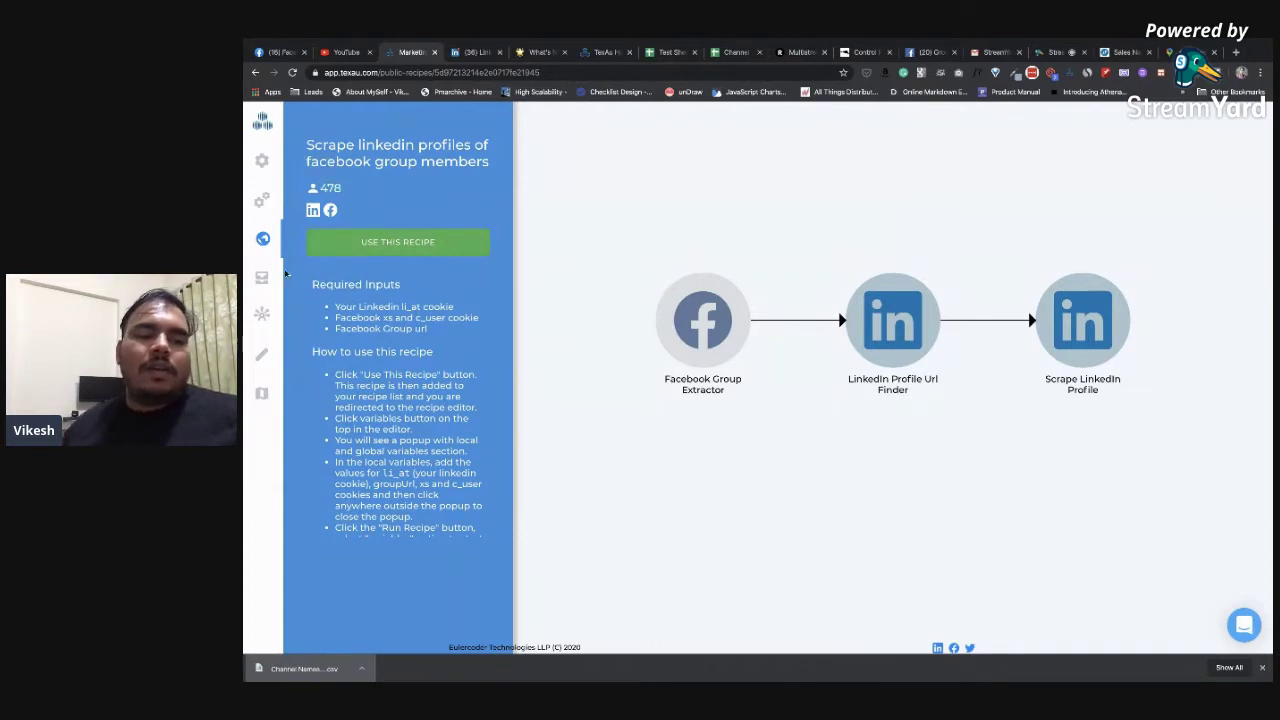
{"action": "mouse_move", "coordinate": [268, 240]}
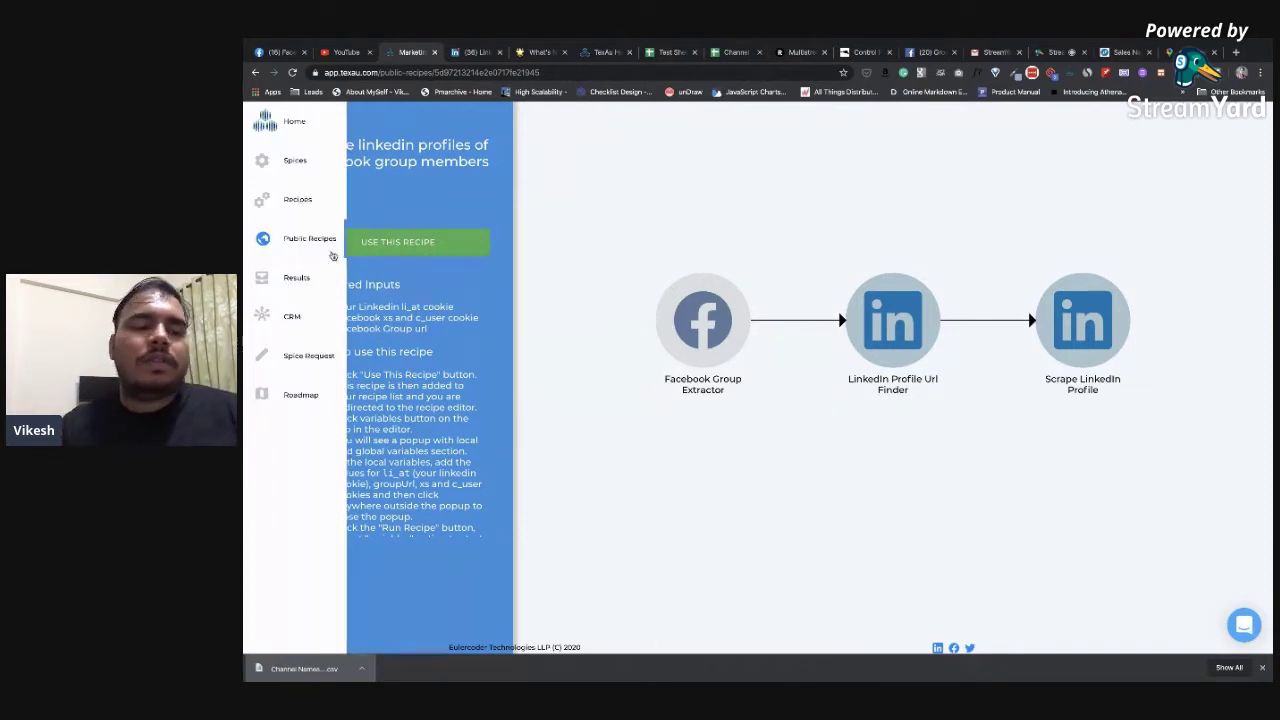
{"action": "left_click", "coordinate": [297, 277]}
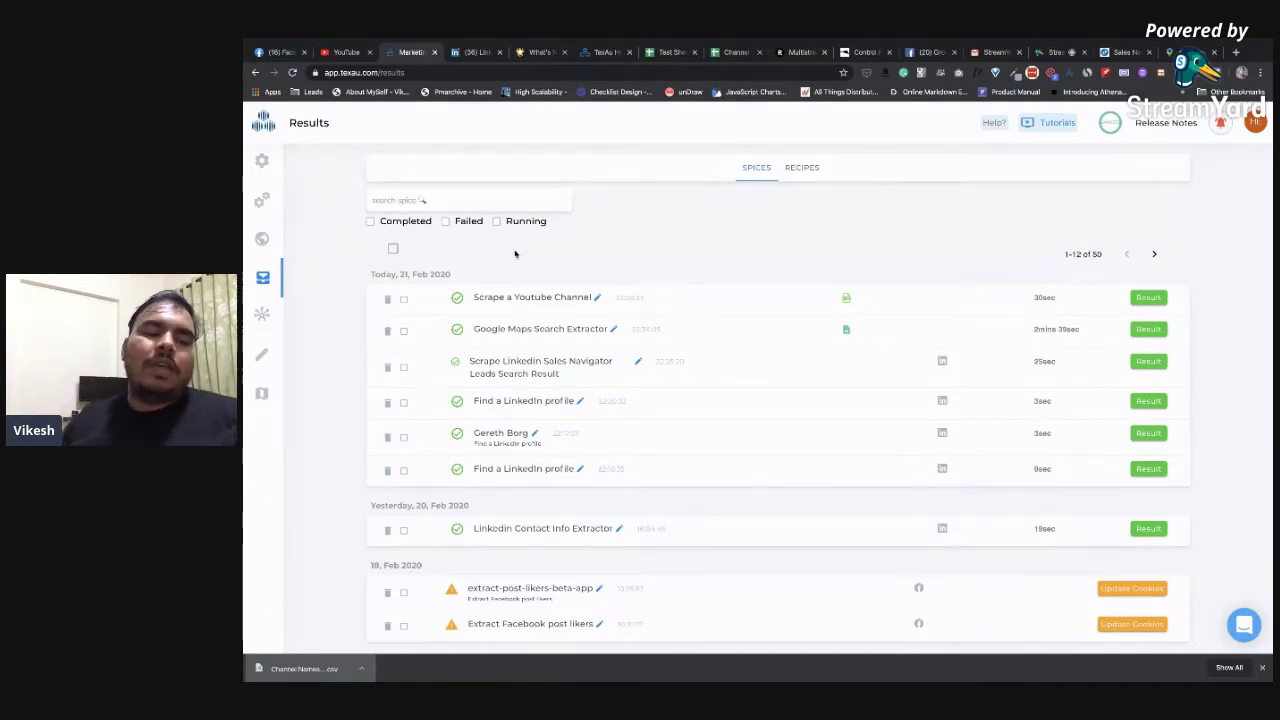
- View the first LI-Lead-Generation-Part-1 recipe run's logs and result table, then return to Spices
{"action": "scroll", "coordinate": [515, 253], "scroll_direction": "down", "scroll_amount": 2}
{"action": "scroll", "coordinate": [515, 253], "scroll_direction": "up", "scroll_amount": 2}
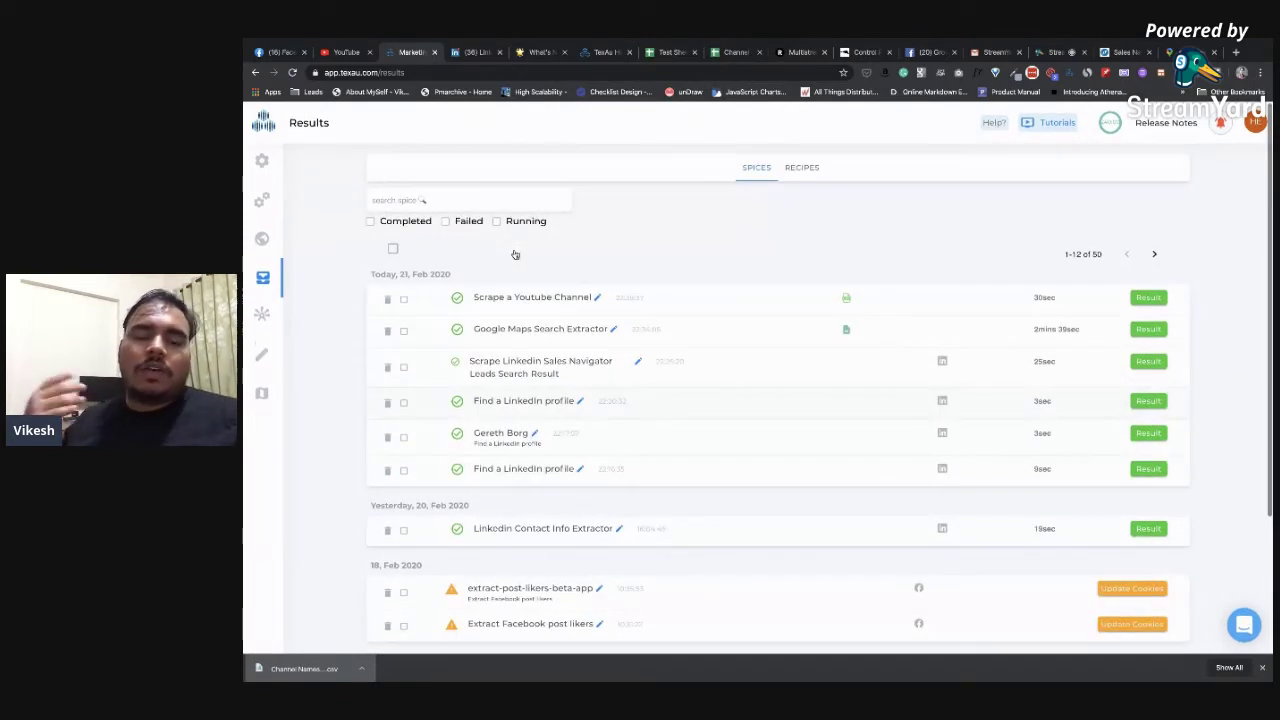
{"action": "left_click", "coordinate": [470, 195]}
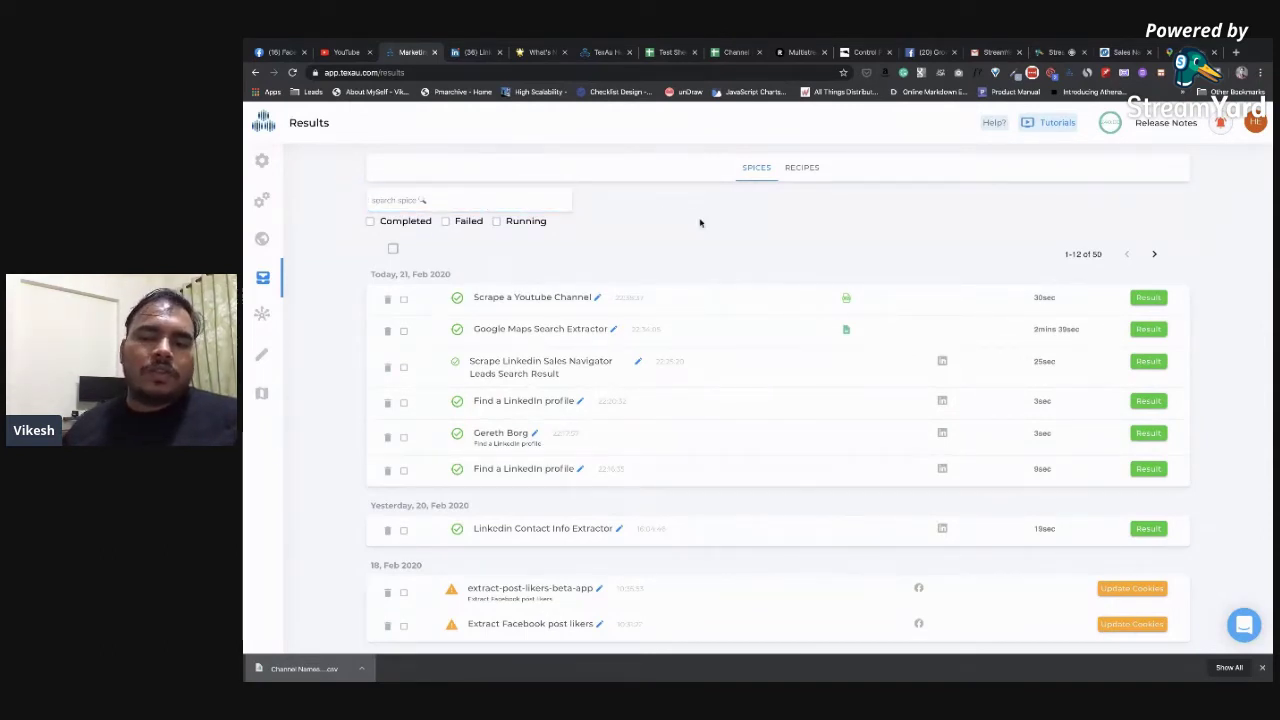
{"action": "left_click", "coordinate": [804, 172]}
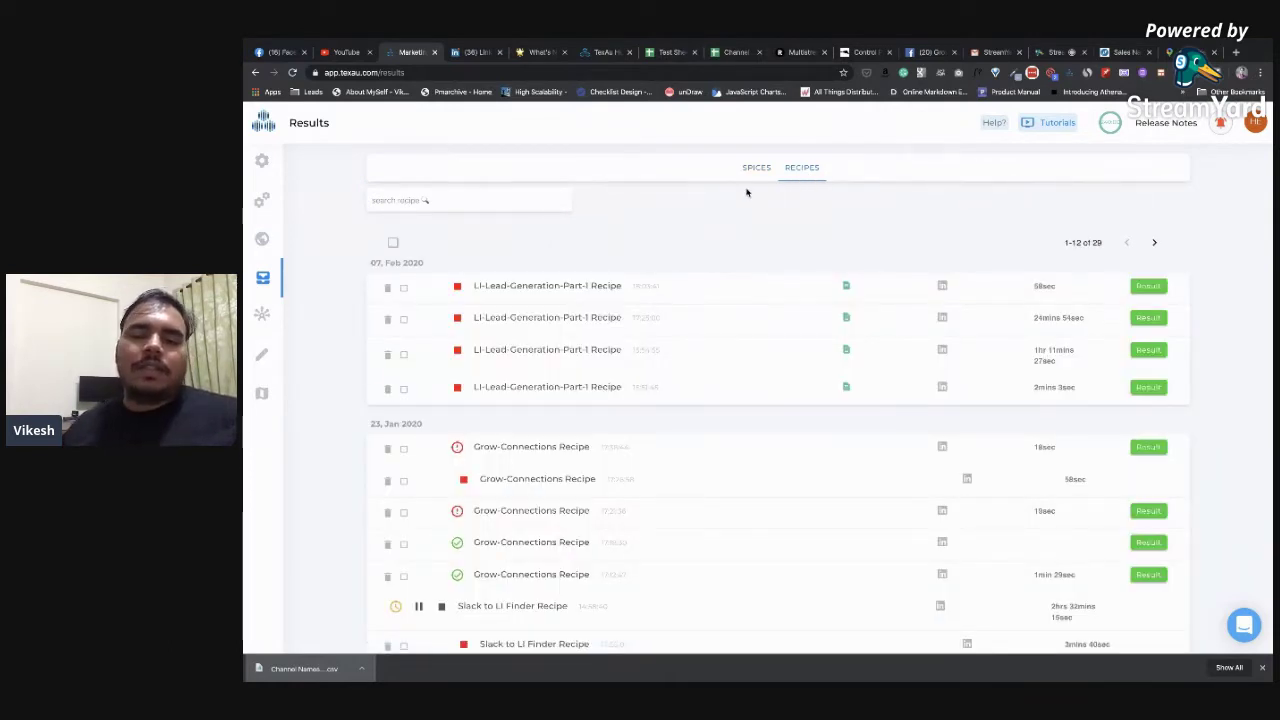
{"action": "left_click", "coordinate": [697, 286]}
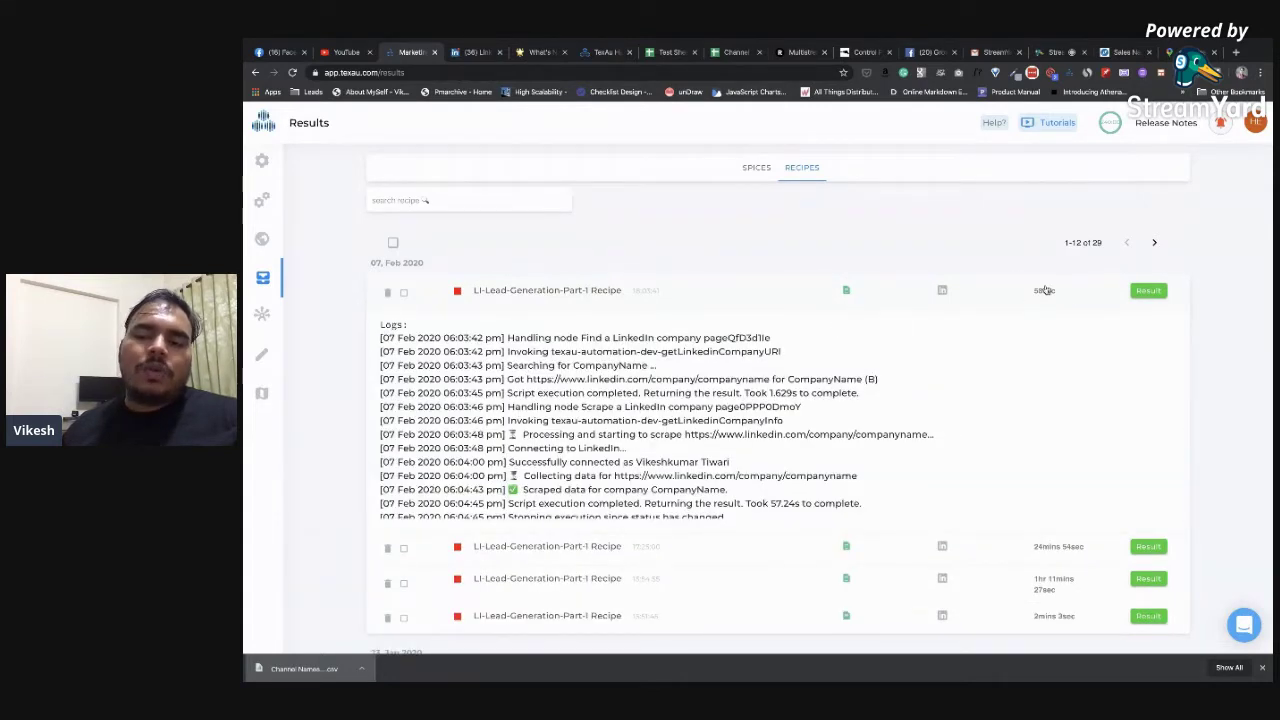
{"action": "left_click", "coordinate": [1136, 294]}
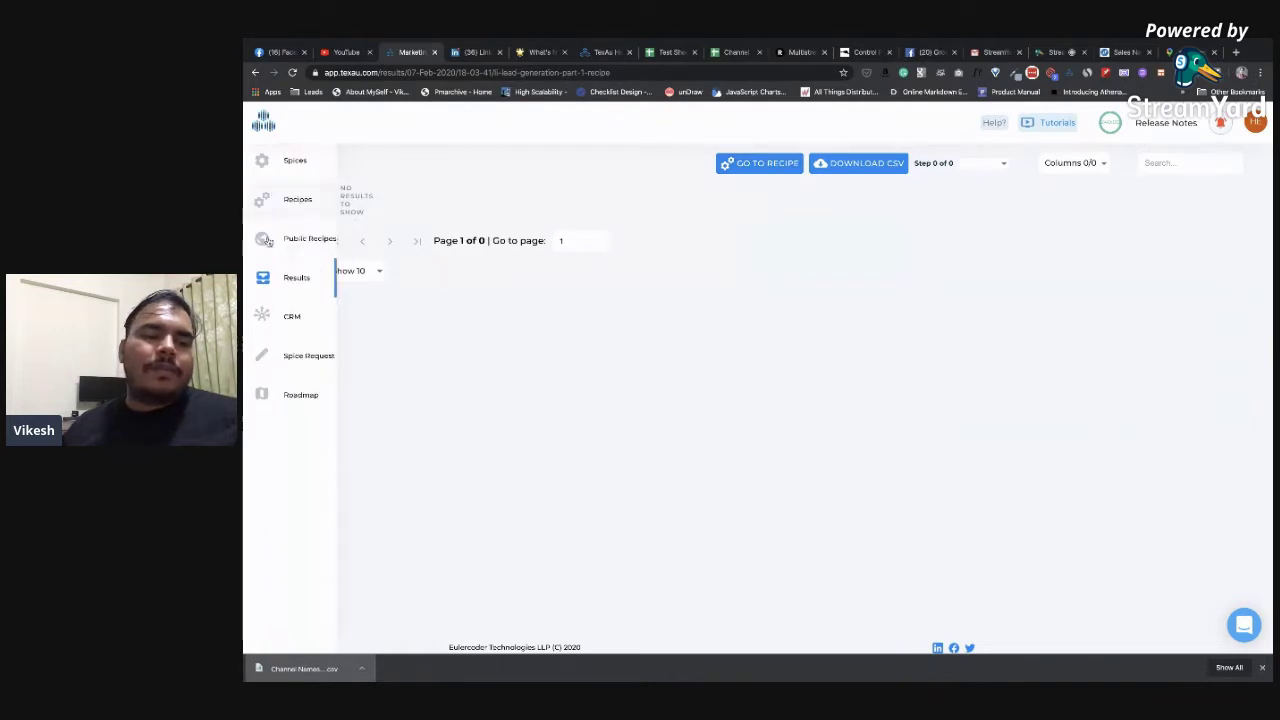
{"action": "left_click", "coordinate": [284, 160]}
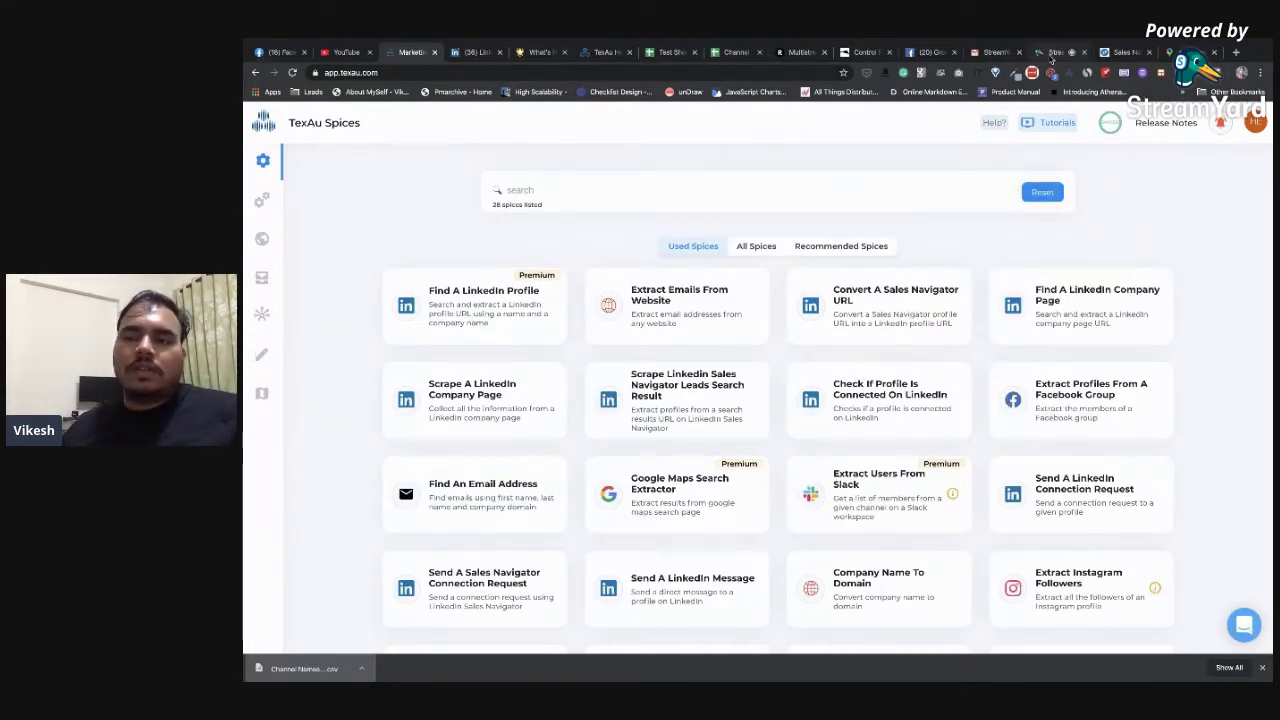
- Check the StreamYard studio's viewer comments, then reopen TexAu's Results list of 50 spice runs
{"action": "left_click", "coordinate": [1052, 54]}
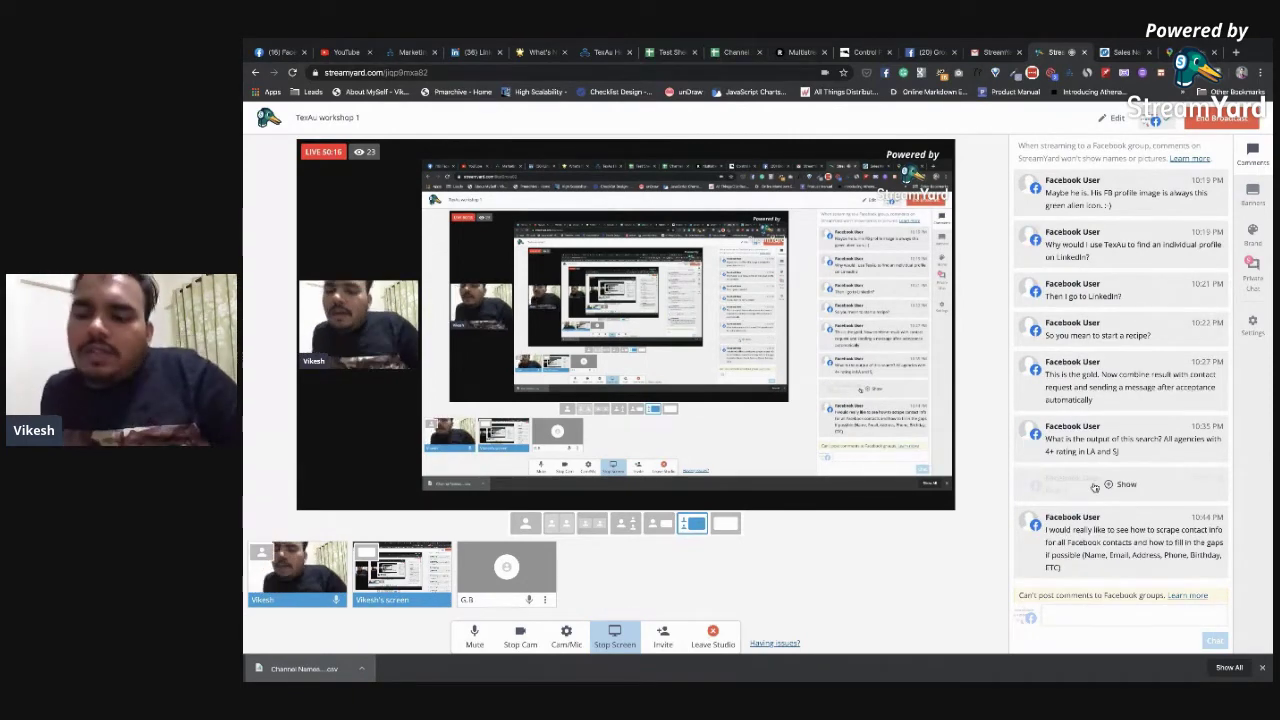
{"action": "left_click", "coordinate": [393, 52]}
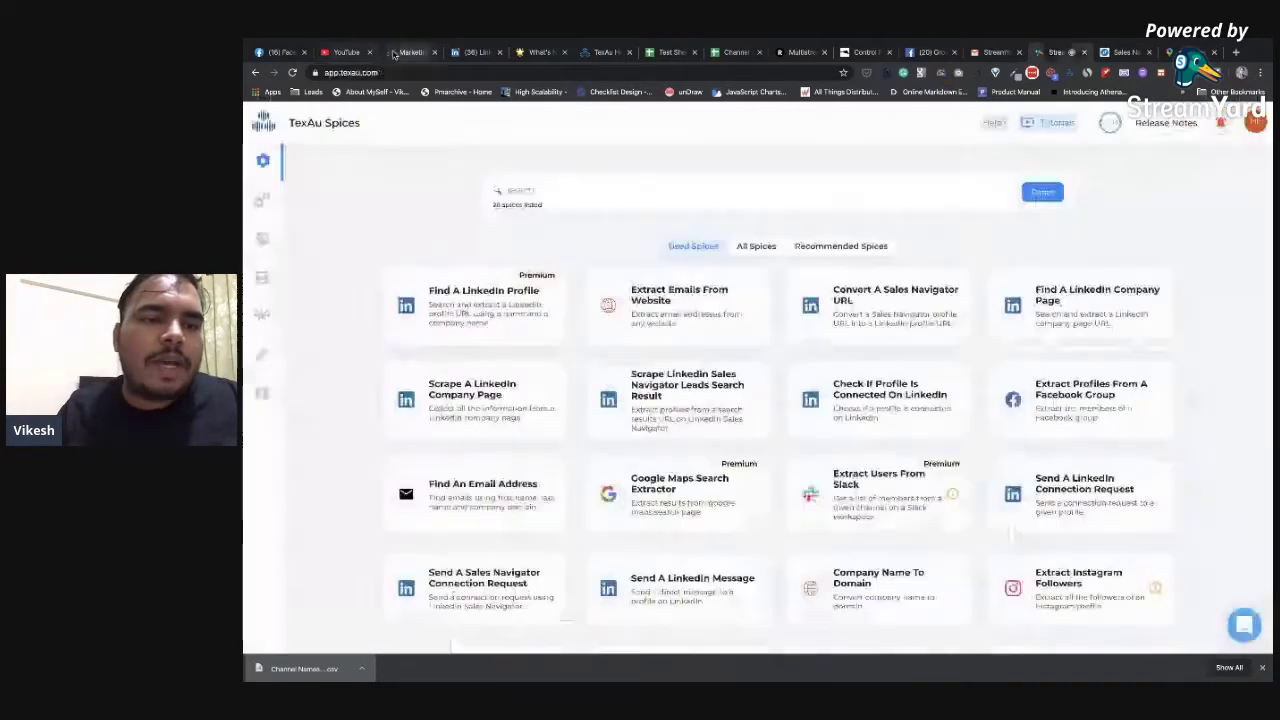
{"action": "left_click", "coordinate": [290, 280]}
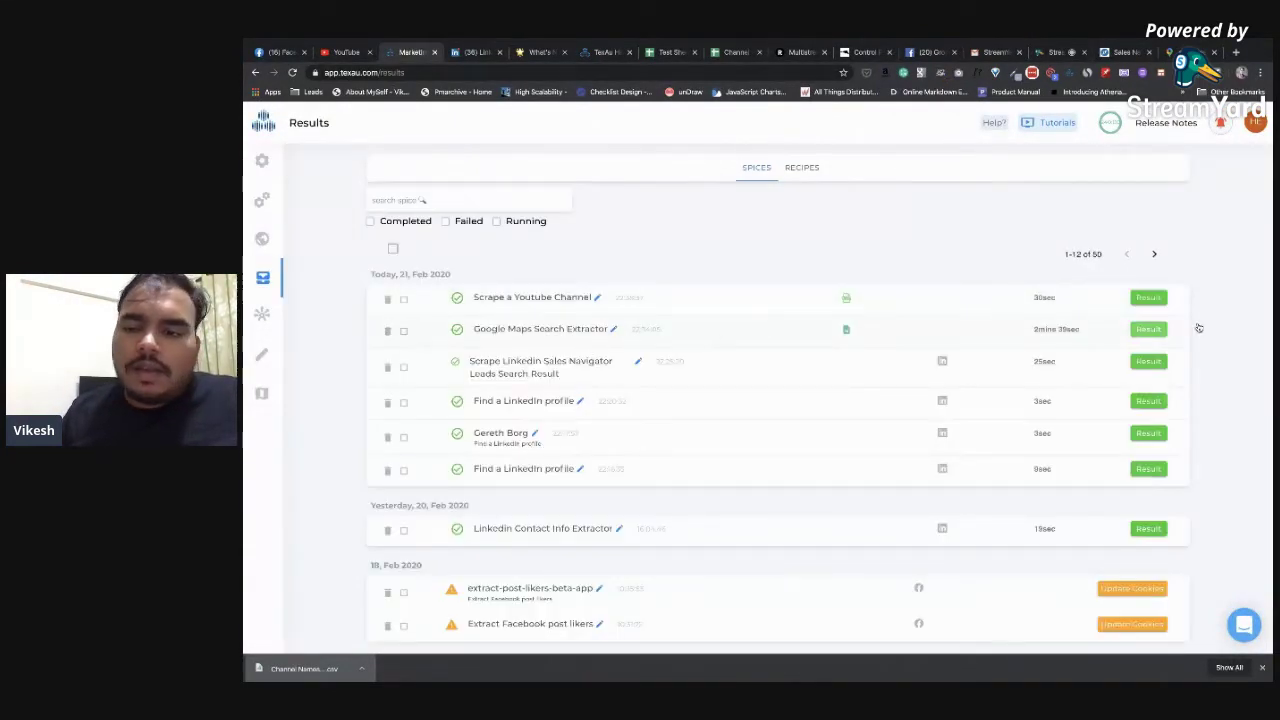
{"action": "left_click", "coordinate": [1148, 329]}
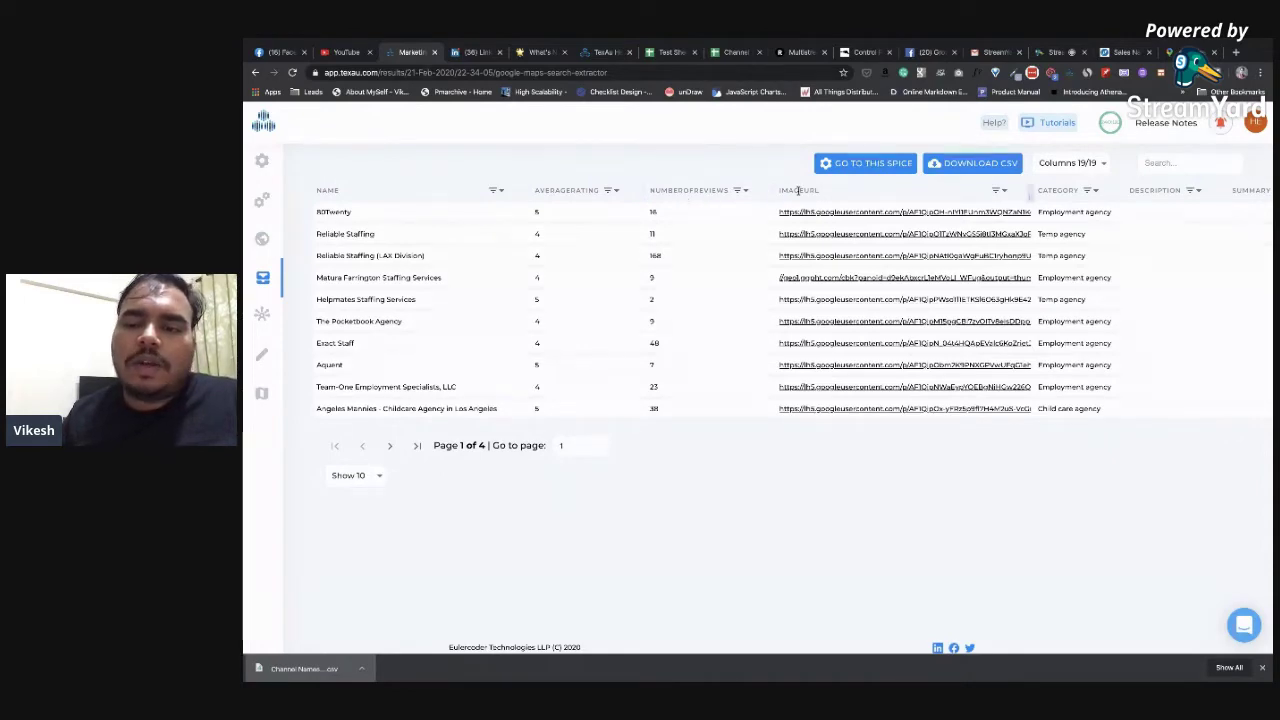
{"action": "scroll", "coordinate": [1030, 198], "scroll_direction": "right", "scroll_amount": 3}
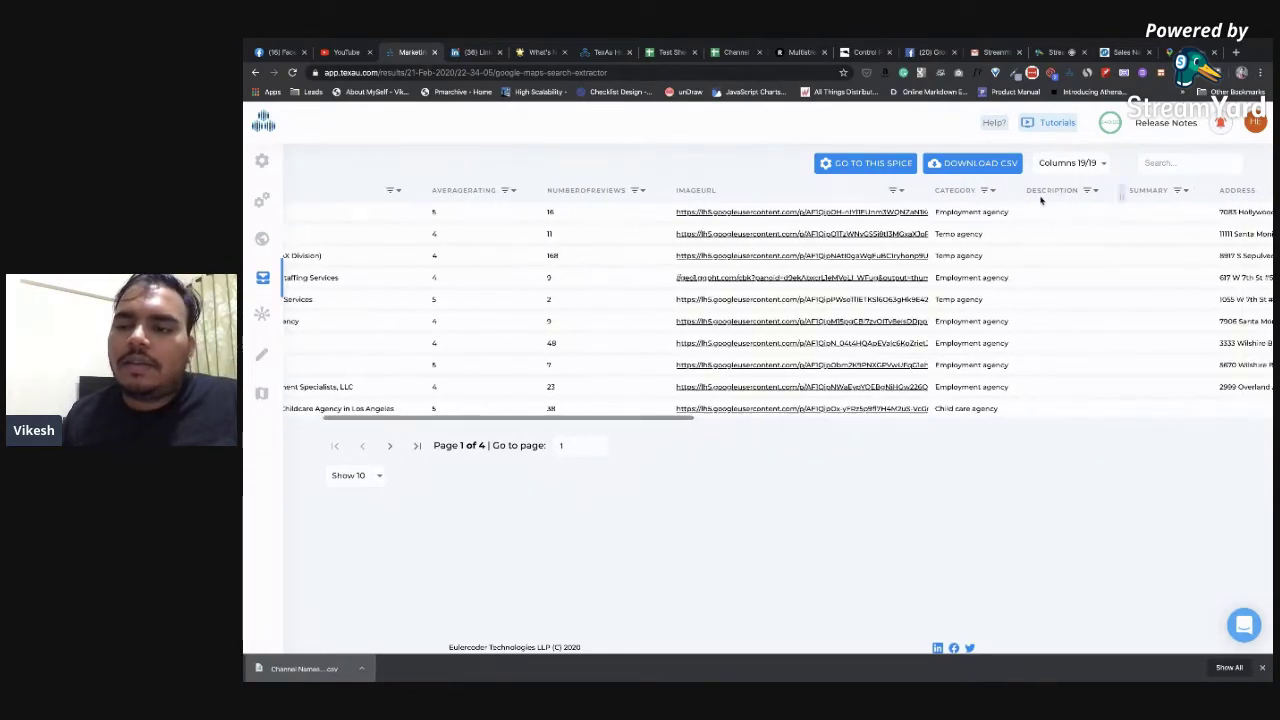
{"action": "scroll", "coordinate": [1038, 200], "scroll_direction": "right", "scroll_amount": 5}
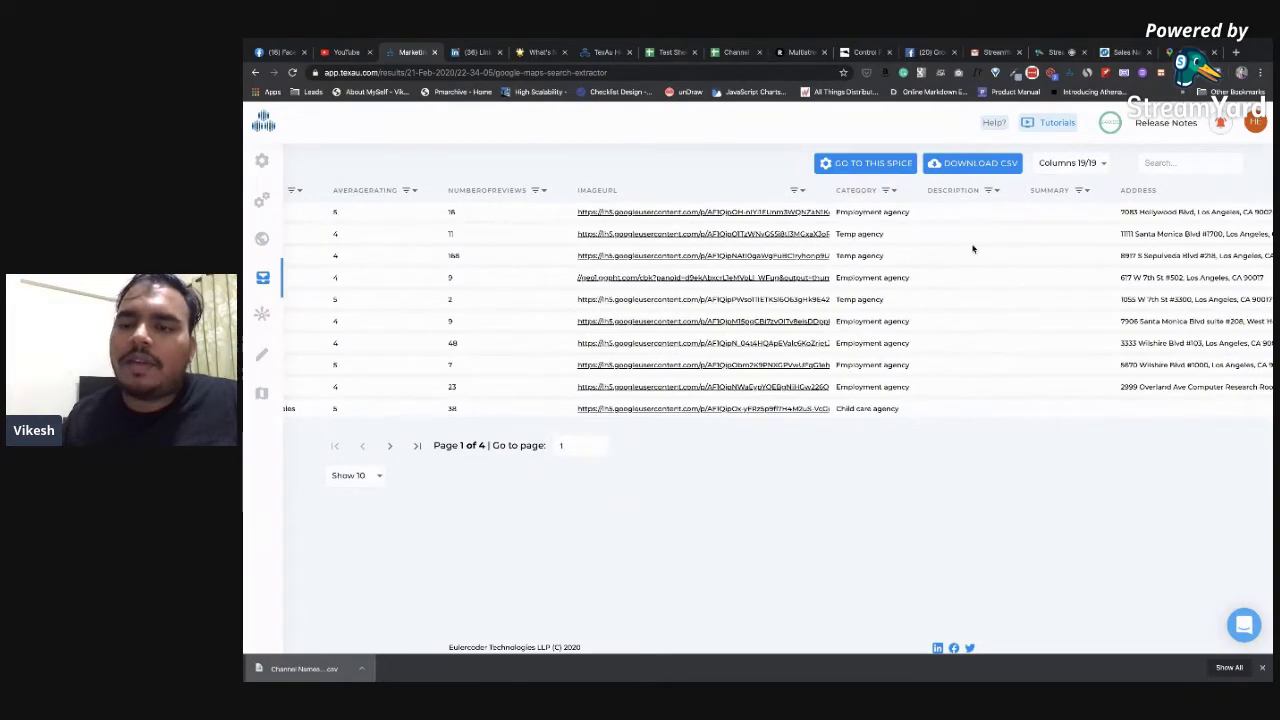
{"action": "scroll", "coordinate": [970, 223], "scroll_direction": "right", "scroll_amount": 3}
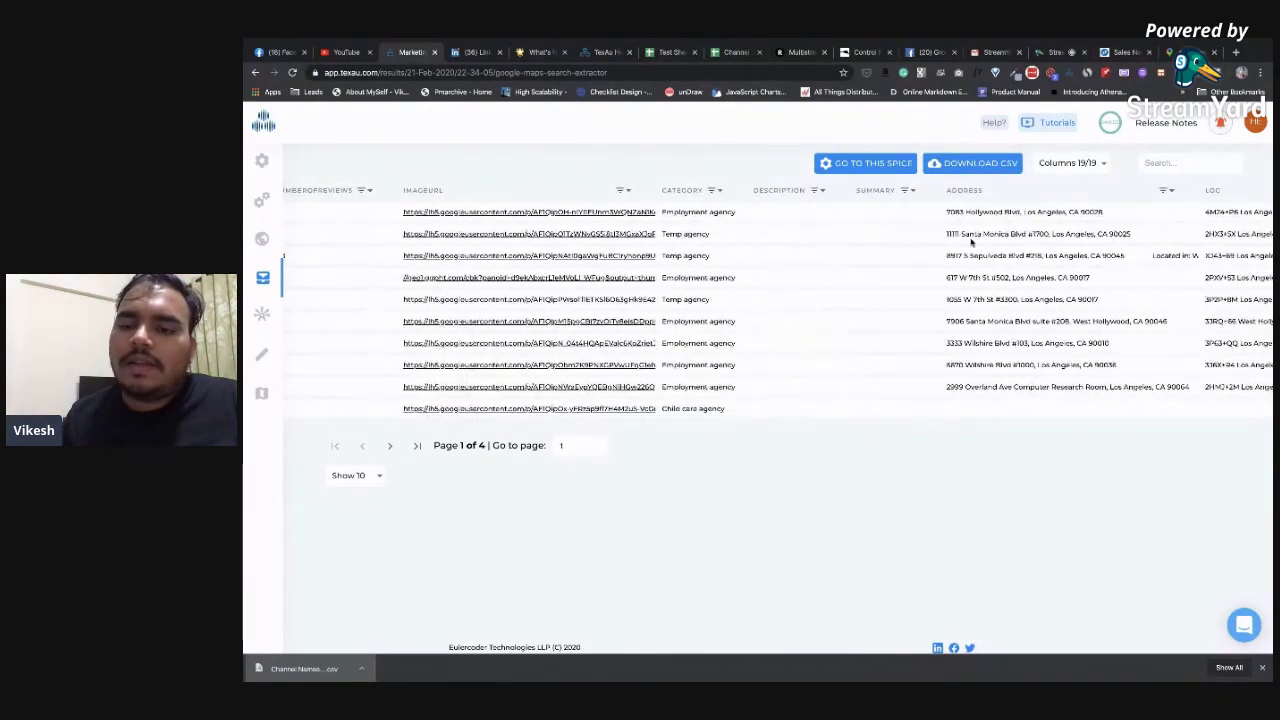
{"action": "scroll", "coordinate": [973, 300], "scroll_direction": "right", "scroll_amount": 6}
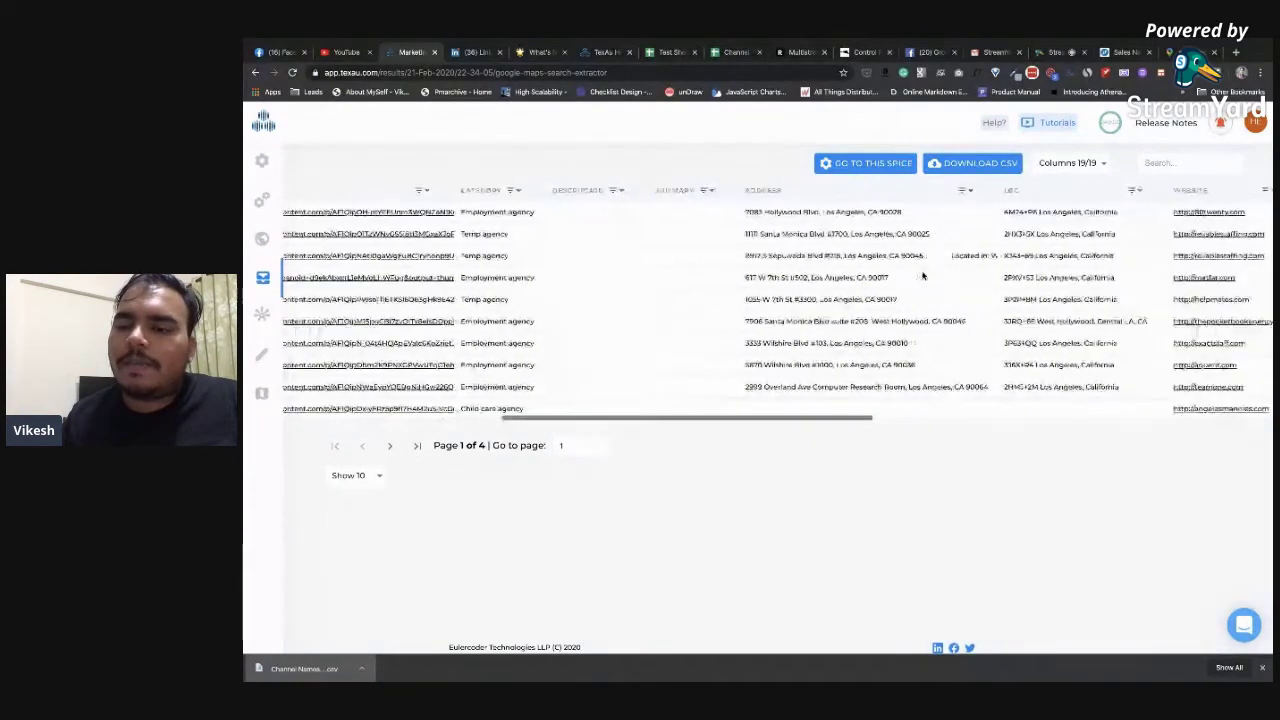
{"action": "double_click", "coordinate": [1012, 213]}
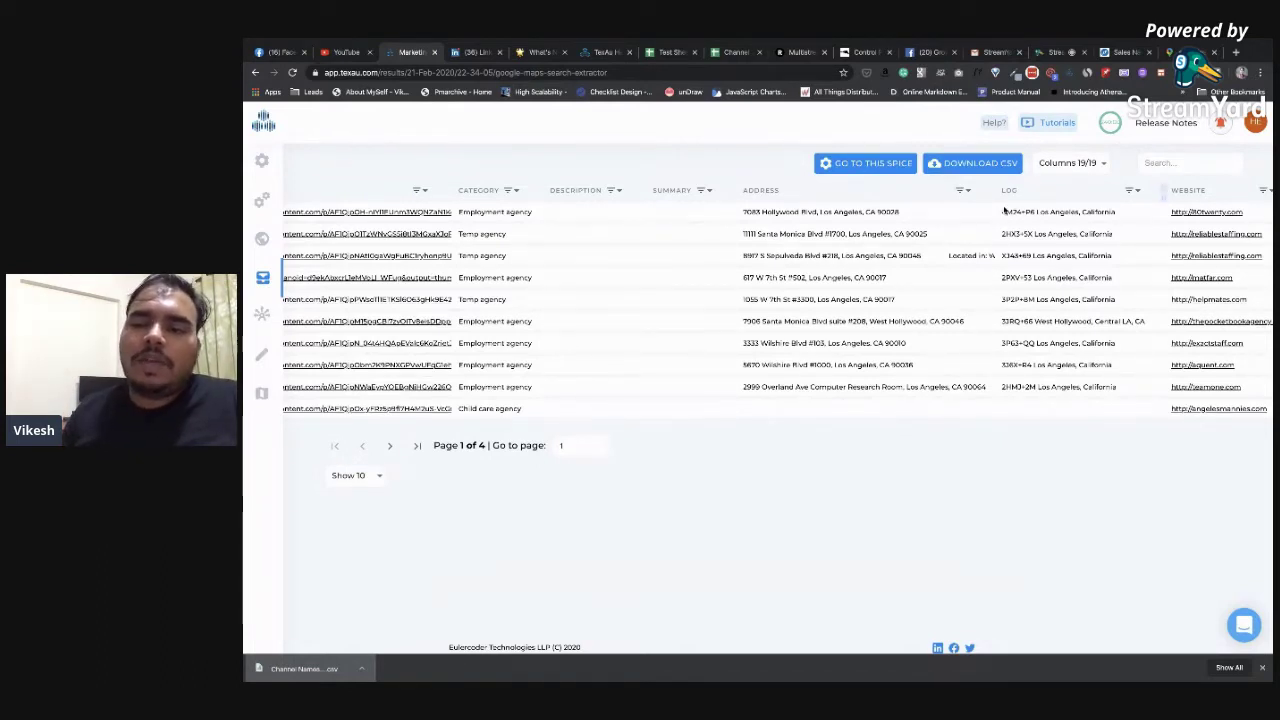
{"action": "left_click_drag", "start_coordinate": [1003, 213], "coordinate": [1122, 213]}
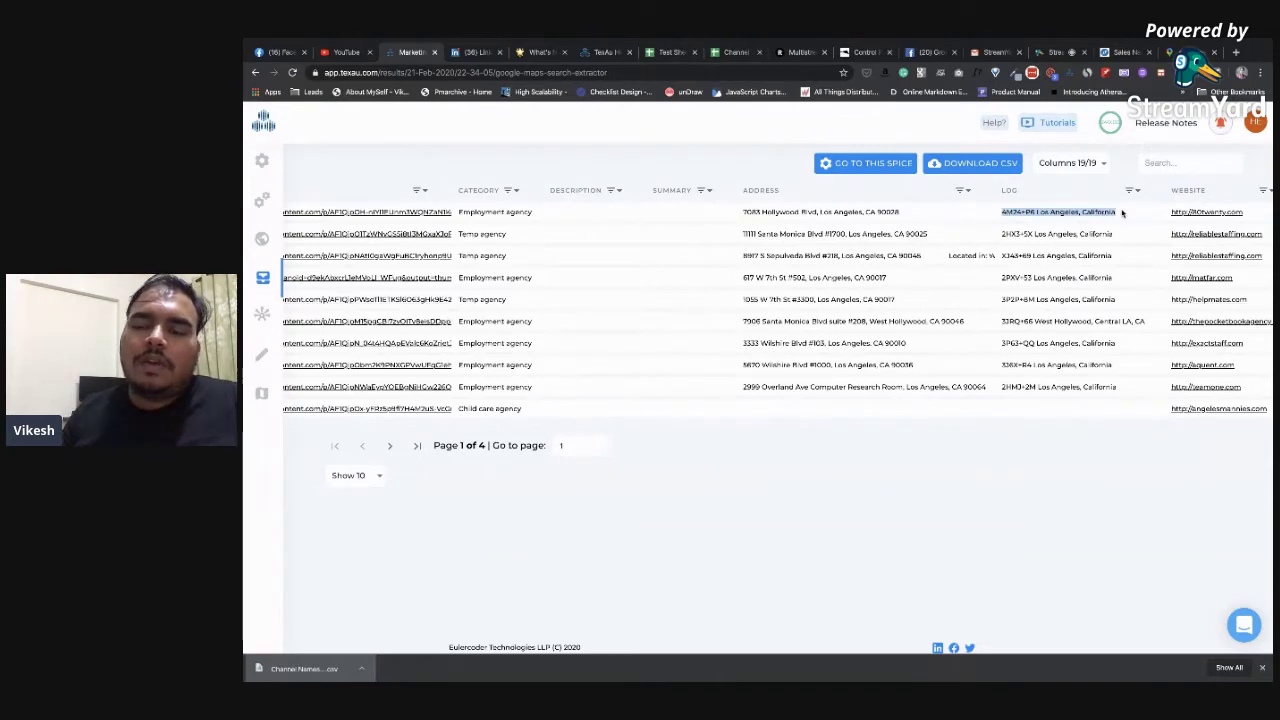
{"action": "left_click", "coordinate": [1062, 205]}
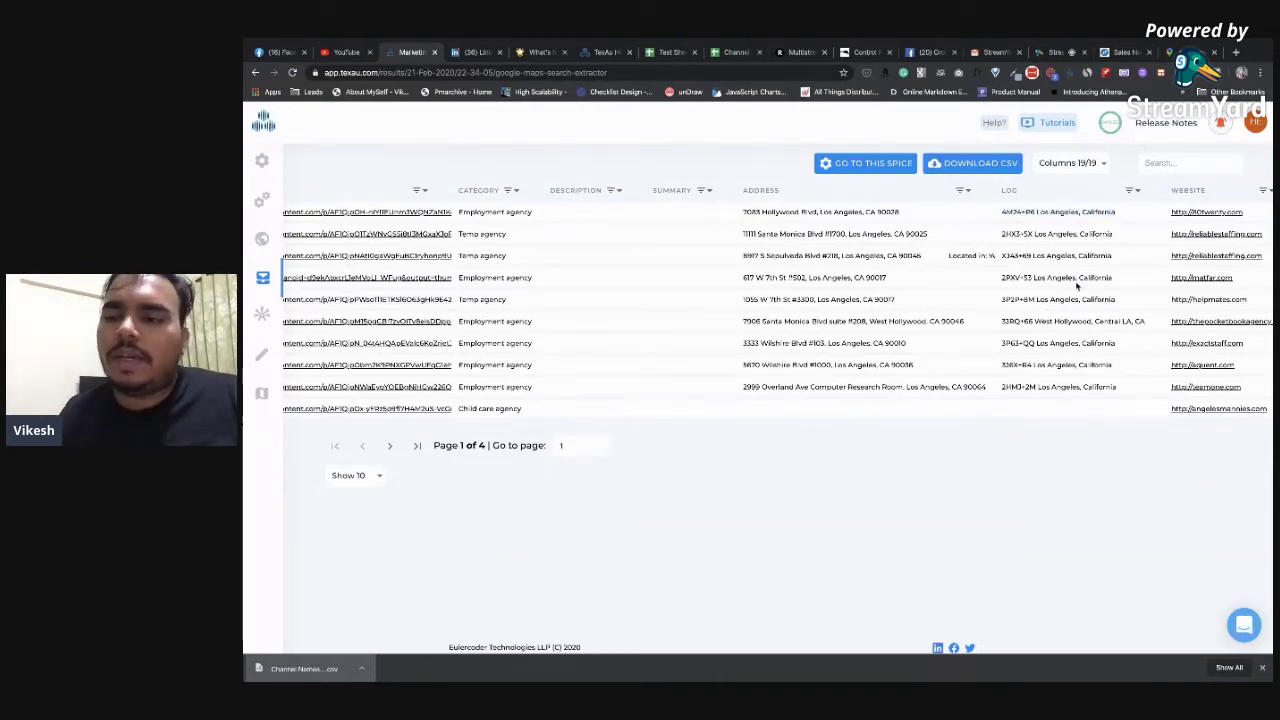
{"action": "scroll", "coordinate": [1075, 287], "scroll_direction": "right", "scroll_amount": 4}
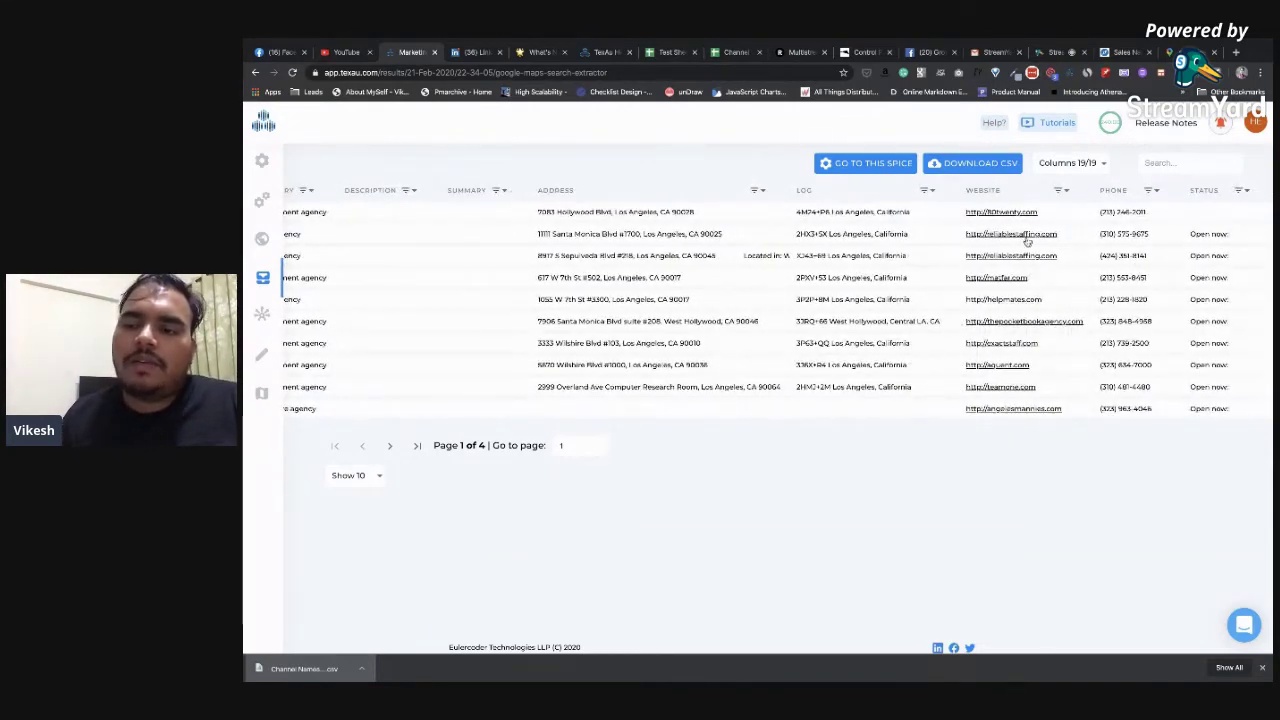
{"action": "scroll", "coordinate": [1026, 240], "scroll_direction": "right", "scroll_amount": 2}
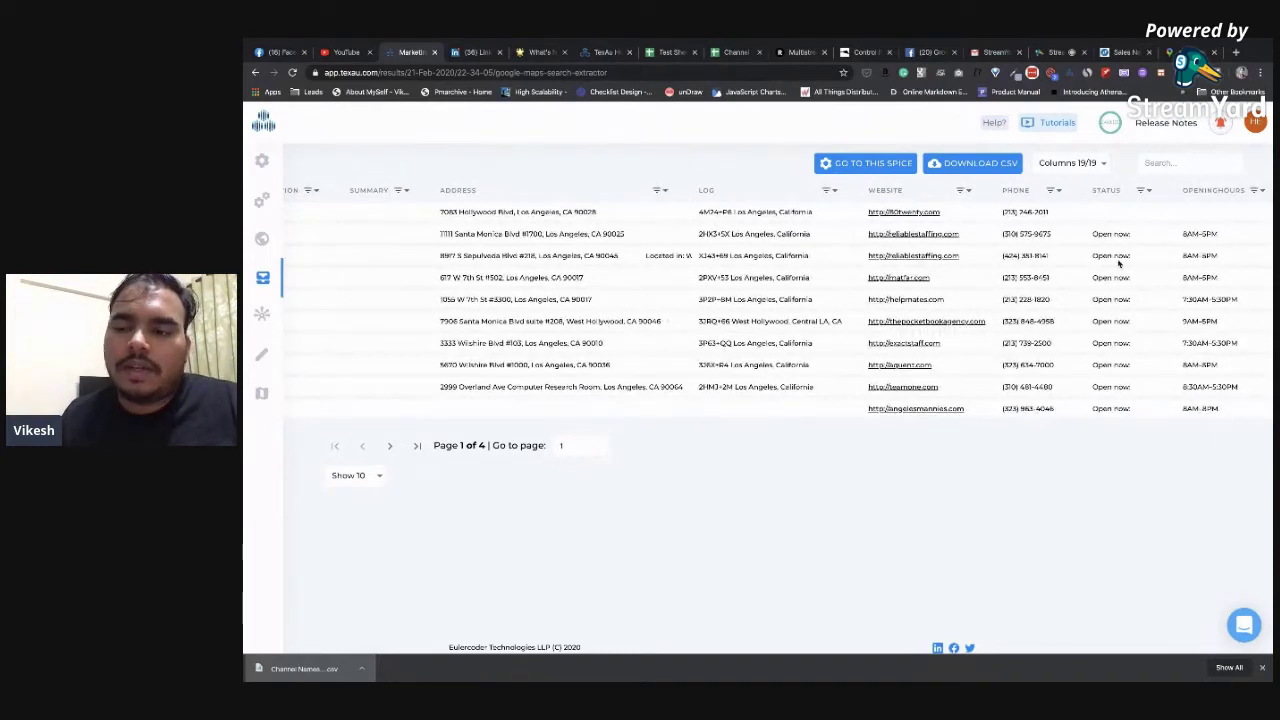
{"action": "scroll", "coordinate": [1112, 268], "scroll_direction": "right", "scroll_amount": 1}
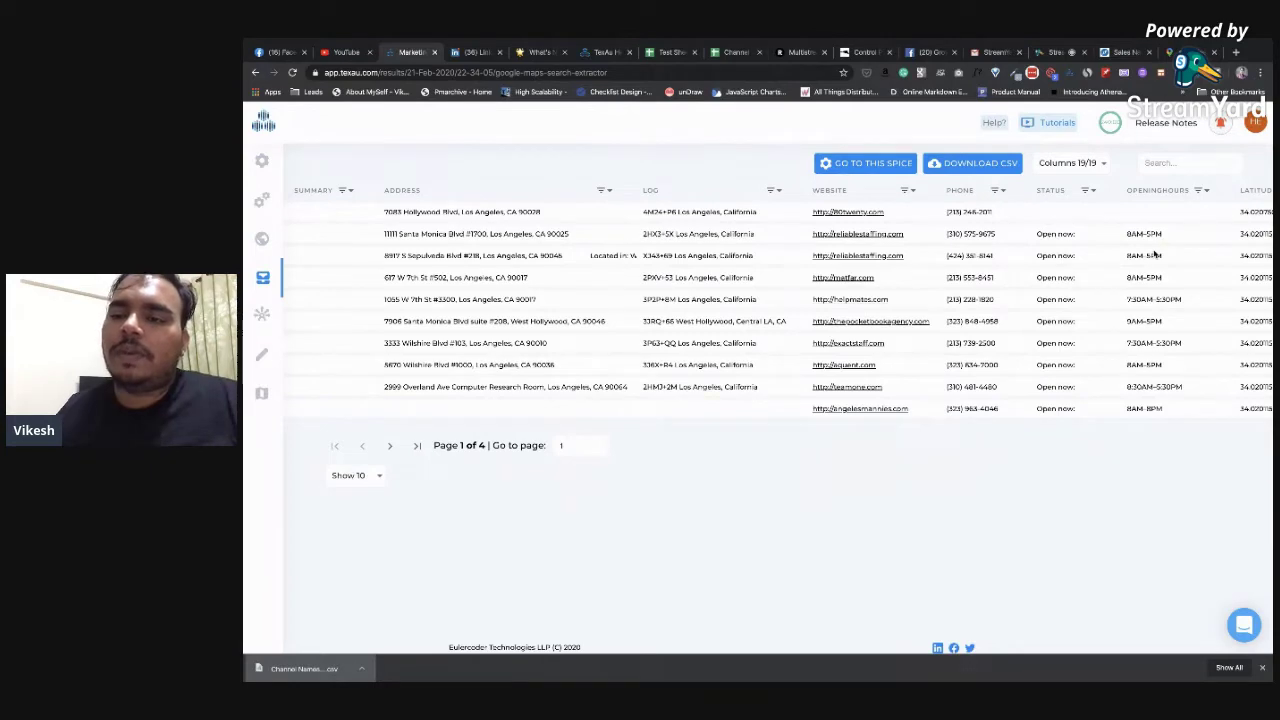
{"action": "scroll", "coordinate": [1155, 255], "scroll_direction": "right", "scroll_amount": 4}
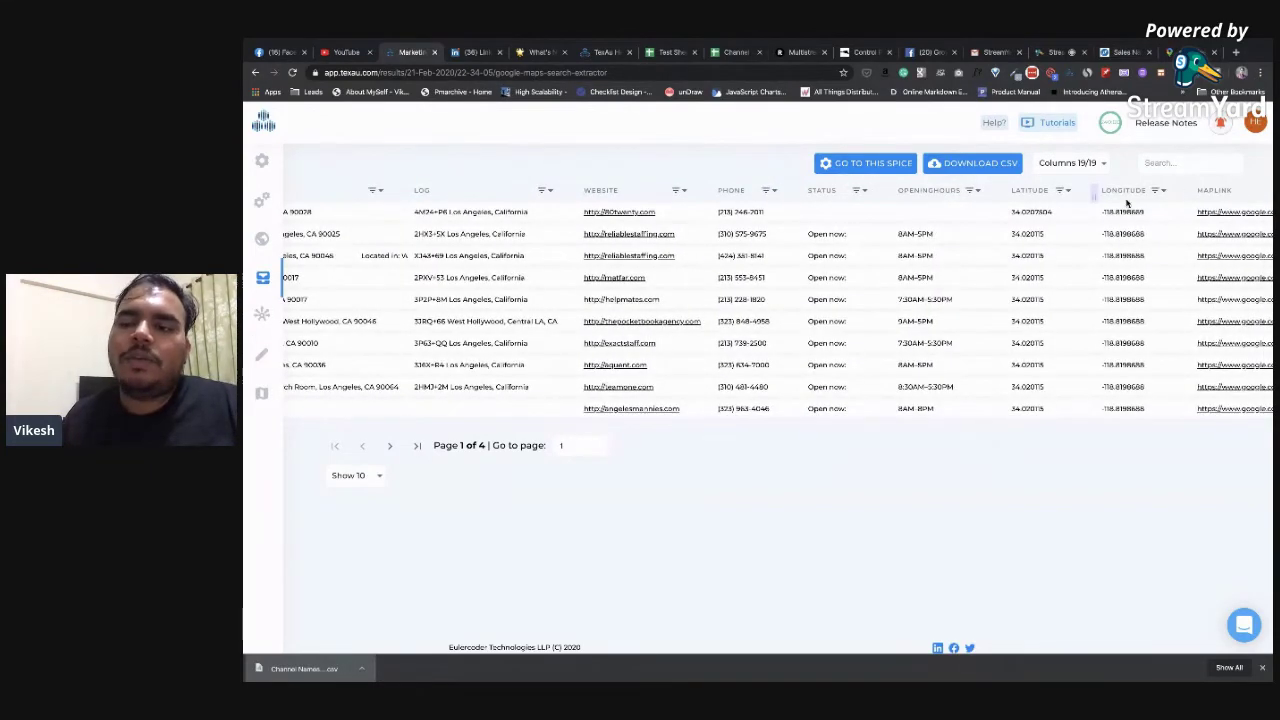
{"action": "scroll", "coordinate": [1075, 220], "scroll_direction": "right", "scroll_amount": 4}
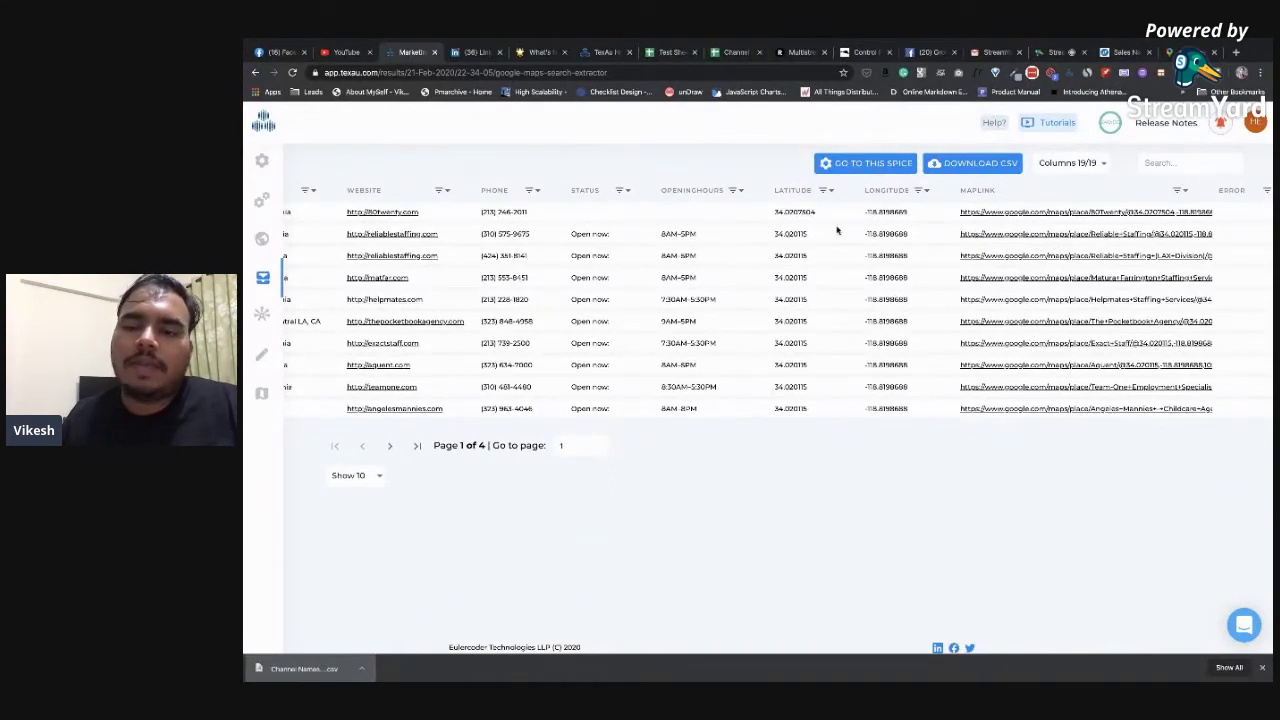
{"action": "scroll", "coordinate": [837, 231], "scroll_direction": "left", "scroll_amount": 10}
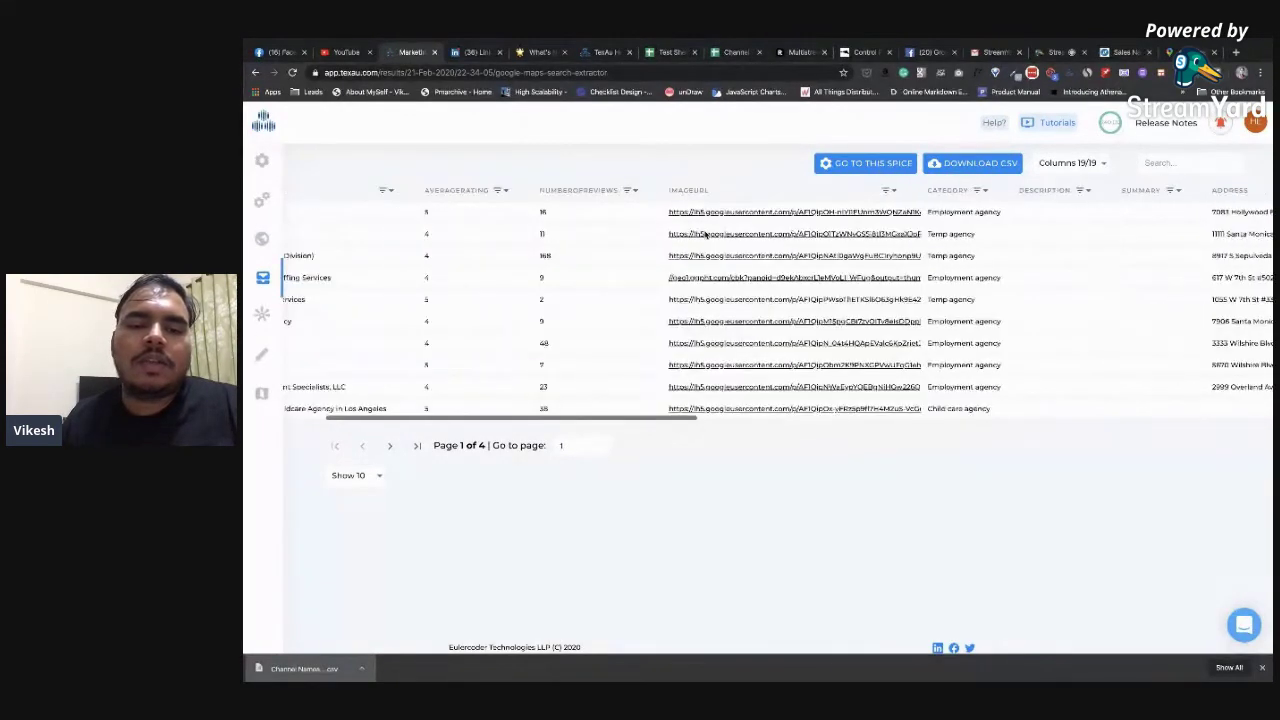
{"action": "scroll", "coordinate": [705, 233], "scroll_direction": "left", "scroll_amount": 3}
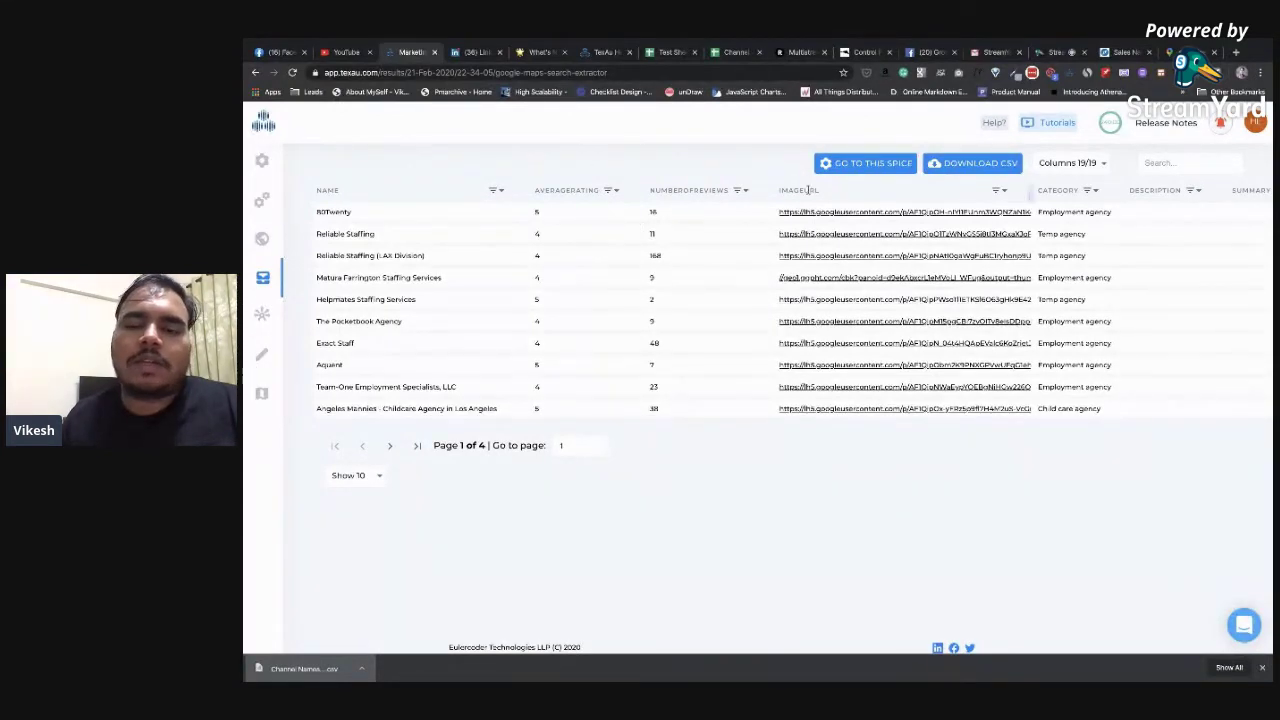
- Open the Google Maps Search Extractor spice and review its output fields from name to summary
{"action": "left_click", "coordinate": [835, 164]}
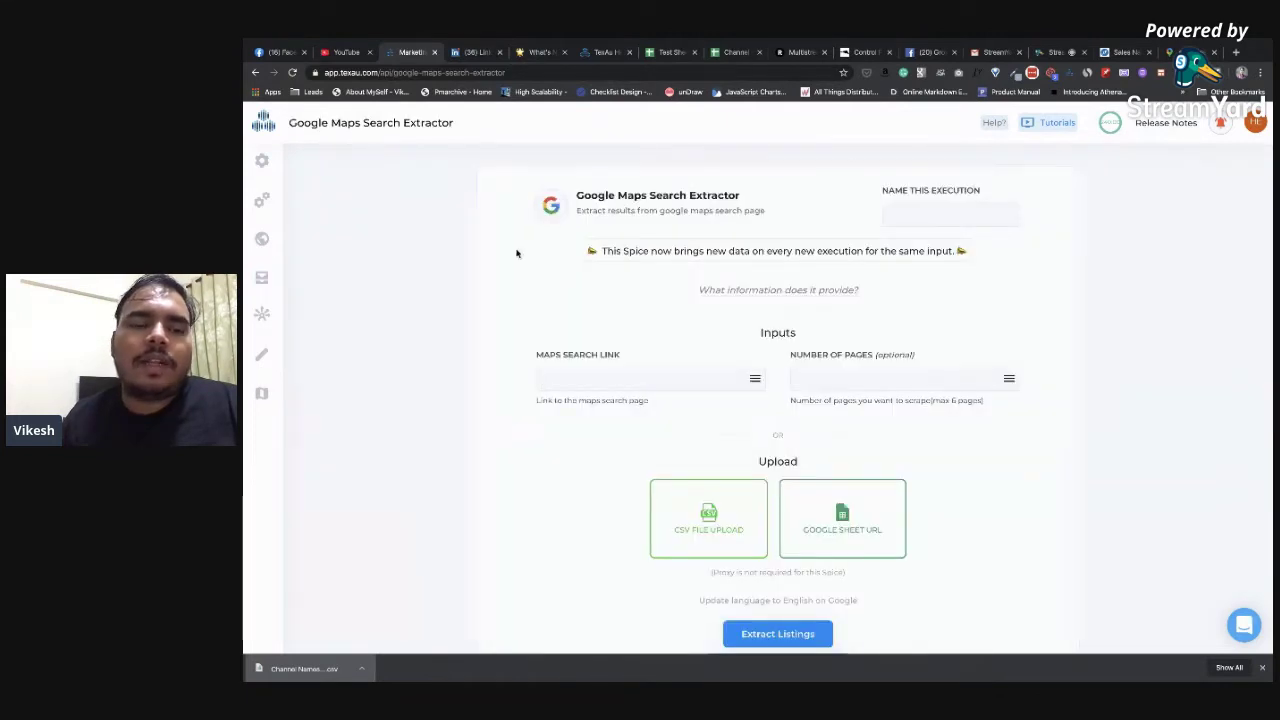
{"action": "scroll", "coordinate": [517, 252], "scroll_direction": "down", "scroll_amount": 1}
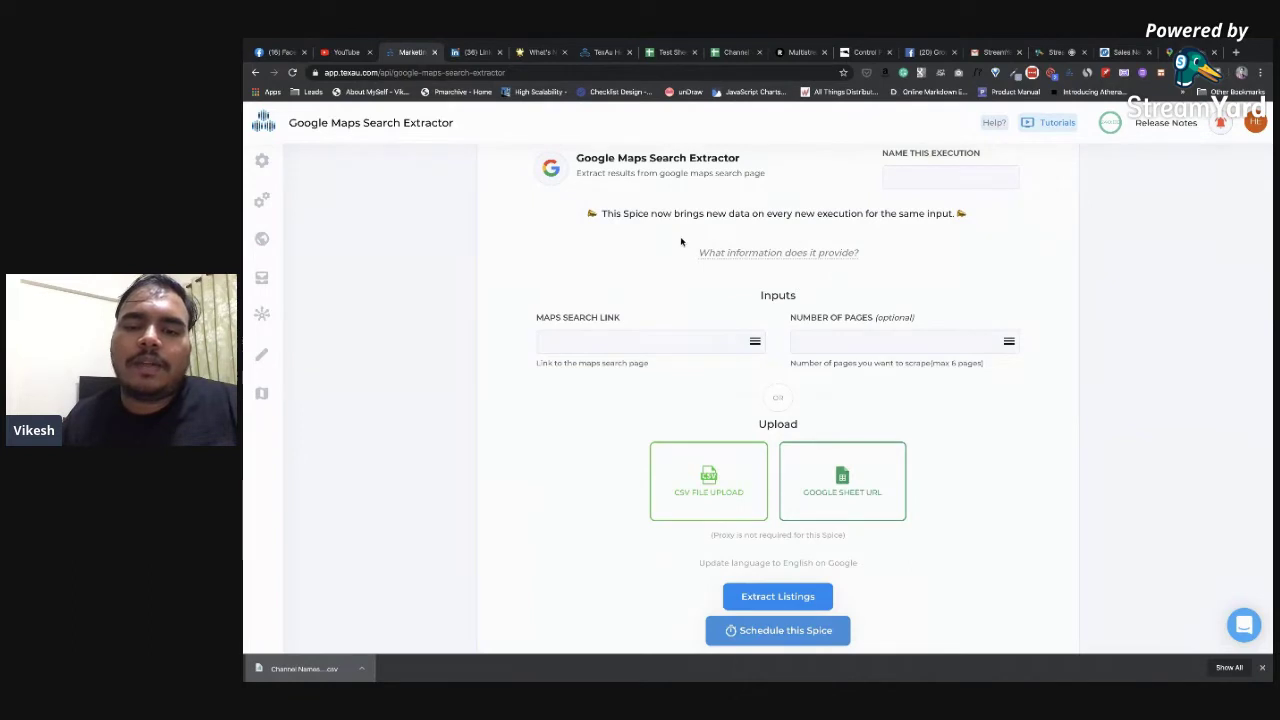
{"action": "left_click", "coordinate": [826, 256]}
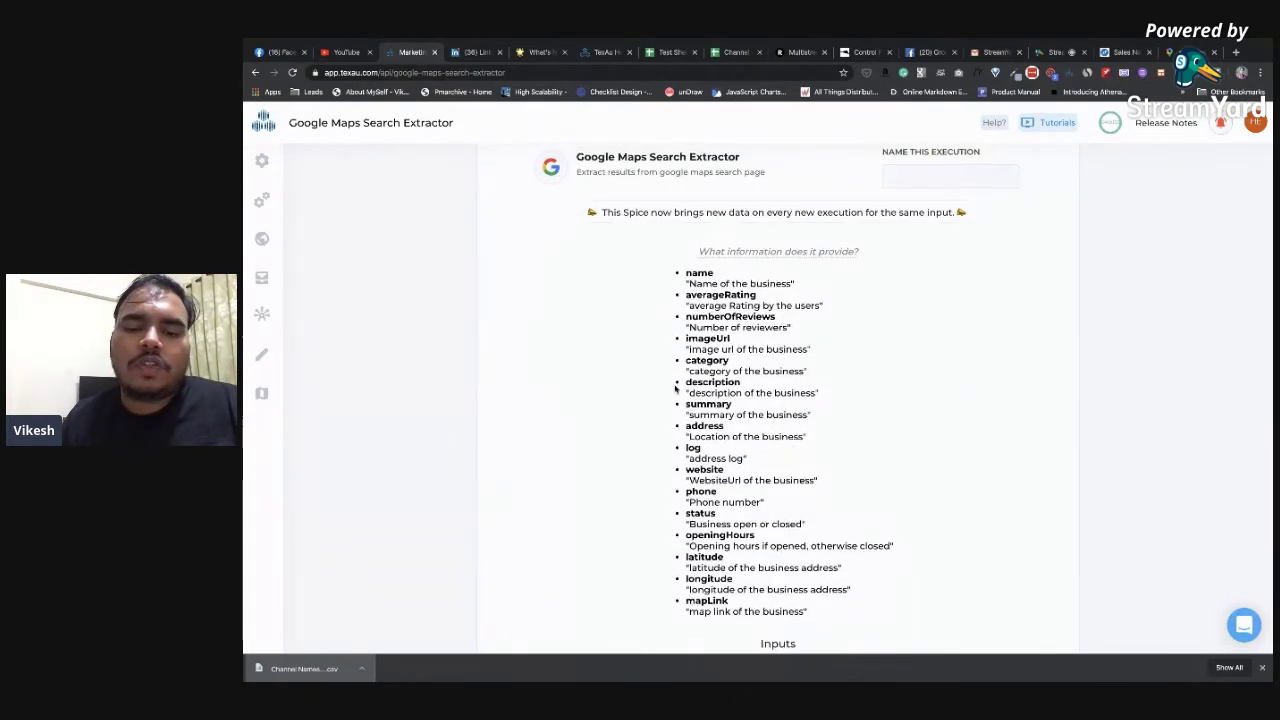
{"action": "scroll", "coordinate": [700, 320], "scroll_direction": "down", "scroll_amount": 1}
{"action": "left_click_drag", "start_coordinate": [687, 239], "coordinate": [754, 464]}
{"action": "left_click", "coordinate": [754, 520]}
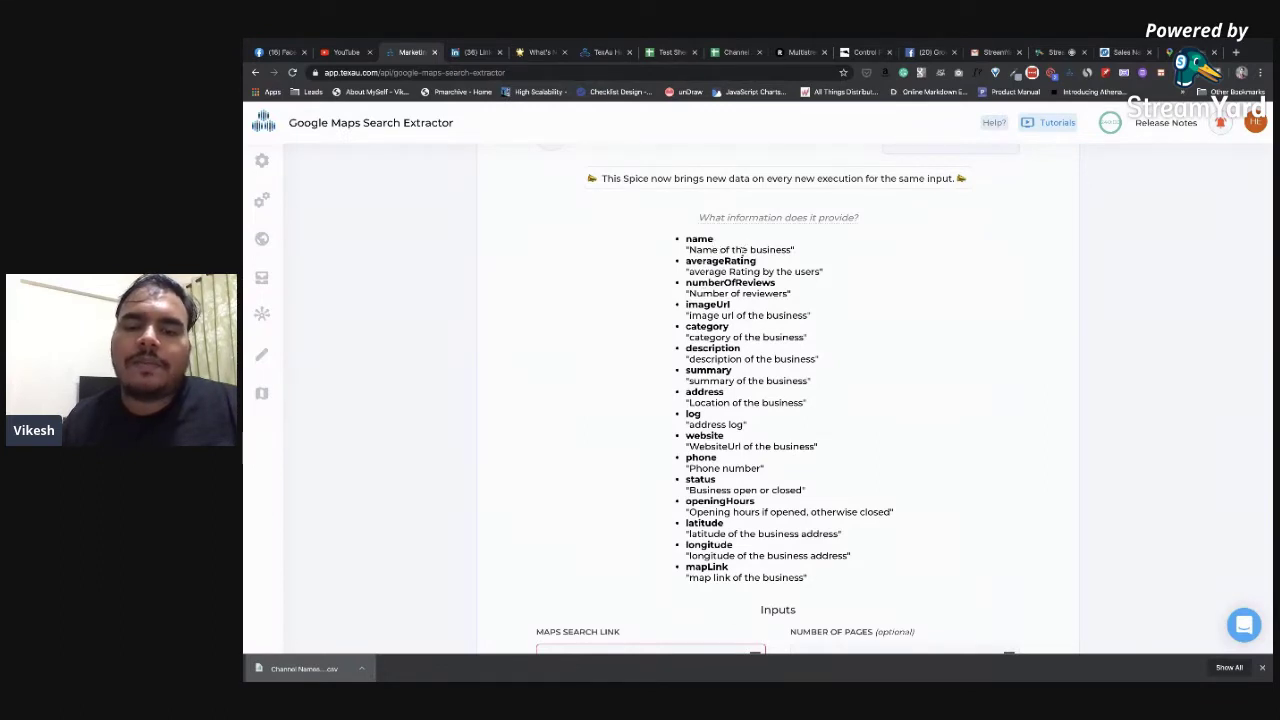
{"action": "left_click", "coordinate": [749, 218]}
{"action": "left_click", "coordinate": [262, 161]}
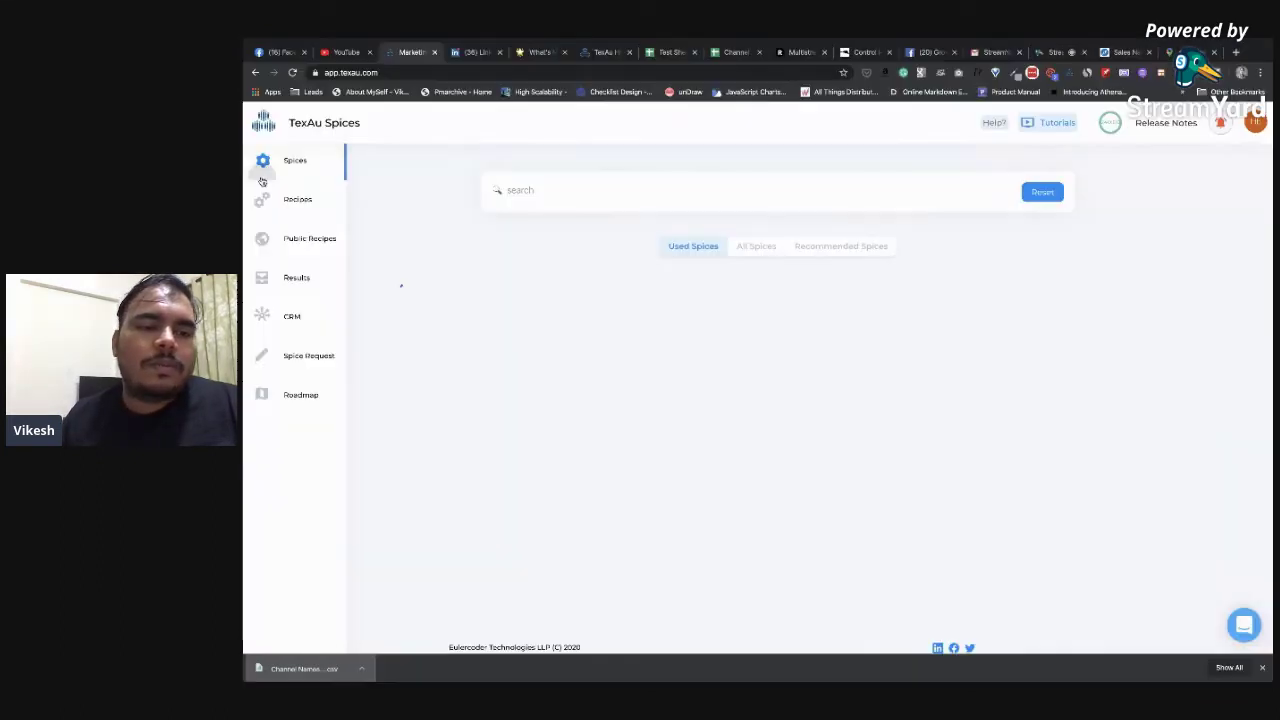
- Review what the Convert A Sales Navigator URL spice provides, then return to the spice list
{"action": "left_click", "coordinate": [876, 314]}
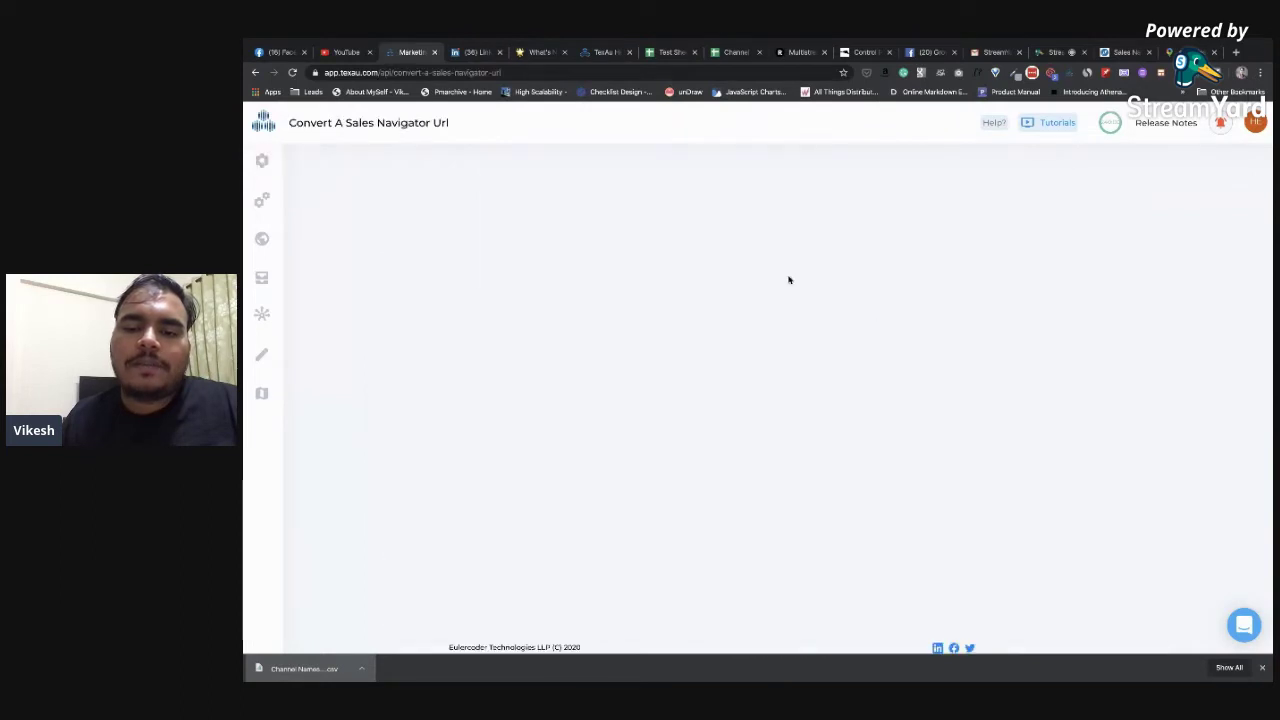
{"action": "left_click", "coordinate": [766, 250]}
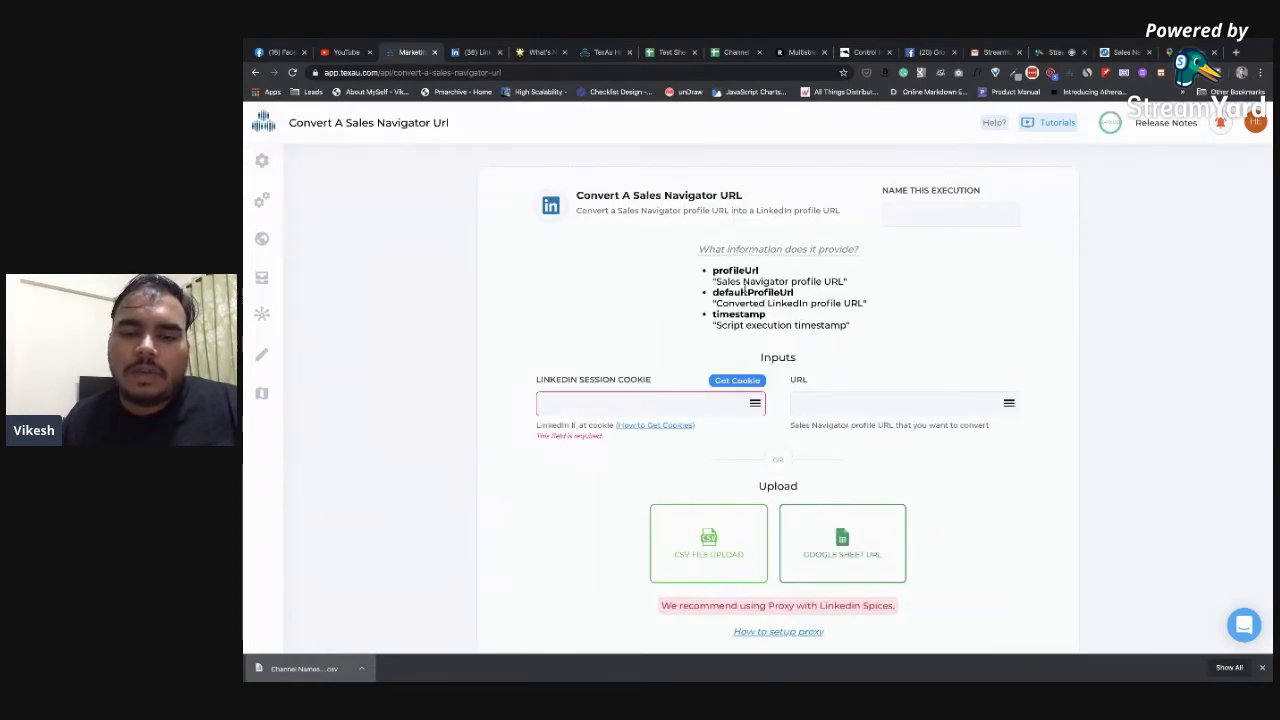
{"action": "left_click", "coordinate": [748, 258]}
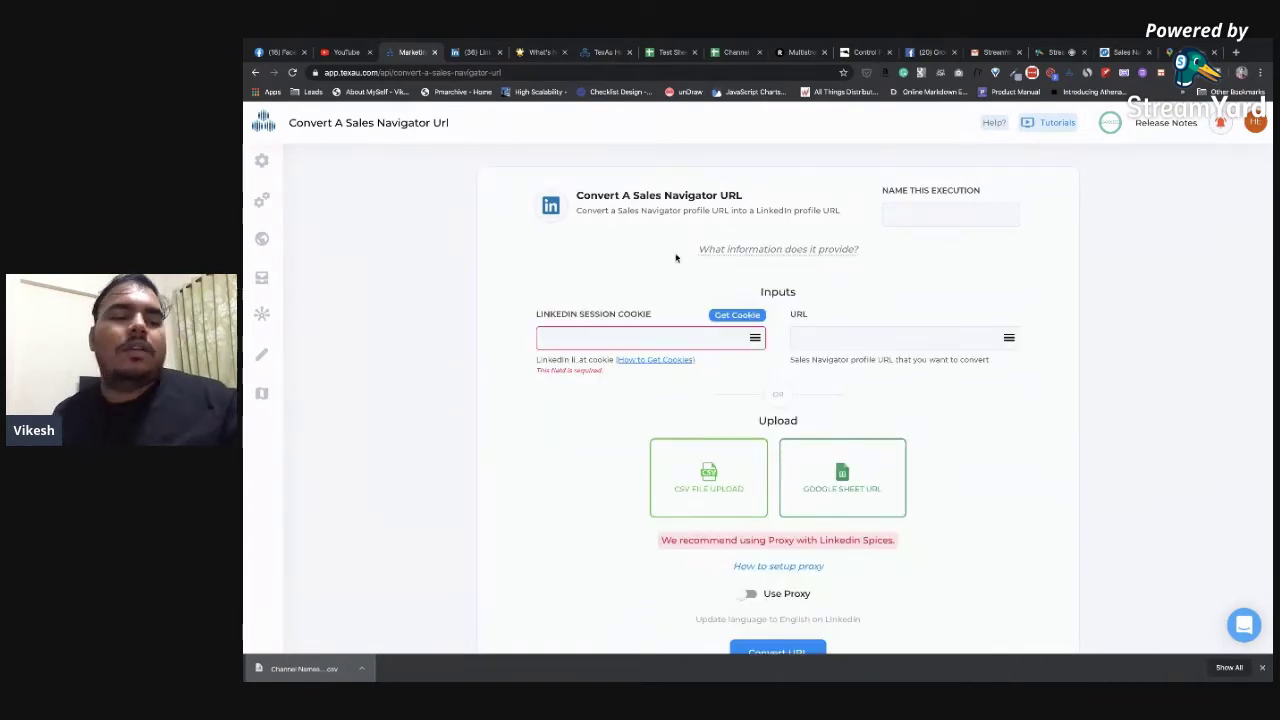
{"action": "left_click", "coordinate": [262, 162]}
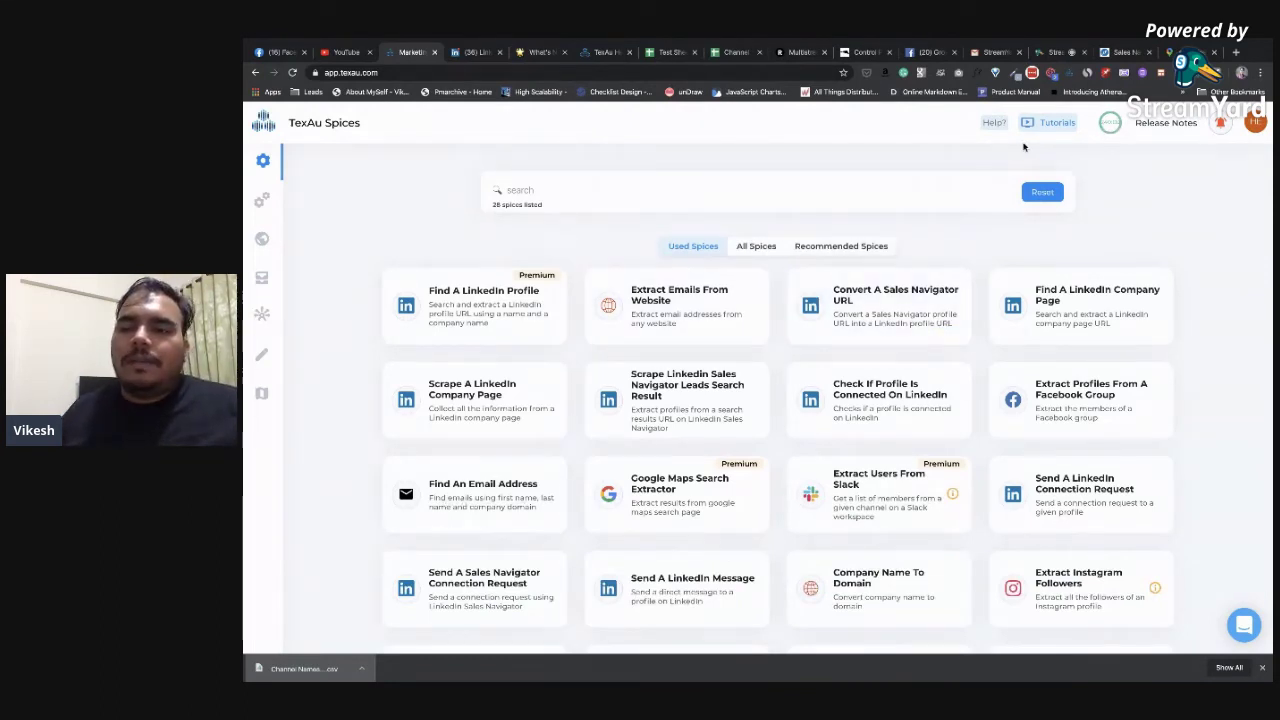
{"action": "left_click", "coordinate": [1048, 53]}
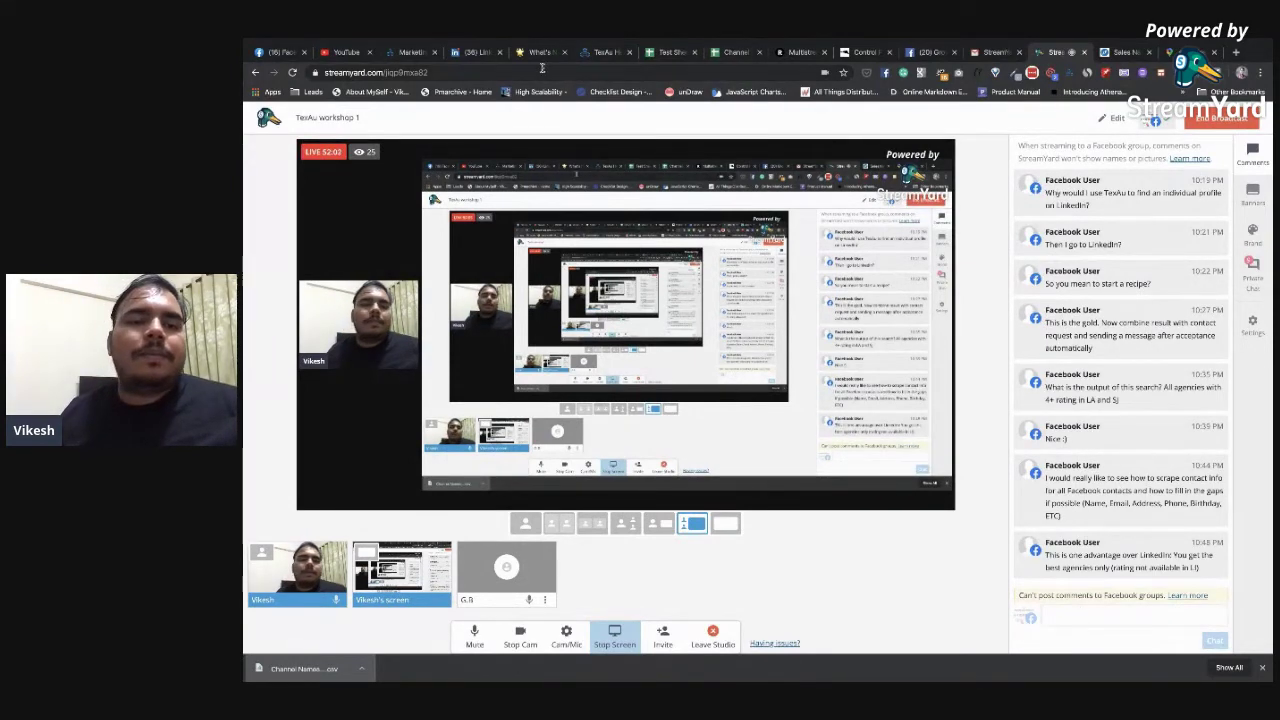
{"action": "left_click", "coordinate": [412, 52]}
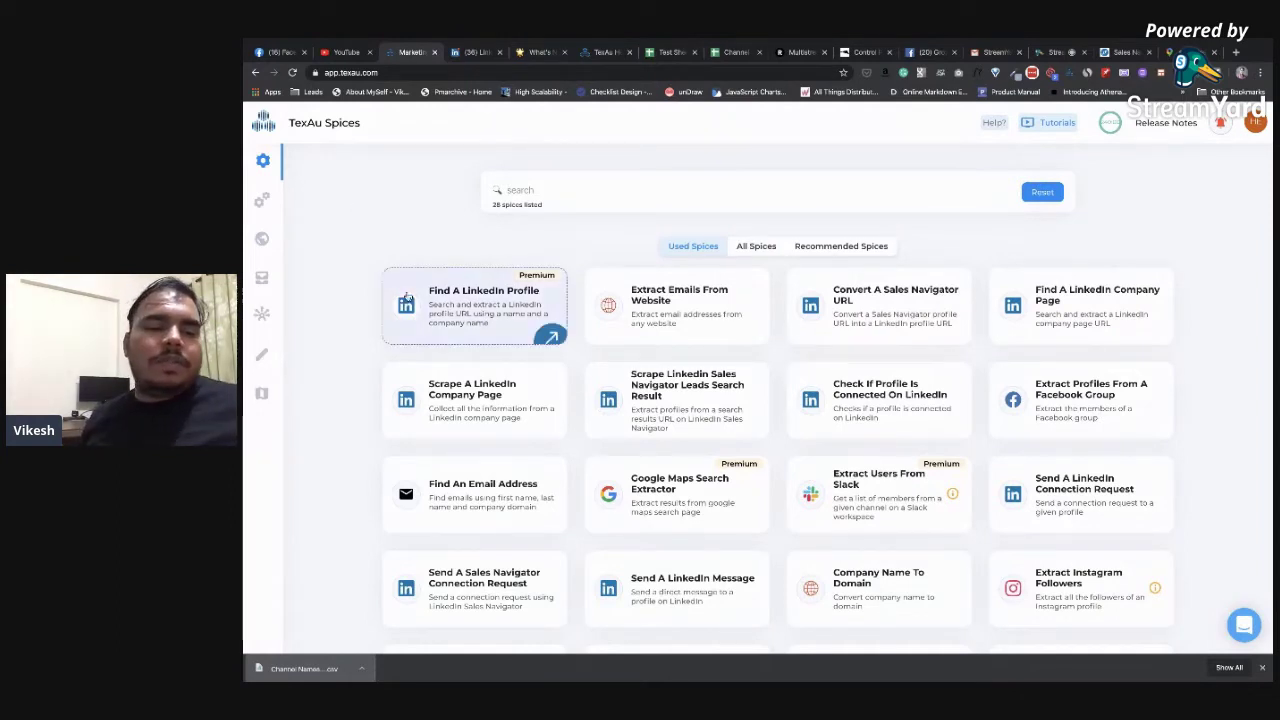
- From the avatar menu, open Account's PROXY settings and open the Mumbai proxy, inspecting its name field
{"action": "scroll", "coordinate": [393, 300], "scroll_direction": "down", "scroll_amount": 1}
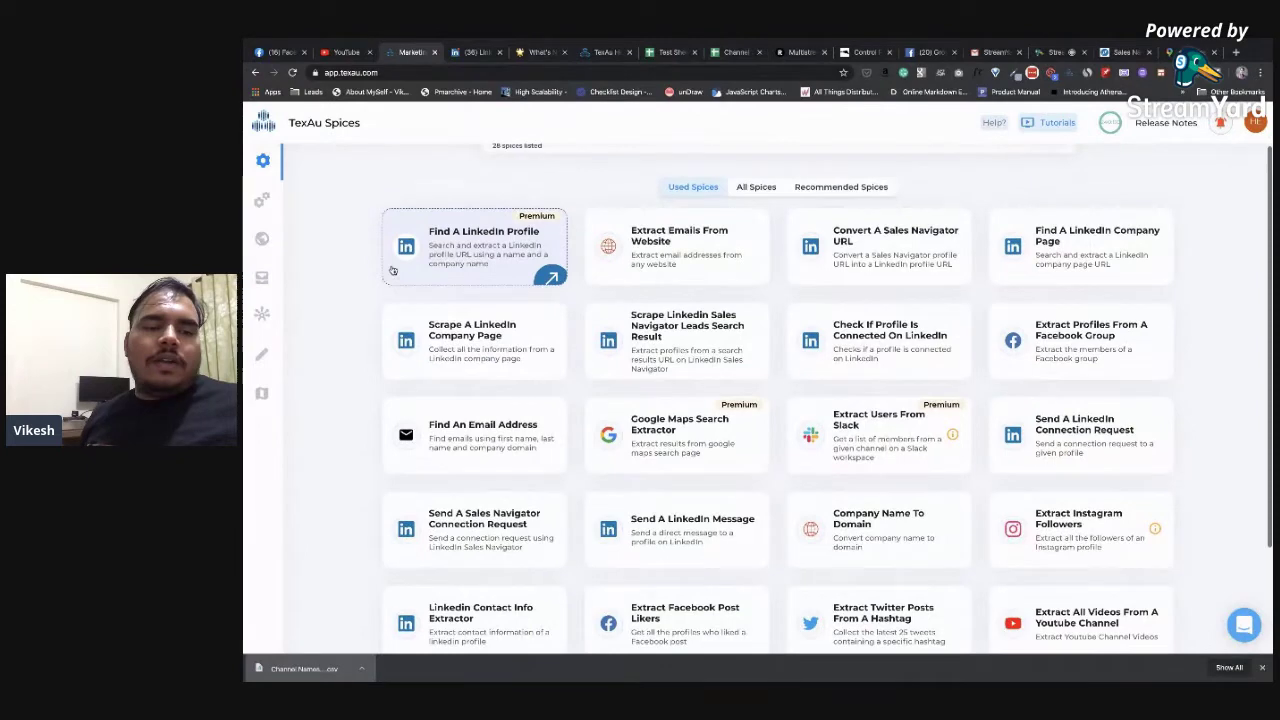
{"action": "scroll", "coordinate": [391, 268], "scroll_direction": "up", "scroll_amount": 1}
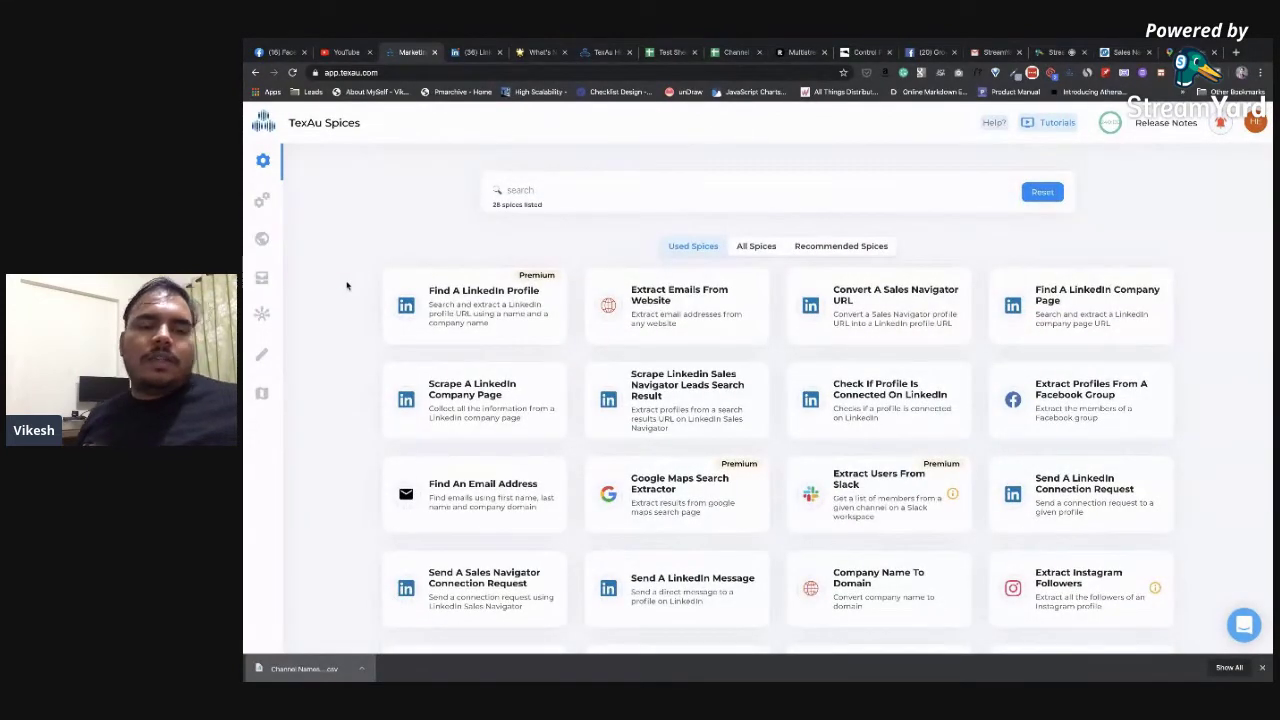
{"action": "left_click", "coordinate": [1261, 128]}
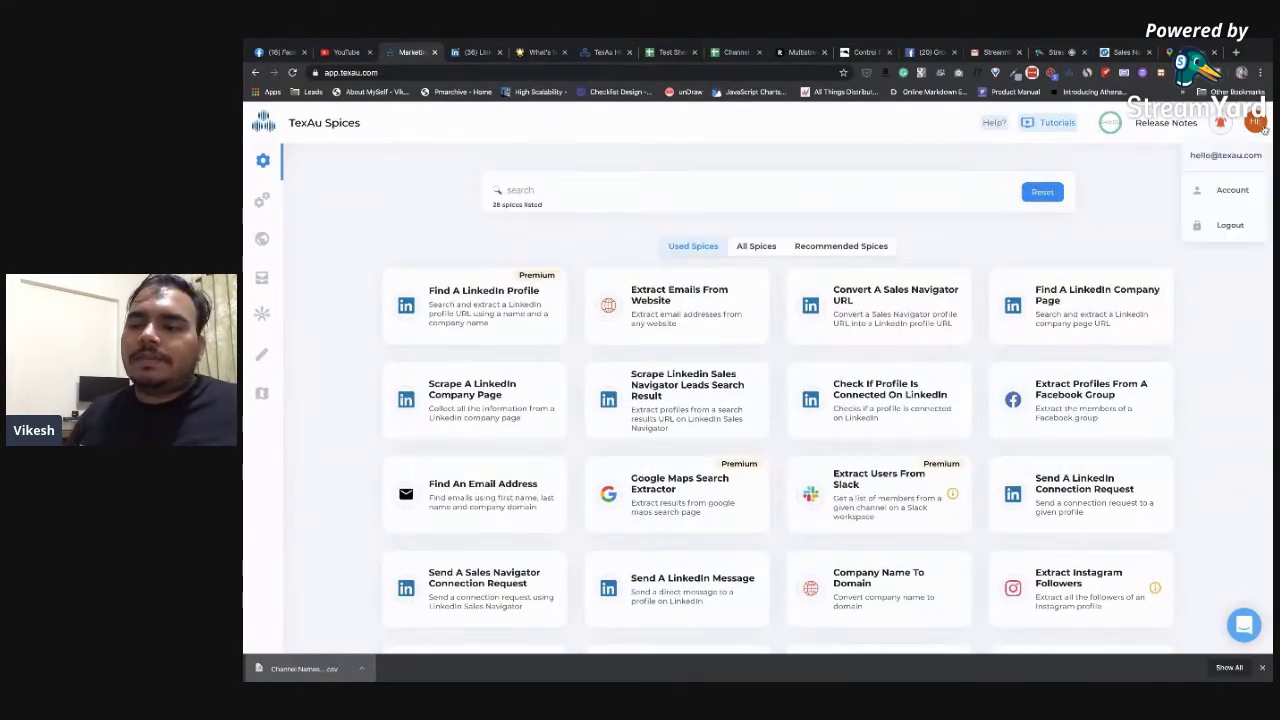
{"action": "left_click", "coordinate": [1233, 188]}
{"action": "left_click", "coordinate": [854, 210]}
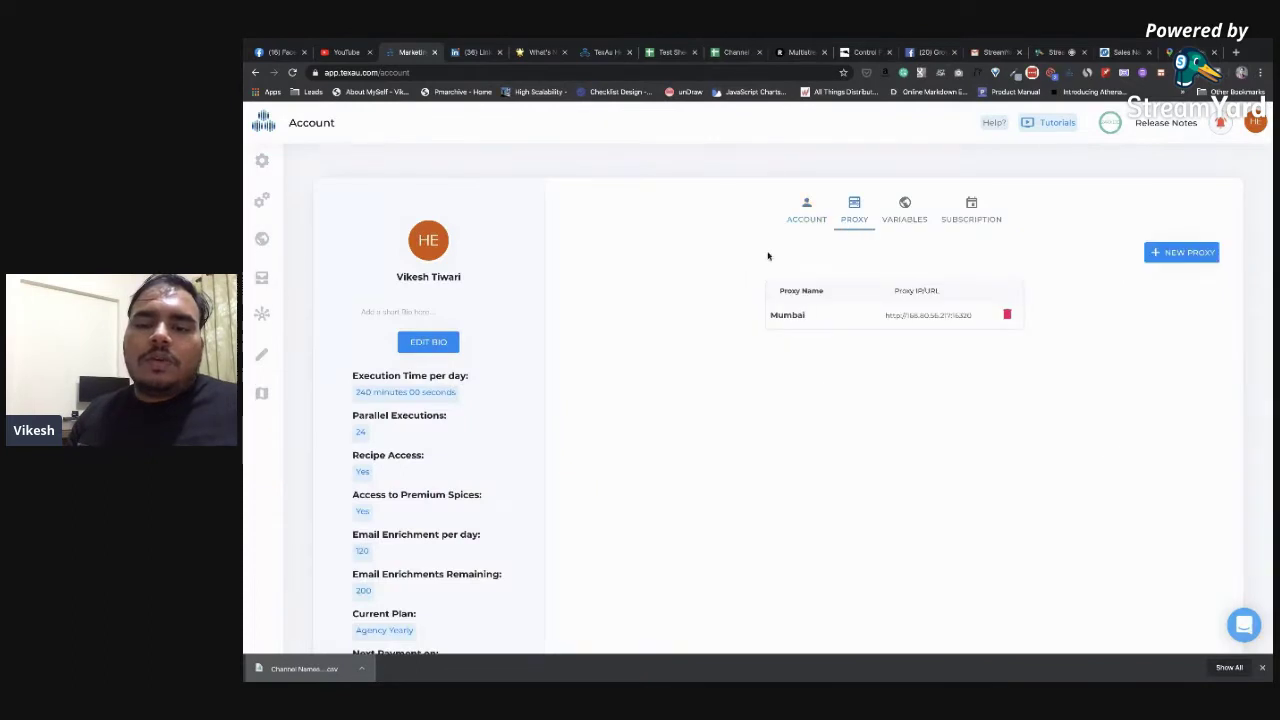
{"action": "left_click", "coordinate": [787, 316]}
{"action": "left_click_drag", "start_coordinate": [765, 304], "coordinate": [687, 318]}
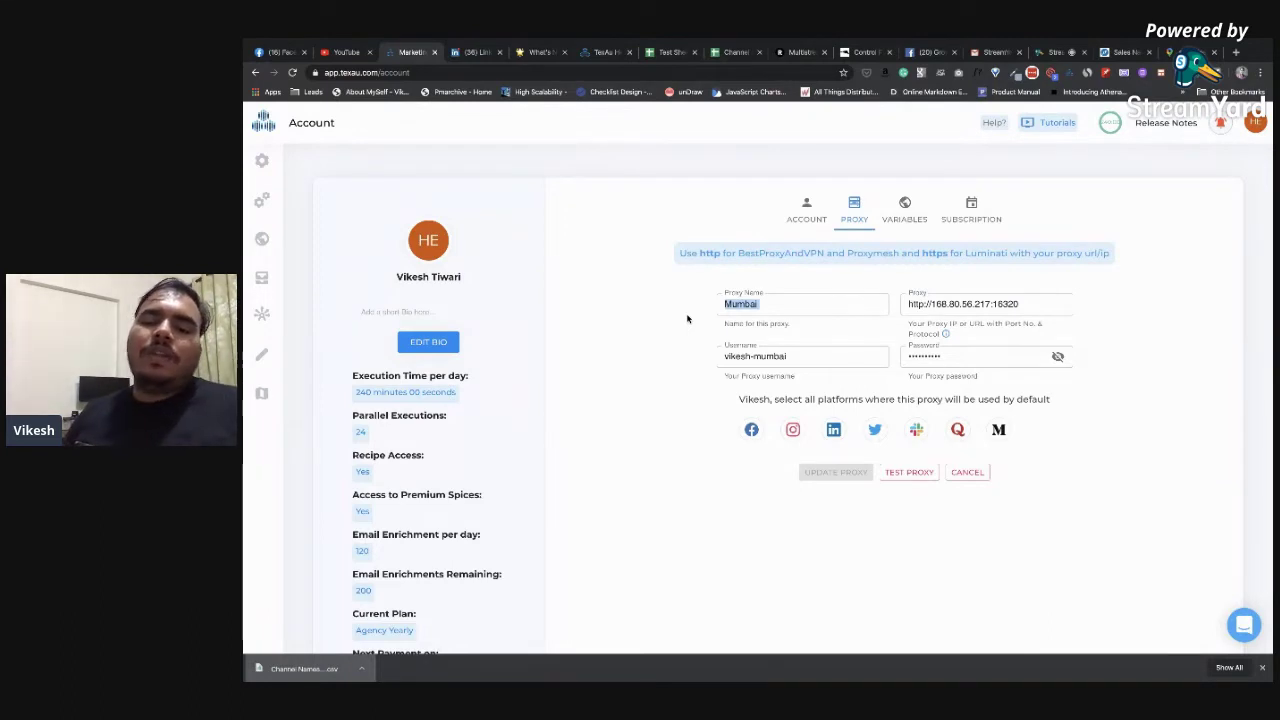
{"action": "left_click", "coordinate": [687, 318]}
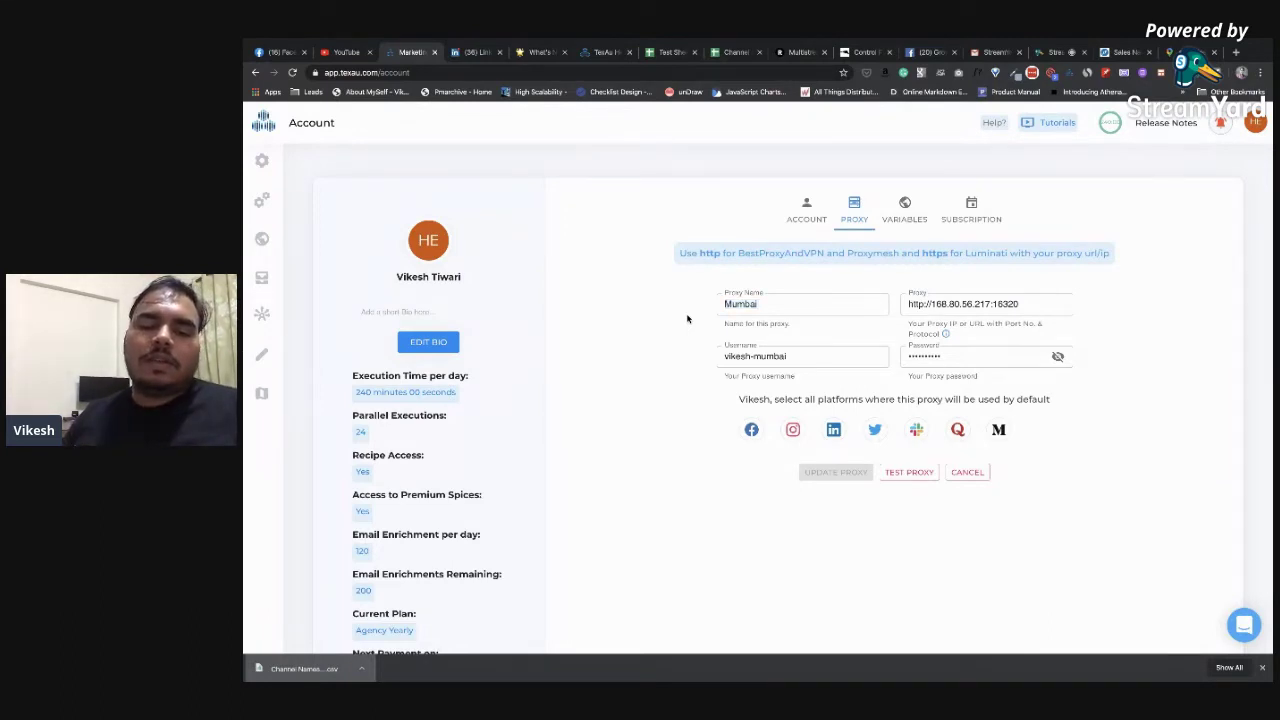
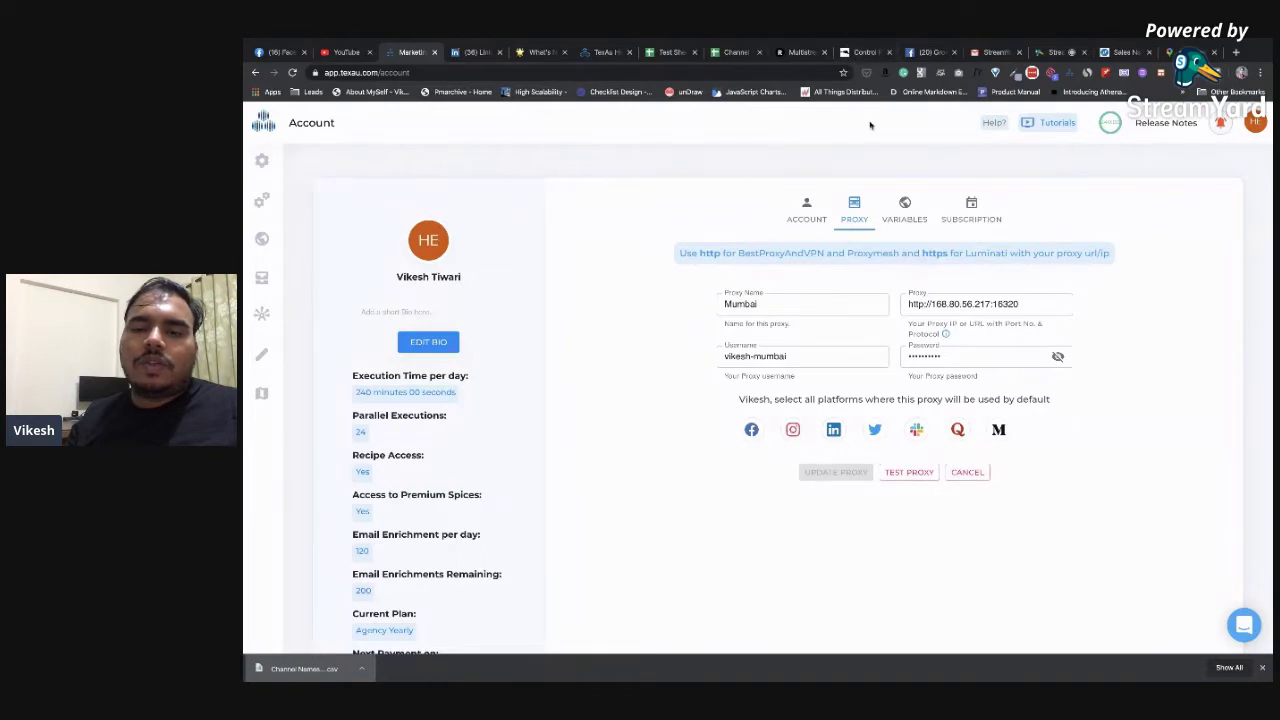
- Switch from the TexAu Account page to the BestProxyAndVPN Control Panel tab
{"action": "left_click", "coordinate": [862, 52]}
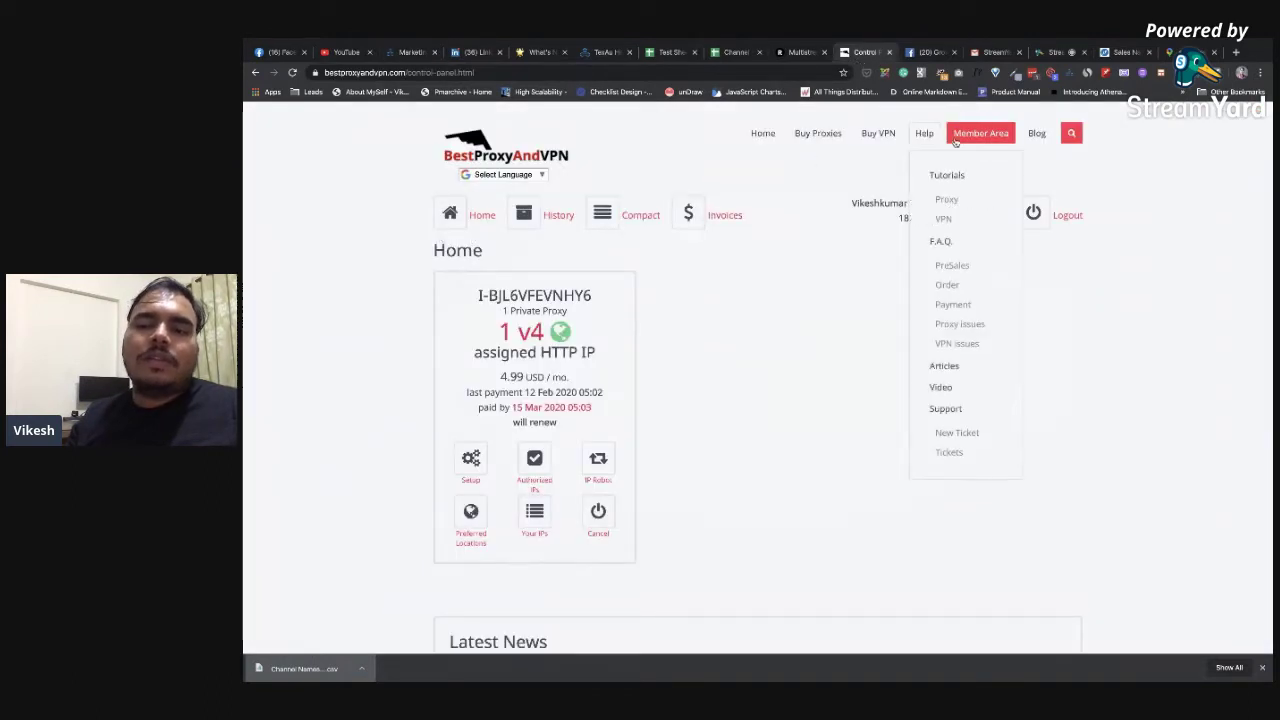
- Sign back into the control panel with the saved LastPass credentials and reCAPTCHA
{"action": "left_click", "coordinate": [479, 218]}
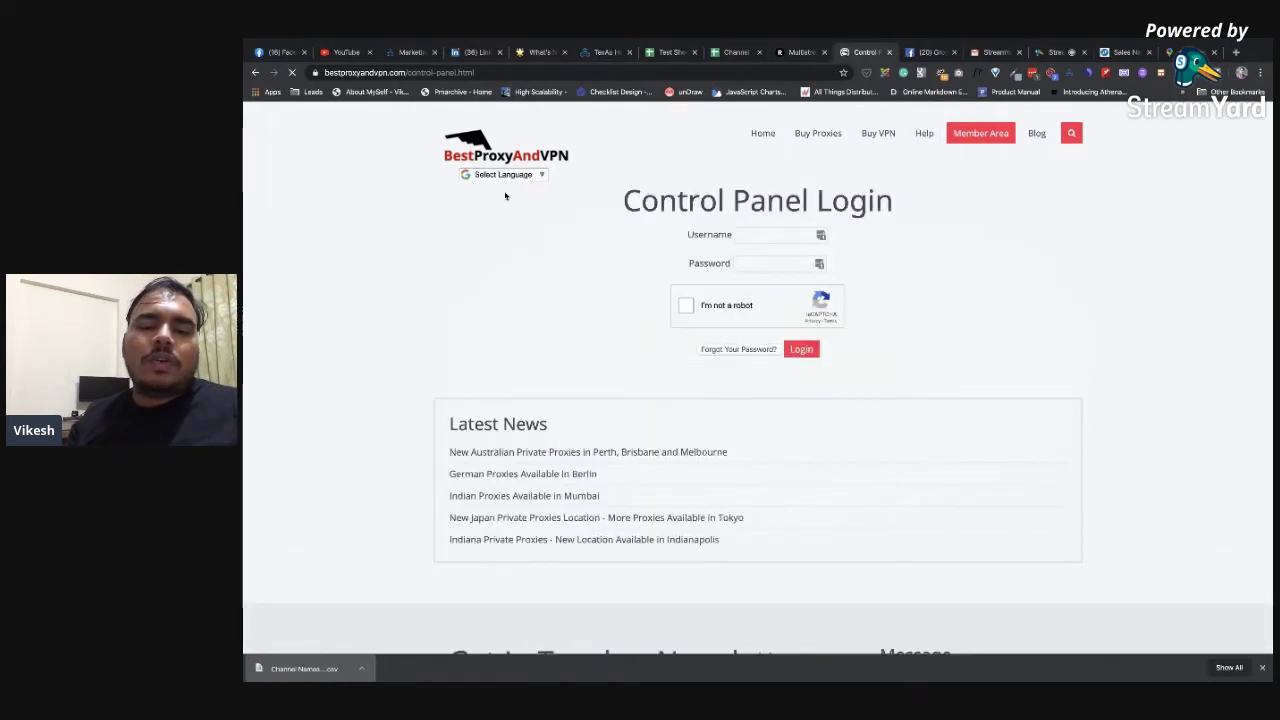
{"action": "left_click", "coordinate": [821, 203]}
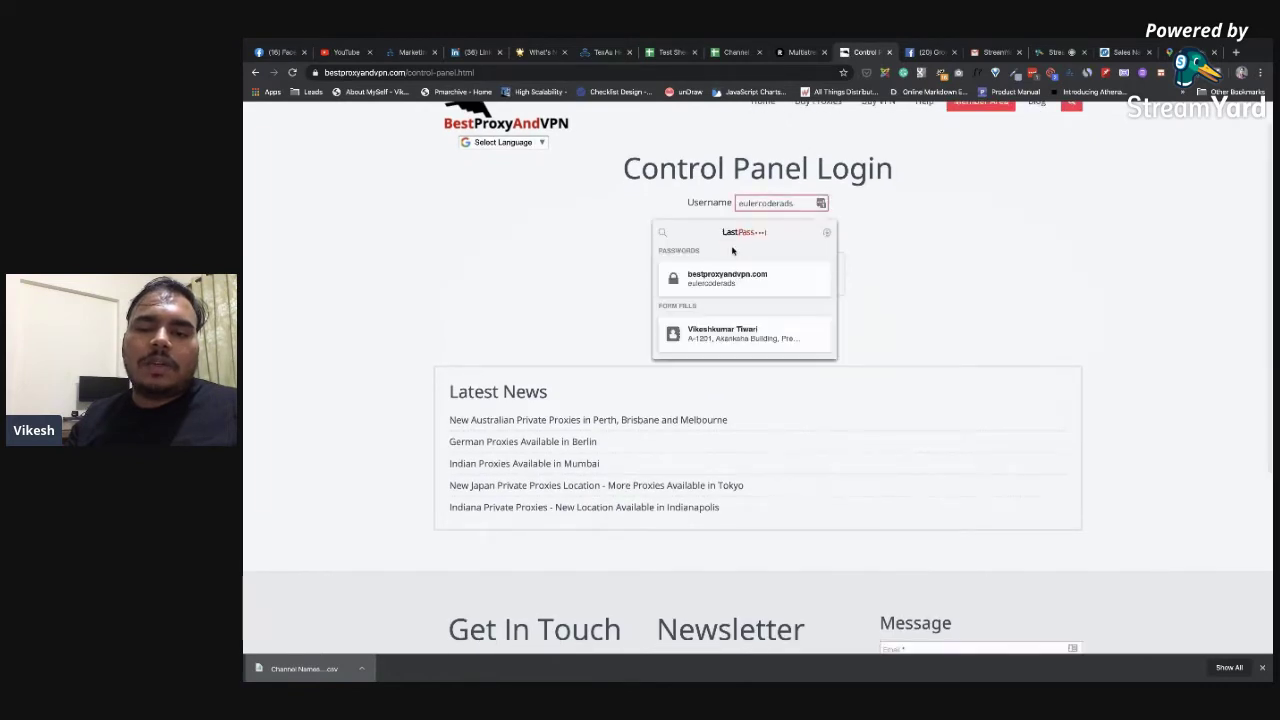
{"action": "left_click", "coordinate": [728, 278]}
{"action": "left_click", "coordinate": [686, 274]}
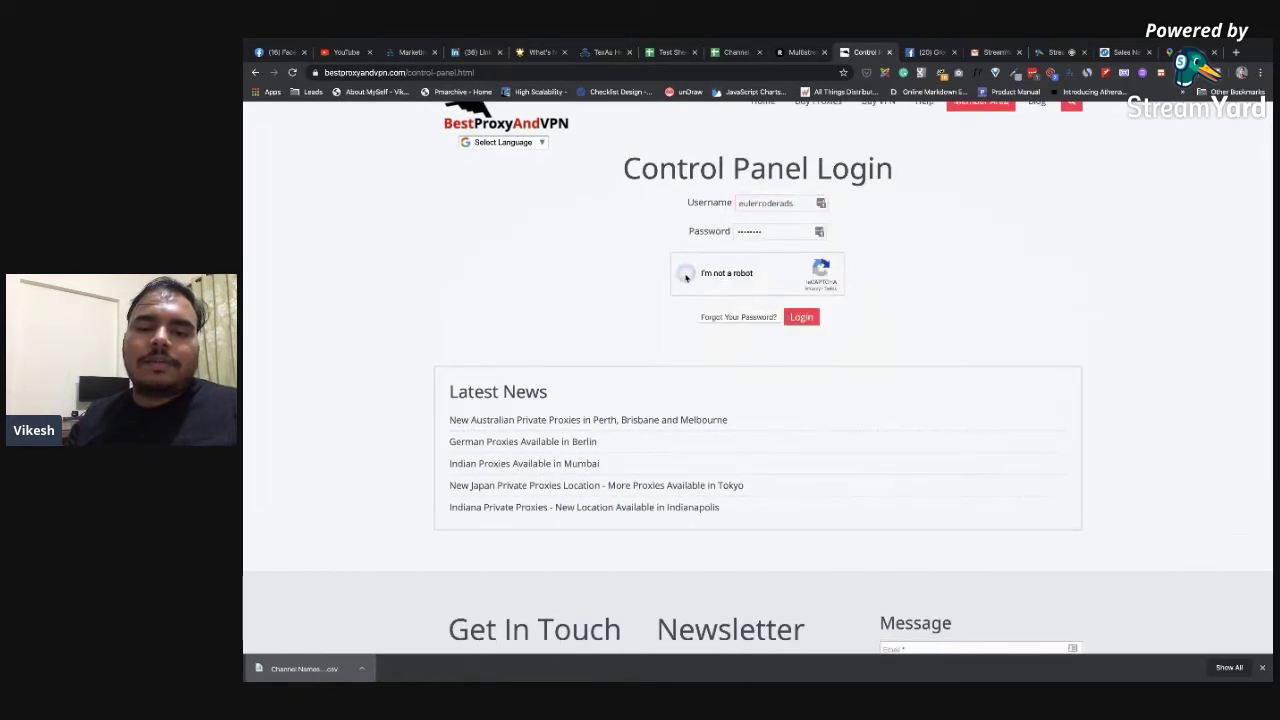
{"action": "left_click", "coordinate": [800, 318]}
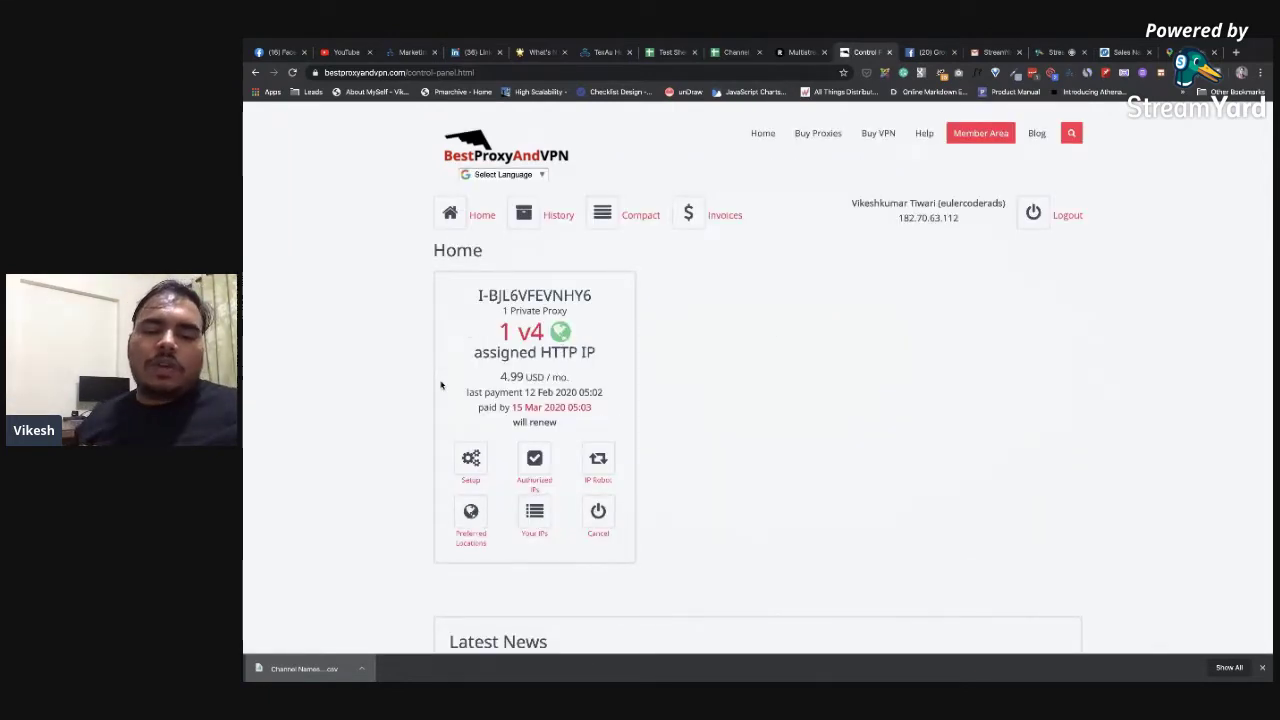
- Review the home page's private HTTP proxy, paid until 15 Mar 2020 and renewing
{"action": "scroll", "coordinate": [443, 380], "scroll_direction": "down", "scroll_amount": 1}
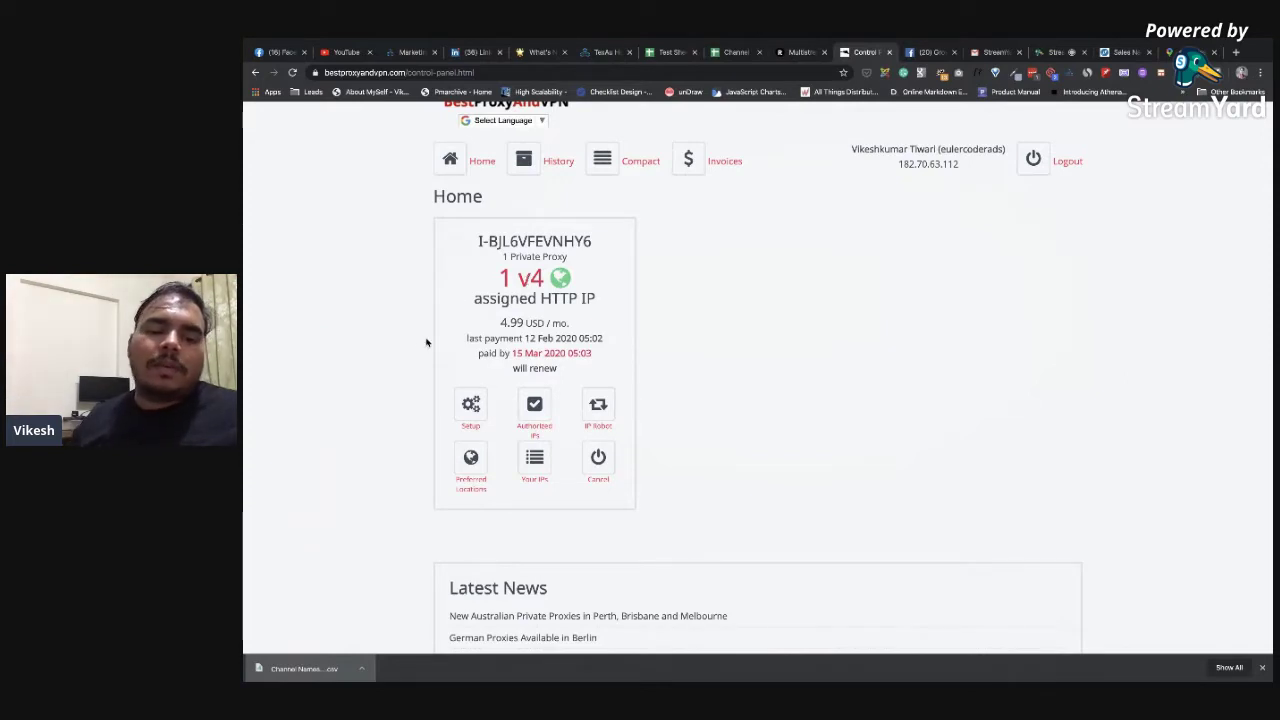
{"action": "scroll", "coordinate": [400, 257], "scroll_direction": "up", "scroll_amount": 1}
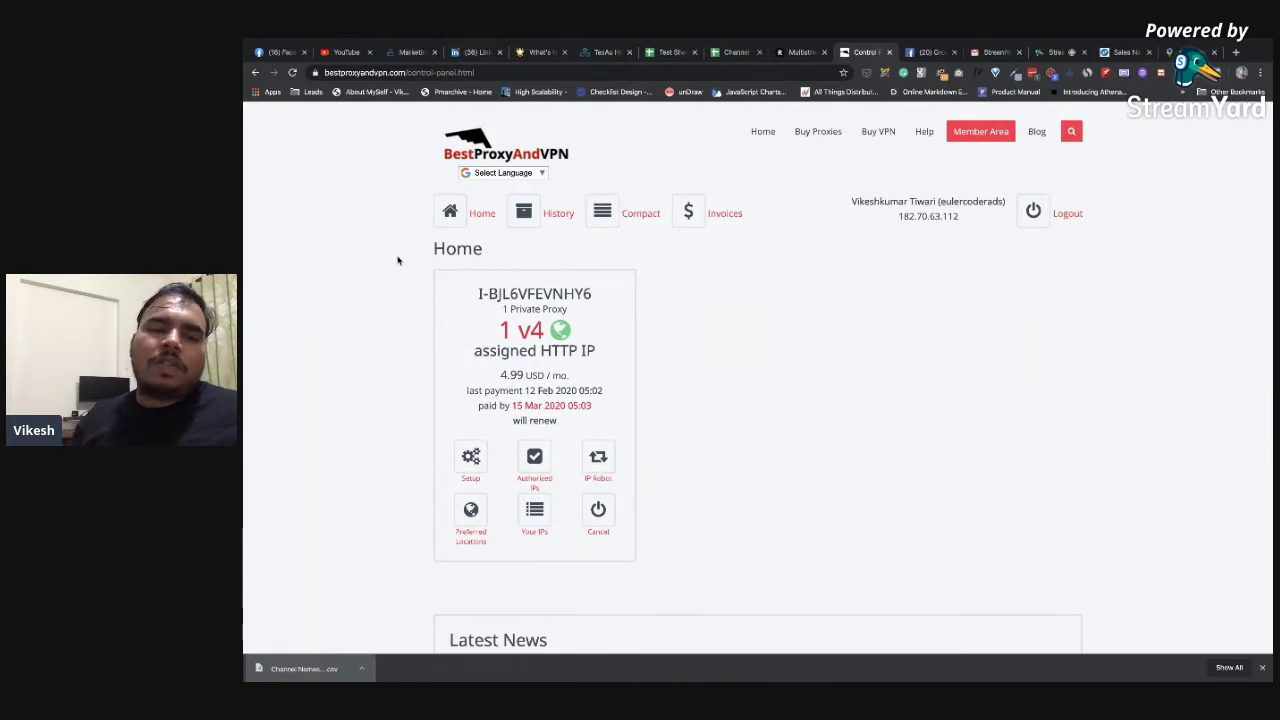
{"action": "scroll", "coordinate": [397, 260], "scroll_direction": "down", "scroll_amount": 1}
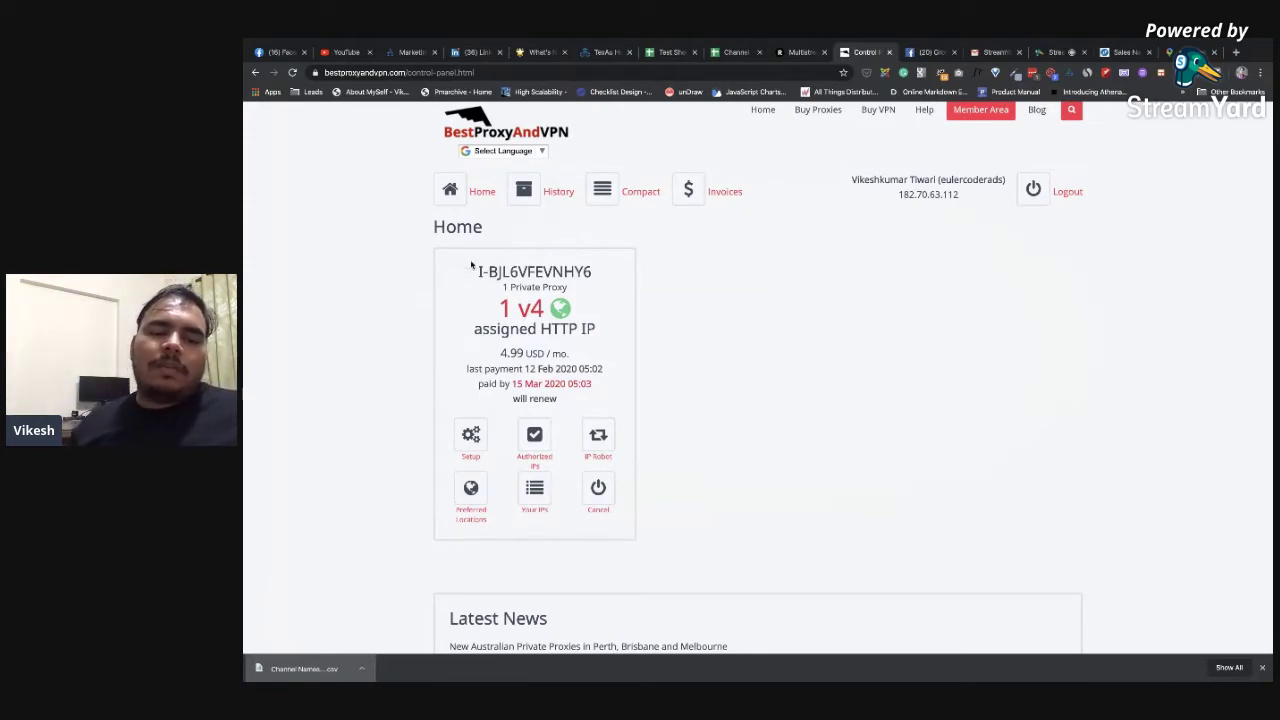
{"action": "scroll", "coordinate": [488, 320], "scroll_direction": "down", "scroll_amount": 3}
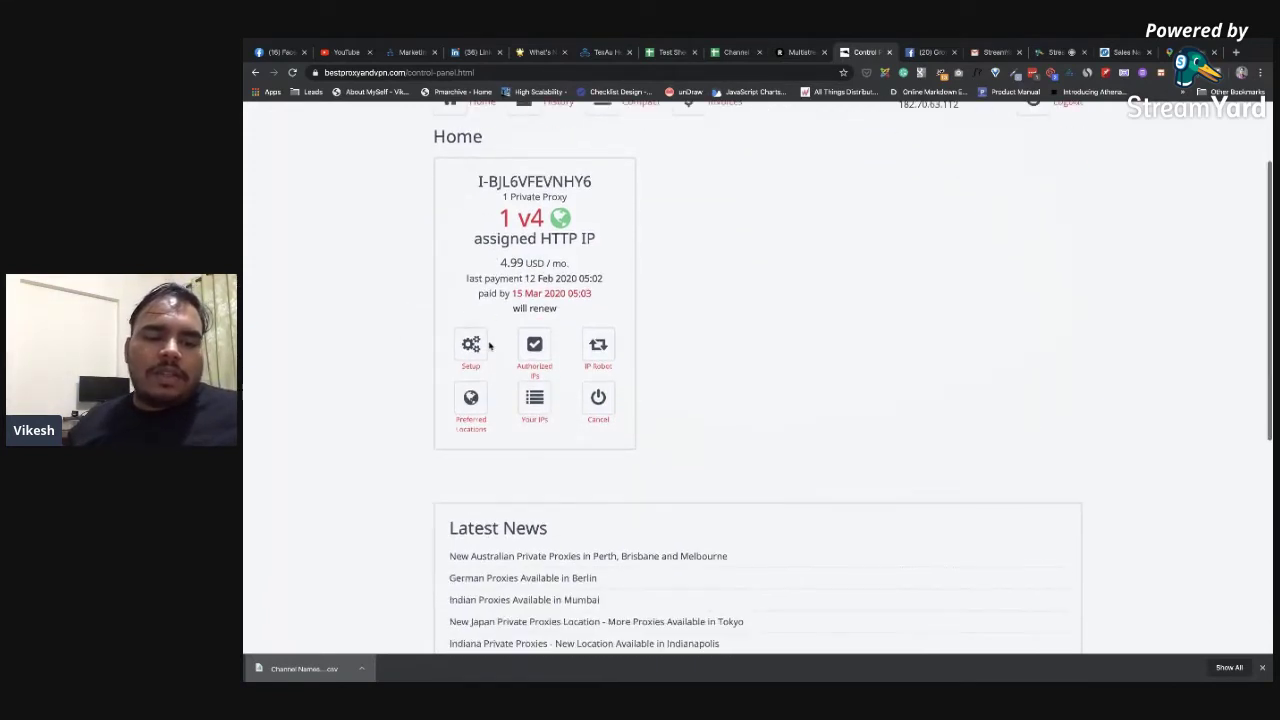
{"action": "left_click", "coordinate": [474, 346]}
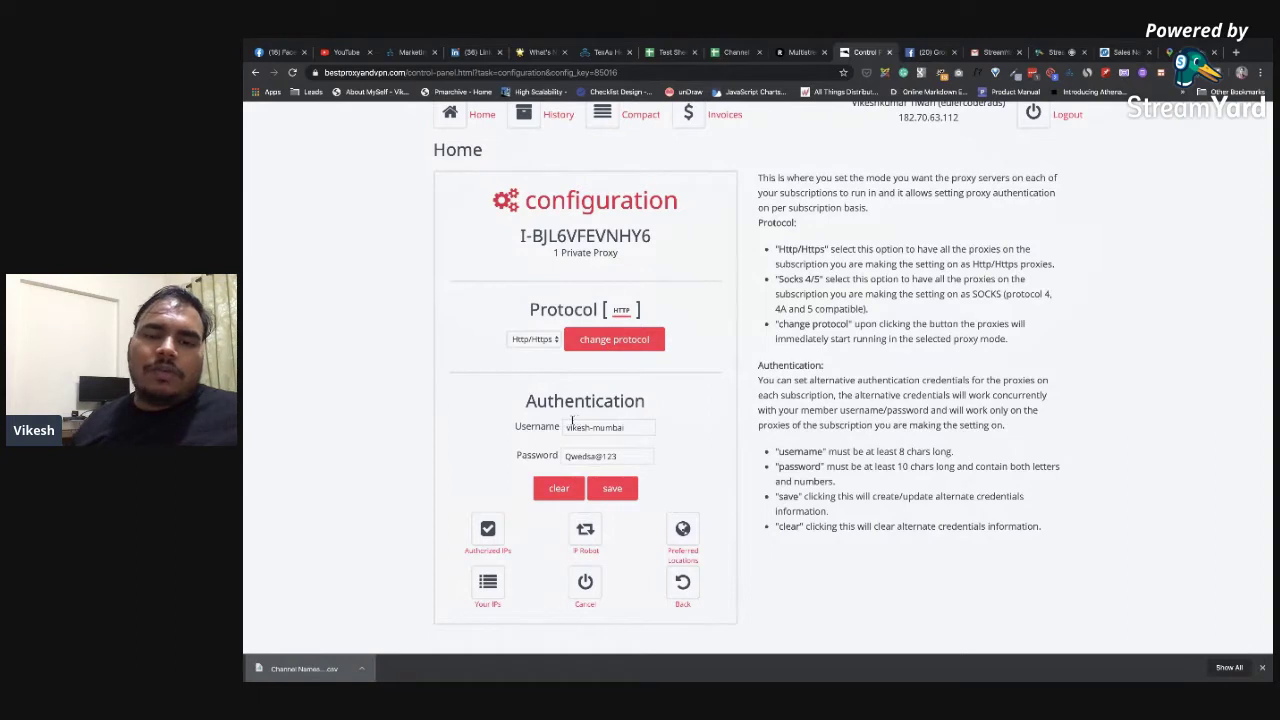
{"action": "left_click", "coordinate": [398, 51]}
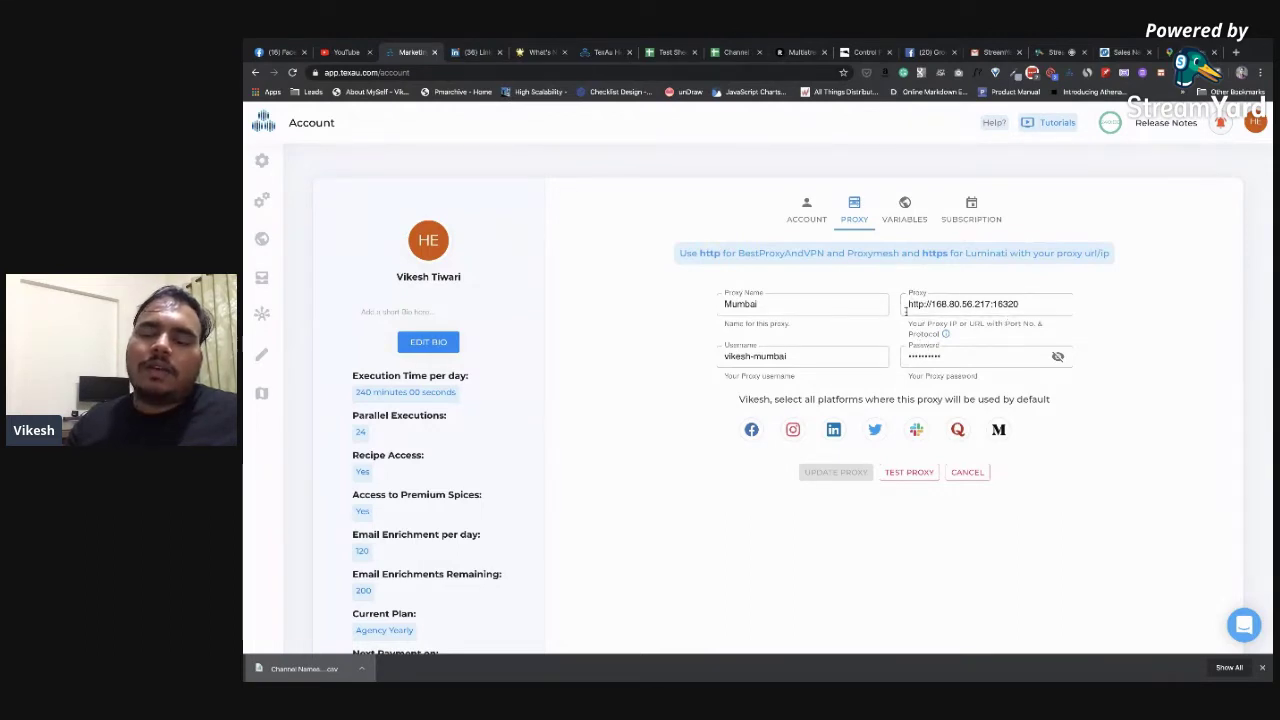
{"action": "left_click", "coordinate": [866, 52]}
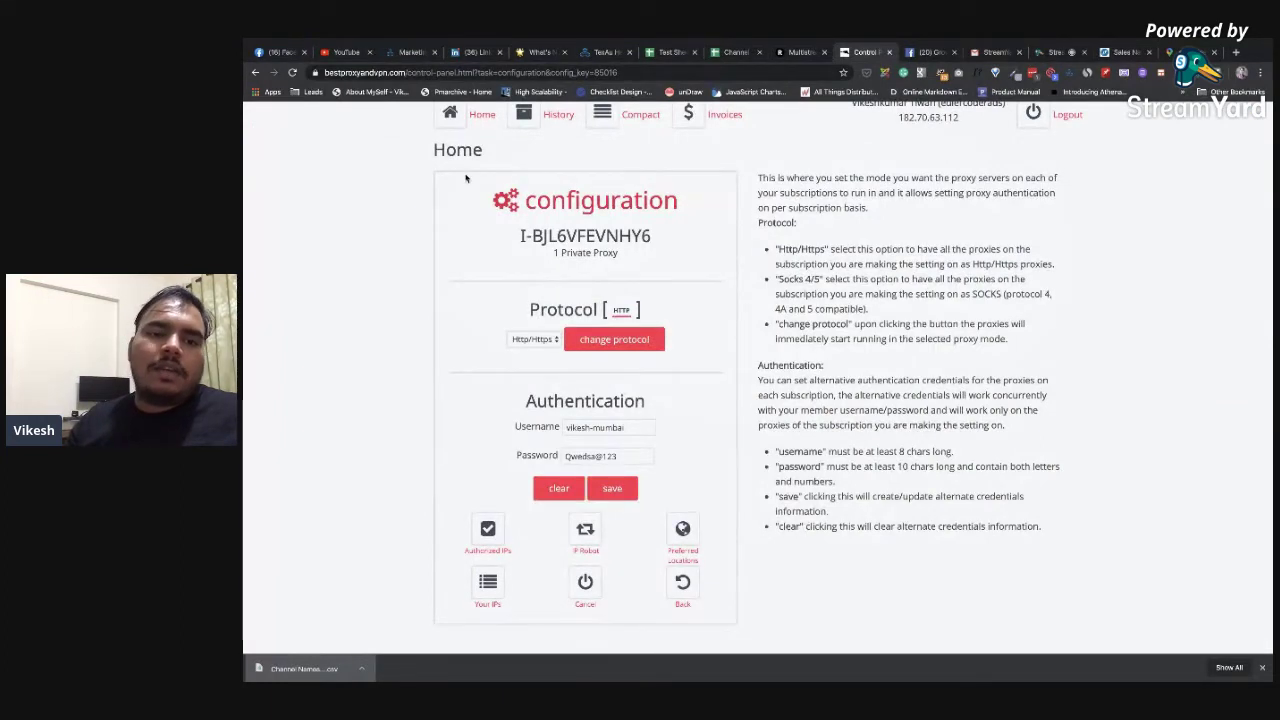
{"action": "left_click", "coordinate": [480, 119]}
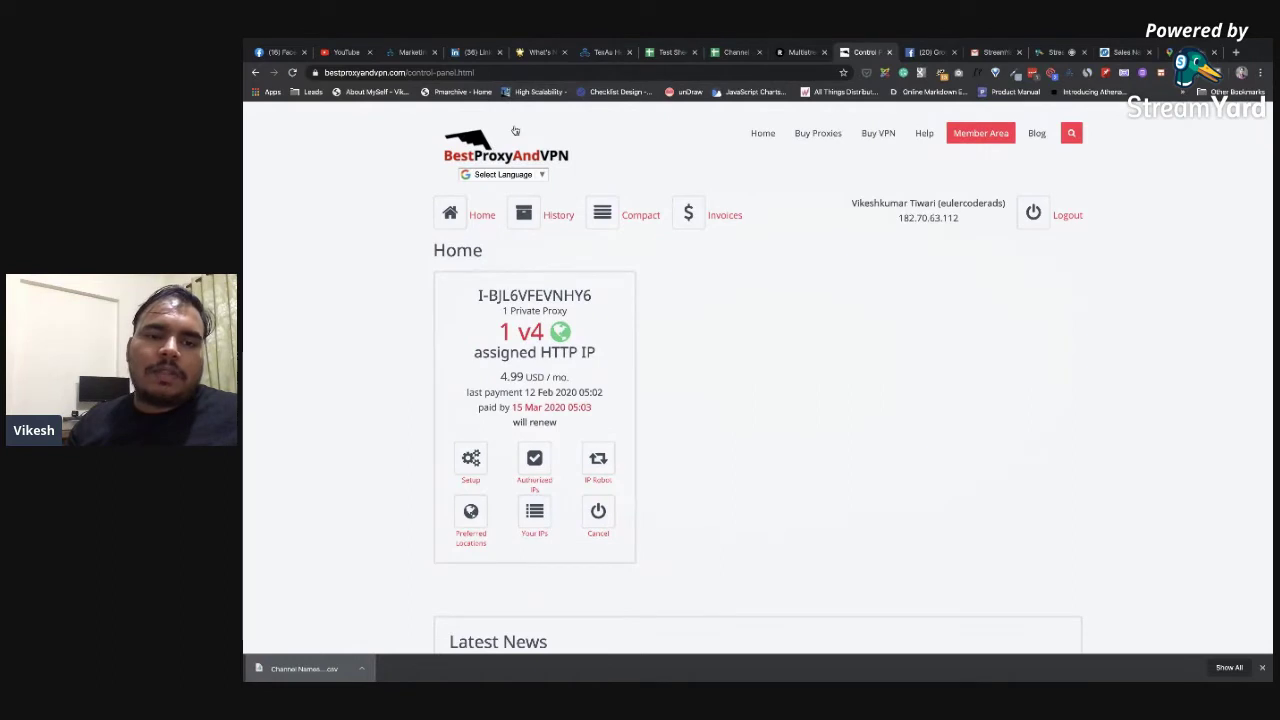
- Open the proxy subscription's Setup and check its Authorized IPs and Your IPs lists
{"action": "scroll", "coordinate": [486, 500], "scroll_direction": "down", "scroll_amount": 2}
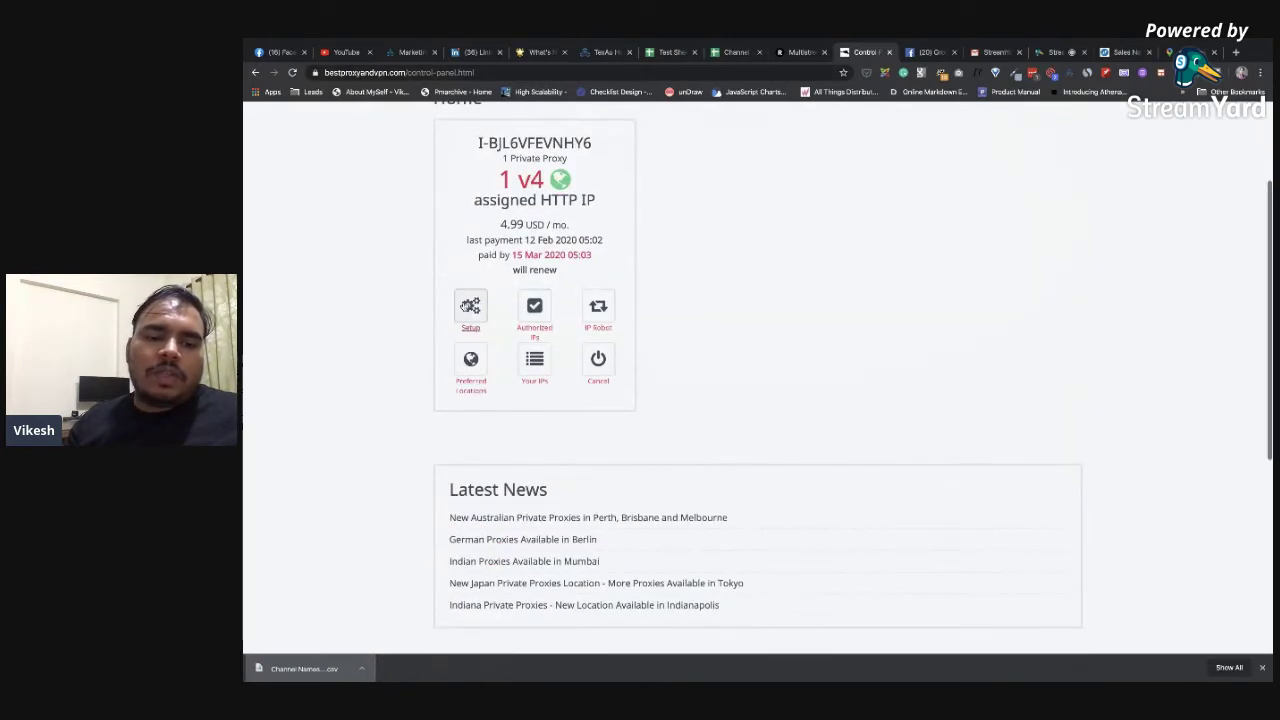
{"action": "left_click", "coordinate": [478, 309]}
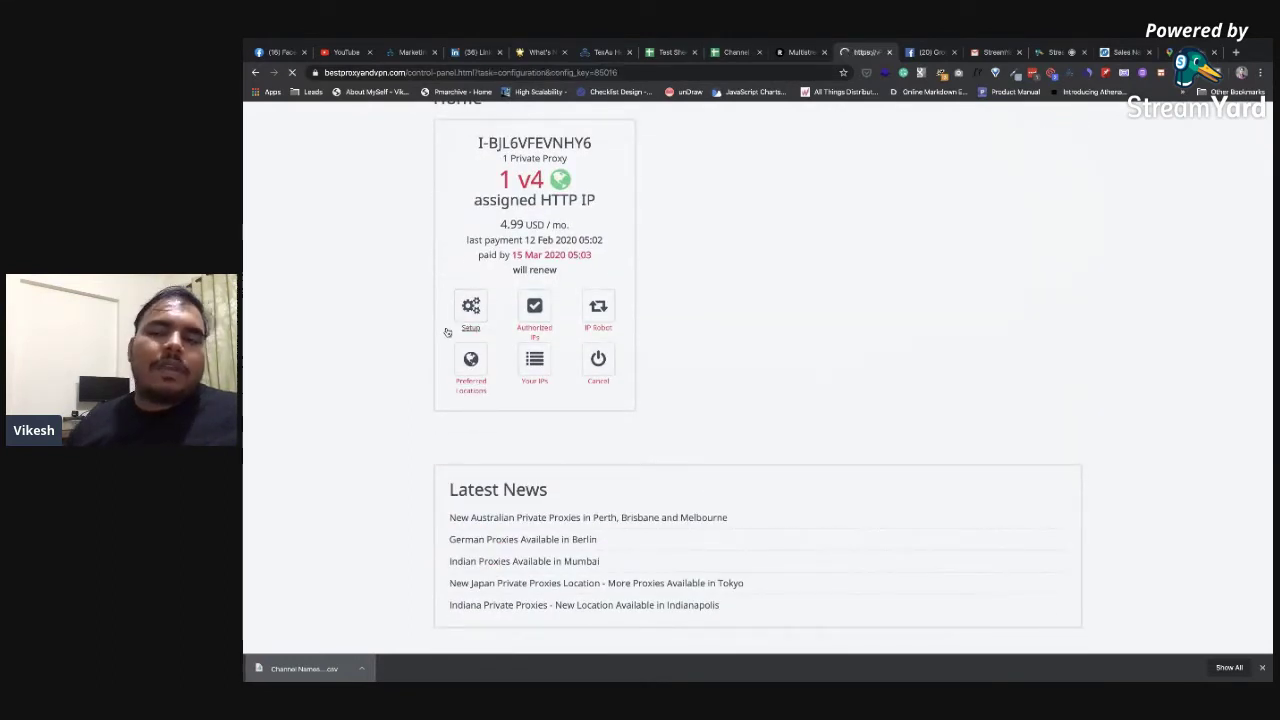
{"action": "scroll", "coordinate": [528, 375], "scroll_direction": "down", "scroll_amount": 2}
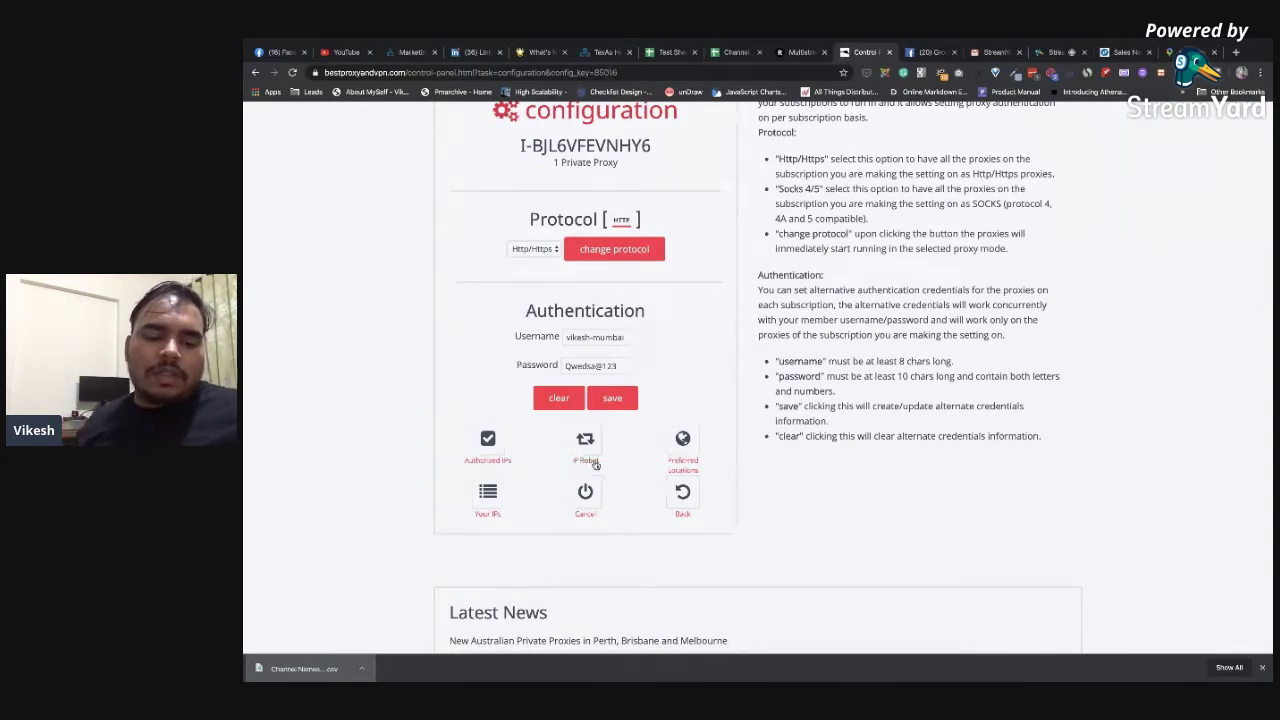
{"action": "left_click", "coordinate": [488, 446]}
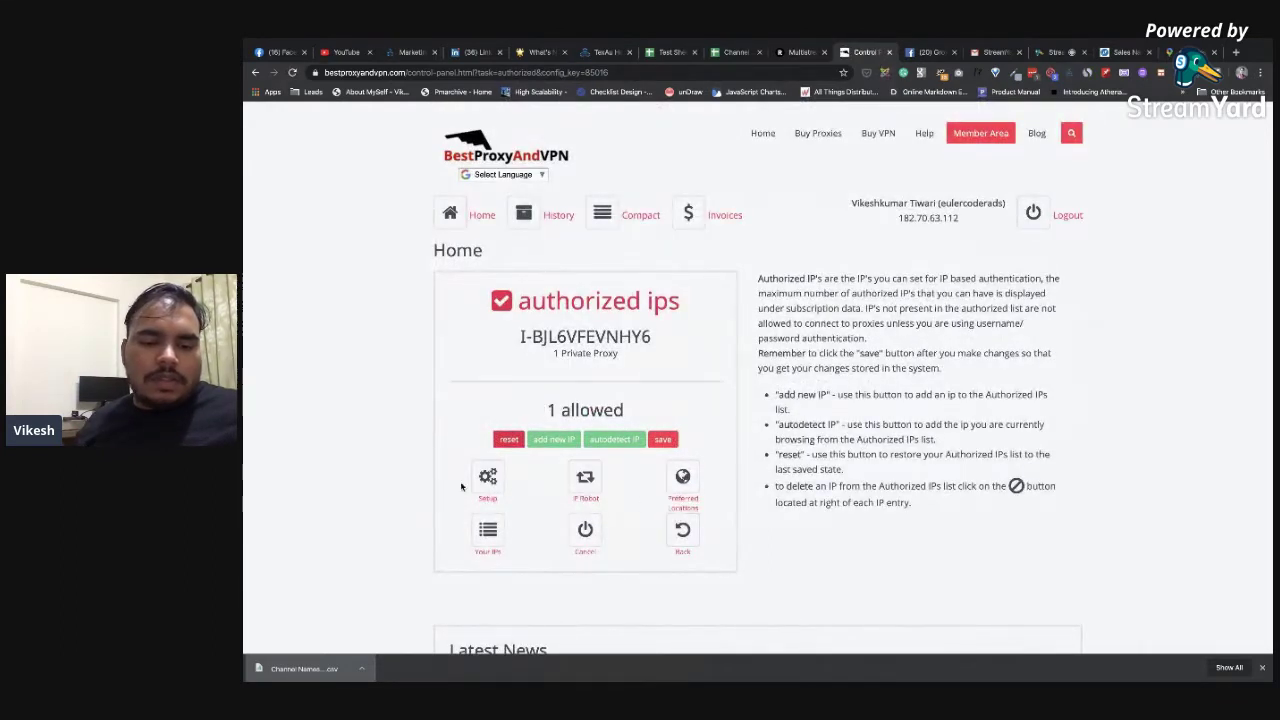
{"action": "left_click", "coordinate": [489, 526]}
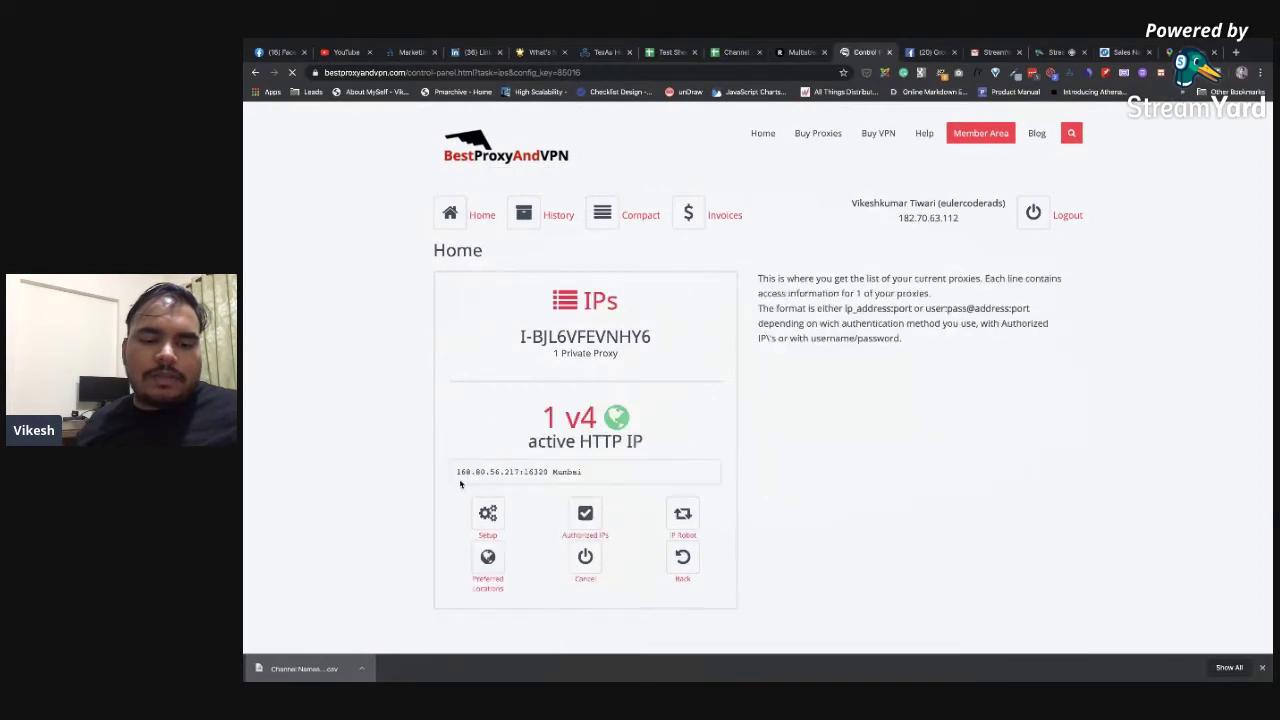
{"action": "scroll", "coordinate": [468, 476], "scroll_direction": "down", "scroll_amount": 1}
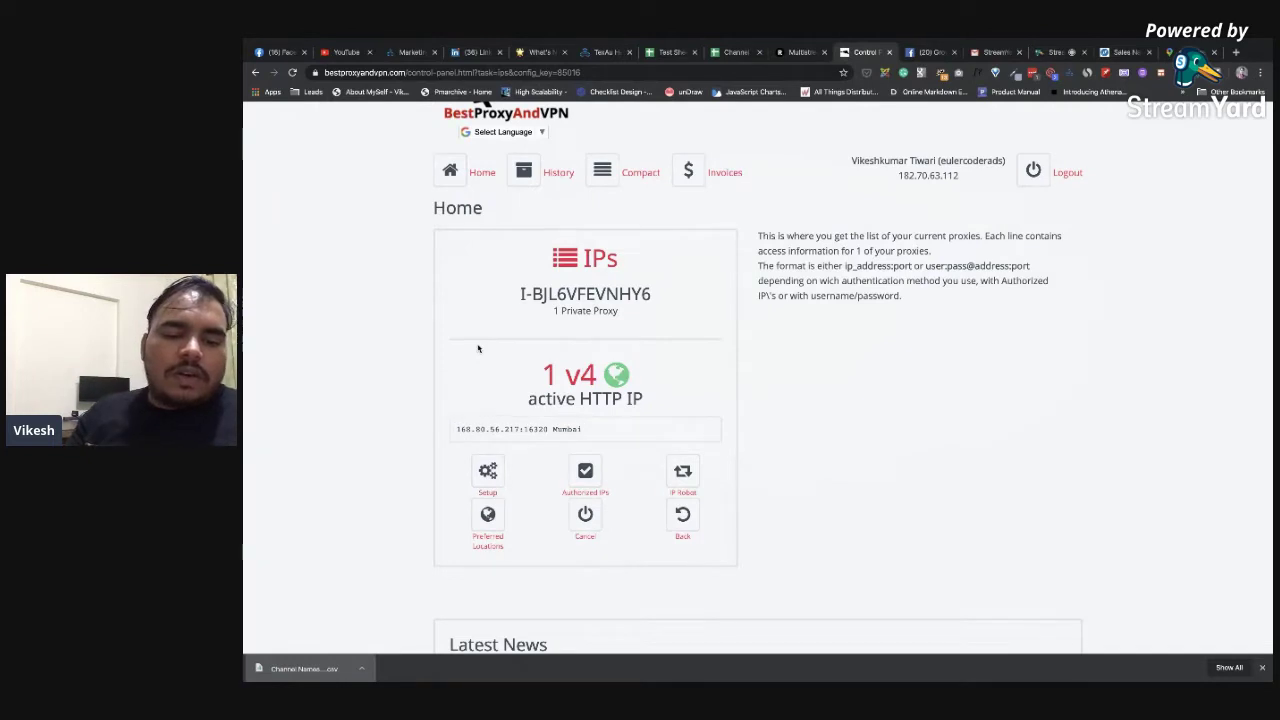
- Return via Home and Setup to Your IPs and select 168.80.56.217:16320 for copying
{"action": "left_click", "coordinate": [480, 173]}
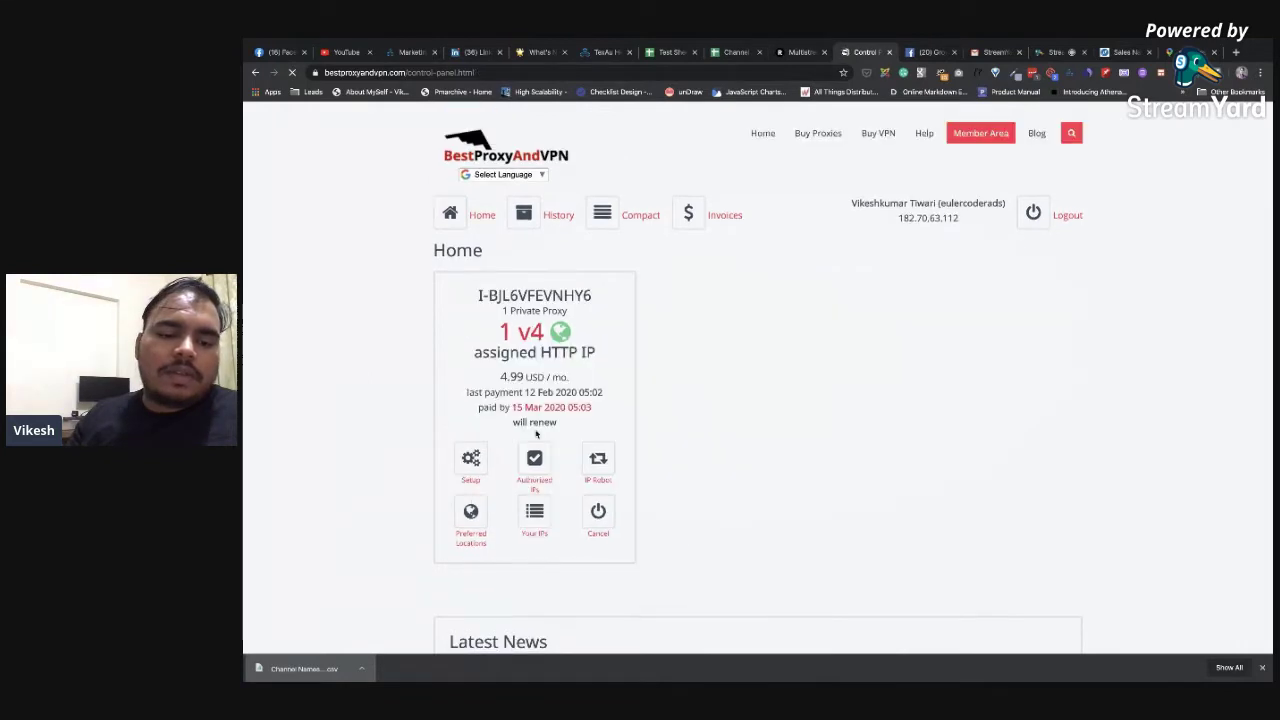
{"action": "left_click", "coordinate": [471, 410]}
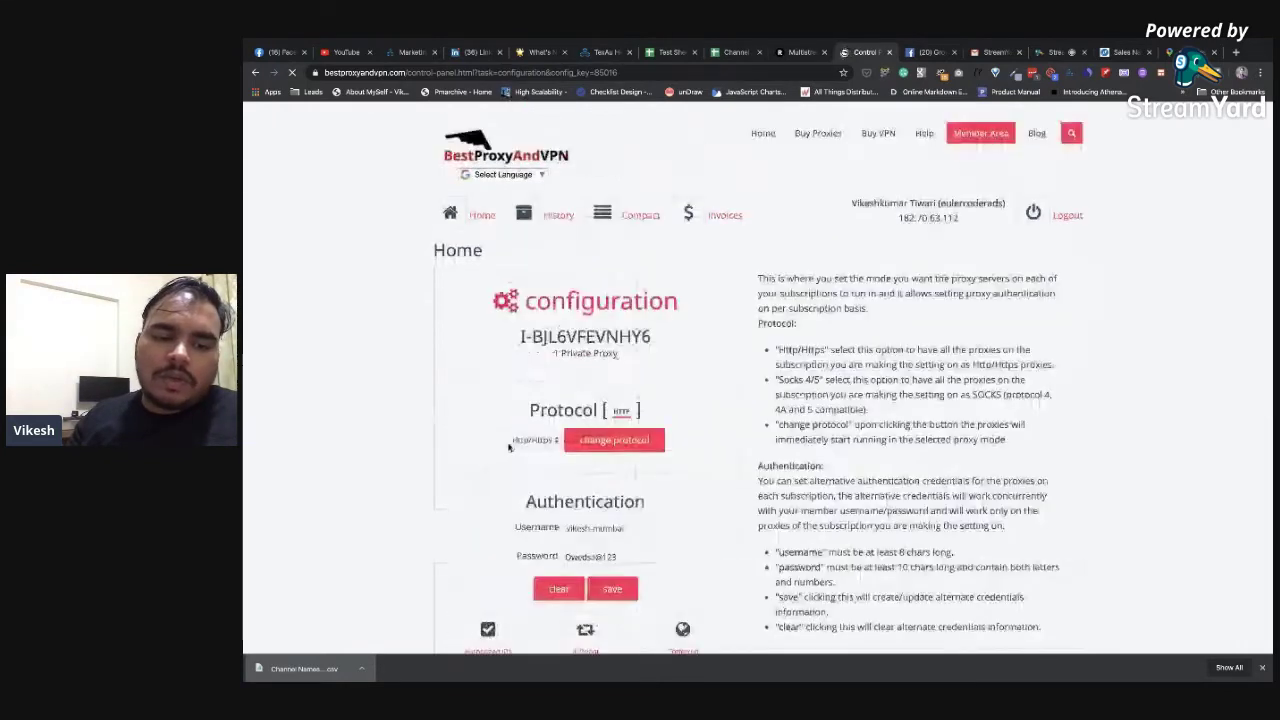
{"action": "scroll", "coordinate": [394, 220], "scroll_direction": "down", "scroll_amount": 1}
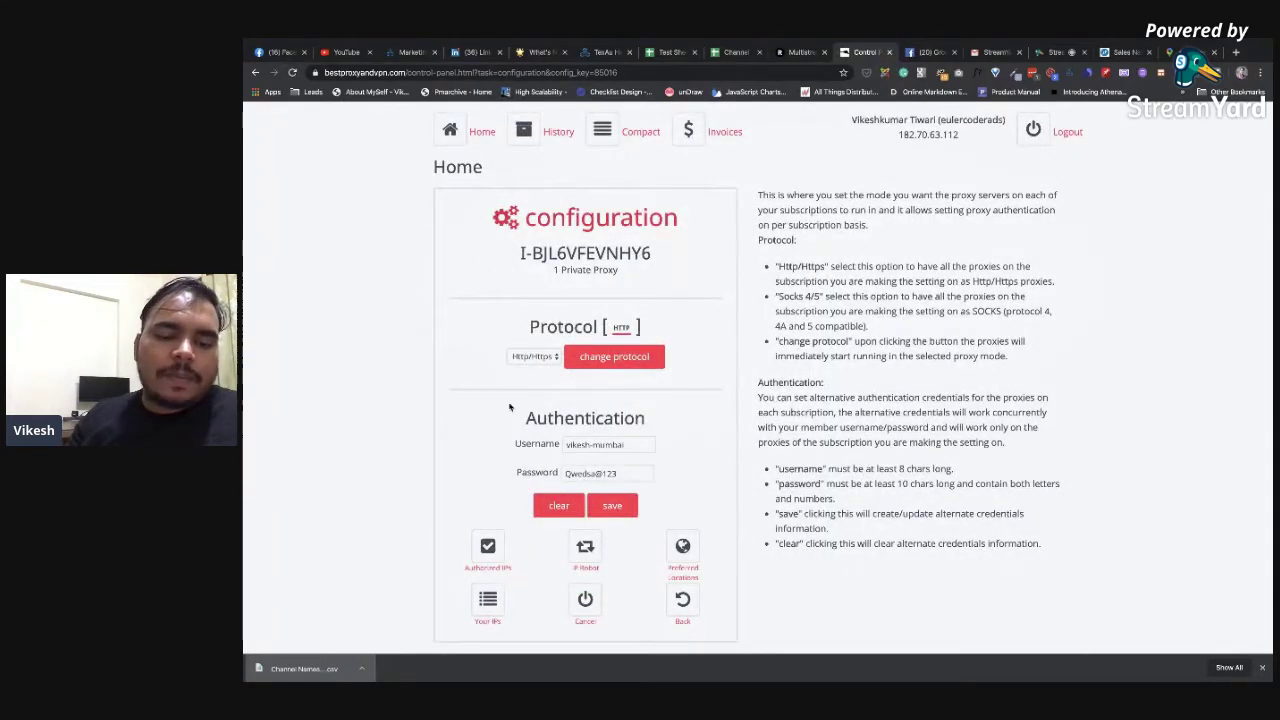
{"action": "left_click", "coordinate": [488, 600]}
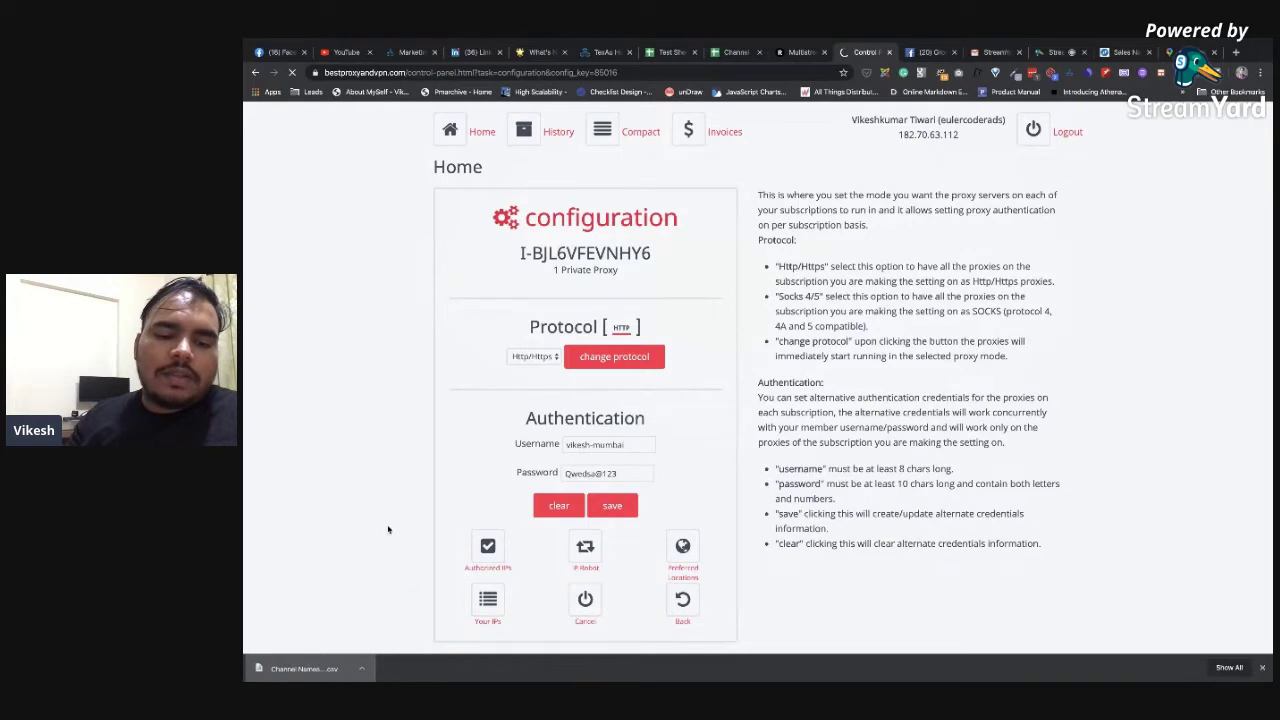
{"action": "left_click_drag", "start_coordinate": [455, 472], "coordinate": [552, 472]}
{"action": "left_click", "coordinate": [501, 470]}
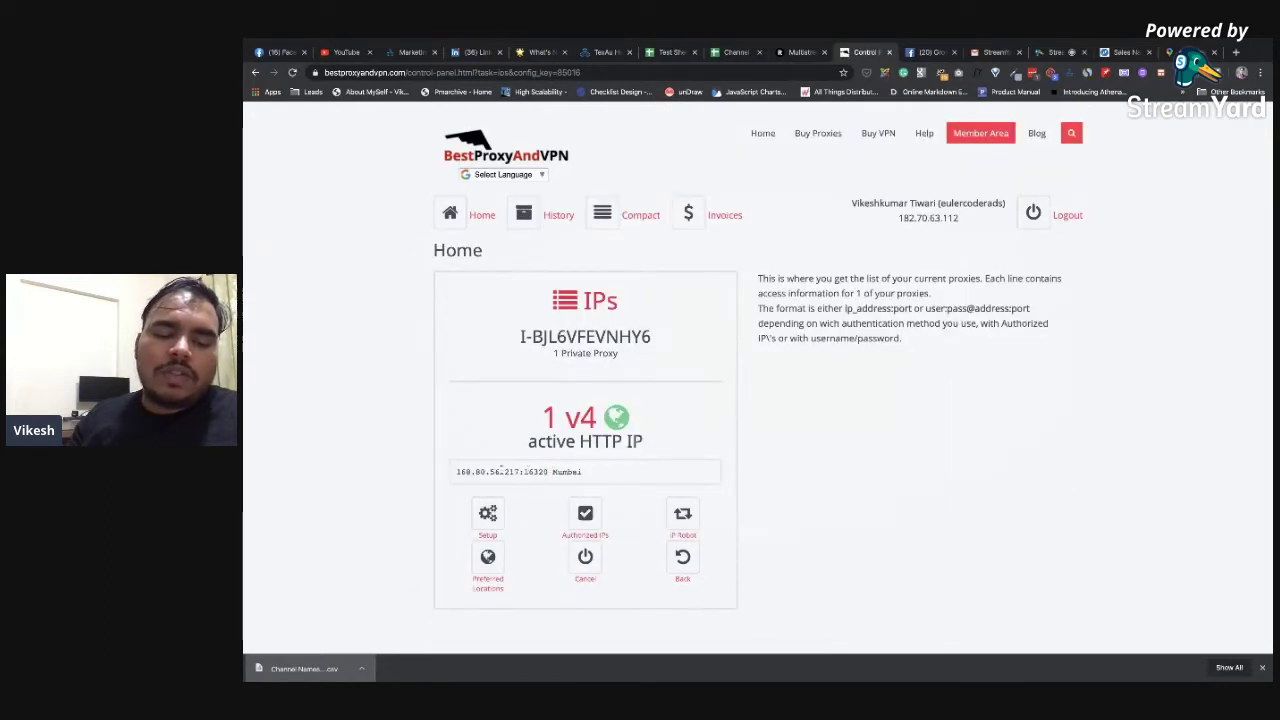
{"action": "left_click_drag", "start_coordinate": [548, 472], "coordinate": [450, 471]}
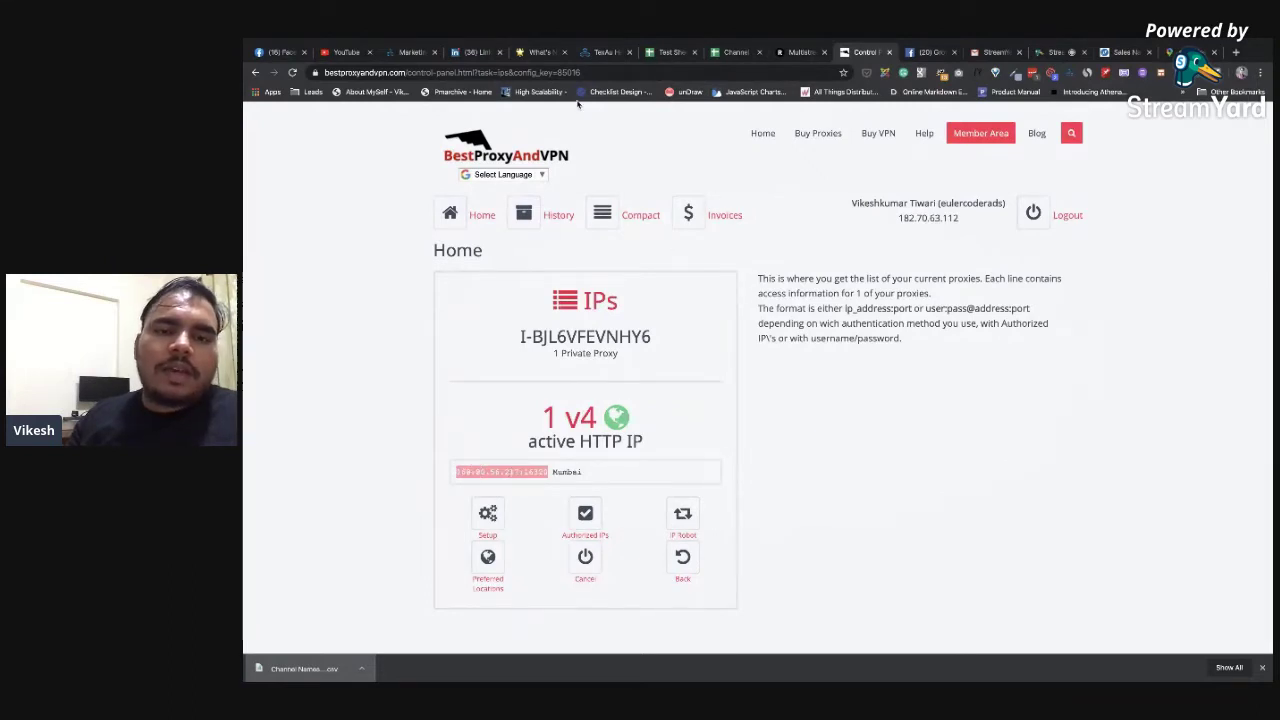
{"action": "left_click", "coordinate": [409, 54]}
{"action": "triple_click", "coordinate": [933, 305]}
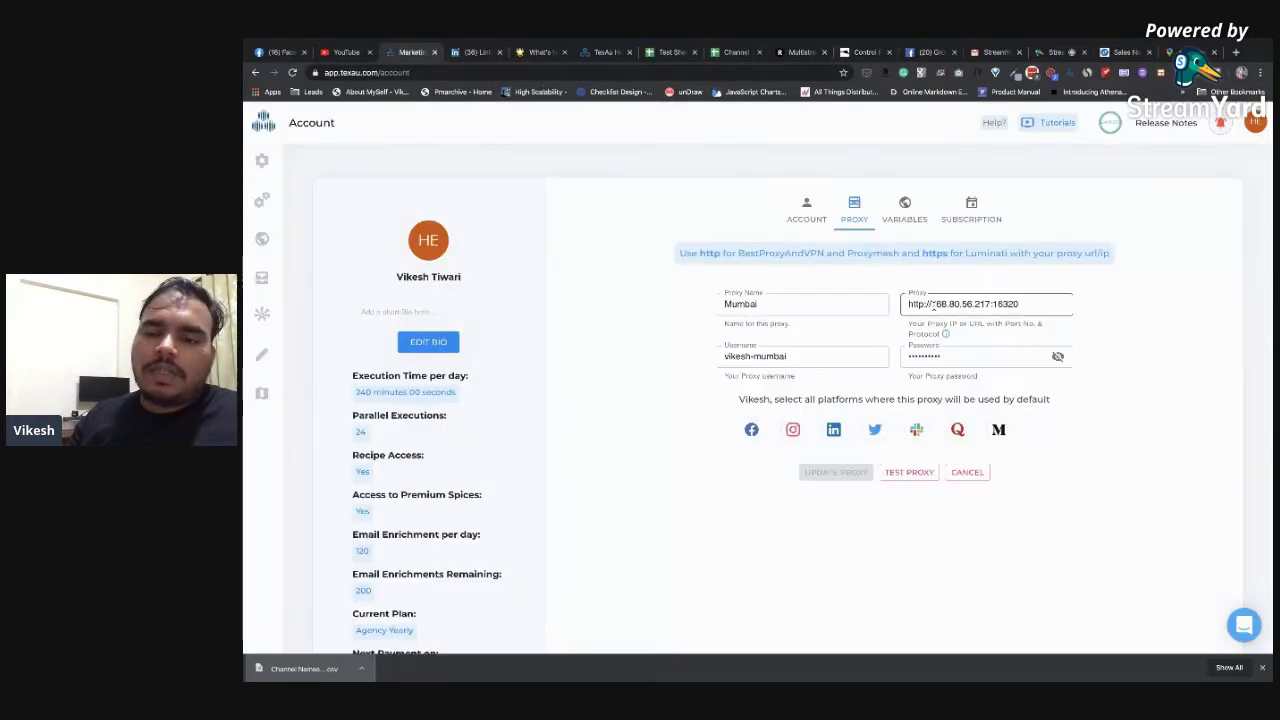
{"action": "left_click", "coordinate": [927, 303]}
{"action": "mouse_move", "coordinate": [925, 303]}
{"action": "left_mouse_down"}
{"action": "mouse_move", "coordinate": [905, 305]}
{"action": "mouse_move", "coordinate": [935, 307]}
{"action": "left_mouse_up"}
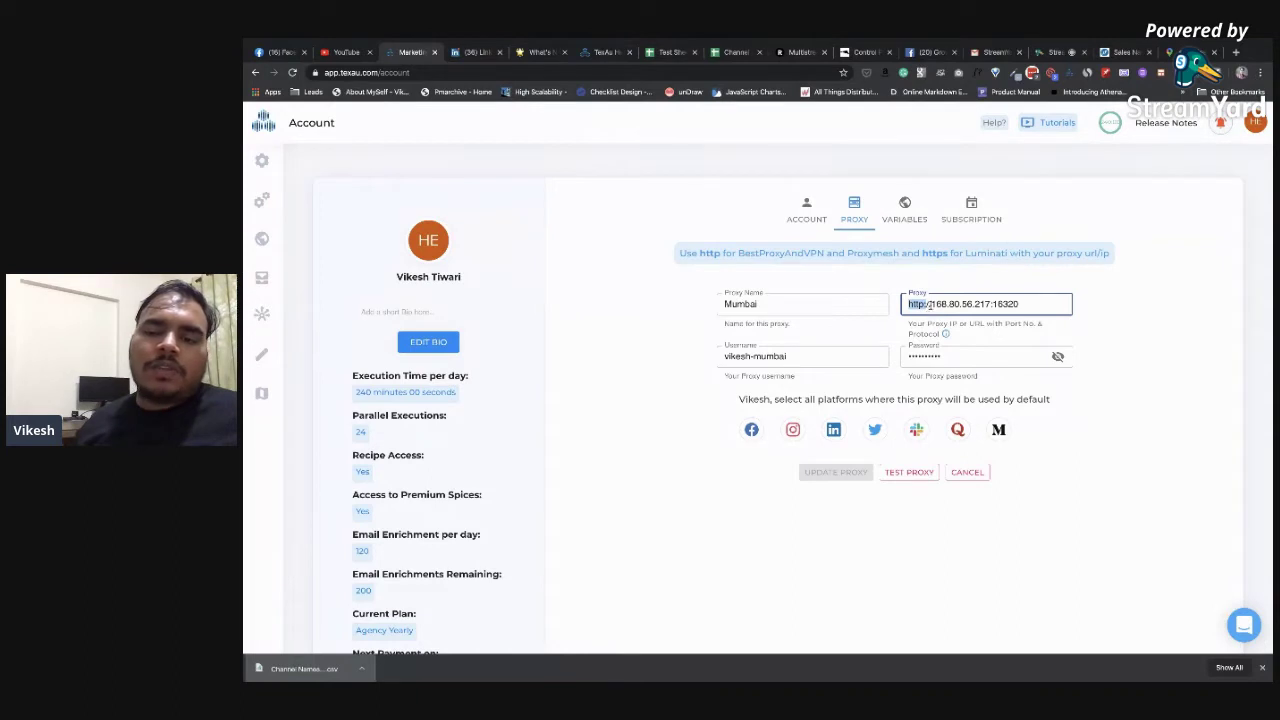
{"action": "left_click_drag", "start_coordinate": [935, 305], "coordinate": [903, 305]}
{"action": "left_click", "coordinate": [893, 293]}
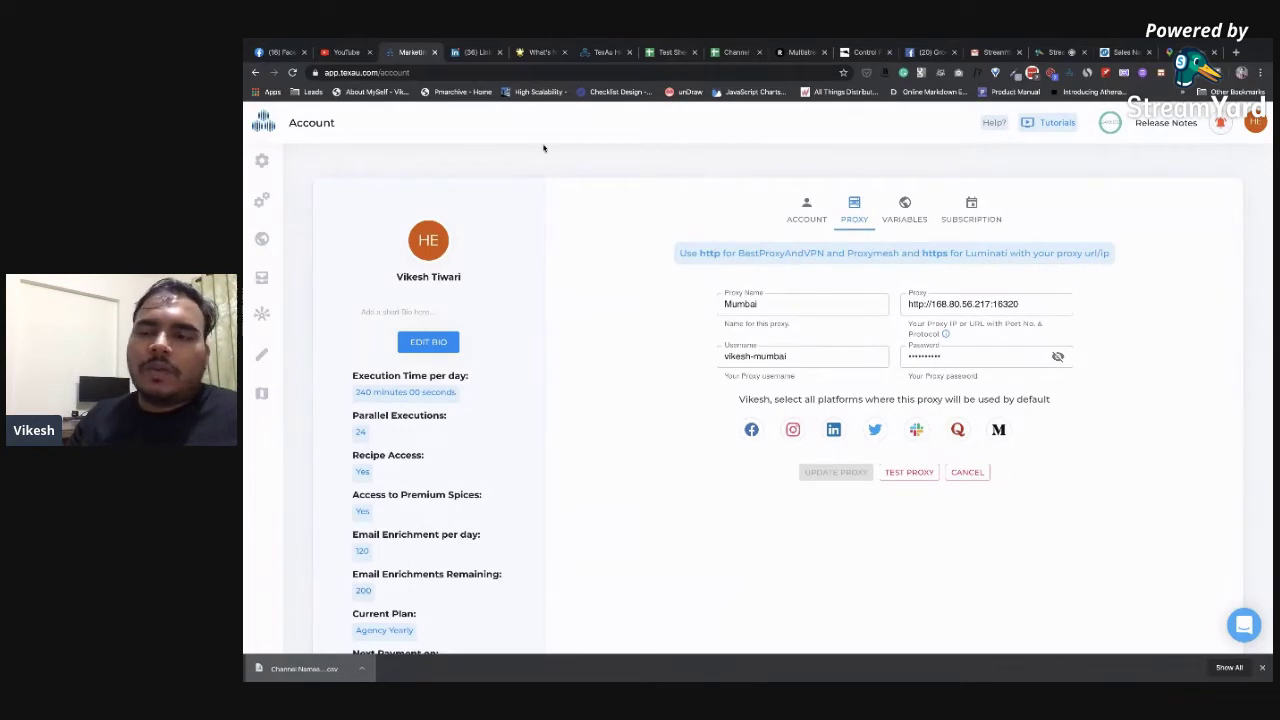
{"action": "left_click", "coordinate": [858, 54]}
- Browse the proxy locations listed on the Buy Proxies page
{"action": "left_click", "coordinate": [814, 137]}
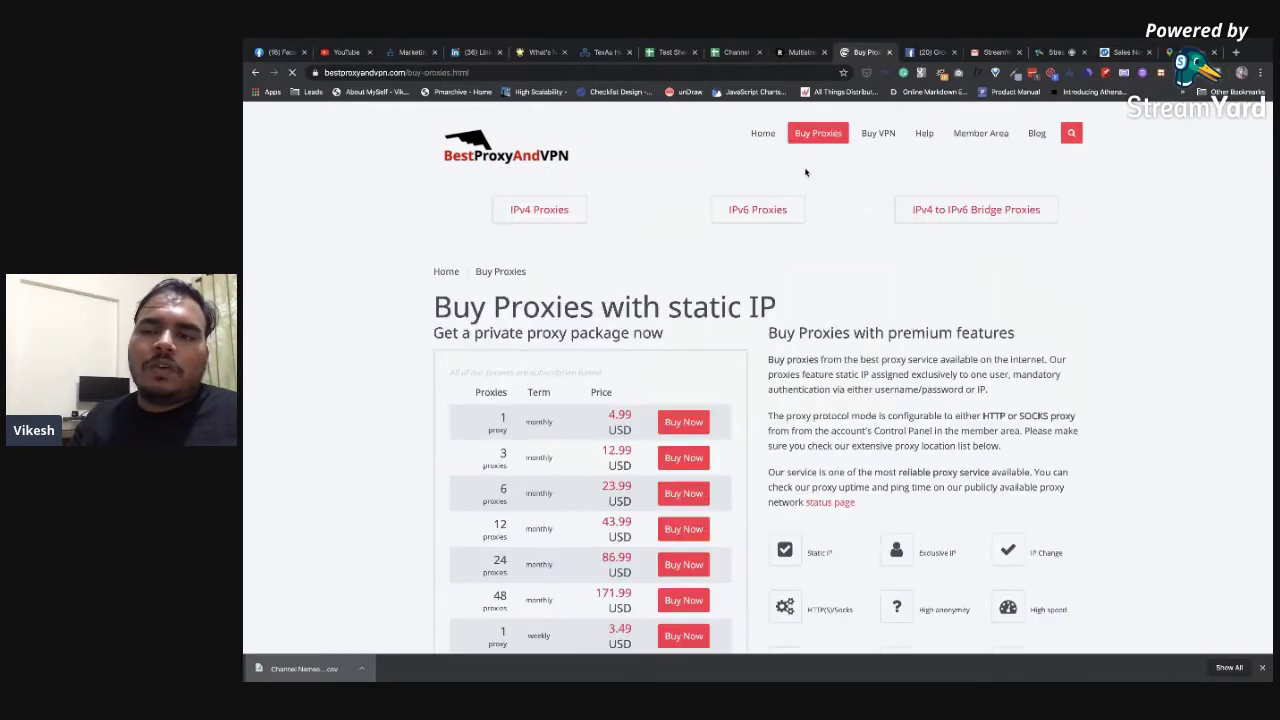
{"action": "scroll", "coordinate": [738, 321], "scroll_direction": "down", "scroll_amount": 5}
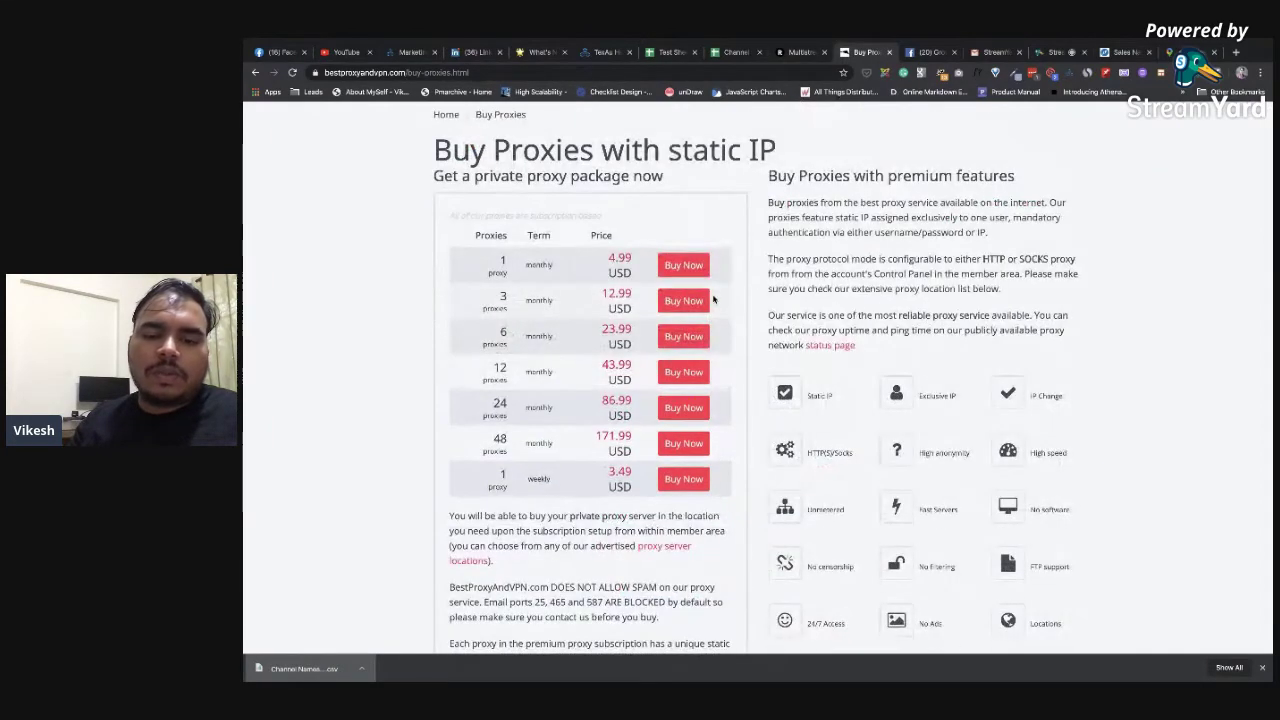
{"action": "scroll", "coordinate": [650, 370], "scroll_direction": "down", "scroll_amount": 4}
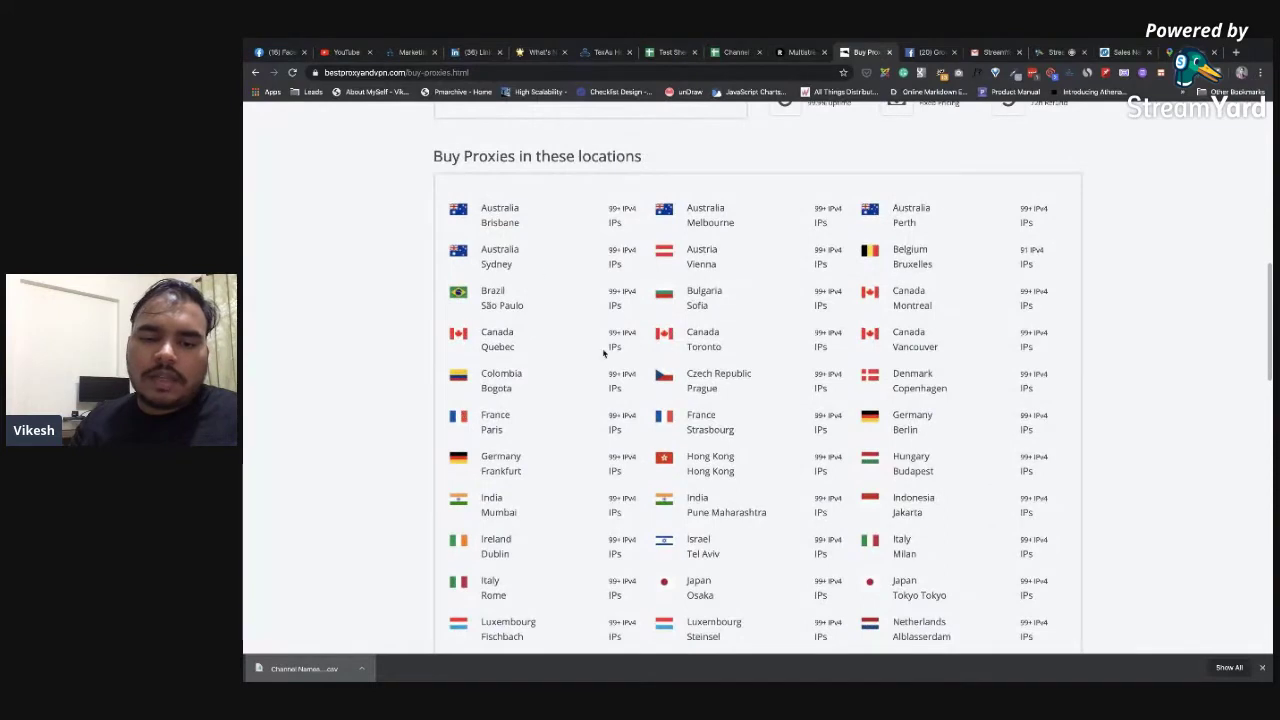
{"action": "scroll", "coordinate": [560, 240], "scroll_direction": "down", "scroll_amount": 1}
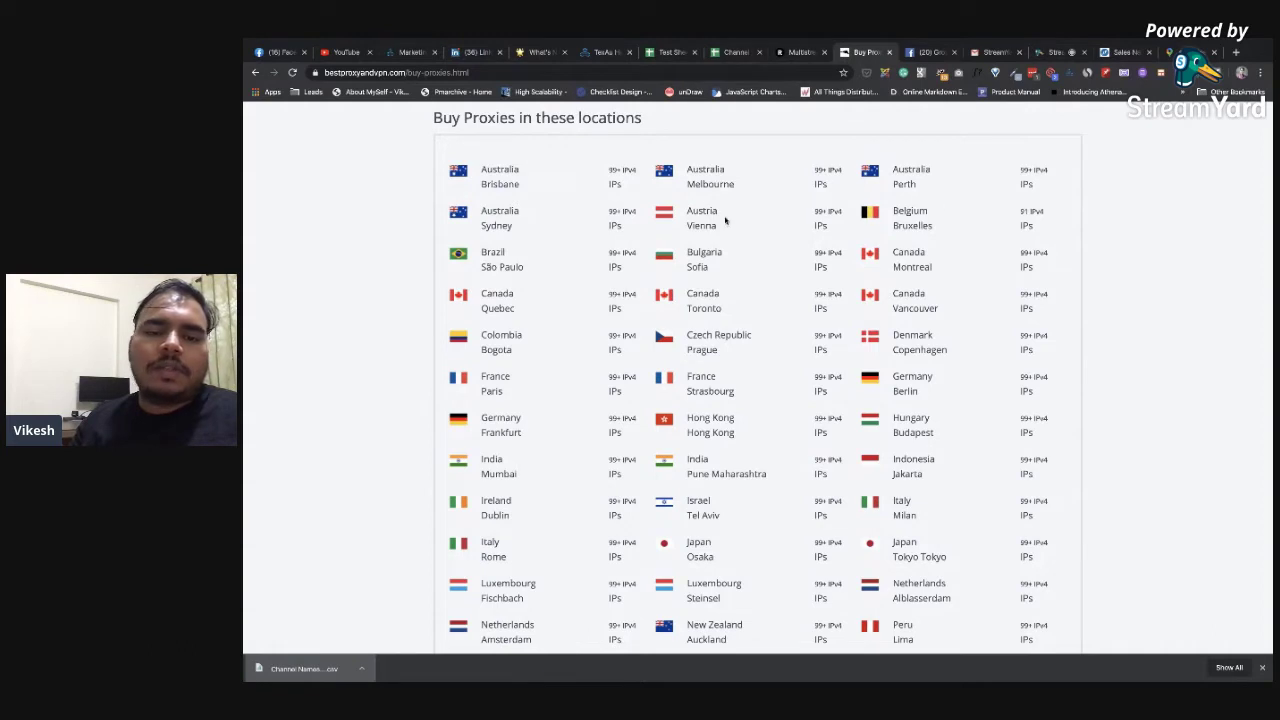
{"action": "scroll", "coordinate": [570, 290], "scroll_direction": "down", "scroll_amount": 2}
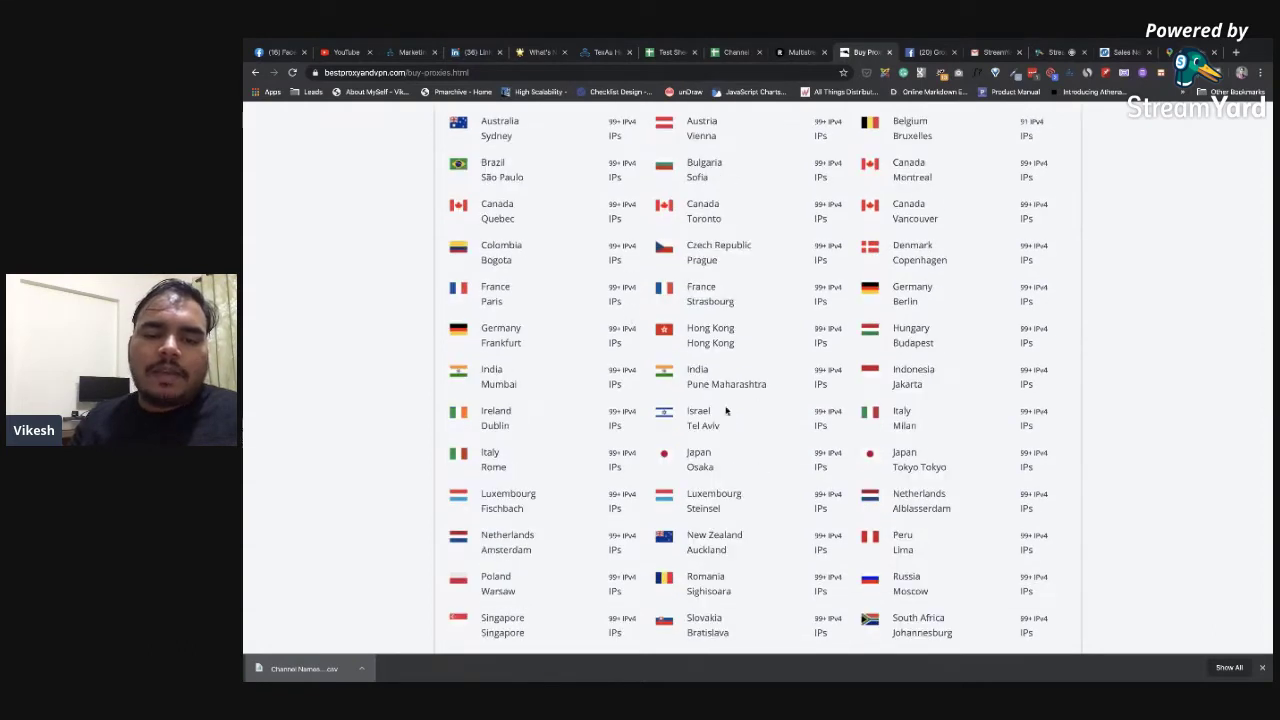
{"action": "scroll", "coordinate": [660, 385], "scroll_direction": "up", "scroll_amount": 1}
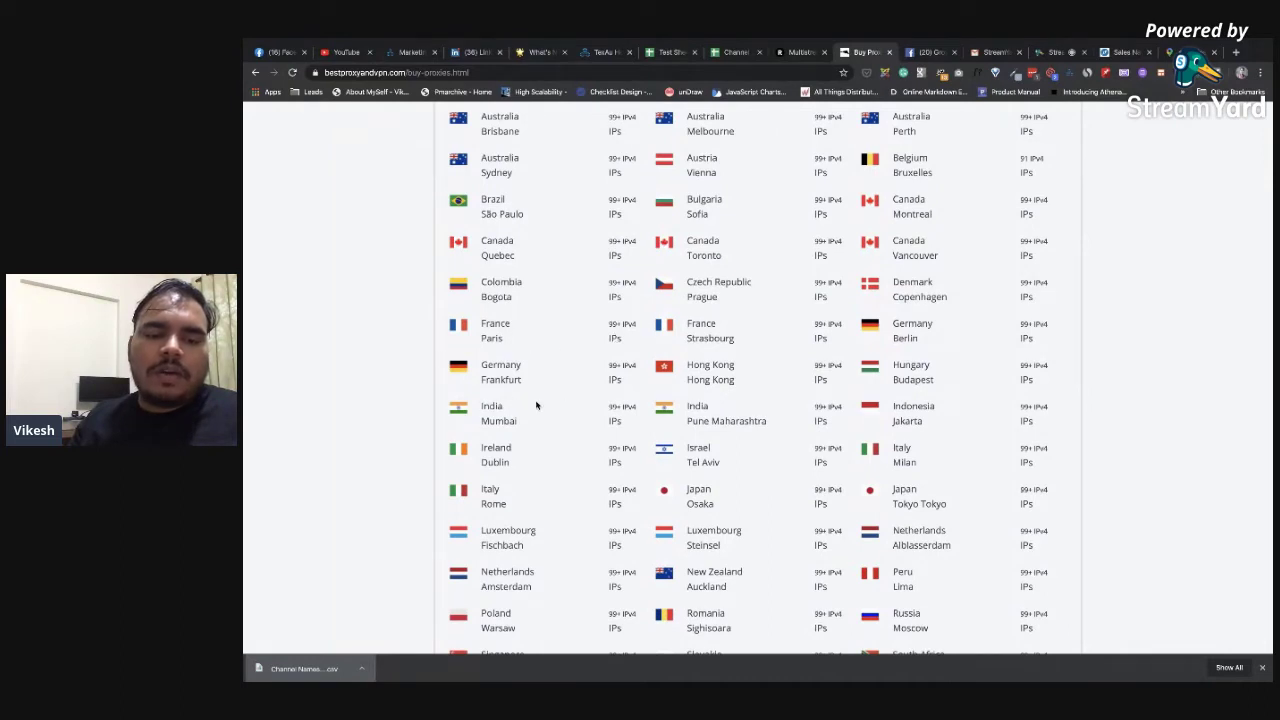
{"action": "scroll", "coordinate": [555, 350], "scroll_direction": "up", "scroll_amount": 1}
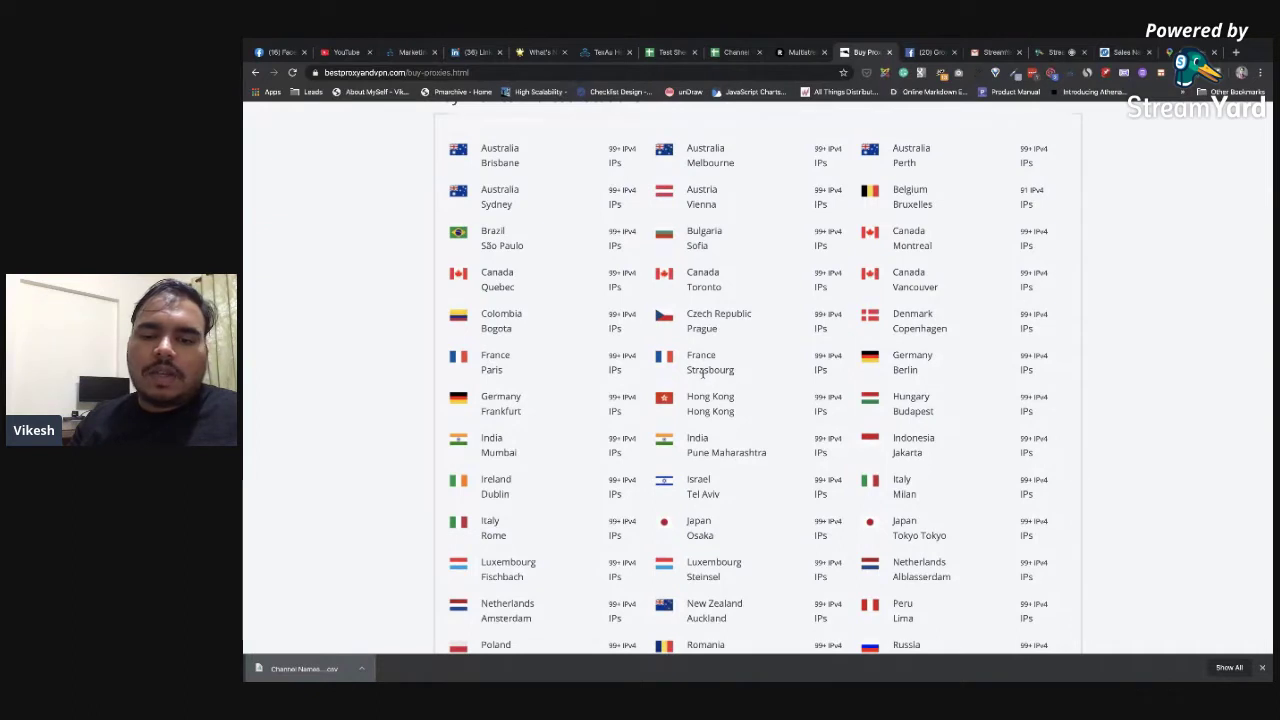
{"action": "scroll", "coordinate": [752, 345], "scroll_direction": "down", "scroll_amount": 2}
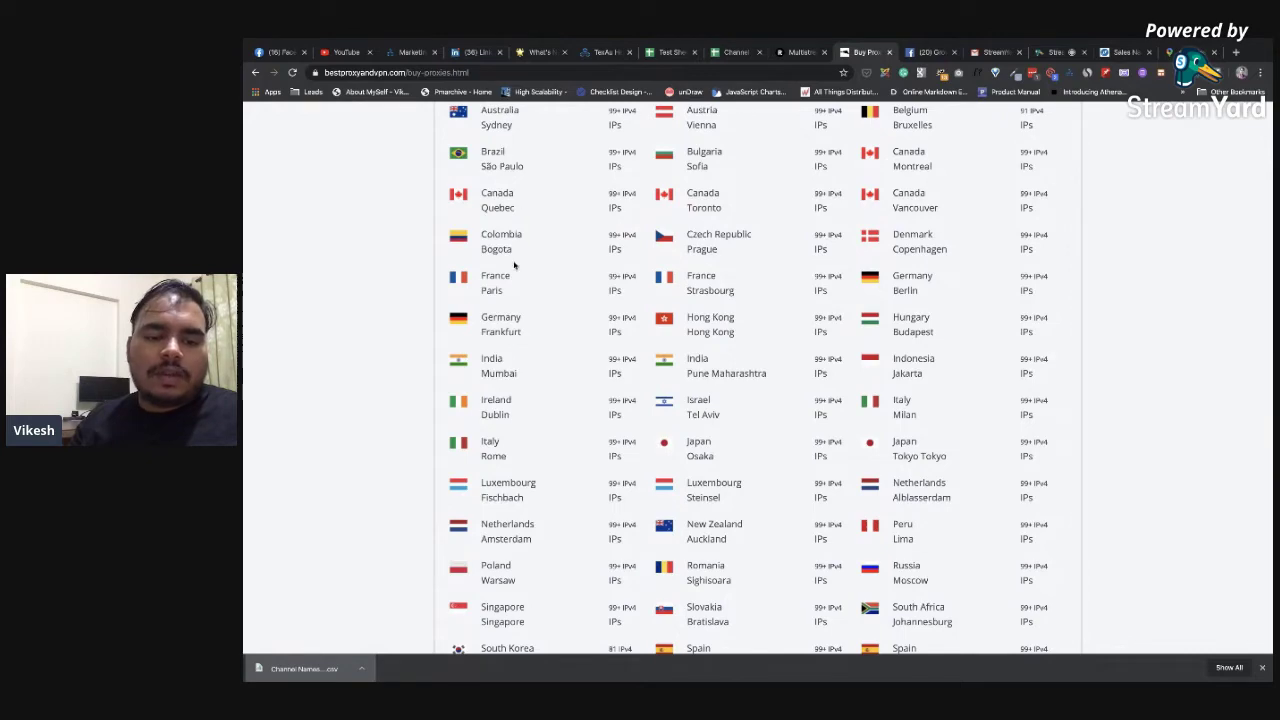
{"action": "scroll", "coordinate": [514, 264], "scroll_direction": "down", "scroll_amount": 5}
- Finish browsing the locations and go back to the Member Area control panel
{"action": "scroll", "coordinate": [592, 489], "scroll_direction": "down", "scroll_amount": 3}
{"action": "scroll", "coordinate": [529, 486], "scroll_direction": "down", "scroll_amount": 3}
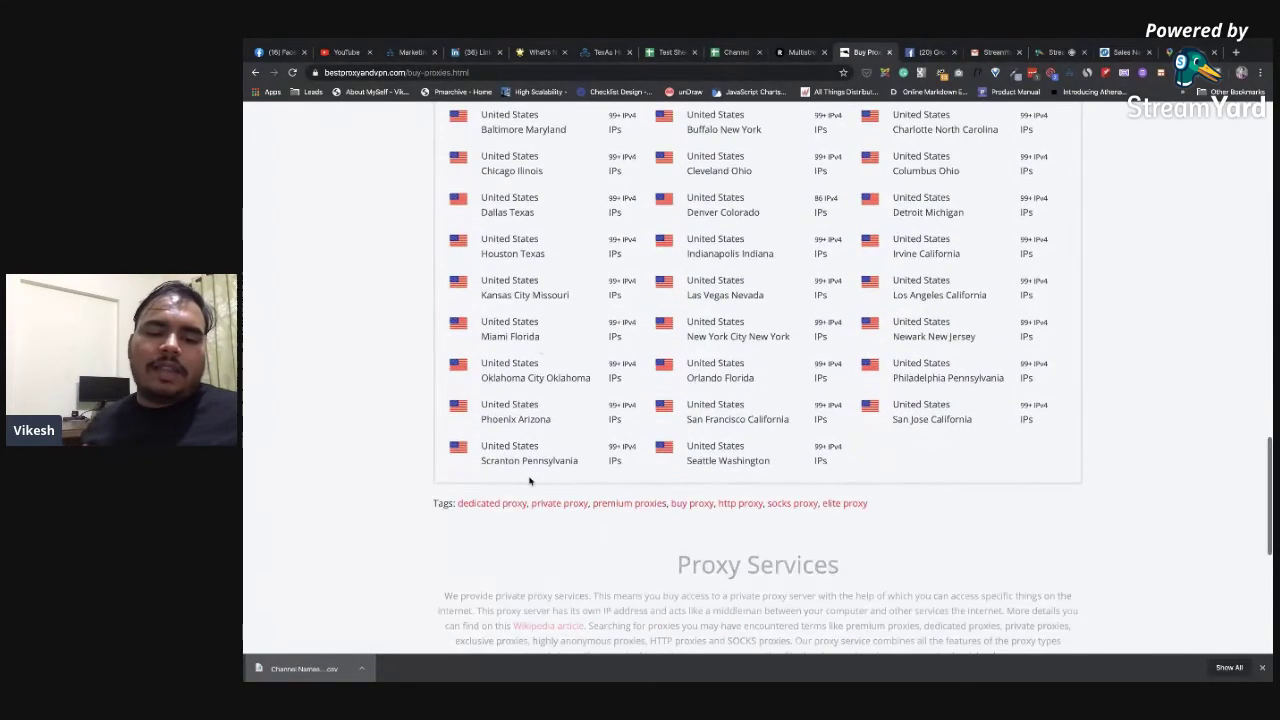
{"action": "scroll", "coordinate": [538, 347], "scroll_direction": "up", "scroll_amount": 5}
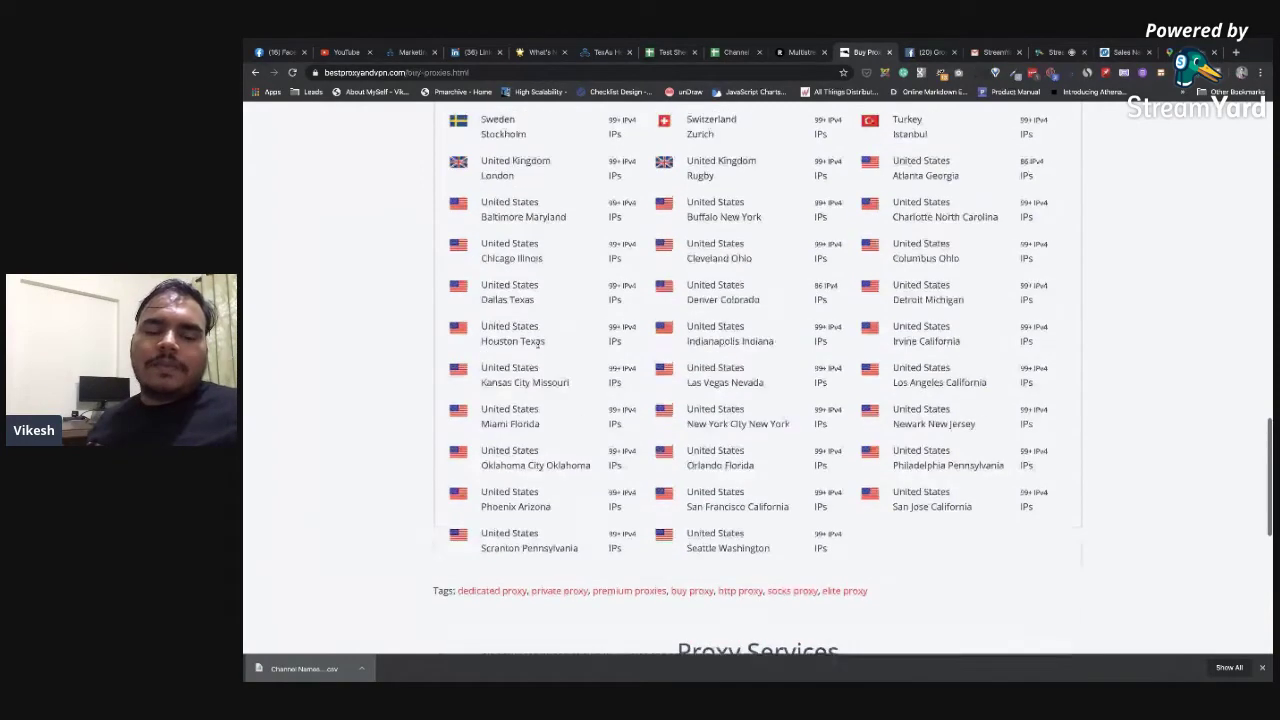
{"action": "scroll", "coordinate": [566, 331], "scroll_direction": "up", "scroll_amount": 2}
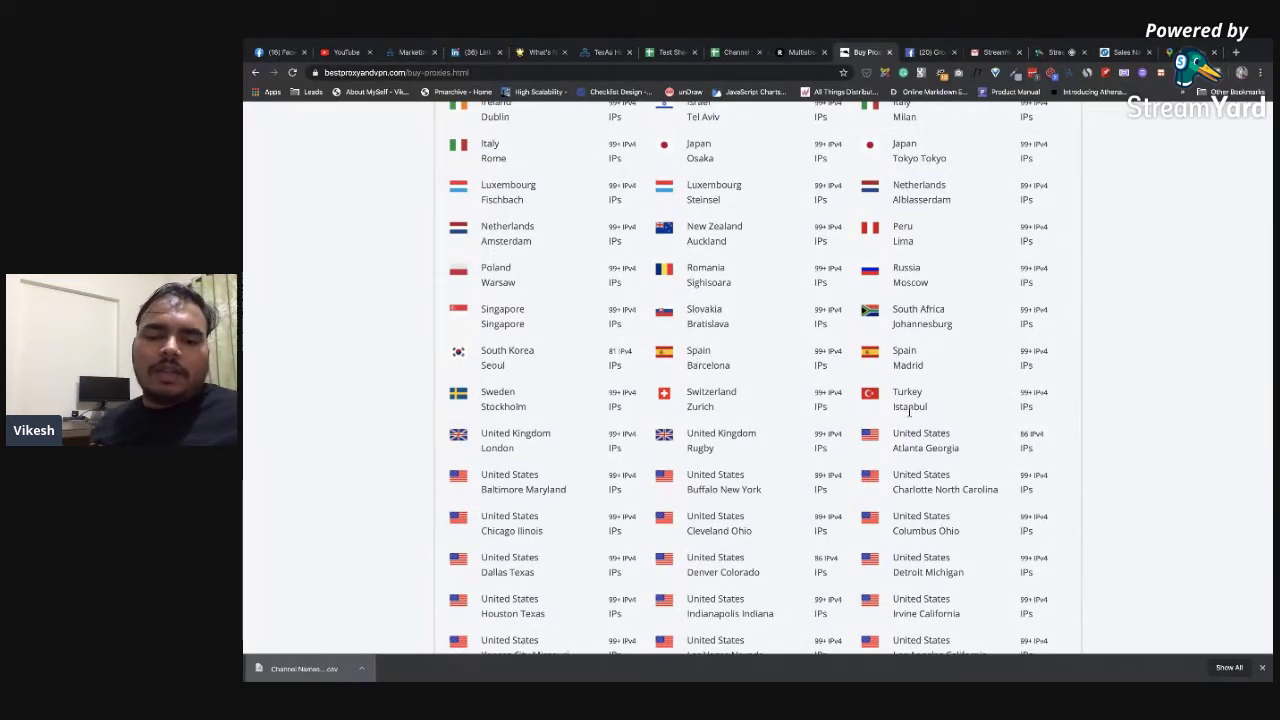
{"action": "scroll", "coordinate": [693, 412], "scroll_direction": "up", "scroll_amount": 7}
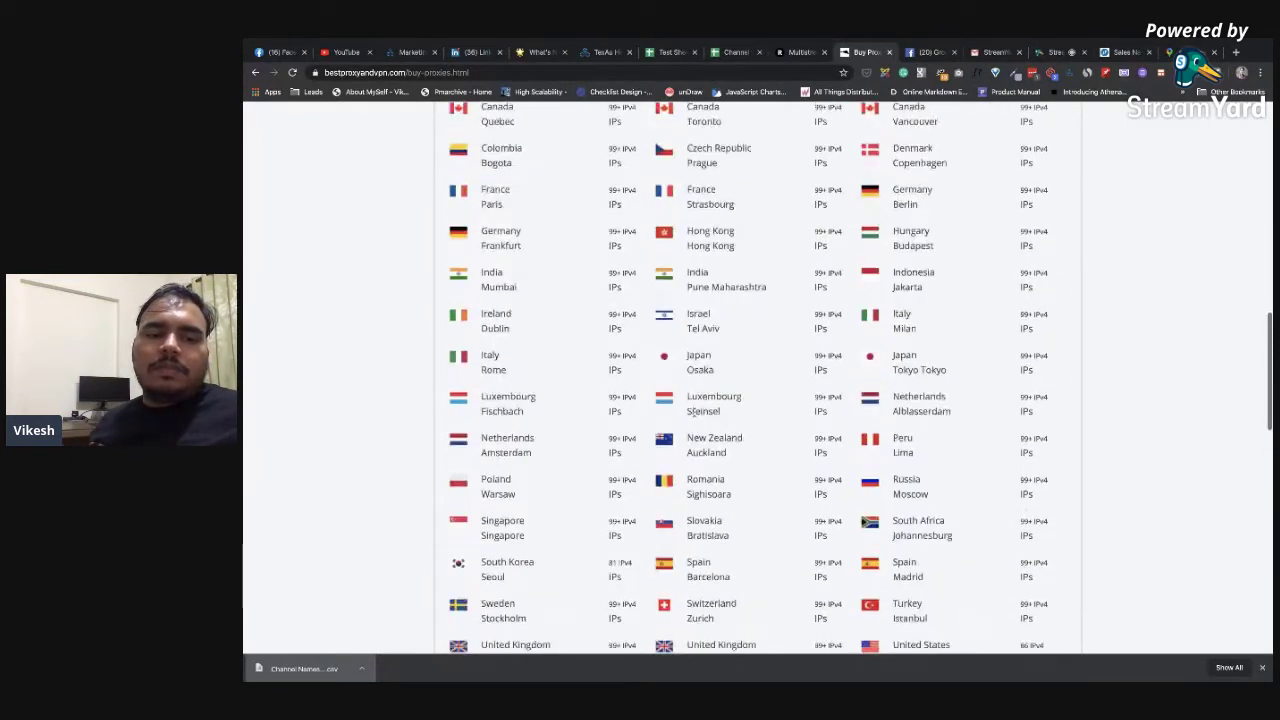
{"action": "scroll", "coordinate": [700, 270], "scroll_direction": "up", "scroll_amount": 10}
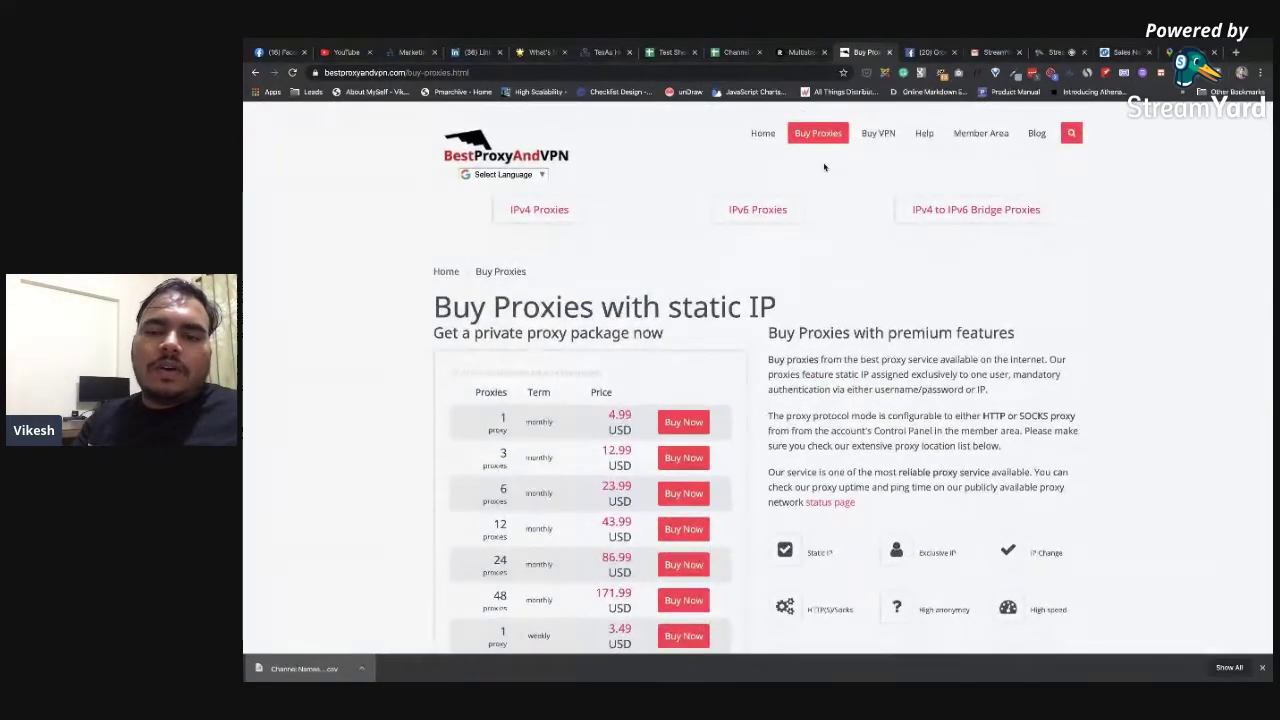
{"action": "left_click", "coordinate": [965, 136]}
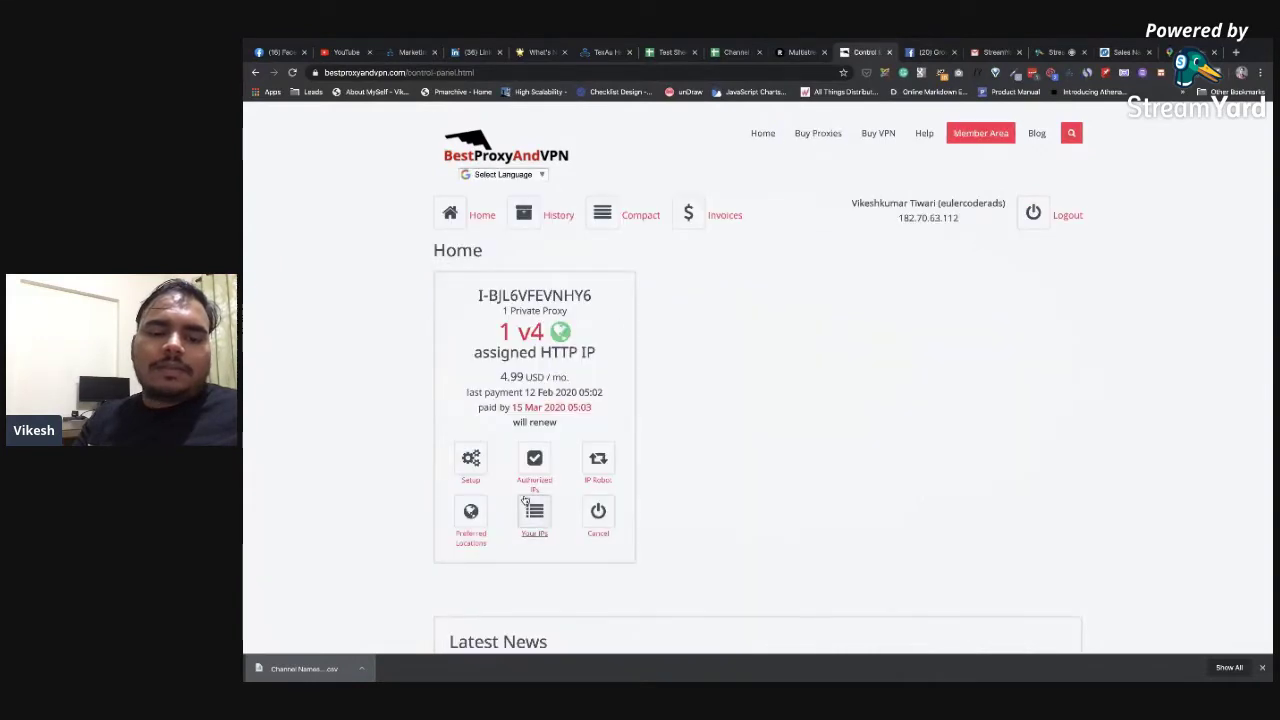
- Look up the Mumbai proxy 168.80.56.217:16320 under Setup > Your IPs, then return to TexAu
{"action": "left_click", "coordinate": [471, 484]}
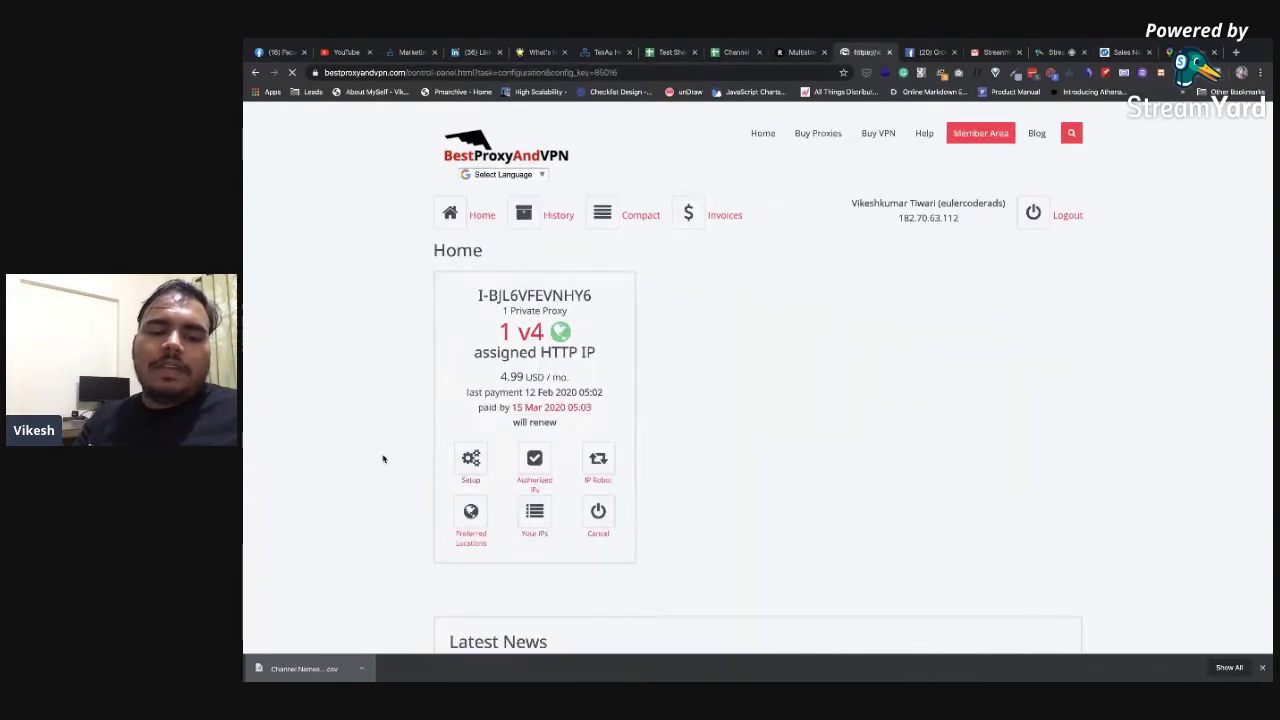
{"action": "scroll", "coordinate": [637, 436], "scroll_direction": "down", "scroll_amount": 1}
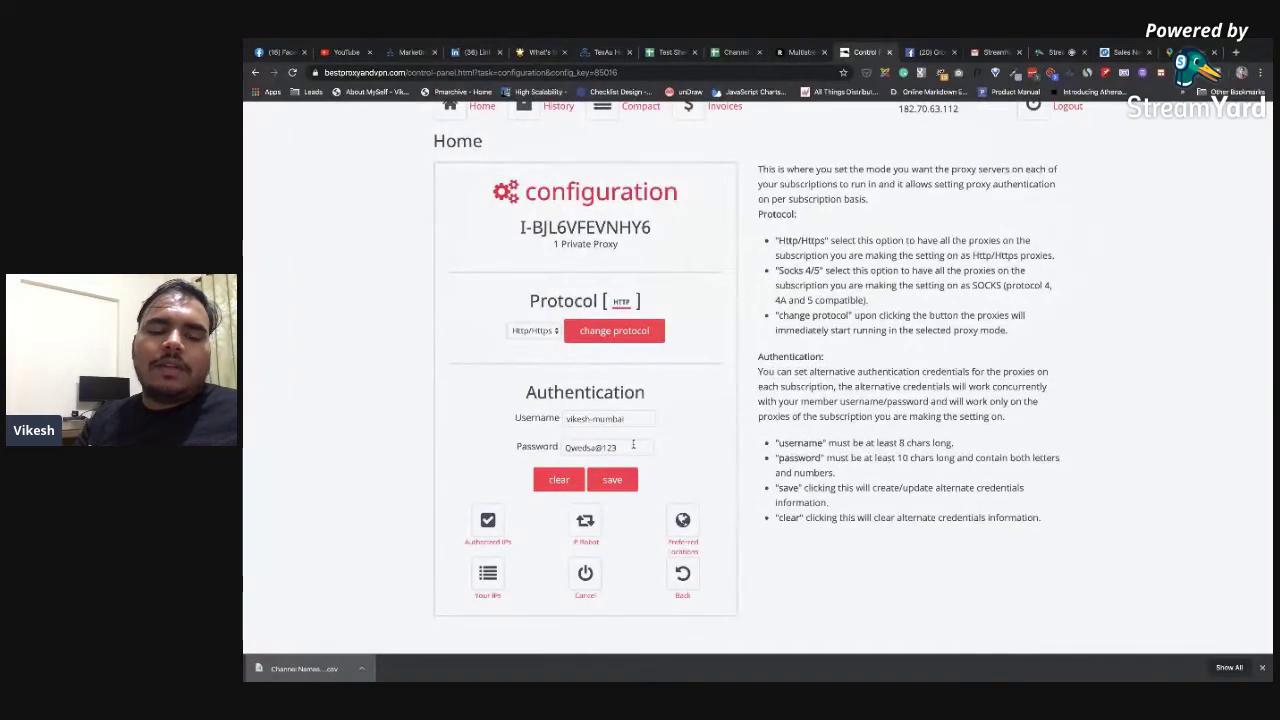
{"action": "left_click", "coordinate": [495, 586]}
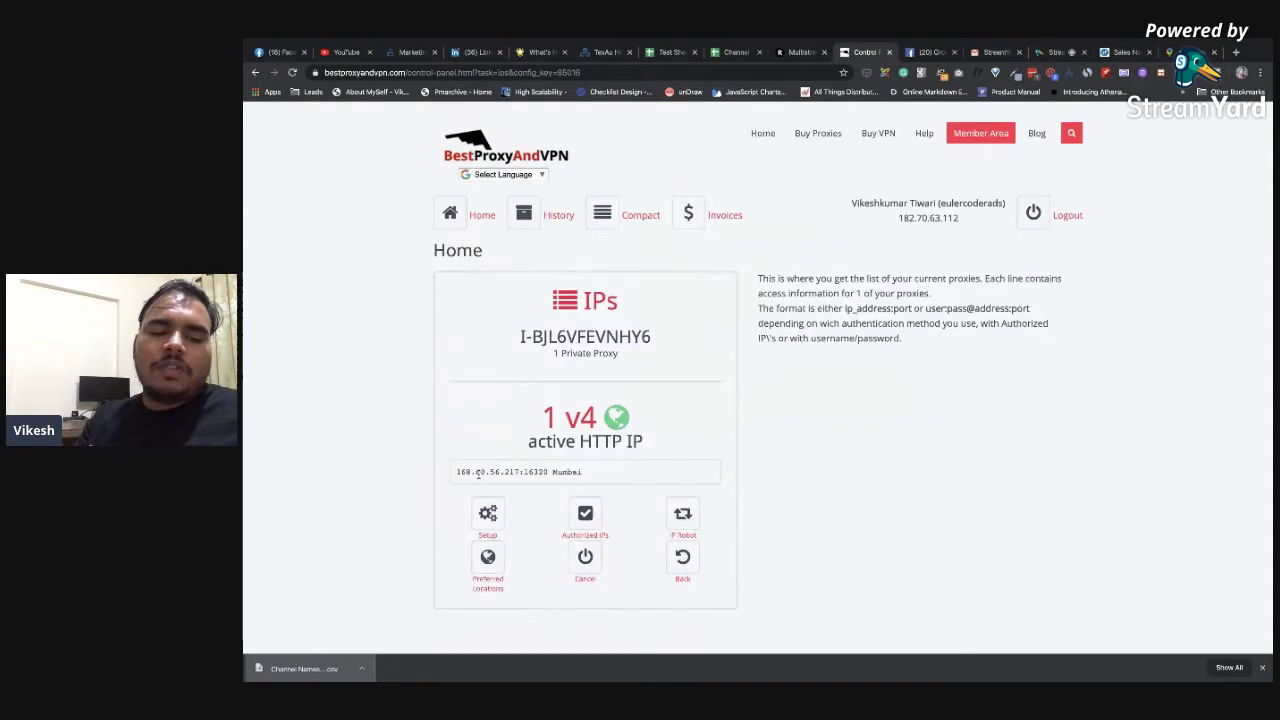
{"action": "left_click_drag", "start_coordinate": [548, 472], "coordinate": [471, 473]}
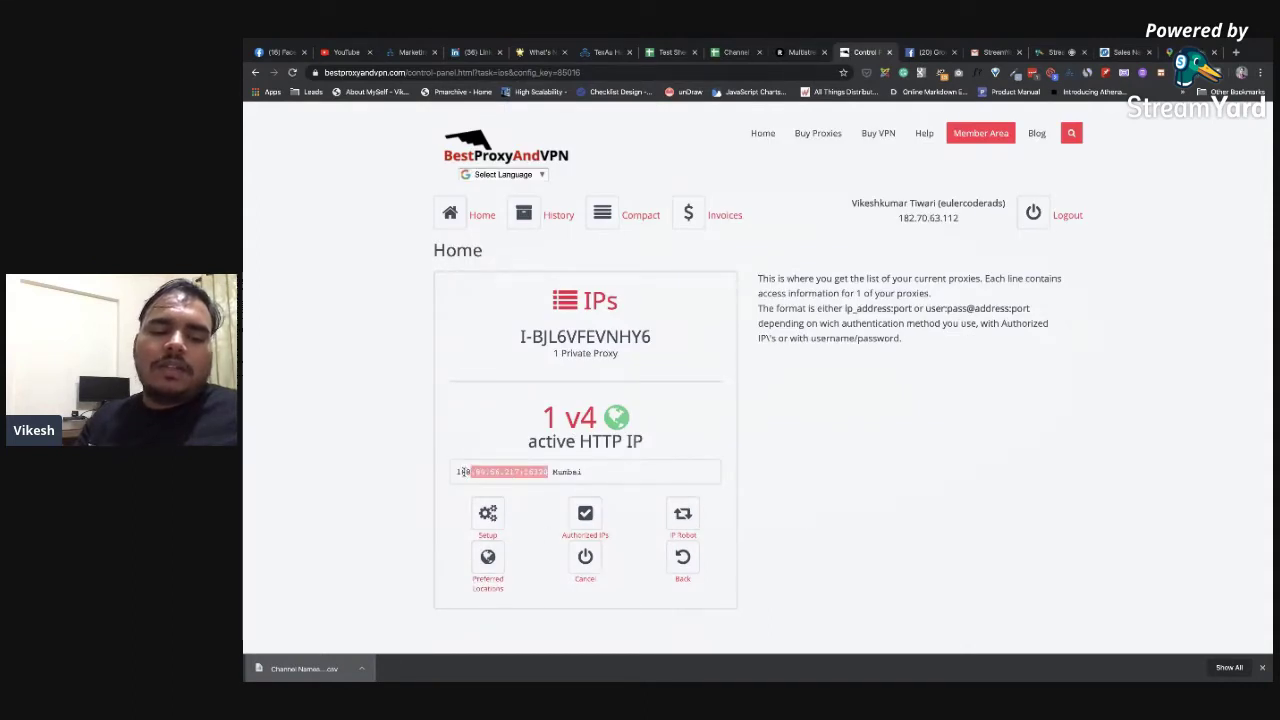
{"action": "left_click", "coordinate": [484, 433]}
{"action": "left_click", "coordinate": [412, 52]}
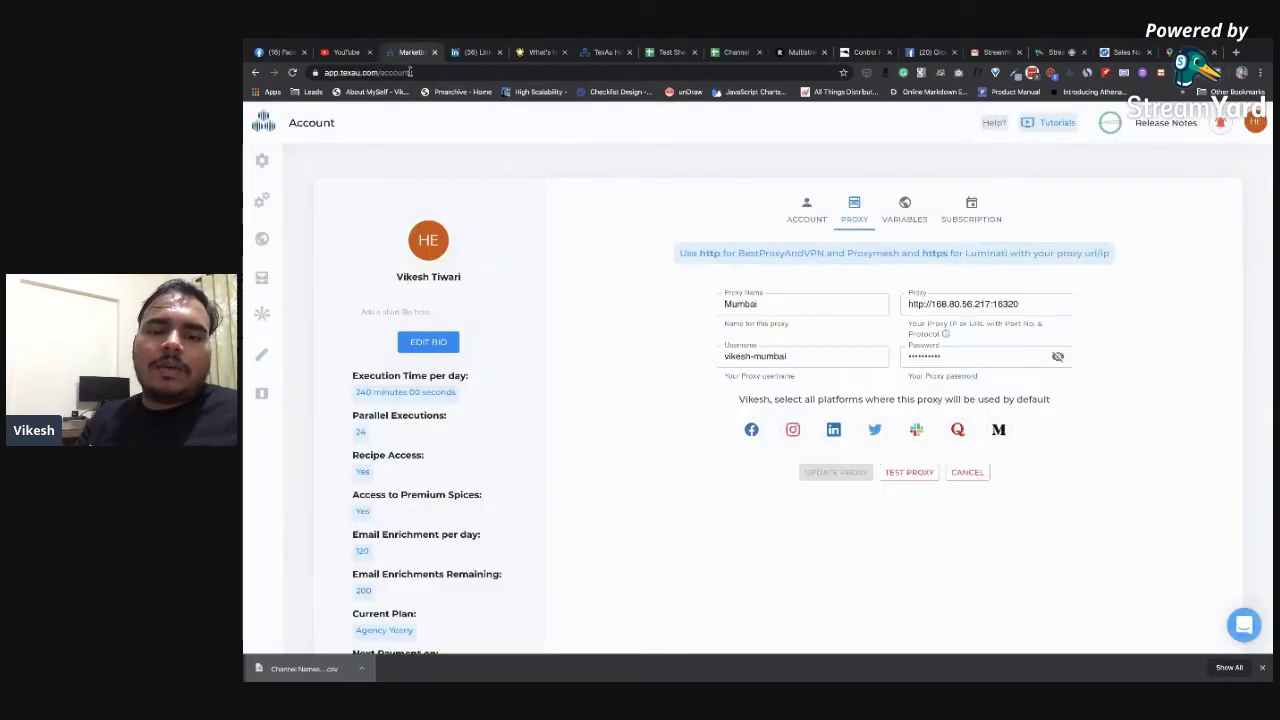
{"action": "left_click", "coordinate": [853, 305]}
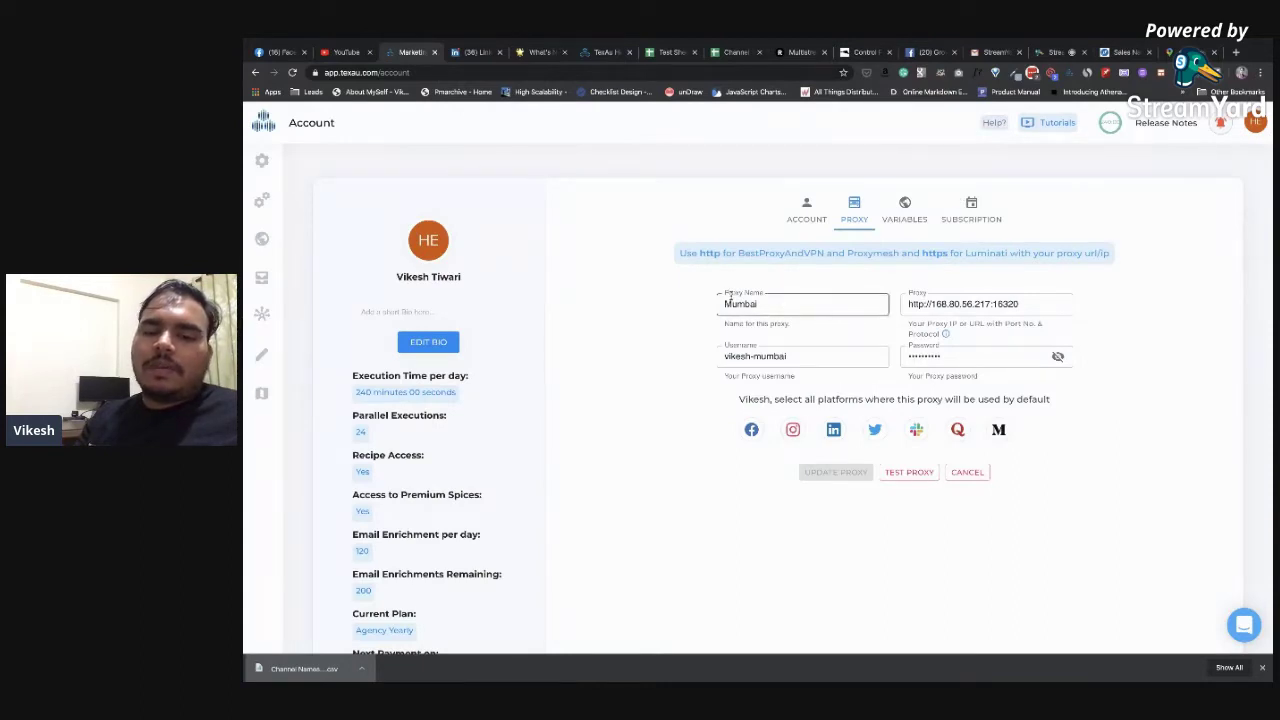
{"action": "left_click", "coordinate": [764, 304]}
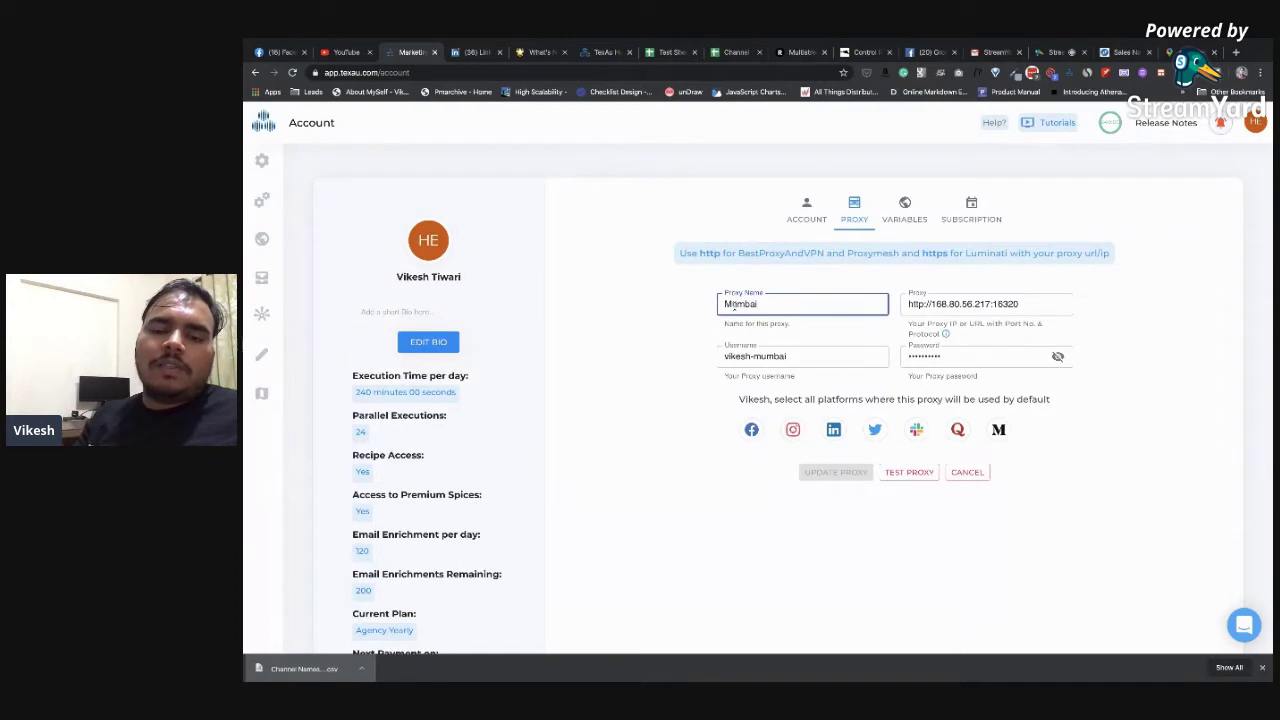
{"action": "left_click", "coordinate": [674, 304]}
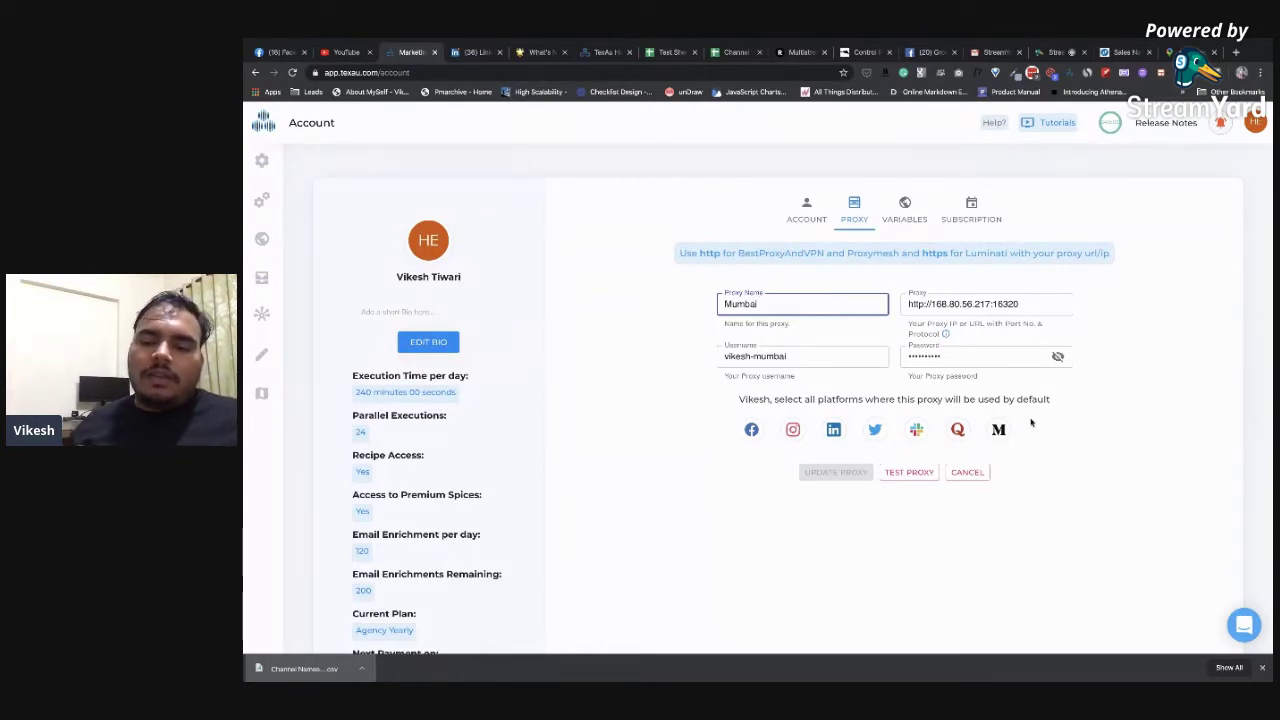
{"action": "left_click", "coordinate": [707, 414]}
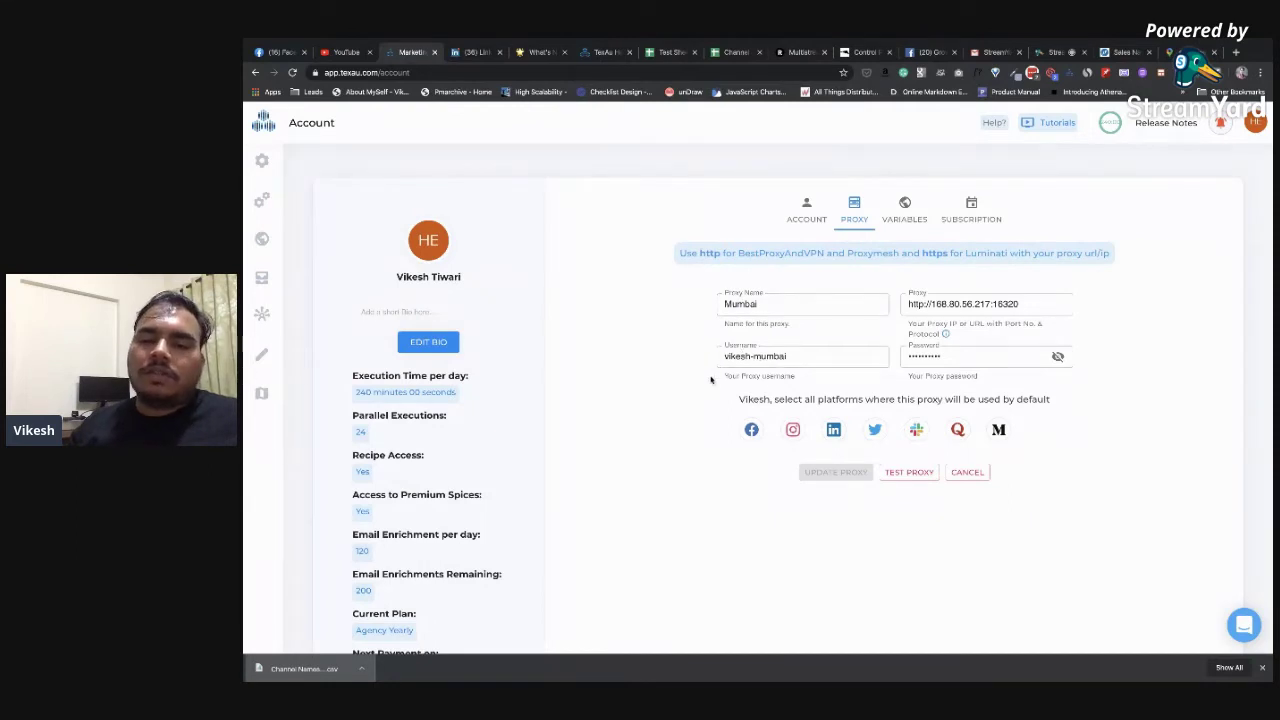
{"action": "scroll", "coordinate": [684, 411], "scroll_direction": "down", "scroll_amount": 1}
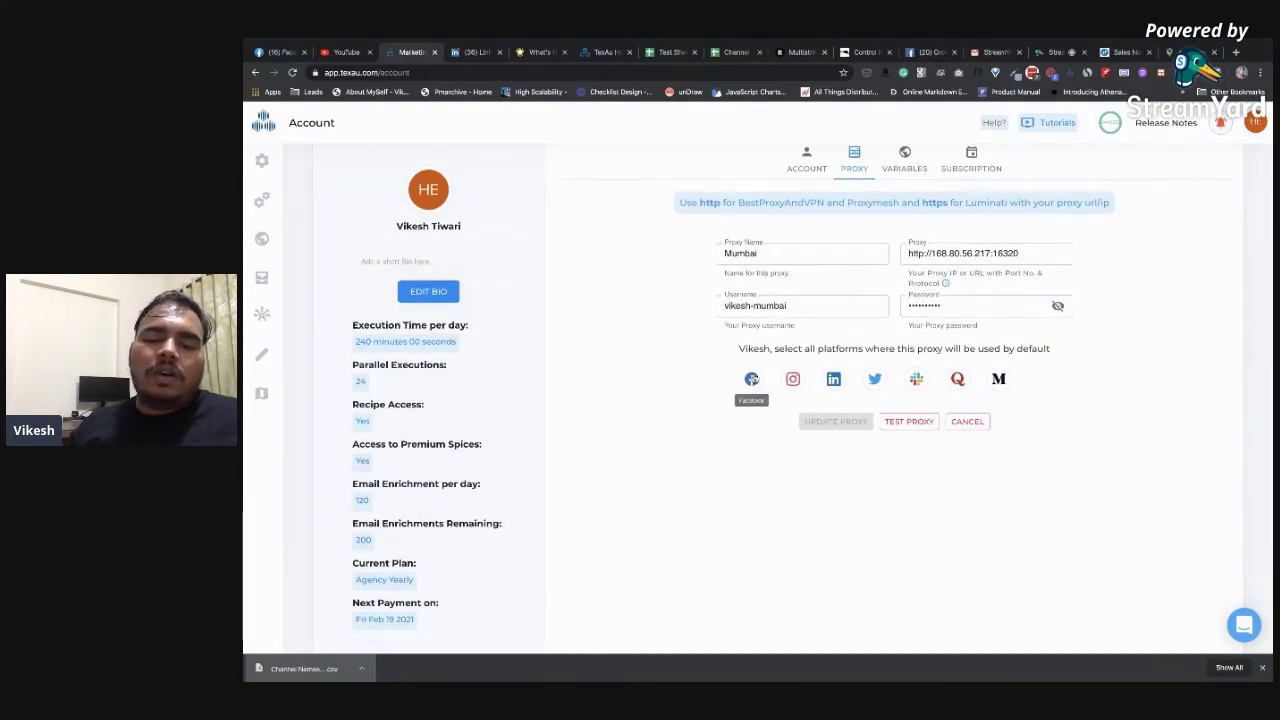
- Assign the Mumbai proxy to Twitter, Facebook and Instagram, then close the edit form
{"action": "left_click", "coordinate": [875, 378]}
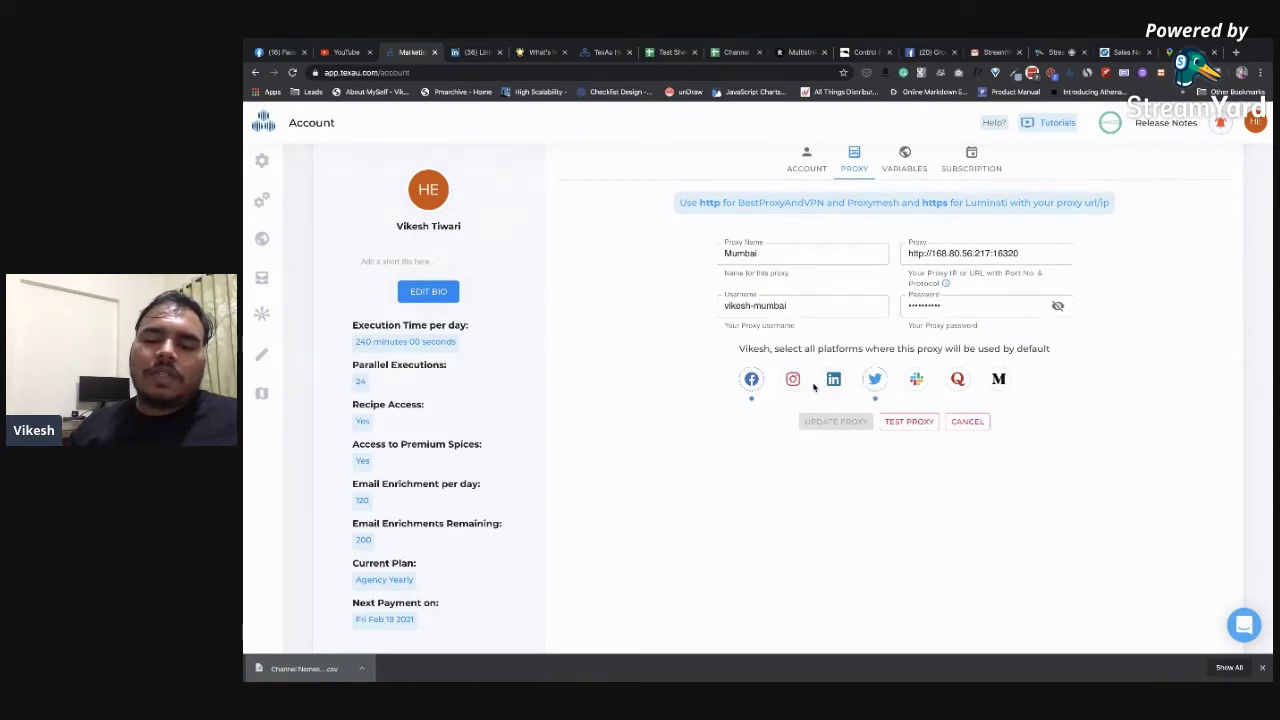
{"action": "left_click", "coordinate": [757, 391]}
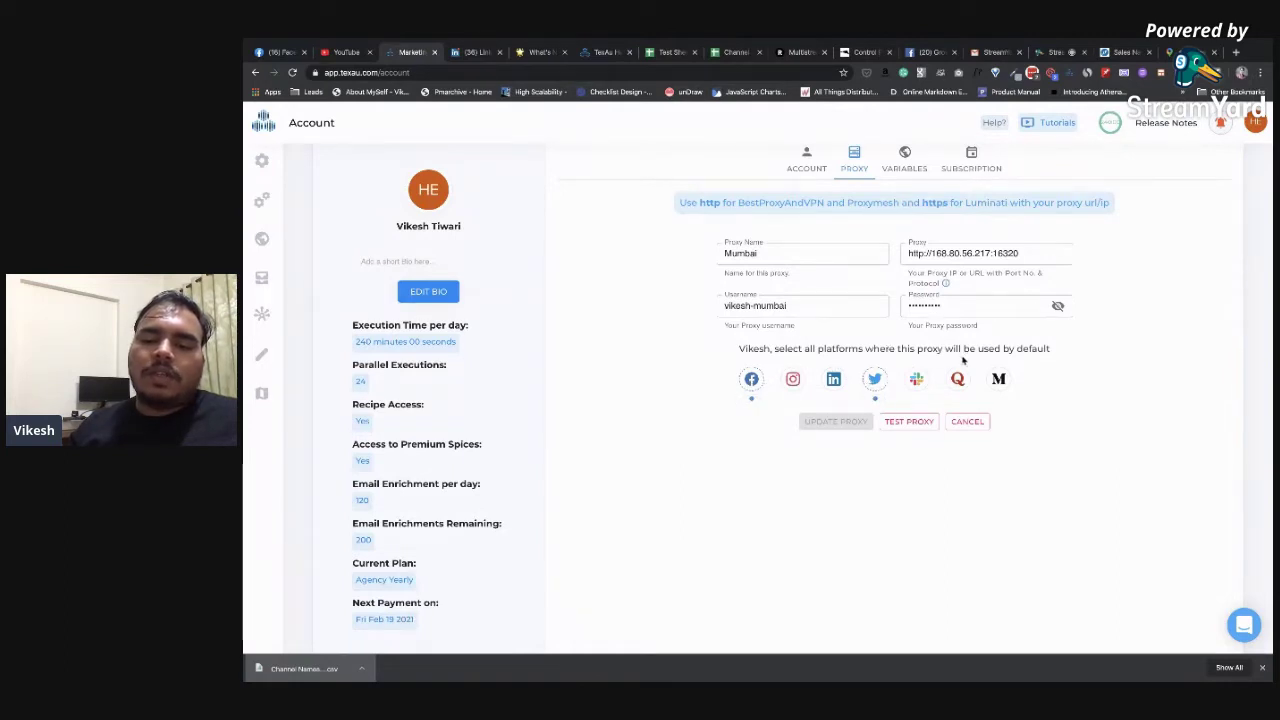
{"action": "left_click", "coordinate": [786, 380]}
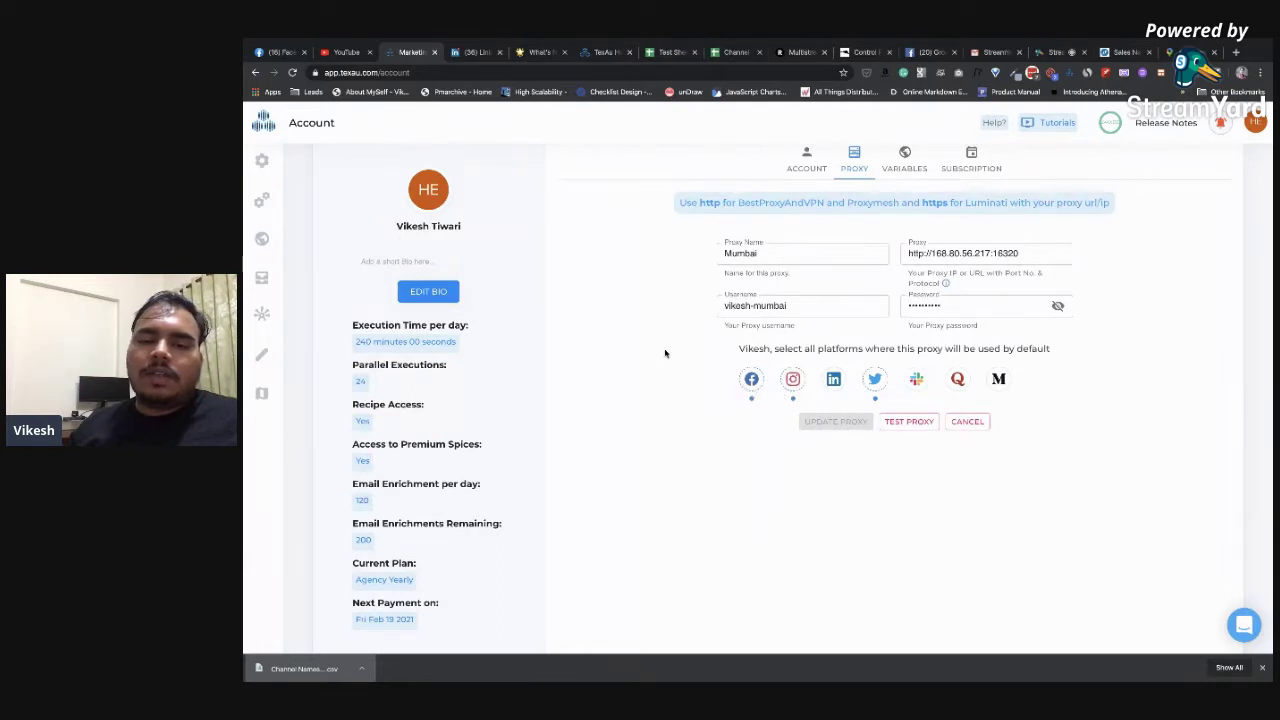
{"action": "scroll", "coordinate": [665, 353], "scroll_direction": "up", "scroll_amount": 1}
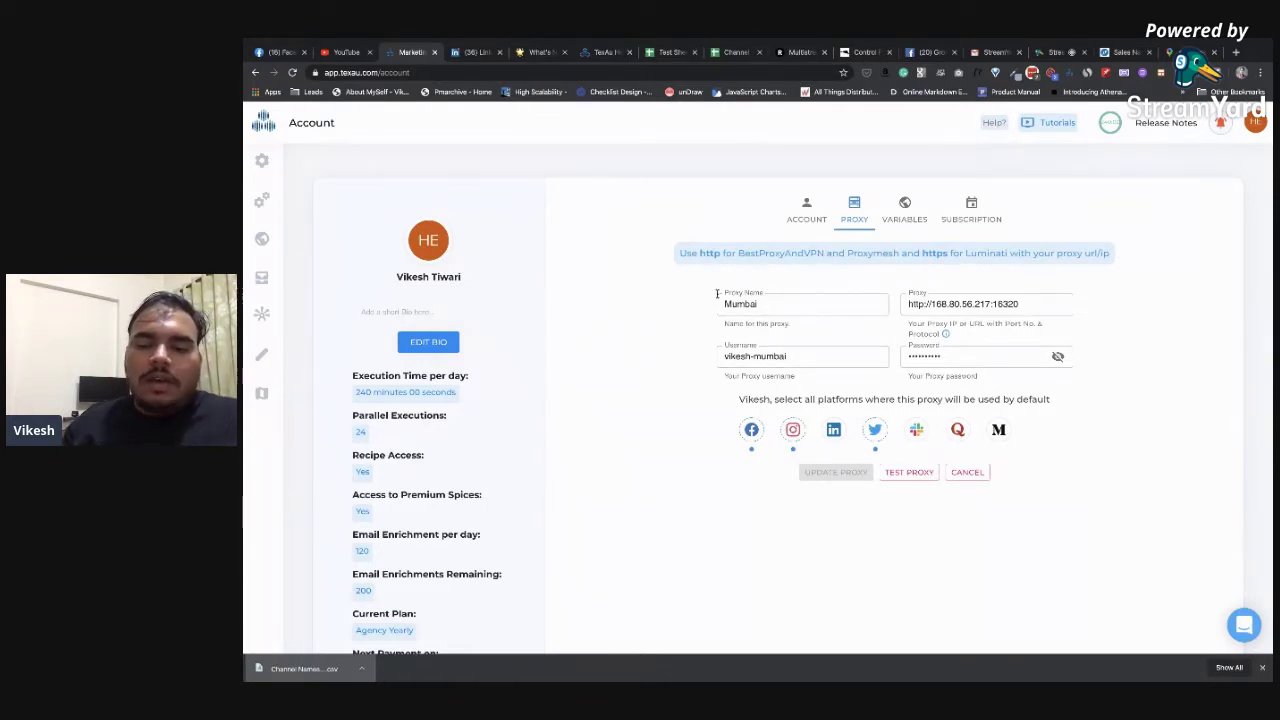
{"action": "left_click", "coordinate": [967, 474]}
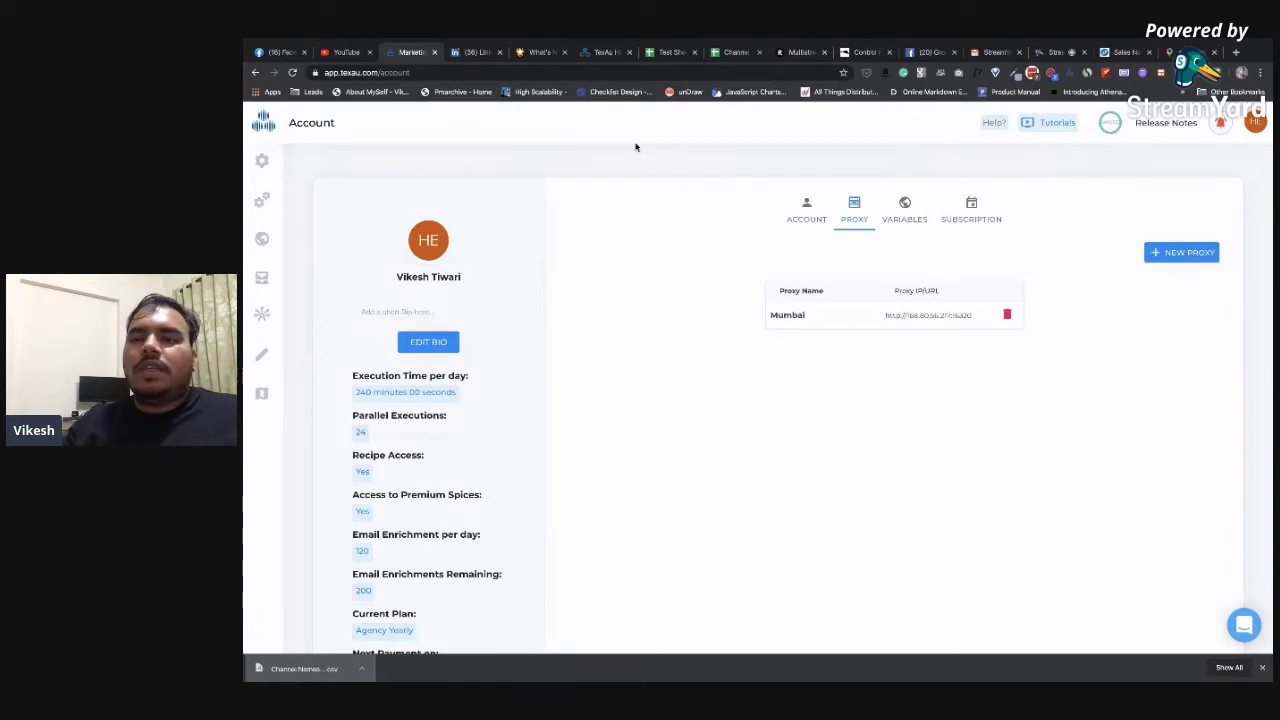
- Open a new tab with the TexAu article on adding Luminati proxies
{"action": "key", "text": "ctrl+t"}
{"action": "type", "text": "r"}
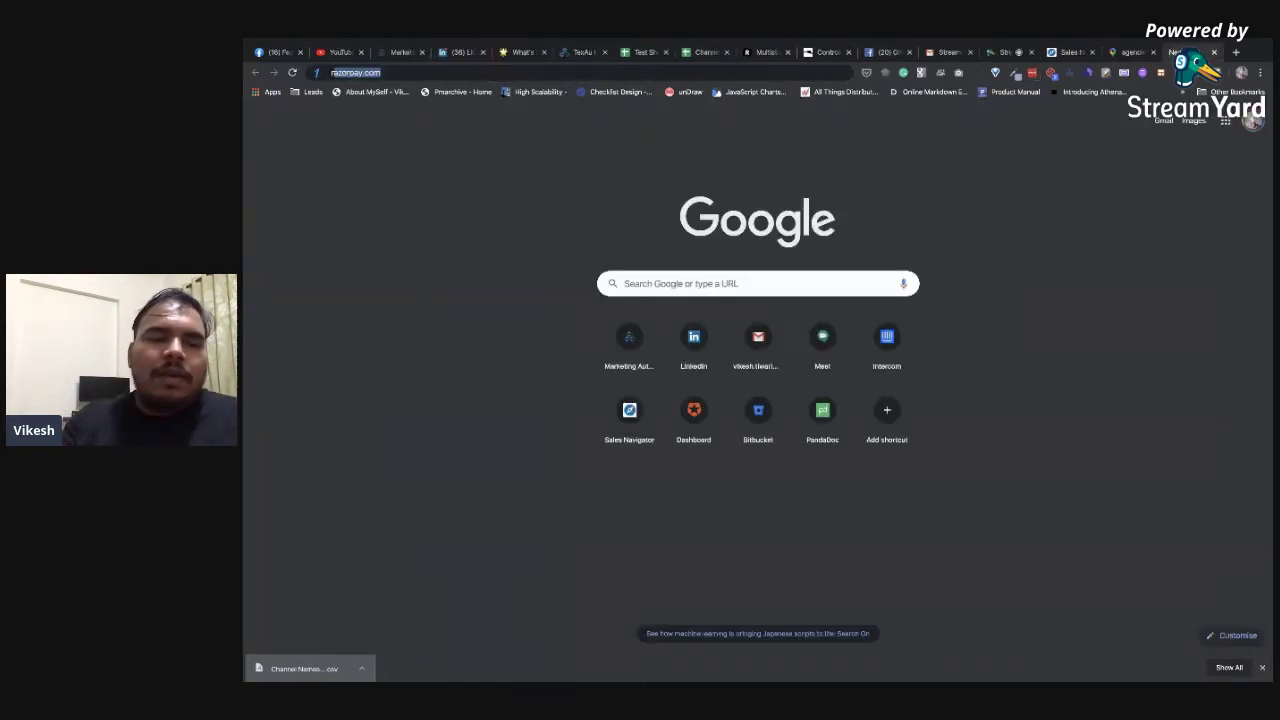
{"action": "type", "text": "lum"}
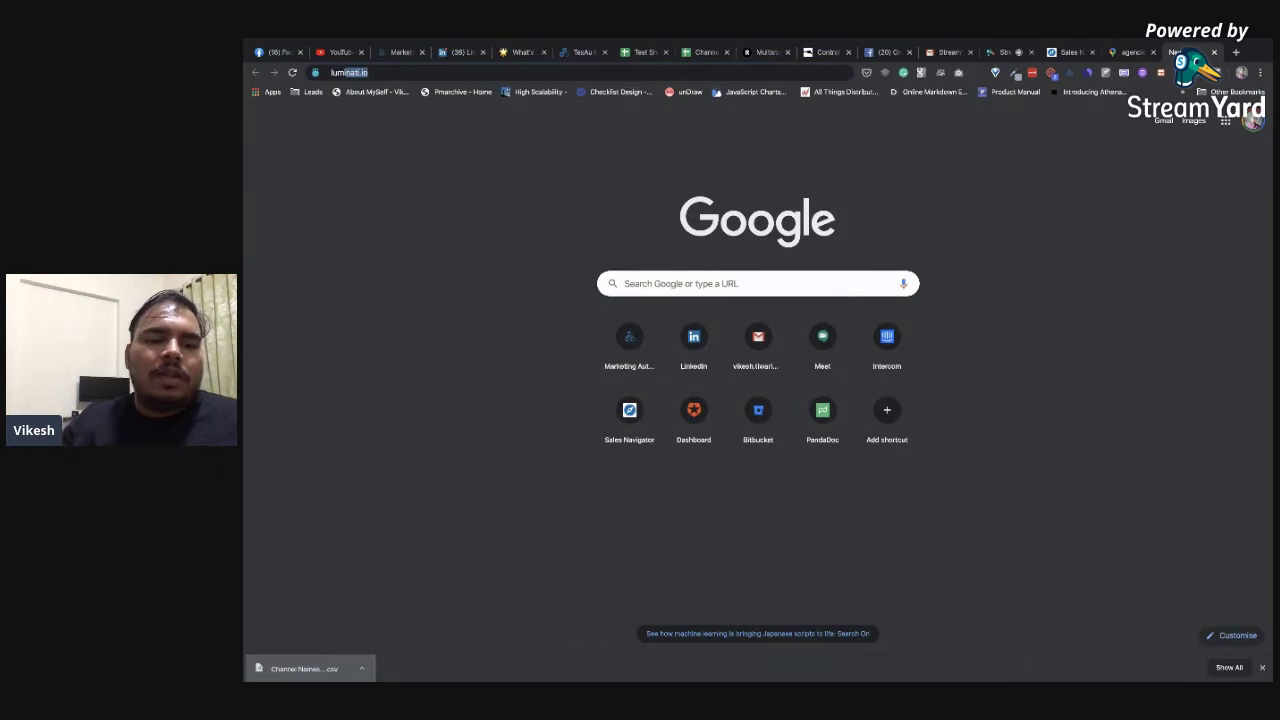
{"action": "left_click", "coordinate": [496, 213]}
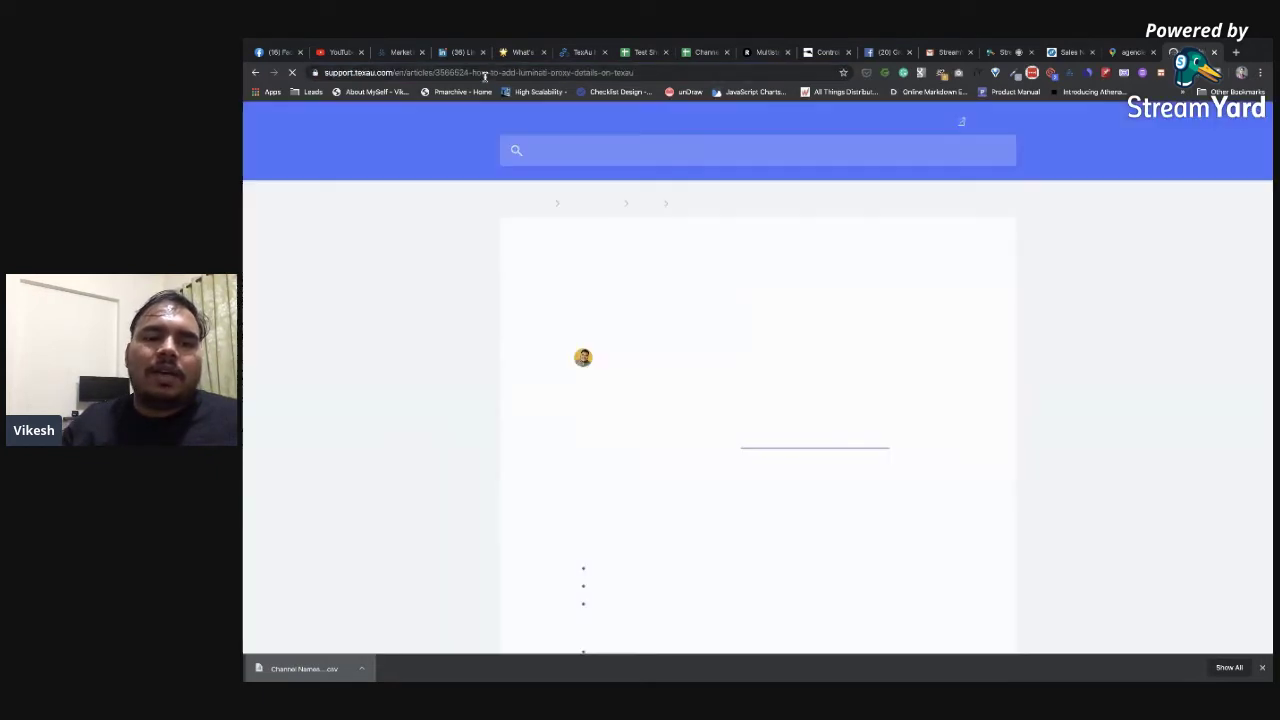
- Search Google for 'luminati and texau' and open the TexAu Proxy Integration with Luminati result
{"action": "left_click", "coordinate": [500, 75]}
{"action": "type", "text": "luminati"}
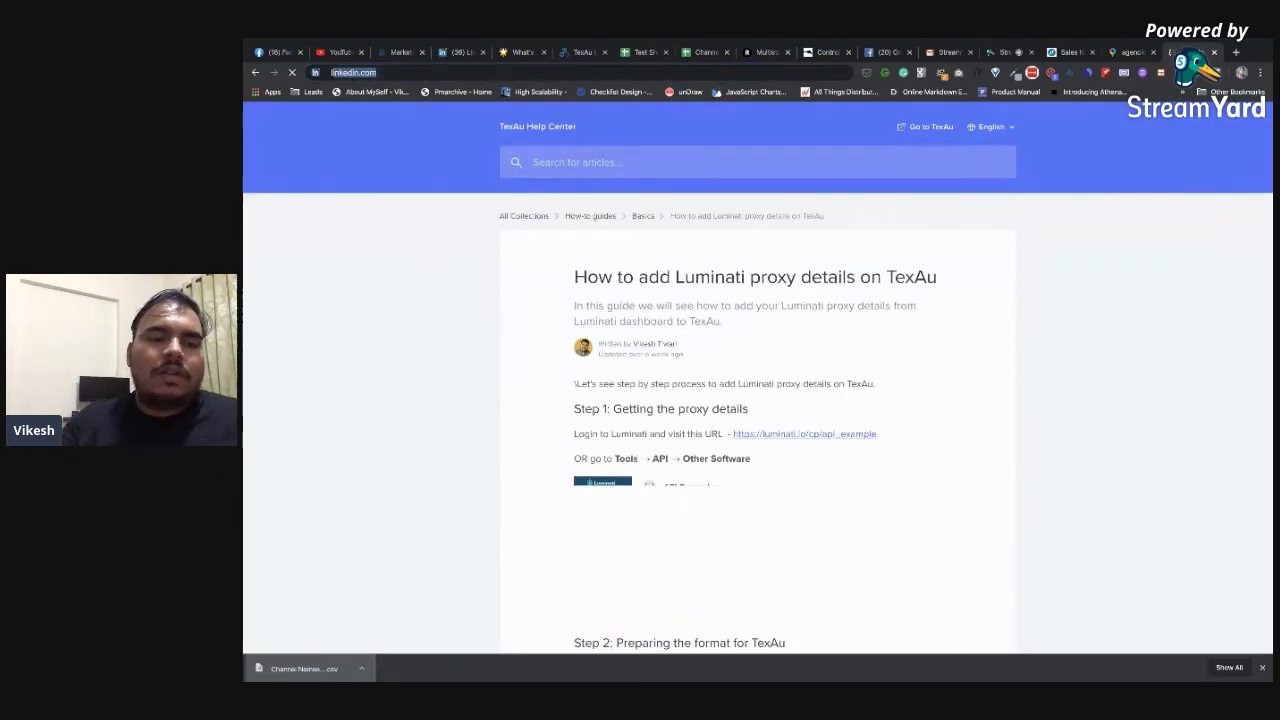
{"action": "type", "text": " and texau"}
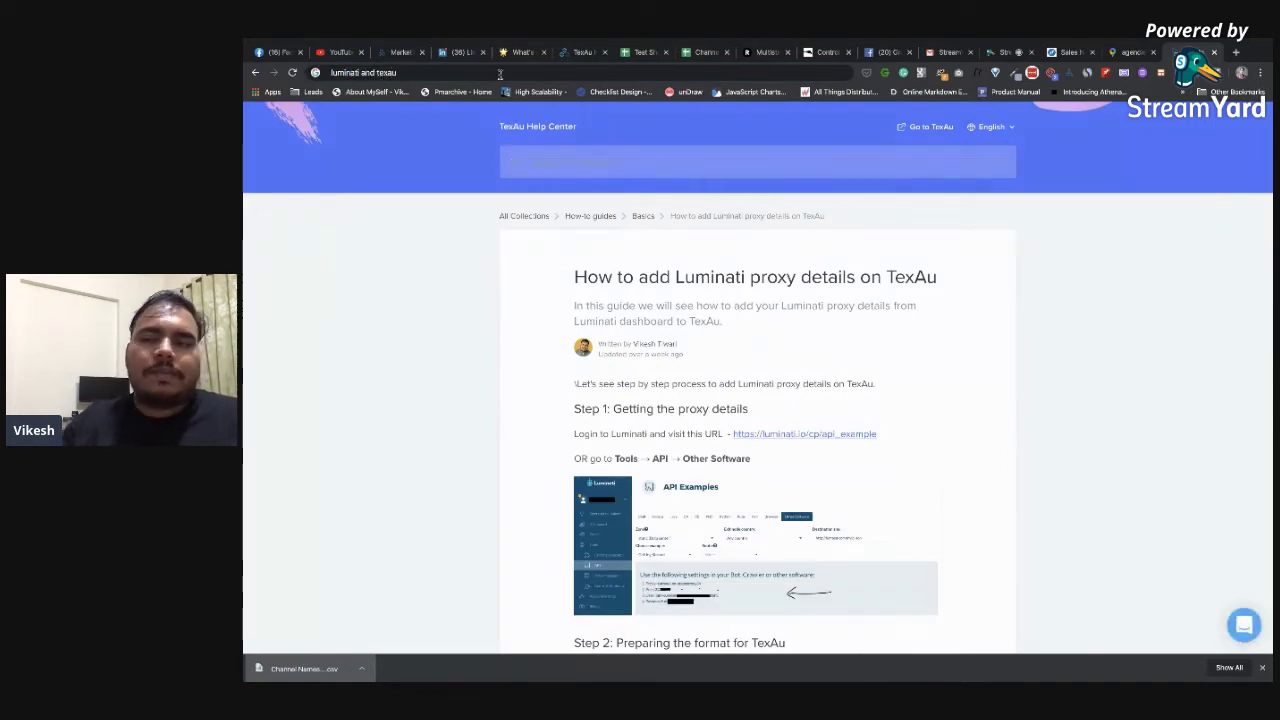
{"action": "key", "text": "Return"}
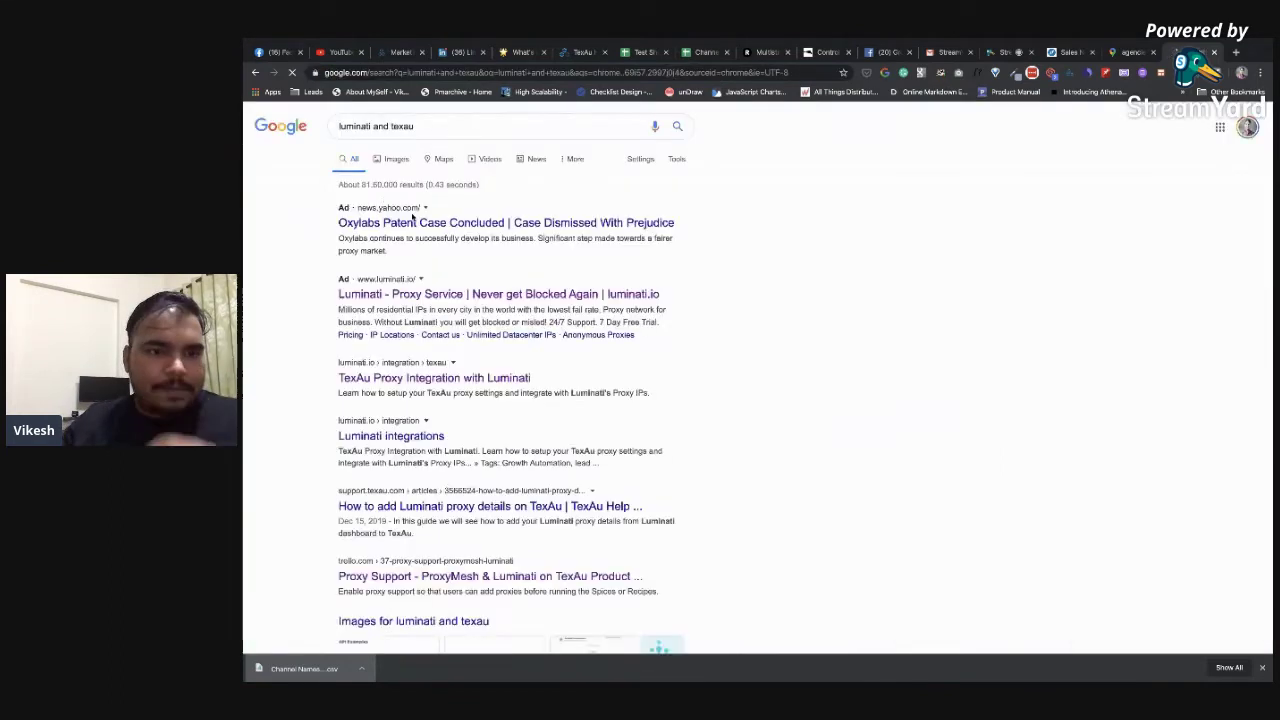
{"action": "scroll", "coordinate": [380, 366], "scroll_direction": "down", "scroll_amount": 1}
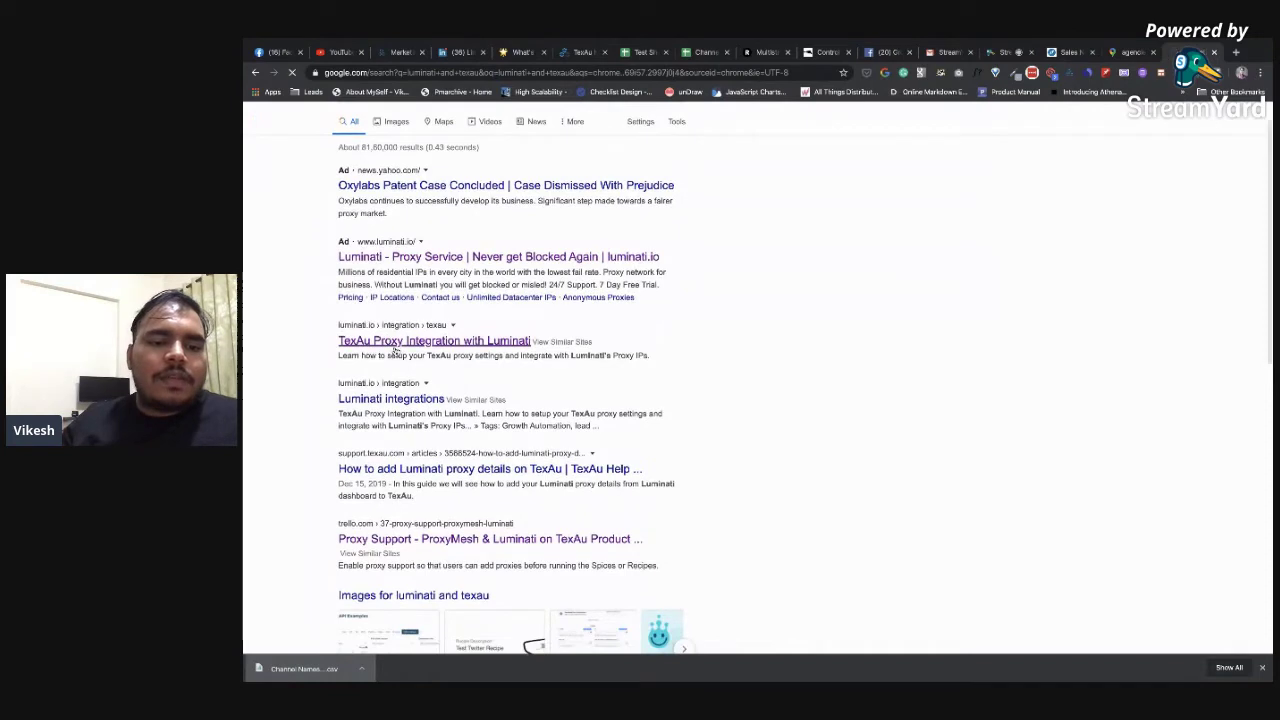
{"action": "left_click", "coordinate": [399, 343]}
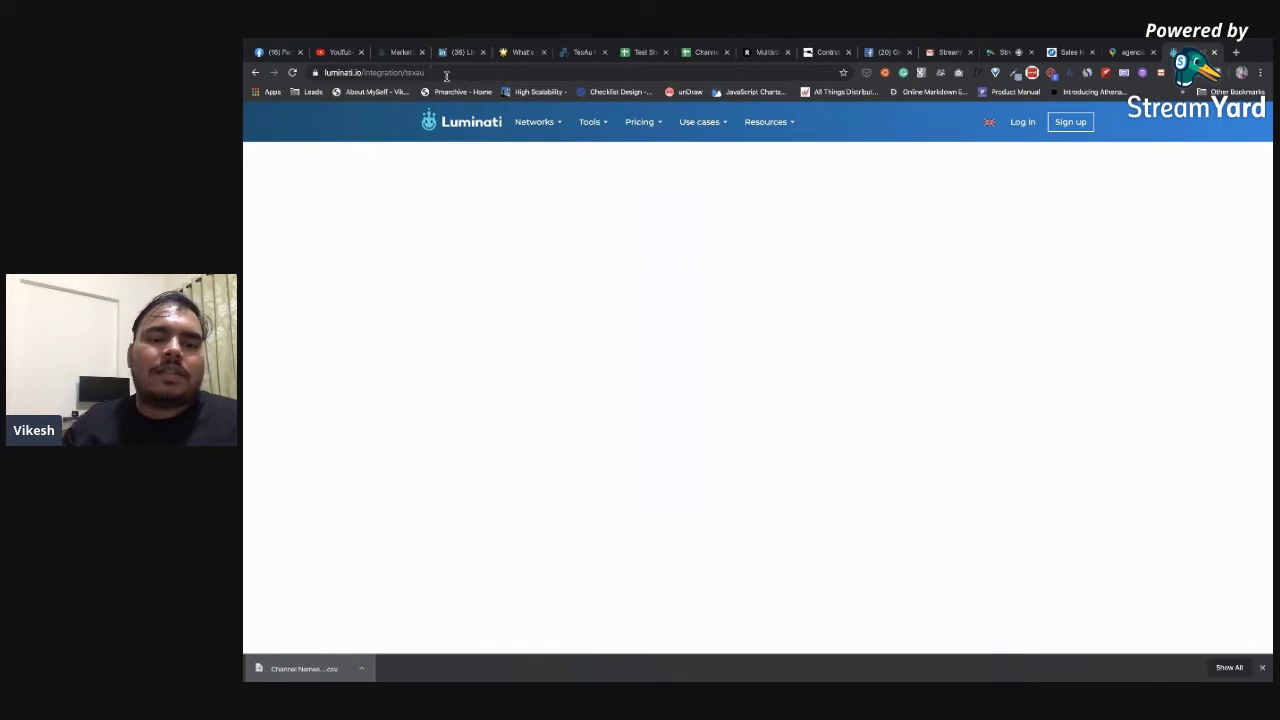
- Read through the guide's TexAu setup, Luminati account preparation and proxy credentials sections
{"action": "scroll", "coordinate": [387, 261], "scroll_direction": "down", "scroll_amount": 4}
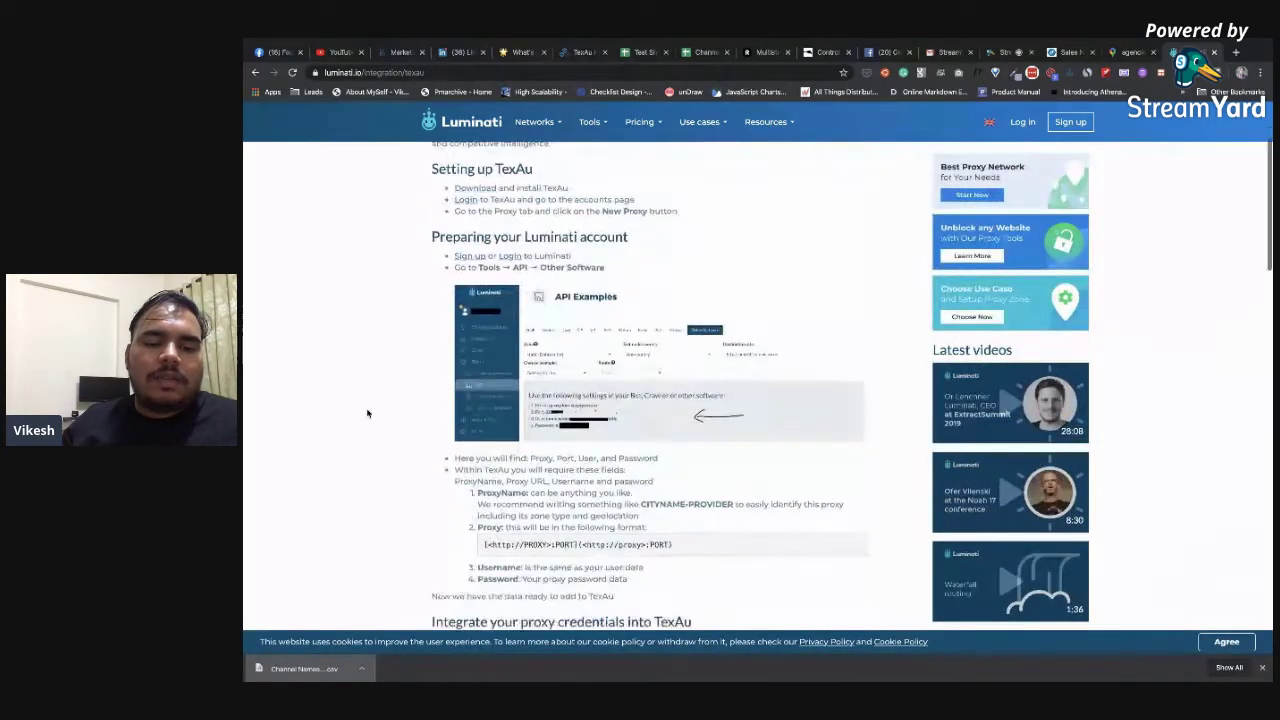
{"action": "scroll", "coordinate": [363, 488], "scroll_direction": "down", "scroll_amount": 5}
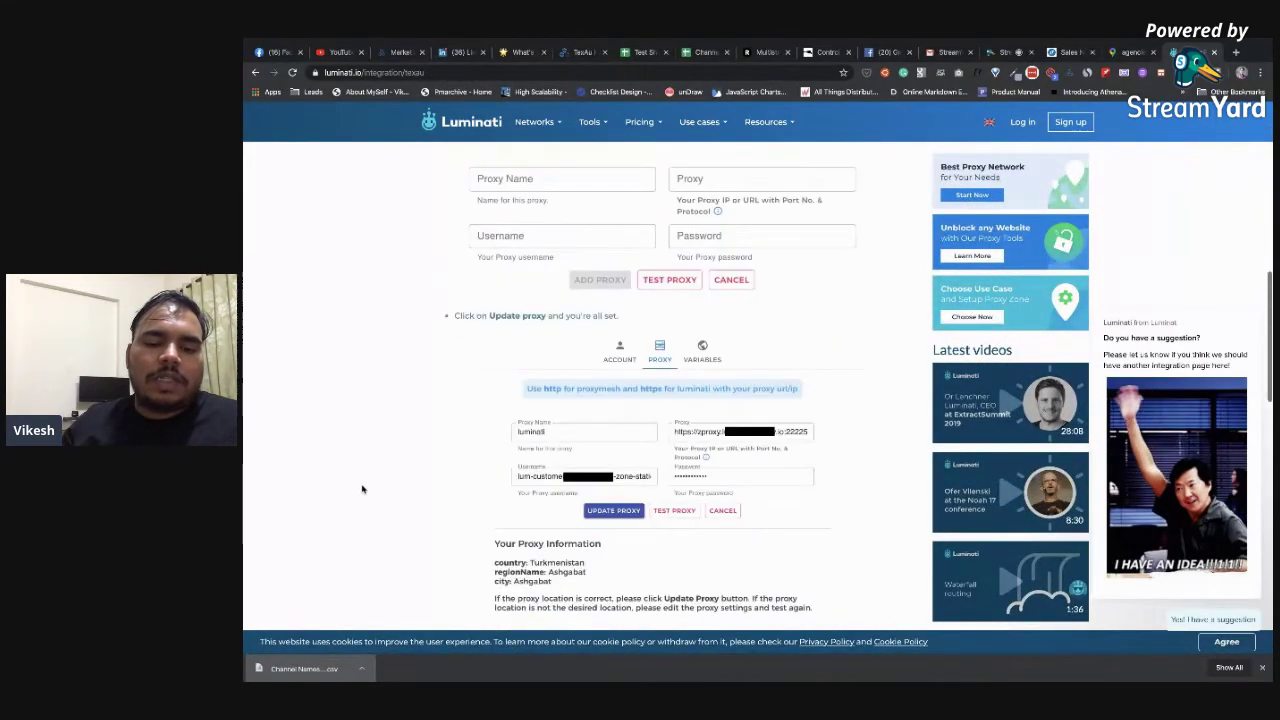
{"action": "scroll", "coordinate": [383, 507], "scroll_direction": "down", "scroll_amount": 4}
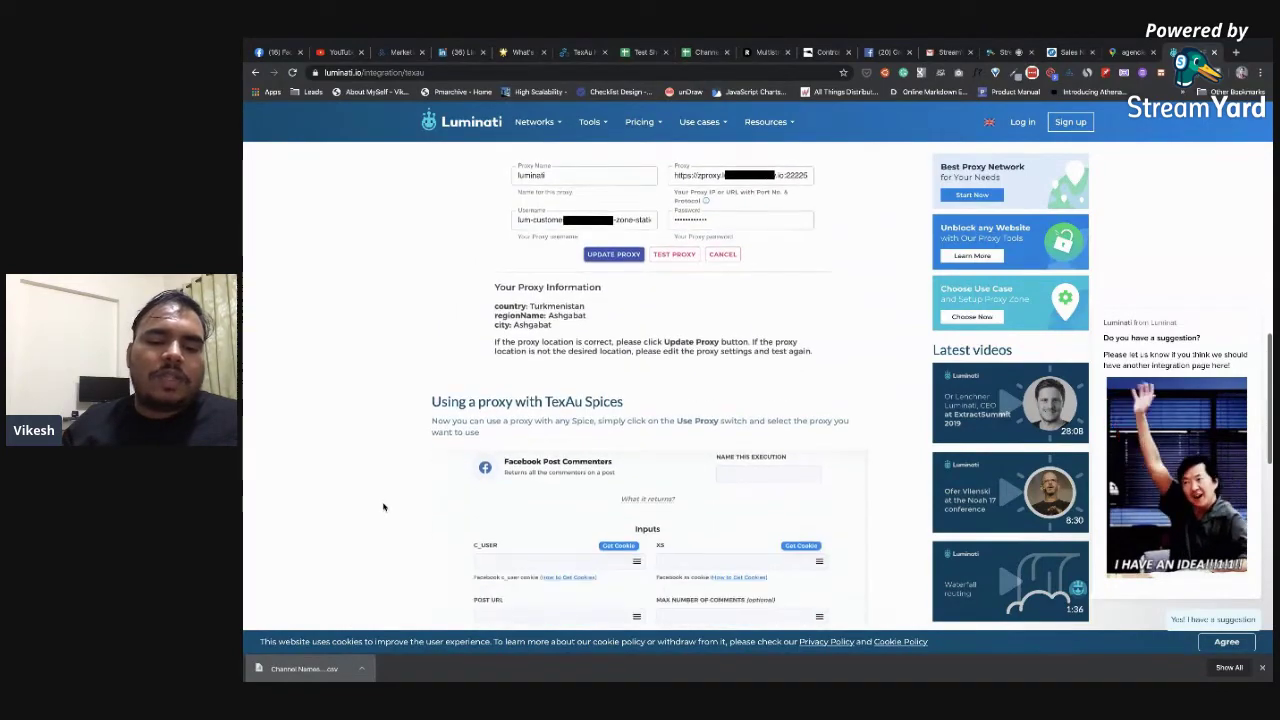
{"action": "scroll", "coordinate": [383, 507], "scroll_direction": "down", "scroll_amount": 3}
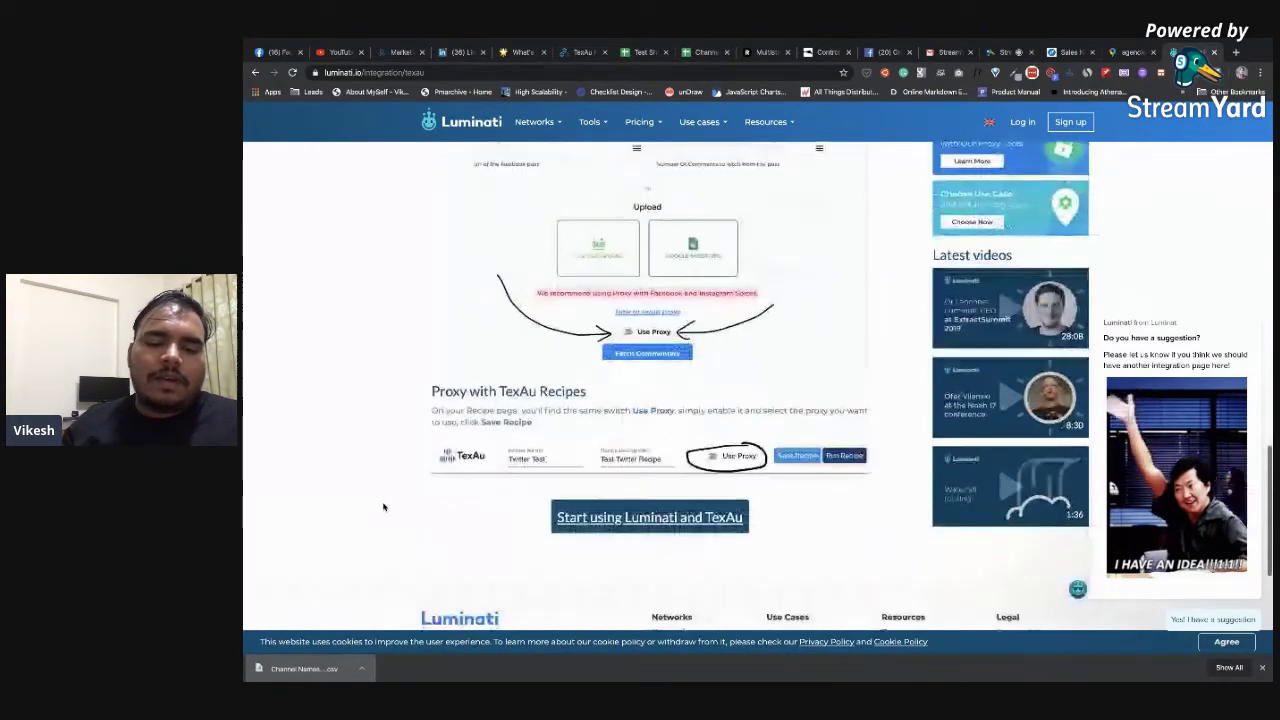
{"action": "scroll", "coordinate": [383, 507], "scroll_direction": "up", "scroll_amount": 2}
{"action": "scroll", "coordinate": [383, 507], "scroll_direction": "up", "scroll_amount": 10}
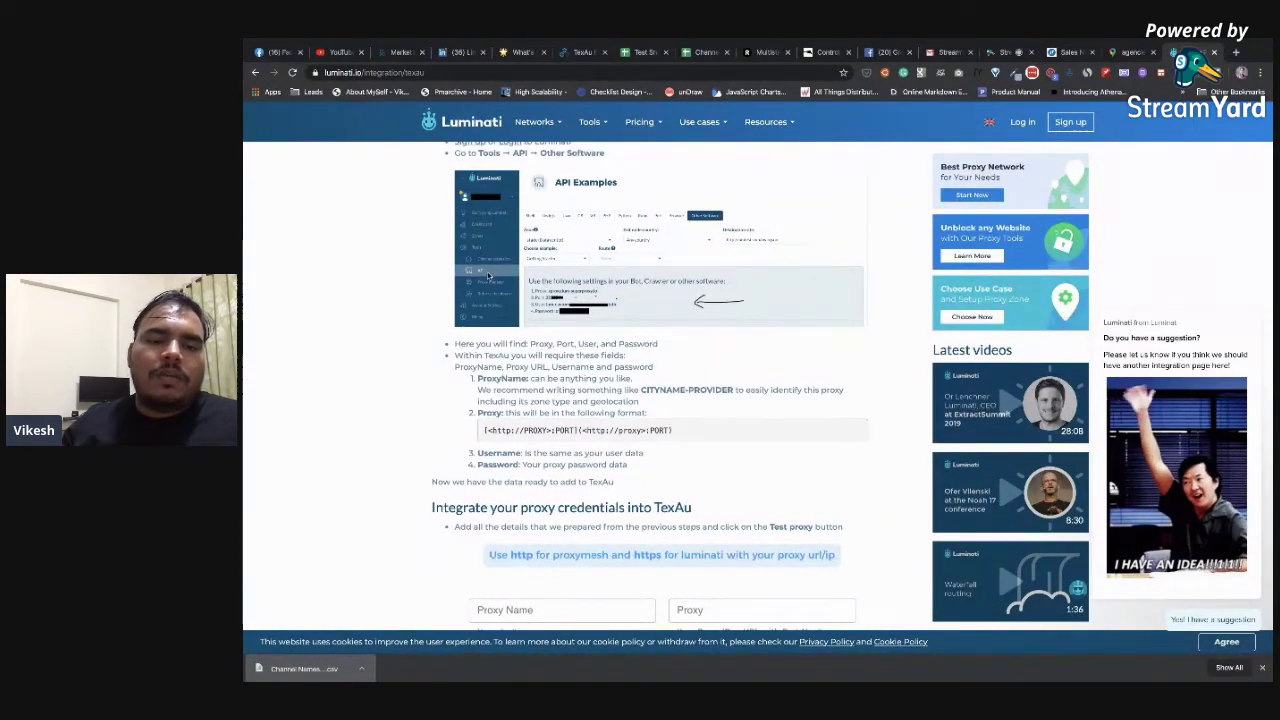
{"action": "scroll", "coordinate": [490, 277], "scroll_direction": "up", "scroll_amount": 5}
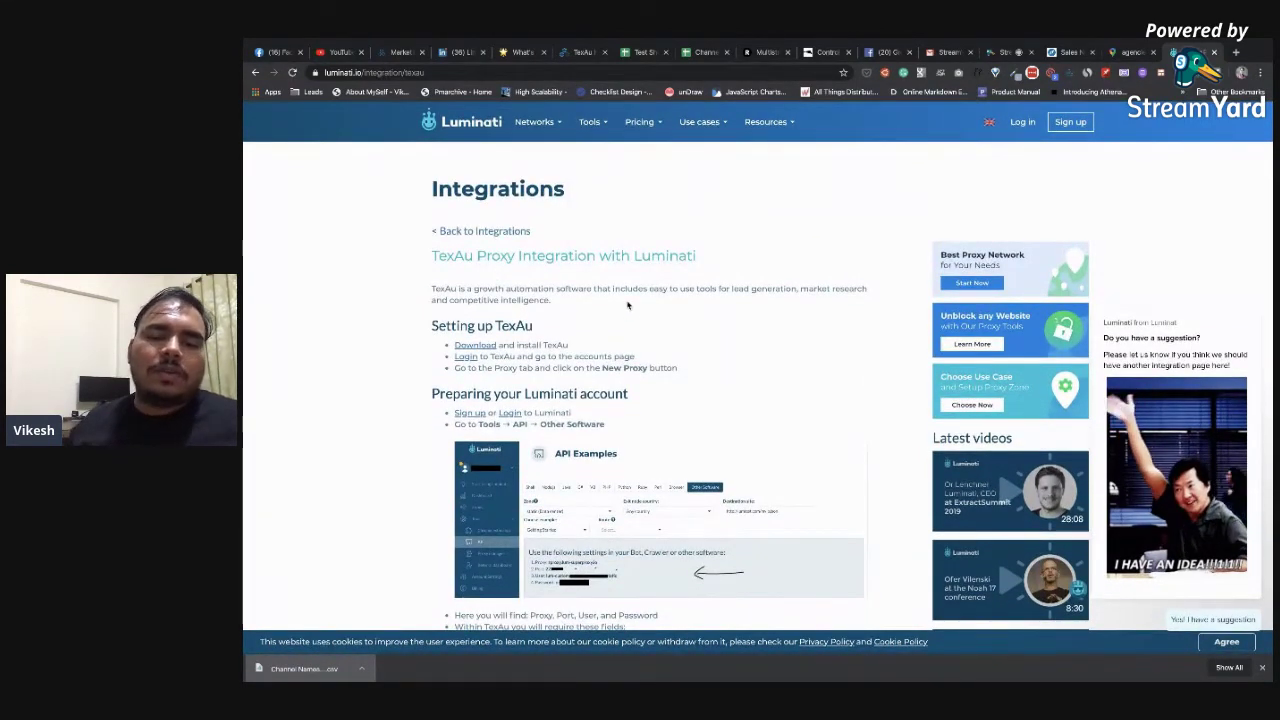
{"action": "scroll", "coordinate": [628, 305], "scroll_direction": "down", "scroll_amount": 2}
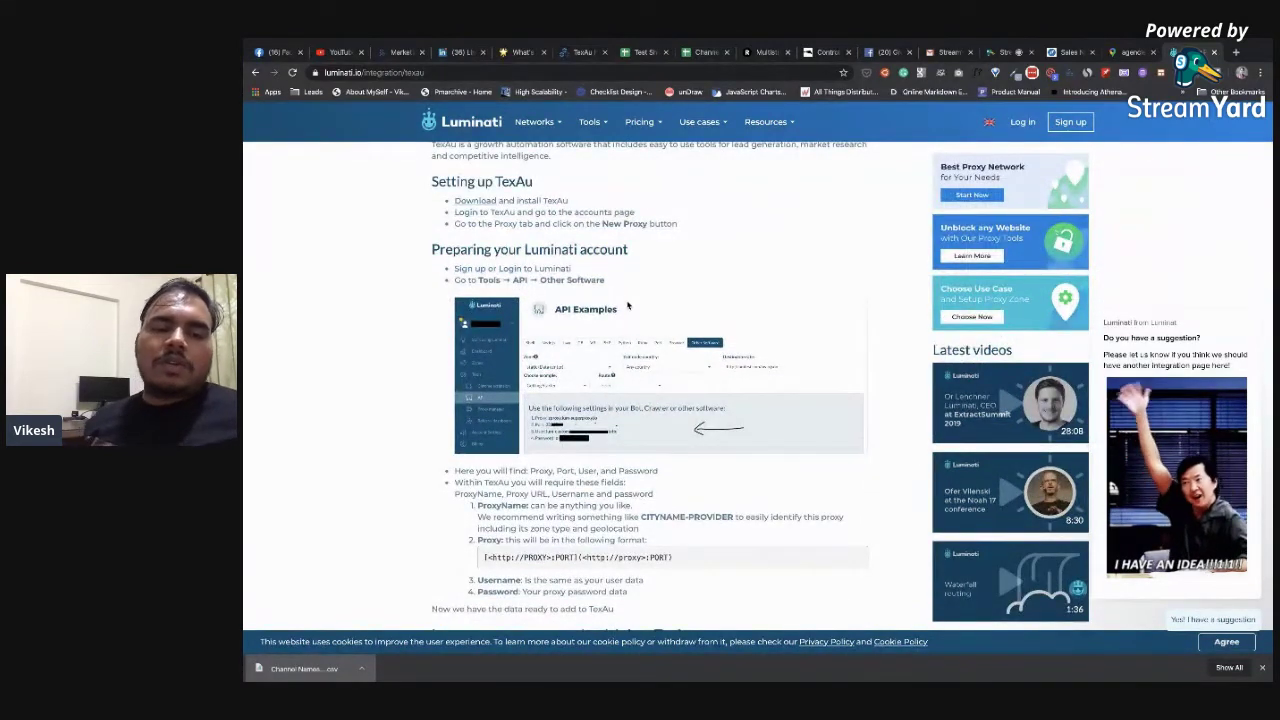
{"action": "scroll", "coordinate": [628, 305], "scroll_direction": "down", "scroll_amount": 1}
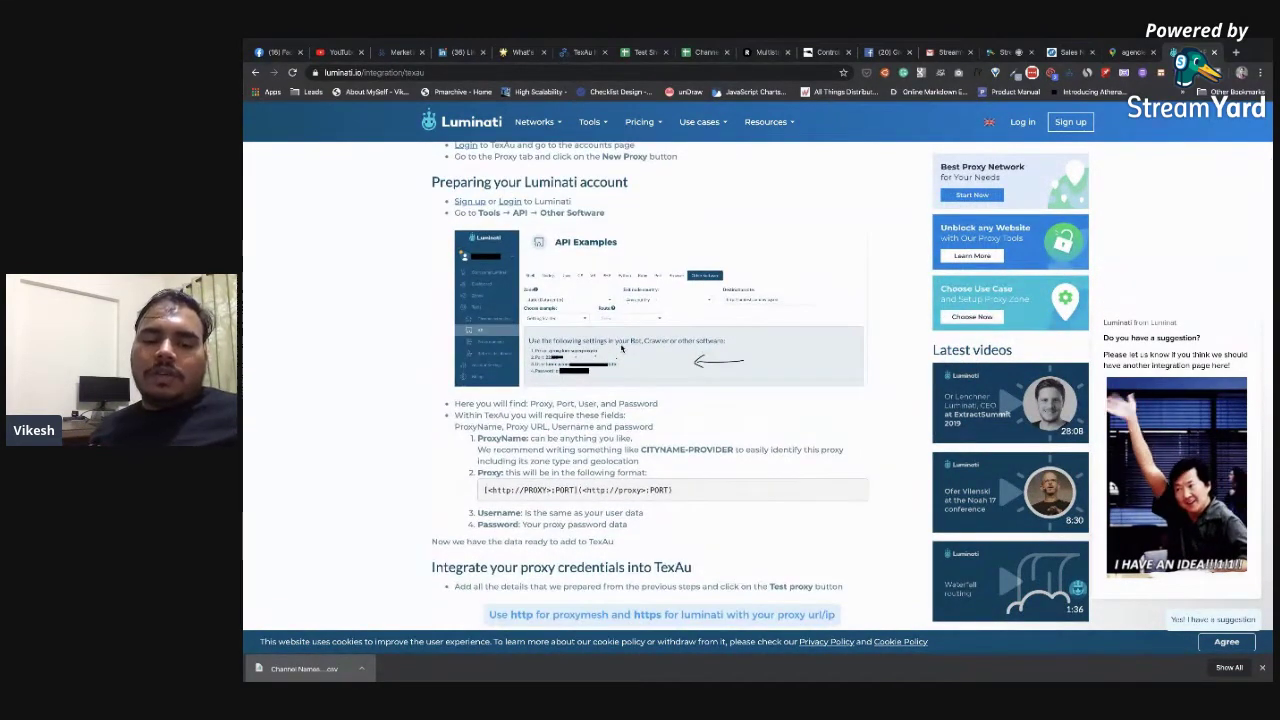
{"action": "scroll", "coordinate": [621, 347], "scroll_direction": "down", "scroll_amount": 2}
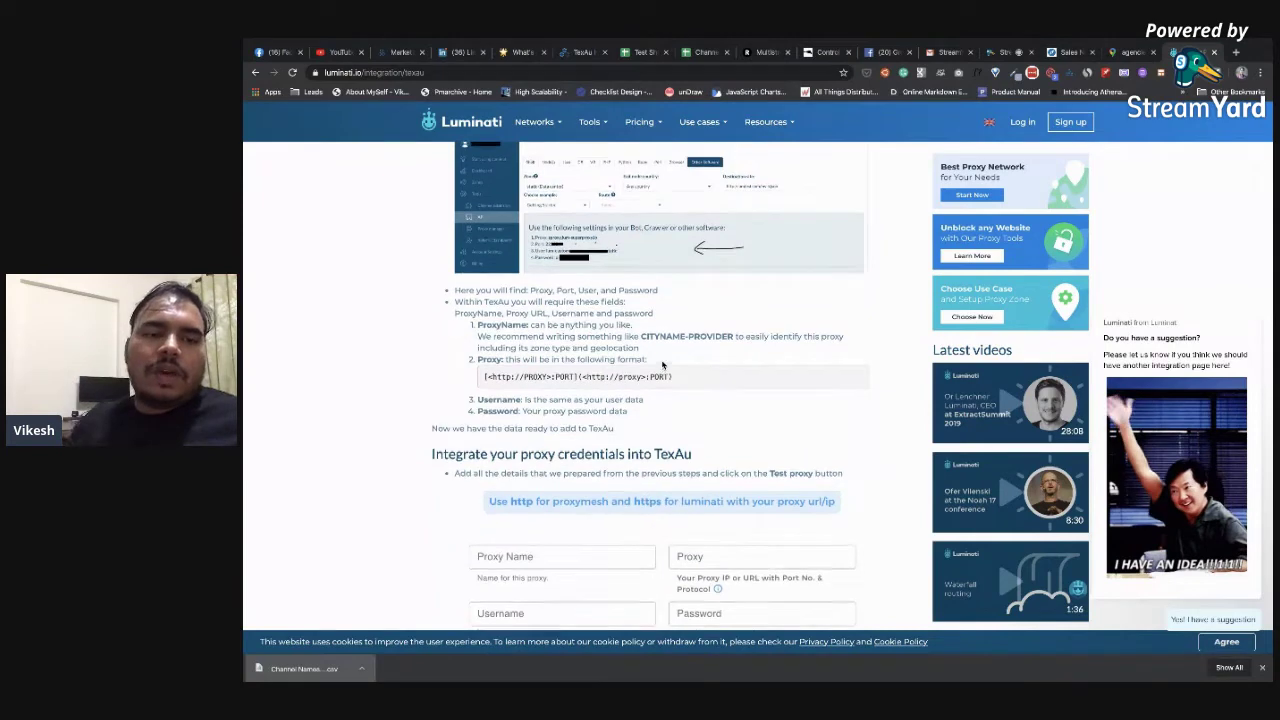
{"action": "scroll", "coordinate": [662, 365], "scroll_direction": "up", "scroll_amount": 4}
- Select the full luminati.io/integration/texau URL in the address bar
{"action": "left_click", "coordinate": [435, 73]}
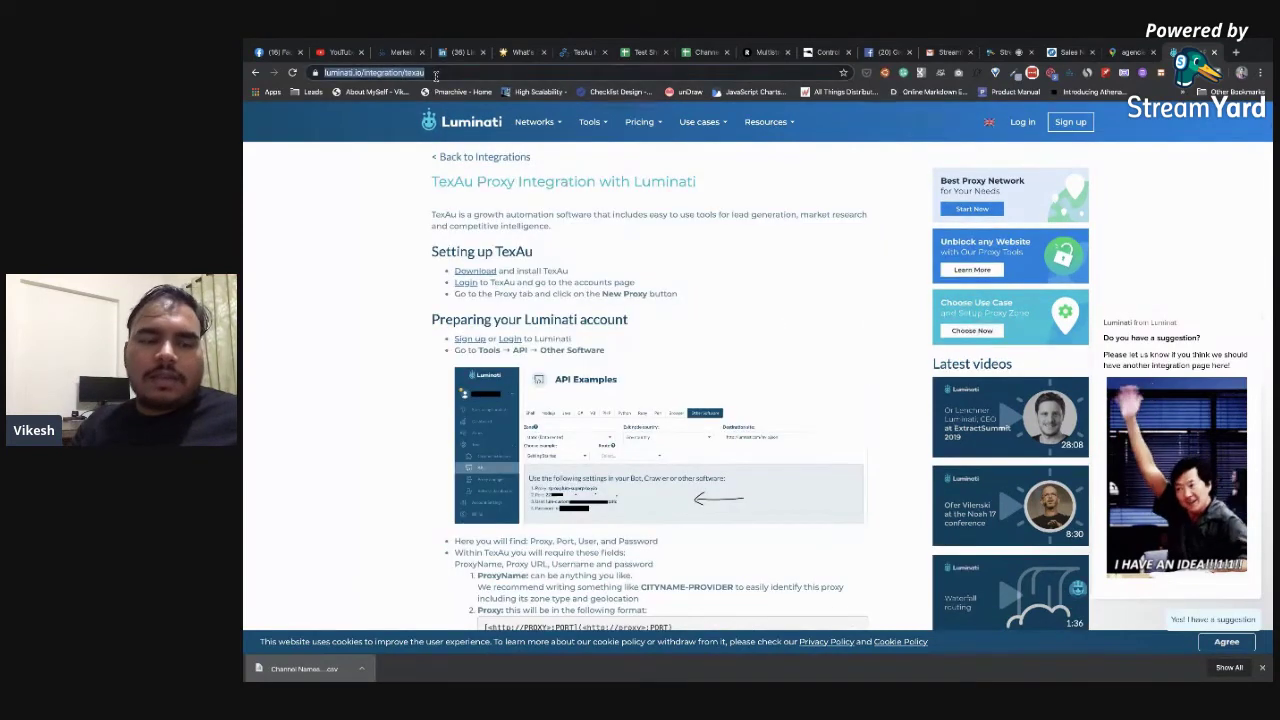
{"action": "left_click", "coordinate": [405, 136]}
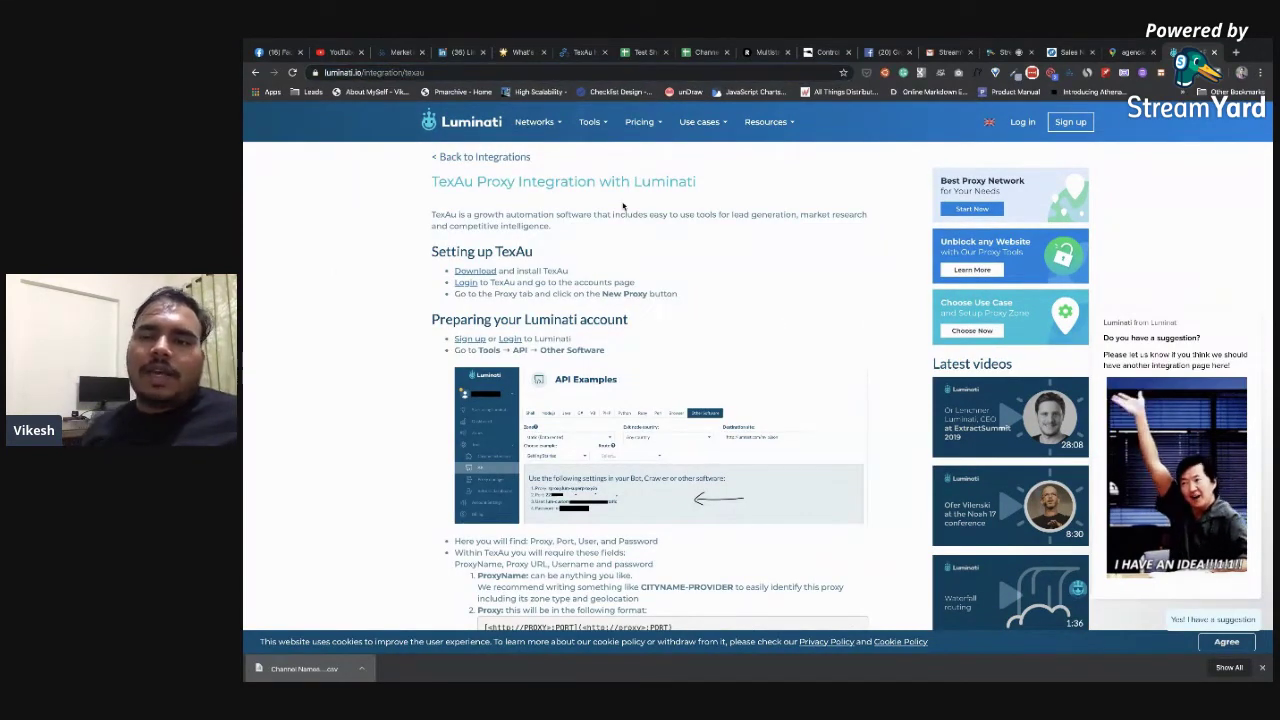
{"action": "left_click", "coordinate": [476, 75]}
{"action": "double_click", "coordinate": [475, 75]}
{"action": "triple_click", "coordinate": [475, 75]}
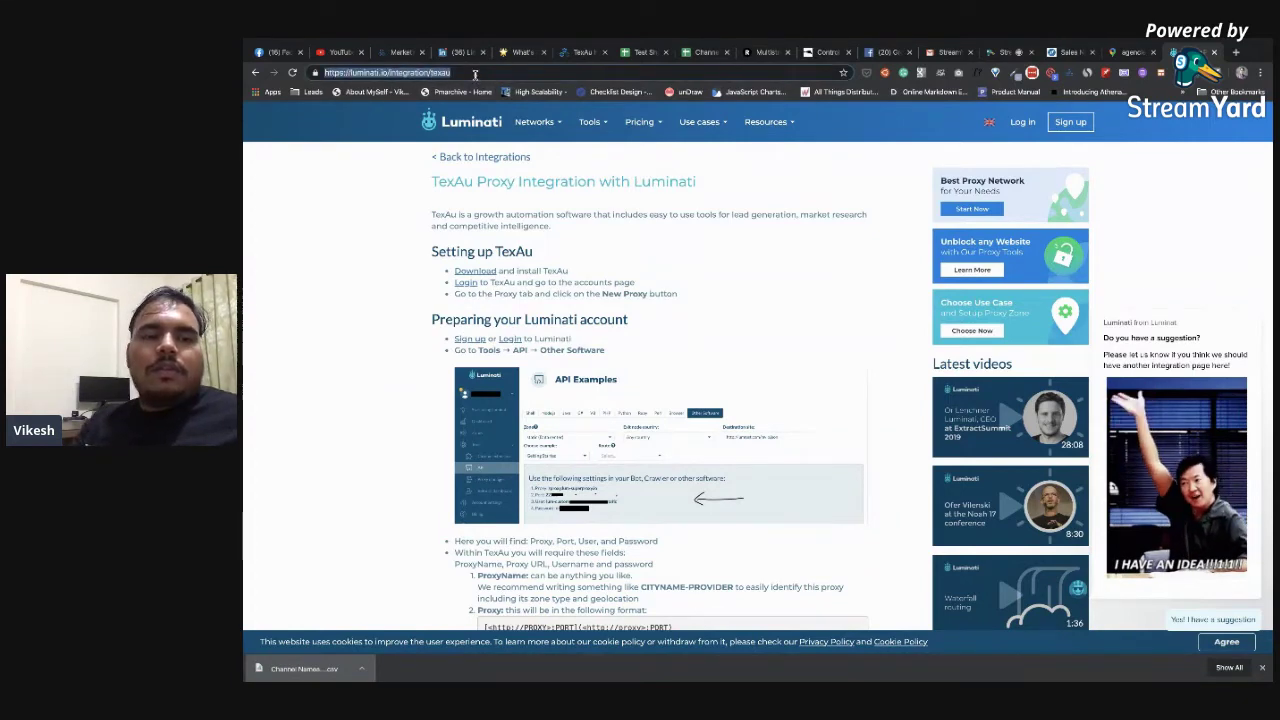
{"action": "left_click", "coordinate": [1000, 52]}
- Put each viewer comment on stream in turn, ending with 'How do I find a proxy near me?'
{"action": "scroll", "coordinate": [1086, 212], "scroll_direction": "up", "scroll_amount": 10}
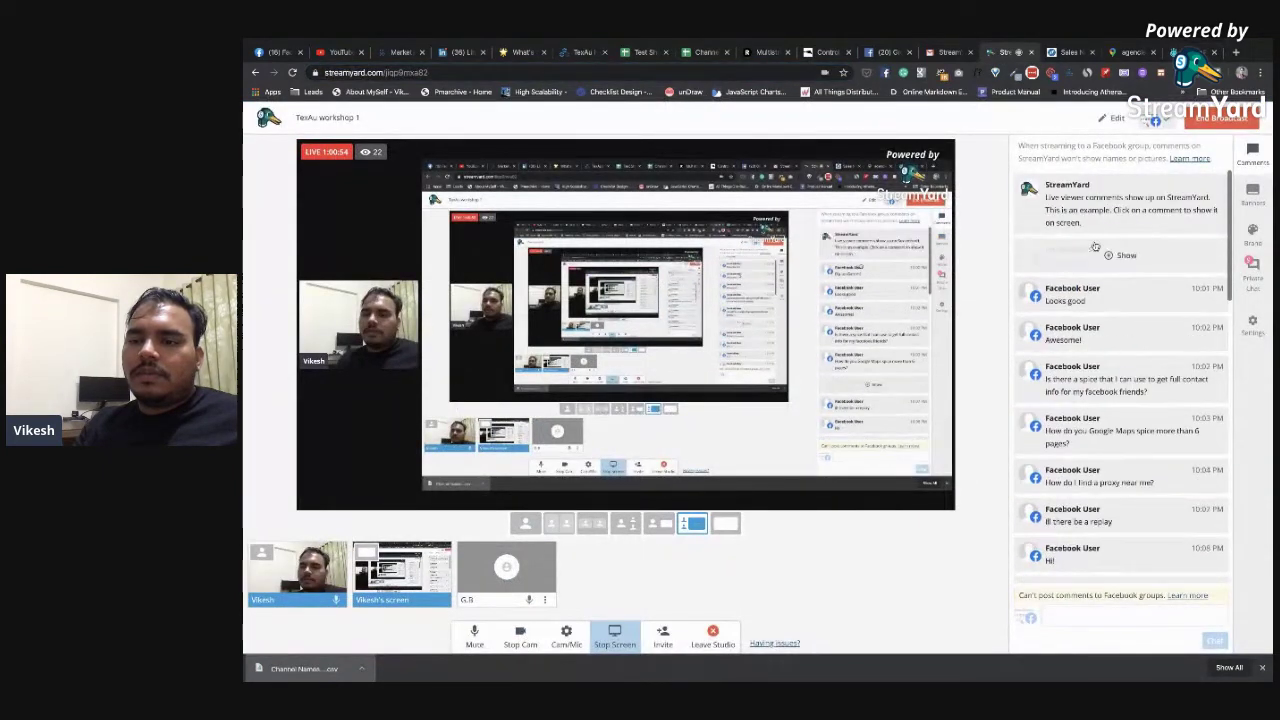
{"action": "left_click", "coordinate": [1108, 205]}
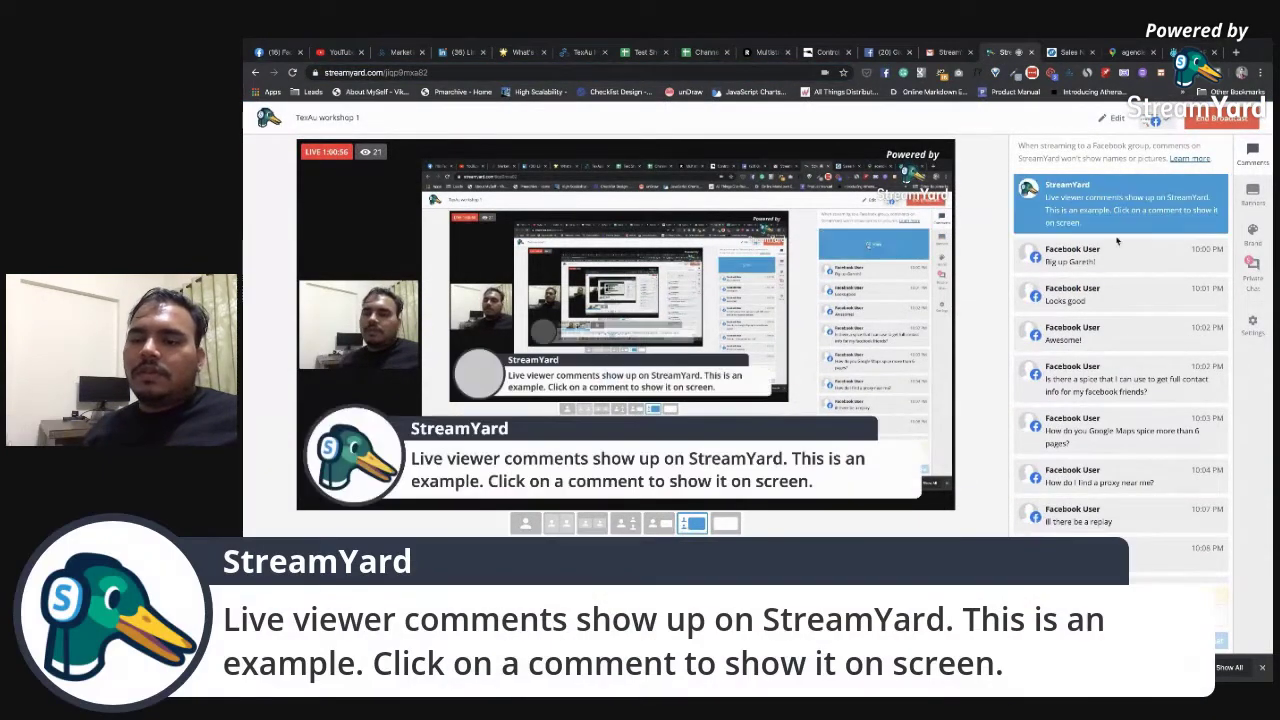
{"action": "left_click", "coordinate": [1112, 295]}
{"action": "left_click", "coordinate": [1112, 336]}
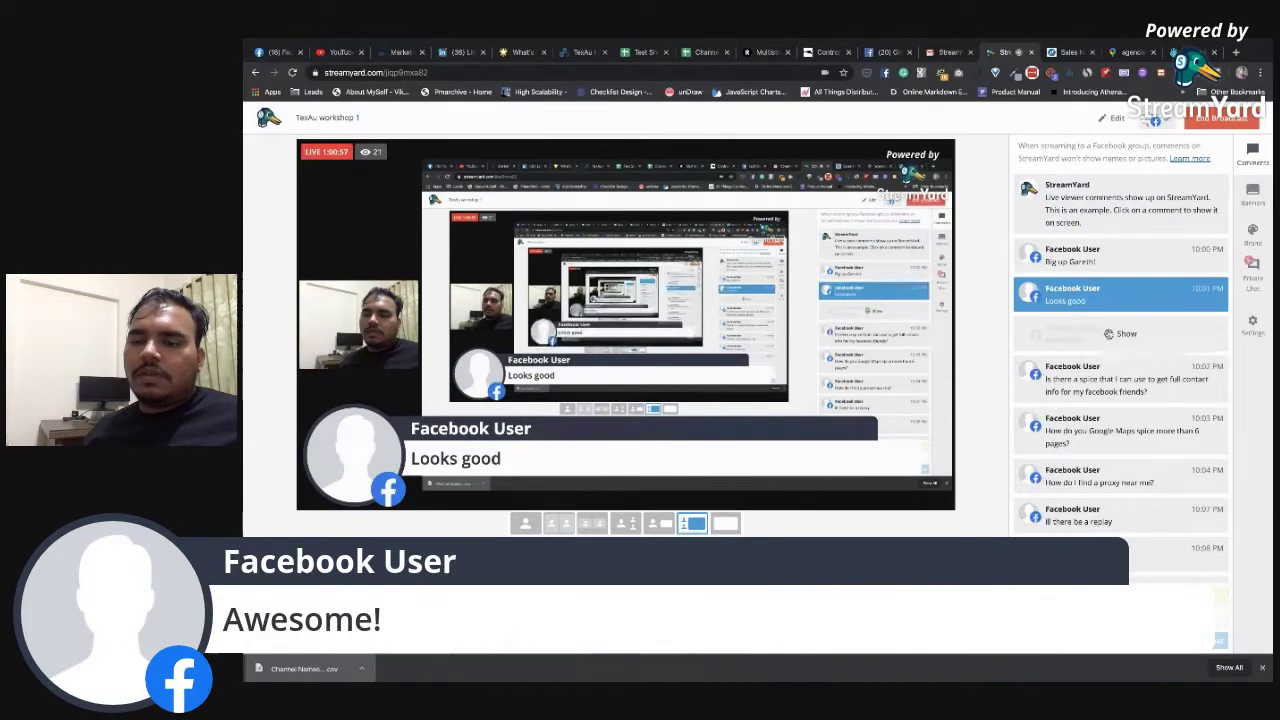
{"action": "left_click", "coordinate": [1112, 381]}
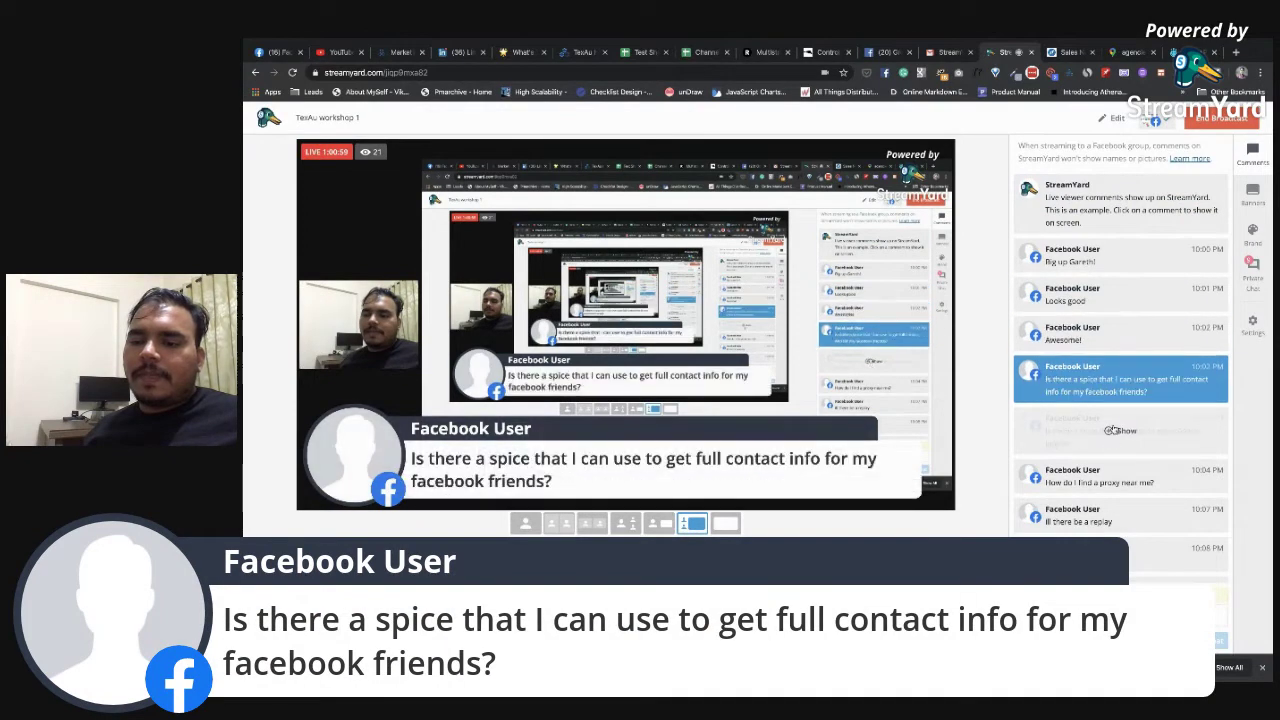
{"action": "left_click", "coordinate": [1108, 436]}
{"action": "left_click", "coordinate": [1112, 478]}
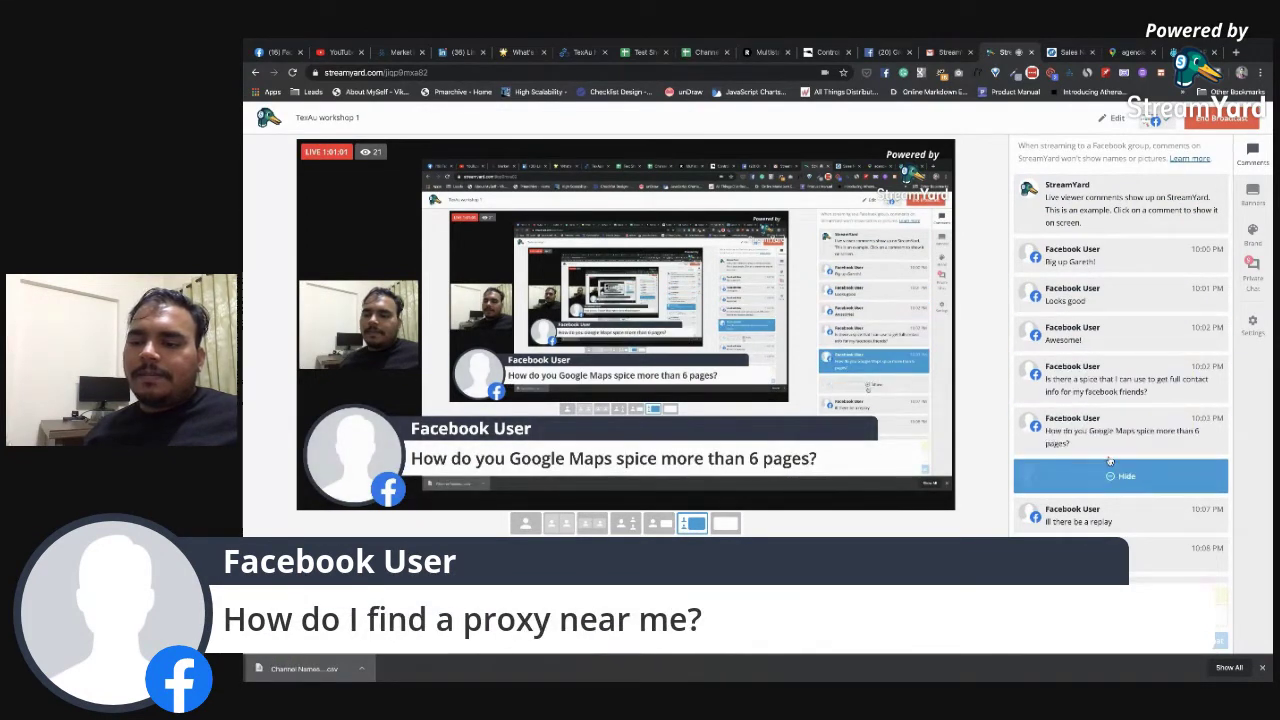
{"action": "scroll", "coordinate": [1119, 400], "scroll_direction": "down", "scroll_amount": 2}
{"action": "mouse_move", "coordinate": [1112, 349]}
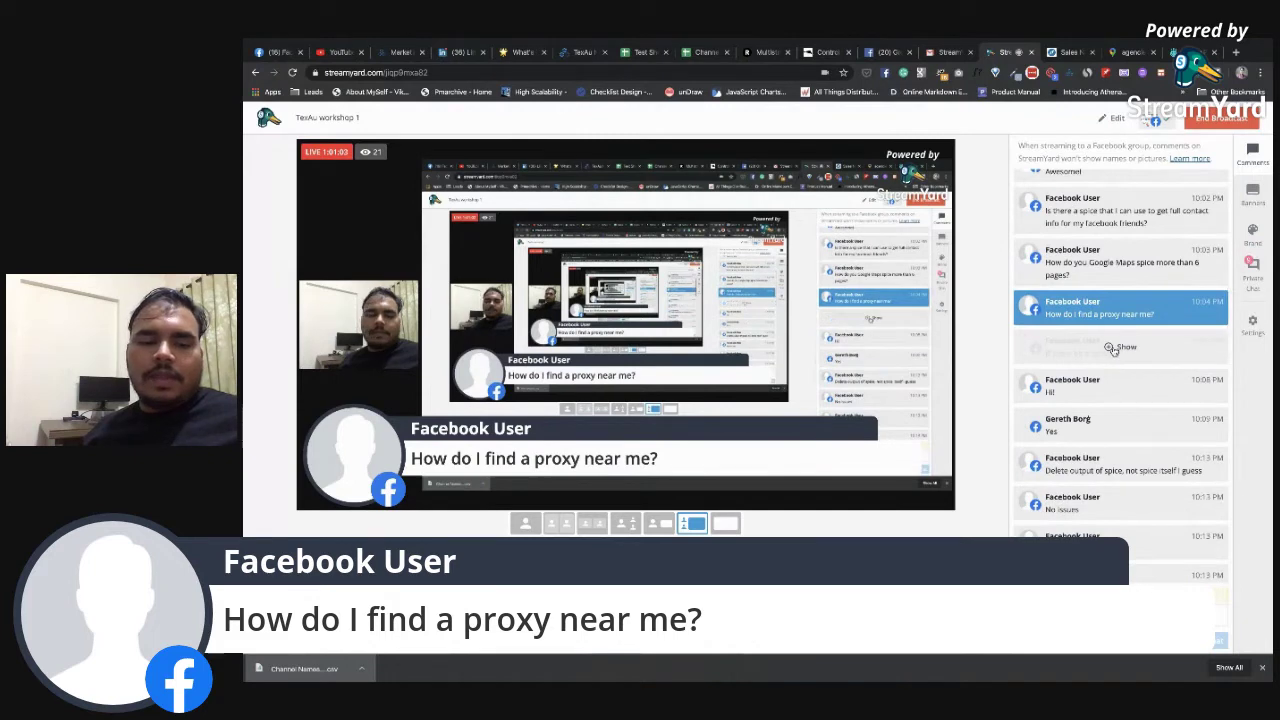
{"action": "scroll", "coordinate": [1112, 350], "scroll_direction": "down", "scroll_amount": 6}
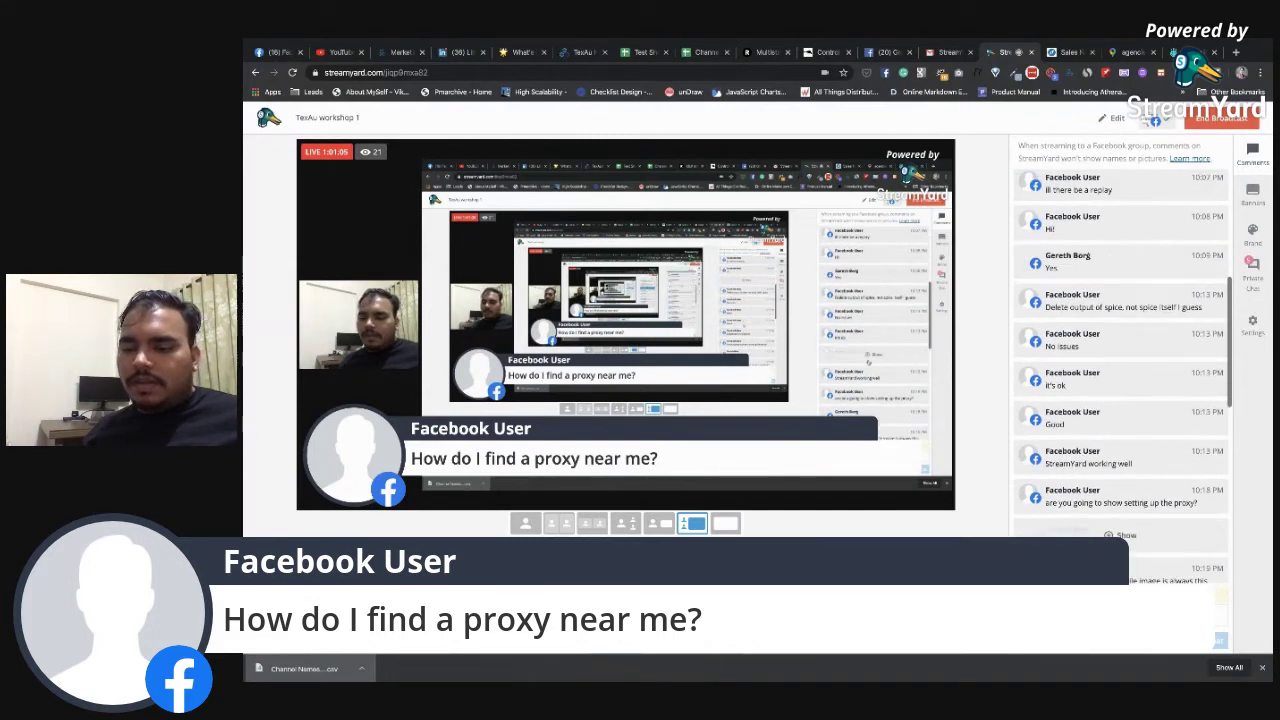
{"action": "scroll", "coordinate": [1112, 368], "scroll_direction": "down", "scroll_amount": 5}
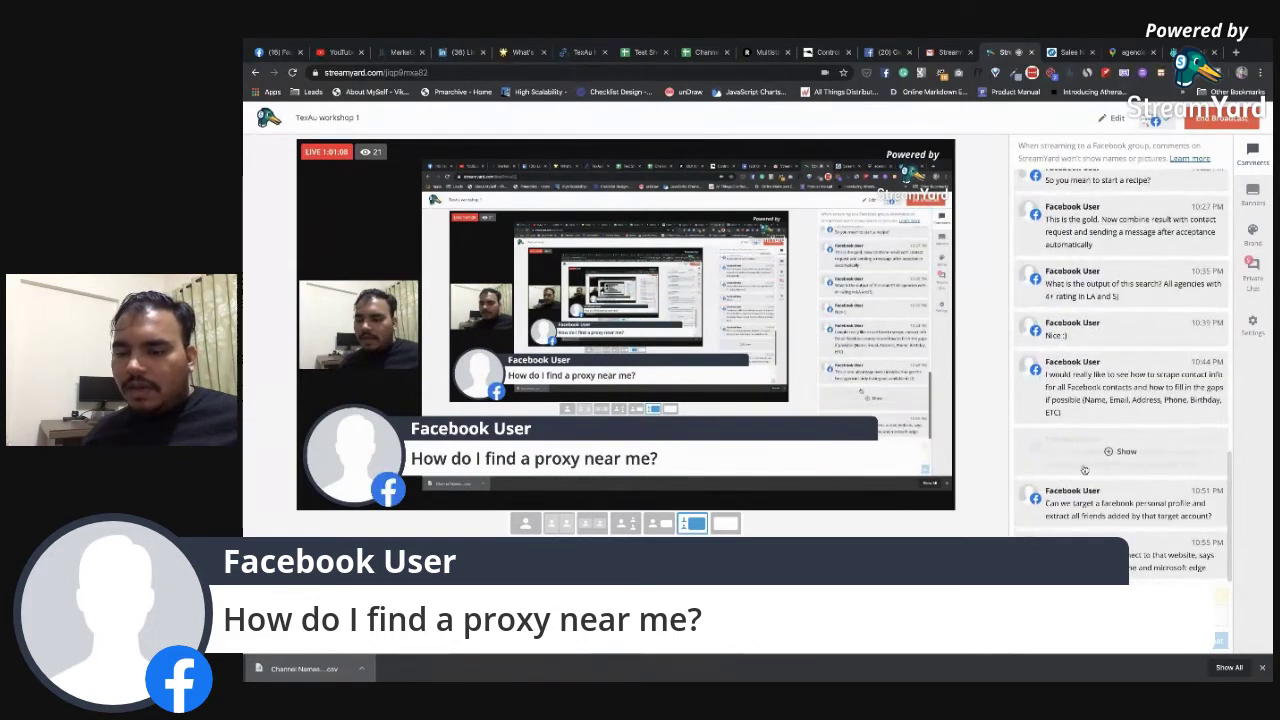
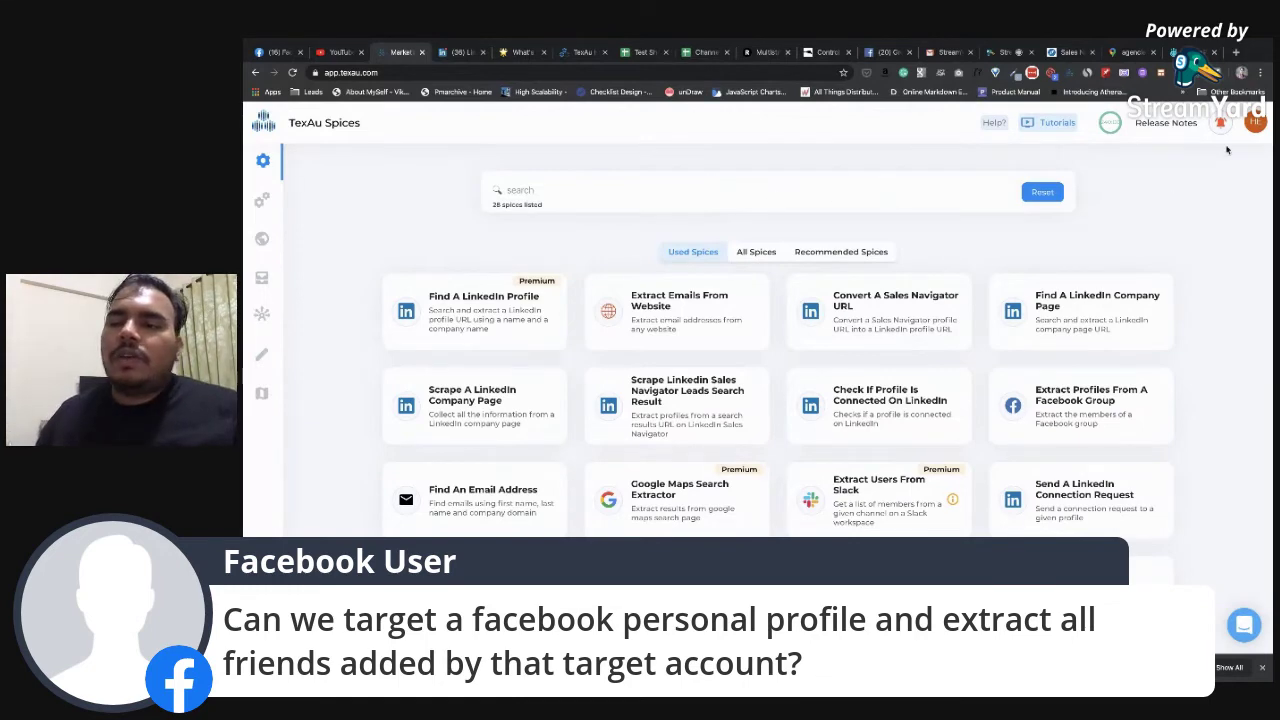
- Open the saved Mumbai proxy's details from the Account page's PROXY list
{"action": "left_click", "coordinate": [1258, 136]}
{"action": "left_click", "coordinate": [1211, 205]}
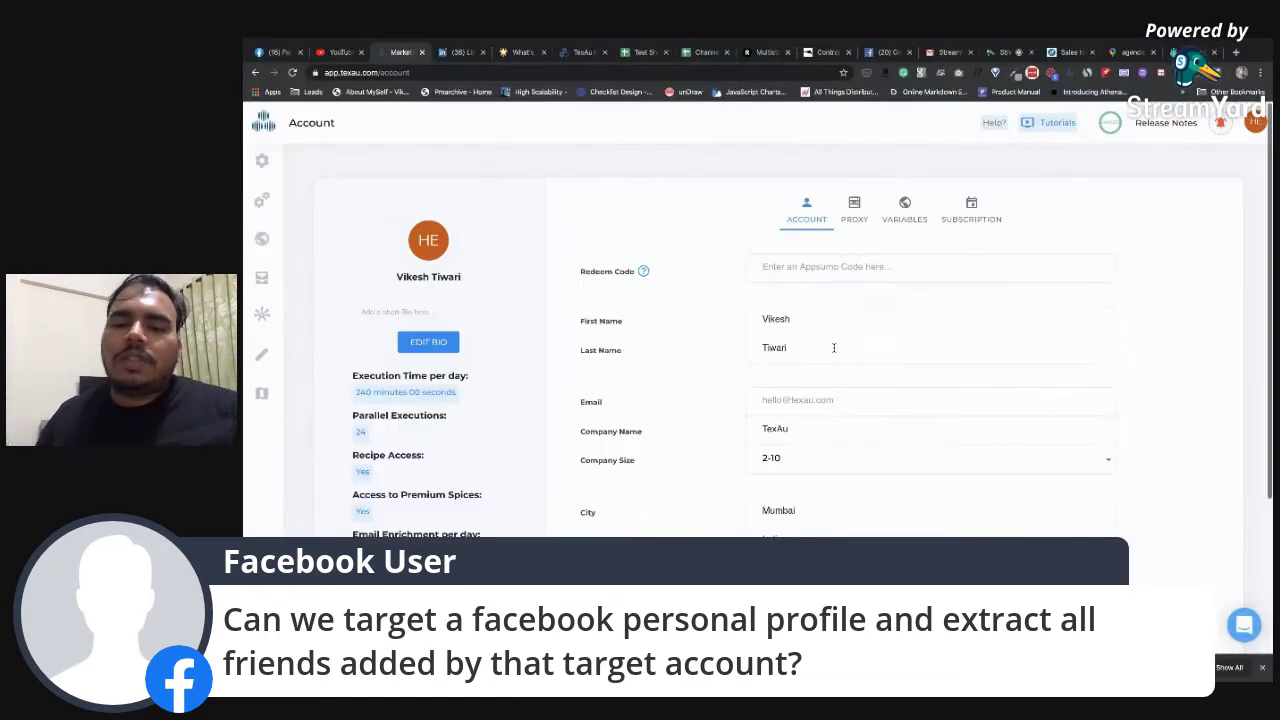
{"action": "left_click", "coordinate": [858, 216]}
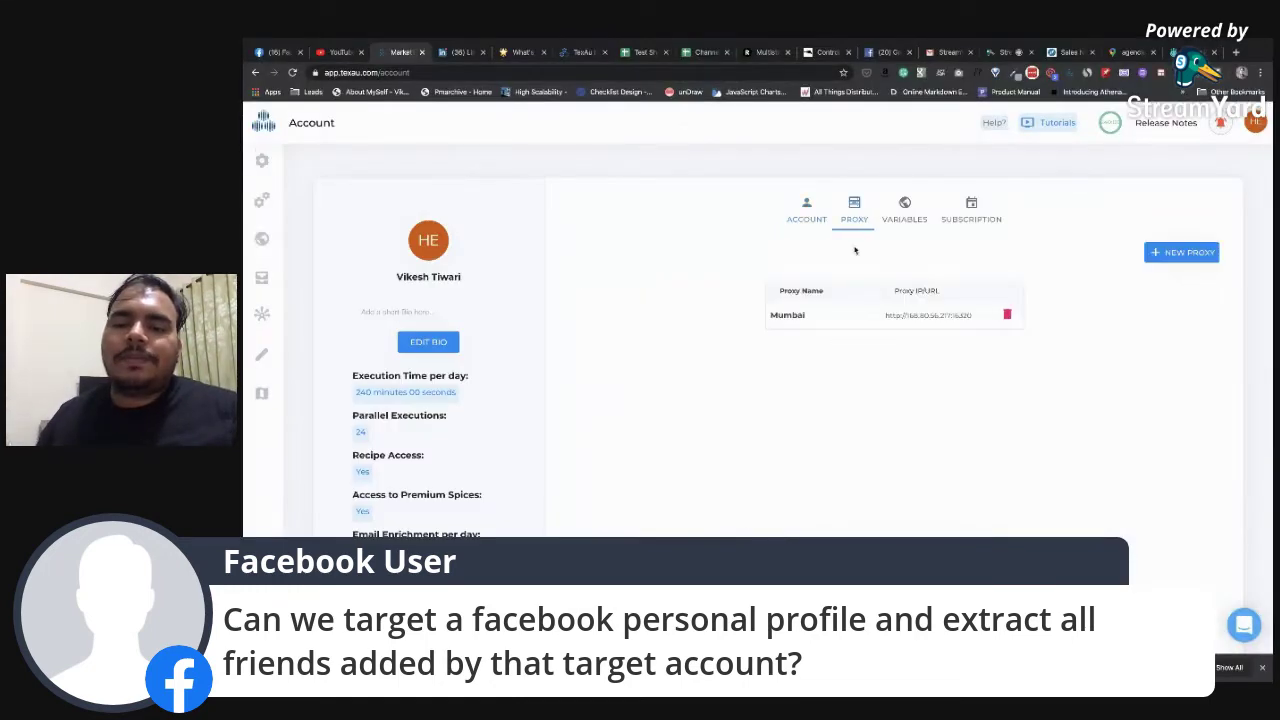
{"action": "left_click", "coordinate": [852, 315]}
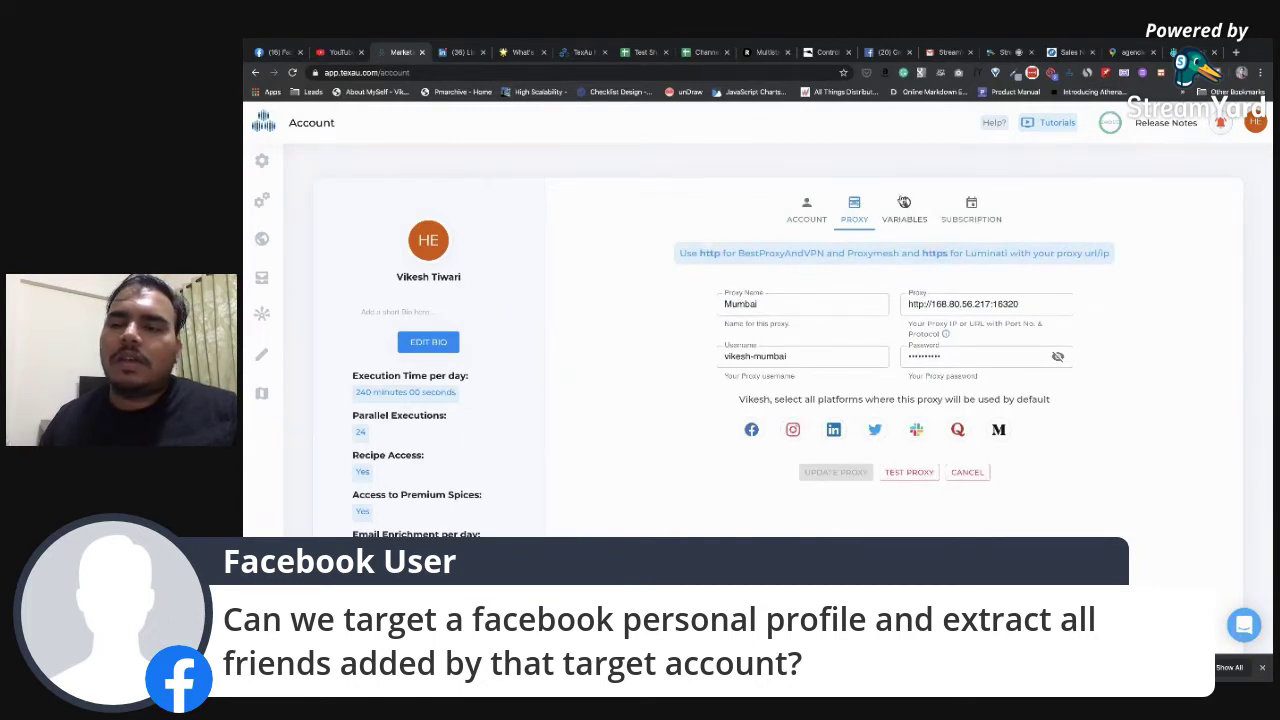
- Load proxymesh.com in a new browser tab
{"action": "left_click", "coordinate": [1236, 52]}
{"action": "type", "text": "proxymesh.com"}
{"action": "key", "text": "Return"}
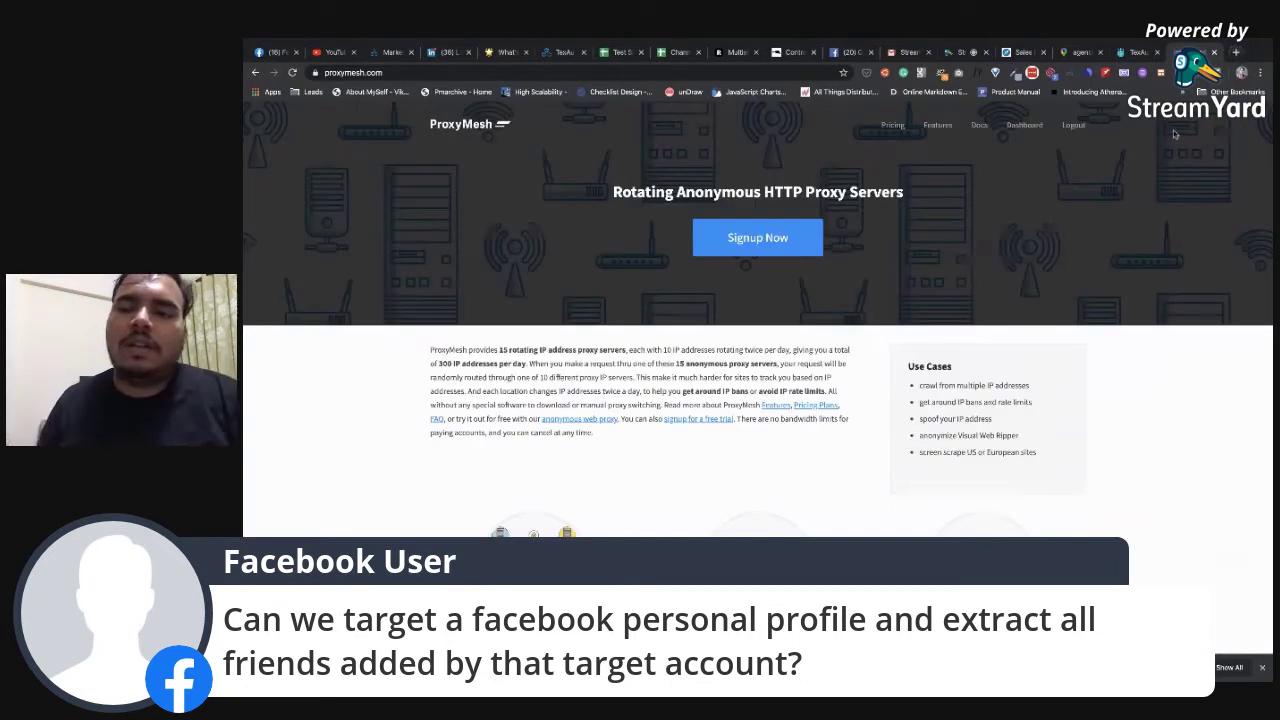
- Open the ProxyMesh dashboard and browse its proxy server list
{"action": "left_click", "coordinate": [1022, 127]}
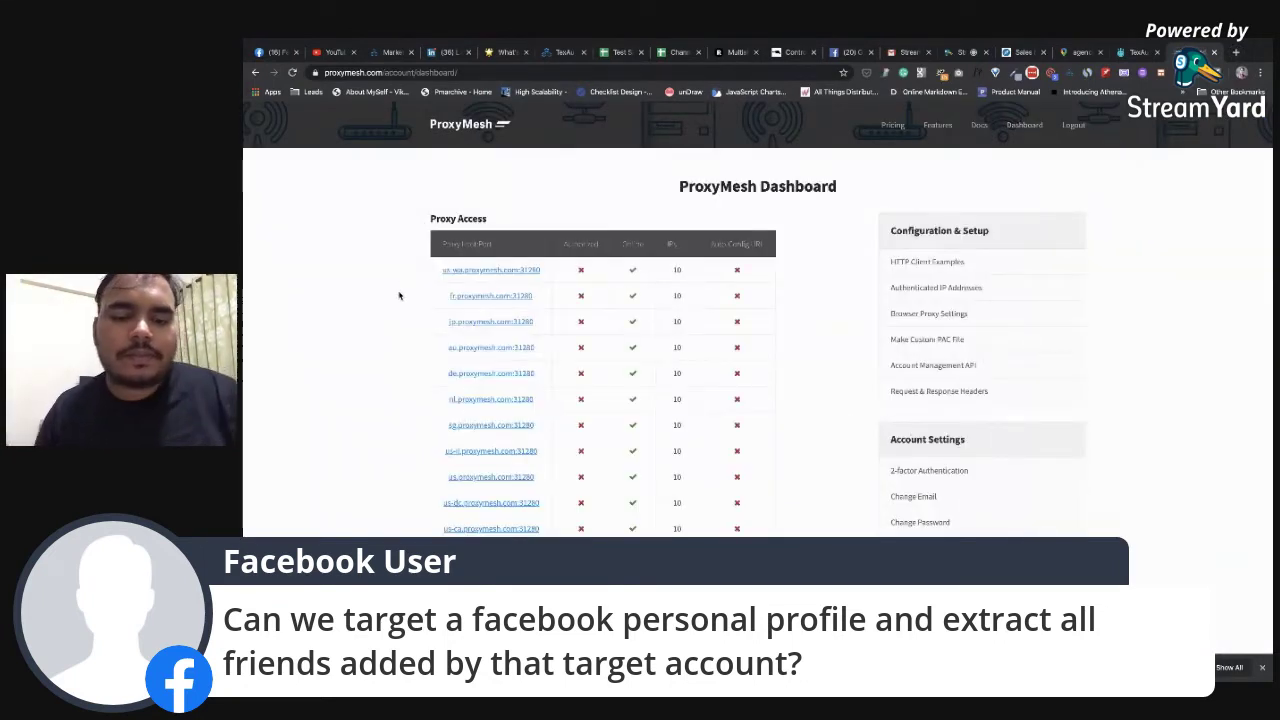
{"action": "scroll", "coordinate": [398, 295], "scroll_direction": "down", "scroll_amount": 2}
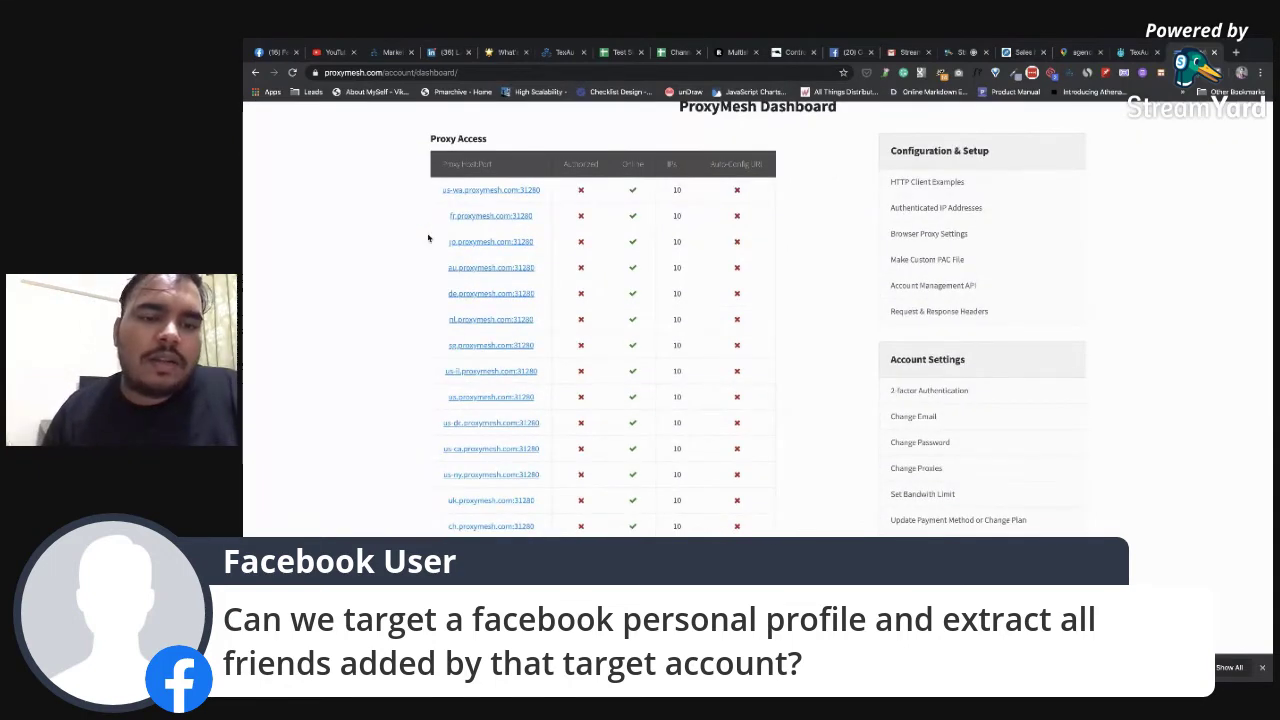
{"action": "scroll", "coordinate": [435, 329], "scroll_direction": "down", "scroll_amount": 1}
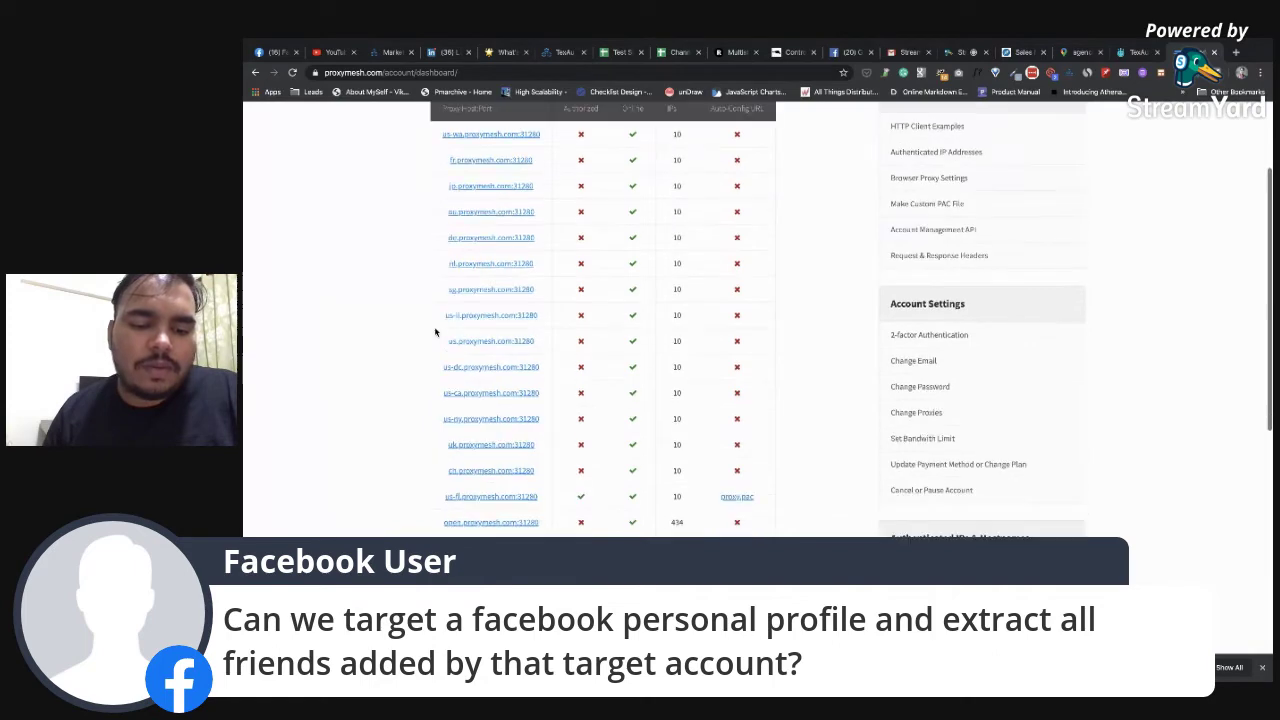
{"action": "scroll", "coordinate": [435, 332], "scroll_direction": "up", "scroll_amount": 3}
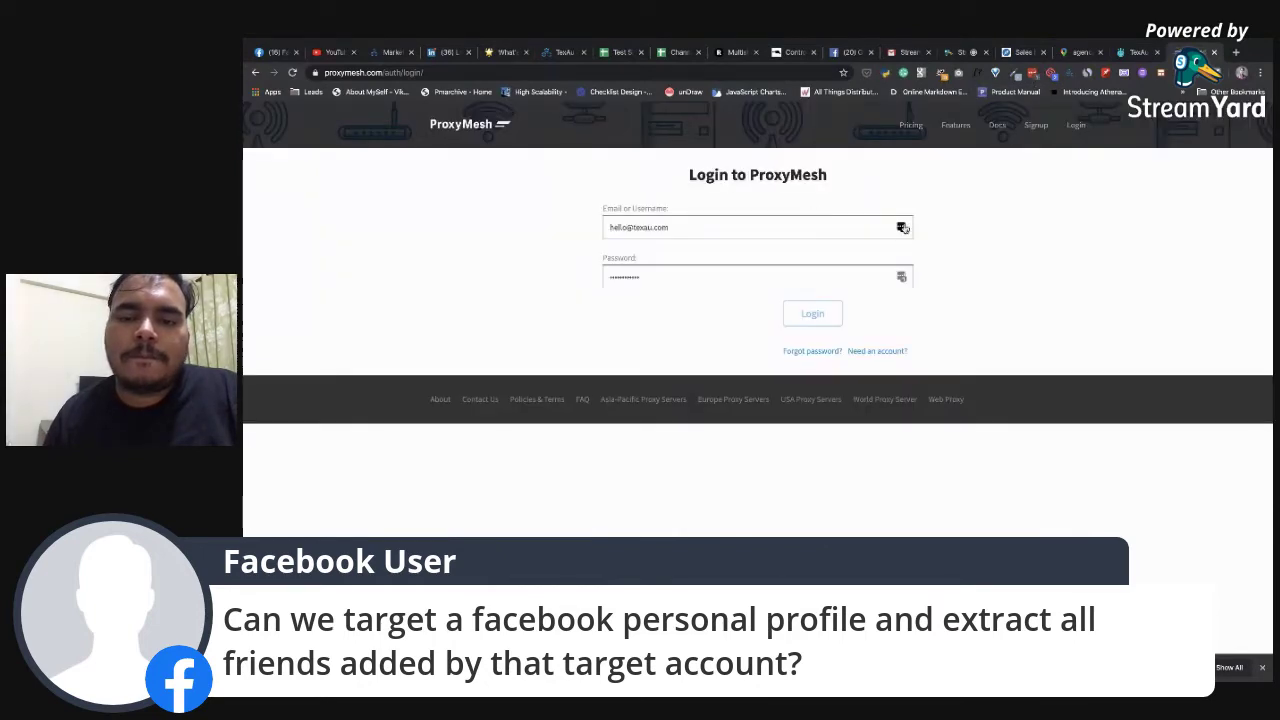
- Sign in to ProxyMesh and refresh the payment page showing the Basic ProxyMesh 10 plan
{"action": "left_click", "coordinate": [812, 313]}
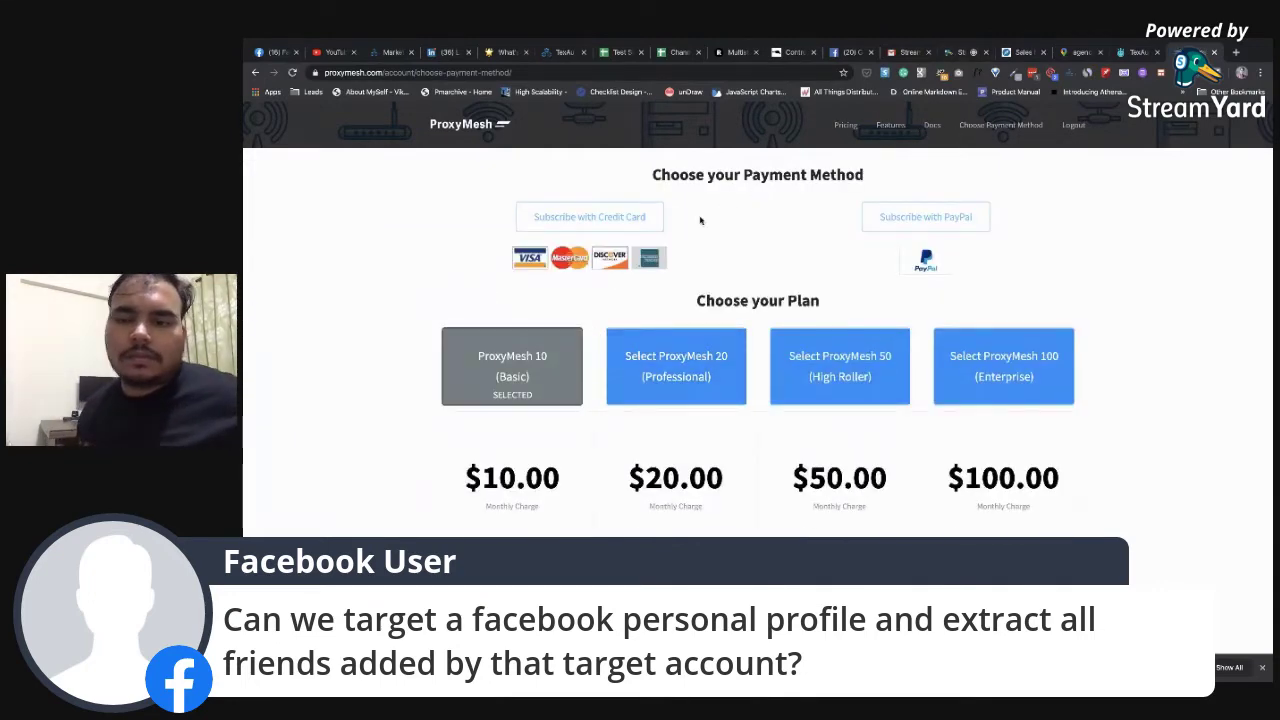
{"action": "scroll", "coordinate": [741, 490], "scroll_direction": "down", "scroll_amount": 5}
{"action": "key", "text": "ctrl+r"}
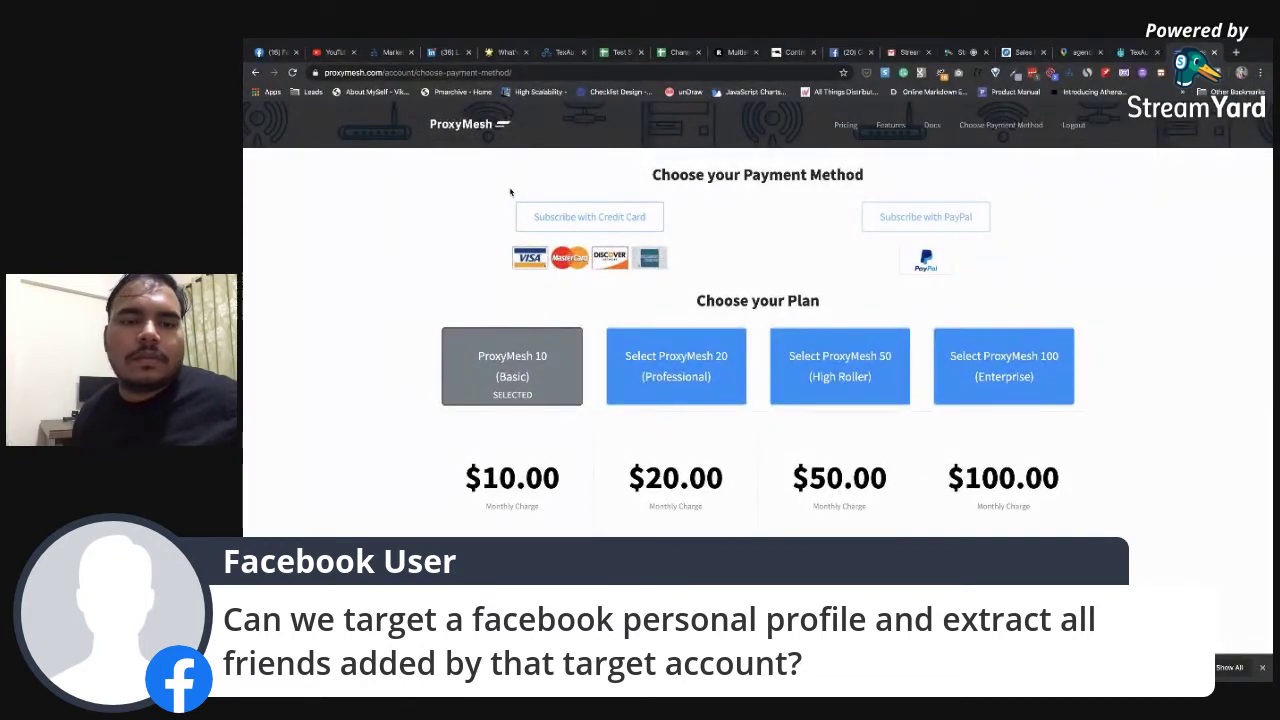
{"action": "scroll", "coordinate": [532, 376], "scroll_direction": "down", "scroll_amount": 6}
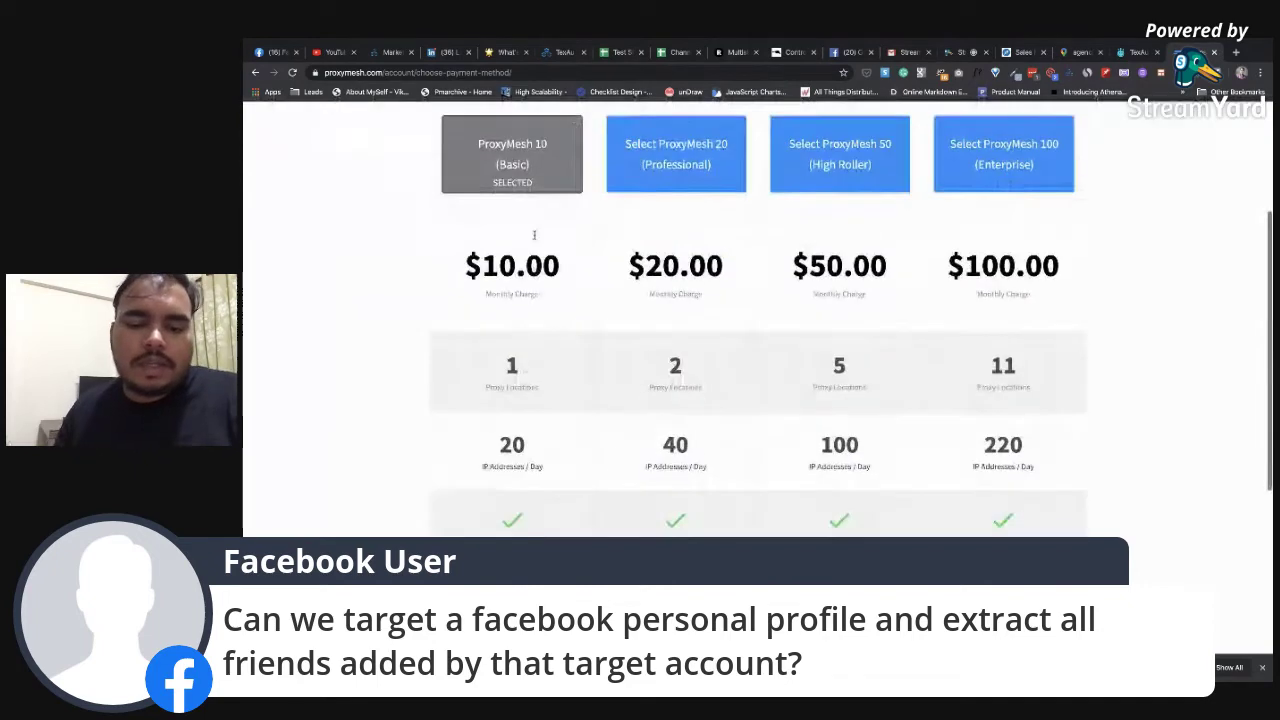
{"action": "scroll", "coordinate": [532, 376], "scroll_direction": "up", "scroll_amount": 3}
{"action": "key", "text": "ctrl+r"}
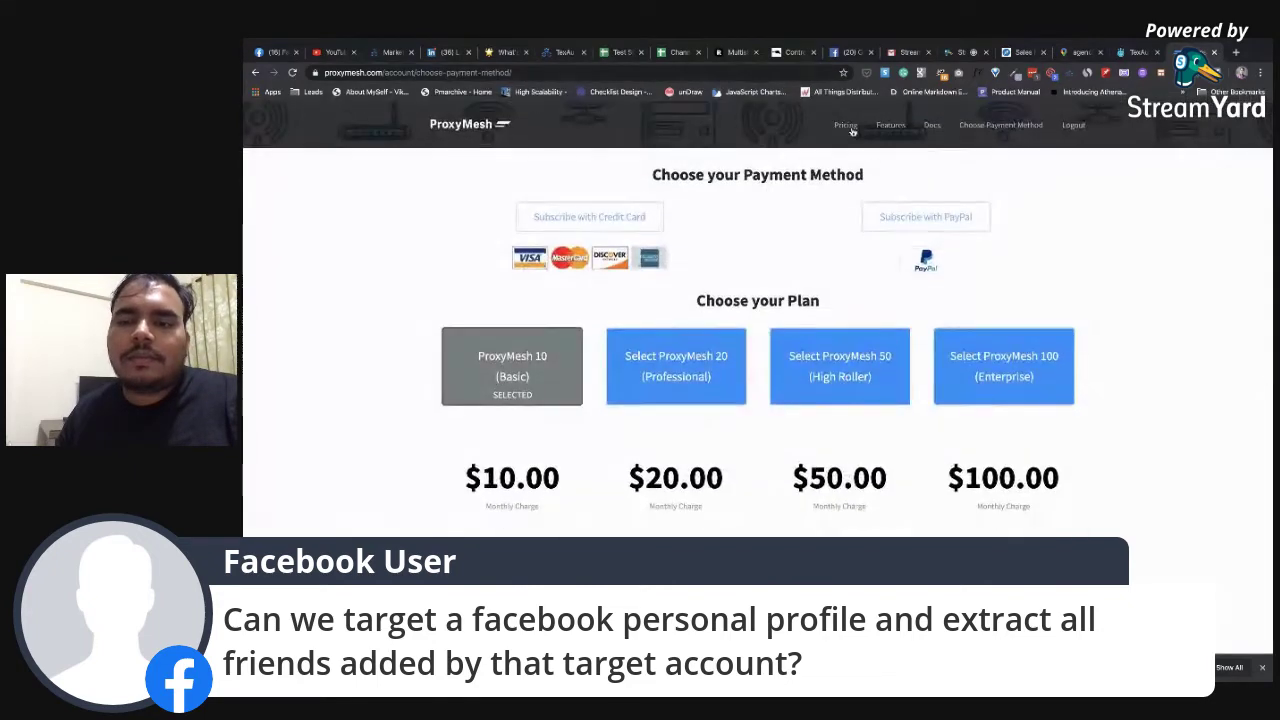
- Search the TexAu Help Center at support.texau.com for 'pro' and open the ProxyMesh setup article
{"action": "left_click", "coordinate": [703, 73]}
{"action": "type", "text": "support.texau.com"}
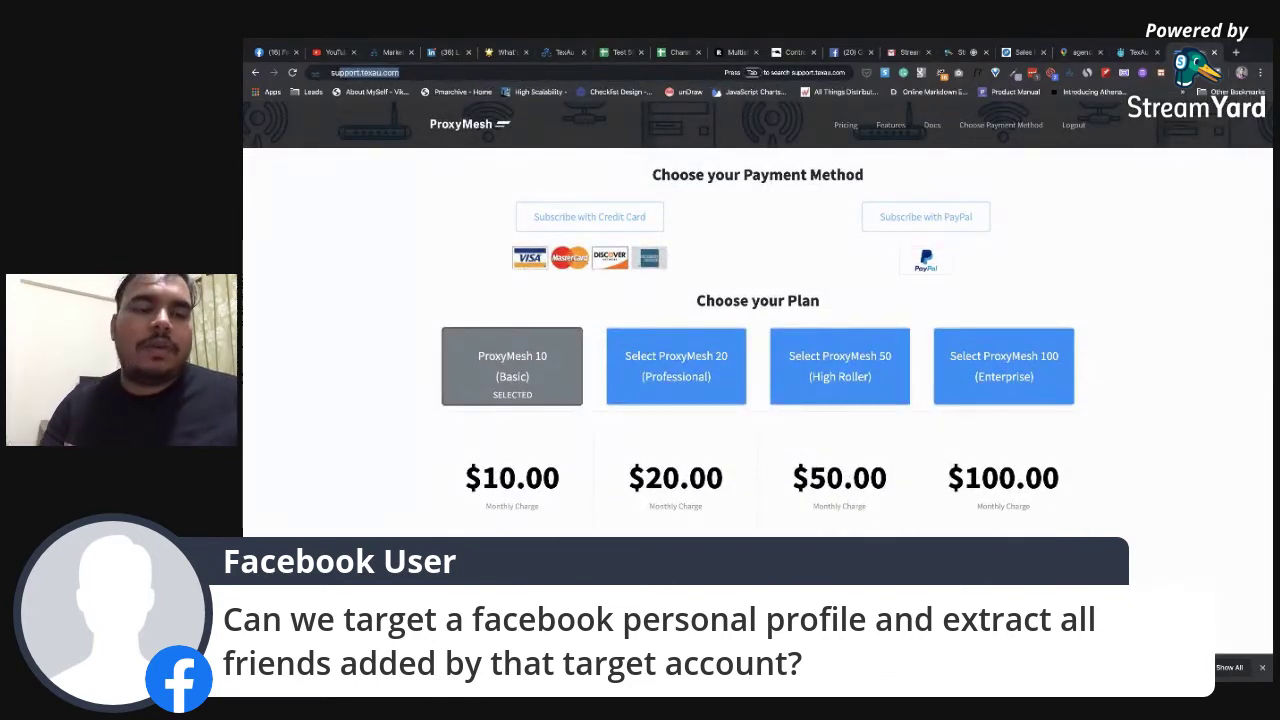
{"action": "key", "text": "Return"}
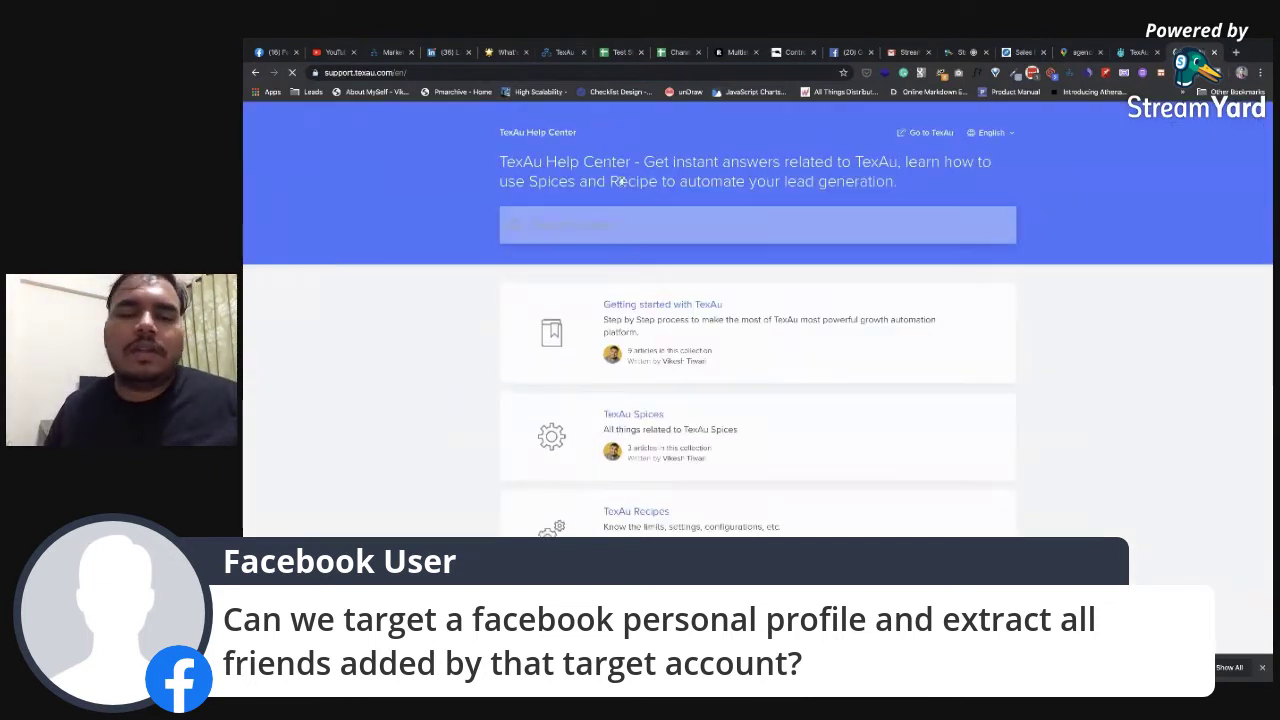
{"action": "type", "text": "proxymesh"}
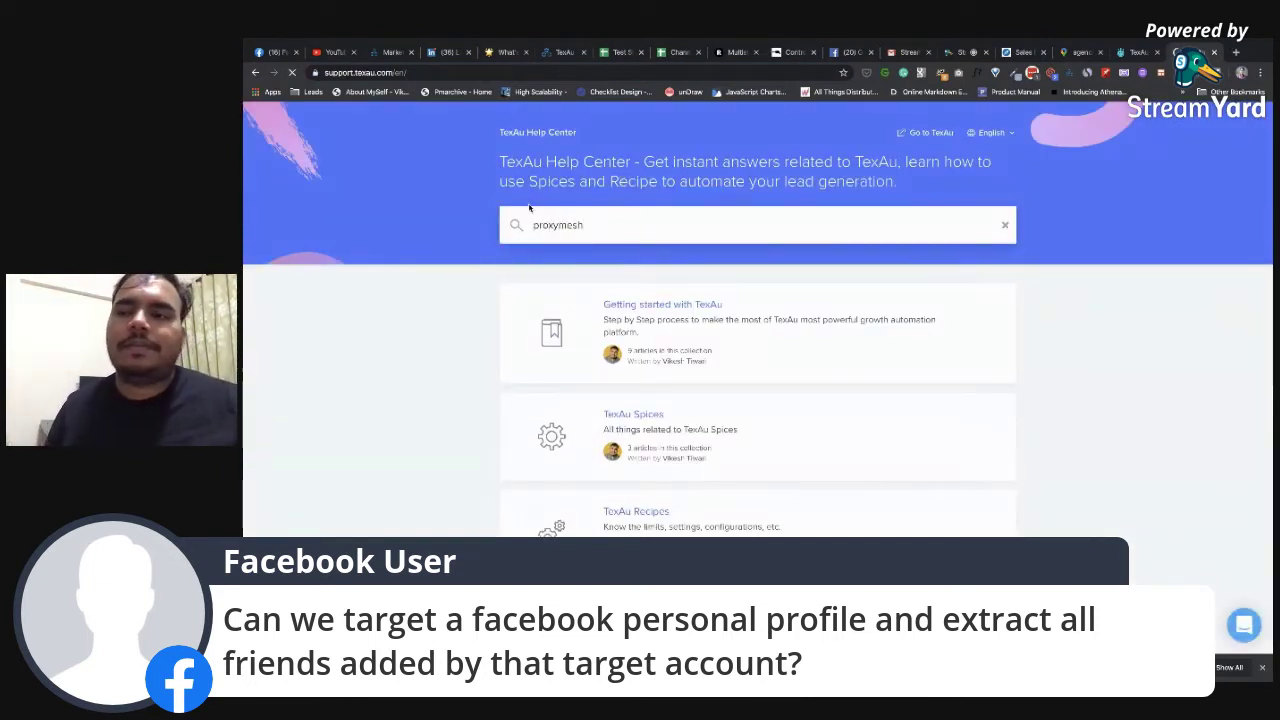
{"action": "key", "text": "Return"}
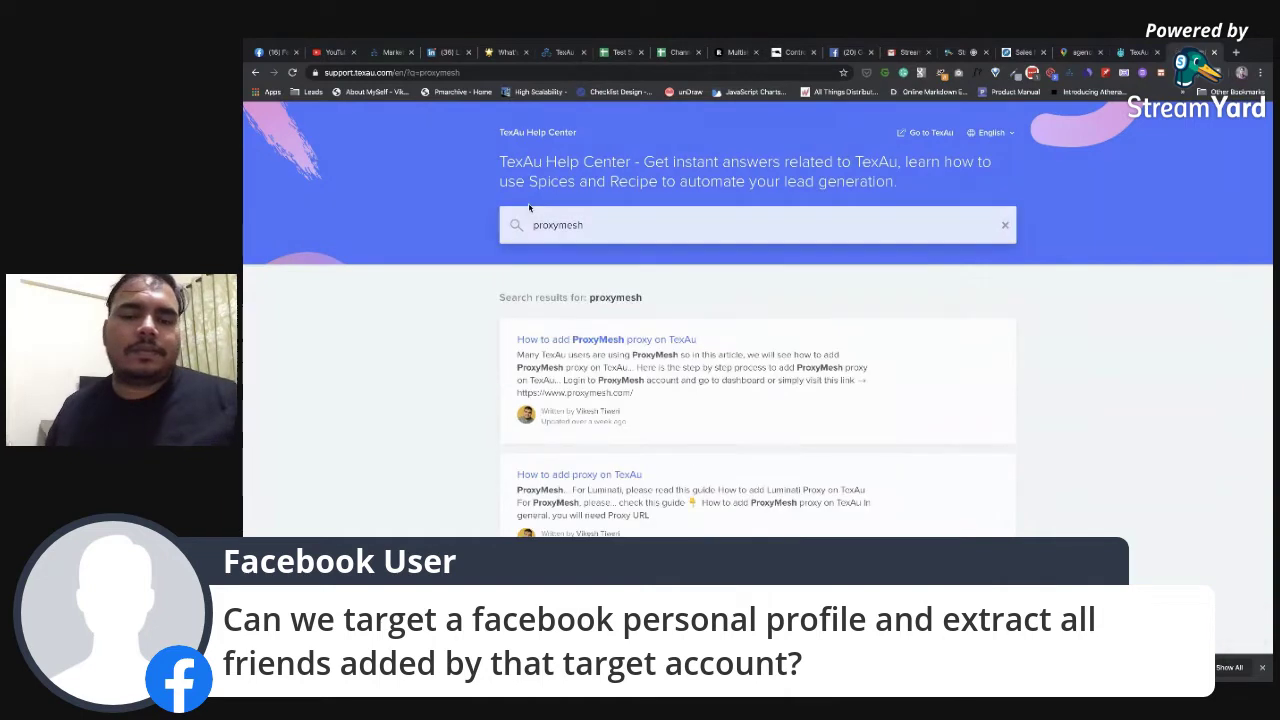
{"action": "left_click", "coordinate": [487, 387]}
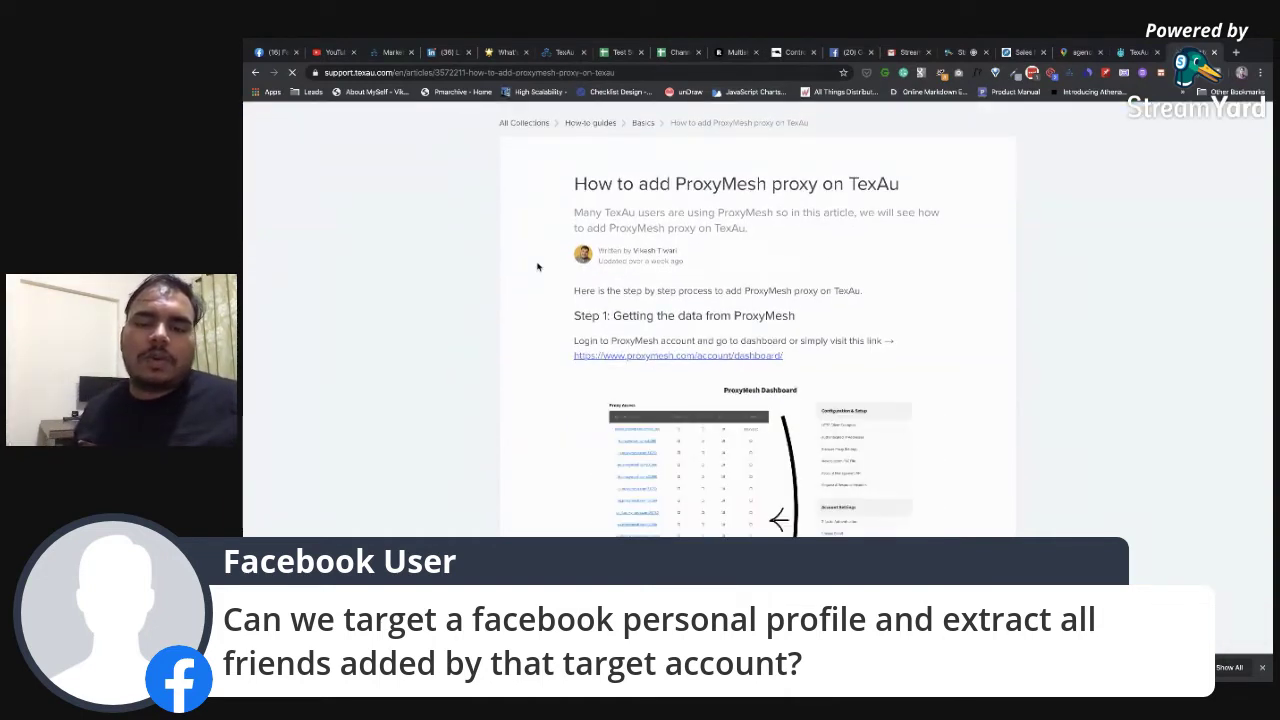
- Read through the 'How to add ProxyMesh proxy on TexAu' article, returning to Step 1
{"action": "scroll", "coordinate": [537, 265], "scroll_direction": "down", "scroll_amount": 2}
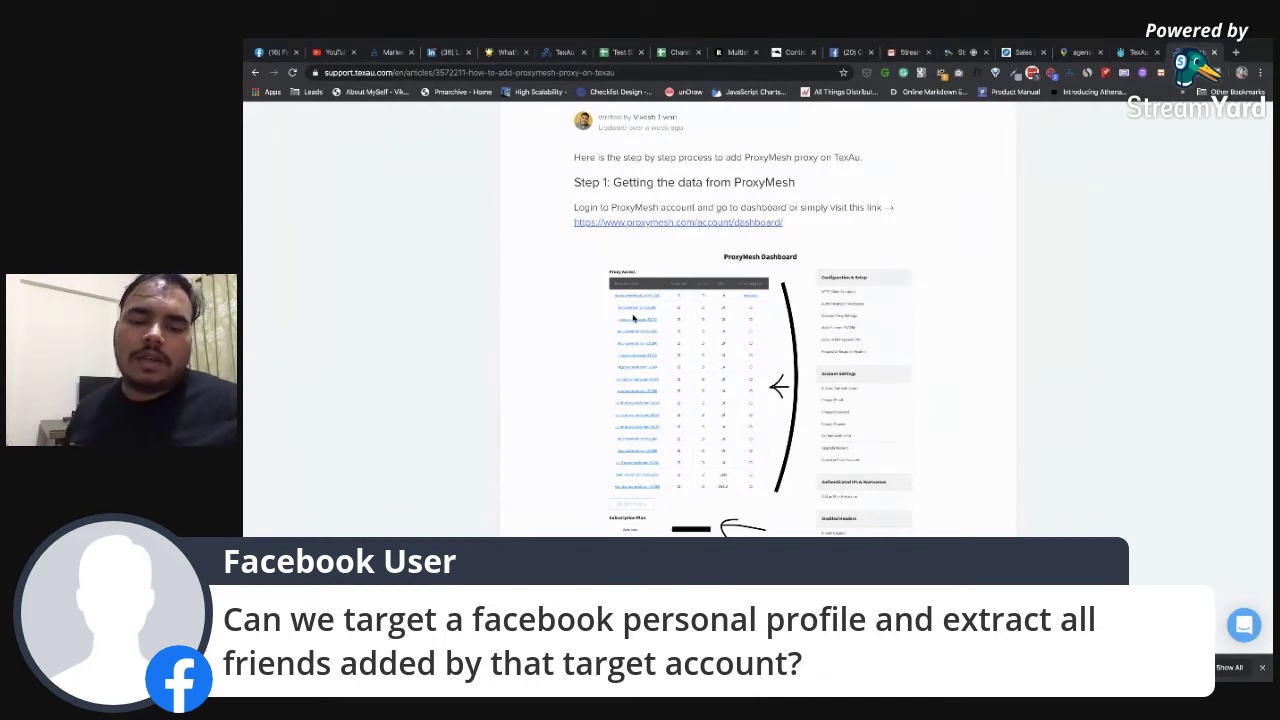
{"action": "scroll", "coordinate": [663, 352], "scroll_direction": "down", "scroll_amount": 1}
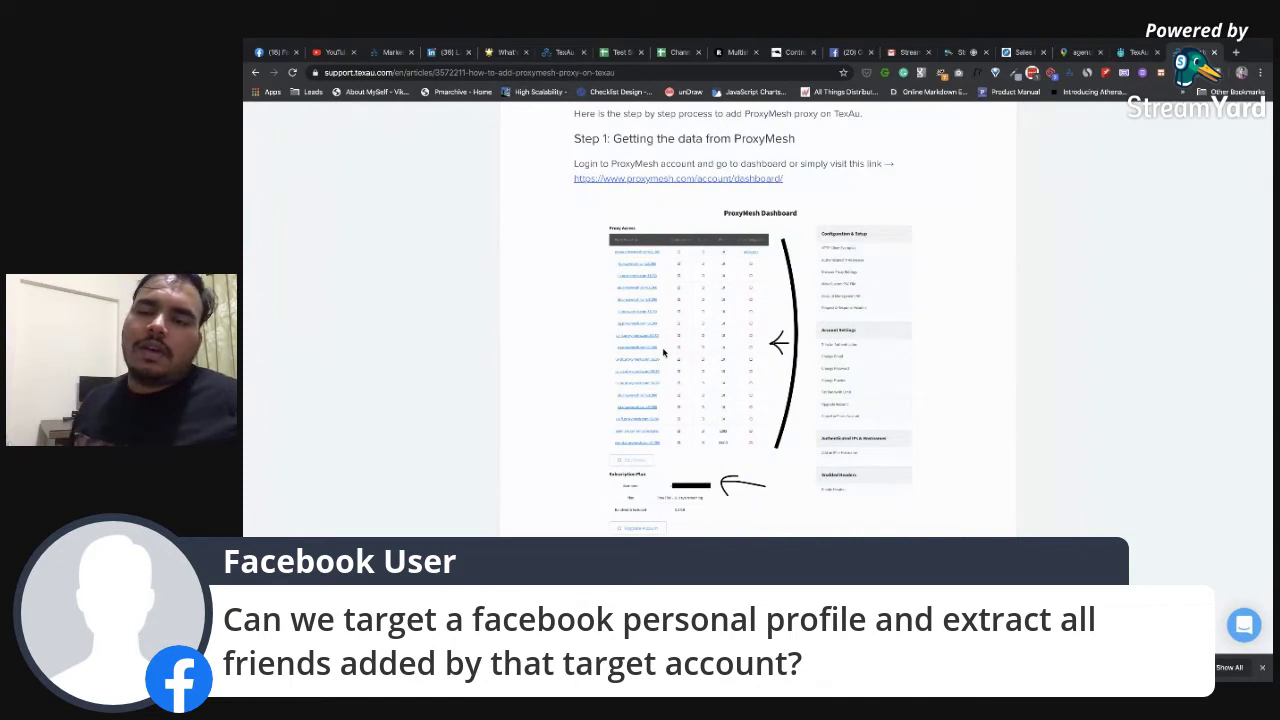
{"action": "scroll", "coordinate": [663, 352], "scroll_direction": "down", "scroll_amount": 2}
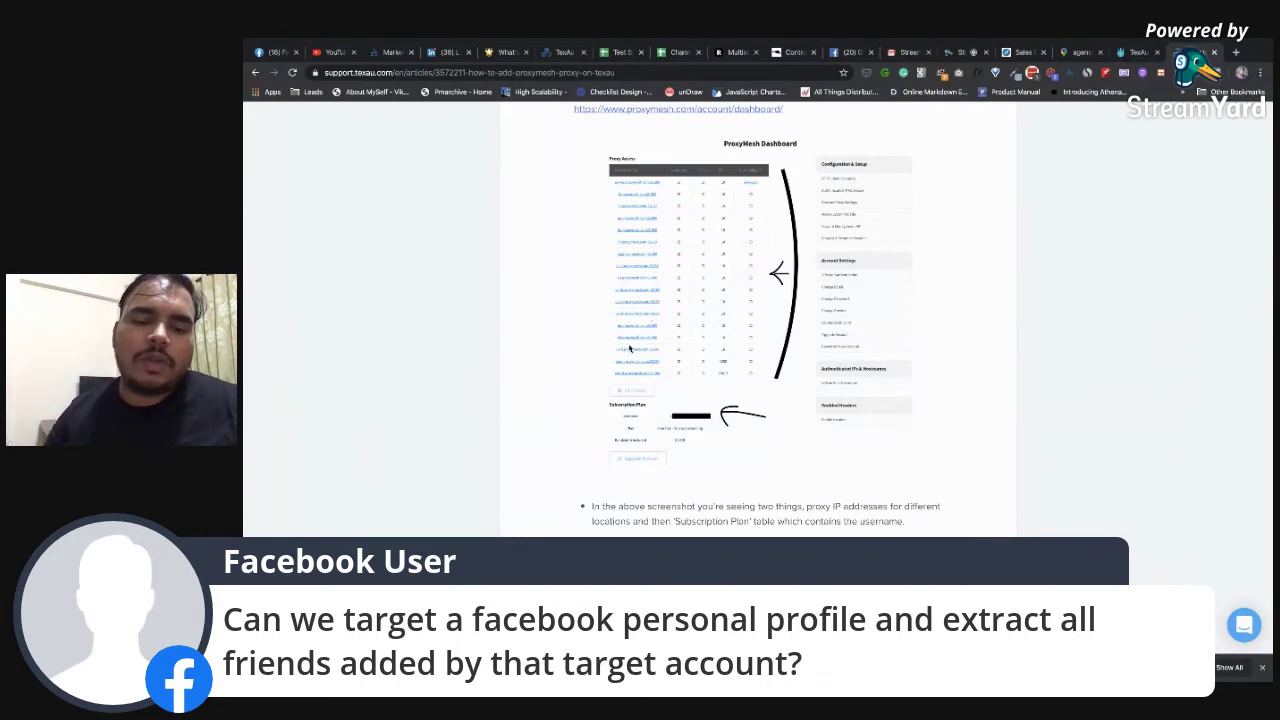
{"action": "scroll", "coordinate": [640, 355], "scroll_direction": "down", "scroll_amount": 2}
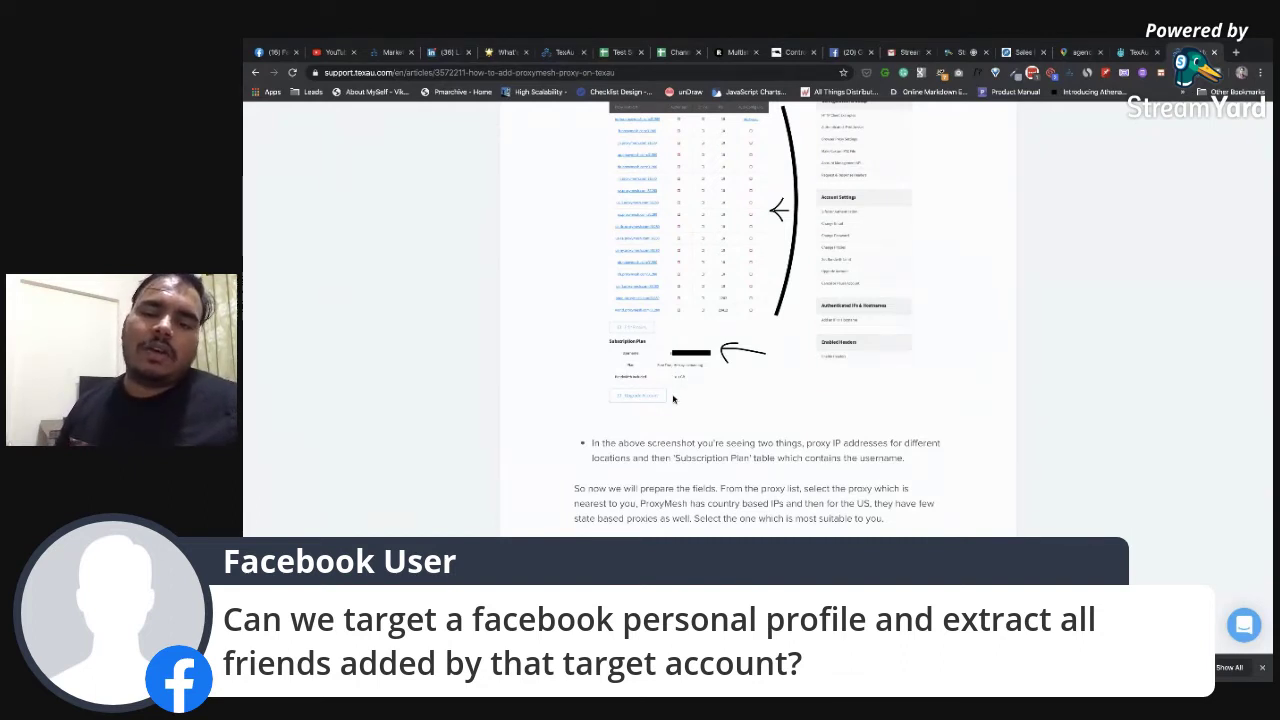
{"action": "scroll", "coordinate": [670, 457], "scroll_direction": "up", "scroll_amount": 3}
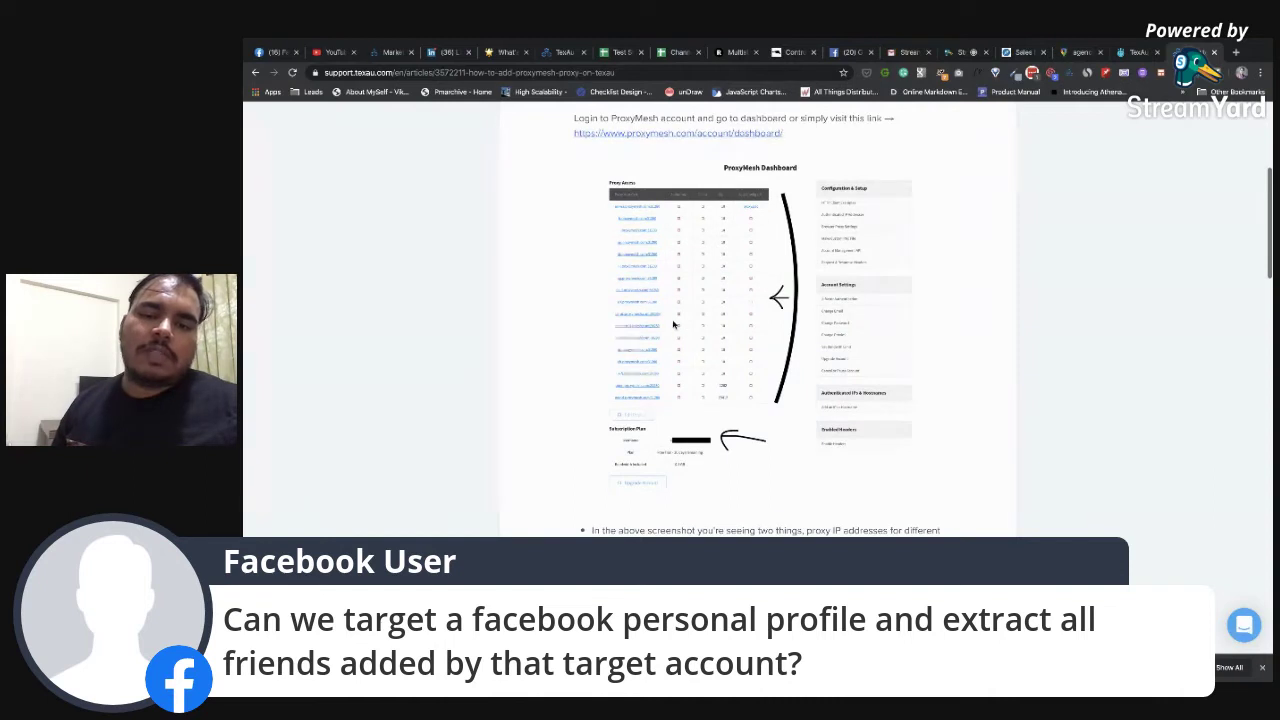
{"action": "scroll", "coordinate": [680, 325], "scroll_direction": "down", "scroll_amount": 3}
{"action": "scroll", "coordinate": [690, 300], "scroll_direction": "up", "scroll_amount": 2}
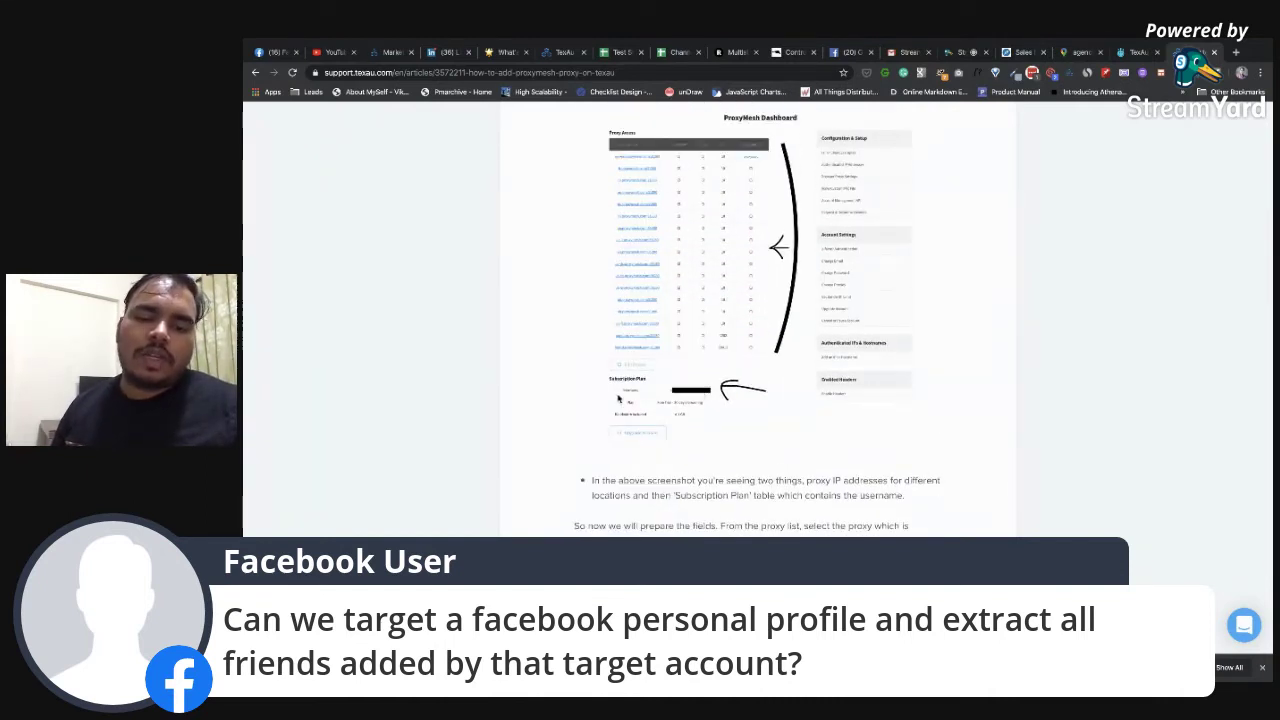
{"action": "scroll", "coordinate": [692, 417], "scroll_direction": "down", "scroll_amount": 1}
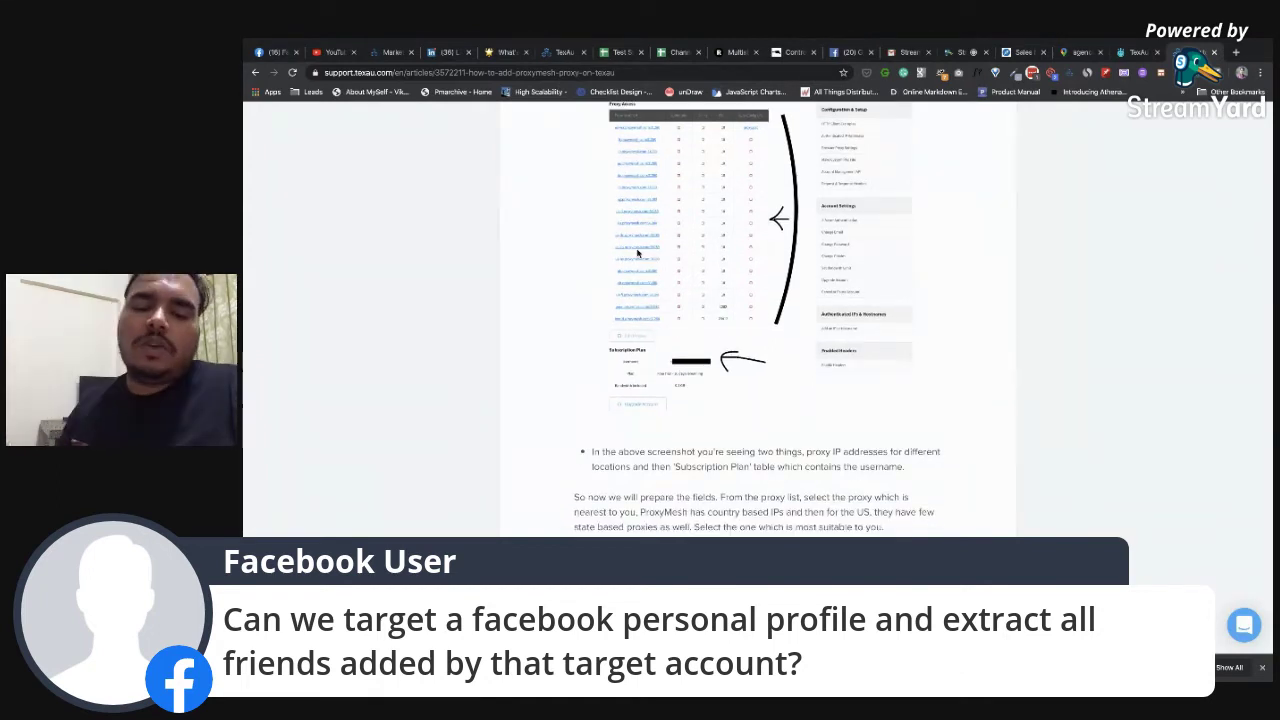
{"action": "scroll", "coordinate": [600, 272], "scroll_direction": "down", "scroll_amount": 1}
{"action": "scroll", "coordinate": [600, 272], "scroll_direction": "down", "scroll_amount": 4}
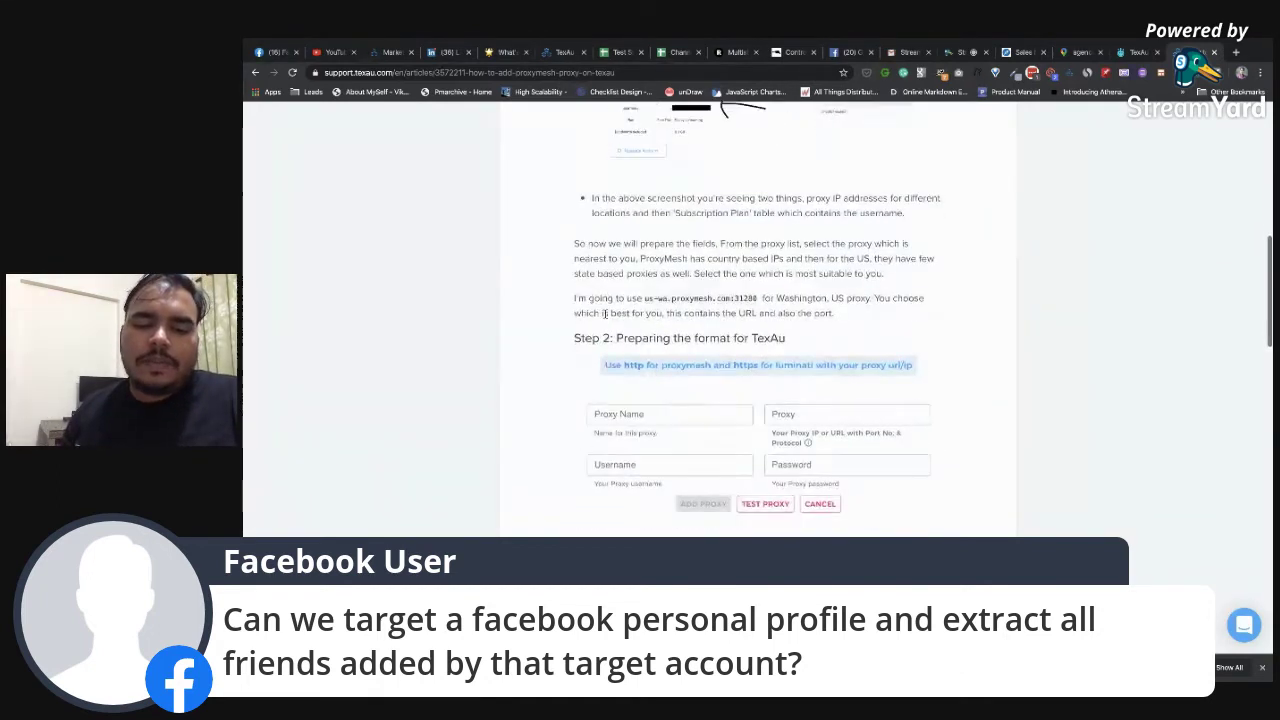
{"action": "scroll", "coordinate": [600, 290], "scroll_direction": "down", "scroll_amount": 2}
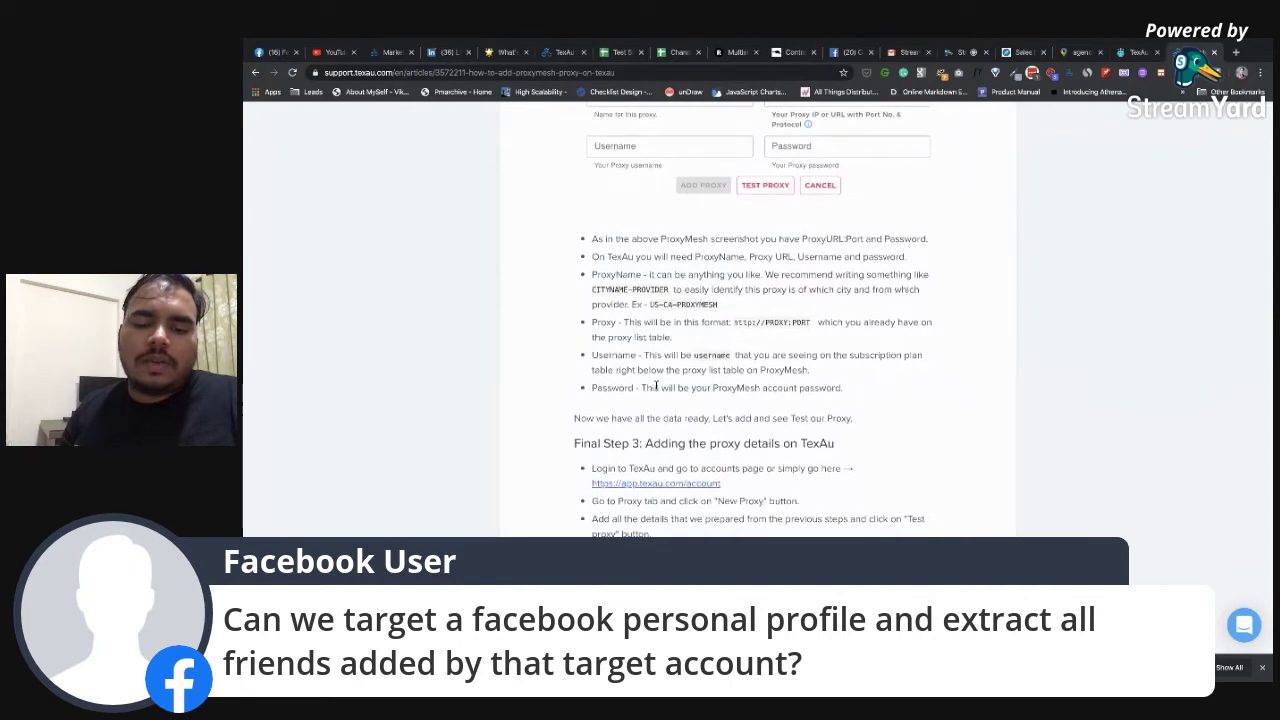
{"action": "scroll", "coordinate": [665, 370], "scroll_direction": "up", "scroll_amount": 15}
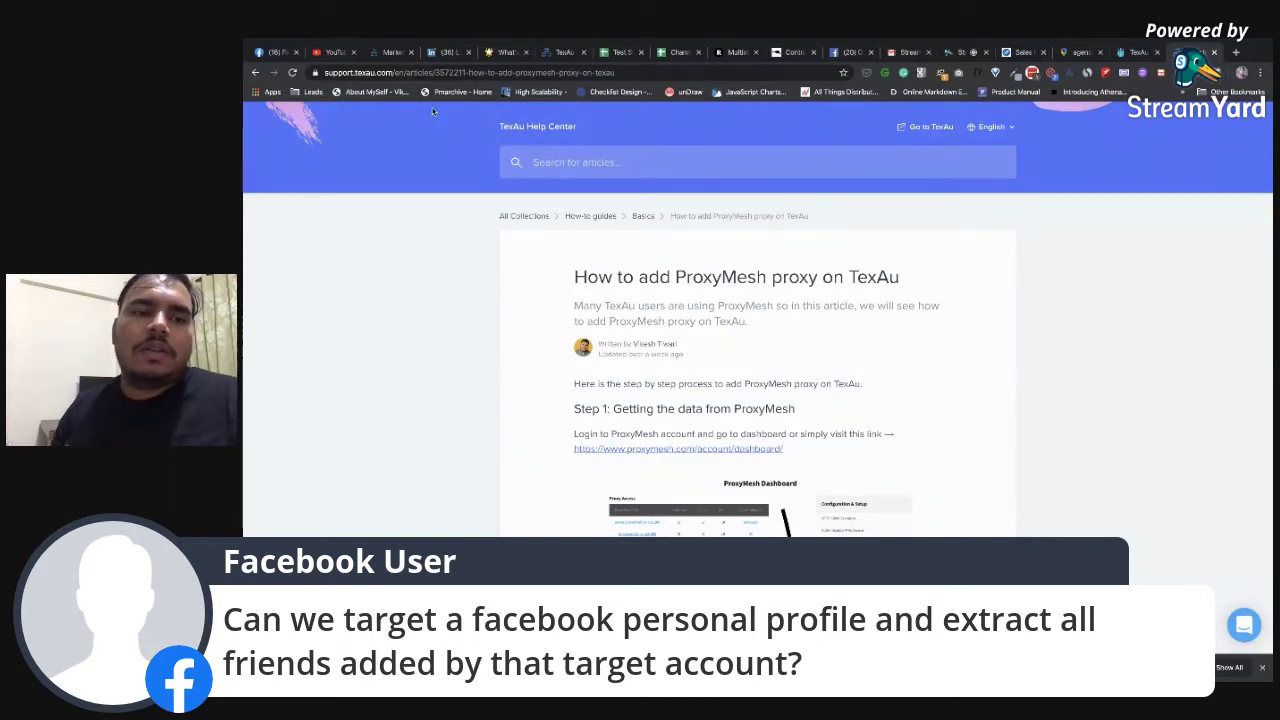
{"action": "left_click_drag", "start_coordinate": [394, 73], "coordinate": [306, 78]}
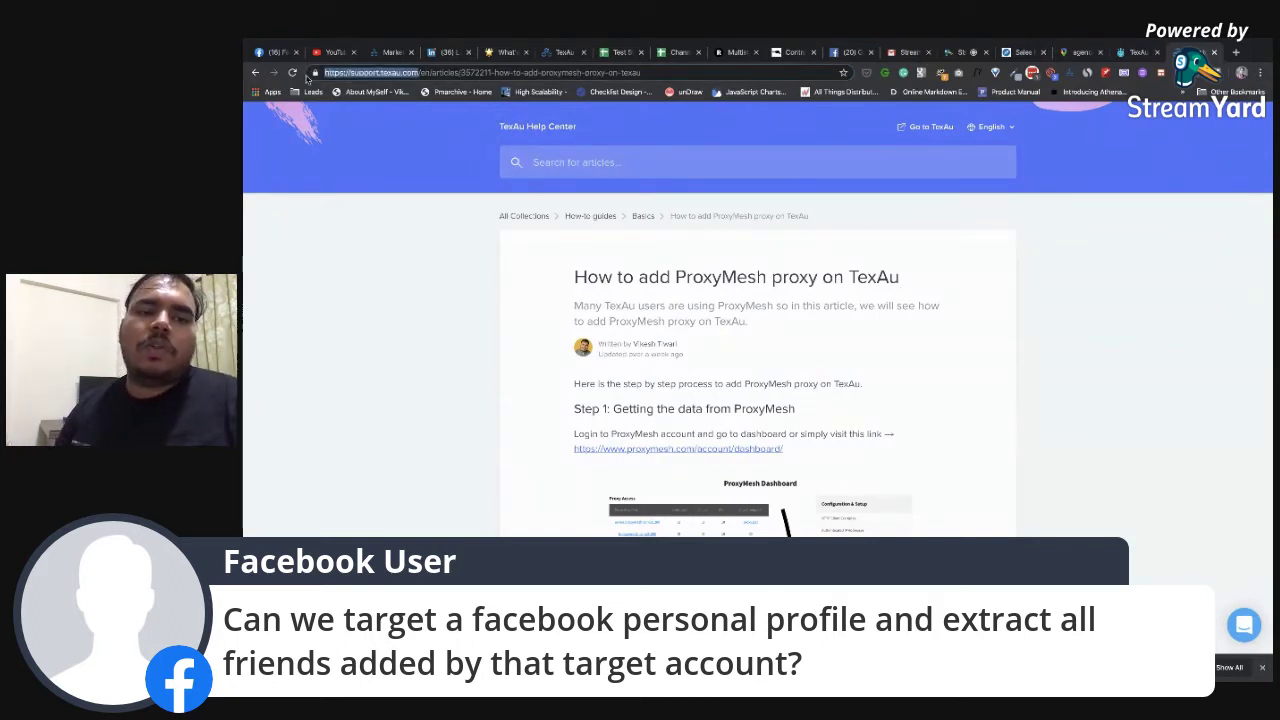
{"action": "left_click", "coordinate": [466, 234]}
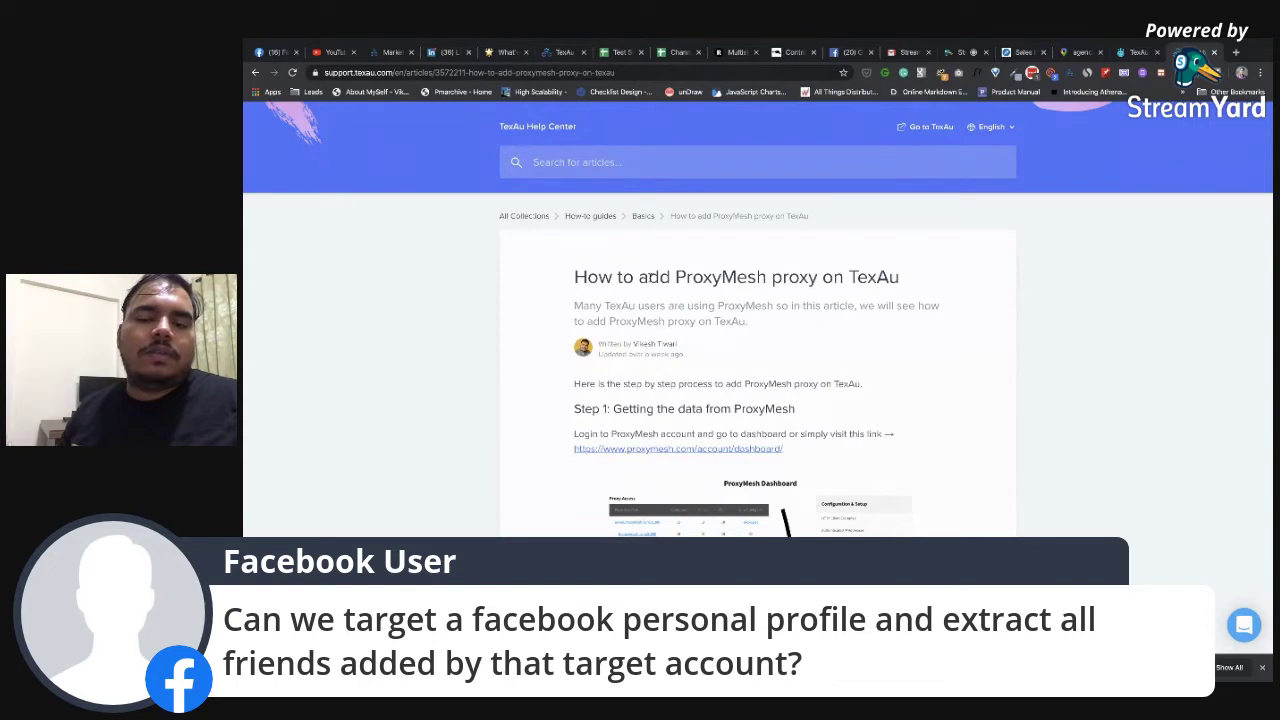
- Check TexAu's global variables settings, then move to the StreamYard broadcast studio
{"action": "left_click", "coordinate": [395, 52]}
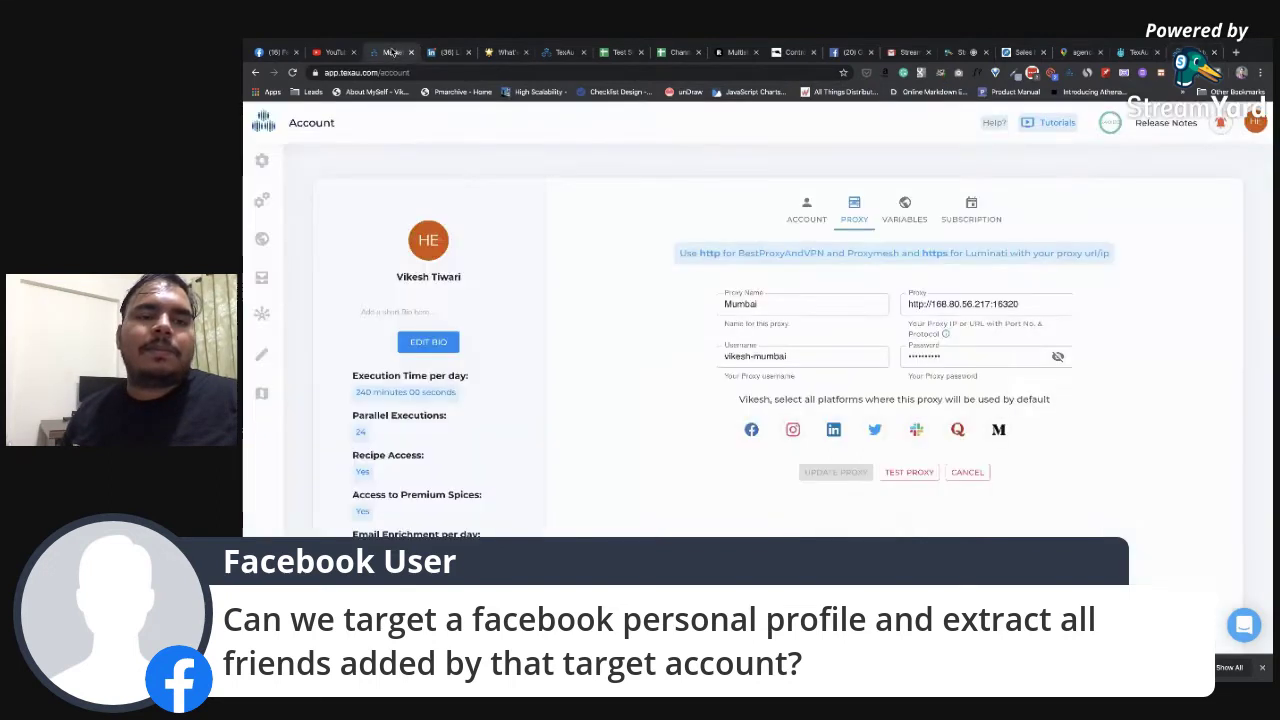
{"action": "left_click", "coordinate": [905, 210]}
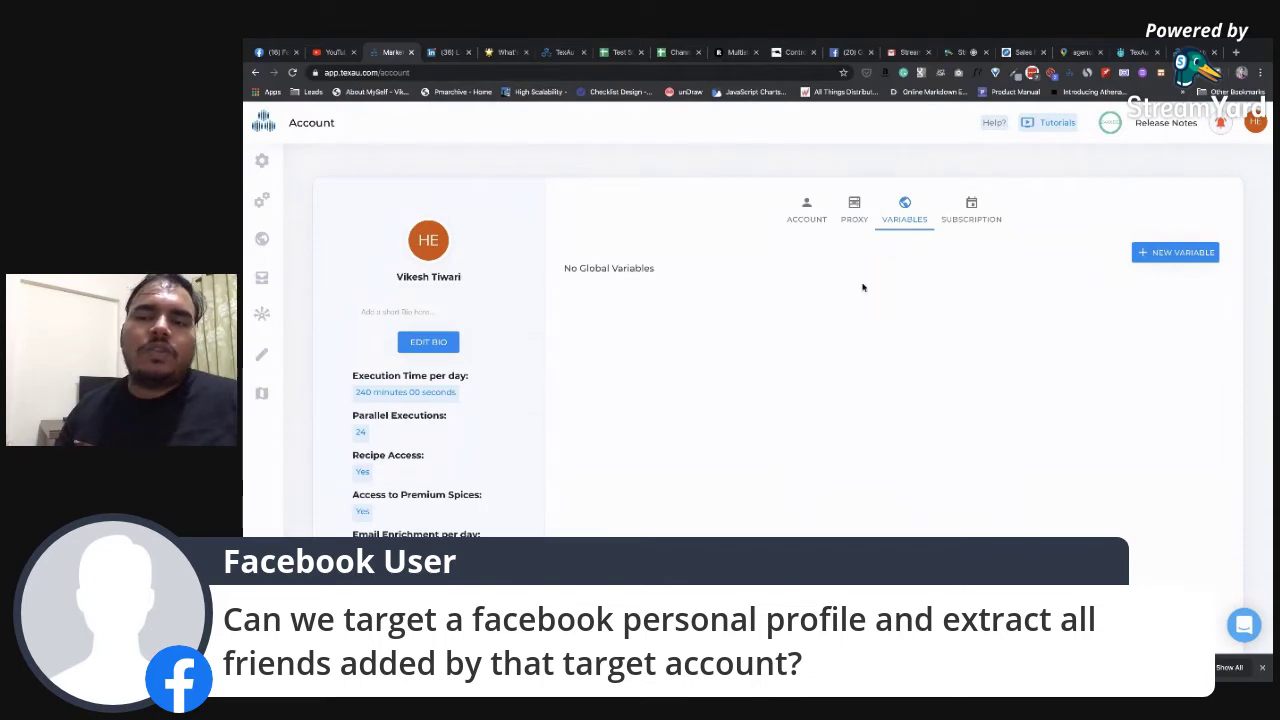
{"action": "left_click", "coordinate": [948, 54]}
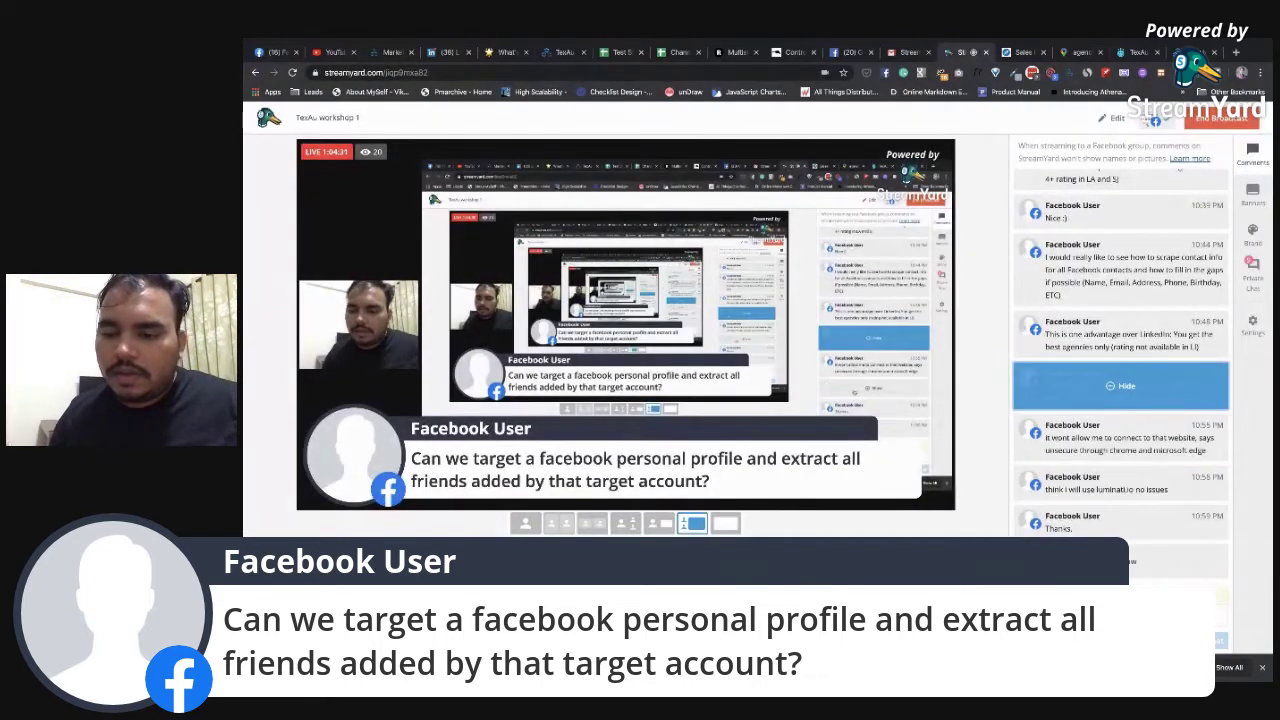
- Cycle the luminati.io, Thanks. and 'proxymesh is perfect' comments onto the live stream
{"action": "left_click", "coordinate": [1110, 485]}
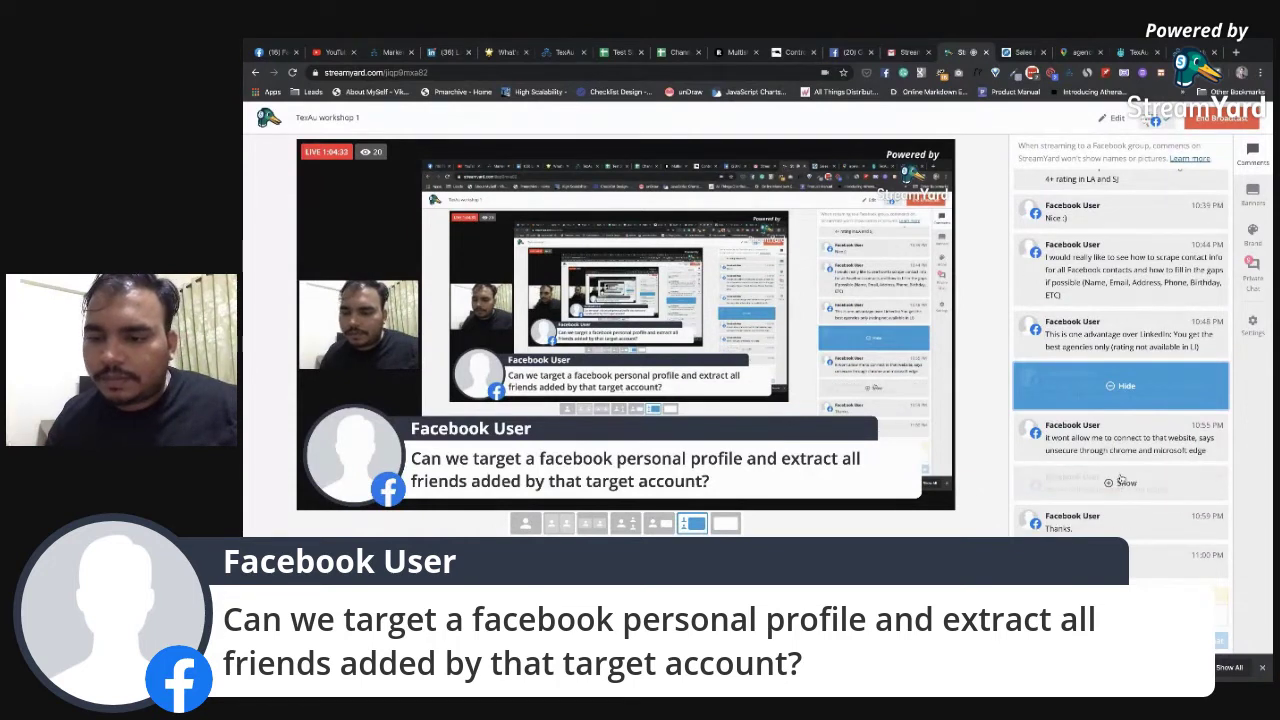
{"action": "left_click", "coordinate": [1110, 485]}
{"action": "left_click", "coordinate": [1120, 530]}
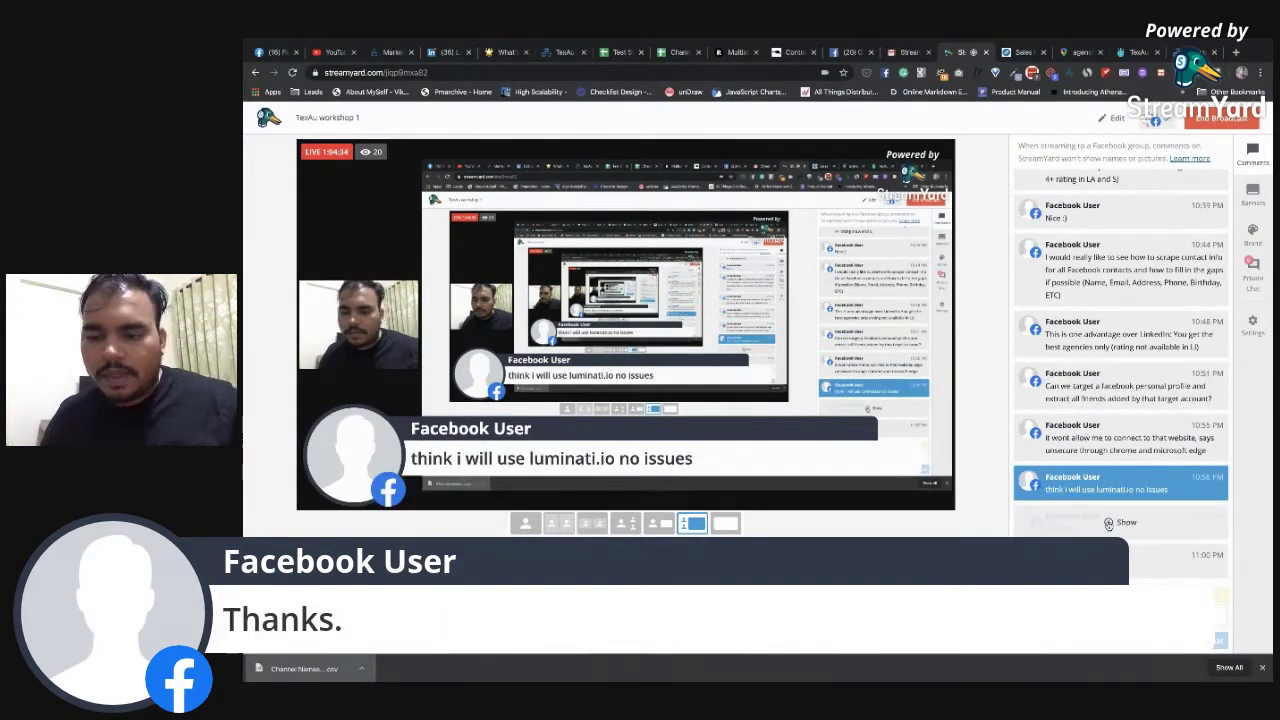
{"action": "left_click", "coordinate": [1120, 552]}
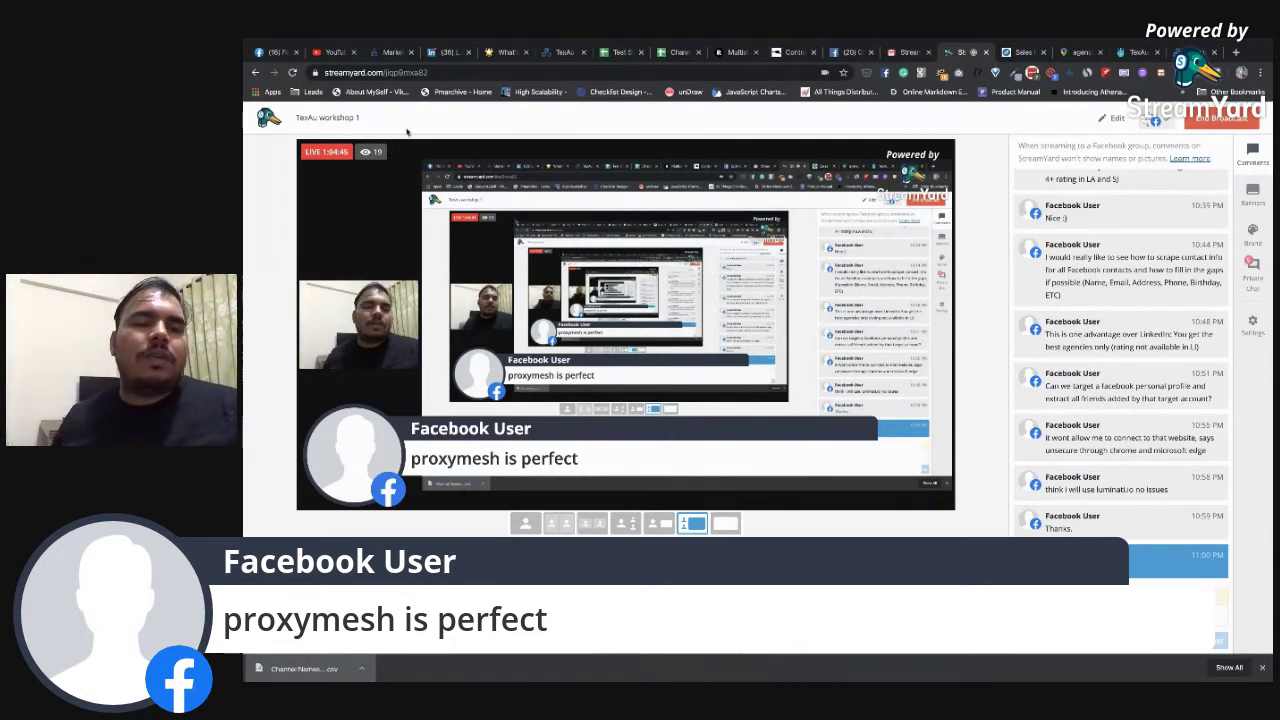
{"action": "left_click", "coordinate": [380, 53]}
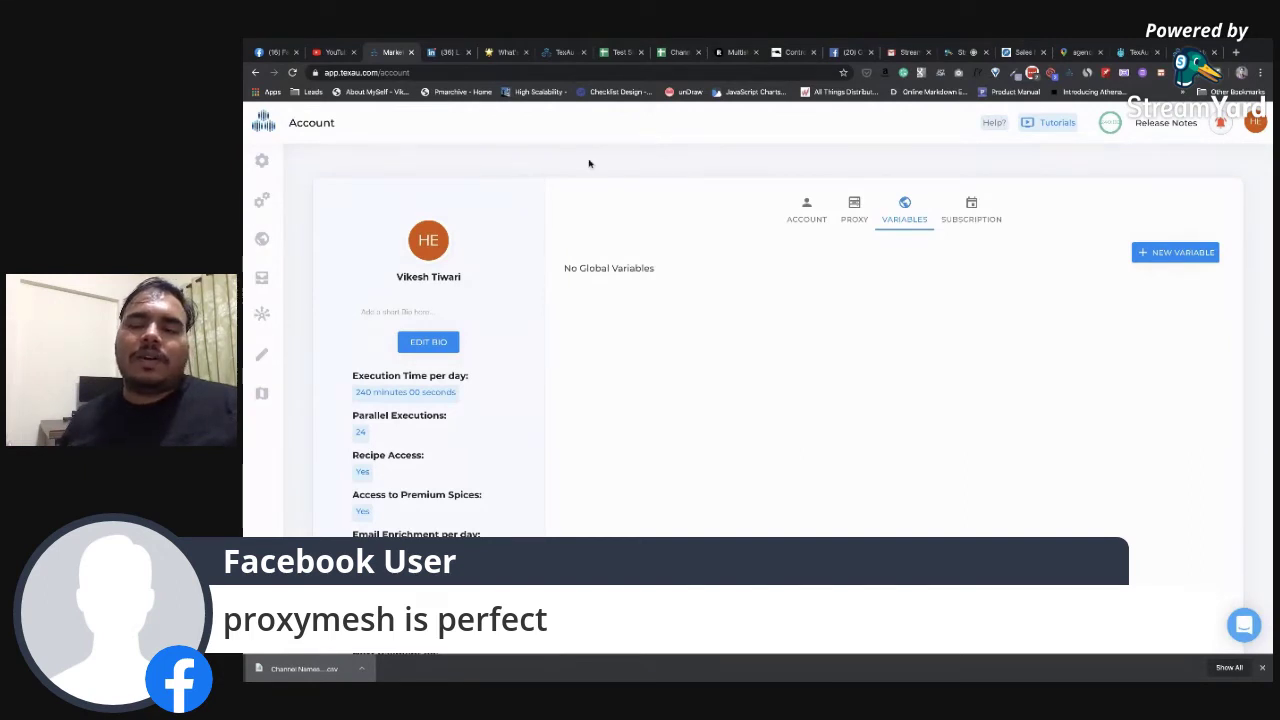
{"action": "left_click", "coordinate": [851, 52]}
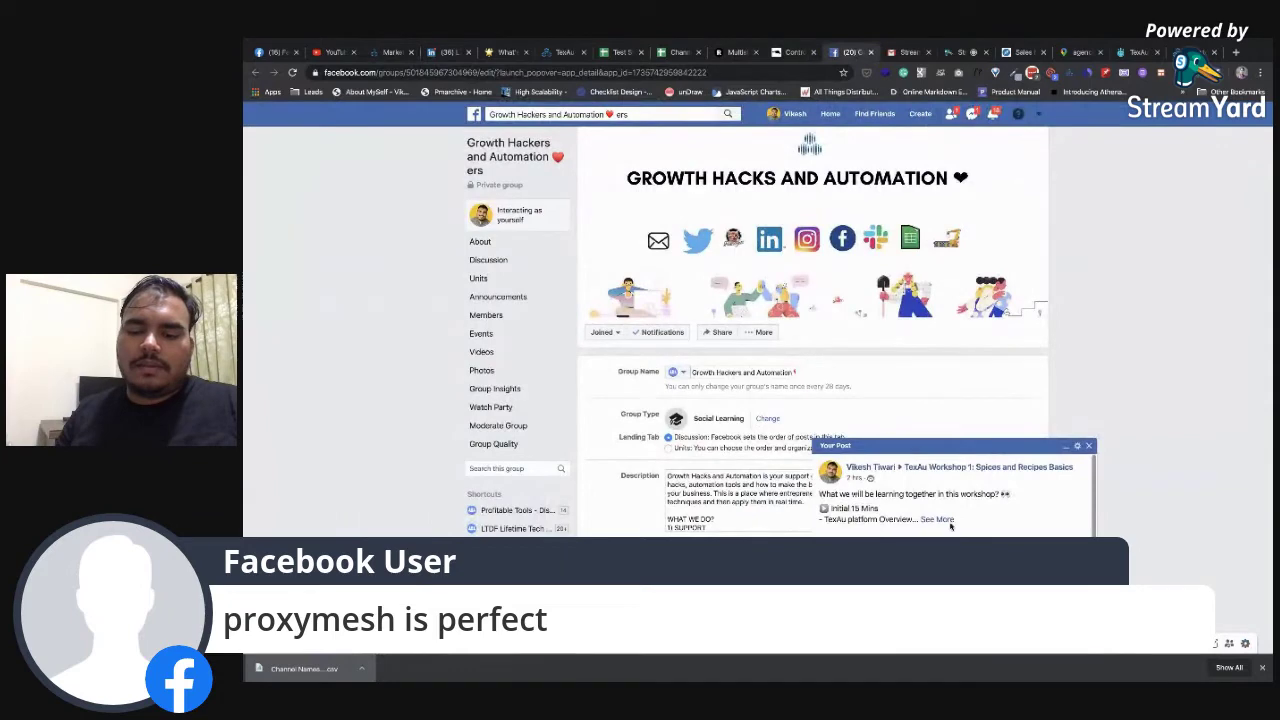
- Close the Your Post popup on the Facebook group page
{"action": "left_click", "coordinate": [1088, 445]}
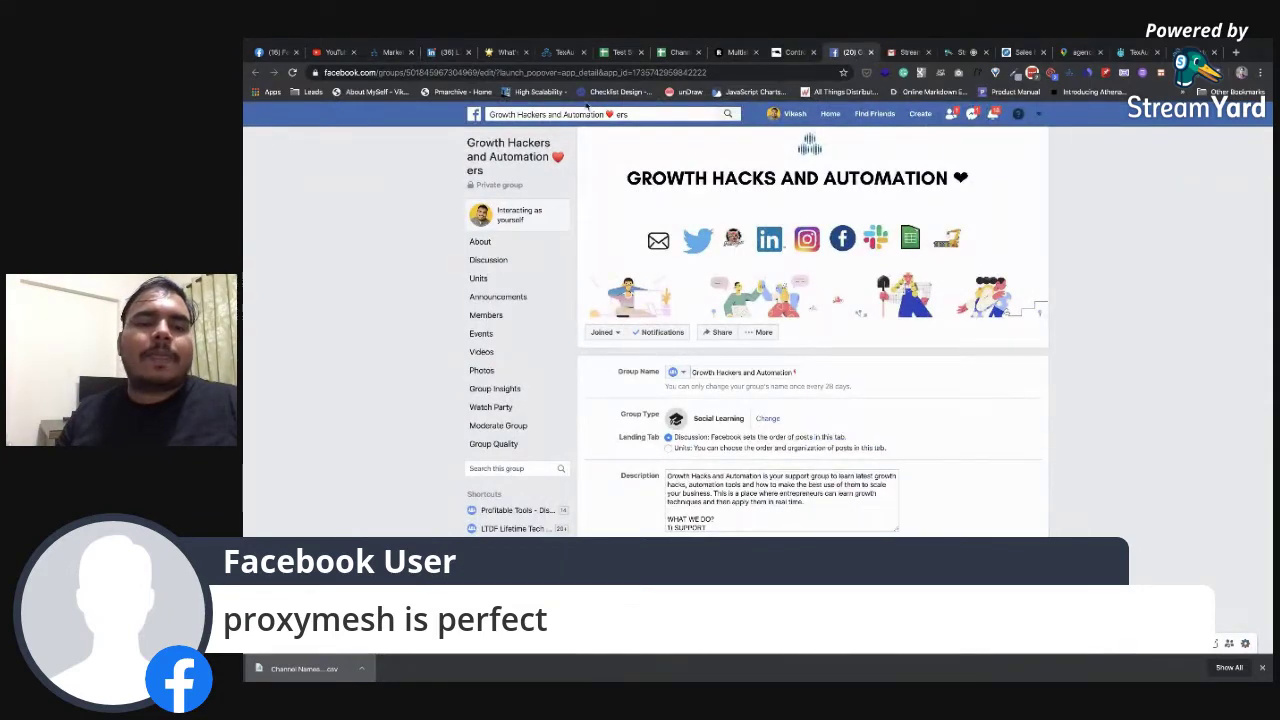
{"action": "scroll", "coordinate": [464, 190], "scroll_direction": "down", "scroll_amount": 2}
{"action": "scroll", "coordinate": [464, 190], "scroll_direction": "up", "scroll_amount": 2}
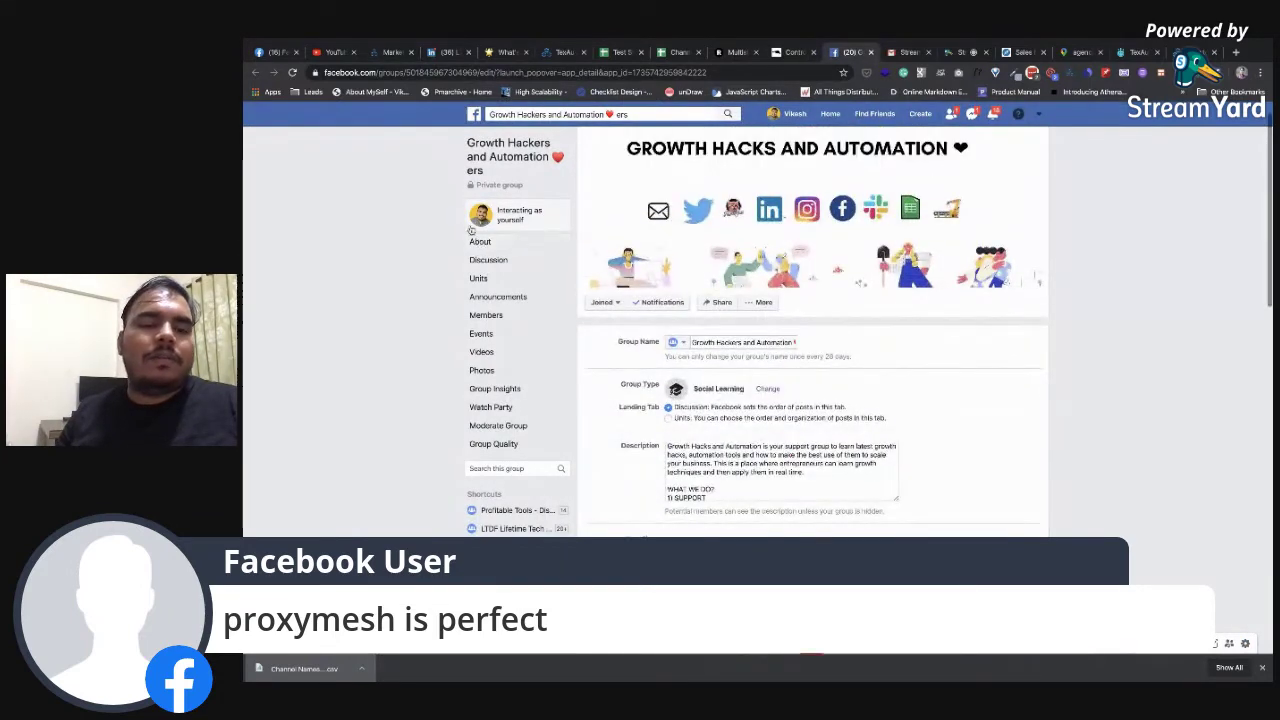
- Review the group's Discussion feed and the live post's 30 comments
{"action": "left_click", "coordinate": [483, 262]}
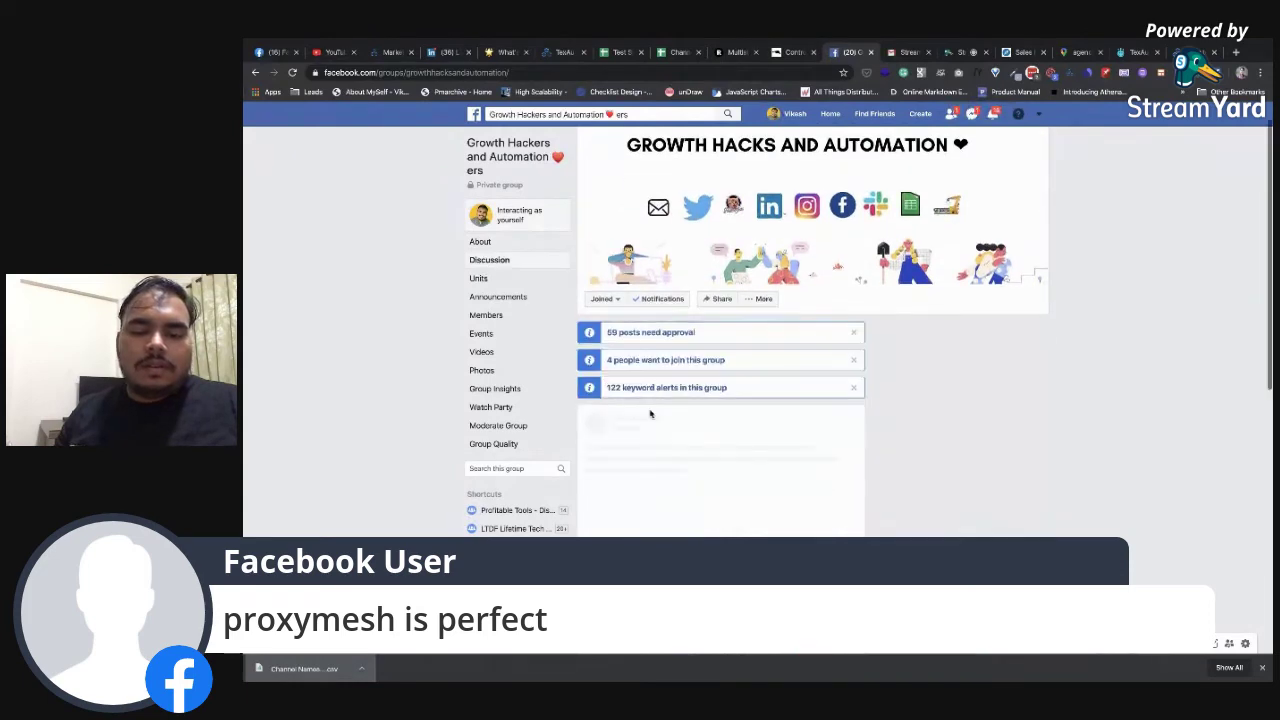
{"action": "scroll", "coordinate": [700, 414], "scroll_direction": "down", "scroll_amount": 1}
{"action": "scroll", "coordinate": [709, 480], "scroll_direction": "down", "scroll_amount": 3}
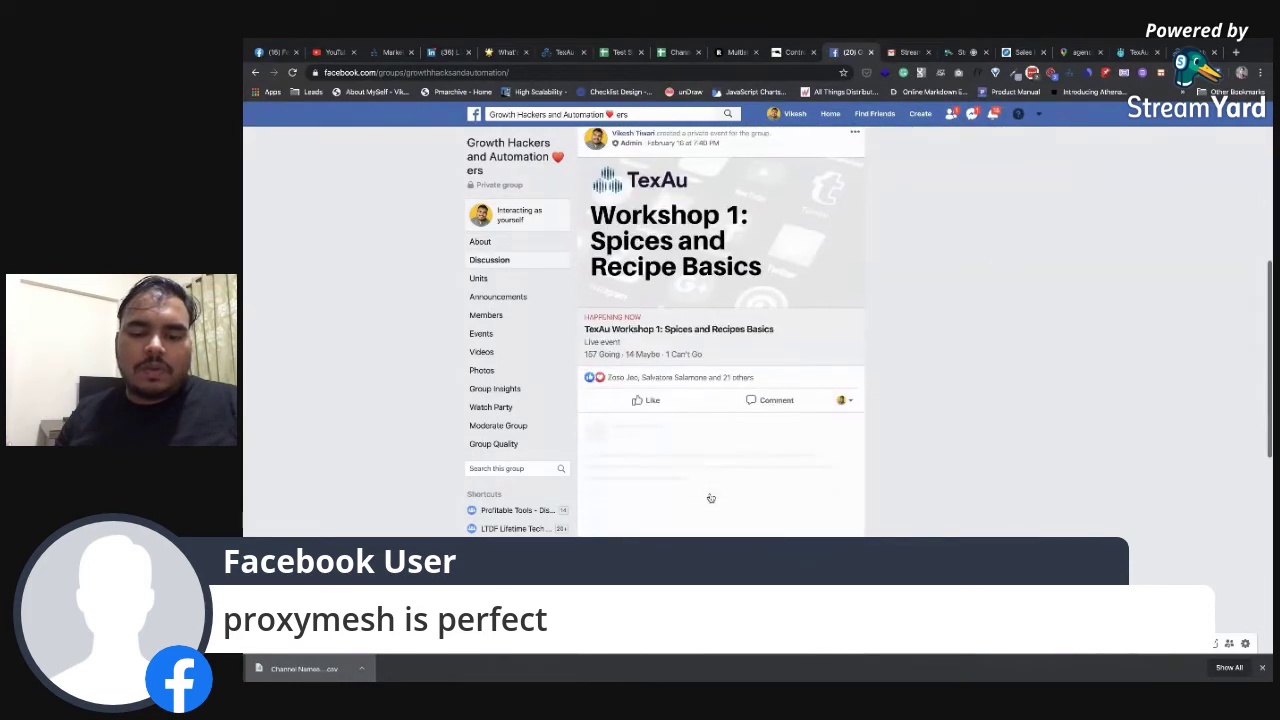
{"action": "scroll", "coordinate": [709, 497], "scroll_direction": "down", "scroll_amount": 2}
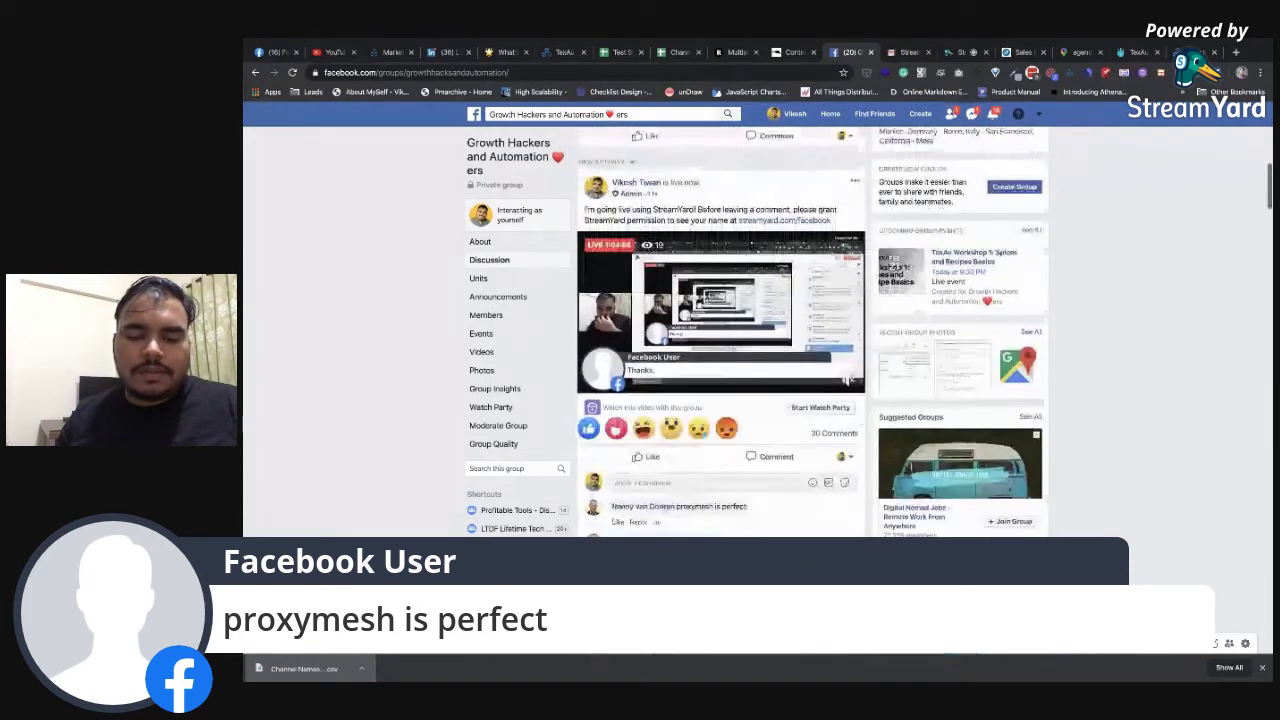
{"action": "scroll", "coordinate": [700, 505], "scroll_direction": "down", "scroll_amount": 2}
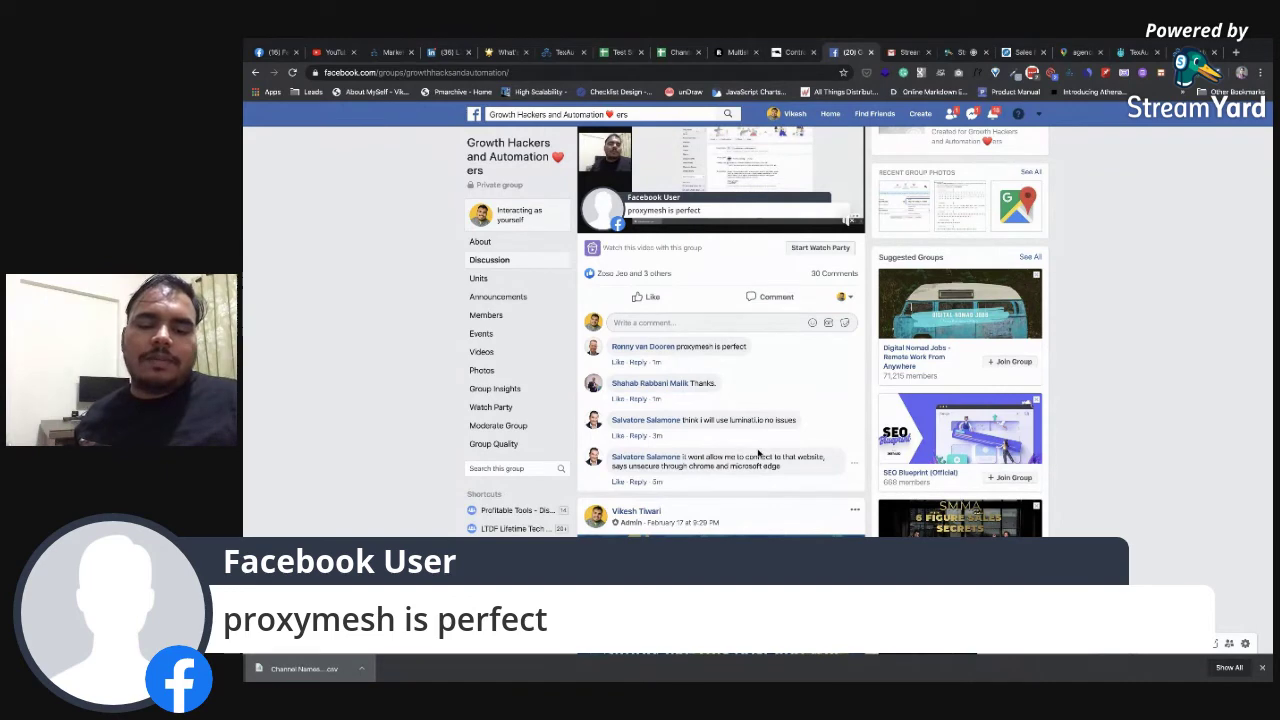
{"action": "scroll", "coordinate": [763, 476], "scroll_direction": "up", "scroll_amount": 1}
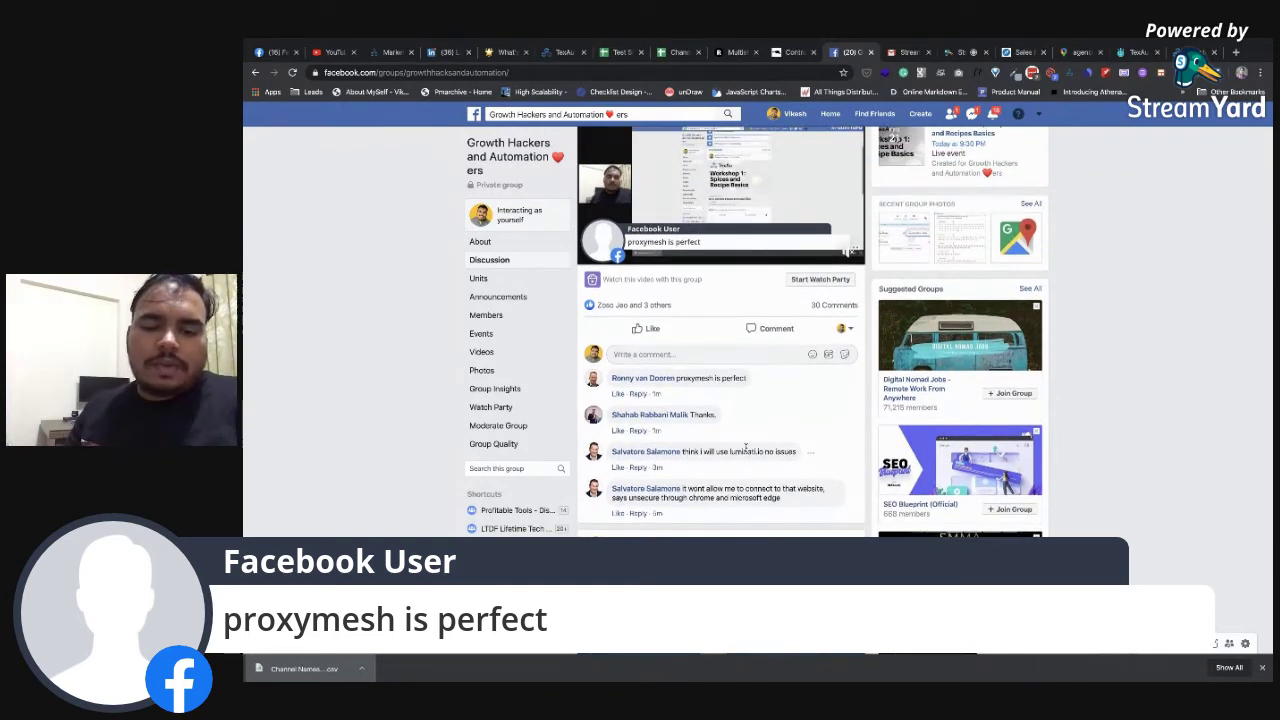
{"action": "scroll", "coordinate": [740, 455], "scroll_direction": "up", "scroll_amount": 1}
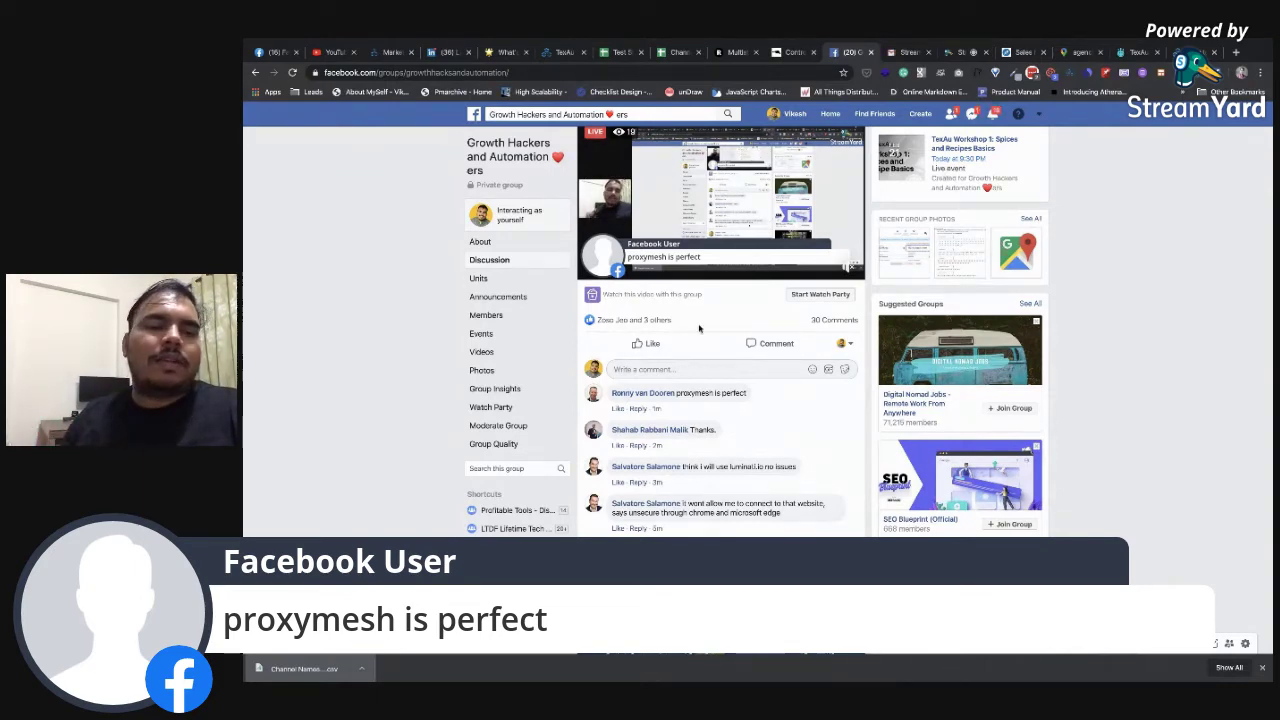
{"action": "left_click", "coordinate": [390, 52]}
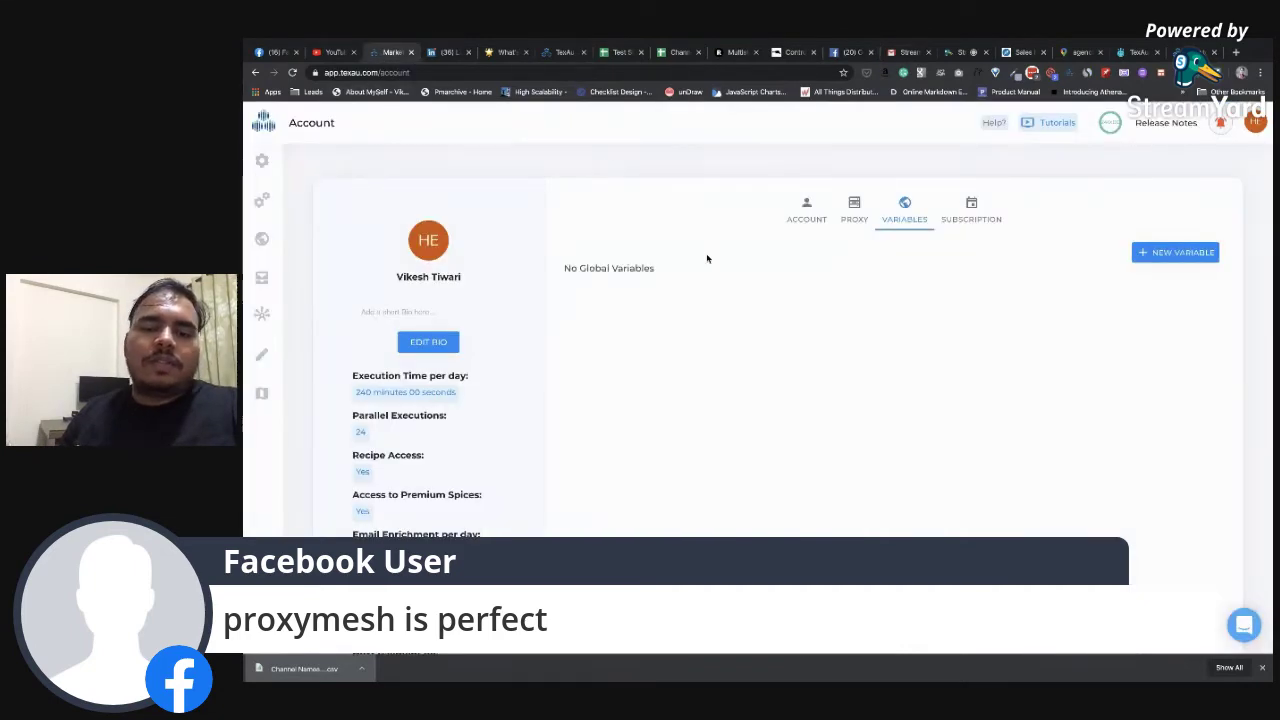
- Open an empty new-variable form on TexAu's Variables page, ready for a name
{"action": "left_click", "coordinate": [1153, 258]}
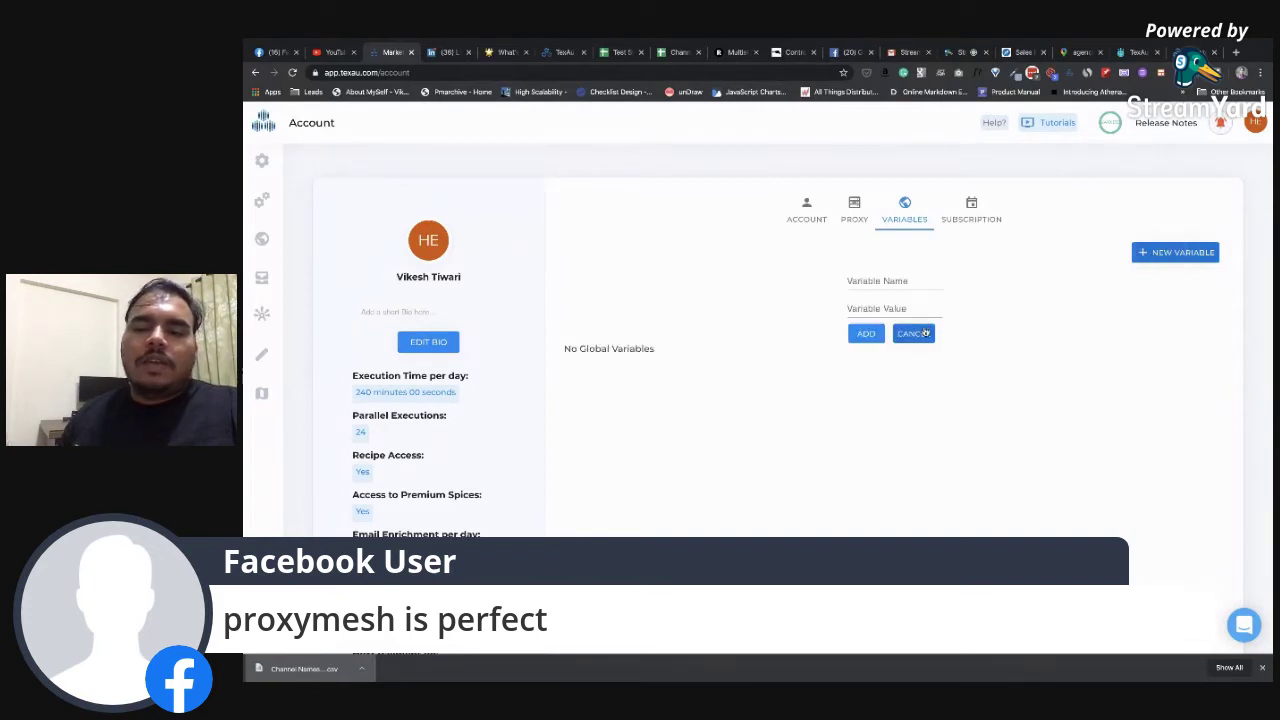
{"action": "left_click", "coordinate": [914, 332]}
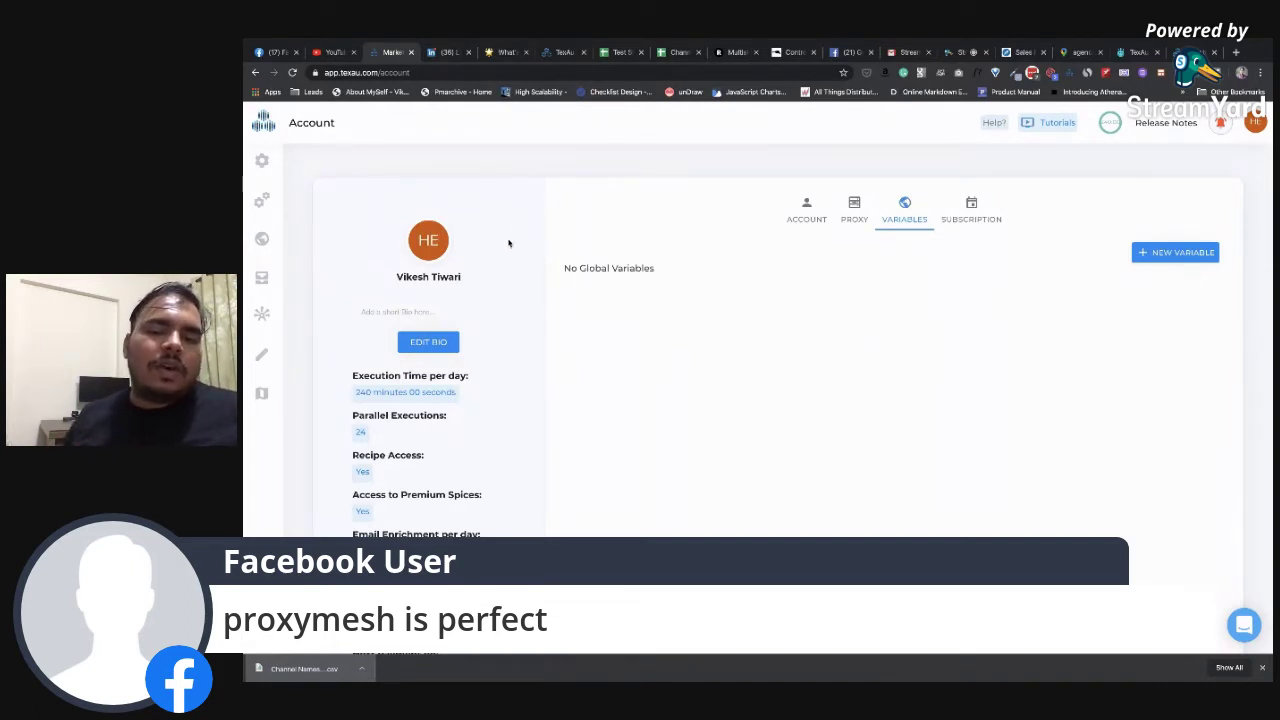
{"action": "left_click", "coordinate": [1163, 256]}
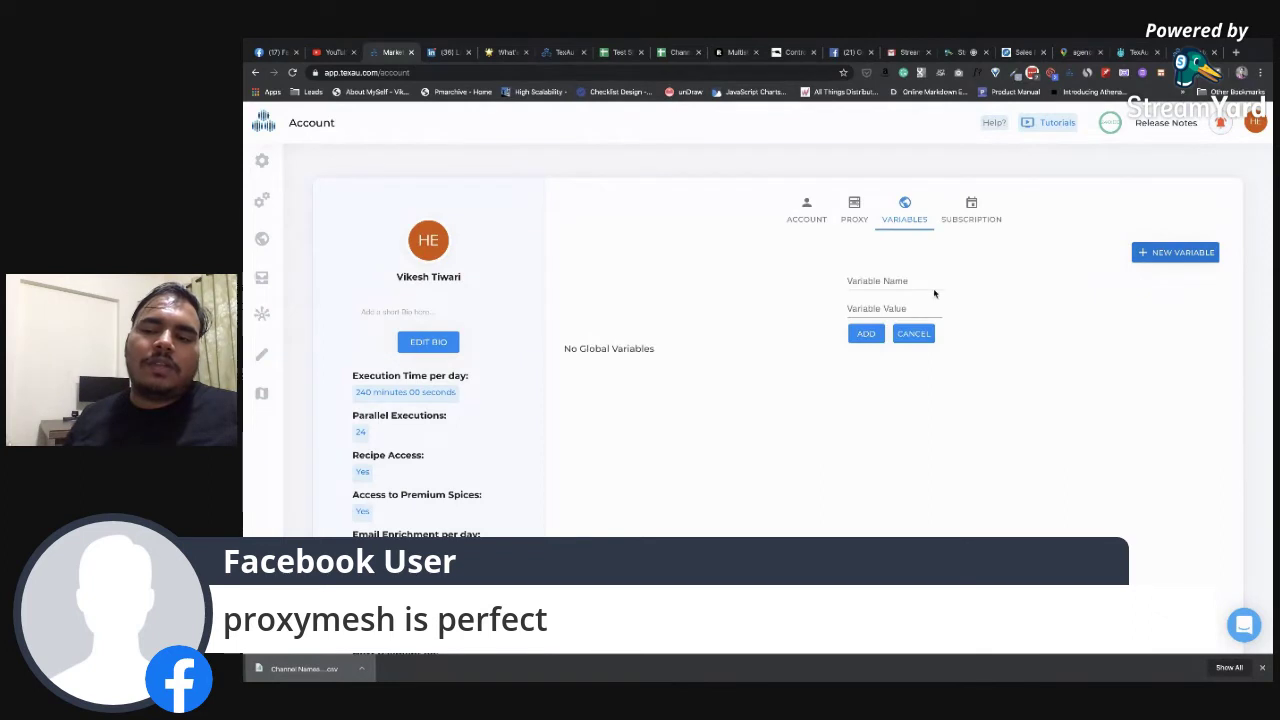
{"action": "left_click", "coordinate": [896, 278]}
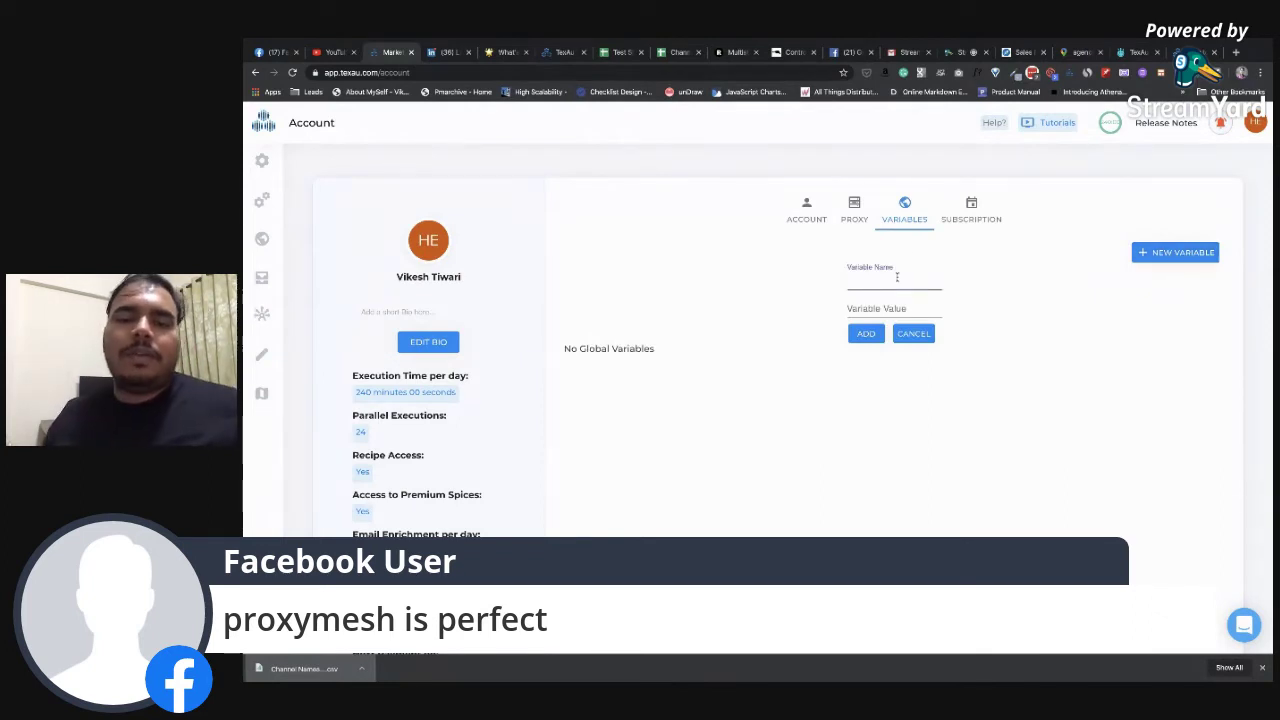
{"action": "left_click", "coordinate": [270, 54]}
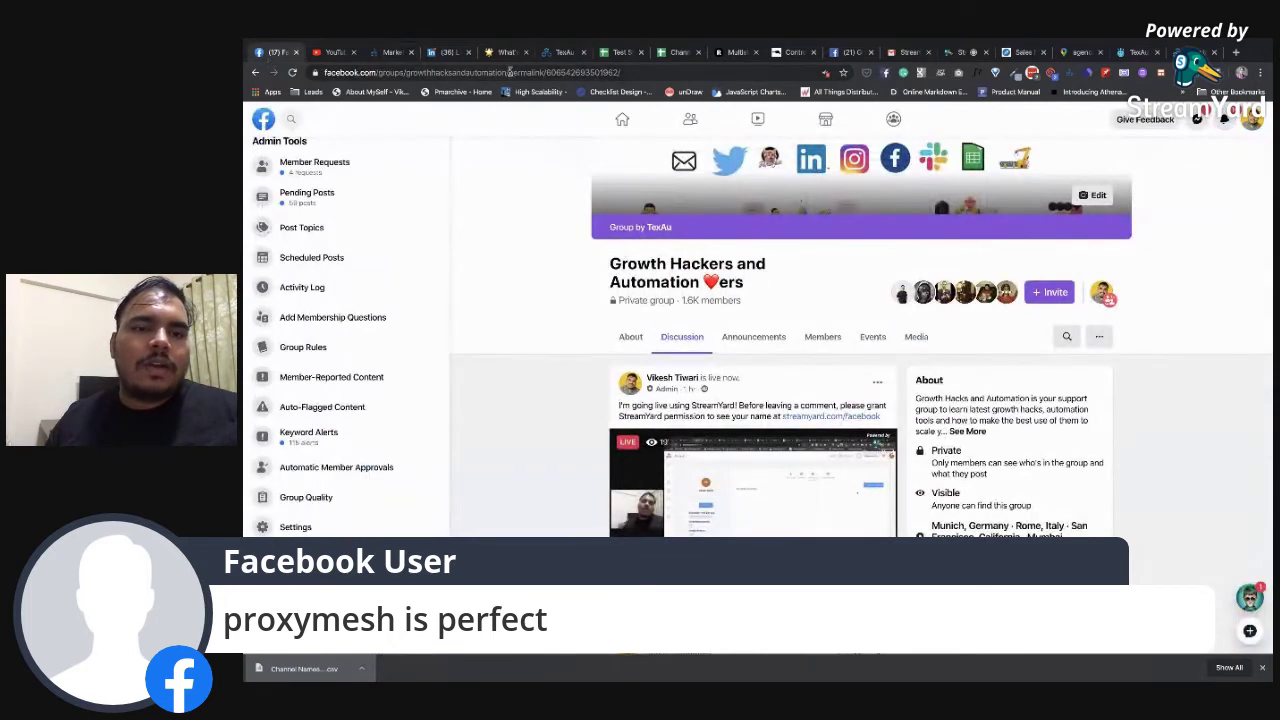
- Copy the Facebook group's web address and approve all 4 pending member requests
{"action": "left_click_drag", "start_coordinate": [508, 72], "coordinate": [322, 72]}
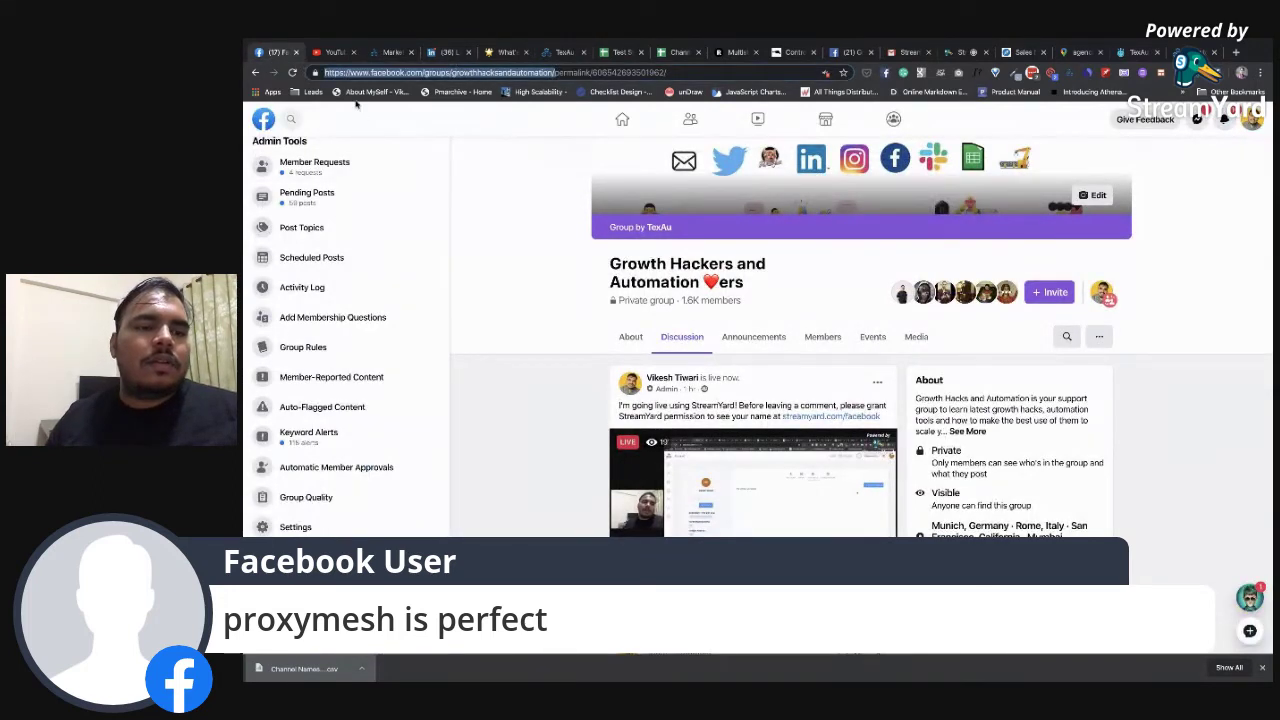
{"action": "left_click", "coordinate": [314, 166]}
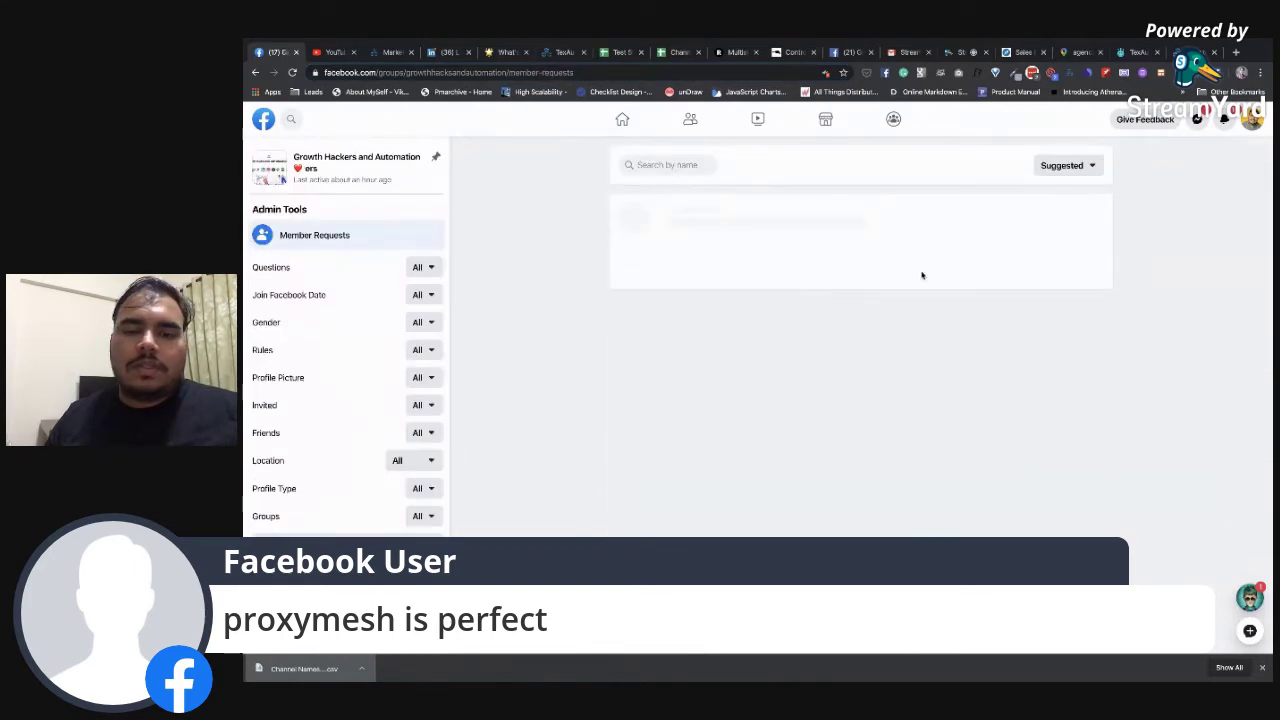
{"action": "left_click", "coordinate": [970, 213]}
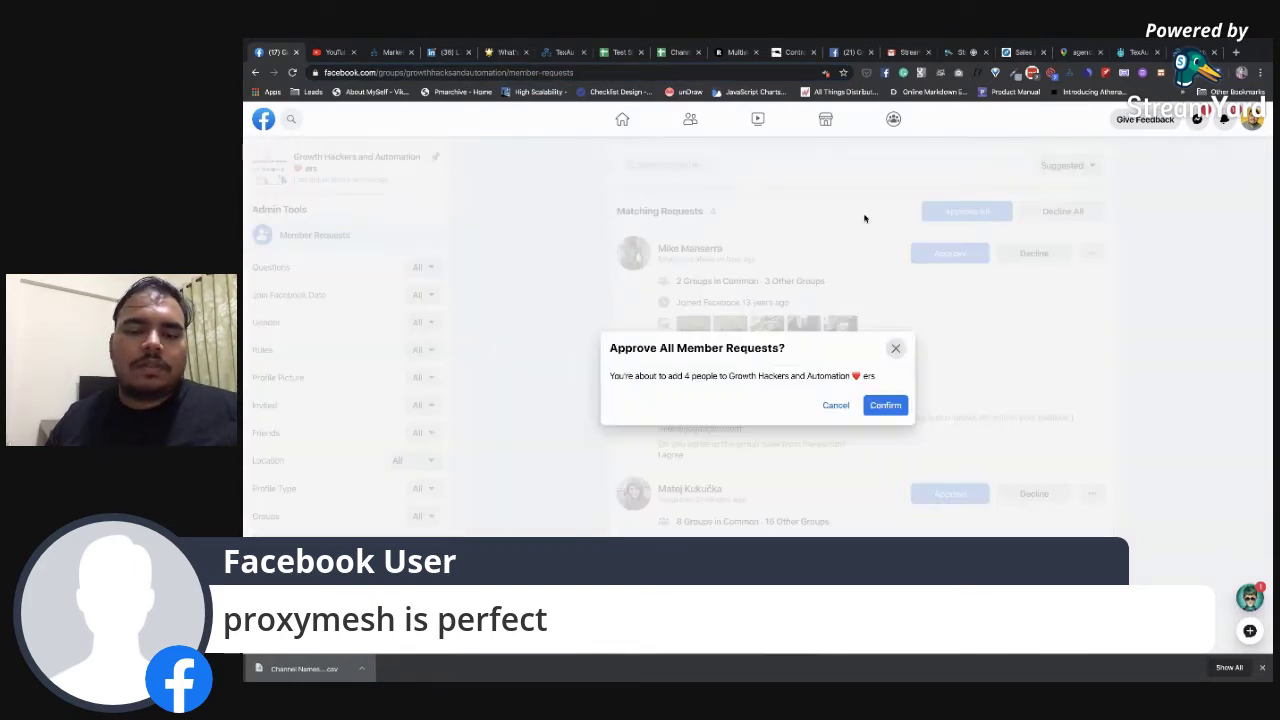
{"action": "left_click", "coordinate": [886, 405]}
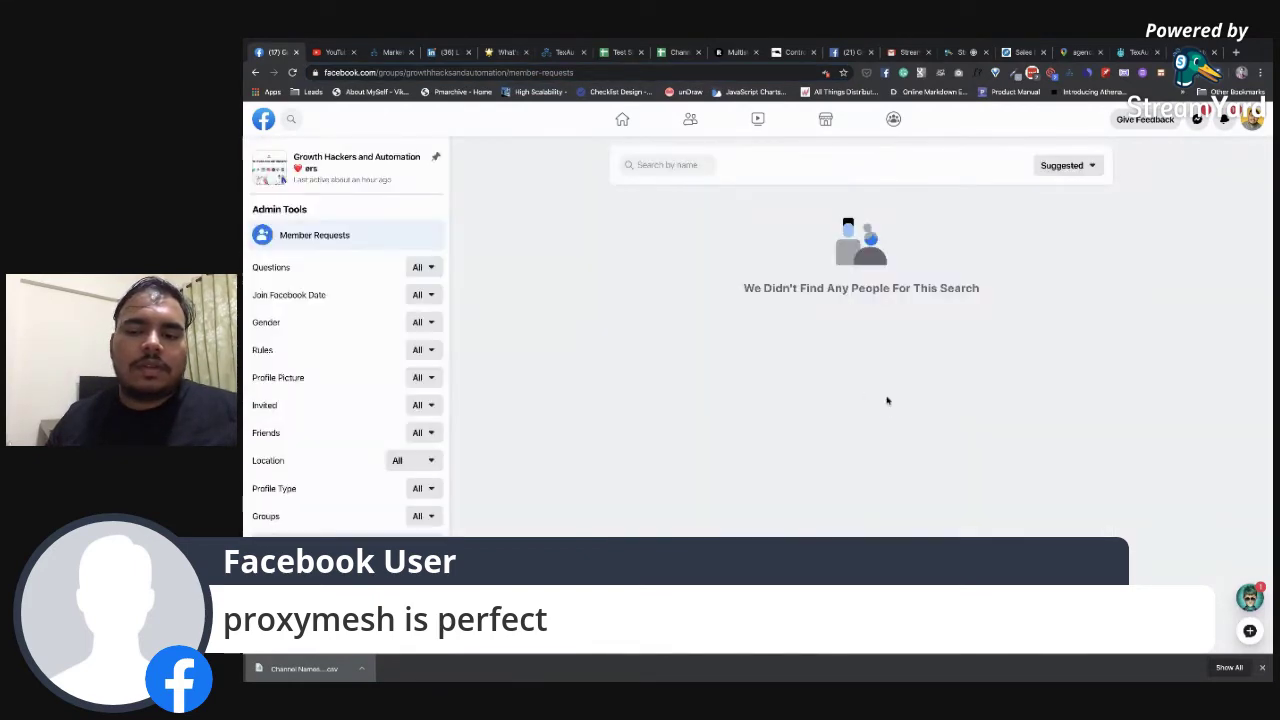
{"action": "left_click", "coordinate": [326, 152]}
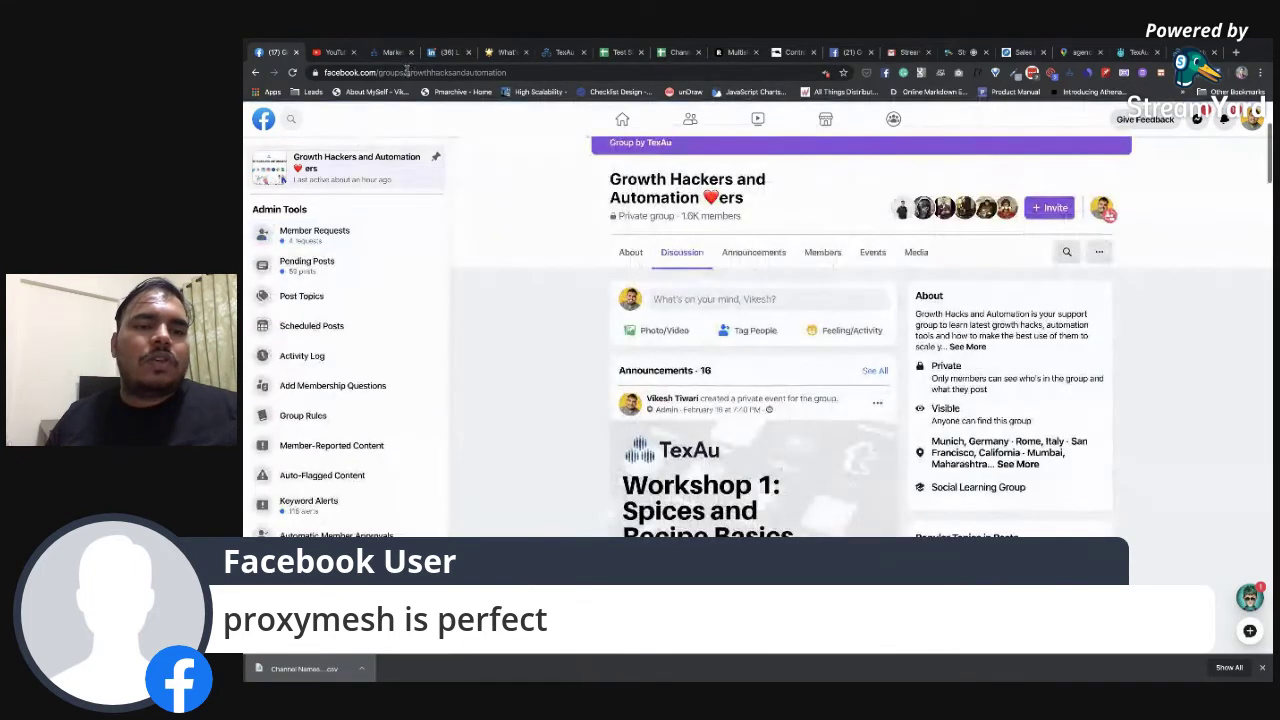
{"action": "left_click", "coordinate": [388, 55]}
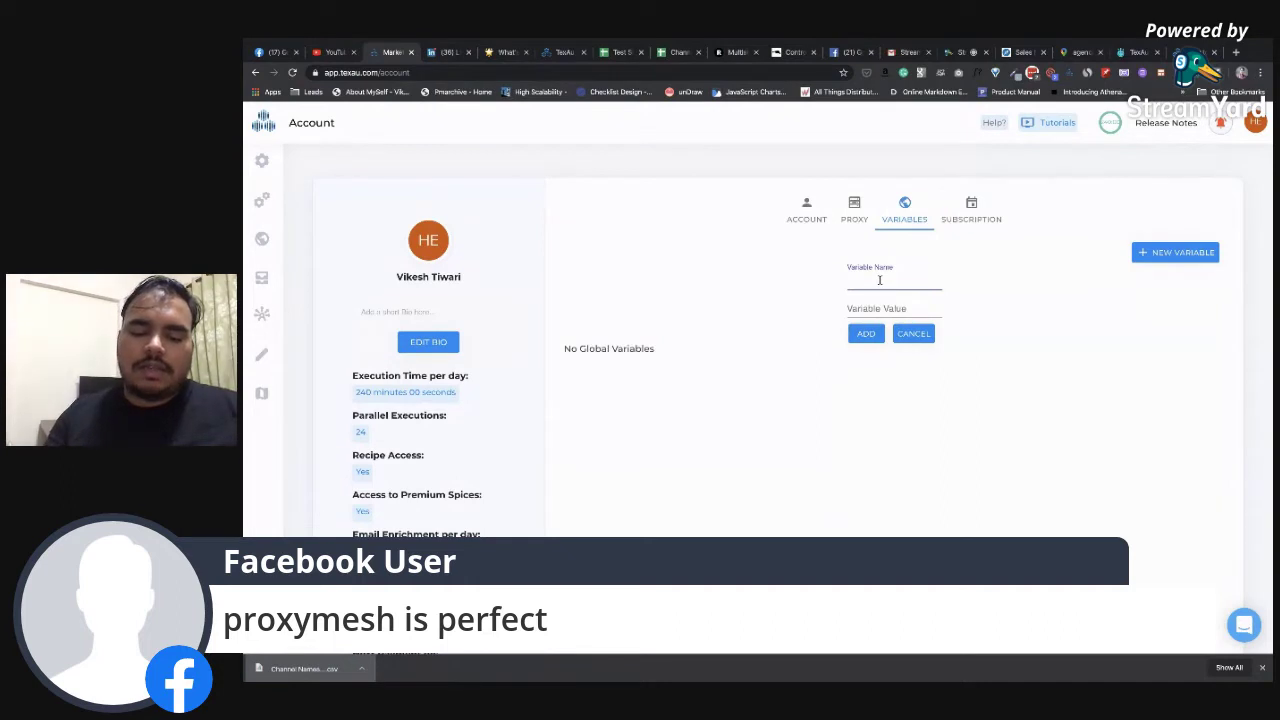
- Save a TexAu Group variable whose value is the pasted Facebook group URL
{"action": "type", "text": "TexAu Group"}
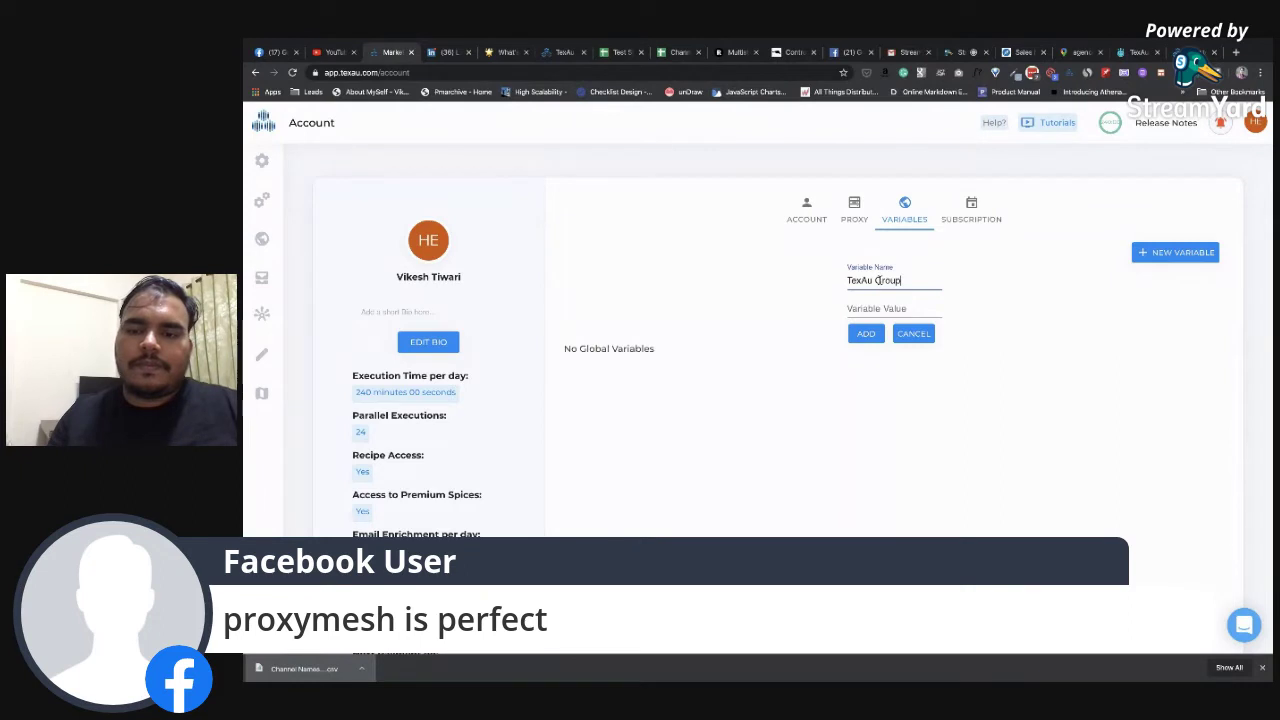
{"action": "left_click", "coordinate": [908, 302]}
{"action": "key", "text": "ctrl+v"}
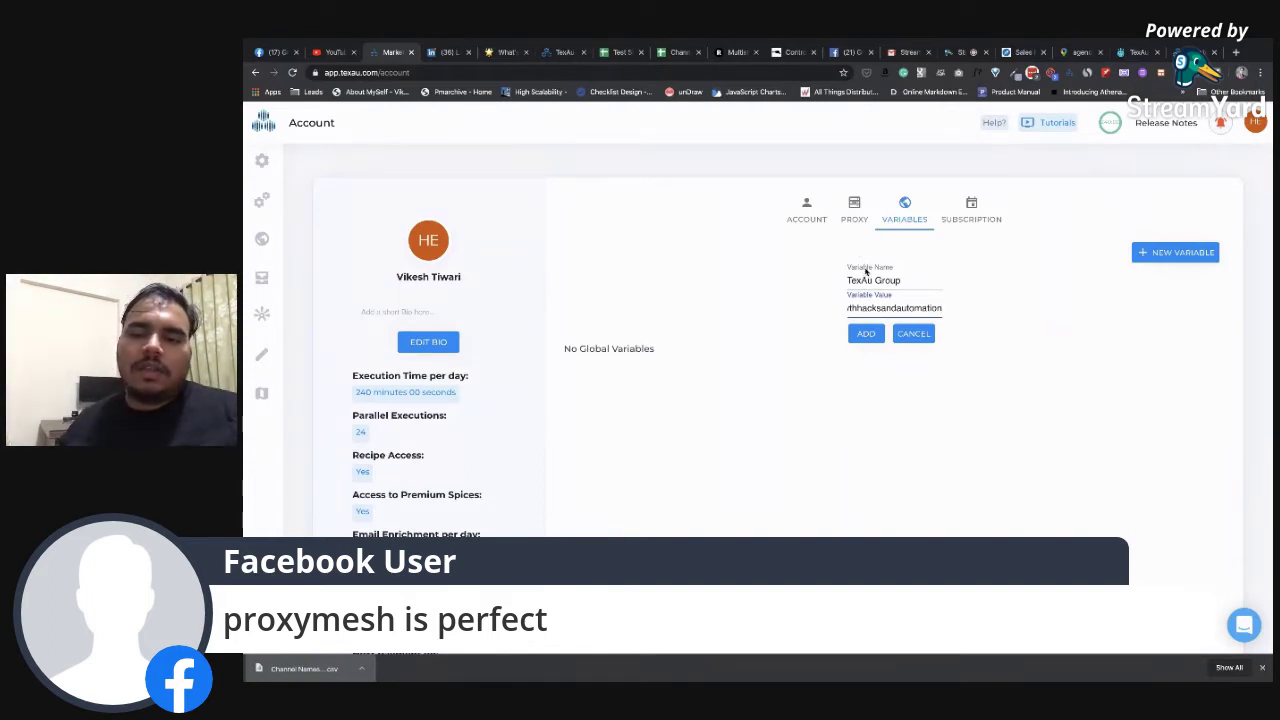
{"action": "left_click", "coordinate": [878, 283]}
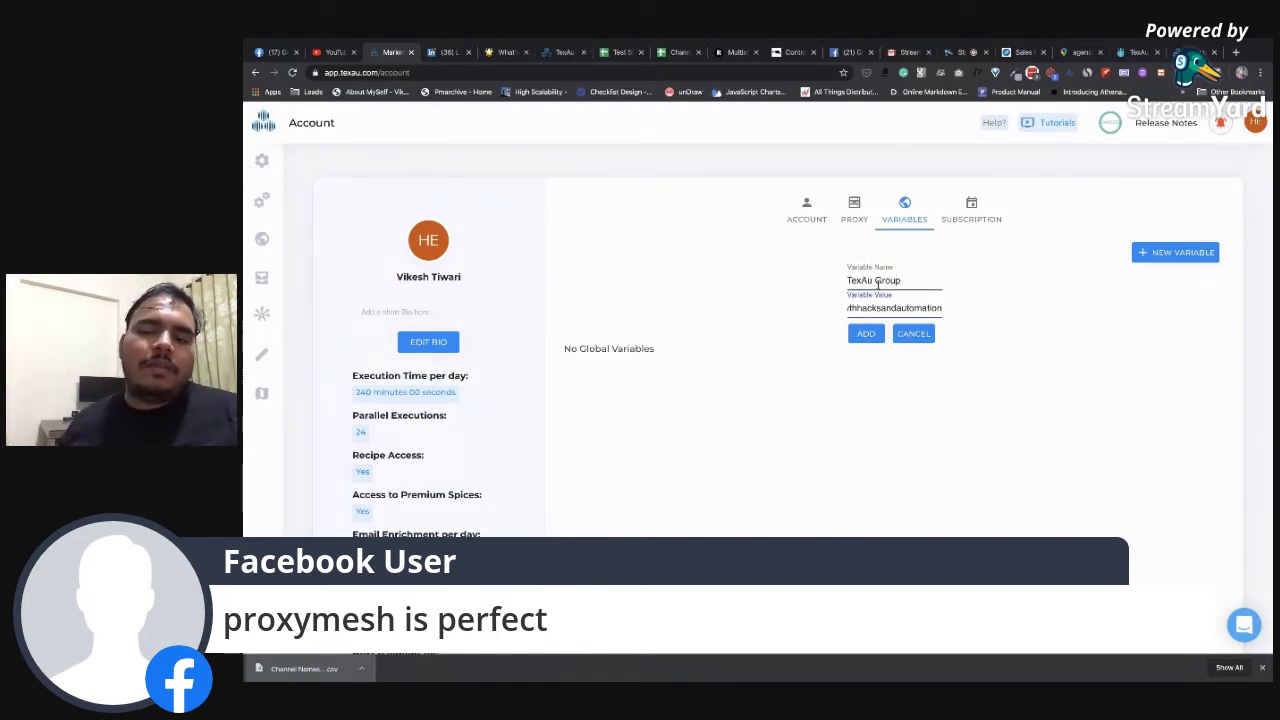
{"action": "left_click", "coordinate": [866, 333]}
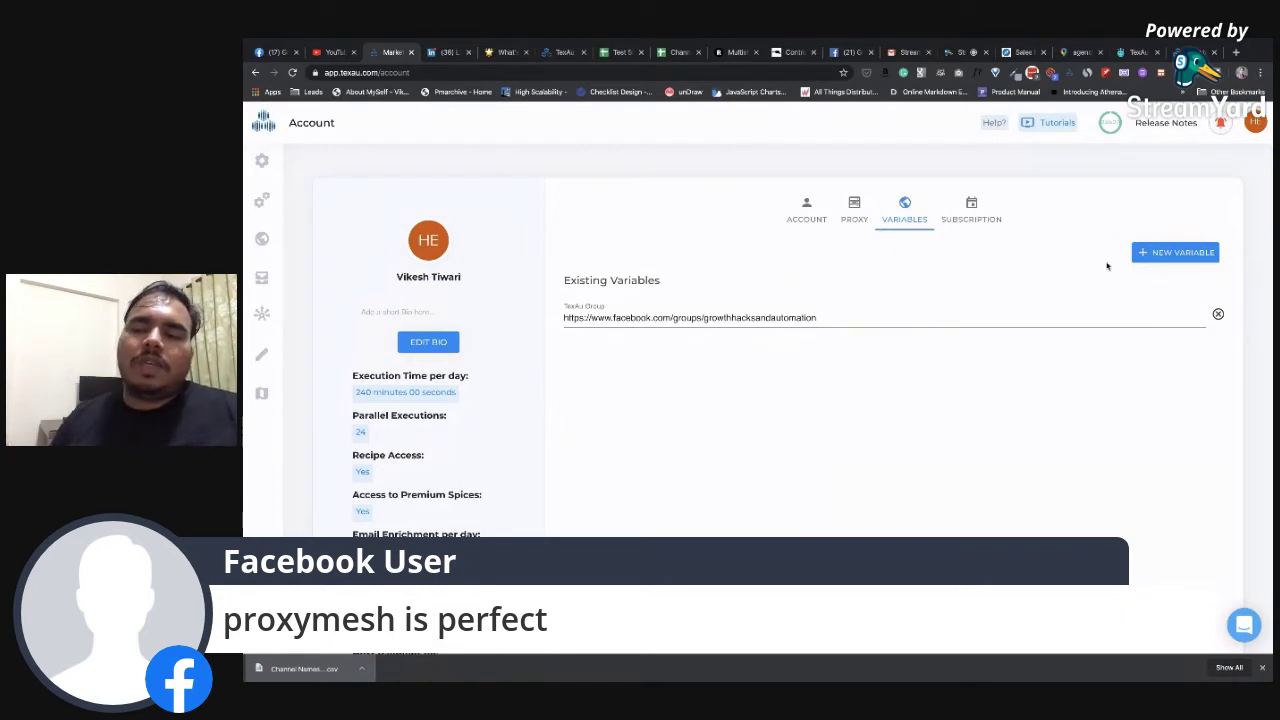
- Add a LemList-API-Key variable with its API key value, then go to Spices
{"action": "left_click", "coordinate": [1158, 254]}
{"action": "left_click", "coordinate": [907, 281]}
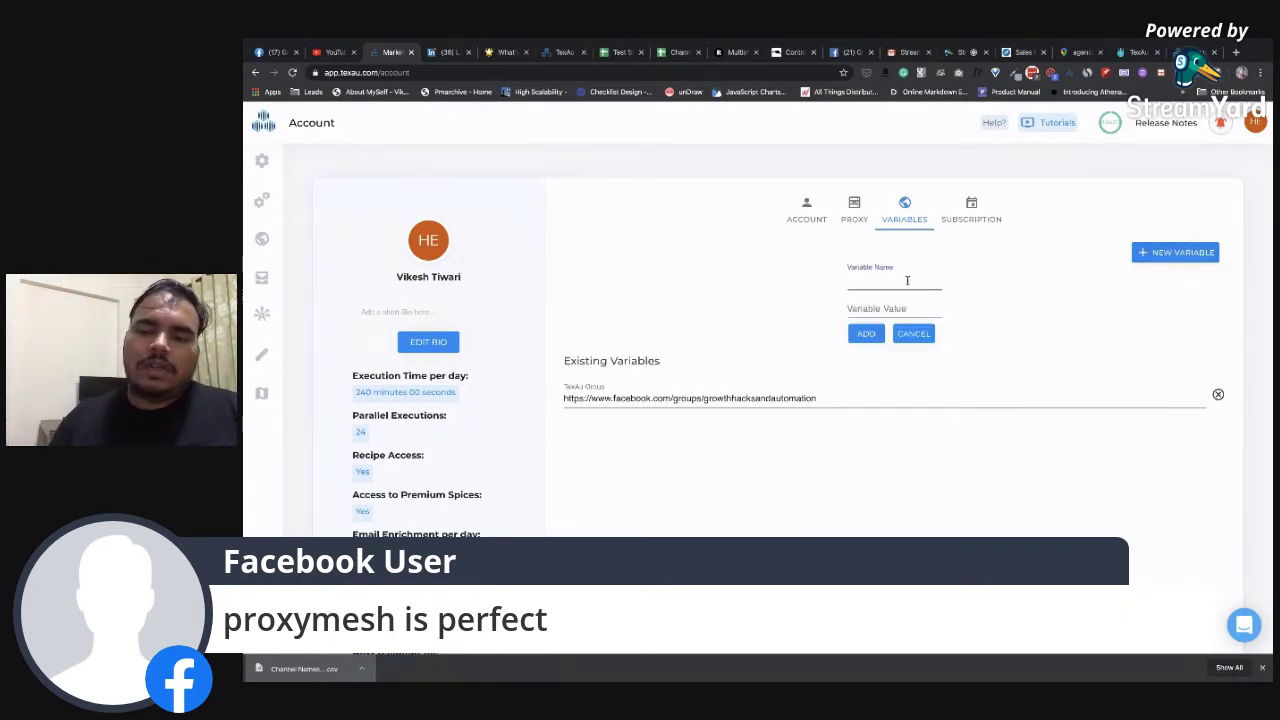
{"action": "key", "text": "Tab"}
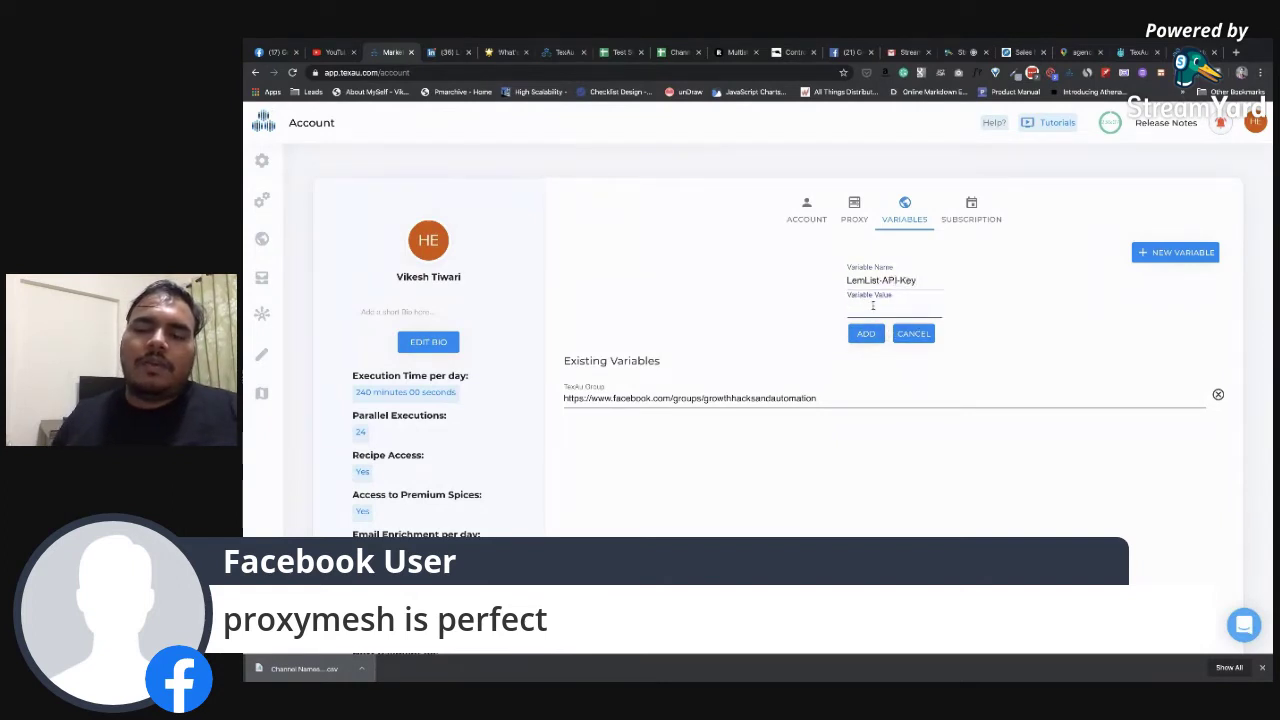
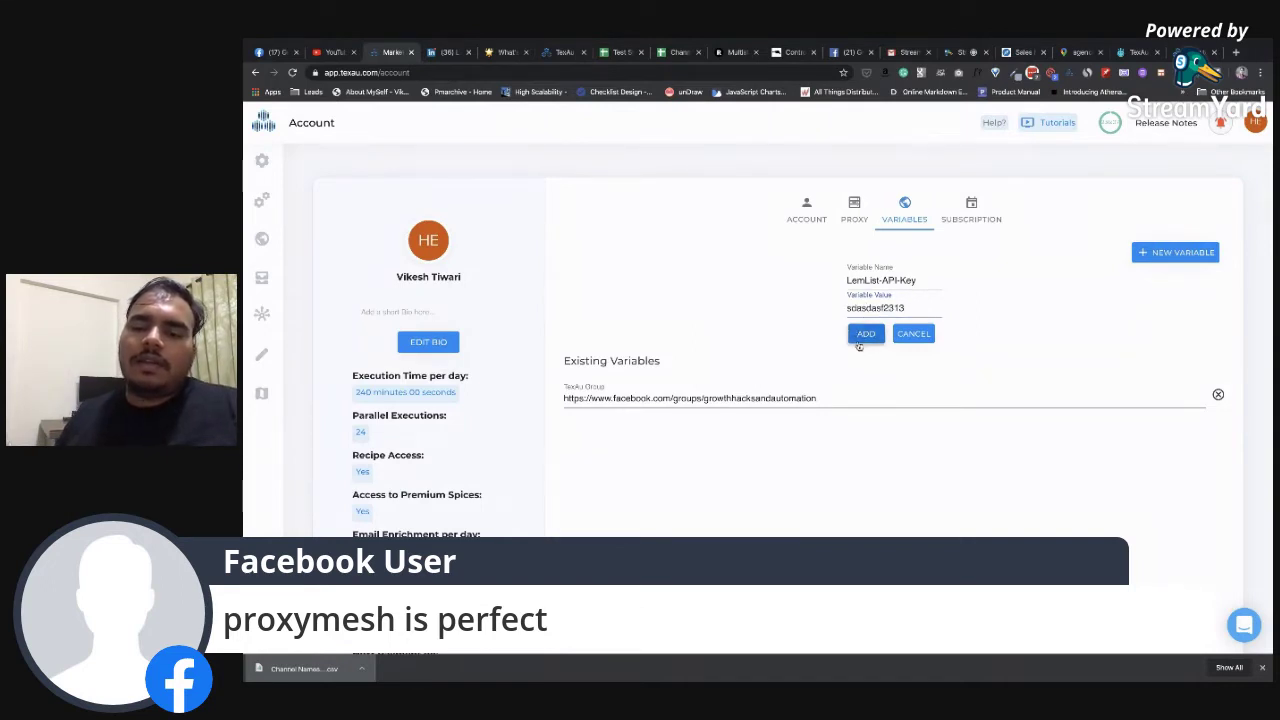
{"action": "left_click", "coordinate": [855, 334]}
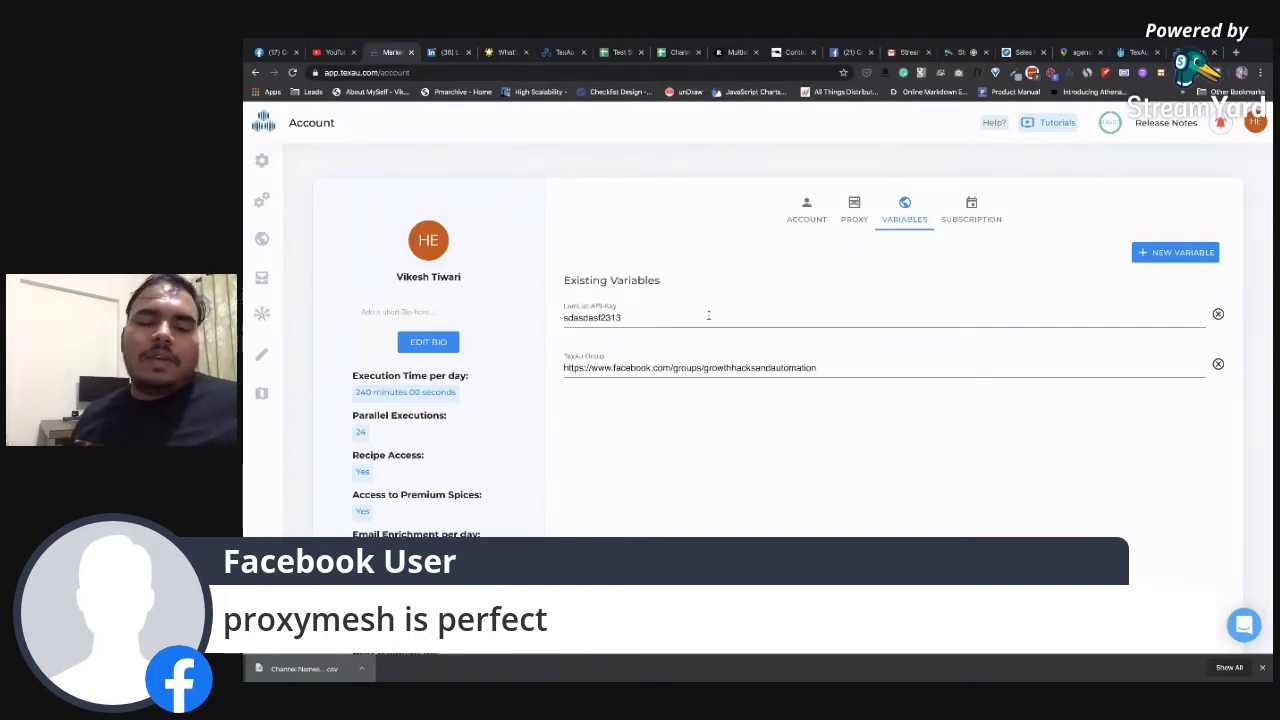
{"action": "mouse_move", "coordinate": [245, 223]}
{"action": "left_click", "coordinate": [282, 161]}
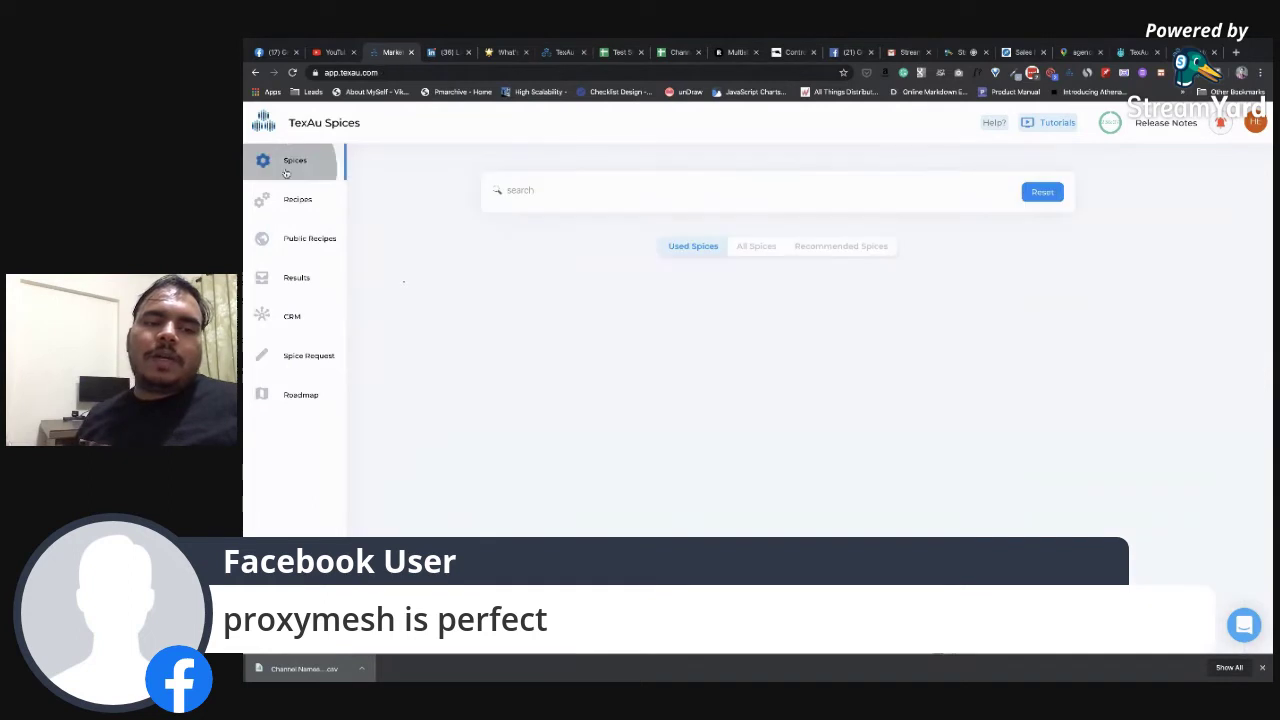
- Search spices for 'ext' and open Extract Profiles From A Facebook Group
{"action": "left_click", "coordinate": [557, 182]}
{"action": "type", "text": "e"}
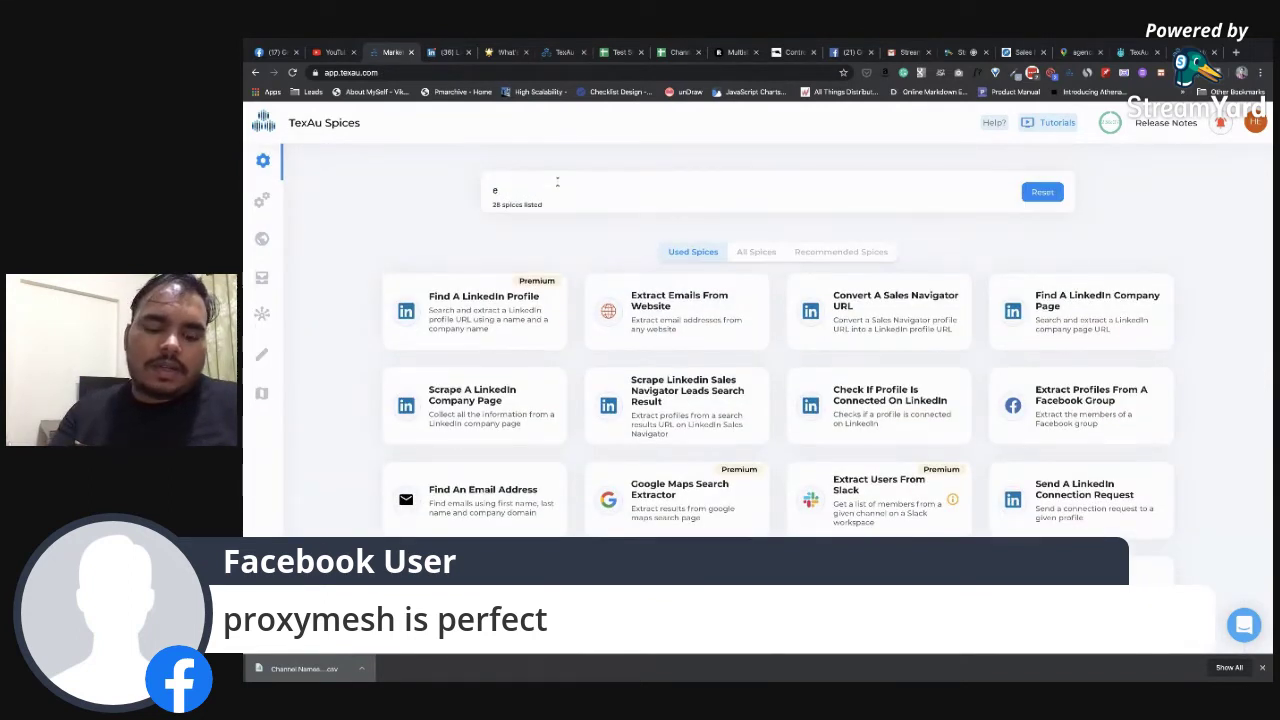
{"action": "type", "text": "xt"}
{"action": "key", "text": "BackSpace"}
{"action": "key", "text": "BackSpace"}
{"action": "type", "text": "xtr"}
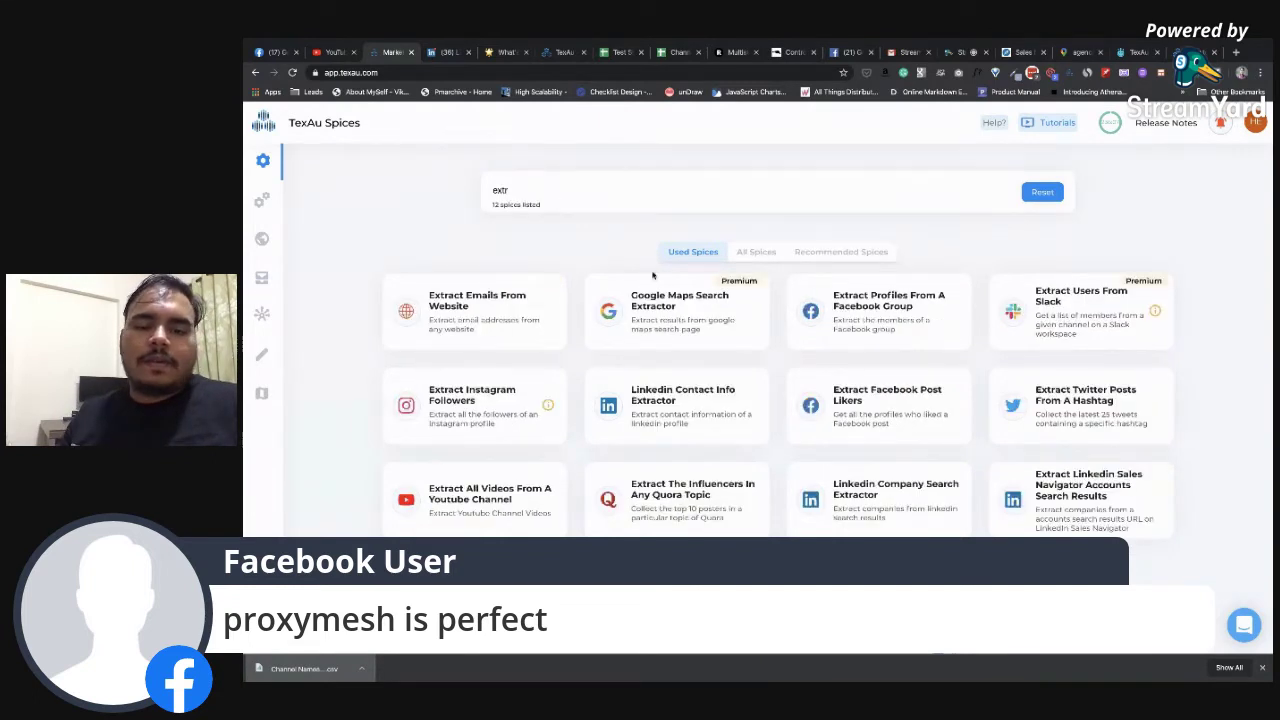
{"action": "left_click", "coordinate": [895, 318]}
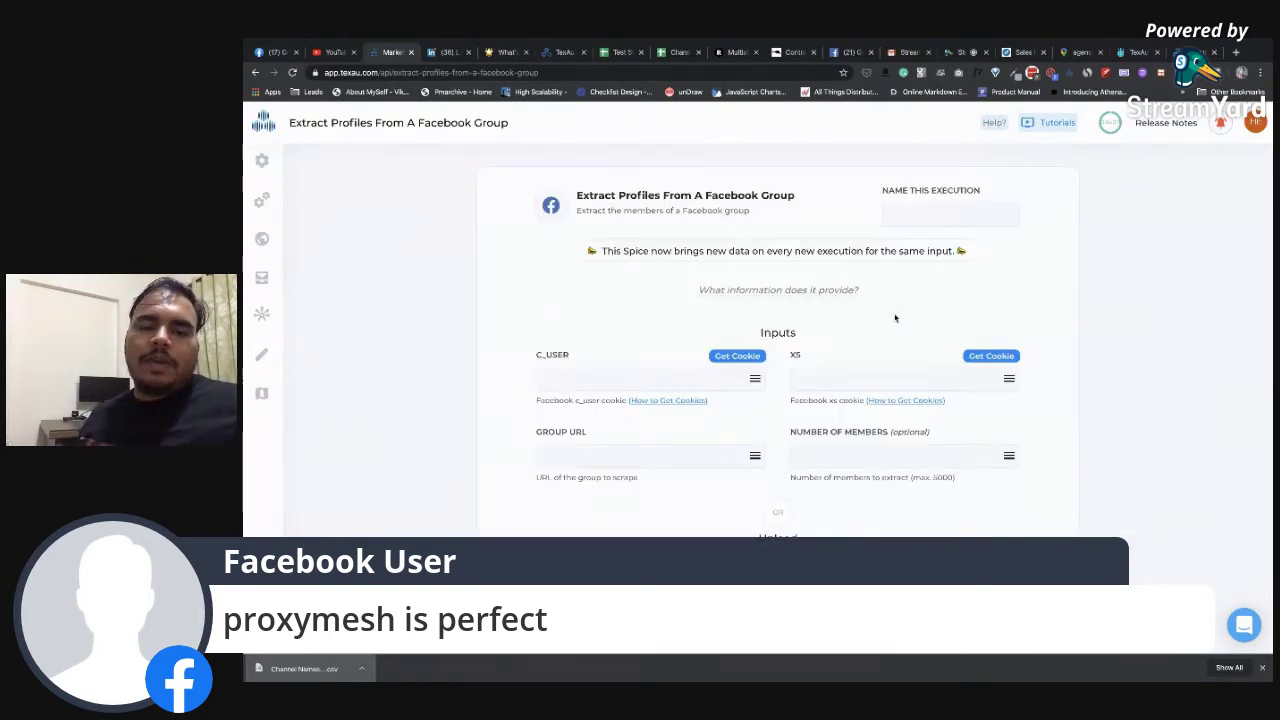
- Fill Group URL from the TexAu Group variable and request 5 members
{"action": "scroll", "coordinate": [662, 341], "scroll_direction": "down", "scroll_amount": 1}
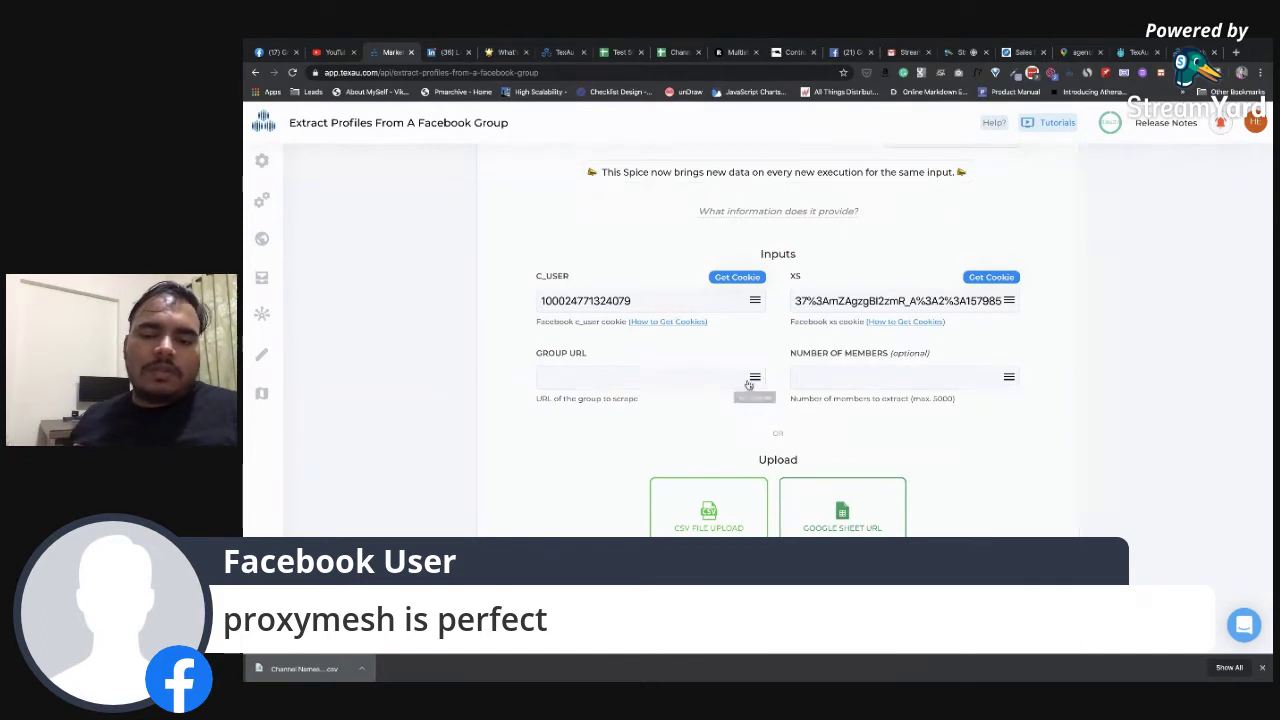
{"action": "left_click", "coordinate": [755, 378]}
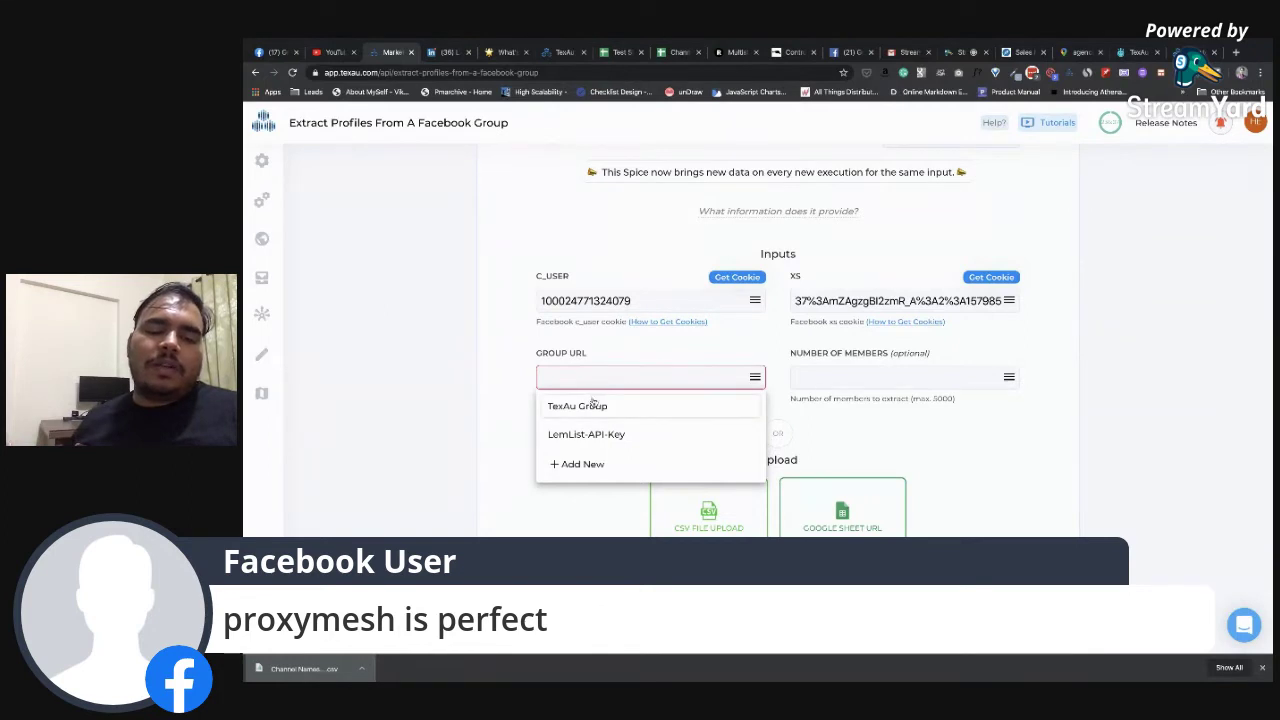
{"action": "left_click", "coordinate": [561, 417]}
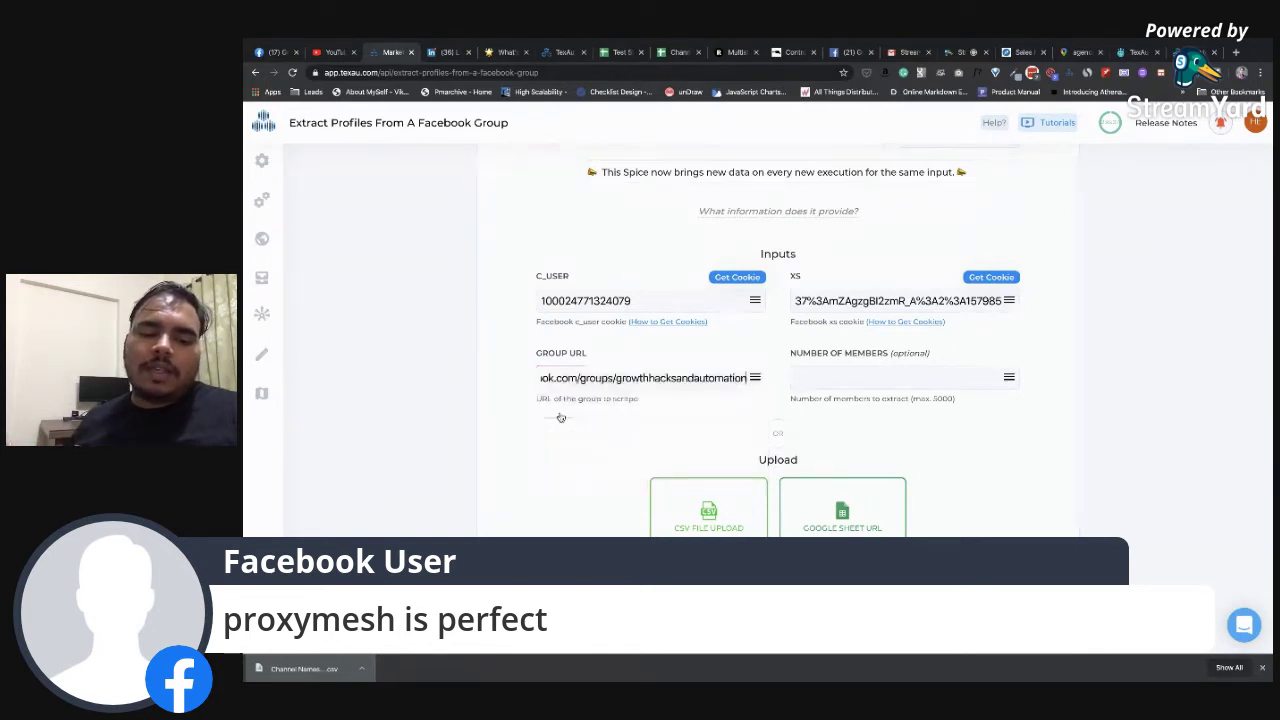
{"action": "left_click", "coordinate": [585, 380]}
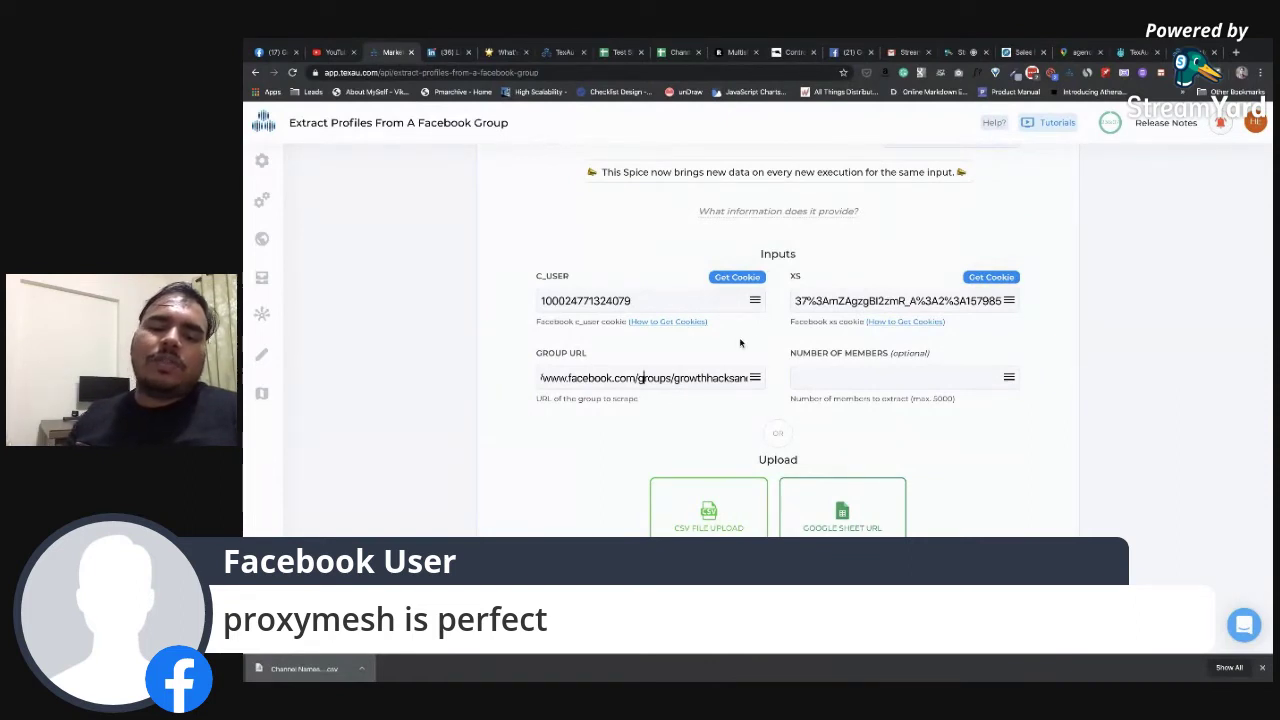
{"action": "left_click", "coordinate": [818, 375]}
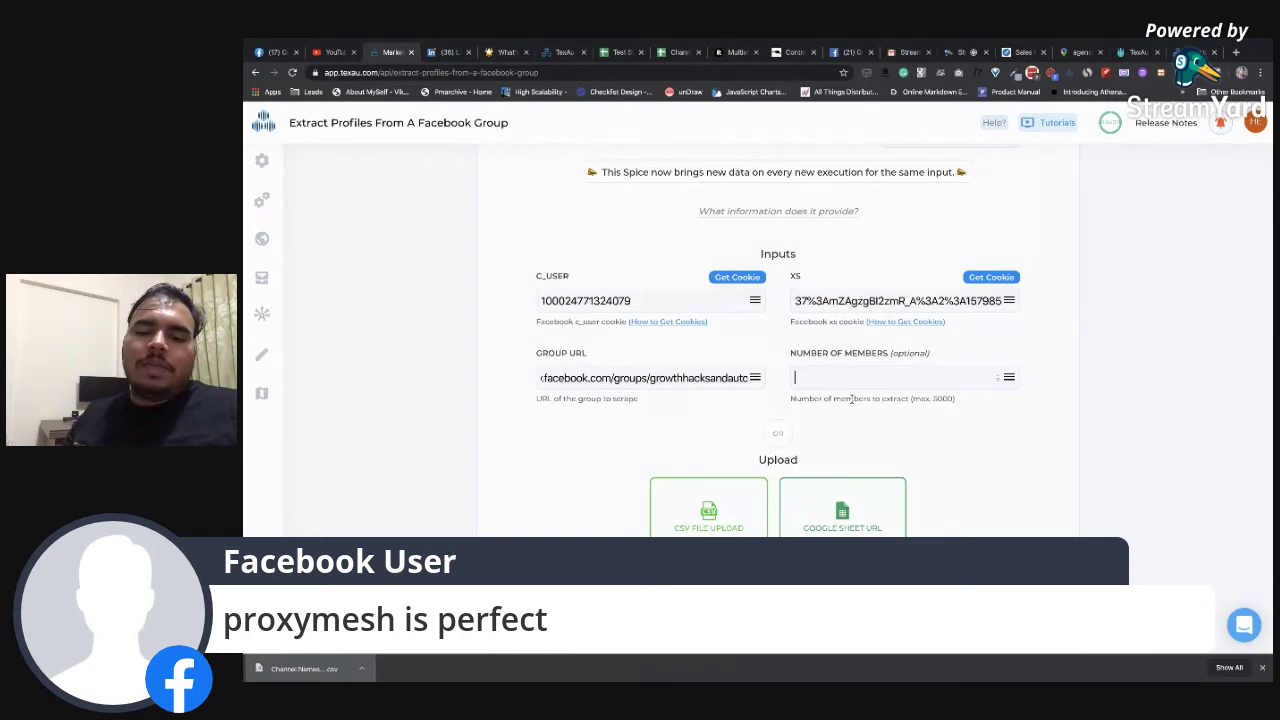
{"action": "type", "text": "5"}
{"action": "scroll", "coordinate": [800, 420], "scroll_direction": "down", "scroll_amount": 2}
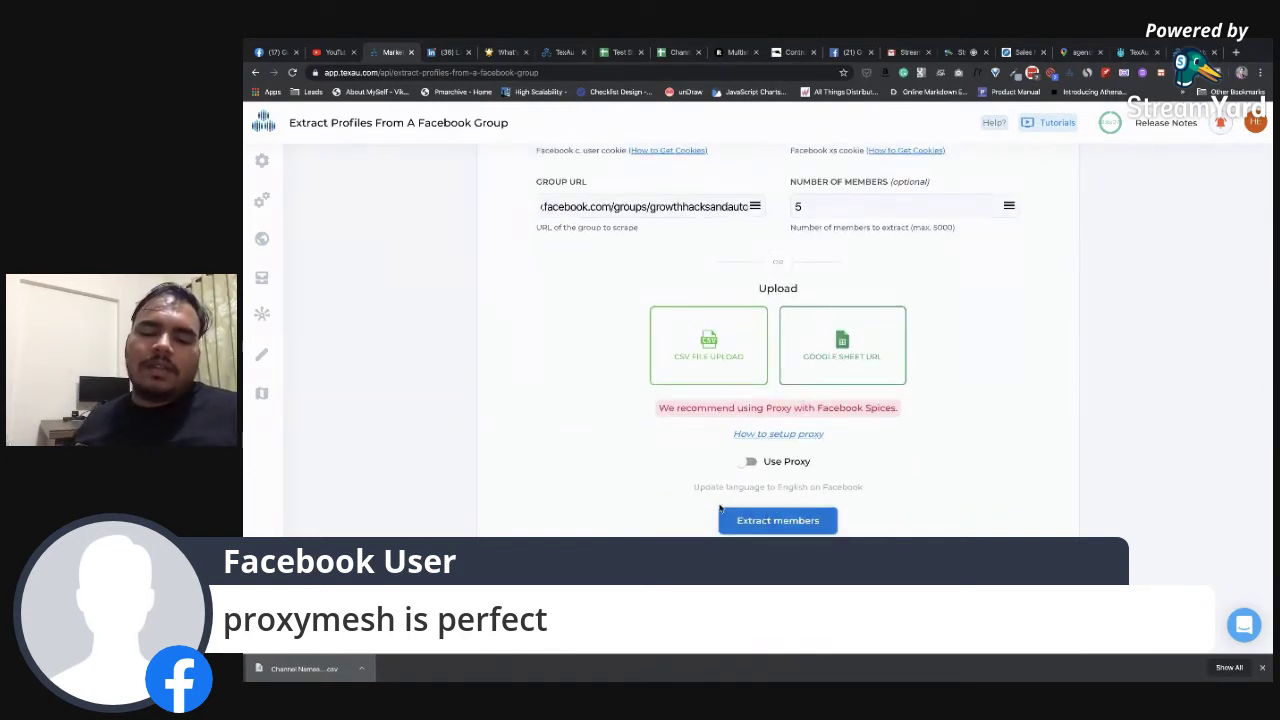
{"action": "scroll", "coordinate": [597, 532], "scroll_direction": "down", "scroll_amount": 1}
{"action": "scroll", "coordinate": [574, 528], "scroll_direction": "down", "scroll_amount": 4}
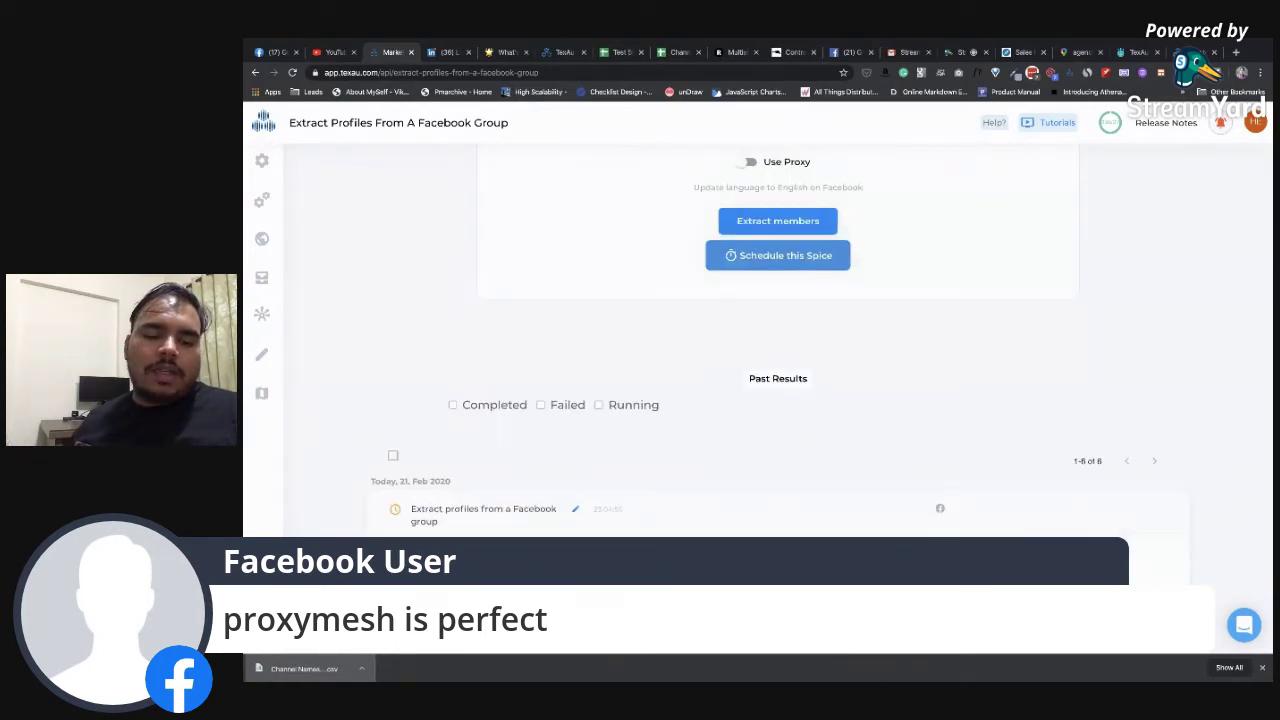
{"action": "scroll", "coordinate": [524, 528], "scroll_direction": "down", "scroll_amount": 1}
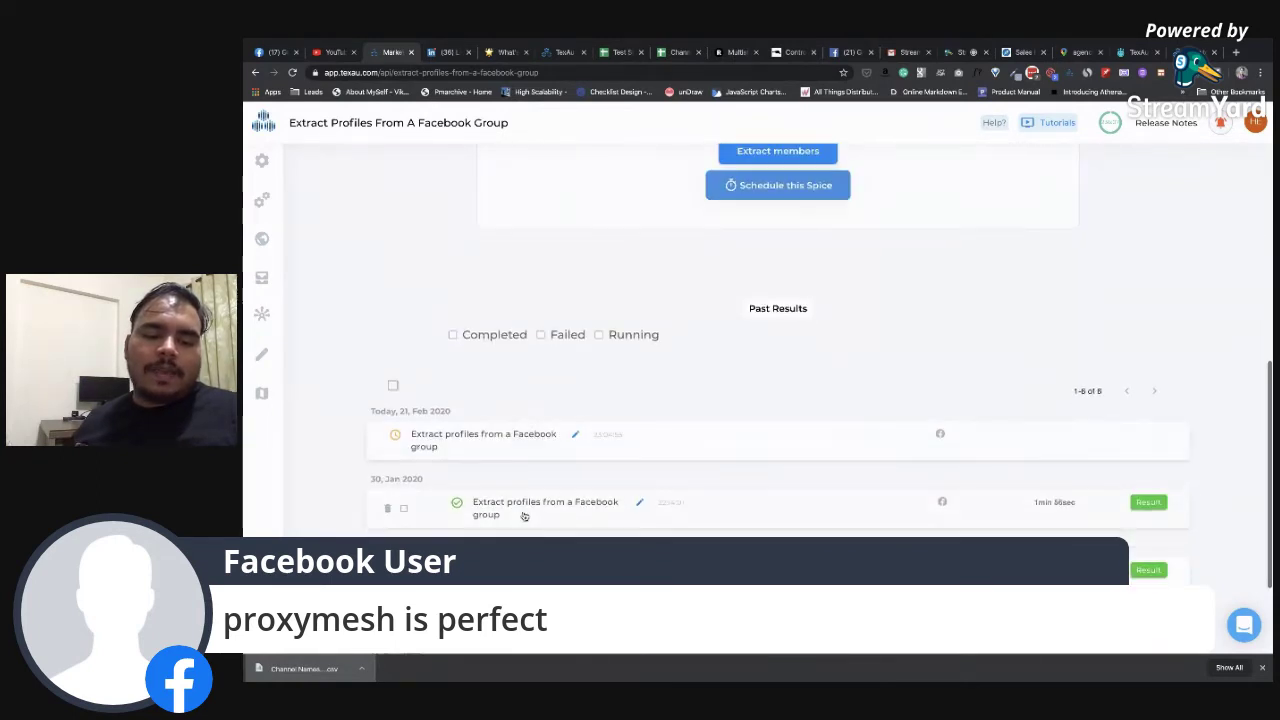
{"action": "left_click", "coordinate": [522, 454]}
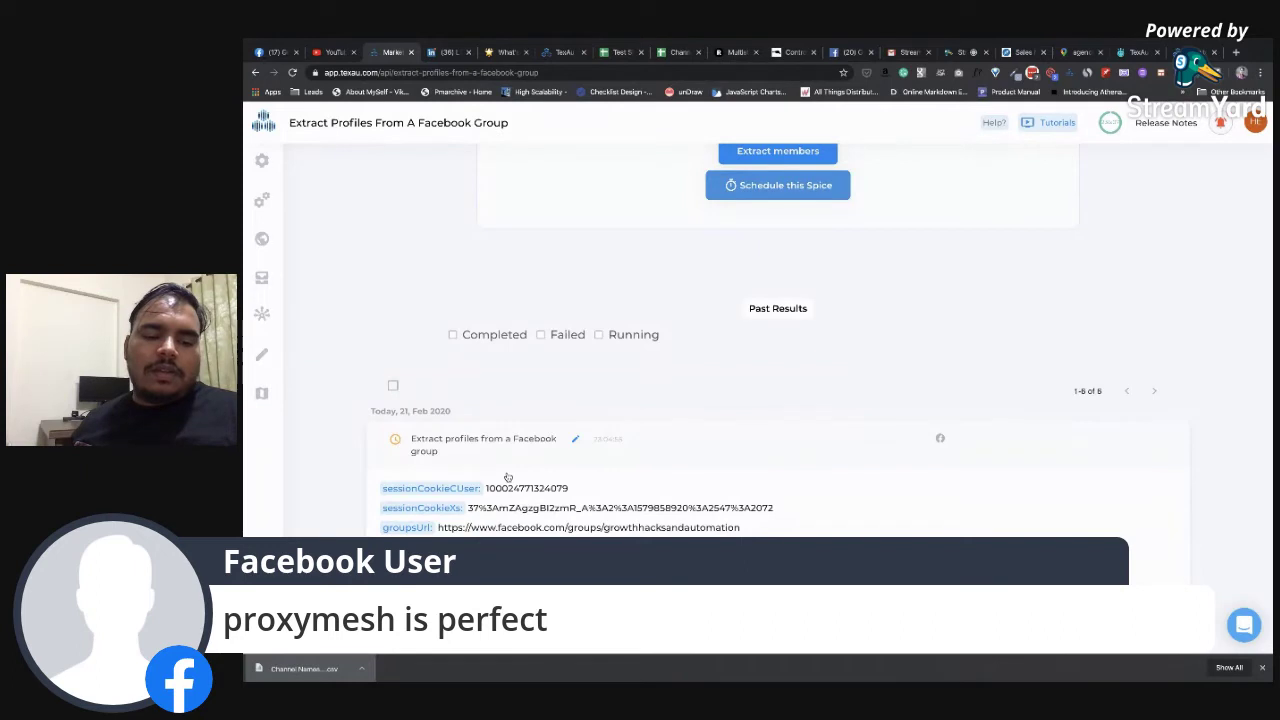
{"action": "left_click", "coordinate": [506, 458]}
{"action": "scroll", "coordinate": [543, 383], "scroll_direction": "up", "scroll_amount": 2}
{"action": "scroll", "coordinate": [544, 386], "scroll_direction": "up", "scroll_amount": 5}
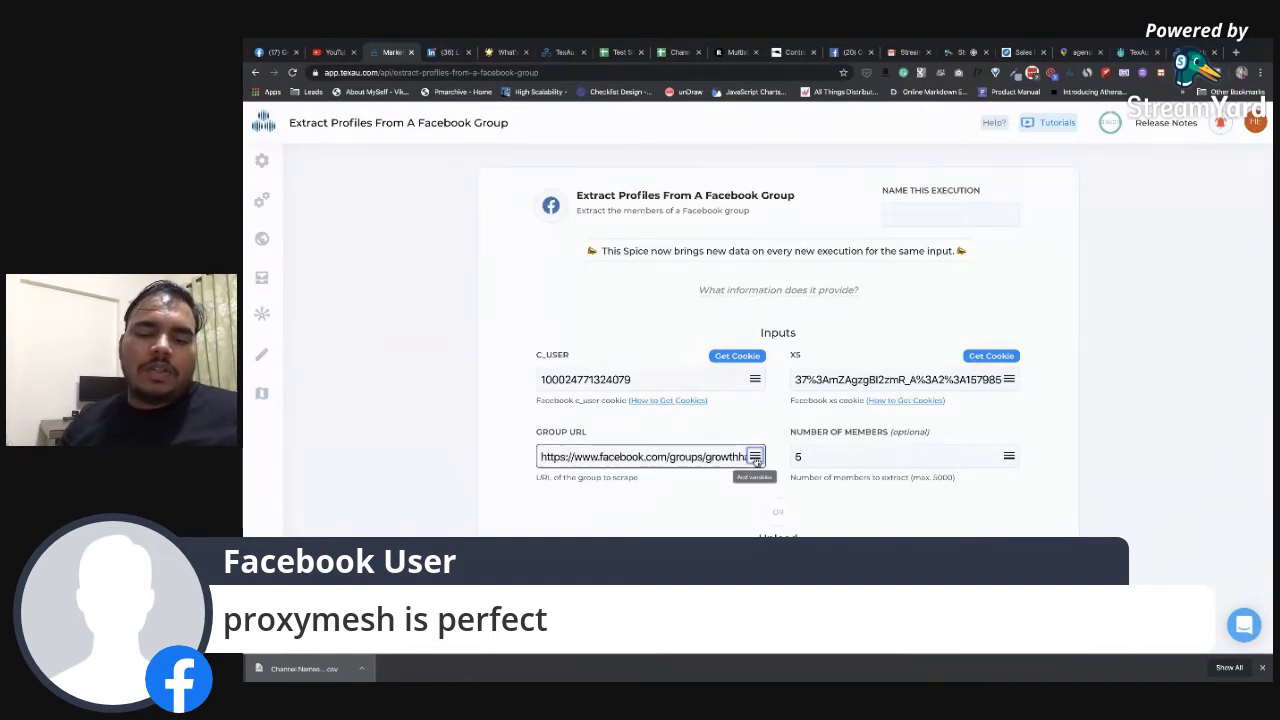
{"action": "left_click", "coordinate": [755, 457]}
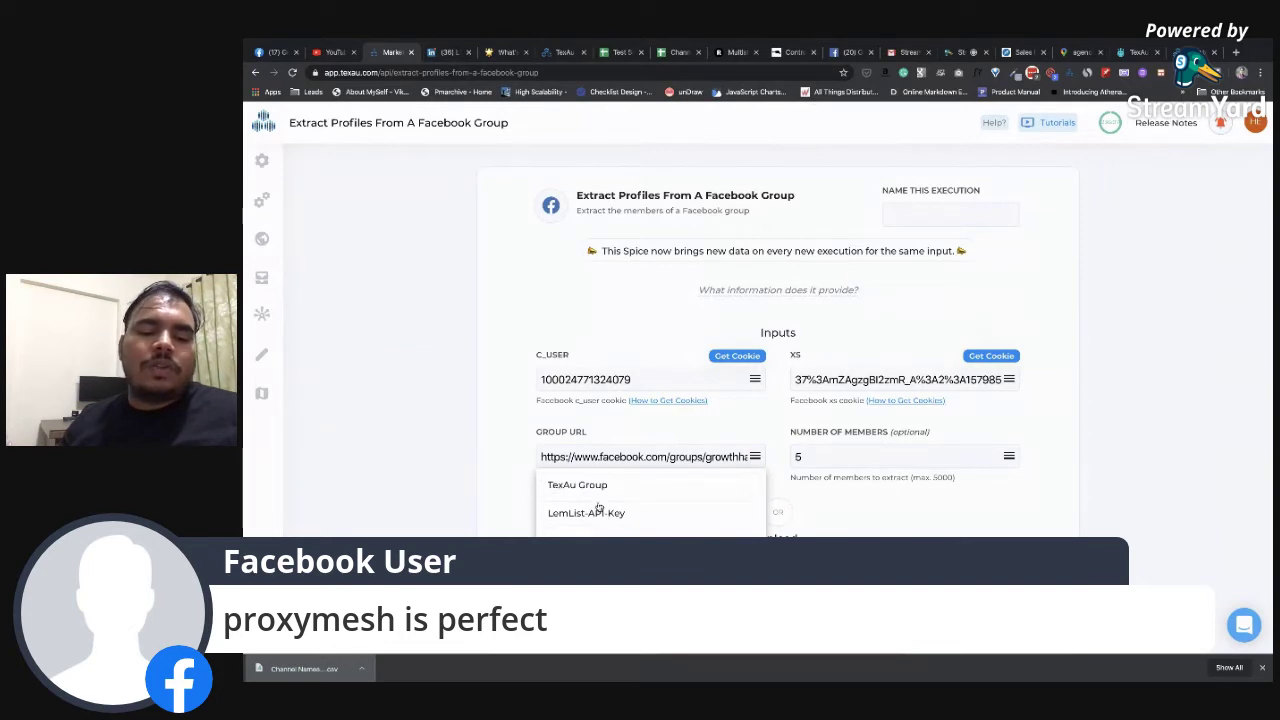
{"action": "left_click", "coordinate": [443, 455]}
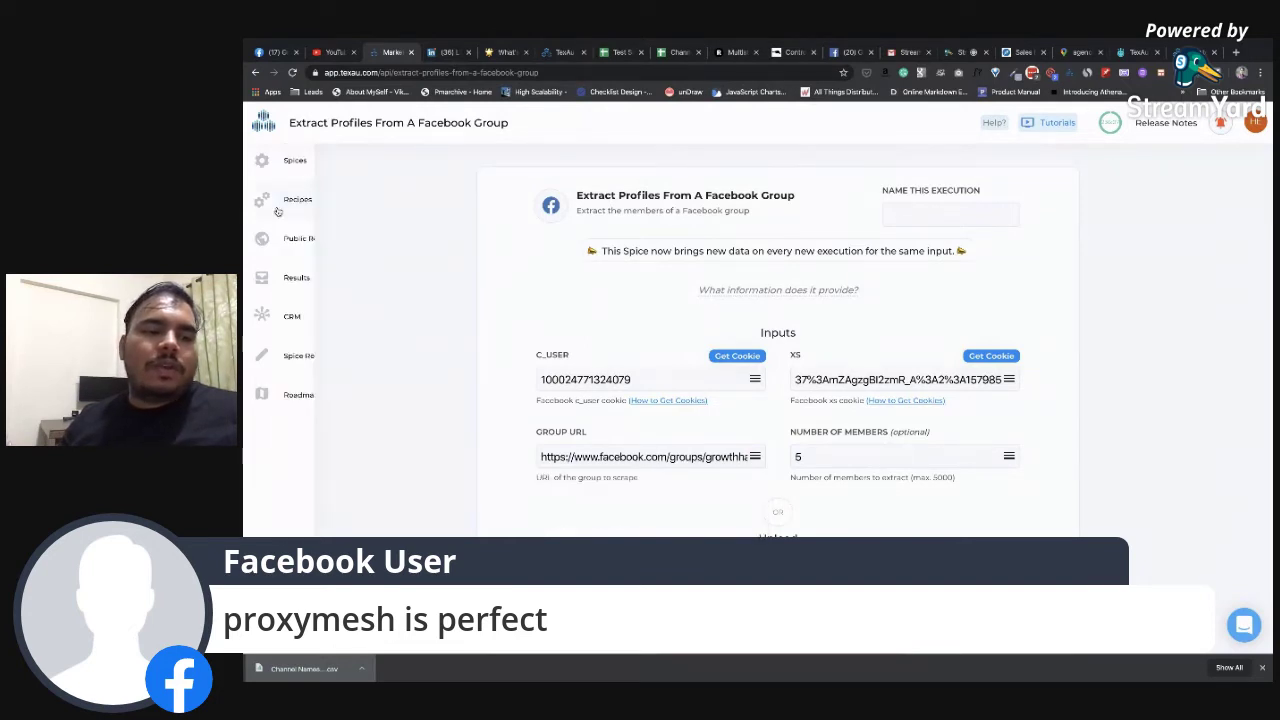
{"action": "left_click", "coordinate": [261, 165]}
- Open the TexAu Workshop 1 Recipe and add a Find an email address step
{"action": "left_click", "coordinate": [290, 200]}
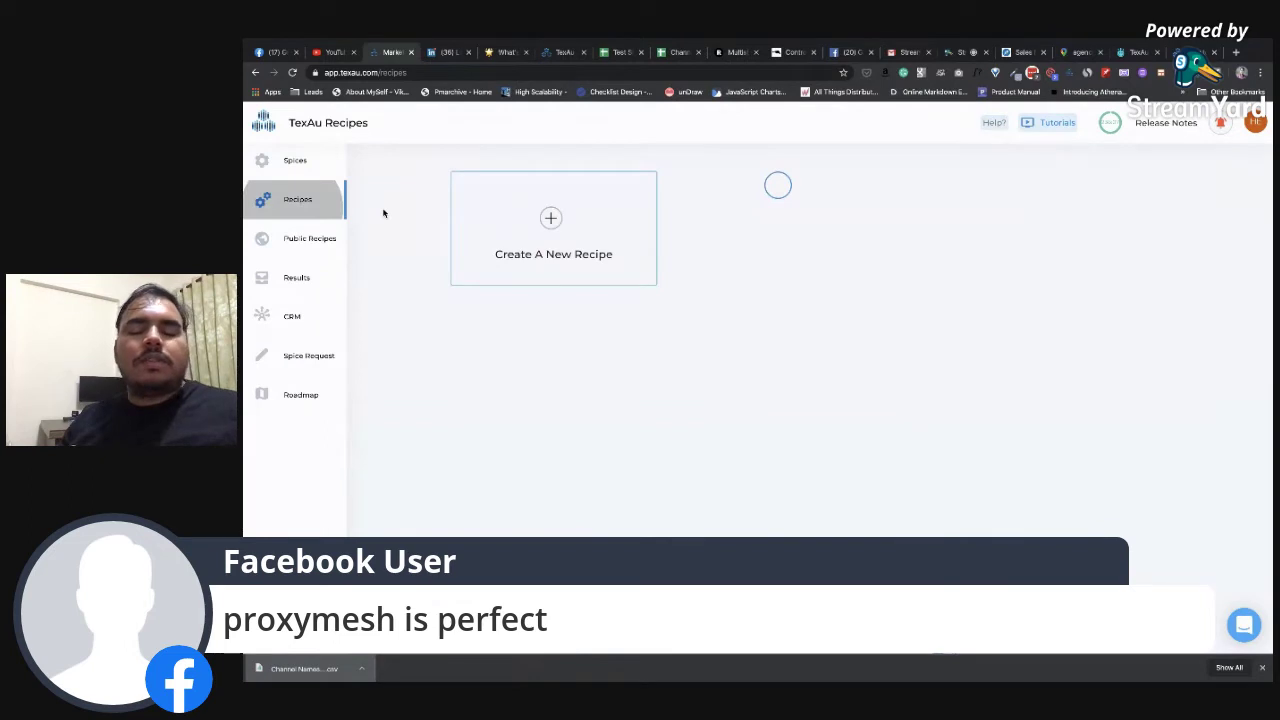
{"action": "left_click", "coordinate": [773, 230]}
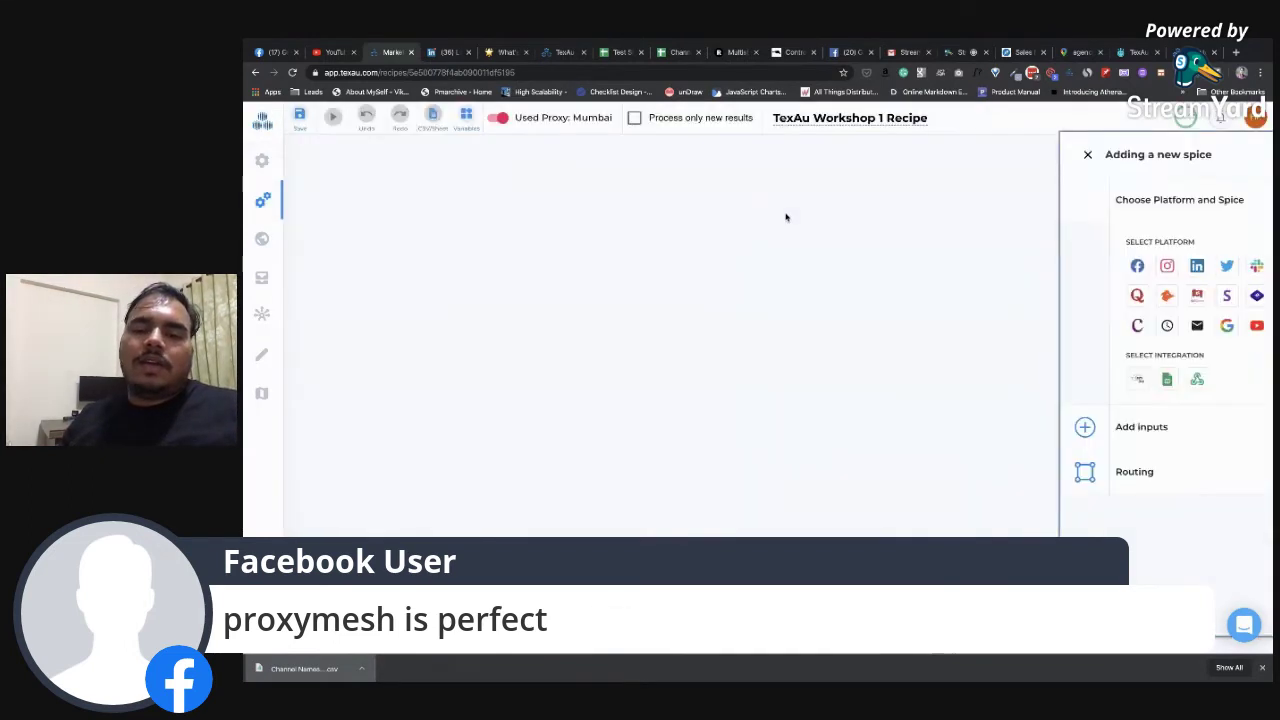
{"action": "left_click", "coordinate": [1121, 324]}
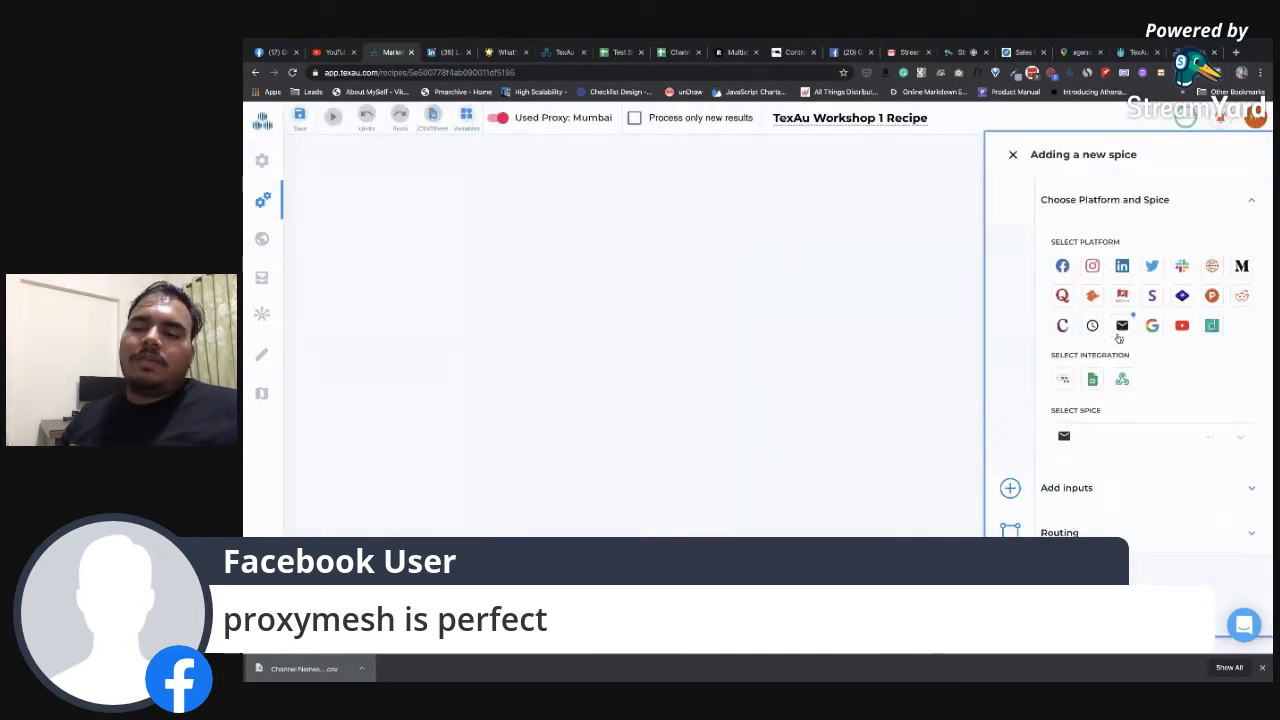
{"action": "left_click", "coordinate": [1100, 430]}
{"action": "left_click", "coordinate": [1092, 490]}
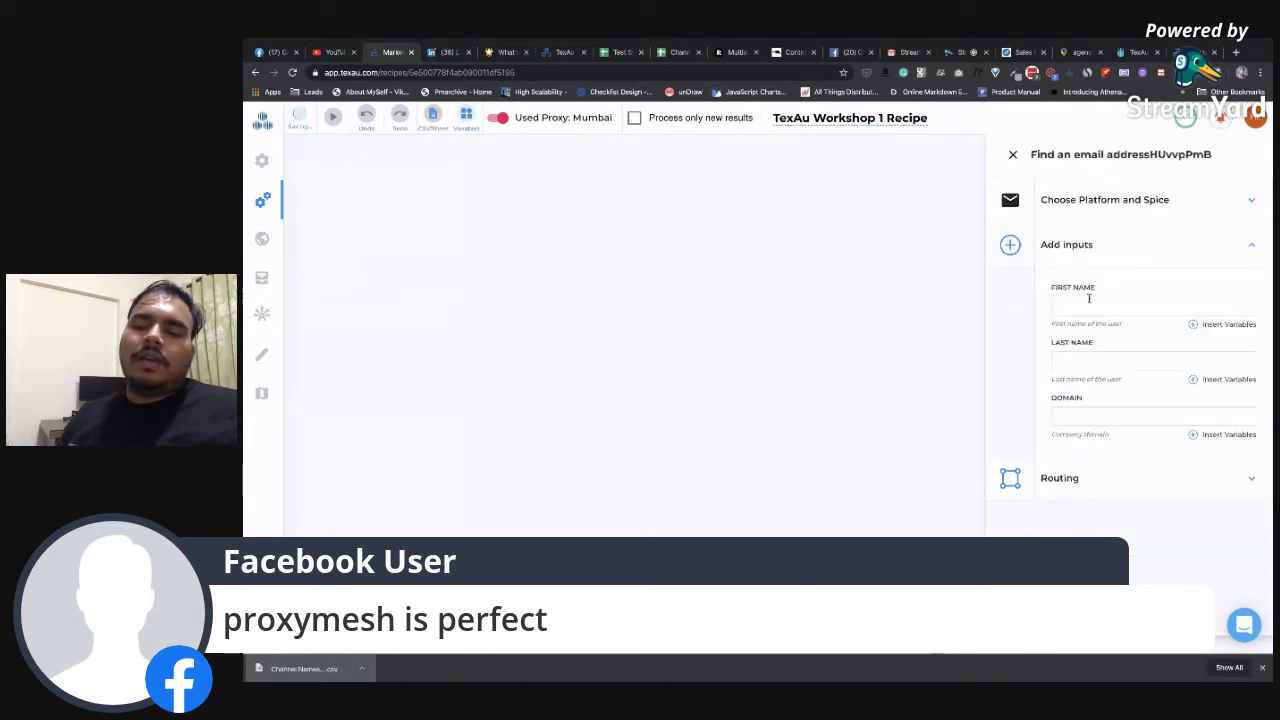
{"action": "left_click", "coordinate": [1118, 250]}
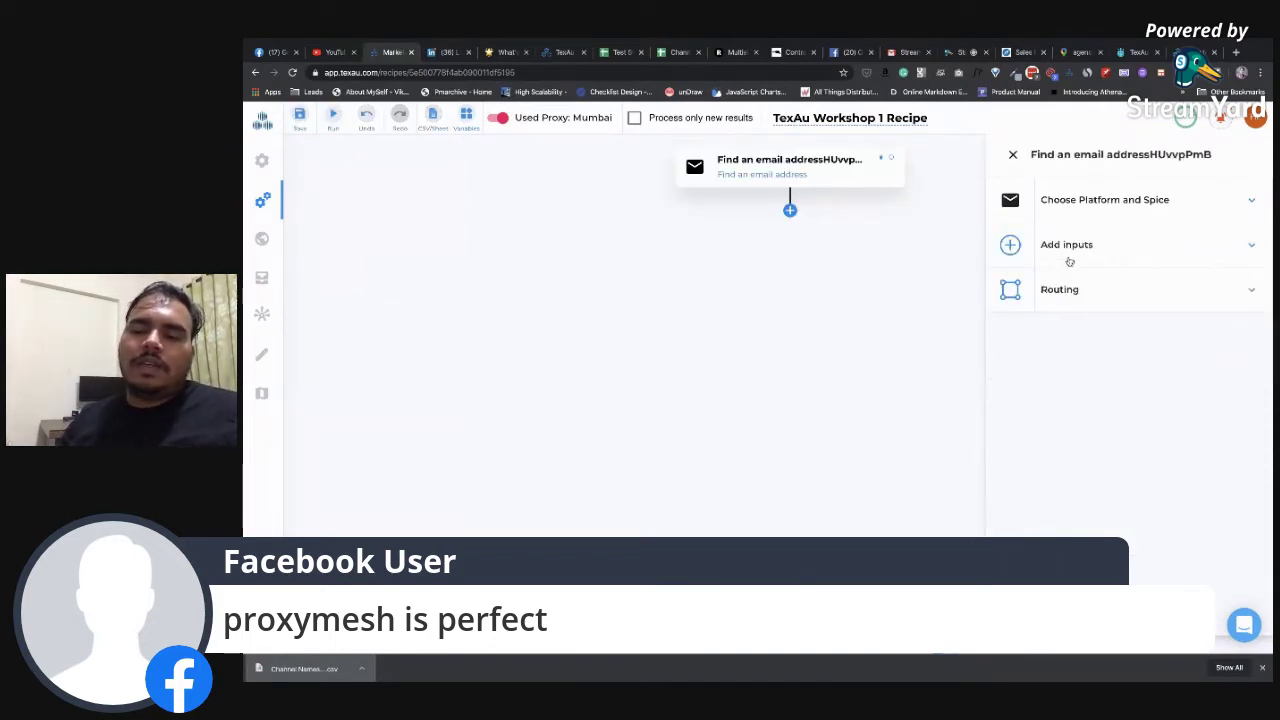
- Add a Lemlist 'Add a Lead in a Campaign' step after the email step
{"action": "left_click", "coordinate": [790, 210]}
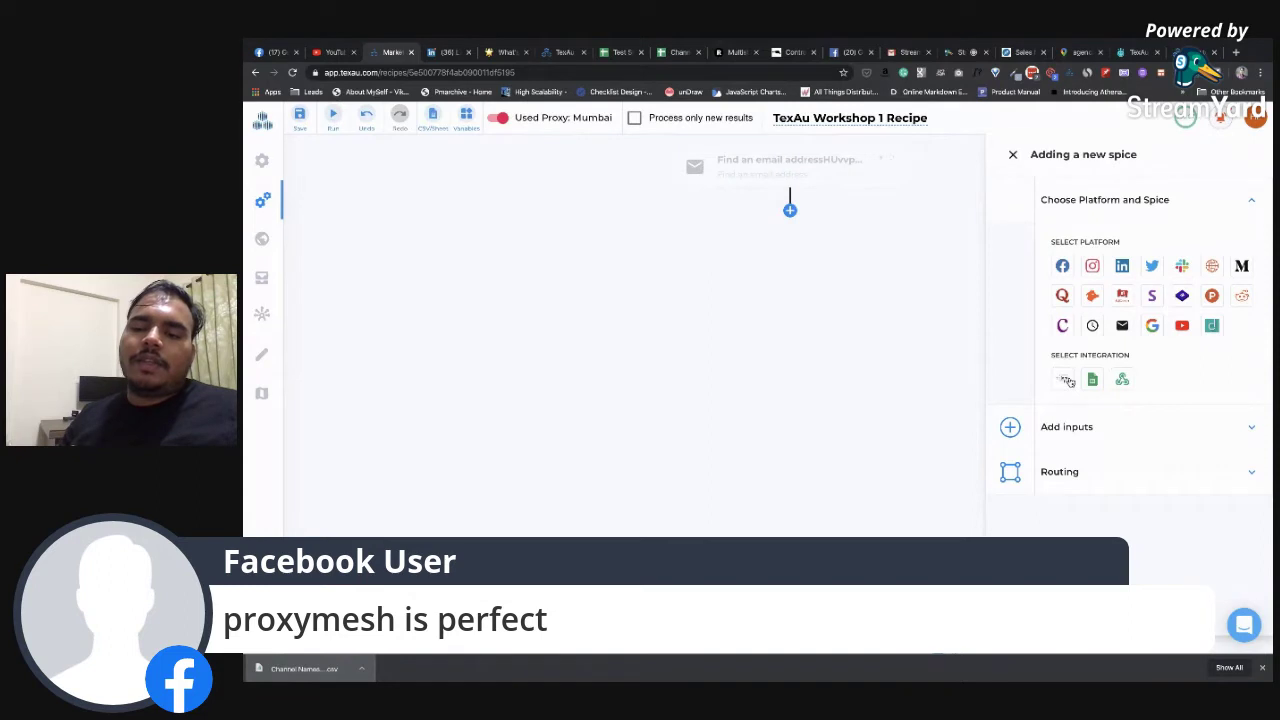
{"action": "left_click", "coordinate": [1066, 380]}
{"action": "left_click", "coordinate": [1066, 437]}
{"action": "left_click", "coordinate": [1077, 498]}
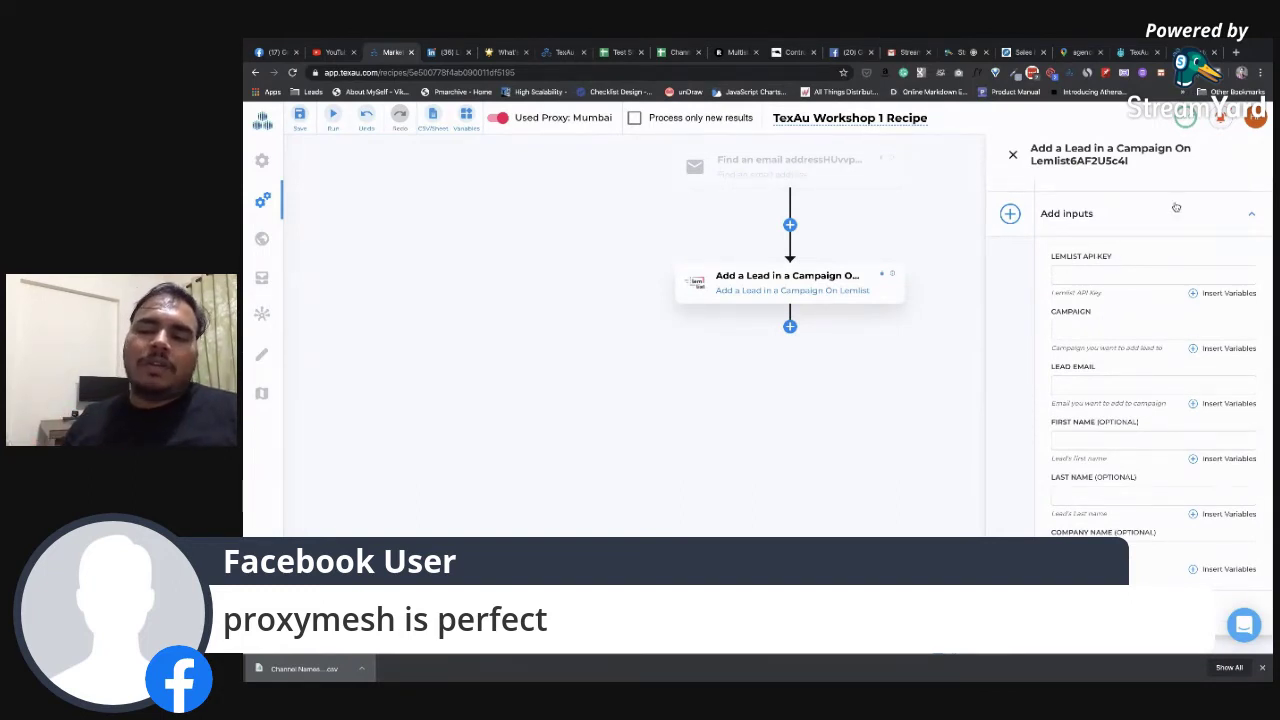
- Fill the Lemlist API key from the LemList-API-Key variable and open the Account page
{"action": "left_click", "coordinate": [1128, 273]}
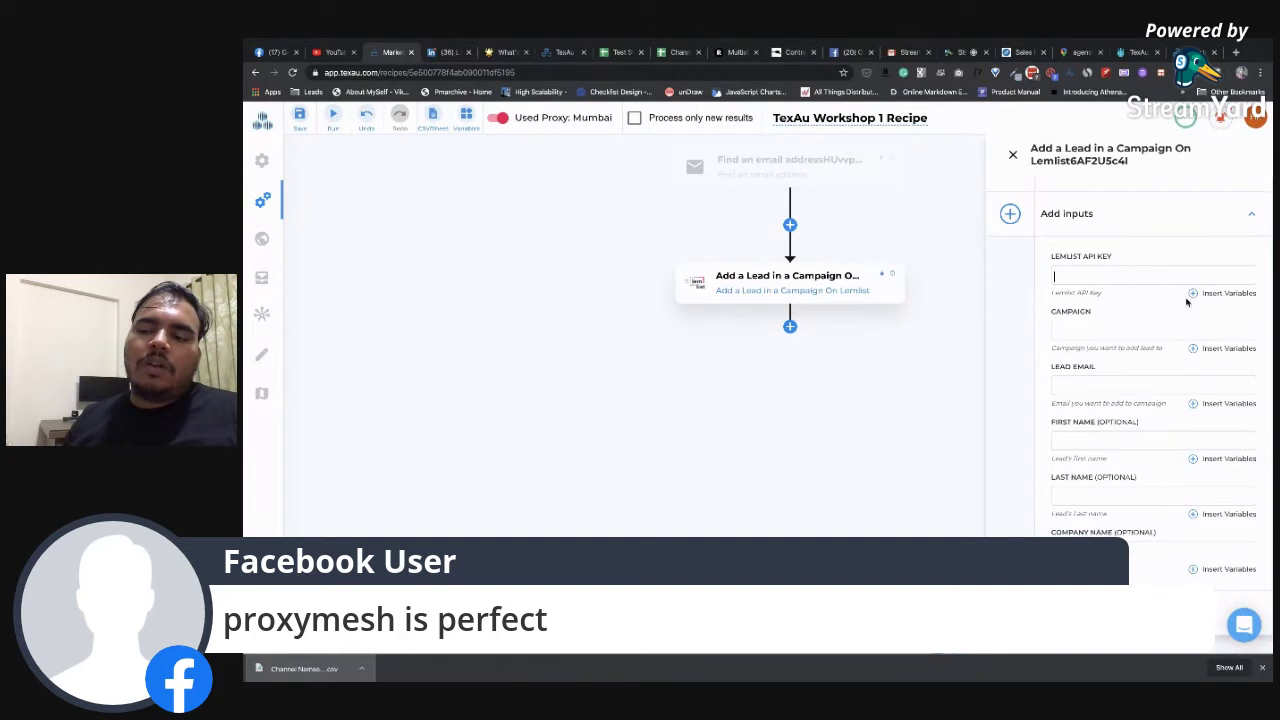
{"action": "left_click", "coordinate": [1193, 294]}
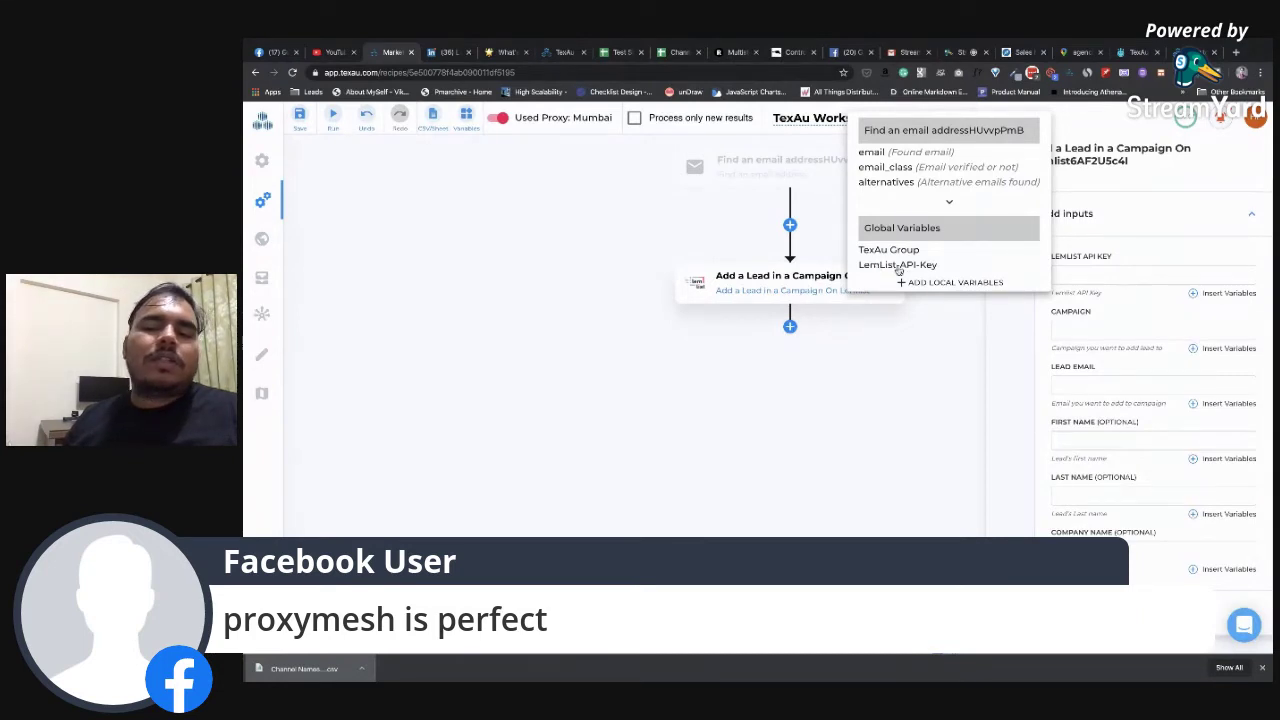
{"action": "left_click", "coordinate": [897, 267]}
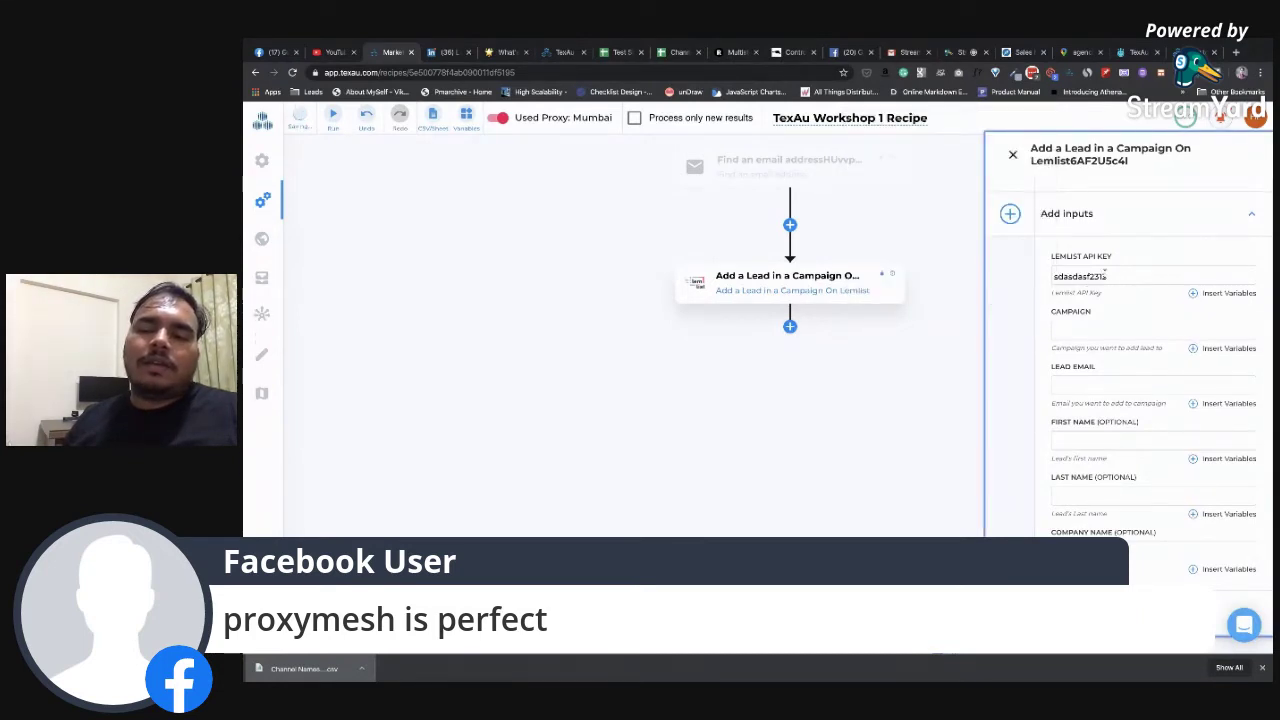
{"action": "left_click", "coordinate": [1256, 120]}
{"action": "left_click", "coordinate": [1195, 189]}
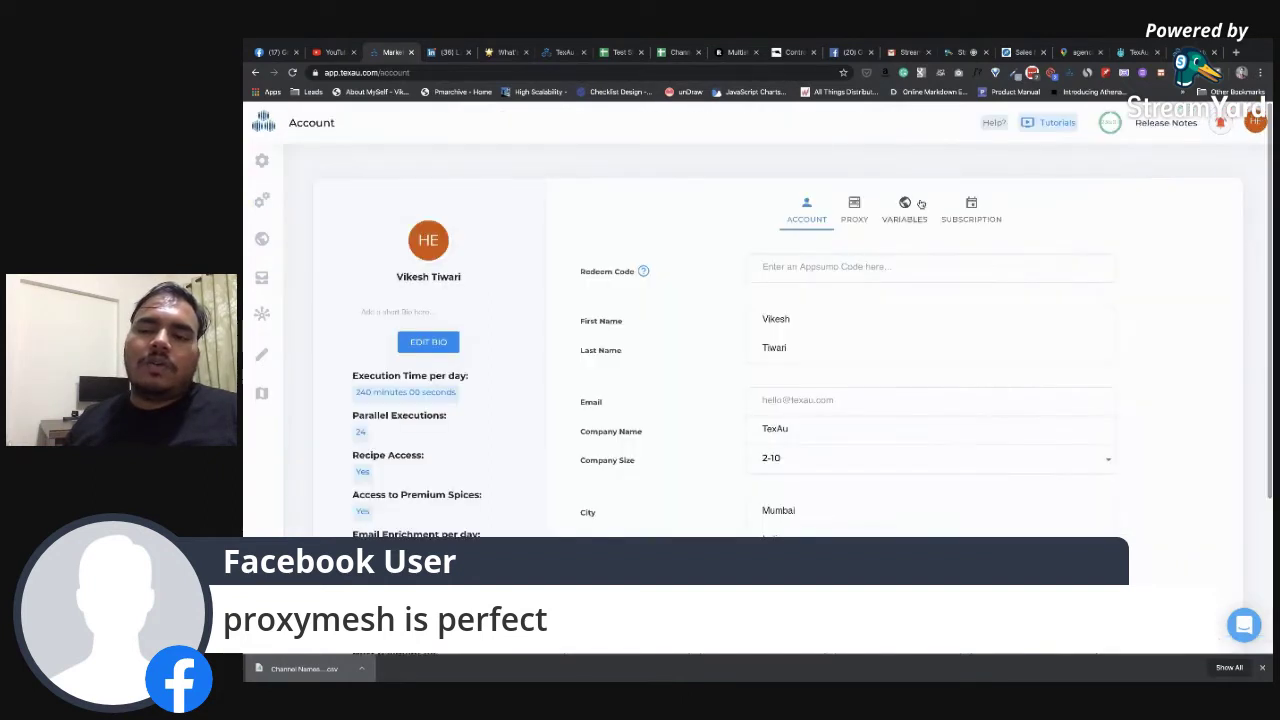
- Review the two saved global variables, cancel a new variable, and return to Recipes
{"action": "left_click", "coordinate": [906, 207]}
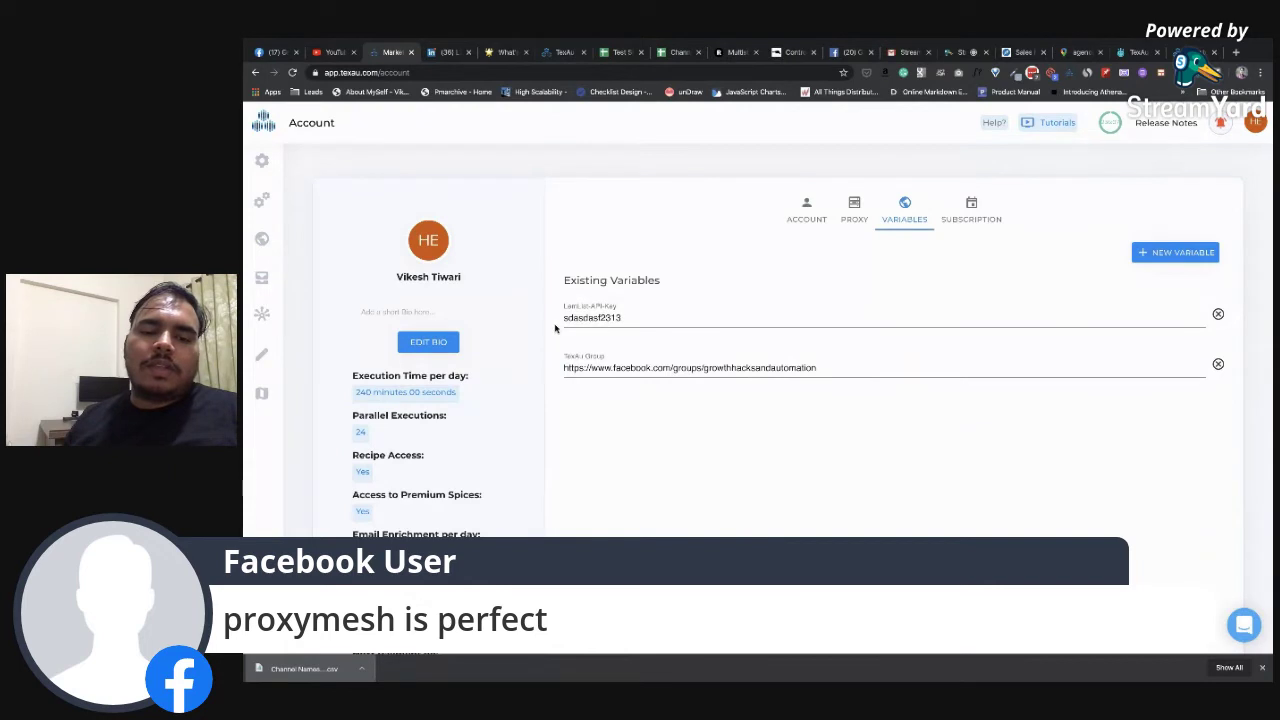
{"action": "left_click", "coordinate": [595, 316]}
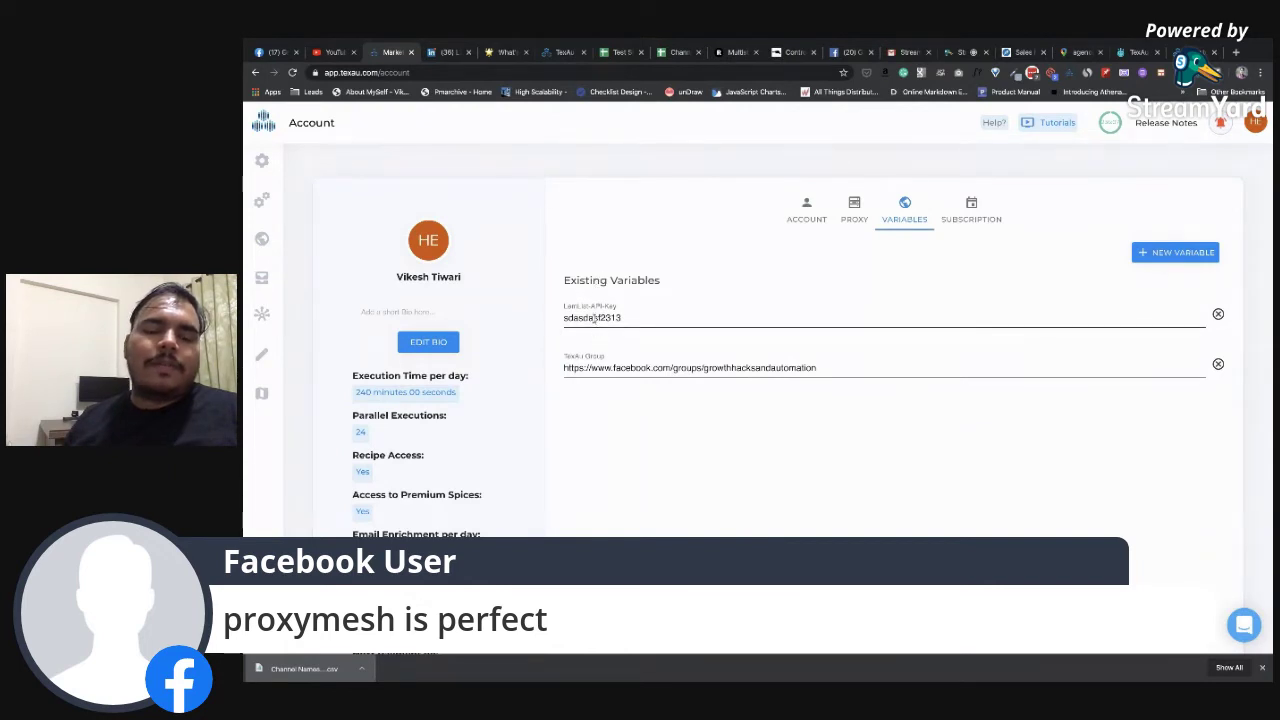
{"action": "double_click", "coordinate": [596, 317]}
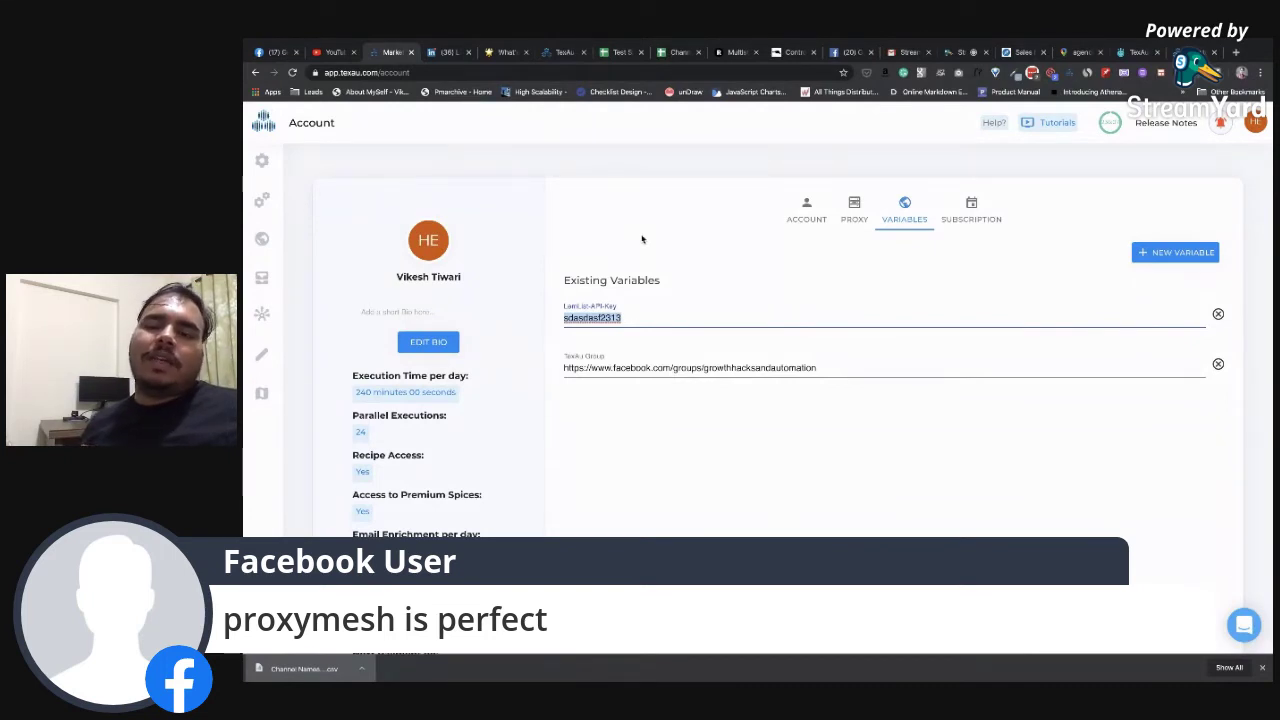
{"action": "left_click", "coordinate": [668, 264]}
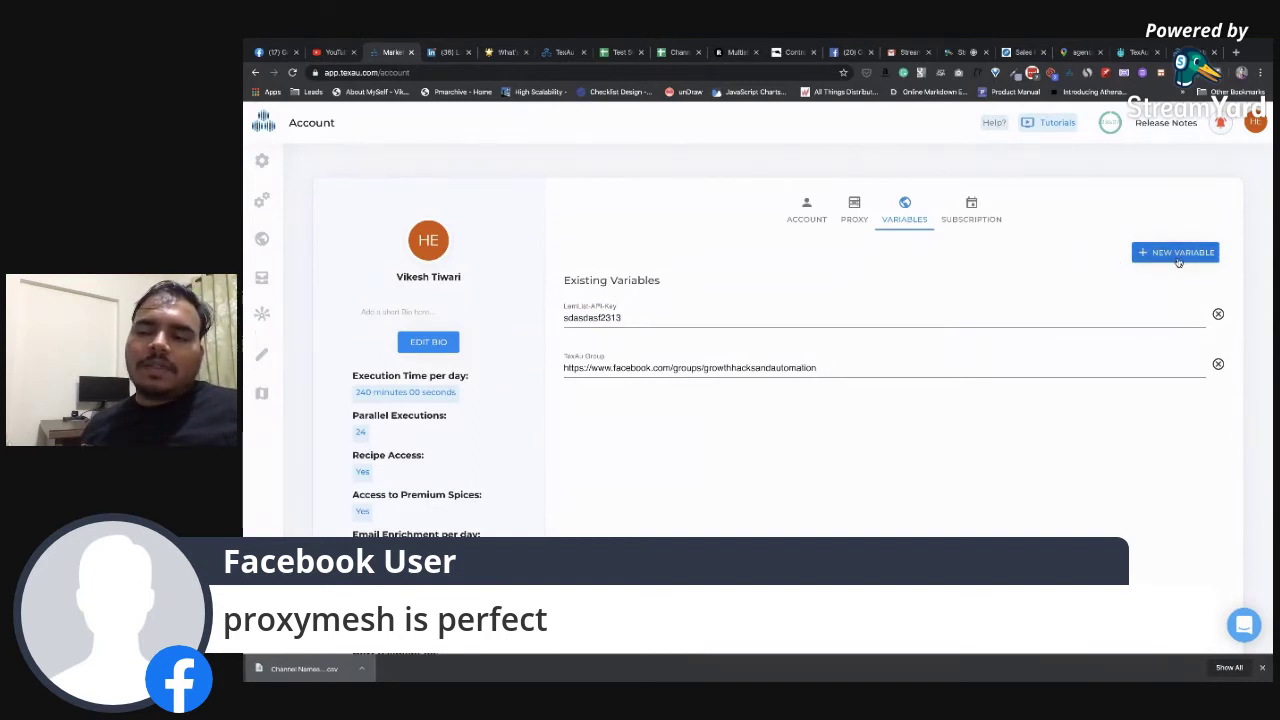
{"action": "left_click", "coordinate": [1177, 257]}
{"action": "left_click", "coordinate": [913, 333]}
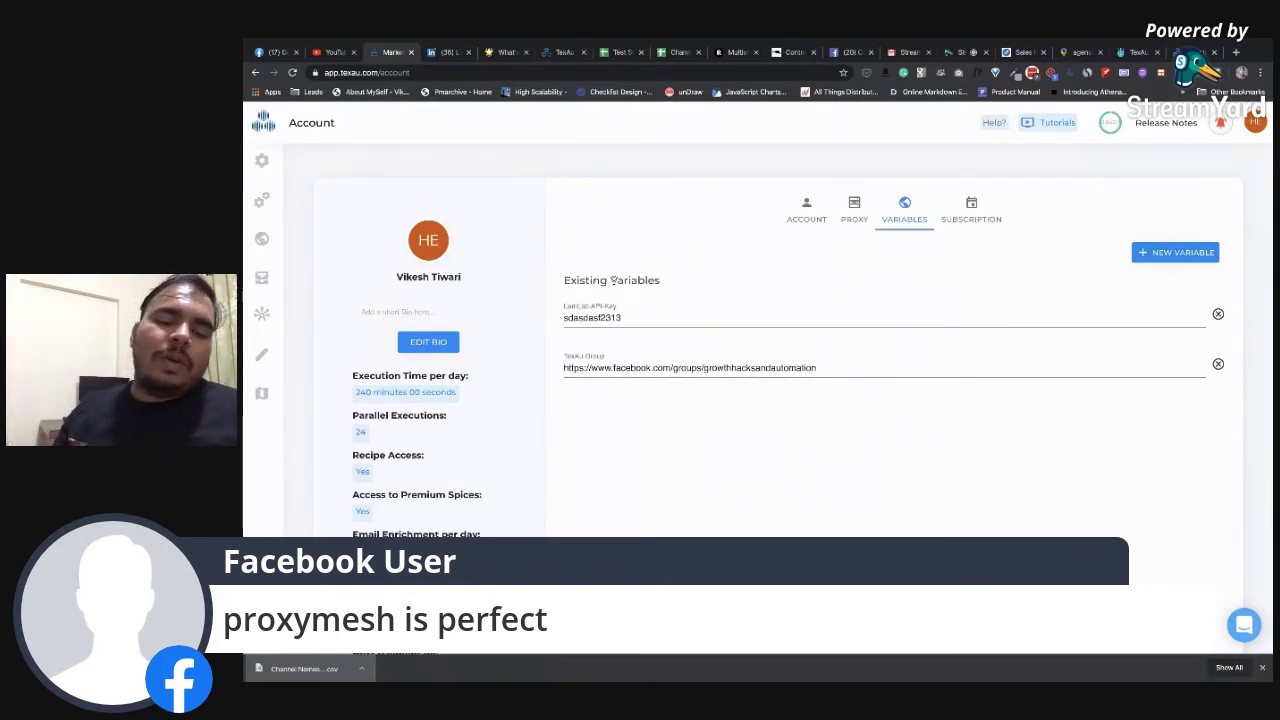
{"action": "mouse_move", "coordinate": [262, 214]}
{"action": "left_click", "coordinate": [297, 205]}
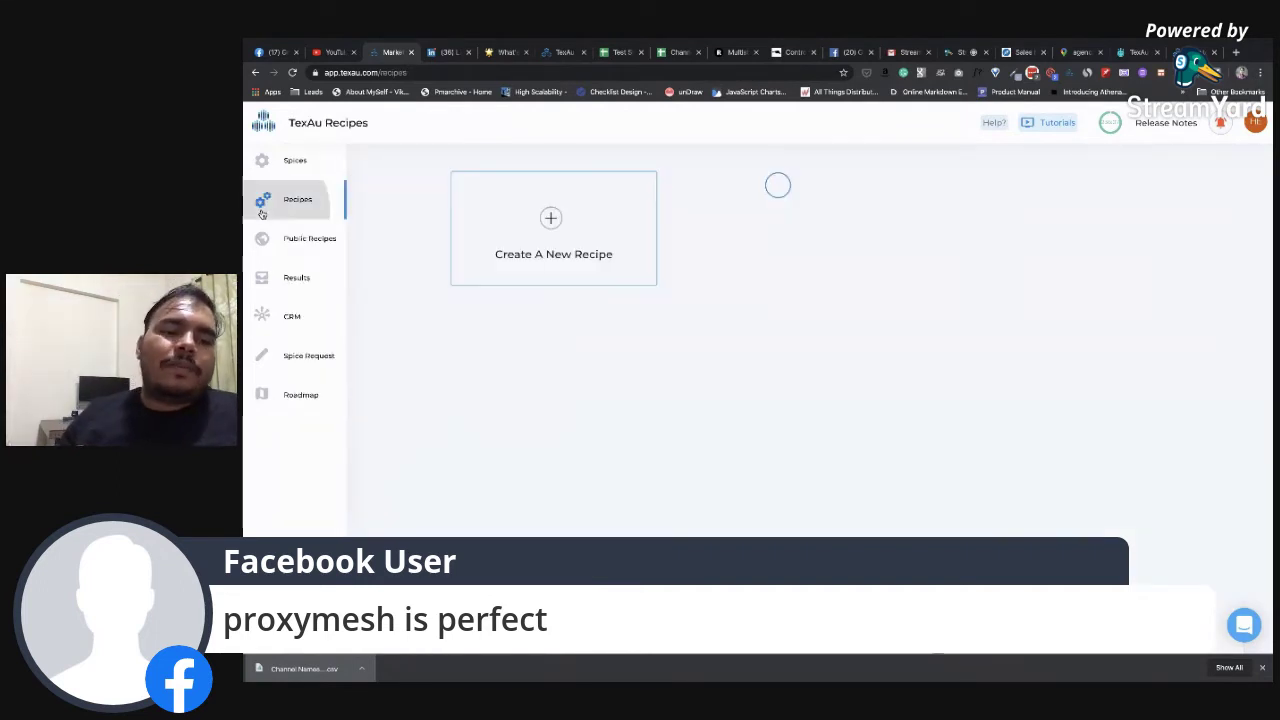
- Clear the TexAu Workshop 1 Recipe's spices and view its global and local variables
{"action": "left_click", "coordinate": [787, 250]}
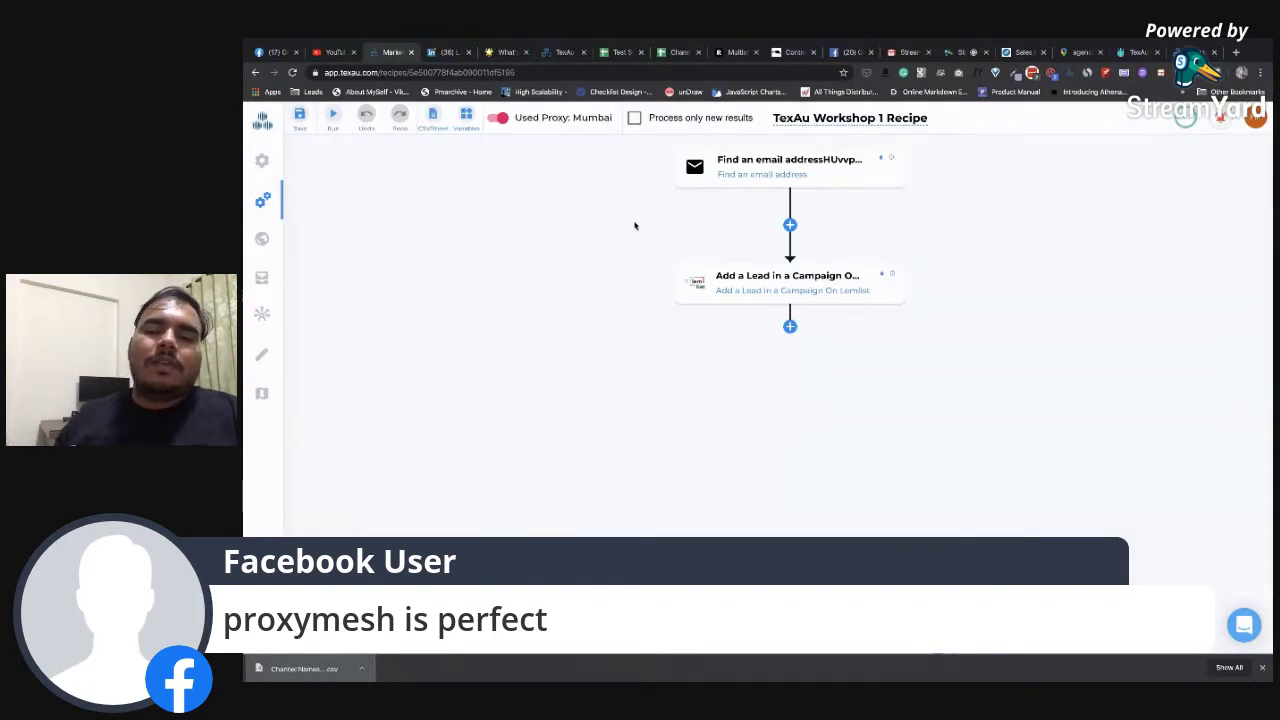
{"action": "left_click", "coordinate": [884, 161]}
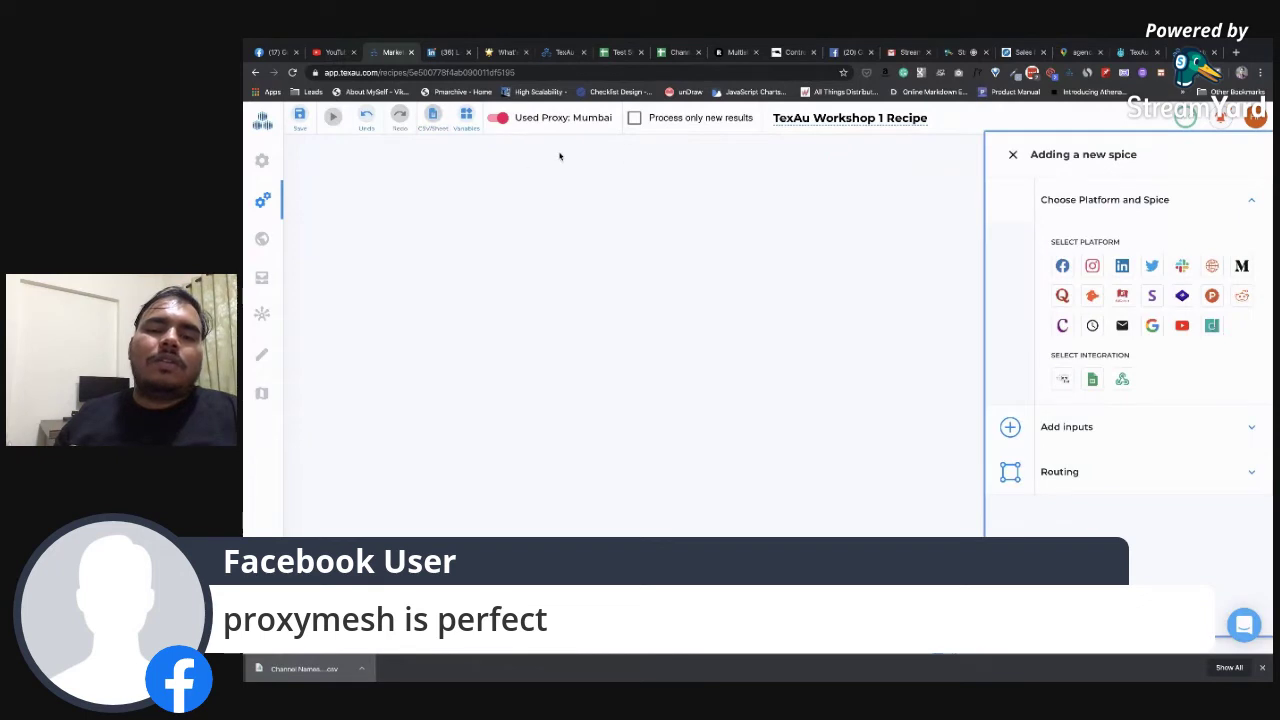
{"action": "left_click", "coordinate": [465, 120]}
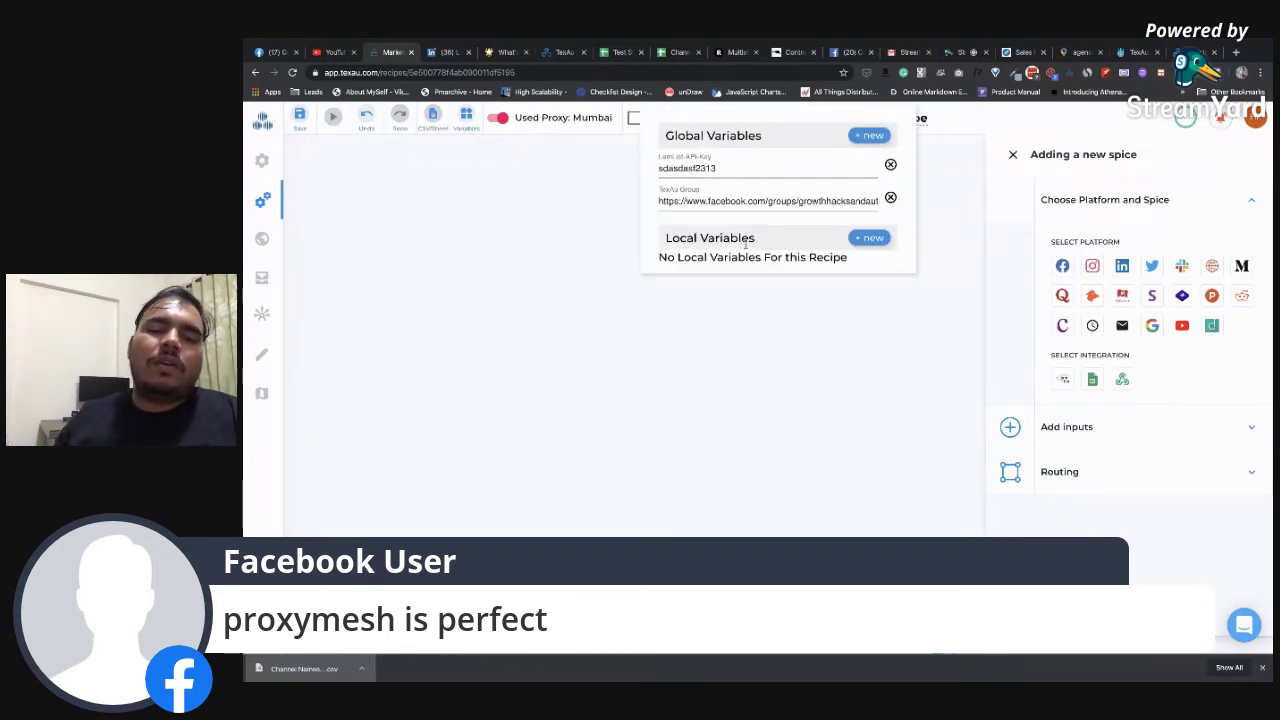
{"action": "left_click", "coordinate": [658, 323]}
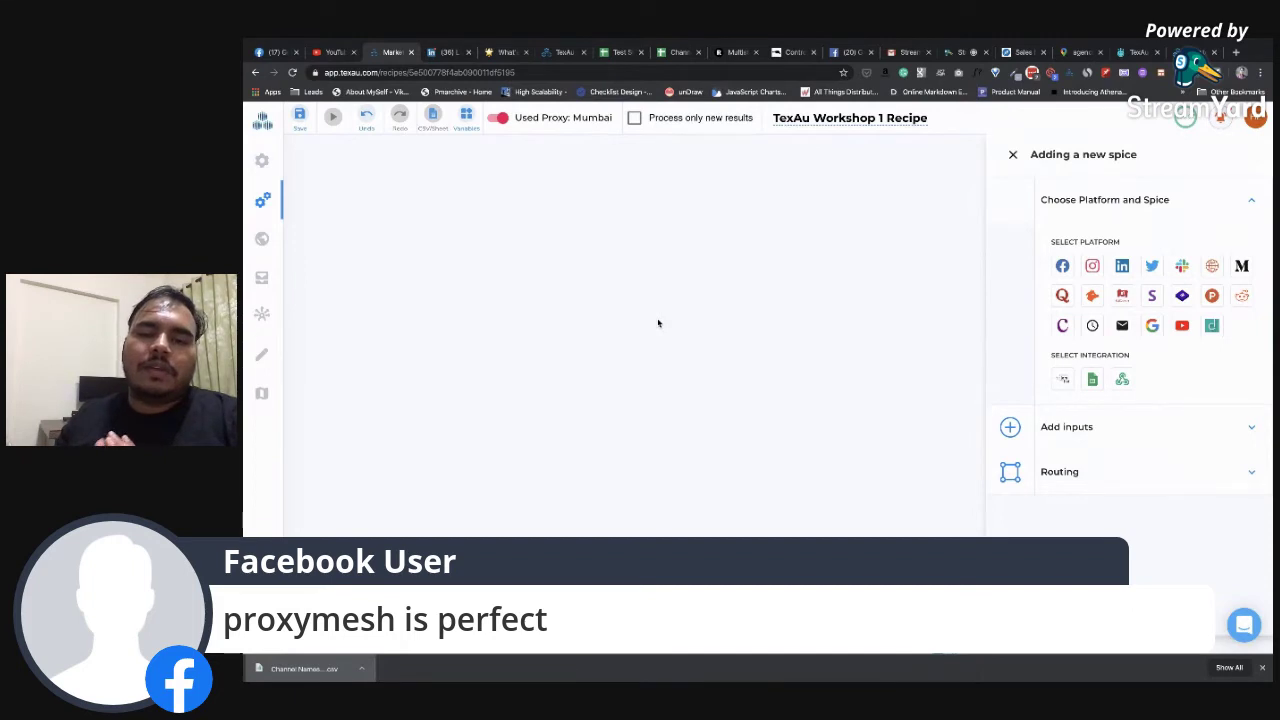
{"action": "left_click", "coordinate": [466, 118]}
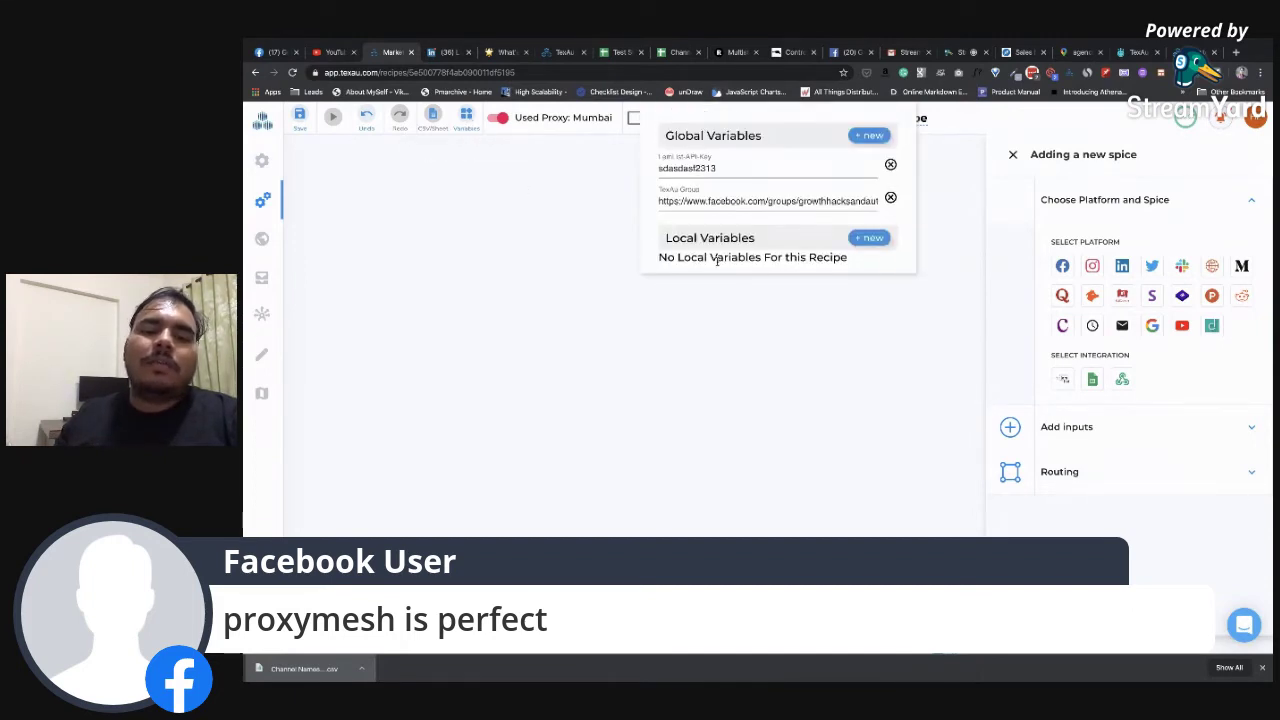
- Add a local variable 'texau-worksop' with its value, then close the variables list
{"action": "left_click", "coordinate": [860, 242]}
{"action": "left_click", "coordinate": [700, 265]}
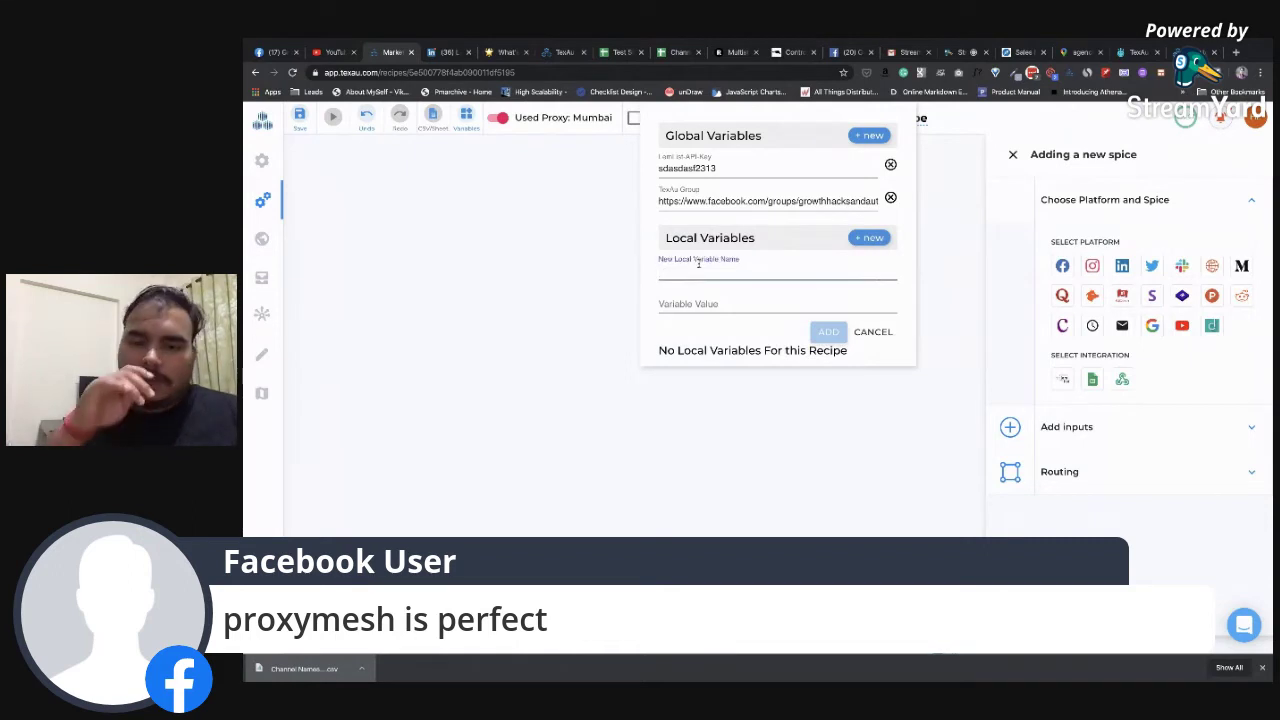
{"action": "type", "text": "te"}
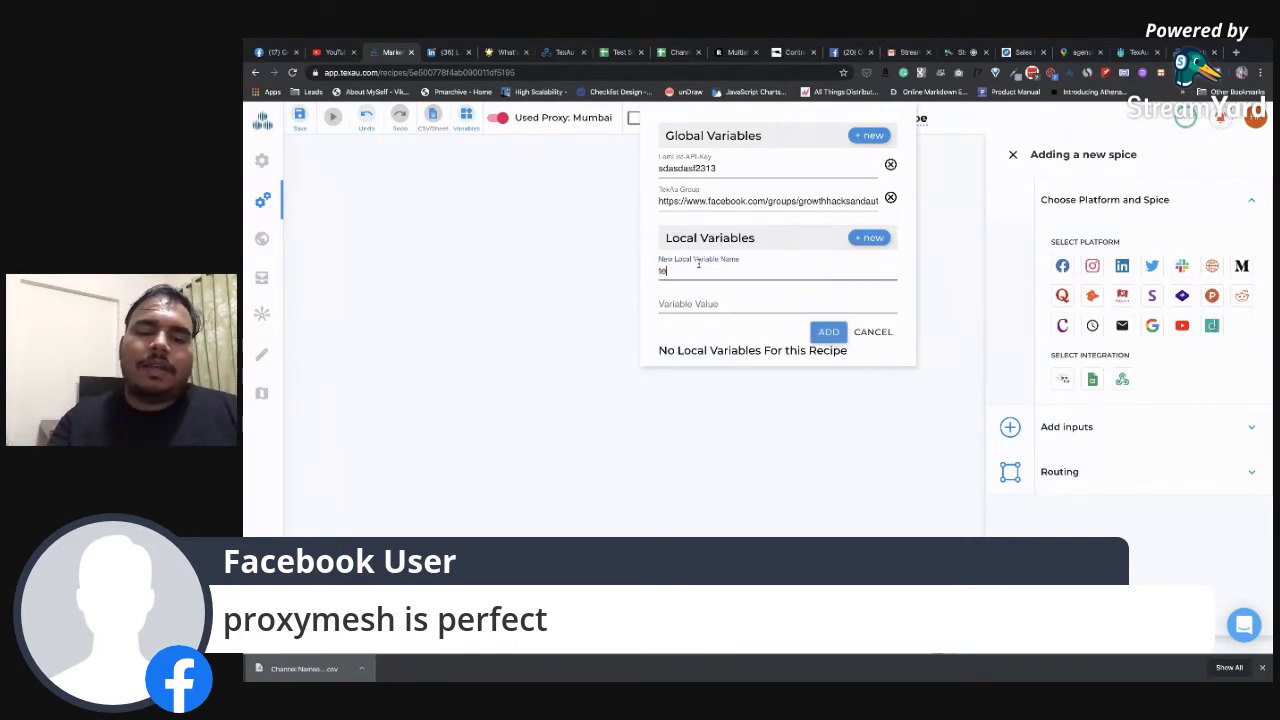
{"action": "type", "text": "xau-wro"}
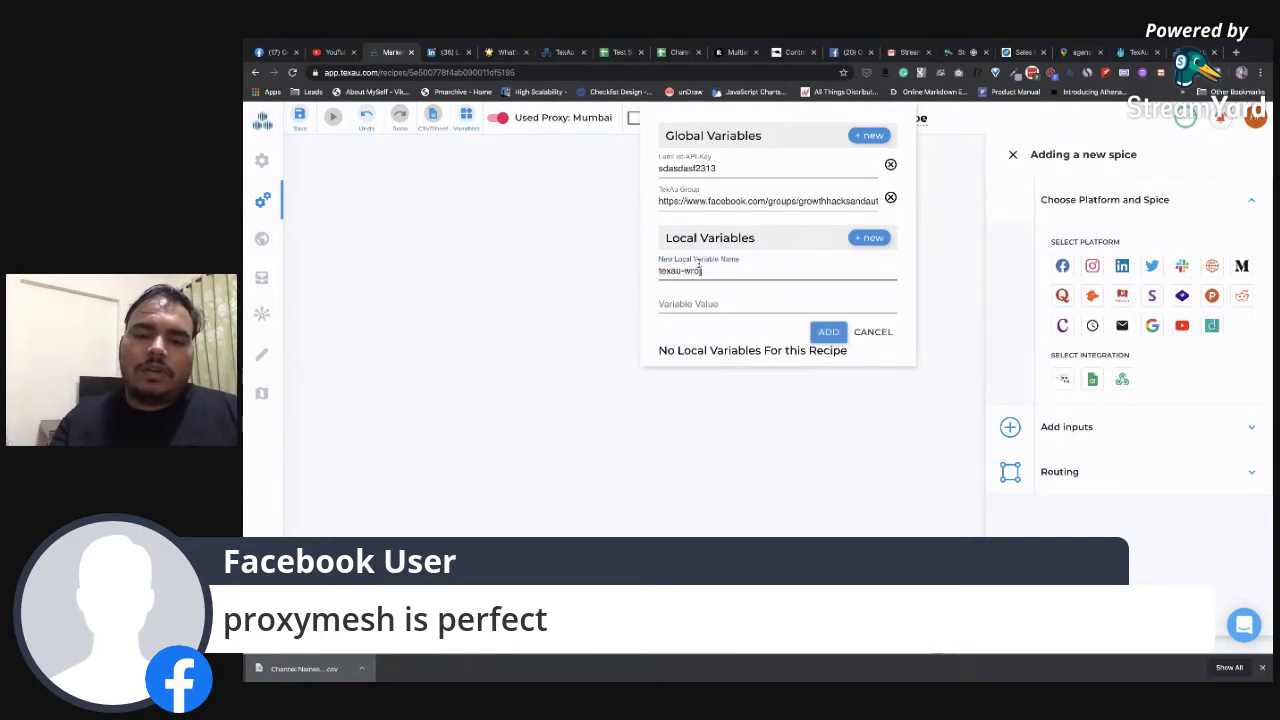
{"action": "key", "text": "BackSpace"}
{"action": "key", "text": "BackSpace"}
{"action": "type", "text": "or"}
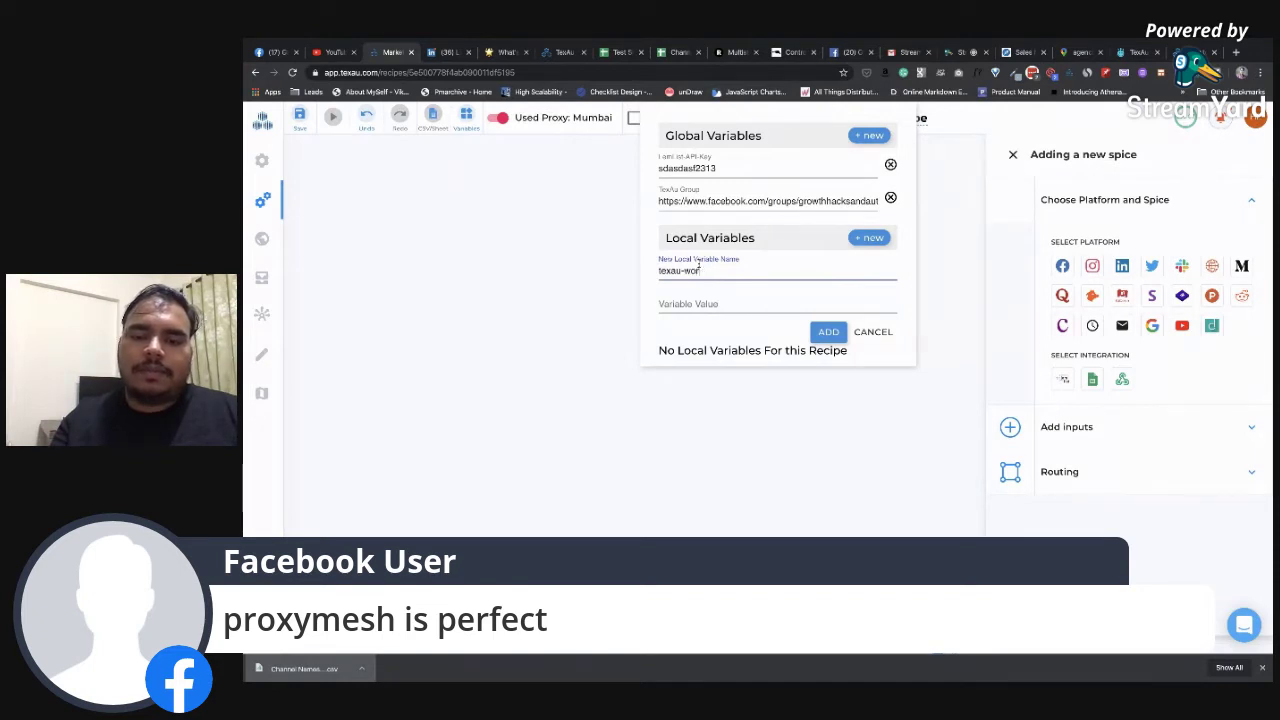
{"action": "type", "text": "ksop"}
{"action": "left_click", "coordinate": [733, 296]}
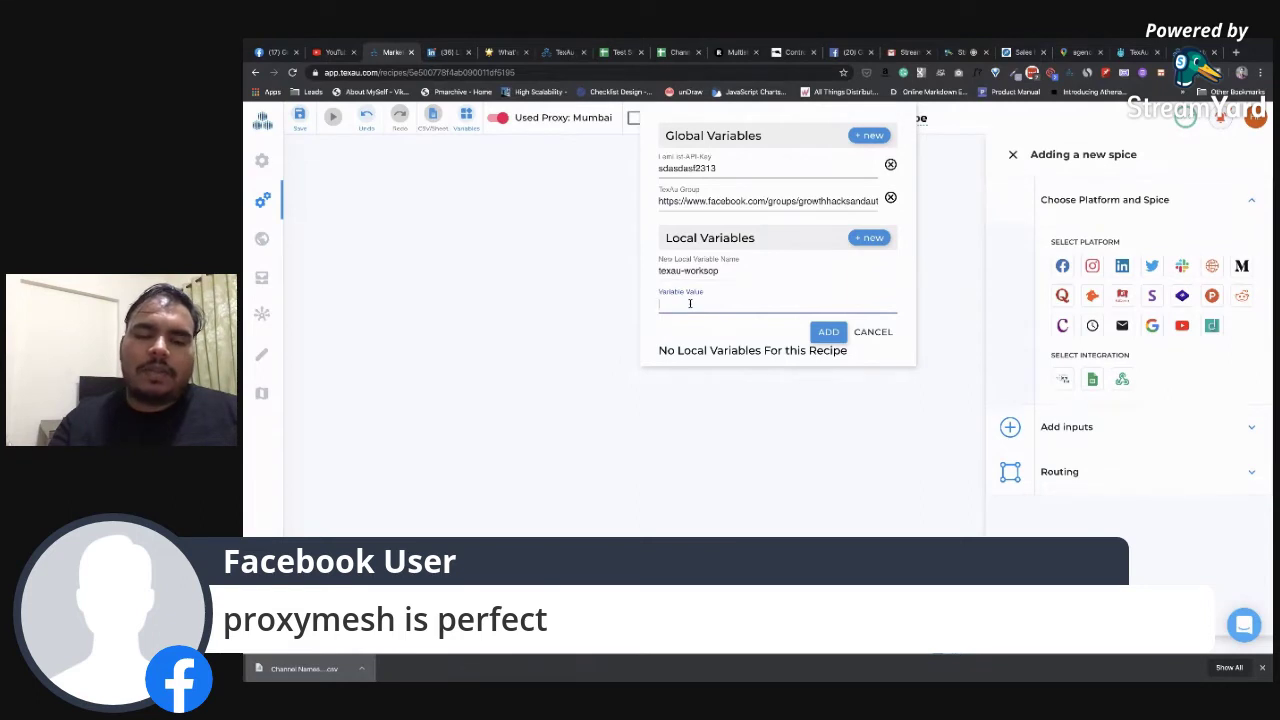
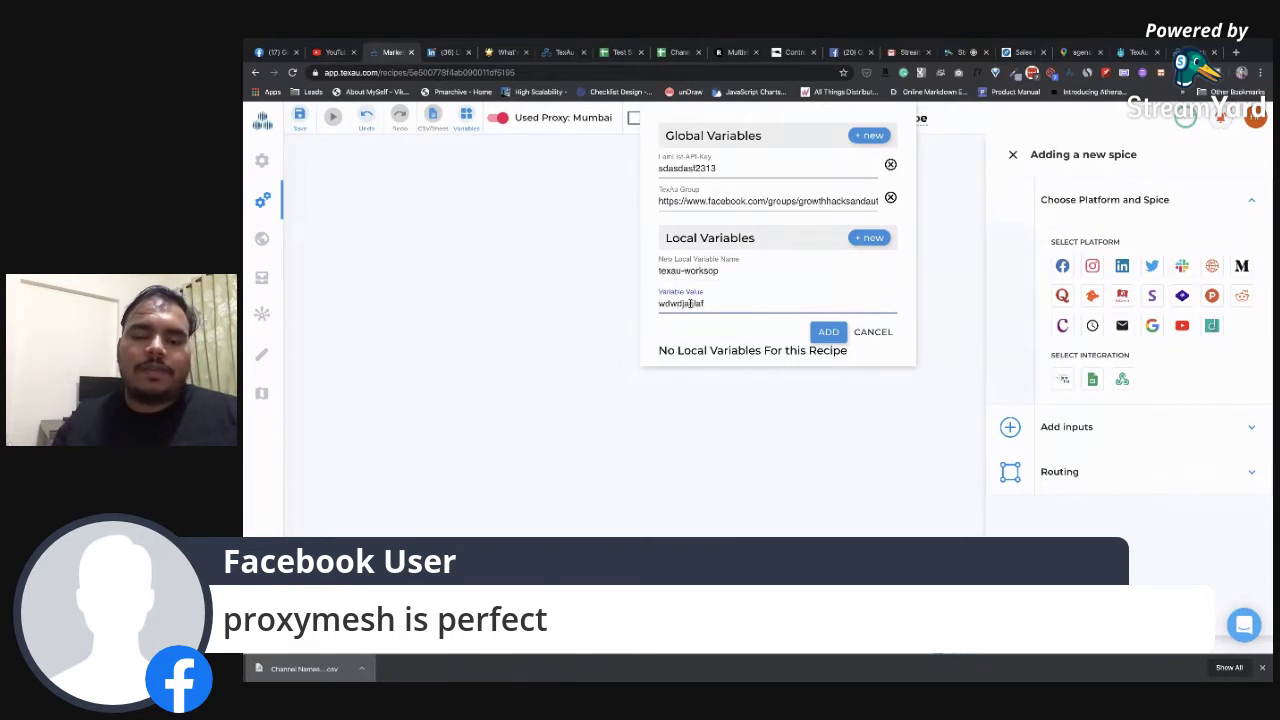
{"action": "left_click", "coordinate": [828, 331]}
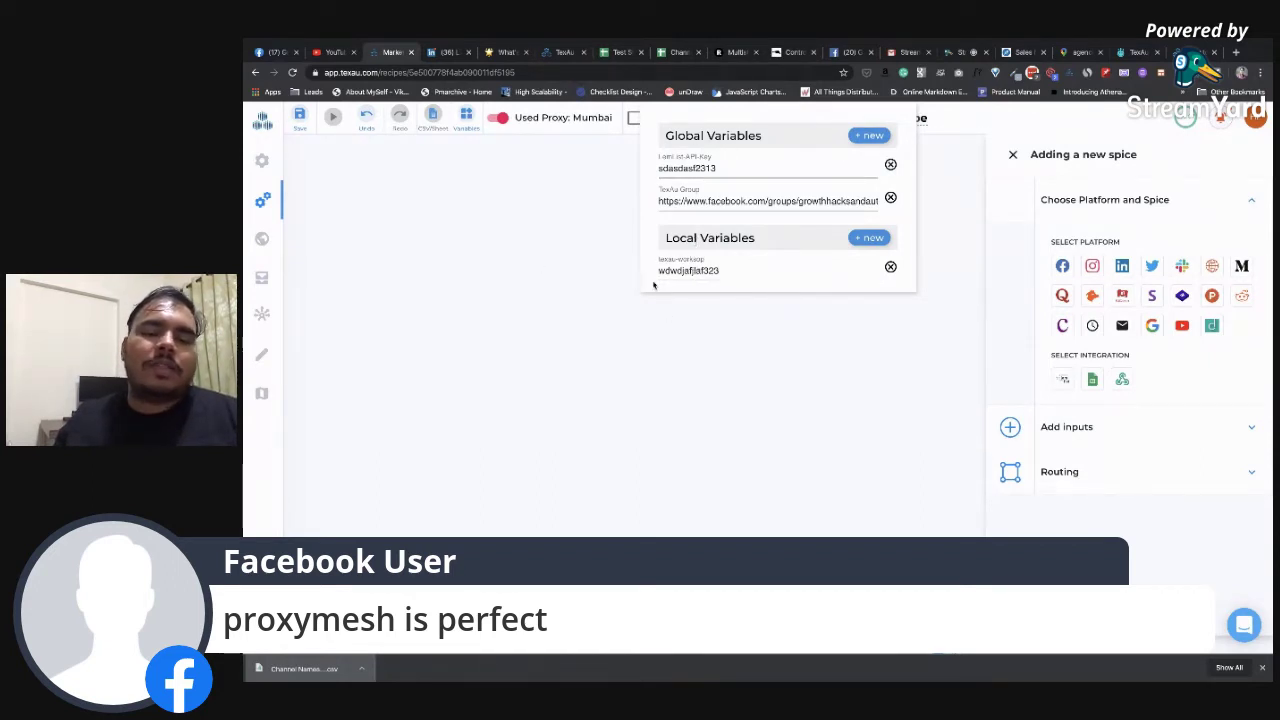
{"action": "left_click", "coordinate": [480, 223]}
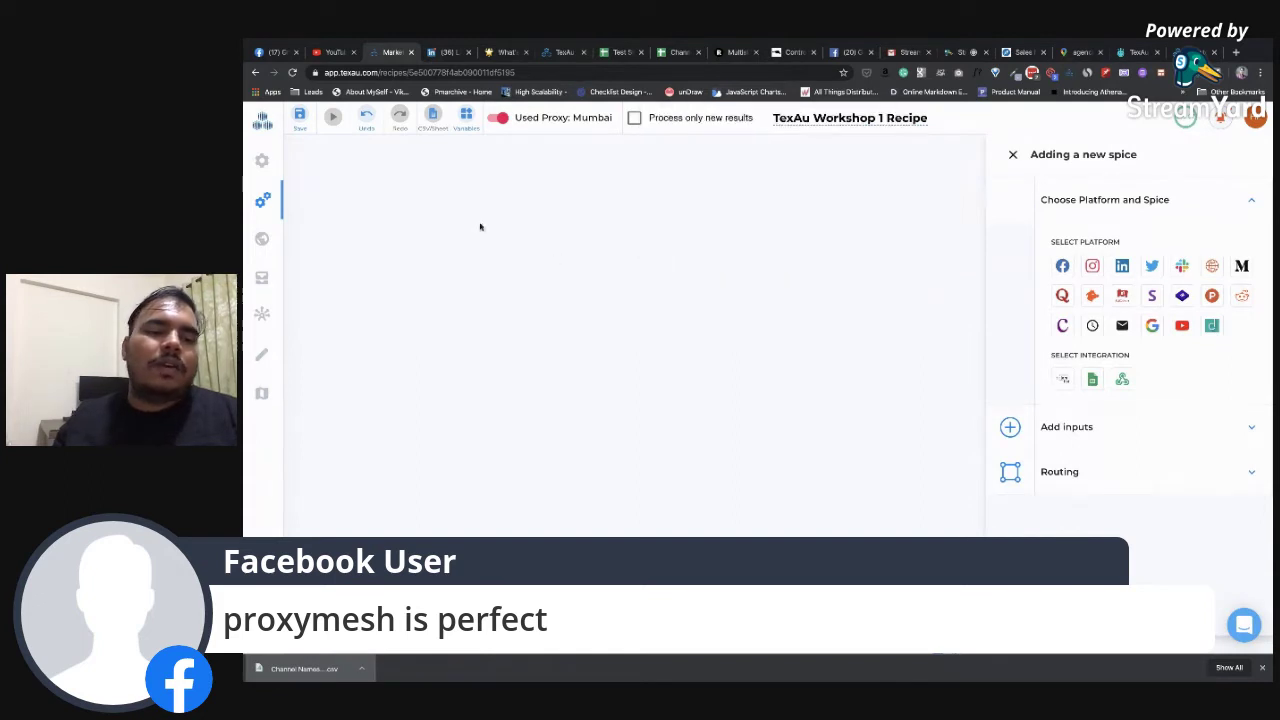
{"action": "mouse_move", "coordinate": [272, 164]}
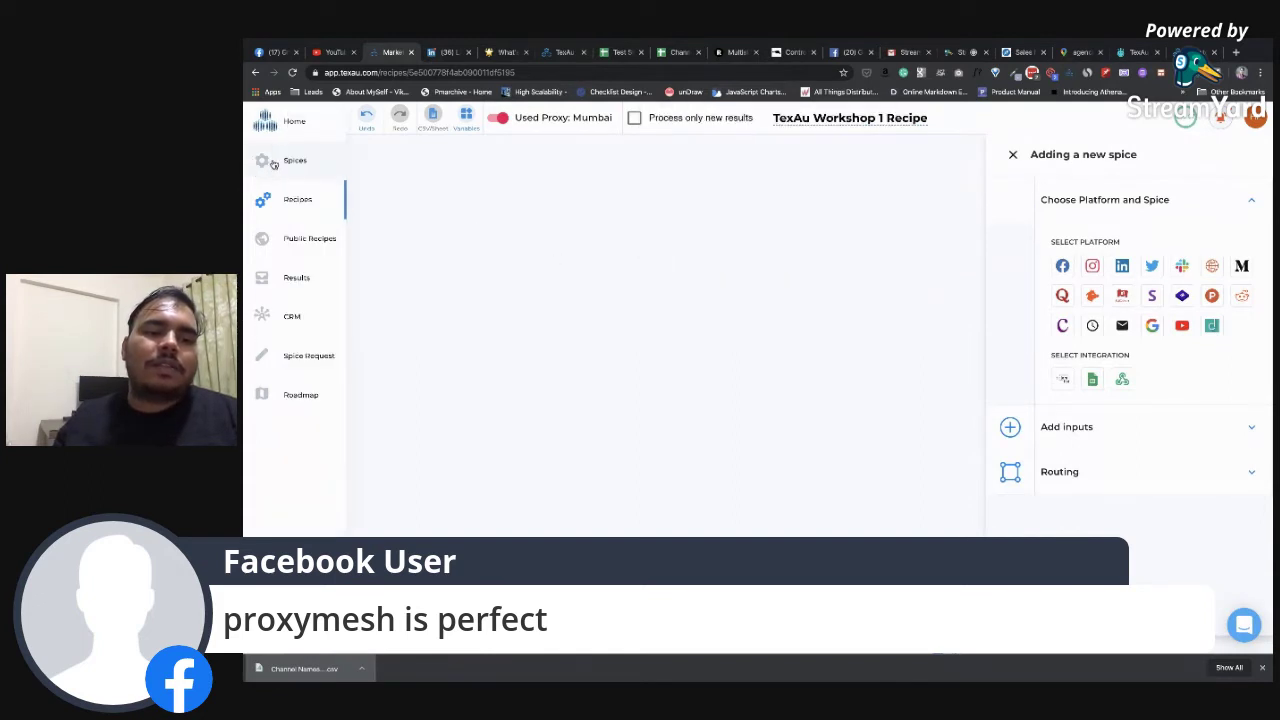
{"action": "left_click", "coordinate": [273, 164]}
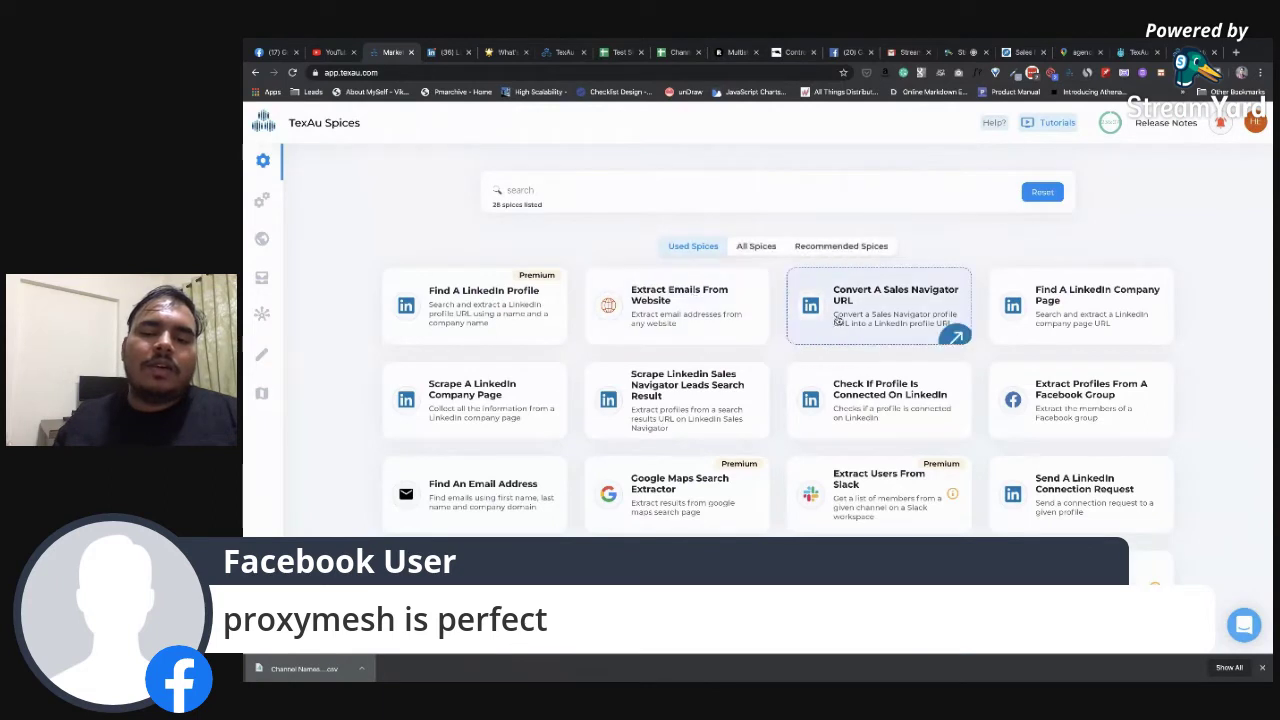
{"action": "left_click", "coordinate": [838, 320]}
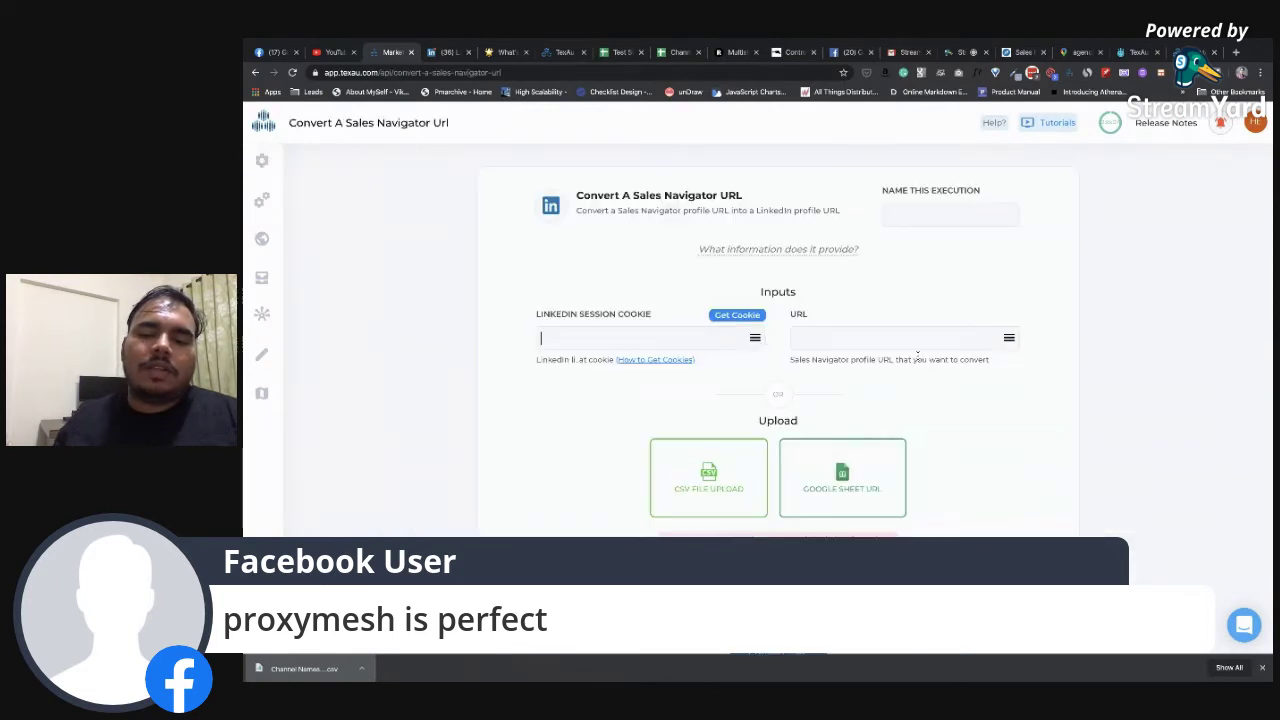
{"action": "left_click", "coordinate": [1008, 338]}
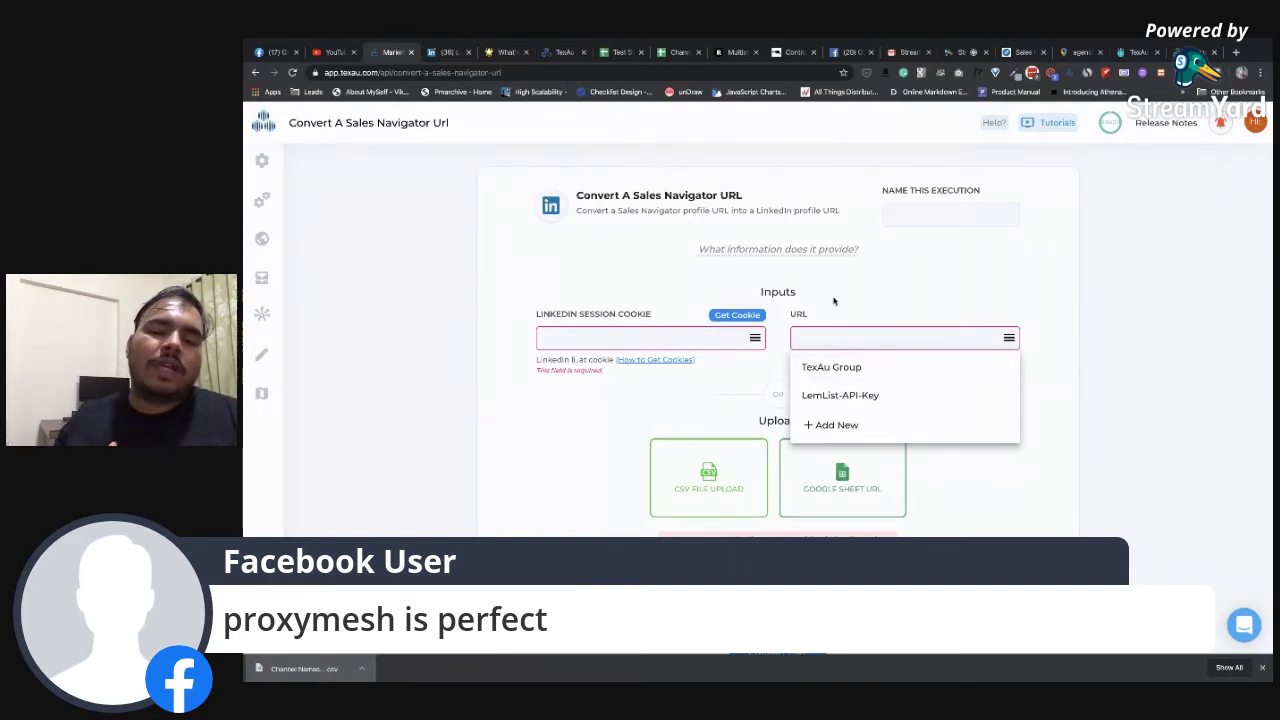
{"action": "left_click", "coordinate": [262, 238]}
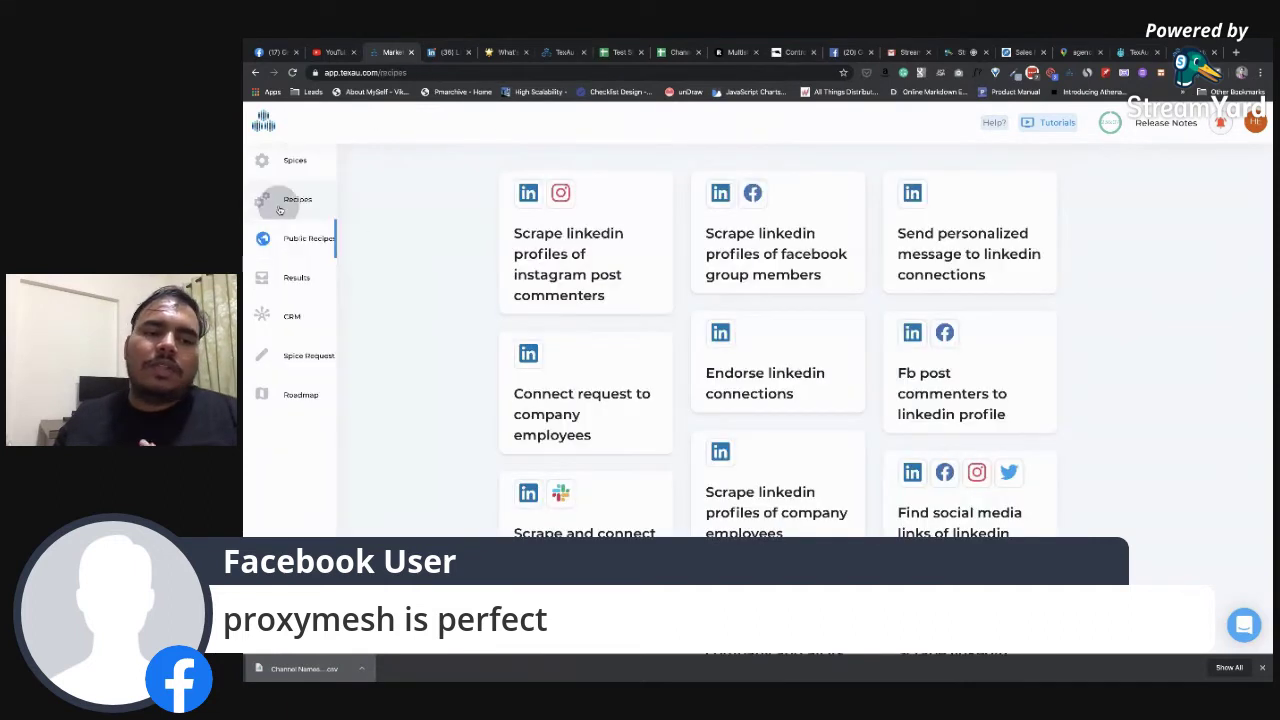
{"action": "left_click", "coordinate": [277, 200]}
{"action": "left_click", "coordinate": [758, 204]}
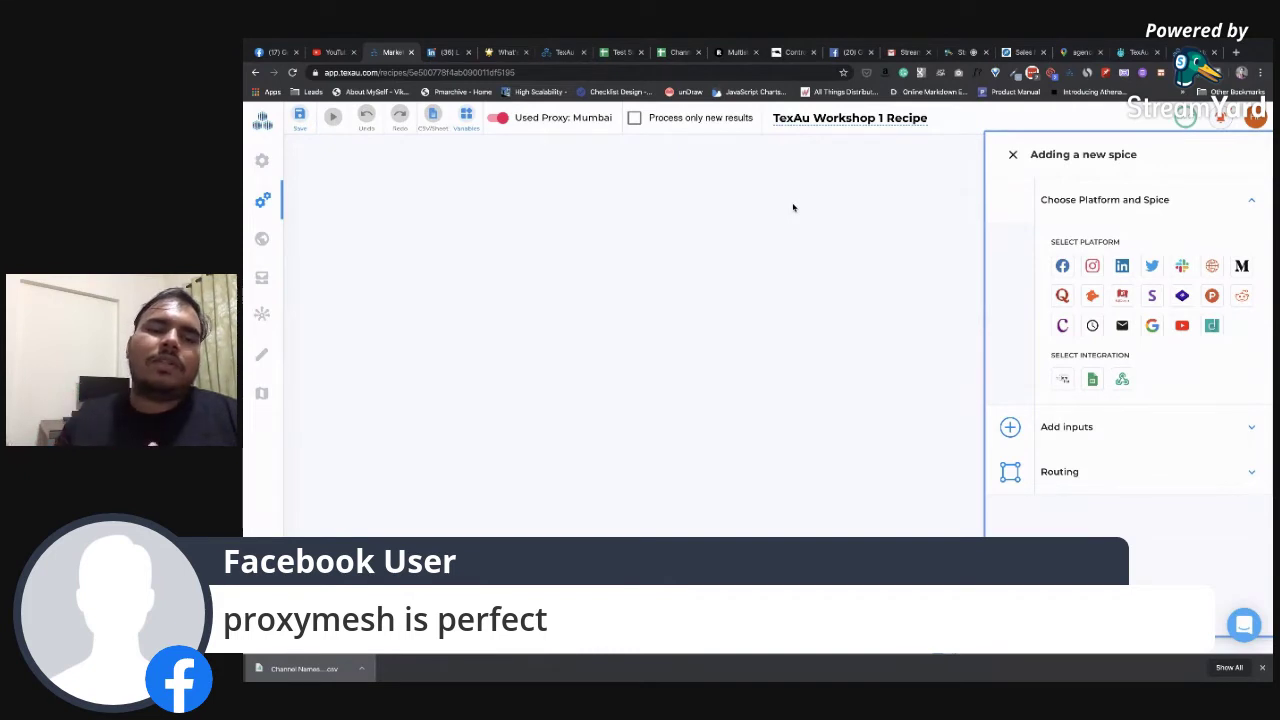
- Add an 'Extract profiles from a Facebook group' step to the recipe
{"action": "left_click", "coordinate": [468, 118]}
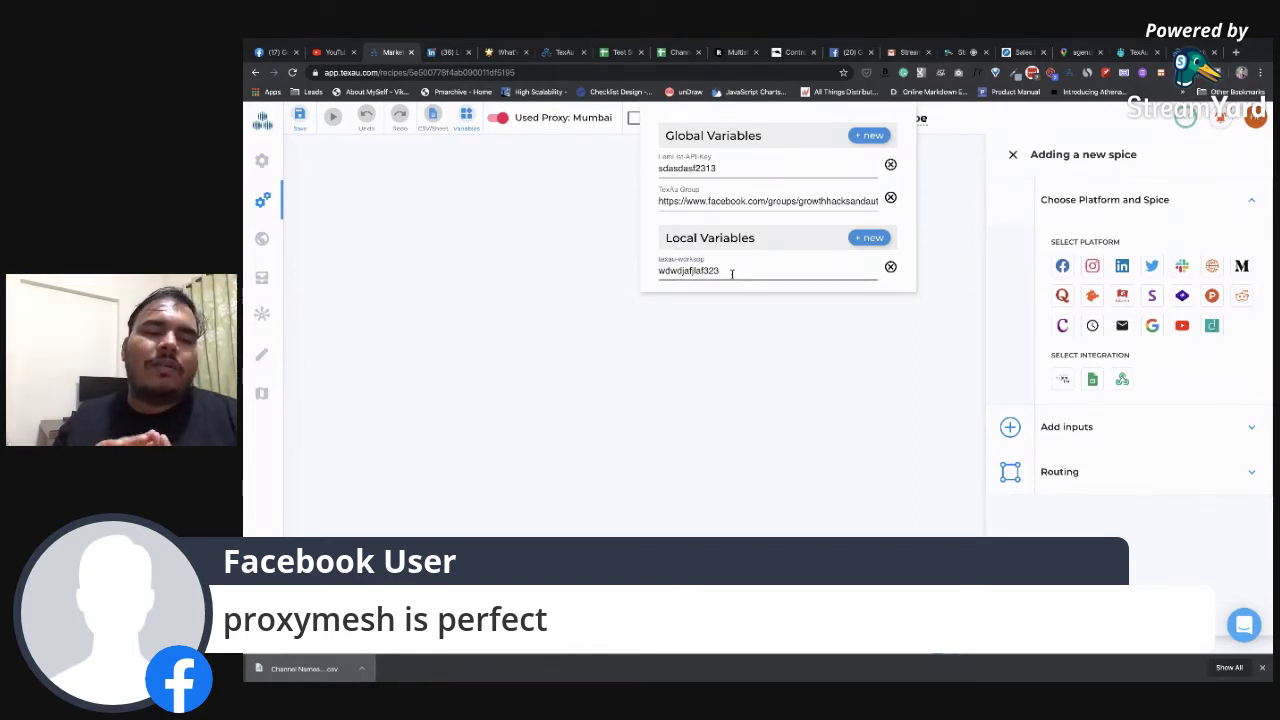
{"action": "left_click", "coordinate": [540, 327]}
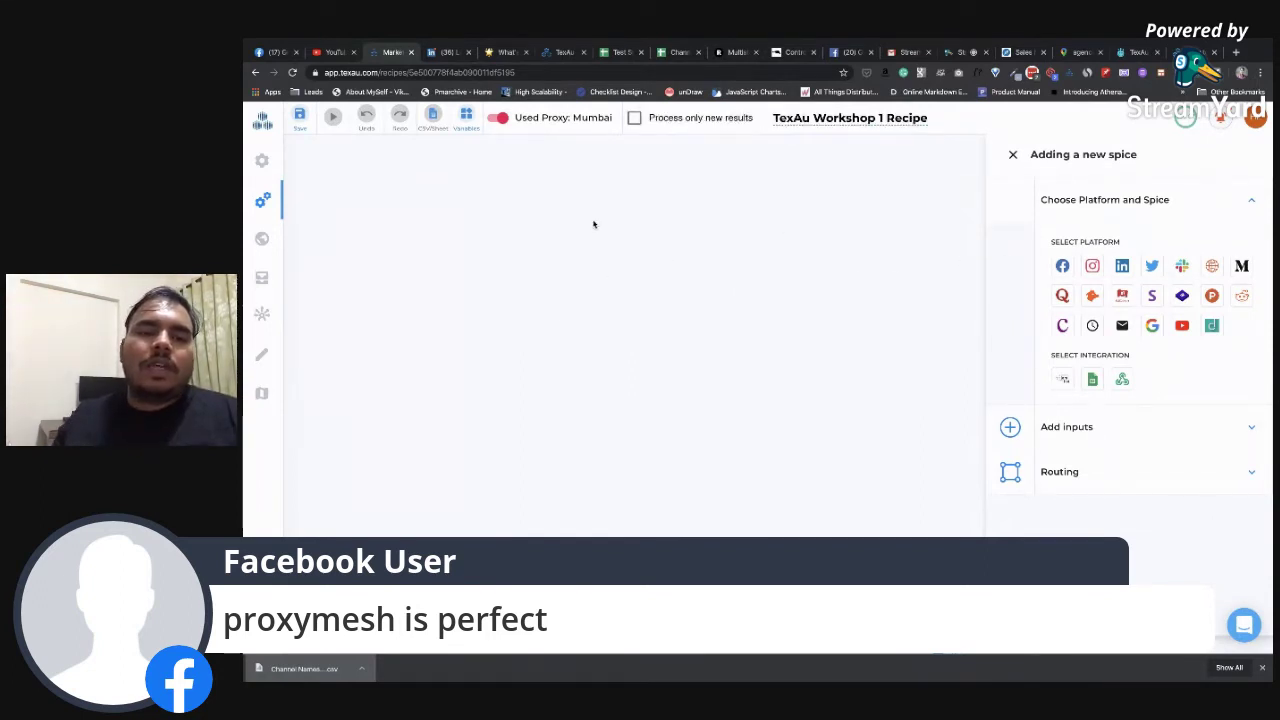
{"action": "left_click", "coordinate": [1062, 266]}
{"action": "left_click", "coordinate": [1094, 430]}
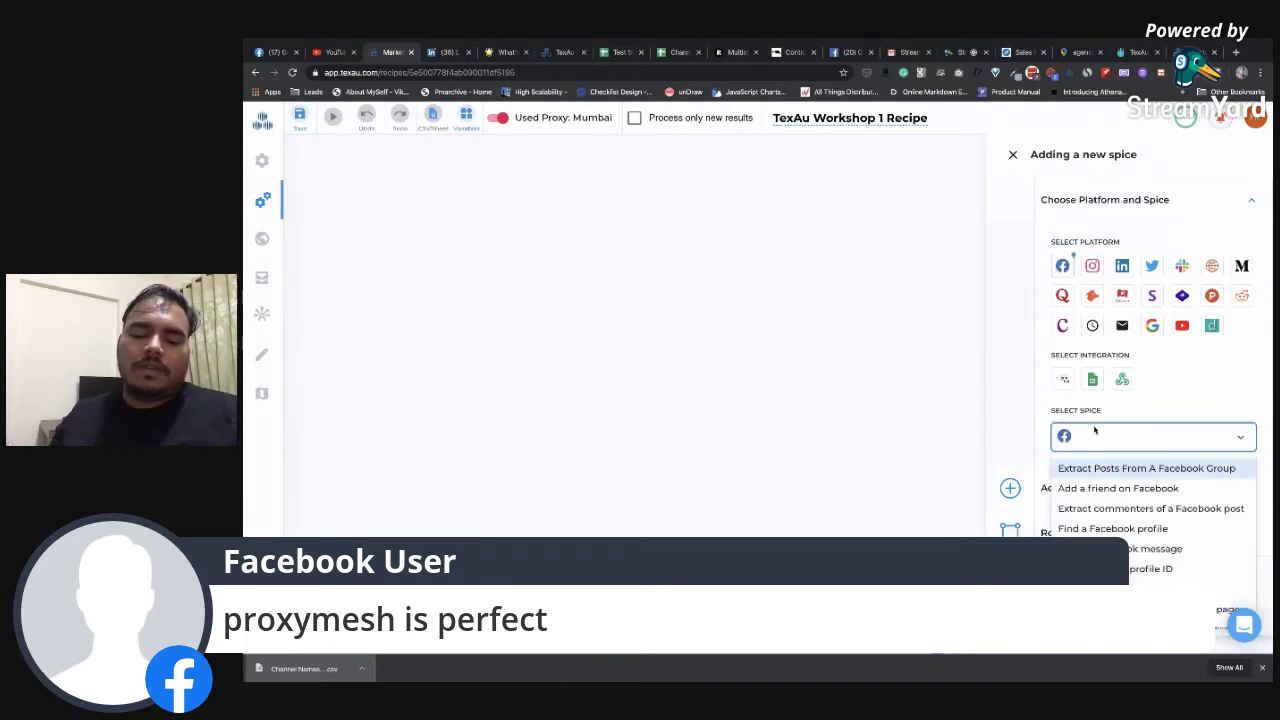
{"action": "type", "text": "extract"}
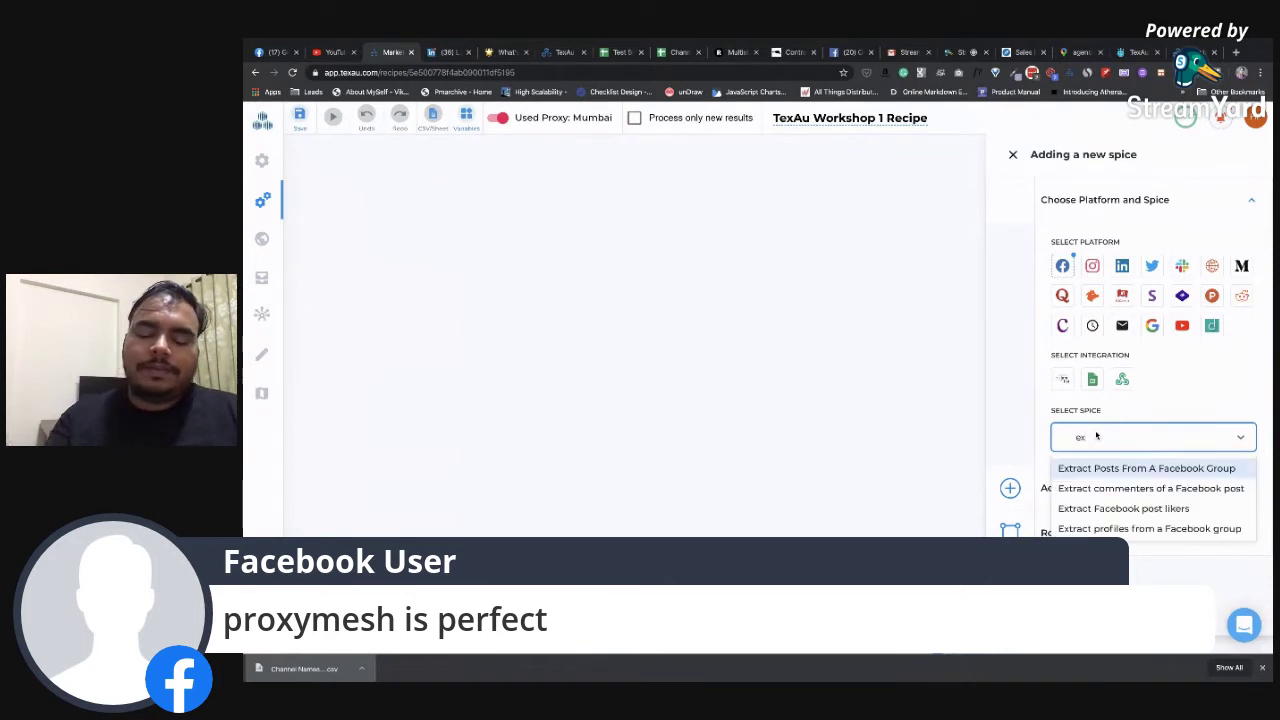
{"action": "left_click", "coordinate": [1090, 527]}
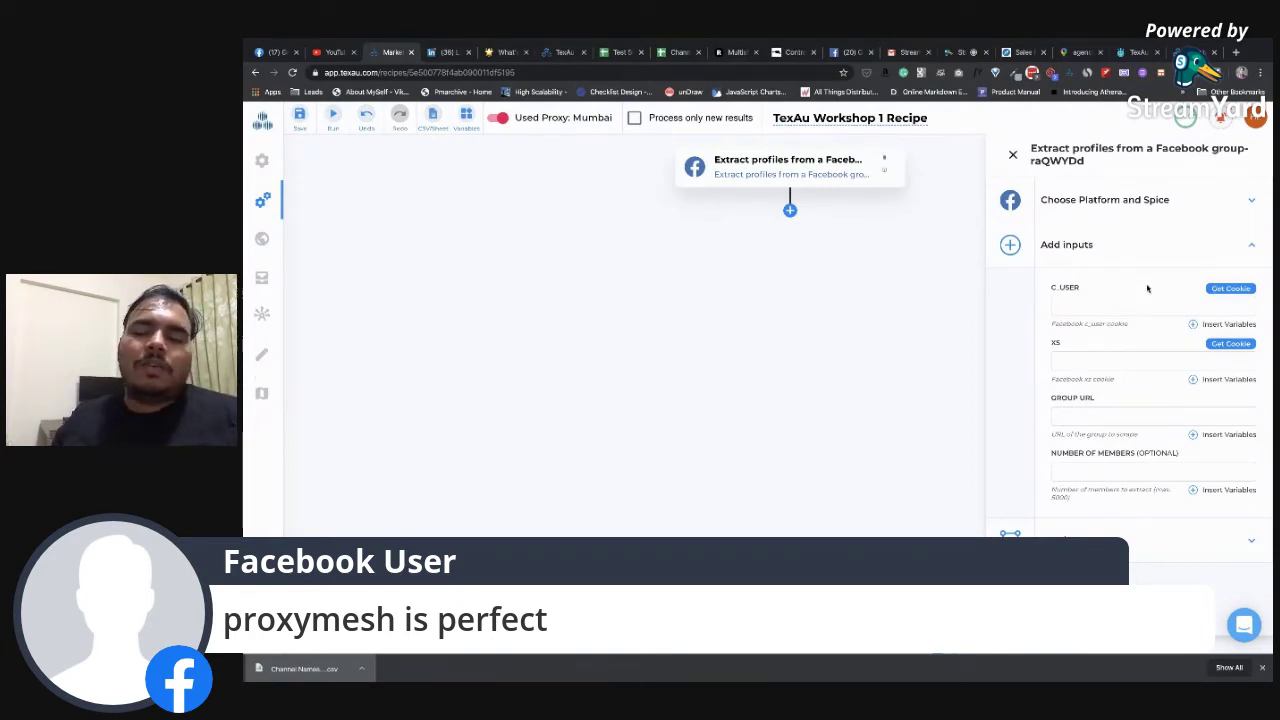
- Auto-fetch the c_user and xs cookies, set Group URL to TexAu Group and members to 40
{"action": "left_click", "coordinate": [1228, 289]}
{"action": "left_click", "coordinate": [1224, 345]}
{"action": "left_click", "coordinate": [1048, 416]}
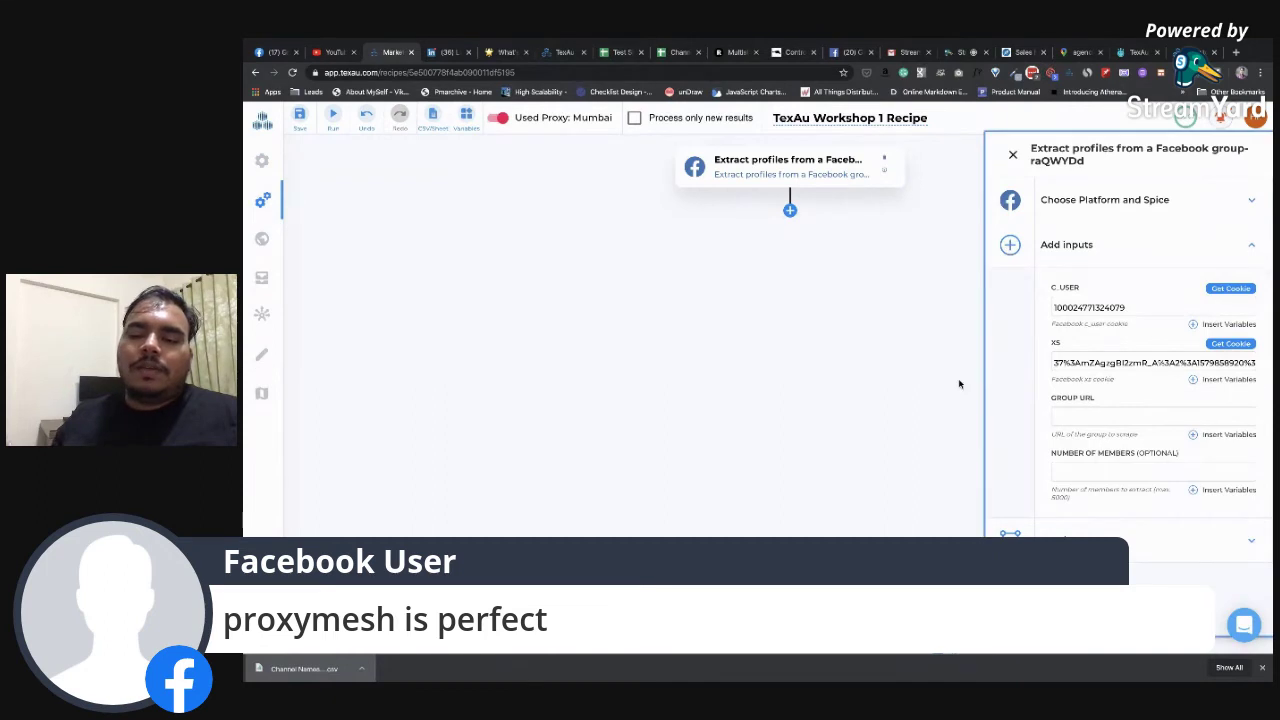
{"action": "left_click", "coordinate": [1195, 438]}
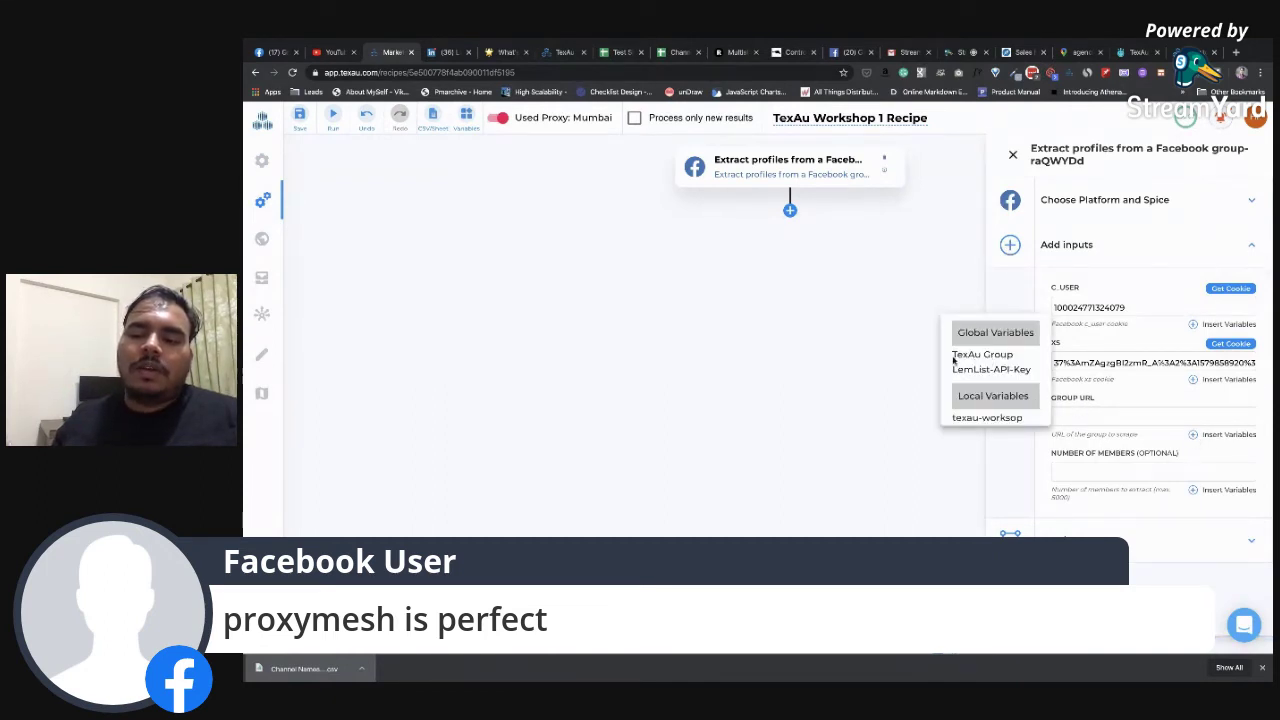
{"action": "left_click", "coordinate": [992, 358]}
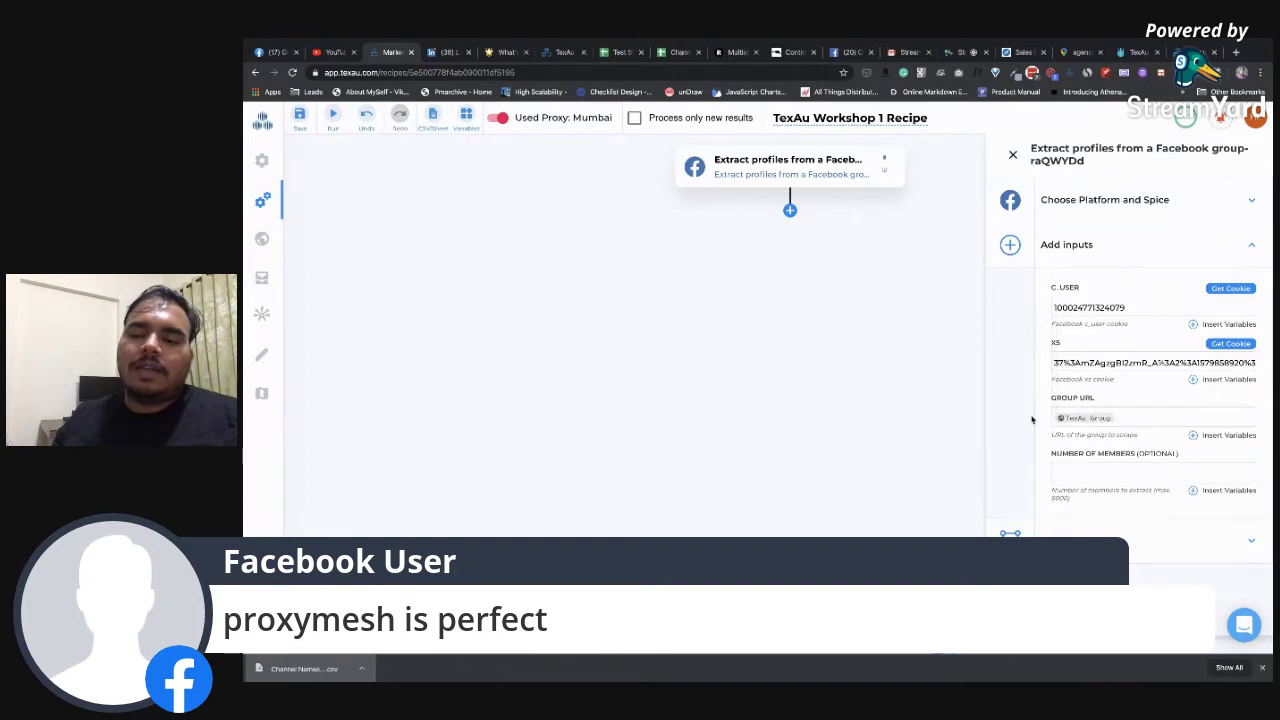
{"action": "left_click", "coordinate": [1086, 475]}
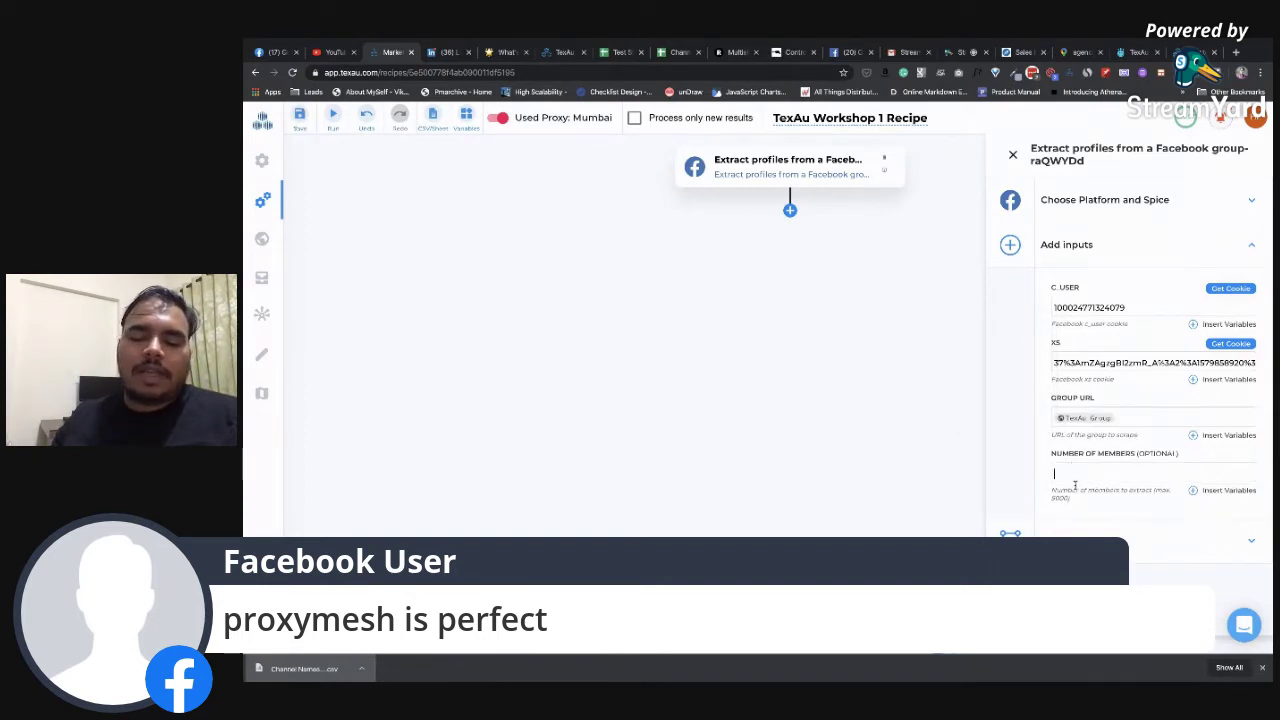
{"action": "type", "text": "40"}
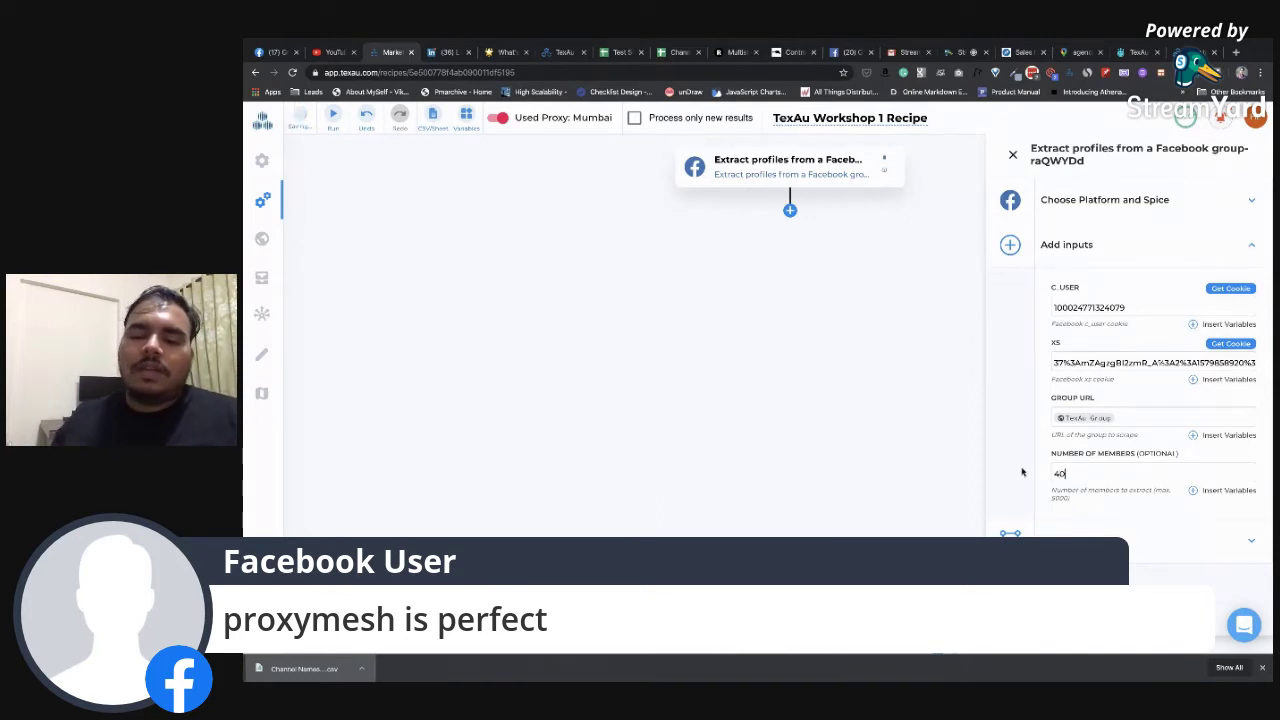
{"action": "left_click", "coordinate": [790, 210]}
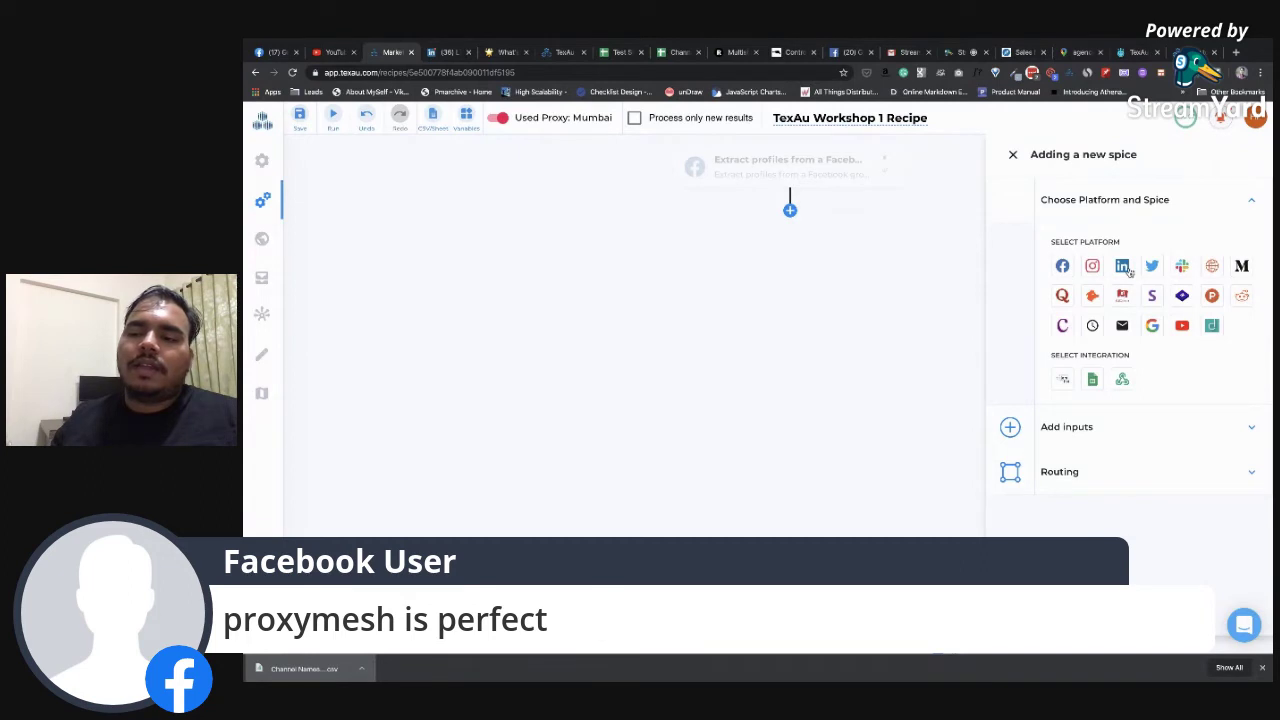
- Add a Find a LinkedIn profile step after the Facebook group step
{"action": "left_click", "coordinate": [1122, 266]}
{"action": "left_click", "coordinate": [1090, 432]}
{"action": "type", "text": "find"}
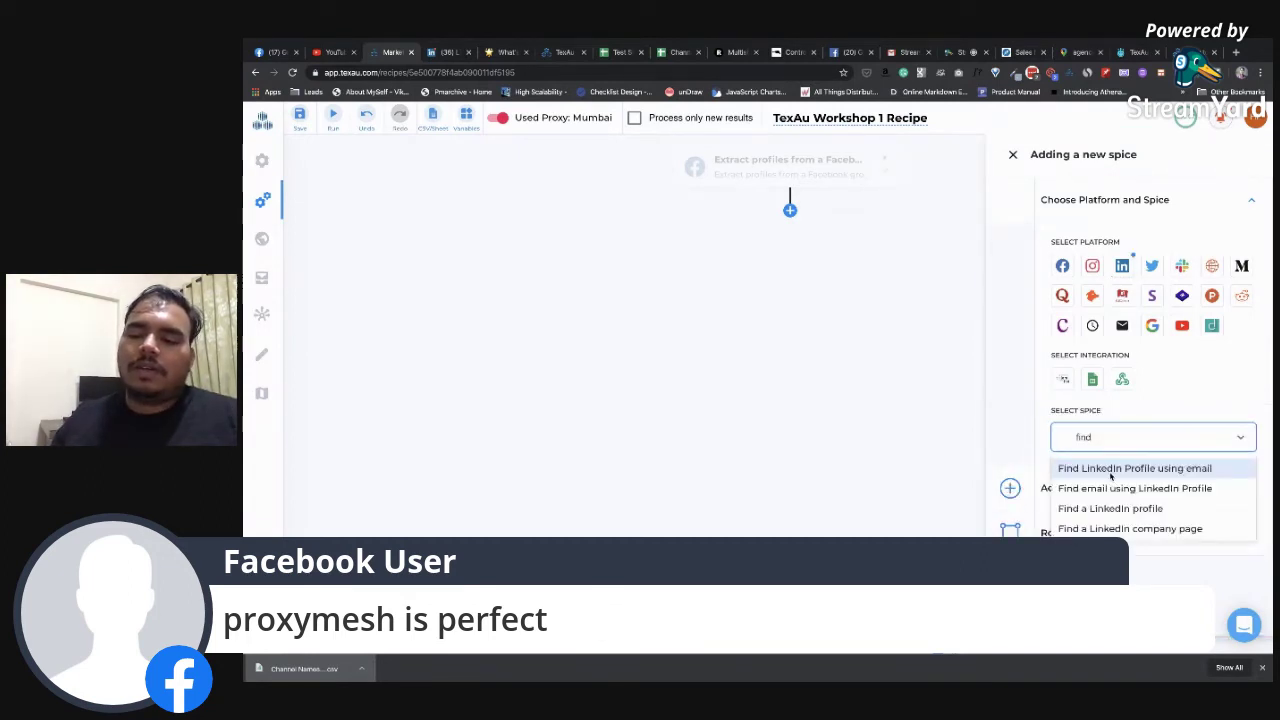
{"action": "left_click", "coordinate": [1108, 508]}
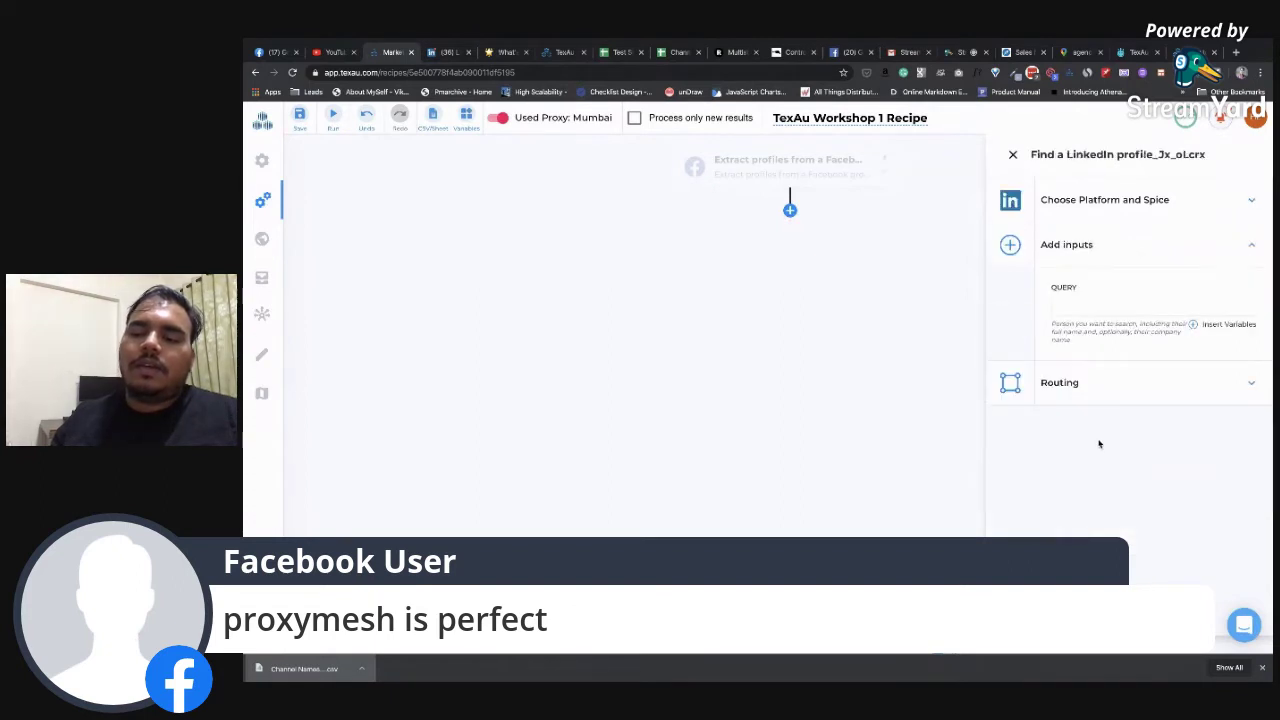
{"action": "left_click", "coordinate": [1074, 311]}
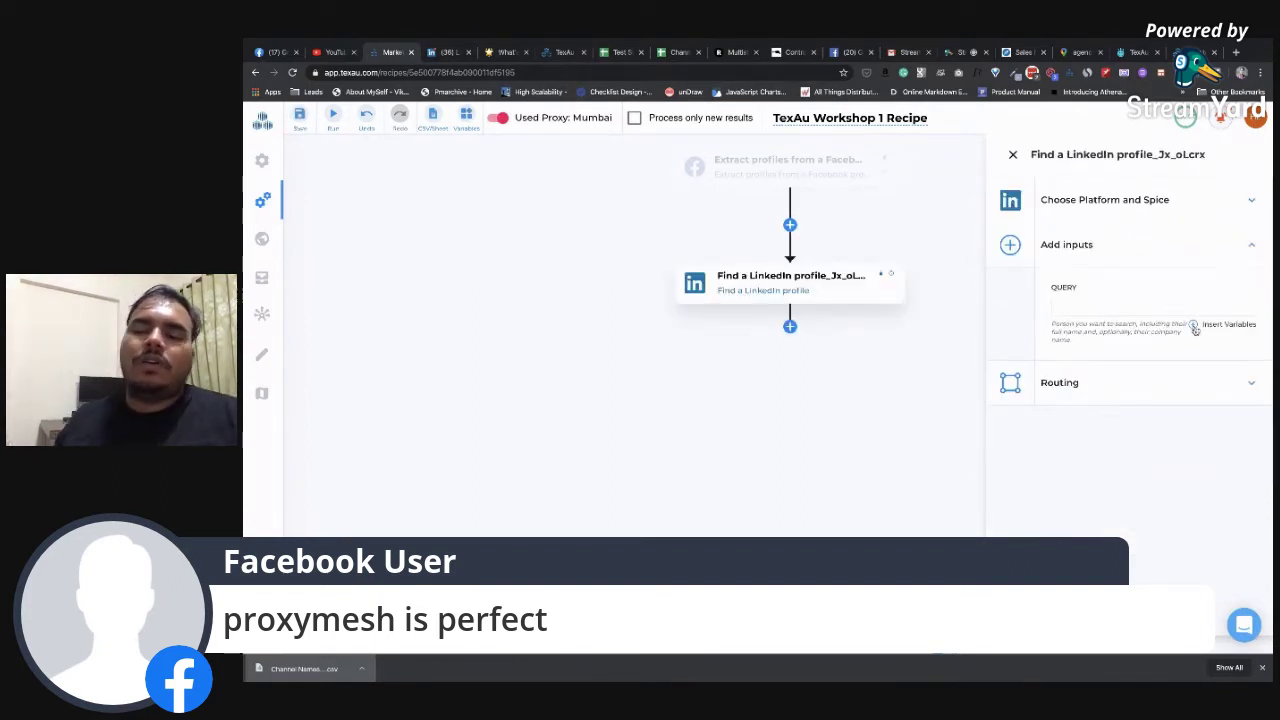
- Set the LinkedIn step's Query to the Facebook group member's name variable
{"action": "left_click", "coordinate": [1193, 326]}
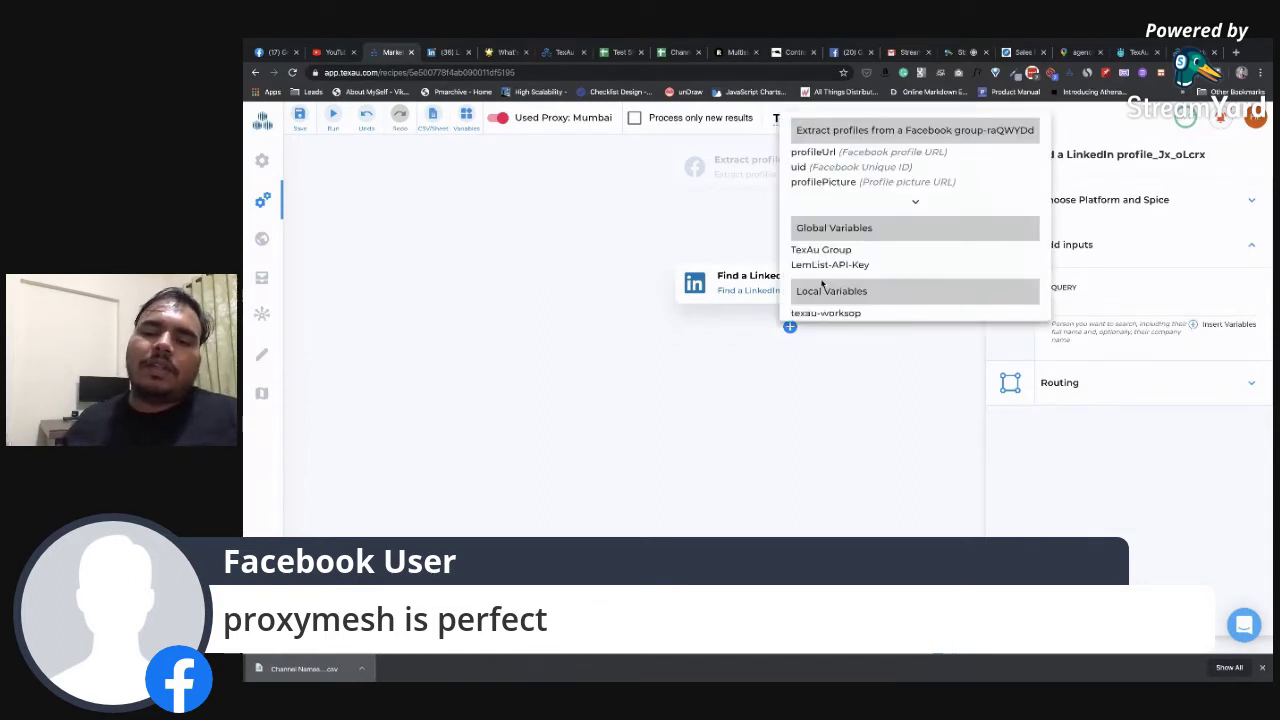
{"action": "left_click", "coordinate": [825, 313]}
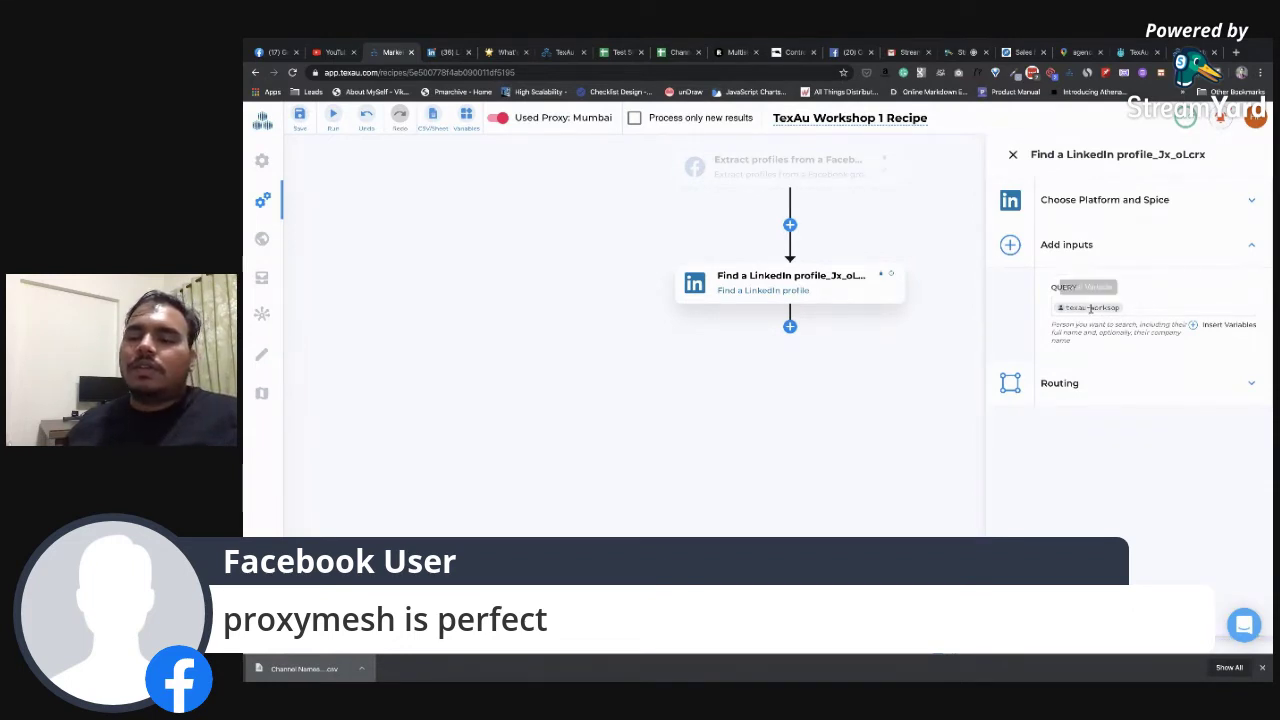
{"action": "left_click", "coordinate": [1193, 326]}
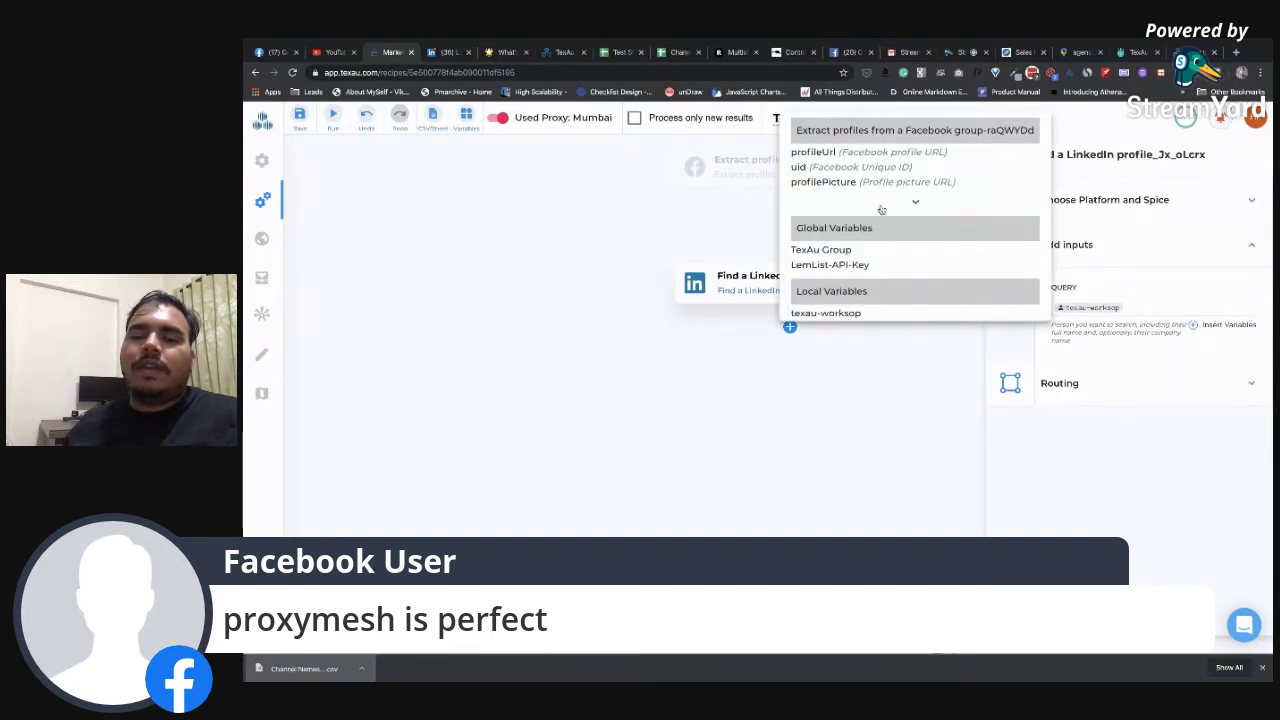
{"action": "left_click", "coordinate": [914, 203]}
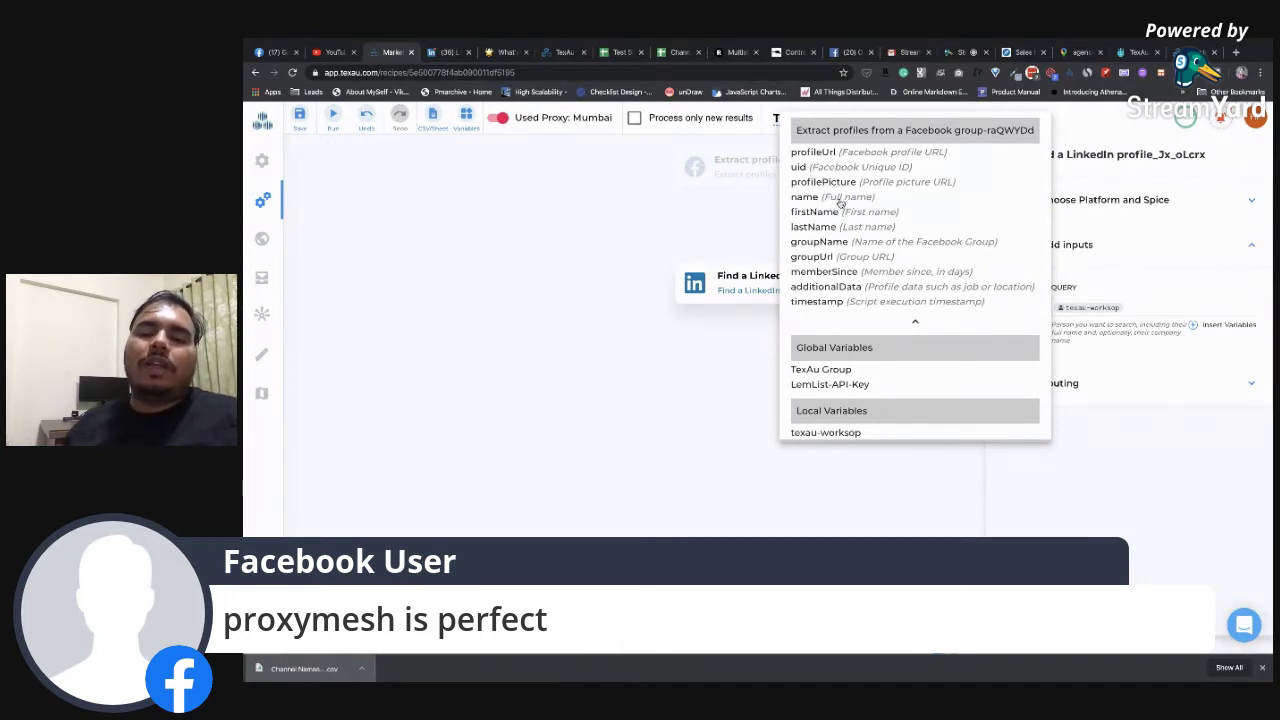
{"action": "left_click", "coordinate": [840, 203]}
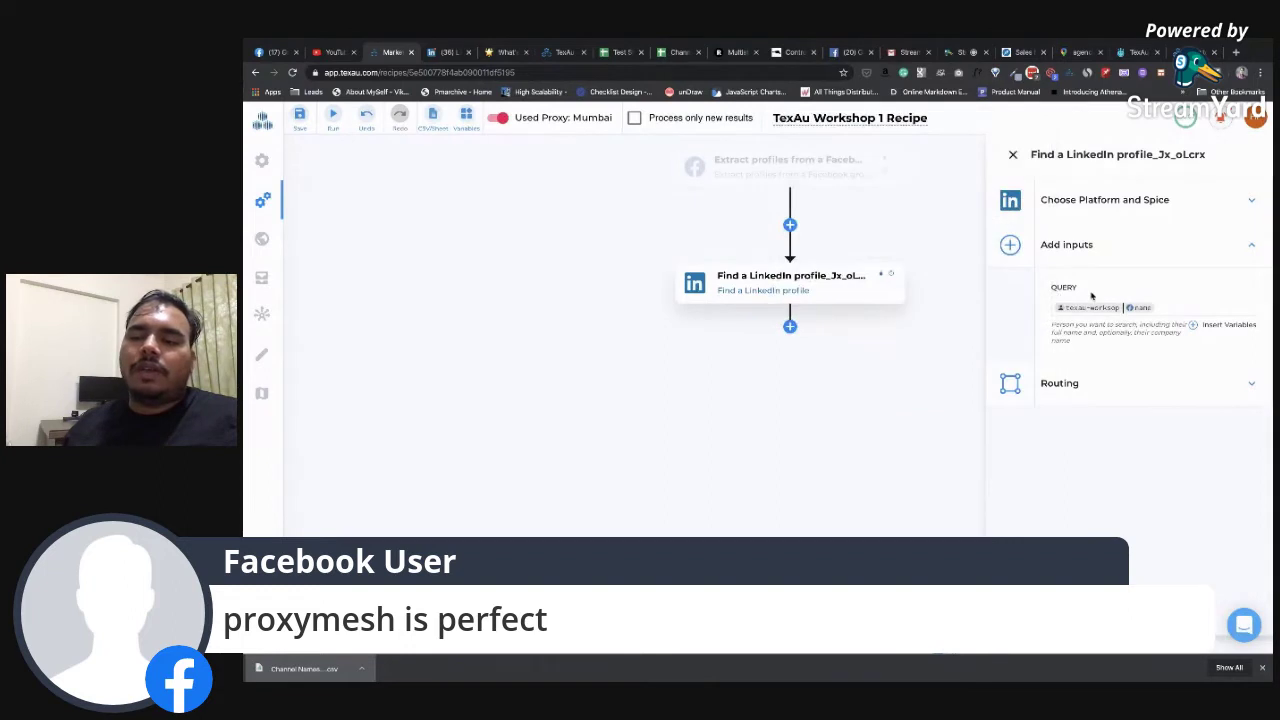
{"action": "key", "text": "BackSpace"}
{"action": "key", "text": "BackSpace"}
{"action": "key", "text": "BackSpace"}
{"action": "key", "text": "BackSpace"}
{"action": "key", "text": "BackSpace"}
{"action": "key", "text": "BackSpace"}
{"action": "key", "text": "BackSpace"}
{"action": "key", "text": "BackSpace"}
{"action": "key", "text": "BackSpace"}
{"action": "key", "text": "BackSpace"}
{"action": "key", "text": "BackSpace"}
{"action": "key", "text": "BackSpace"}
{"action": "key", "text": "BackSpace"}
{"action": "key", "text": "BackSpace"}
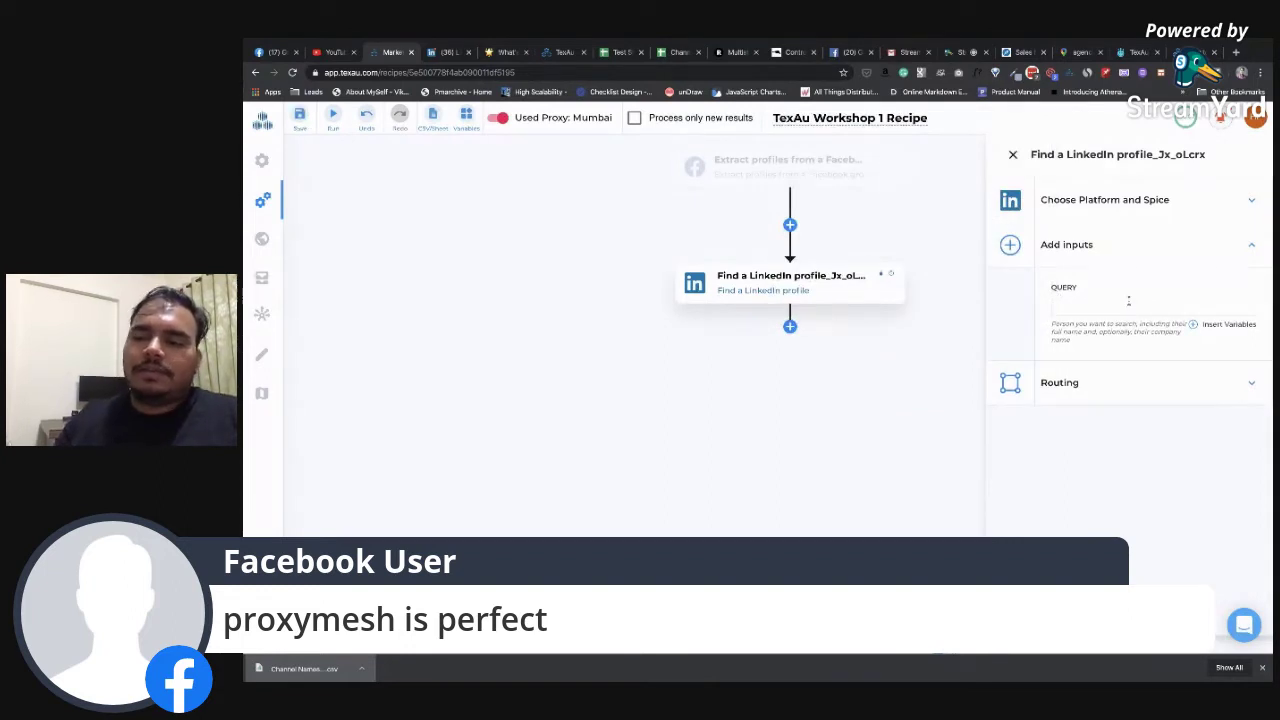
{"action": "left_click", "coordinate": [1193, 327]}
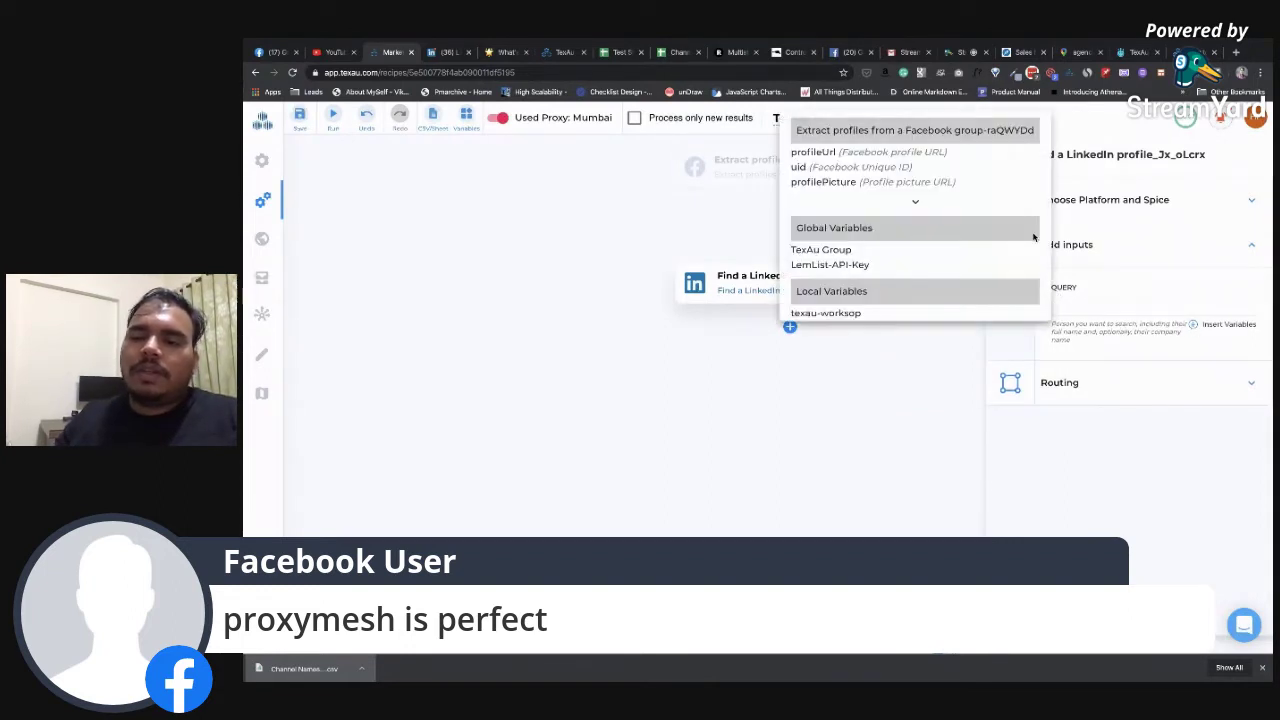
{"action": "left_click", "coordinate": [915, 198]}
{"action": "left_click", "coordinate": [829, 196]}
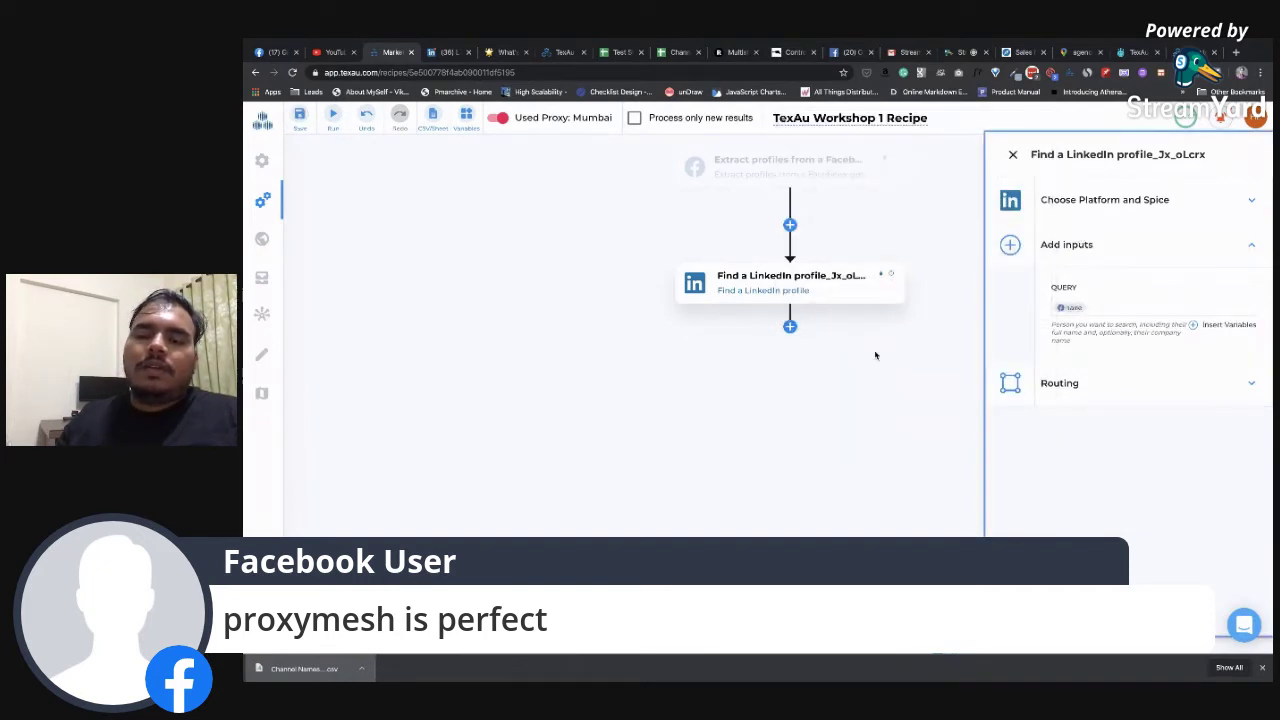
- Compare the Facebook group and LinkedIn profile step settings, reopening the Query variables
{"action": "left_click", "coordinate": [1013, 155]}
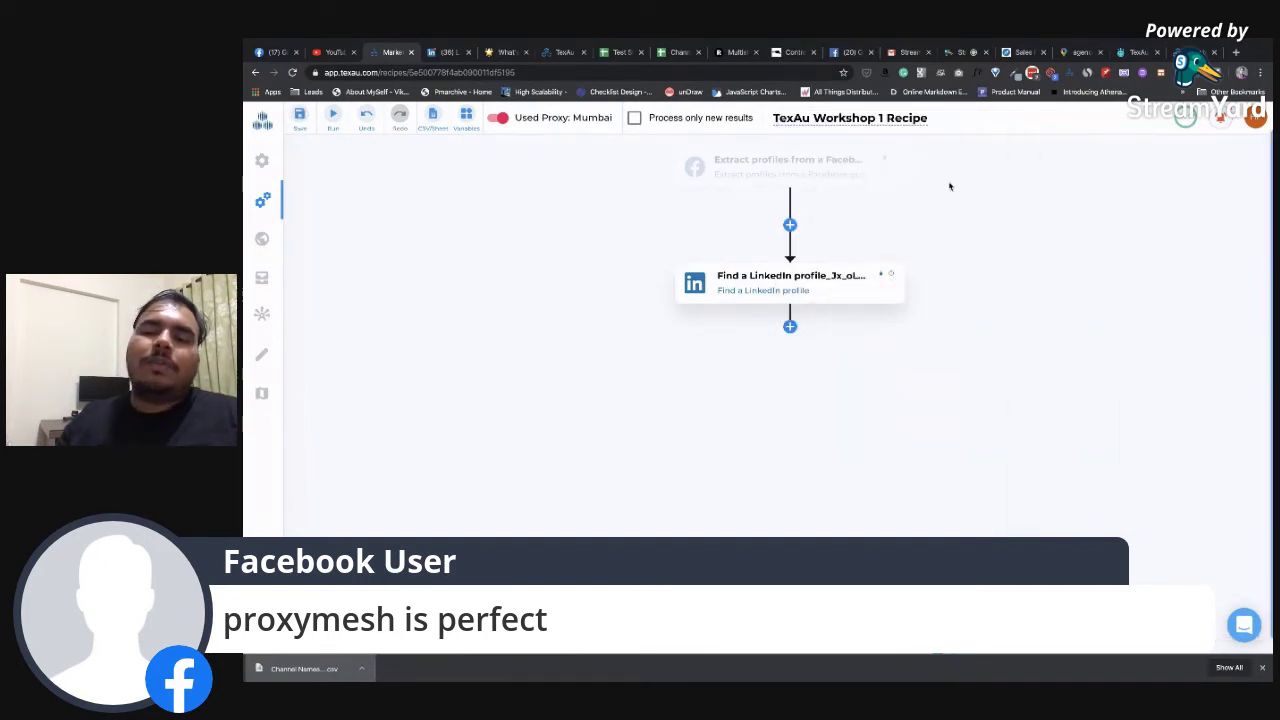
{"action": "left_click", "coordinate": [775, 170]}
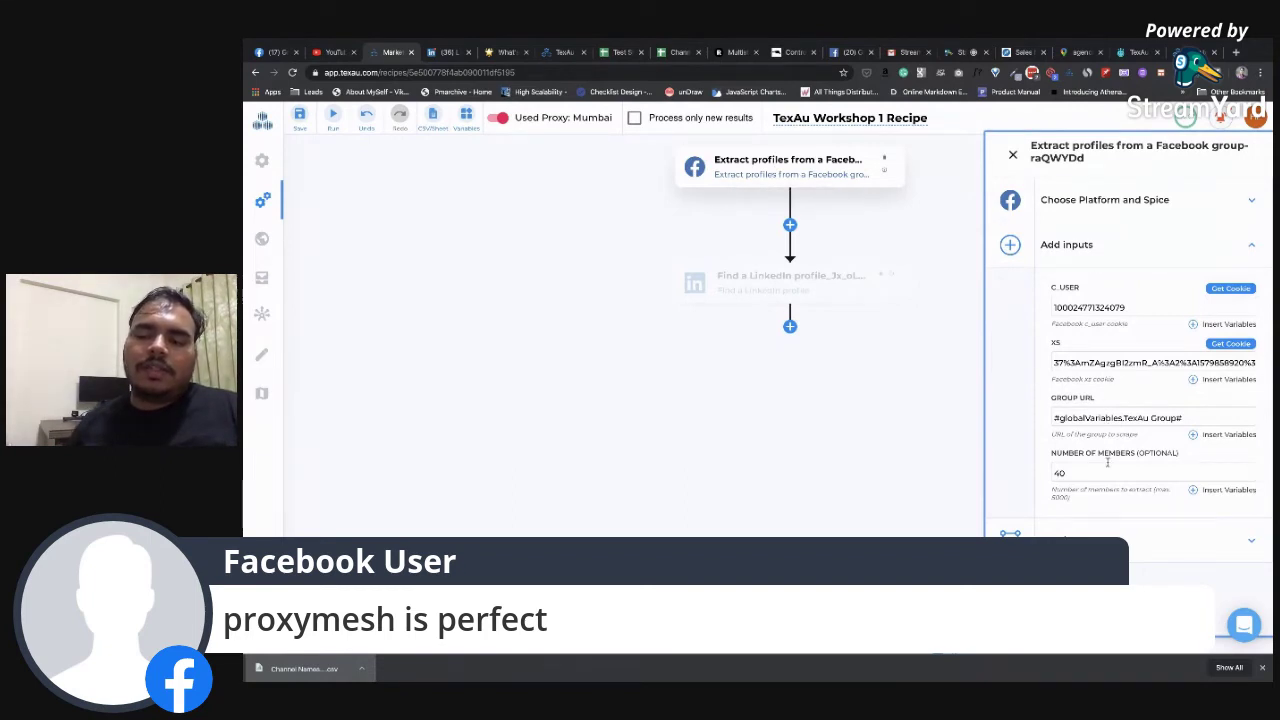
{"action": "left_click", "coordinate": [828, 285]}
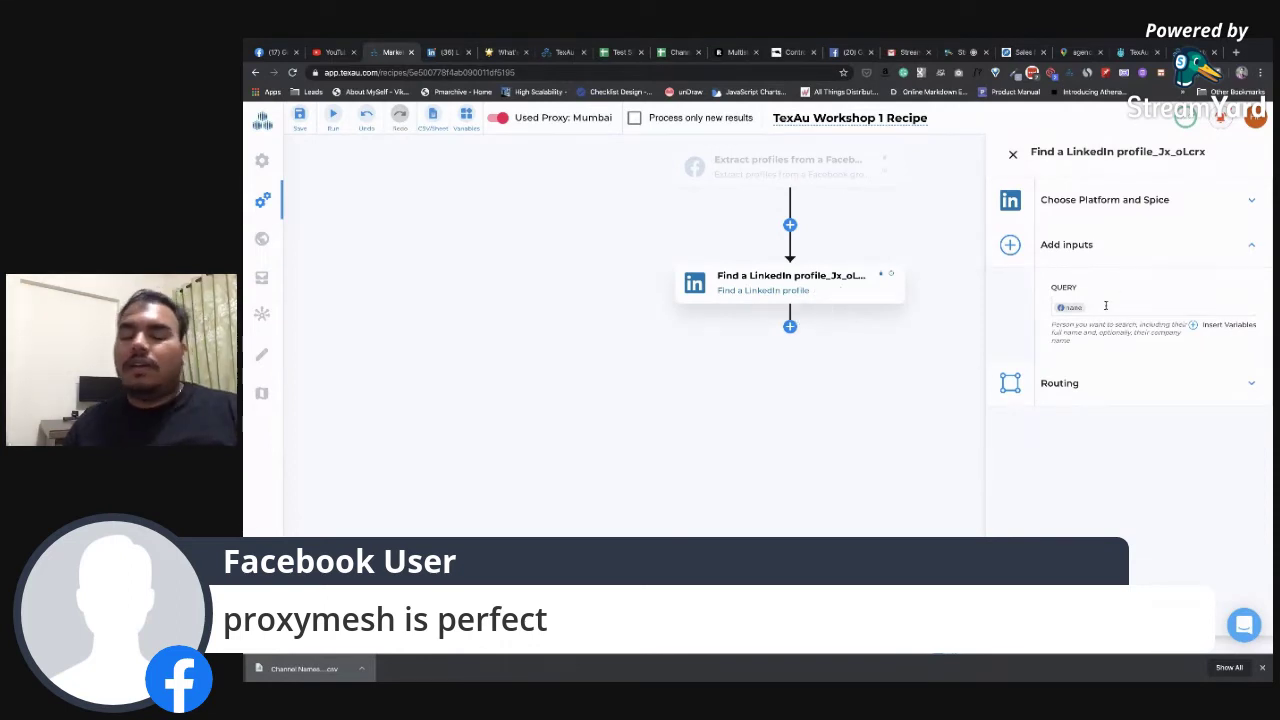
{"action": "left_click", "coordinate": [1193, 329]}
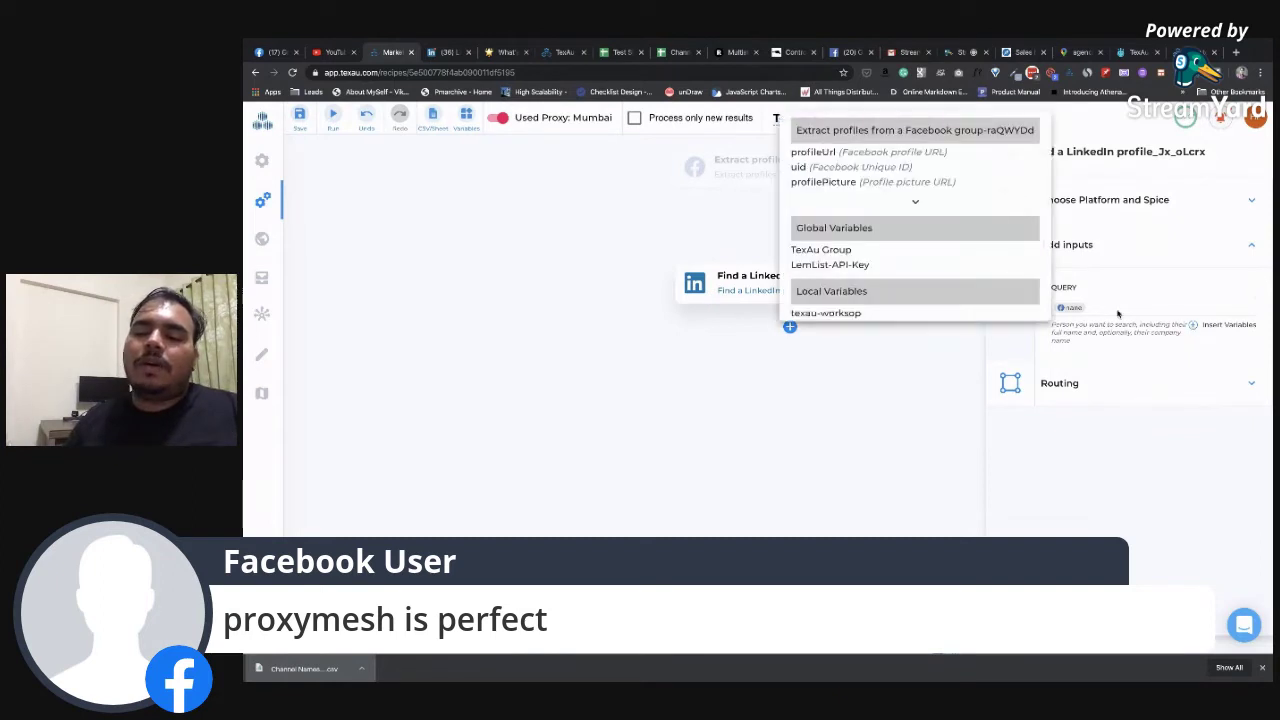
- Close the Query variables list and the step settings panel
{"action": "left_click", "coordinate": [916, 206]}
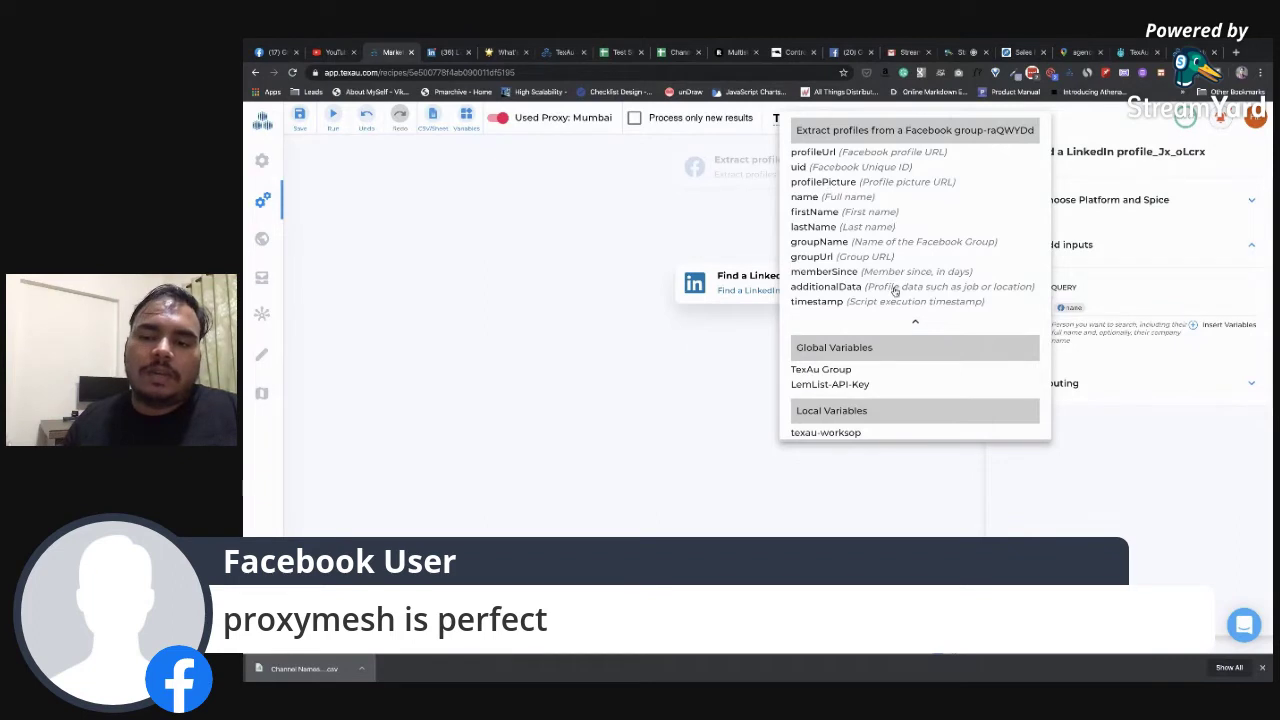
{"action": "left_click", "coordinate": [674, 366]}
{"action": "left_click", "coordinate": [1014, 156]}
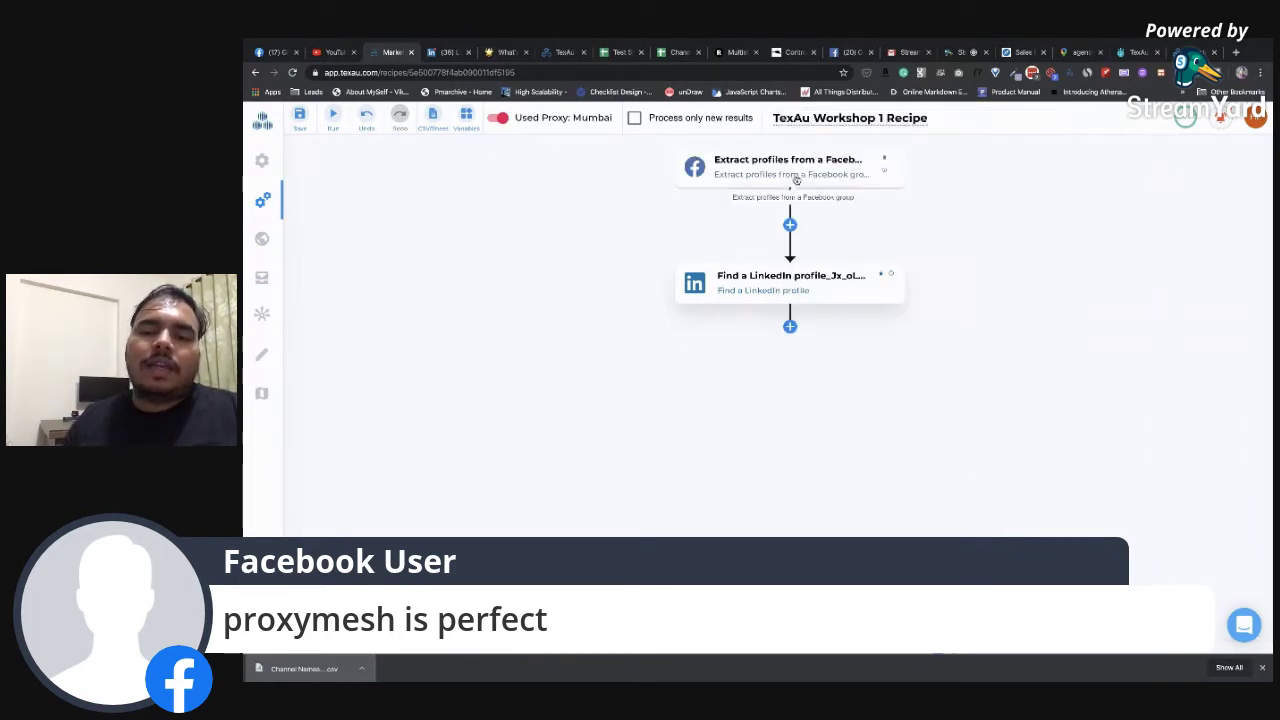
- Turn off the recipe's Use Proxy option and save the recipe
{"action": "left_click", "coordinate": [766, 176]}
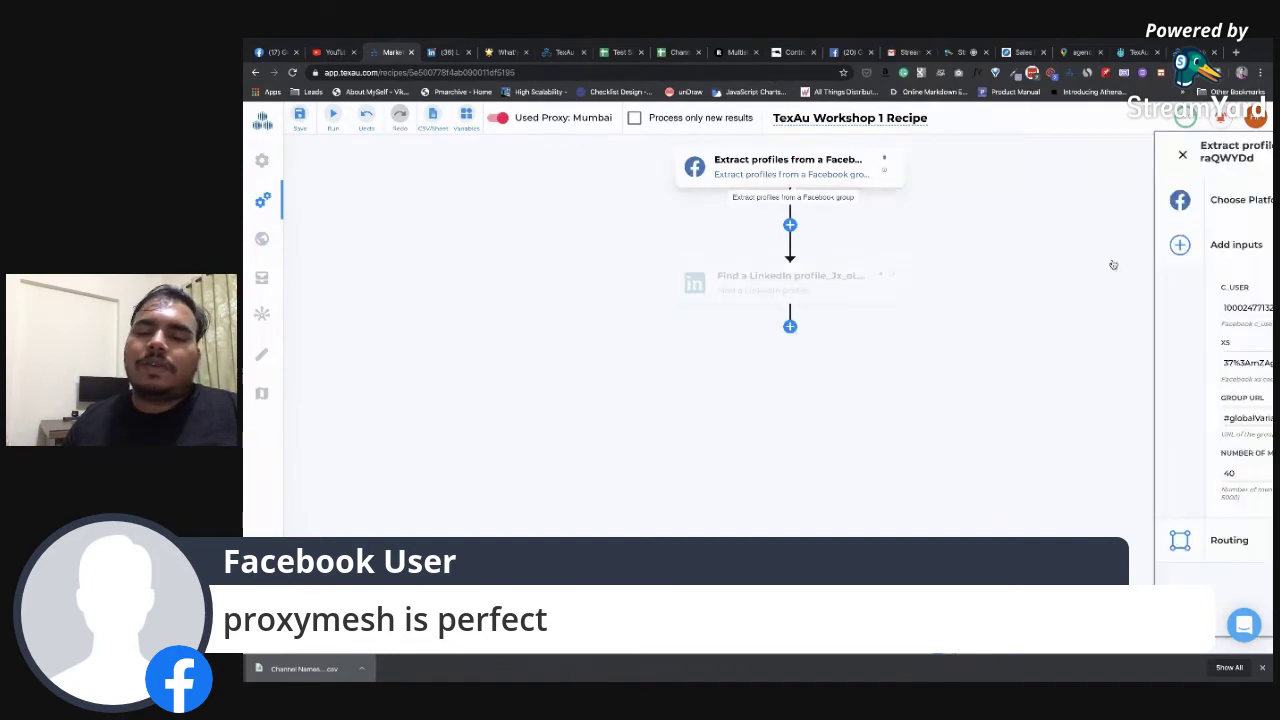
{"action": "left_click", "coordinate": [773, 296]}
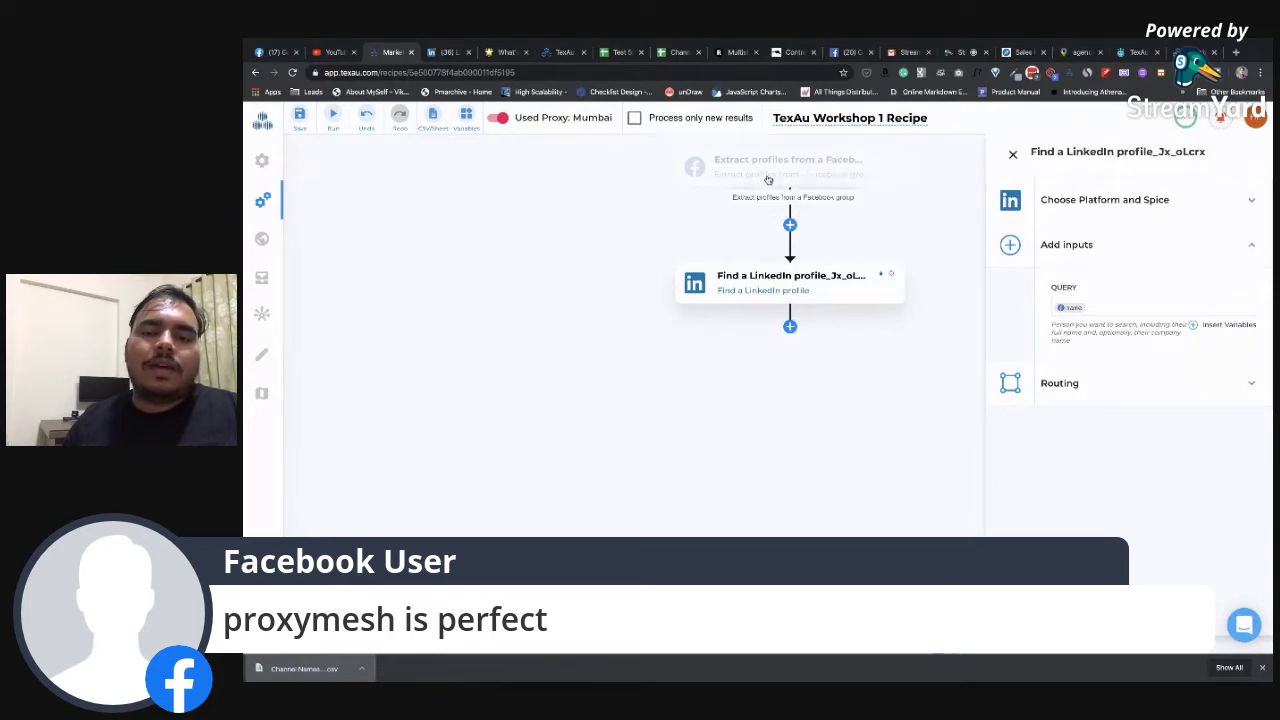
{"action": "left_click", "coordinate": [499, 123]}
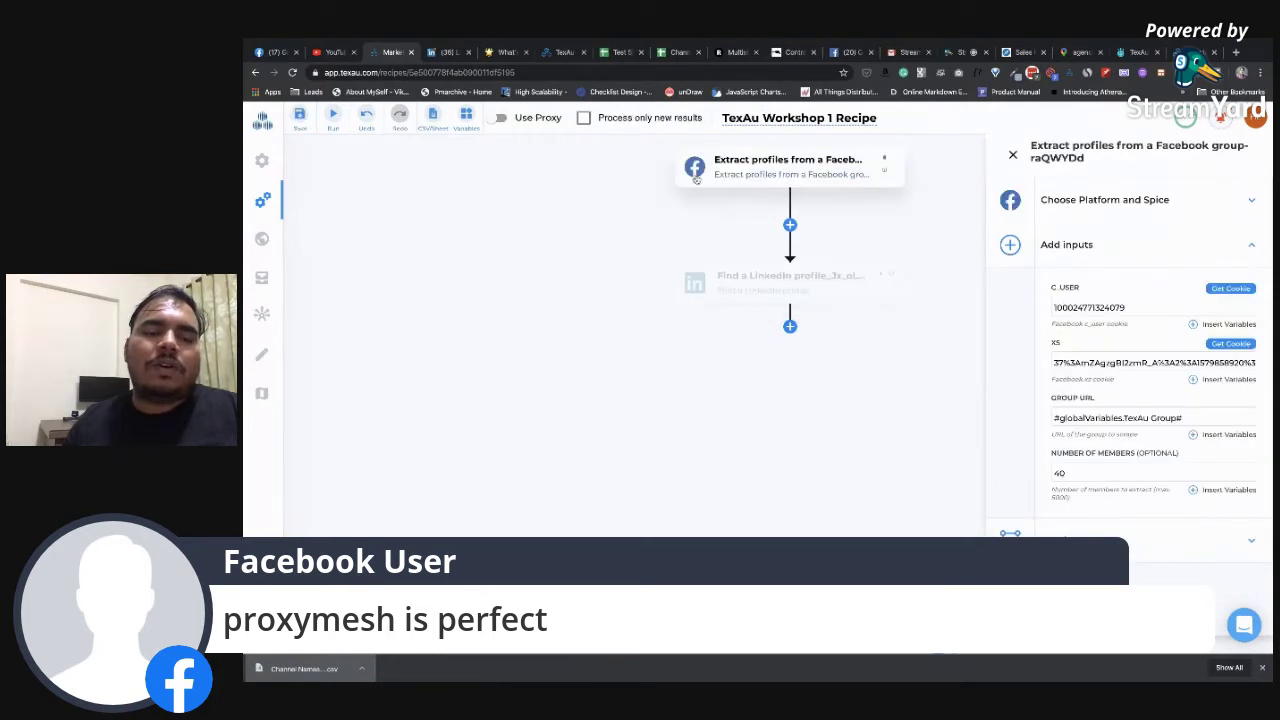
{"action": "left_click", "coordinate": [1012, 155]}
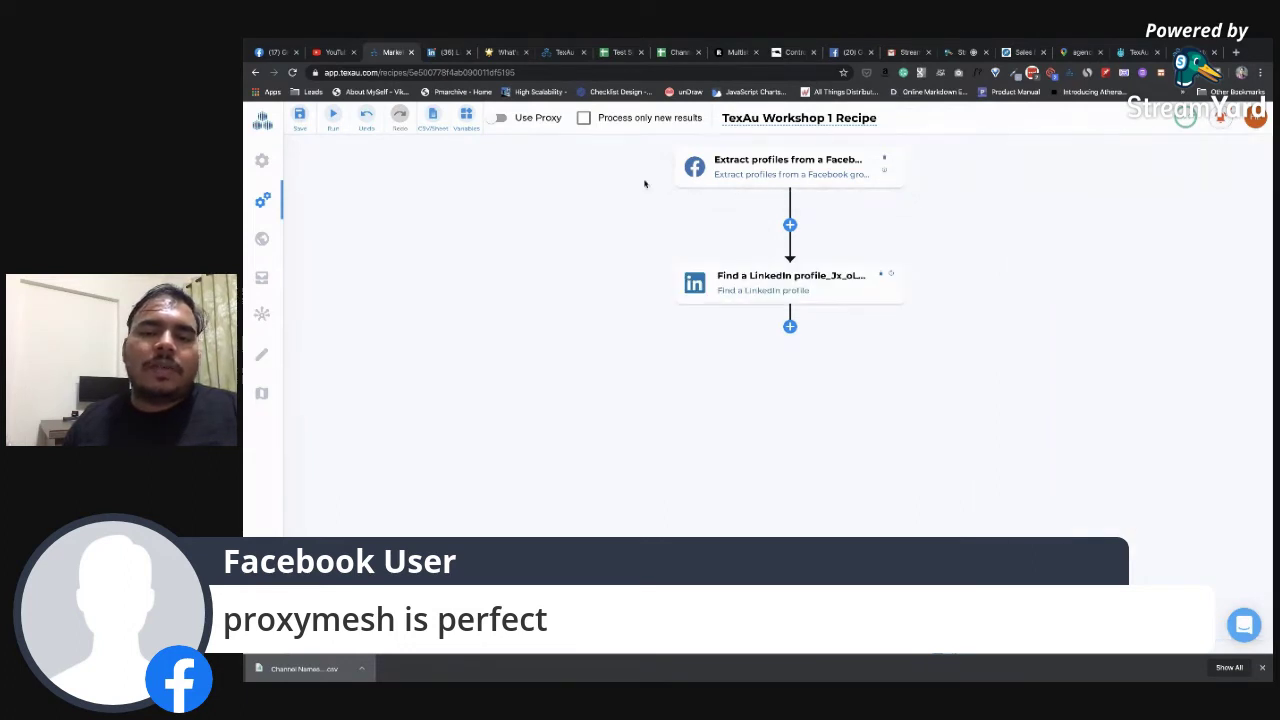
{"action": "left_click", "coordinate": [299, 114]}
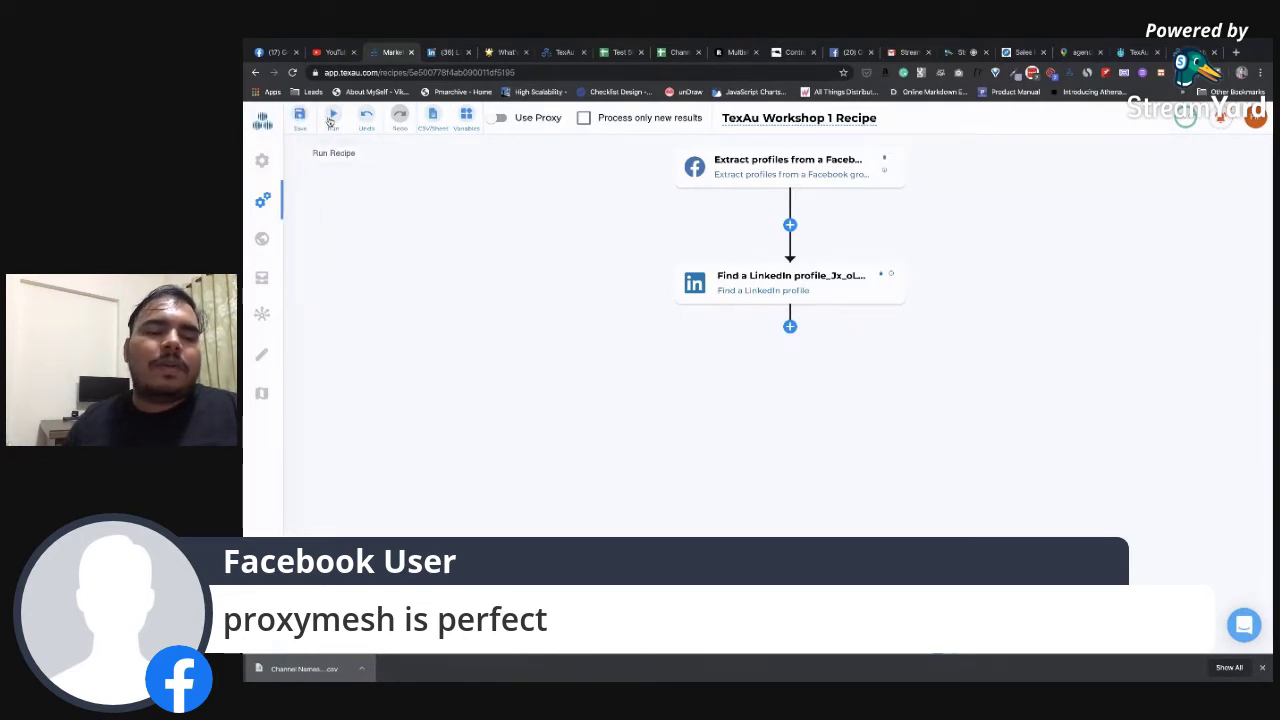
- Reopen the Facebook group step settings after checking the LinkedIn step
{"action": "left_click", "coordinate": [740, 186]}
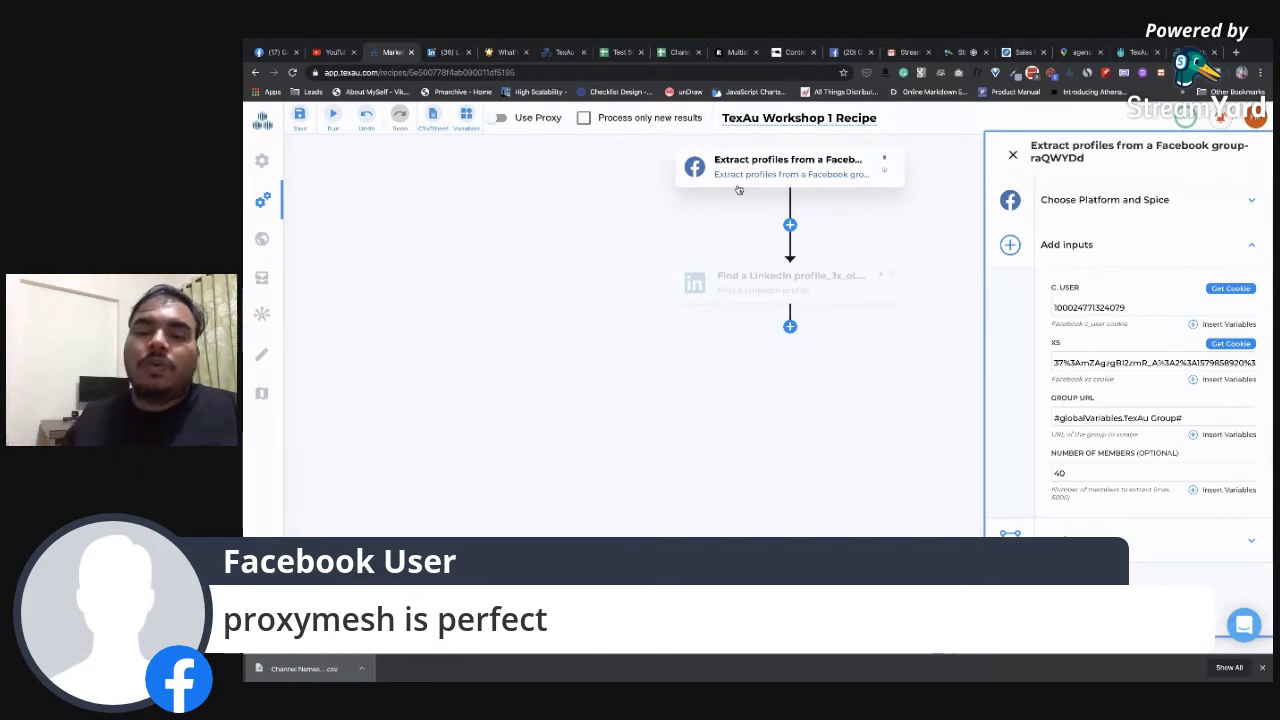
{"action": "left_click", "coordinate": [777, 282]}
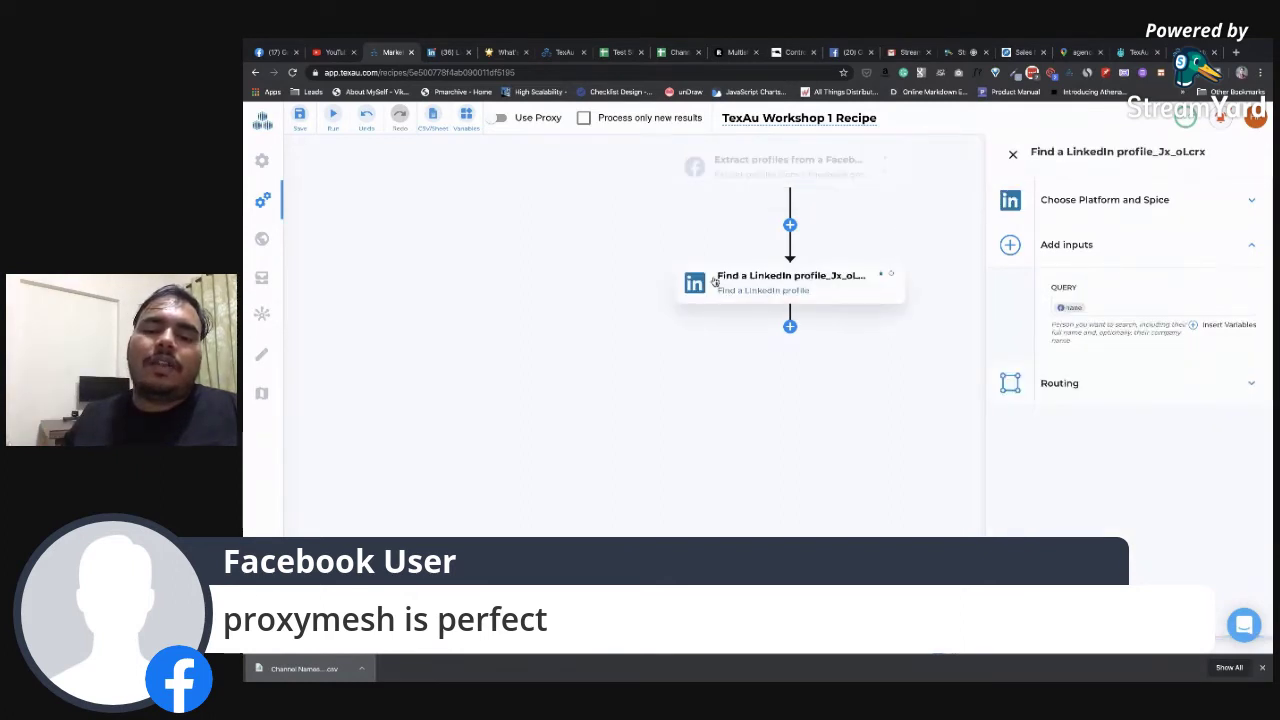
{"action": "left_click", "coordinate": [790, 175]}
- Reset the Group URL to the TexAu Group variable, run the recipe, and view Results
{"action": "left_click_drag", "start_coordinate": [1182, 418], "coordinate": [1054, 418]}
{"action": "key", "text": "BackSpace"}
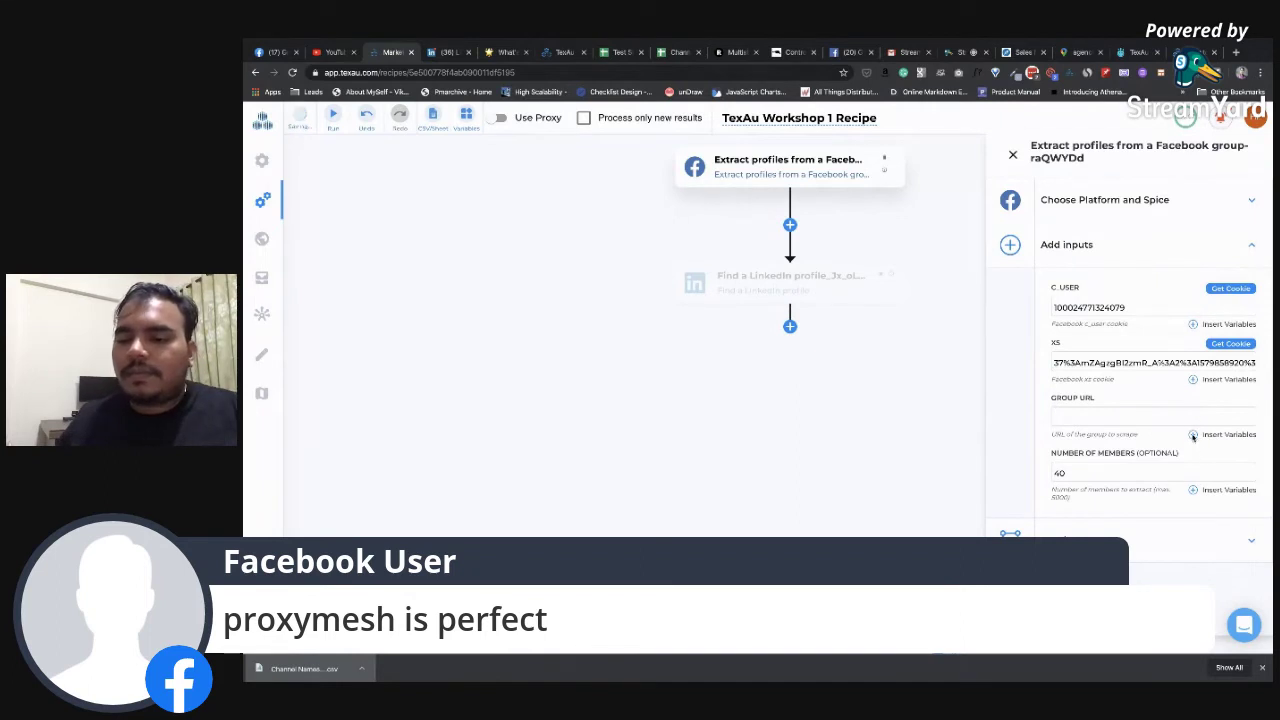
{"action": "left_click", "coordinate": [1193, 436]}
{"action": "left_click", "coordinate": [1006, 356]}
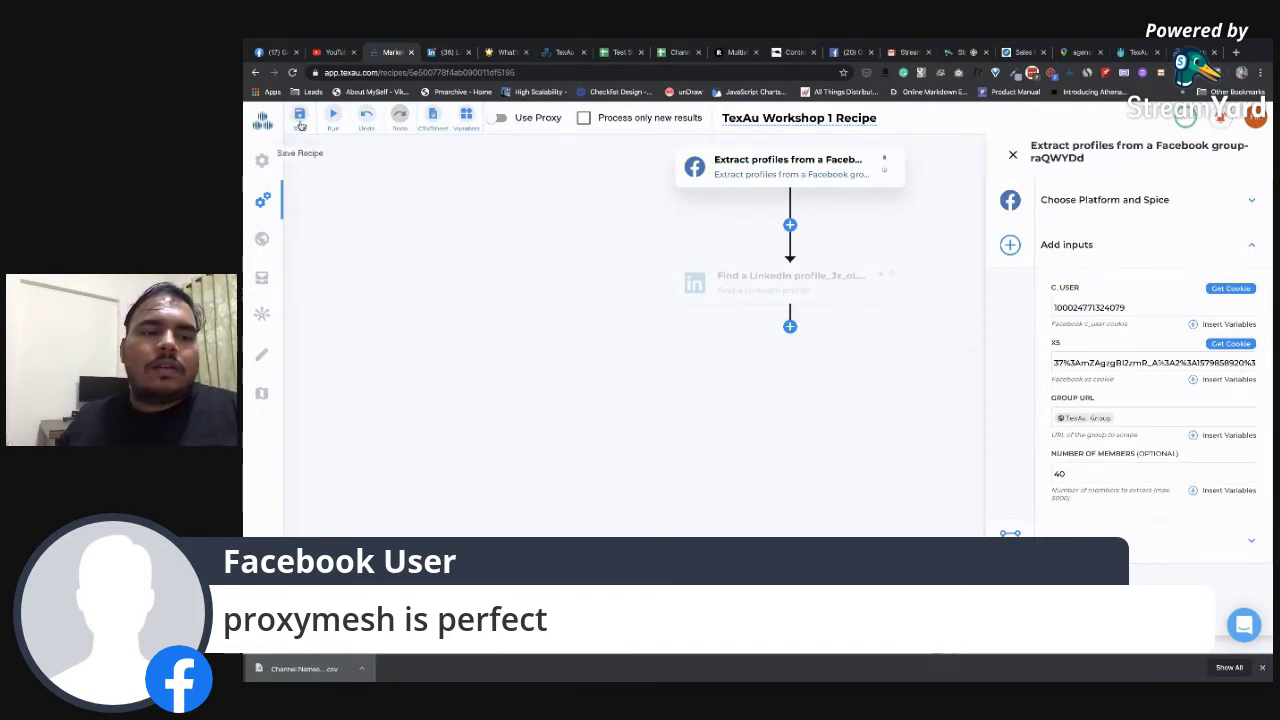
{"action": "left_click", "coordinate": [332, 120]}
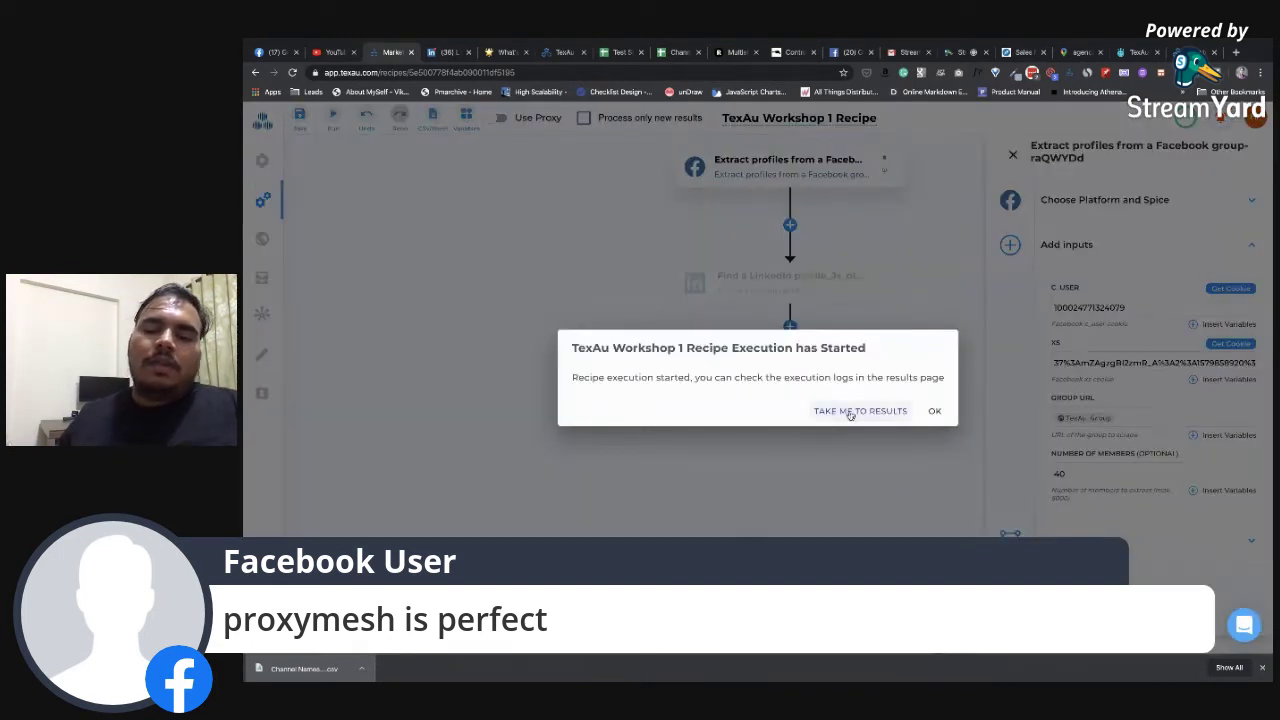
{"action": "left_click", "coordinate": [845, 418]}
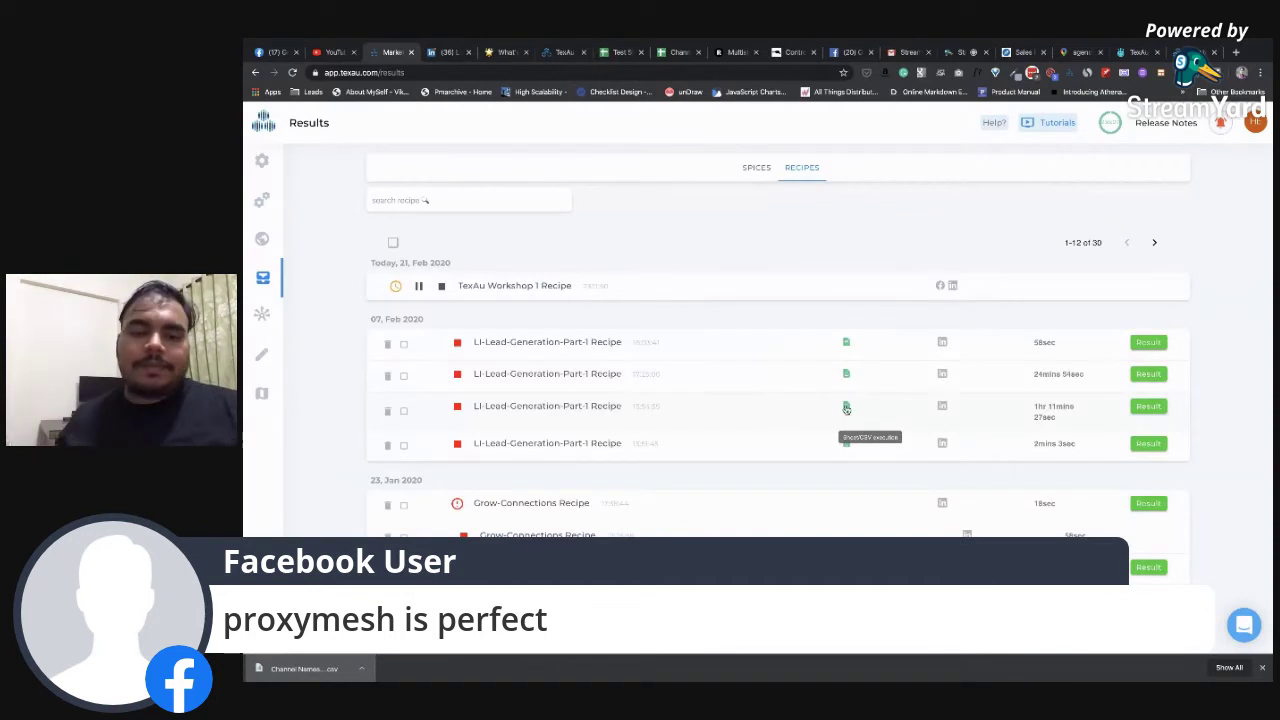
- Check the running recipe's early logs, then switch to the Facebook group browser tab
{"action": "left_click", "coordinate": [711, 285]}
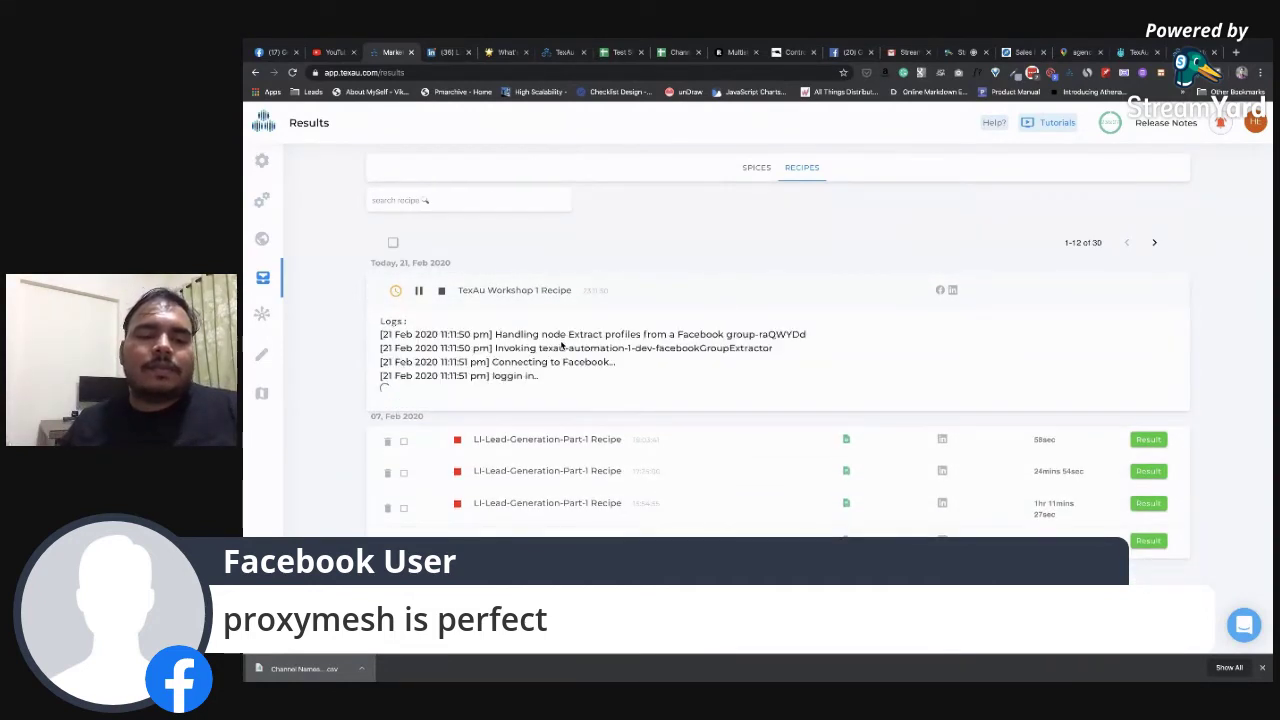
{"action": "left_click", "coordinate": [605, 288]}
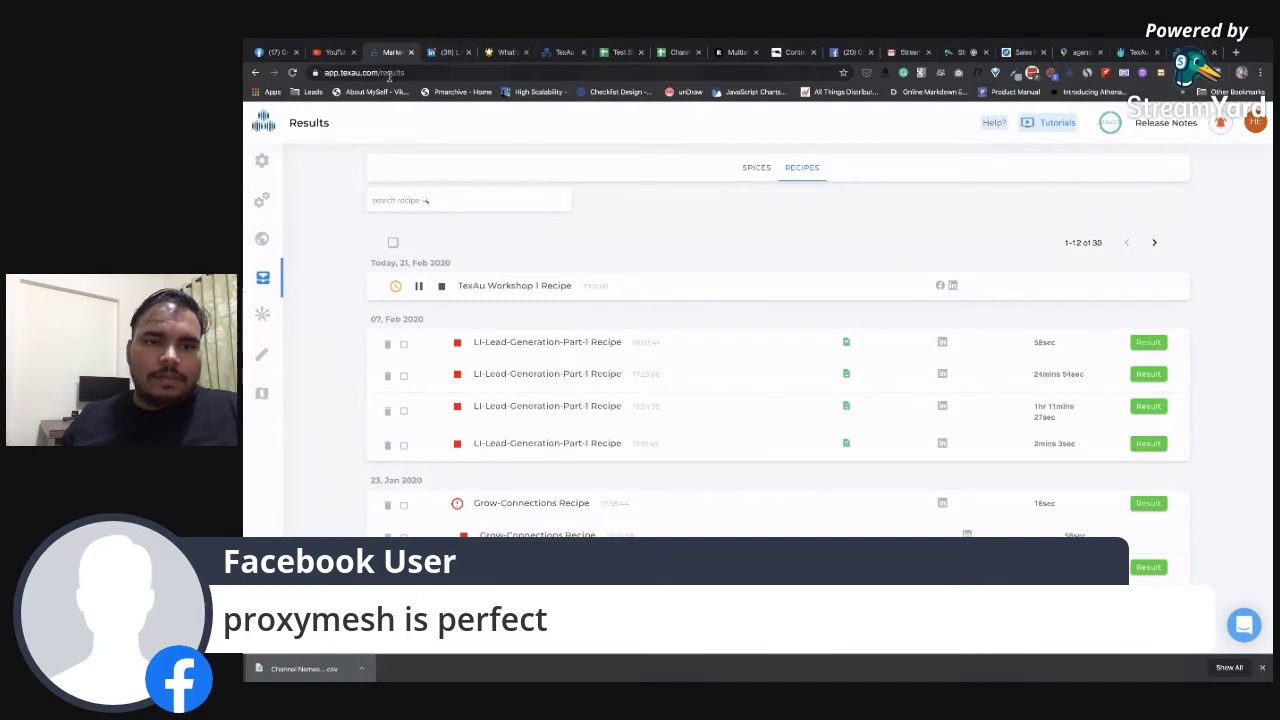
{"action": "left_click", "coordinate": [275, 52]}
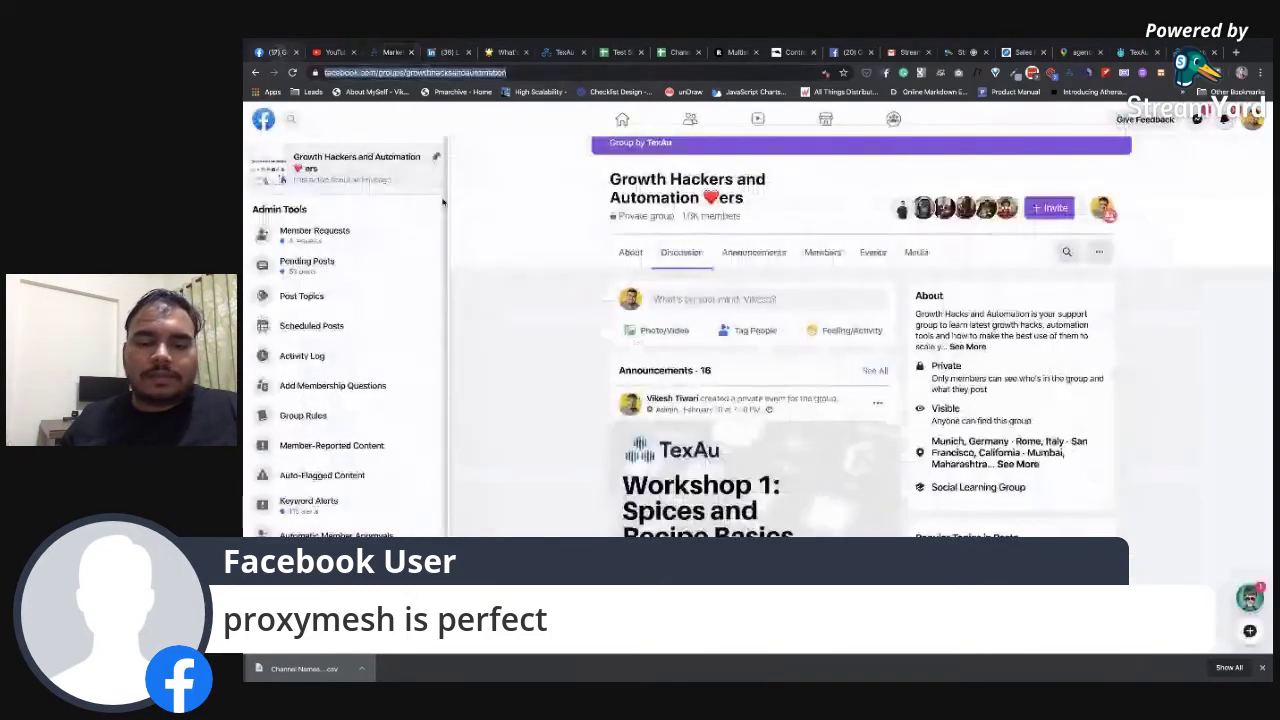
- Find the viewer's question about running two LinkedIn spices at once and expand it fully
{"action": "scroll", "coordinate": [500, 405], "scroll_direction": "down", "scroll_amount": 5}
{"action": "scroll", "coordinate": [497, 408], "scroll_direction": "down", "scroll_amount": 3}
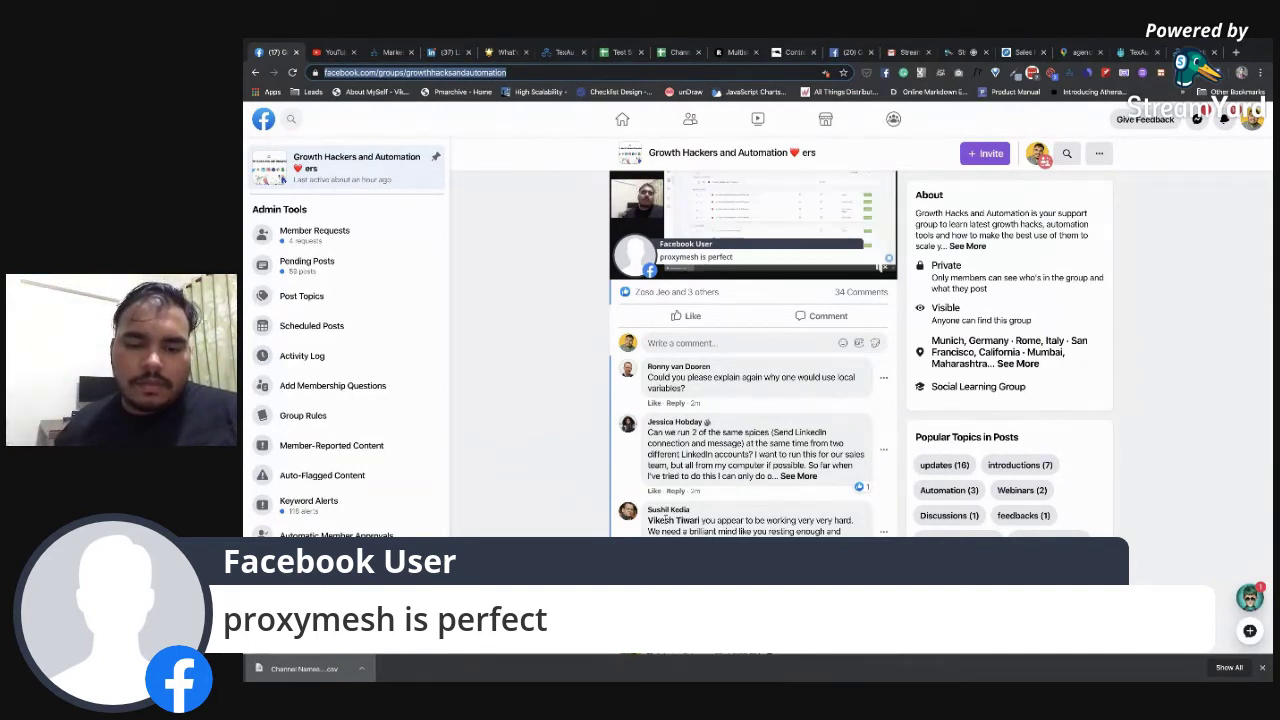
{"action": "left_click", "coordinate": [797, 477]}
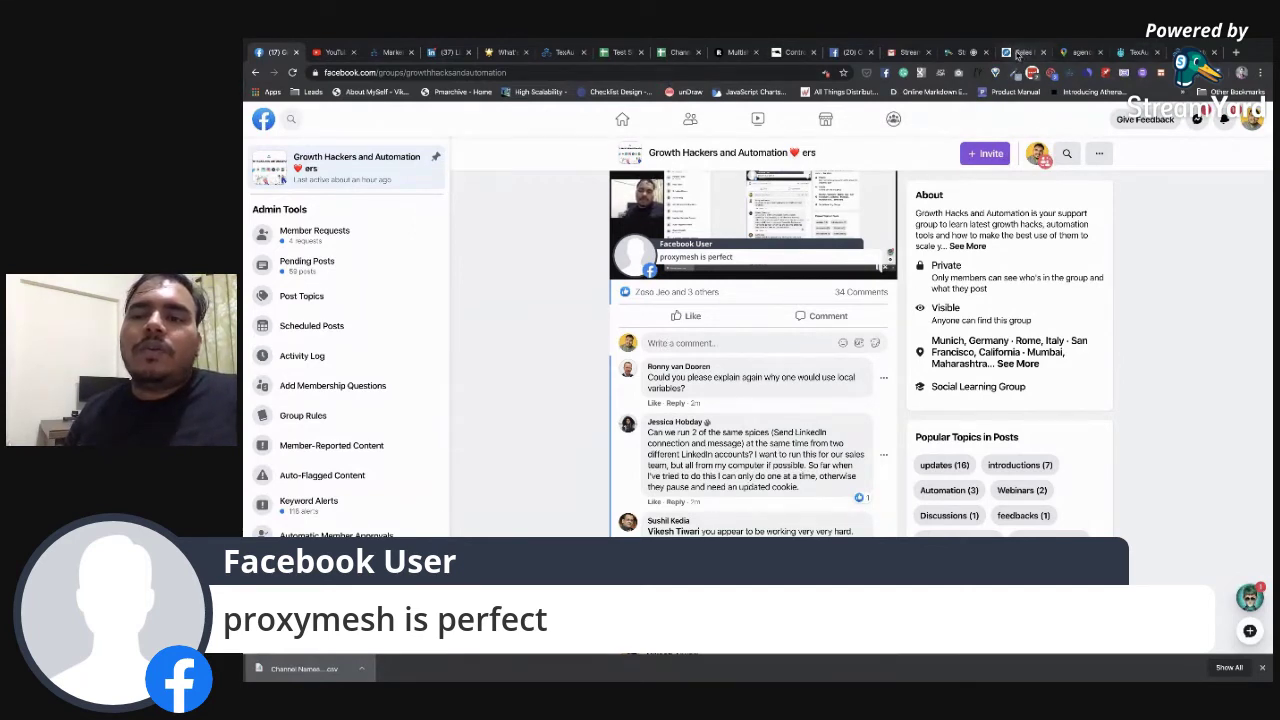
- Feature that two-LinkedIn-spices question on the StreamYard stream, then return to TexAu Results
{"action": "left_click", "coordinate": [966, 53]}
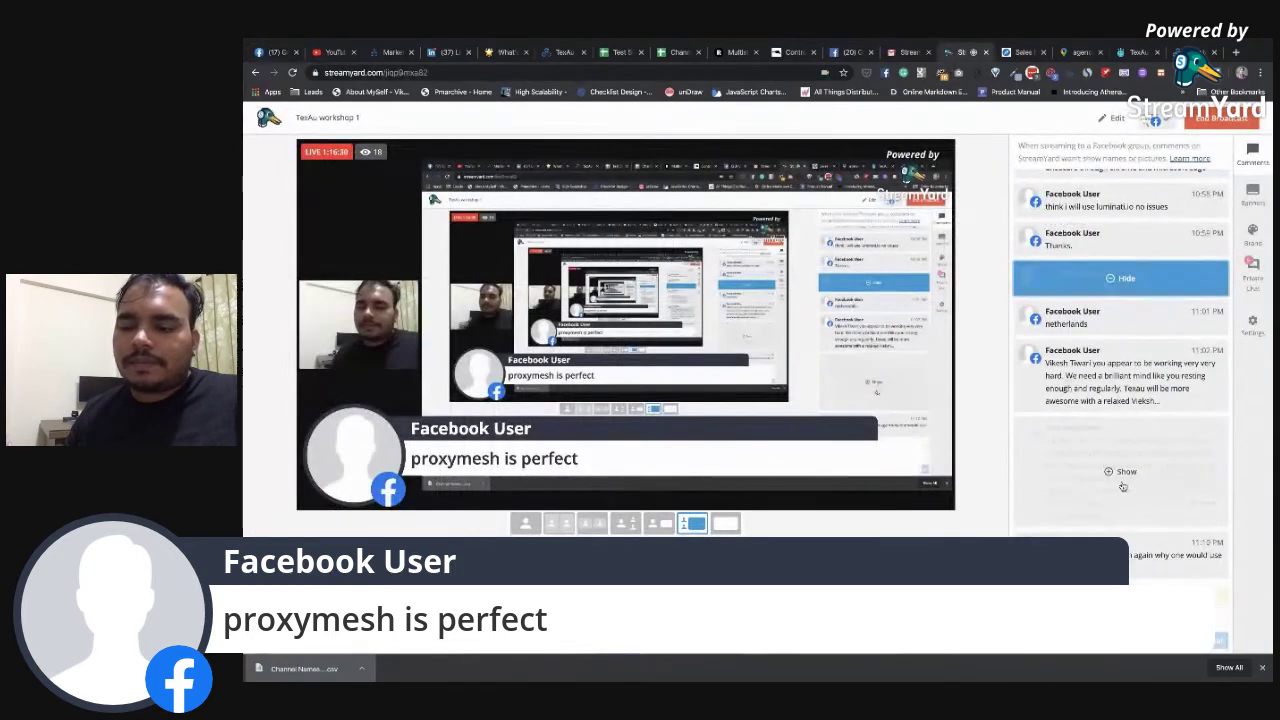
{"action": "left_click", "coordinate": [1112, 478]}
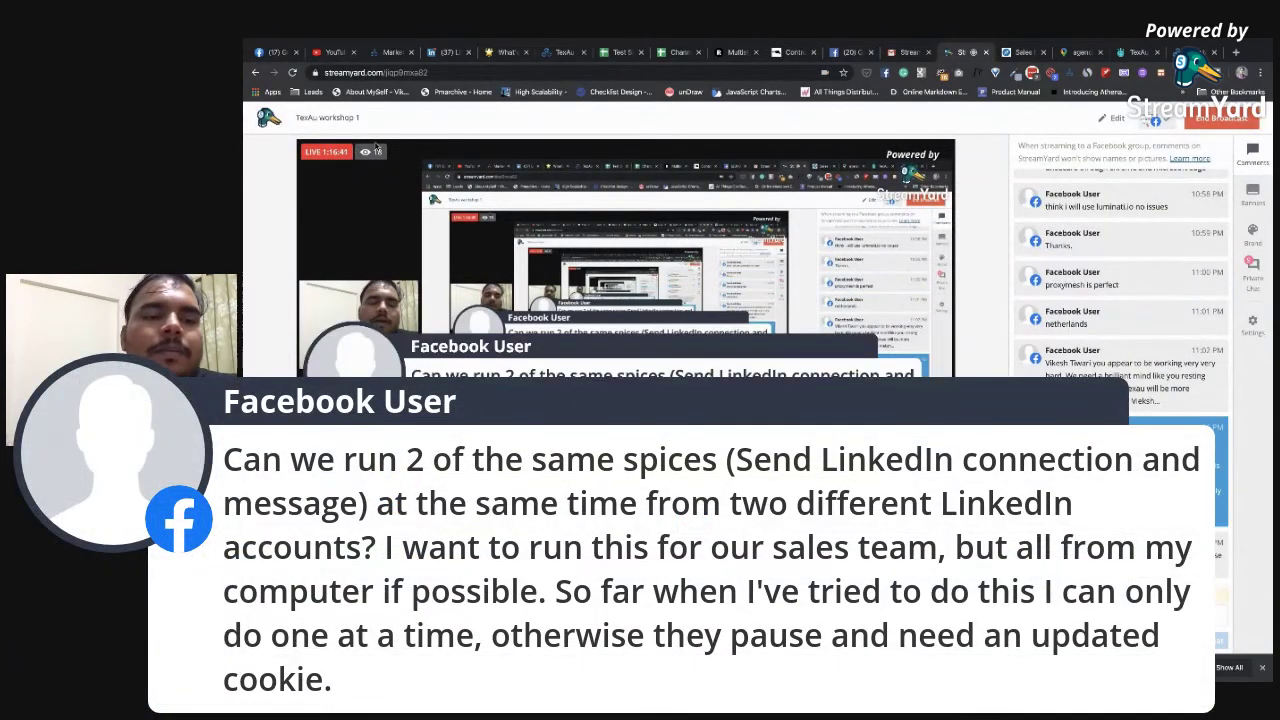
{"action": "left_click", "coordinate": [390, 52]}
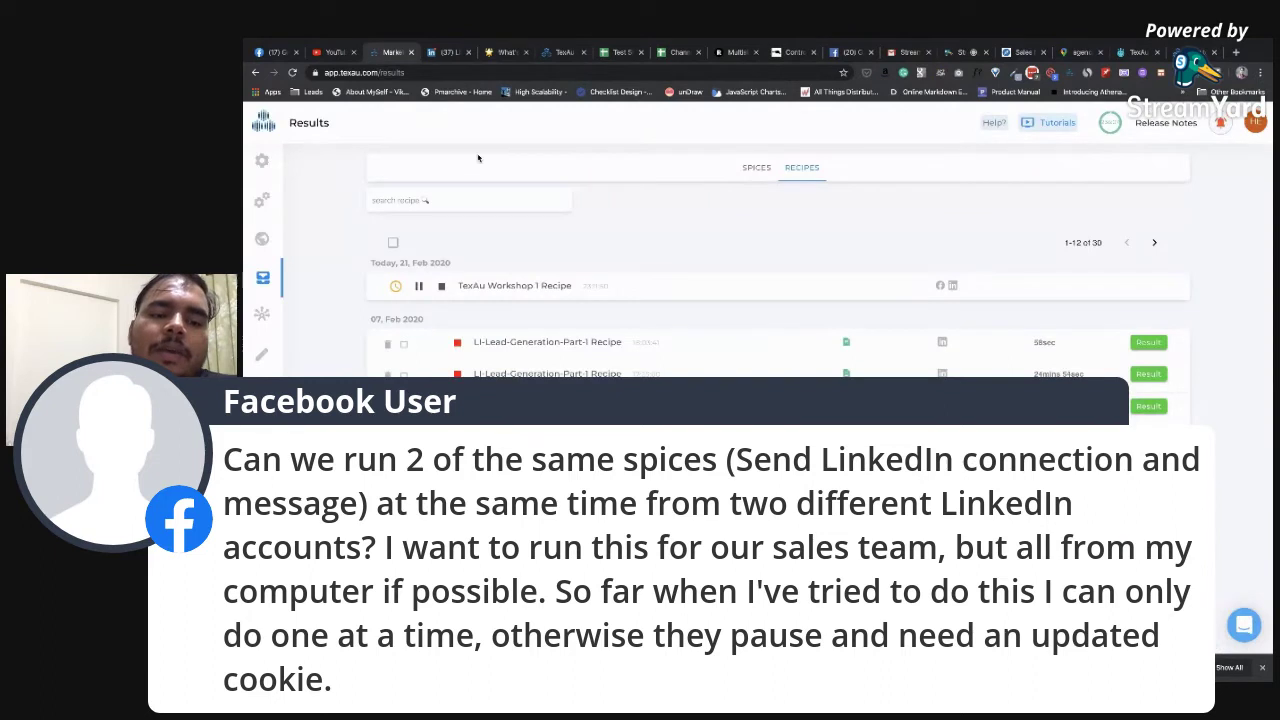
- Expand the Workshop 1 Recipe's logs to see the Facebook group extractor logging in
{"action": "left_click", "coordinate": [574, 285]}
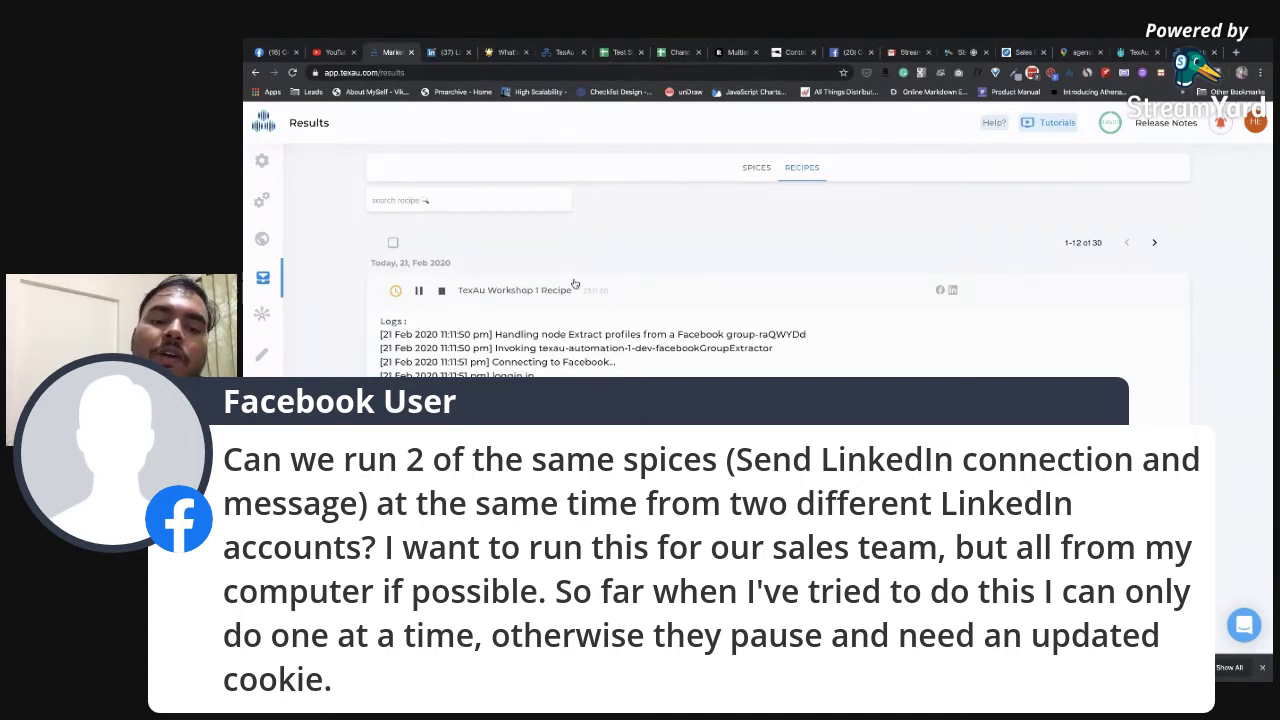
- Read the Workshop 1 Recipe logs down to the repeated failed Facebook login retries
{"action": "left_click", "coordinate": [575, 285]}
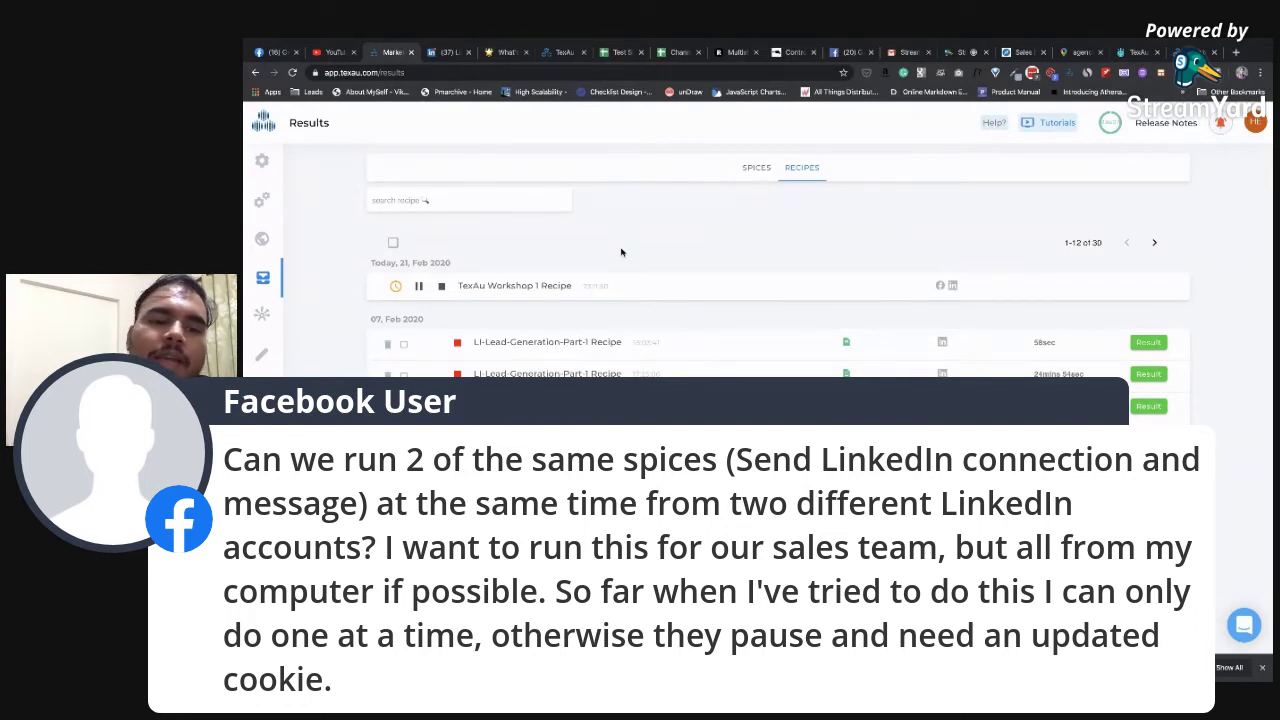
{"action": "left_click", "coordinate": [585, 283]}
{"action": "scroll", "coordinate": [572, 330], "scroll_direction": "down", "scroll_amount": 1}
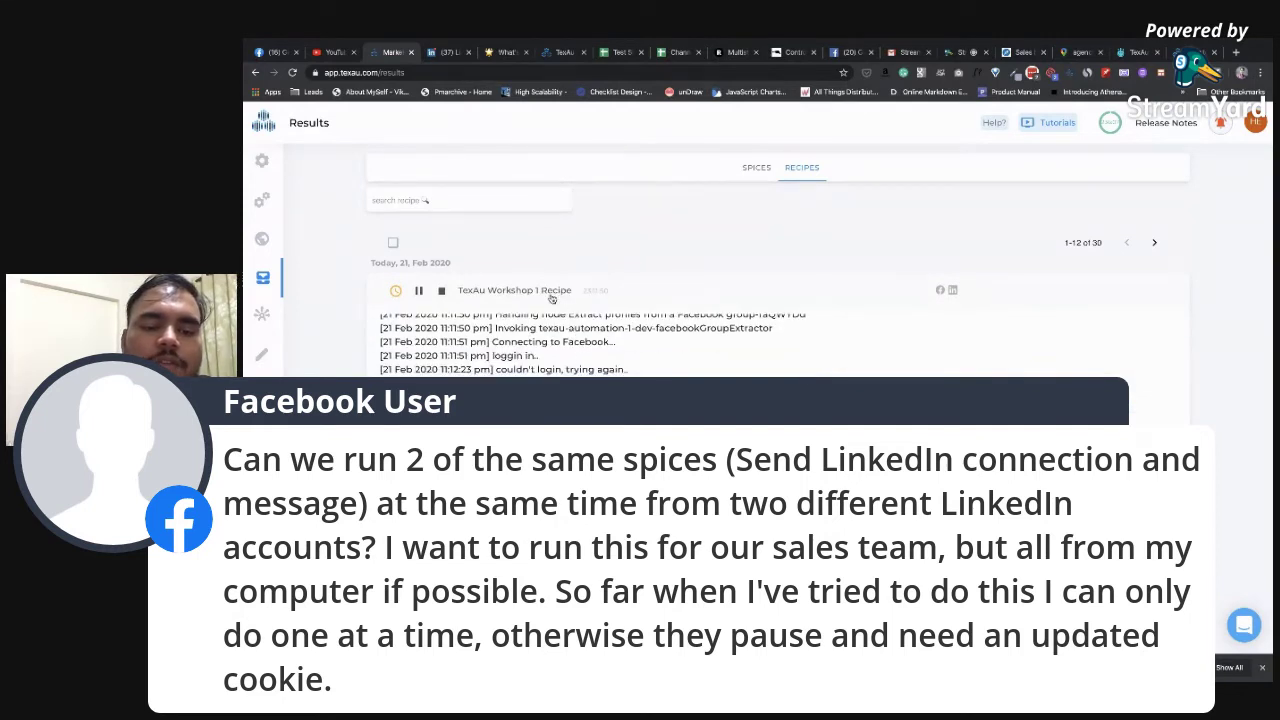
{"action": "left_click", "coordinate": [500, 290]}
{"action": "left_click", "coordinate": [497, 288]}
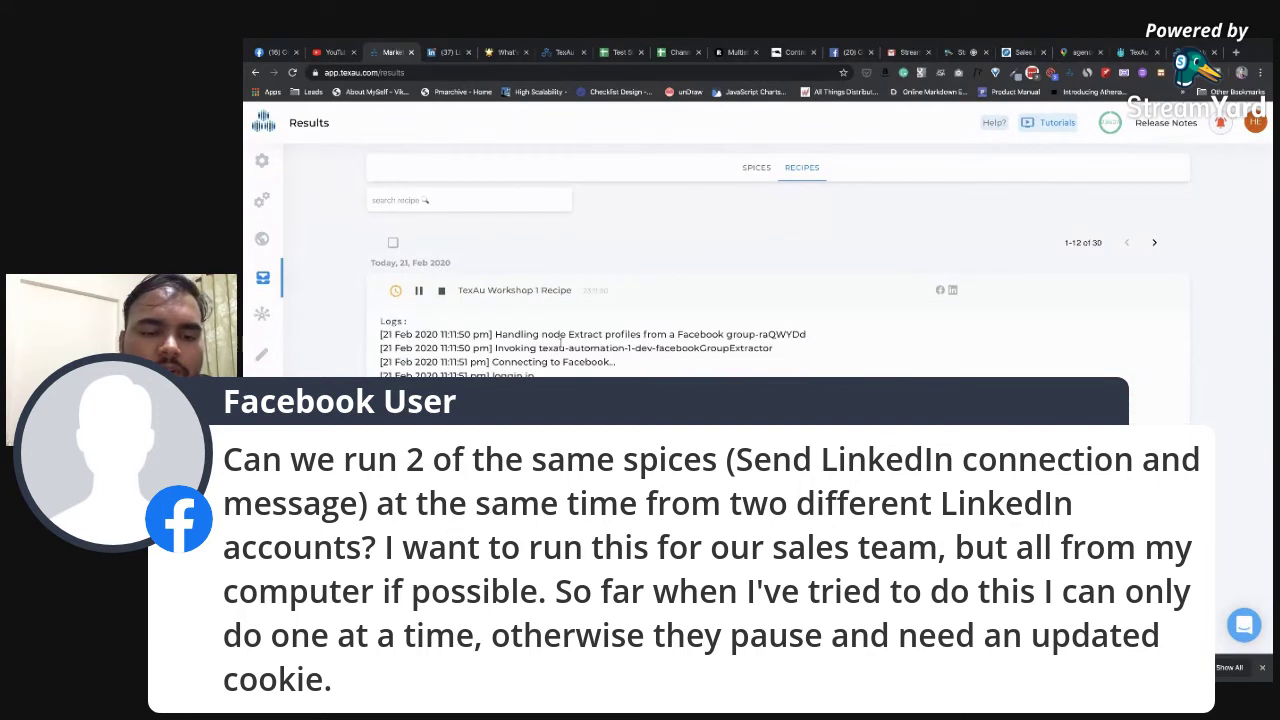
{"action": "scroll", "coordinate": [802, 360], "scroll_direction": "down", "scroll_amount": 3}
{"action": "scroll", "coordinate": [802, 360], "scroll_direction": "up", "scroll_amount": 3}
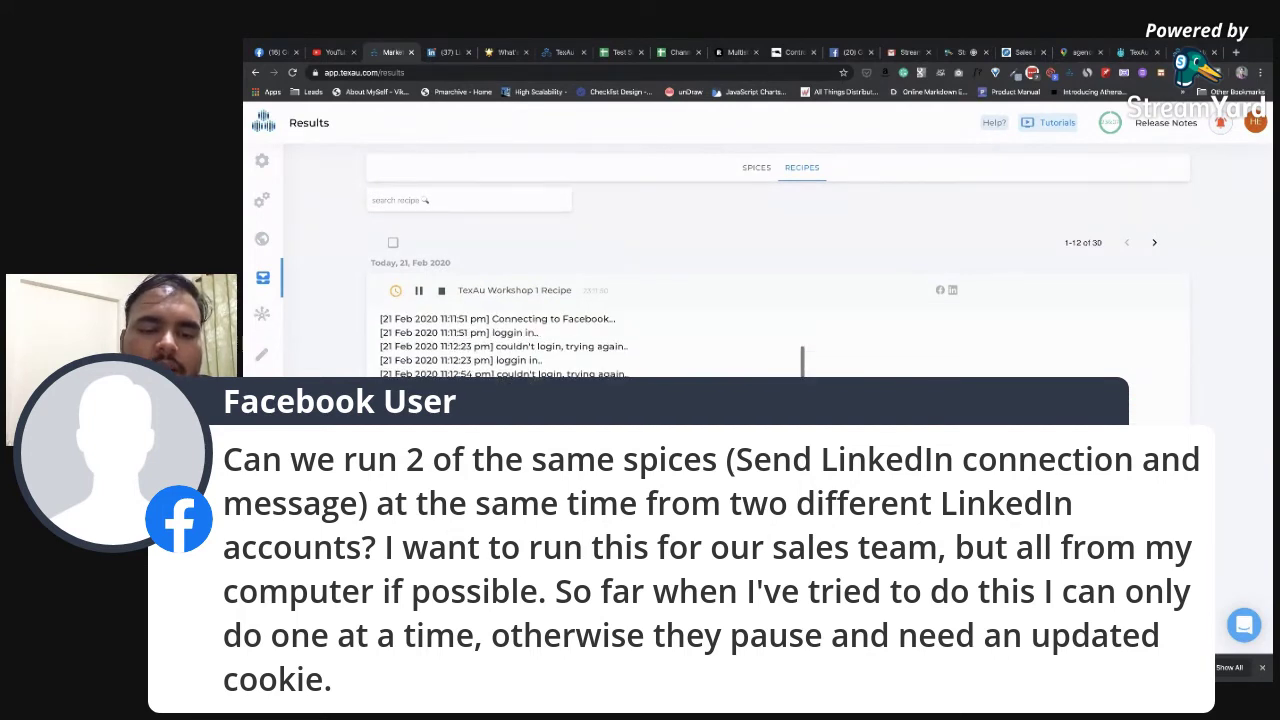
{"action": "scroll", "coordinate": [483, 250], "scroll_direction": "up", "scroll_amount": 1}
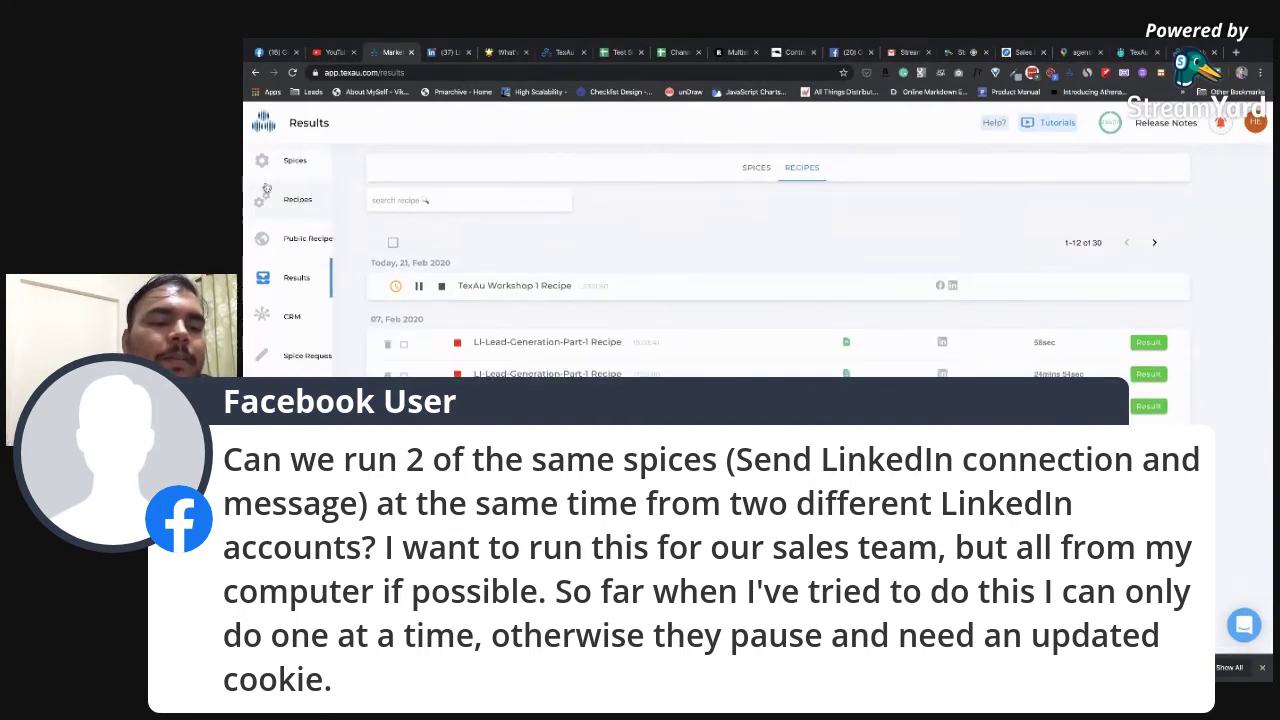
- Open TexAu's Spices catalogue, check the Facebook group, then bring up the StreamYard broadcast
{"action": "left_click", "coordinate": [285, 160]}
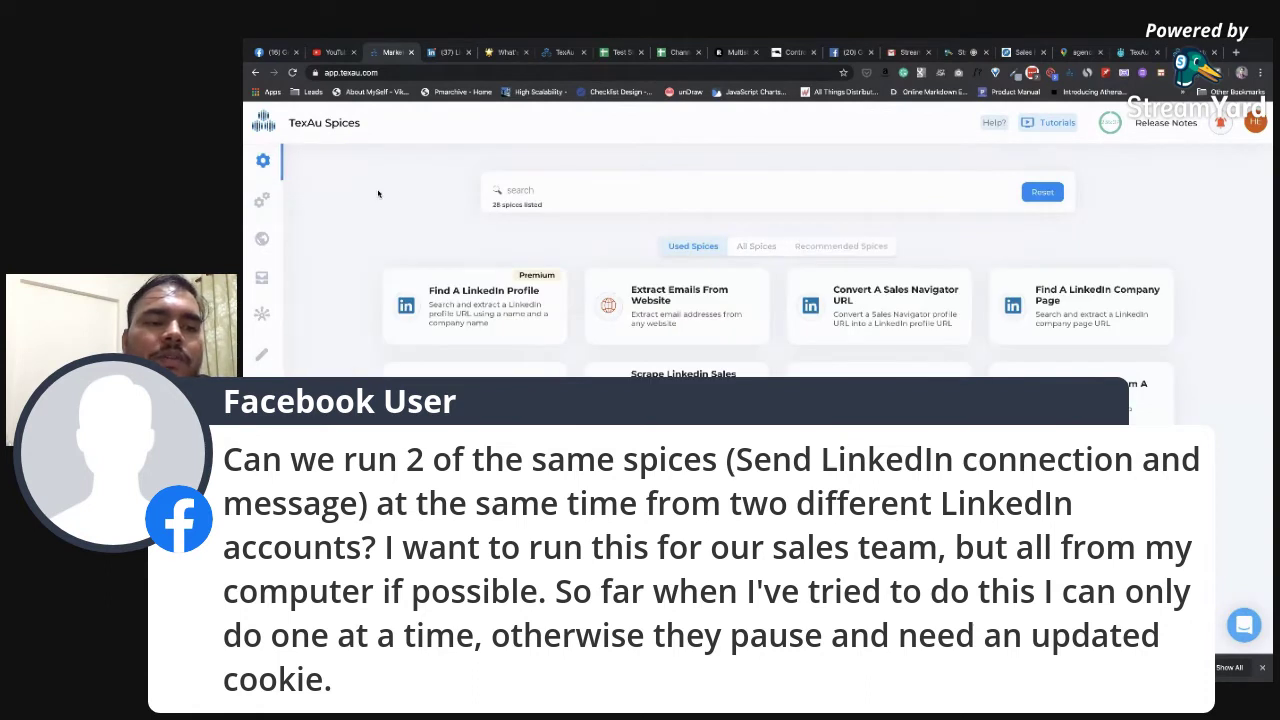
{"action": "left_click", "coordinate": [277, 52]}
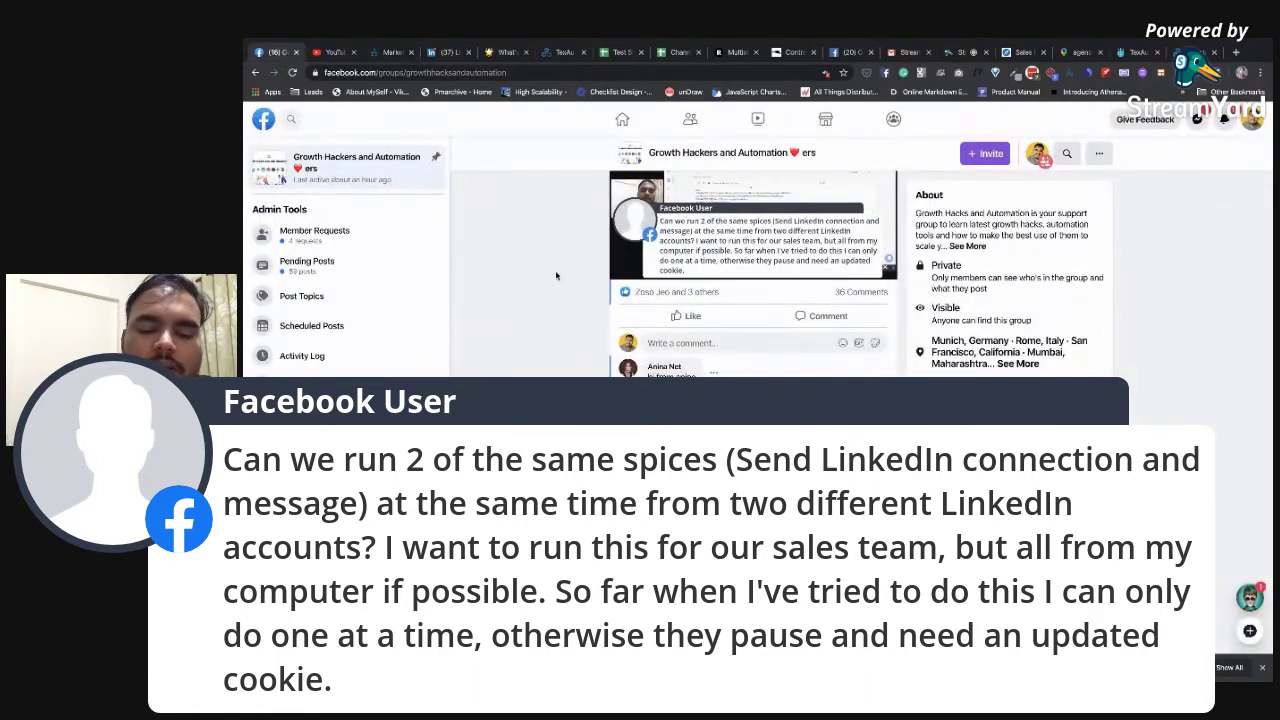
{"action": "left_click", "coordinate": [390, 52]}
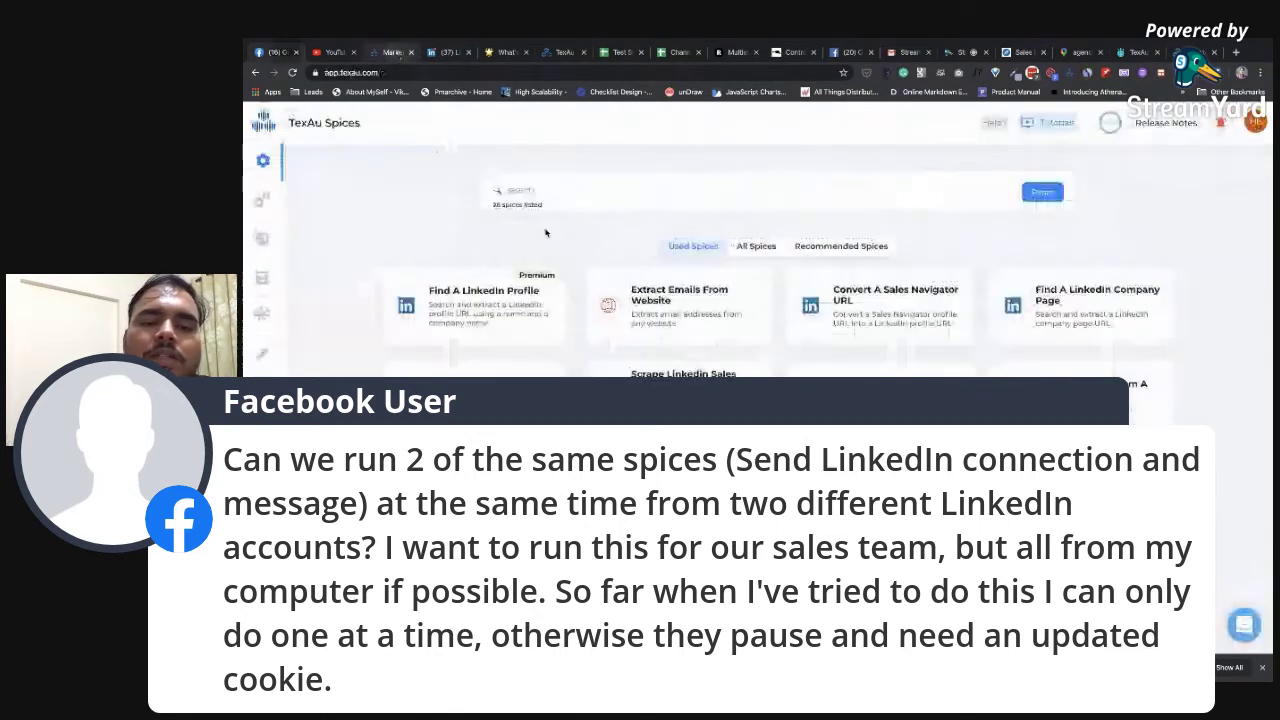
{"action": "left_click", "coordinate": [945, 53]}
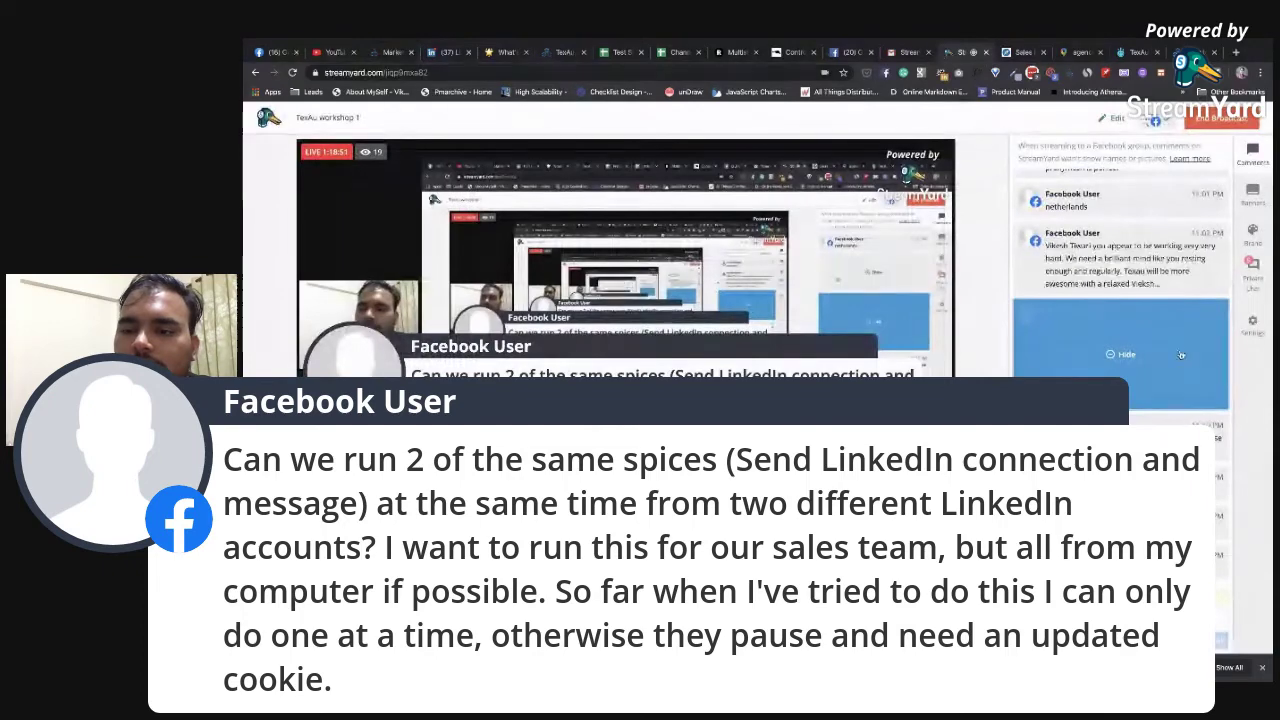
- Reveal the hidden comment and feature the local-variables question on stream, then return to TexAu
{"action": "left_click", "coordinate": [1118, 259]}
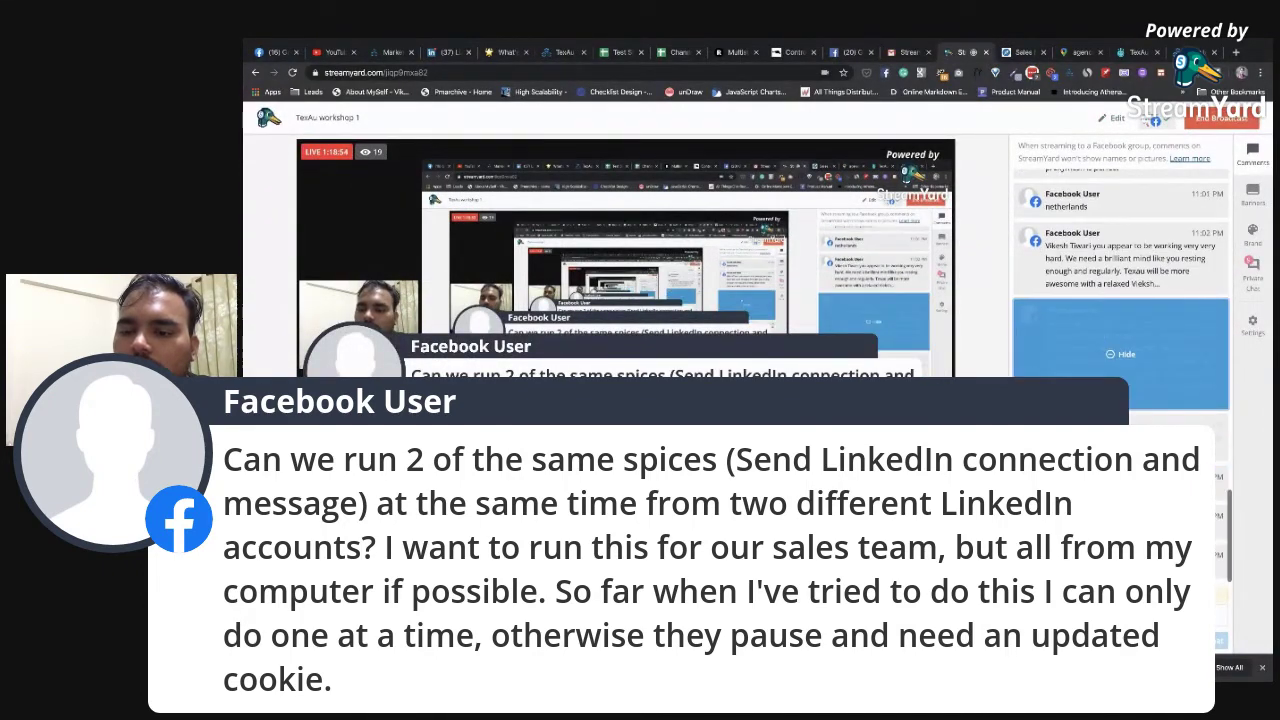
{"action": "left_click", "coordinate": [1110, 437]}
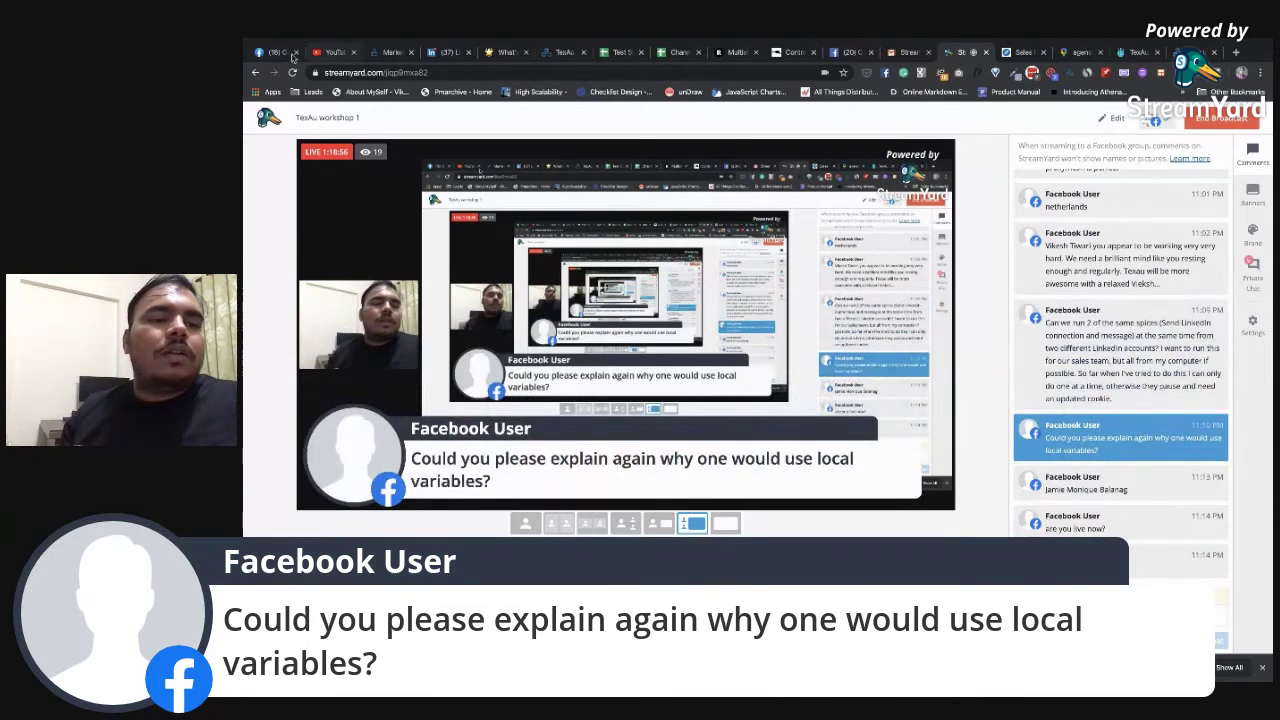
{"action": "left_click", "coordinate": [391, 52]}
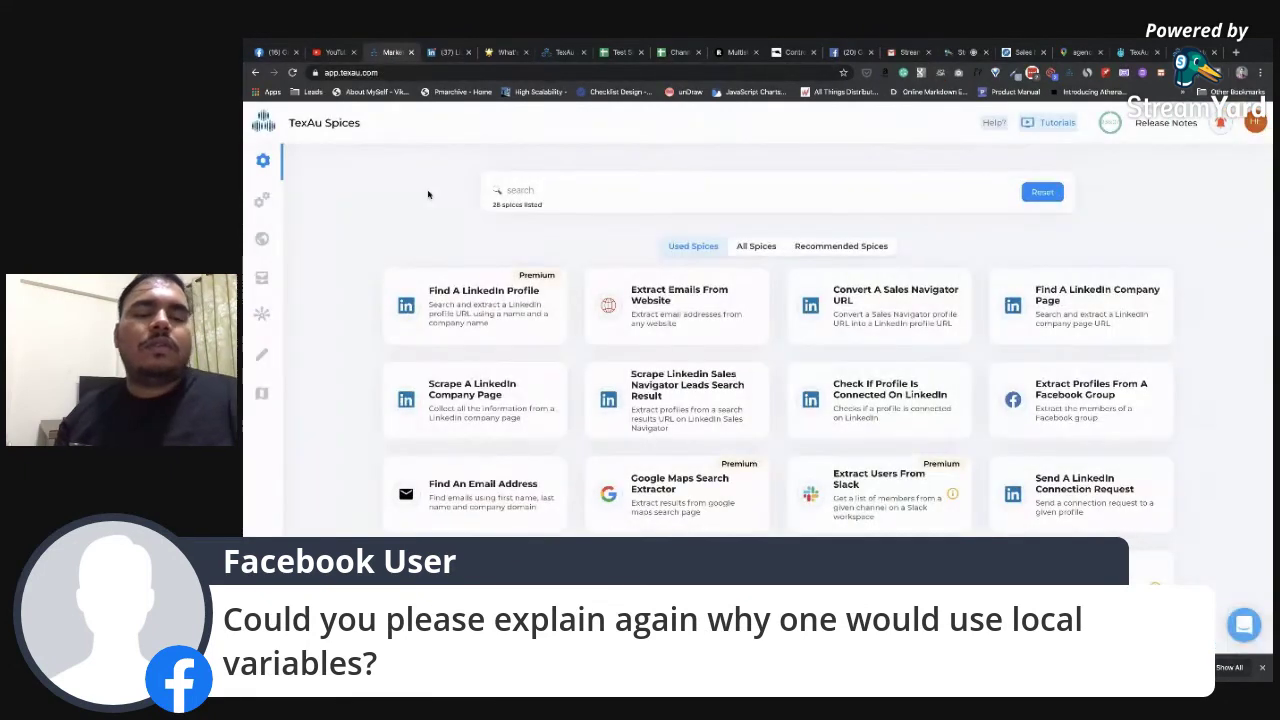
- Open the Grow-Connections Recipe from Recipes and review its connection-request, delay and check flow
{"action": "left_click", "coordinate": [268, 200]}
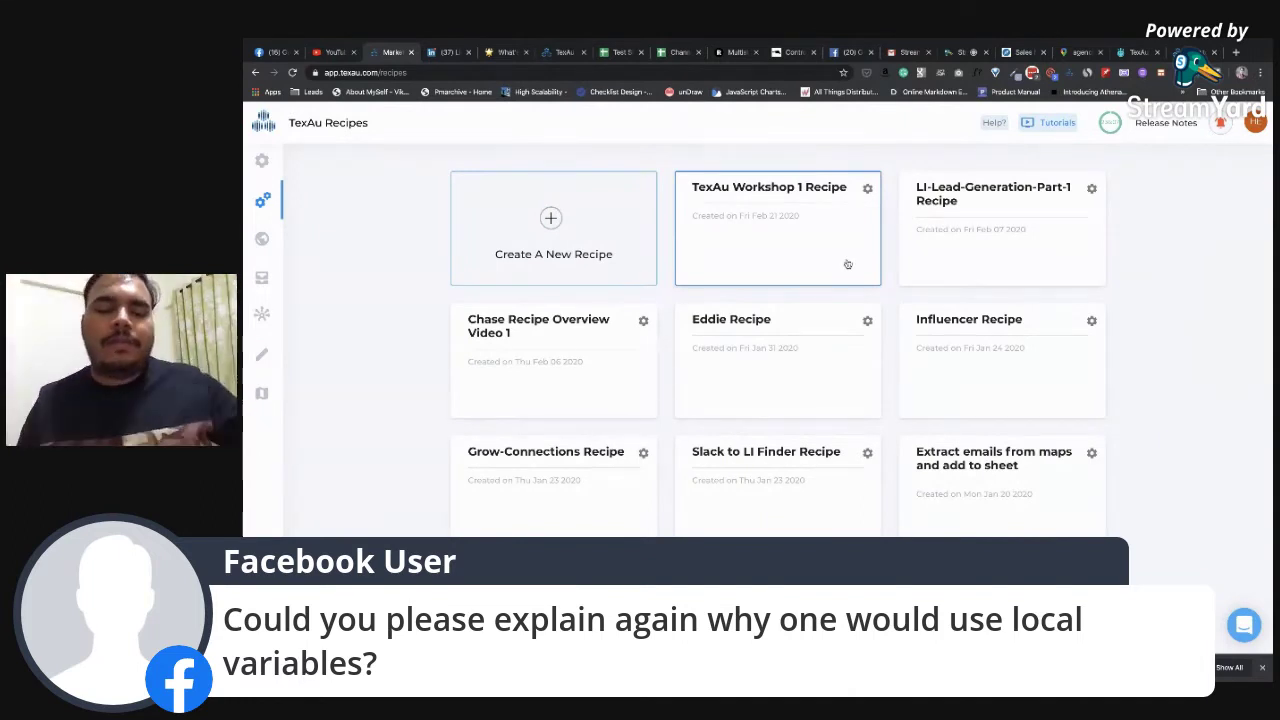
{"action": "left_click", "coordinate": [491, 465]}
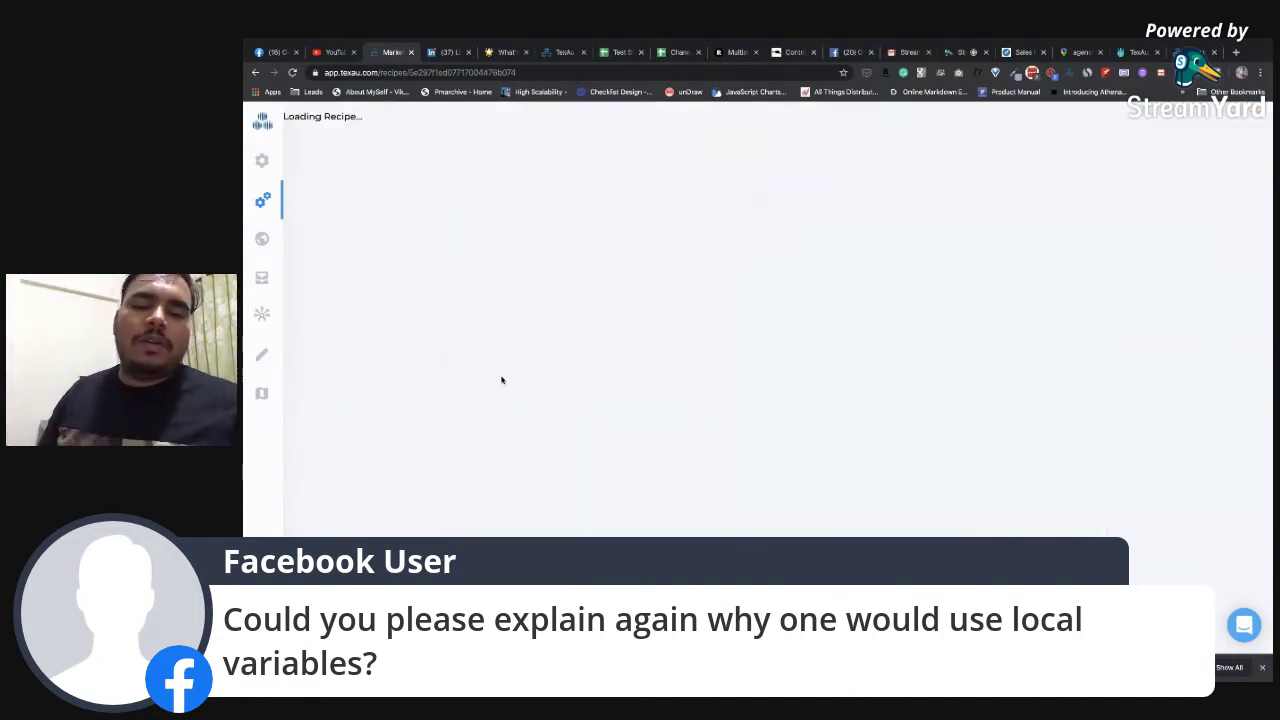
{"action": "scroll", "coordinate": [502, 380], "scroll_direction": "down", "scroll_amount": 2}
{"action": "scroll", "coordinate": [502, 380], "scroll_direction": "up", "scroll_amount": 2}
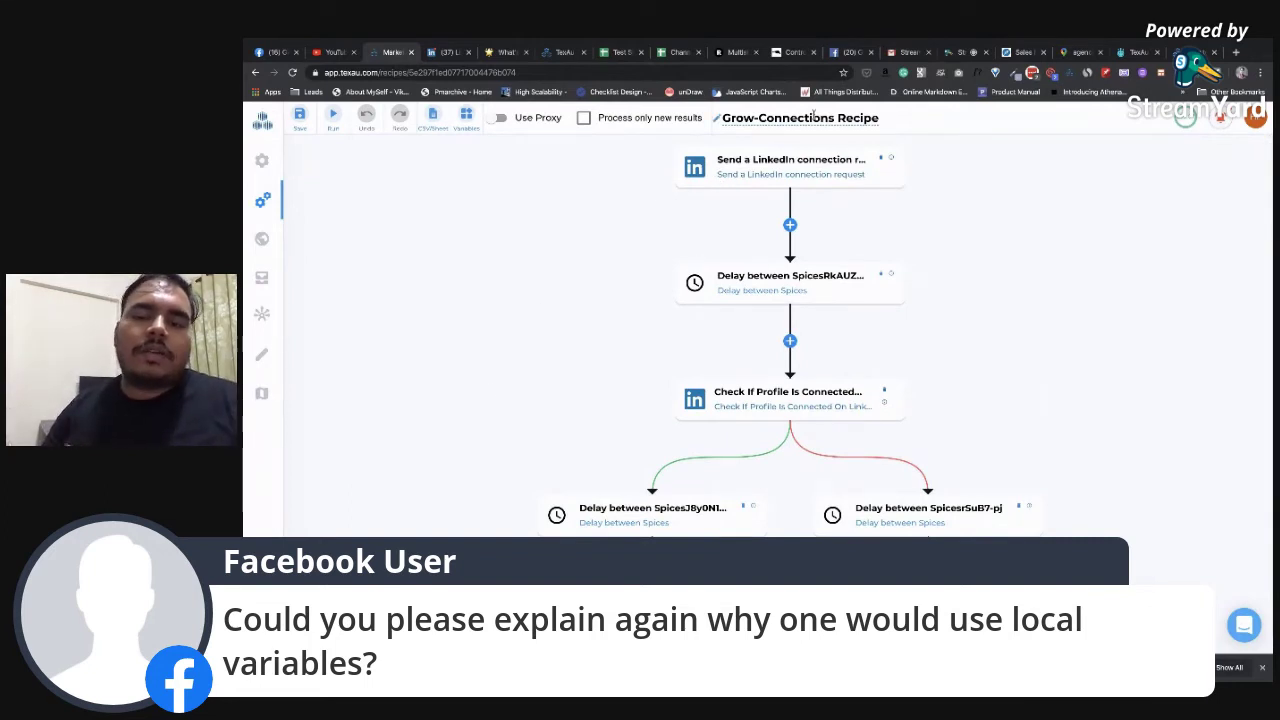
{"action": "scroll", "coordinate": [843, 285], "scroll_direction": "down", "scroll_amount": 8}
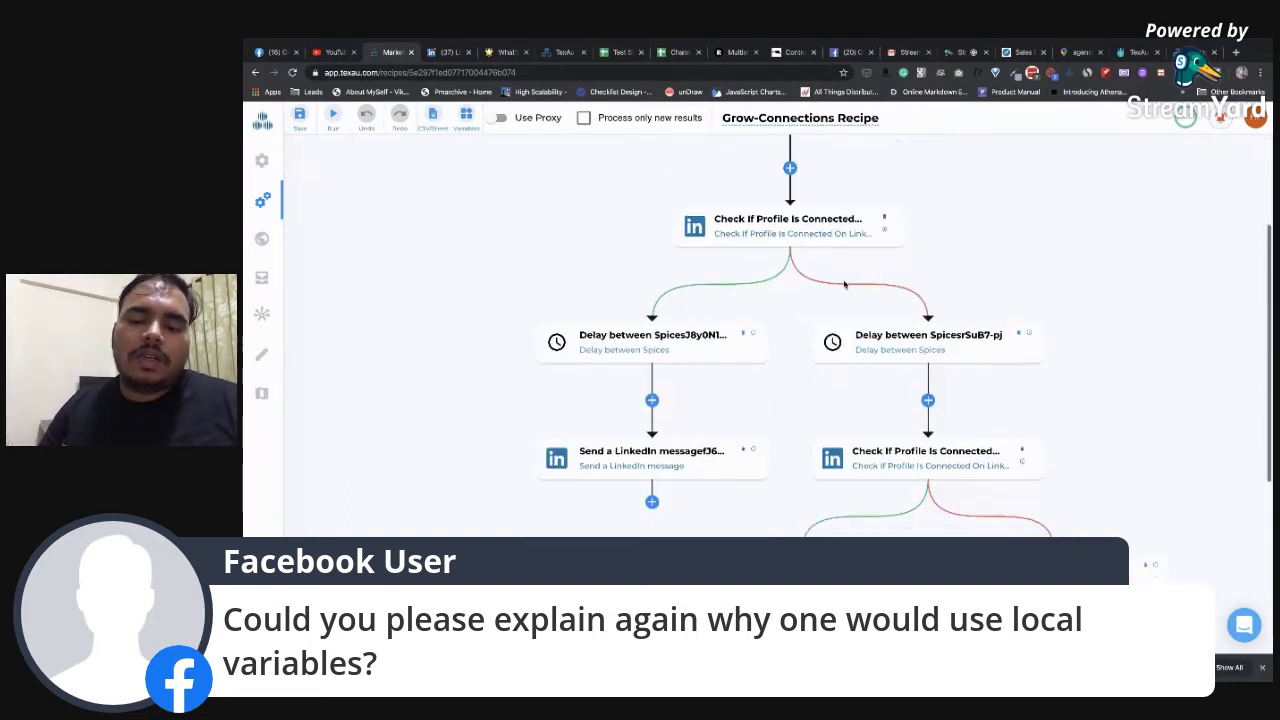
{"action": "scroll", "coordinate": [843, 285], "scroll_direction": "up", "scroll_amount": 5}
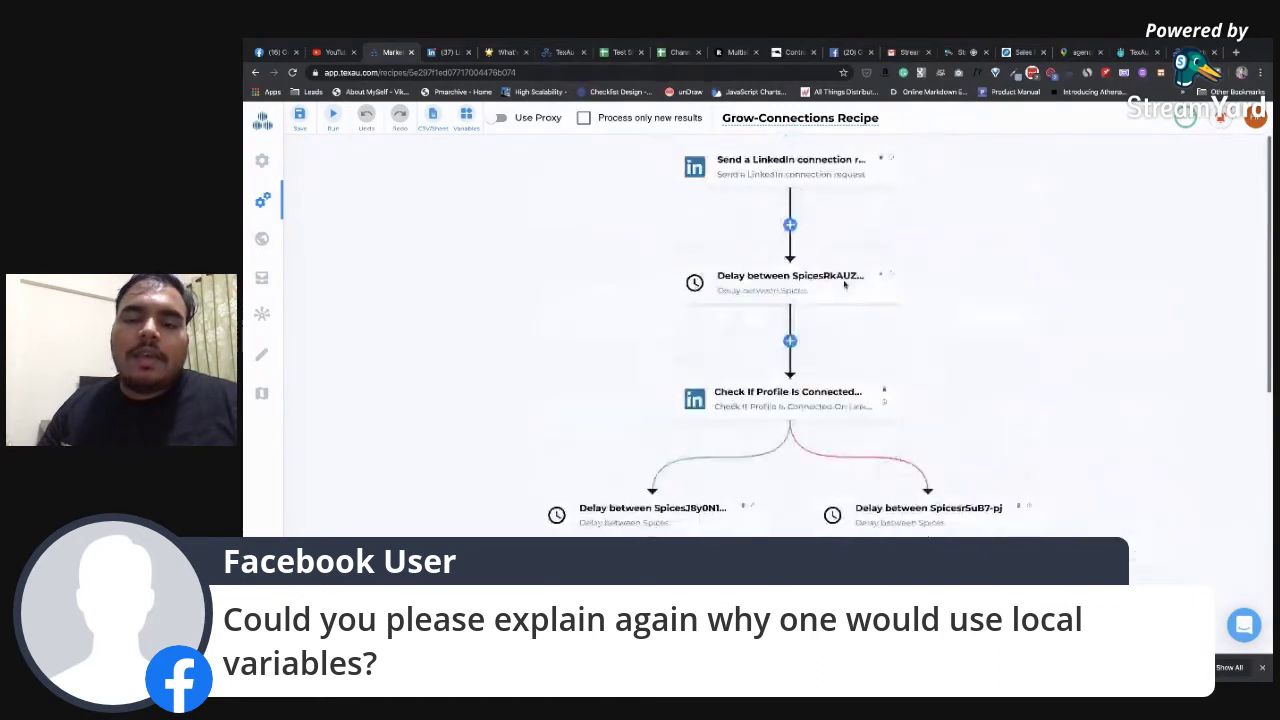
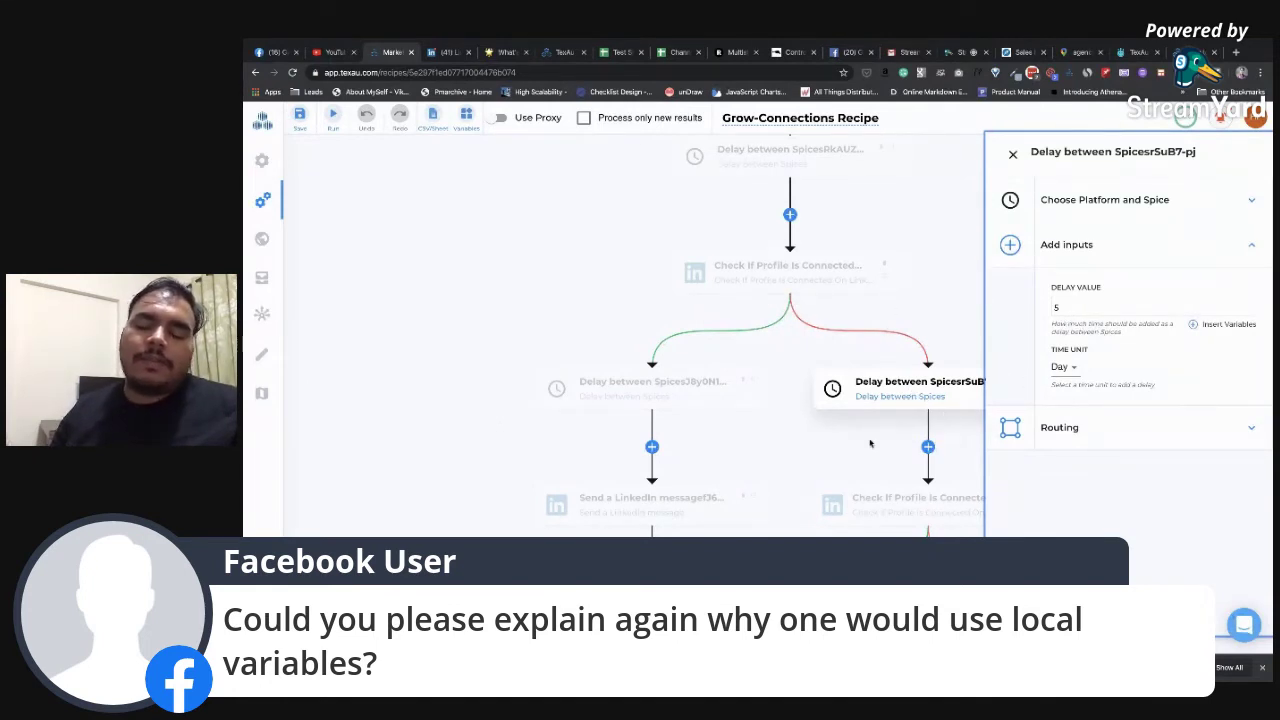
- Inspect the Check If Profile Is Connected and Send a LinkedIn message steps' inputs
{"action": "left_click", "coordinate": [858, 504]}
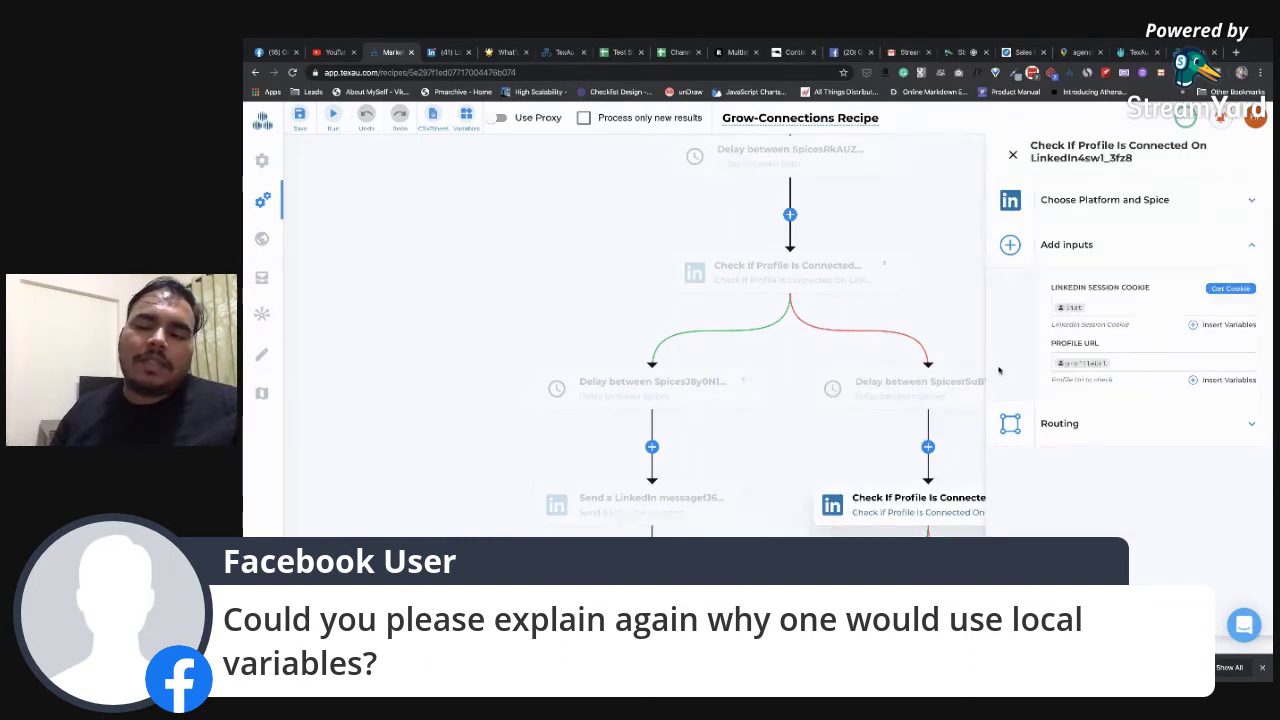
{"action": "scroll", "coordinate": [956, 369], "scroll_direction": "down", "scroll_amount": 2}
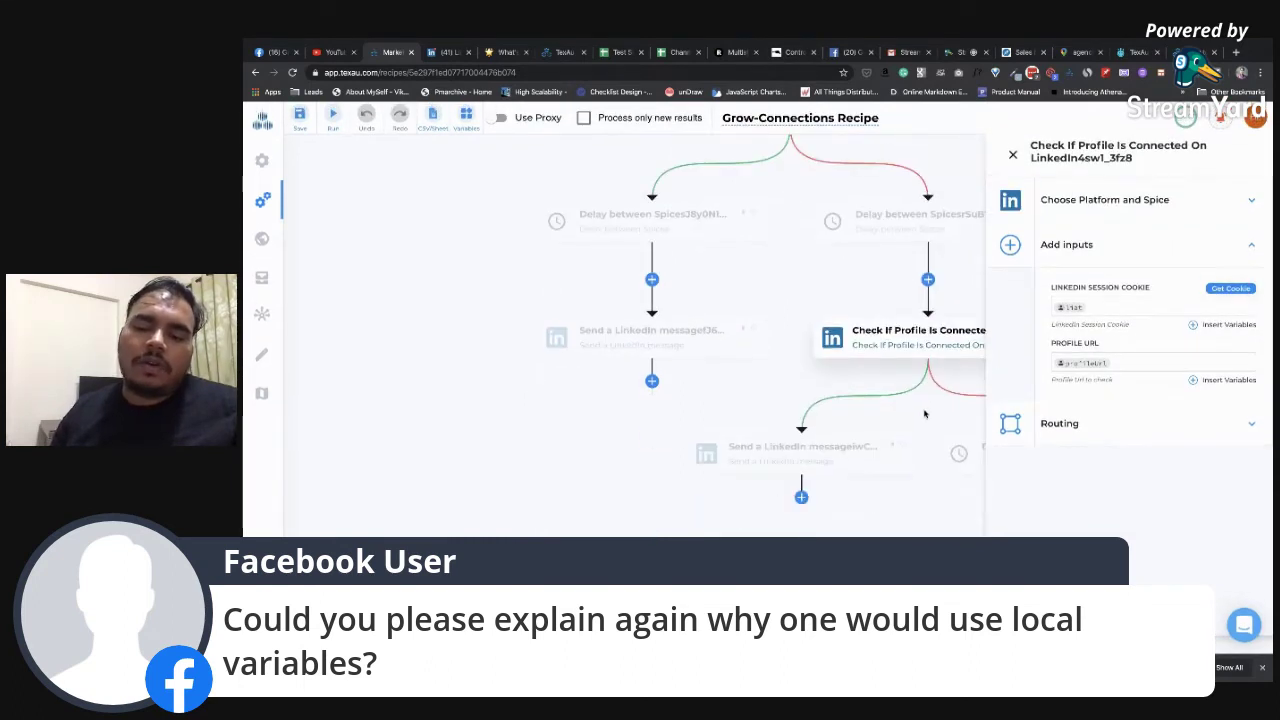
{"action": "left_click", "coordinate": [785, 462]}
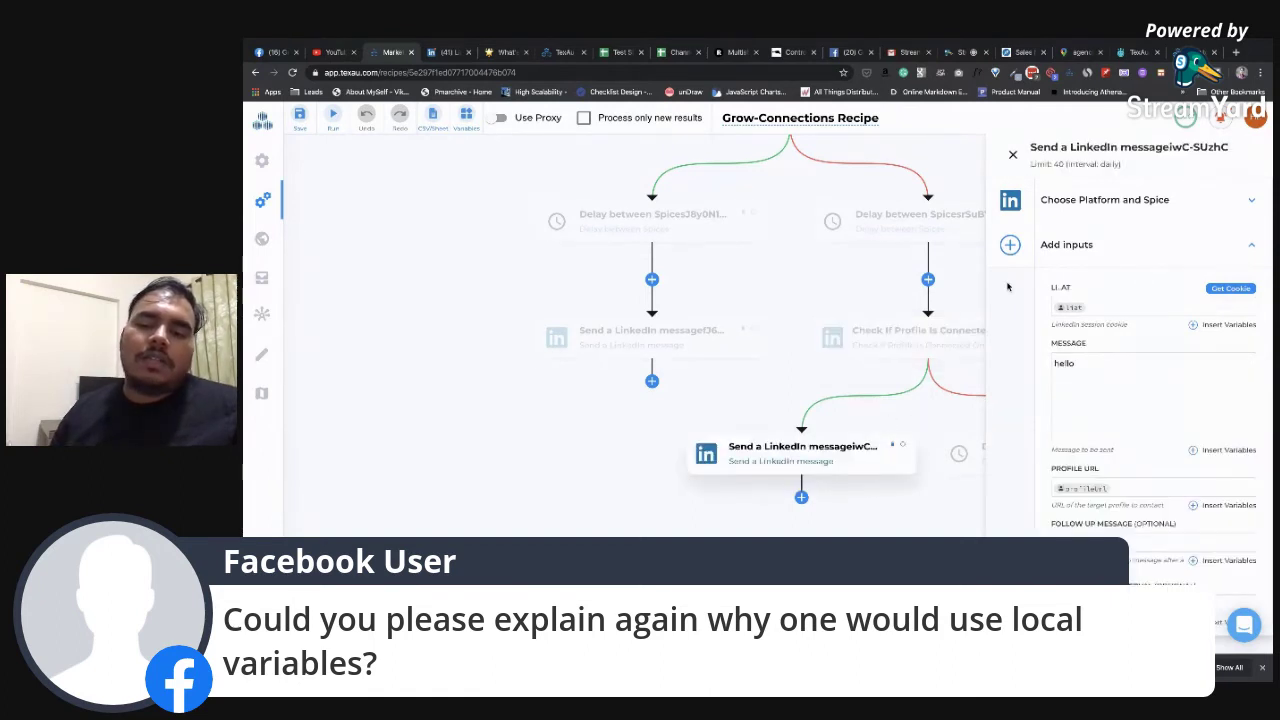
{"action": "left_click", "coordinate": [1012, 155]}
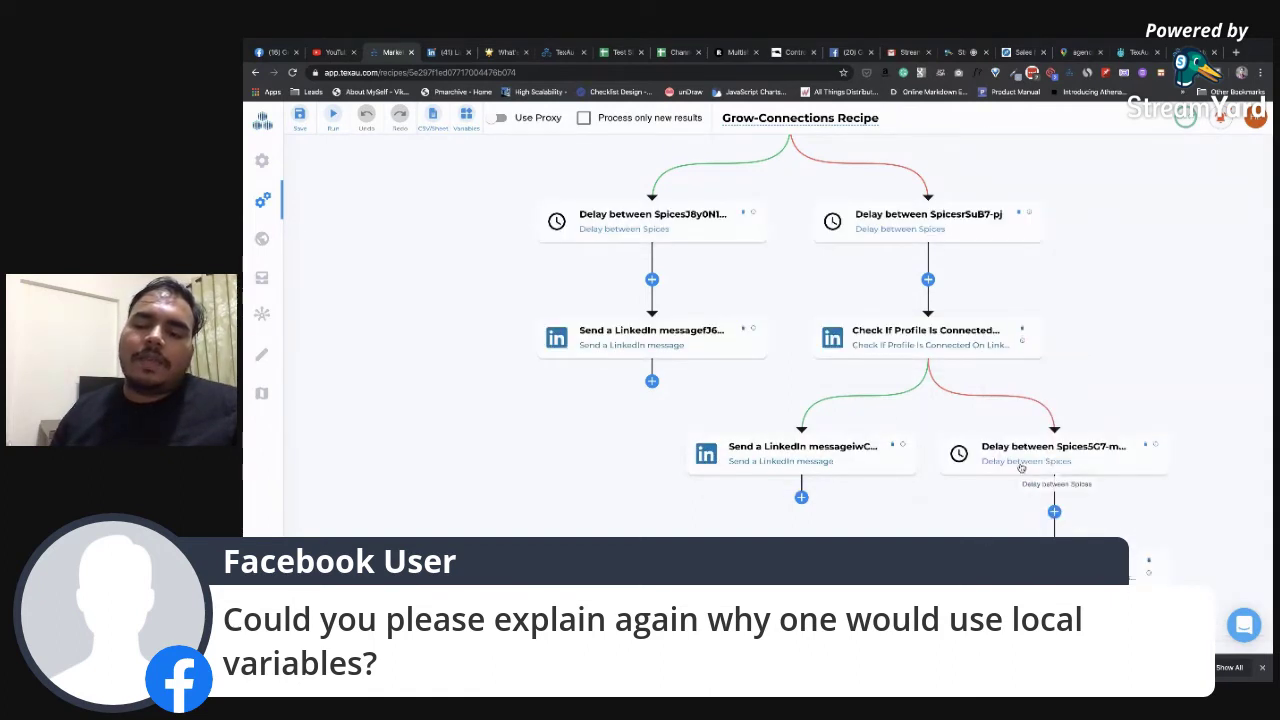
- Review the delay, lower connection-check, second message and auto-withdraw steps' settings
{"action": "left_click", "coordinate": [1020, 453]}
{"action": "scroll", "coordinate": [883, 369], "scroll_direction": "down", "scroll_amount": 3}
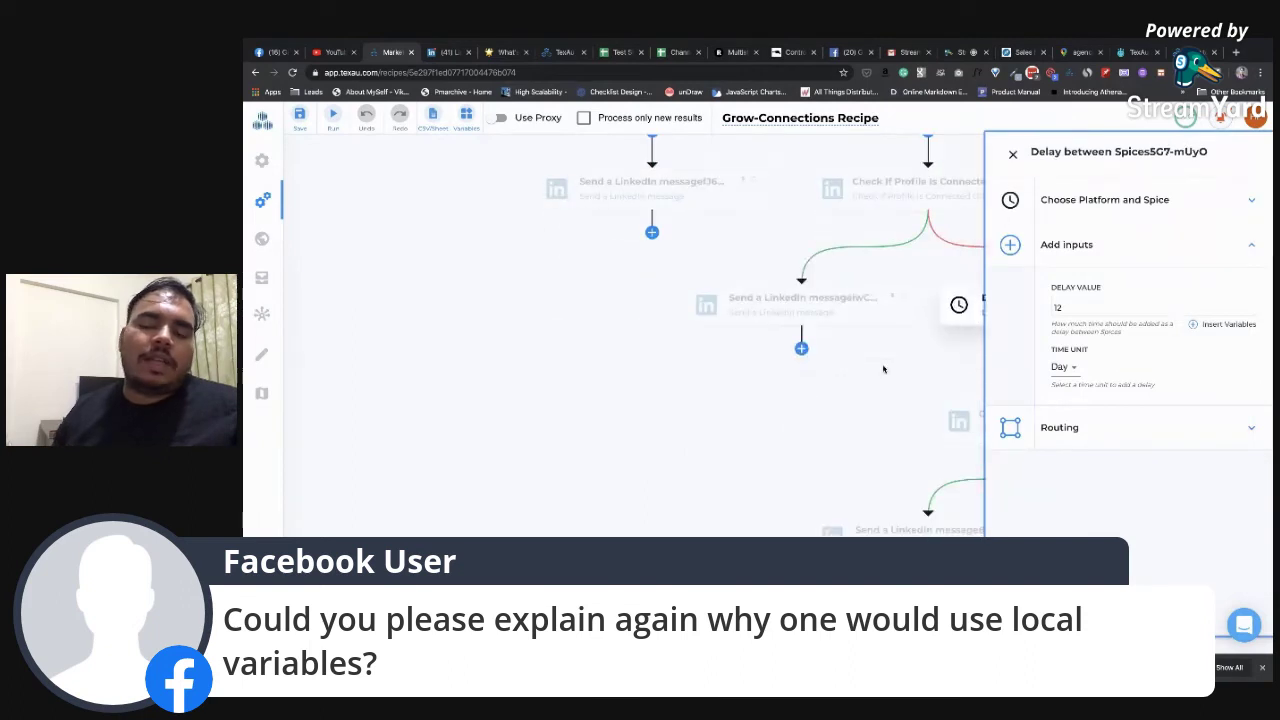
{"action": "scroll", "coordinate": [883, 366], "scroll_direction": "right", "scroll_amount": 2}
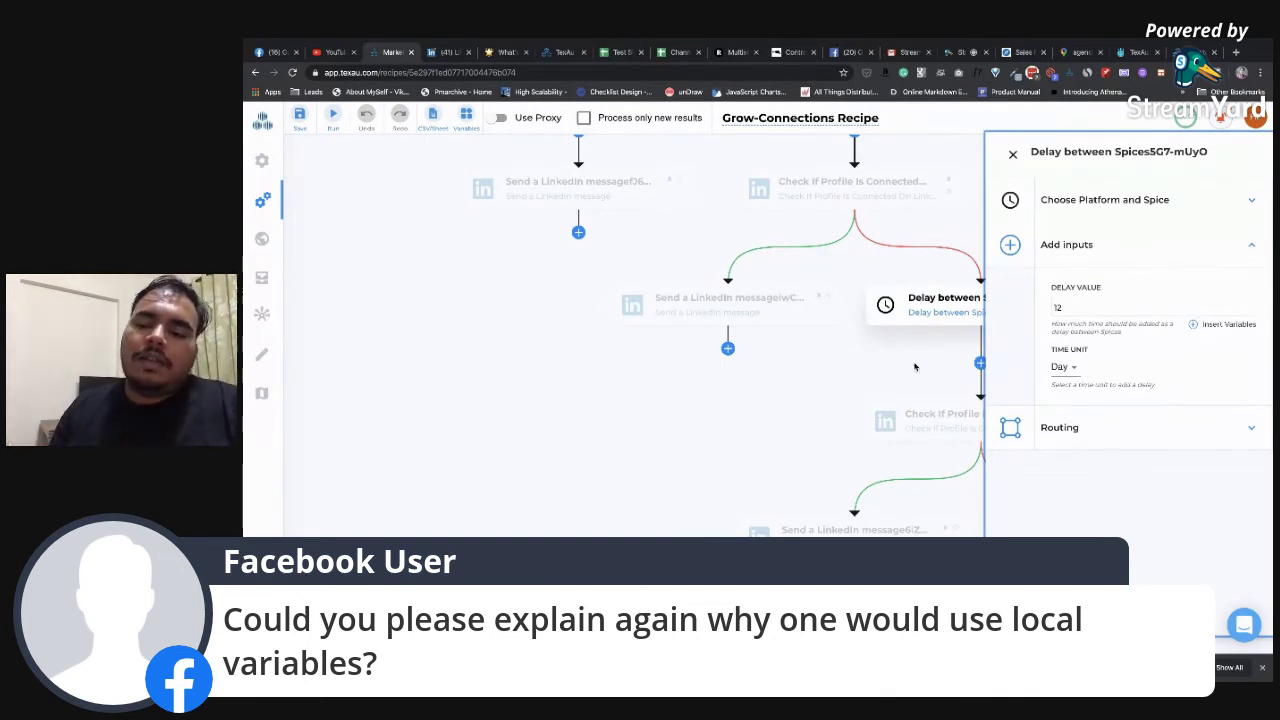
{"action": "left_click", "coordinate": [938, 424]}
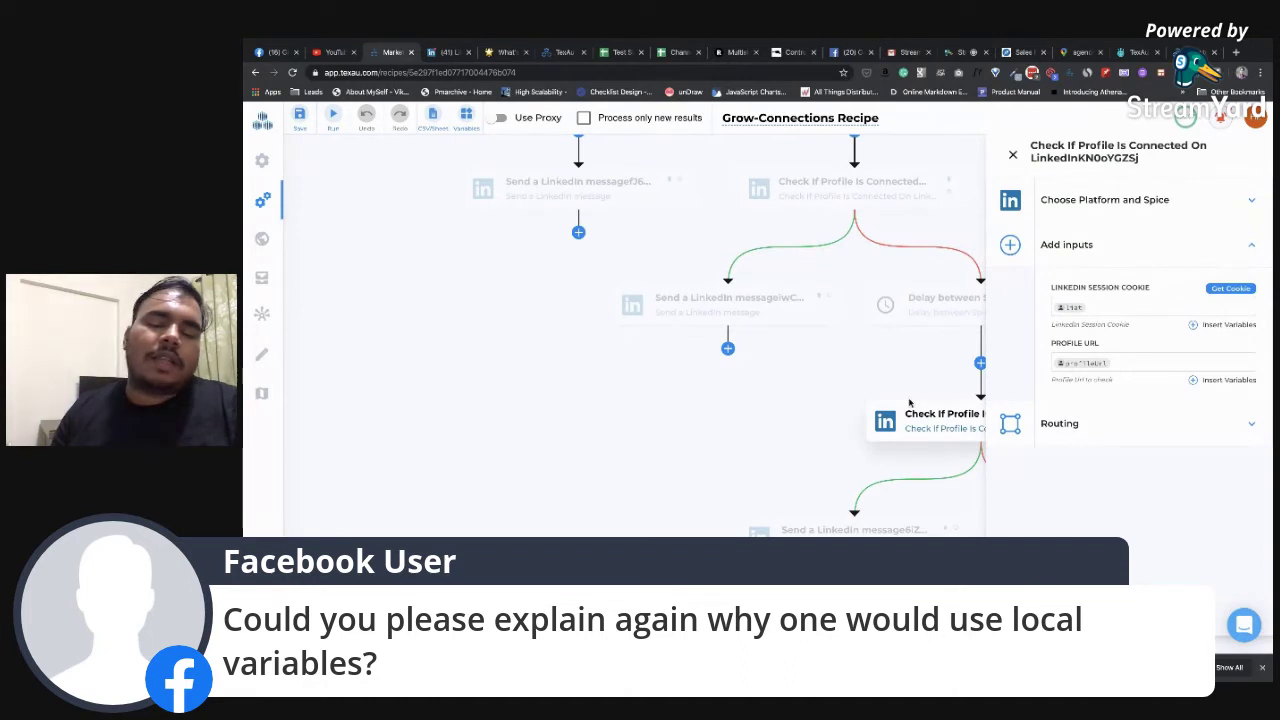
{"action": "left_click", "coordinate": [797, 534]}
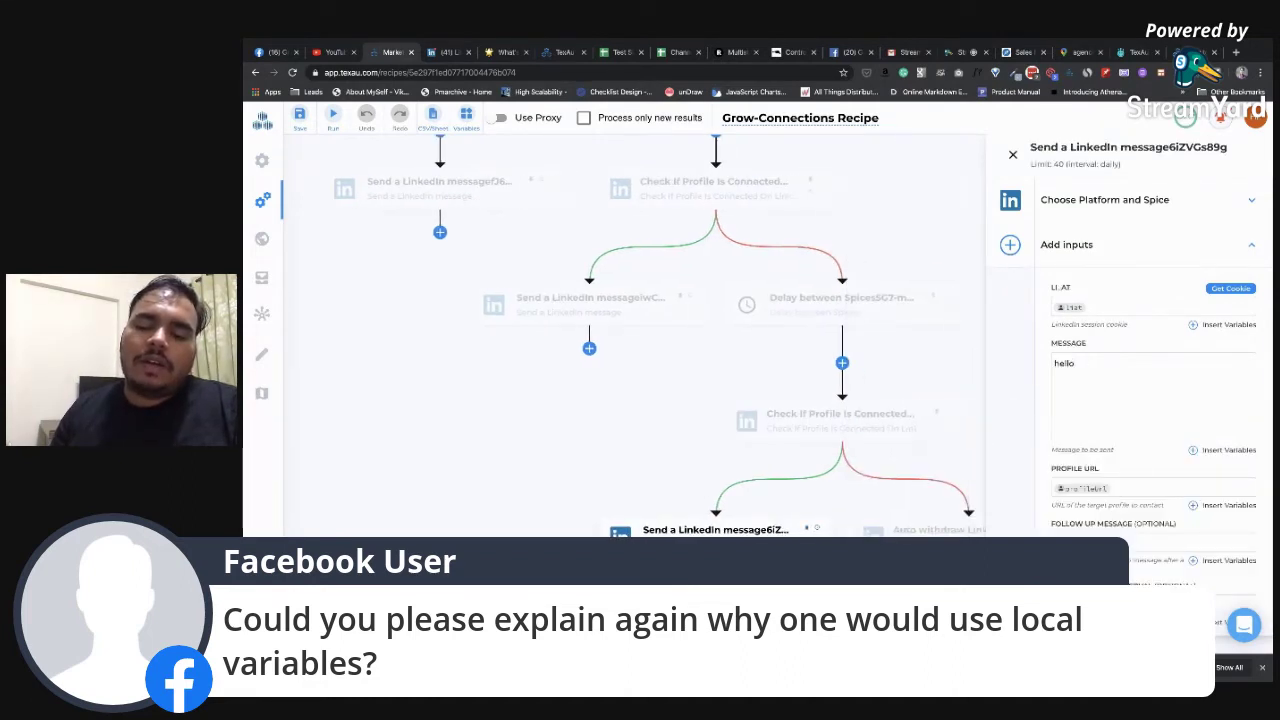
{"action": "left_click", "coordinate": [930, 530]}
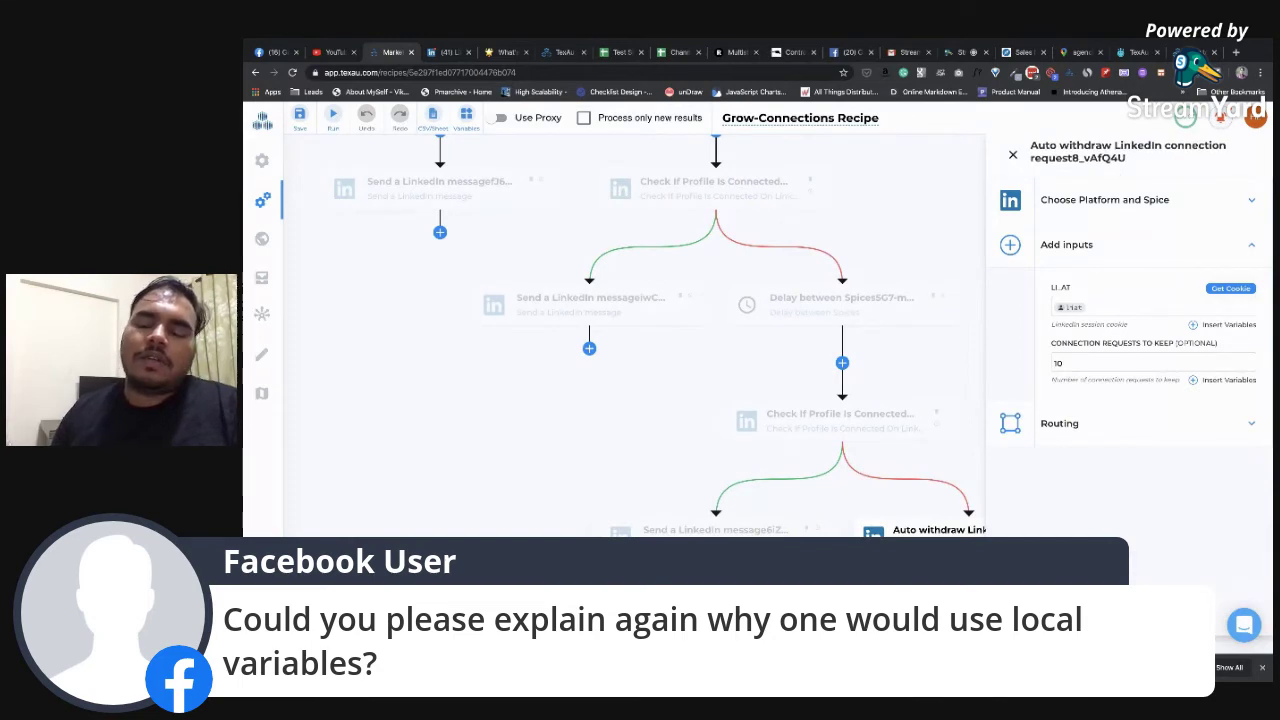
{"action": "left_click", "coordinate": [1013, 155]}
- Scroll the workflow back to its start and go to the LinkedIn sent invitations tab
{"action": "scroll", "coordinate": [858, 285], "scroll_direction": "up", "scroll_amount": 5}
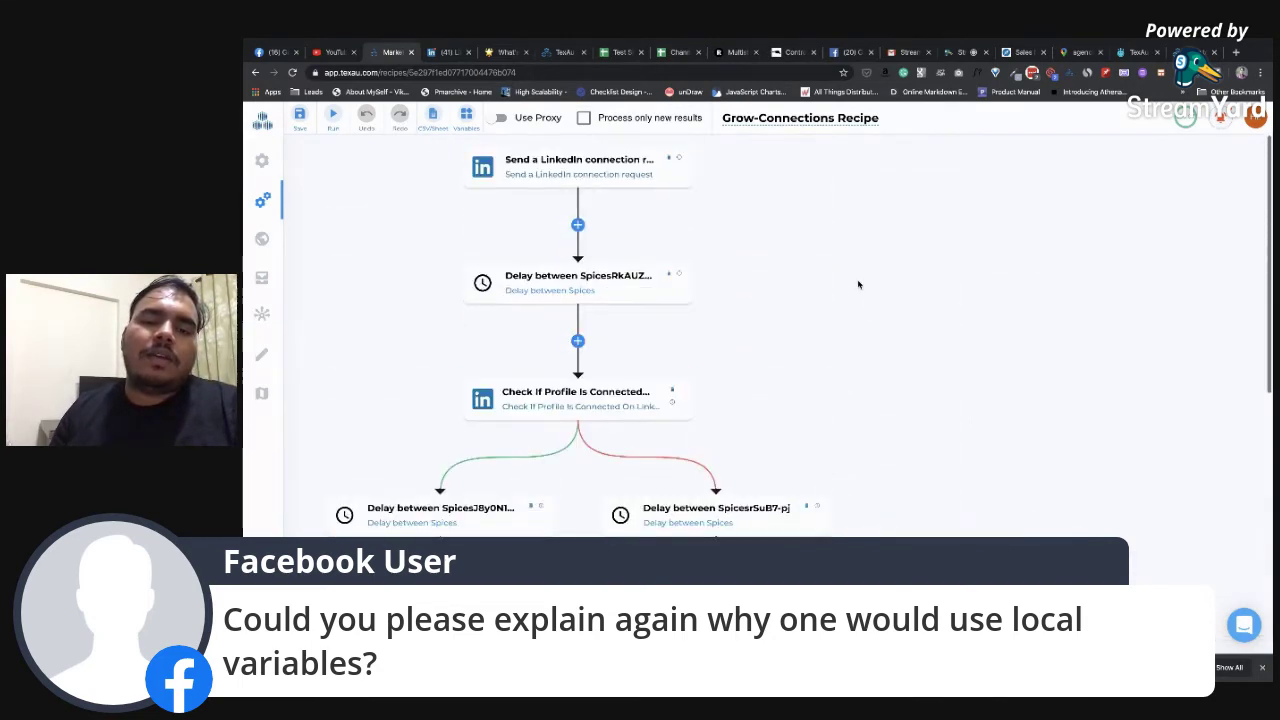
{"action": "scroll", "coordinate": [778, 267], "scroll_direction": "left", "scroll_amount": 1}
{"action": "scroll", "coordinate": [428, 199], "scroll_direction": "left", "scroll_amount": 8}
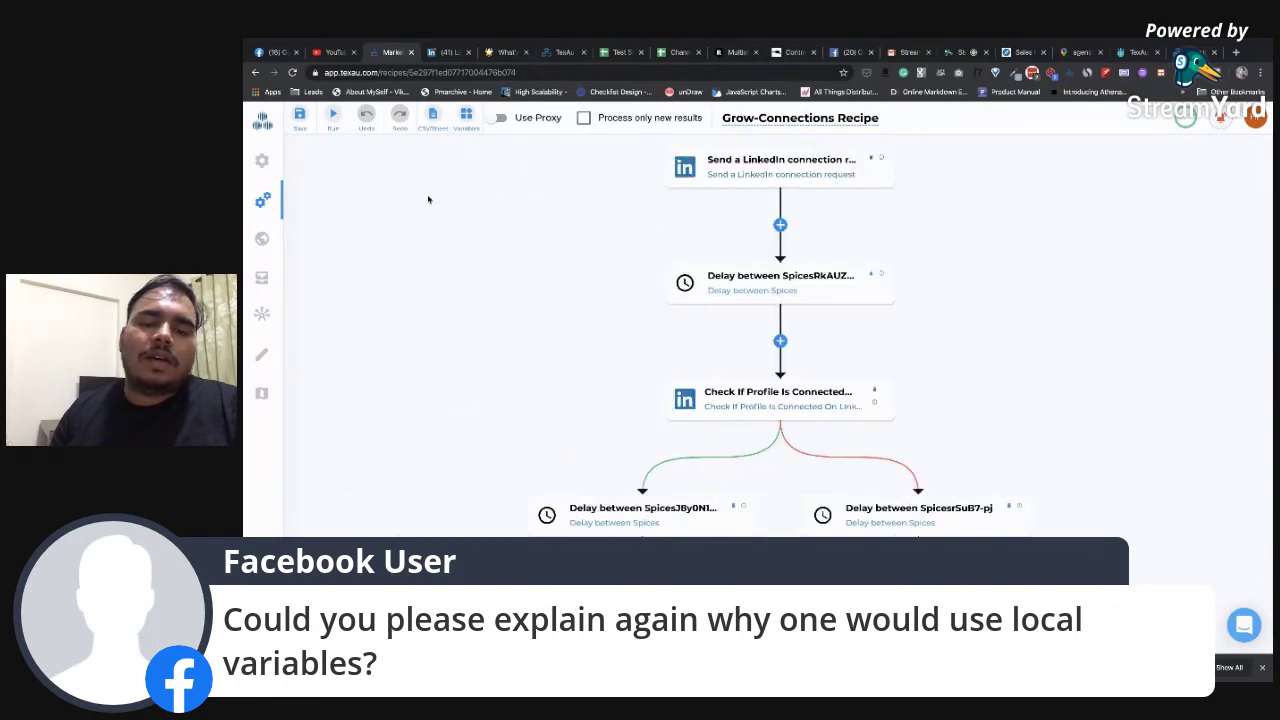
{"action": "left_click", "coordinate": [446, 53]}
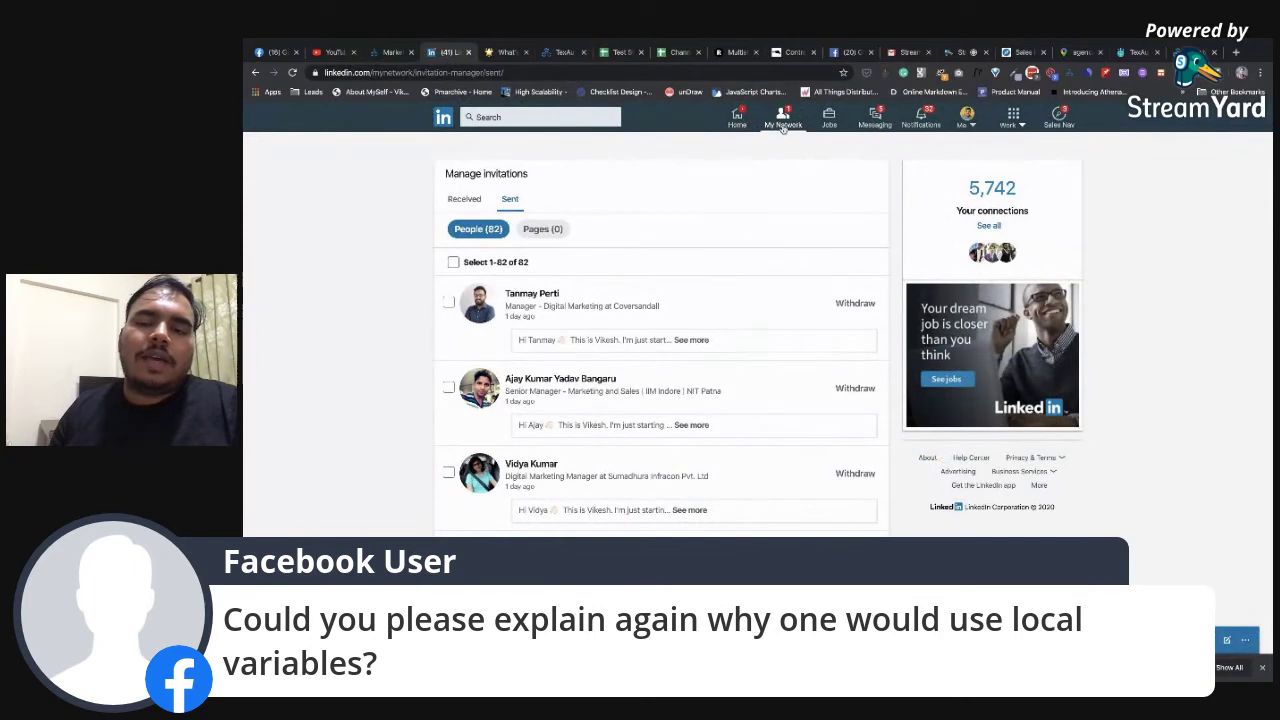
- Go to your own LinkedIn profile and review its dashboard follower stats
{"action": "left_click", "coordinate": [966, 118]}
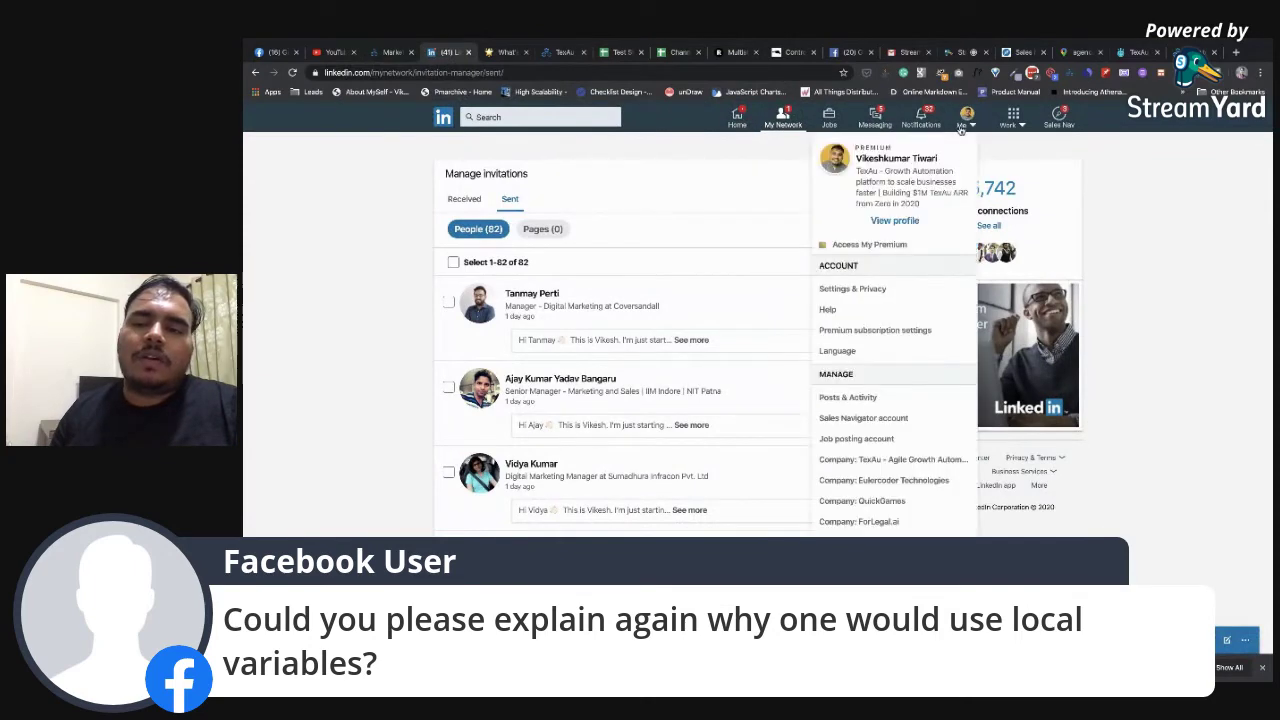
{"action": "left_click", "coordinate": [915, 217]}
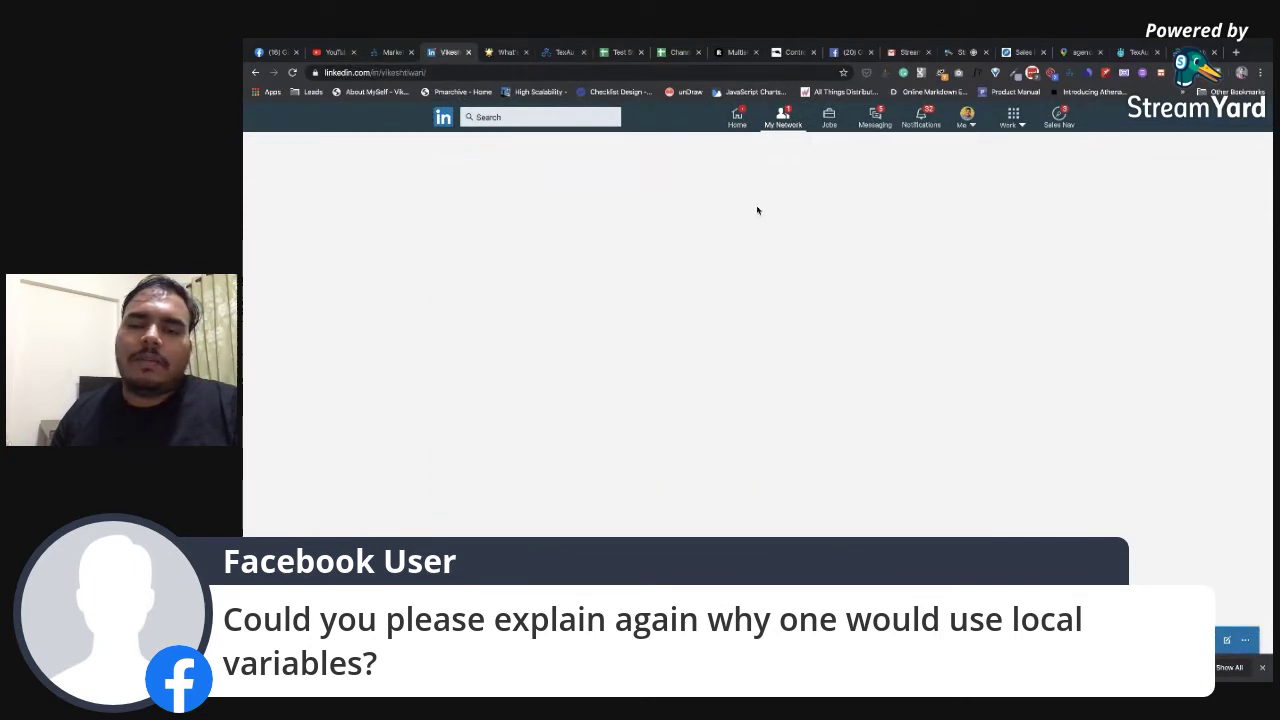
{"action": "scroll", "coordinate": [533, 320], "scroll_direction": "down", "scroll_amount": 10}
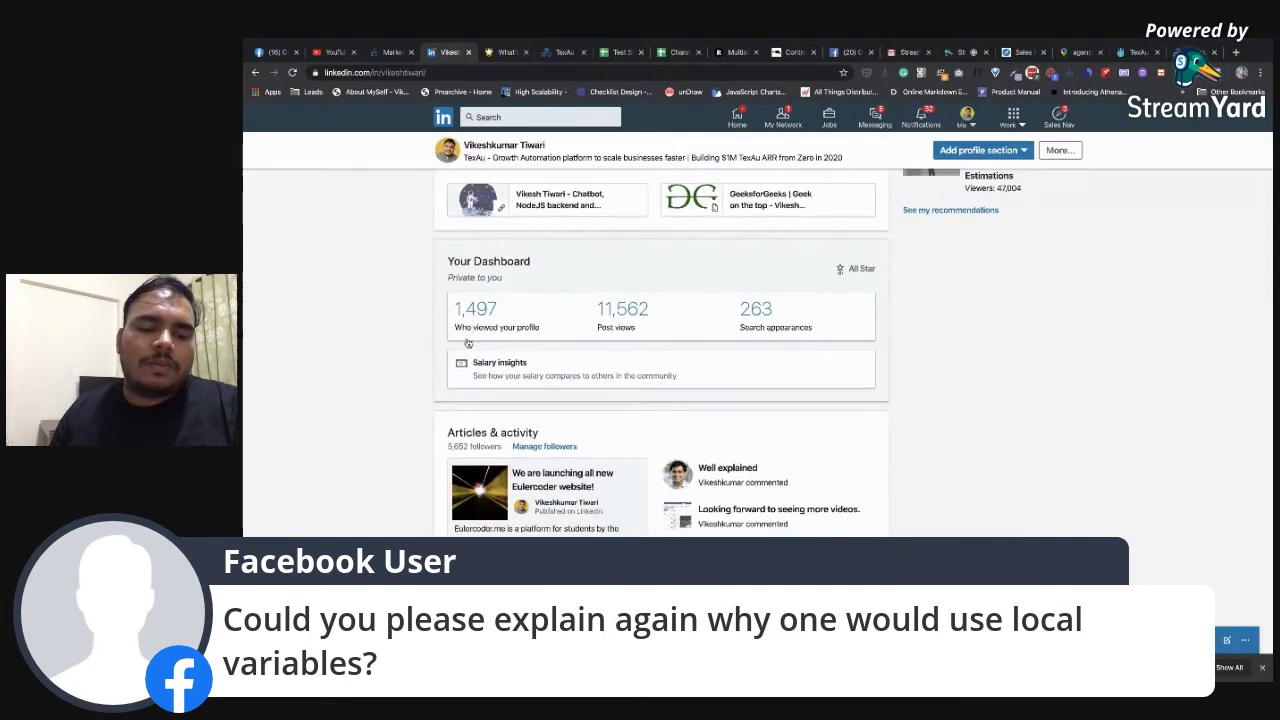
{"action": "scroll", "coordinate": [362, 385], "scroll_direction": "down", "scroll_amount": 2}
{"action": "scroll", "coordinate": [363, 380], "scroll_direction": "up", "scroll_amount": 4}
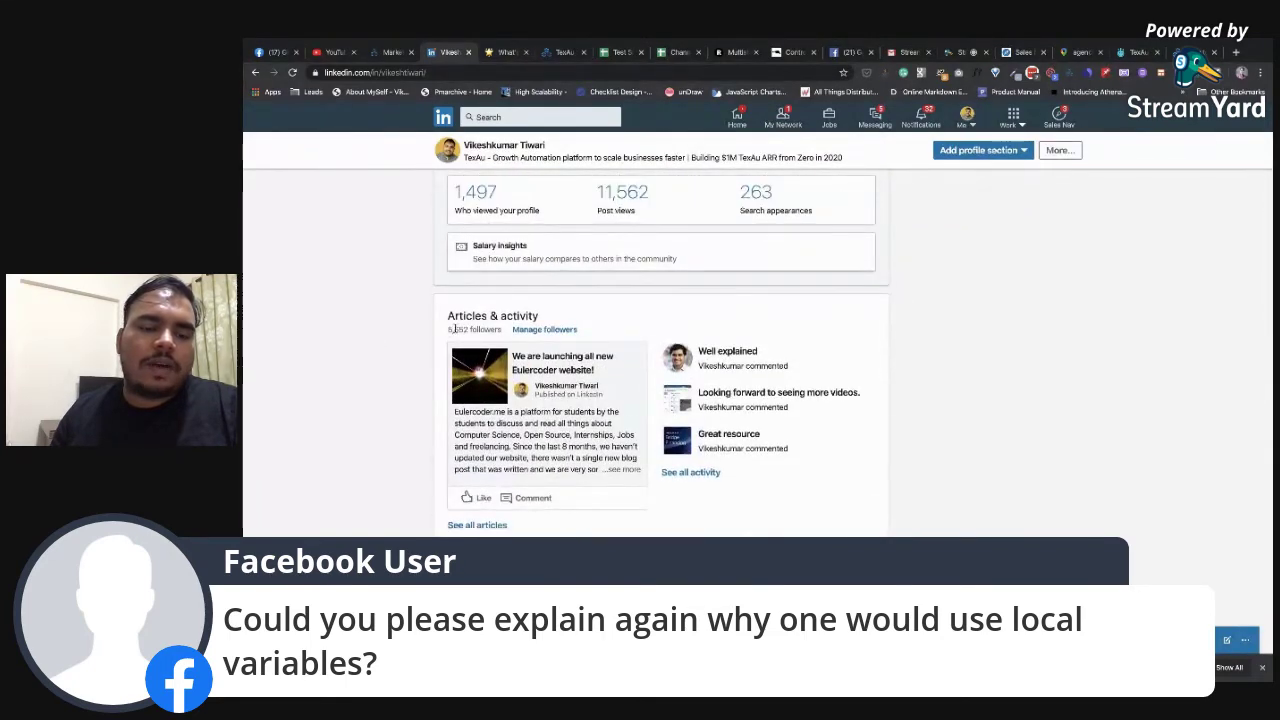
{"action": "triple_click", "coordinate": [455, 329]}
{"action": "left_click", "coordinate": [475, 330]}
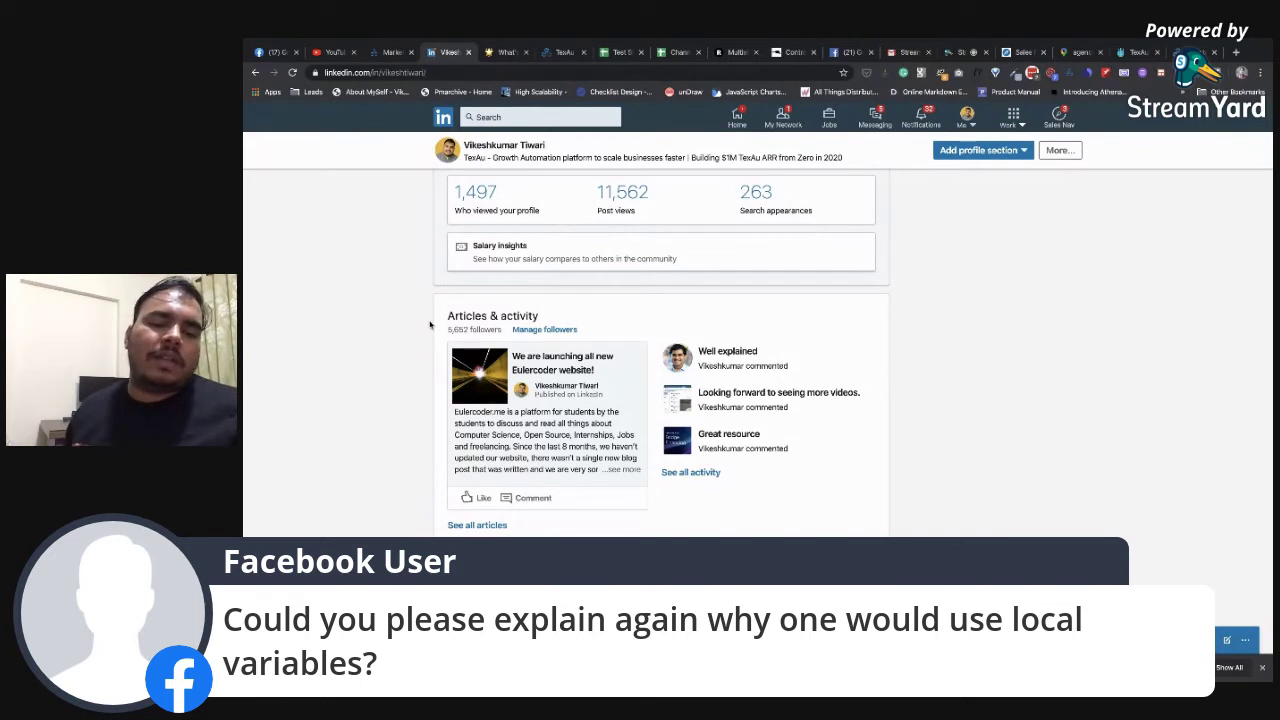
{"action": "scroll", "coordinate": [426, 284], "scroll_direction": "up", "scroll_amount": 1}
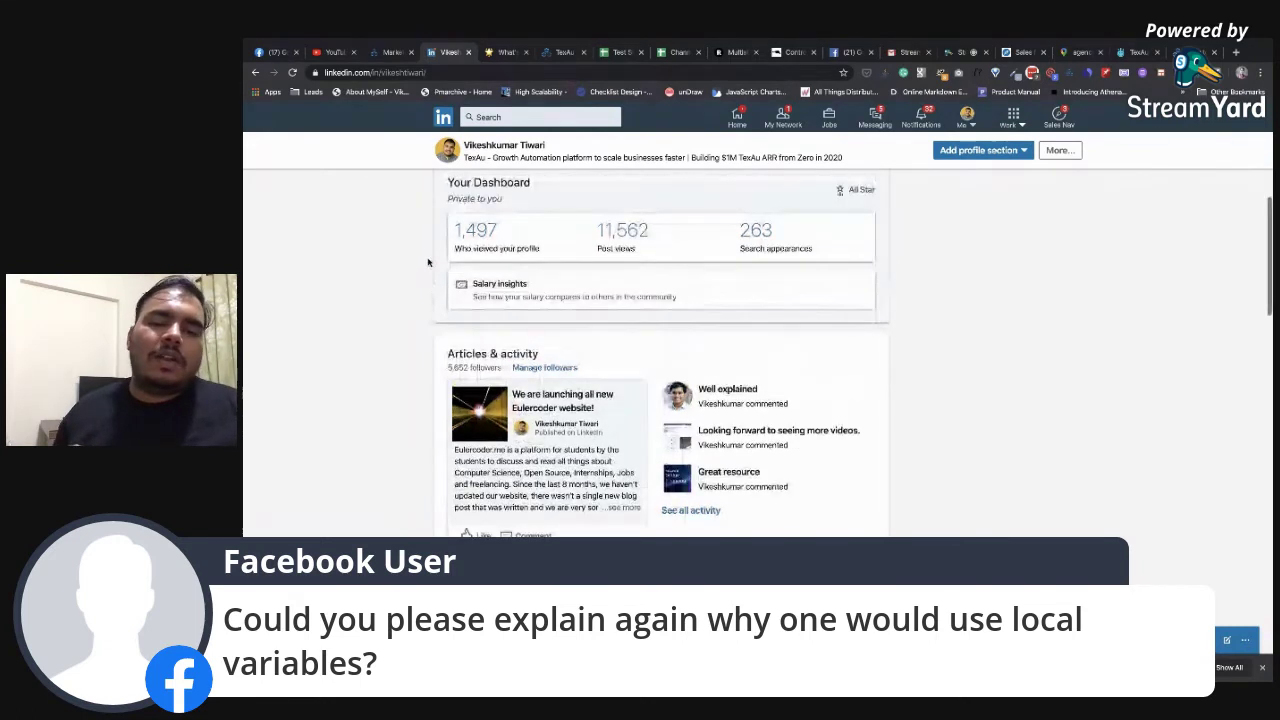
{"action": "scroll", "coordinate": [424, 287], "scroll_direction": "up", "scroll_amount": 1}
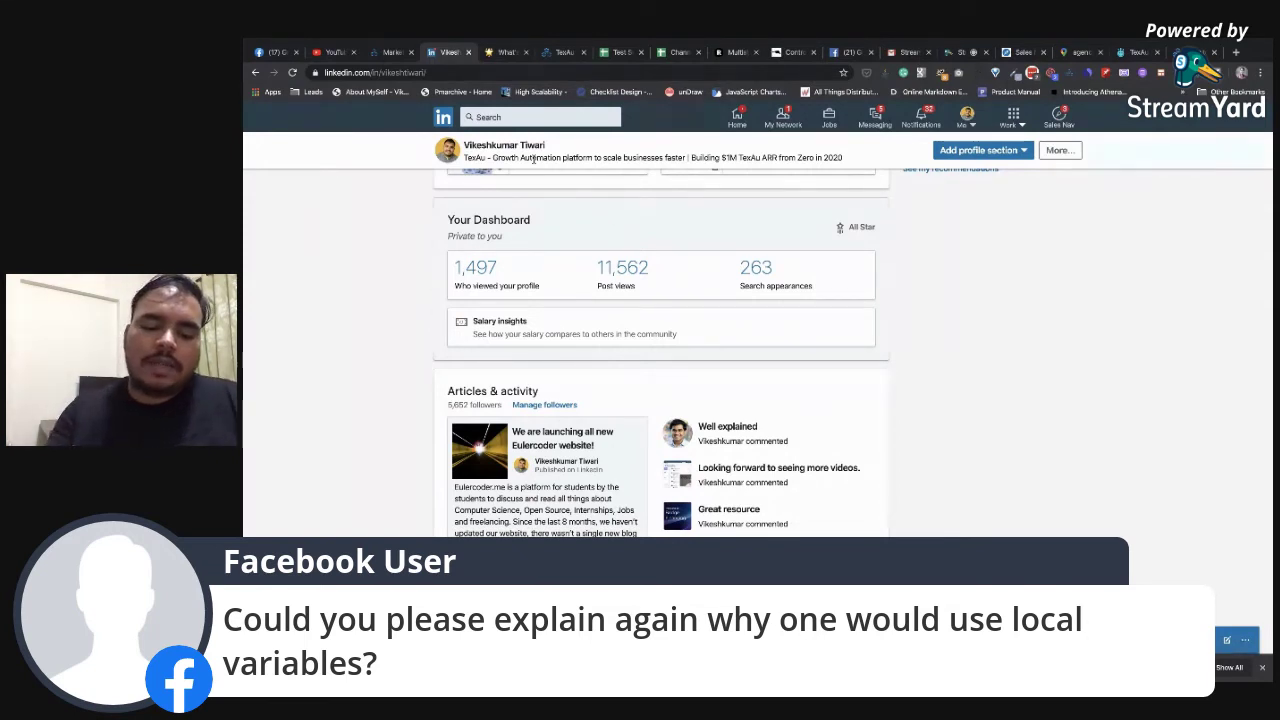
- Open Sales Navigator's homepage in a new tab via 'sales'
{"action": "key", "text": "ctrl+t"}
{"action": "type", "text": "sales"}
{"action": "key", "text": "Return"}
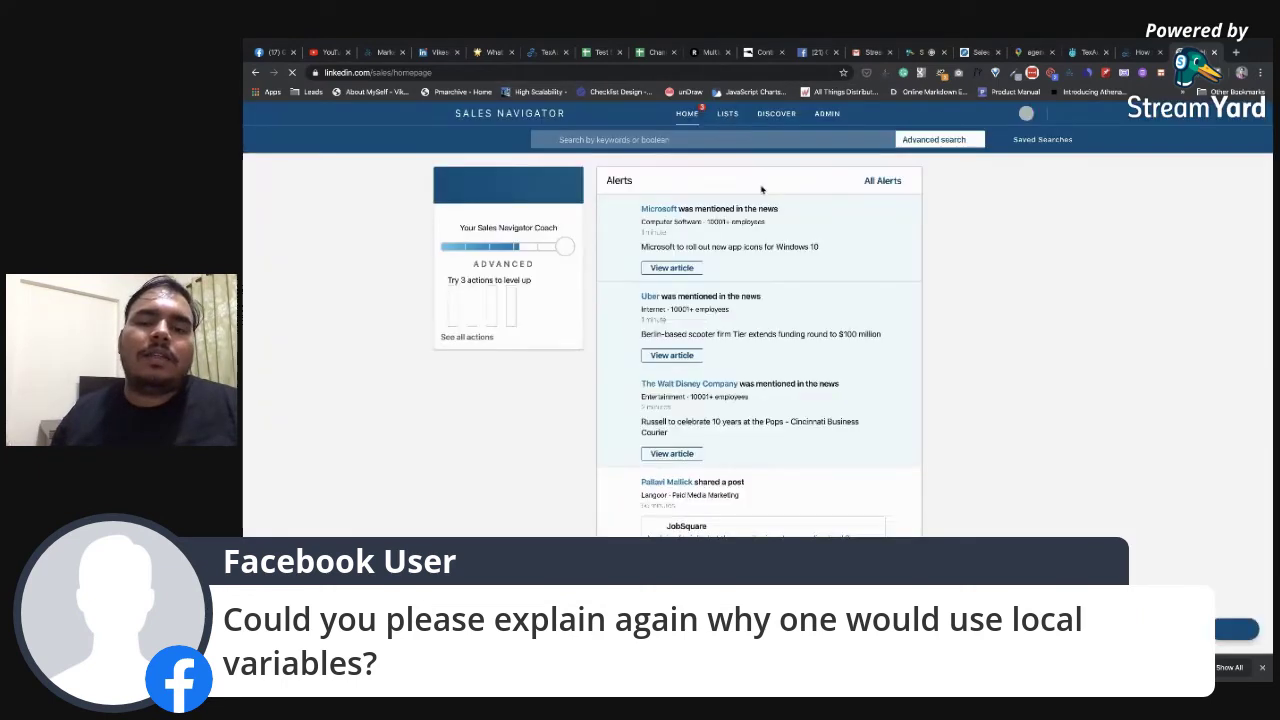
- Enter 'growth' in the Sales Navigator search bar
{"action": "mouse_move", "coordinate": [727, 113]}
{"action": "left_click", "coordinate": [722, 136]}
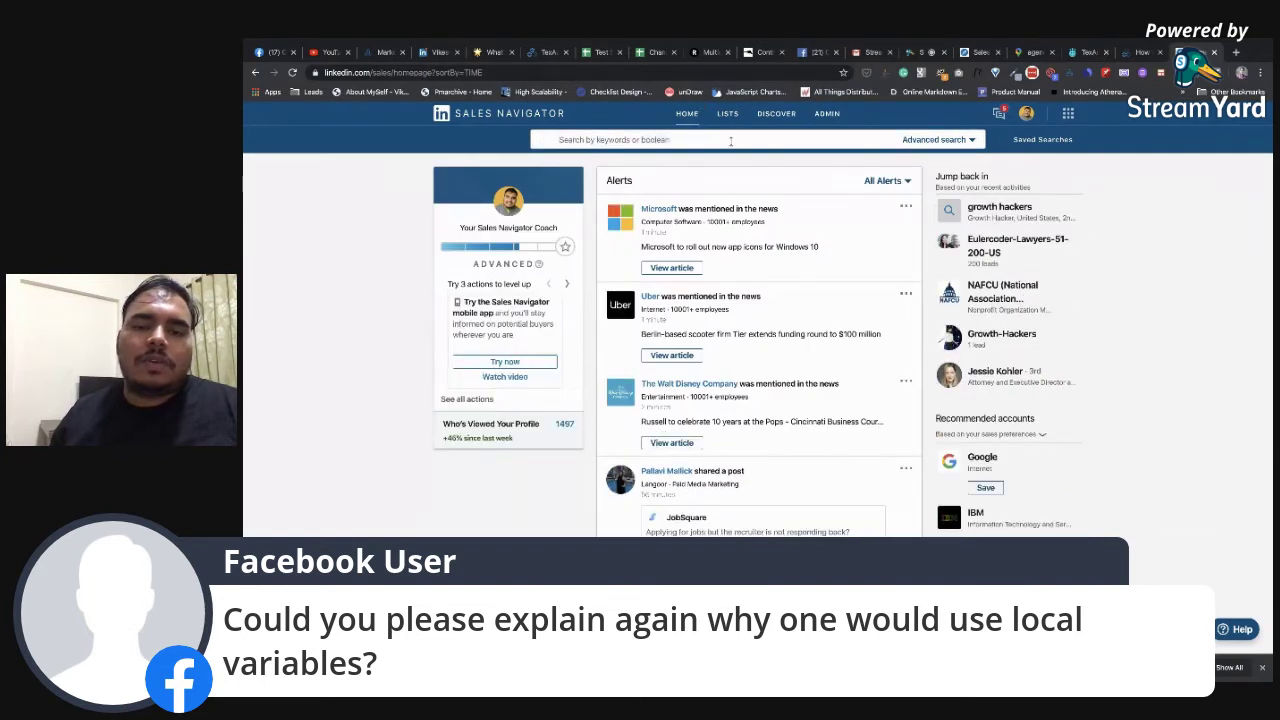
{"action": "left_click", "coordinate": [680, 143]}
{"action": "type", "text": "gro"}
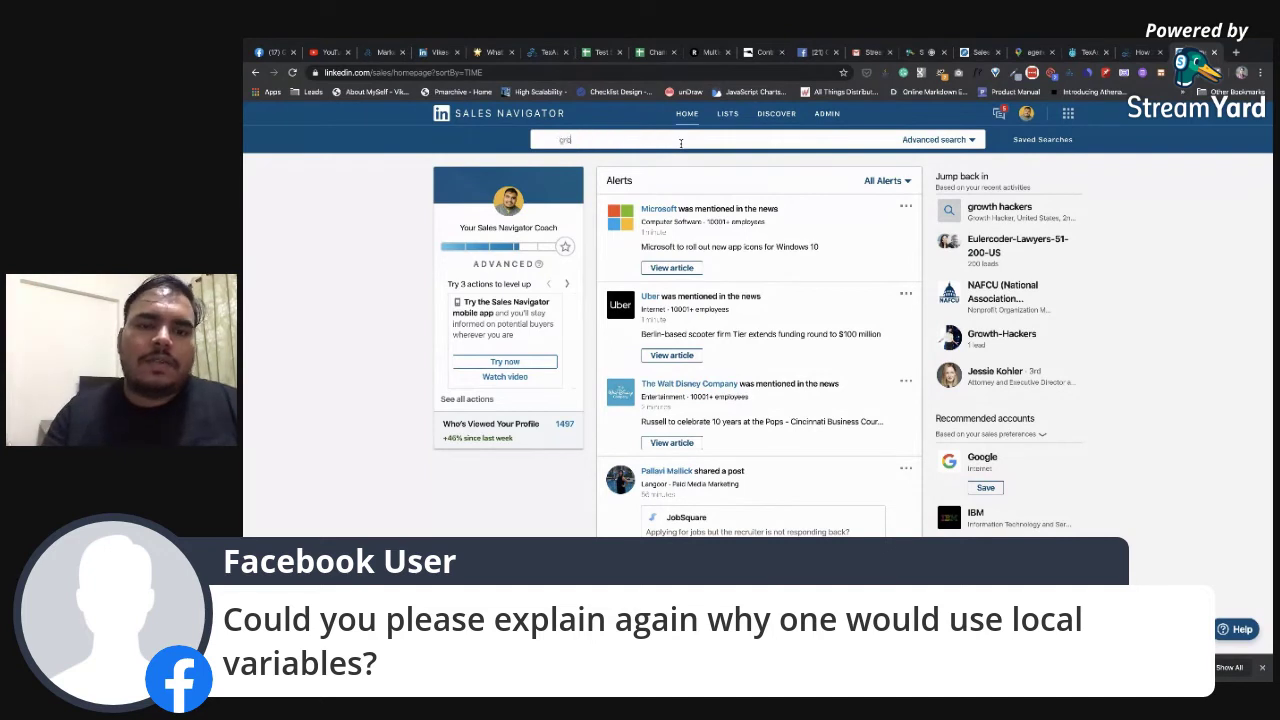
{"action": "type", "text": "wth"}
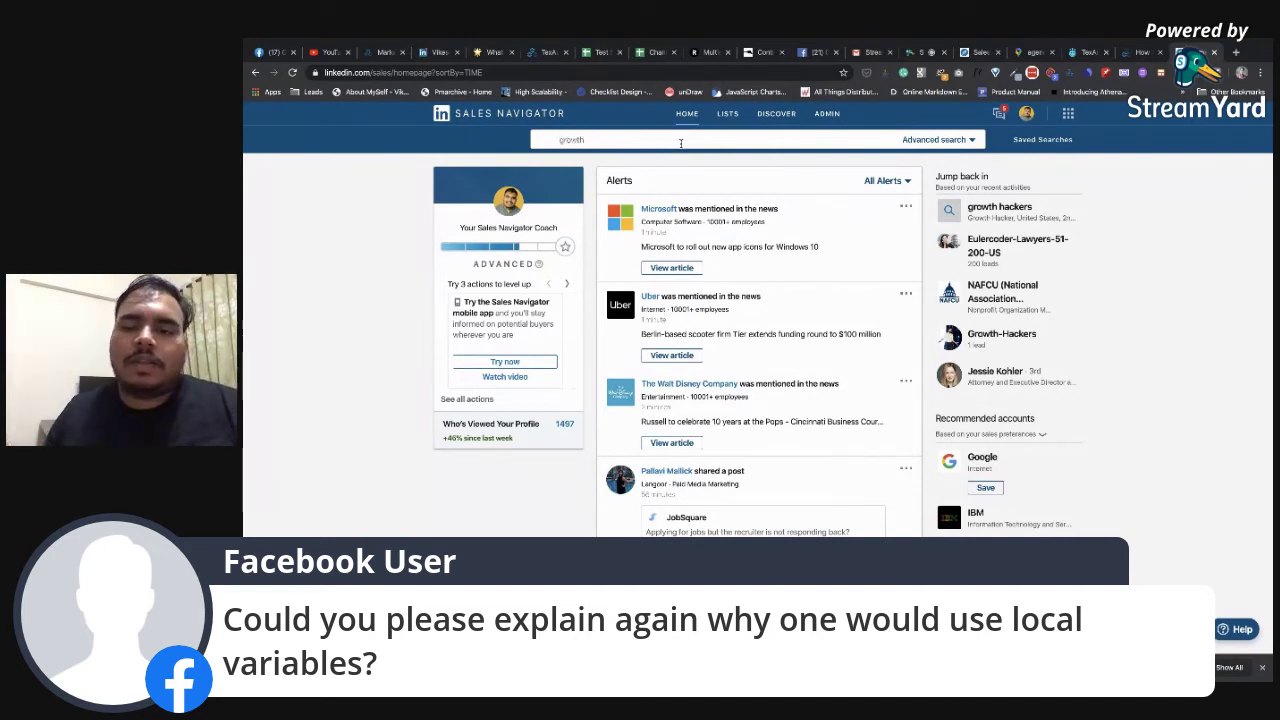
{"action": "left_click", "coordinate": [984, 210]}
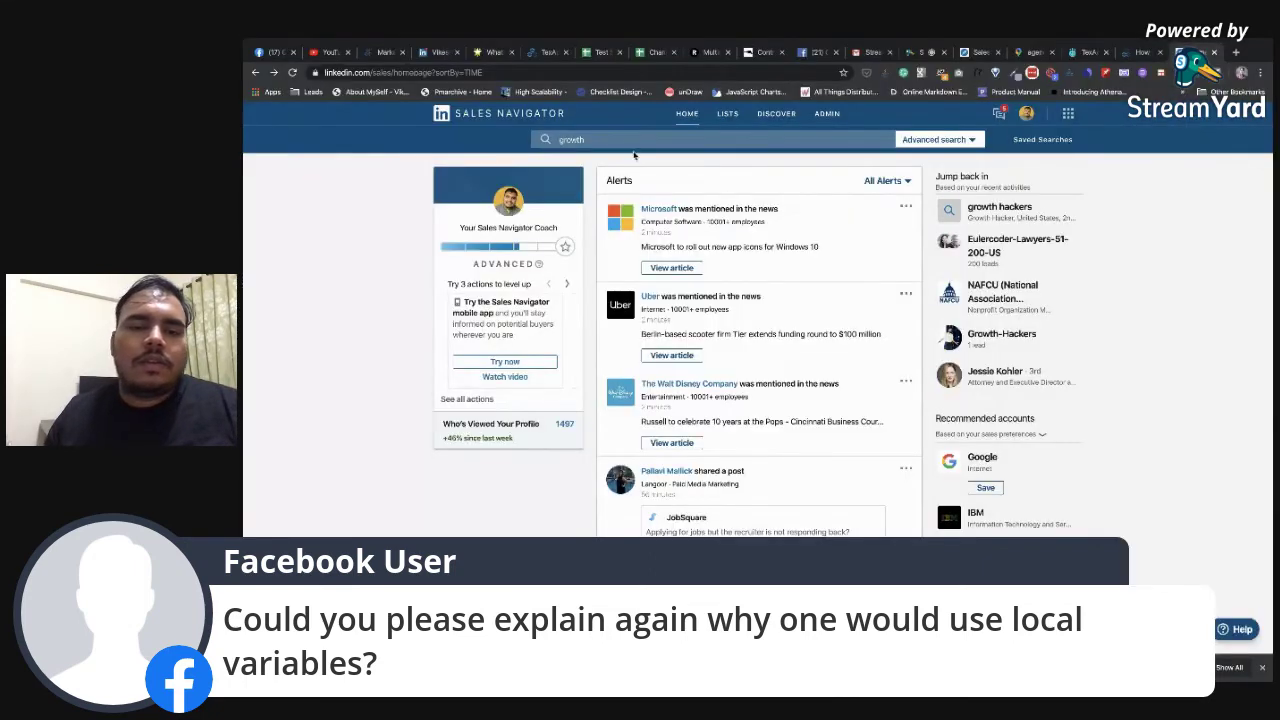
- Search leads for 'growth' and filter to those who posted in the past 30 days
{"action": "left_click", "coordinate": [633, 141]}
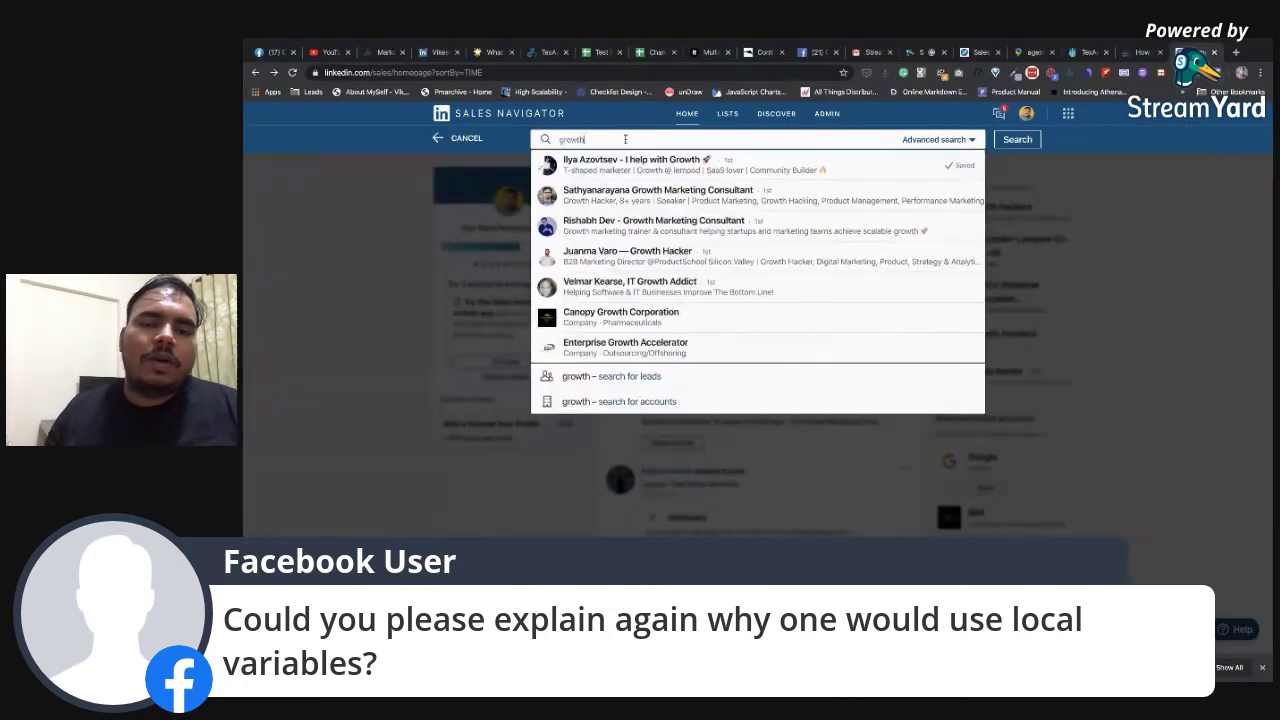
{"action": "left_click", "coordinate": [606, 375]}
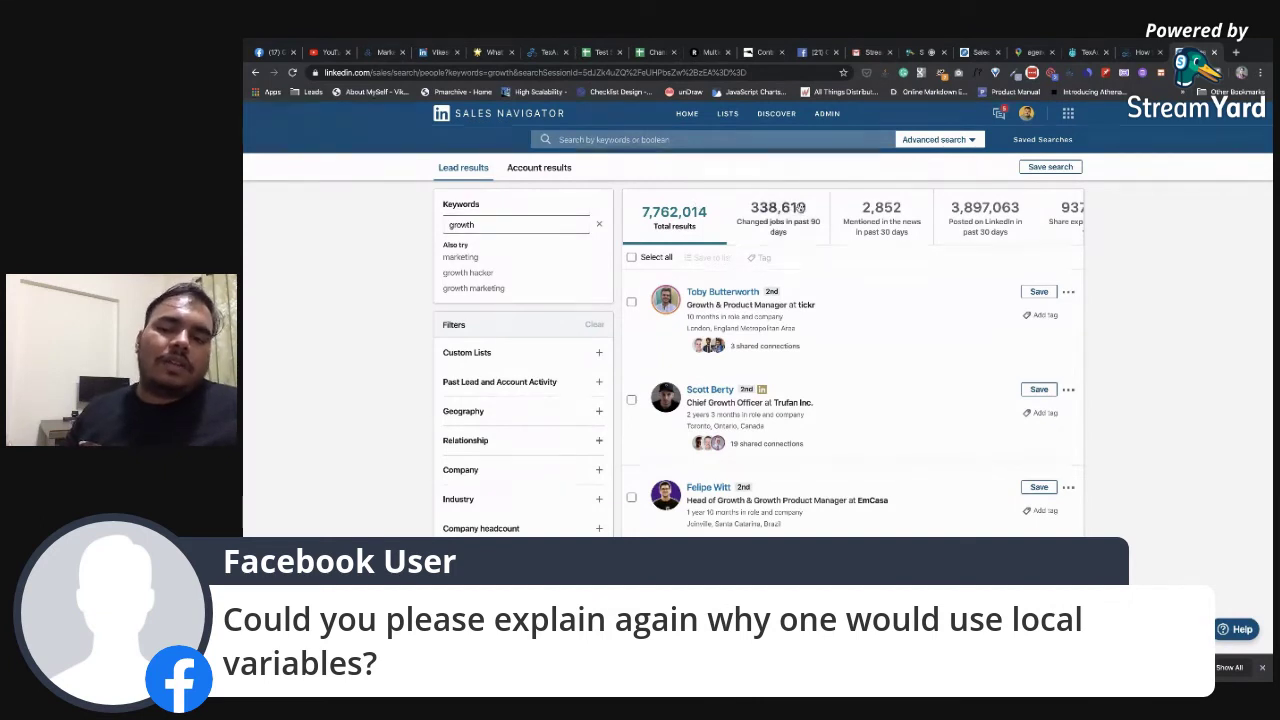
{"action": "left_click", "coordinate": [975, 228]}
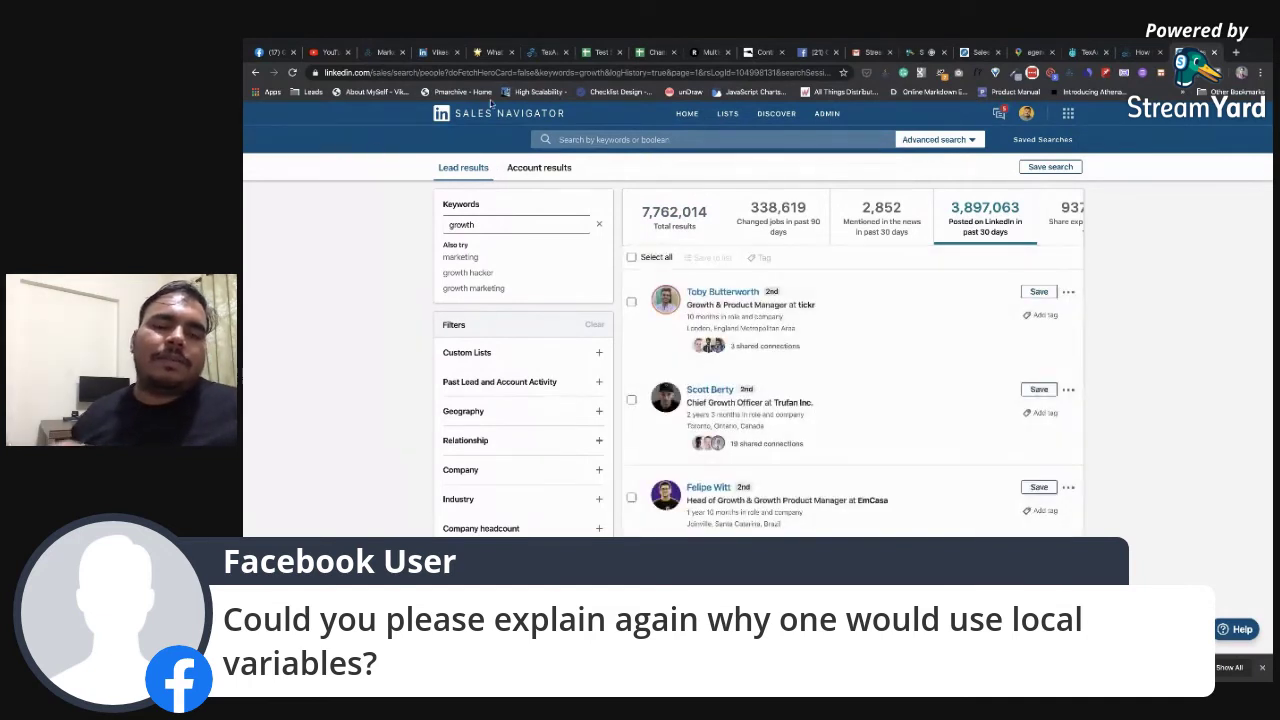
{"action": "left_click", "coordinate": [541, 53]}
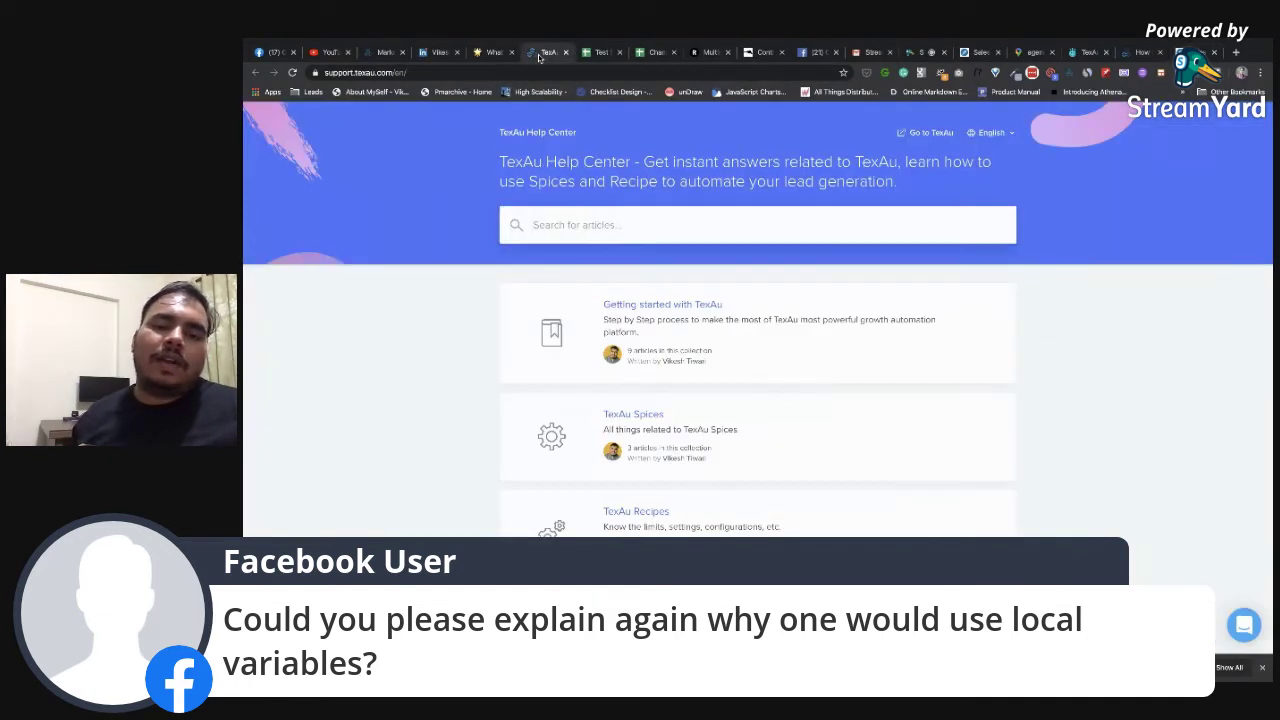
- Return to the Grow-Connections Recipe and look over its workflow
{"action": "left_click", "coordinate": [437, 53]}
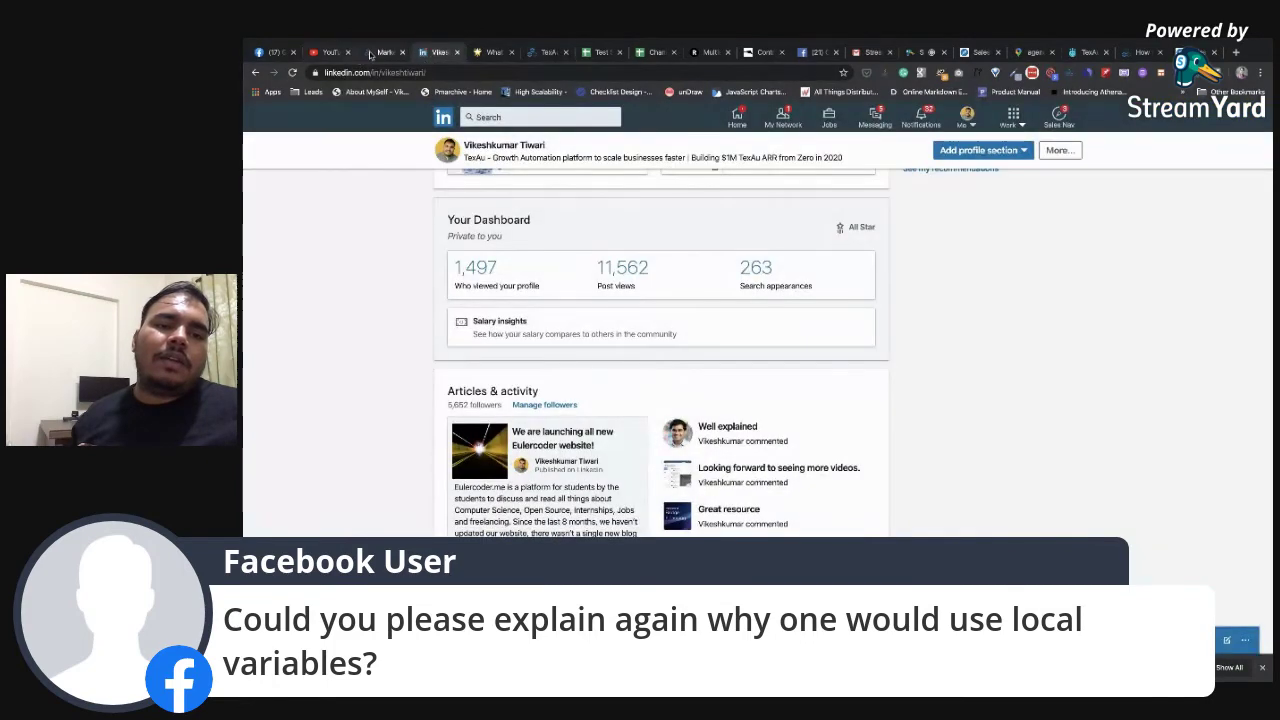
{"action": "left_click", "coordinate": [380, 53]}
{"action": "scroll", "coordinate": [744, 317], "scroll_direction": "down", "scroll_amount": 5}
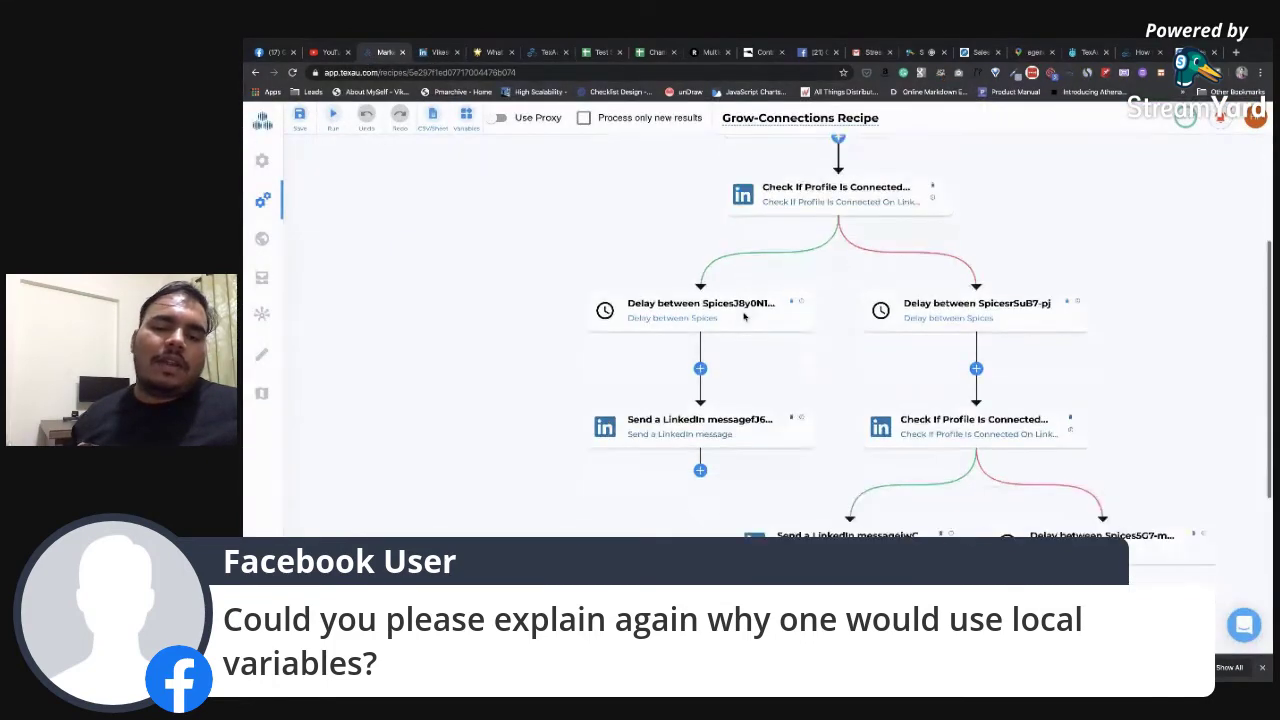
{"action": "scroll", "coordinate": [744, 314], "scroll_direction": "up", "scroll_amount": 5}
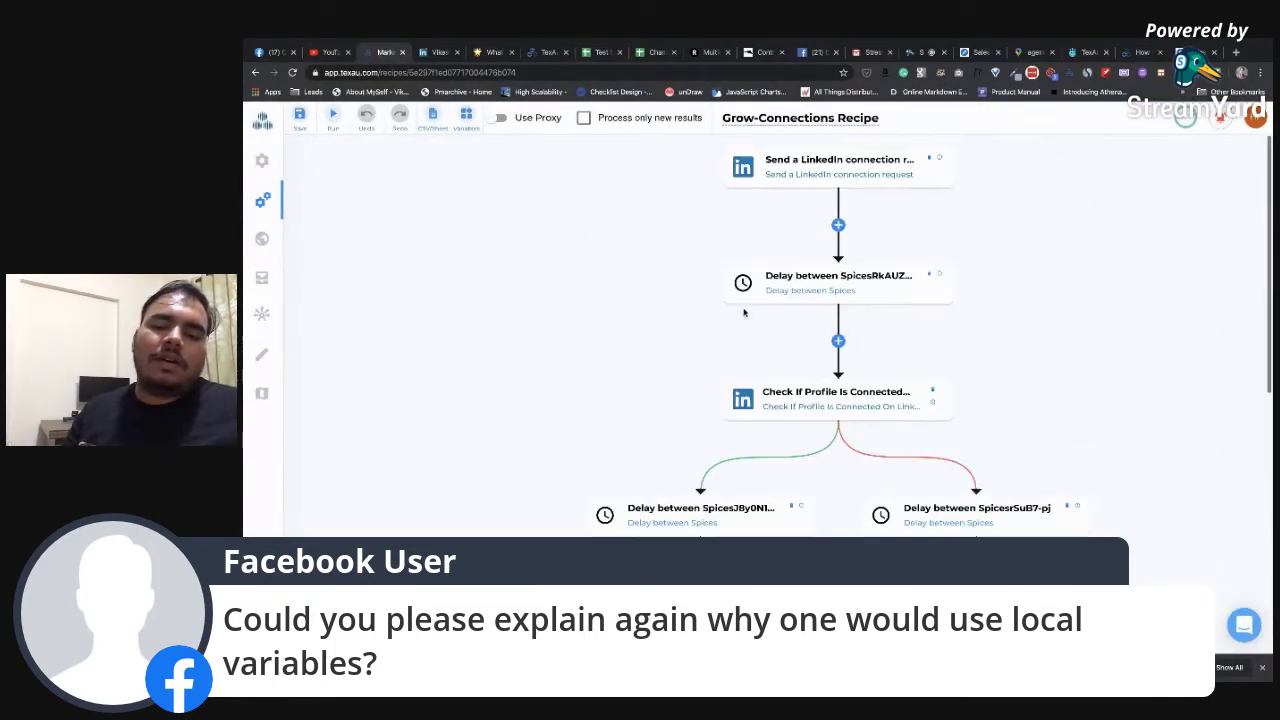
{"action": "scroll", "coordinate": [681, 321], "scroll_direction": "right", "scroll_amount": 1}
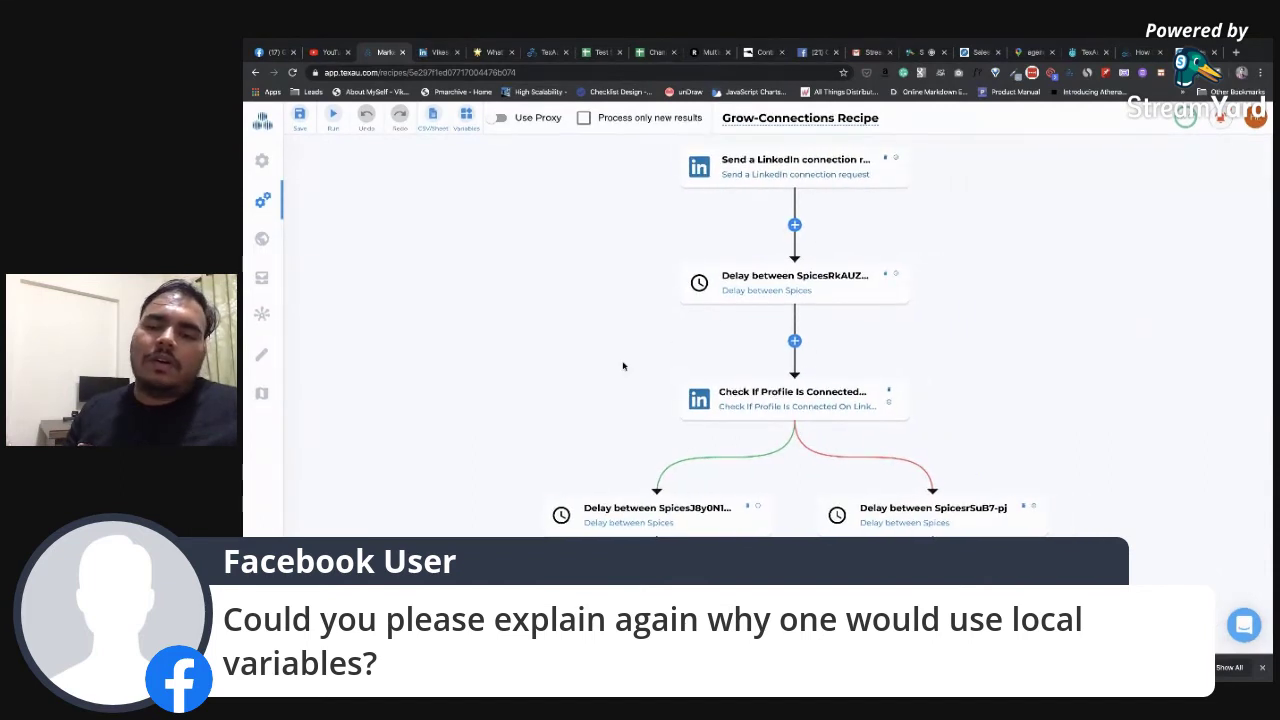
{"action": "scroll", "coordinate": [622, 366], "scroll_direction": "down", "scroll_amount": 5}
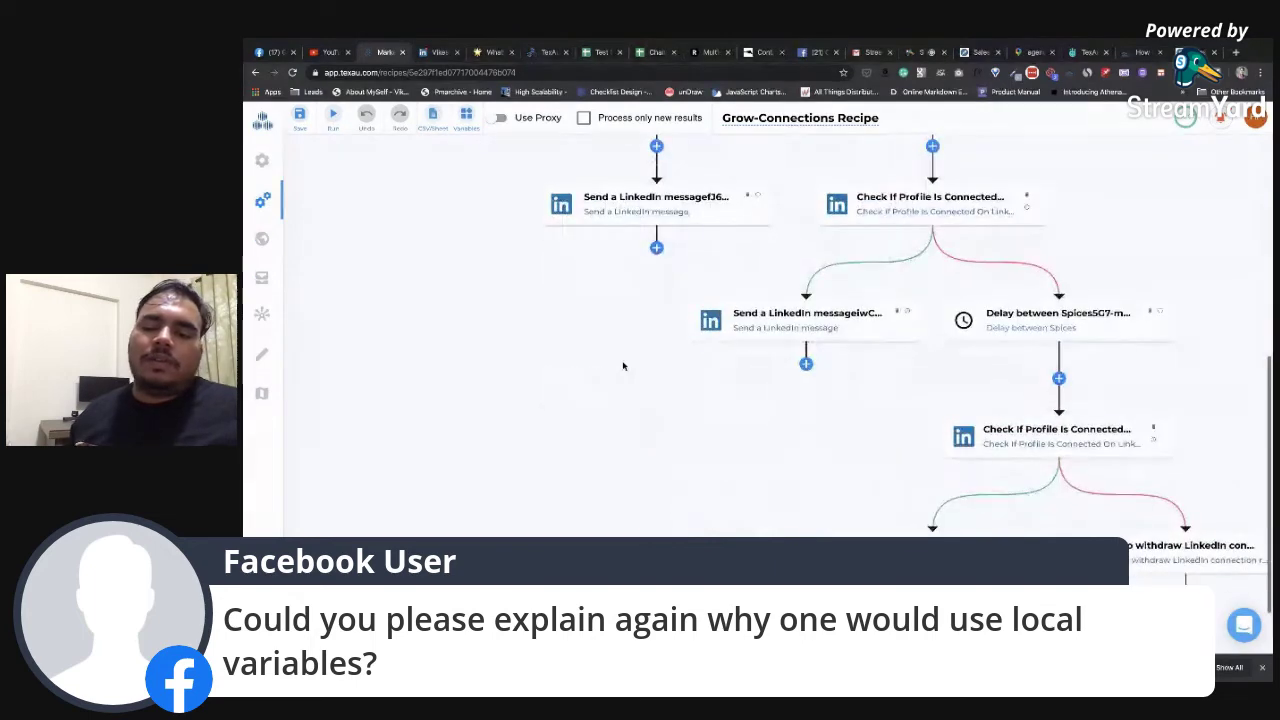
{"action": "scroll", "coordinate": [622, 366], "scroll_direction": "up", "scroll_amount": 5}
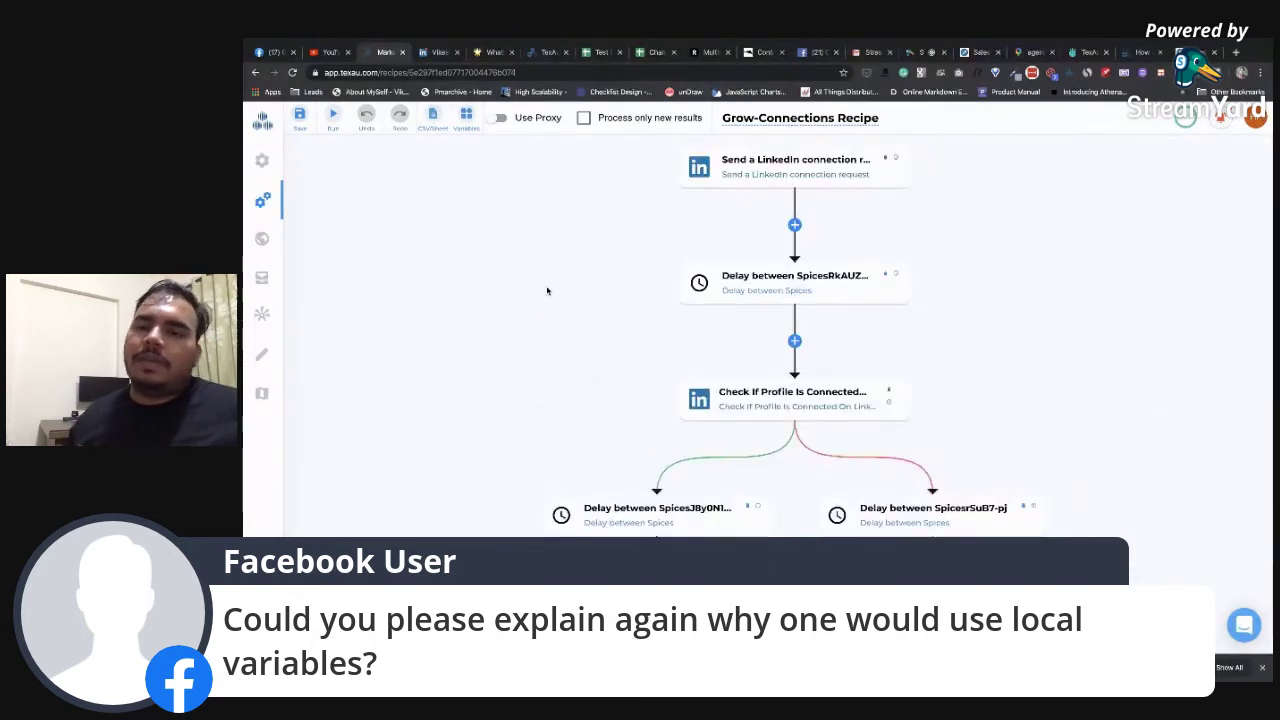
{"action": "scroll", "coordinate": [645, 340], "scroll_direction": "down", "scroll_amount": 1}
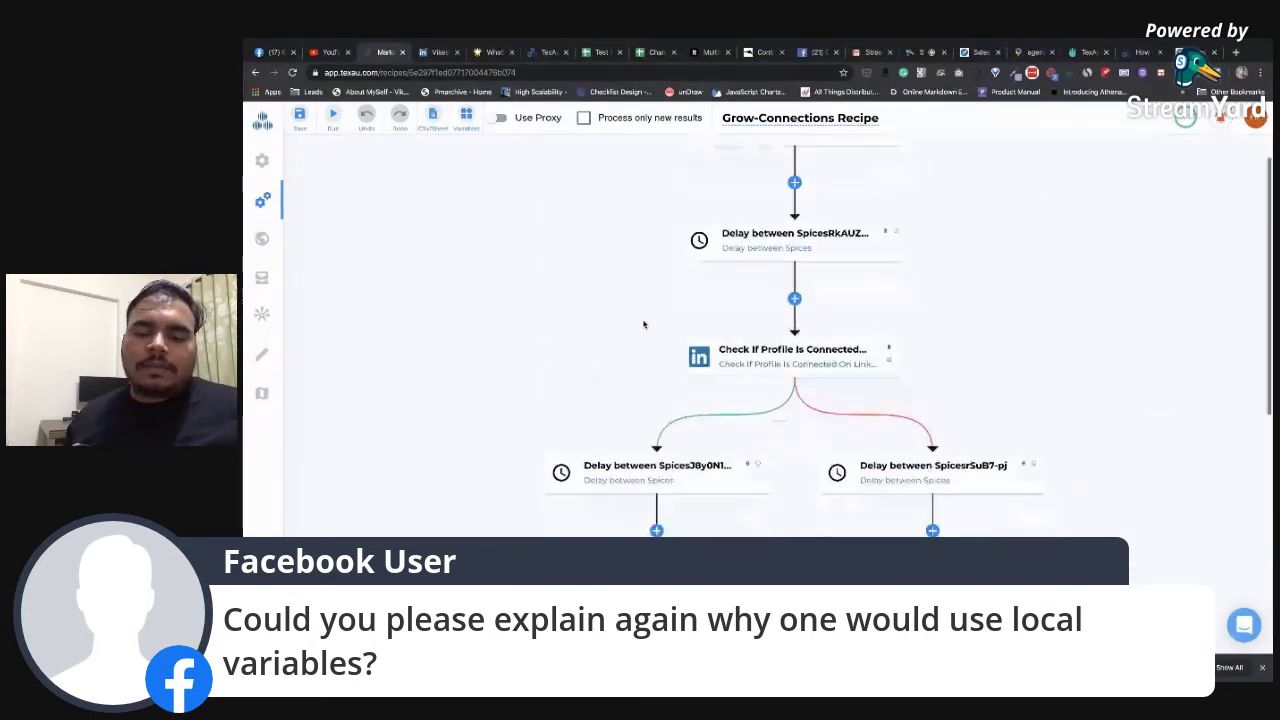
{"action": "scroll", "coordinate": [645, 340], "scroll_direction": "up", "scroll_amount": 1}
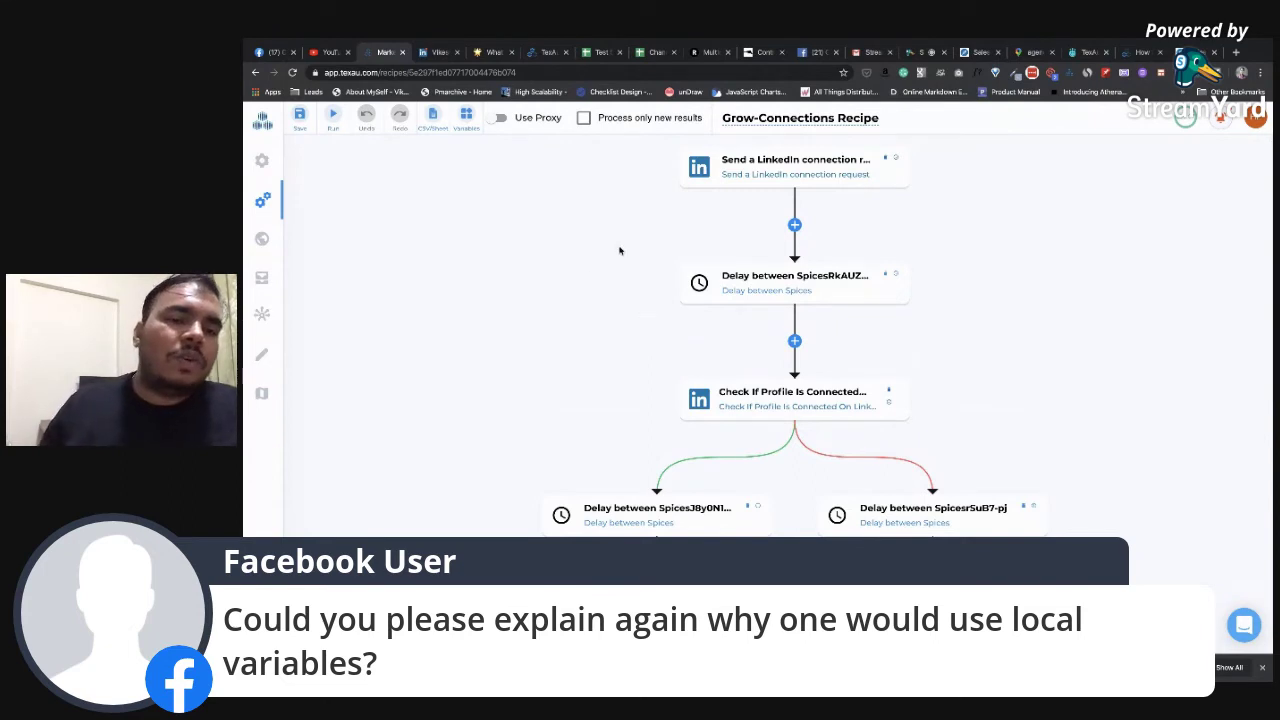
- Check the first LinkedIn step and the recipe's variables, then pick another recipe
{"action": "left_click", "coordinate": [756, 180]}
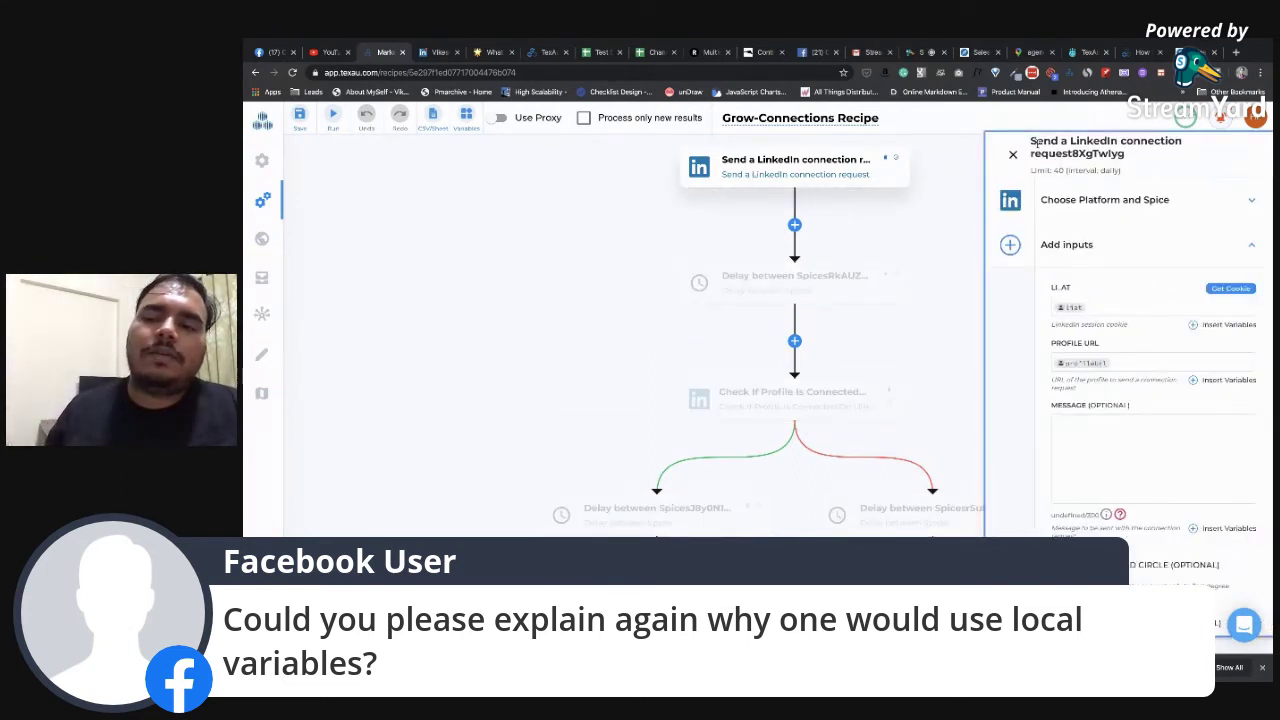
{"action": "left_click", "coordinate": [1012, 154]}
{"action": "left_click", "coordinate": [466, 118]}
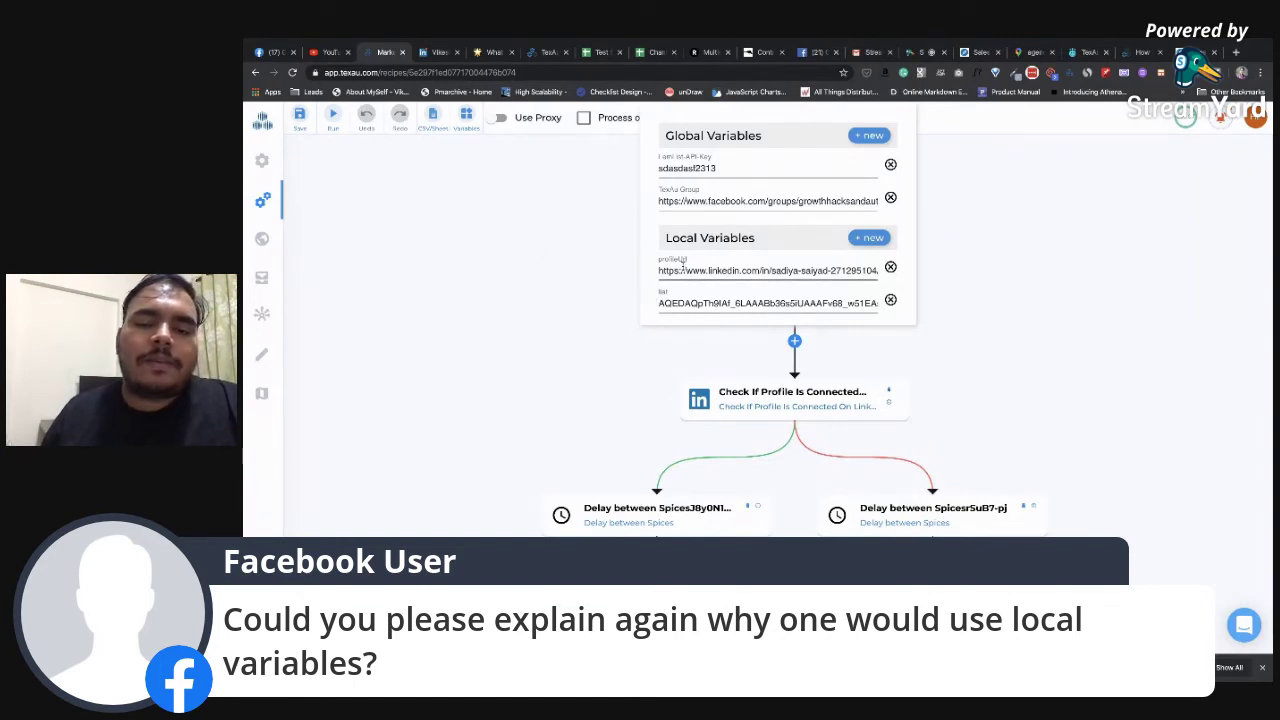
{"action": "left_click", "coordinate": [591, 274]}
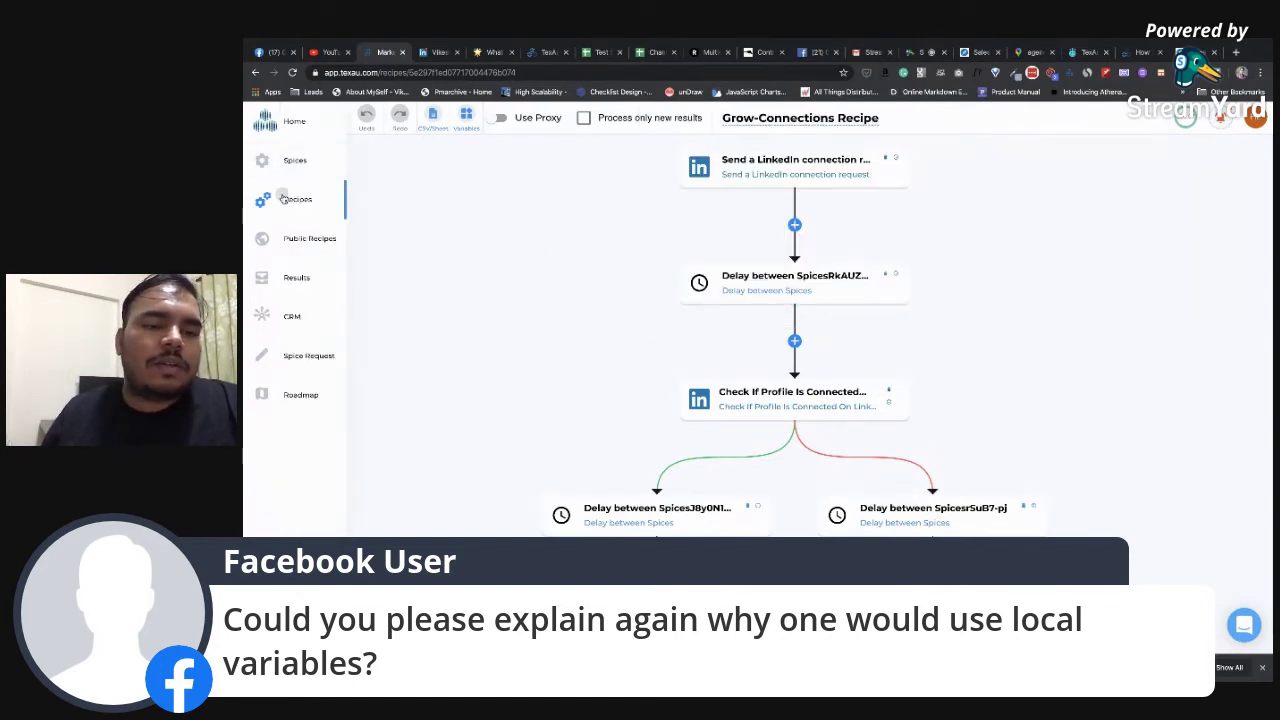
{"action": "left_click", "coordinate": [284, 199]}
{"action": "left_click", "coordinate": [745, 216]}
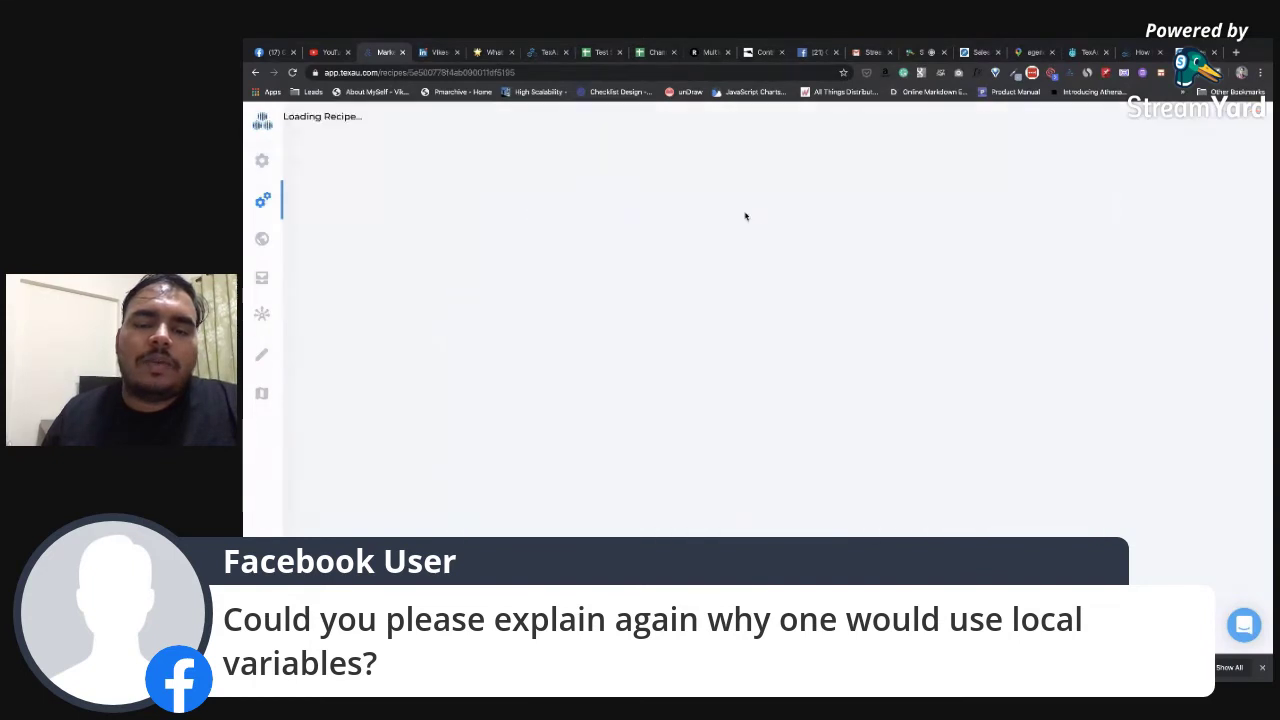
- Review the Facebook extract step's Group URL value, then show the recipe's variables
{"action": "left_click", "coordinate": [815, 178]}
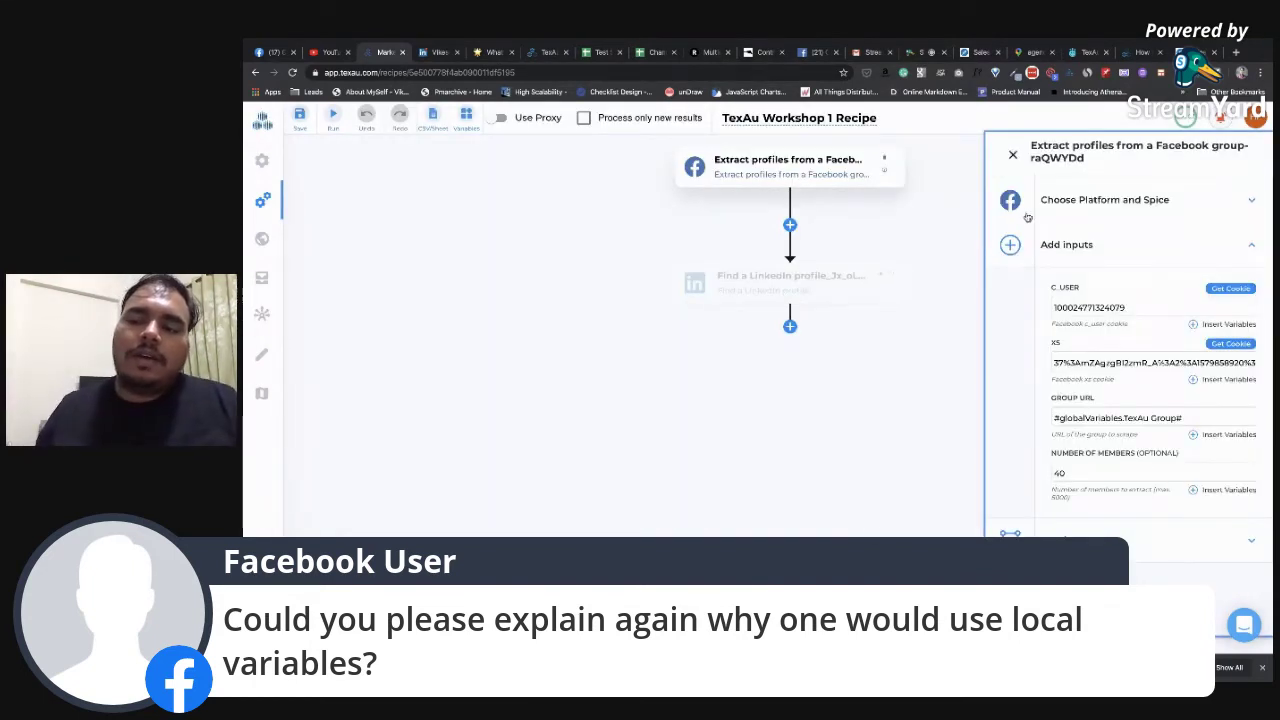
{"action": "triple_click", "coordinate": [1105, 417]}
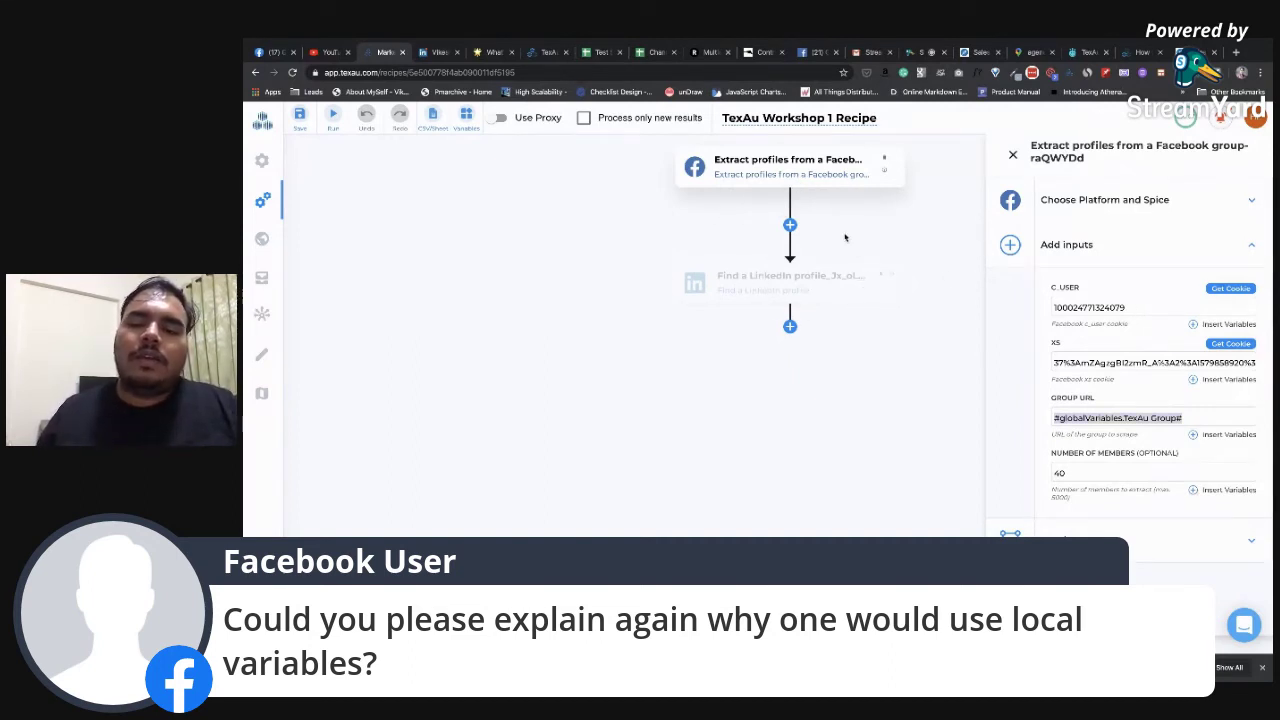
{"action": "left_click", "coordinate": [1012, 154]}
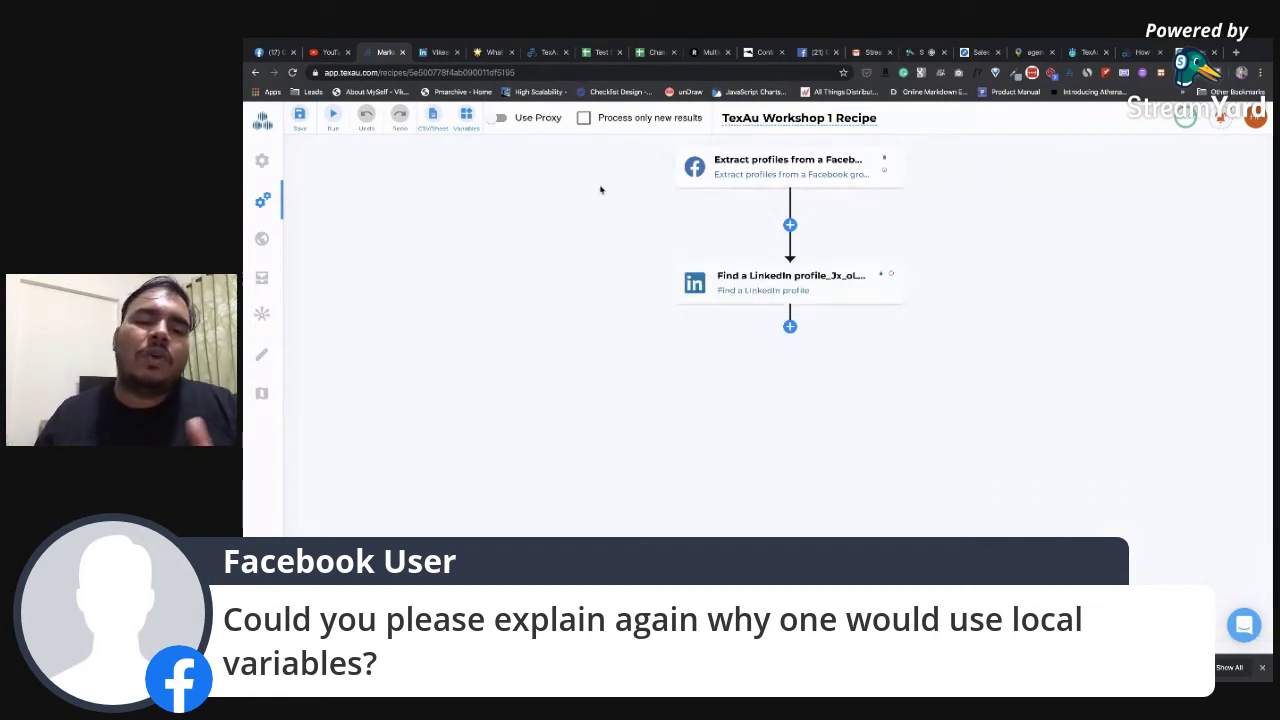
{"action": "left_click", "coordinate": [466, 118]}
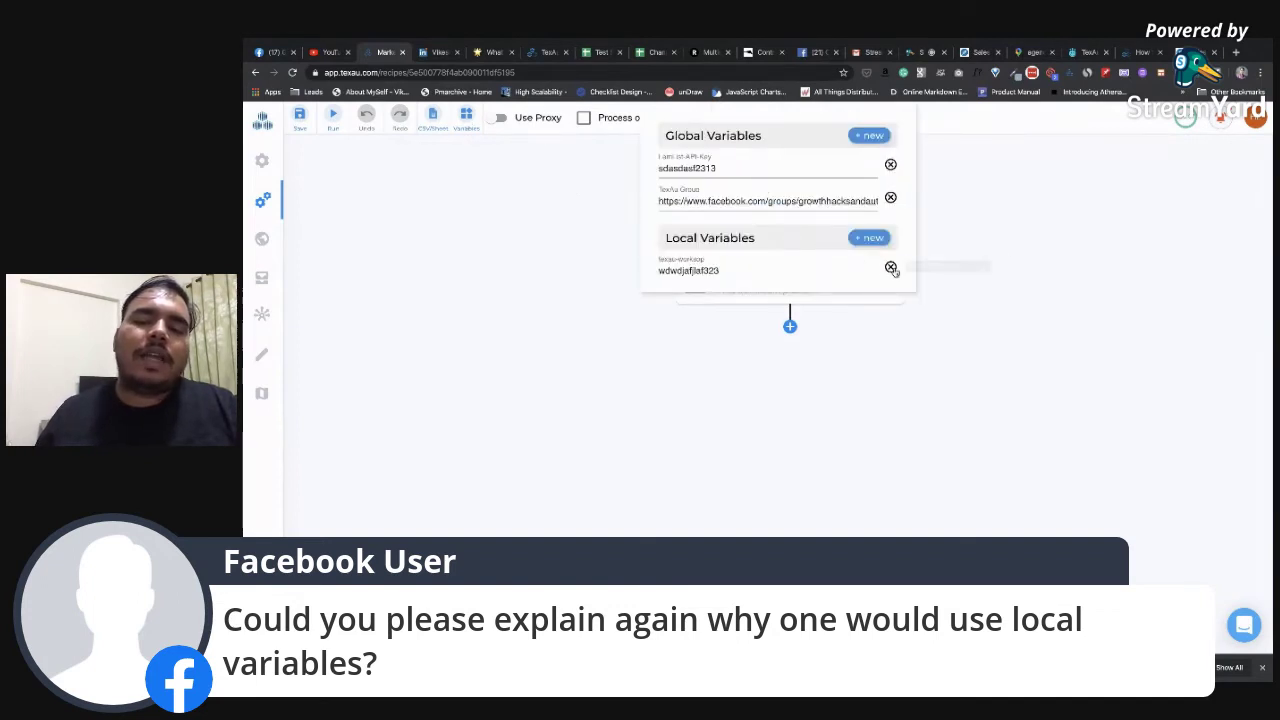
{"action": "left_click", "coordinate": [890, 266]}
{"action": "left_click", "coordinate": [866, 238]}
{"action": "left_click", "coordinate": [735, 272]}
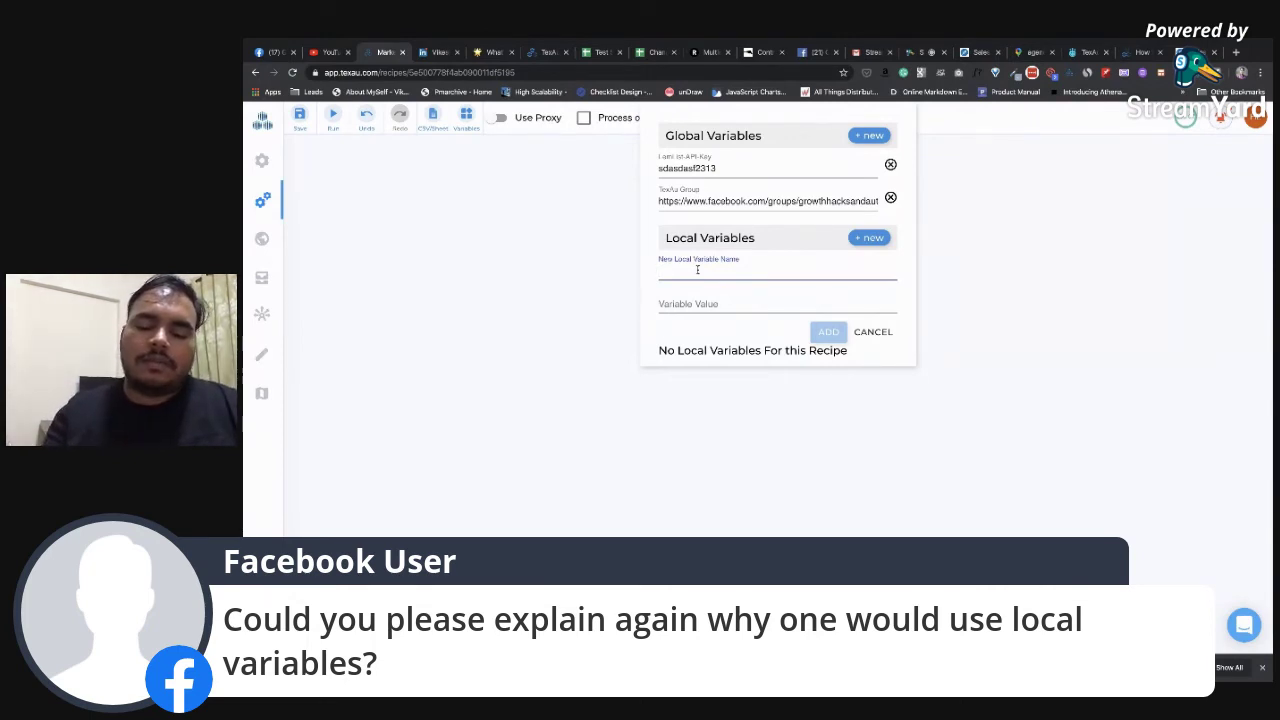
{"action": "type", "text": "t"}
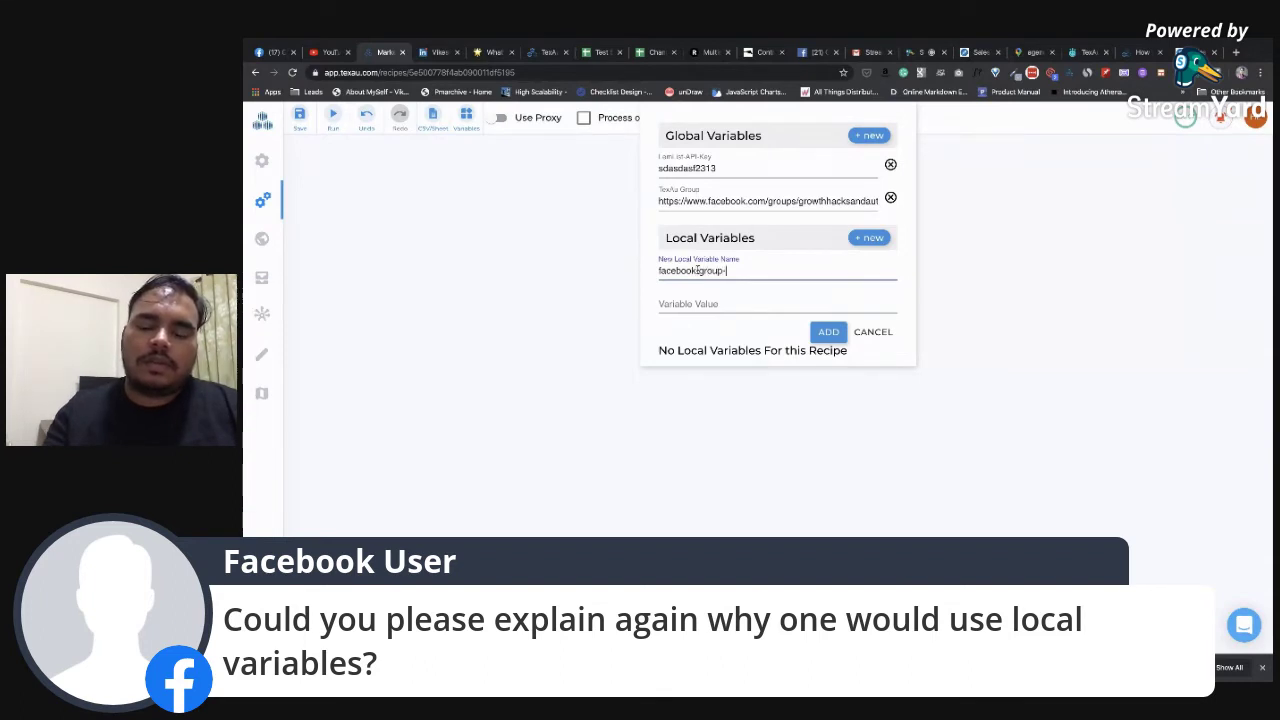
{"action": "key", "text": "Tab"}
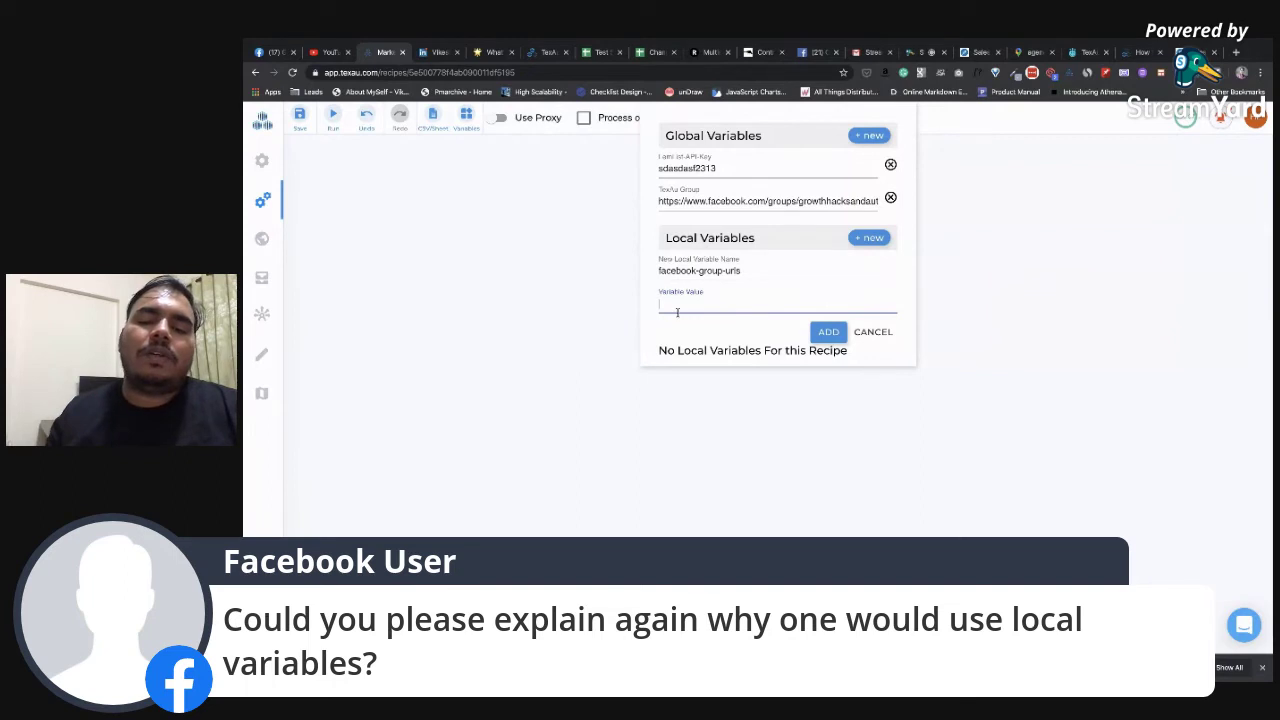
{"action": "left_click", "coordinate": [824, 333]}
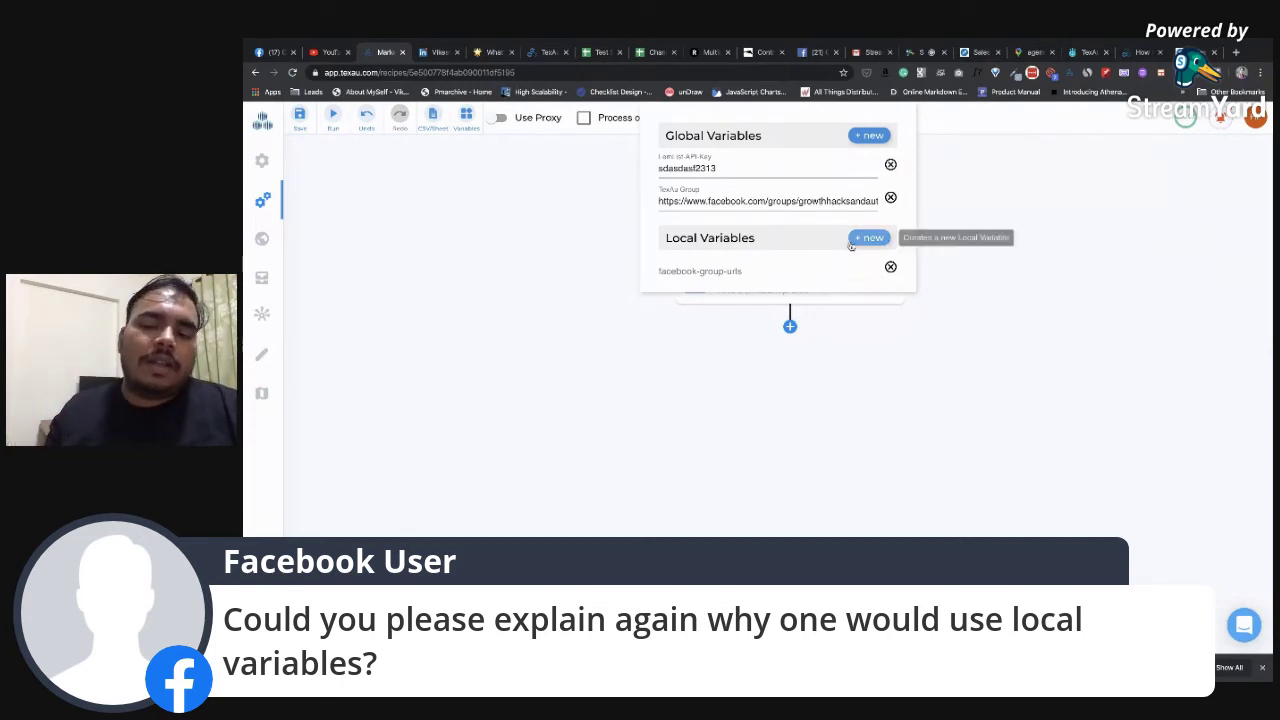
- Add a second local variable named total-members and close the variables list
{"action": "left_click", "coordinate": [868, 237]}
{"action": "left_click", "coordinate": [724, 272]}
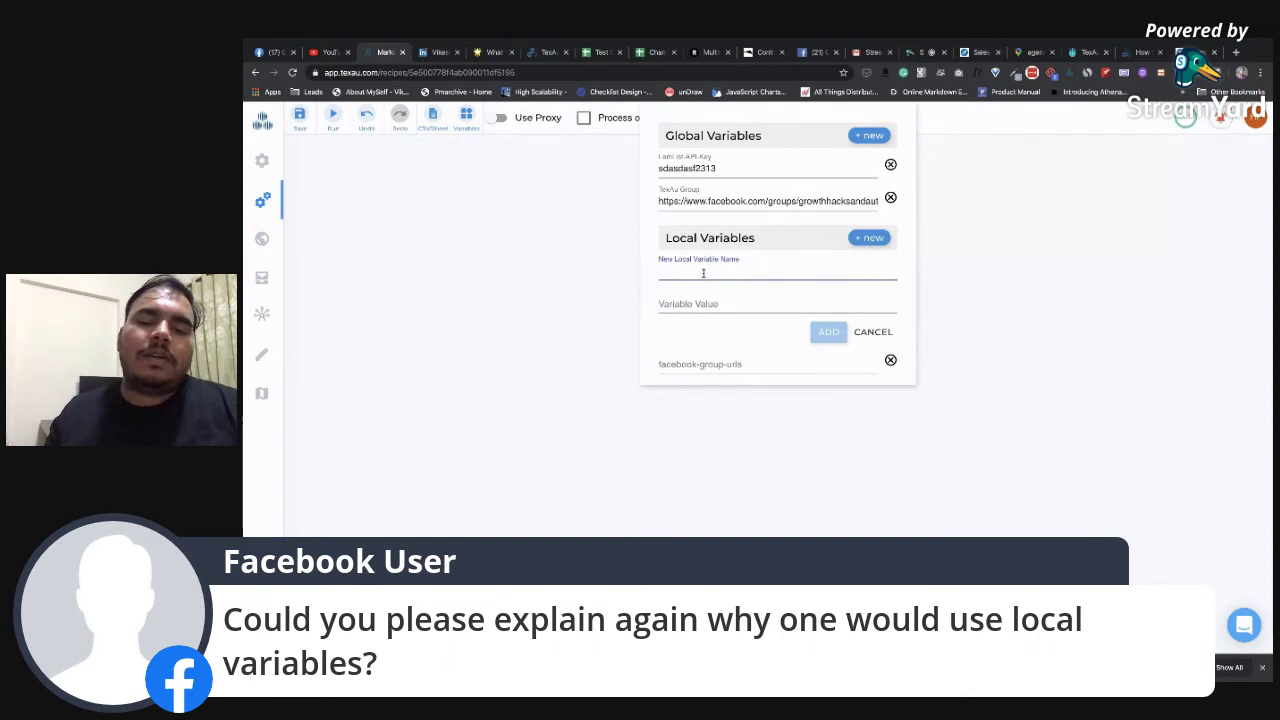
{"action": "type", "text": "mem"}
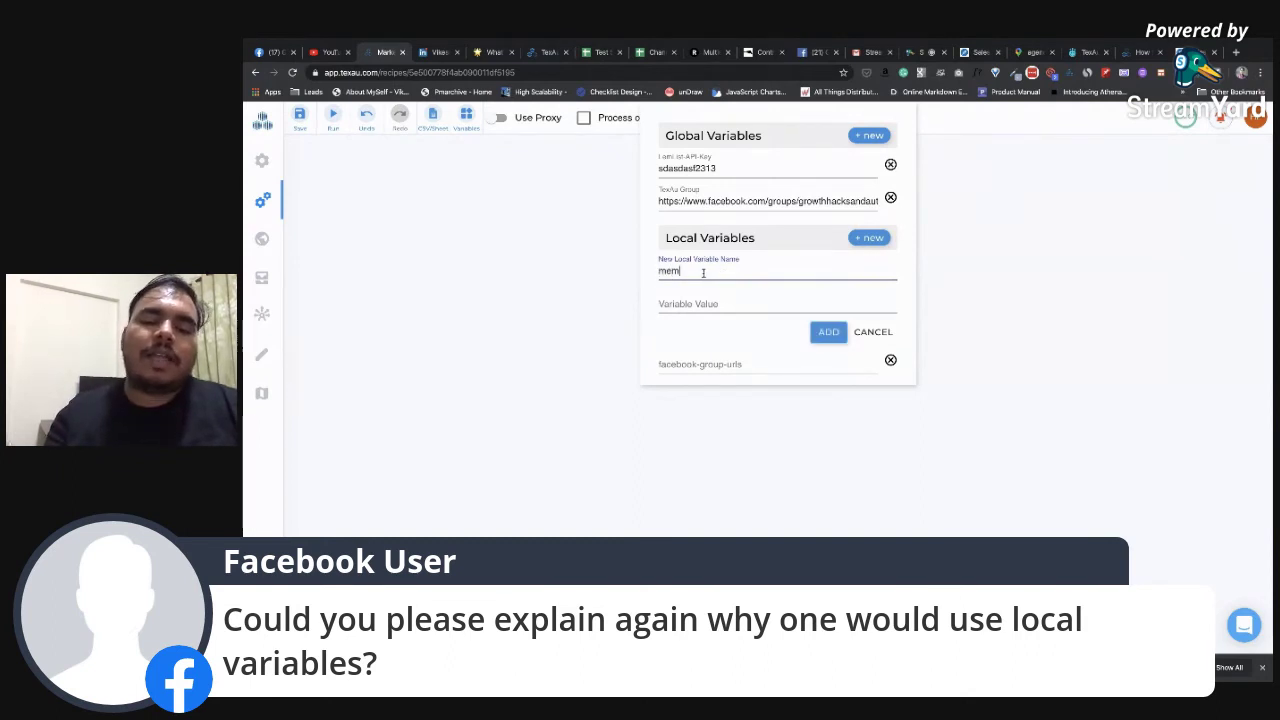
{"action": "type", "text": "bers"}
{"action": "left_click", "coordinate": [661, 270]}
{"action": "type", "text": "total-"}
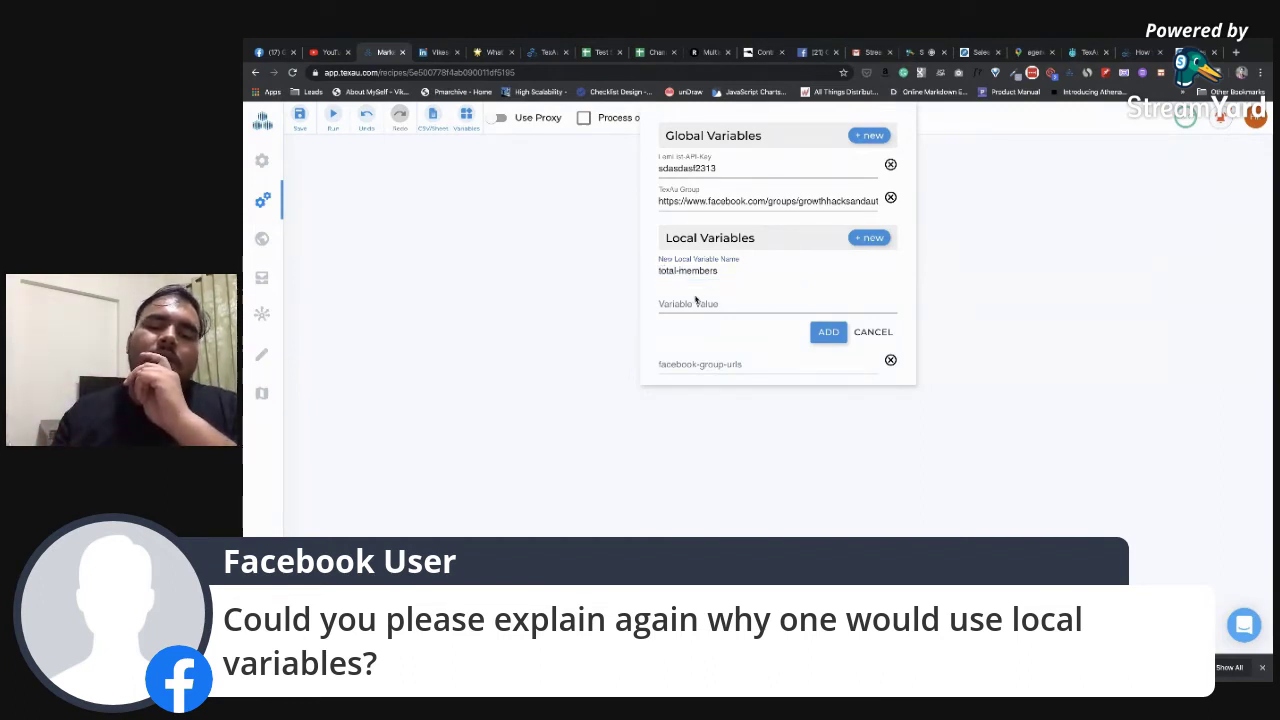
{"action": "left_click", "coordinate": [696, 305]}
{"action": "left_click", "coordinate": [833, 342]}
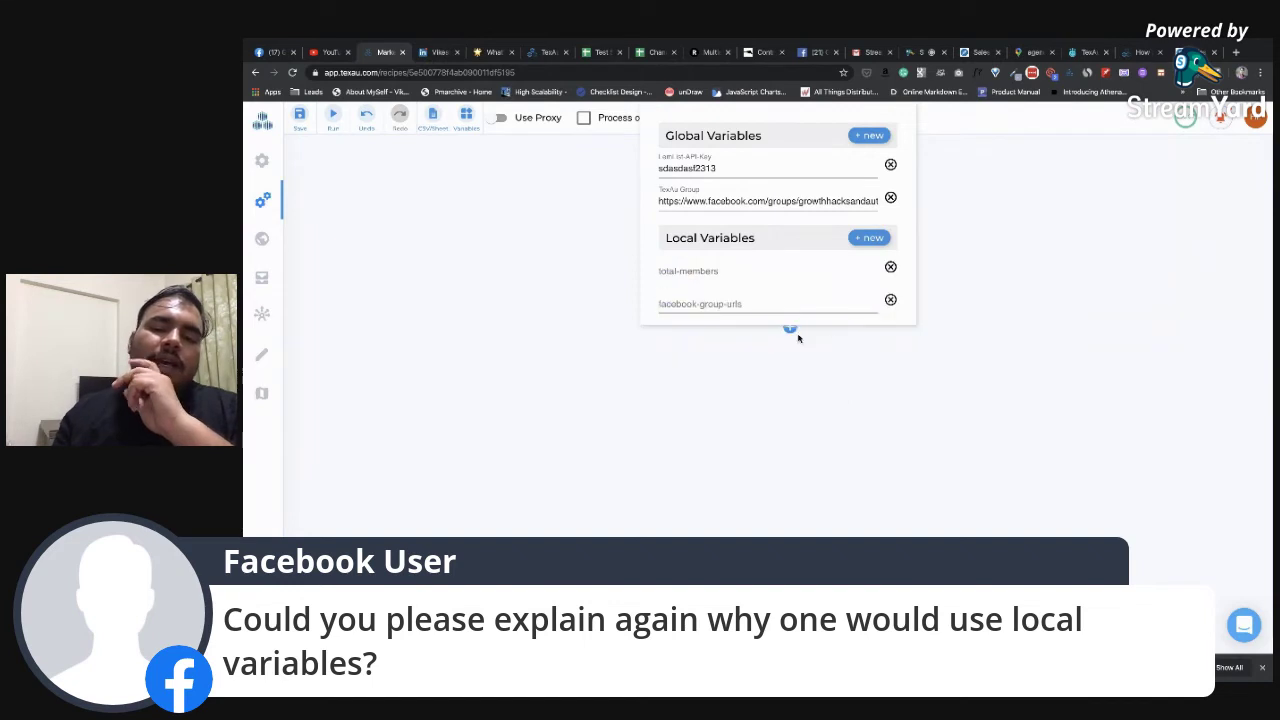
{"action": "left_click", "coordinate": [575, 286]}
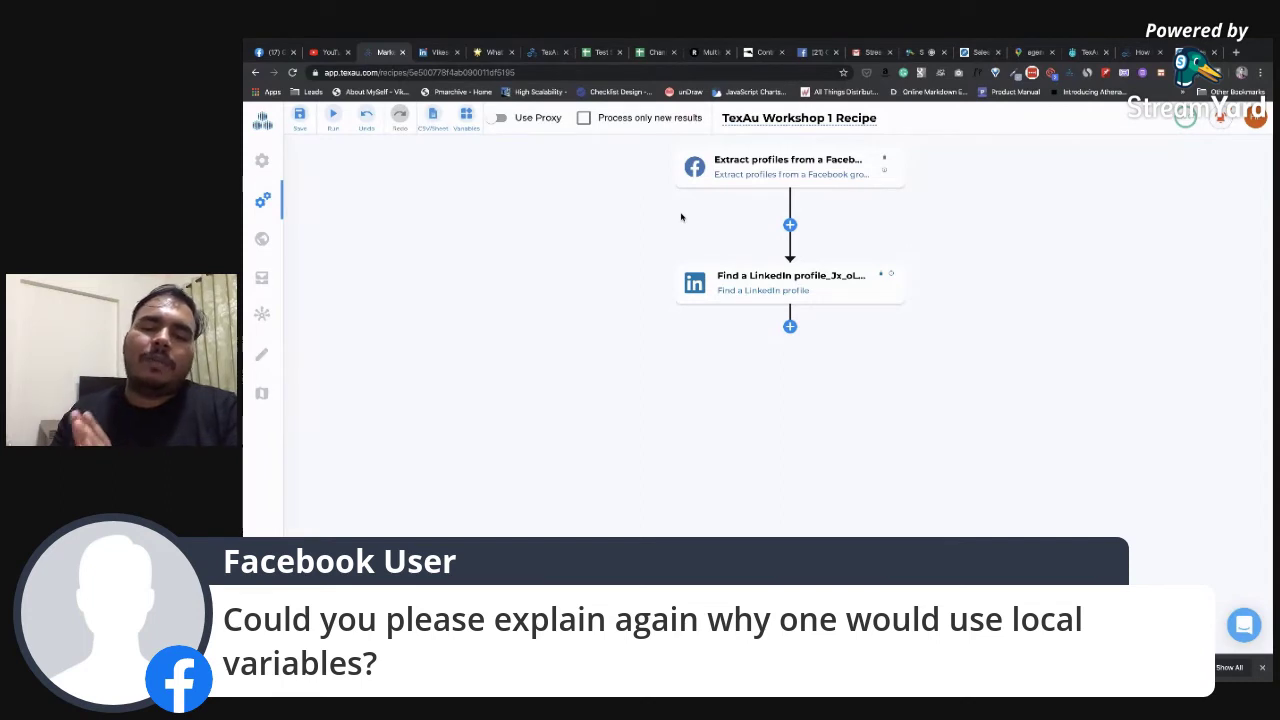
- Replace the Facebook extract step's Group URL with the facebook-group-urls variable
{"action": "left_click", "coordinate": [766, 172]}
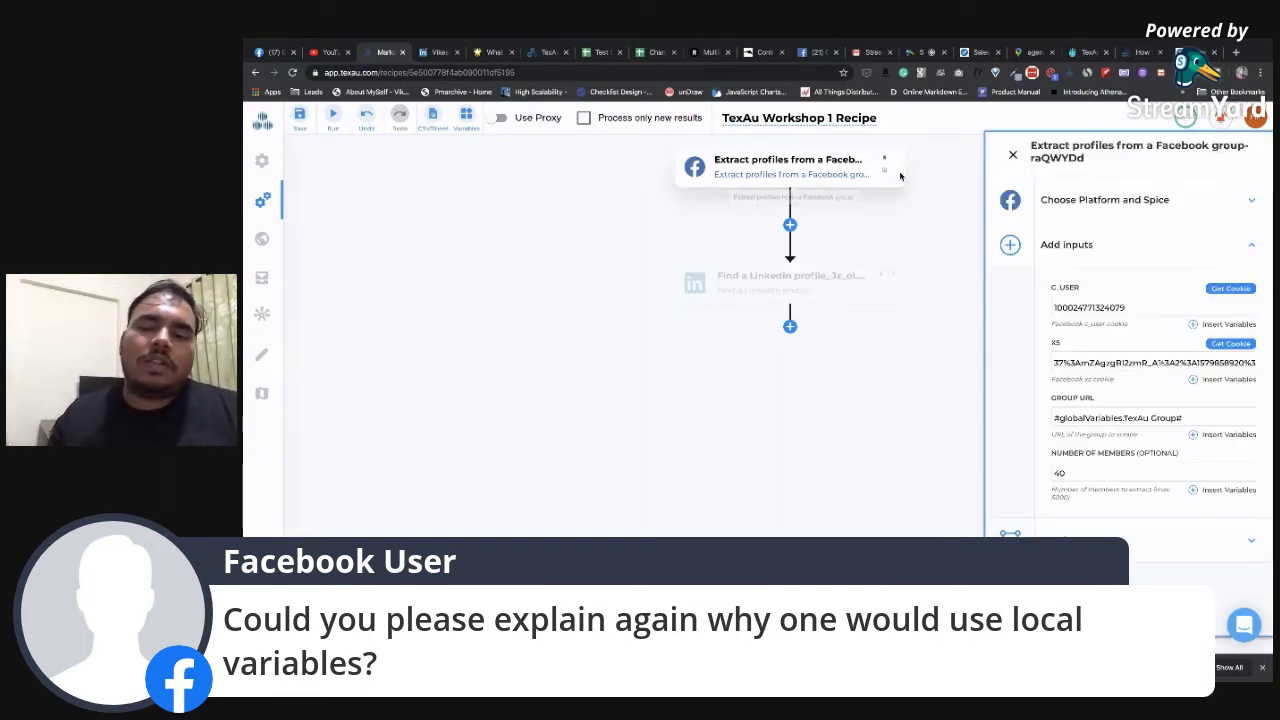
{"action": "triple_click", "coordinate": [1180, 418]}
{"action": "key", "text": "BackSpace"}
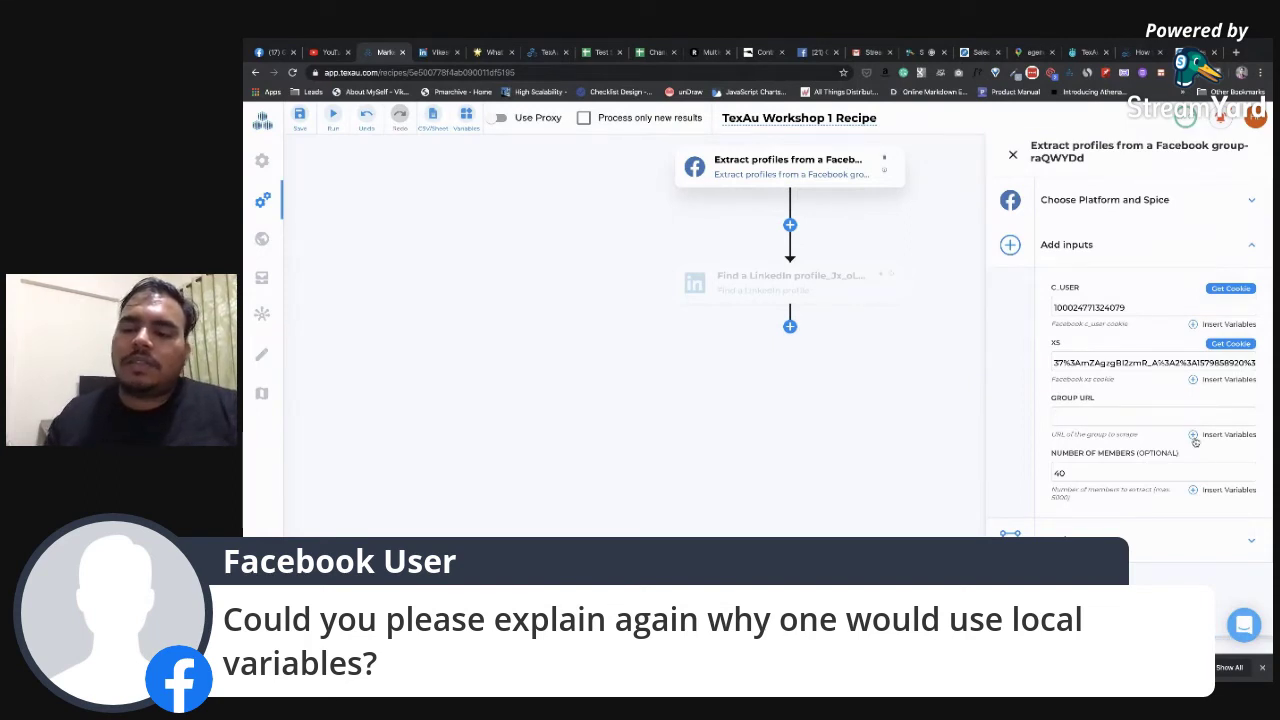
{"action": "left_click", "coordinate": [1192, 434]}
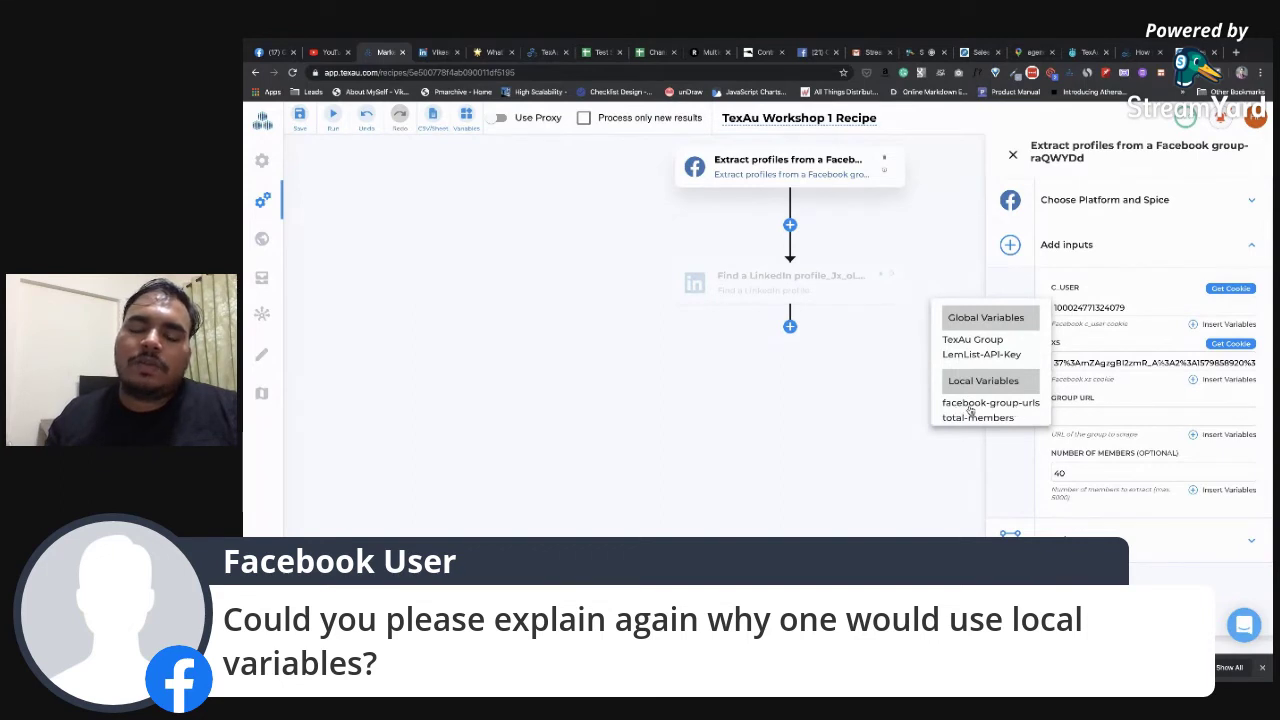
{"action": "left_click", "coordinate": [989, 403]}
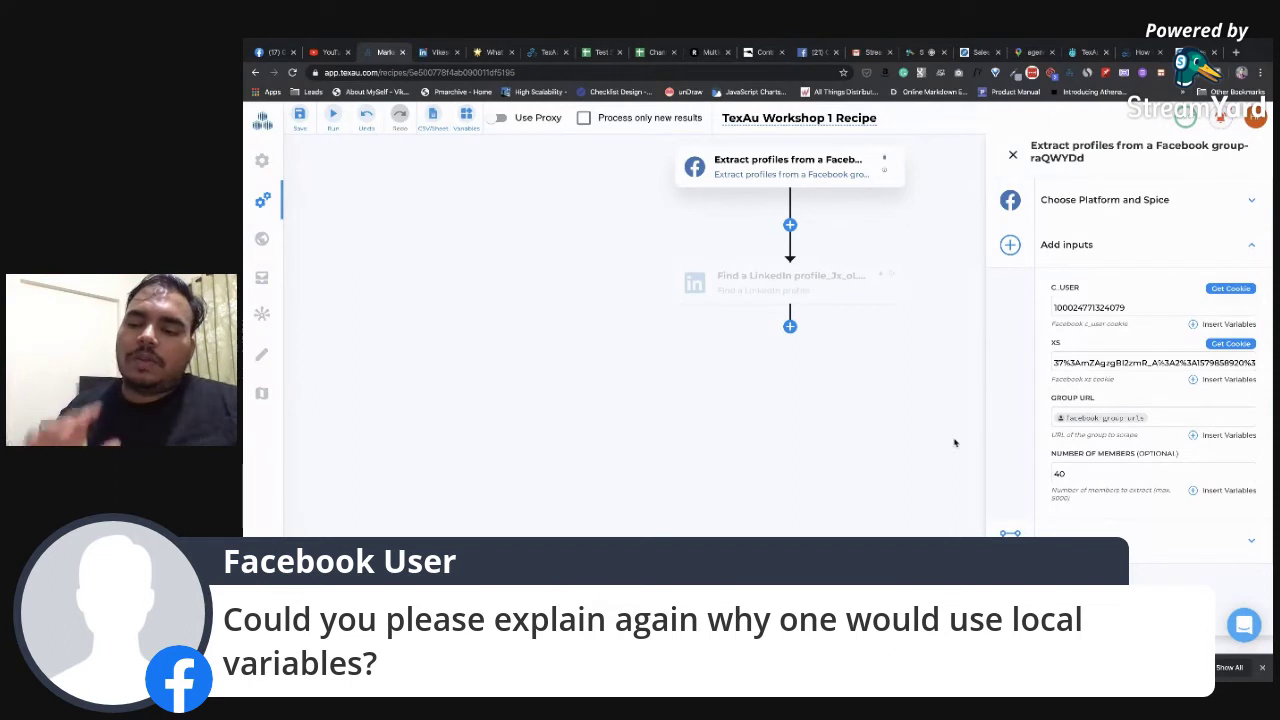
{"action": "left_click", "coordinate": [1013, 155]}
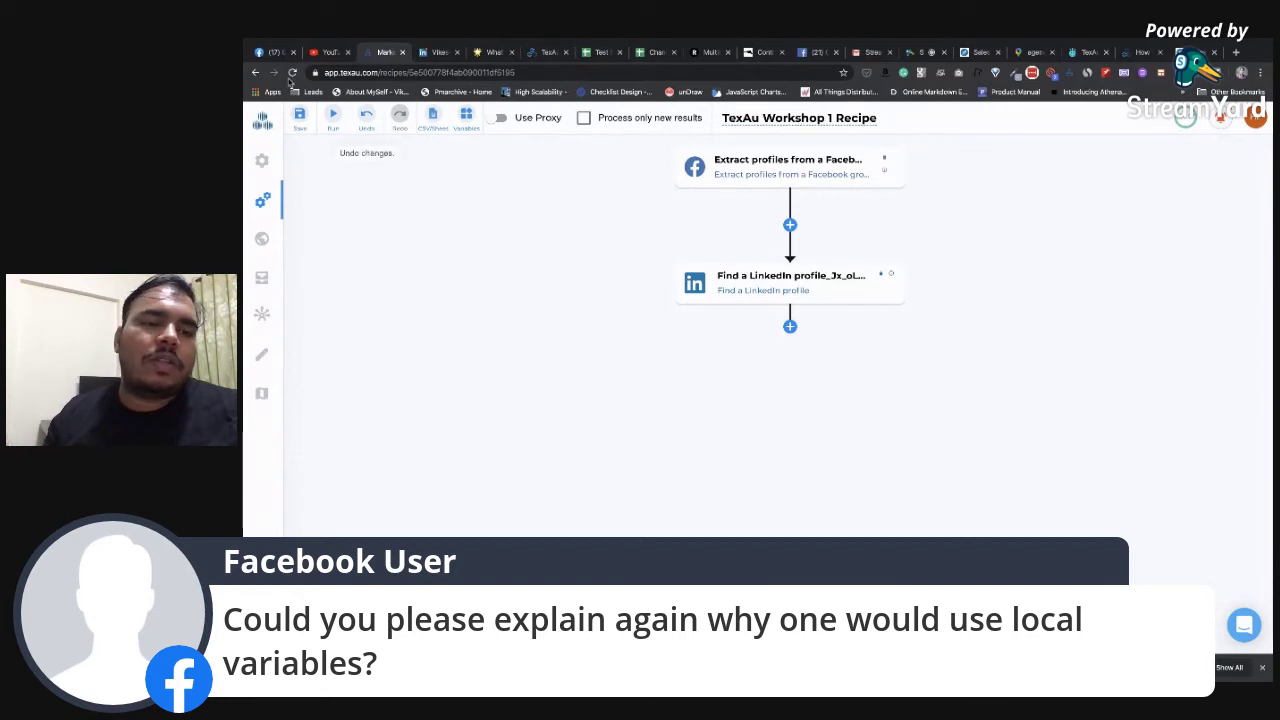
{"action": "left_click", "coordinate": [274, 52]}
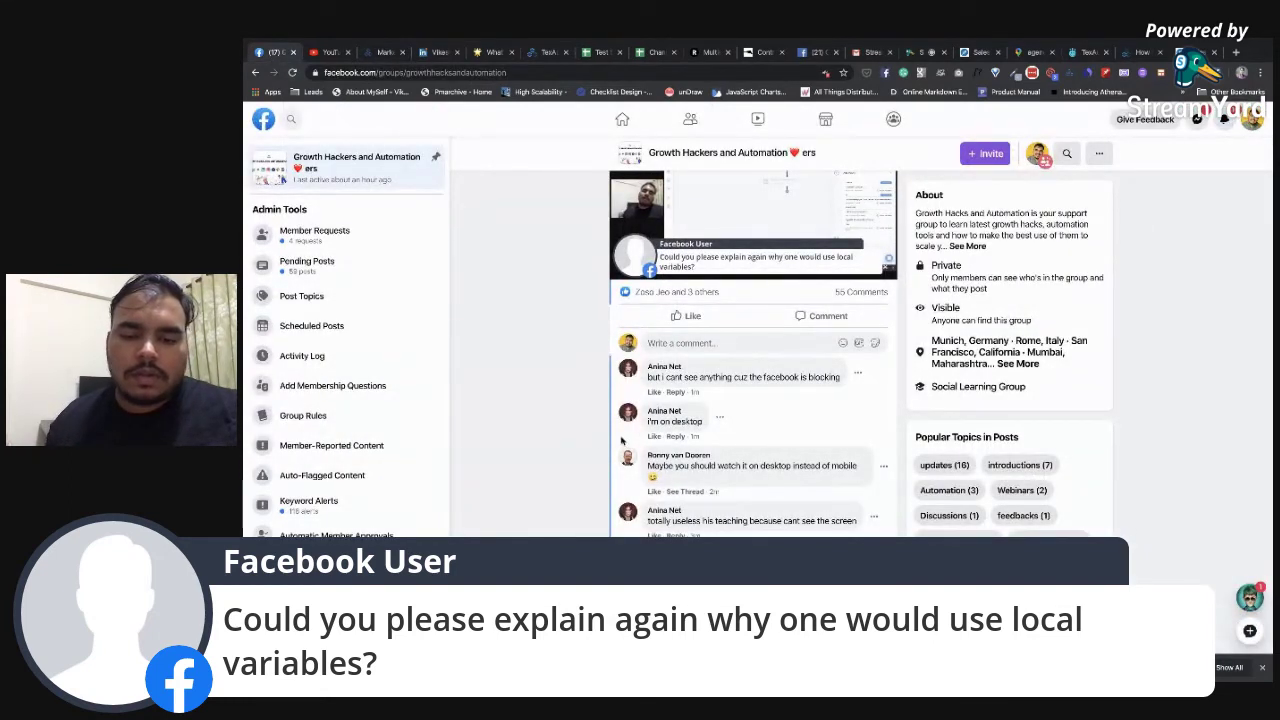
{"action": "mouse_move", "coordinate": [632, 465]}
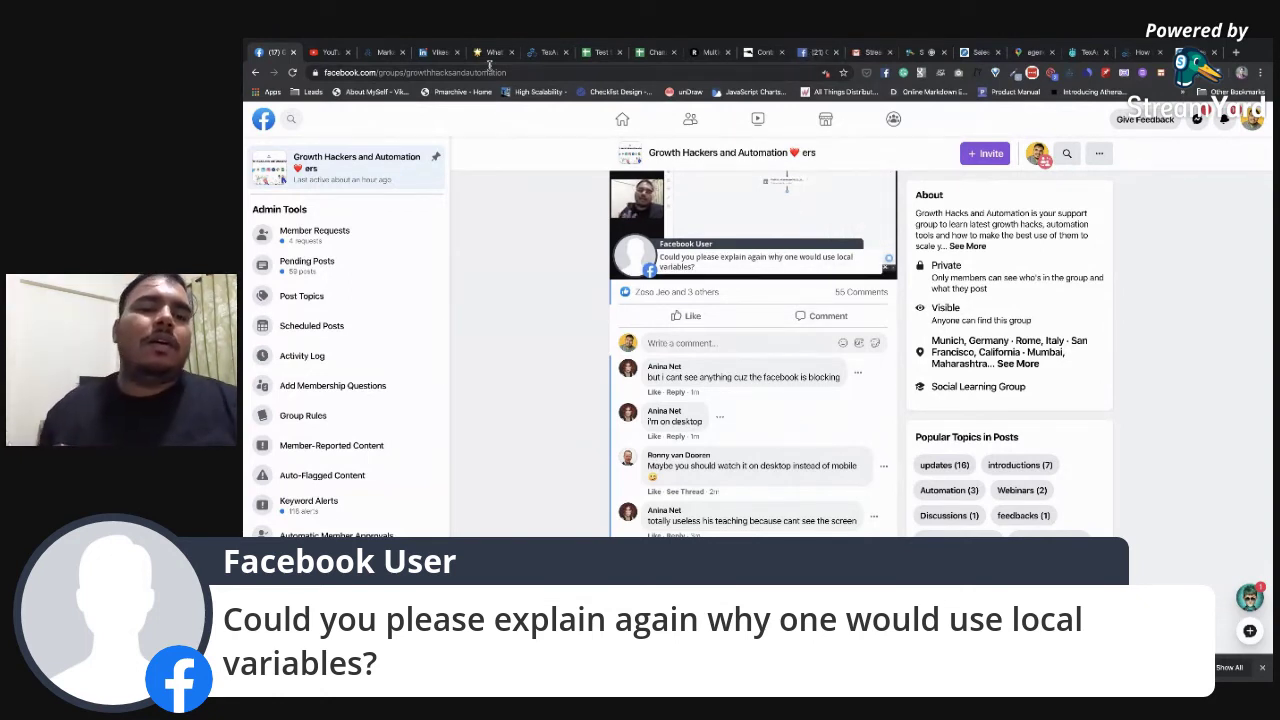
{"action": "left_click", "coordinate": [381, 55]}
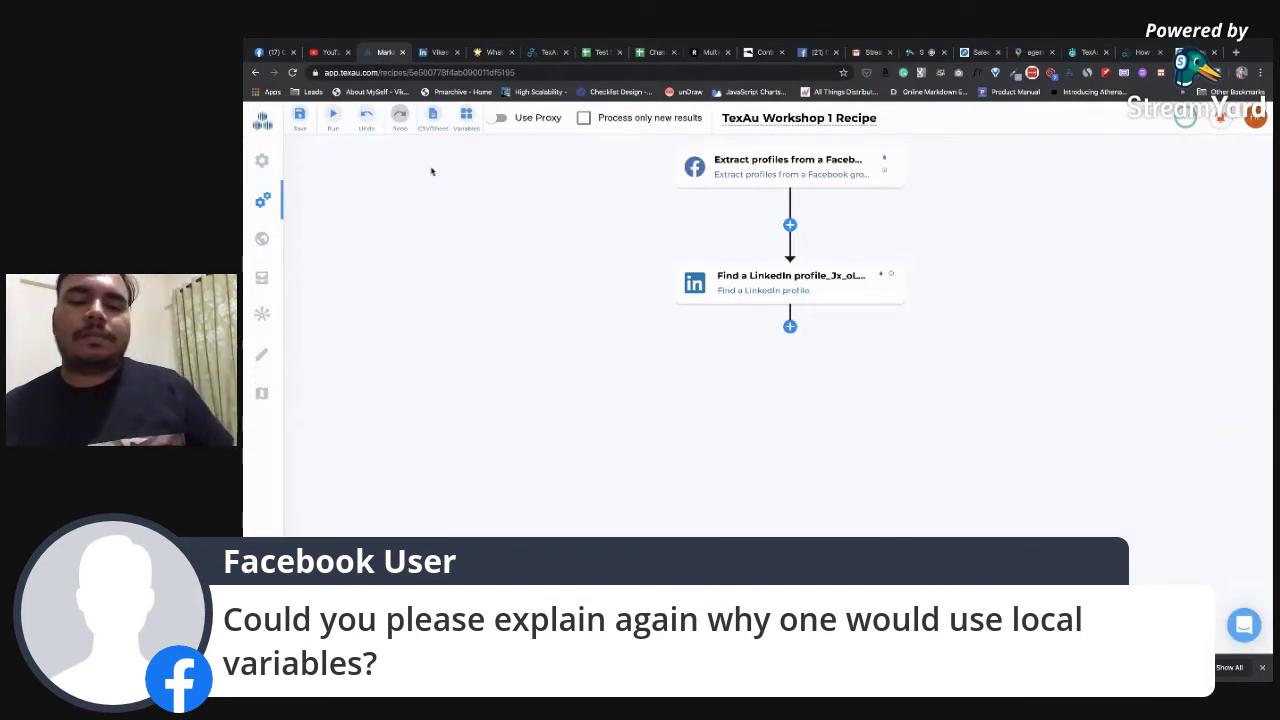
- Reopen the Facebook extract step's settings and check the recipe's variables list
{"action": "left_click", "coordinate": [768, 163]}
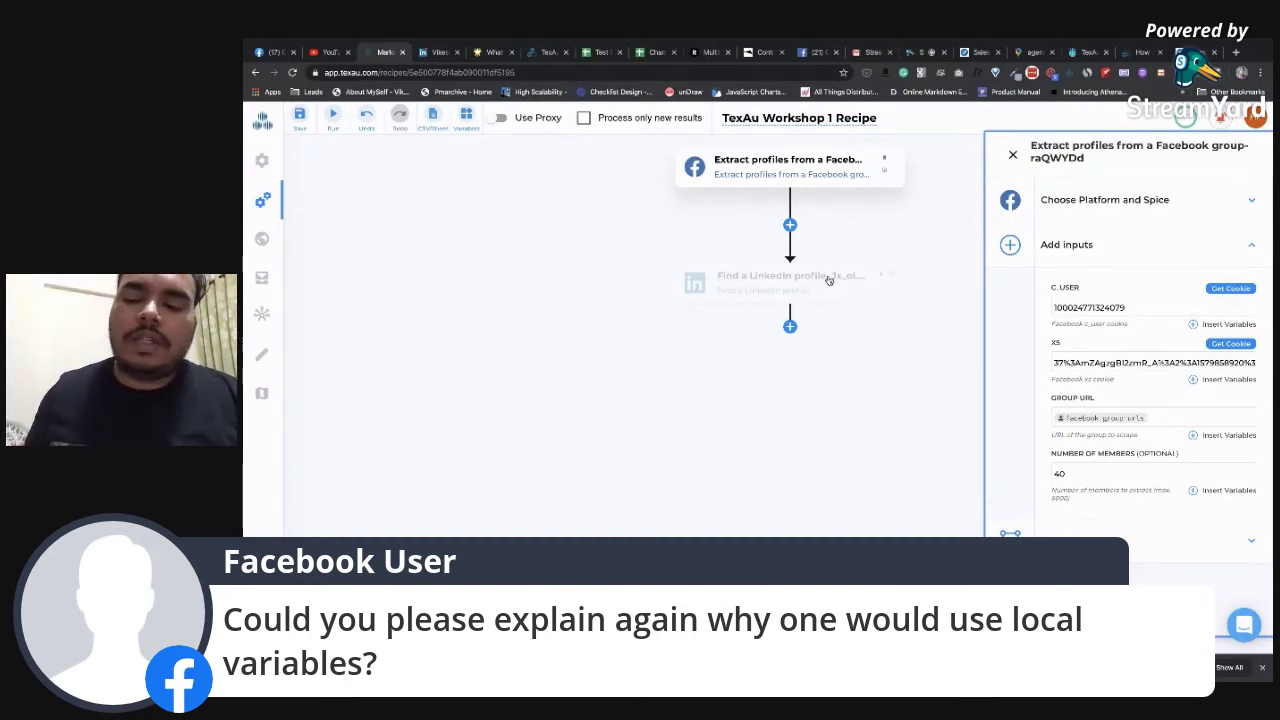
{"action": "left_click", "coordinate": [466, 120]}
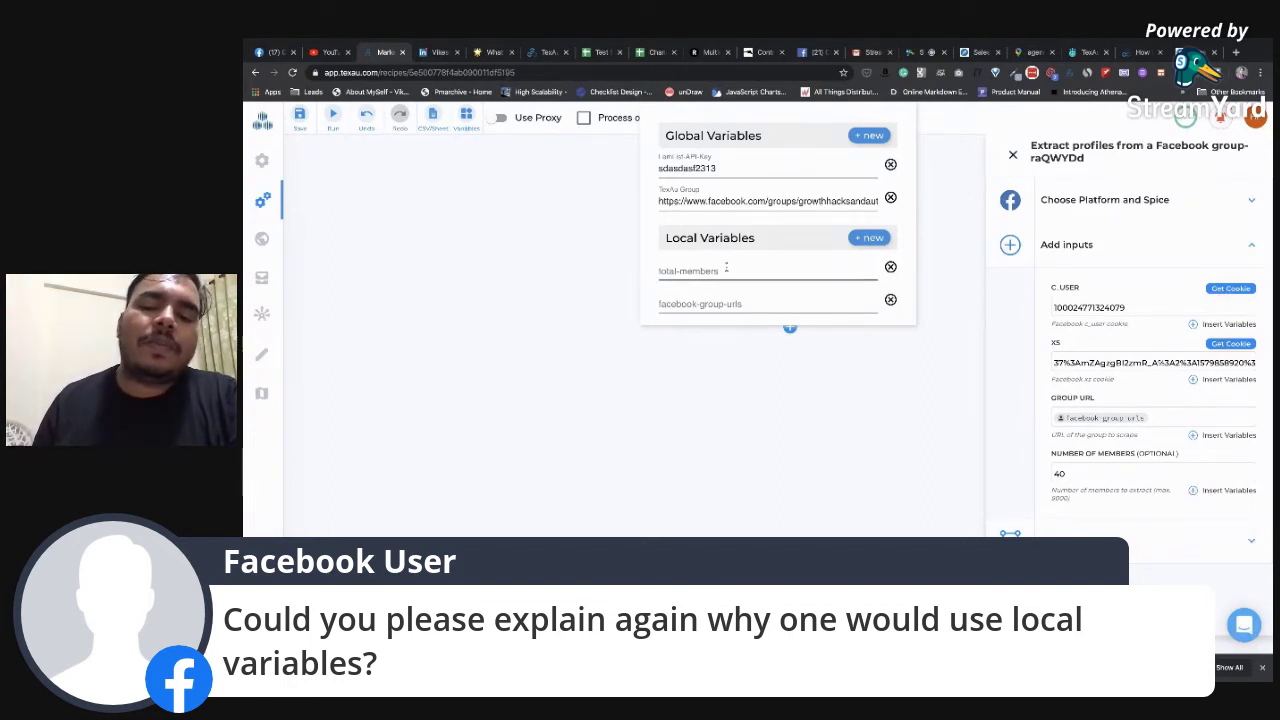
{"action": "left_click", "coordinate": [618, 290]}
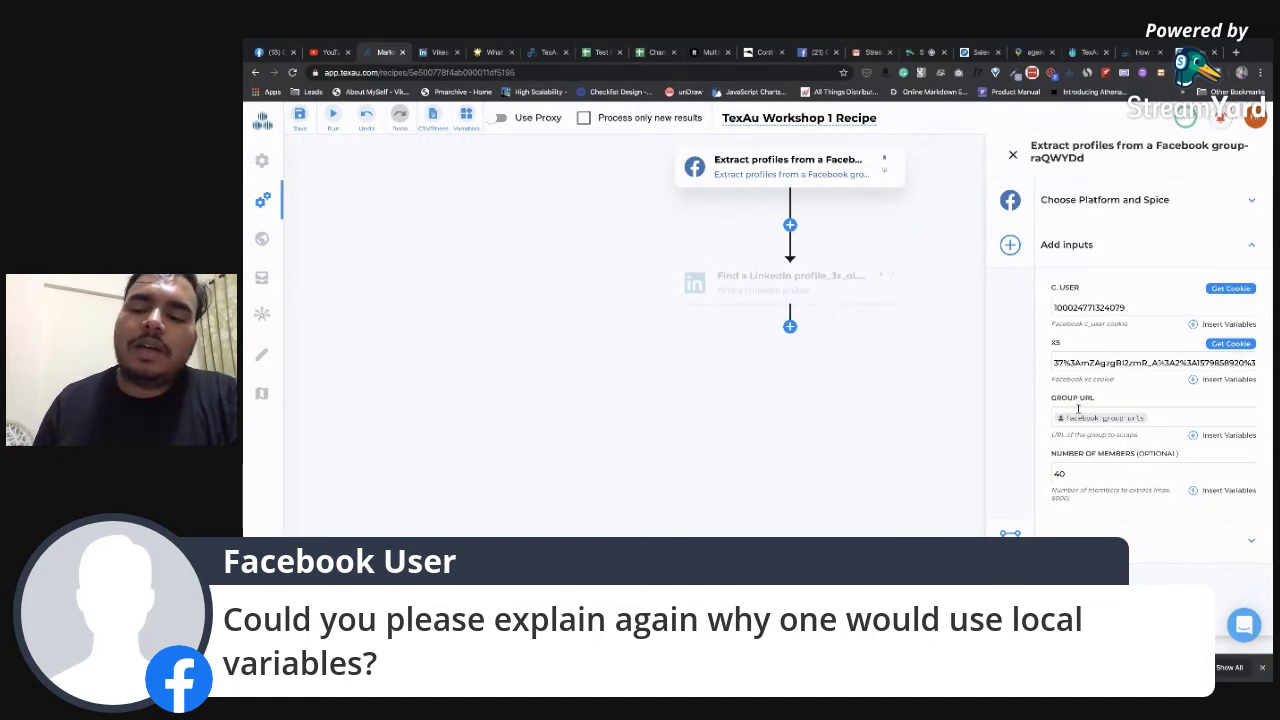
- Replace the Number of Members value 40 with the total-members variable
{"action": "left_click", "coordinate": [1193, 435]}
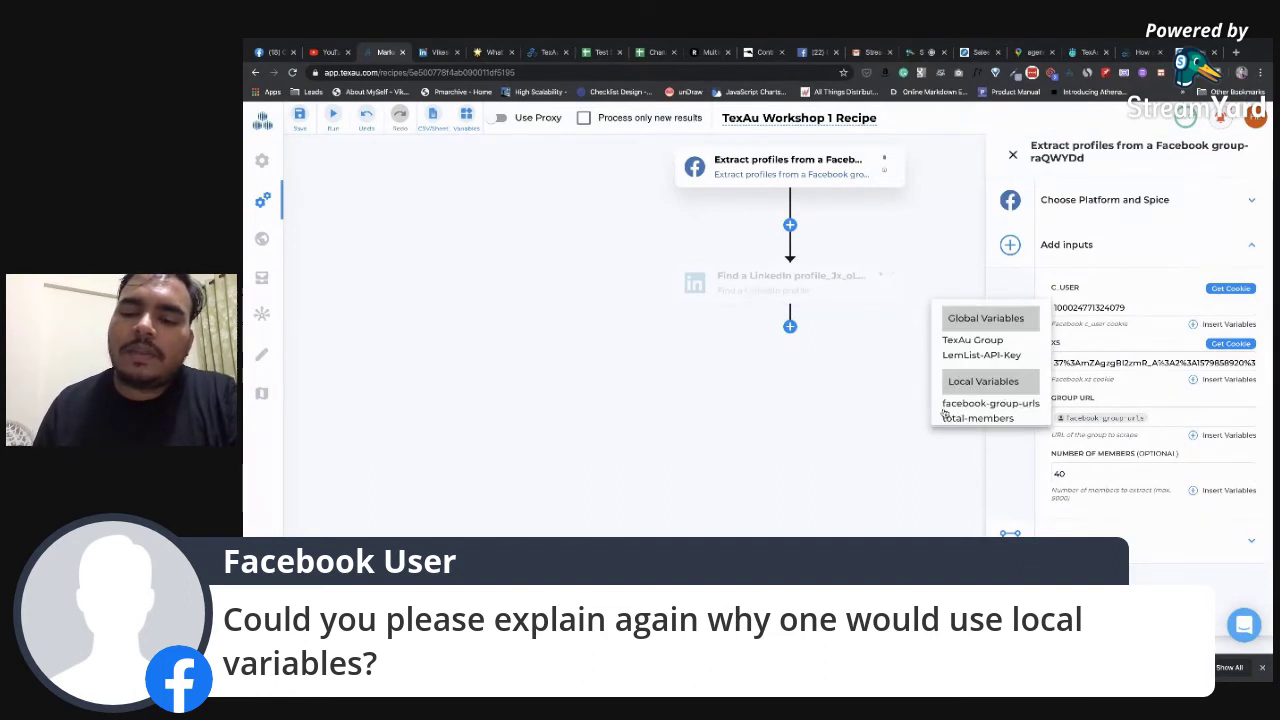
{"action": "left_click", "coordinate": [1100, 424]}
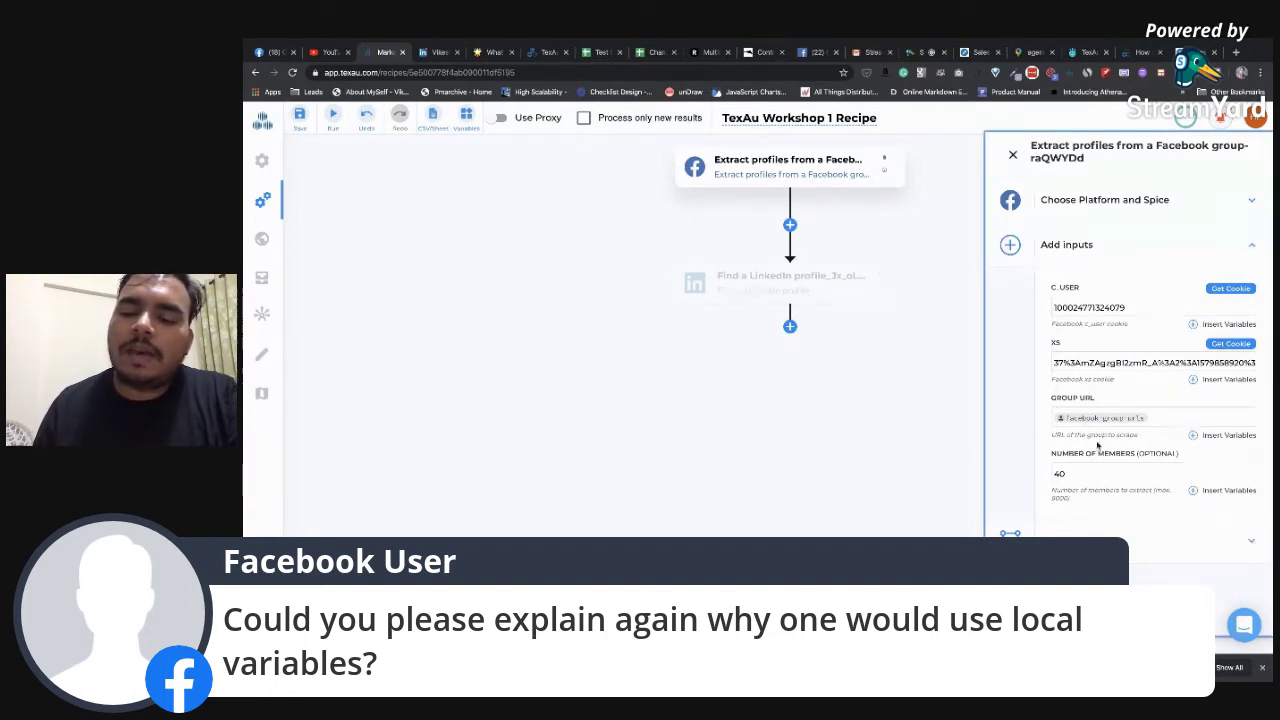
{"action": "left_click", "coordinate": [1071, 472]}
{"action": "key", "text": "BackSpace"}
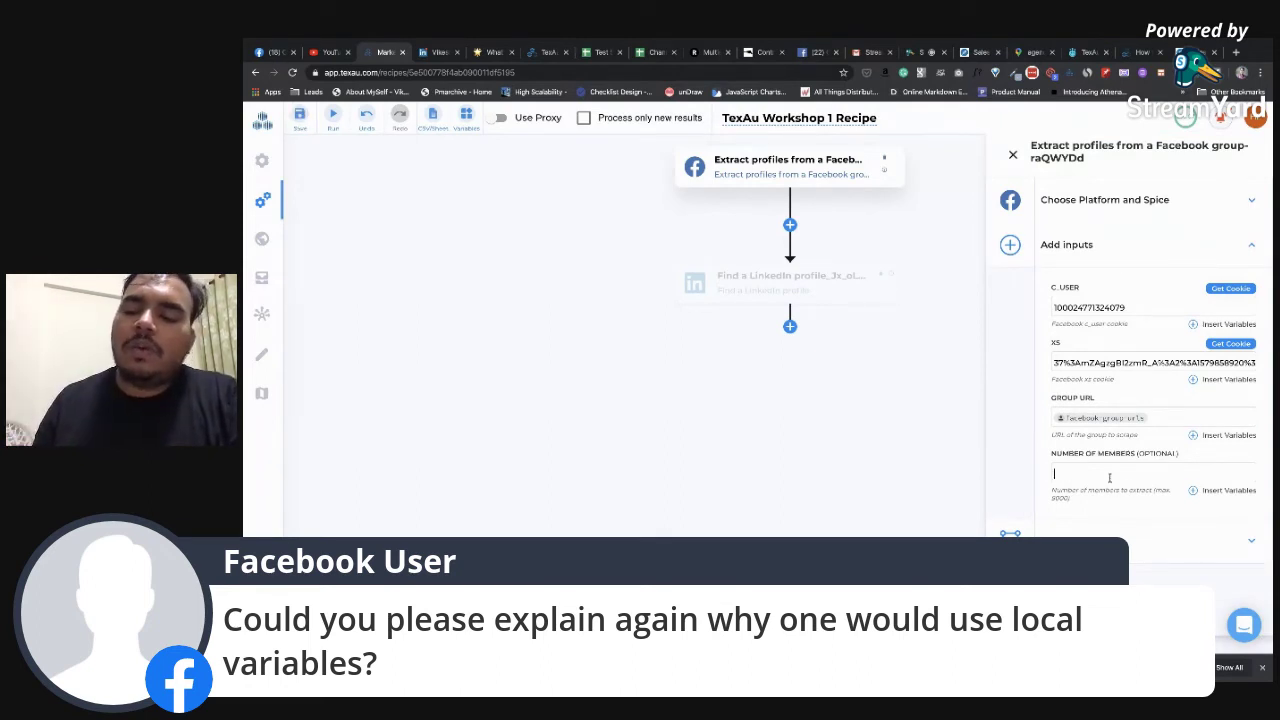
{"action": "left_click", "coordinate": [1192, 491]}
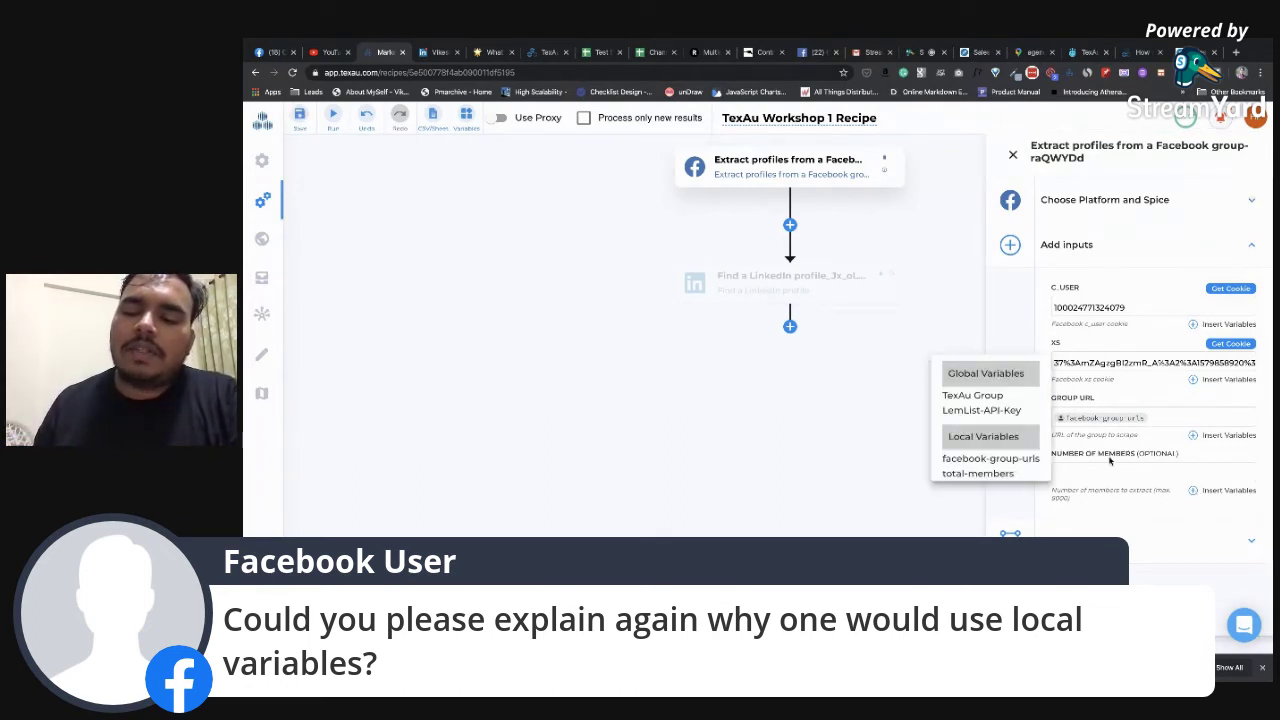
{"action": "left_click", "coordinate": [966, 474]}
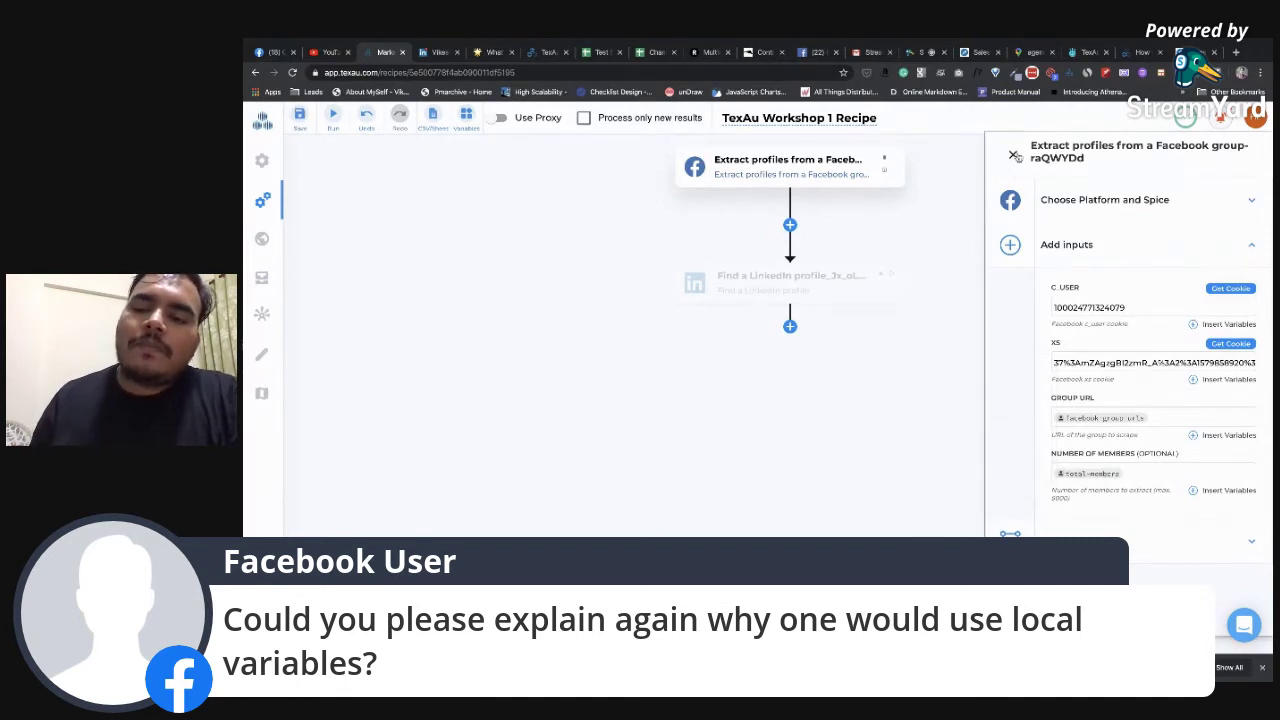
- Inspect the Find a LinkedIn profile step's settings and return to the whole recipe
{"action": "left_click", "coordinate": [1012, 155]}
{"action": "left_click", "coordinate": [790, 282]}
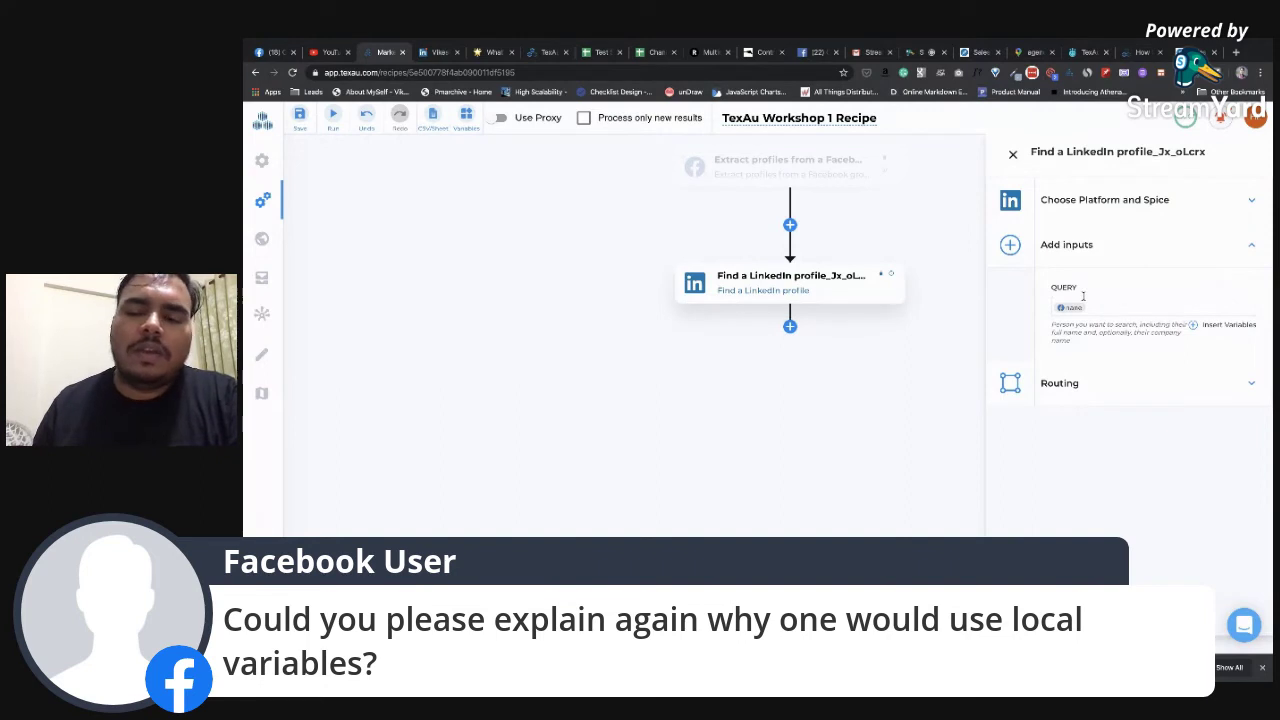
{"action": "left_click", "coordinate": [1012, 155]}
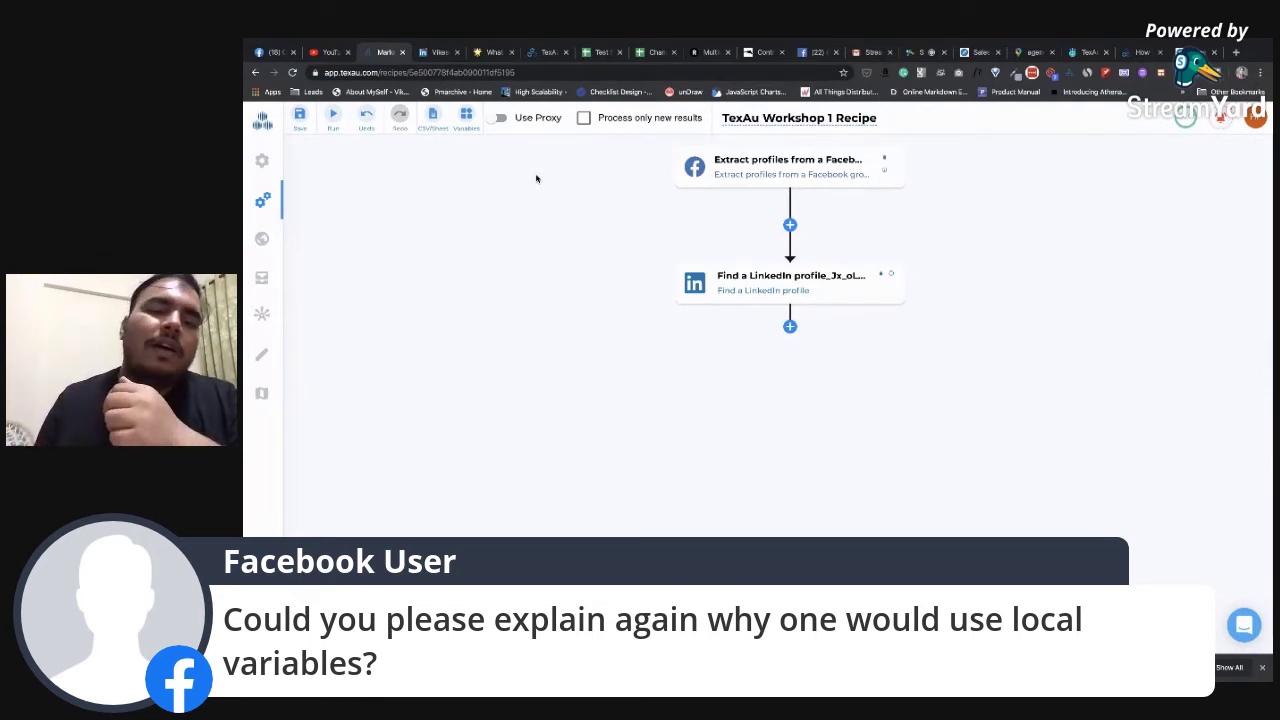
{"action": "left_click", "coordinate": [467, 120]}
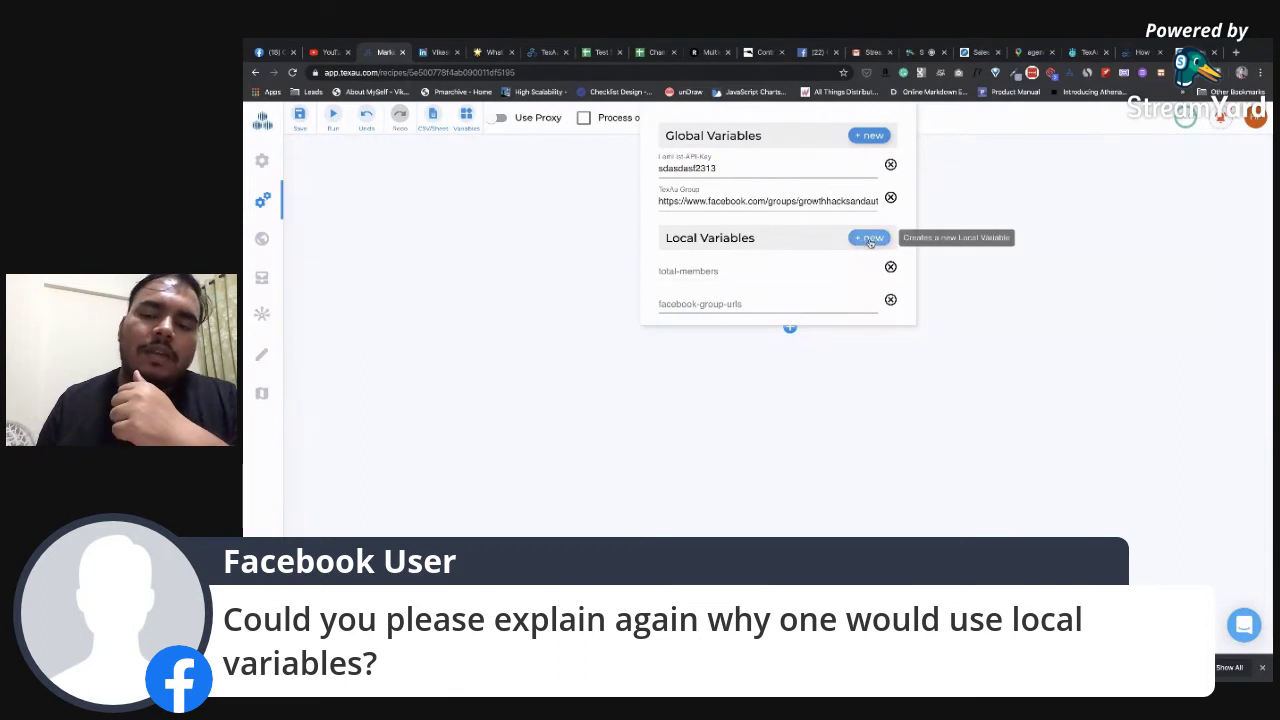
{"action": "left_click", "coordinate": [538, 286]}
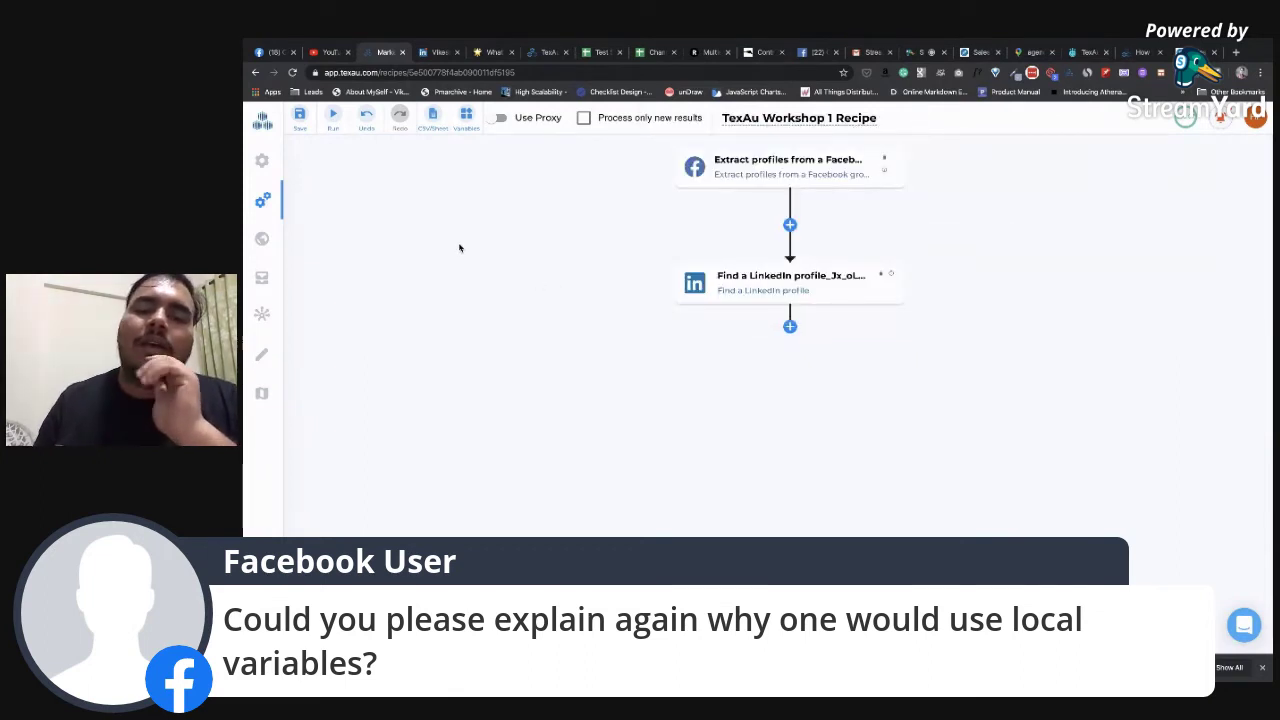
{"action": "left_click", "coordinate": [436, 130]}
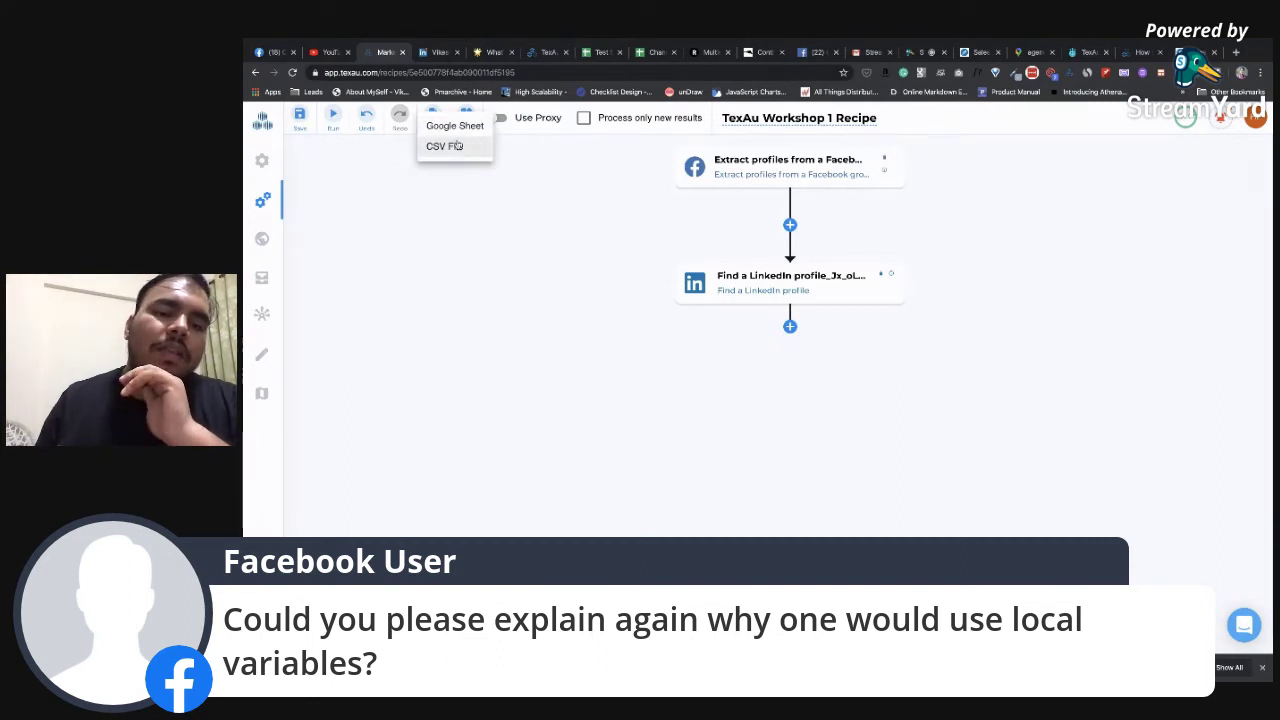
{"action": "left_click", "coordinate": [445, 146]}
{"action": "left_click_drag", "start_coordinate": [300, 470], "coordinate": [725, 322]}
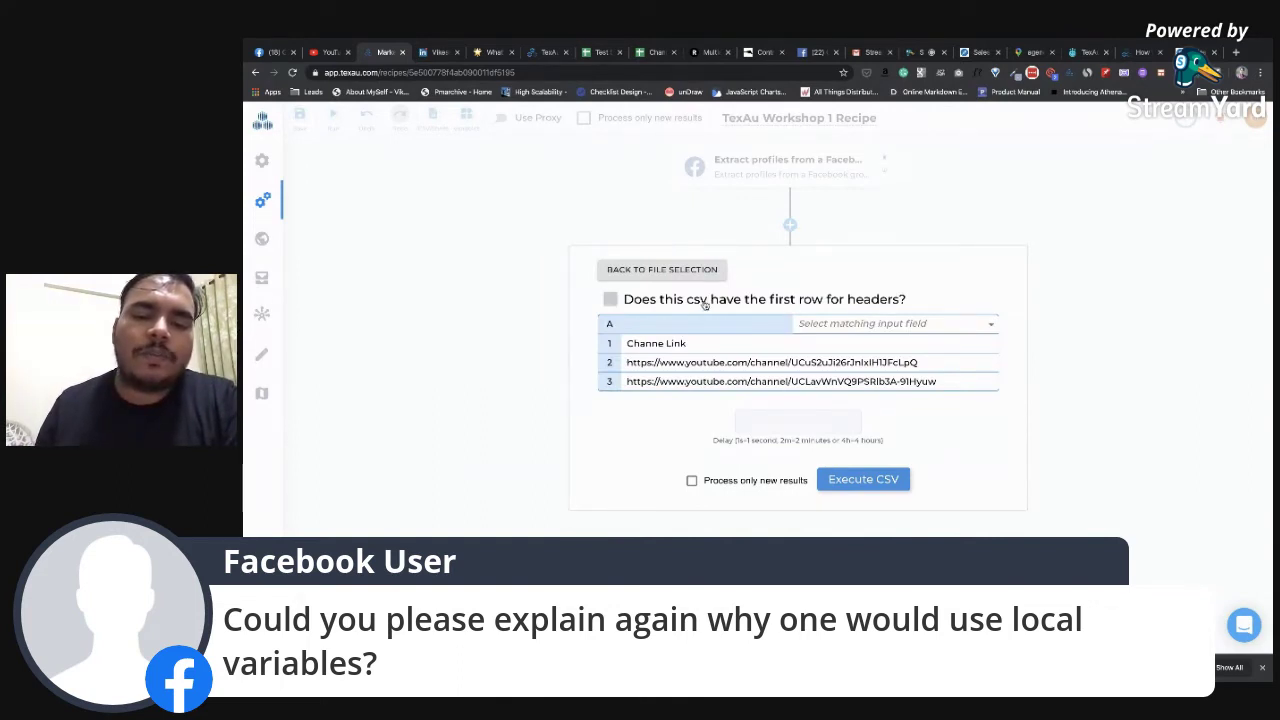
{"action": "left_click", "coordinate": [822, 326]}
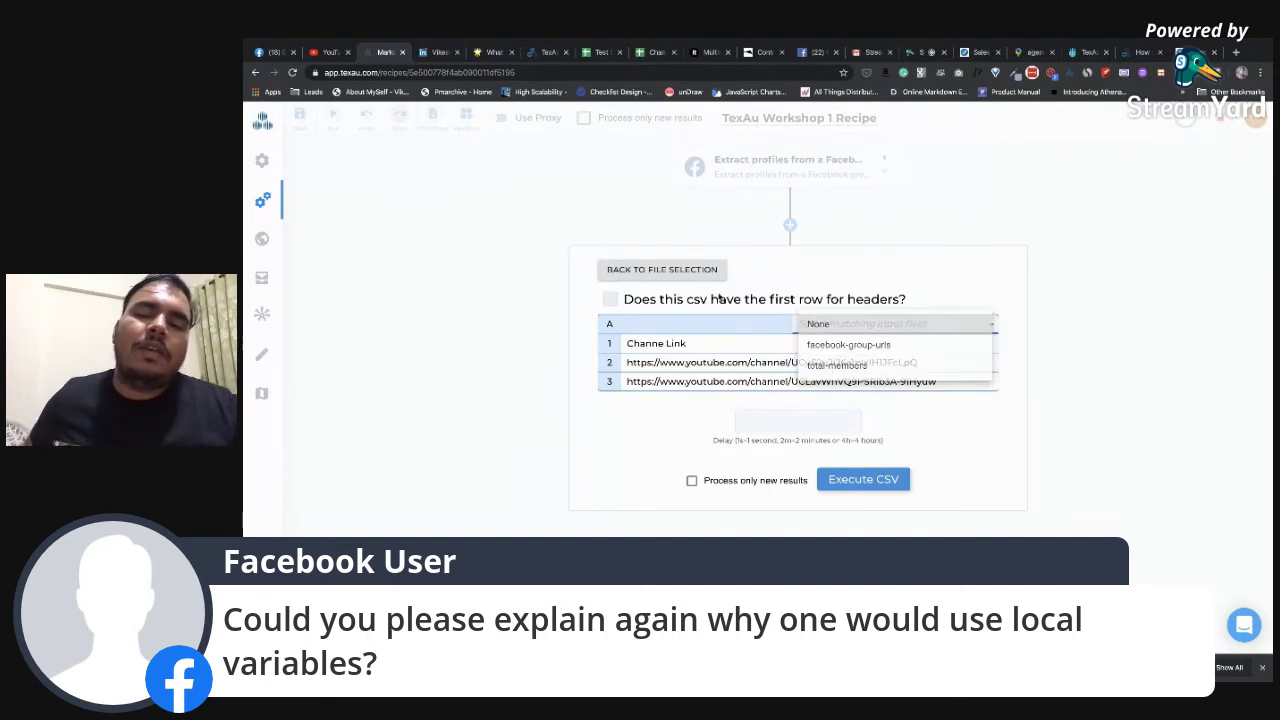
{"action": "left_click", "coordinate": [719, 313]}
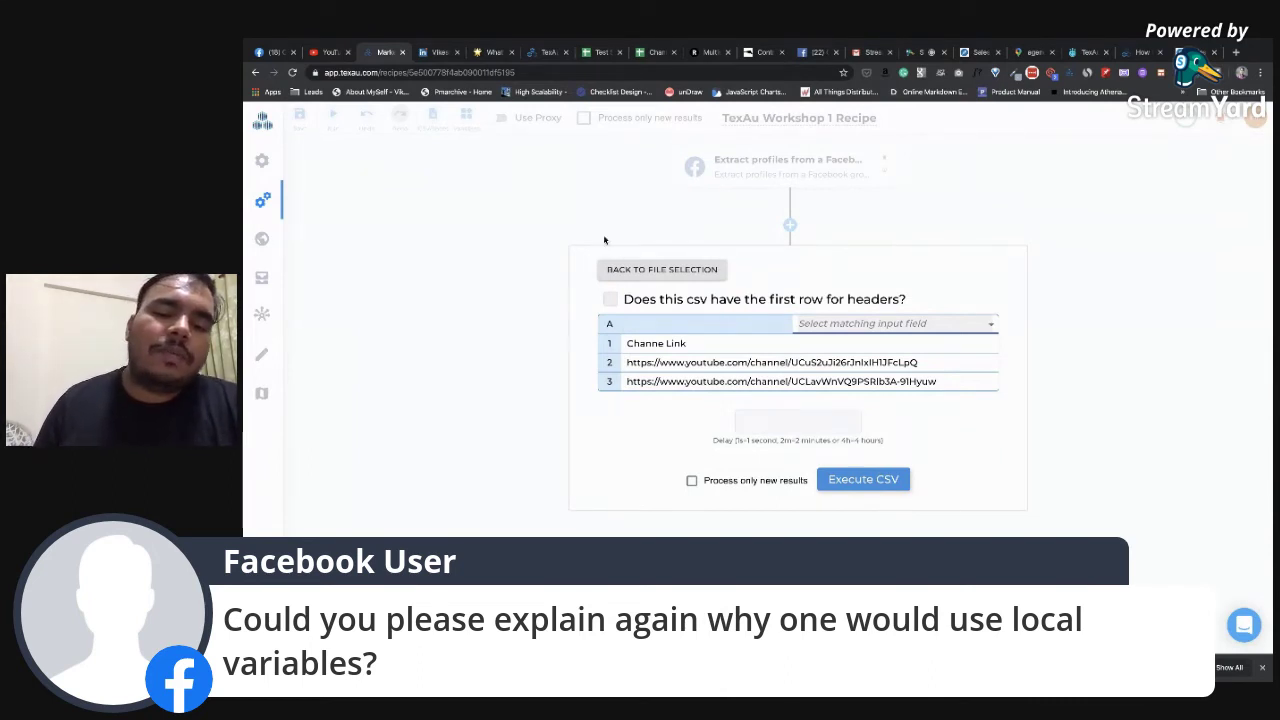
{"action": "left_click", "coordinate": [608, 270]}
{"action": "left_click", "coordinate": [505, 256]}
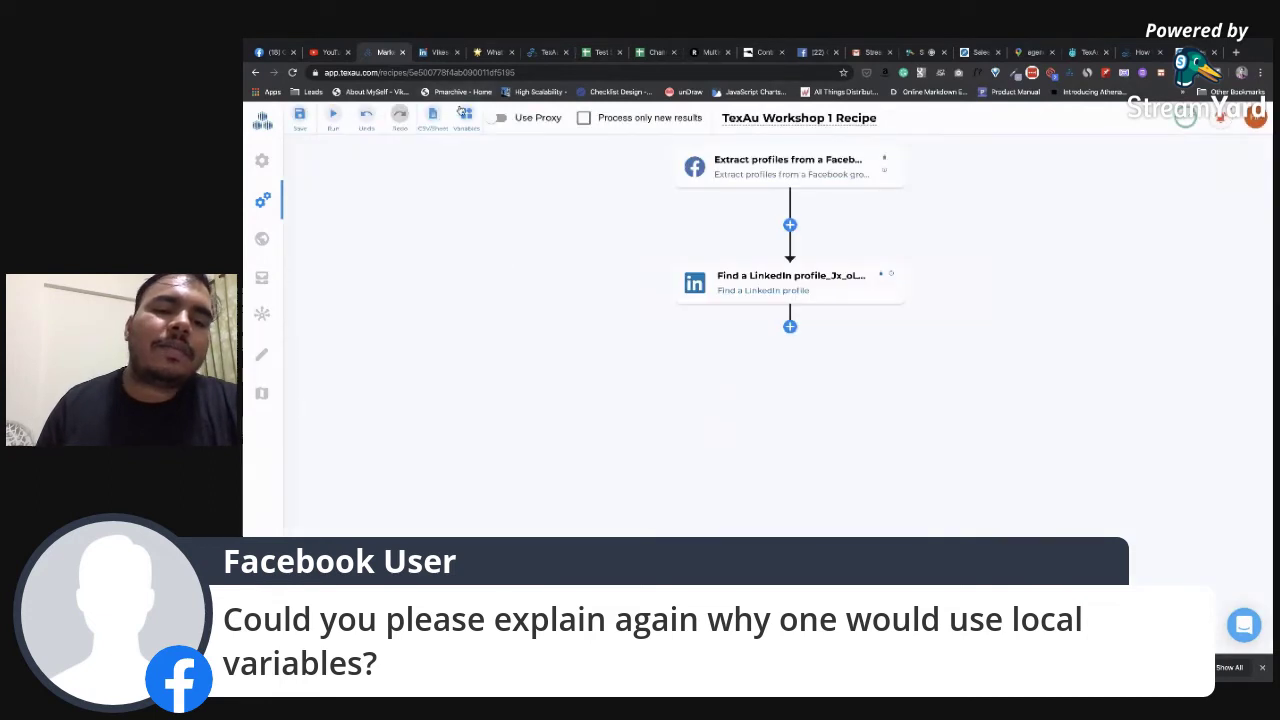
- Review the variables, then bring up the Facebook step's Google Sheet or CSV import choice
{"action": "left_click", "coordinate": [466, 115]}
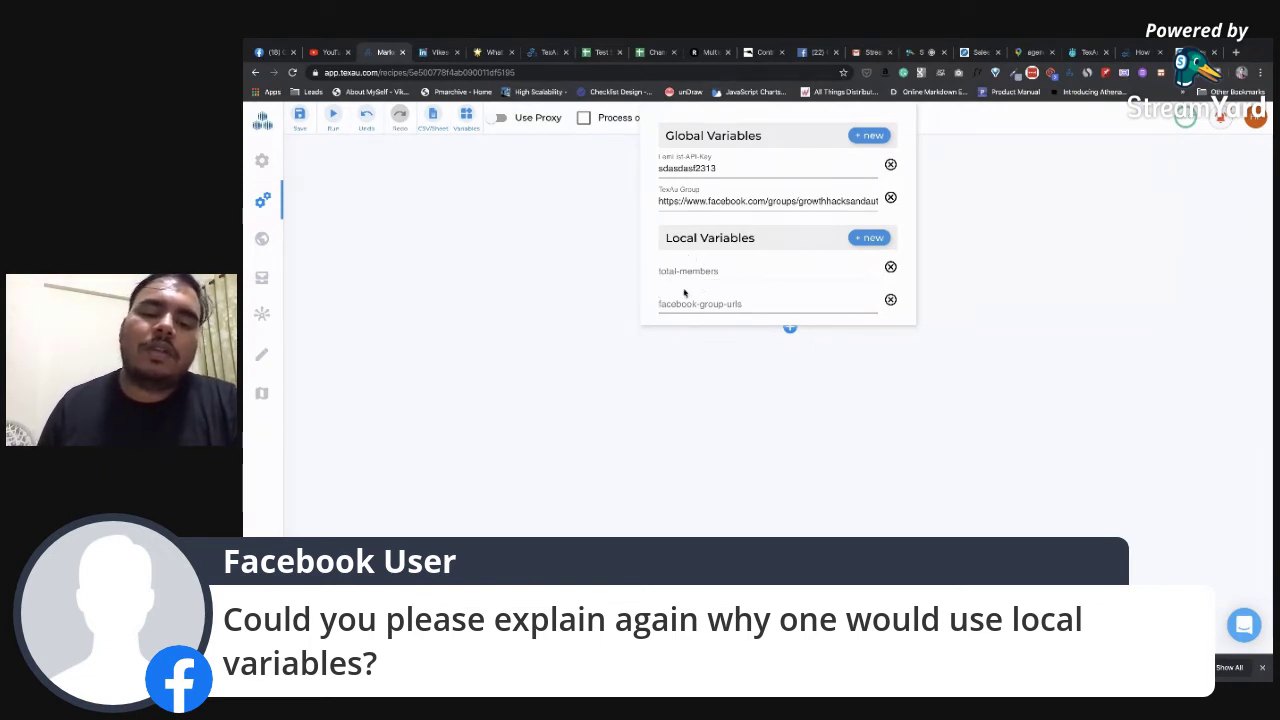
{"action": "left_click", "coordinate": [502, 306]}
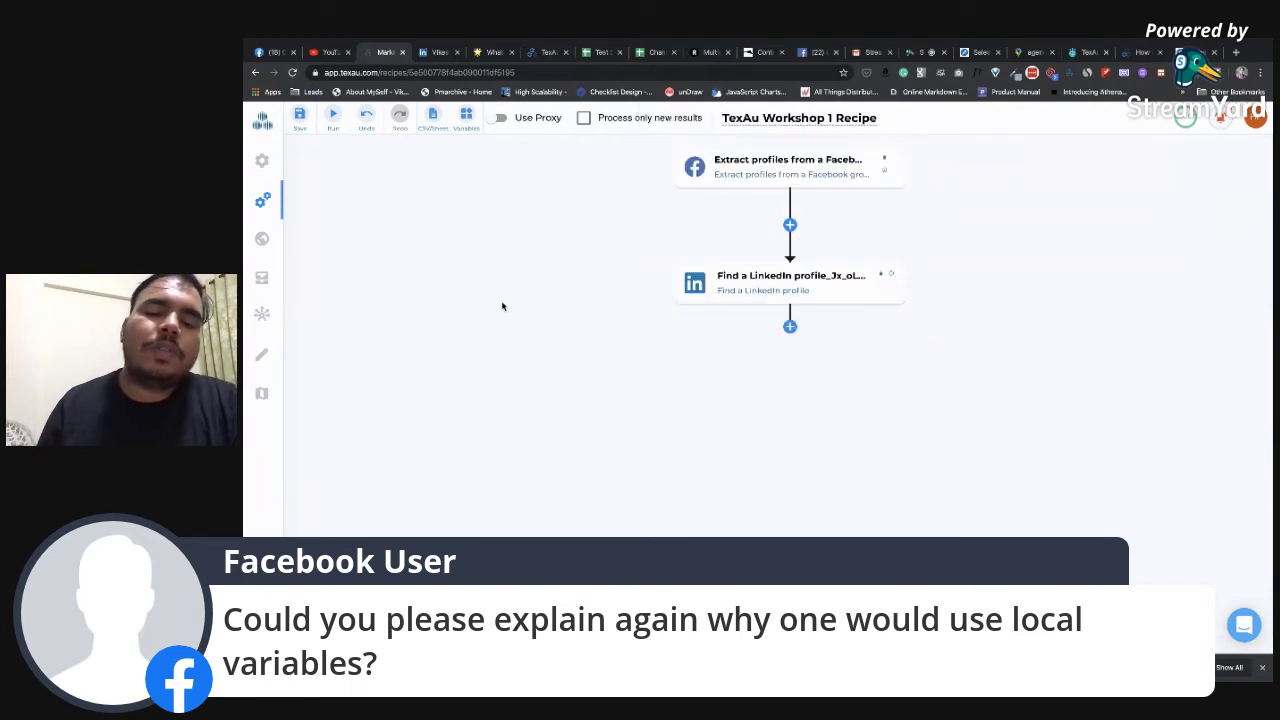
{"action": "left_click", "coordinate": [813, 178]}
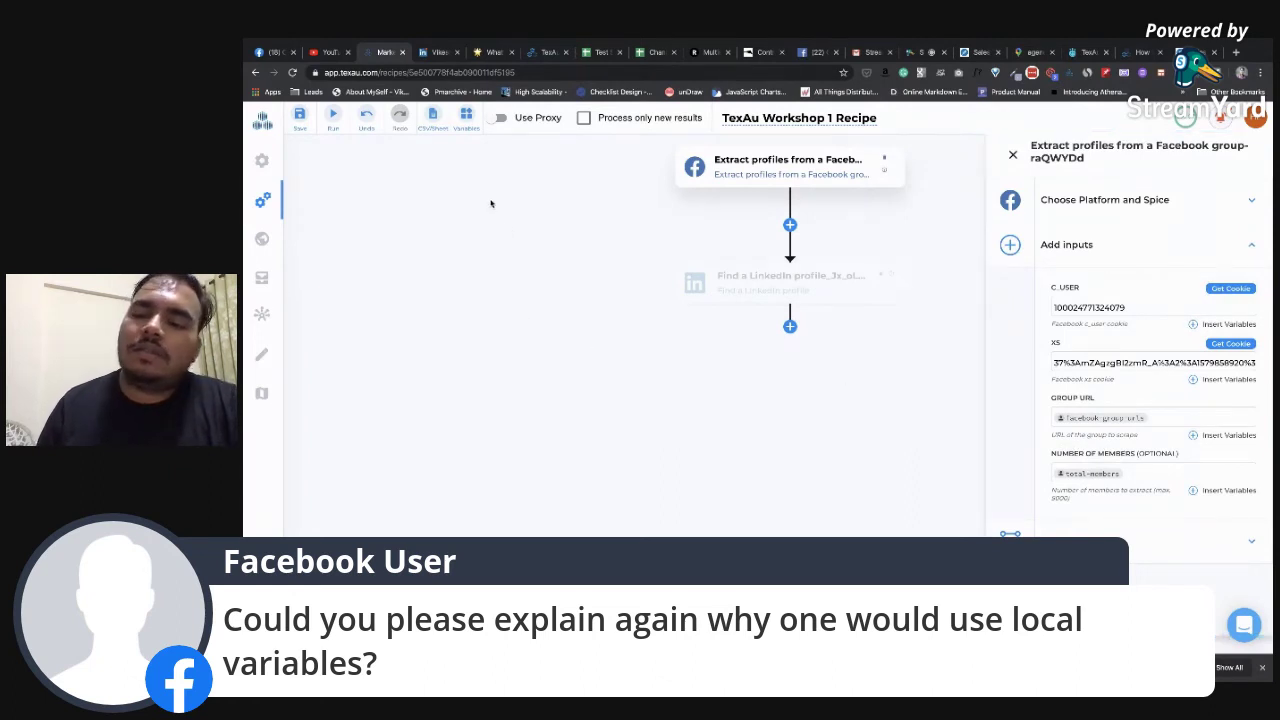
{"action": "left_click", "coordinate": [436, 127]}
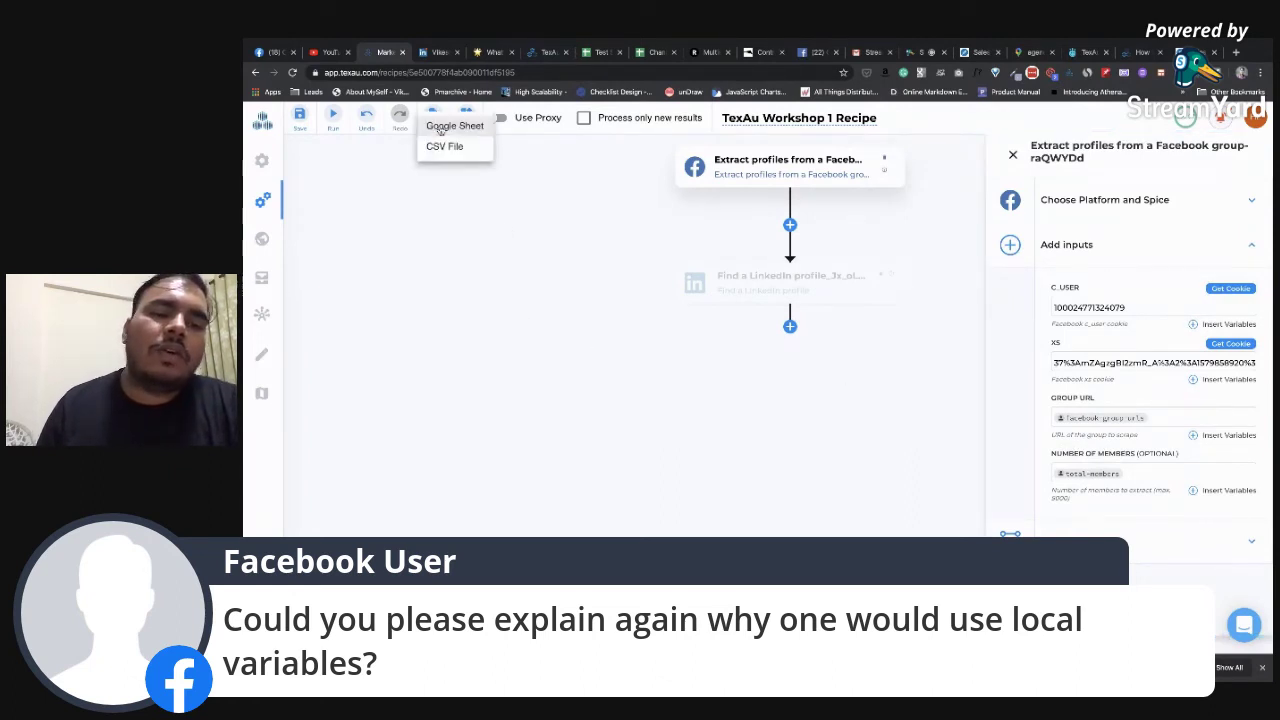
{"action": "left_click", "coordinate": [434, 126]}
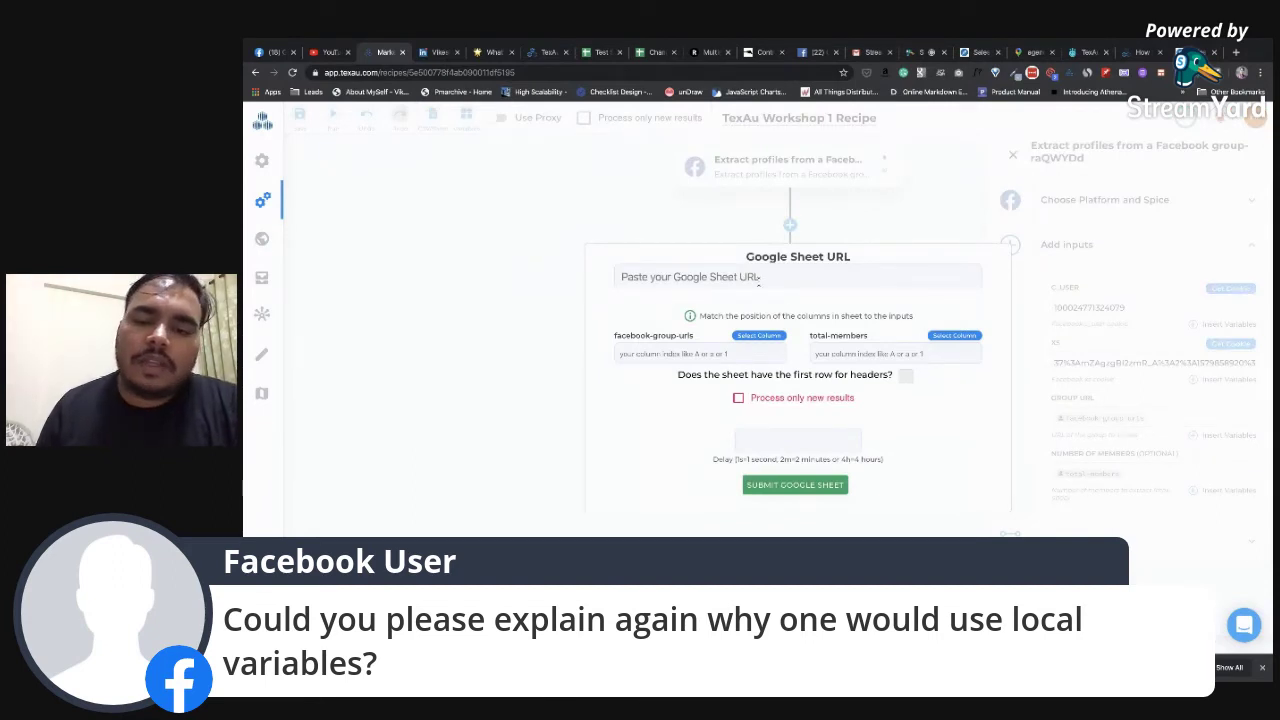
{"action": "left_click", "coordinate": [602, 52]}
{"action": "left_click", "coordinate": [1210, 120]}
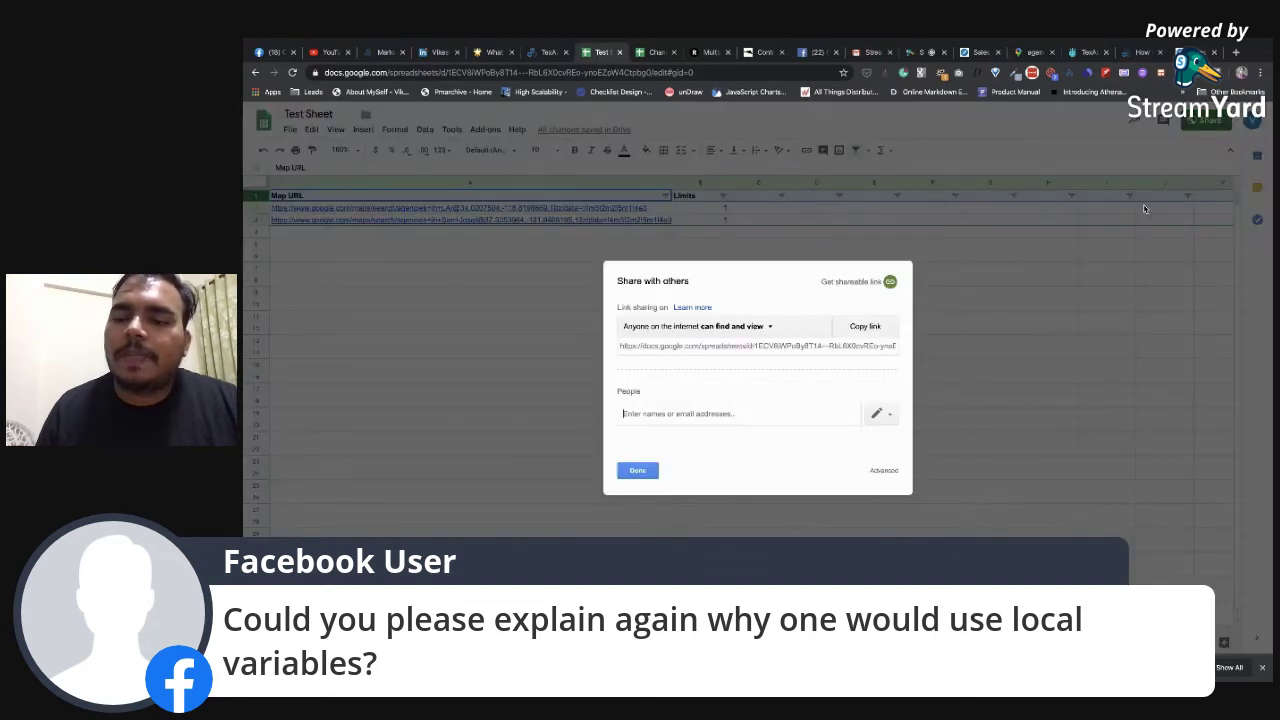
{"action": "left_click", "coordinate": [865, 328]}
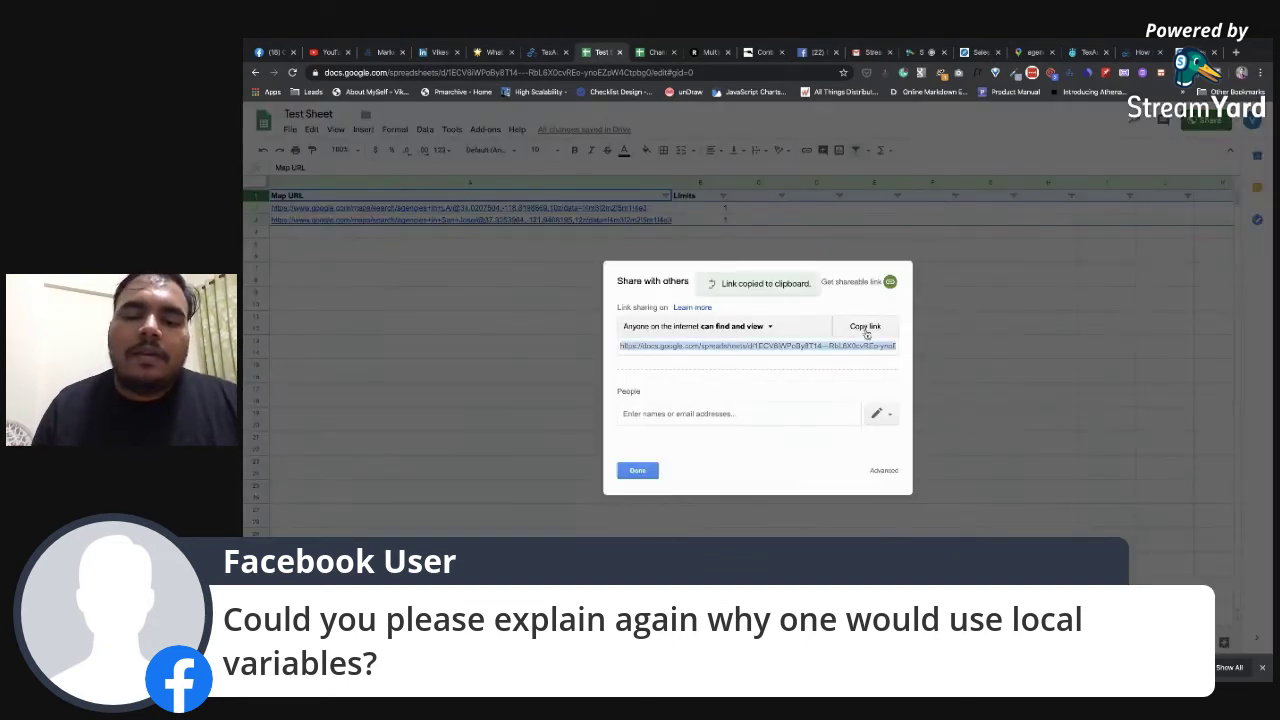
{"action": "left_click", "coordinate": [379, 55]}
{"action": "left_click", "coordinate": [697, 266]}
{"action": "key", "text": "ctrl+v"}
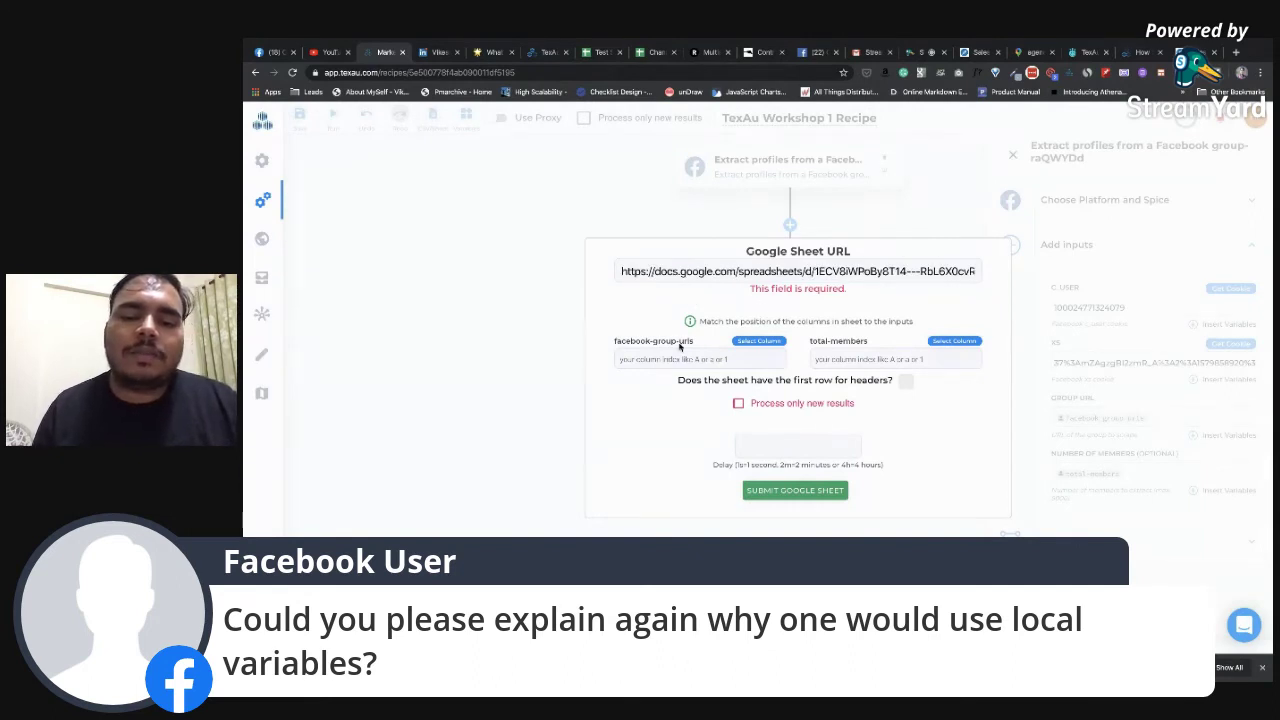
{"action": "left_click_drag", "start_coordinate": [605, 347], "coordinate": [678, 343]}
{"action": "left_click", "coordinate": [659, 344]}
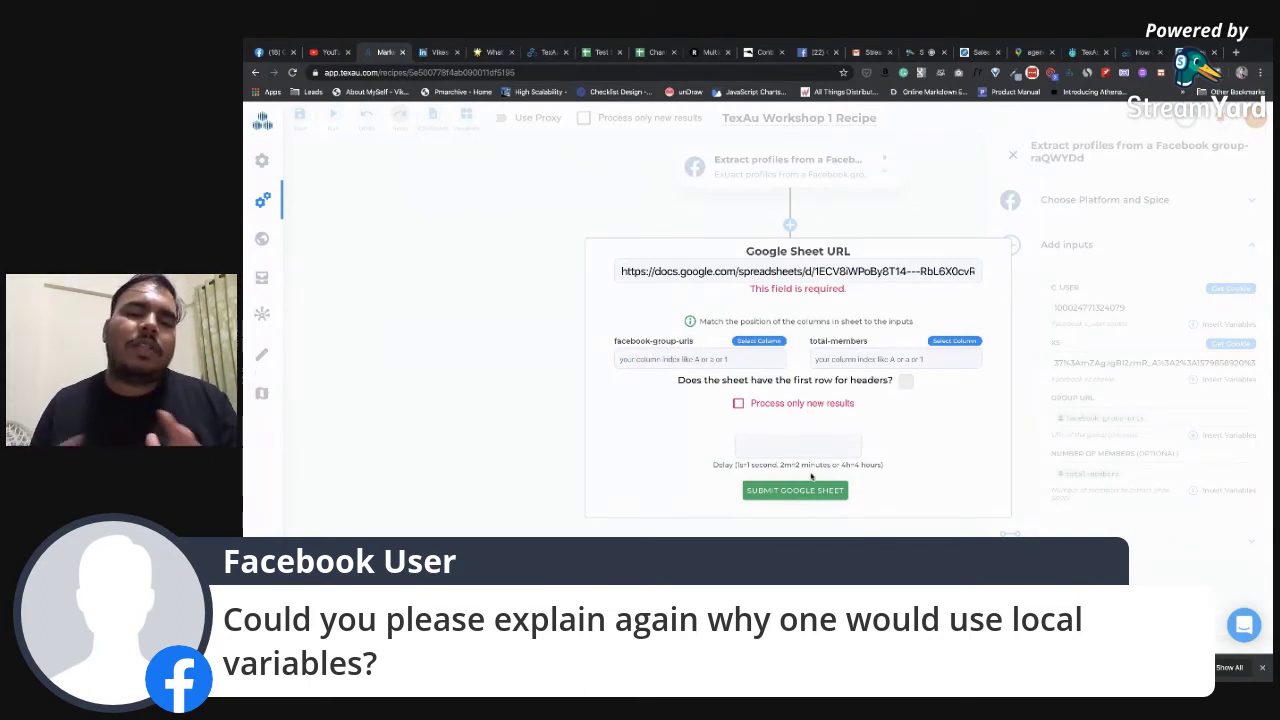
{"action": "left_click", "coordinate": [502, 296]}
{"action": "mouse_move", "coordinate": [302, 120]}
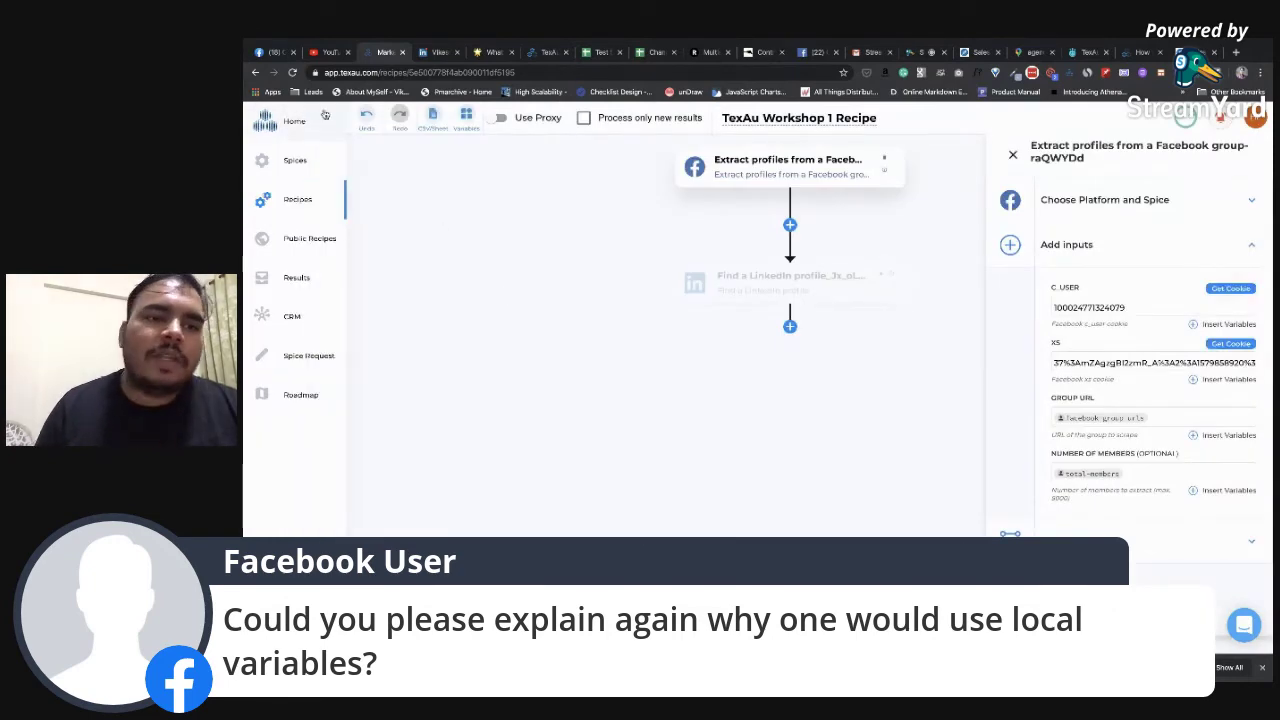
{"action": "left_click", "coordinate": [264, 55]}
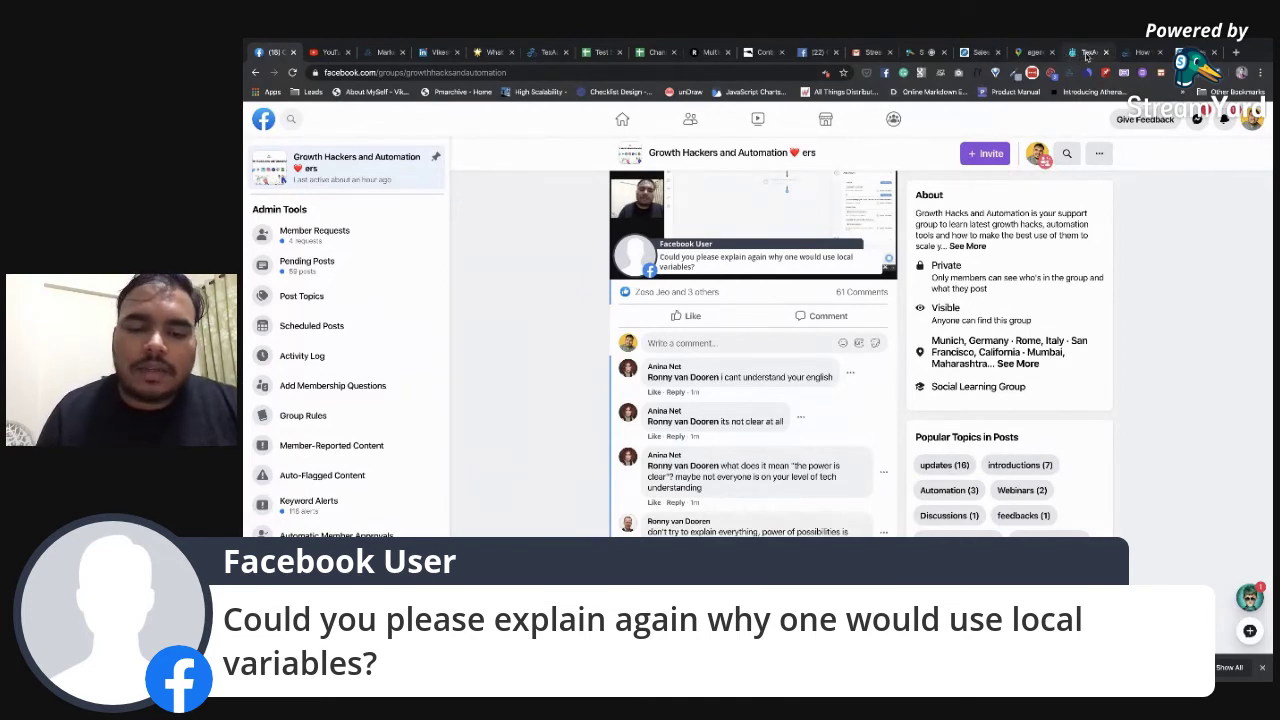
- Leave the Facebook group post, passing the ProxyMesh help article, to reach the StreamYard studio
{"action": "left_click", "coordinate": [1086, 54]}
{"action": "left_click", "coordinate": [1127, 57]}
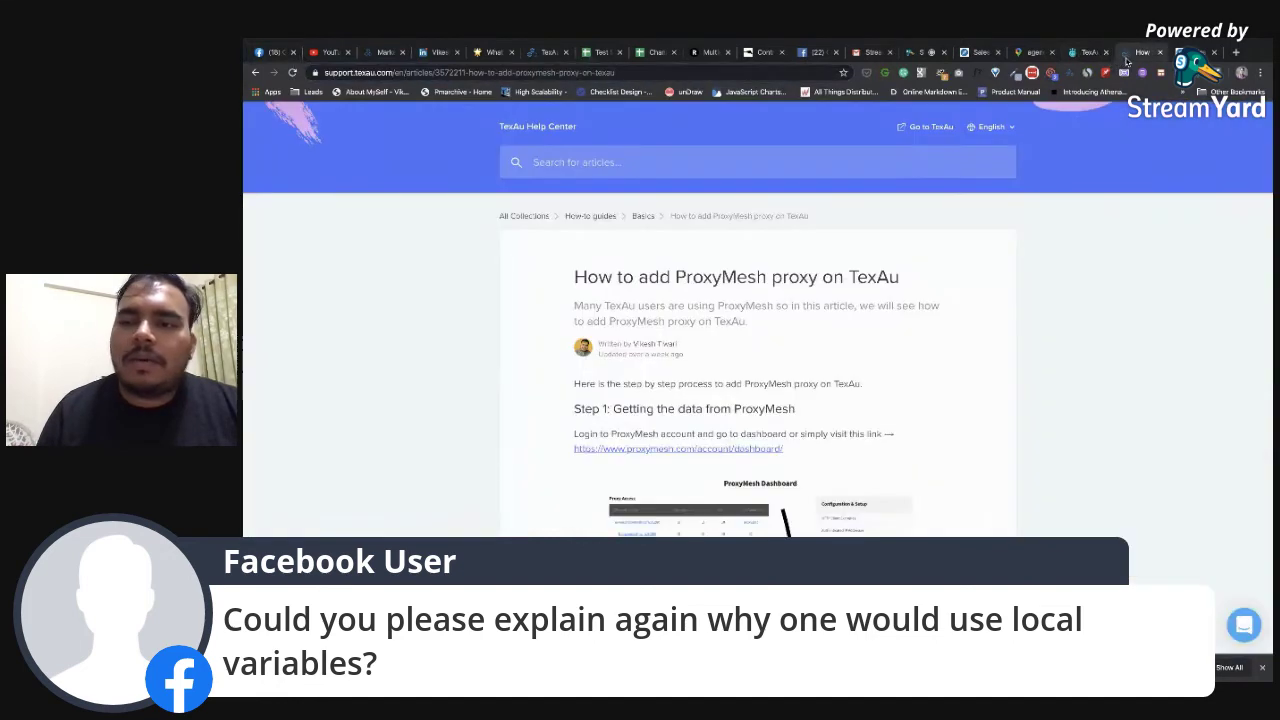
{"action": "left_click", "coordinate": [915, 52]}
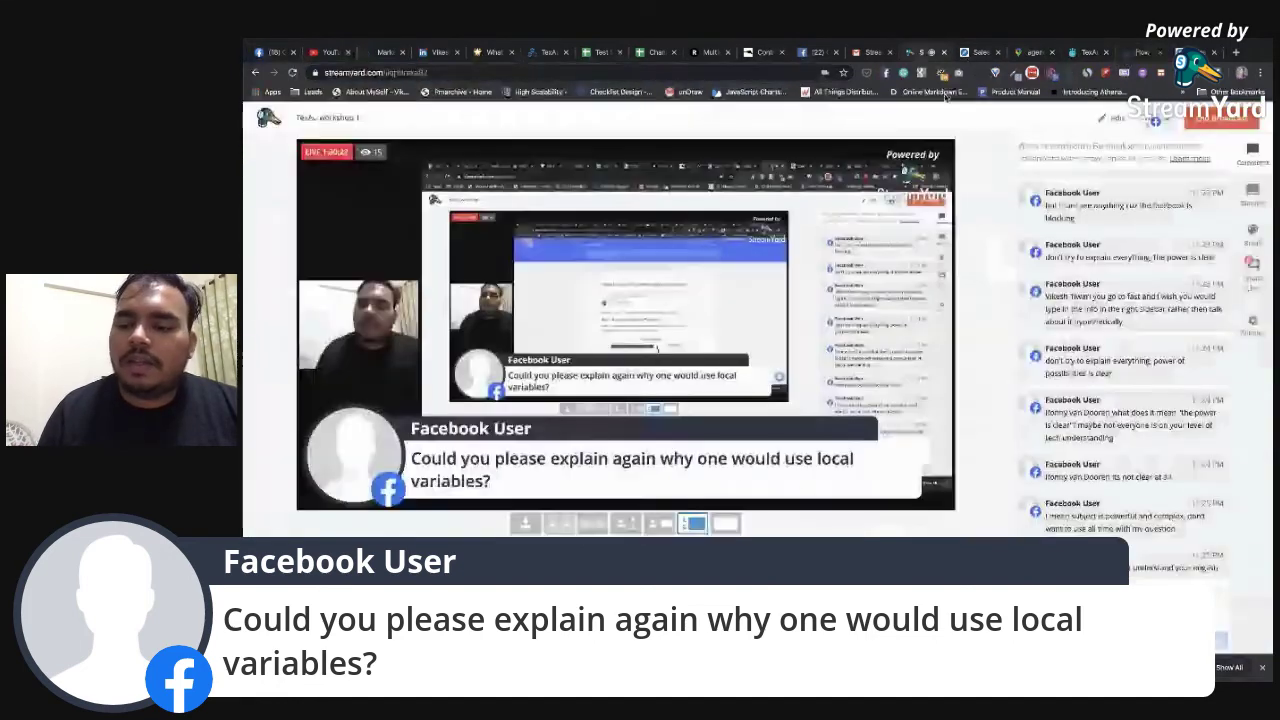
- Reveal a hidden viewer comment, broadcast the 'subject is powerful and complex' comment, then return to TexAu
{"action": "mouse_move", "coordinate": [1103, 515]}
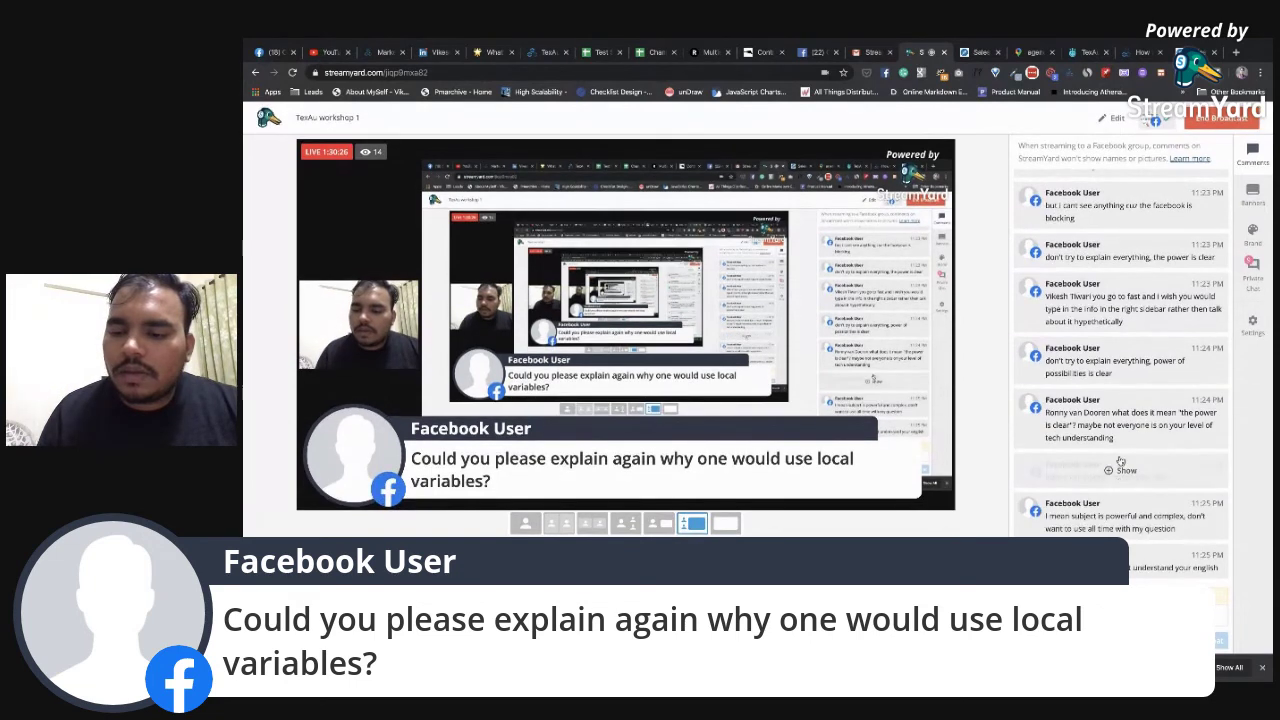
{"action": "left_click", "coordinate": [1121, 466]}
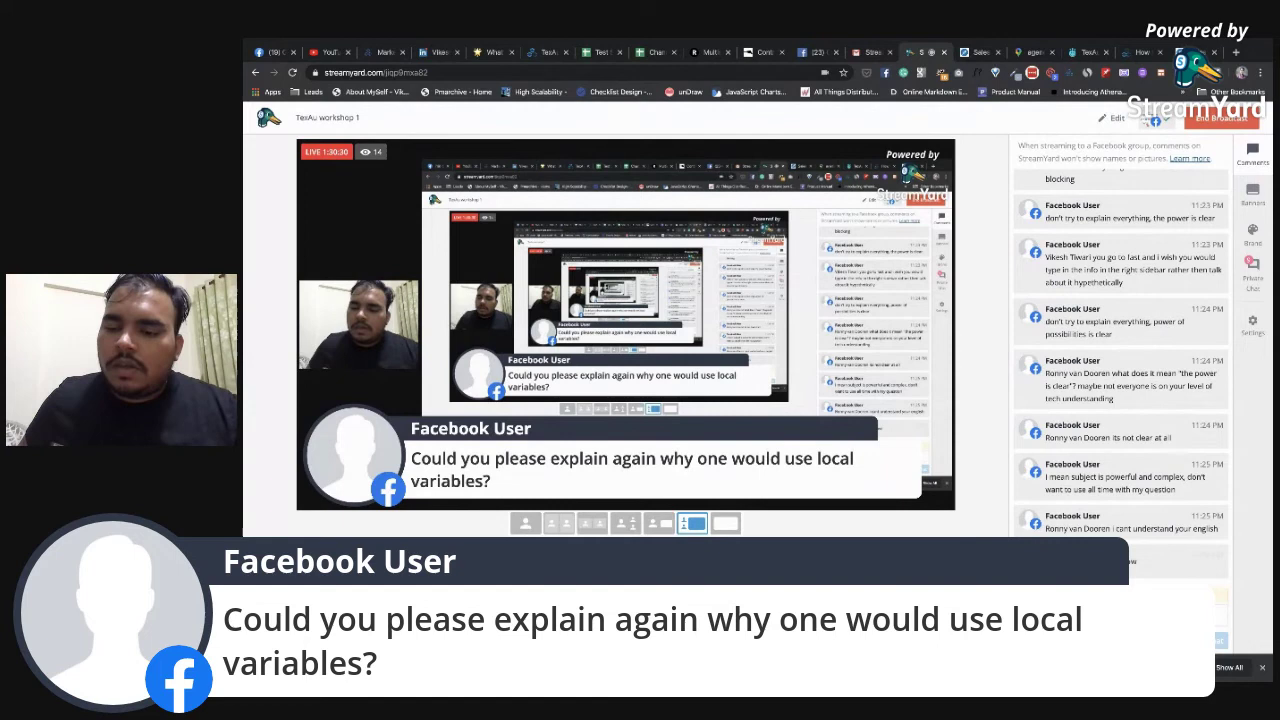
{"action": "left_click", "coordinate": [1120, 562]}
{"action": "left_click", "coordinate": [1113, 479]}
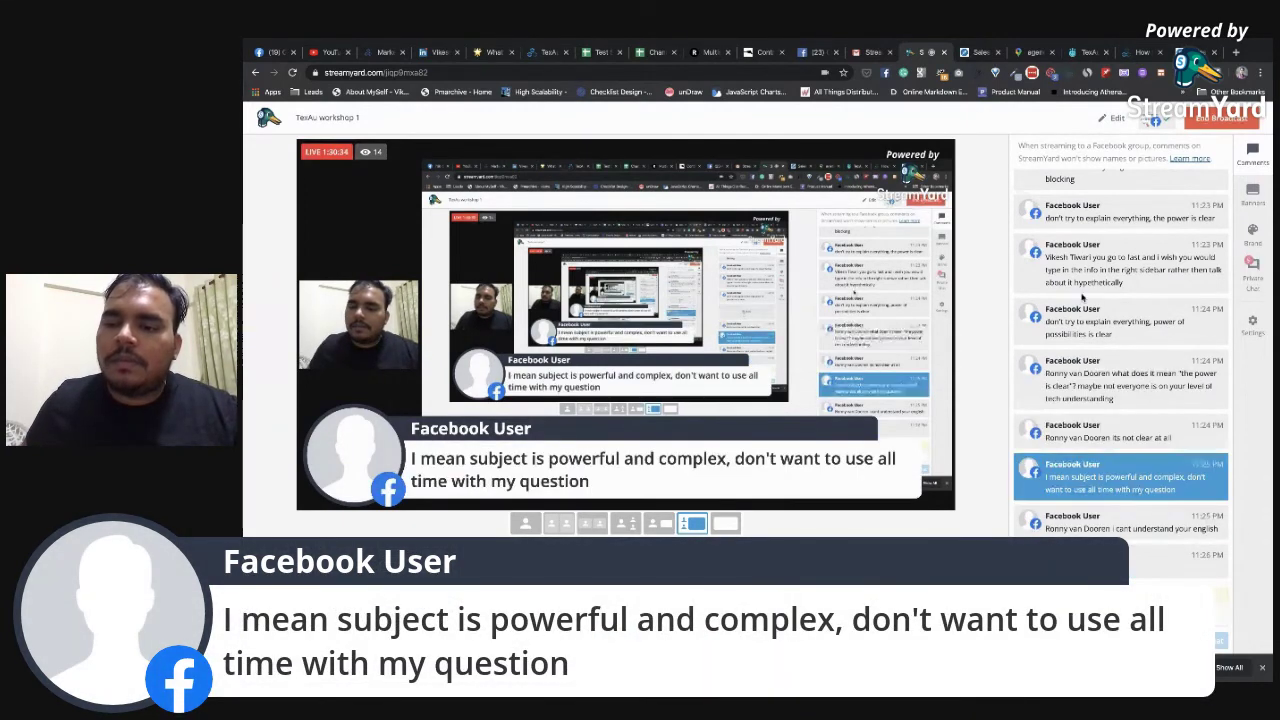
{"action": "key", "text": "ctrl+1"}
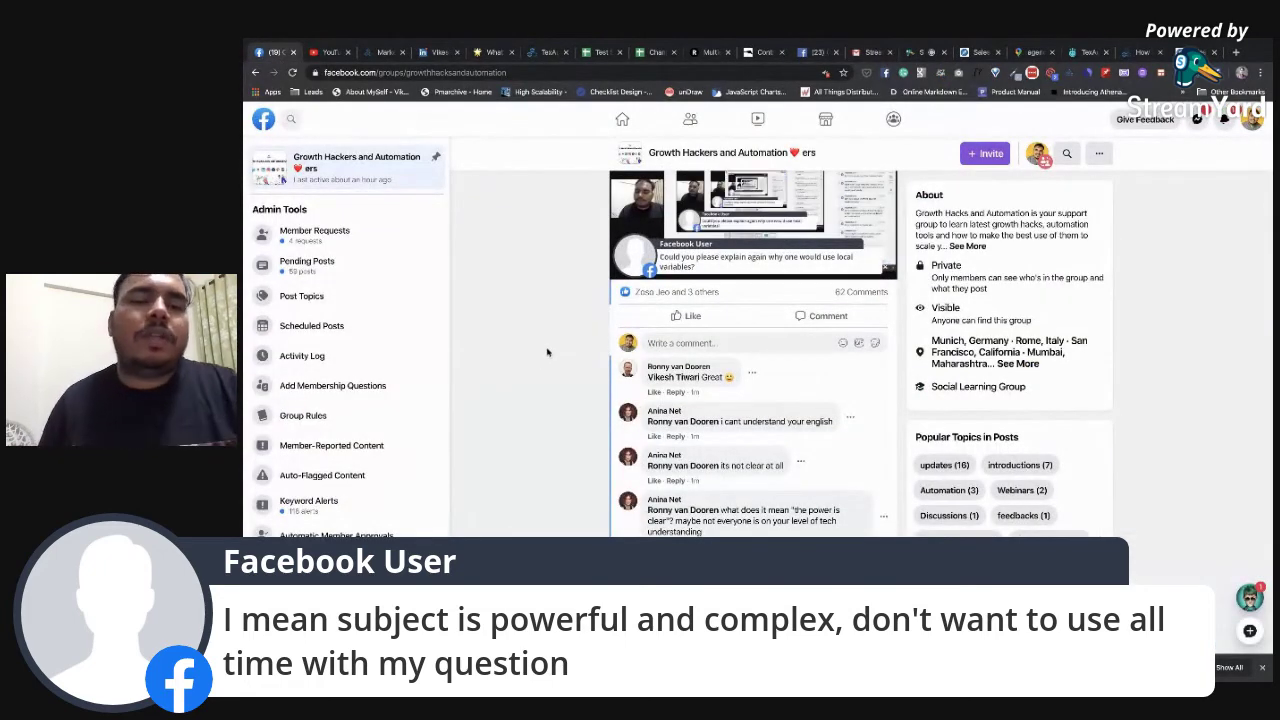
{"action": "key", "text": "ctrl+3"}
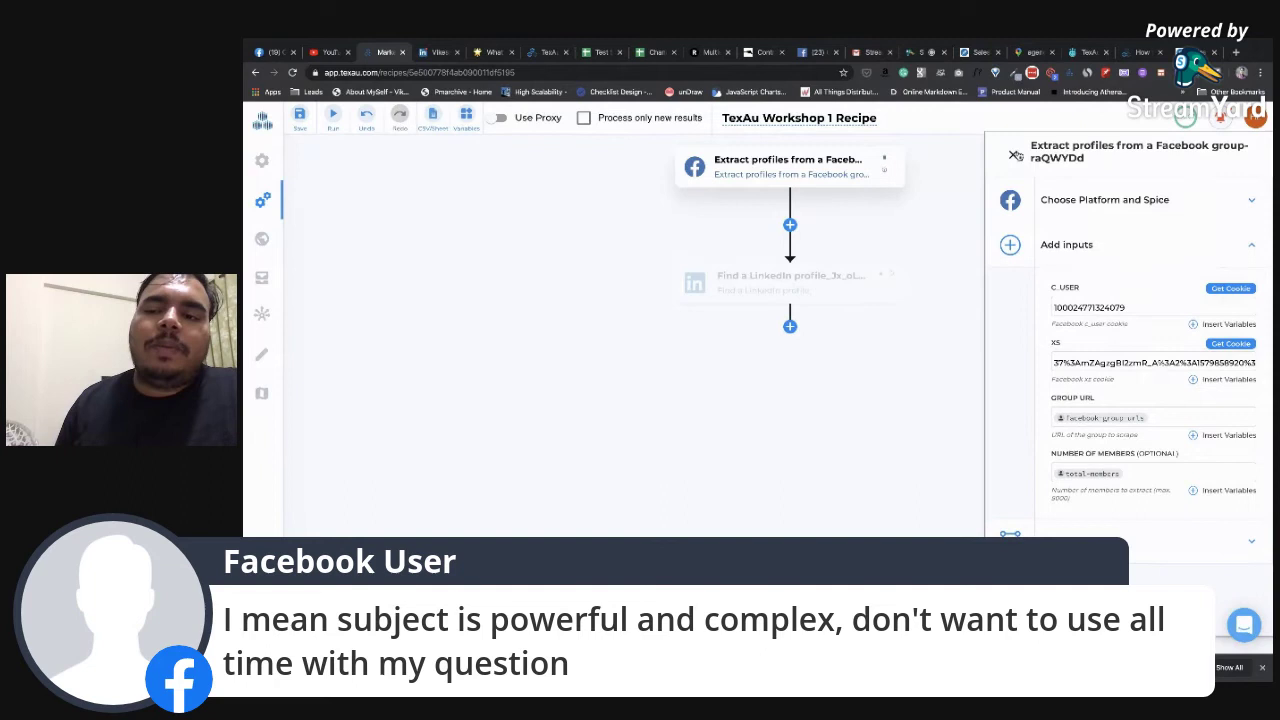
- Close the Facebook group extraction step's settings and bring up the Test Sheet spreadsheet
{"action": "left_click", "coordinate": [1013, 155]}
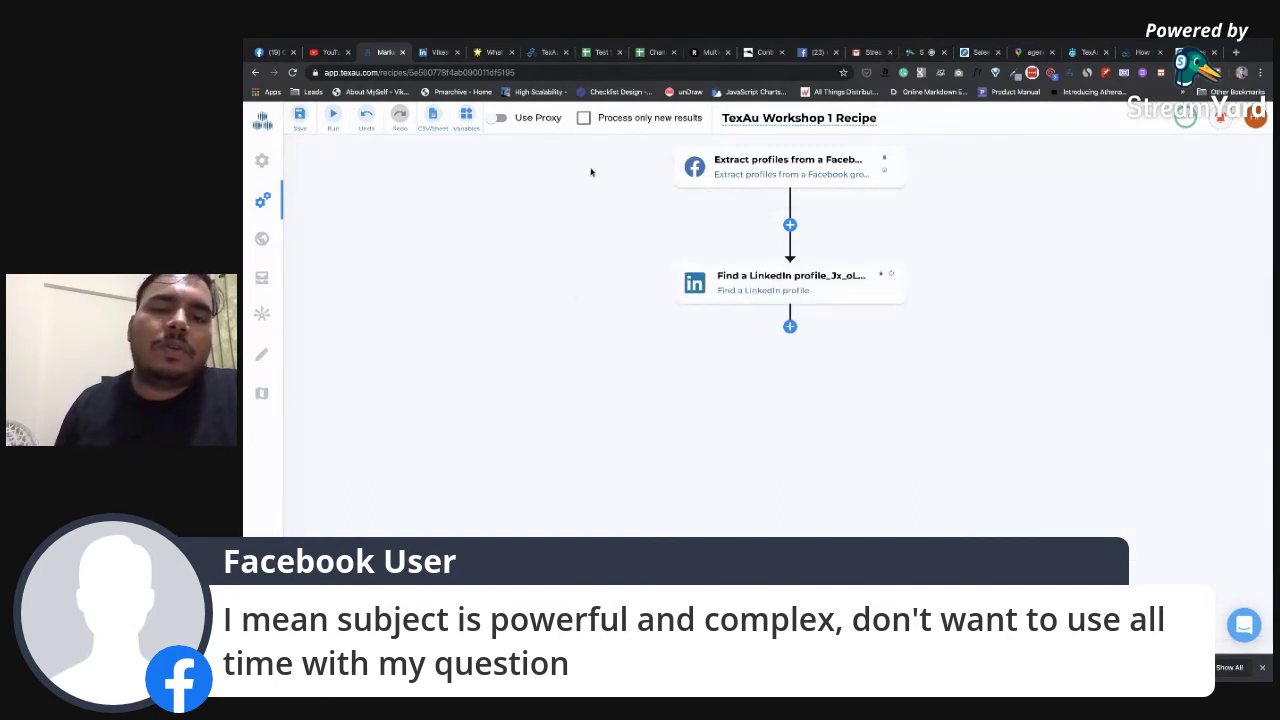
{"action": "left_click", "coordinate": [600, 52]}
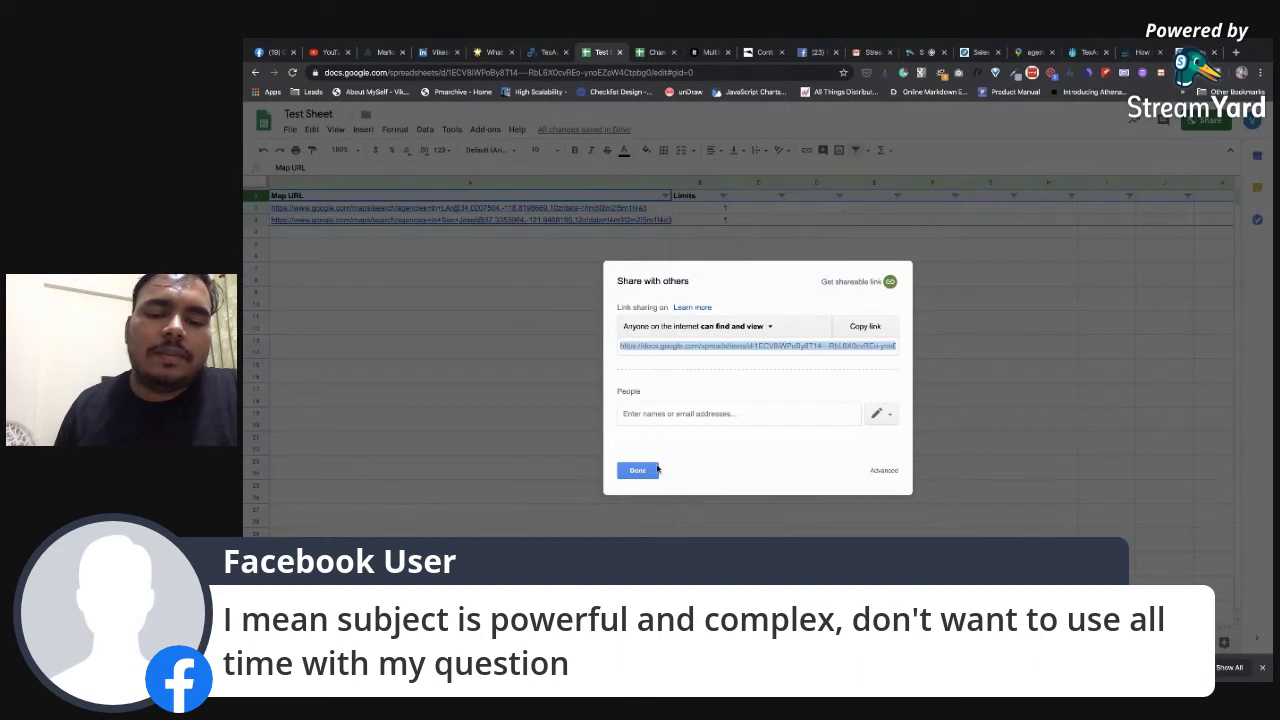
- Dismiss the sharing dialog and rename headers A1 and B1 to 'Facebook Gooup URLs' and 'Members'
{"action": "left_click", "coordinate": [657, 468]}
{"action": "left_click", "coordinate": [624, 268]}
{"action": "left_click", "coordinate": [428, 198]}
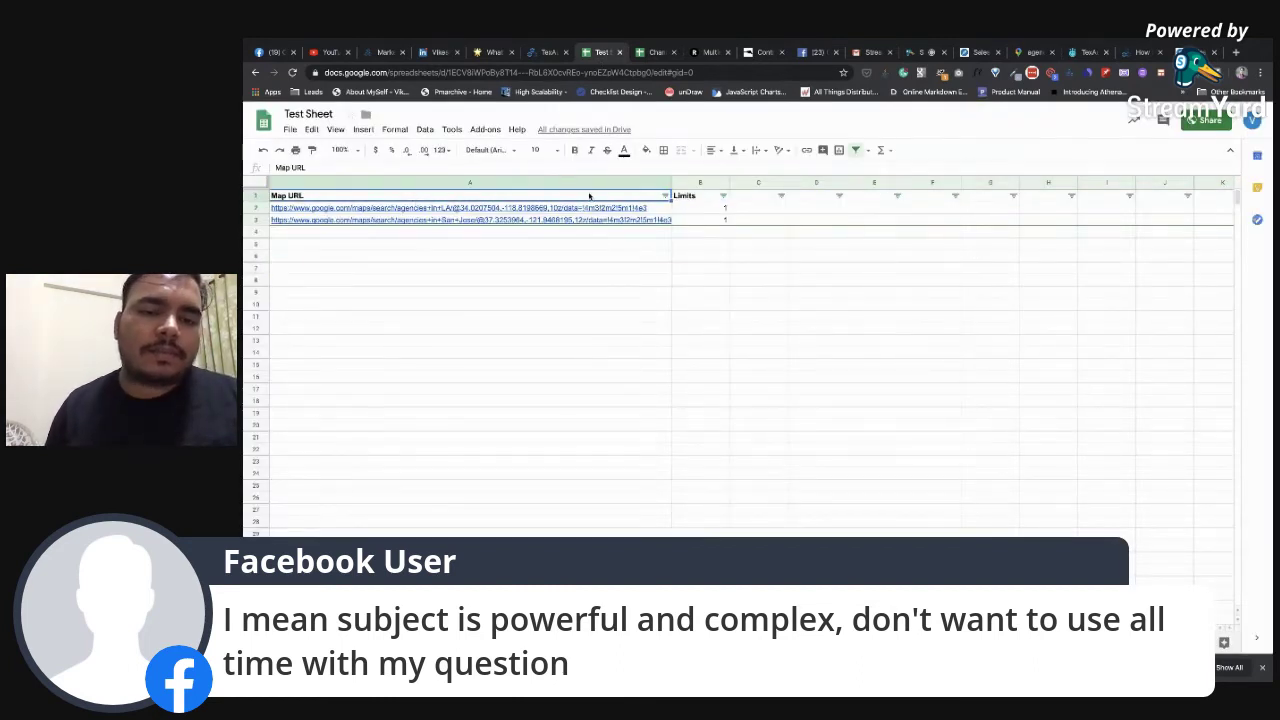
{"action": "type", "text": "Fa"}
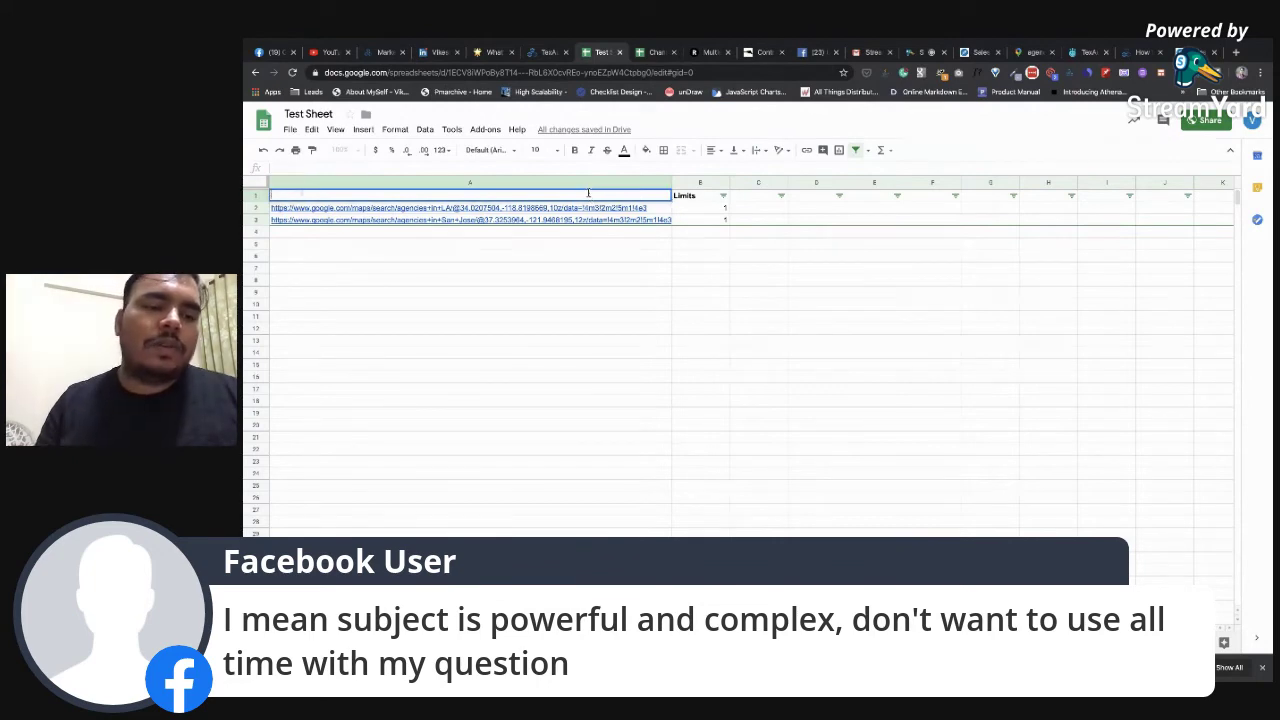
{"action": "type", "text": "ceboo"}
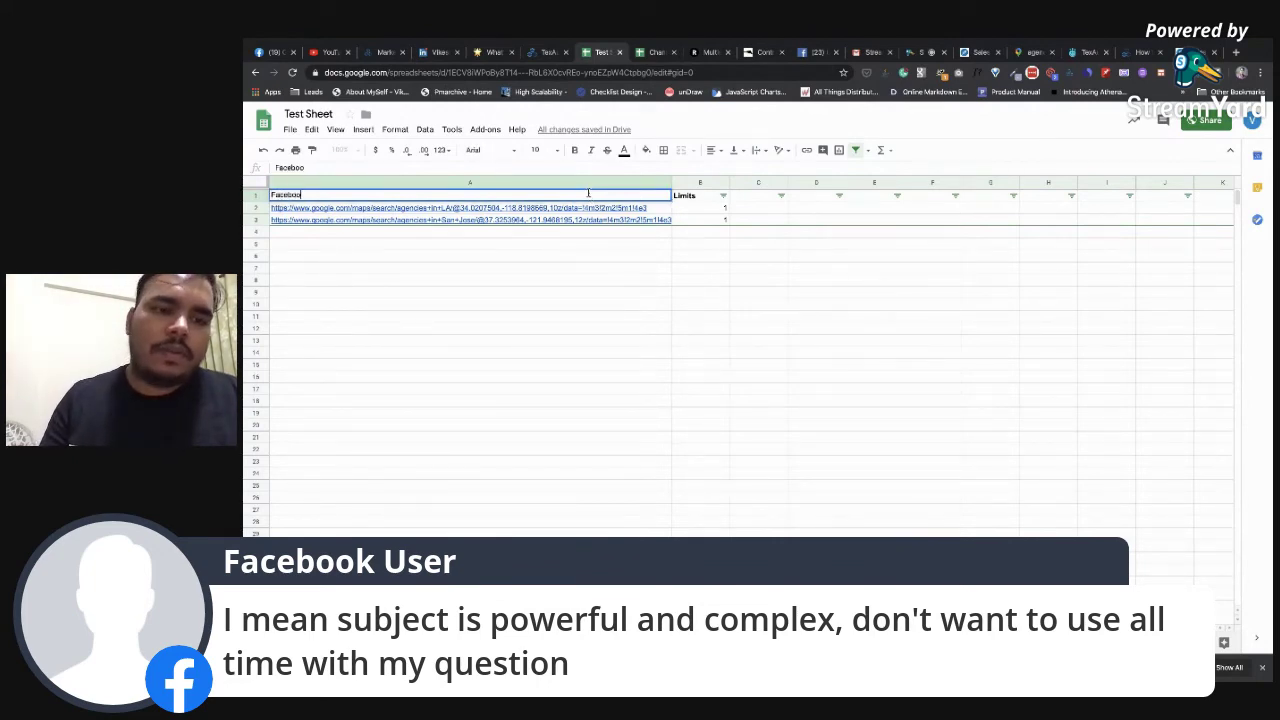
{"action": "type", "text": "k Go"}
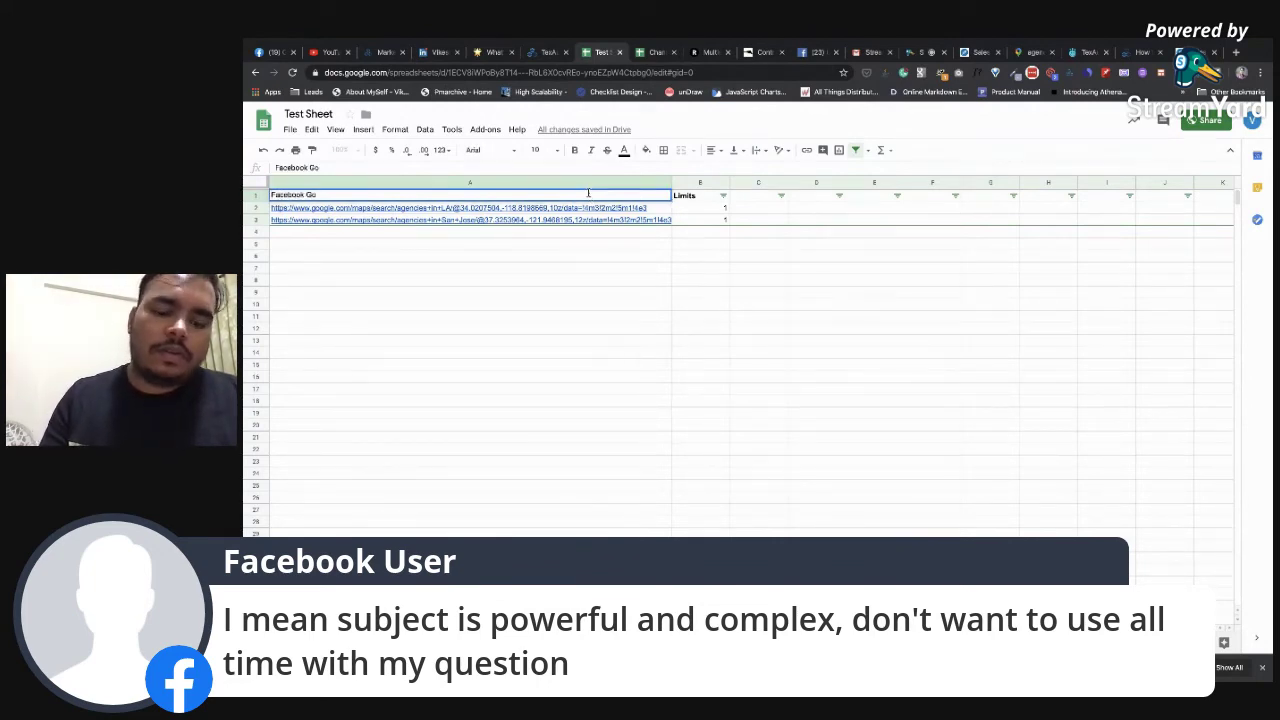
{"action": "type", "text": "oup URLs"}
{"action": "key", "text": "Tab"}
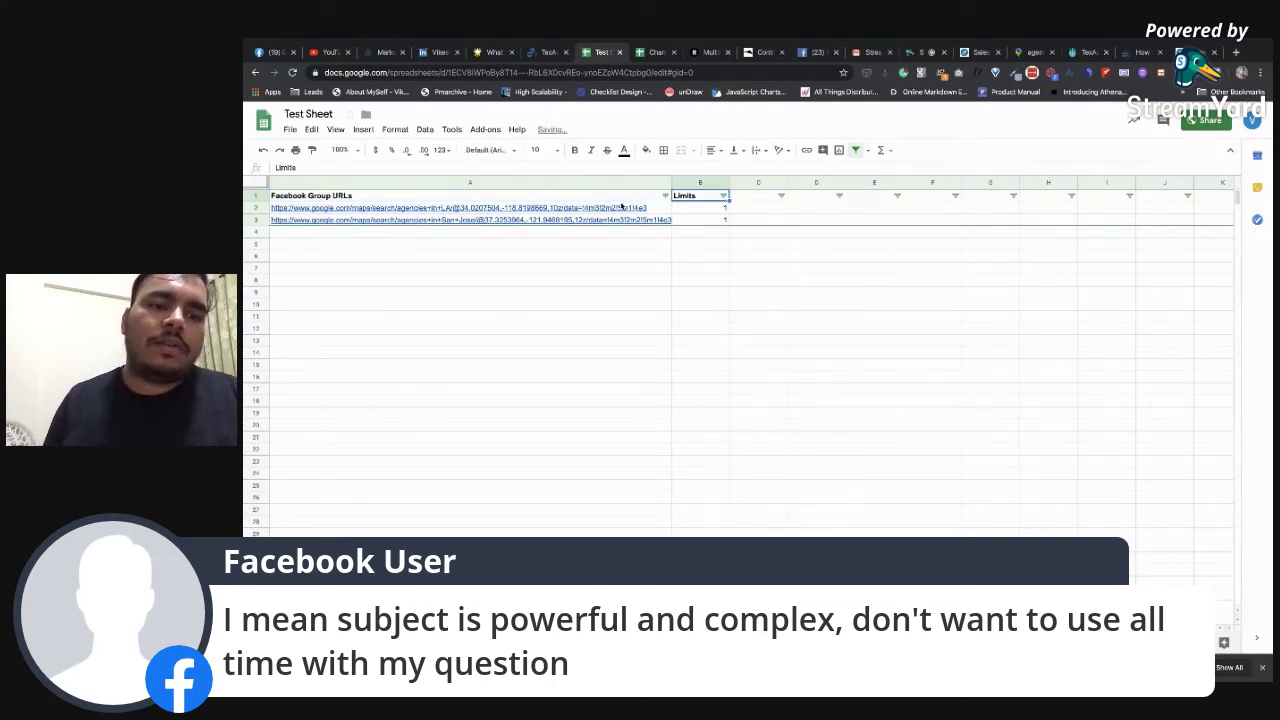
{"action": "double_click", "coordinate": [691, 195]}
{"action": "double_click", "coordinate": [691, 195]}
{"action": "type", "text": "Members"}
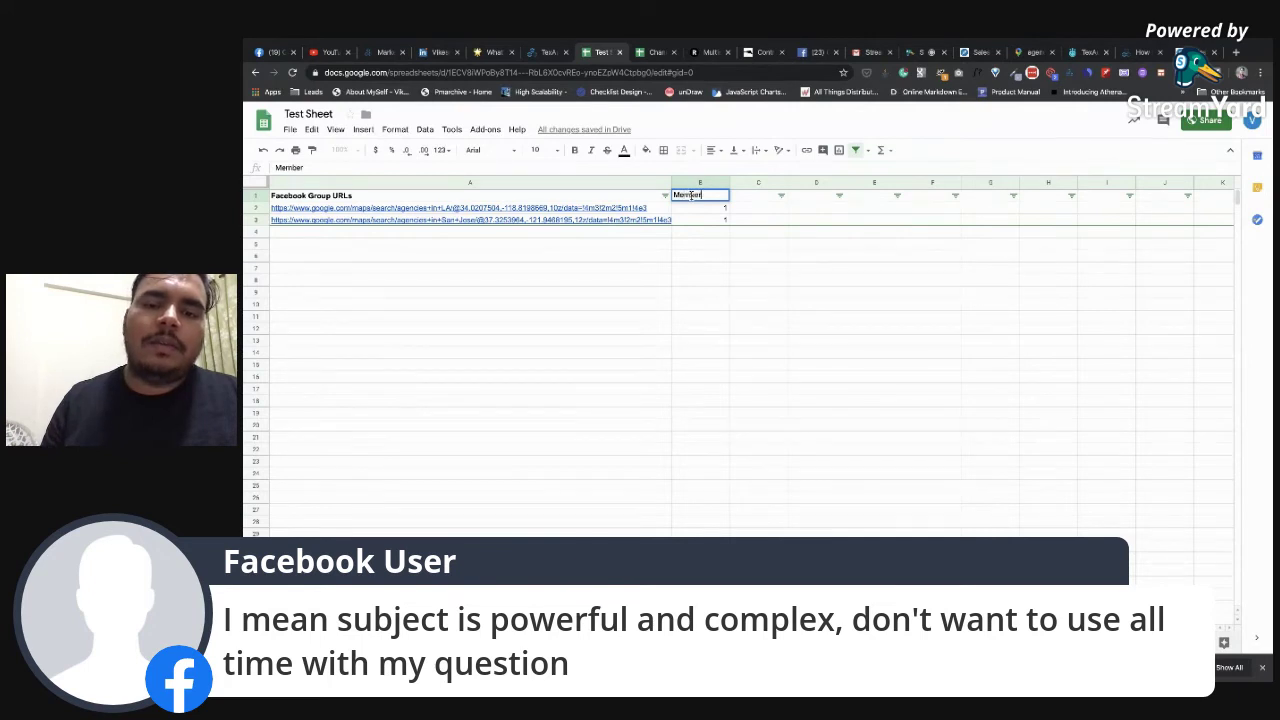
{"action": "left_click", "coordinate": [752, 196]}
- Fill headers C1 and D1 with 'Full Name' and 'Companyname', then go back to TexAu
{"action": "double_click", "coordinate": [746, 196]}
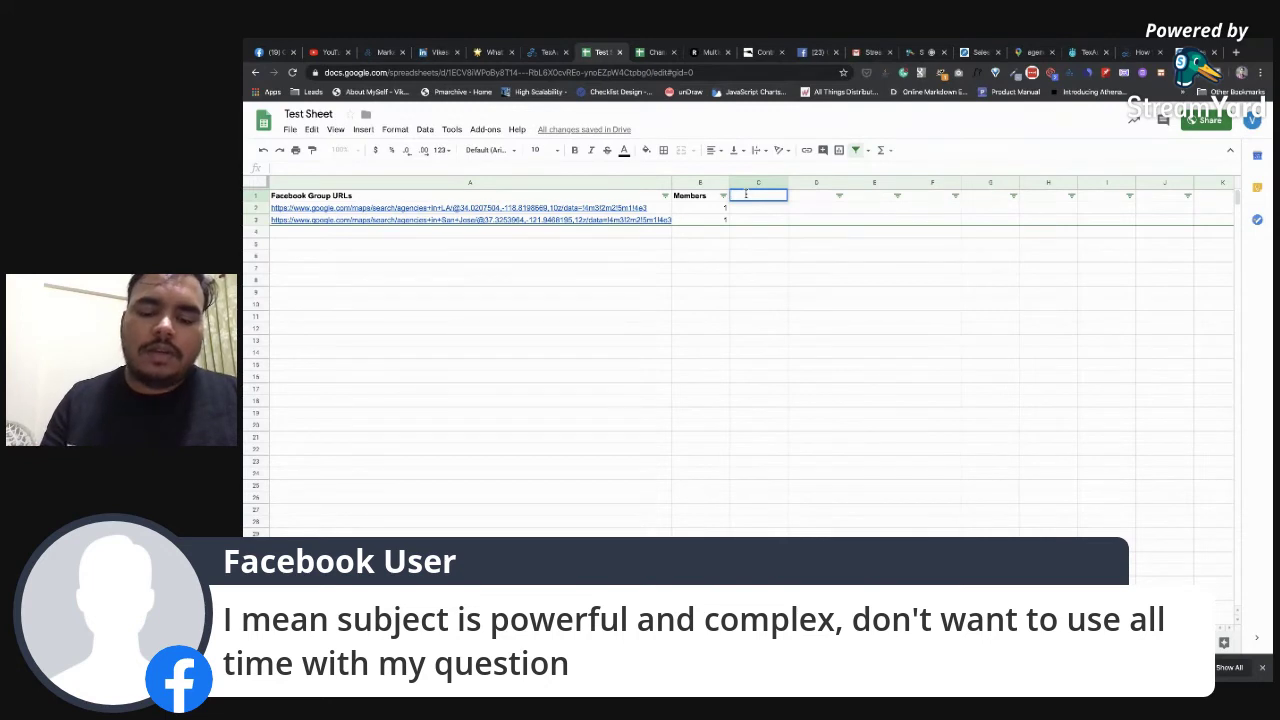
{"action": "type", "text": "Full Name"}
{"action": "left_click", "coordinate": [842, 198]}
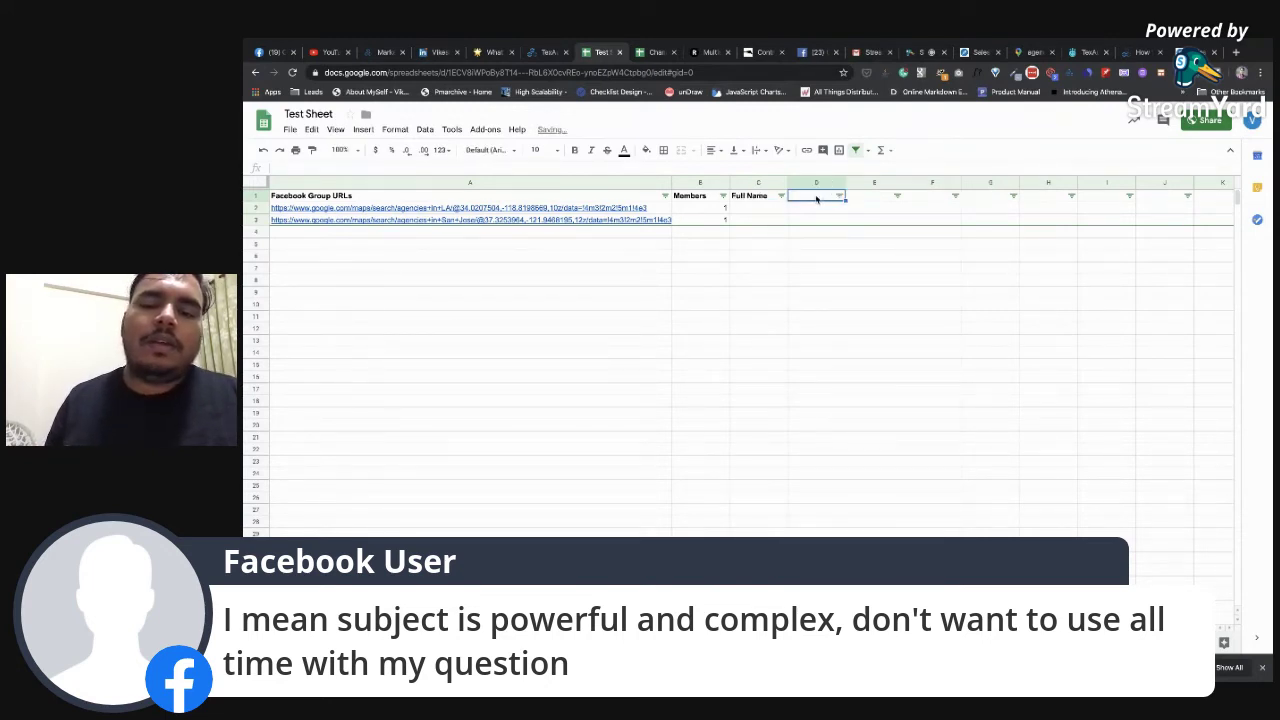
{"action": "double_click", "coordinate": [805, 198]}
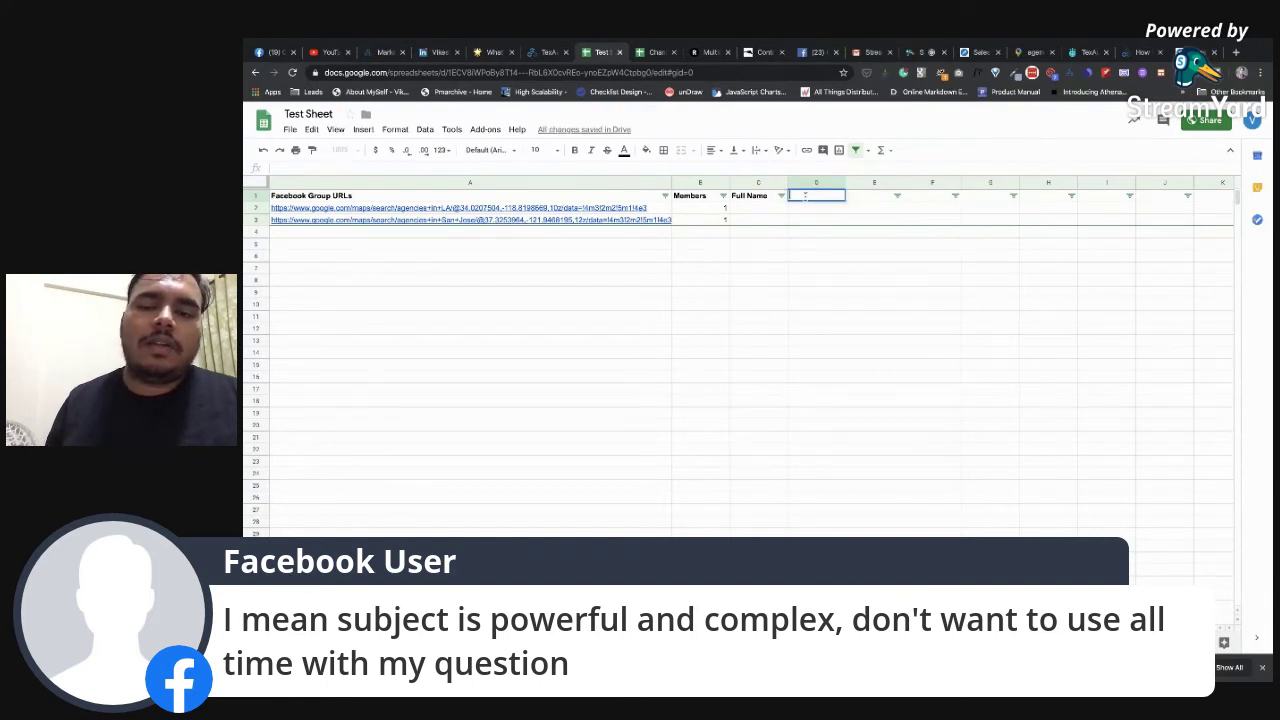
{"action": "type", "text": "Compan"}
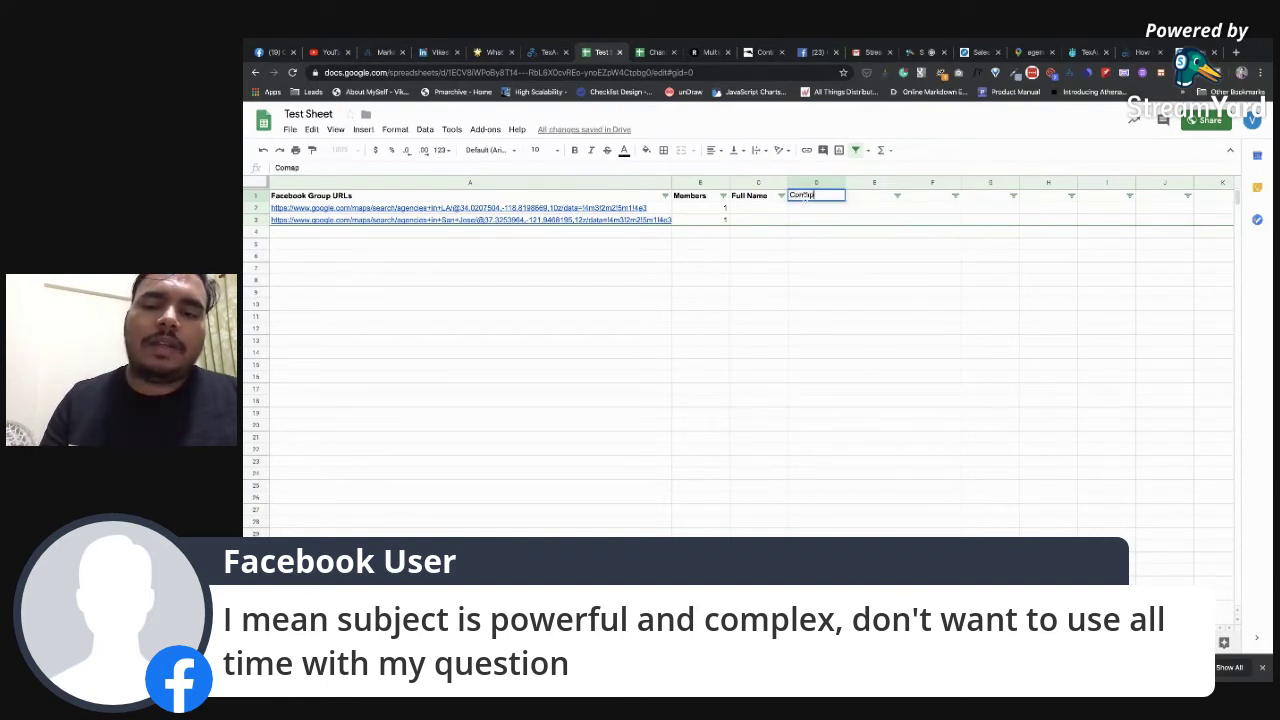
{"action": "type", "text": "yname"}
{"action": "key", "text": "Return"}
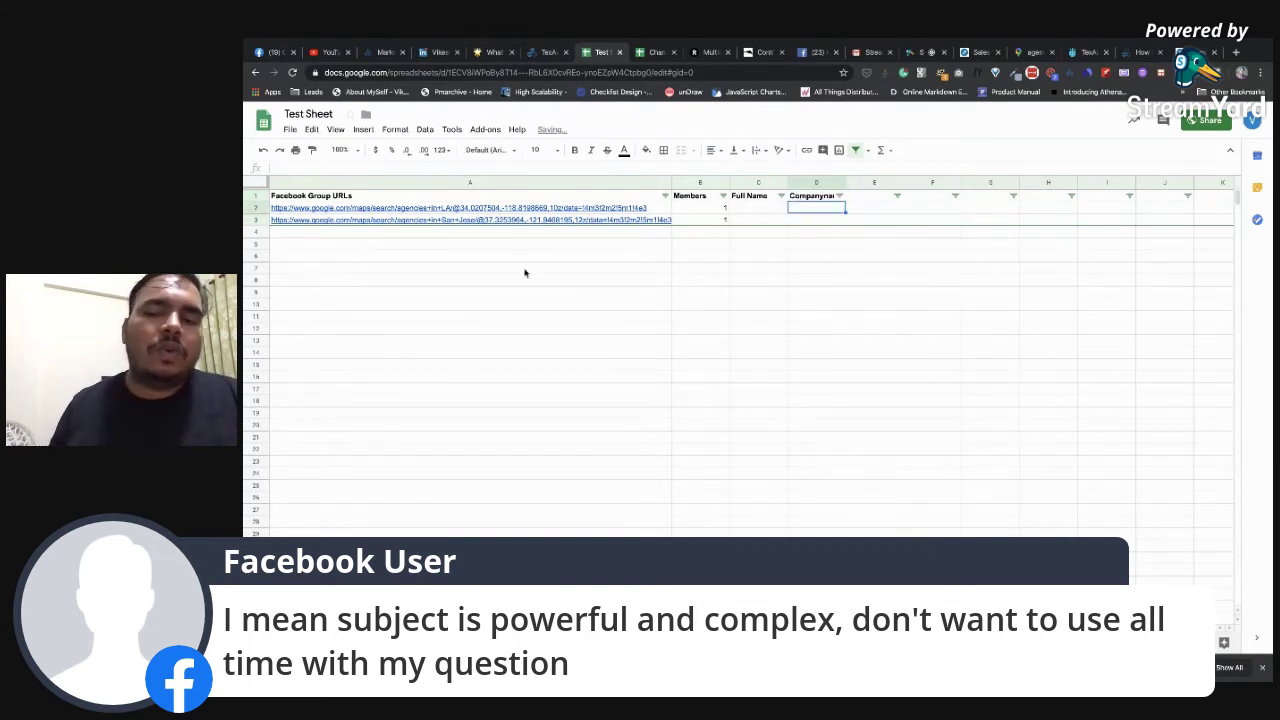
{"action": "left_click", "coordinate": [642, 257]}
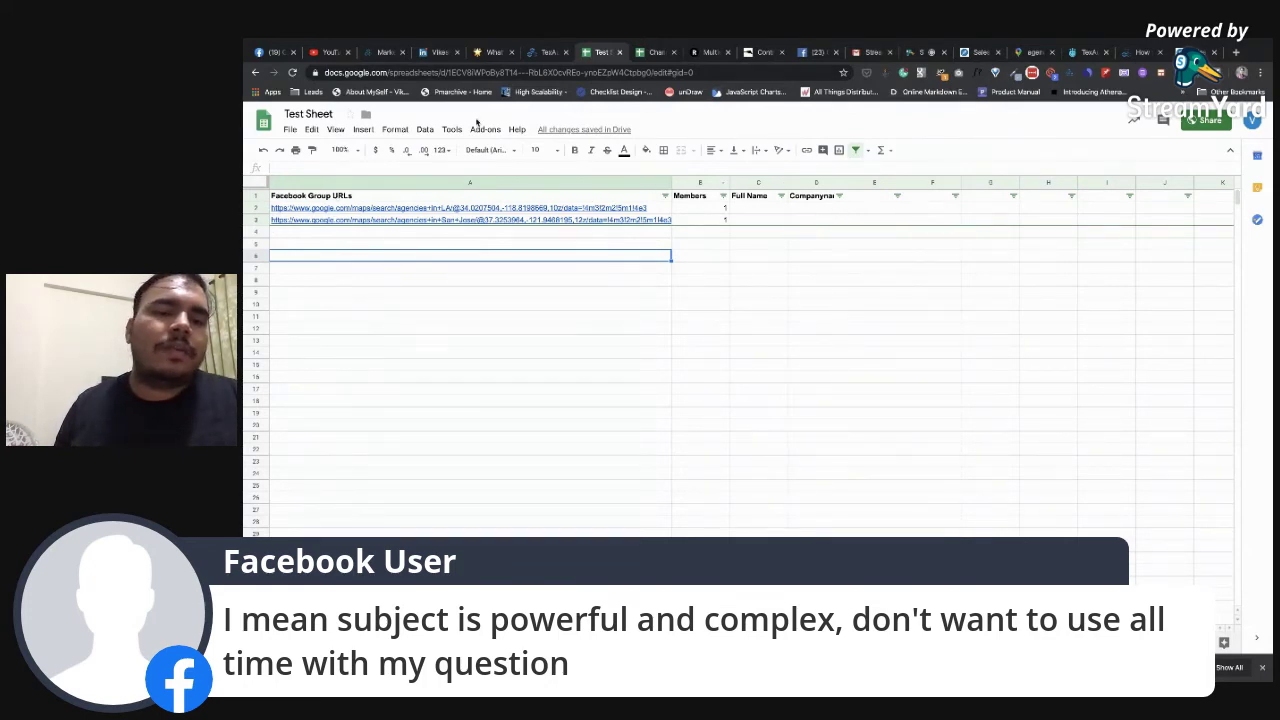
{"action": "left_click", "coordinate": [383, 52]}
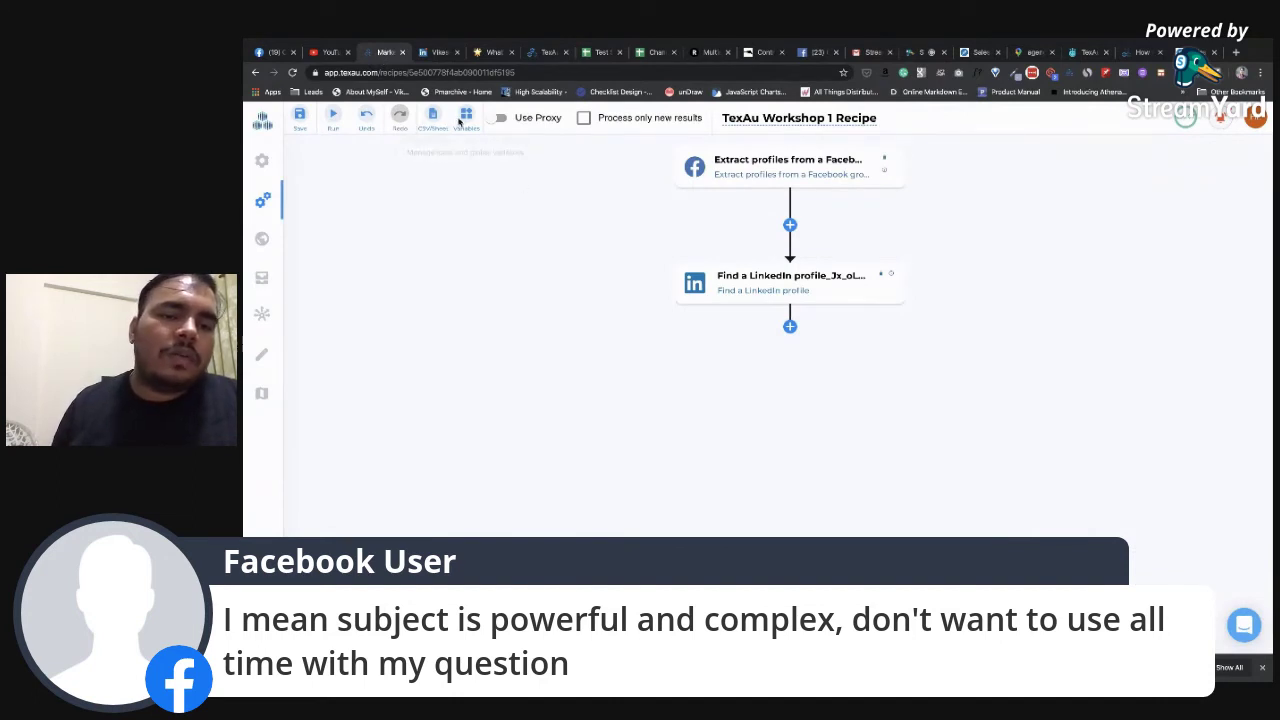
- Delete the old total-members and facebook-group-urls local variables and add a 'Facebook' variable
{"action": "left_click", "coordinate": [466, 118]}
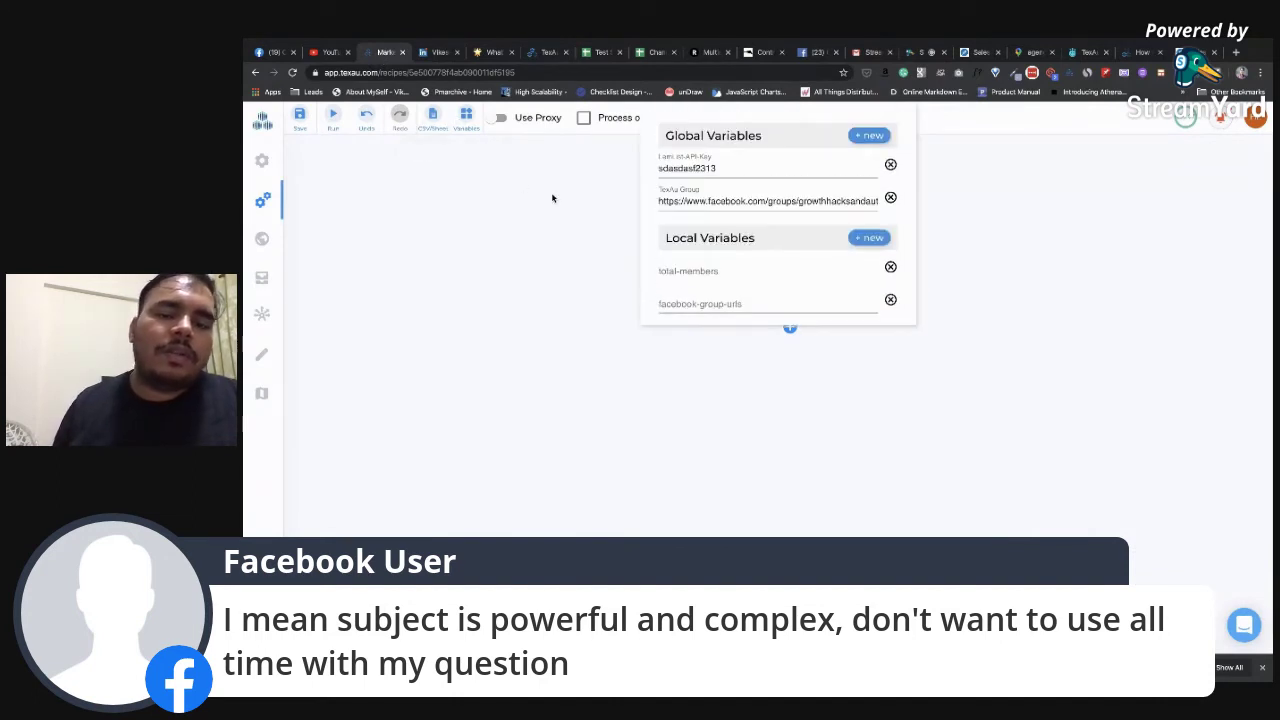
{"action": "left_click", "coordinate": [890, 266]}
{"action": "left_click", "coordinate": [890, 266]}
{"action": "left_click", "coordinate": [870, 238]}
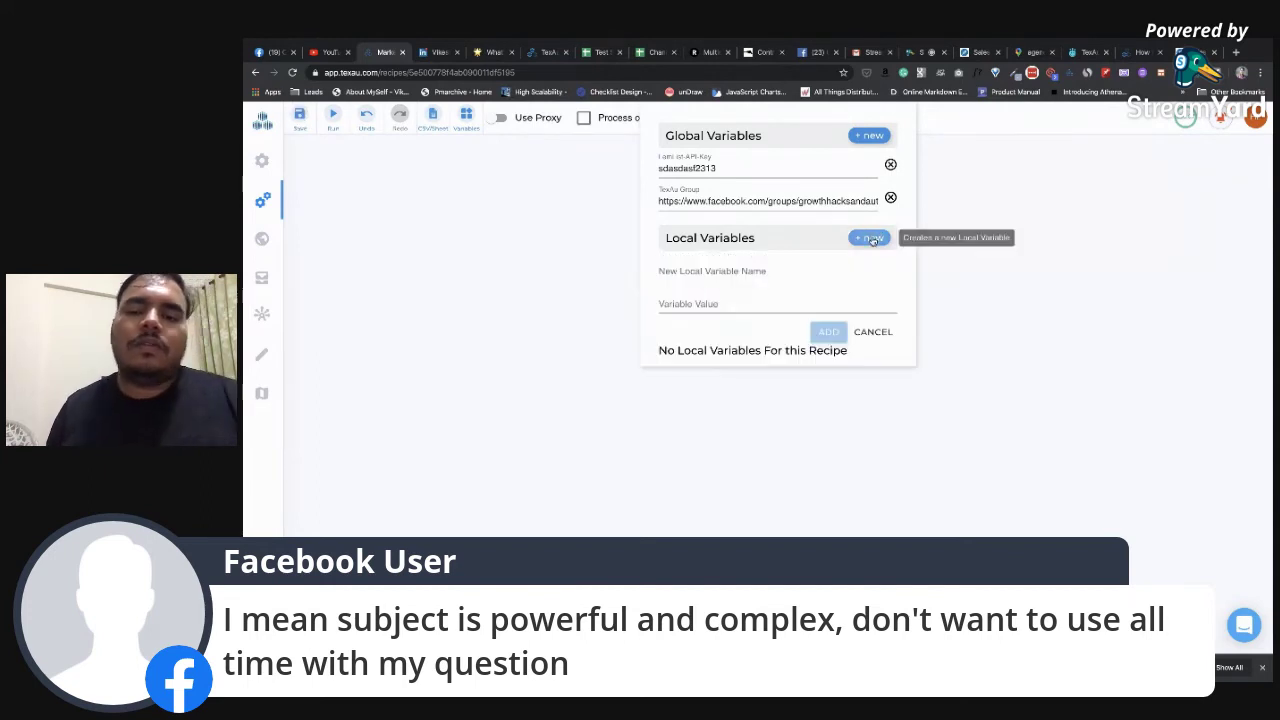
{"action": "left_click", "coordinate": [736, 266]}
{"action": "type", "text": "Facebook-group"}
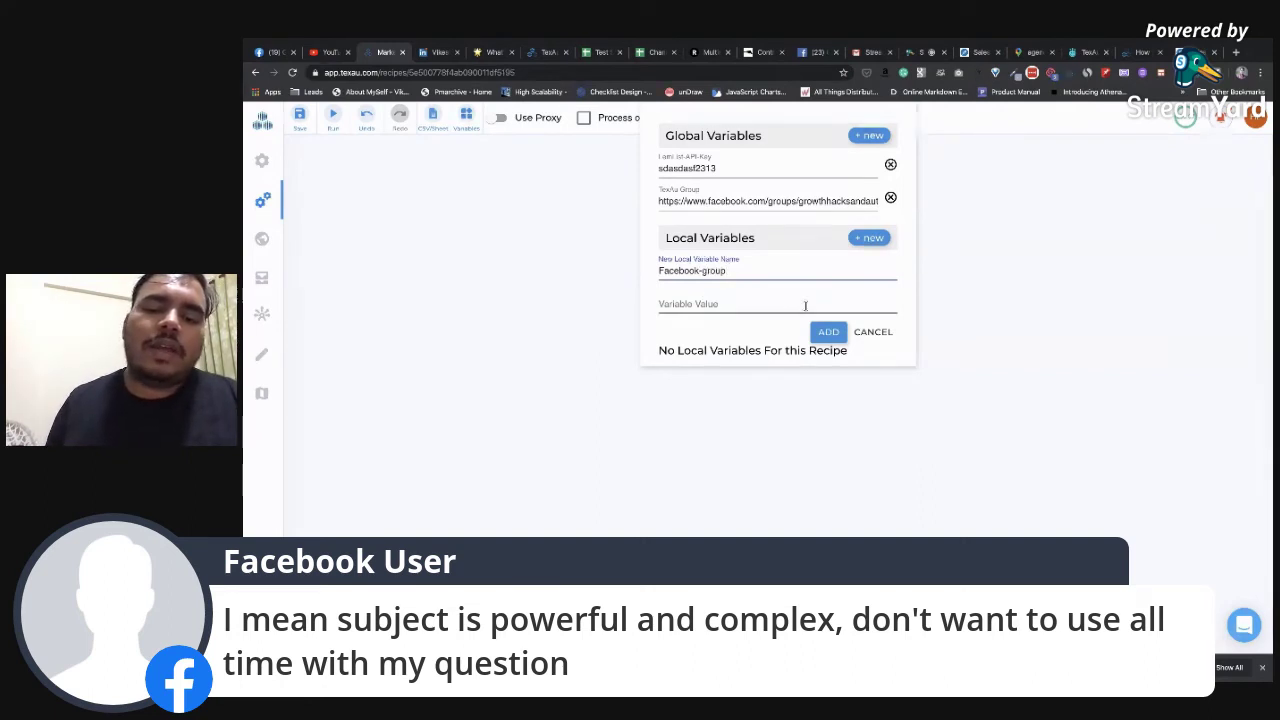
{"action": "left_click", "coordinate": [828, 331]}
- Add total-members and company-name as local variables
{"action": "left_click", "coordinate": [870, 239]}
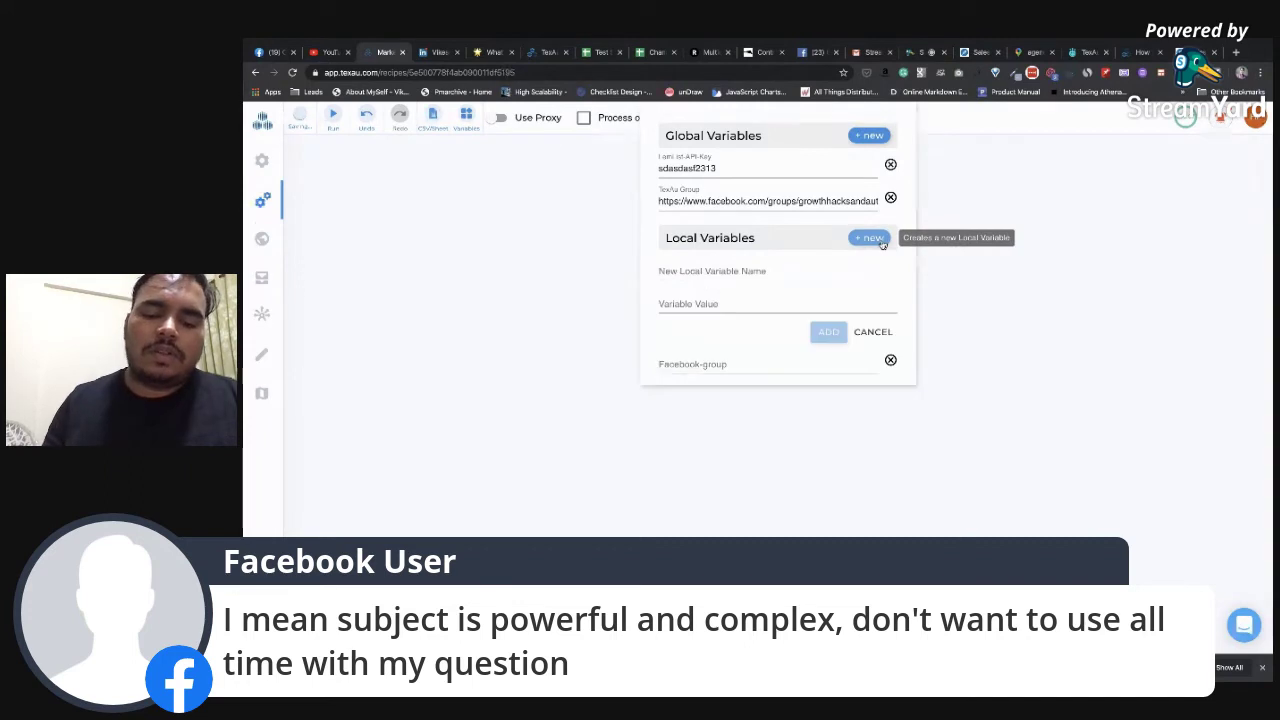
{"action": "left_click", "coordinate": [796, 274]}
{"action": "type", "text": "total-members"}
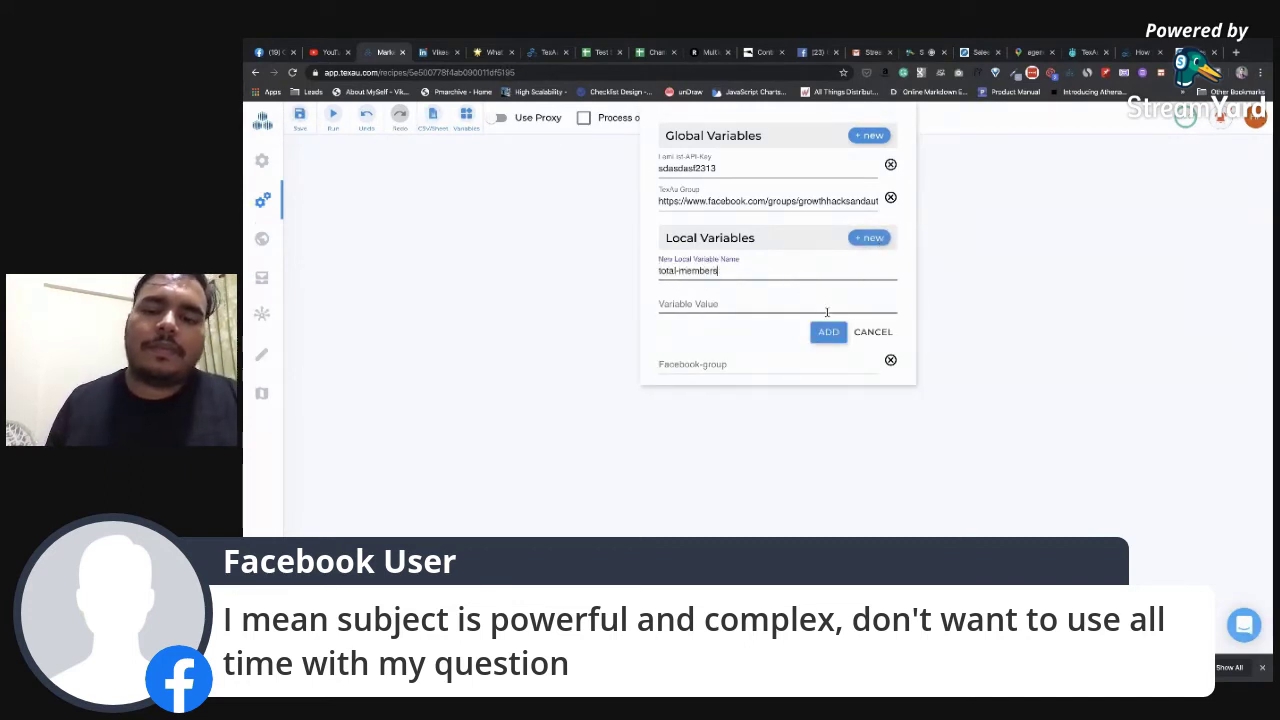
{"action": "left_click", "coordinate": [829, 328]}
{"action": "left_click", "coordinate": [869, 237]}
{"action": "left_click", "coordinate": [724, 269]}
{"action": "type", "text": "company-name"}
{"action": "left_click", "coordinate": [825, 330]}
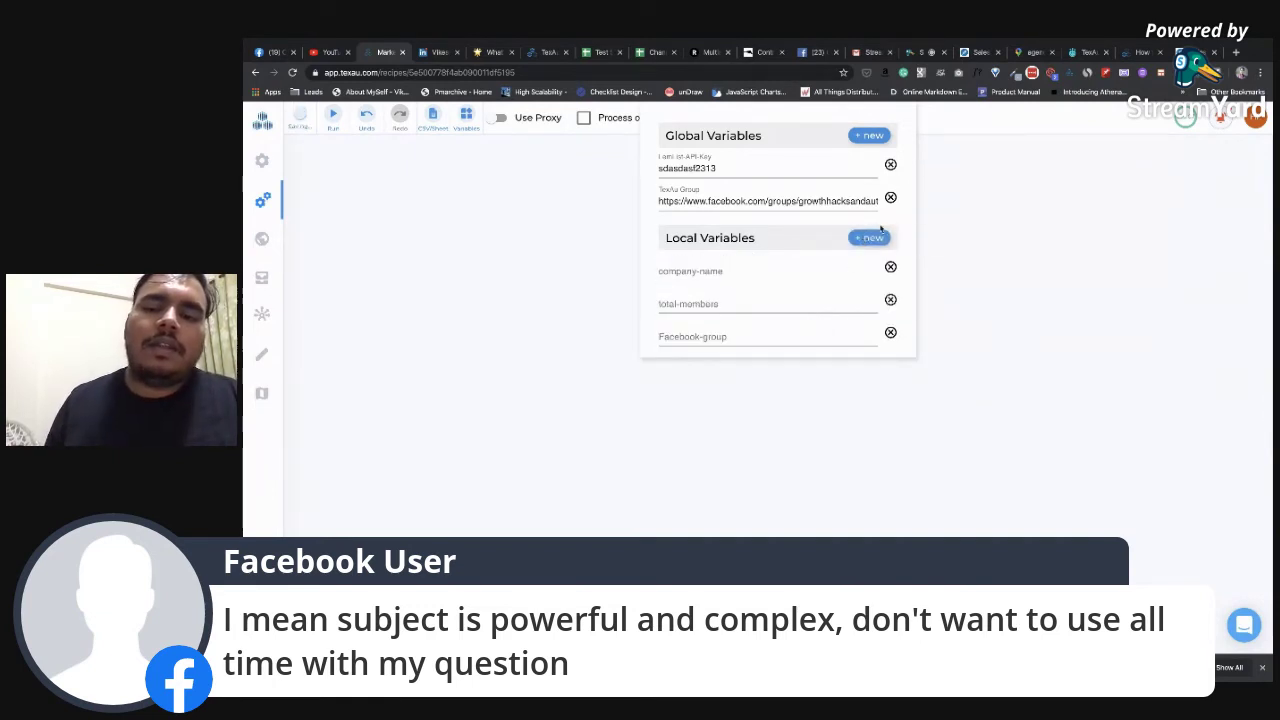
- Add a Full_Name local variable and reopen the Facebook extraction step's settings
{"action": "left_click", "coordinate": [872, 237]}
{"action": "left_click", "coordinate": [725, 265]}
{"action": "type", "text": "Ful"}
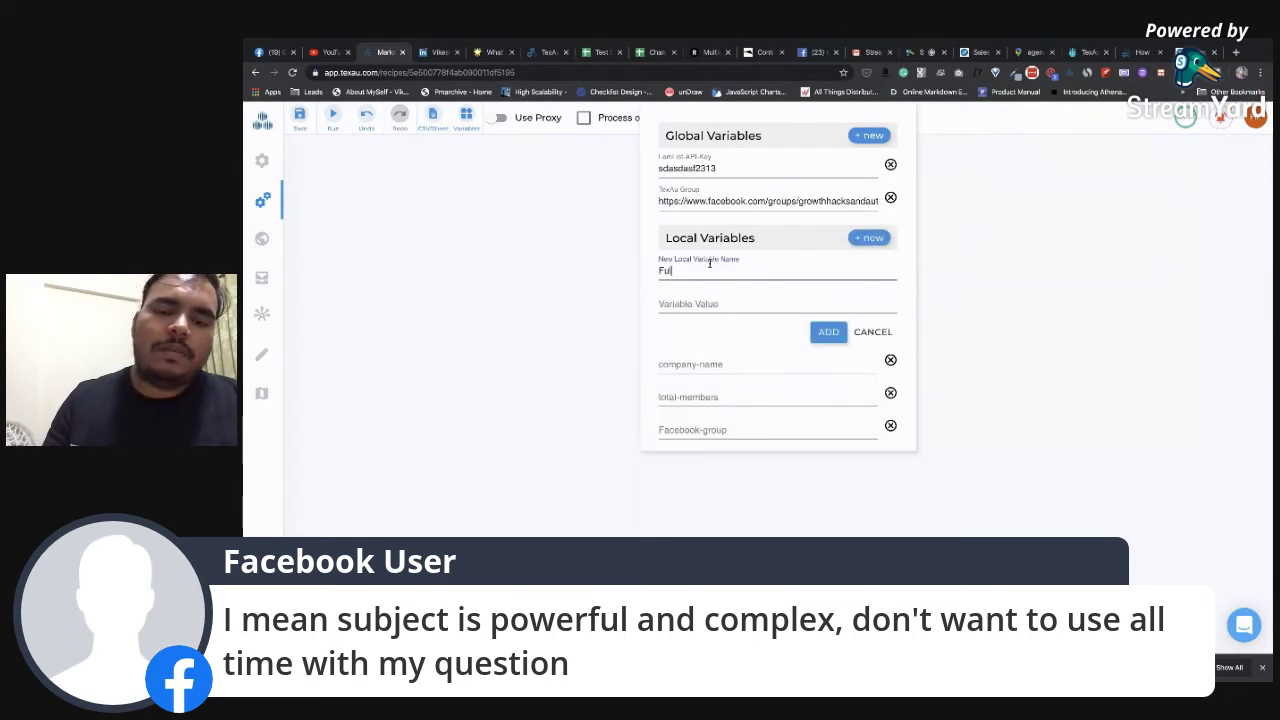
{"action": "type", "text": "l_Name"}
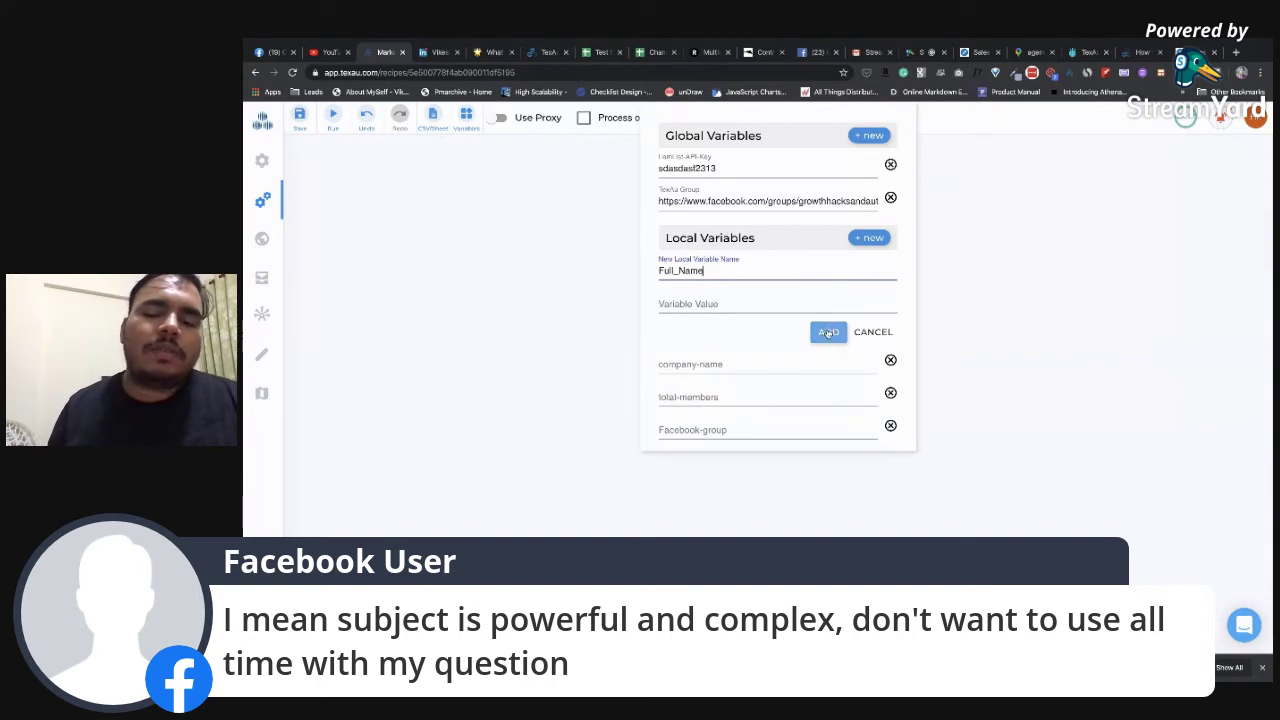
{"action": "left_click", "coordinate": [828, 333]}
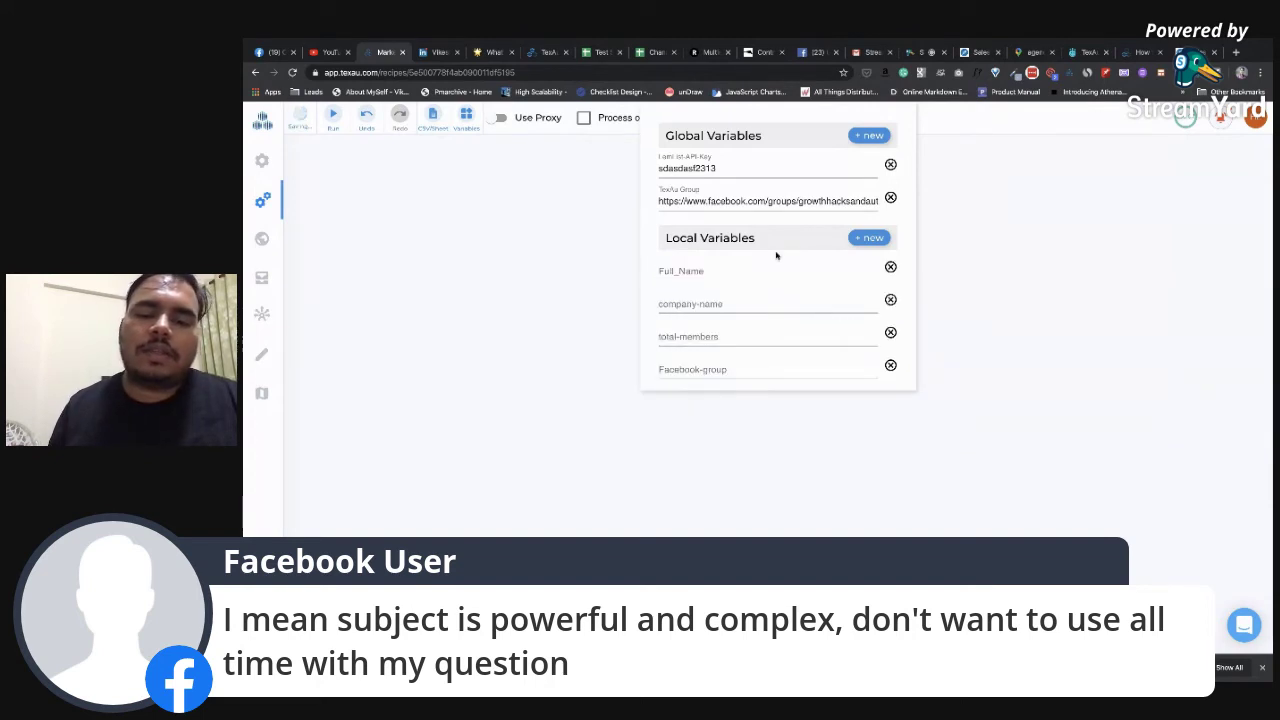
{"action": "left_click", "coordinate": [594, 271]}
{"action": "left_click", "coordinate": [721, 184]}
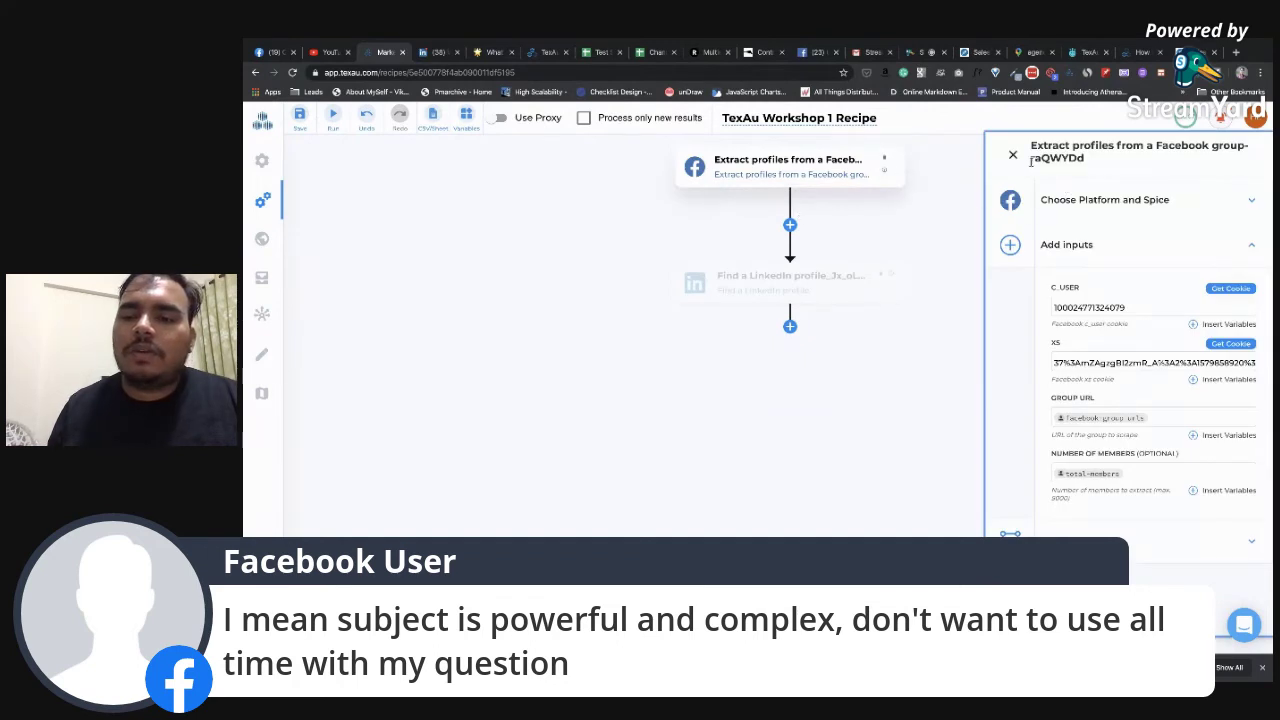
- Insert a LinkedIn step after the Facebook step using the Find a LinkedIn company page spice
{"action": "left_click", "coordinate": [790, 225]}
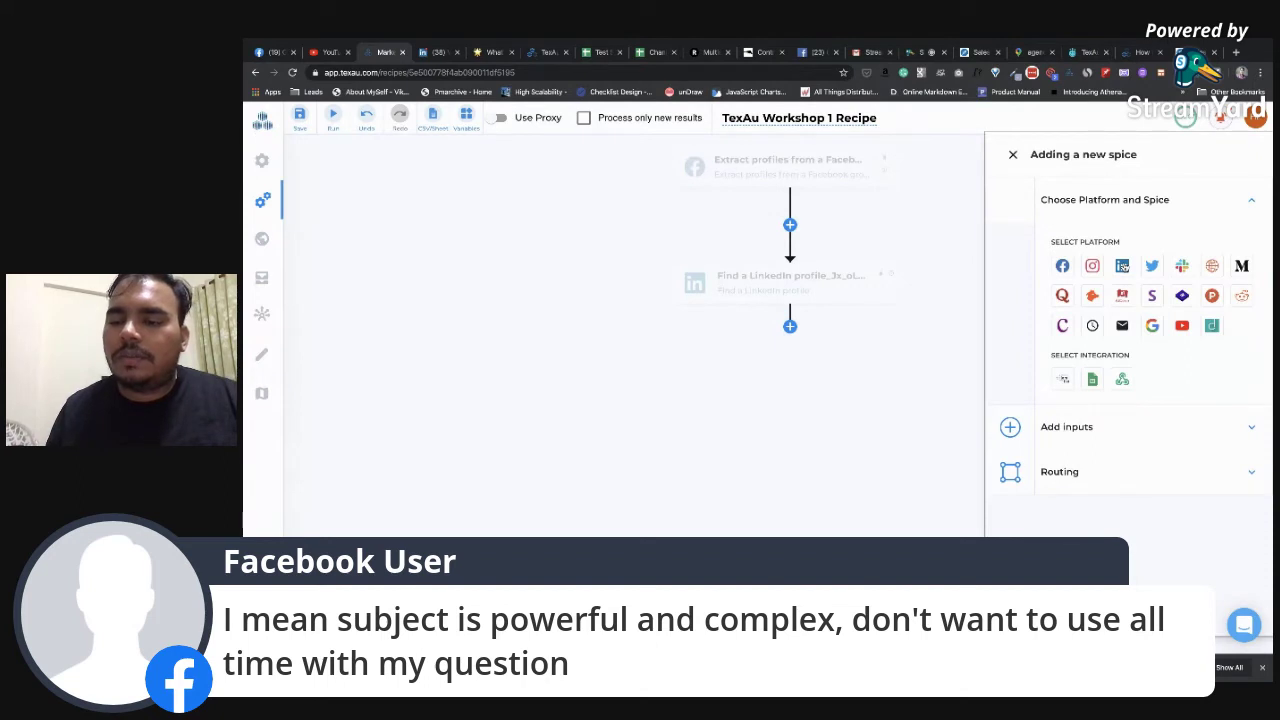
{"action": "left_click", "coordinate": [1122, 265]}
{"action": "left_click", "coordinate": [1105, 432]}
{"action": "type", "text": "scrape"}
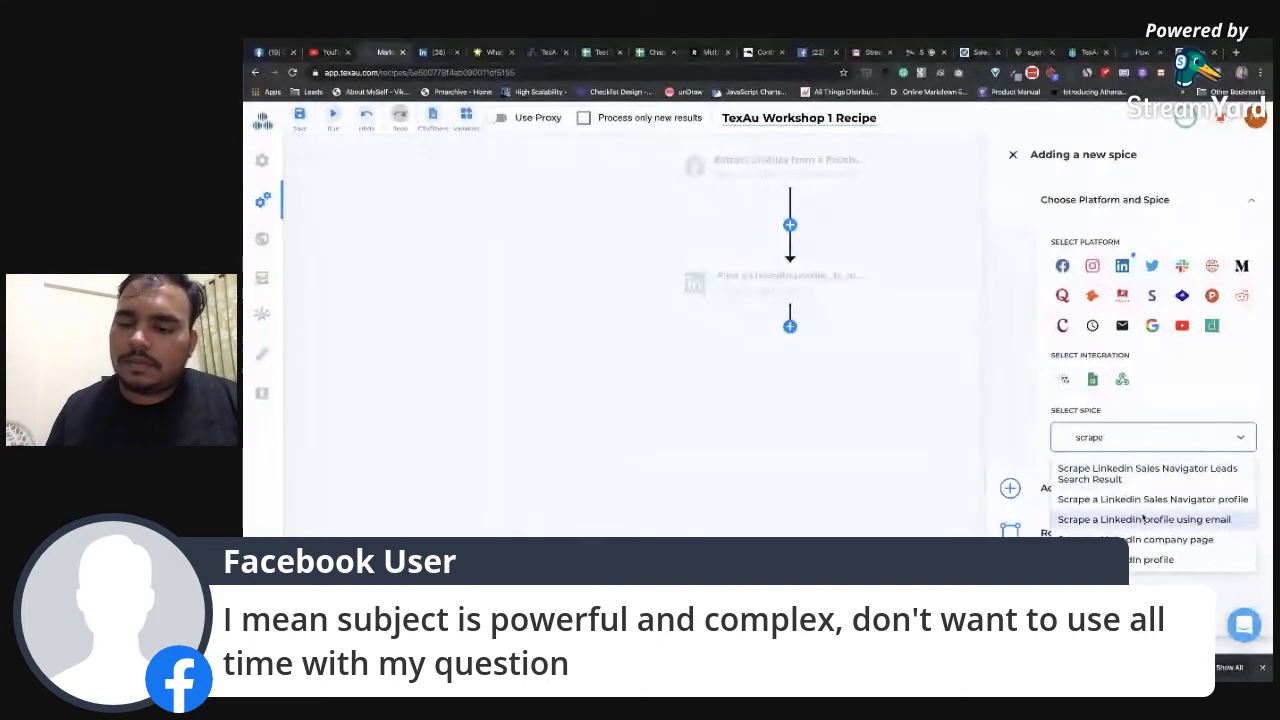
{"action": "left_click", "coordinate": [1133, 540]}
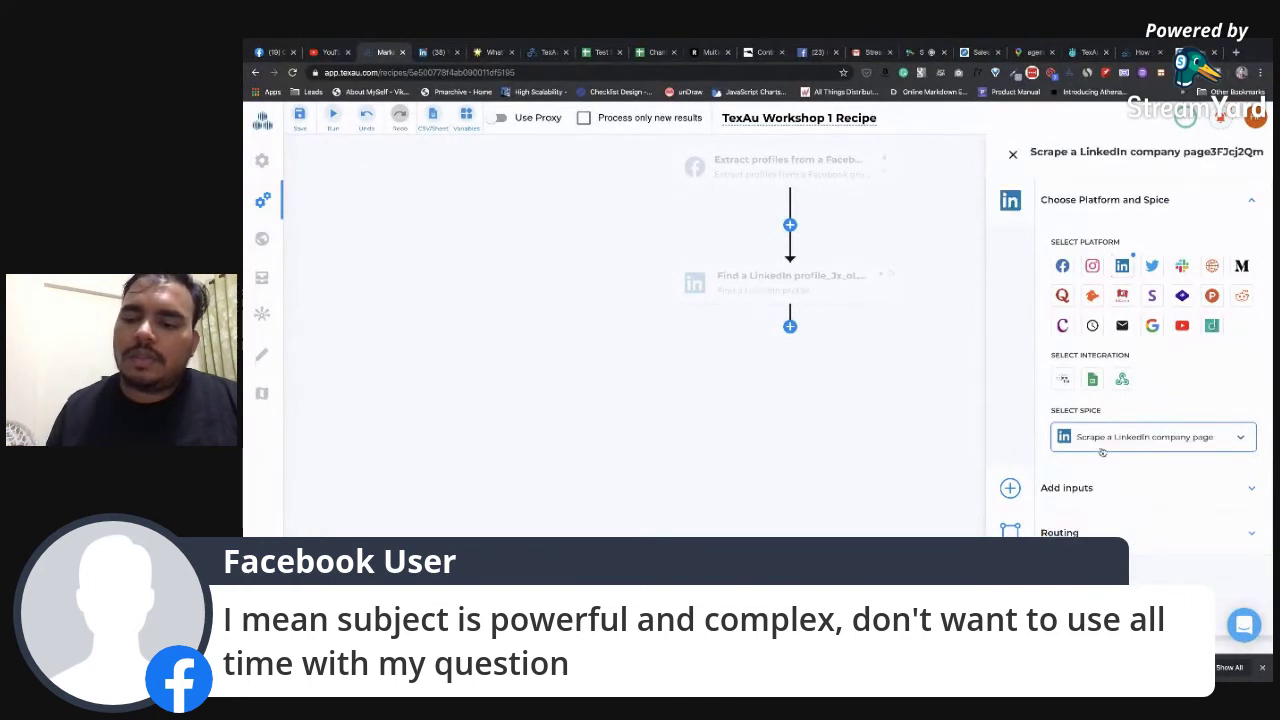
{"action": "left_click", "coordinate": [1098, 210]}
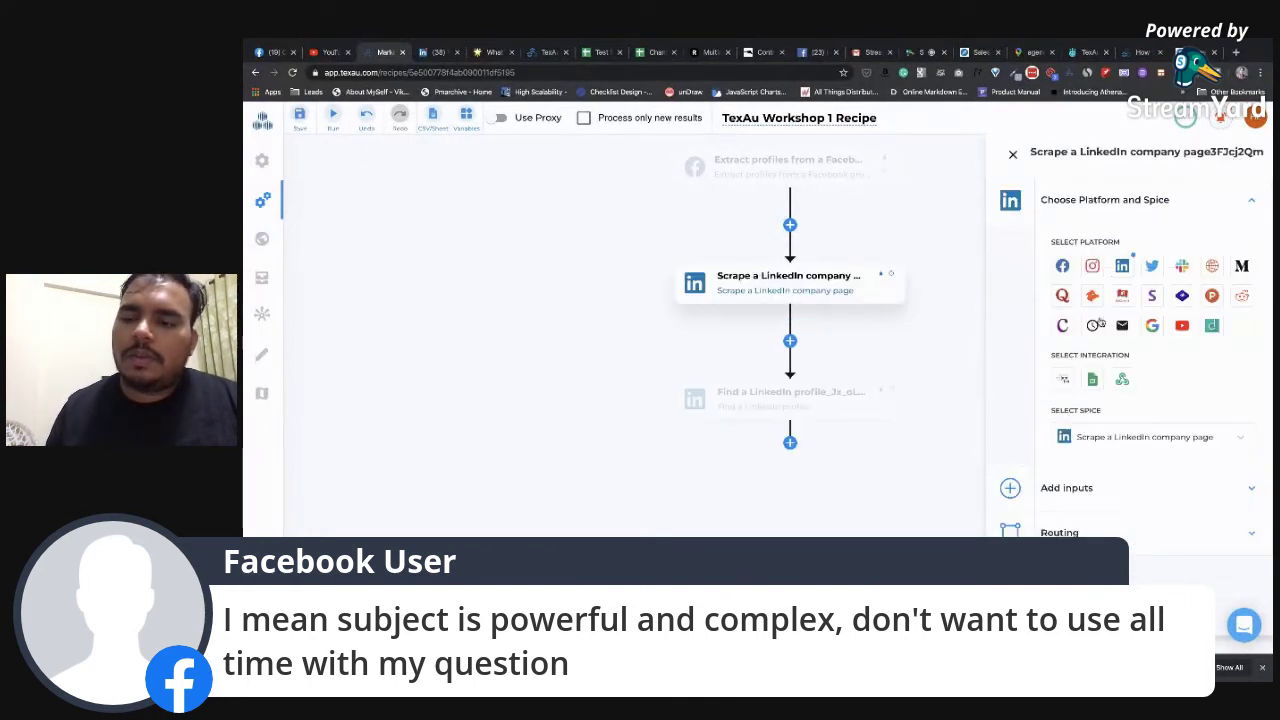
{"action": "left_click", "coordinate": [1092, 432]}
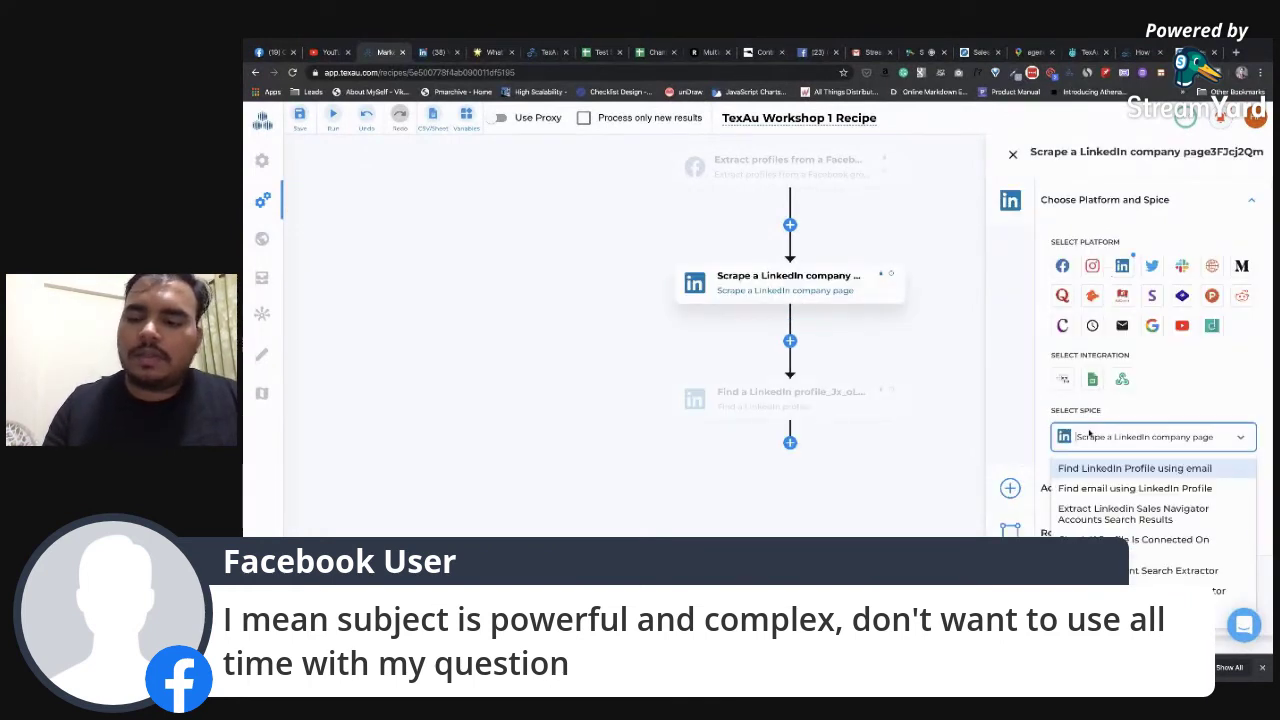
{"action": "type", "text": "fri"}
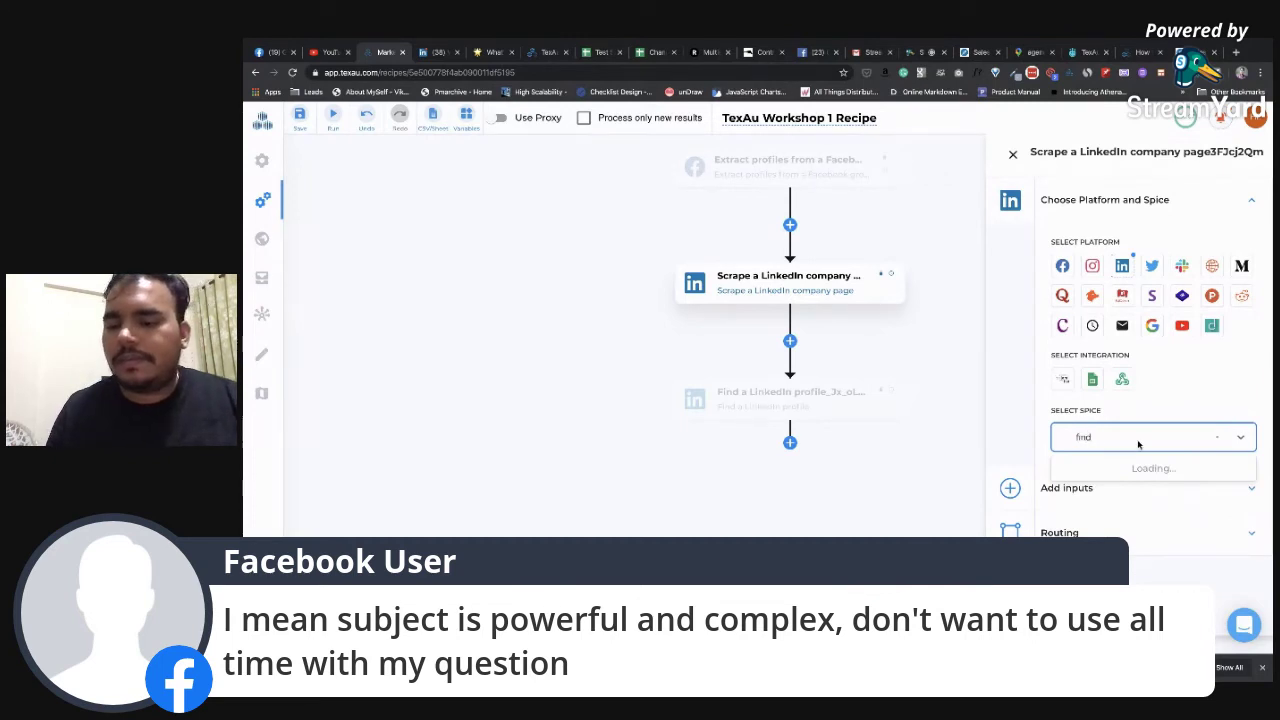
{"action": "left_click", "coordinate": [1131, 528]}
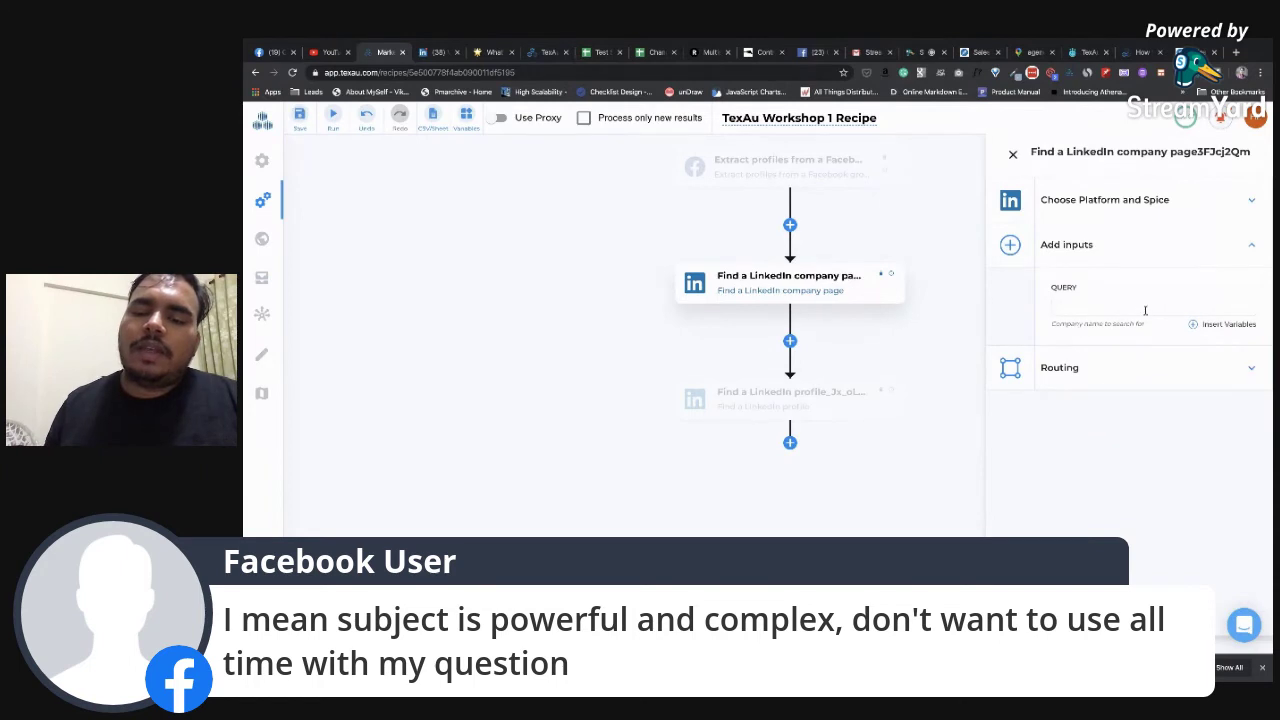
- Set the new step's Query to company-name and delete the Facebook group extraction step
{"action": "left_click", "coordinate": [1194, 329]}
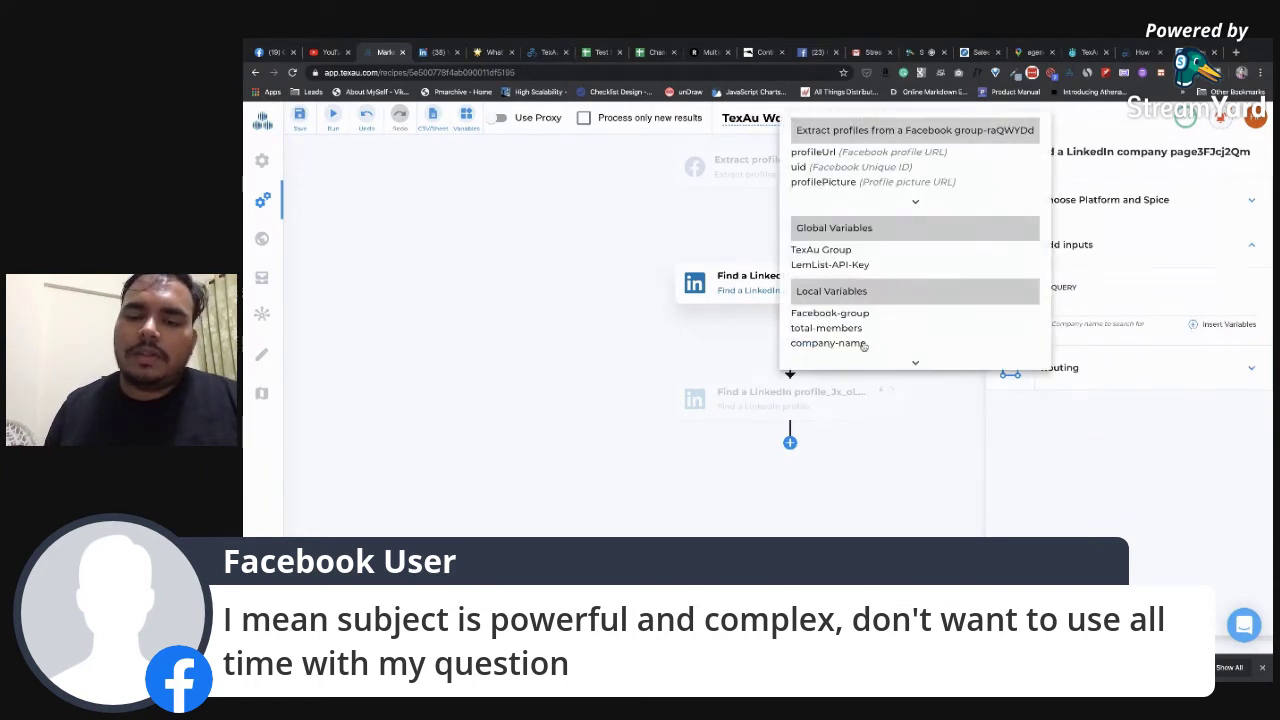
{"action": "left_click", "coordinate": [829, 347]}
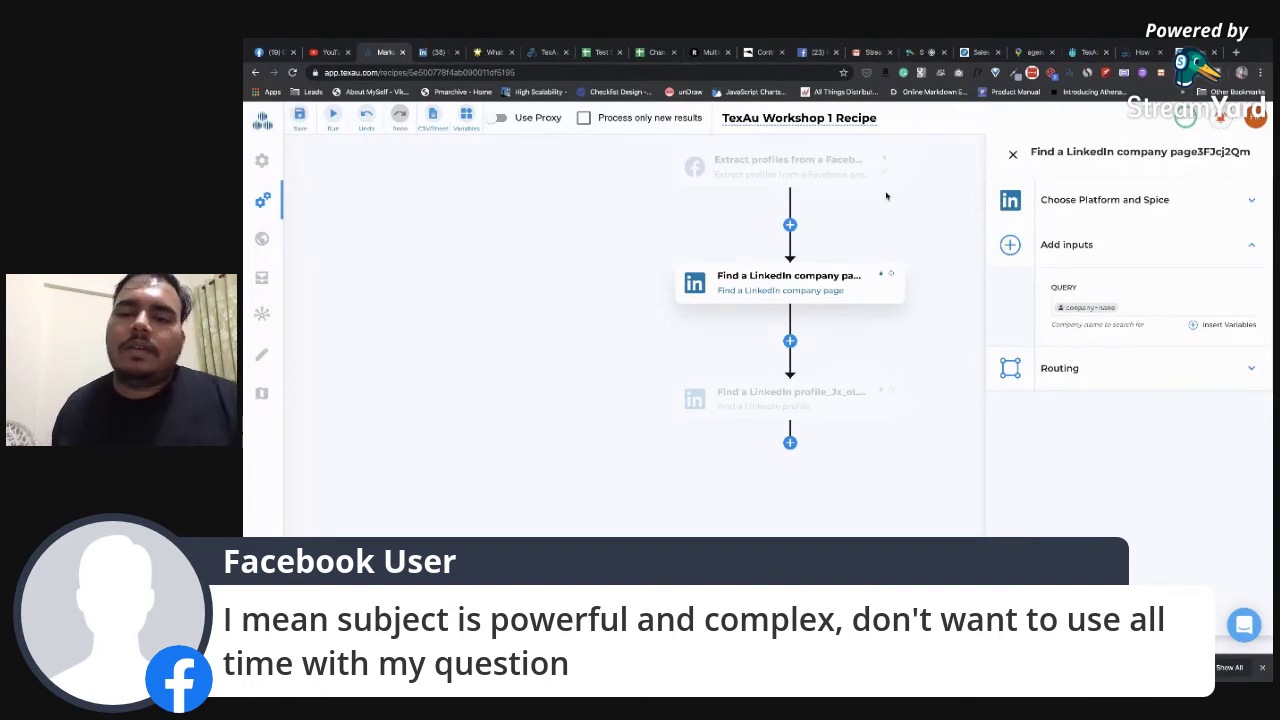
{"action": "left_click", "coordinate": [881, 164]}
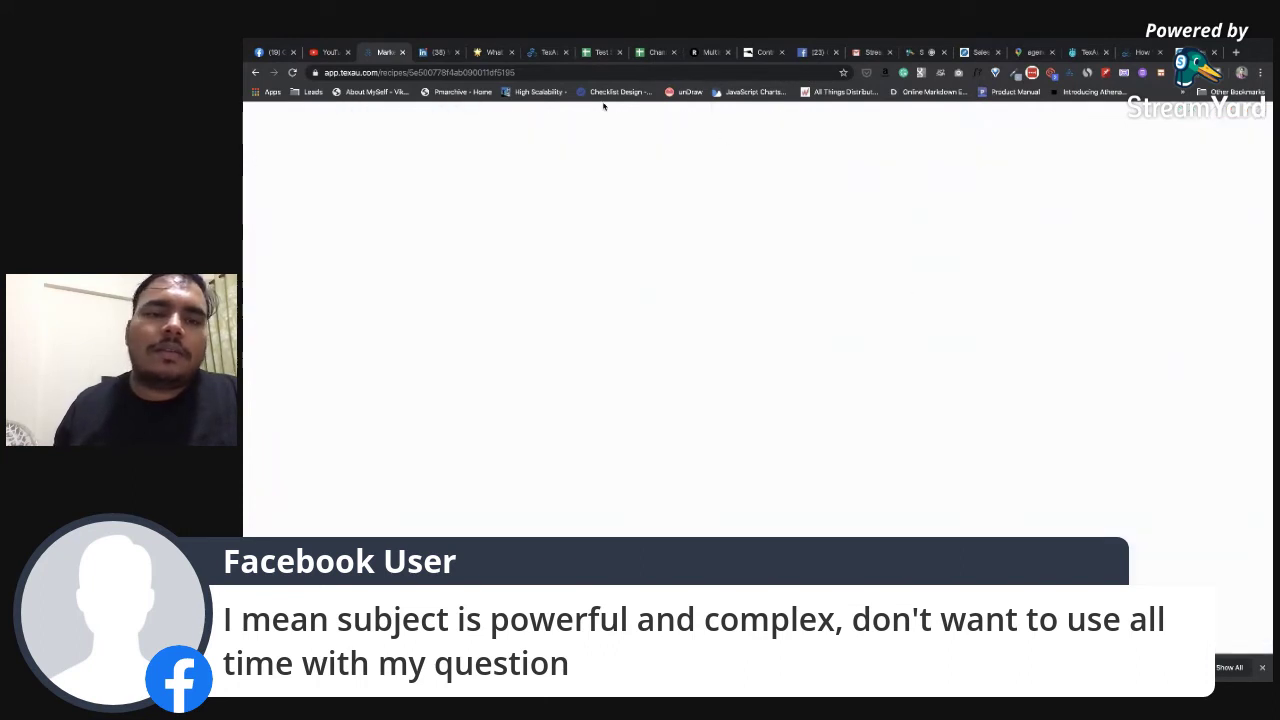
- Reload the recipe, then return to app.texau.com/recipes and reload the list
{"action": "left_click", "coordinate": [292, 72]}
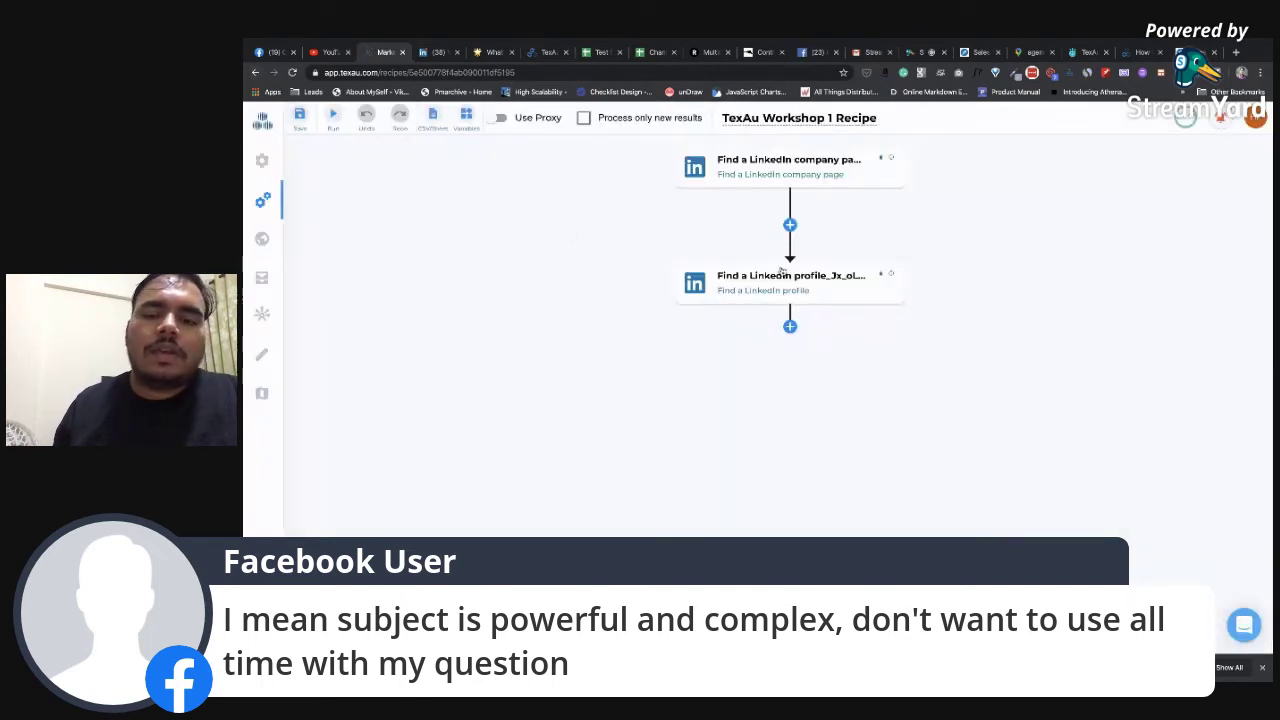
{"action": "left_click", "coordinate": [255, 72]}
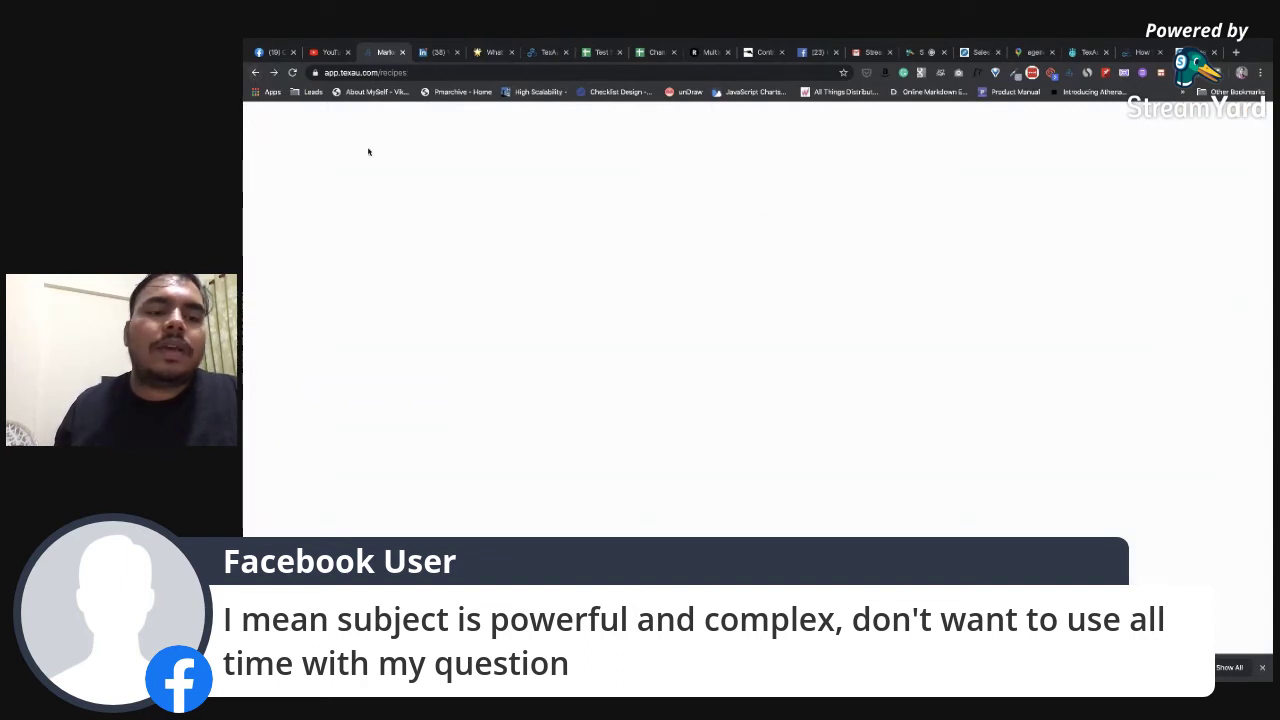
{"action": "left_click", "coordinate": [292, 72]}
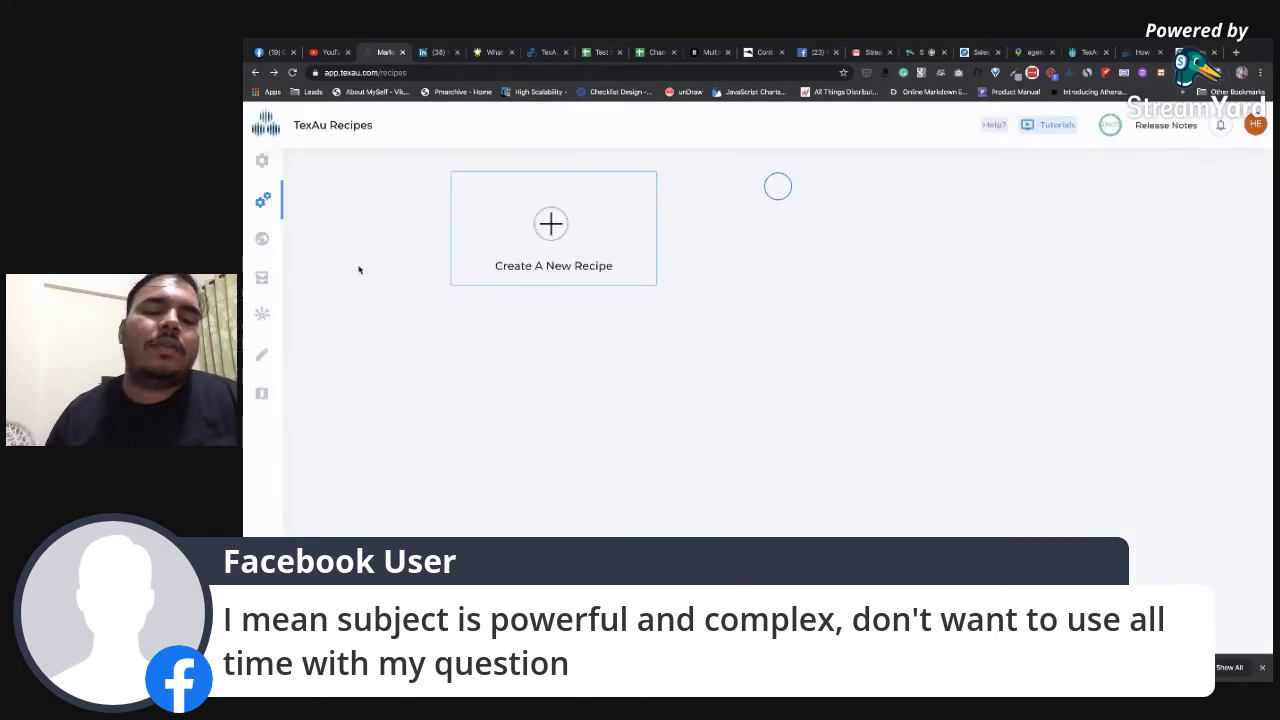
- Create a new recipe titled 'Recipe' with a Find a LinkedIn company page step
{"action": "left_click", "coordinate": [576, 226]}
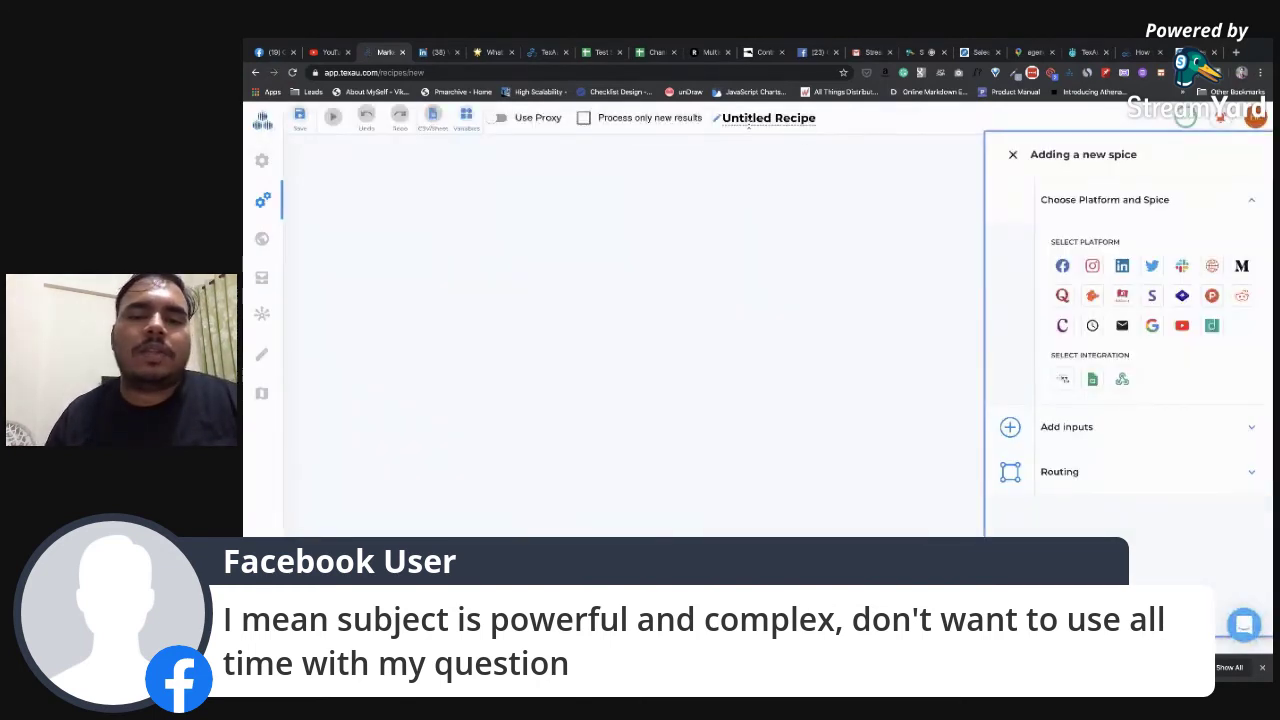
{"action": "left_click", "coordinate": [748, 124]}
{"action": "type", "text": "T"}
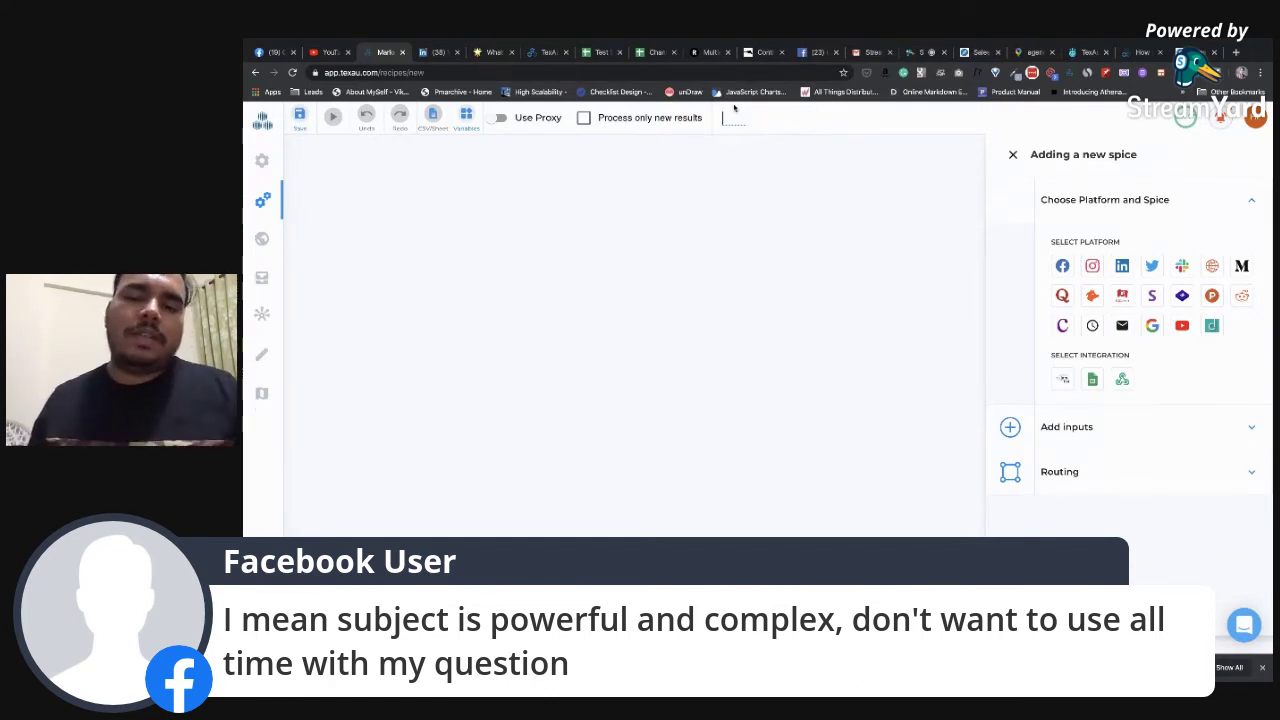
{"action": "key", "text": "Return"}
{"action": "type", "text": "Recipe"}
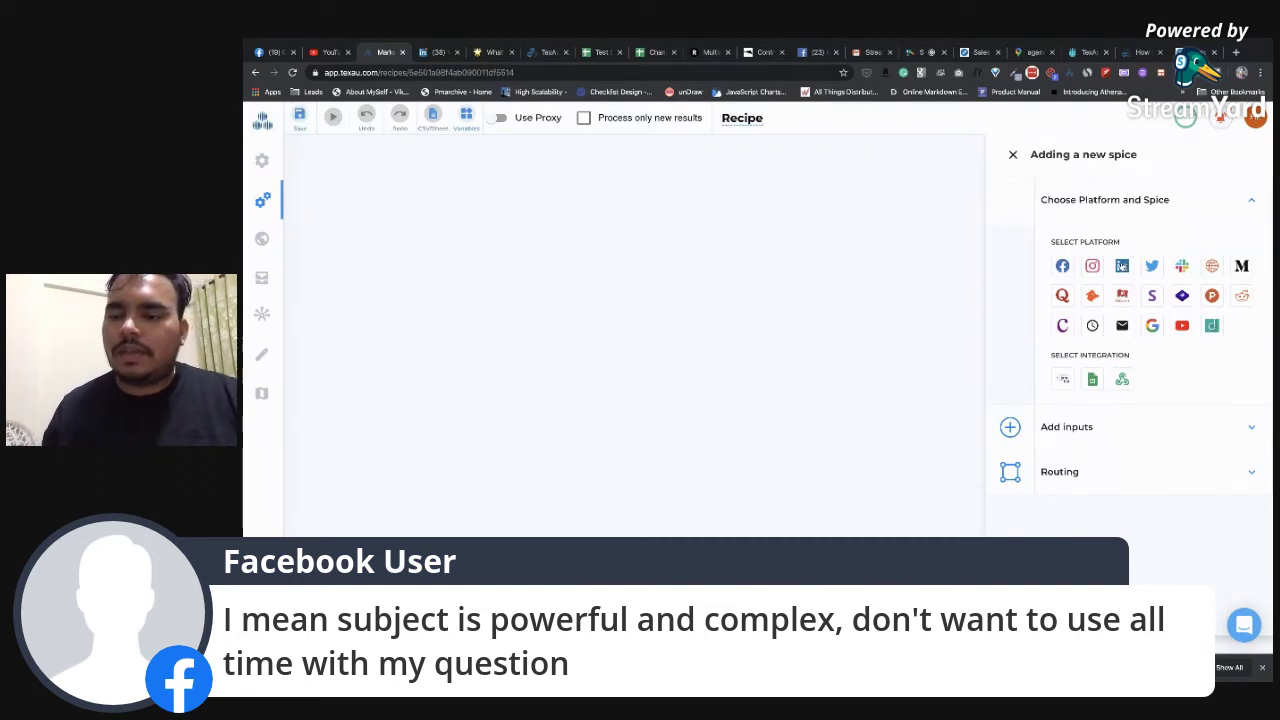
{"action": "left_click", "coordinate": [1122, 265]}
{"action": "left_click", "coordinate": [1090, 437]}
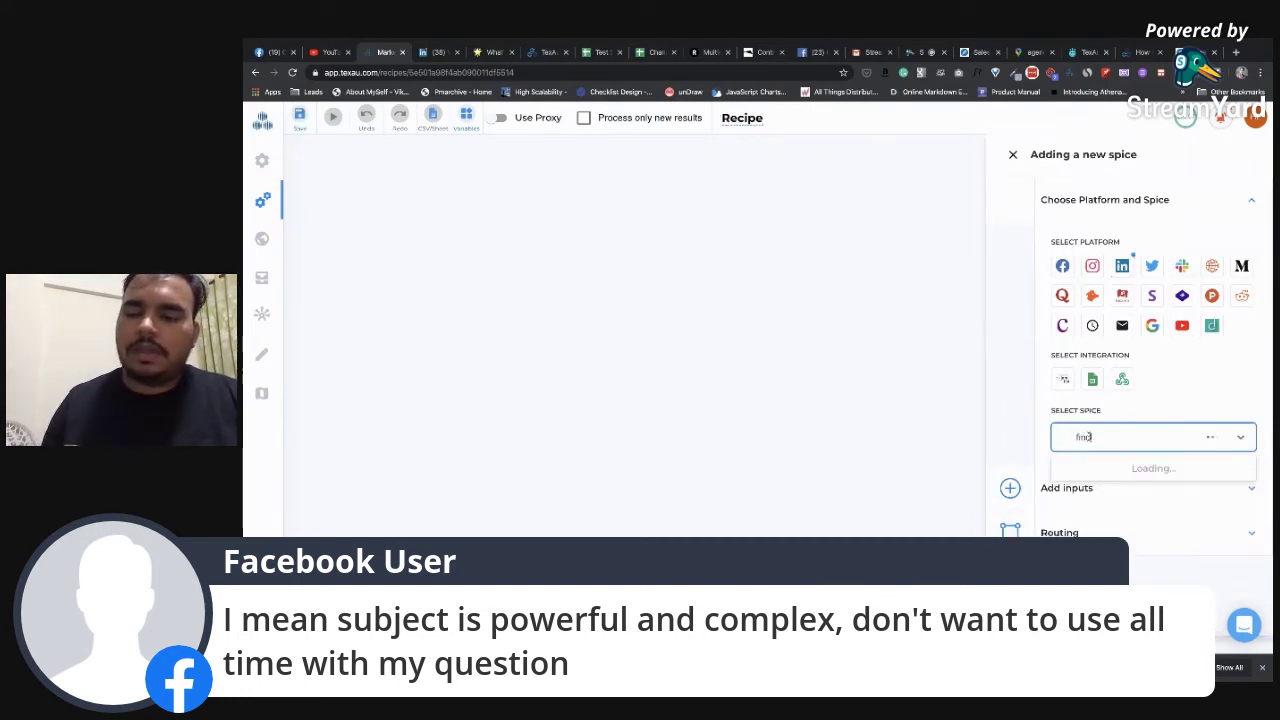
{"action": "left_click", "coordinate": [1110, 528]}
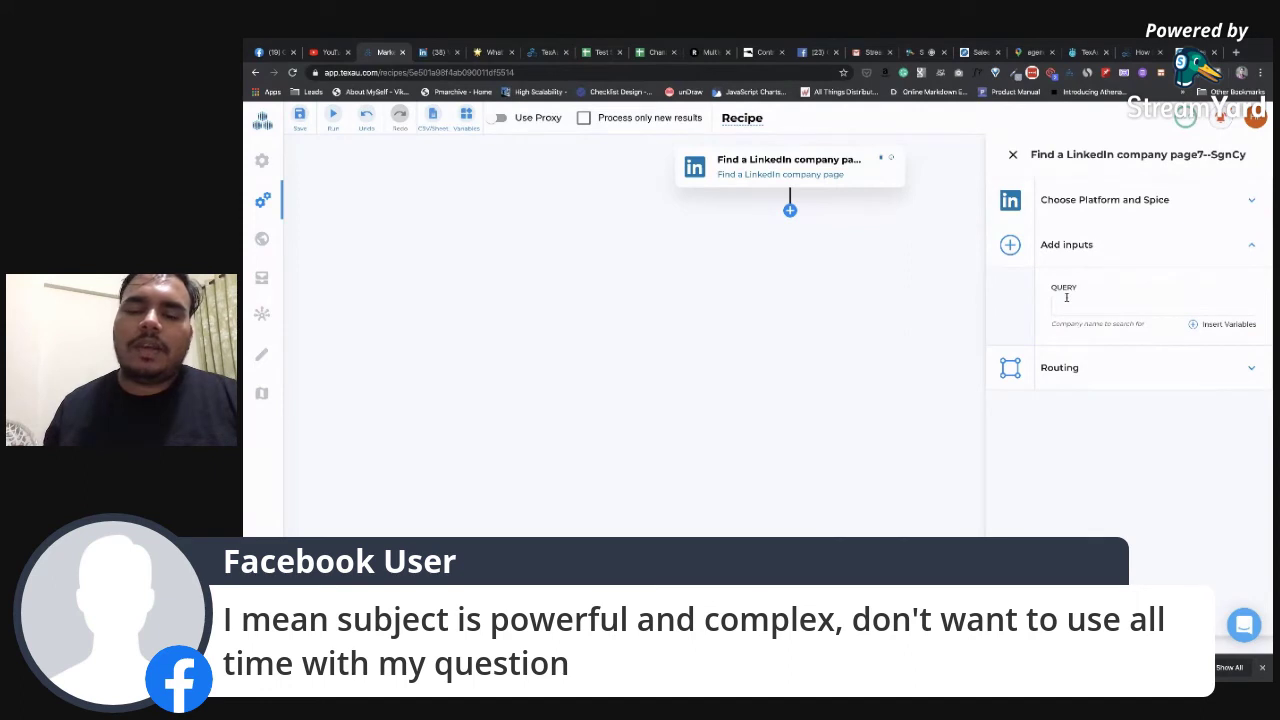
- Add an Extract any company employees on LinkedIn step and auto-fill its session cookie
{"action": "left_click", "coordinate": [790, 210]}
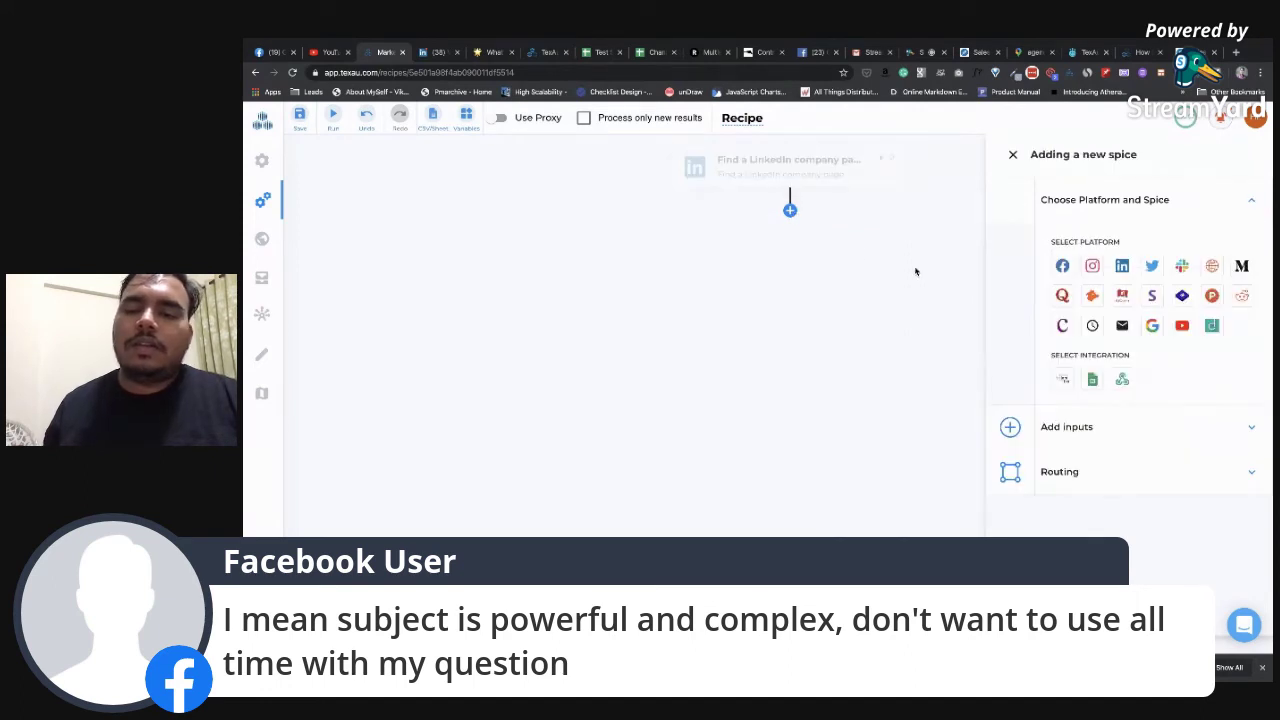
{"action": "left_click", "coordinate": [1121, 265]}
{"action": "left_click", "coordinate": [1085, 436]}
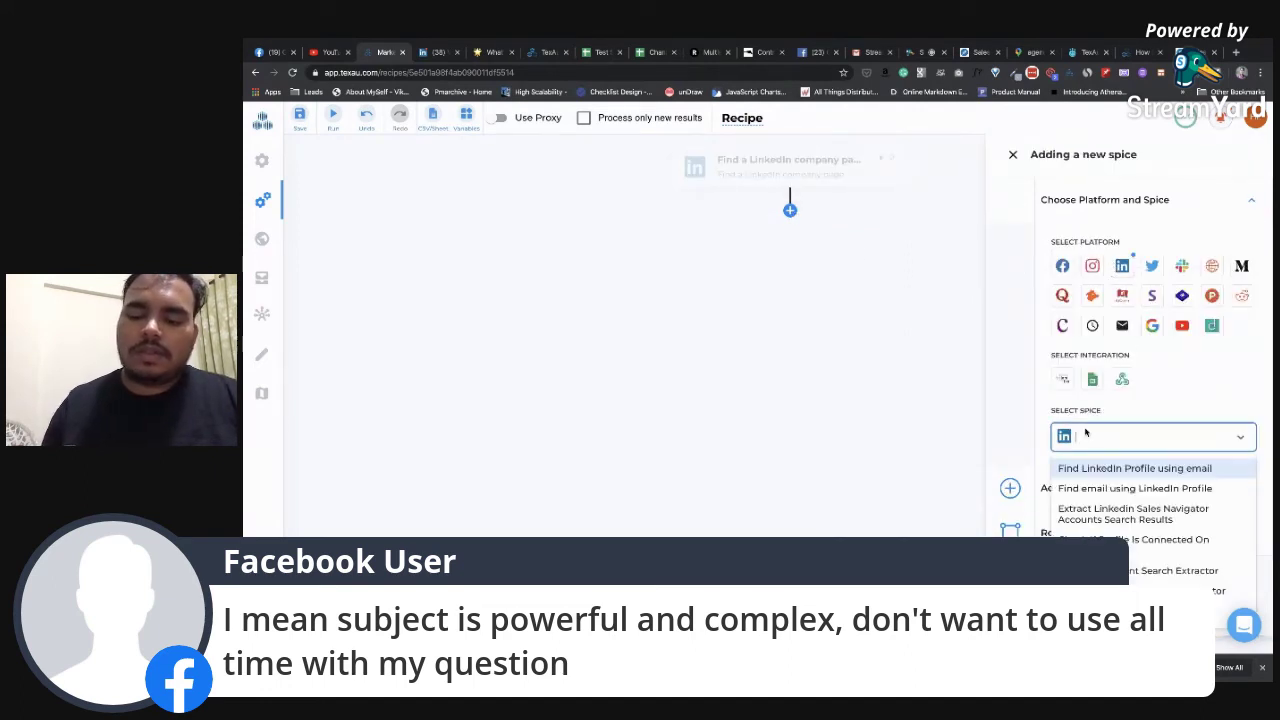
{"action": "type", "text": "en"}
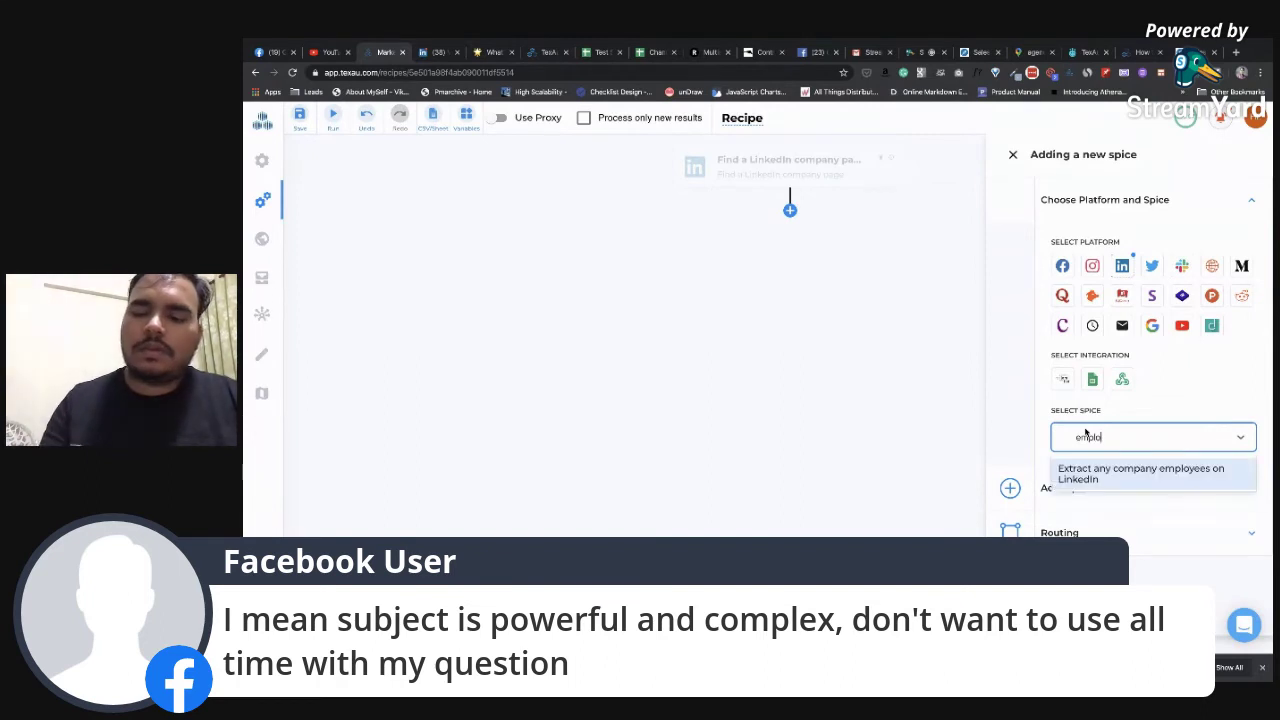
{"action": "left_click", "coordinate": [1114, 482]}
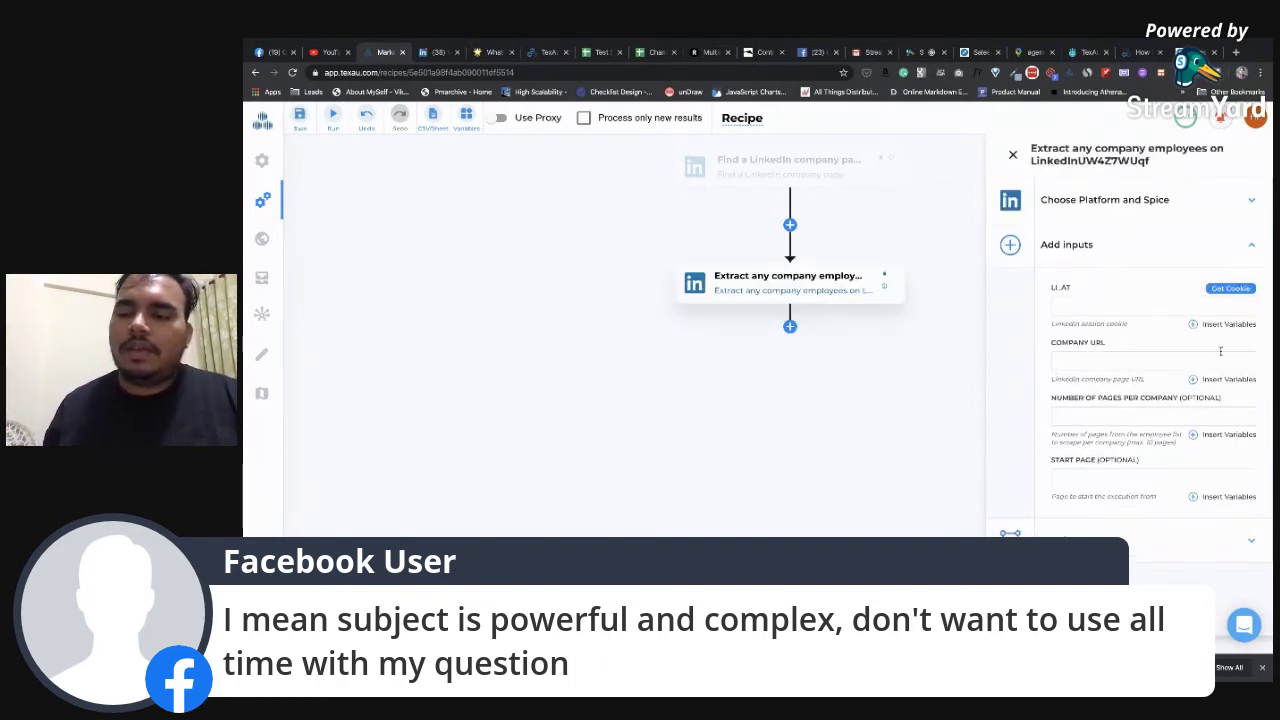
{"action": "left_click", "coordinate": [1229, 288]}
{"action": "left_click", "coordinate": [1085, 352]}
{"action": "left_click", "coordinate": [1206, 381]}
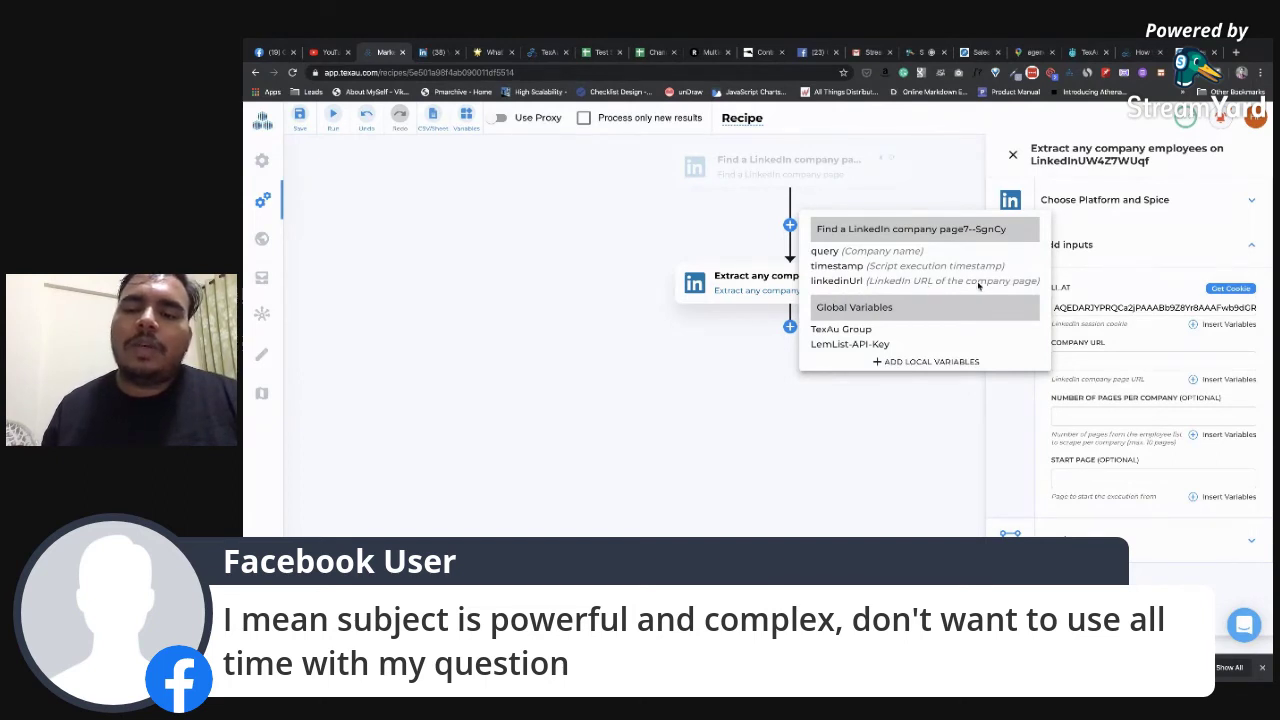
- Set Company URL to linkedinUrl, clear Number of Pages Per Company, then open the company-page step
{"action": "left_click", "coordinate": [921, 284]}
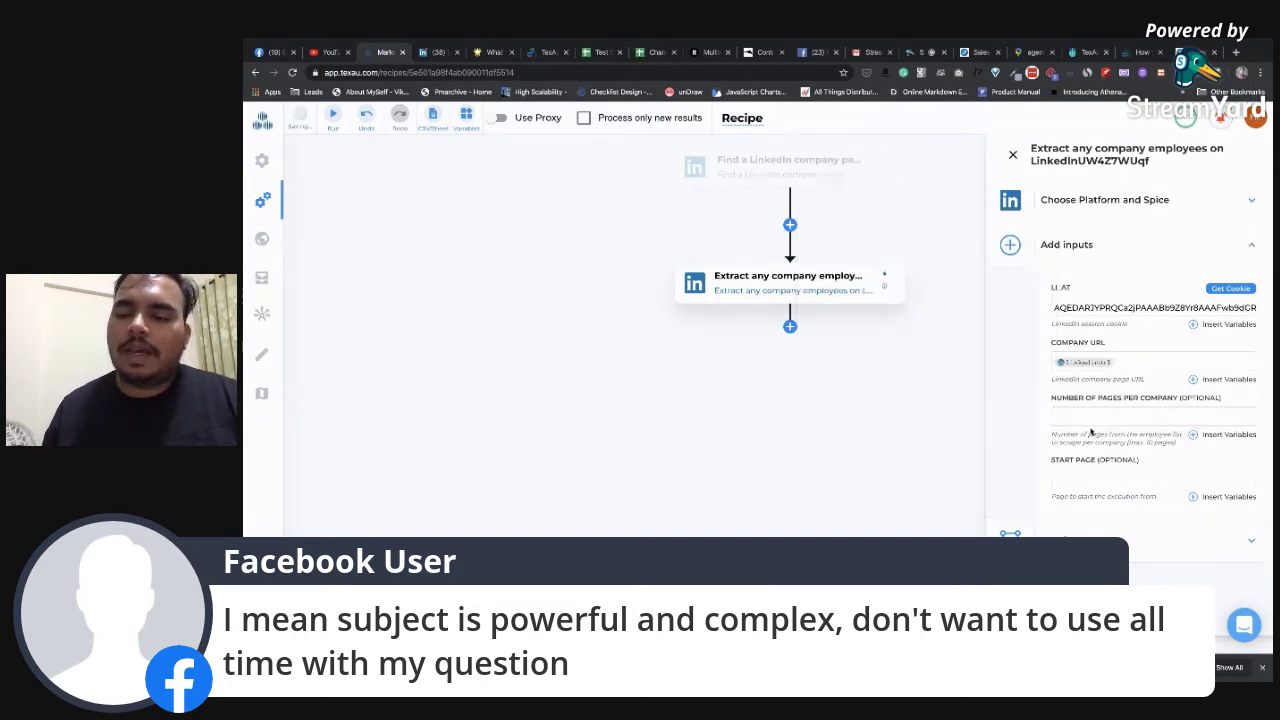
{"action": "left_click", "coordinate": [1128, 420]}
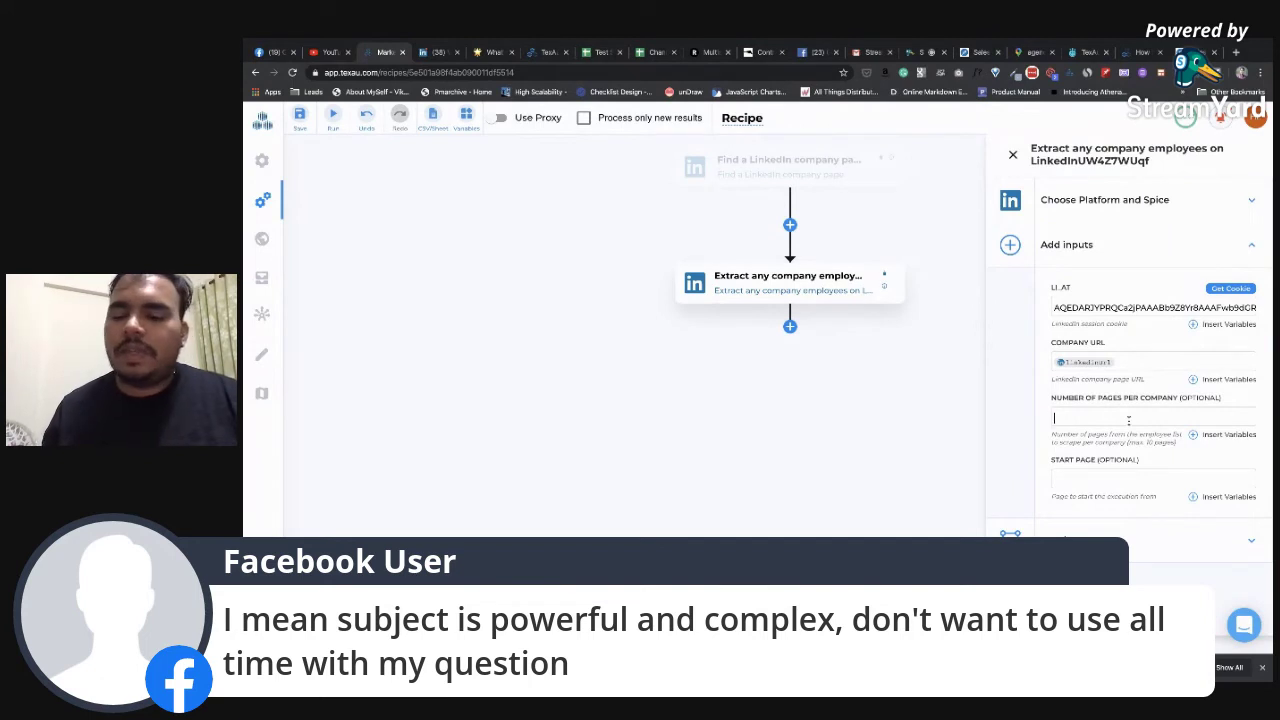
{"action": "key", "text": "BackSpace"}
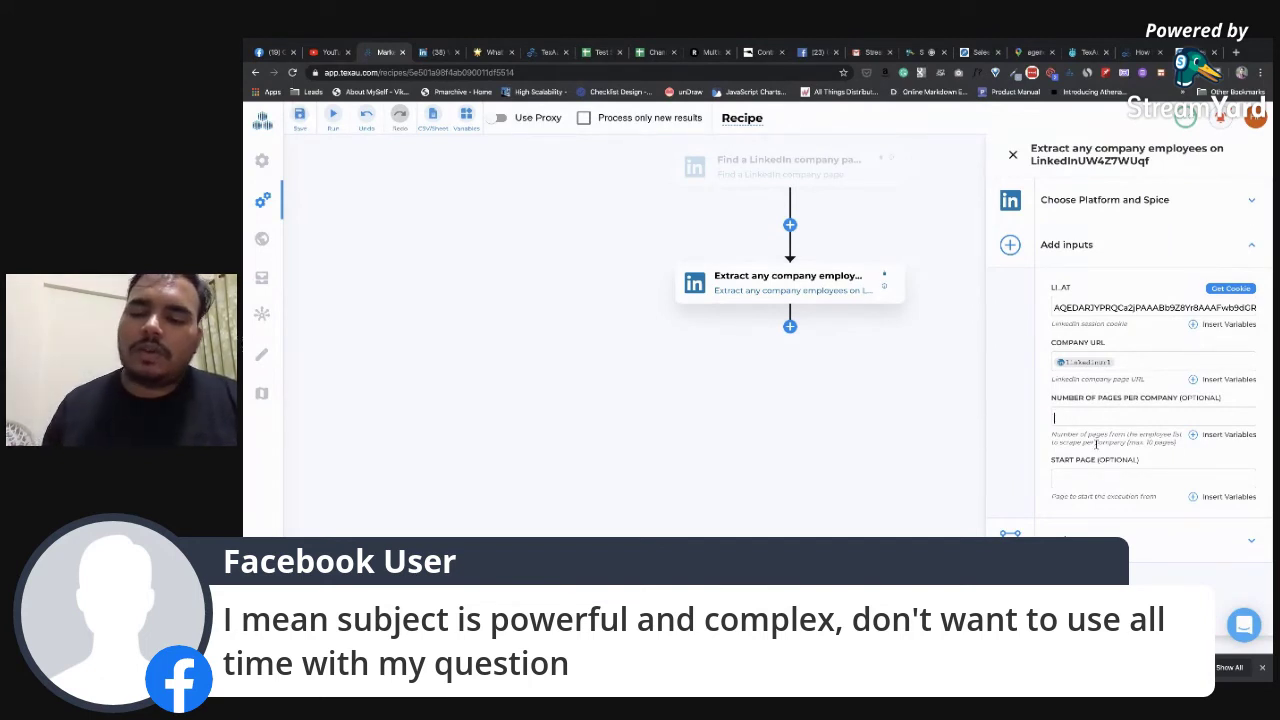
{"action": "left_click", "coordinate": [1012, 155]}
{"action": "left_click", "coordinate": [711, 185]}
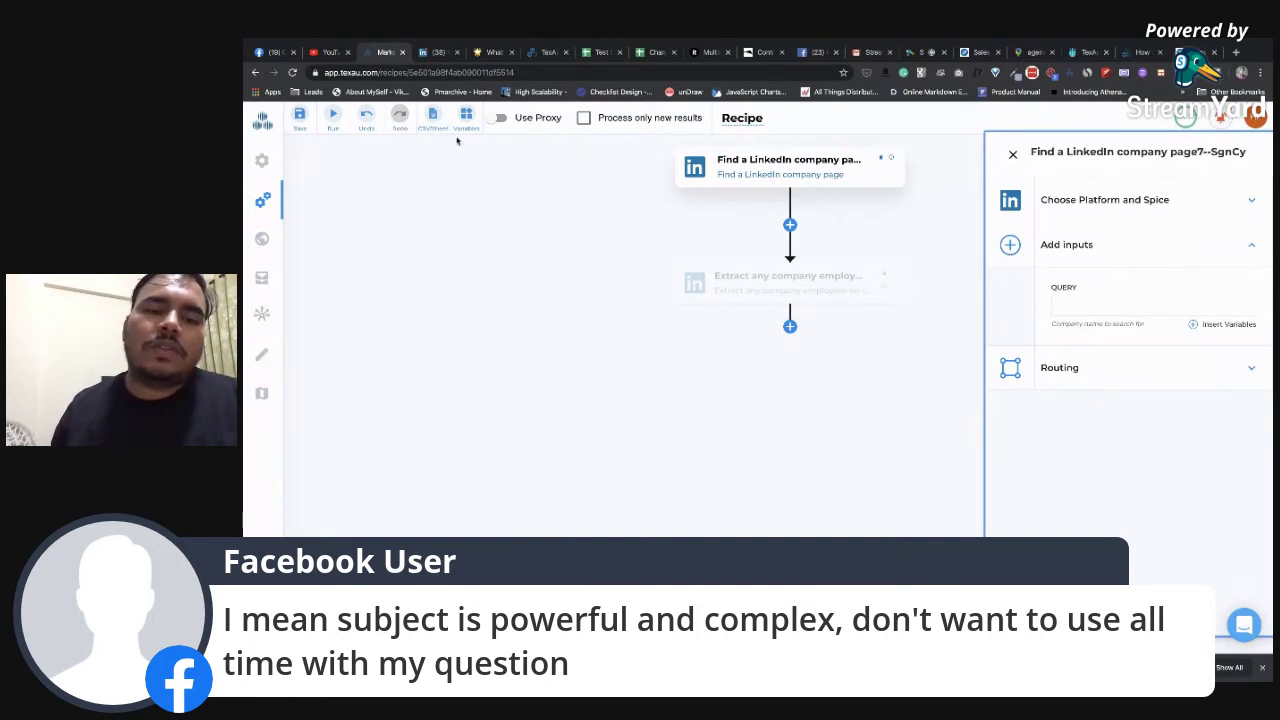
- Add a local variable named company-Name
{"action": "left_click", "coordinate": [466, 117]}
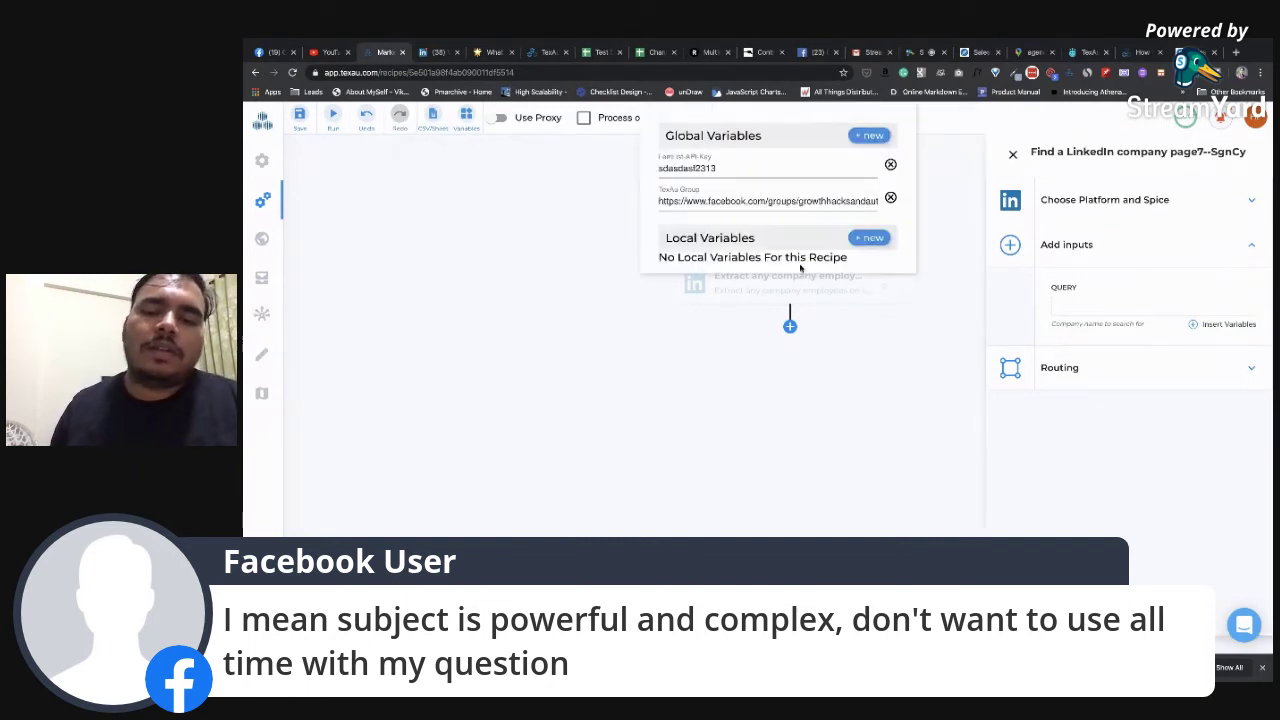
{"action": "left_click", "coordinate": [866, 237]}
{"action": "left_click", "coordinate": [753, 268]}
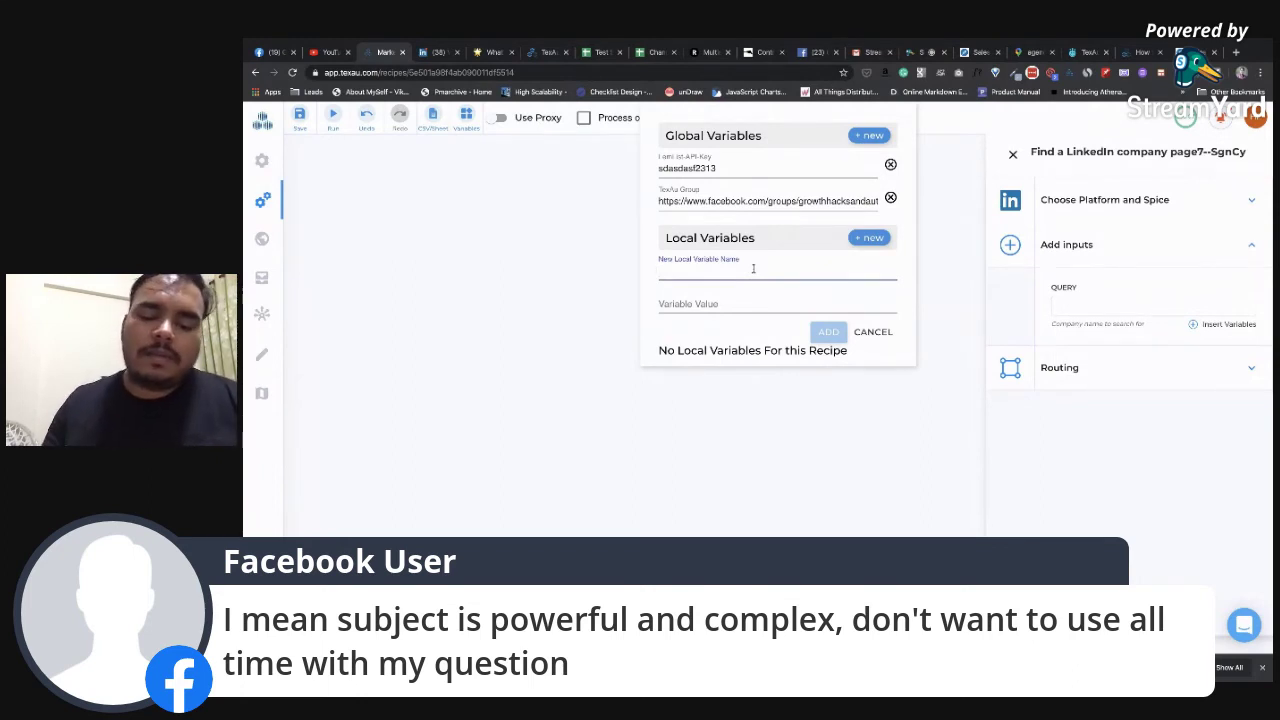
{"action": "type", "text": "company-Name"}
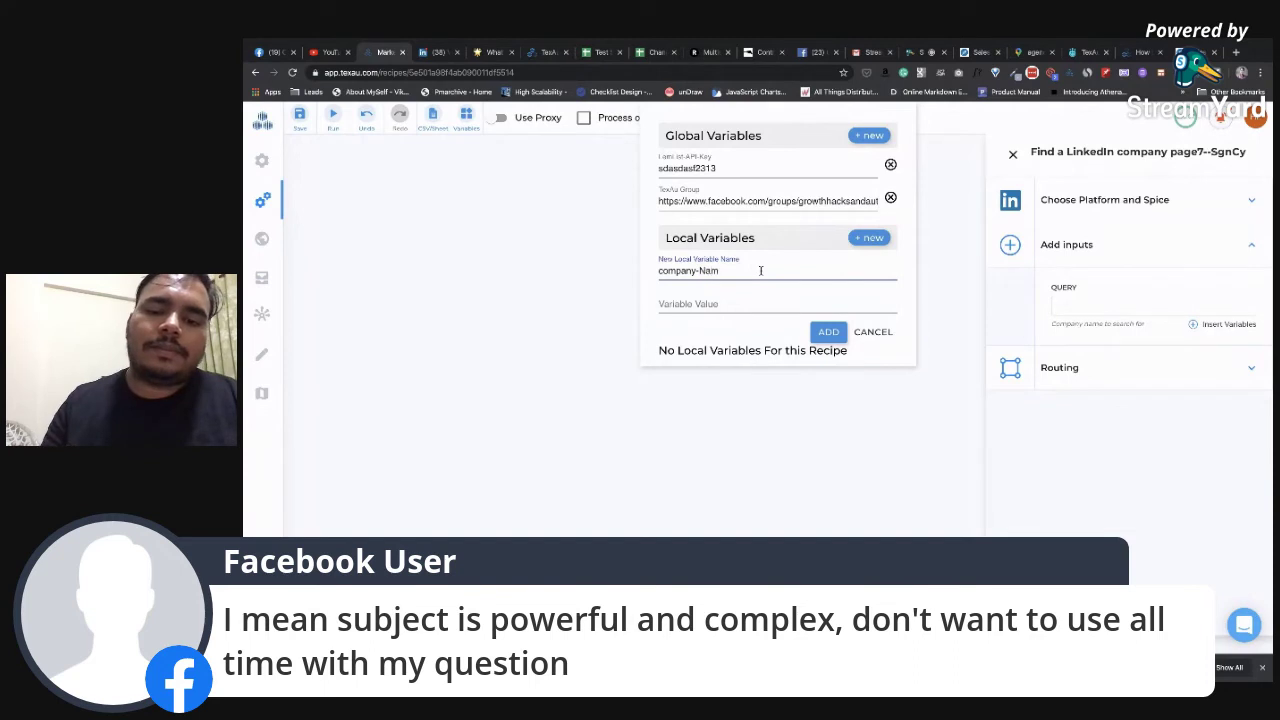
{"action": "left_click", "coordinate": [826, 331]}
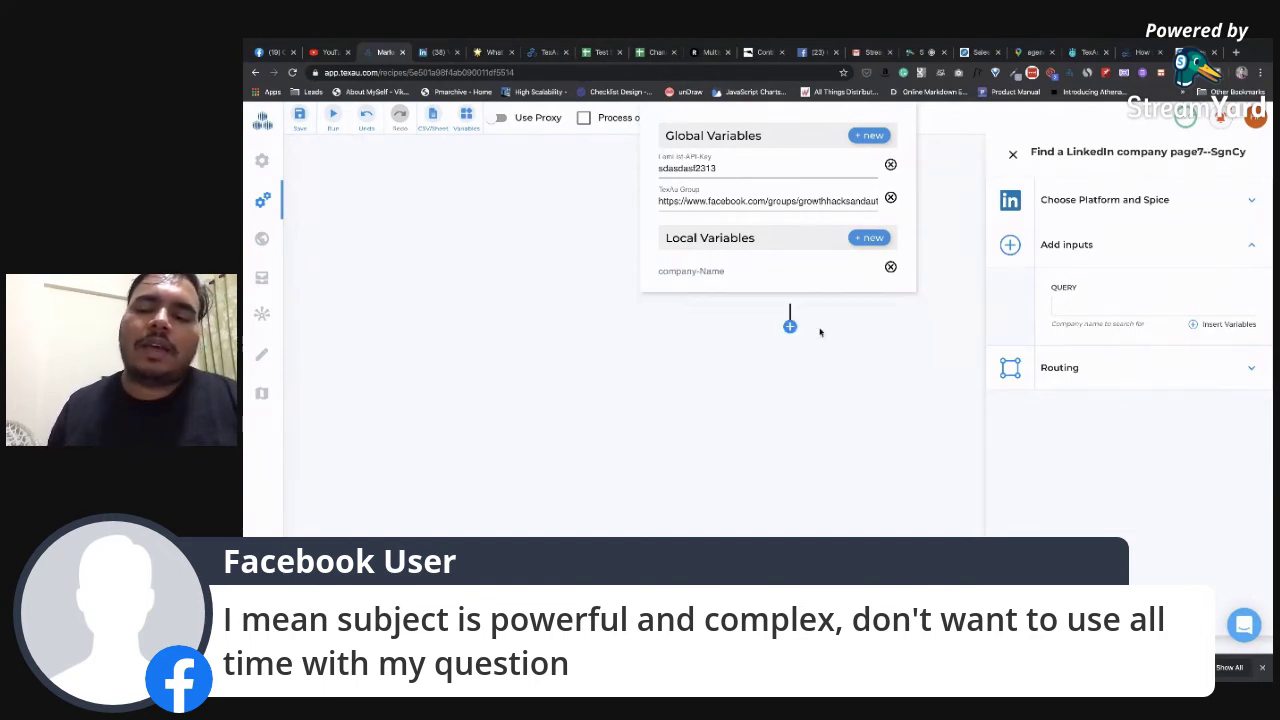
{"action": "left_click", "coordinate": [1085, 313]}
- Insert company-Name into the company-page step's Query and close its settings
{"action": "left_click", "coordinate": [1193, 325]}
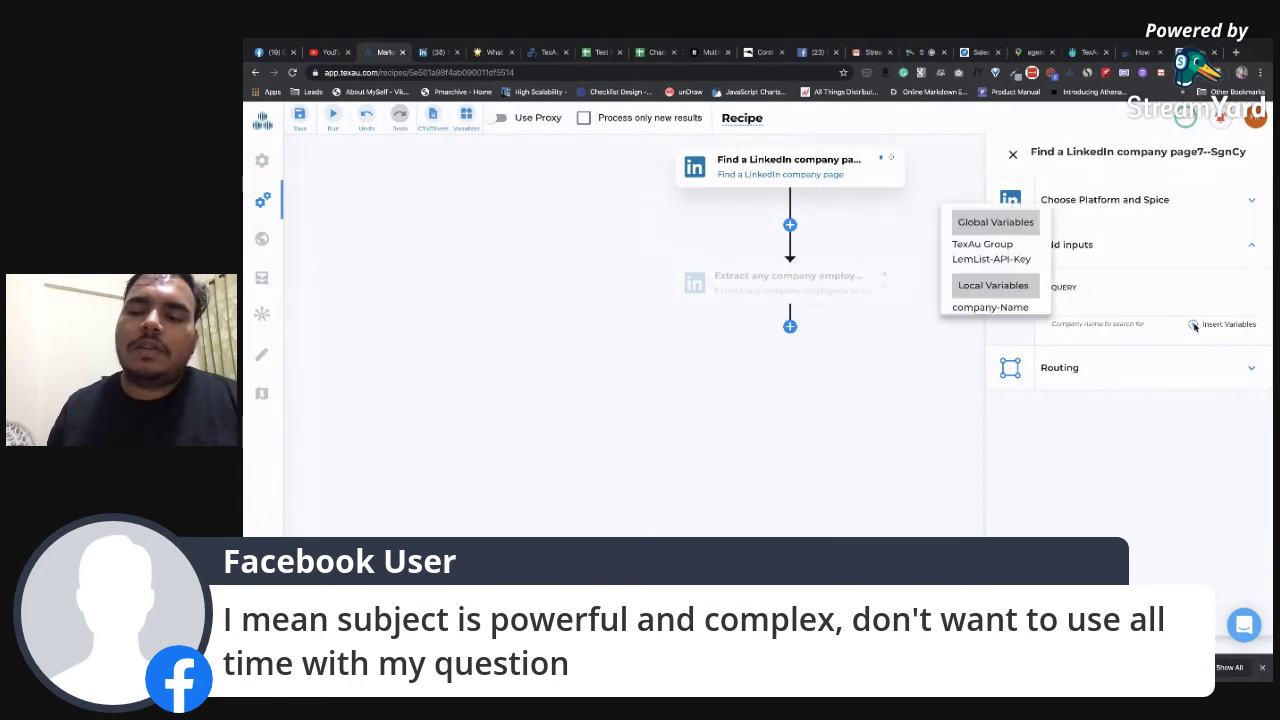
{"action": "left_click", "coordinate": [996, 307]}
{"action": "left_click", "coordinate": [1012, 156]}
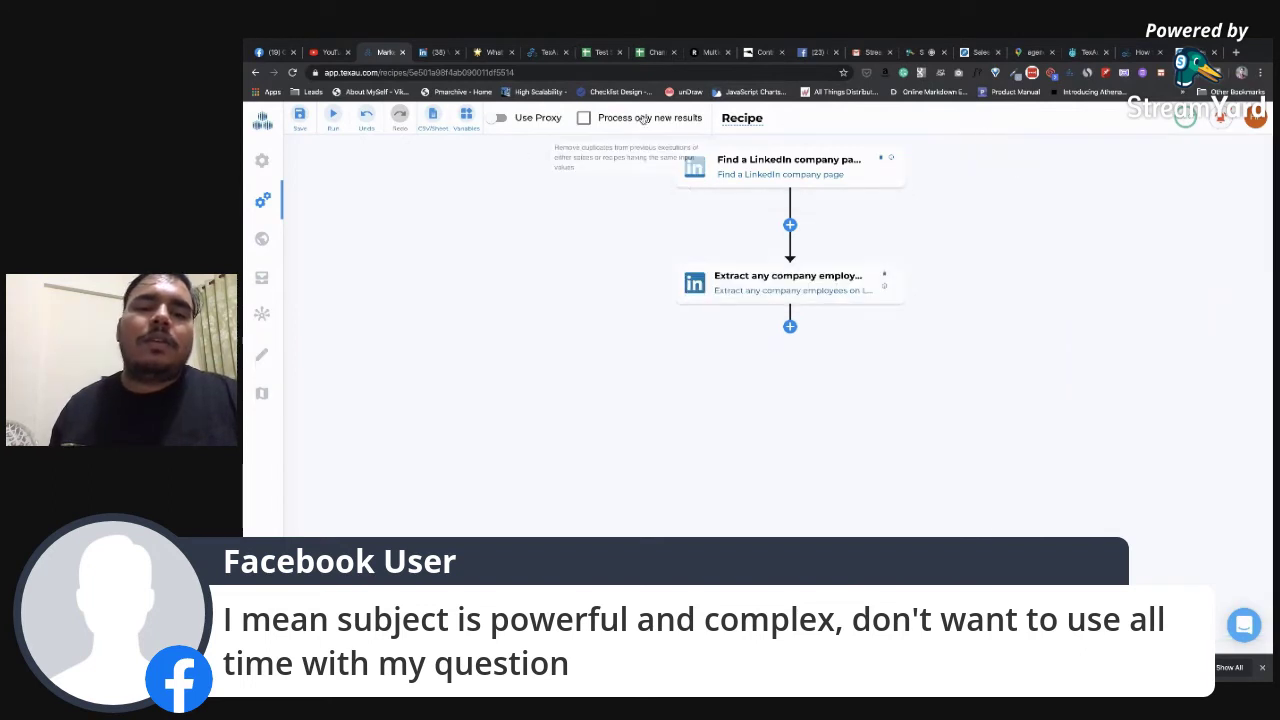
- Copy the Test Sheet's shareable link in Google Sheets, then come back to the TexAu recipe
{"action": "left_click", "coordinate": [600, 52]}
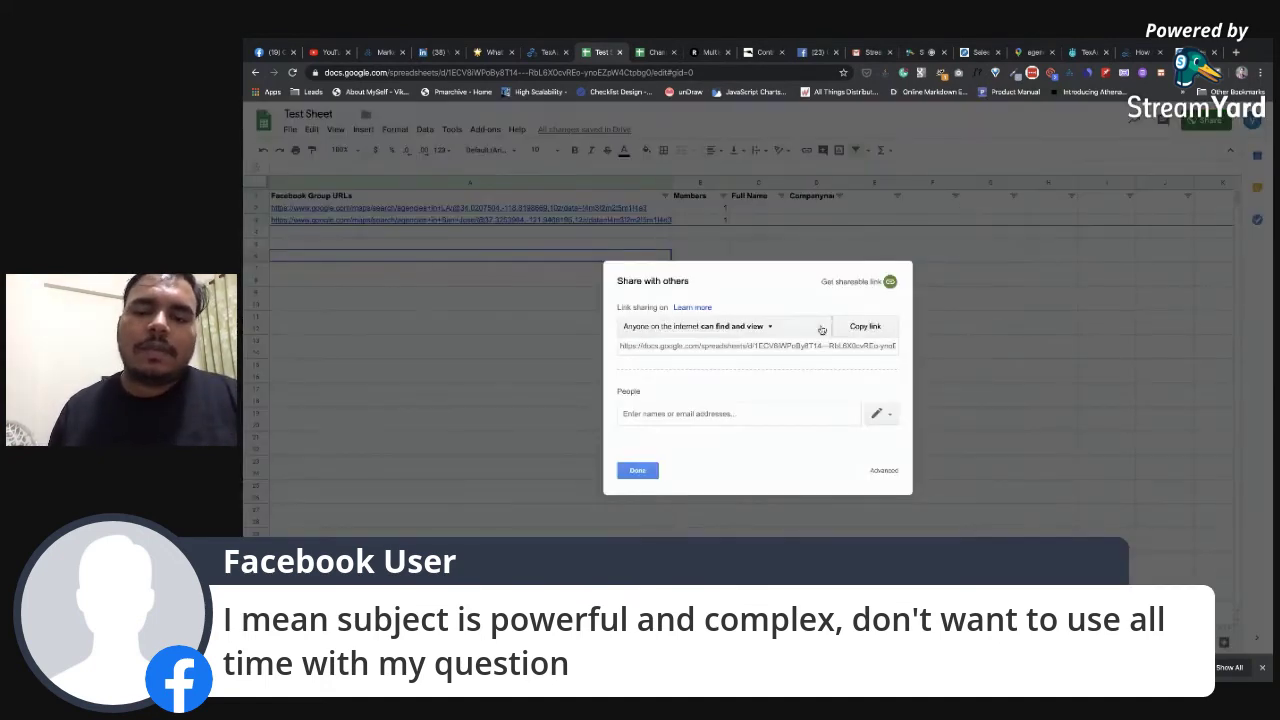
{"action": "left_click", "coordinate": [872, 327]}
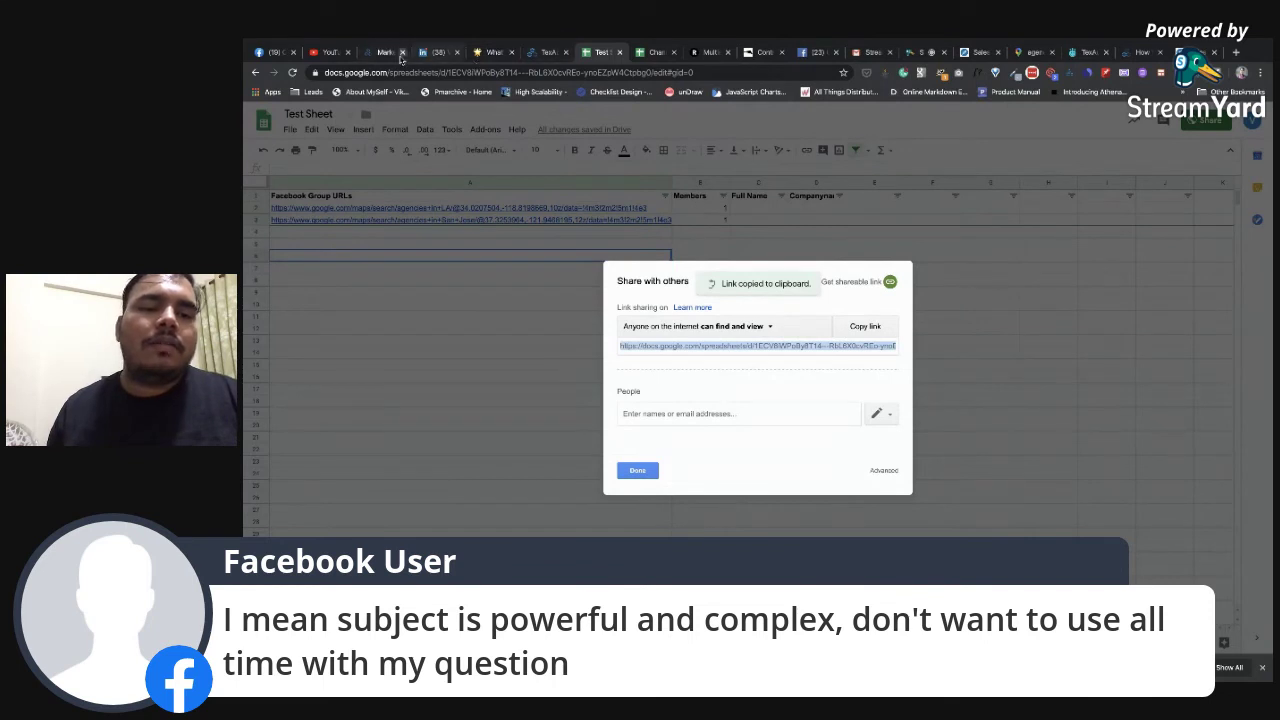
{"action": "left_click", "coordinate": [385, 52]}
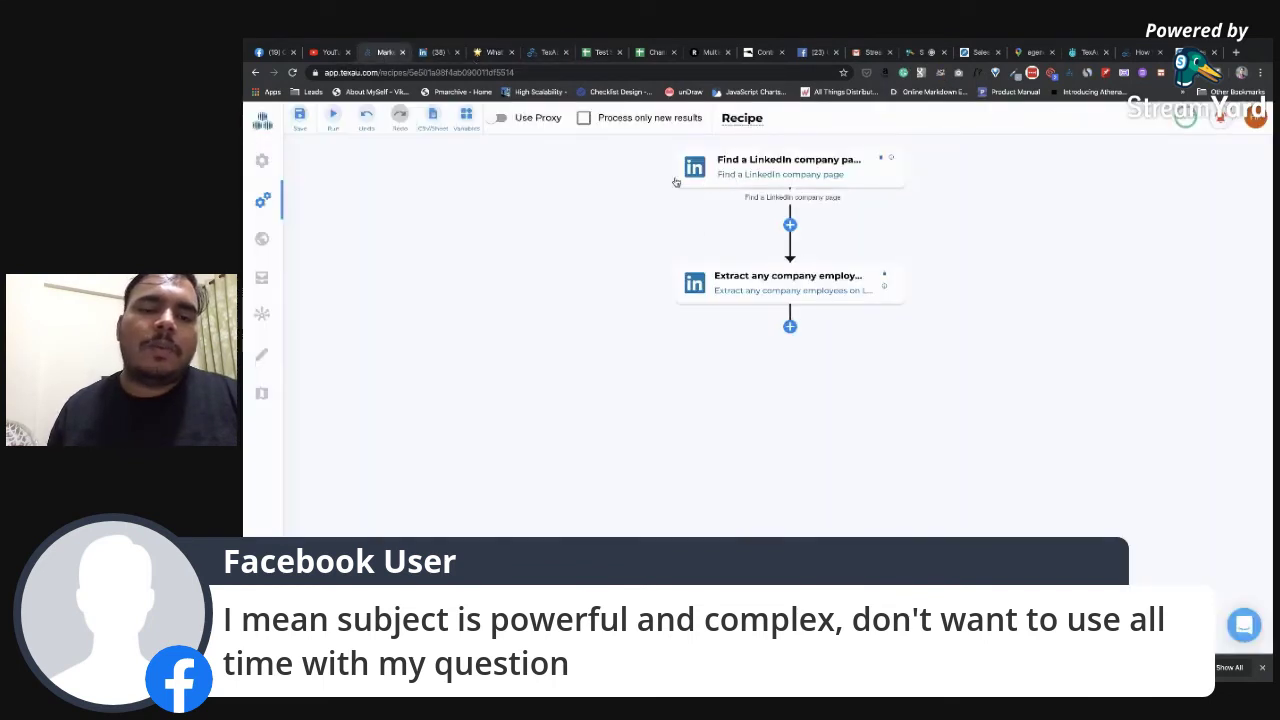
- Import recipe inputs from the pasted Test Sheet link, mapping company-Name to Column D (Companyname)
{"action": "left_click", "coordinate": [433, 128]}
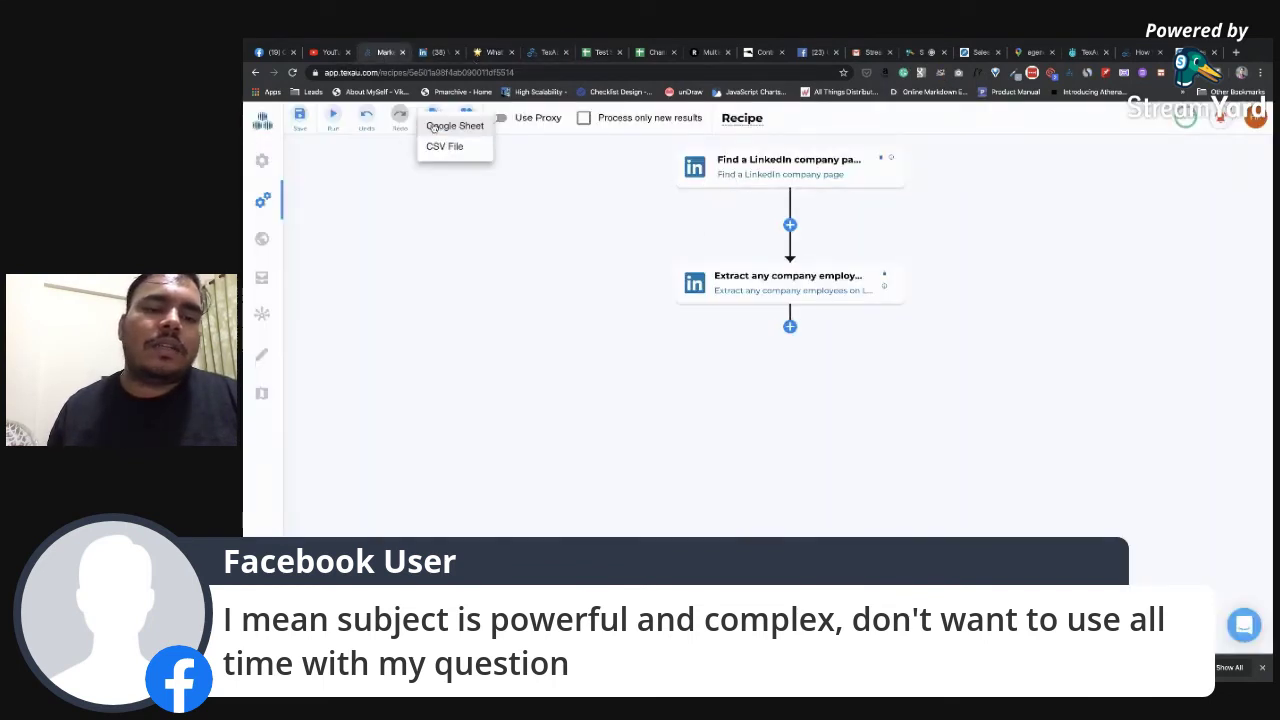
{"action": "left_click", "coordinate": [452, 124]}
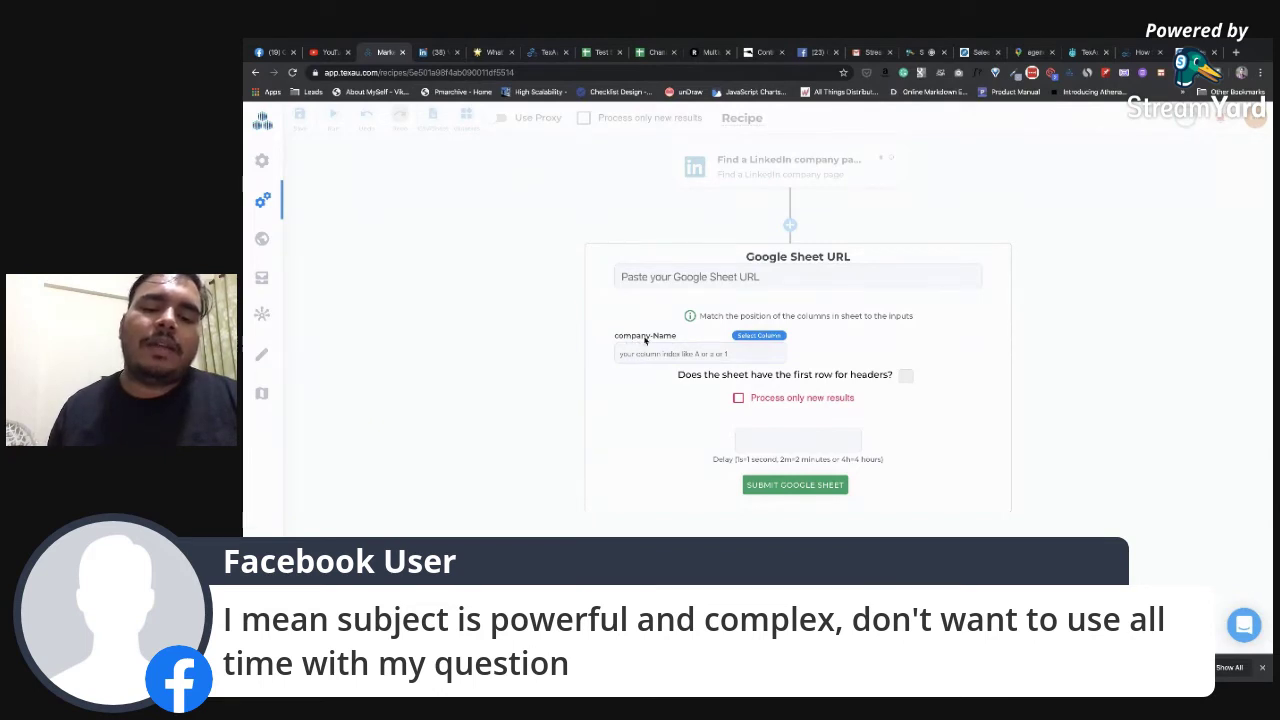
{"action": "key", "text": "ctrl+v"}
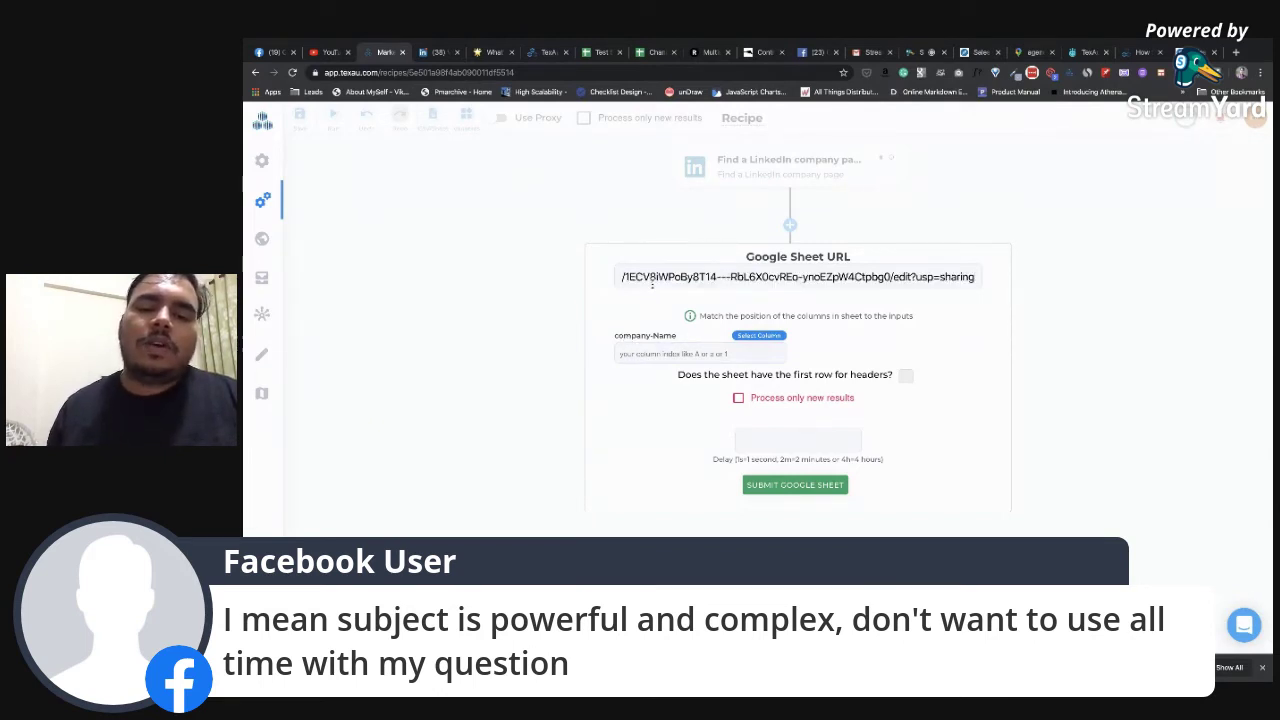
{"action": "left_click", "coordinate": [662, 296]}
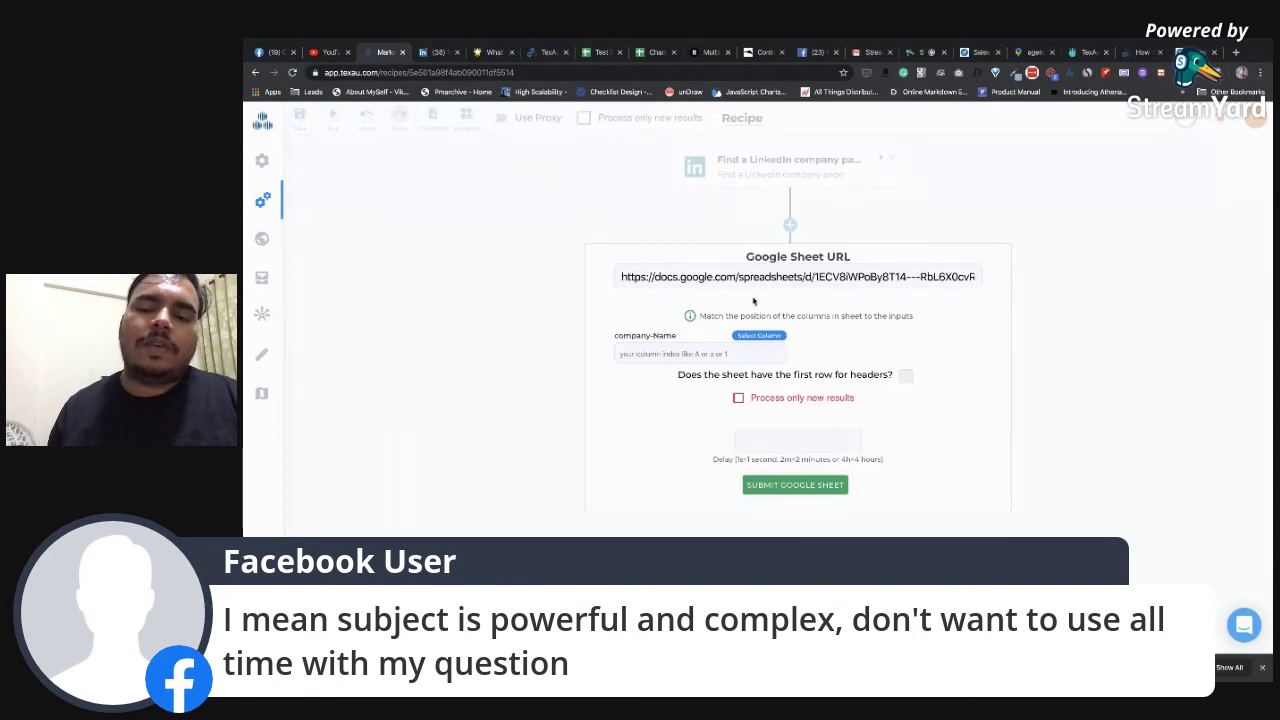
{"action": "left_click", "coordinate": [755, 335]}
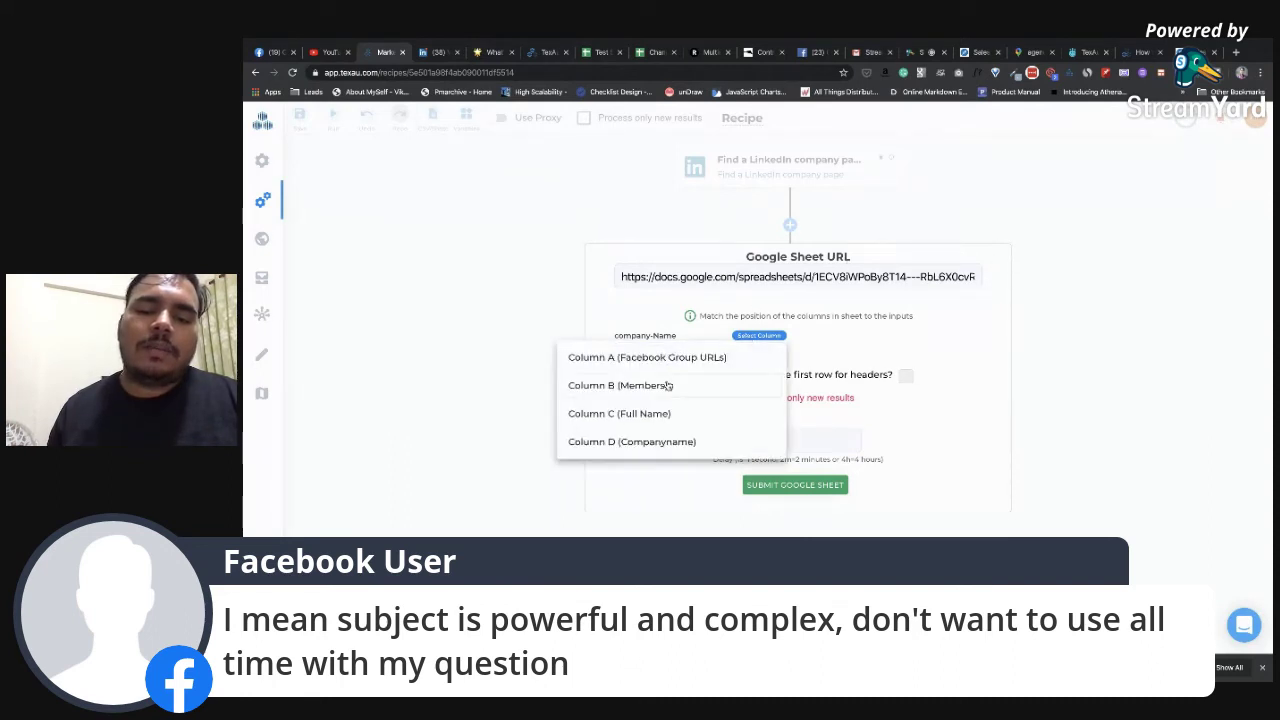
{"action": "left_click", "coordinate": [643, 445]}
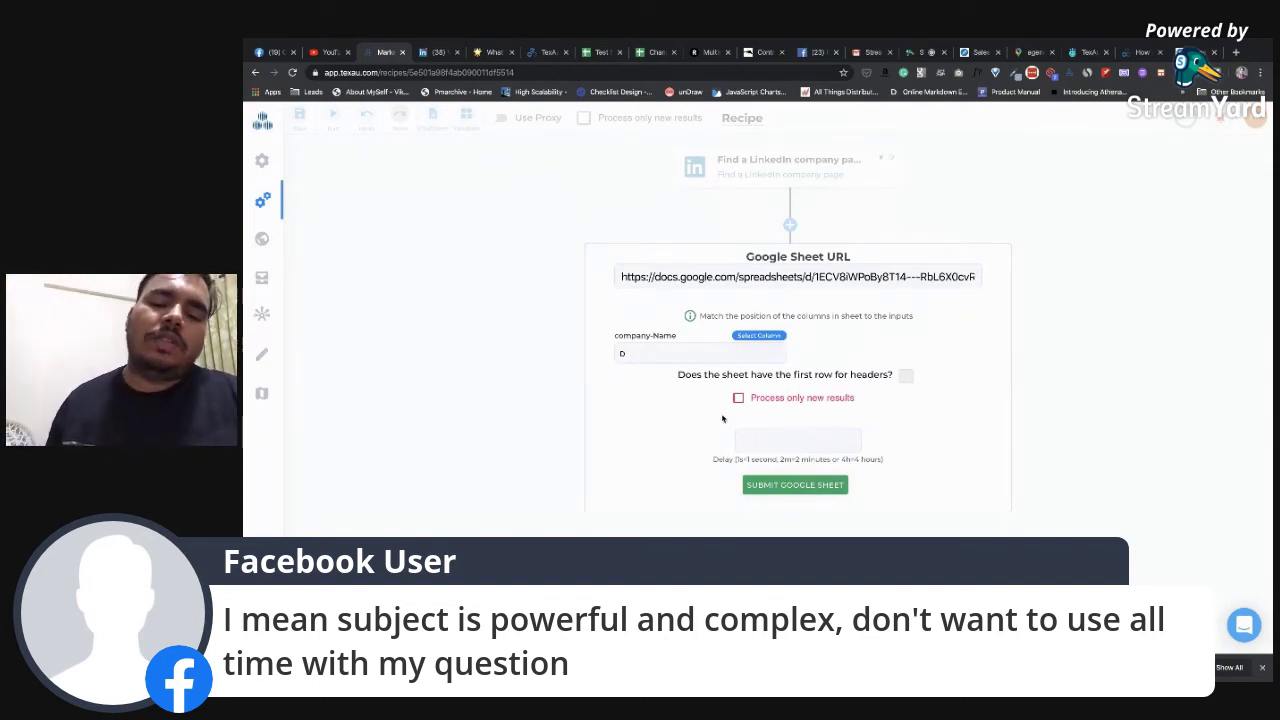
{"action": "left_click", "coordinate": [545, 257]}
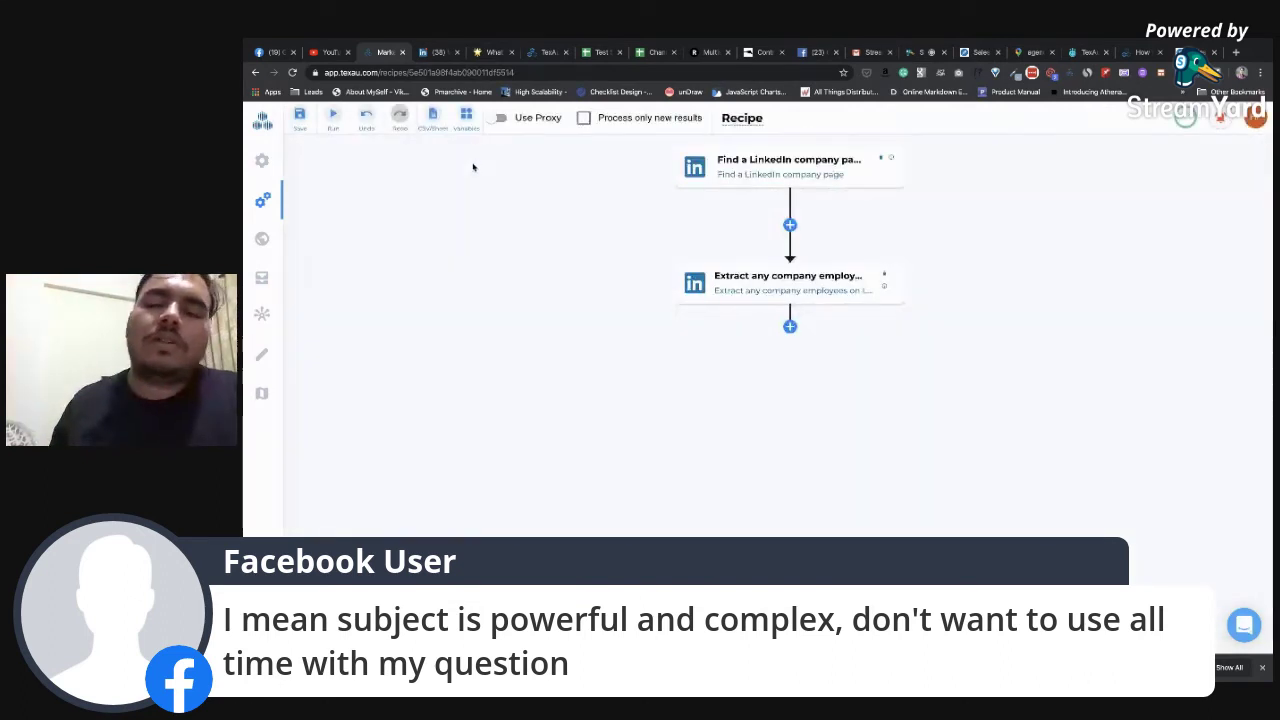
- Show the viewer's 'so 1. you create the variable names…' comment on the StreamYard broadcast
{"action": "left_click", "coordinate": [269, 53]}
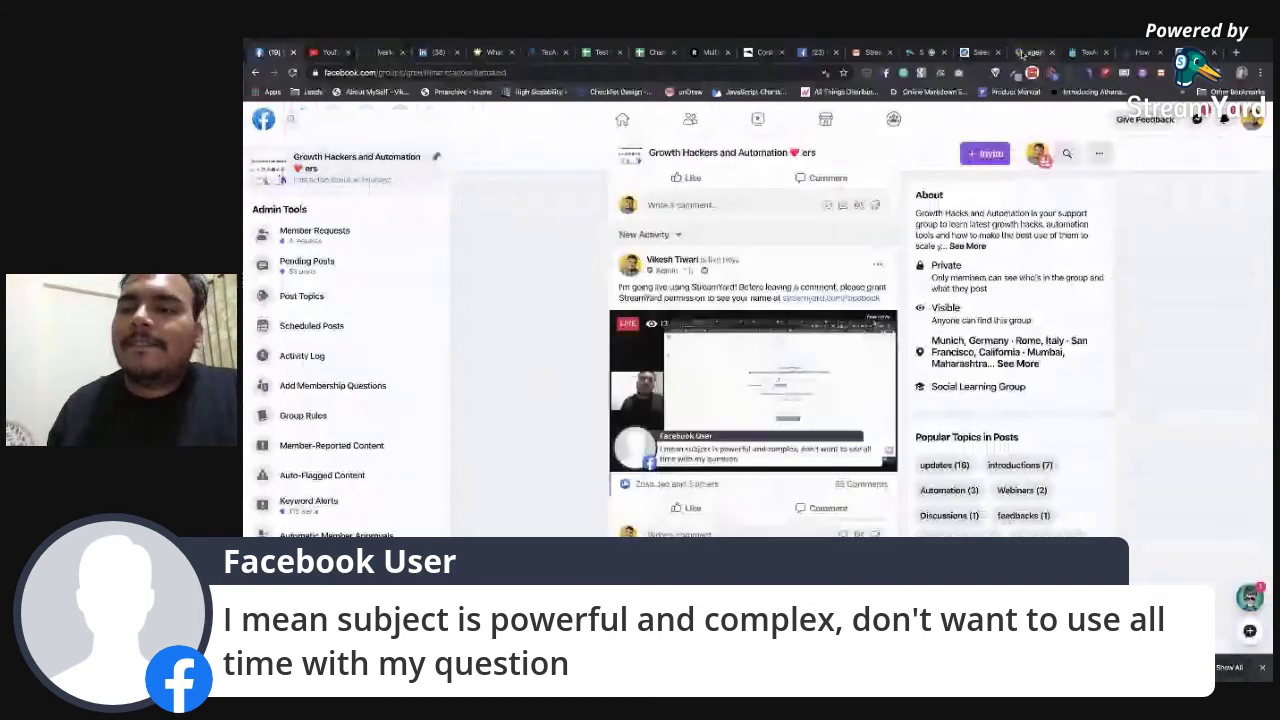
{"action": "left_click", "coordinate": [975, 52]}
{"action": "left_click", "coordinate": [910, 52]}
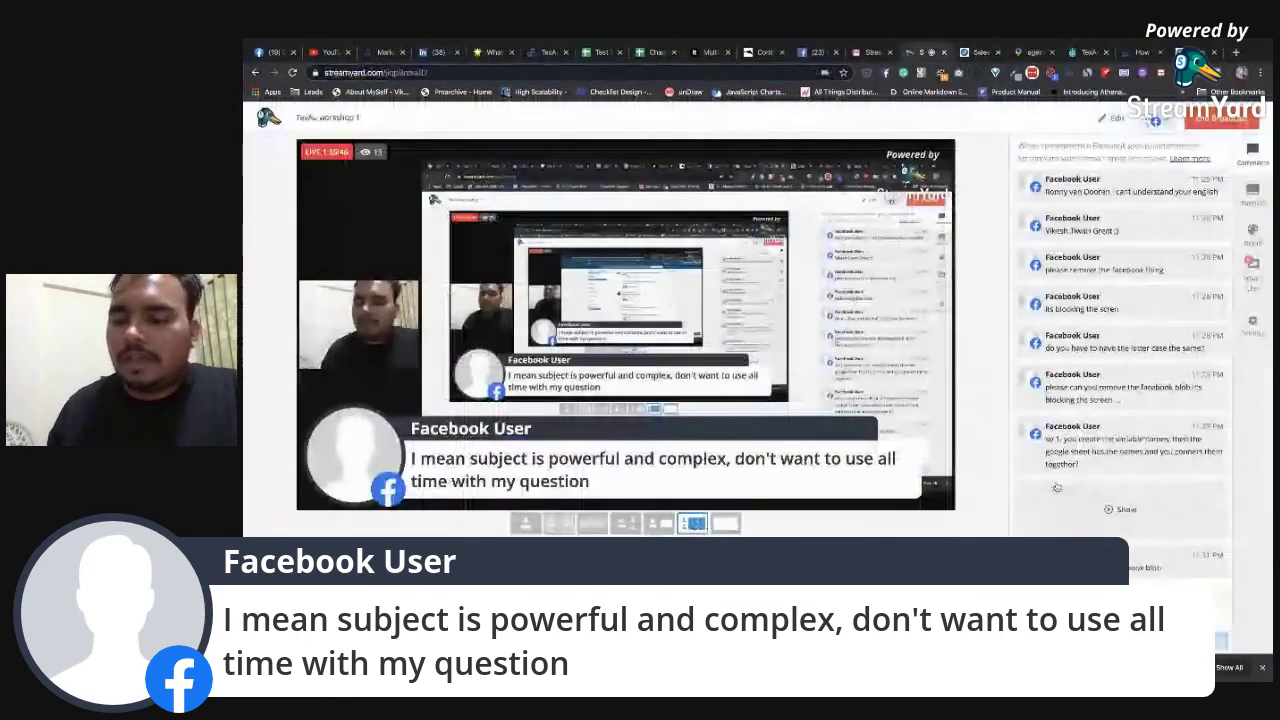
{"action": "left_click", "coordinate": [1206, 305]}
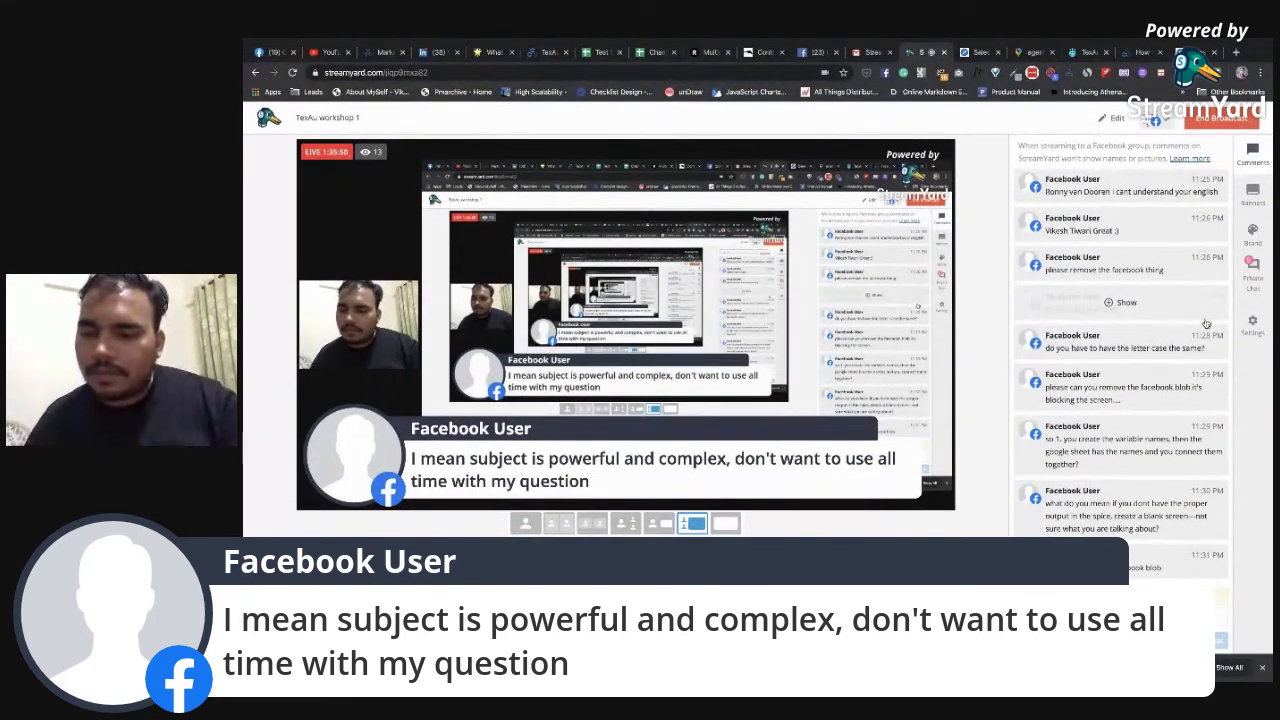
{"action": "mouse_move", "coordinate": [1153, 434]}
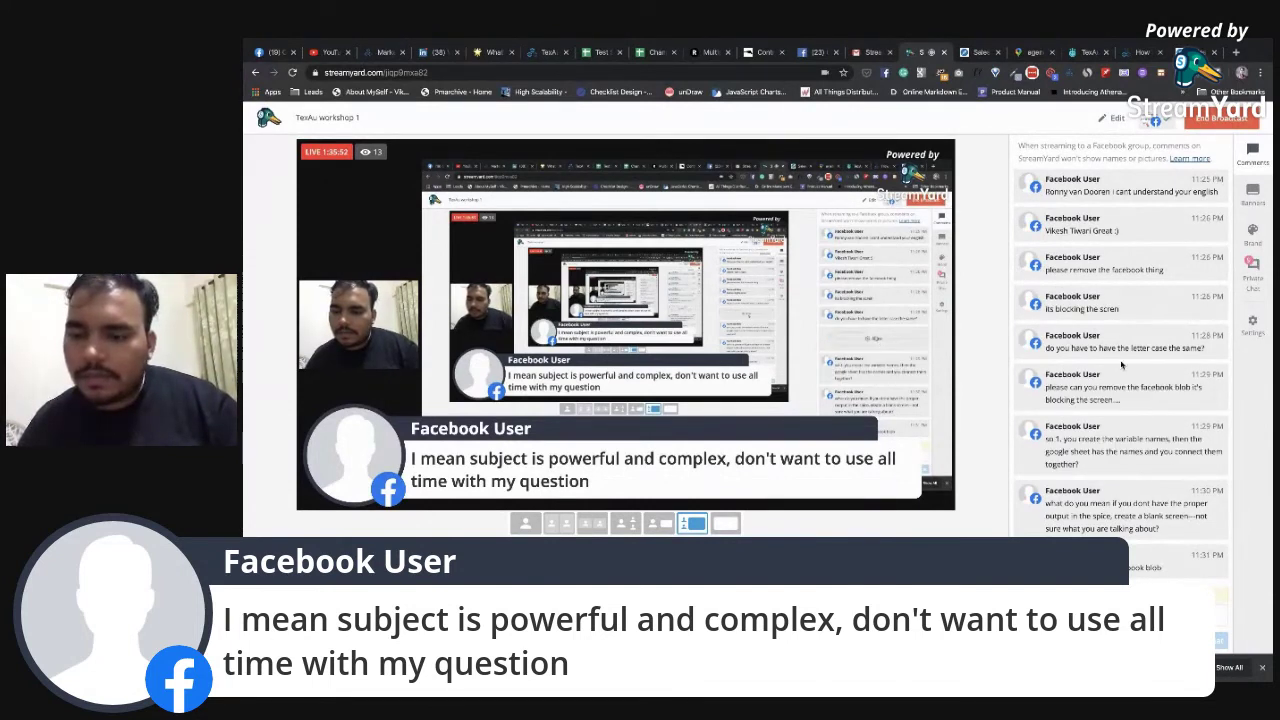
{"action": "mouse_move", "coordinate": [1121, 362]}
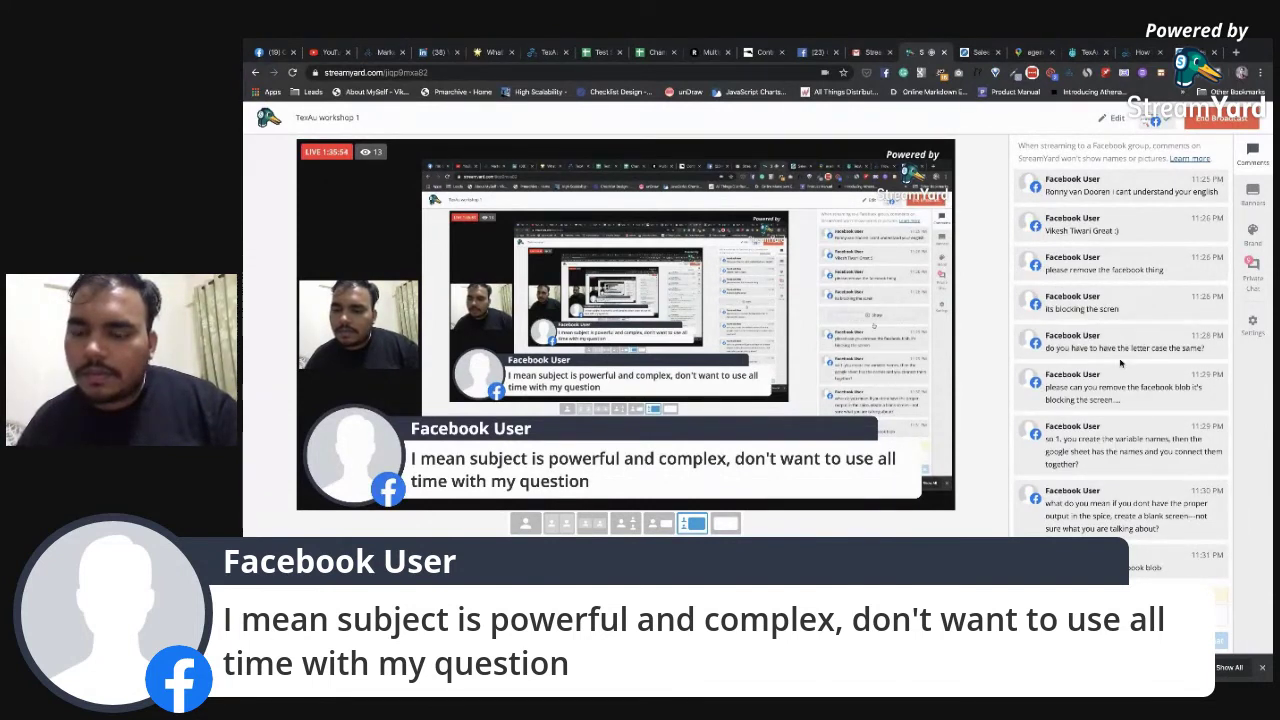
{"action": "mouse_move", "coordinate": [1108, 407]}
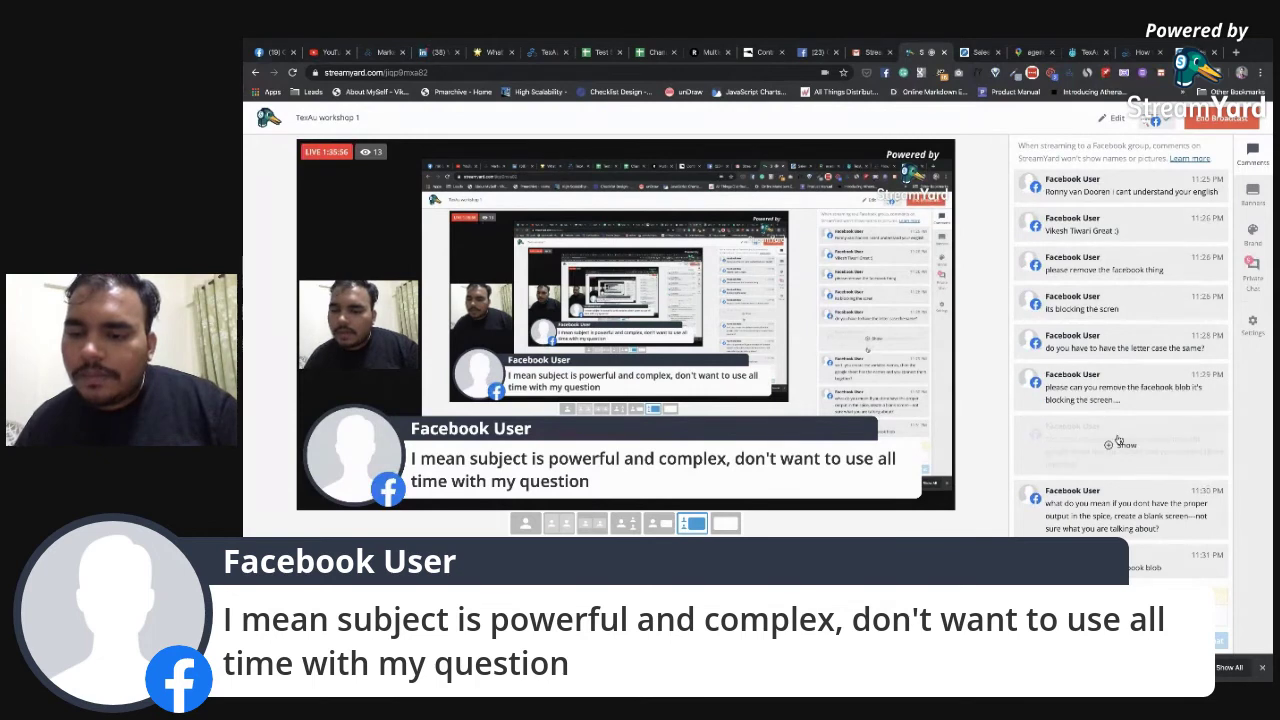
{"action": "mouse_move", "coordinate": [1113, 447]}
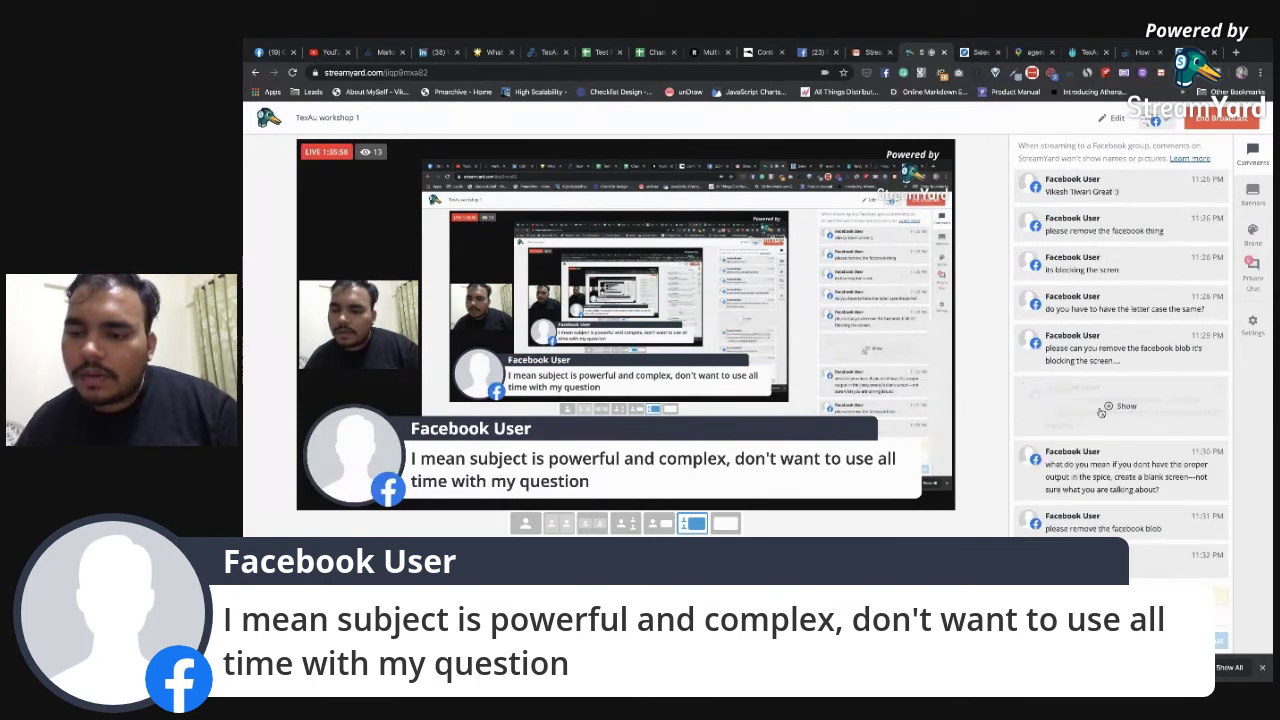
{"action": "left_click", "coordinate": [1112, 408]}
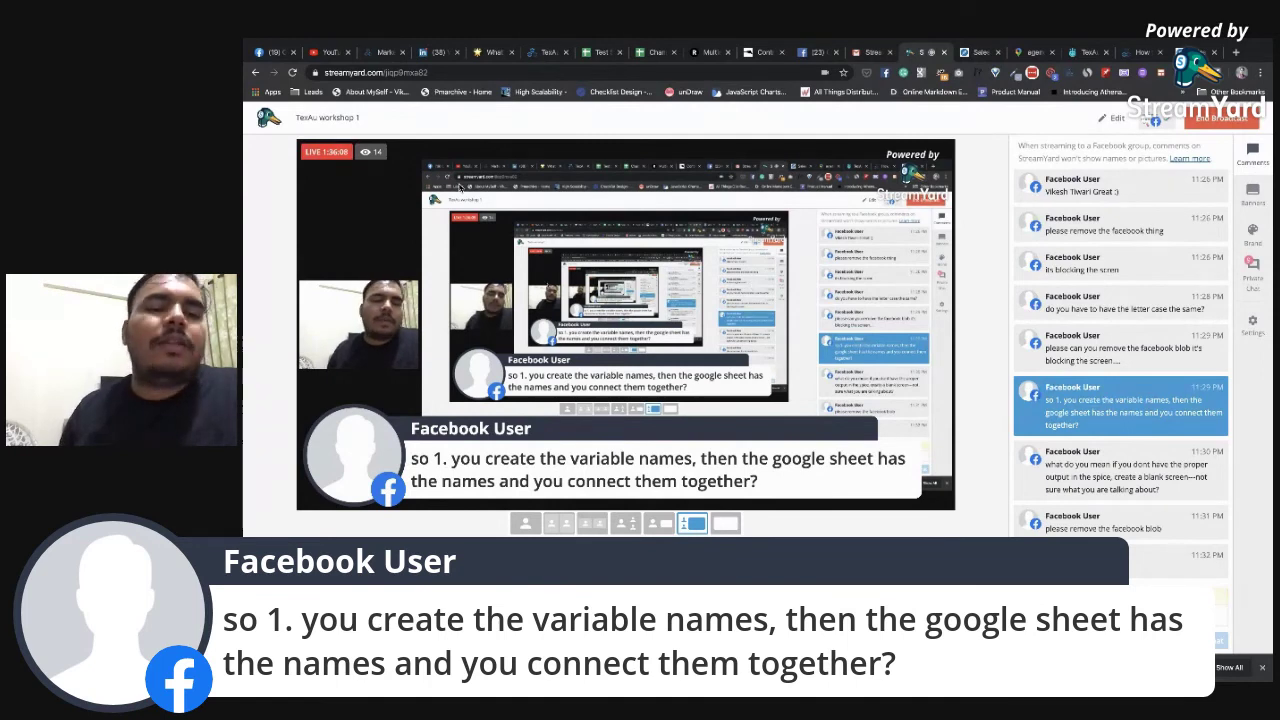
{"action": "left_click", "coordinate": [384, 52]}
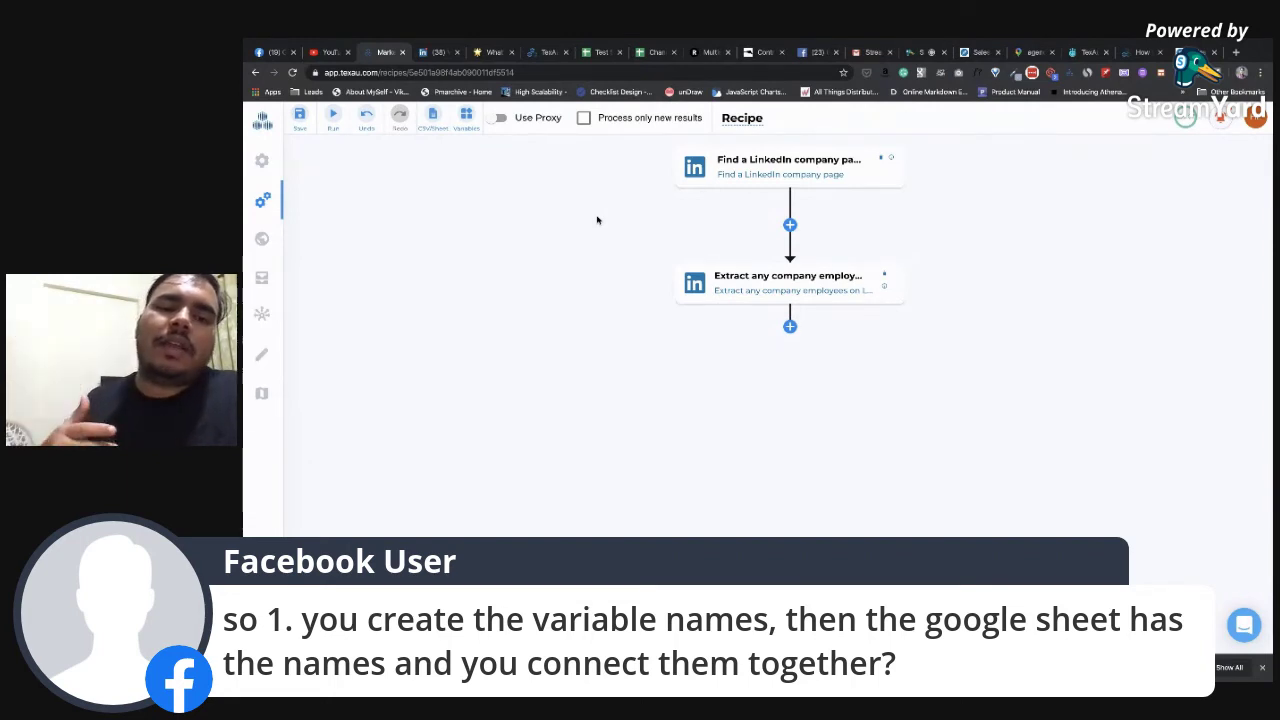
{"action": "left_click", "coordinate": [750, 174]}
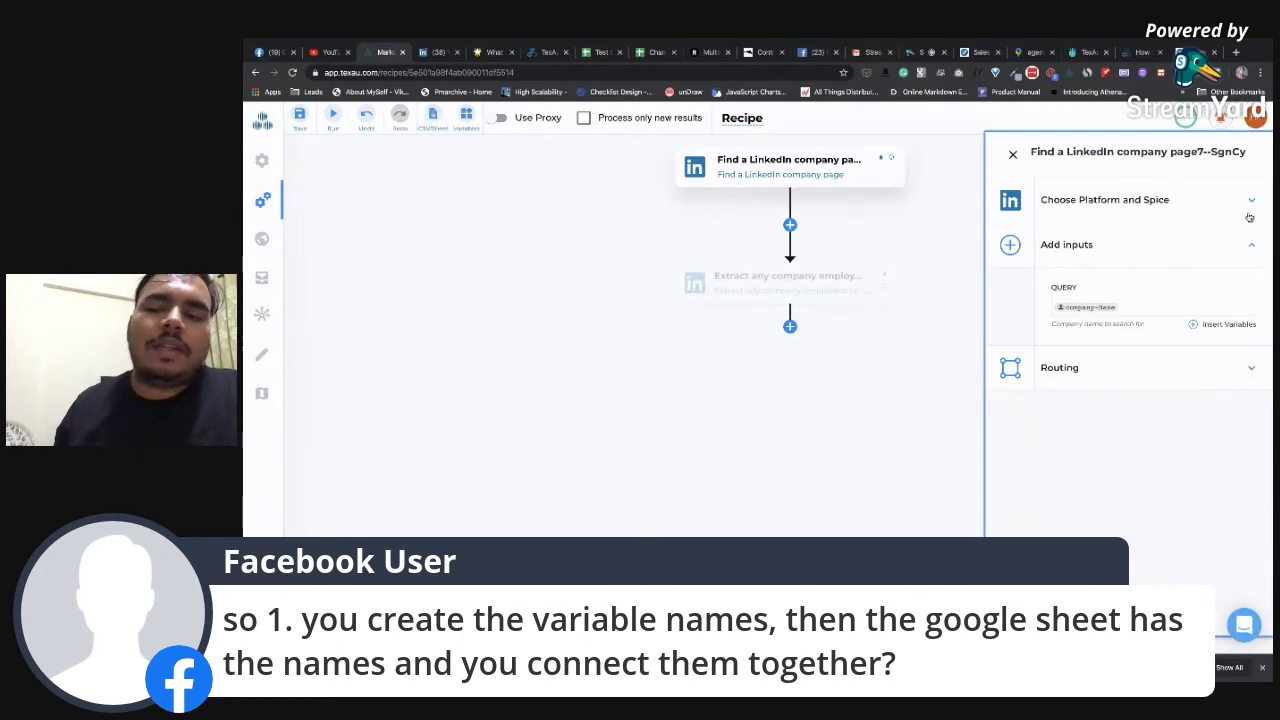
{"action": "left_click", "coordinate": [1012, 157]}
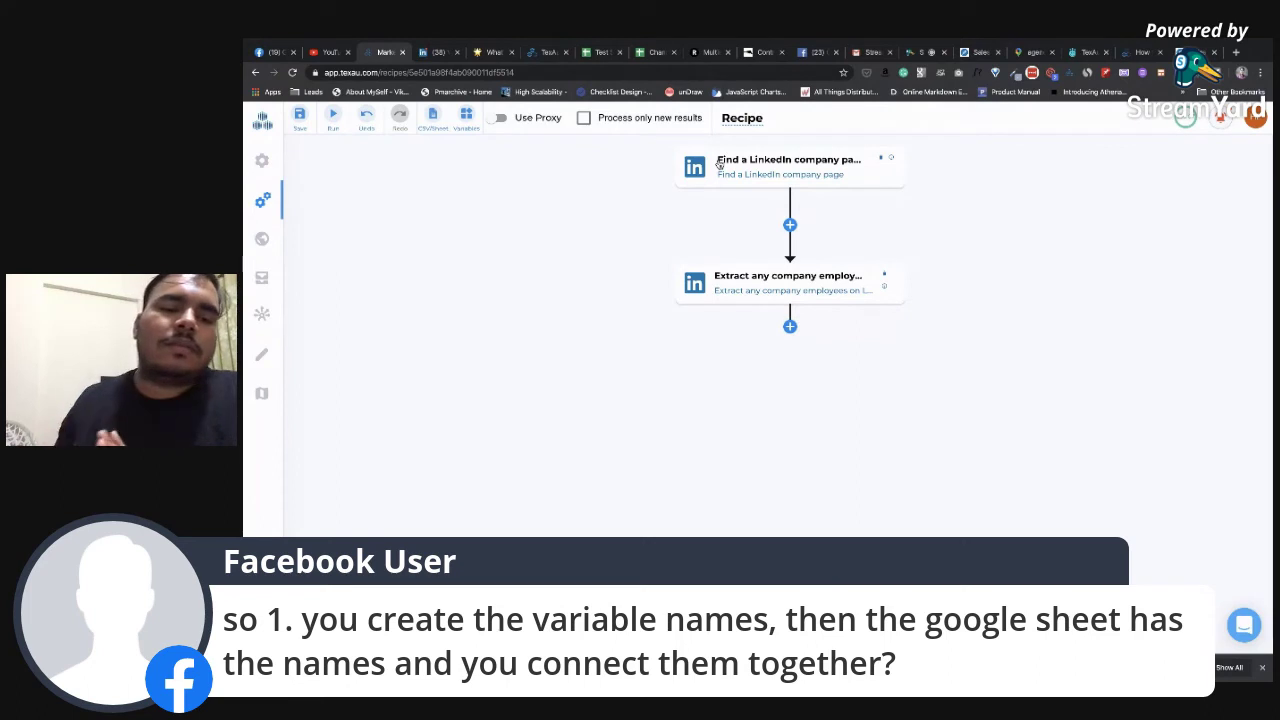
{"action": "left_click", "coordinate": [433, 117]}
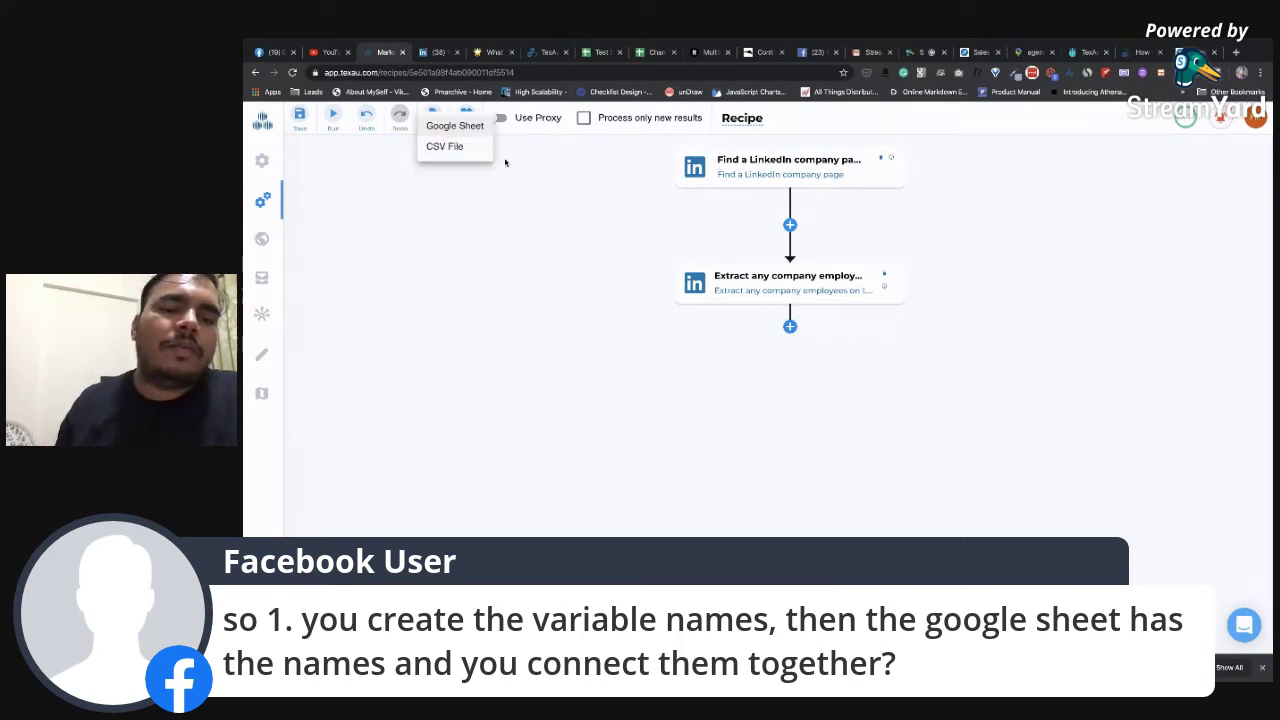
{"action": "left_click", "coordinate": [447, 127]}
{"action": "left_click", "coordinate": [545, 286]}
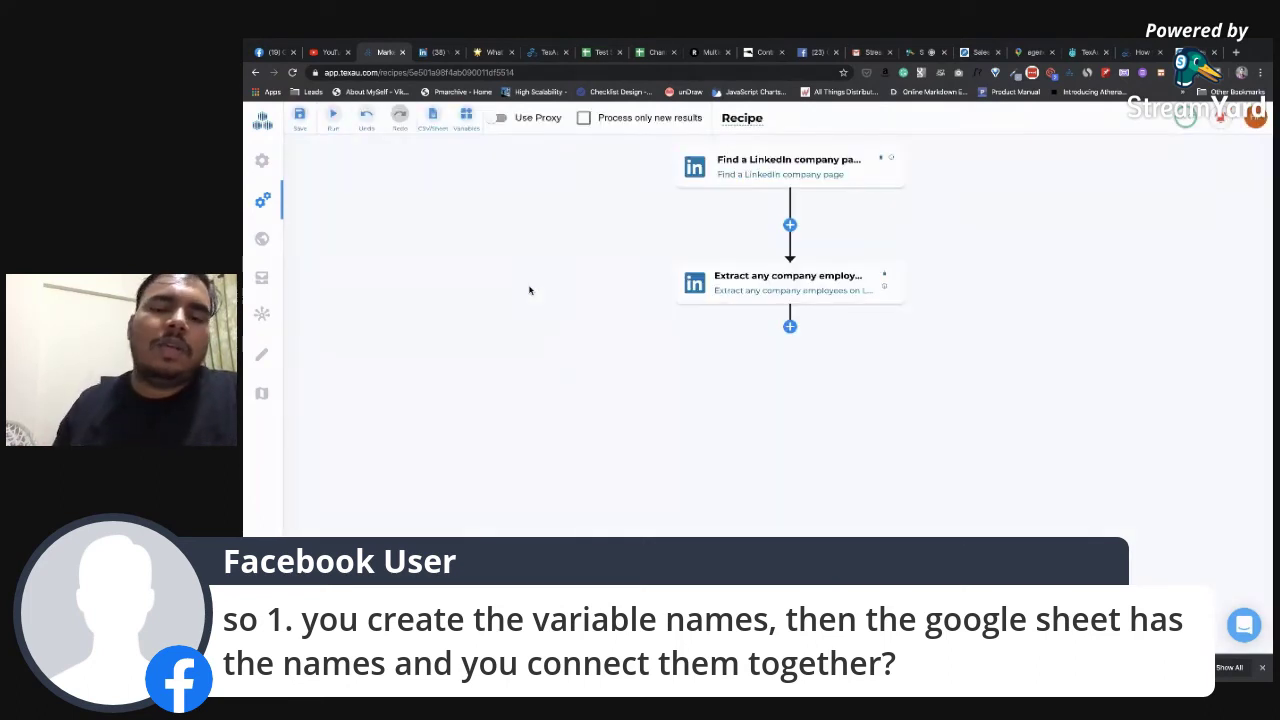
{"action": "mouse_move", "coordinate": [272, 190]}
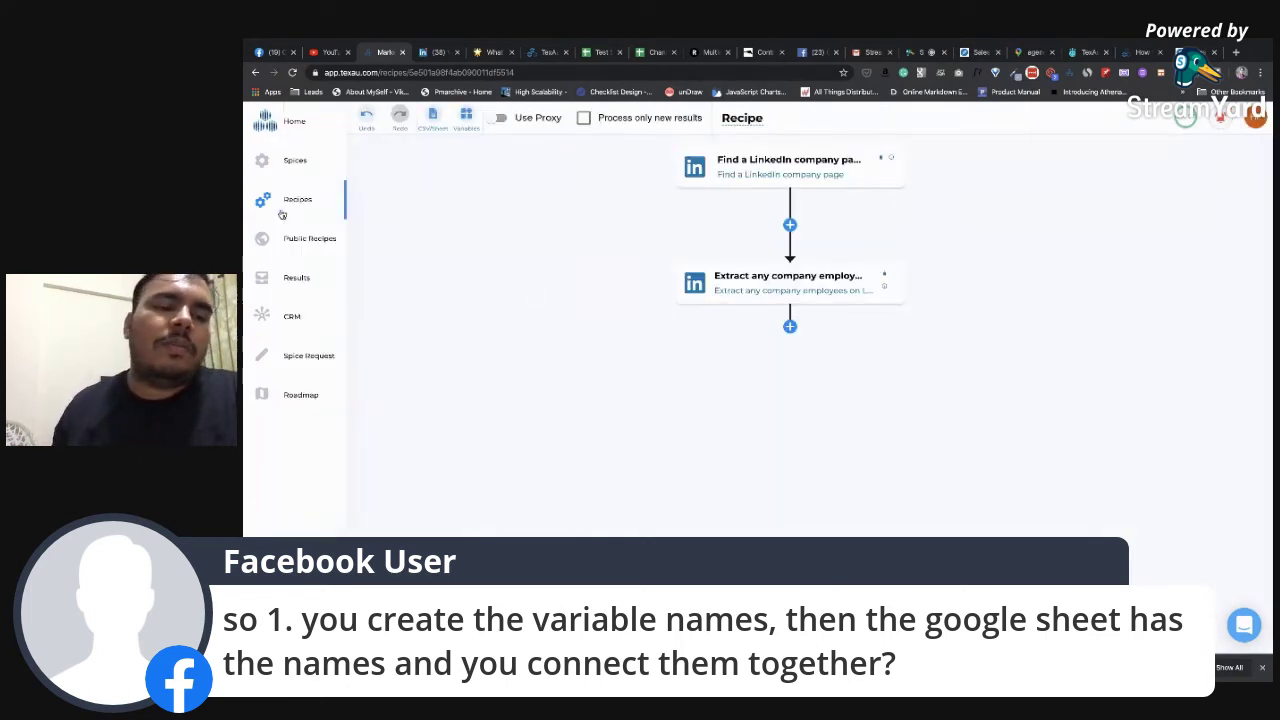
- Browse the Spices catalogue, the CRM list and the saved Recipes page
{"action": "left_click", "coordinate": [291, 163]}
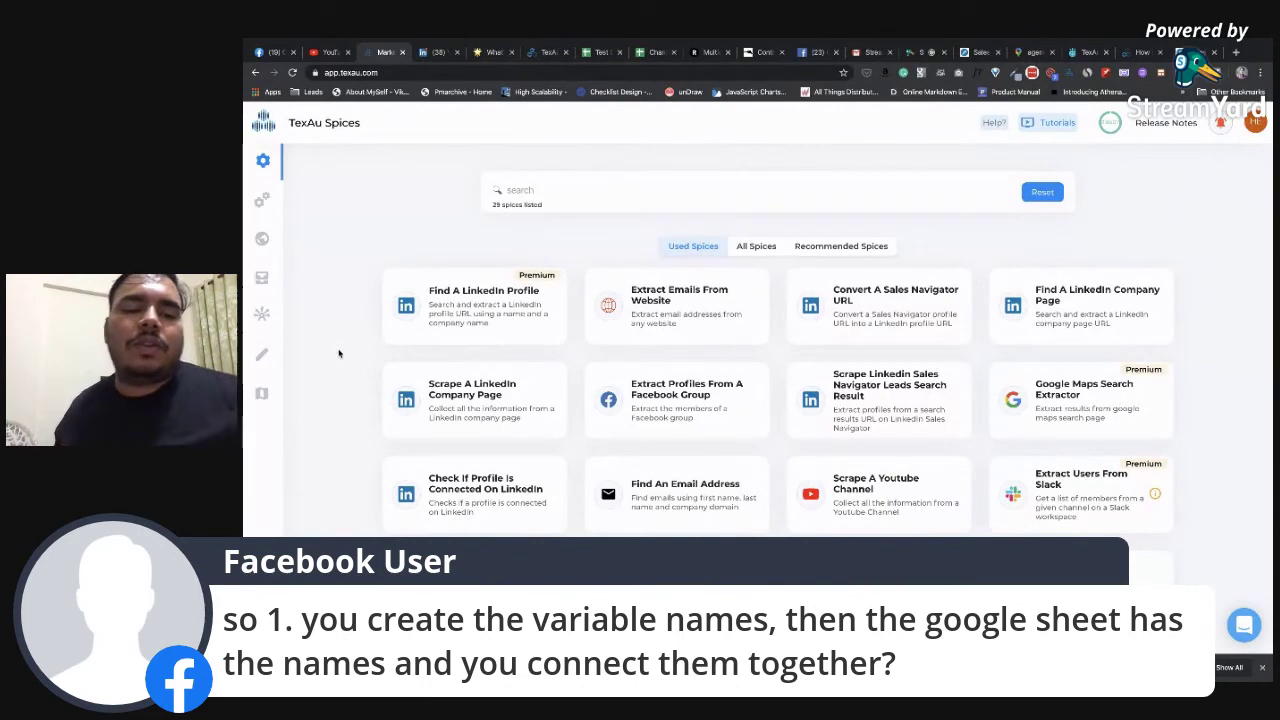
{"action": "scroll", "coordinate": [339, 353], "scroll_direction": "down", "scroll_amount": 2}
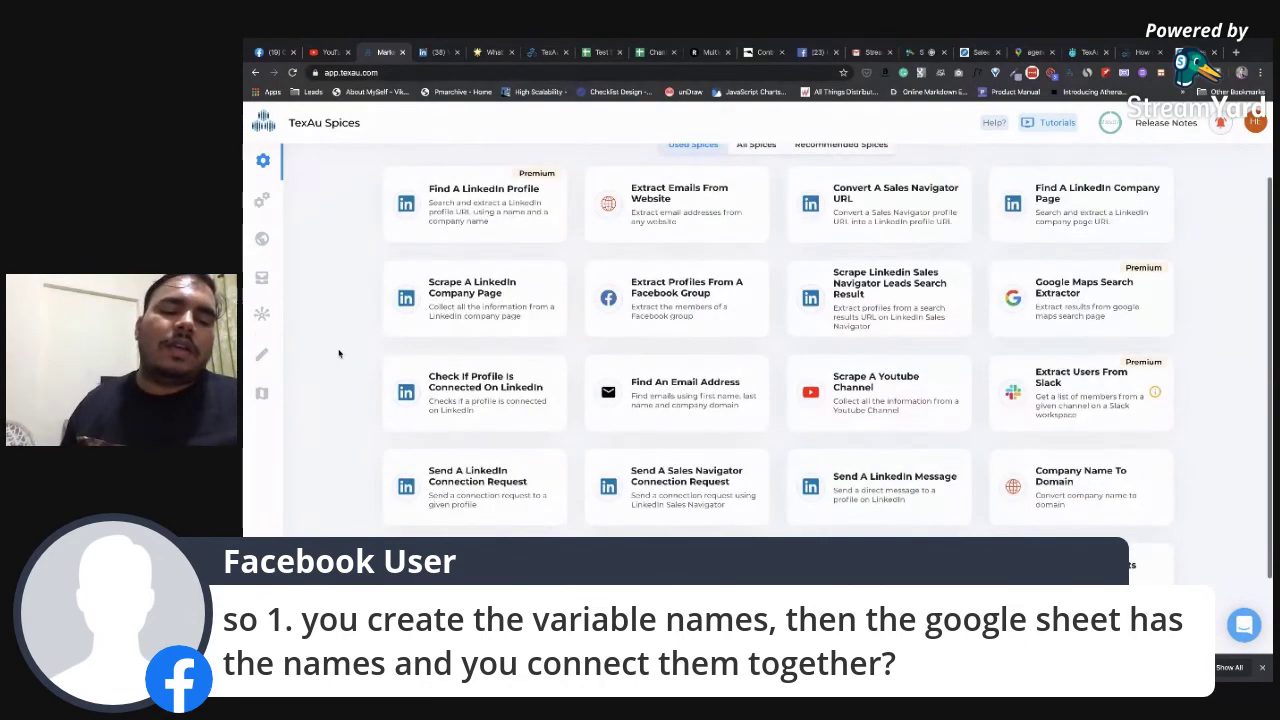
{"action": "left_click", "coordinate": [338, 325]}
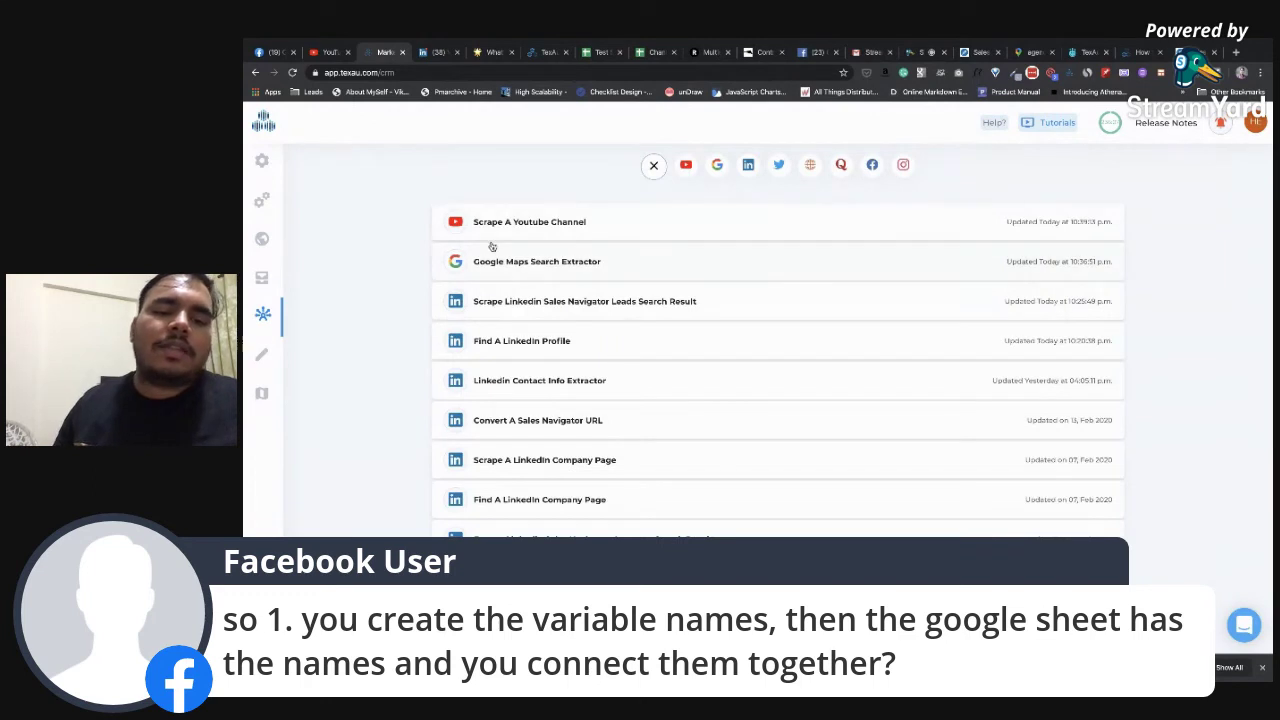
{"action": "left_click", "coordinate": [260, 200]}
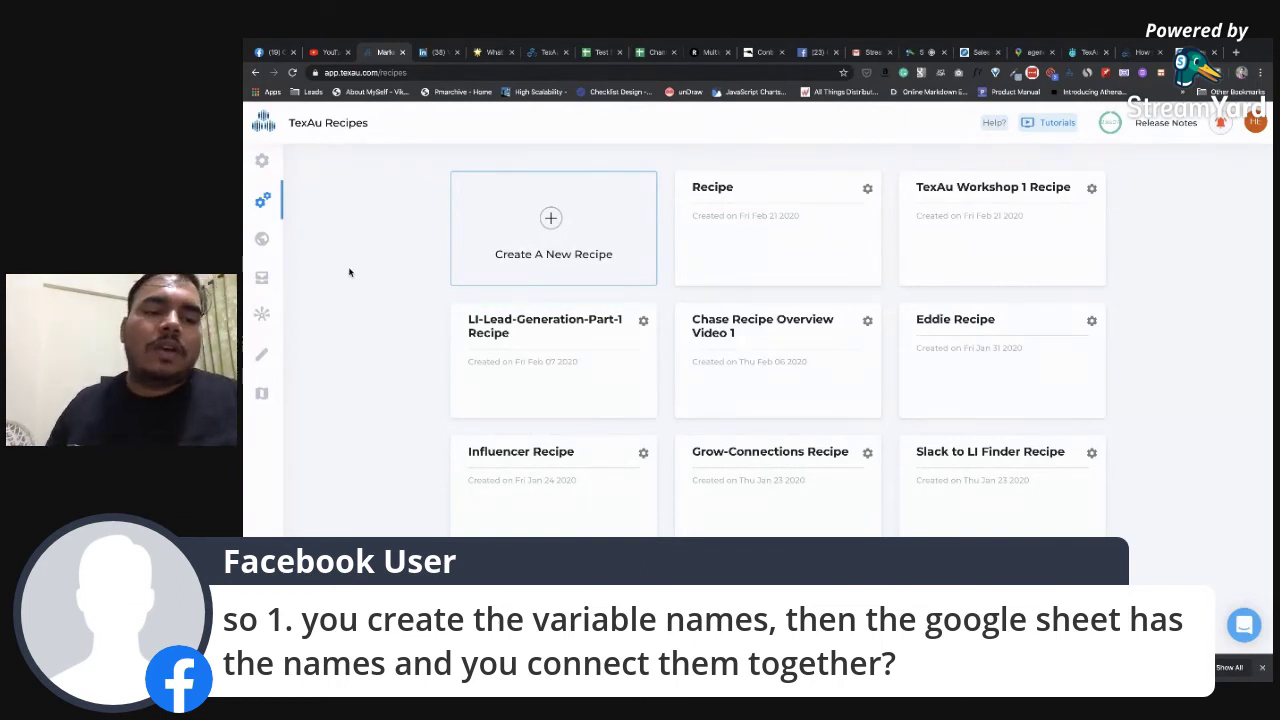
- Revisit Spices and Recipes, open the 'Recipe' card, then return to Spices
{"action": "mouse_move", "coordinate": [300, 265]}
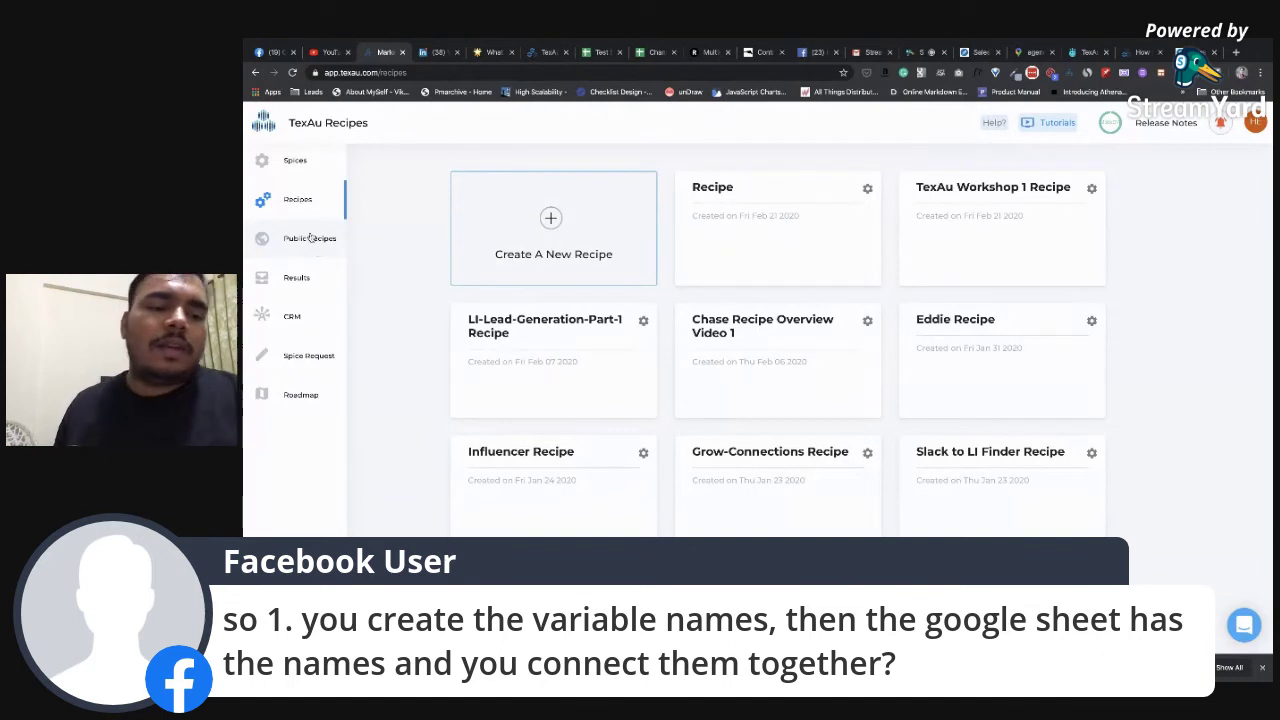
{"action": "left_click", "coordinate": [305, 162]}
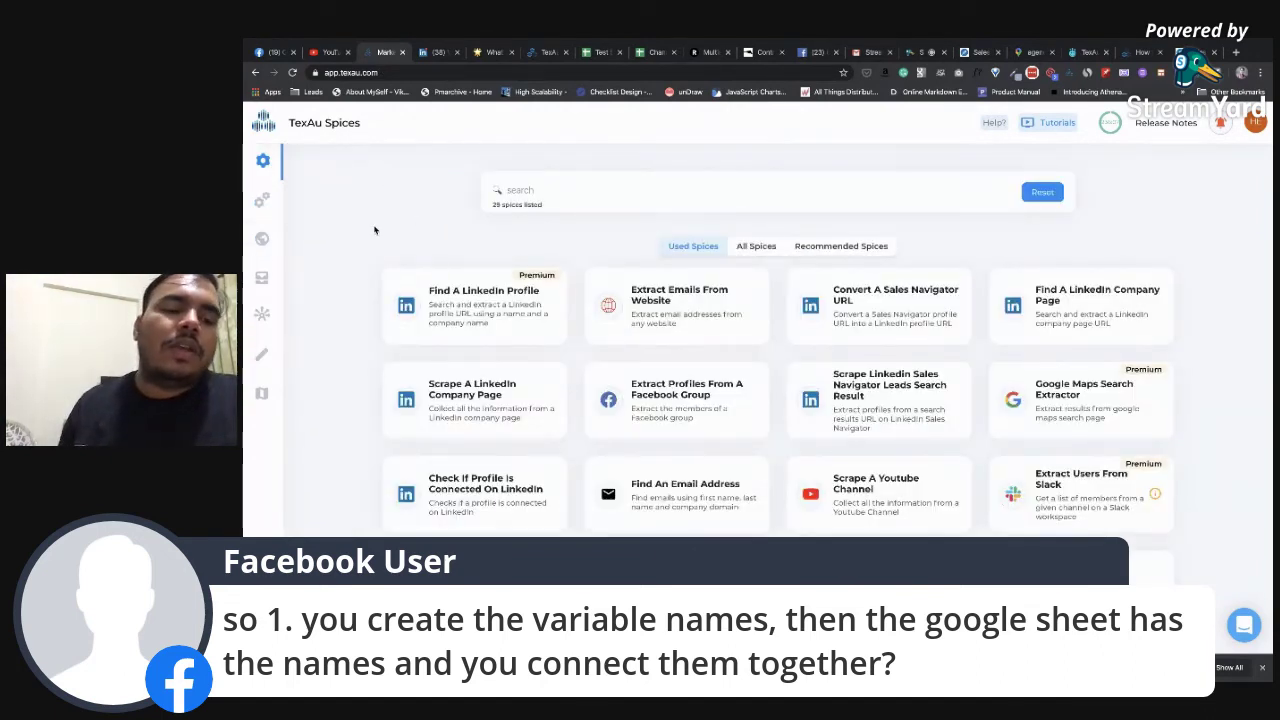
{"action": "left_click", "coordinate": [292, 198]}
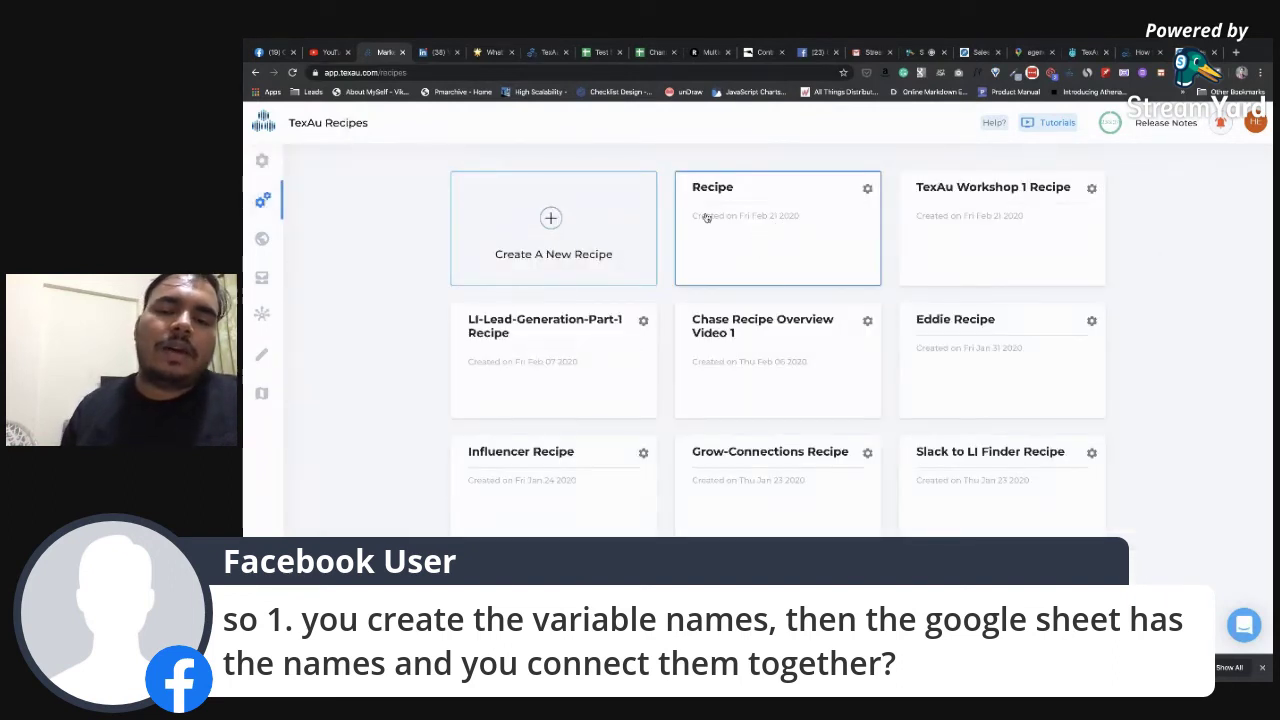
{"action": "left_click", "coordinate": [706, 217]}
{"action": "mouse_move", "coordinate": [292, 174]}
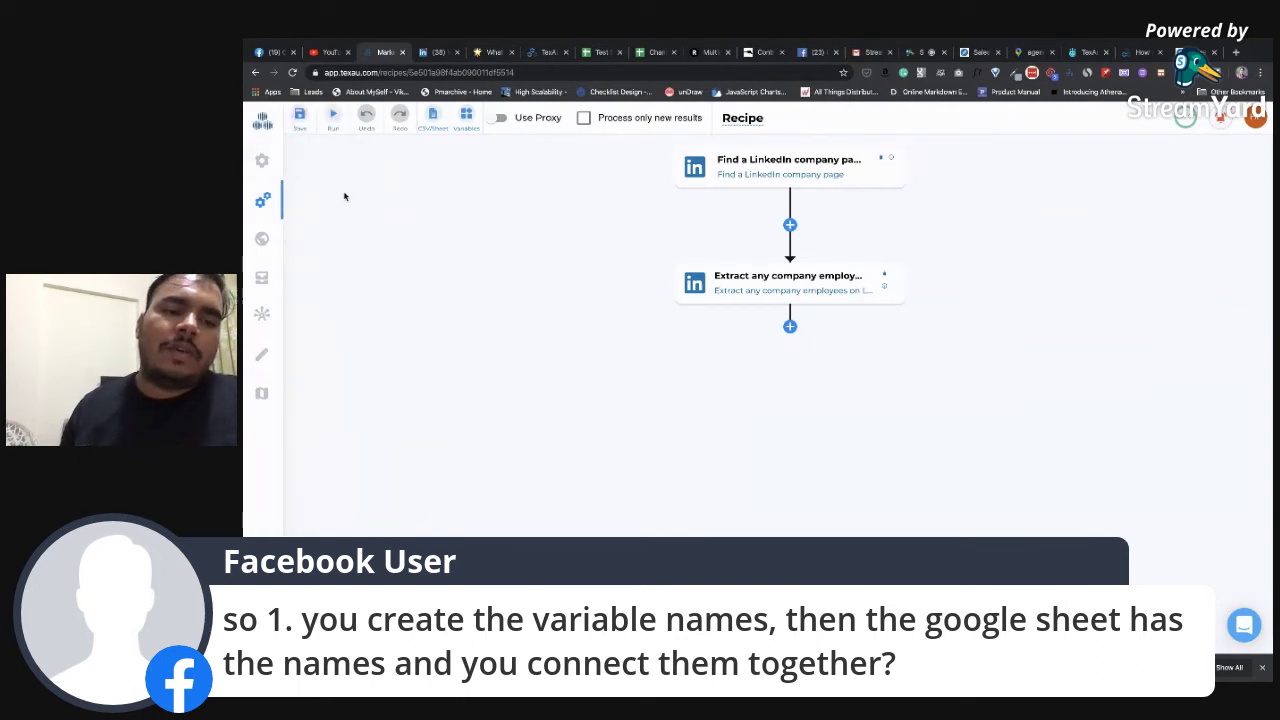
{"action": "left_click", "coordinate": [266, 160]}
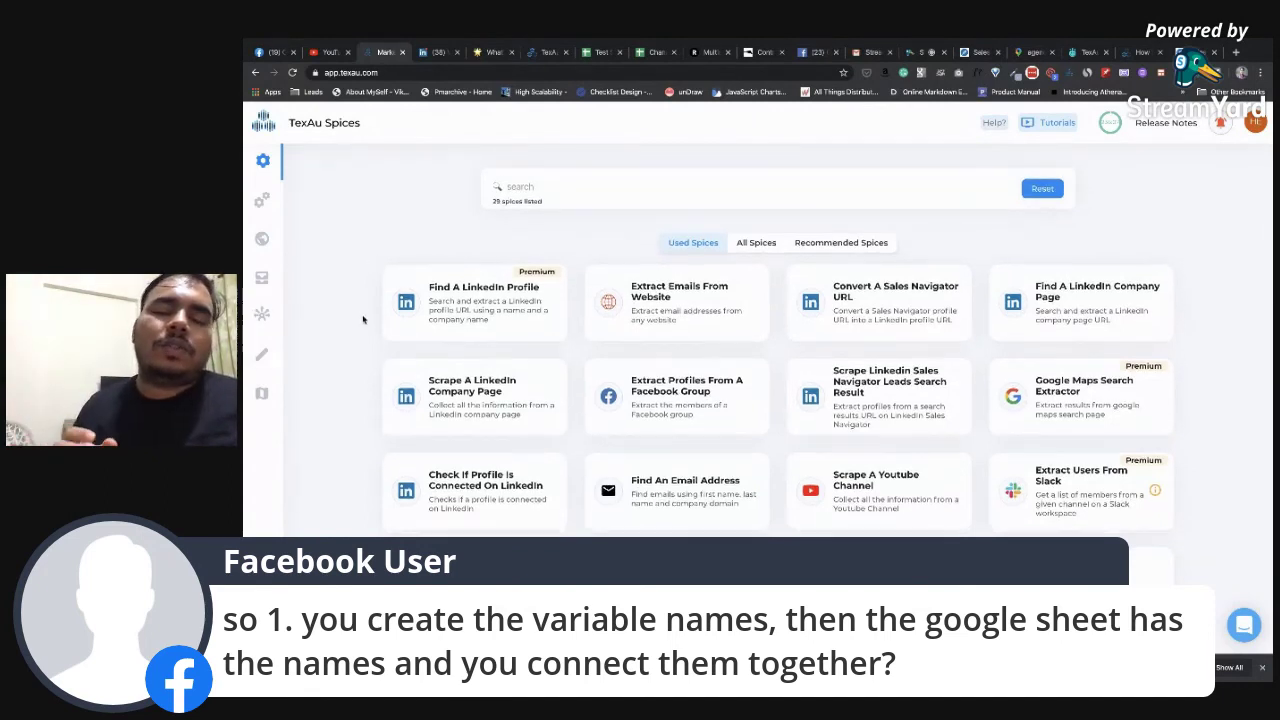
- Open the CRM's Scrape Linkedin Sales Navigator Leads Search Result table of scraped leads
{"action": "scroll", "coordinate": [363, 319], "scroll_direction": "down", "scroll_amount": 1}
{"action": "scroll", "coordinate": [363, 319], "scroll_direction": "up", "scroll_amount": 1}
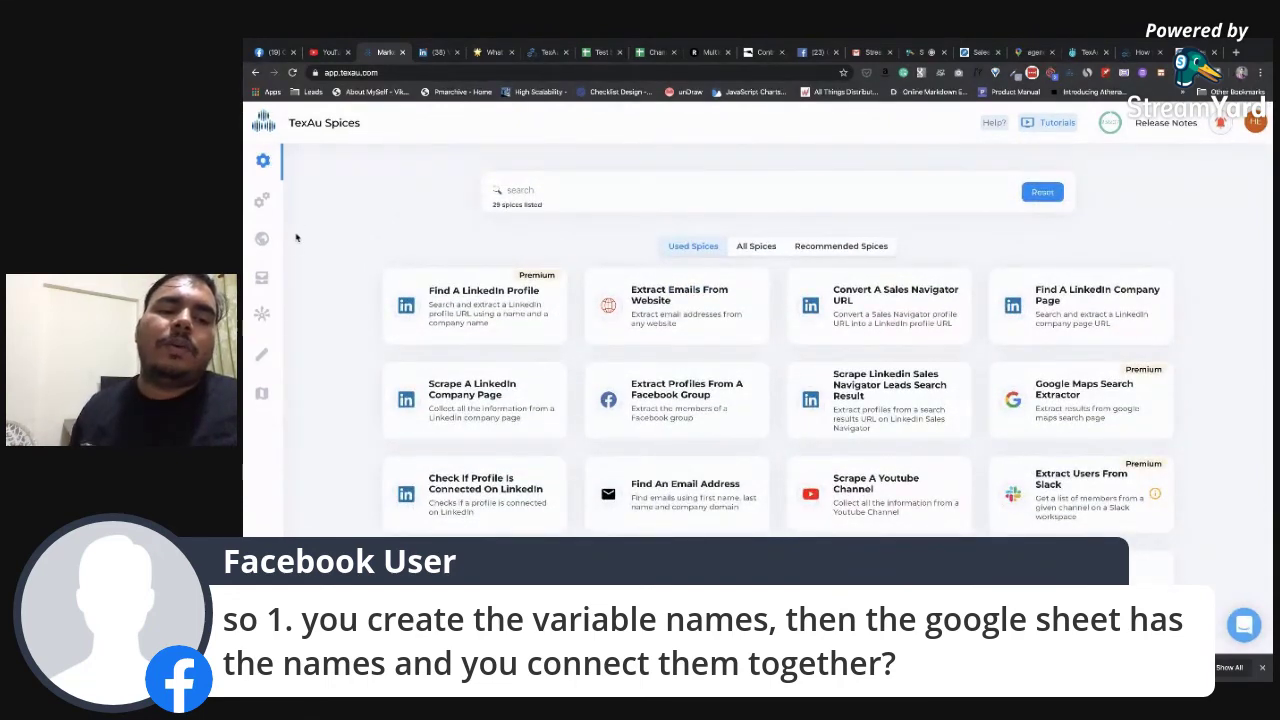
{"action": "scroll", "coordinate": [304, 255], "scroll_direction": "down", "scroll_amount": 1}
{"action": "scroll", "coordinate": [304, 255], "scroll_direction": "up", "scroll_amount": 1}
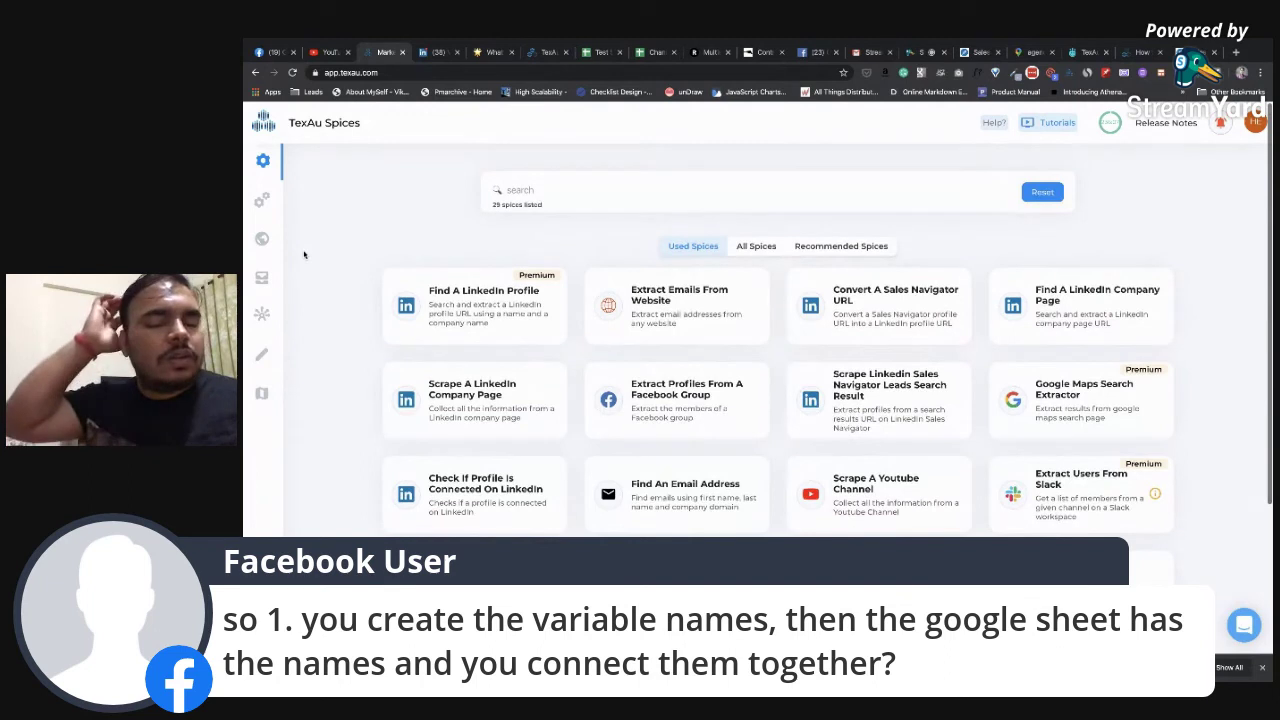
{"action": "scroll", "coordinate": [304, 255], "scroll_direction": "down", "scroll_amount": 1}
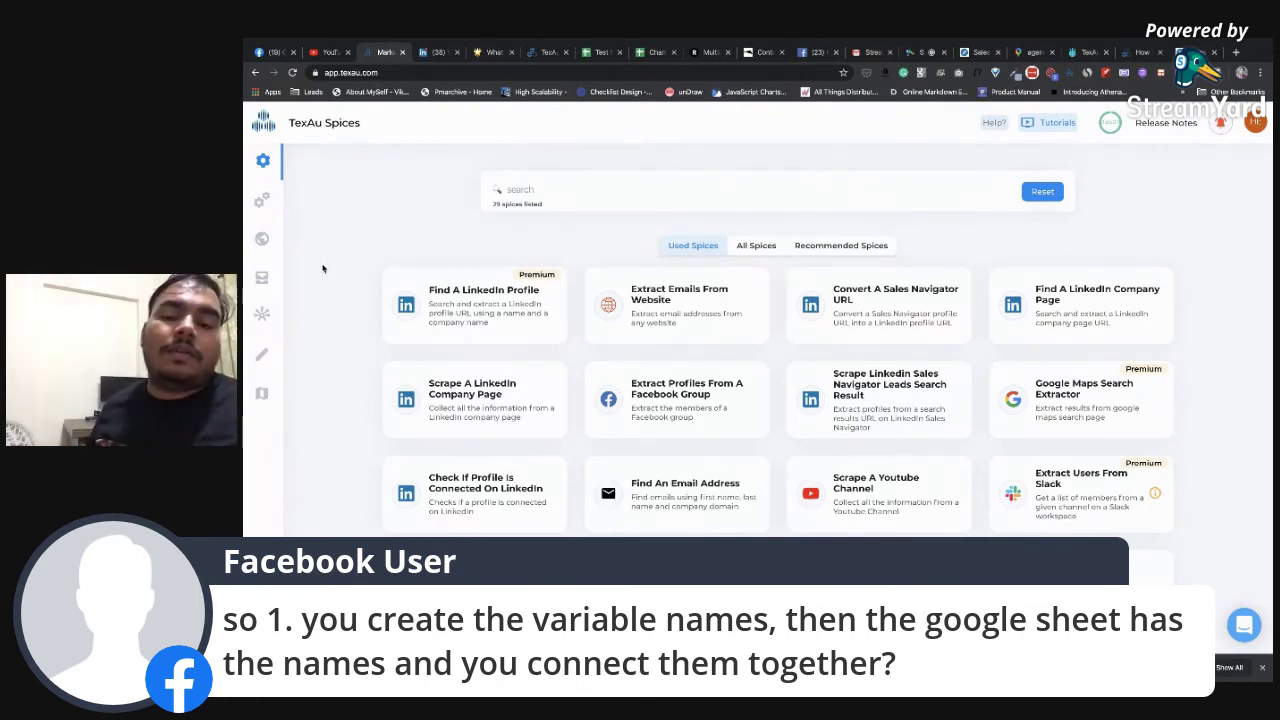
{"action": "scroll", "coordinate": [322, 268], "scroll_direction": "down", "scroll_amount": 1}
{"action": "scroll", "coordinate": [322, 266], "scroll_direction": "up", "scroll_amount": 1}
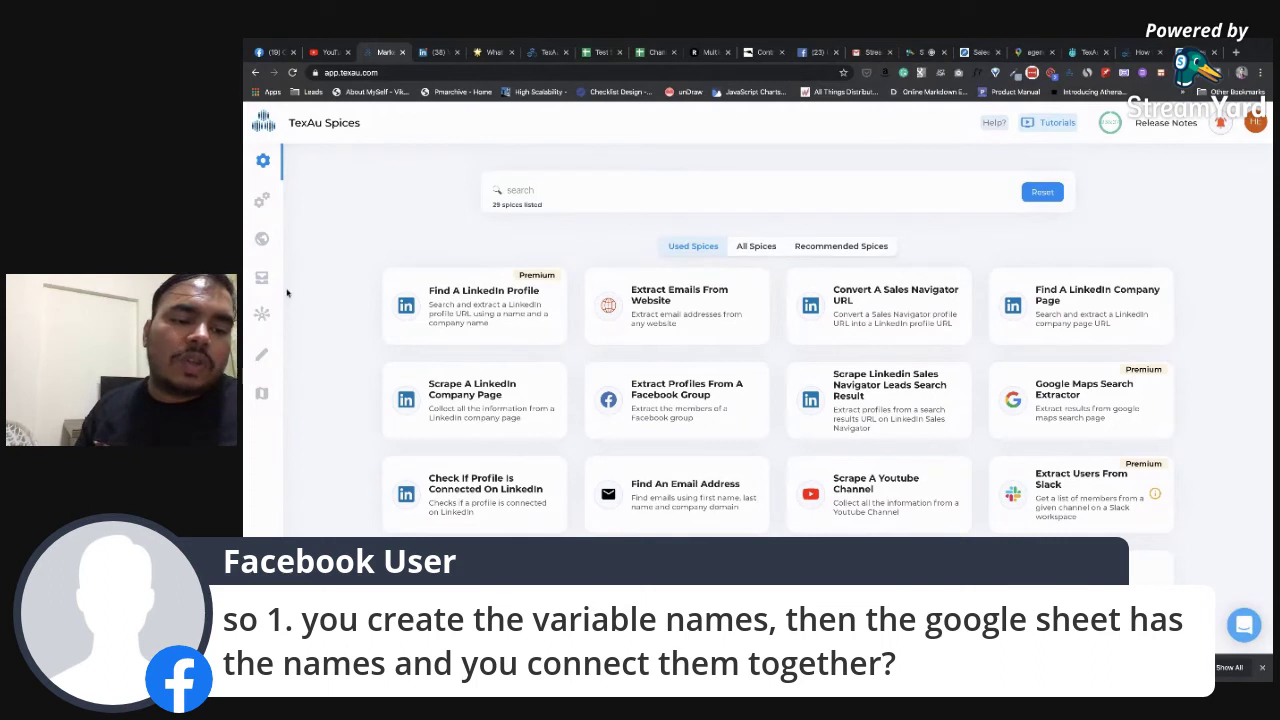
{"action": "left_click", "coordinate": [268, 314]}
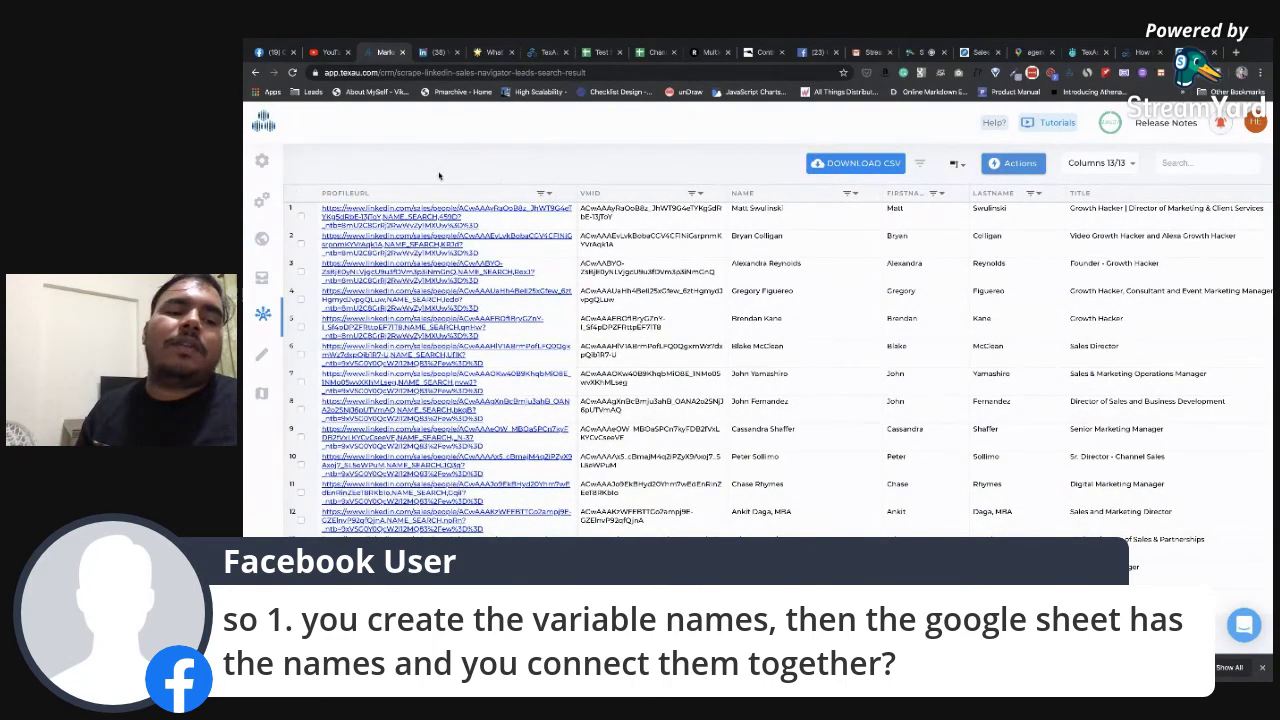
- Show All Spices and open the Comment On Youtube Video Using Spintax spice
{"action": "mouse_move", "coordinate": [299, 195]}
{"action": "left_click", "coordinate": [294, 162]}
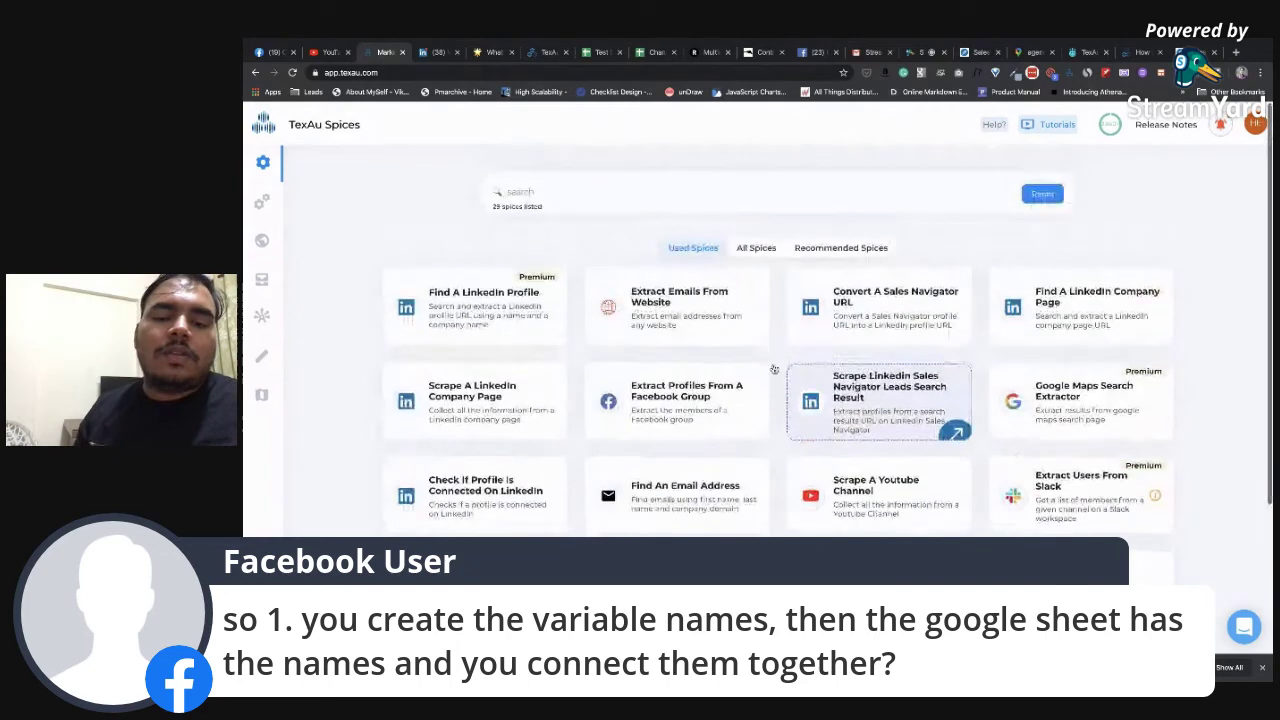
{"action": "left_click", "coordinate": [760, 246]}
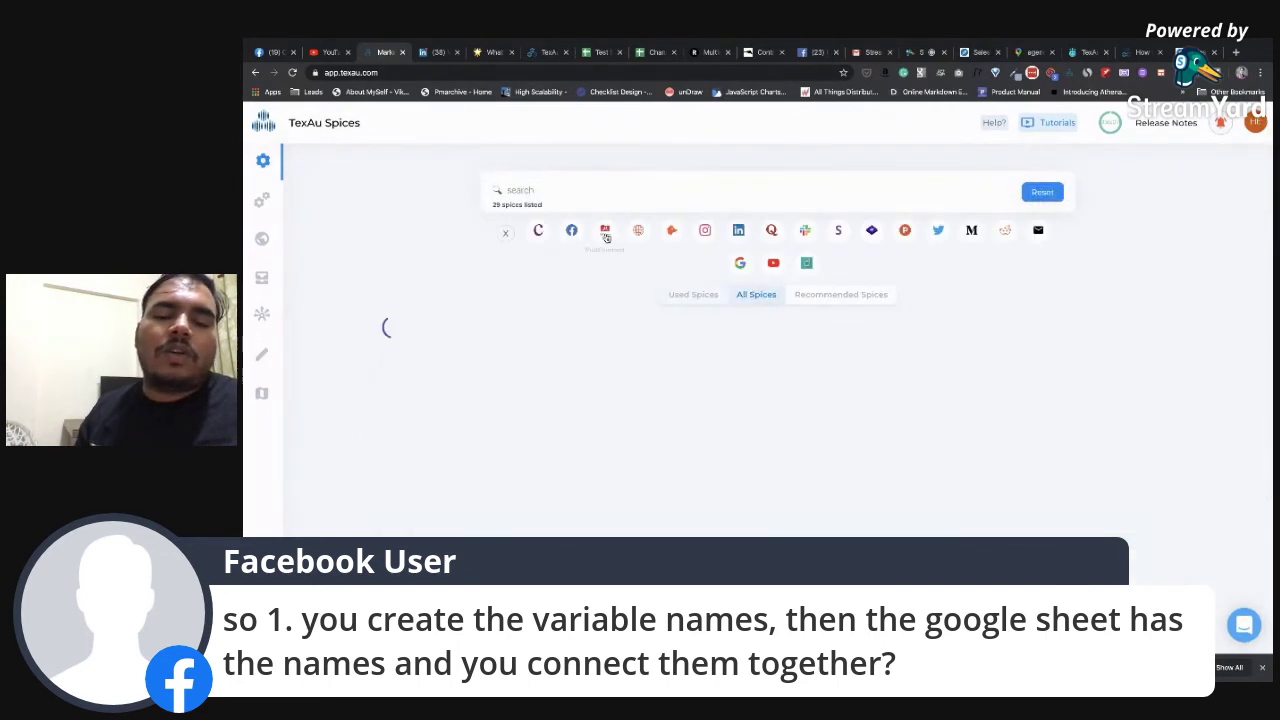
{"action": "left_click", "coordinate": [481, 340]}
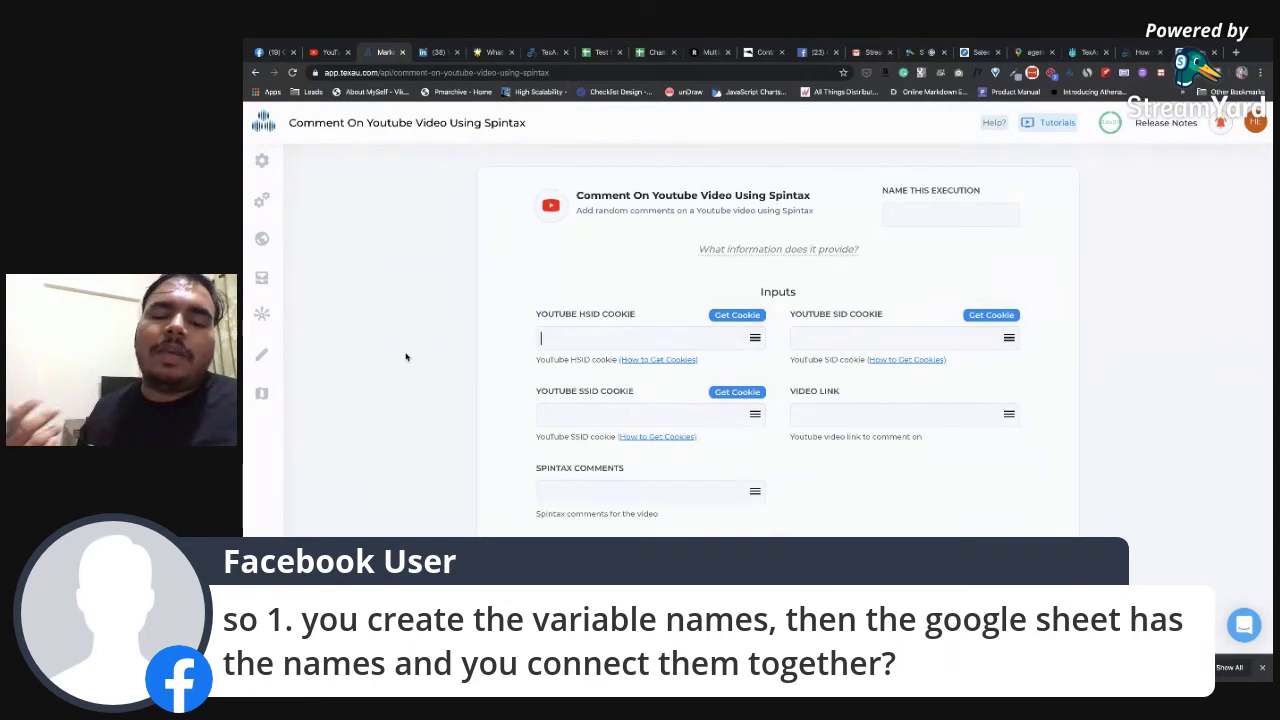
- Type sample spintax '{oi |ve: |' into the Spintax Comments field
{"action": "scroll", "coordinate": [406, 357], "scroll_direction": "down", "scroll_amount": 2}
{"action": "scroll", "coordinate": [406, 357], "scroll_direction": "up", "scroll_amount": 1}
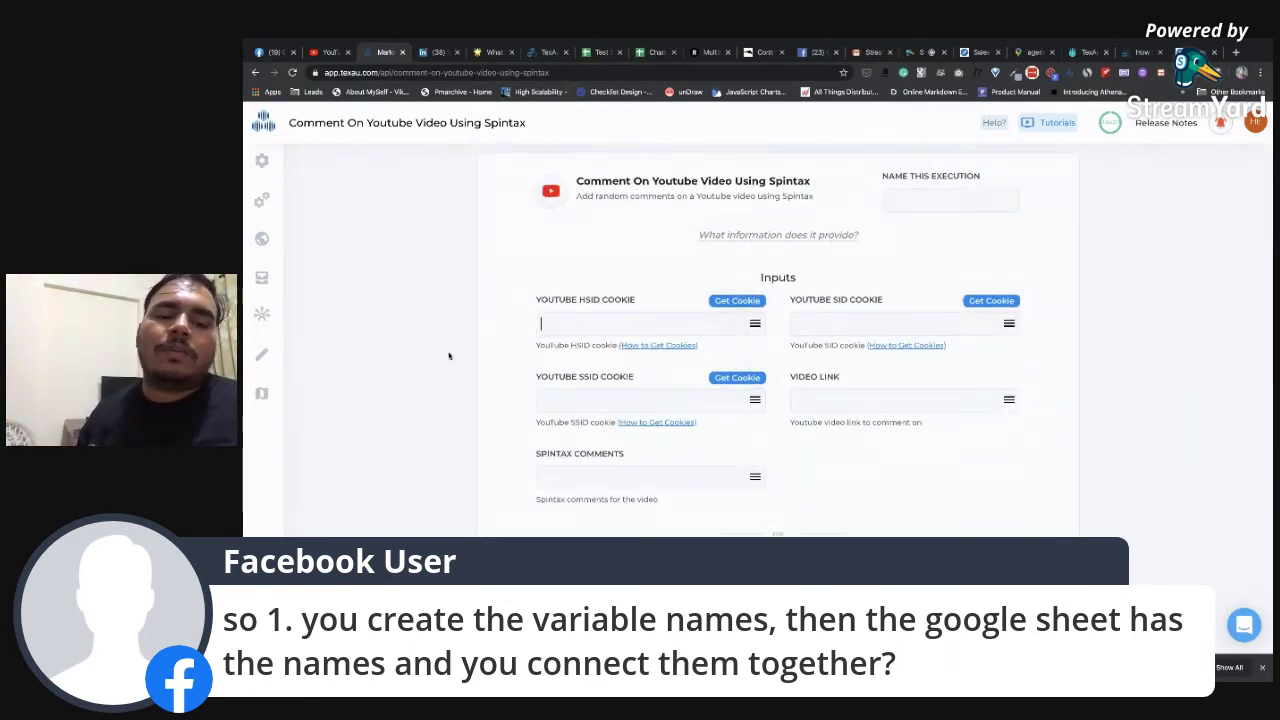
{"action": "scroll", "coordinate": [440, 362], "scroll_direction": "down", "scroll_amount": 1}
{"action": "left_click", "coordinate": [601, 382]}
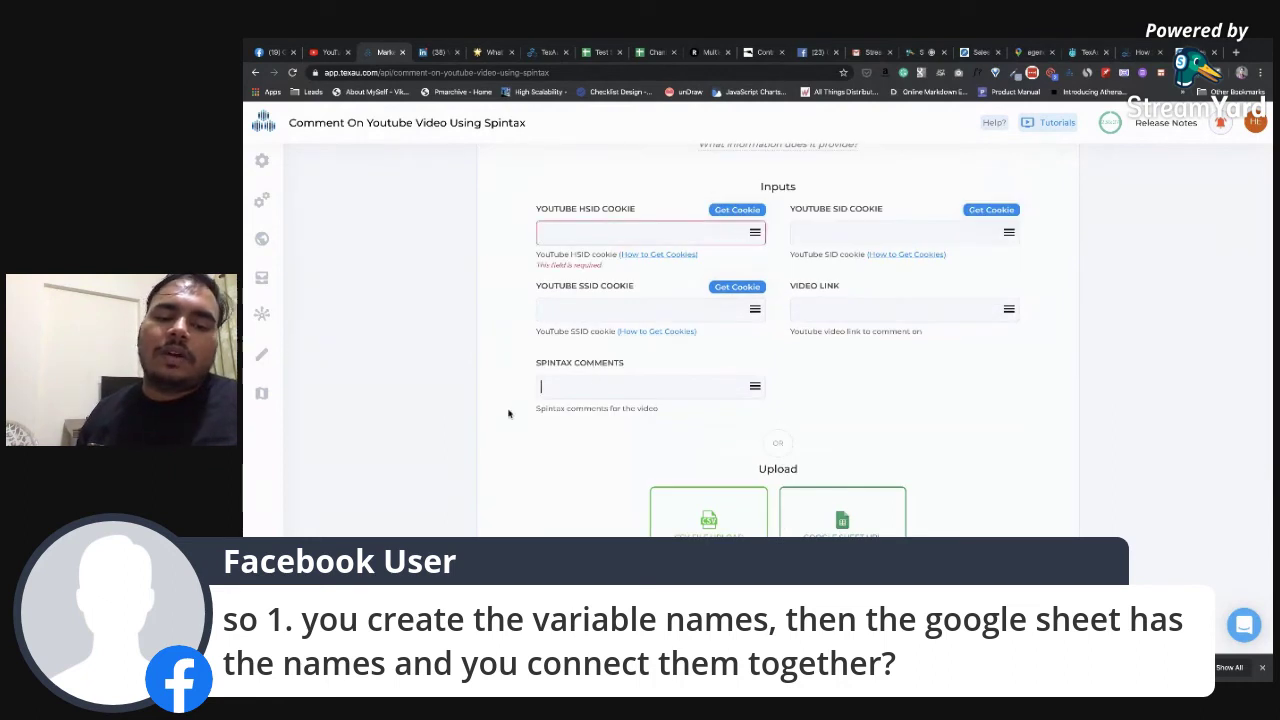
{"action": "type", "text": "{o"}
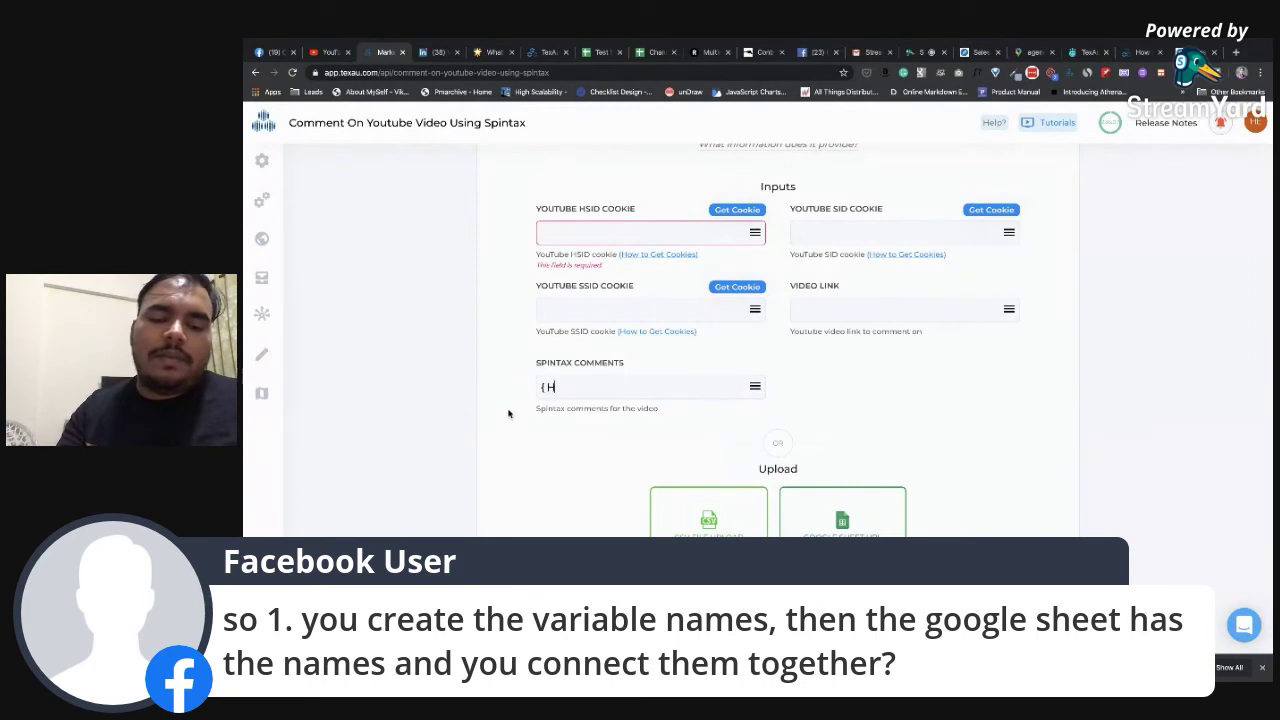
{"action": "type", "text": "i | Hello | Hey | :"}
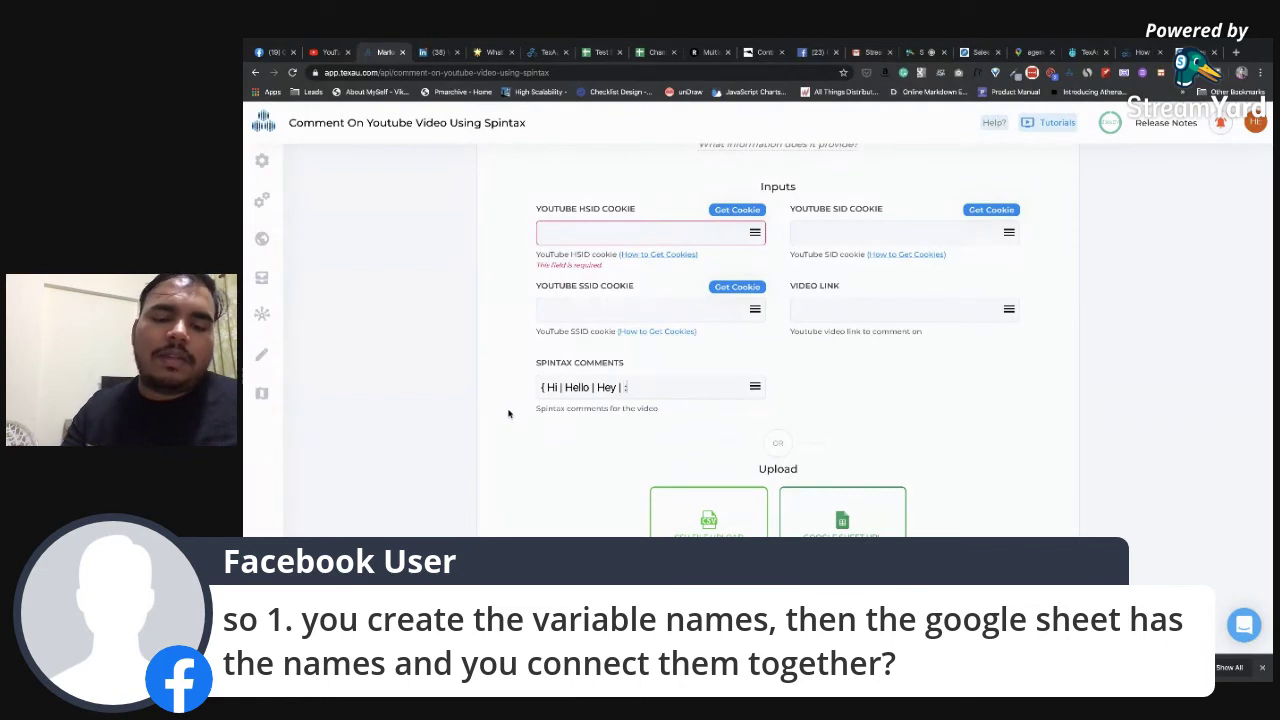
{"action": "type", "text": "ve:"}
{"action": "type", "text": " |"}
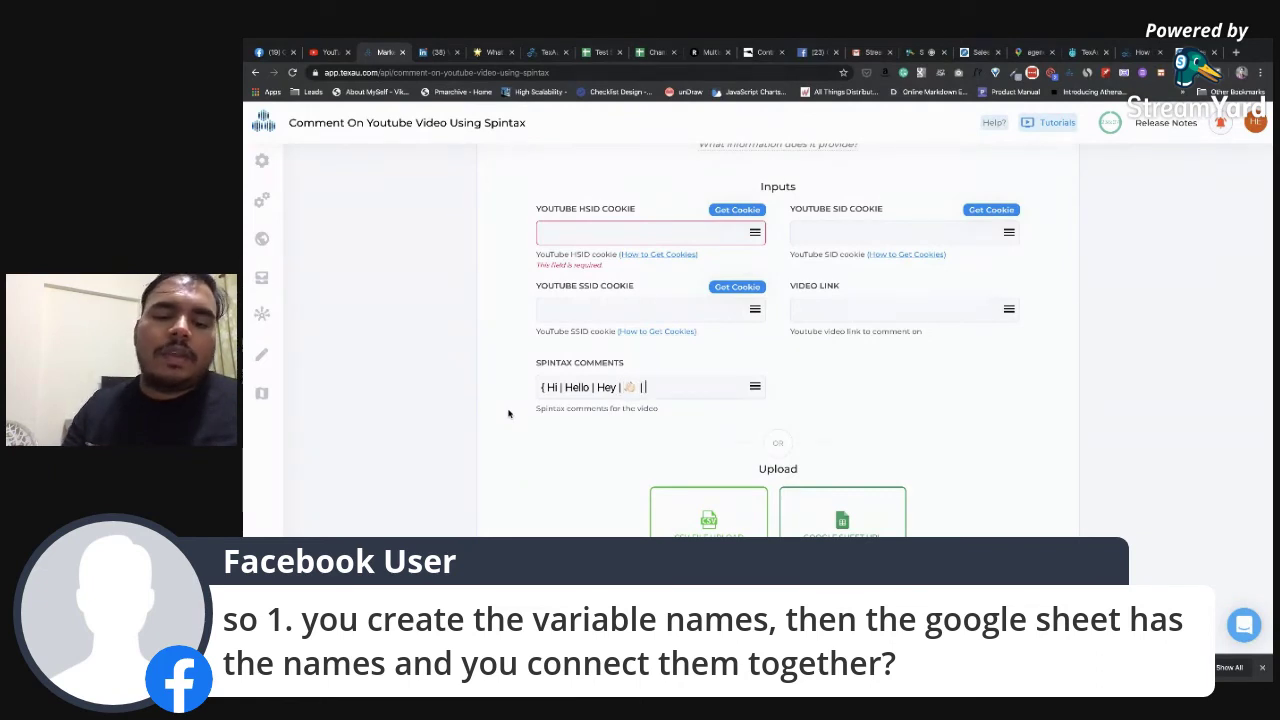
- Clear the sample spintax comment text and return to the Spices list
{"action": "left_click_drag", "start_coordinate": [646, 392], "coordinate": [540, 388]}
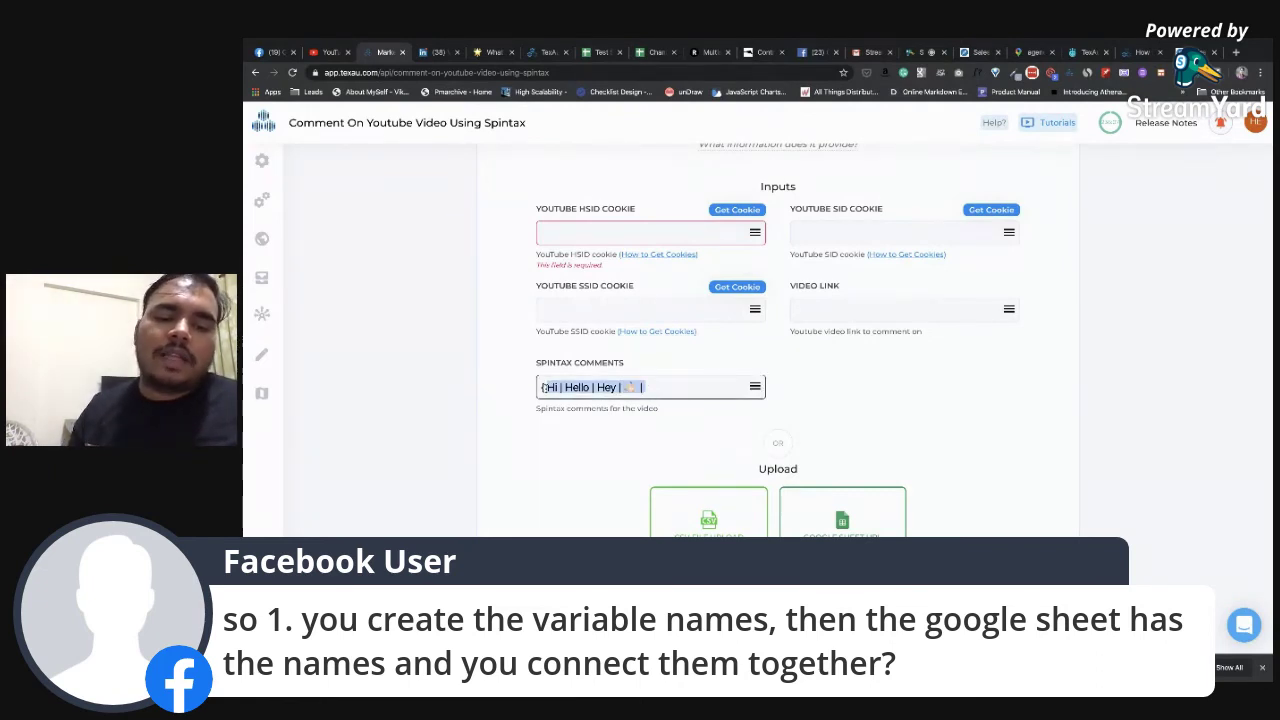
{"action": "scroll", "coordinate": [542, 243], "scroll_direction": "up", "scroll_amount": 2}
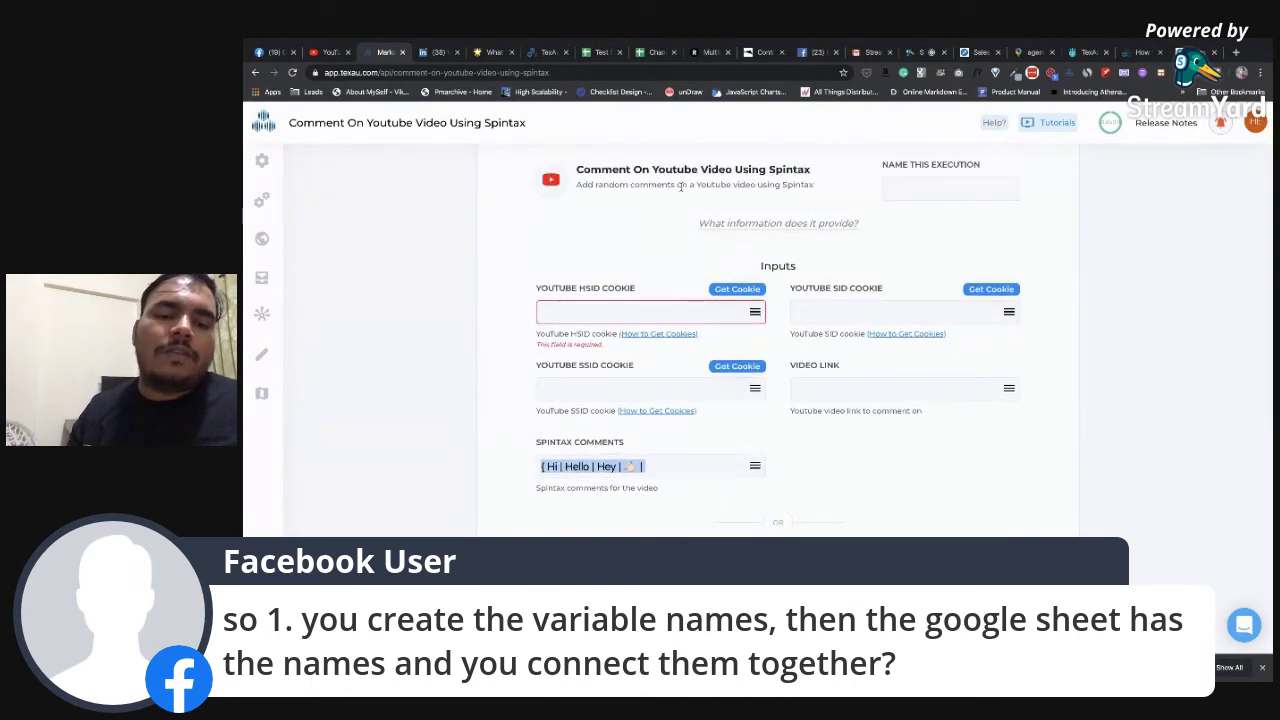
{"action": "scroll", "coordinate": [534, 382], "scroll_direction": "down", "scroll_amount": 3}
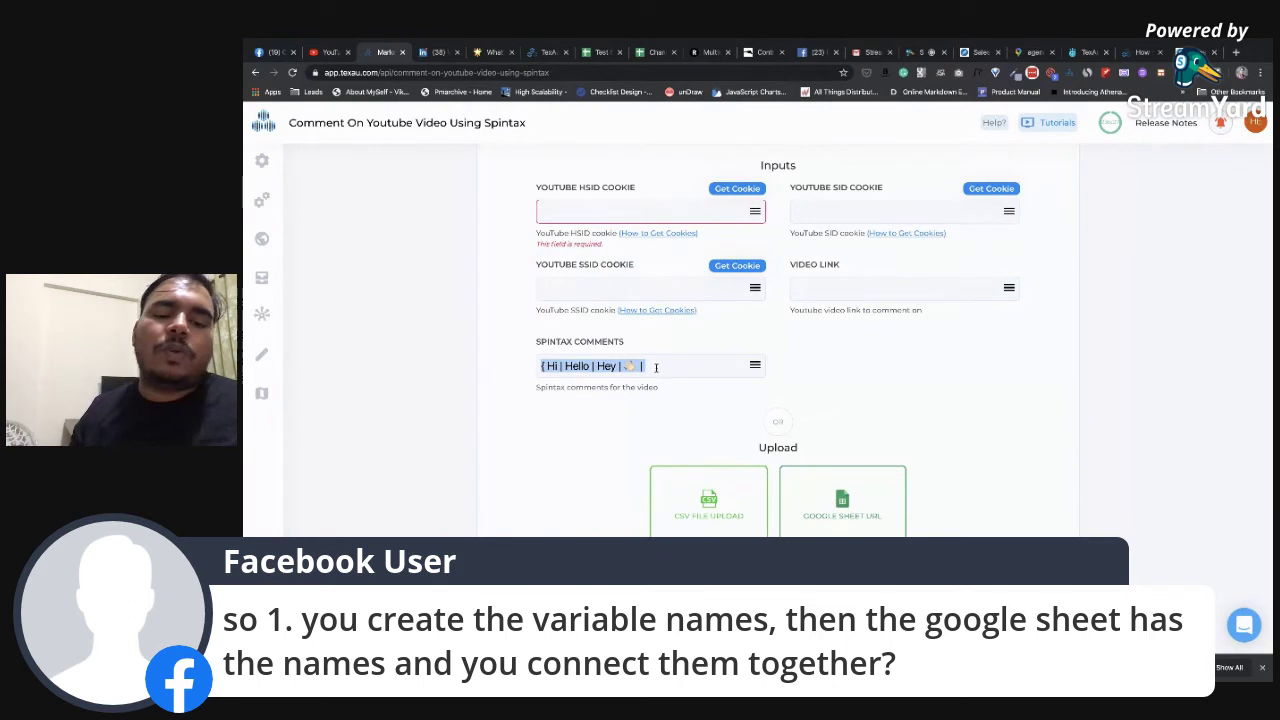
{"action": "scroll", "coordinate": [672, 369], "scroll_direction": "up", "scroll_amount": 1}
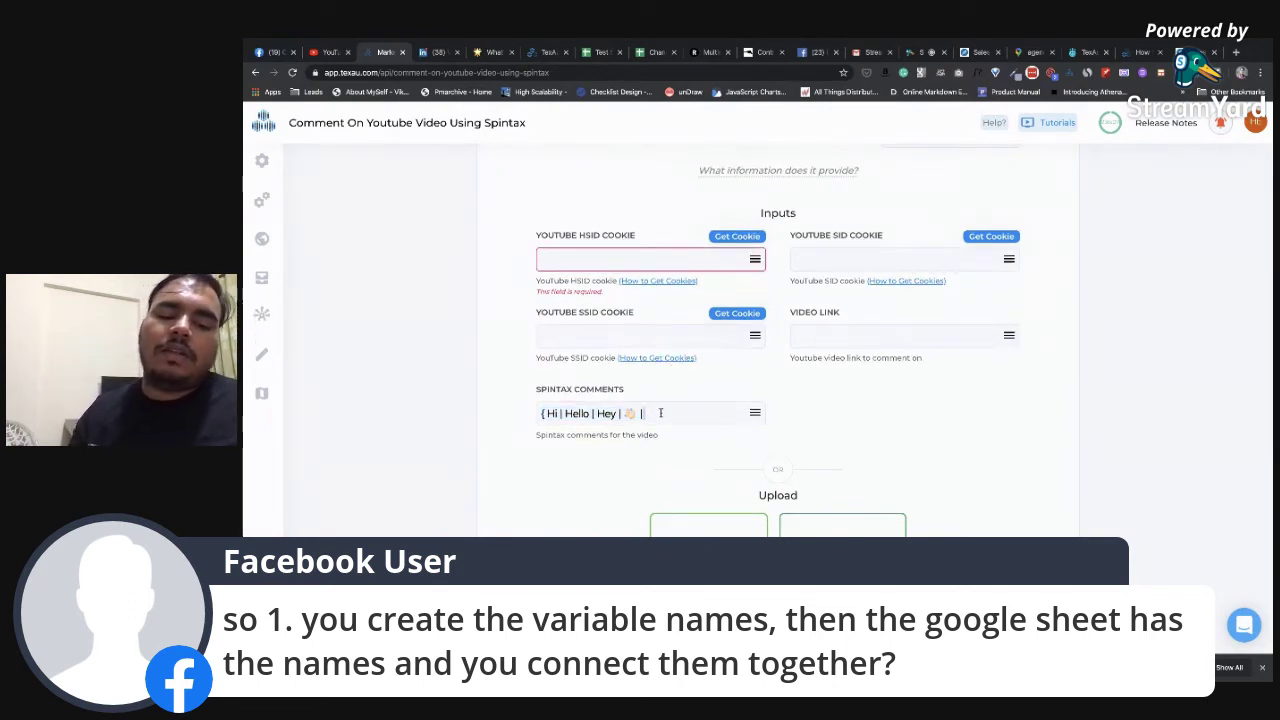
{"action": "key", "text": "BackSpace"}
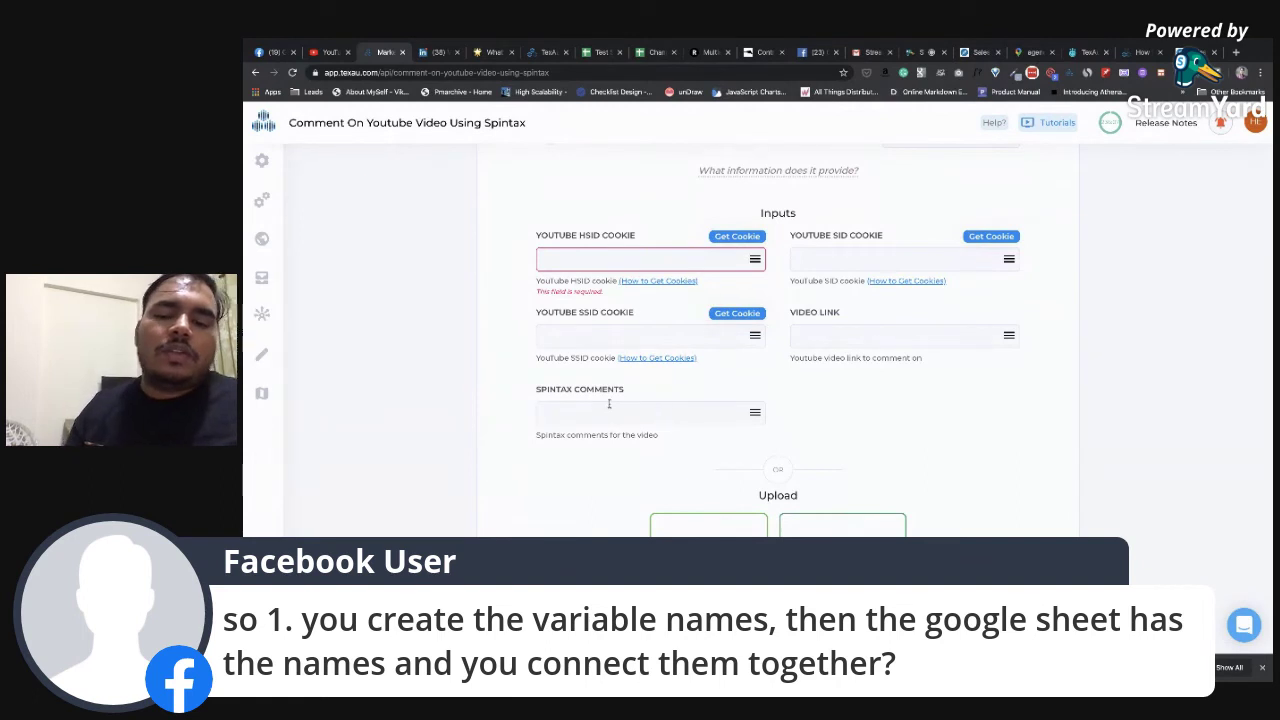
{"action": "scroll", "coordinate": [476, 378], "scroll_direction": "up", "scroll_amount": 2}
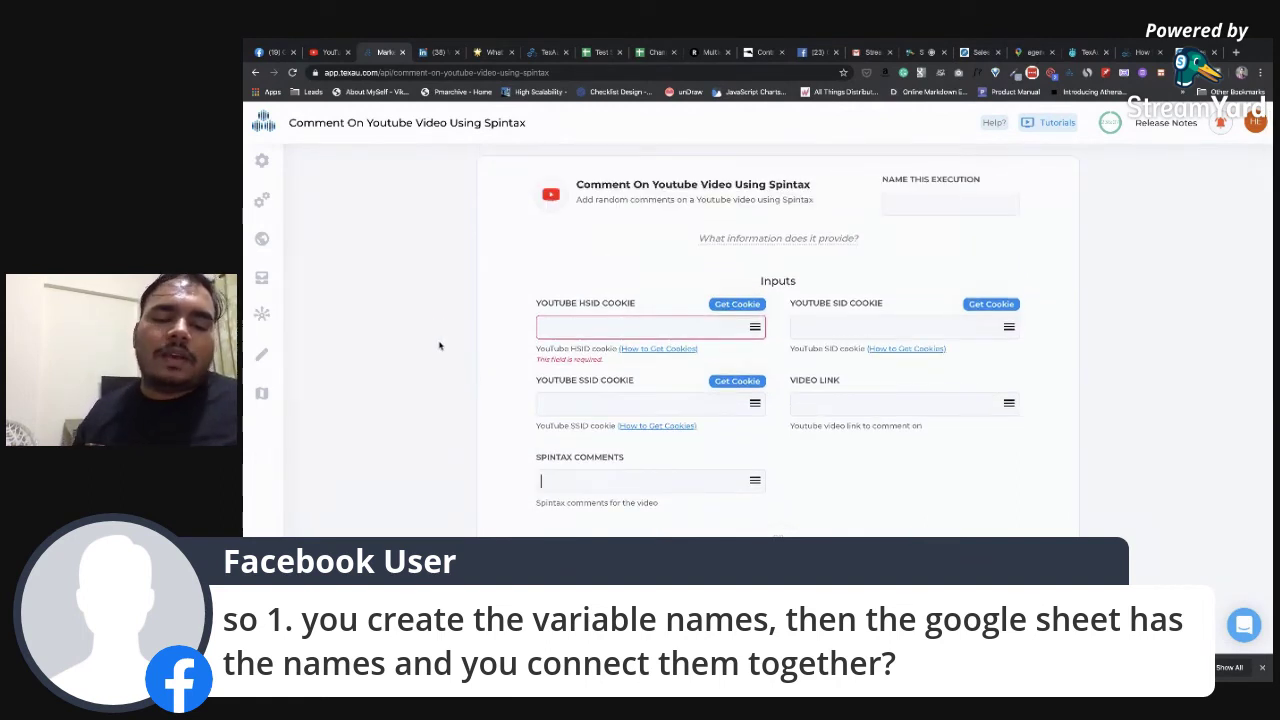
{"action": "left_click", "coordinate": [292, 160]}
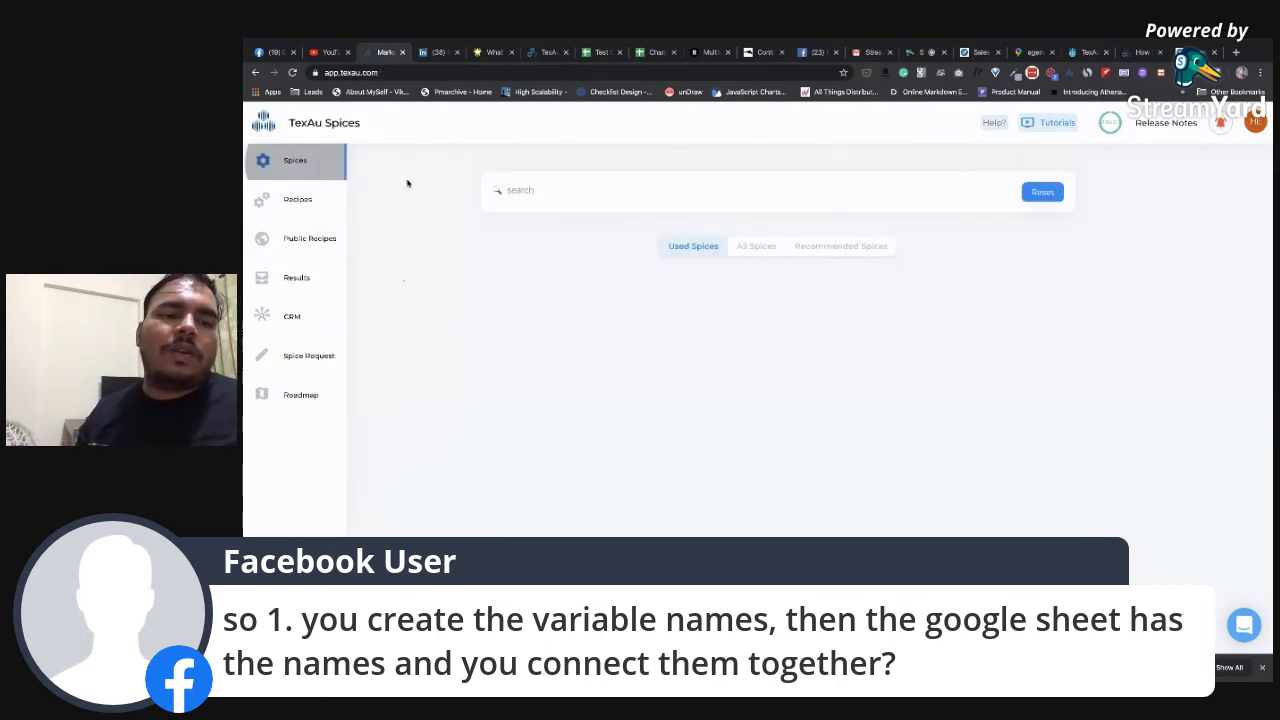
{"action": "scroll", "coordinate": [340, 423], "scroll_direction": "down", "scroll_amount": 3}
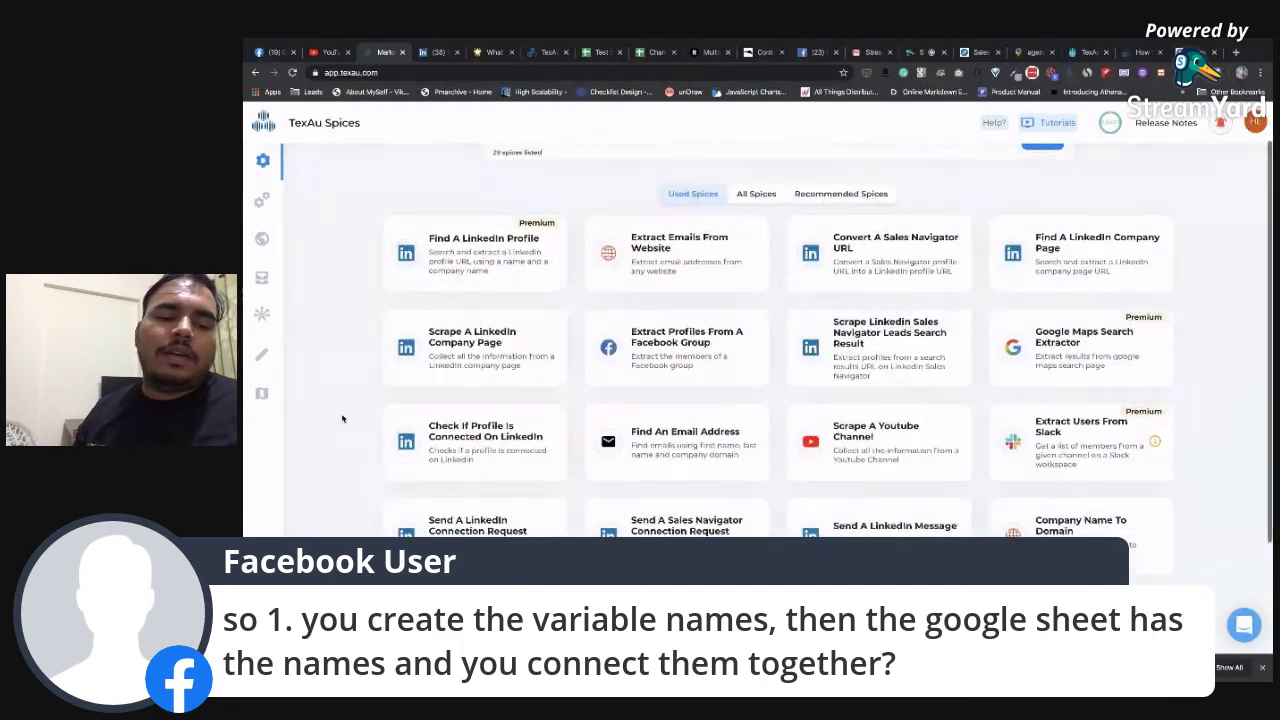
{"action": "scroll", "coordinate": [340, 423], "scroll_direction": "up", "scroll_amount": 3}
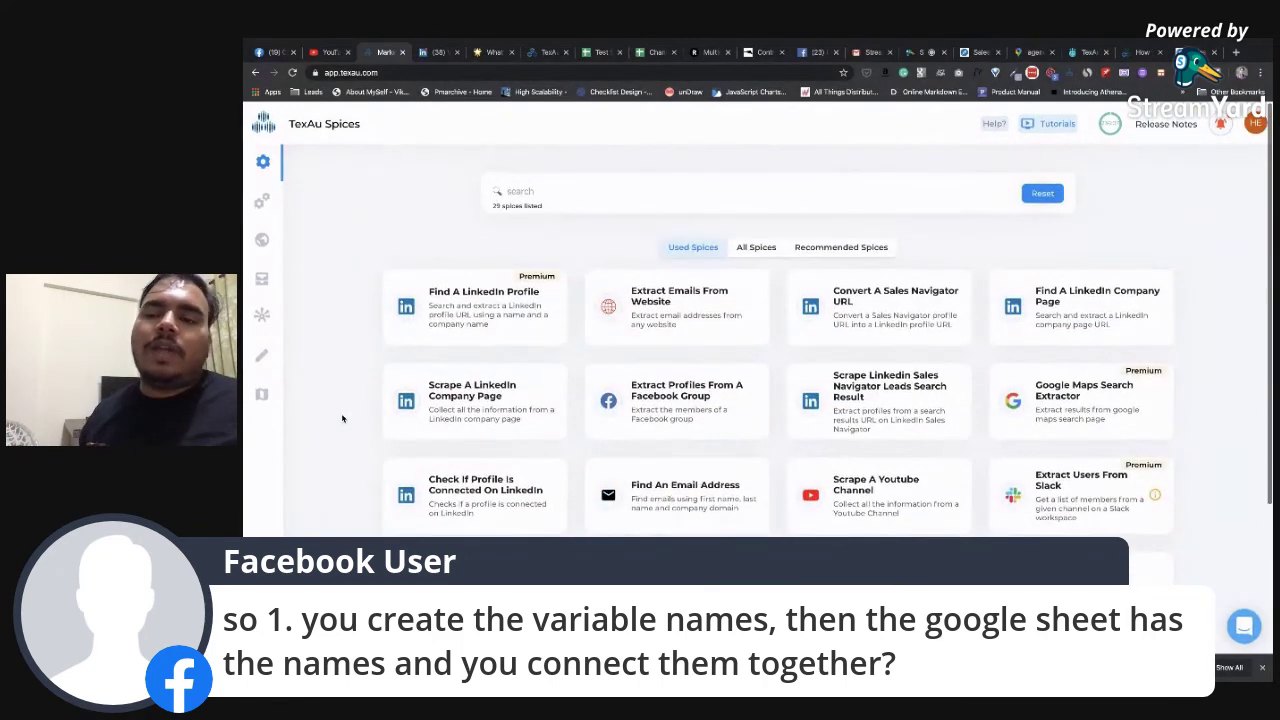
{"action": "scroll", "coordinate": [342, 418], "scroll_direction": "down", "scroll_amount": 1}
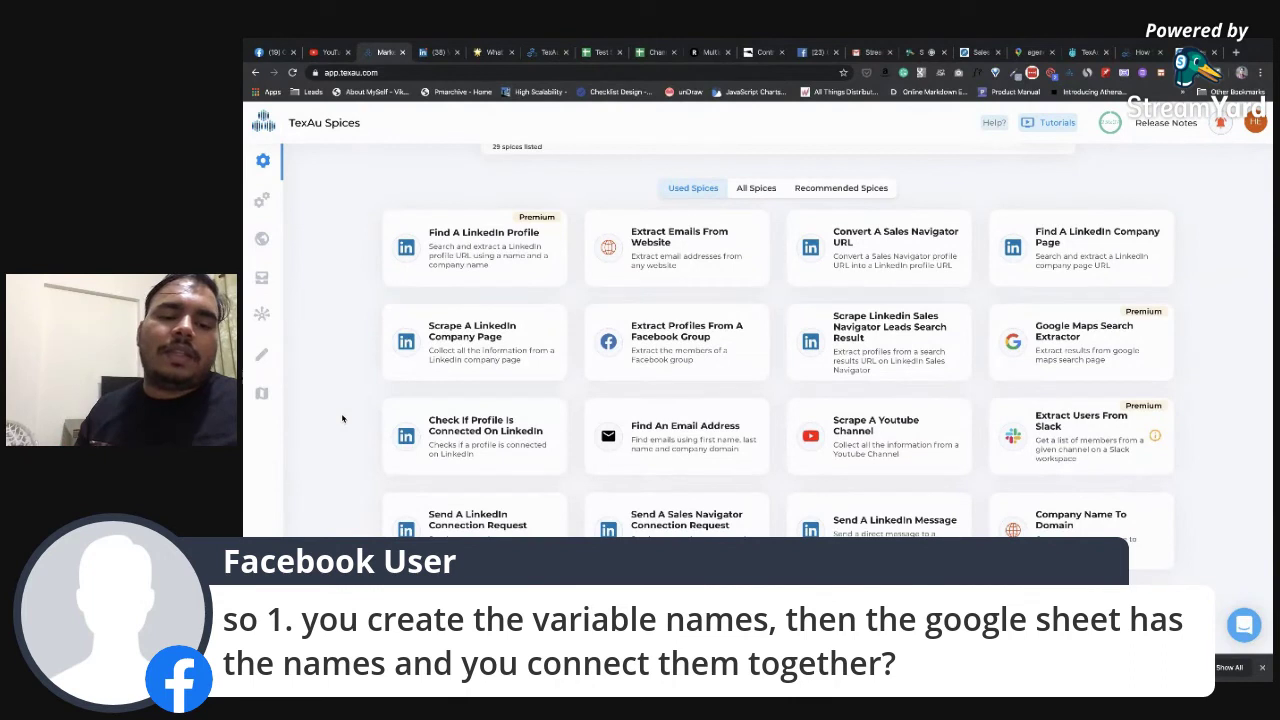
{"action": "scroll", "coordinate": [342, 418], "scroll_direction": "up", "scroll_amount": 1}
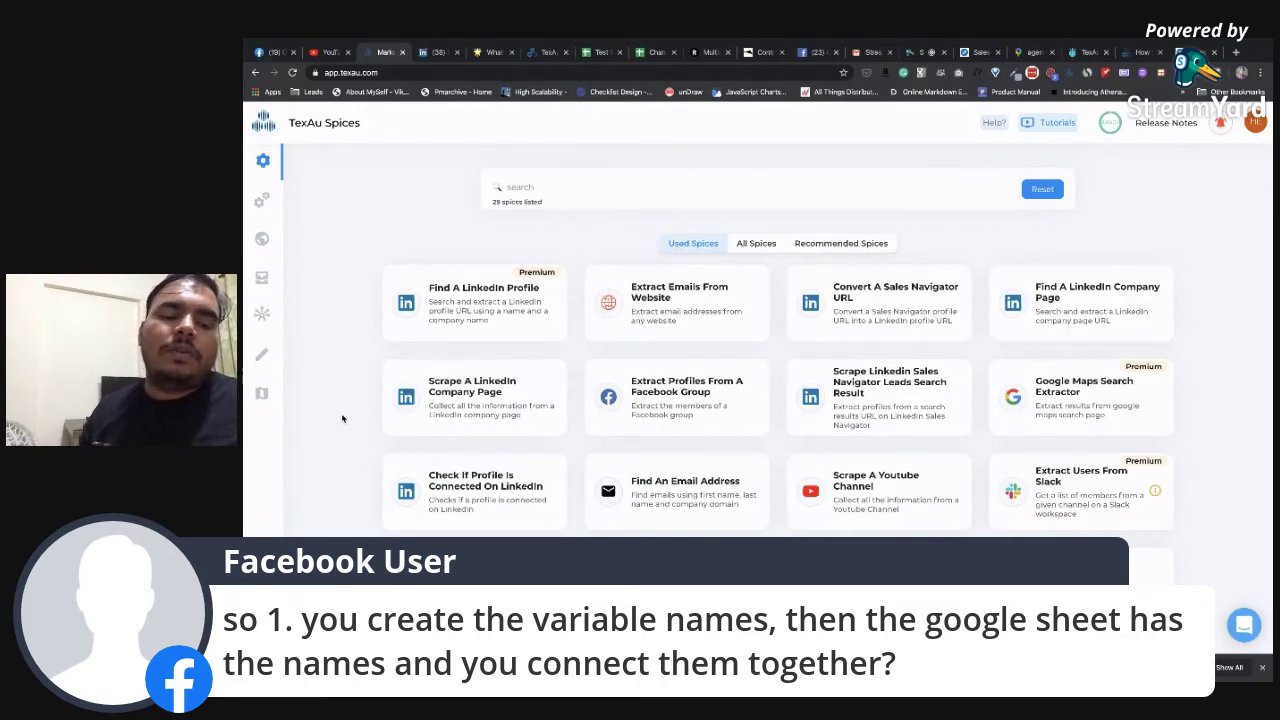
{"action": "scroll", "coordinate": [342, 418], "scroll_direction": "down", "scroll_amount": 5}
{"action": "scroll", "coordinate": [342, 418], "scroll_direction": "up", "scroll_amount": 3}
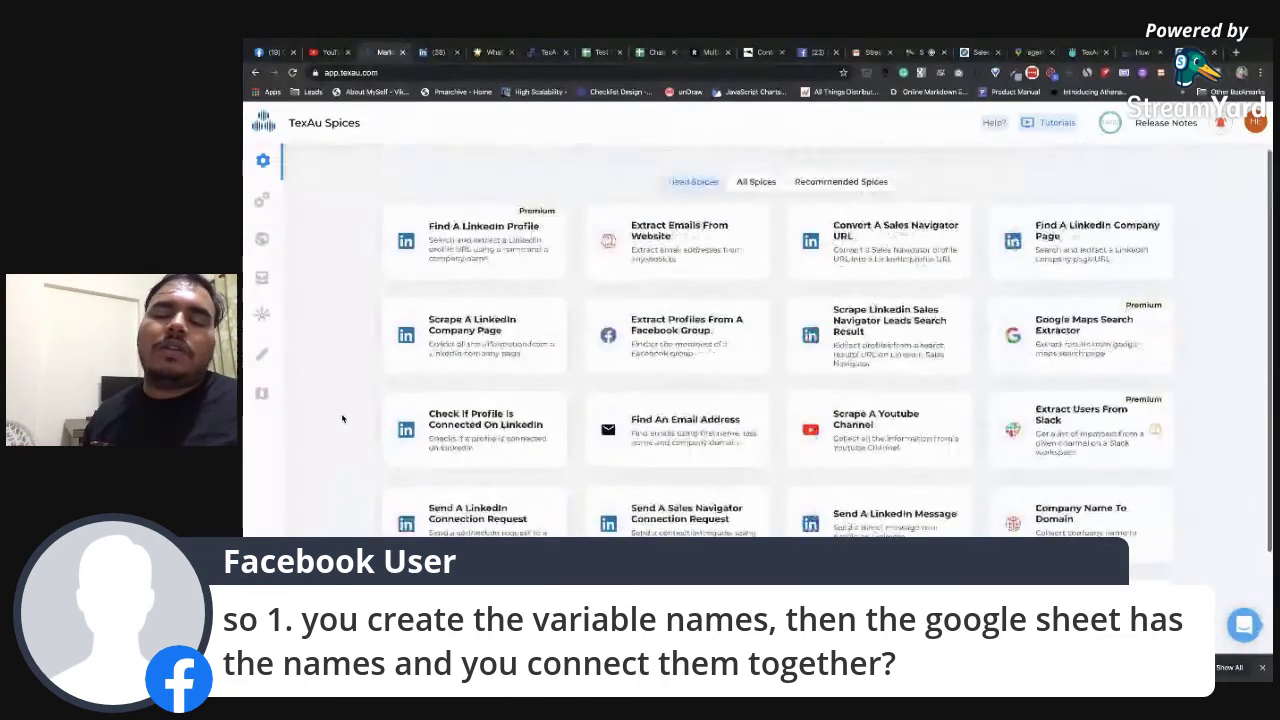
{"action": "scroll", "coordinate": [342, 418], "scroll_direction": "down", "scroll_amount": 1}
{"action": "scroll", "coordinate": [344, 313], "scroll_direction": "up", "scroll_amount": 2}
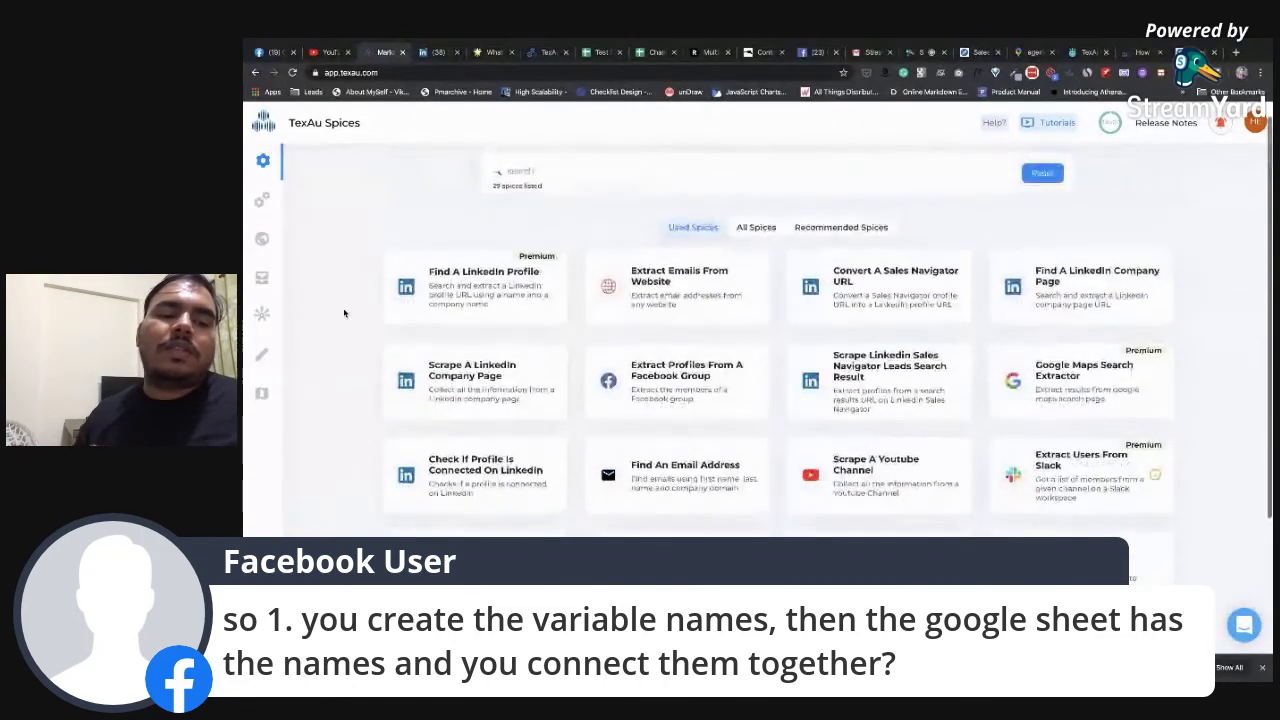
{"action": "scroll", "coordinate": [344, 313], "scroll_direction": "up", "scroll_amount": 1}
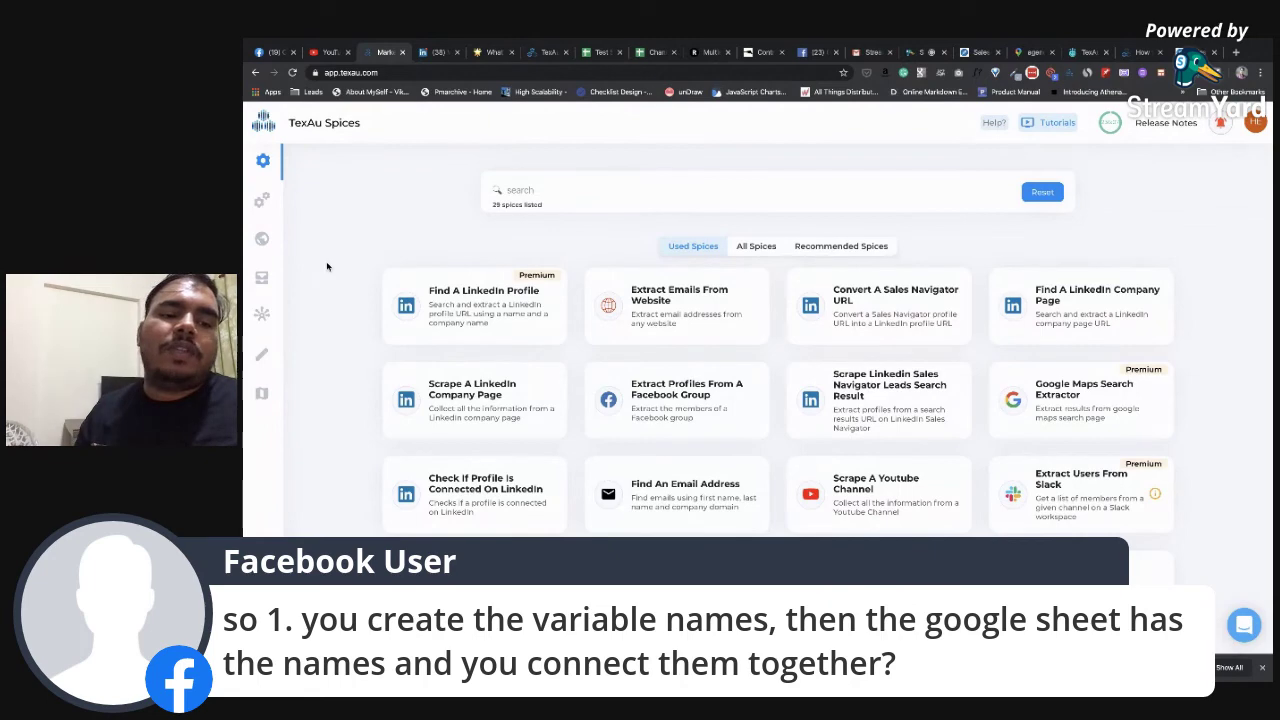
{"action": "scroll", "coordinate": [326, 266], "scroll_direction": "down", "scroll_amount": 1}
{"action": "scroll", "coordinate": [326, 266], "scroll_direction": "up", "scroll_amount": 1}
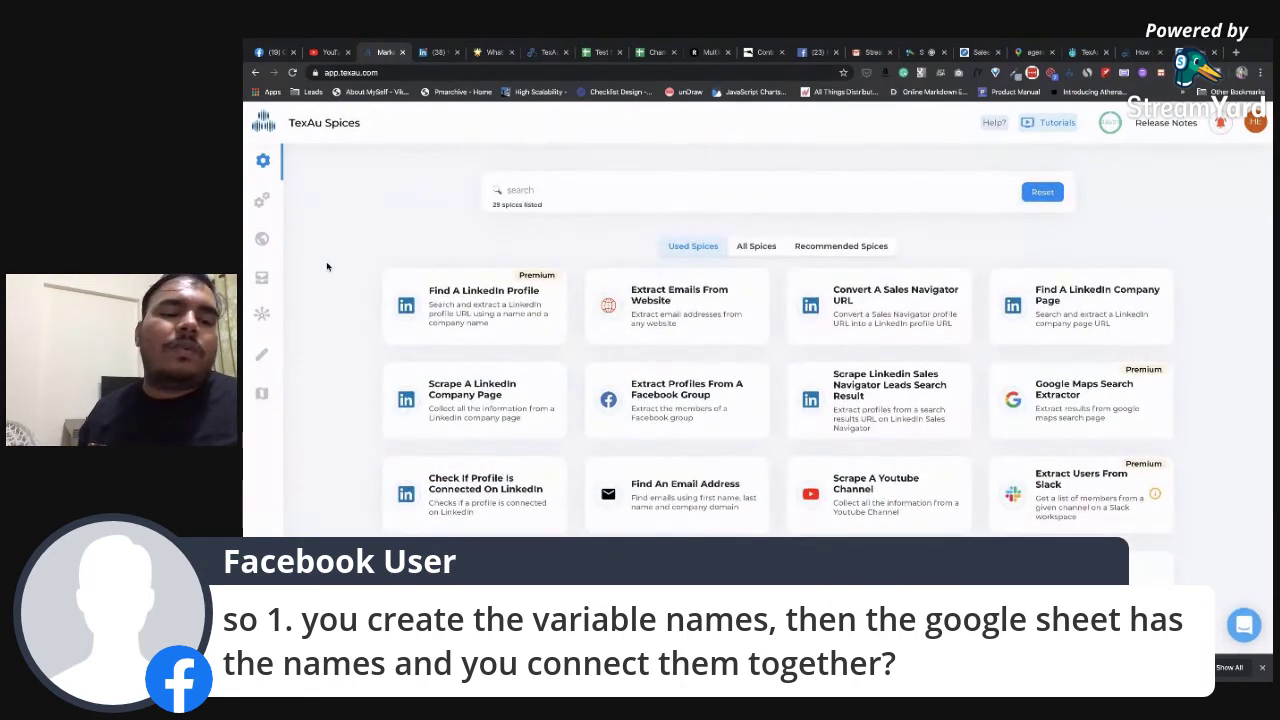
{"action": "scroll", "coordinate": [364, 280], "scroll_direction": "down", "scroll_amount": 1}
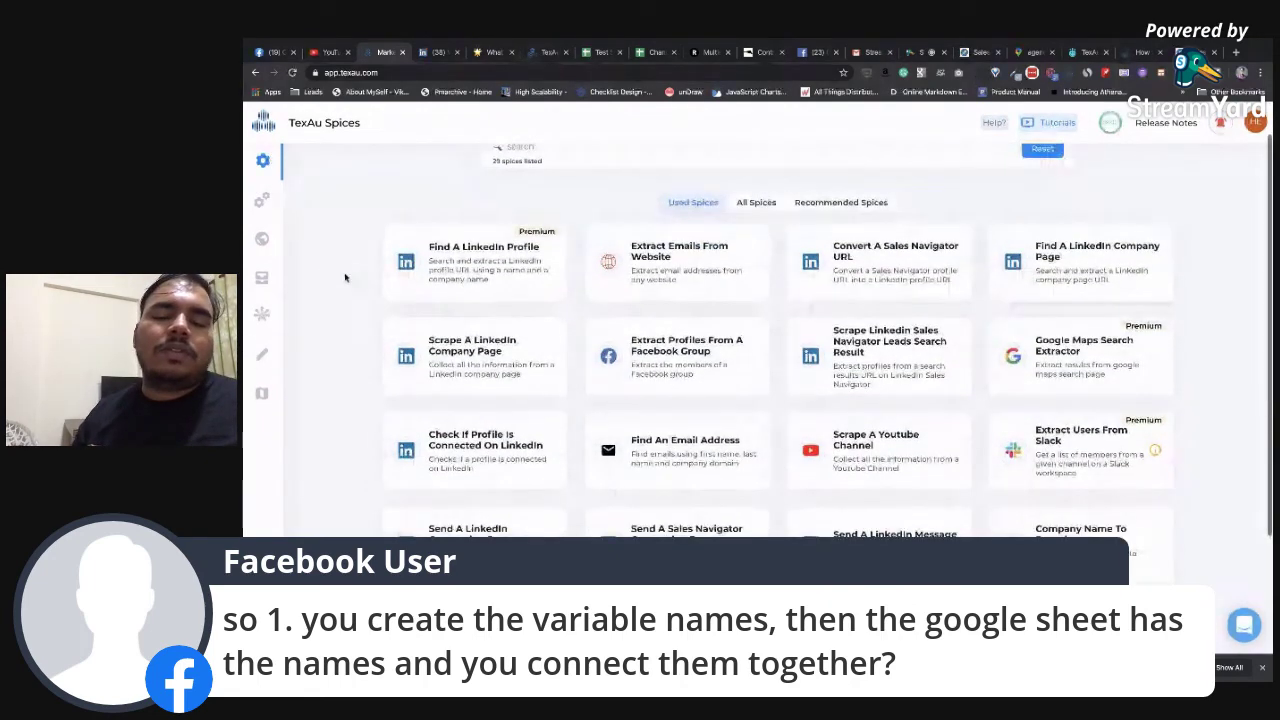
{"action": "scroll", "coordinate": [340, 278], "scroll_direction": "up", "scroll_amount": 1}
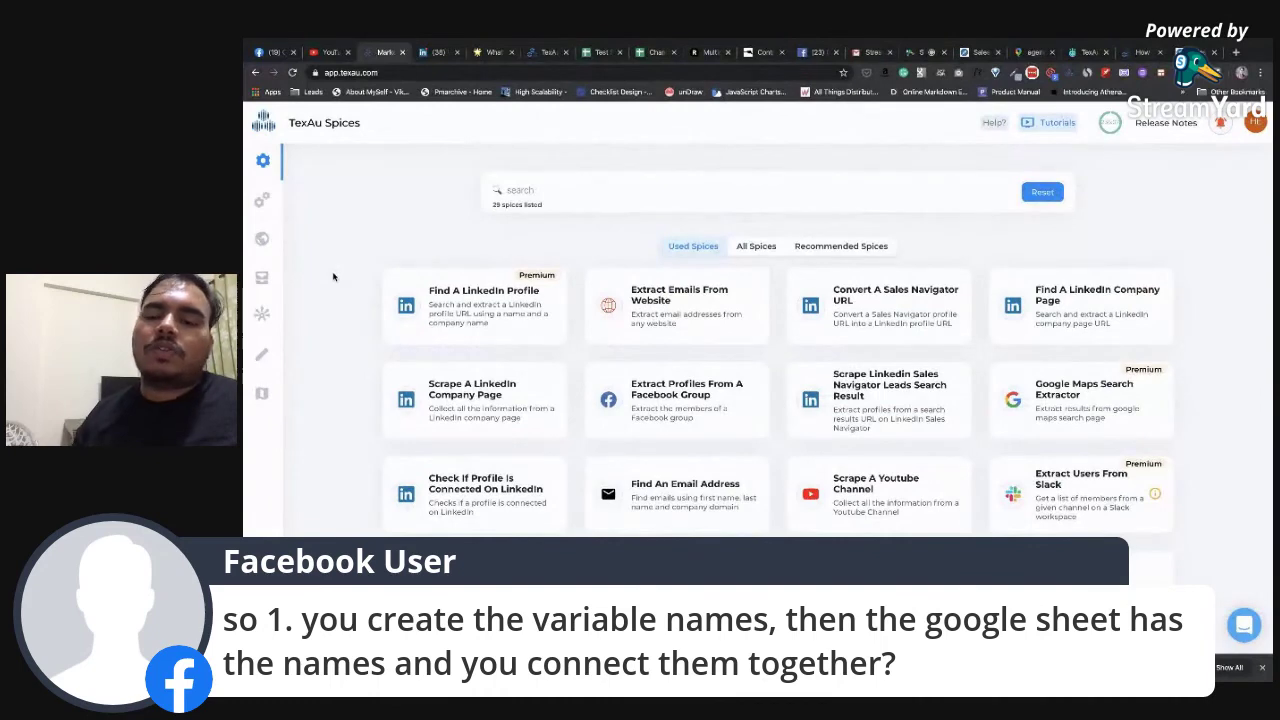
{"action": "scroll", "coordinate": [333, 277], "scroll_direction": "down", "scroll_amount": 1}
{"action": "scroll", "coordinate": [333, 277], "scroll_direction": "up", "scroll_amount": 1}
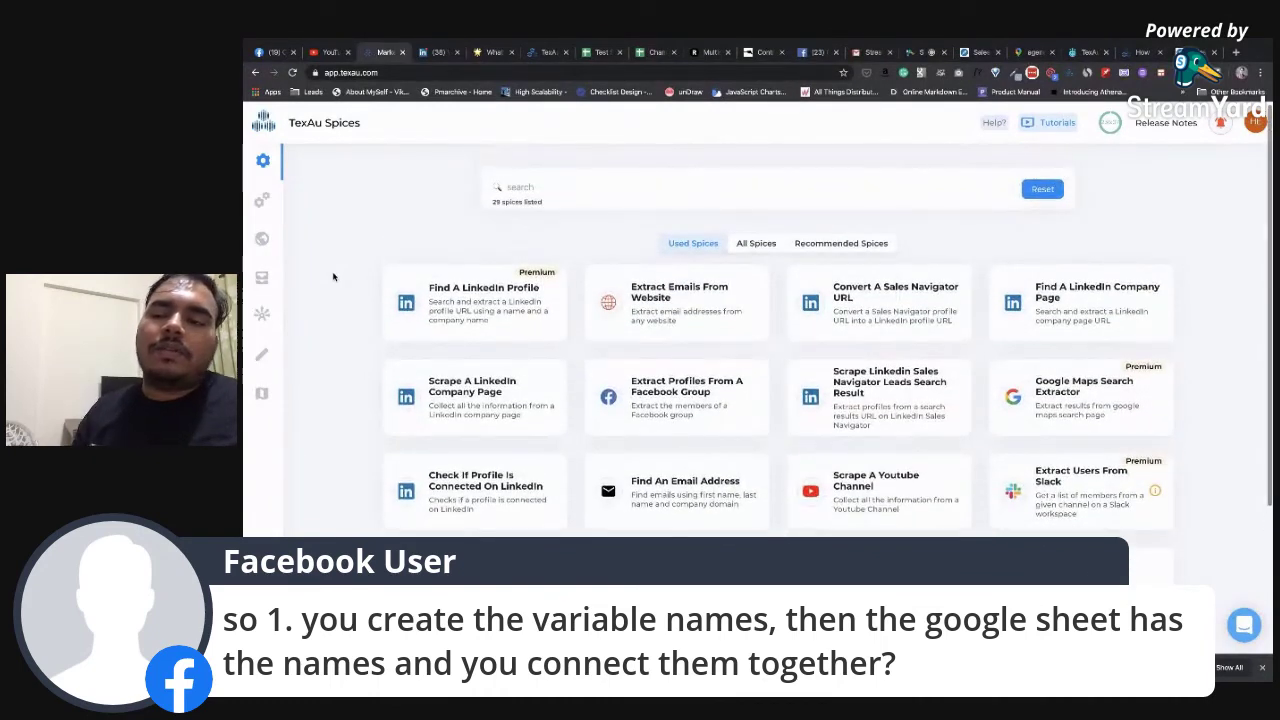
{"action": "scroll", "coordinate": [332, 290], "scroll_direction": "down", "scroll_amount": 1}
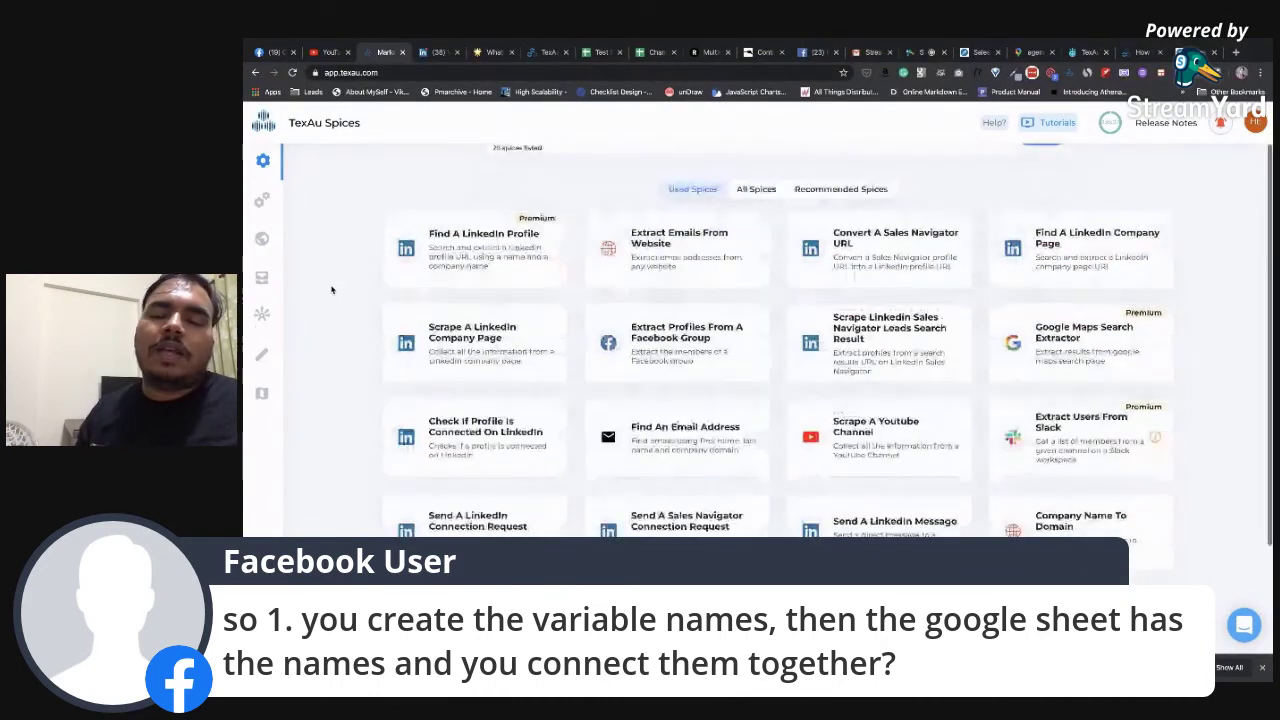
{"action": "scroll", "coordinate": [332, 290], "scroll_direction": "up", "scroll_amount": 1}
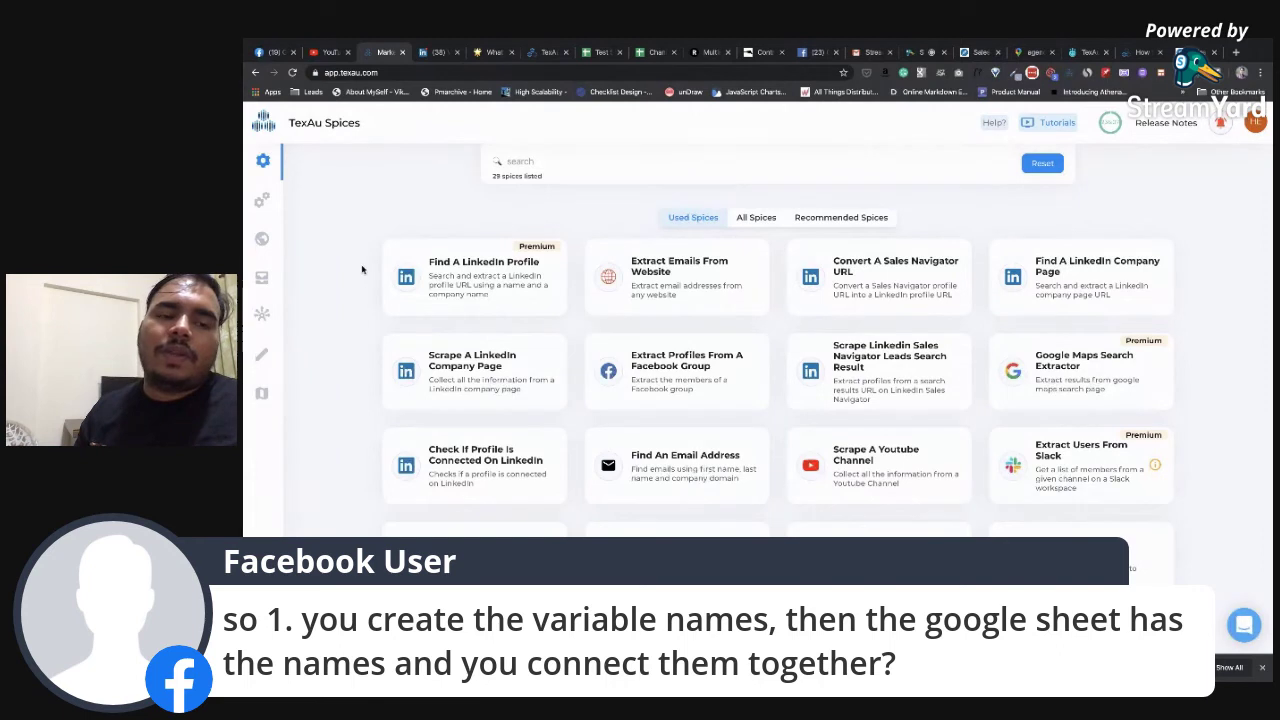
{"action": "scroll", "coordinate": [362, 269], "scroll_direction": "up", "scroll_amount": 1}
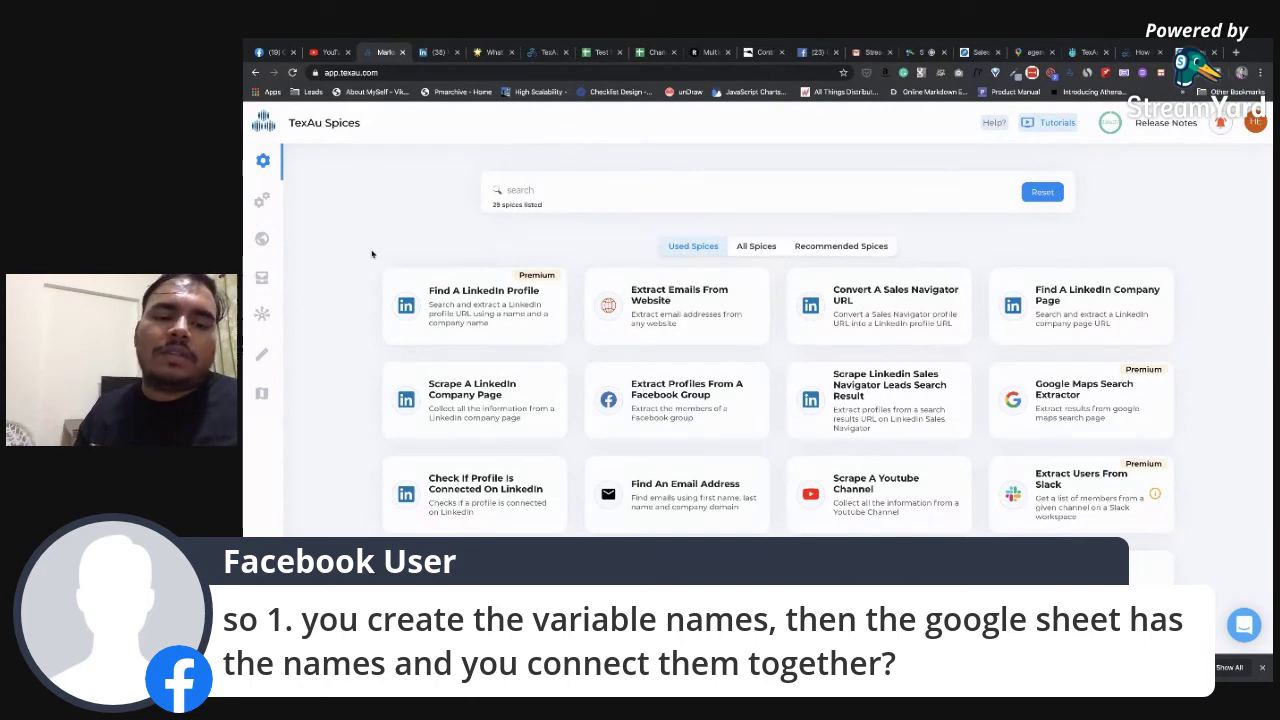
{"action": "scroll", "coordinate": [365, 252], "scroll_direction": "down", "scroll_amount": 4}
{"action": "scroll", "coordinate": [365, 251], "scroll_direction": "up", "scroll_amount": 4}
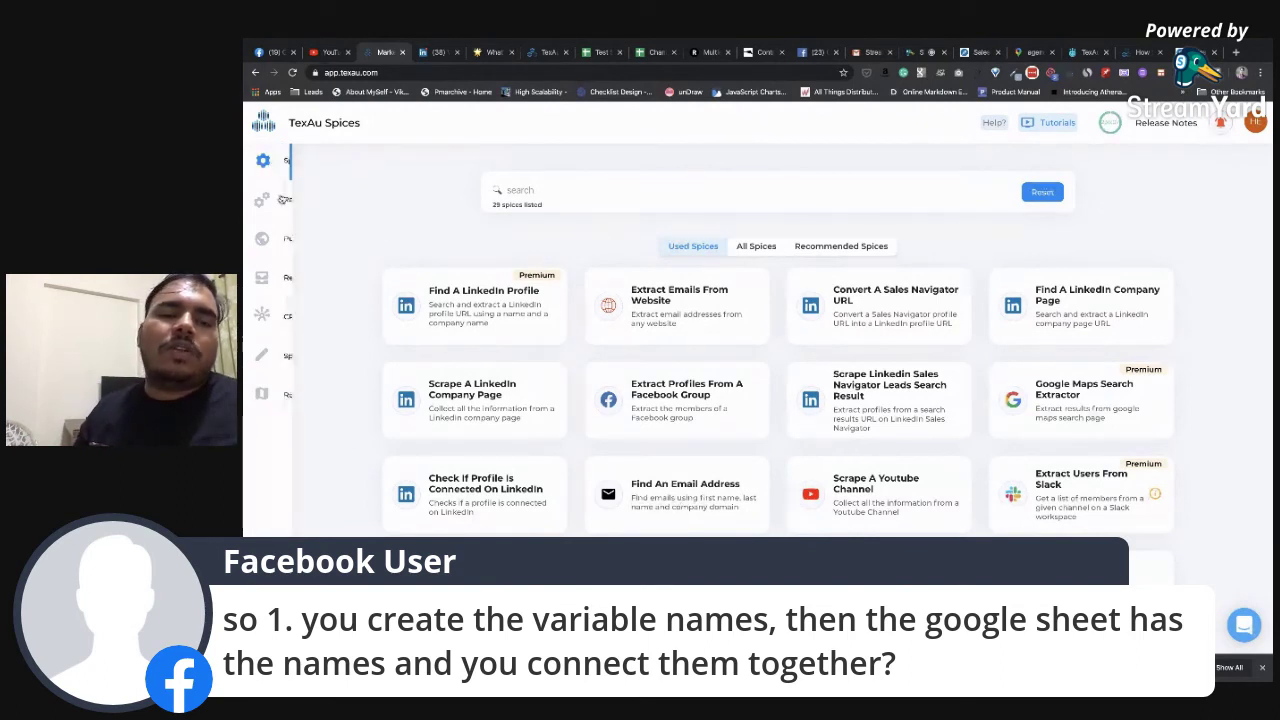
{"action": "mouse_move", "coordinate": [267, 276]}
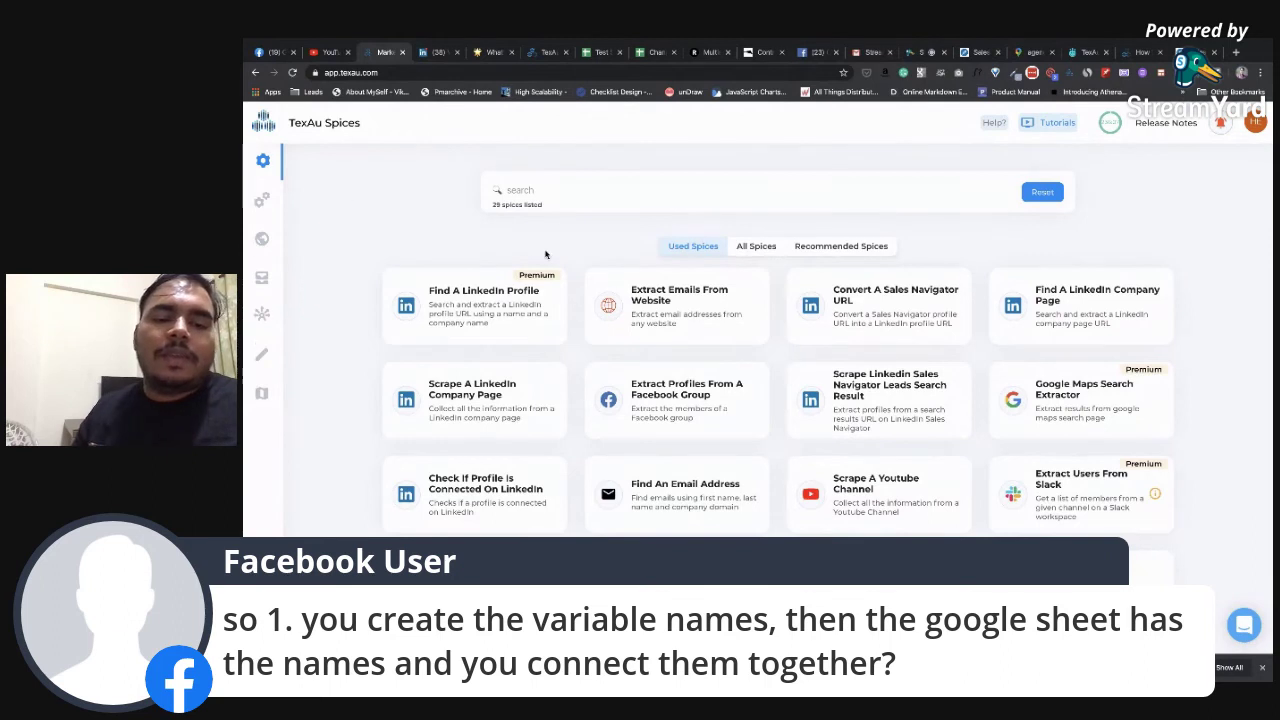
{"action": "left_click", "coordinate": [561, 190]}
{"action": "type", "text": "slack"}
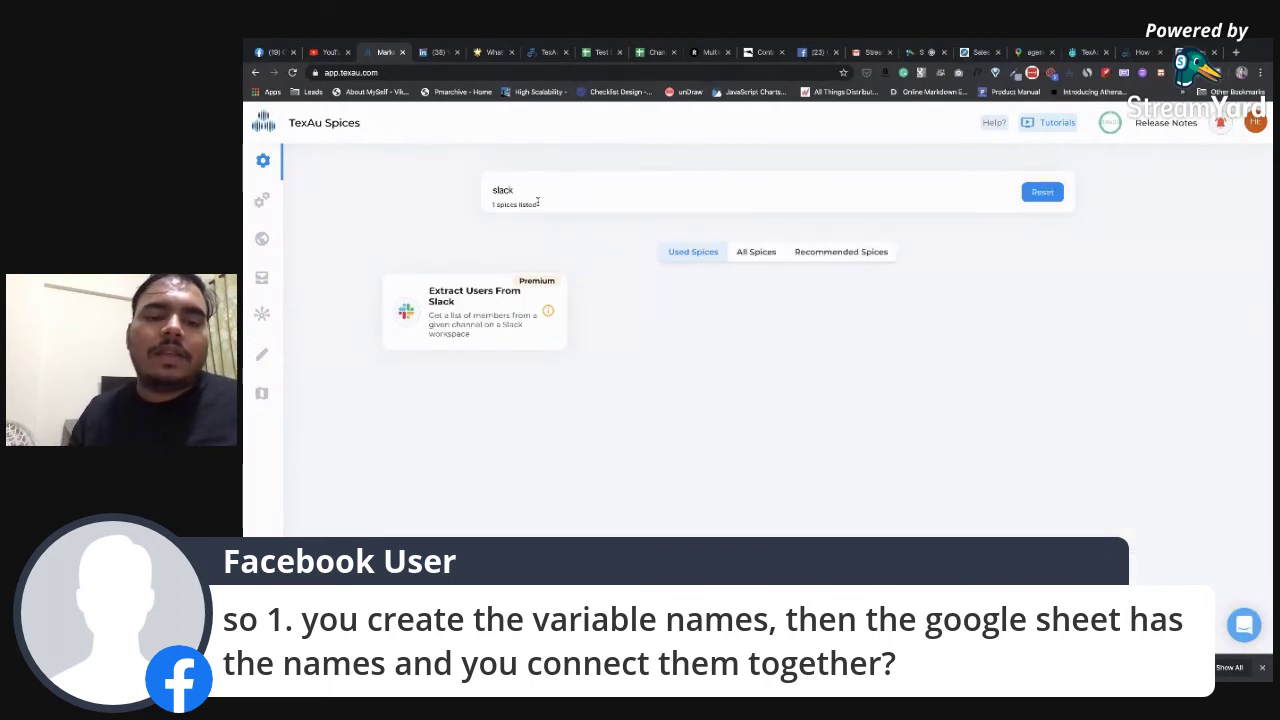
- Open Extract Users From Slack and play its Loom video tutorial, then close it
{"action": "left_click", "coordinate": [486, 295]}
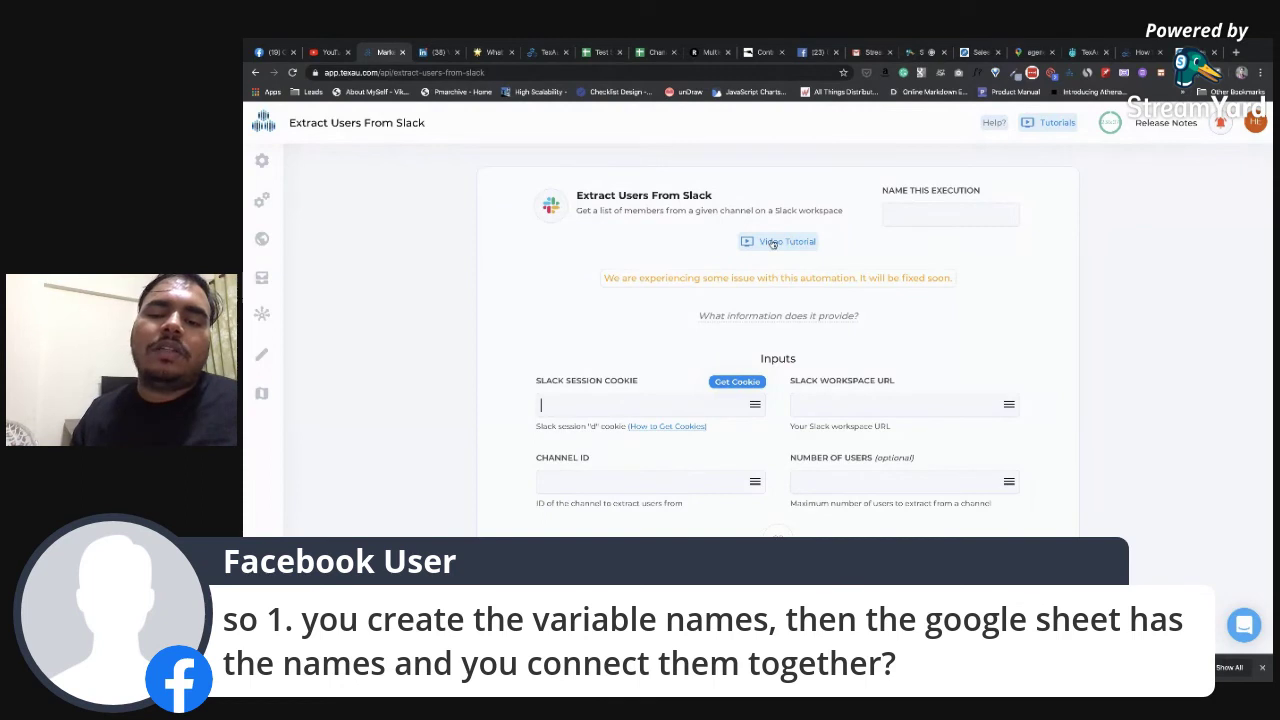
{"action": "left_click", "coordinate": [762, 243]}
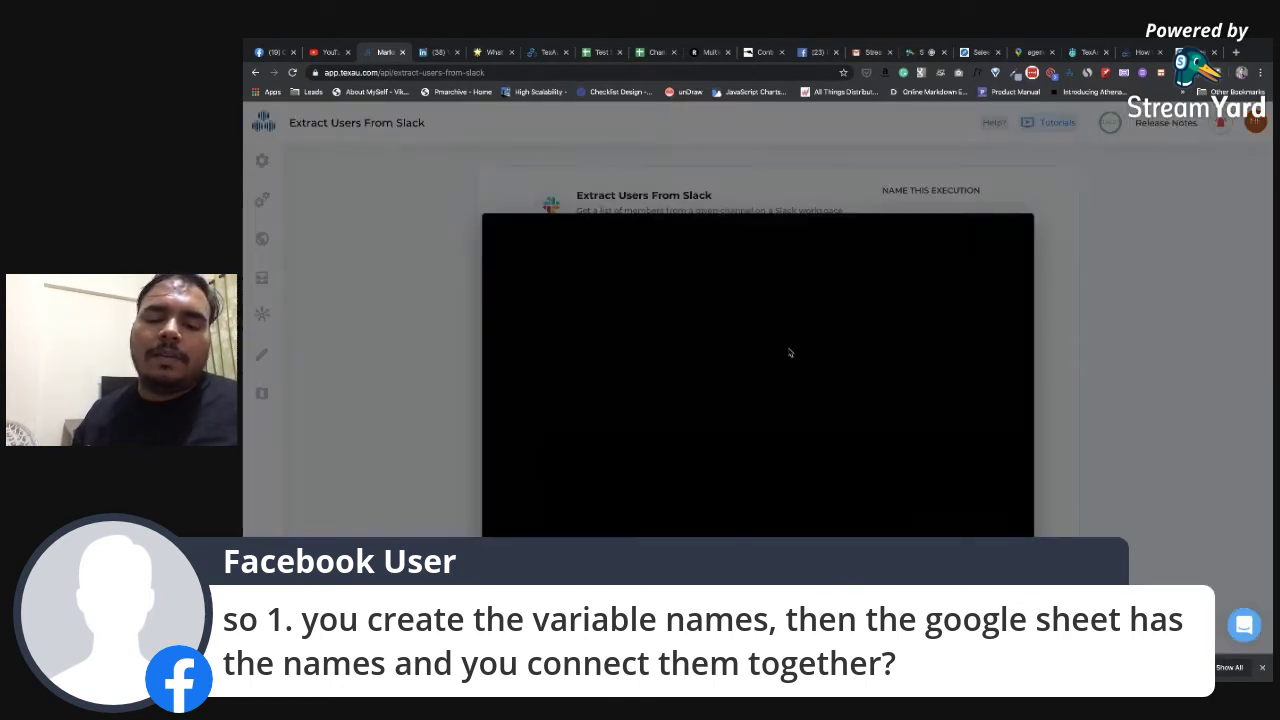
{"action": "left_click", "coordinate": [755, 368]}
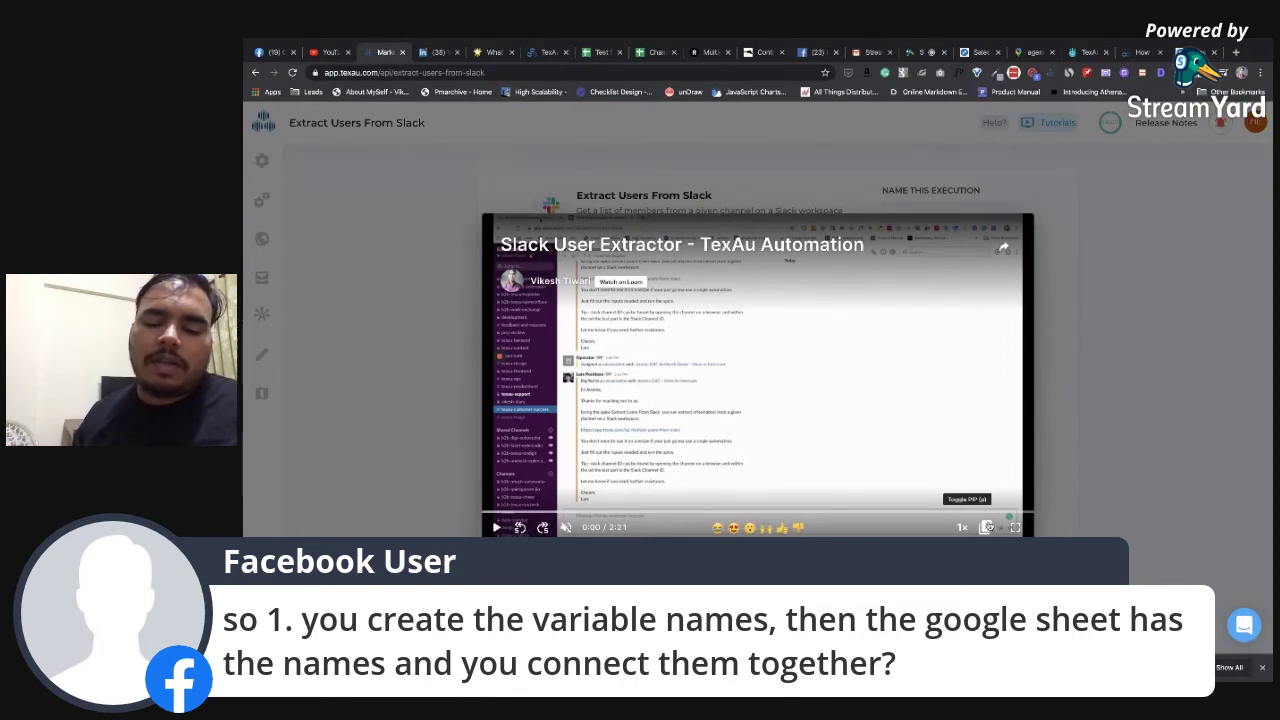
{"action": "left_click", "coordinate": [986, 527]}
{"action": "left_click", "coordinate": [1138, 452]}
- Look over the empty Extract Users From Slack form and go back to the Spices list
{"action": "scroll", "coordinate": [960, 445], "scroll_direction": "down", "scroll_amount": 1}
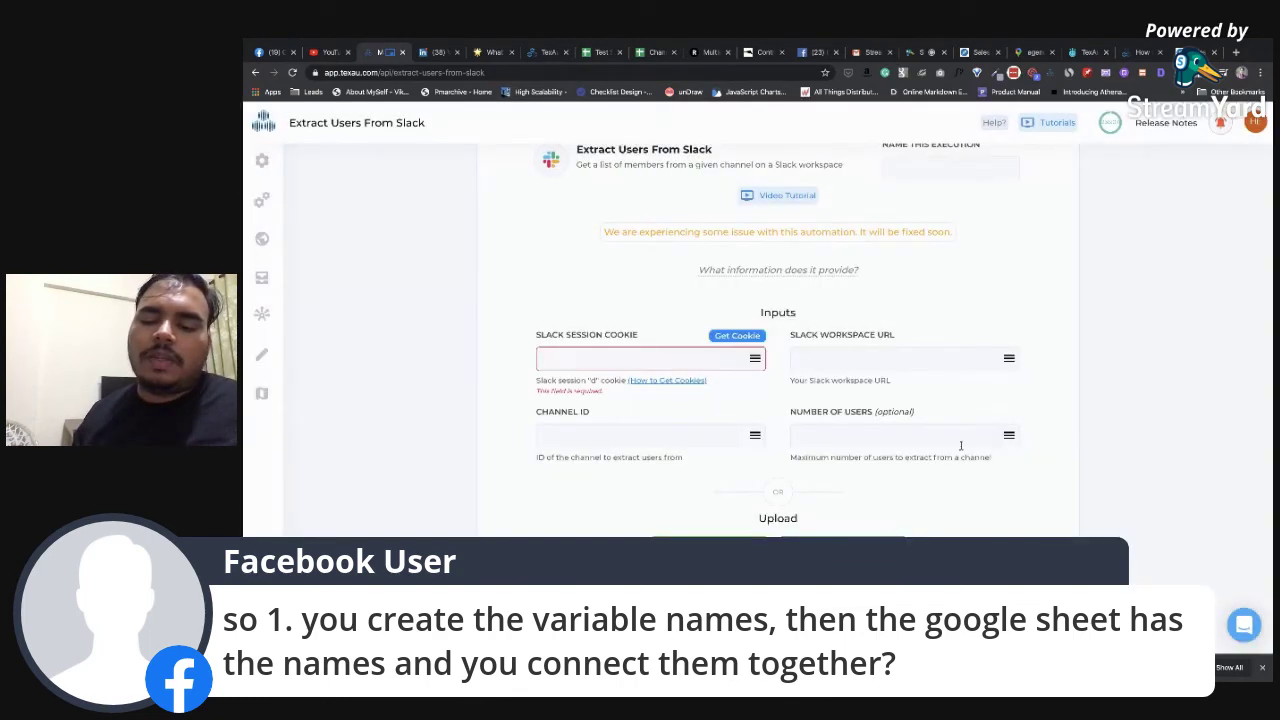
{"action": "scroll", "coordinate": [875, 492], "scroll_direction": "down", "scroll_amount": 3}
{"action": "scroll", "coordinate": [871, 491], "scroll_direction": "up", "scroll_amount": 4}
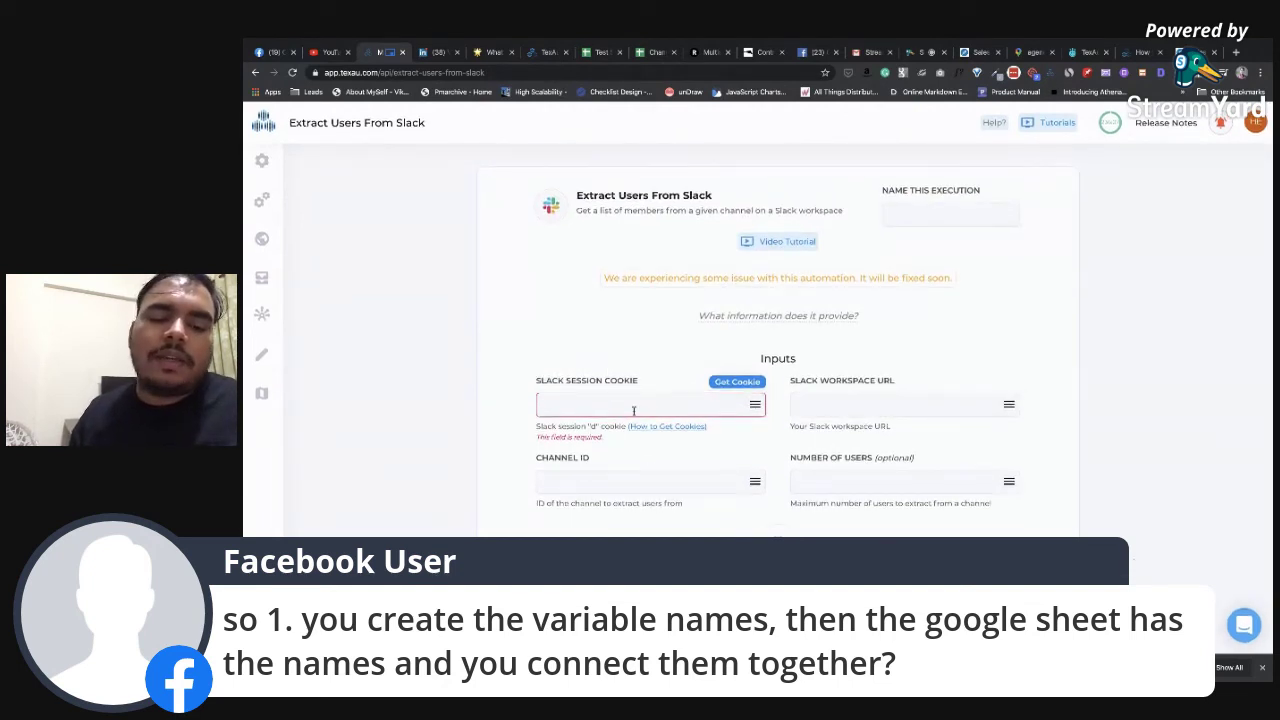
{"action": "scroll", "coordinate": [600, 340], "scroll_direction": "down", "scroll_amount": 1}
{"action": "scroll", "coordinate": [597, 343], "scroll_direction": "up", "scroll_amount": 1}
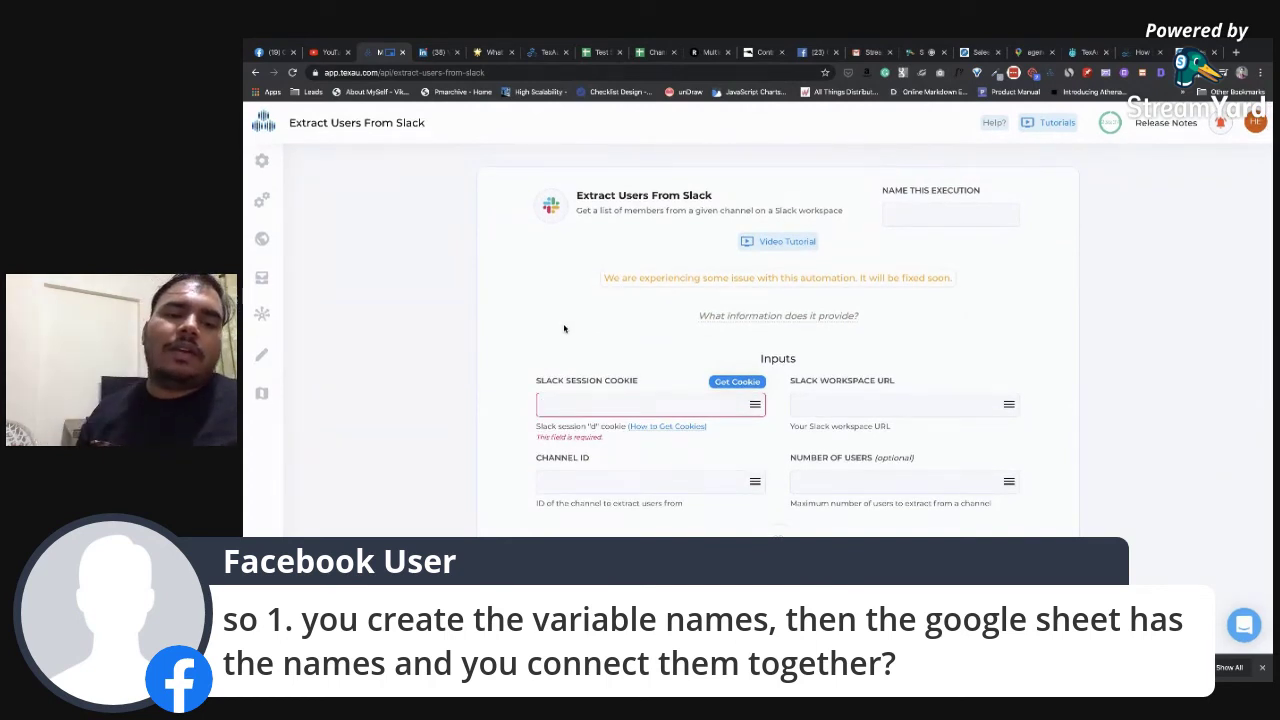
{"action": "left_click", "coordinate": [265, 163]}
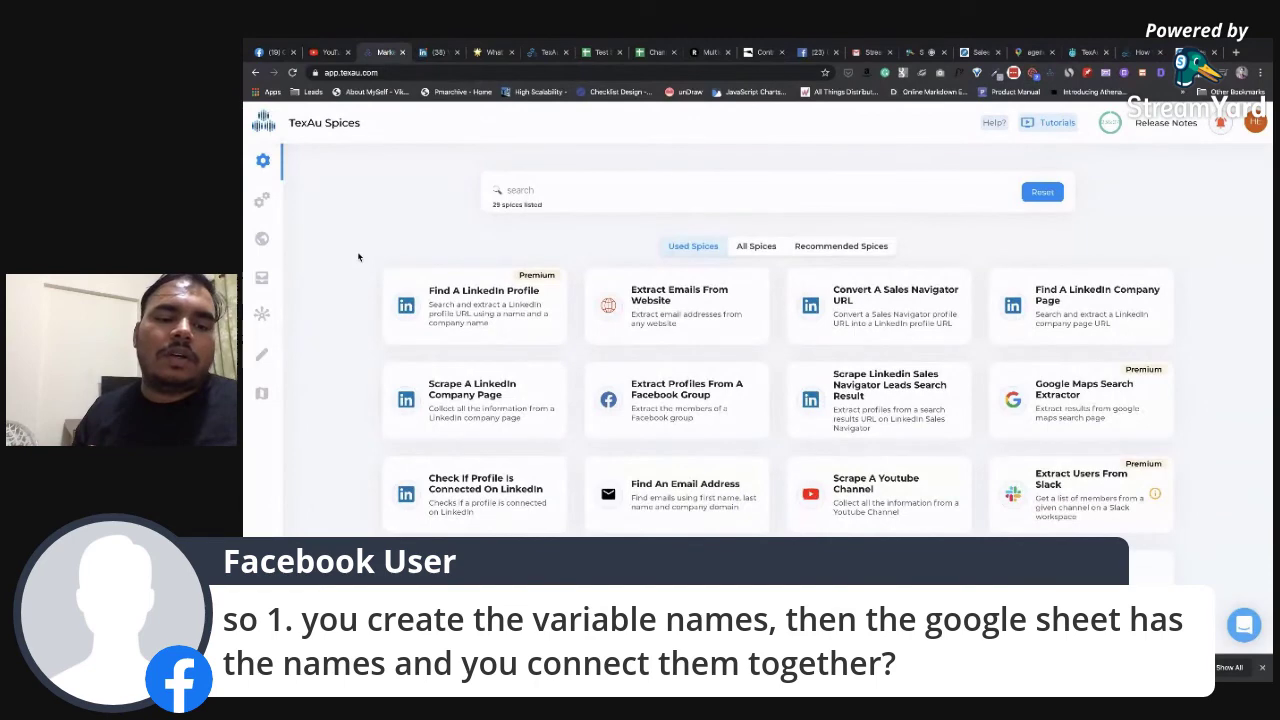
- Scroll through the 29 used spices, then bring up the Facebook group's live broadcast post
{"action": "scroll", "coordinate": [357, 251], "scroll_direction": "down", "scroll_amount": 1}
{"action": "scroll", "coordinate": [358, 257], "scroll_direction": "up", "scroll_amount": 1}
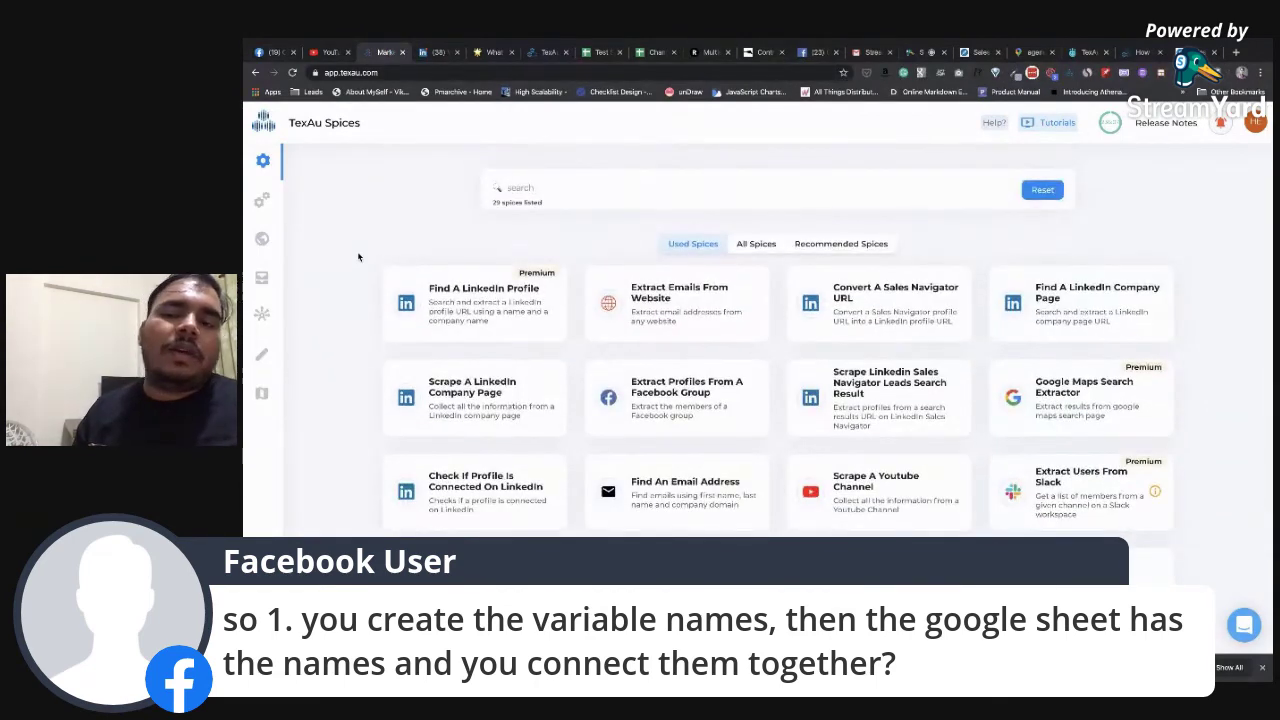
{"action": "scroll", "coordinate": [352, 218], "scroll_direction": "down", "scroll_amount": 1}
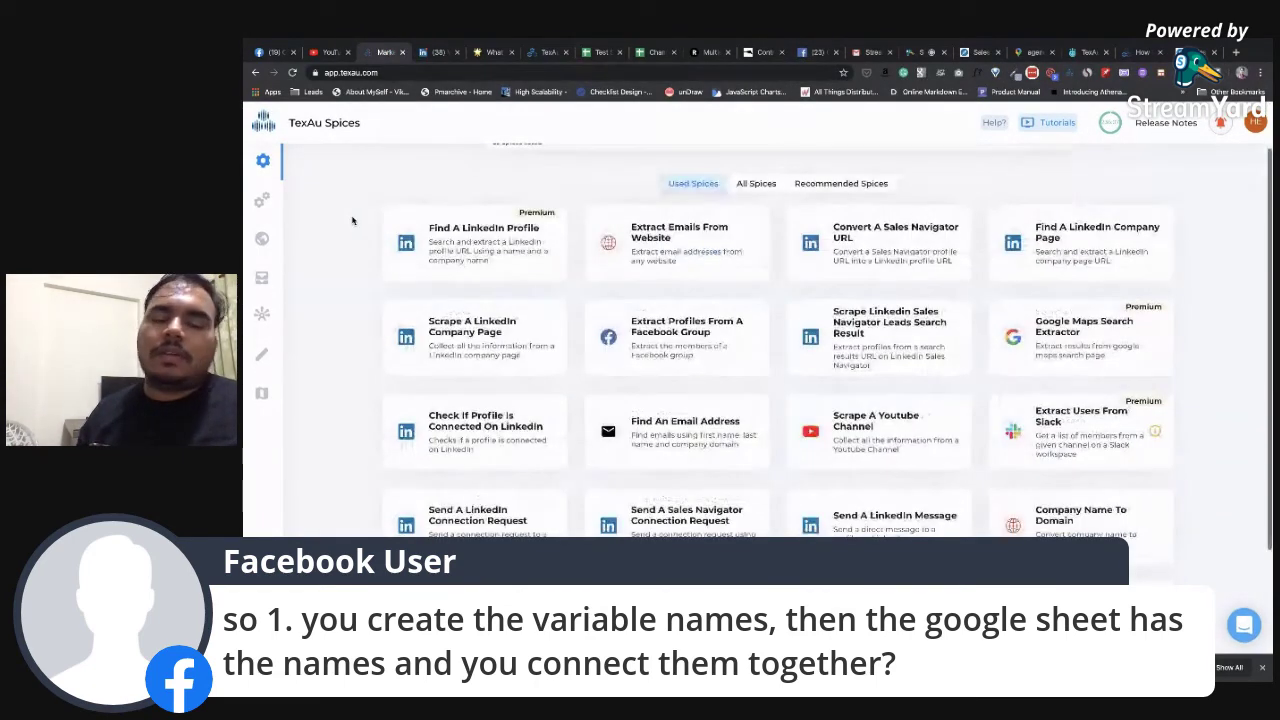
{"action": "scroll", "coordinate": [351, 220], "scroll_direction": "up", "scroll_amount": 1}
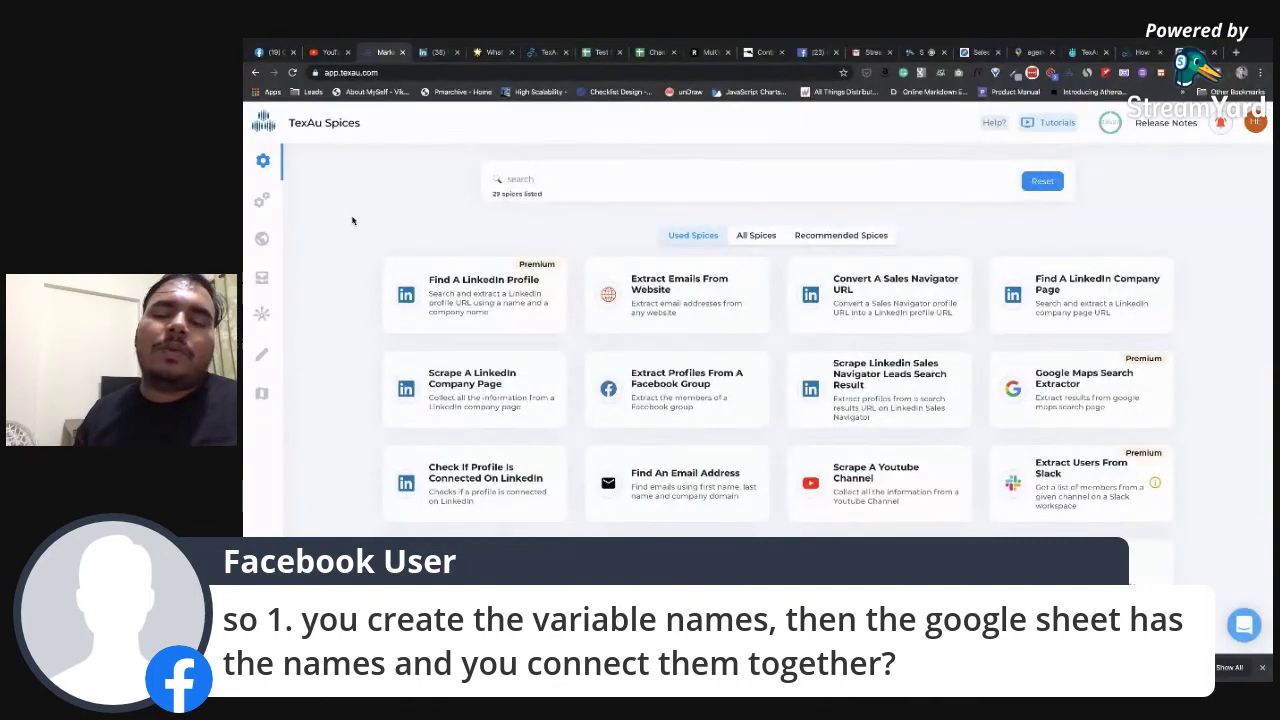
{"action": "scroll", "coordinate": [352, 220], "scroll_direction": "down", "scroll_amount": 1}
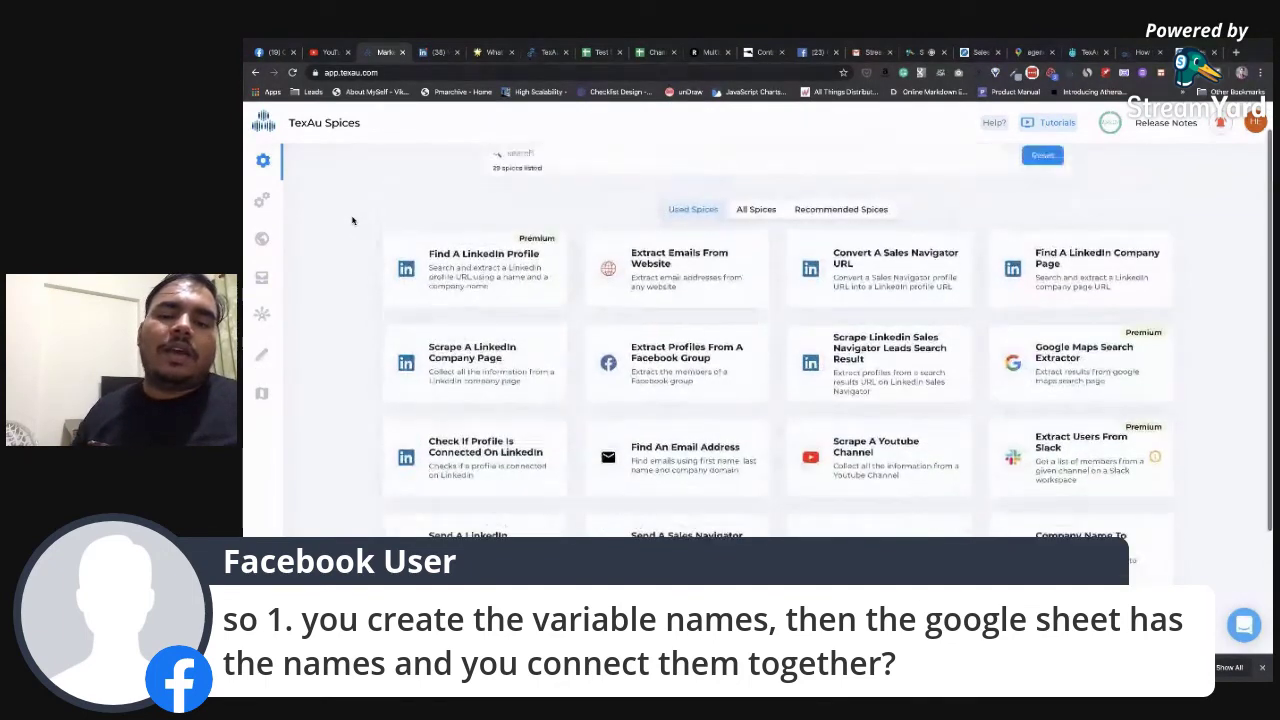
{"action": "scroll", "coordinate": [352, 220], "scroll_direction": "up", "scroll_amount": 1}
{"action": "scroll", "coordinate": [340, 249], "scroll_direction": "down", "scroll_amount": 1}
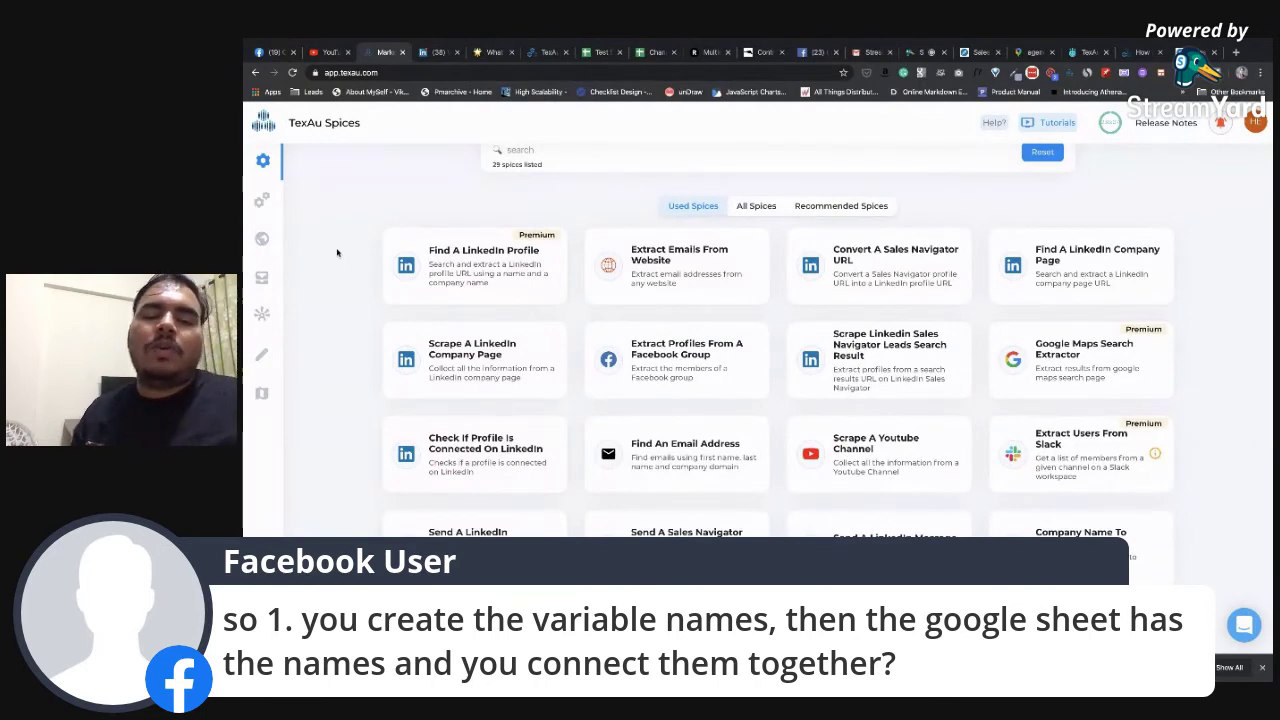
{"action": "scroll", "coordinate": [337, 253], "scroll_direction": "up", "scroll_amount": 1}
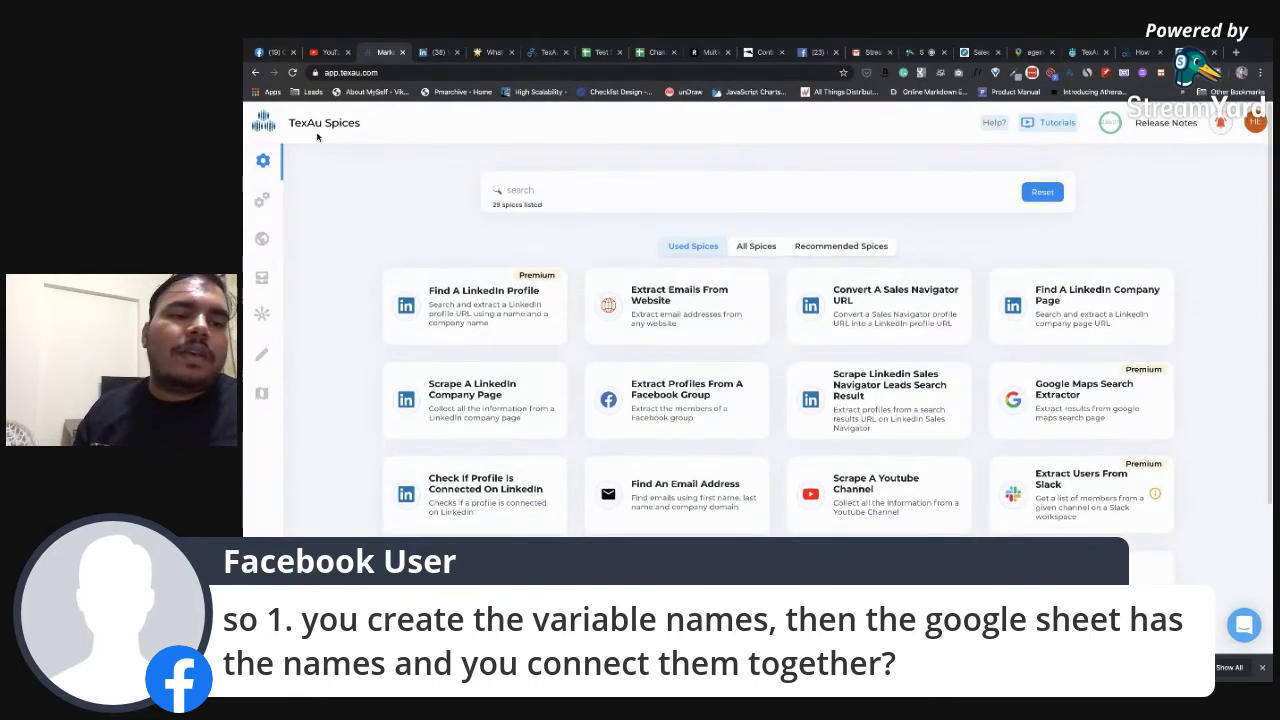
{"action": "left_click", "coordinate": [270, 52]}
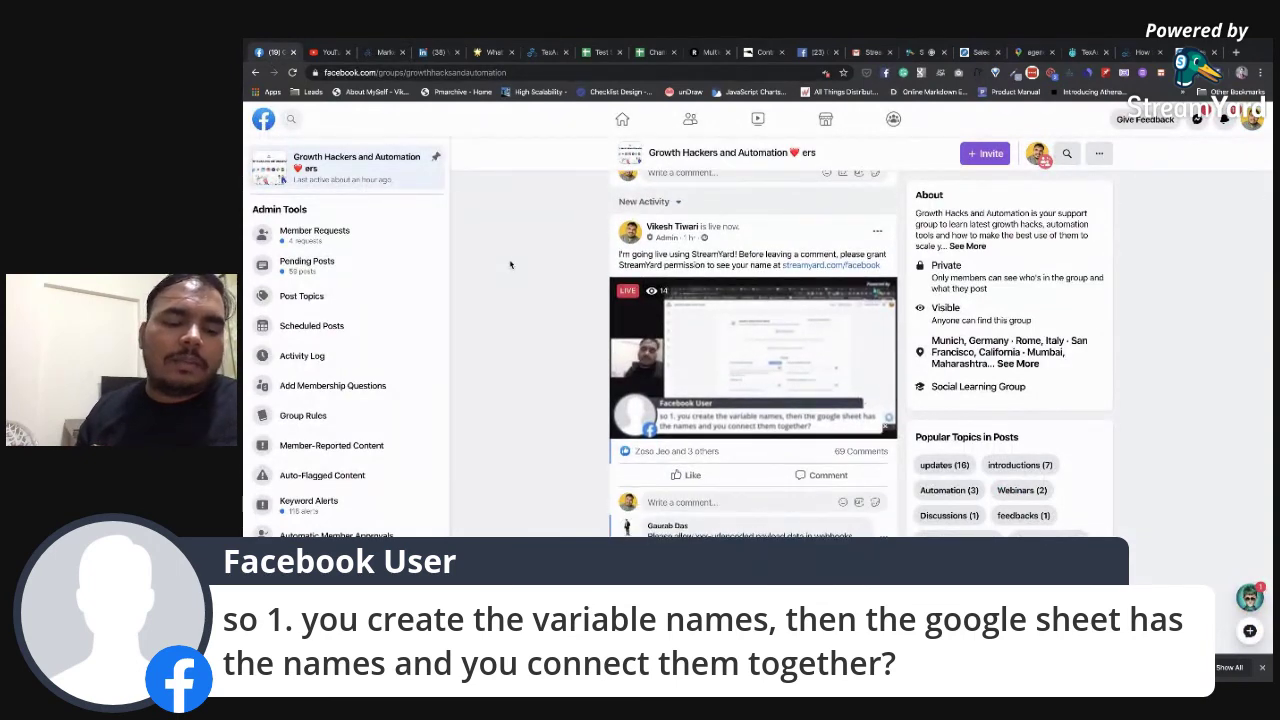
- Read the live workshop post's comments, now 70, then return to the TexAu Spices page
{"action": "scroll", "coordinate": [502, 309], "scroll_direction": "down", "scroll_amount": 2}
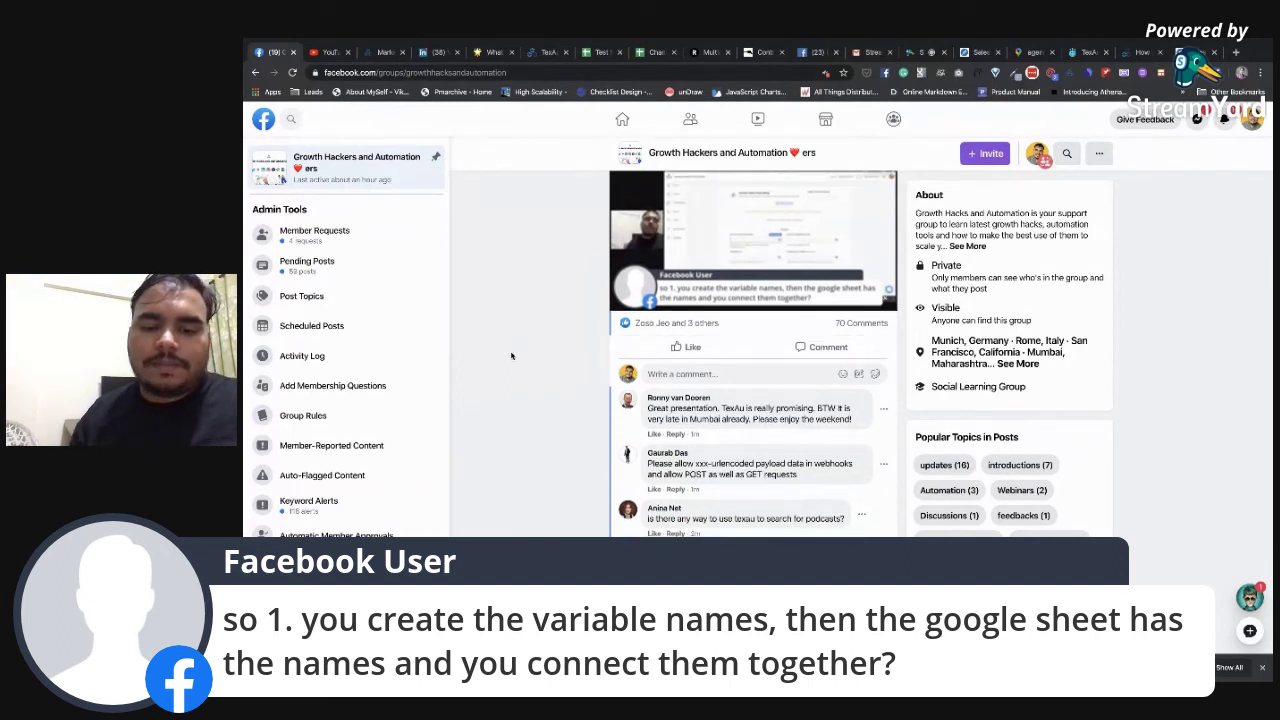
{"action": "scroll", "coordinate": [510, 335], "scroll_direction": "up", "scroll_amount": 1}
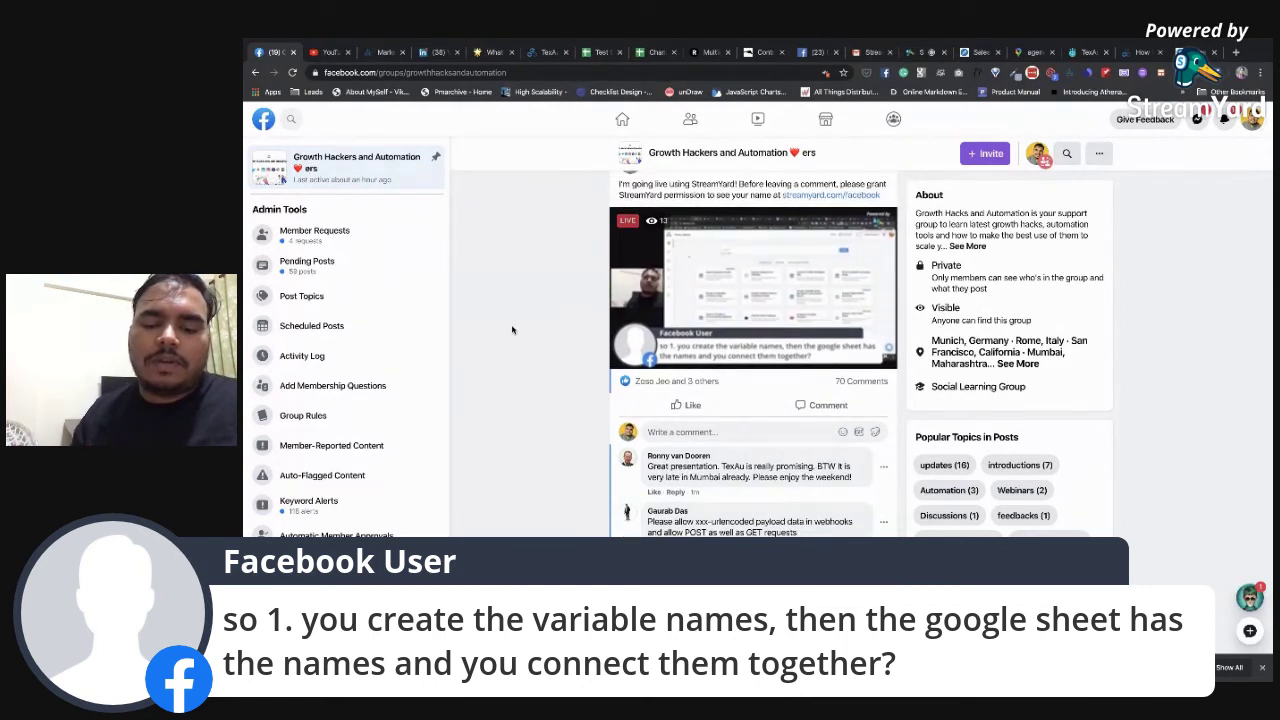
{"action": "scroll", "coordinate": [511, 330], "scroll_direction": "up", "scroll_amount": 1}
{"action": "scroll", "coordinate": [520, 325], "scroll_direction": "up", "scroll_amount": 1}
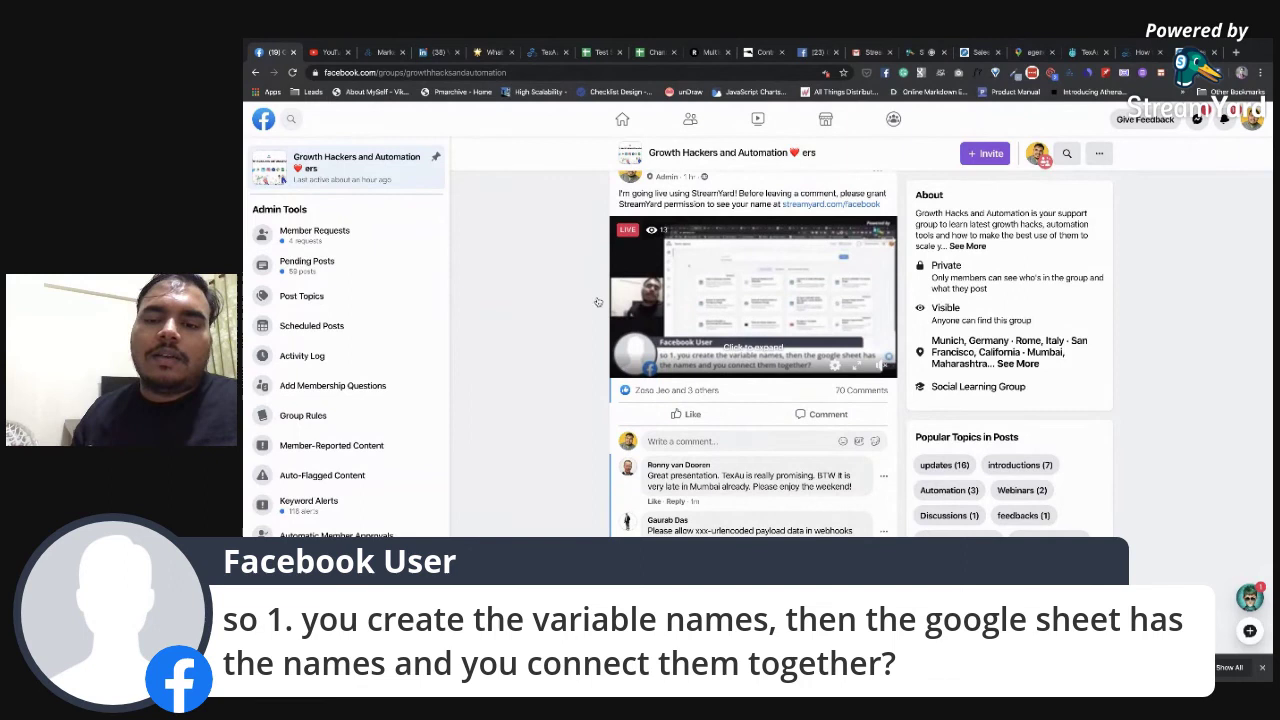
{"action": "scroll", "coordinate": [567, 279], "scroll_direction": "up", "scroll_amount": 1}
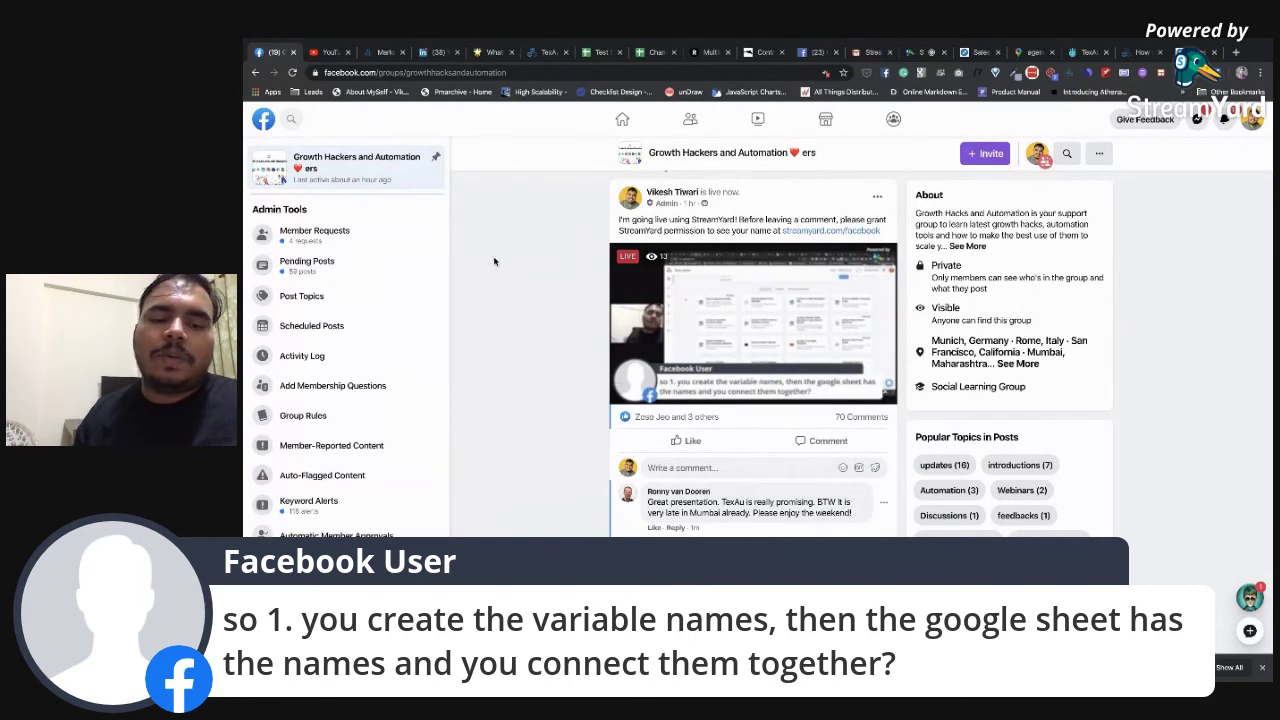
{"action": "scroll", "coordinate": [548, 222], "scroll_direction": "down", "scroll_amount": 10}
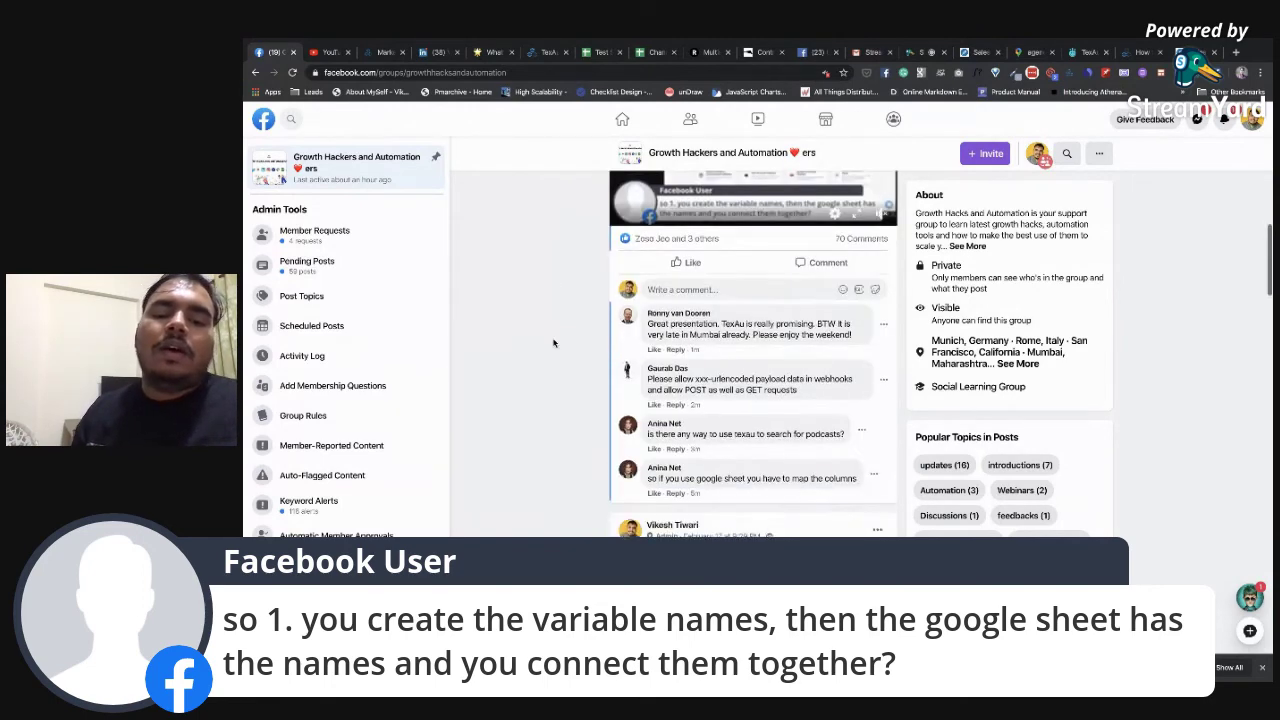
{"action": "scroll", "coordinate": [553, 384], "scroll_direction": "up", "scroll_amount": 10}
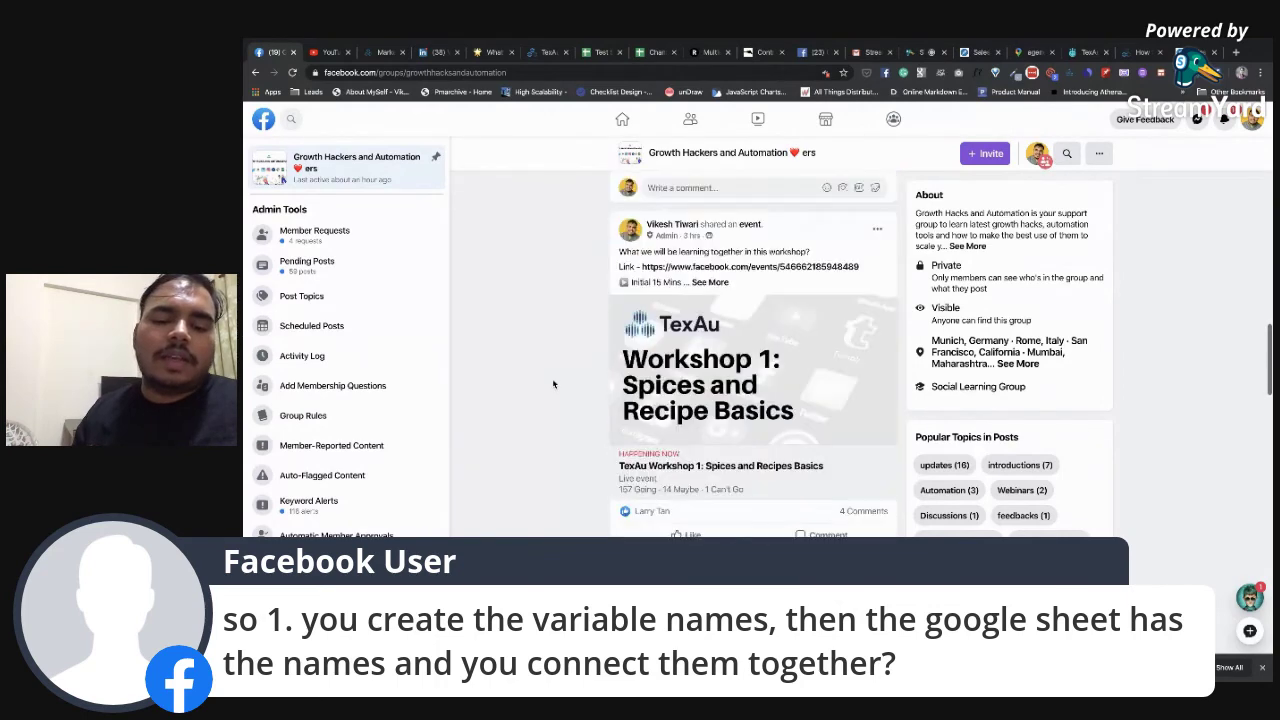
{"action": "scroll", "coordinate": [553, 384], "scroll_direction": "up", "scroll_amount": 5}
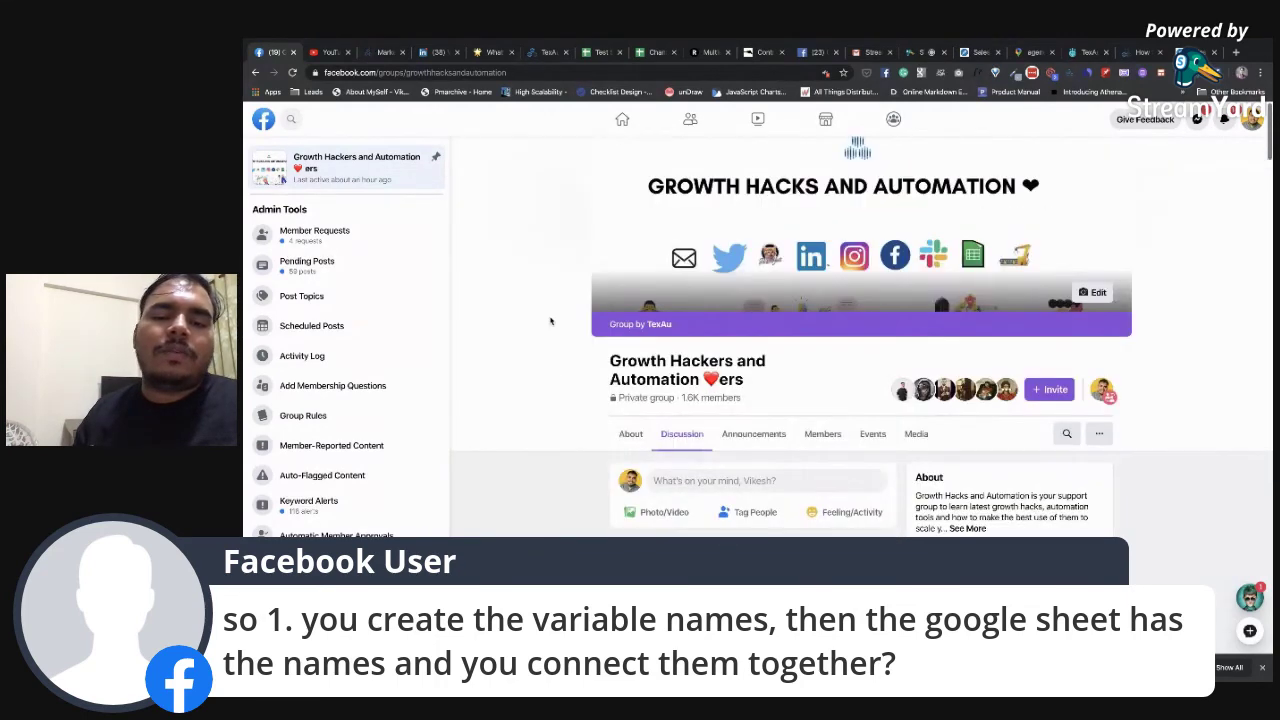
{"action": "scroll", "coordinate": [553, 384], "scroll_direction": "down", "scroll_amount": 5}
{"action": "left_click", "coordinate": [380, 52]}
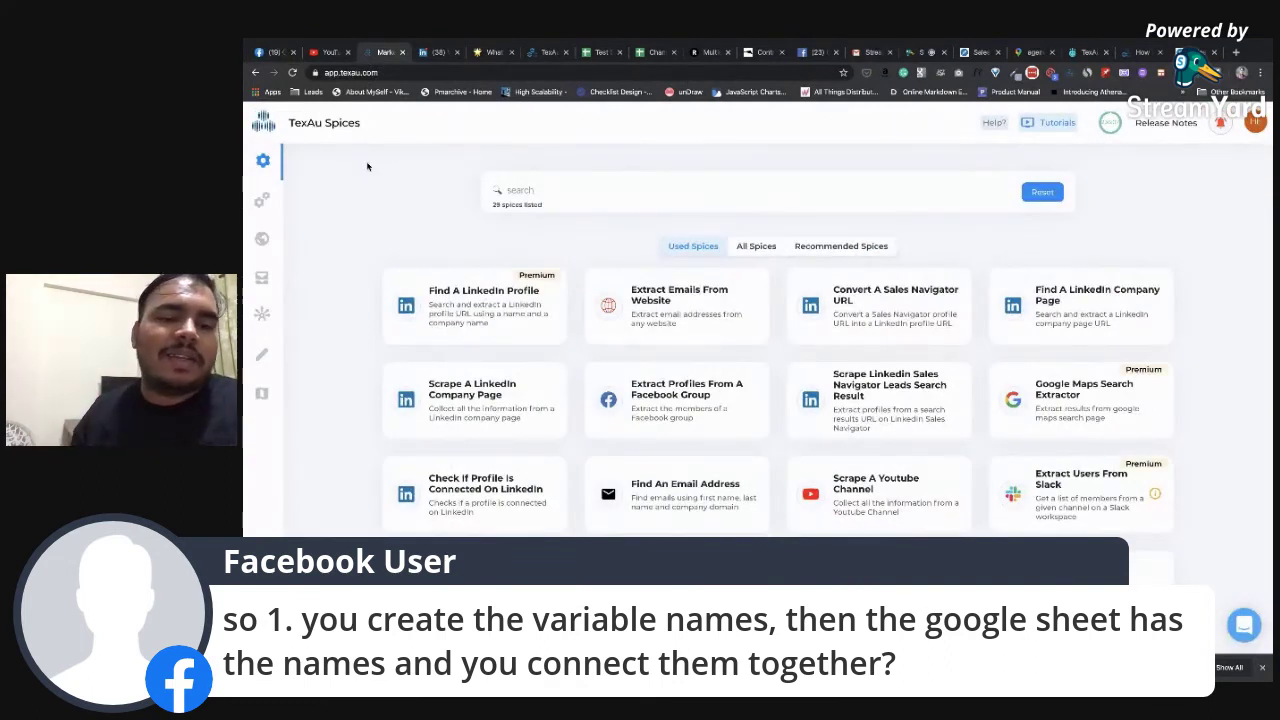
- Return to TexAu through the Home page and open the Spices page listing 29 used spices
{"action": "mouse_move", "coordinate": [1031, 42]}
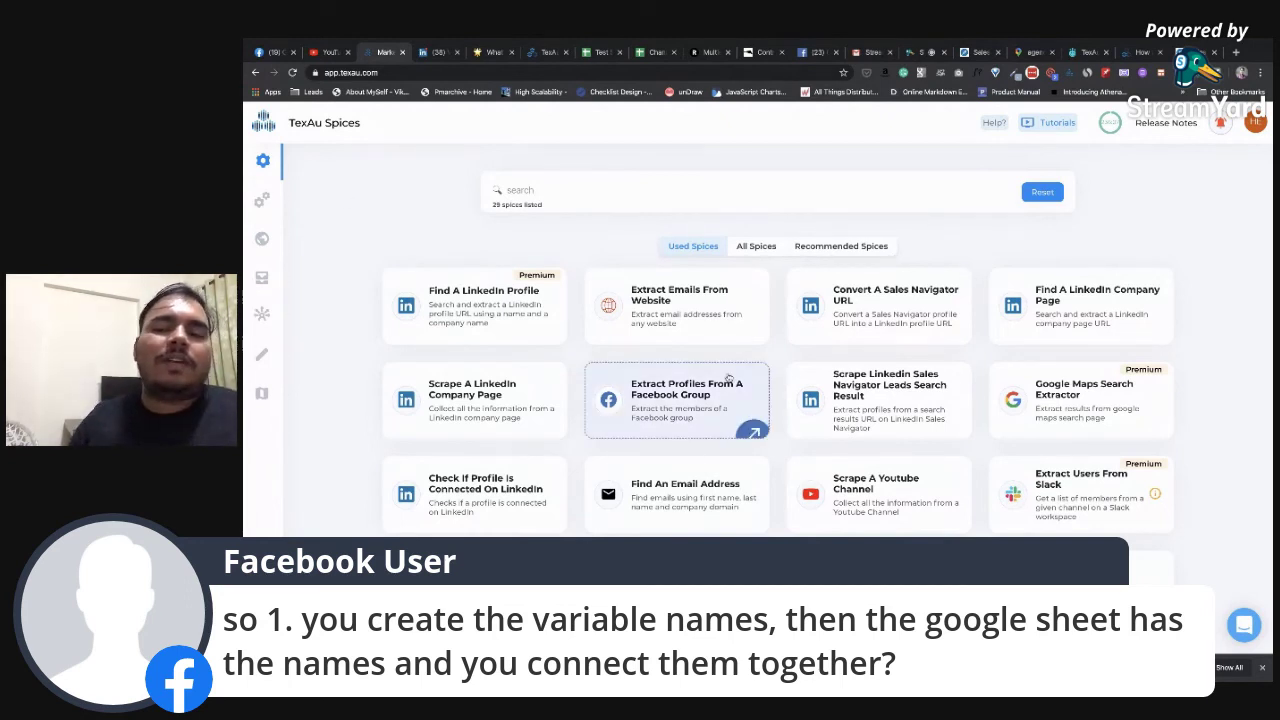
{"action": "left_click", "coordinate": [266, 125]}
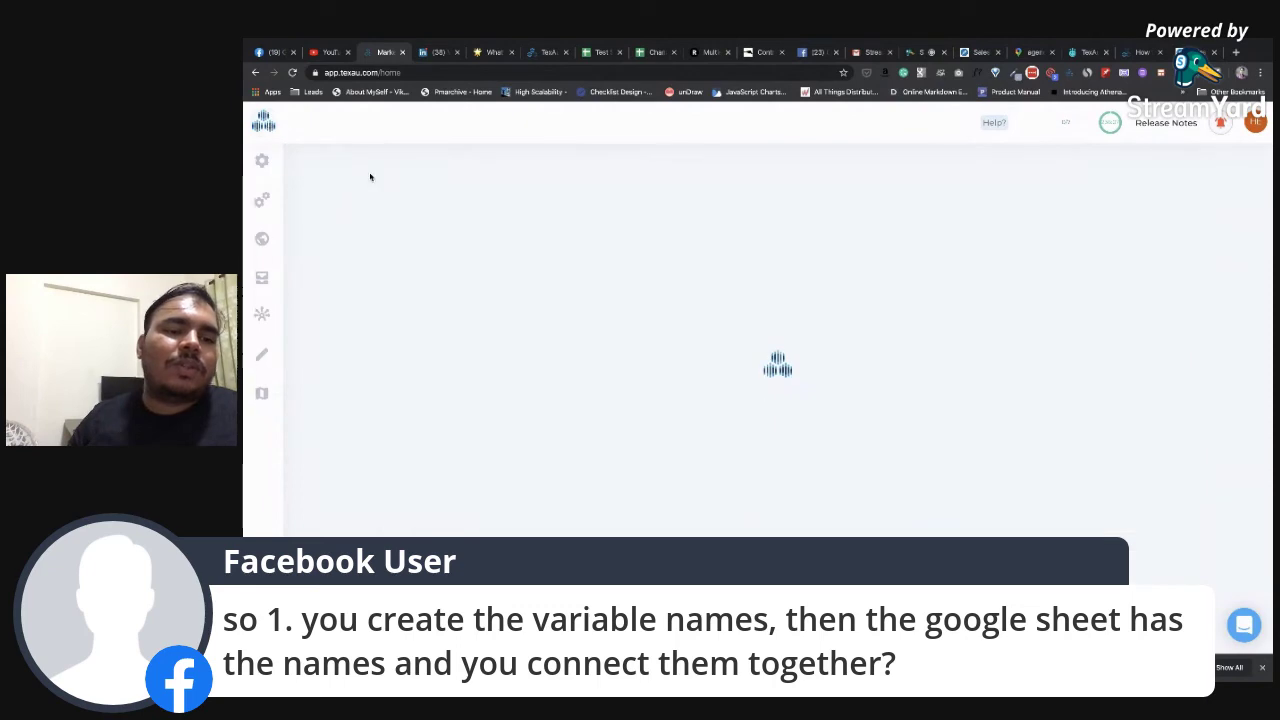
{"action": "left_click", "coordinate": [285, 158]}
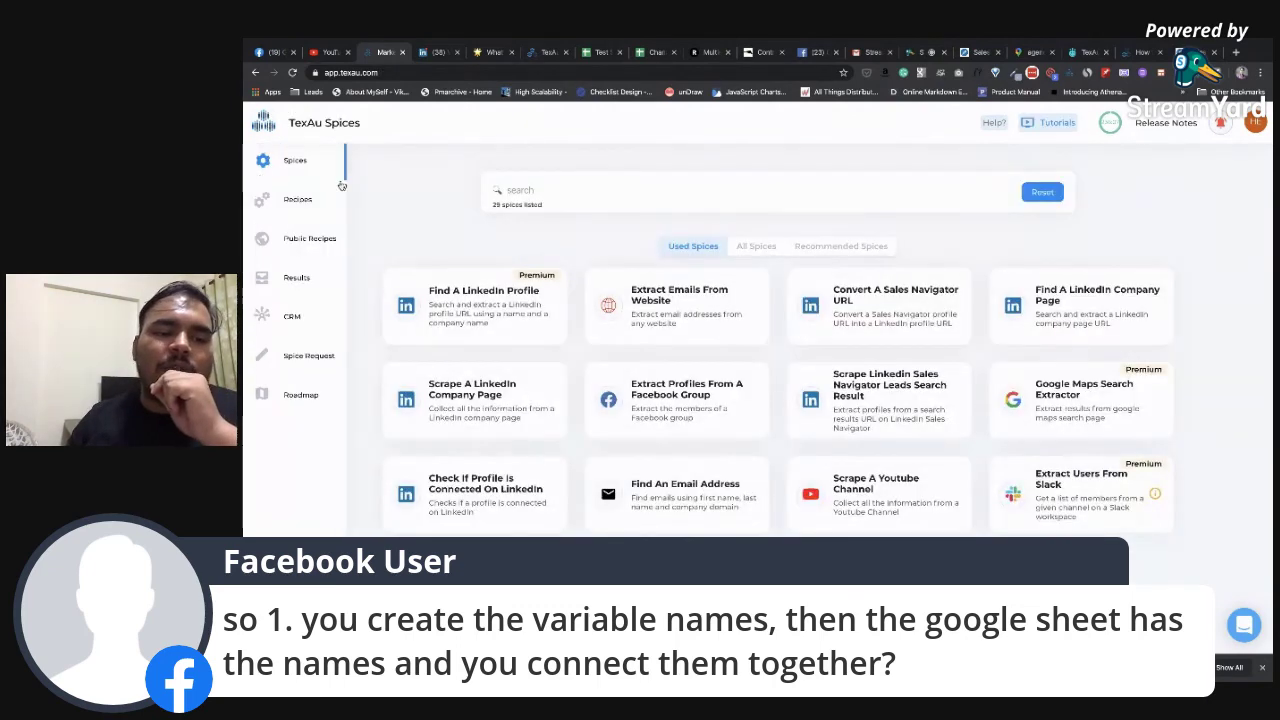
{"action": "scroll", "coordinate": [350, 300], "scroll_direction": "down", "scroll_amount": 1}
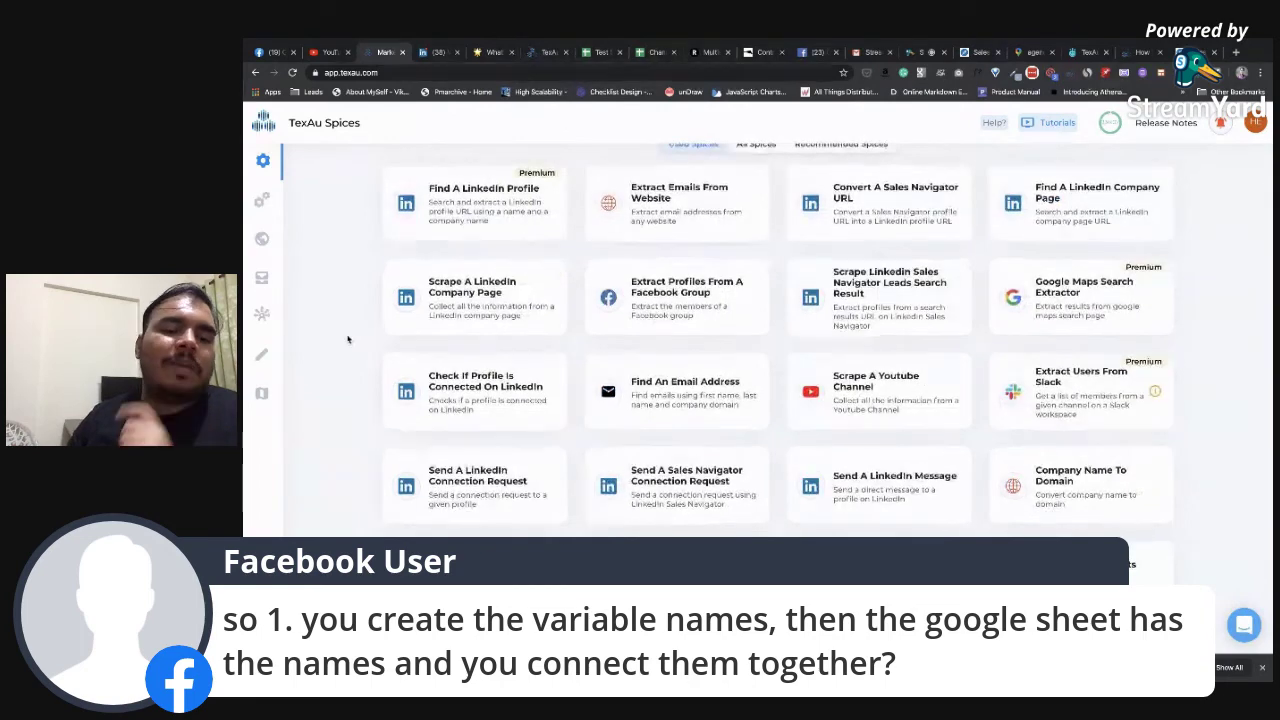
{"action": "scroll", "coordinate": [348, 340], "scroll_direction": "up", "scroll_amount": 1}
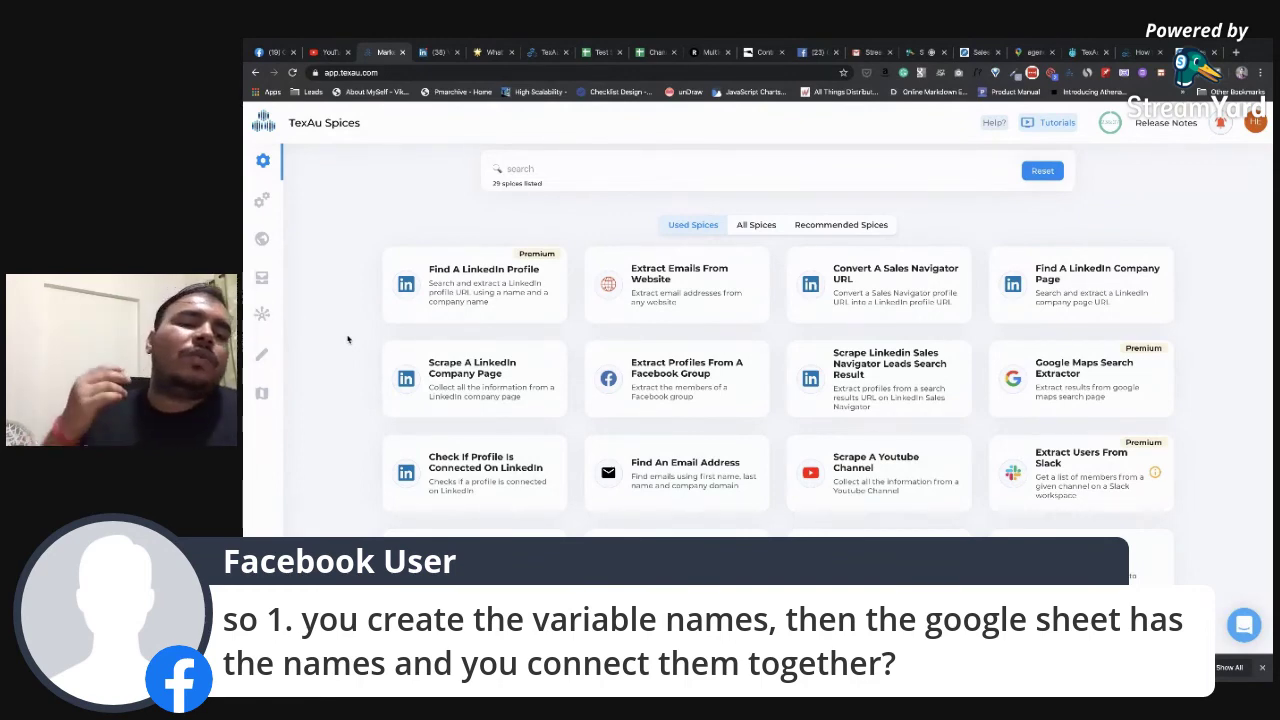
{"action": "scroll", "coordinate": [348, 340], "scroll_direction": "down", "scroll_amount": 1}
{"action": "scroll", "coordinate": [407, 204], "scroll_direction": "up", "scroll_amount": 2}
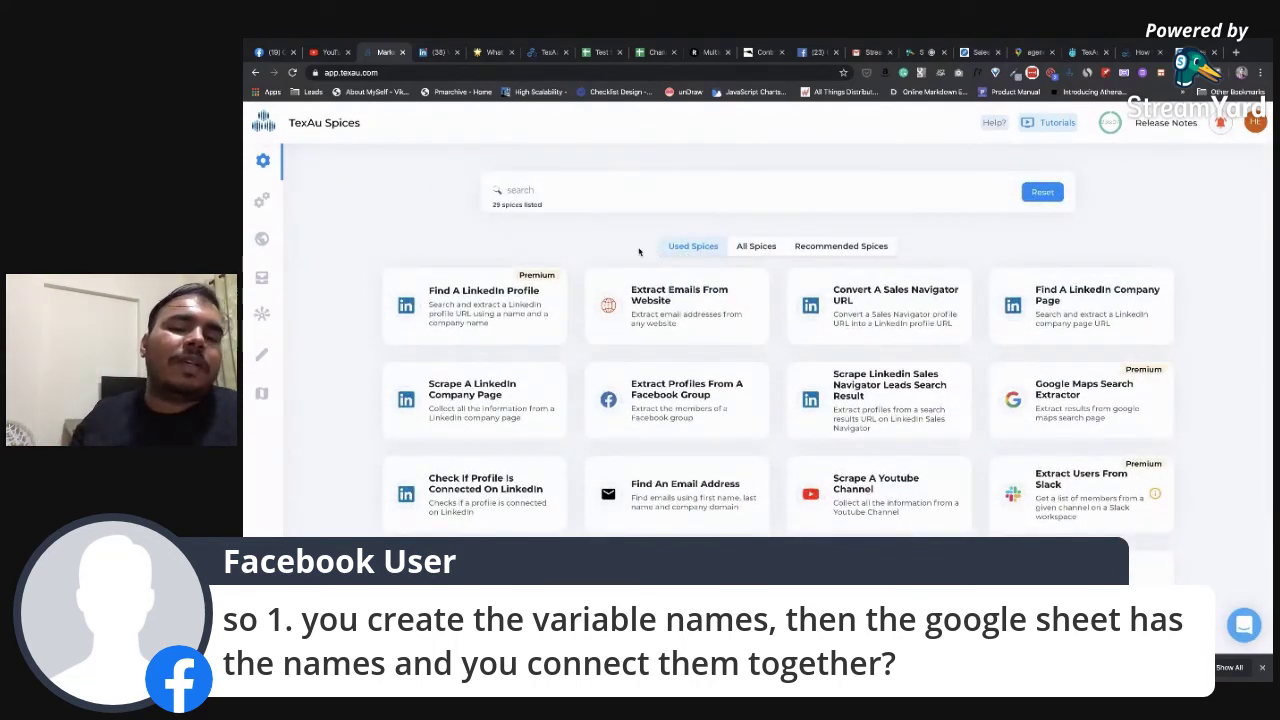
- Switch the Spices list between All and Recommended spices, then back to Used spices
{"action": "left_click", "coordinate": [753, 247]}
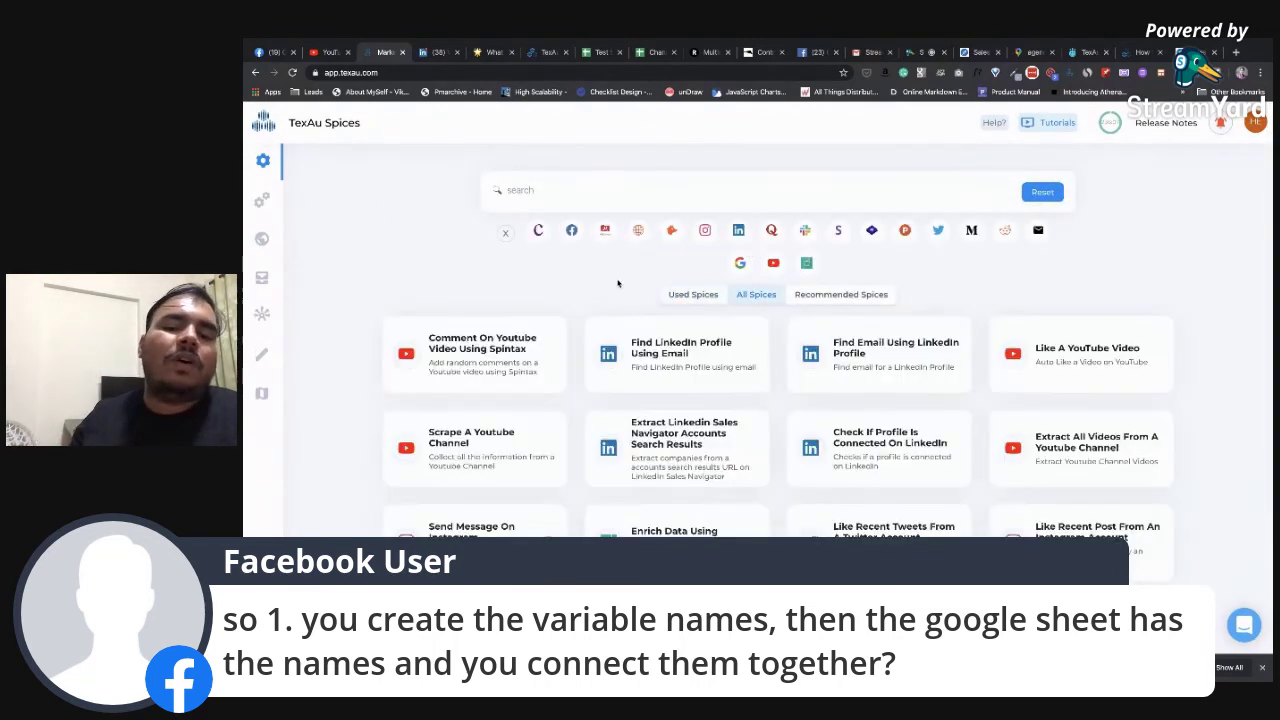
{"action": "left_click", "coordinate": [819, 298]}
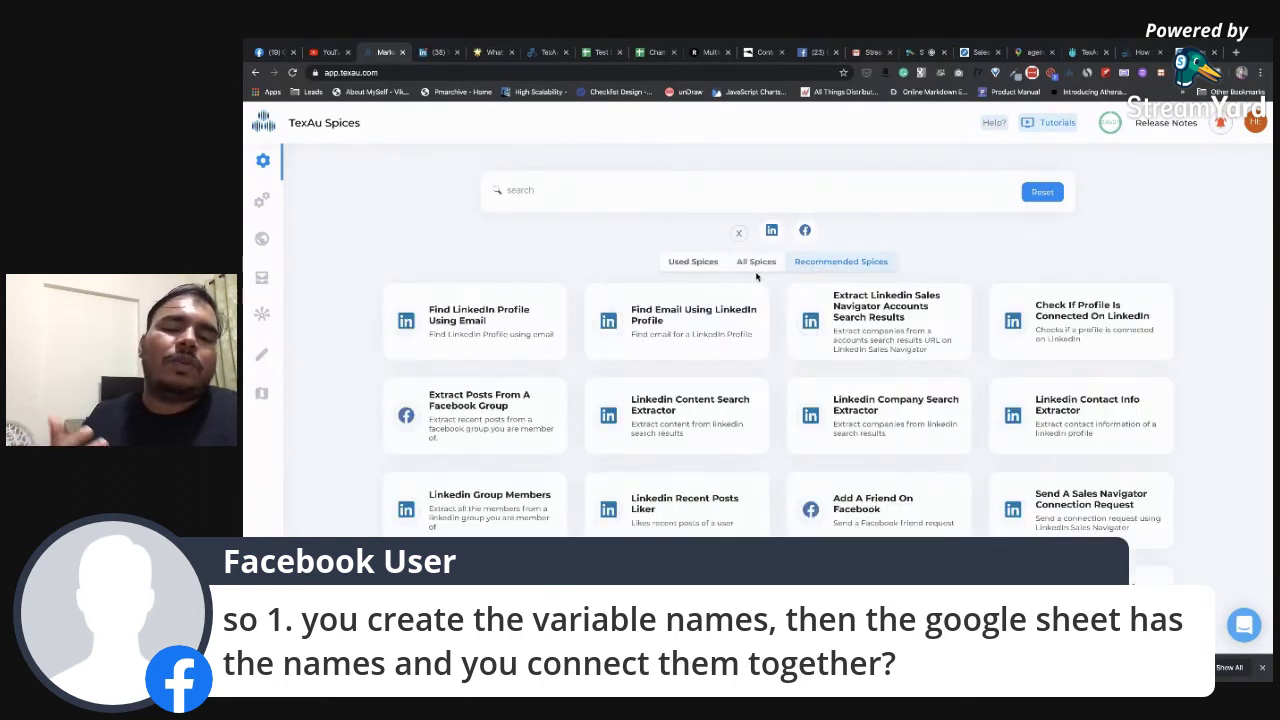
{"action": "left_click", "coordinate": [697, 262]}
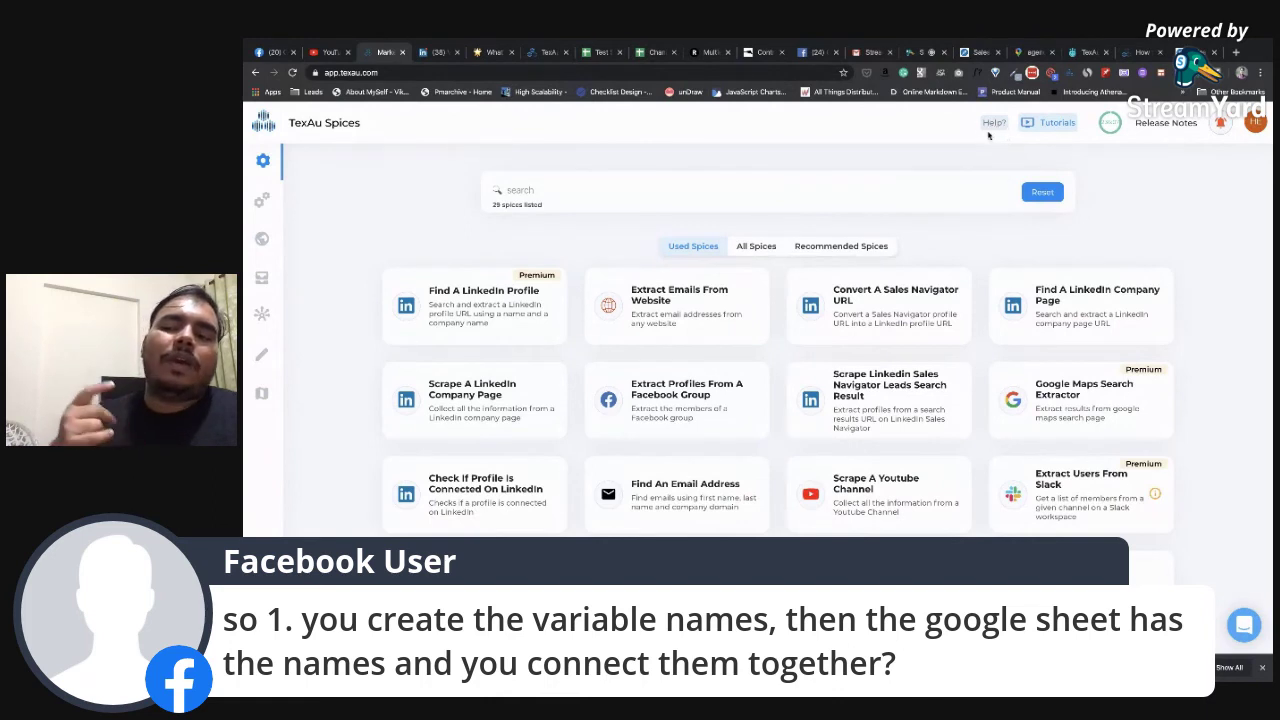
- Look at the tutorials list, then show the 33 new notifications about completed spice runs
{"action": "left_click", "coordinate": [1038, 134]}
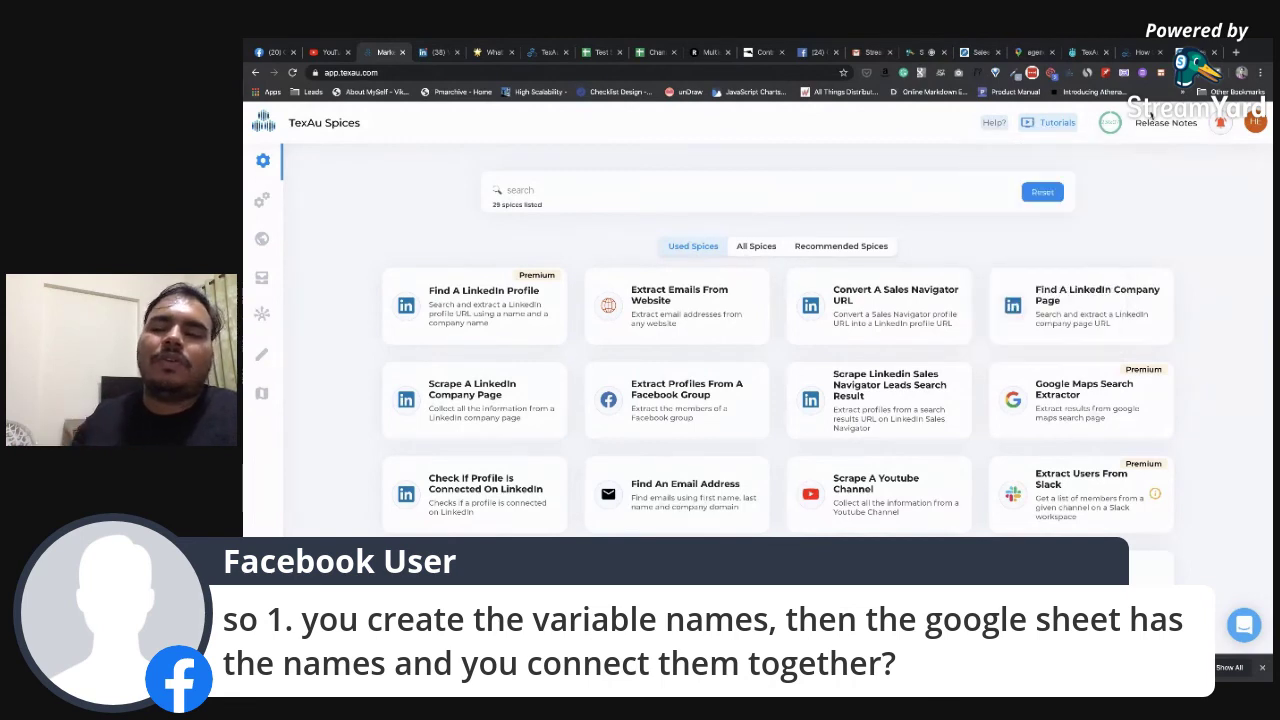
{"action": "mouse_move", "coordinate": [1070, 130]}
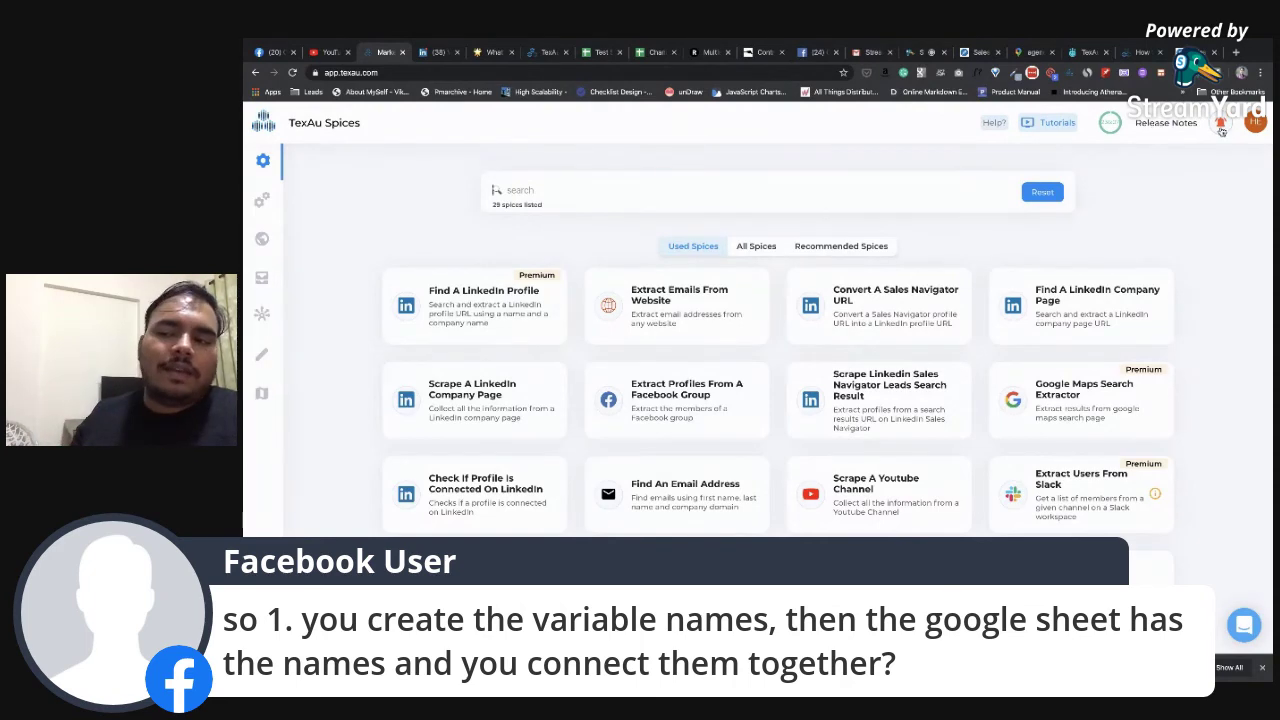
{"action": "left_click", "coordinate": [1221, 128]}
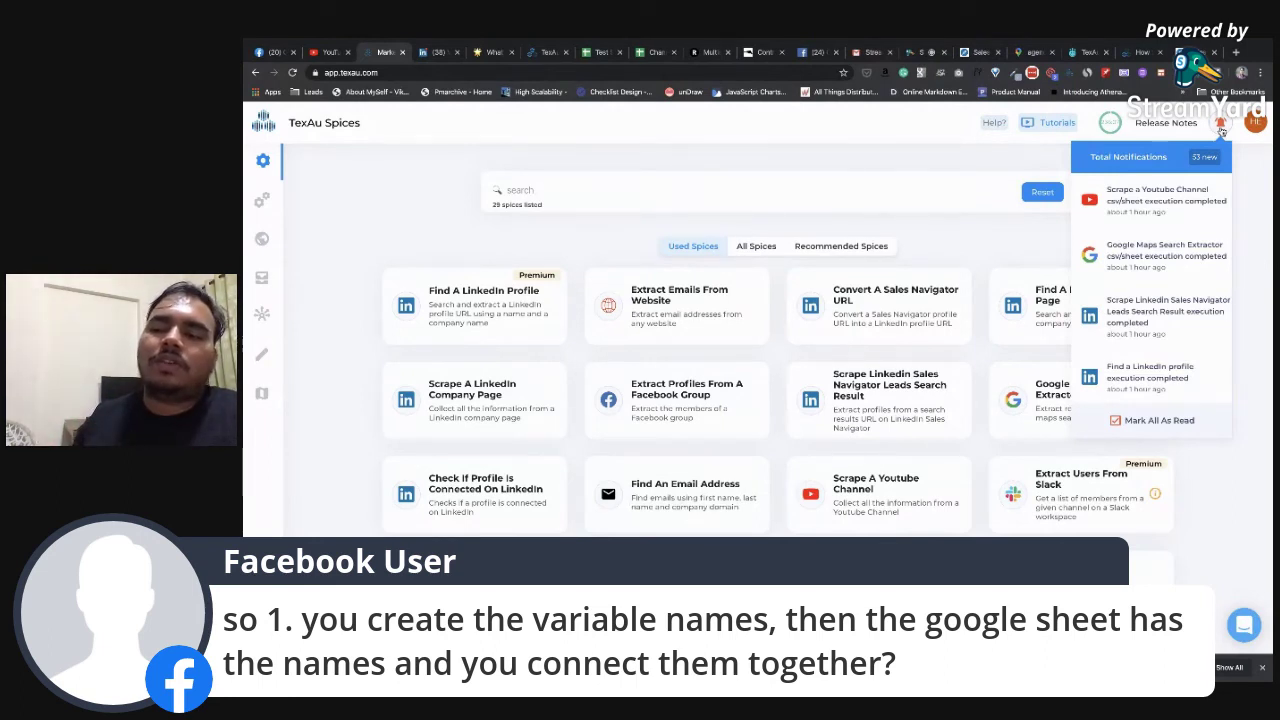
- Close the notifications and open the Account settings page from the avatar menu
{"action": "left_click", "coordinate": [1221, 130]}
{"action": "left_click", "coordinate": [1255, 126]}
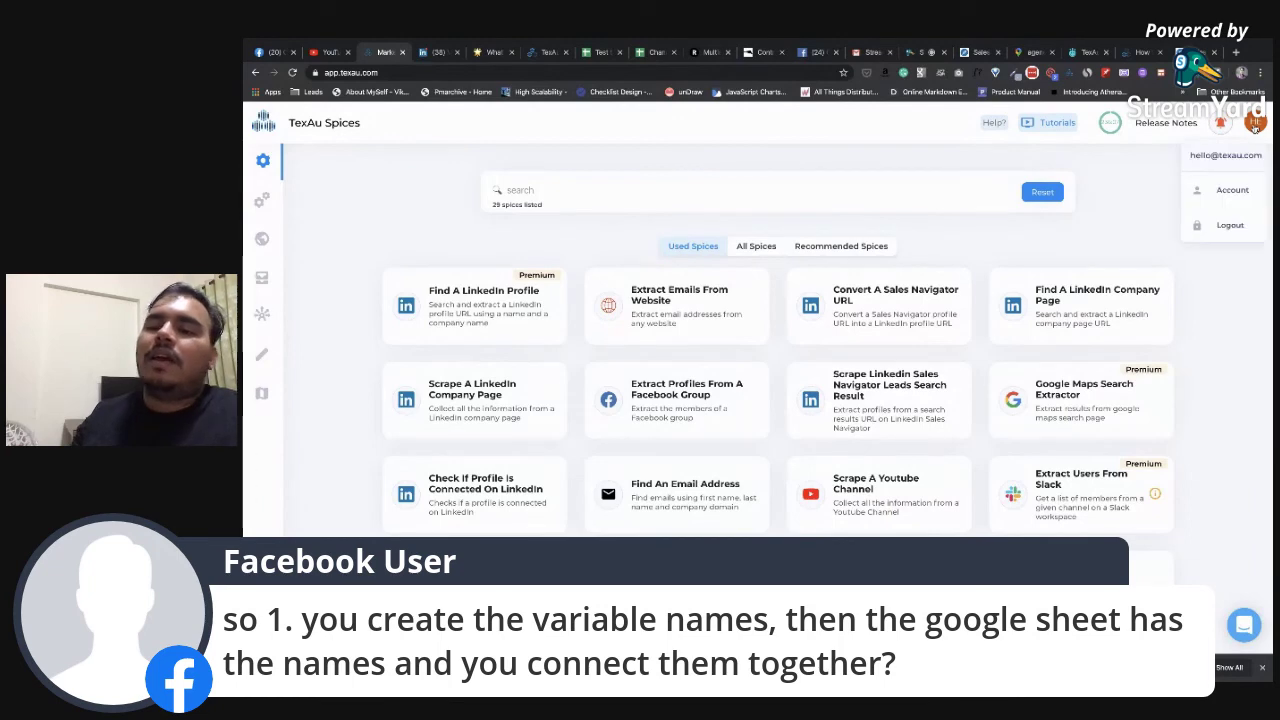
{"action": "left_click", "coordinate": [1231, 190]}
- Review the Agency Yearly plan limits, then show the saved proxies including Mumbai
{"action": "scroll", "coordinate": [332, 357], "scroll_direction": "down", "scroll_amount": 2}
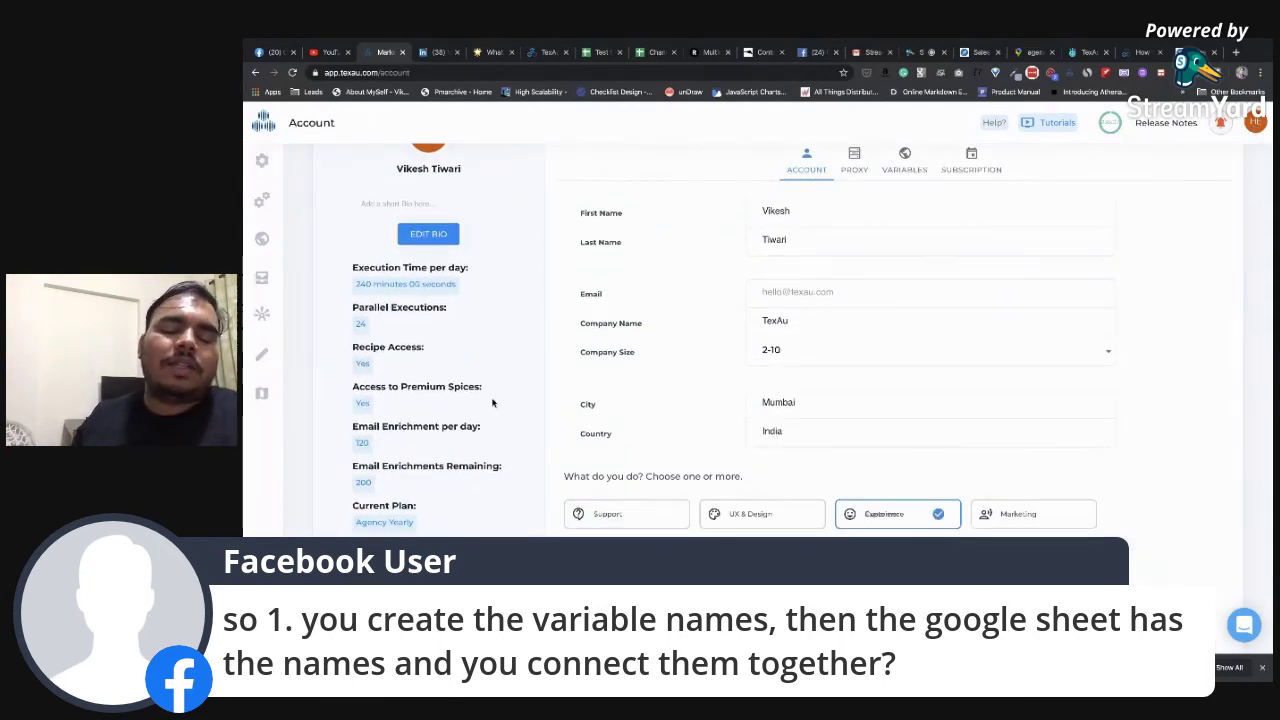
{"action": "scroll", "coordinate": [771, 455], "scroll_direction": "down", "scroll_amount": 1}
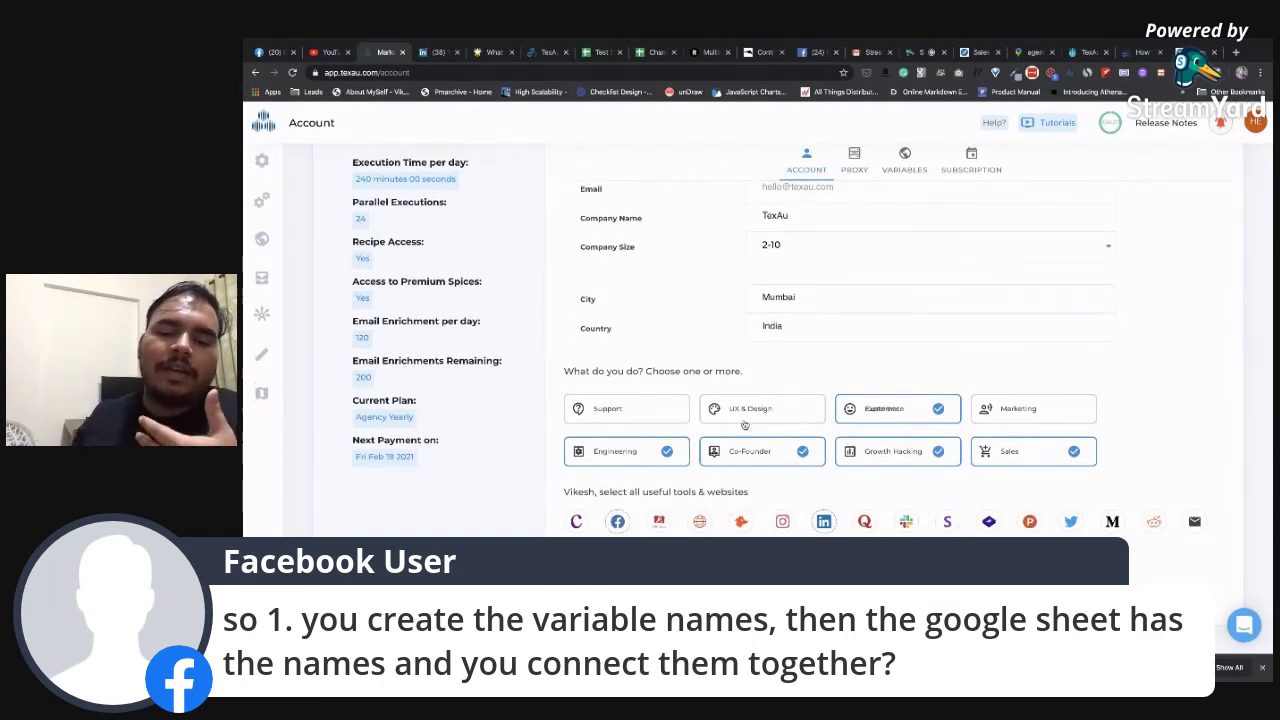
{"action": "scroll", "coordinate": [744, 425], "scroll_direction": "up", "scroll_amount": 1}
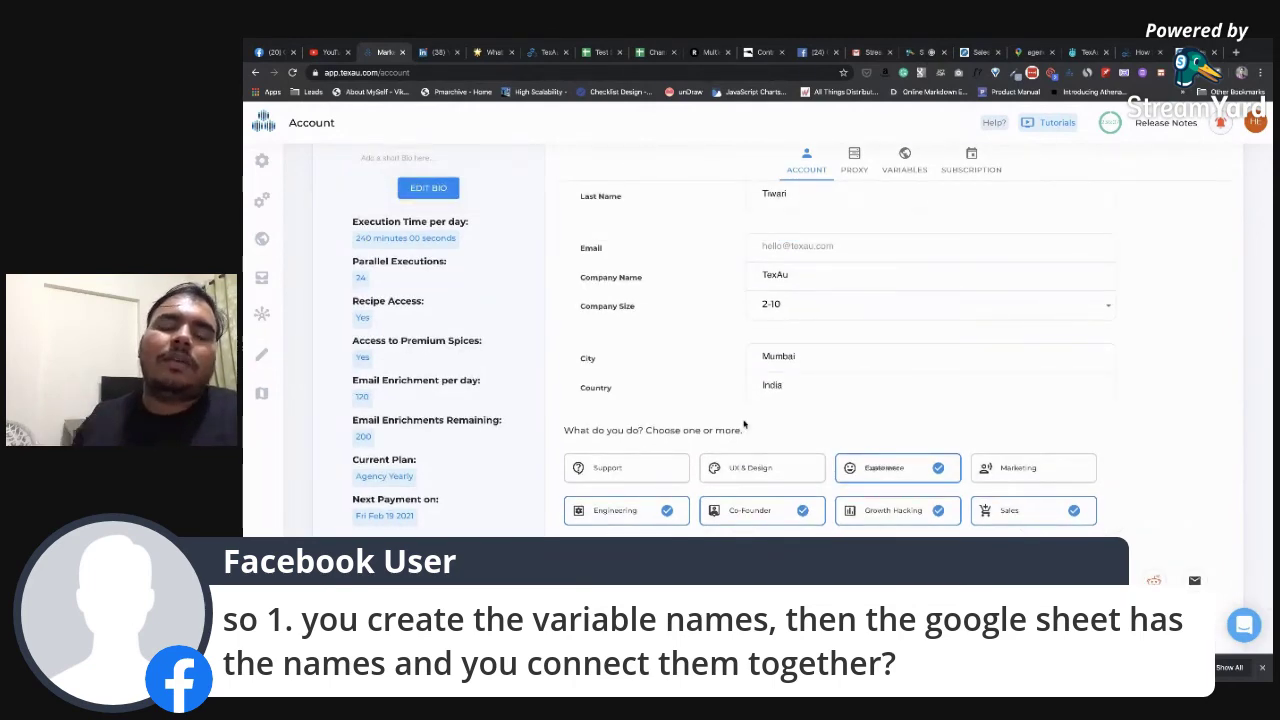
{"action": "scroll", "coordinate": [744, 425], "scroll_direction": "down", "scroll_amount": 1}
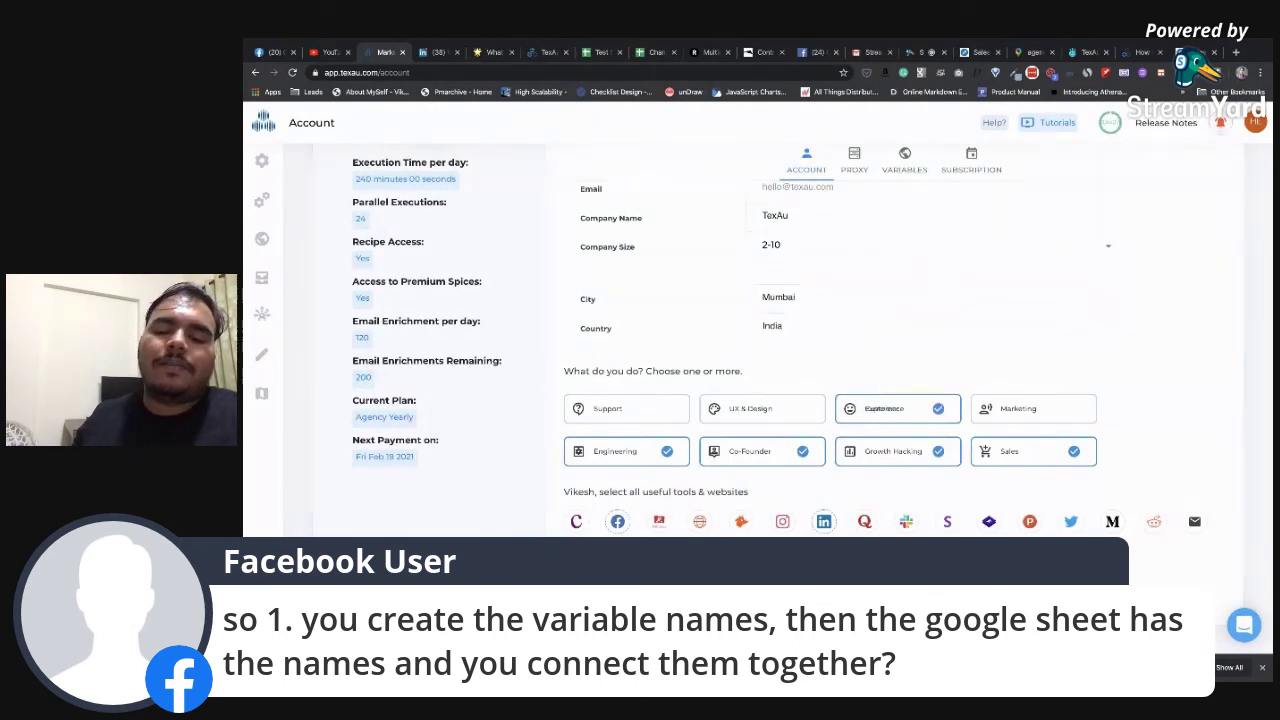
{"action": "scroll", "coordinate": [652, 470], "scroll_direction": "up", "scroll_amount": 1}
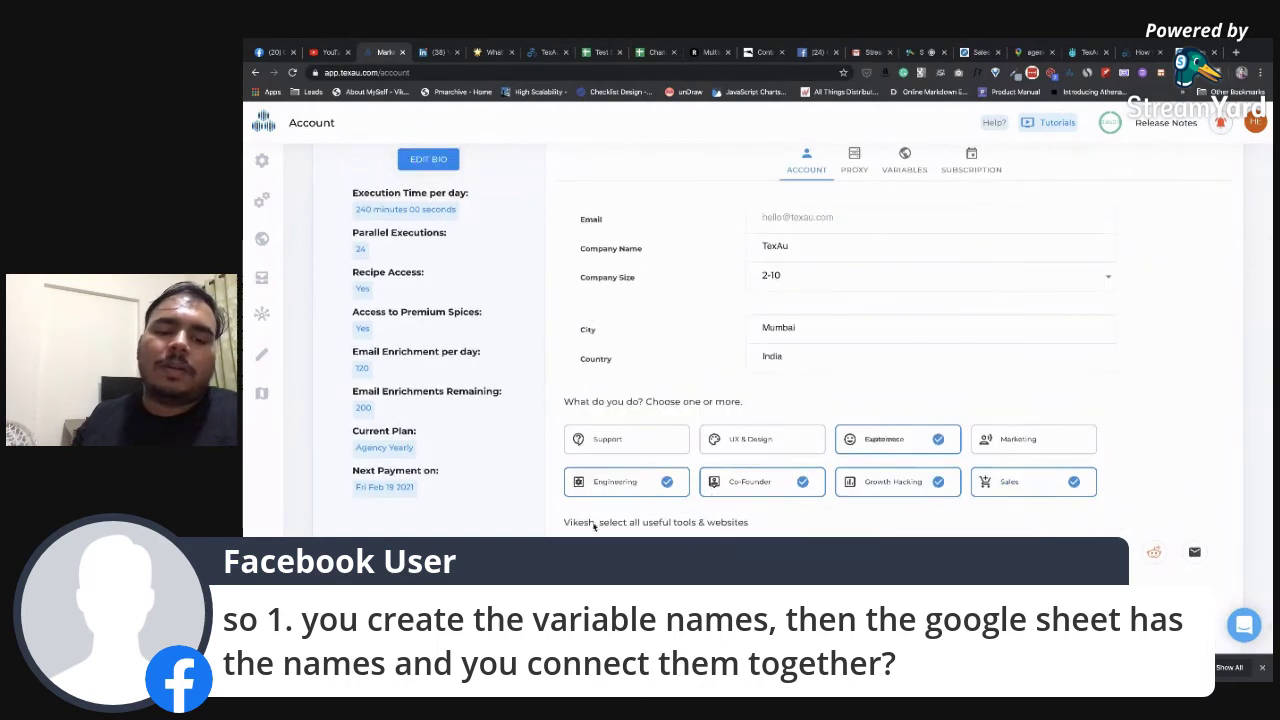
{"action": "scroll", "coordinate": [776, 447], "scroll_direction": "up", "scroll_amount": 1}
{"action": "scroll", "coordinate": [776, 447], "scroll_direction": "up", "scroll_amount": 5}
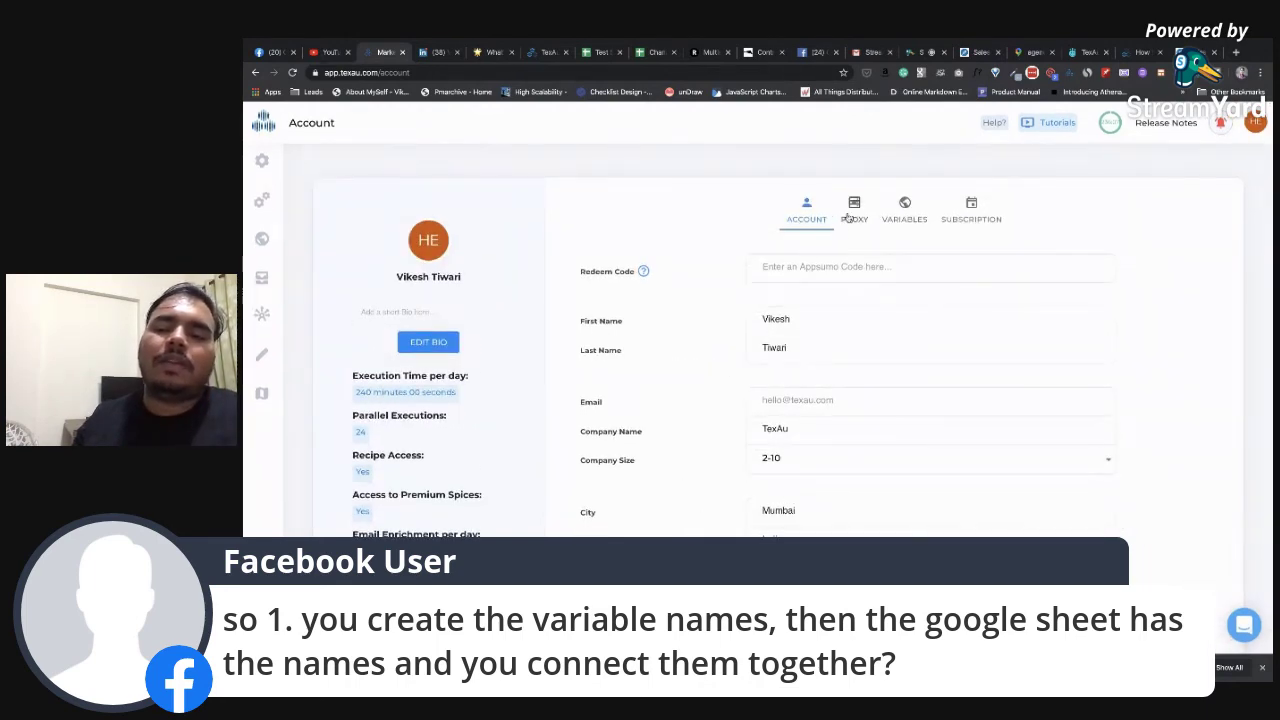
{"action": "left_click", "coordinate": [850, 216]}
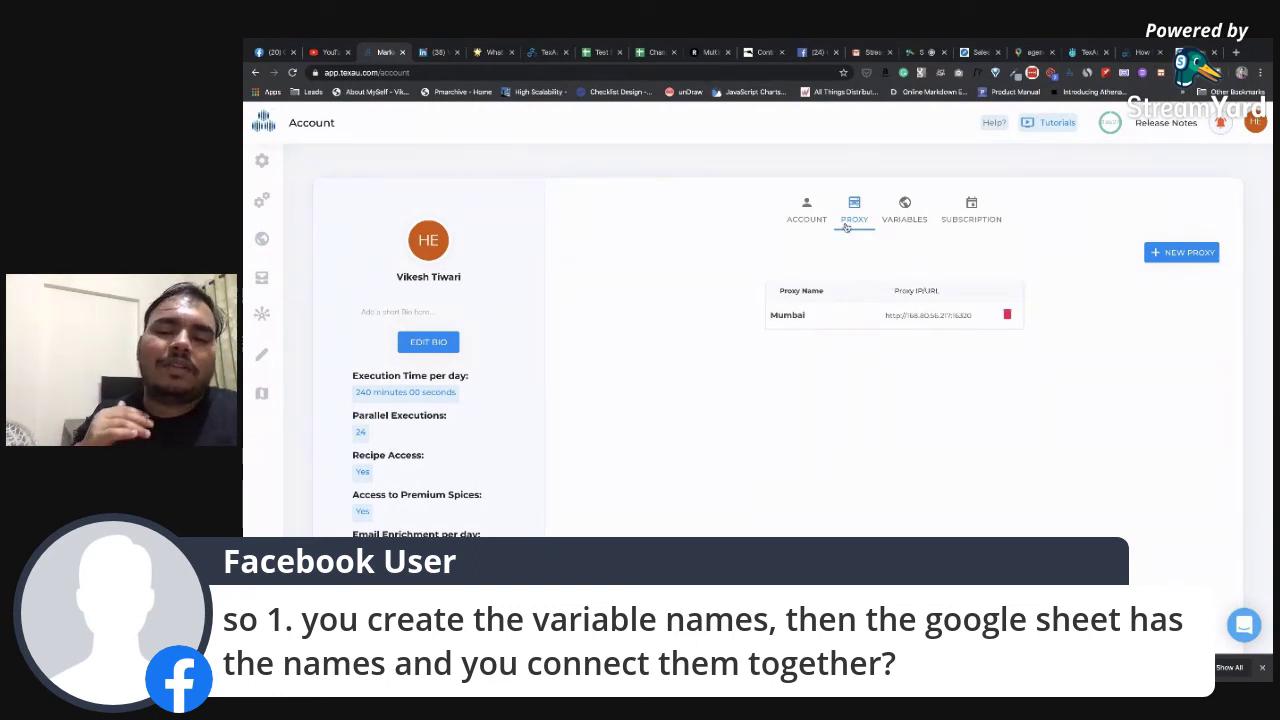
- Look over the Variables tab and the subscription plans with Agency current, then return to Spices
{"action": "left_click", "coordinate": [898, 217]}
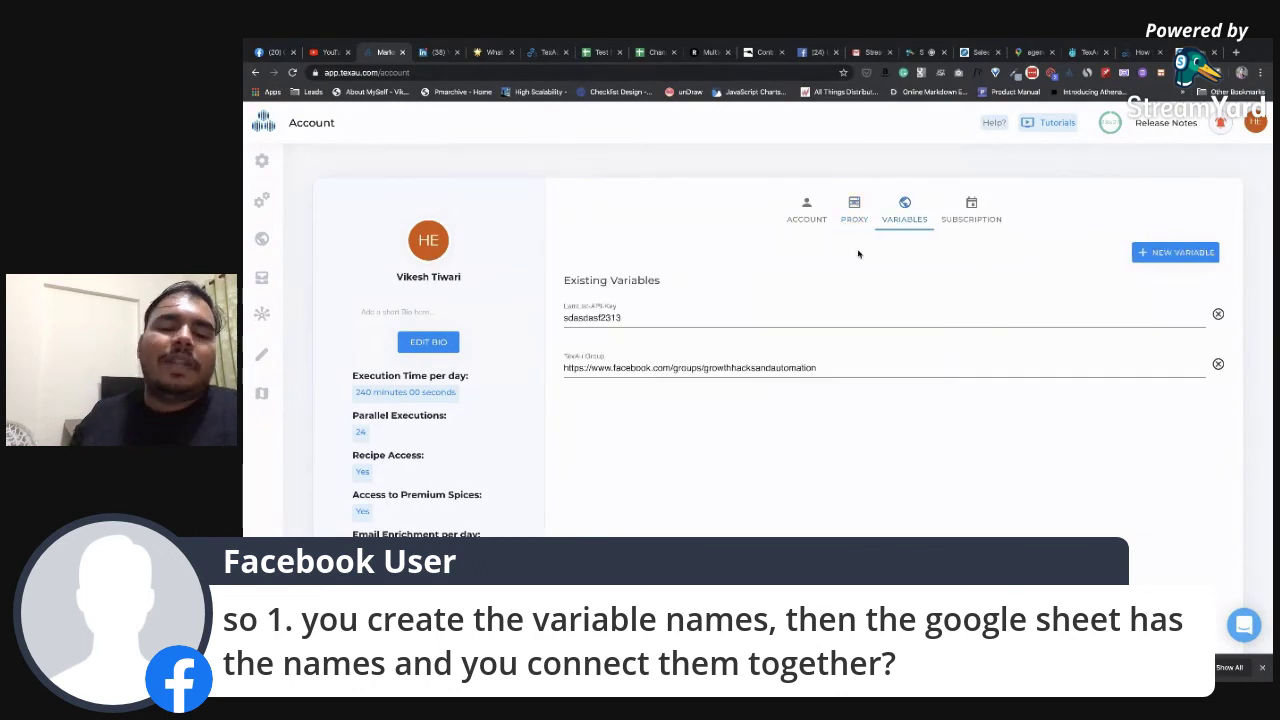
{"action": "left_click", "coordinate": [657, 318]}
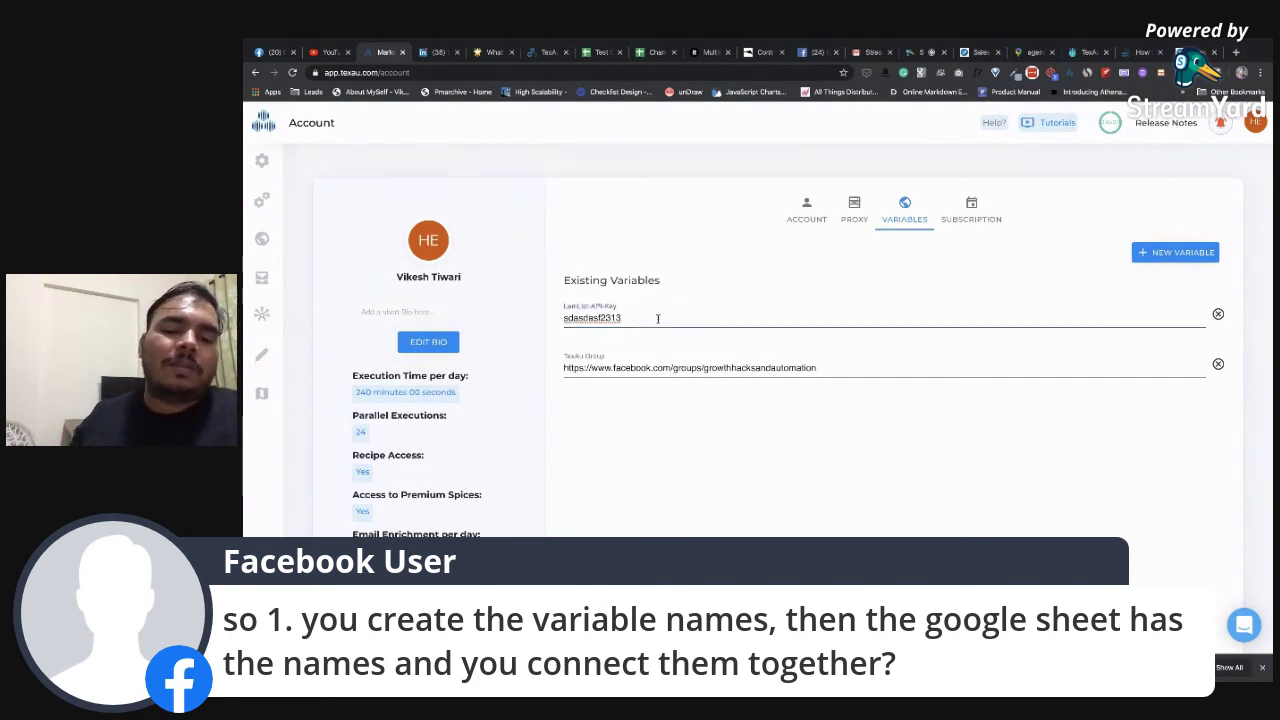
{"action": "left_click", "coordinate": [971, 210]}
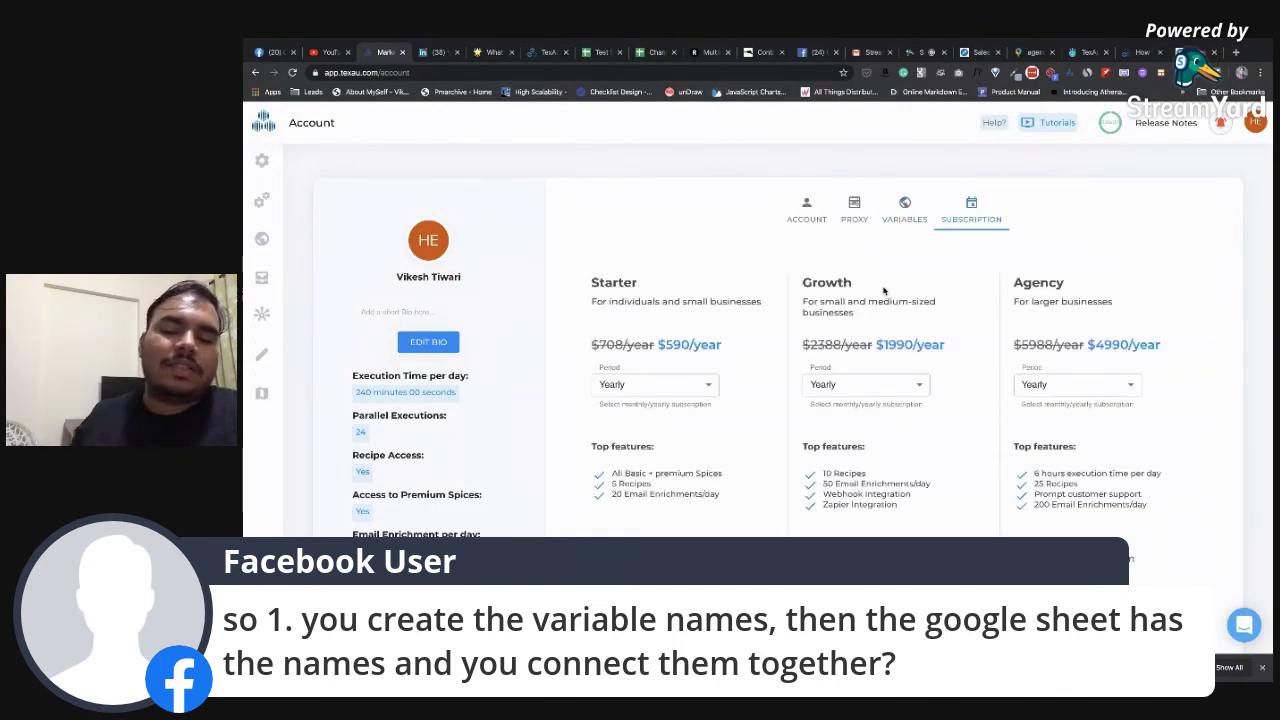
{"action": "scroll", "coordinate": [762, 320], "scroll_direction": "down", "scroll_amount": 1}
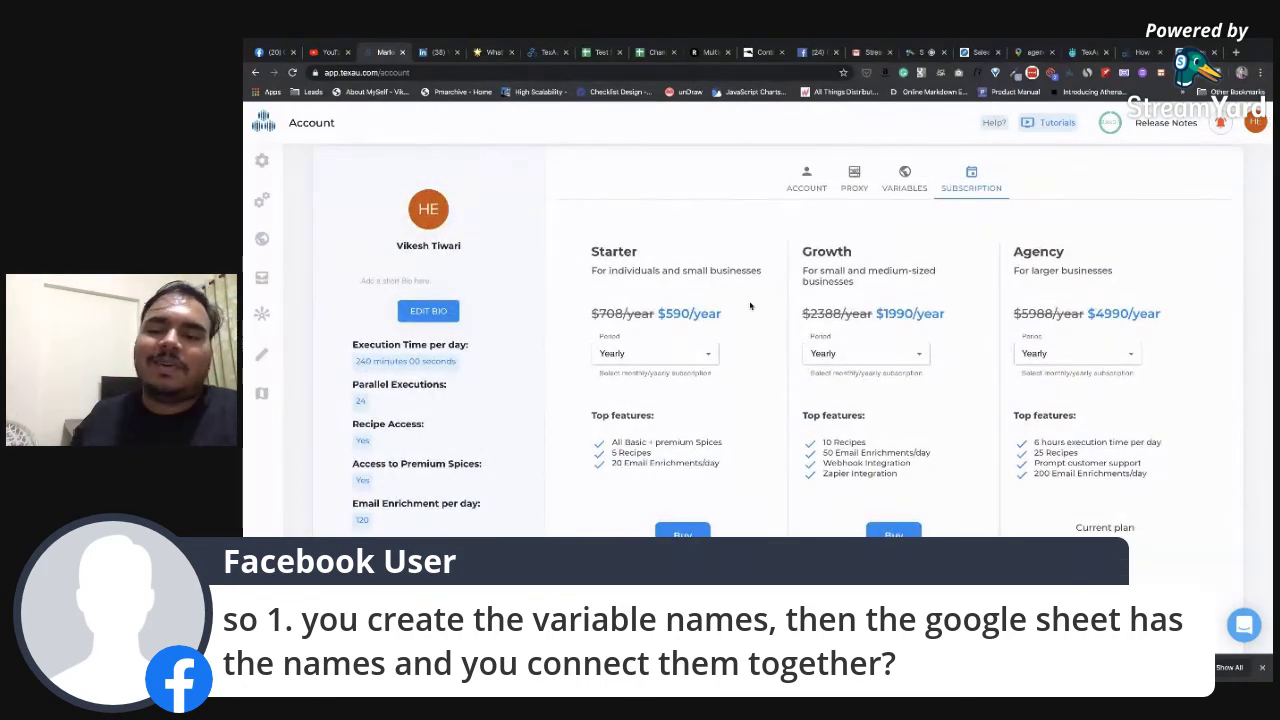
{"action": "scroll", "coordinate": [755, 310], "scroll_direction": "up", "scroll_amount": 1}
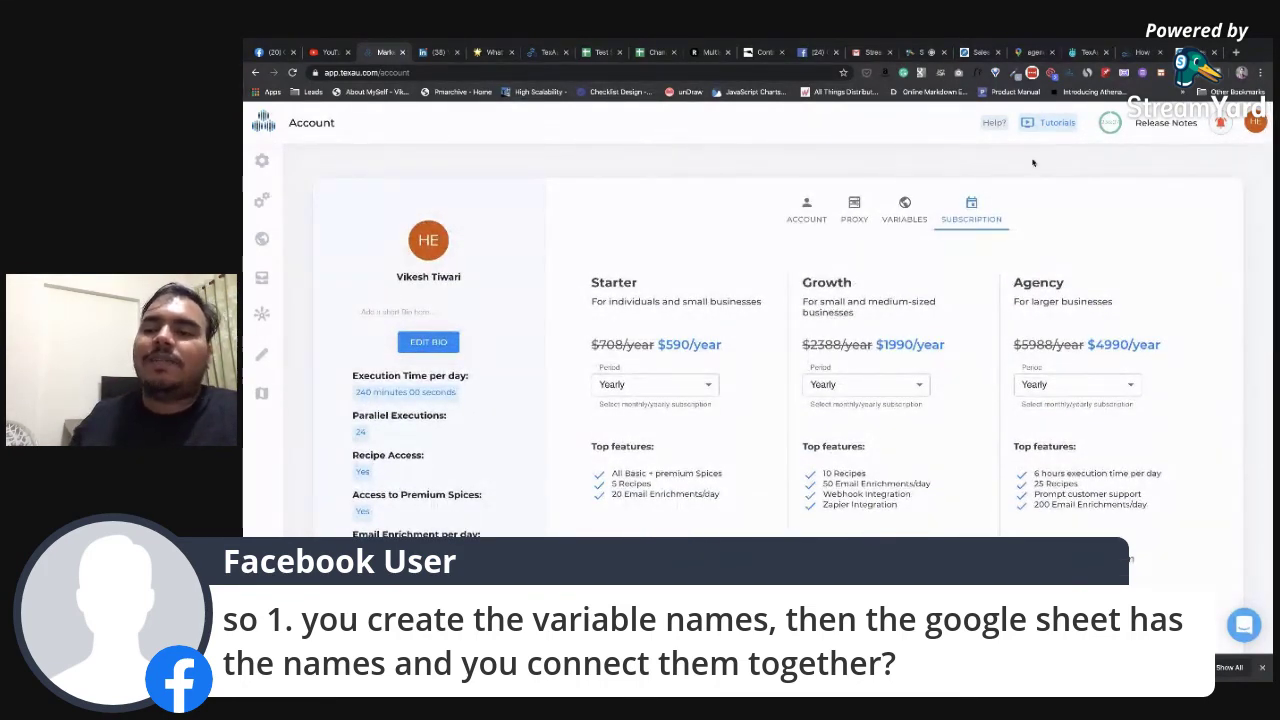
{"action": "left_click", "coordinate": [290, 160]}
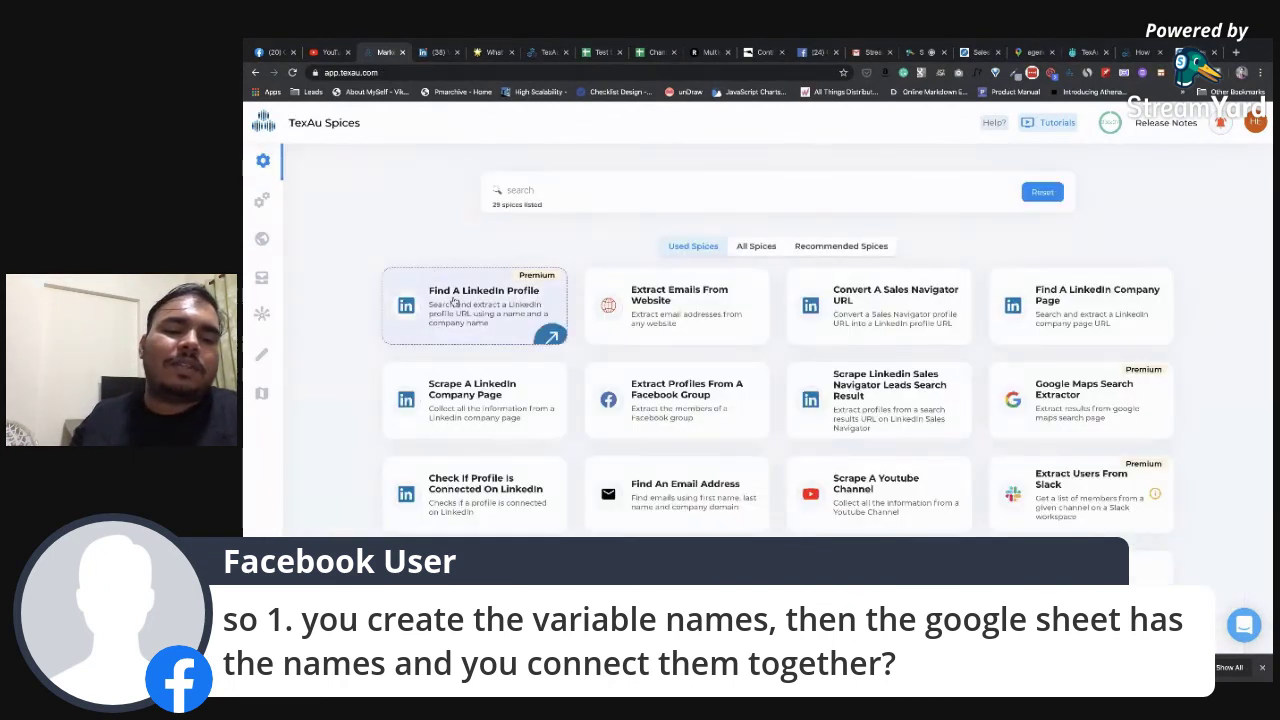
- Open the Find A LinkedIn Profile spice and close its Google Sheet import dialog
{"action": "left_click", "coordinate": [495, 303]}
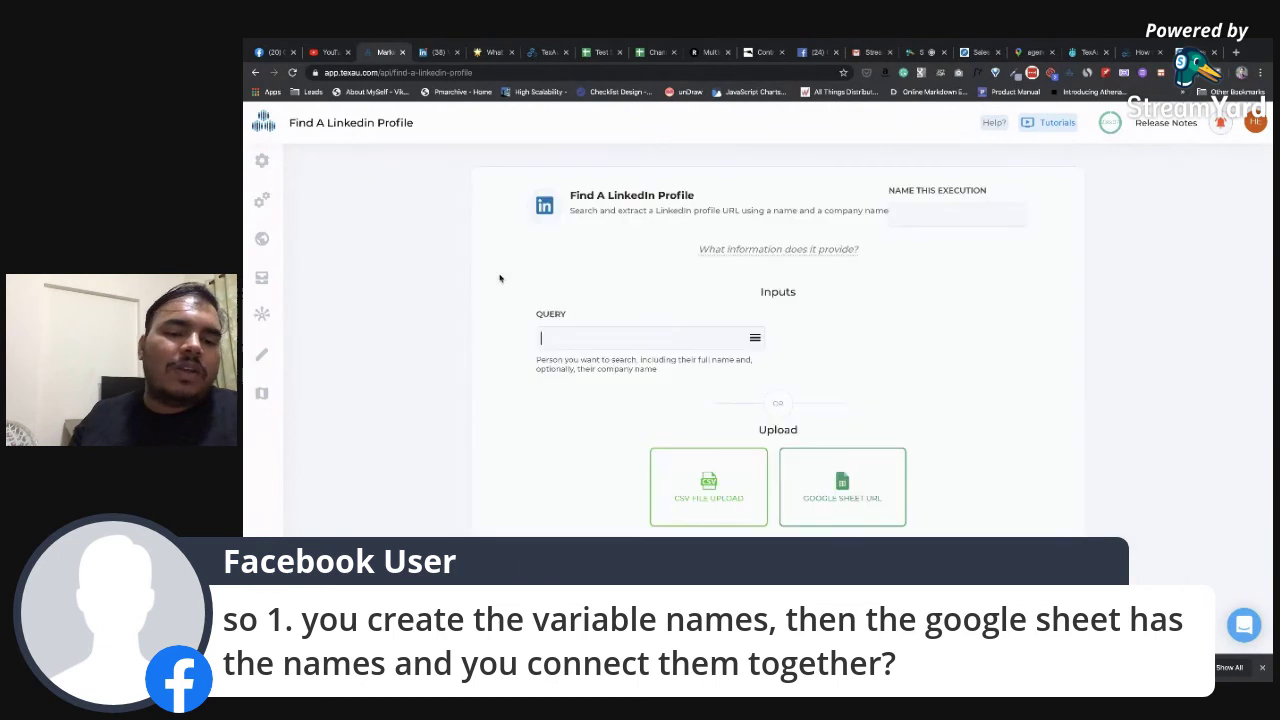
{"action": "scroll", "coordinate": [424, 361], "scroll_direction": "down", "scroll_amount": 2}
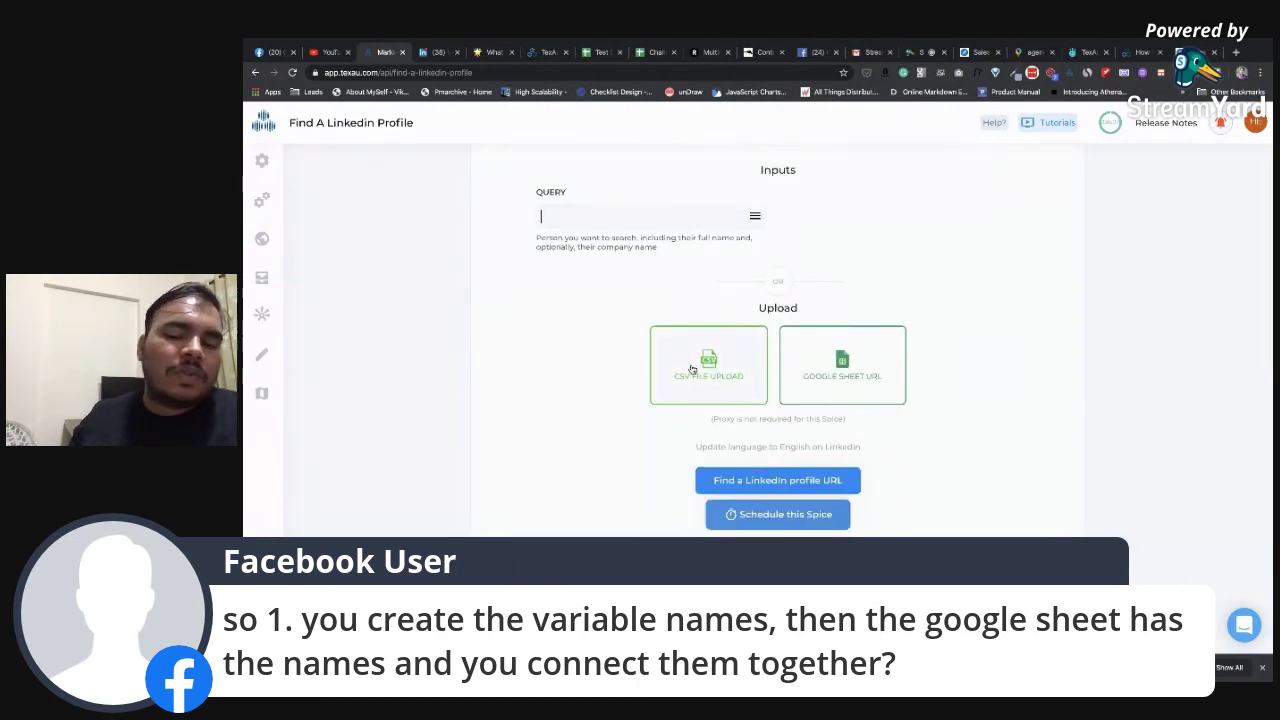
{"action": "left_click", "coordinate": [883, 378]}
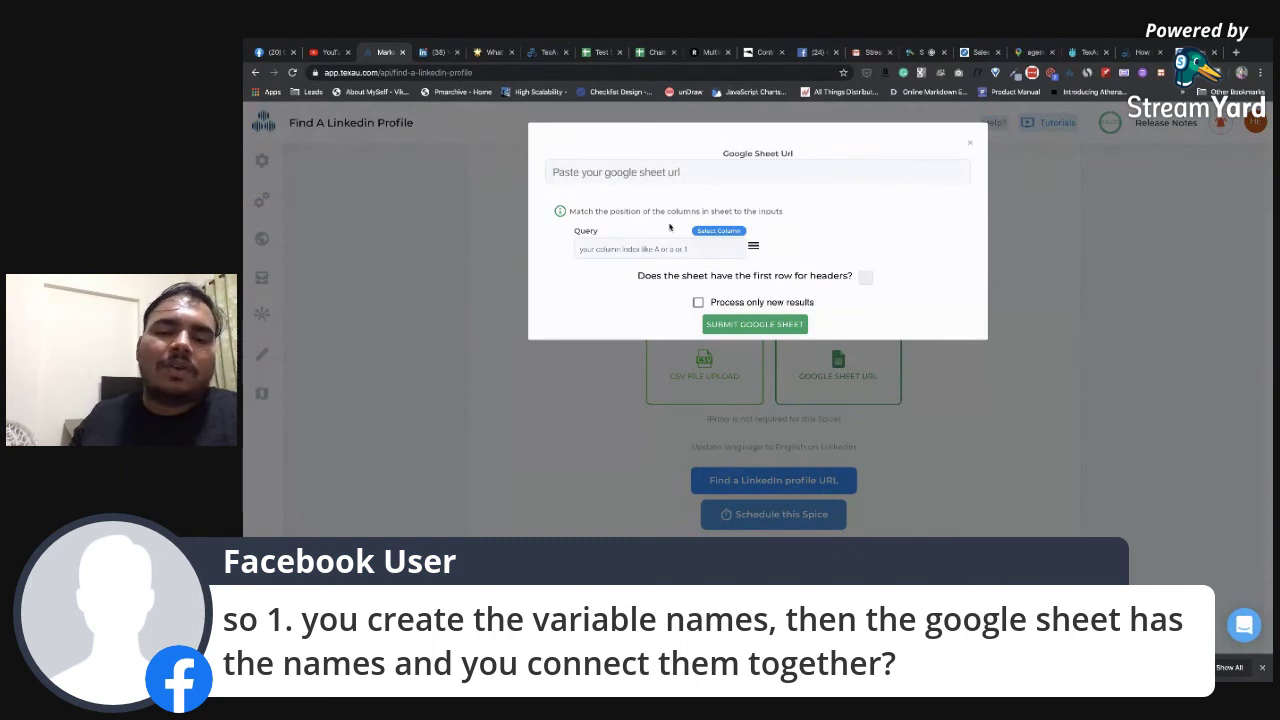
{"action": "left_click", "coordinate": [522, 367]}
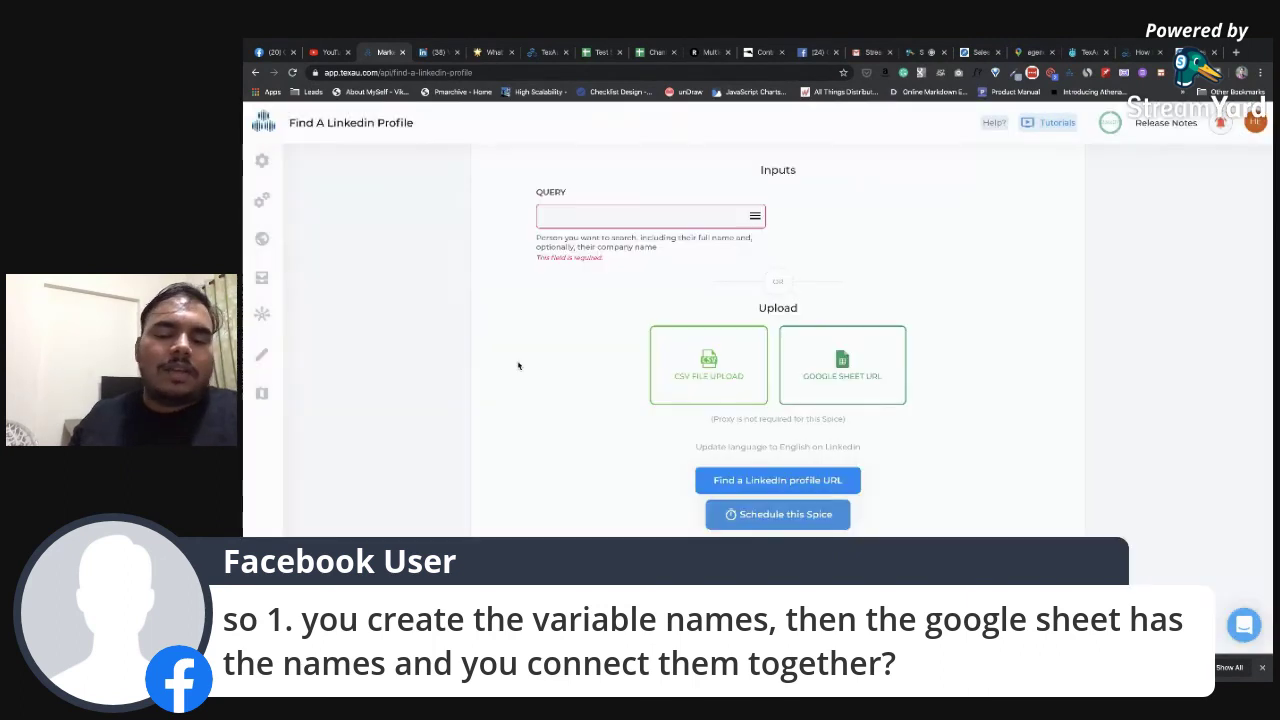
- Upload Channel Names - Sheet1.csv with headers, map its link column to Query, and execute
{"action": "left_click", "coordinate": [686, 374]}
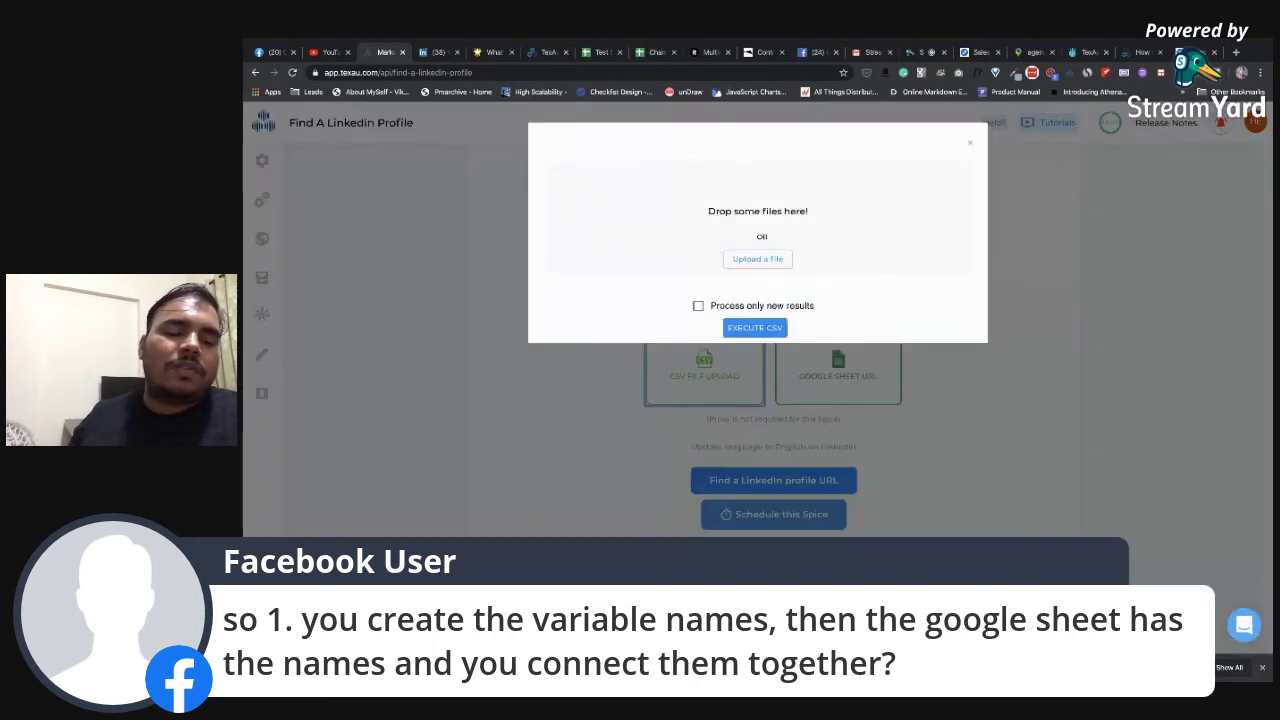
{"action": "left_click_drag", "start_coordinate": [1000, 400], "coordinate": [606, 205]}
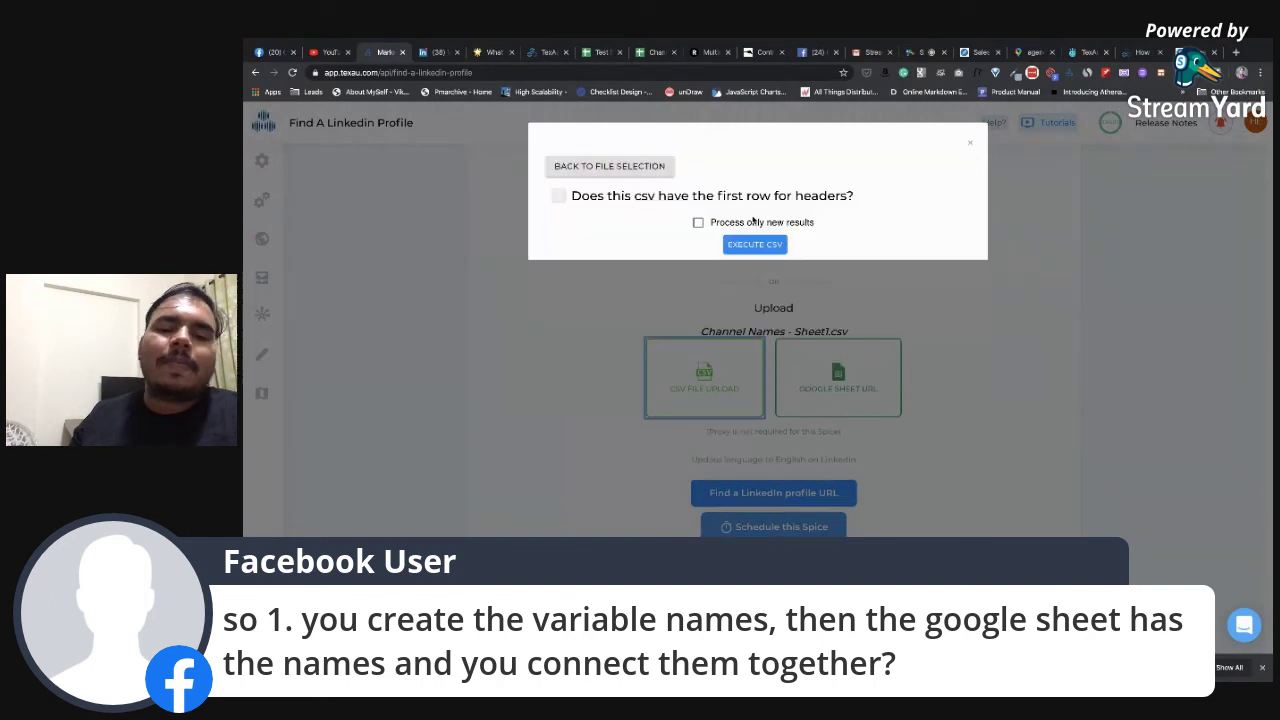
{"action": "left_click", "coordinate": [606, 200]}
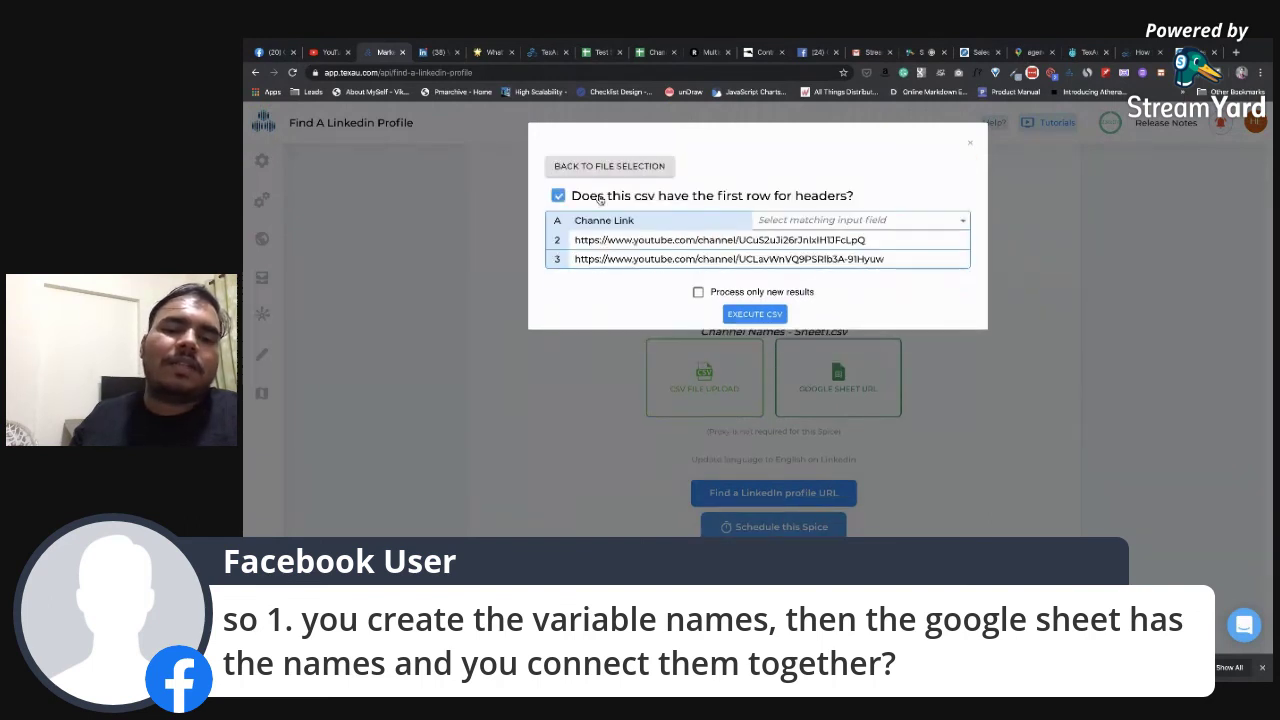
{"action": "left_click", "coordinate": [818, 220]}
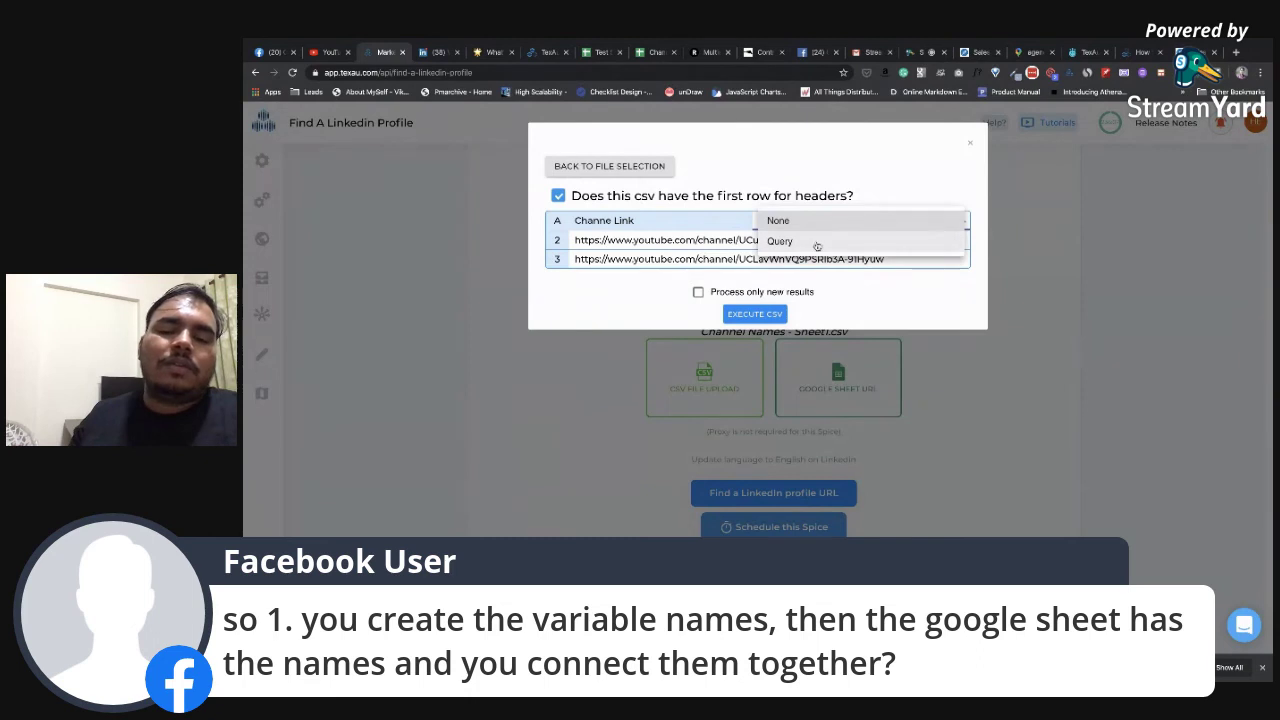
{"action": "left_click", "coordinate": [818, 245]}
{"action": "left_click", "coordinate": [756, 313]}
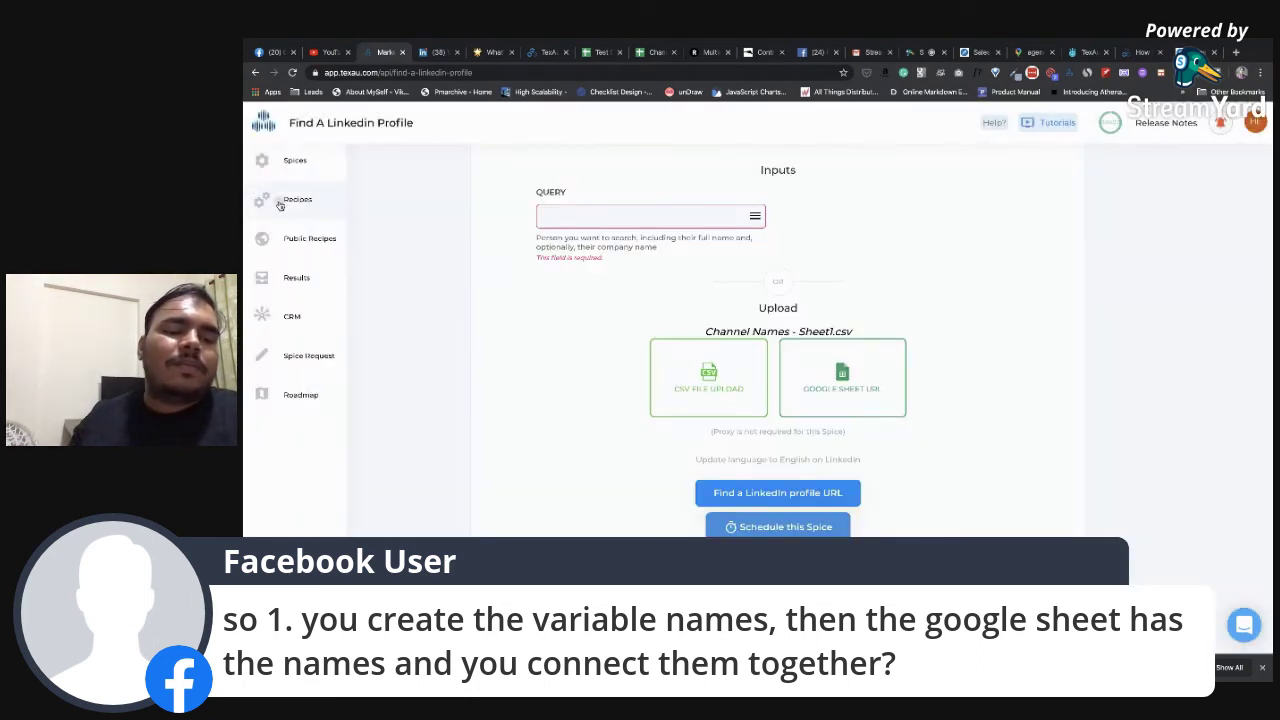
- Open the two-step Recipe from Recipes and select its Find a LinkedIn company page node
{"action": "left_click", "coordinate": [280, 204]}
{"action": "left_click", "coordinate": [726, 218]}
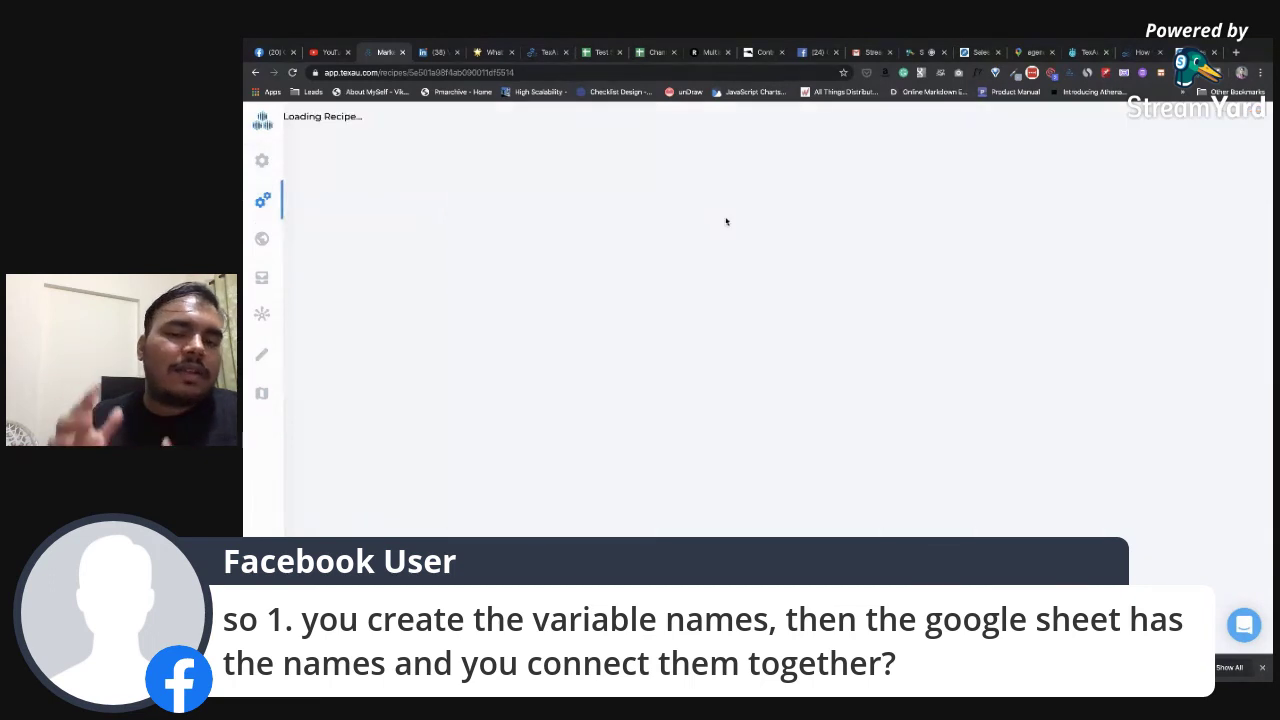
{"action": "left_click", "coordinate": [775, 159]}
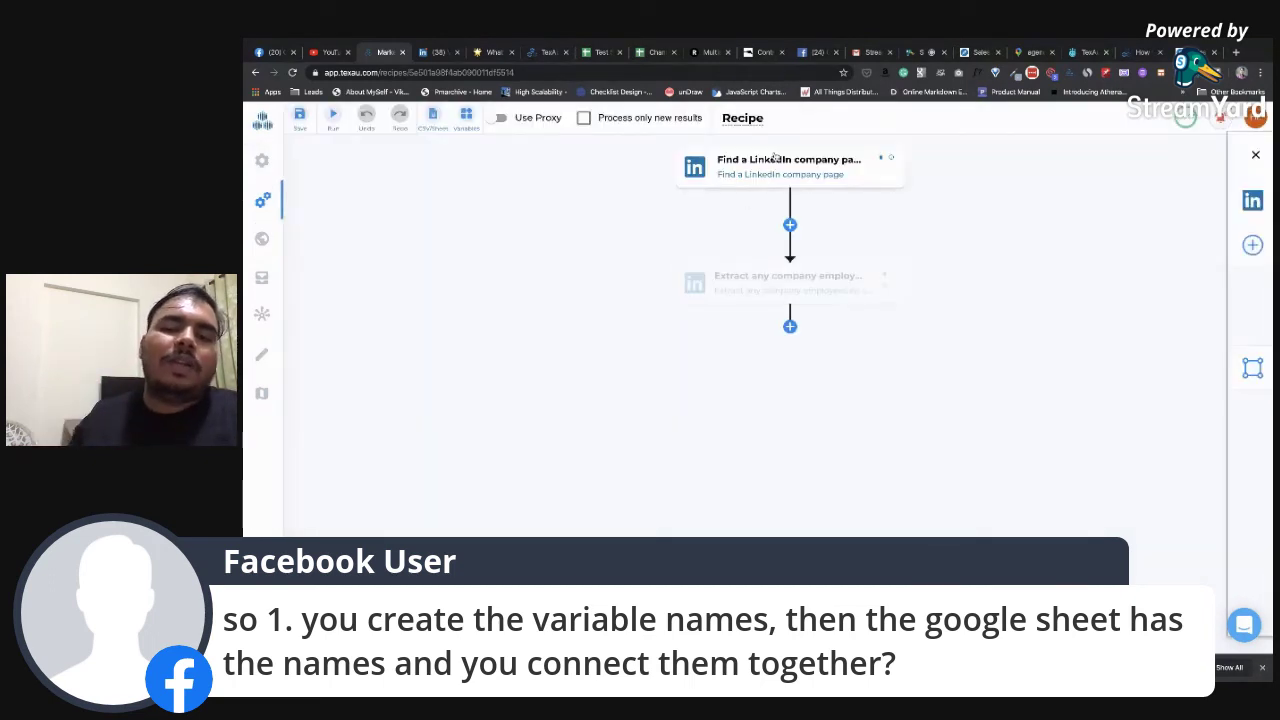
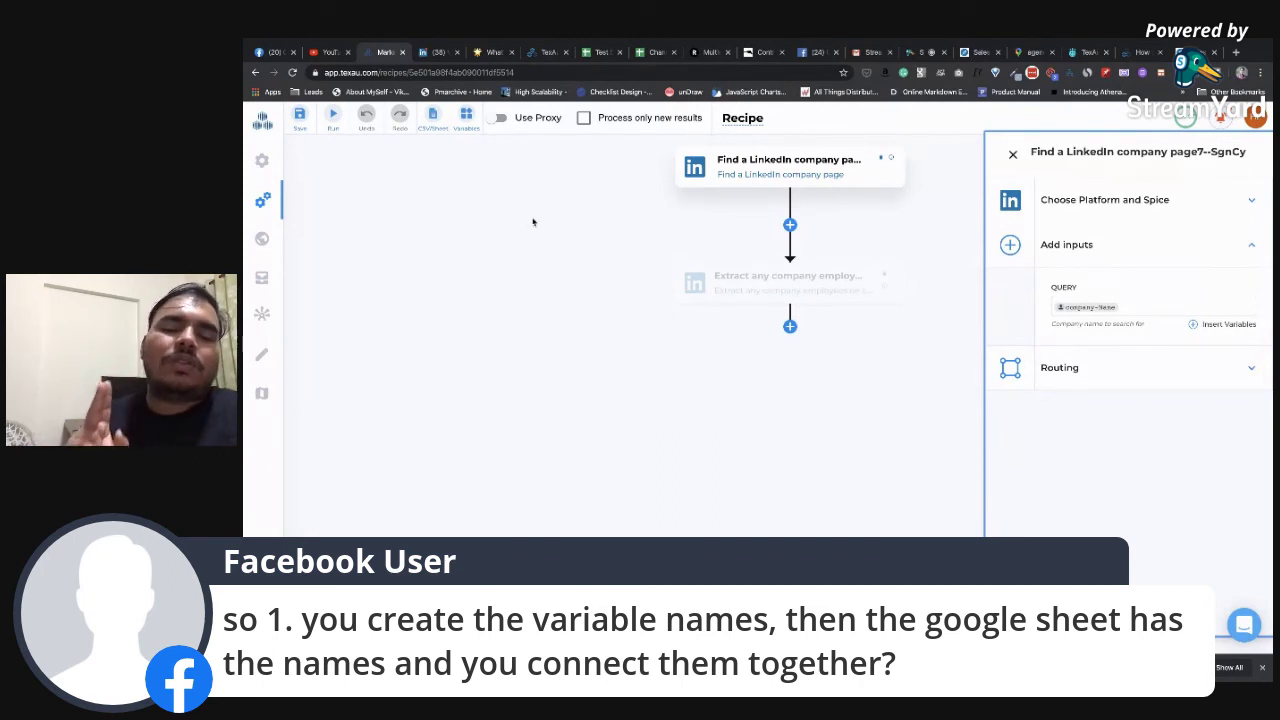
- Look over the global and local variables, then close them and the node's settings panel
{"action": "left_click", "coordinate": [462, 125]}
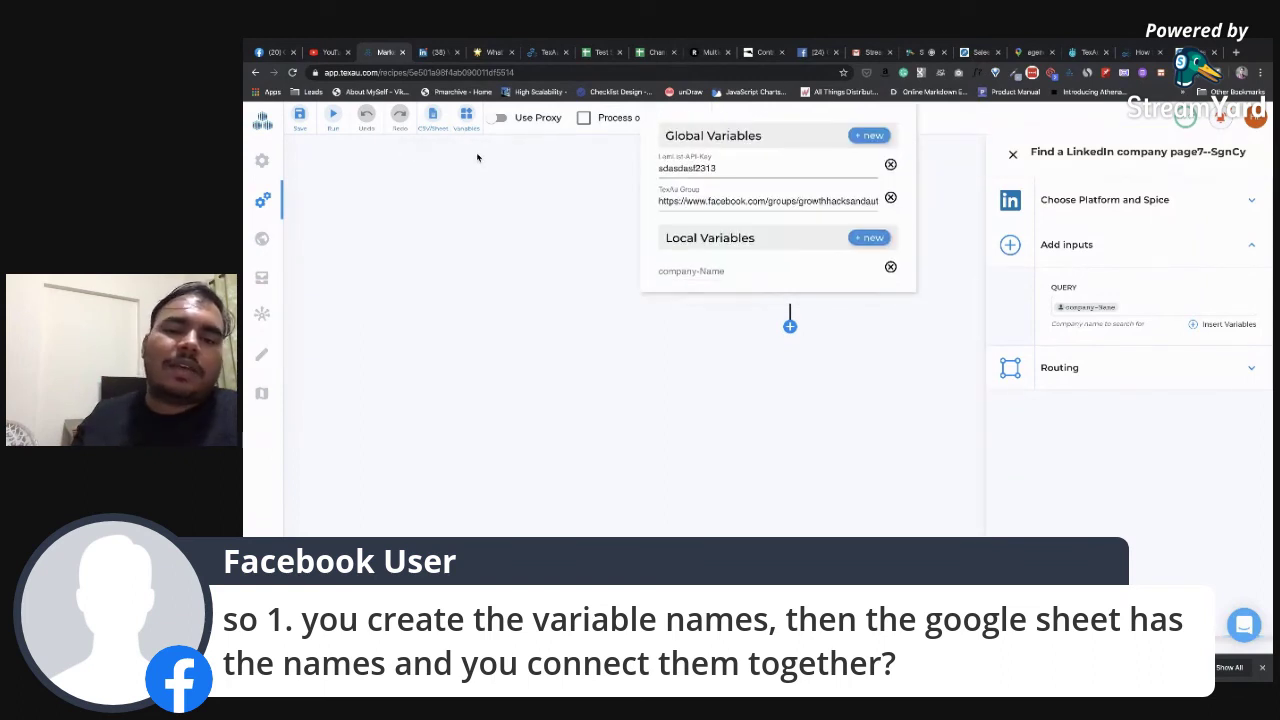
{"action": "left_click", "coordinate": [628, 225]}
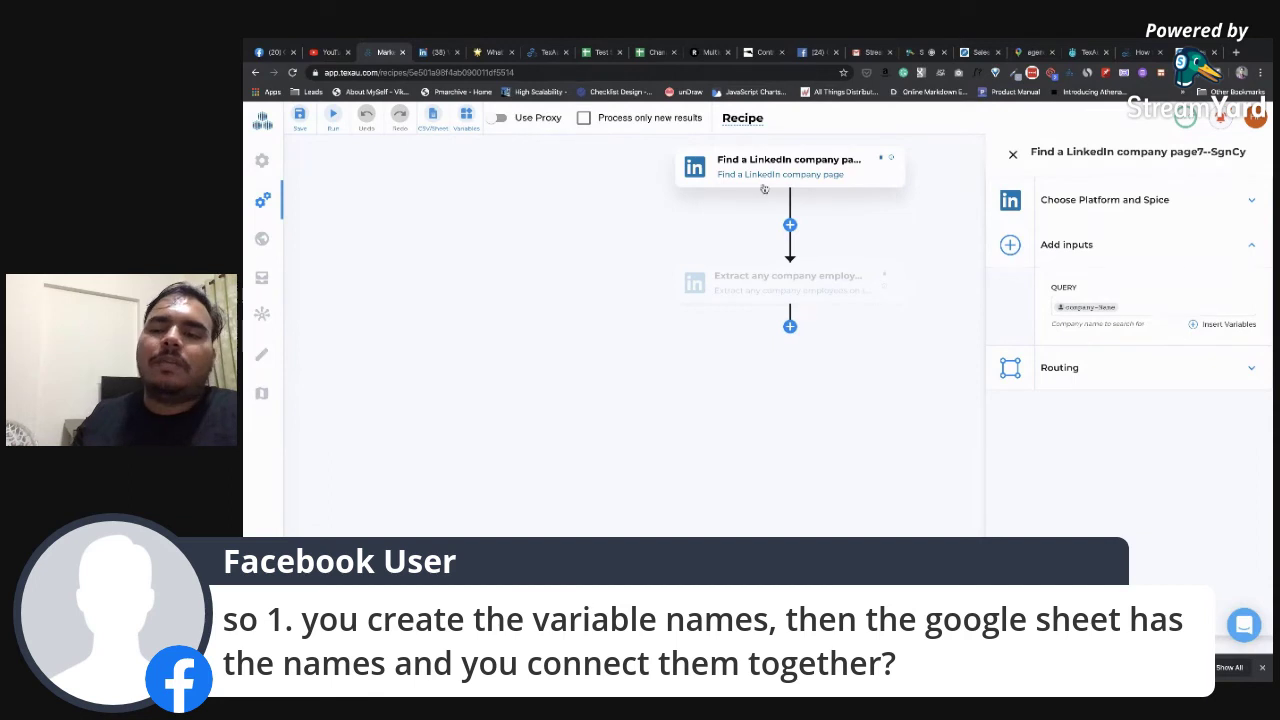
{"action": "left_click", "coordinate": [1014, 152]}
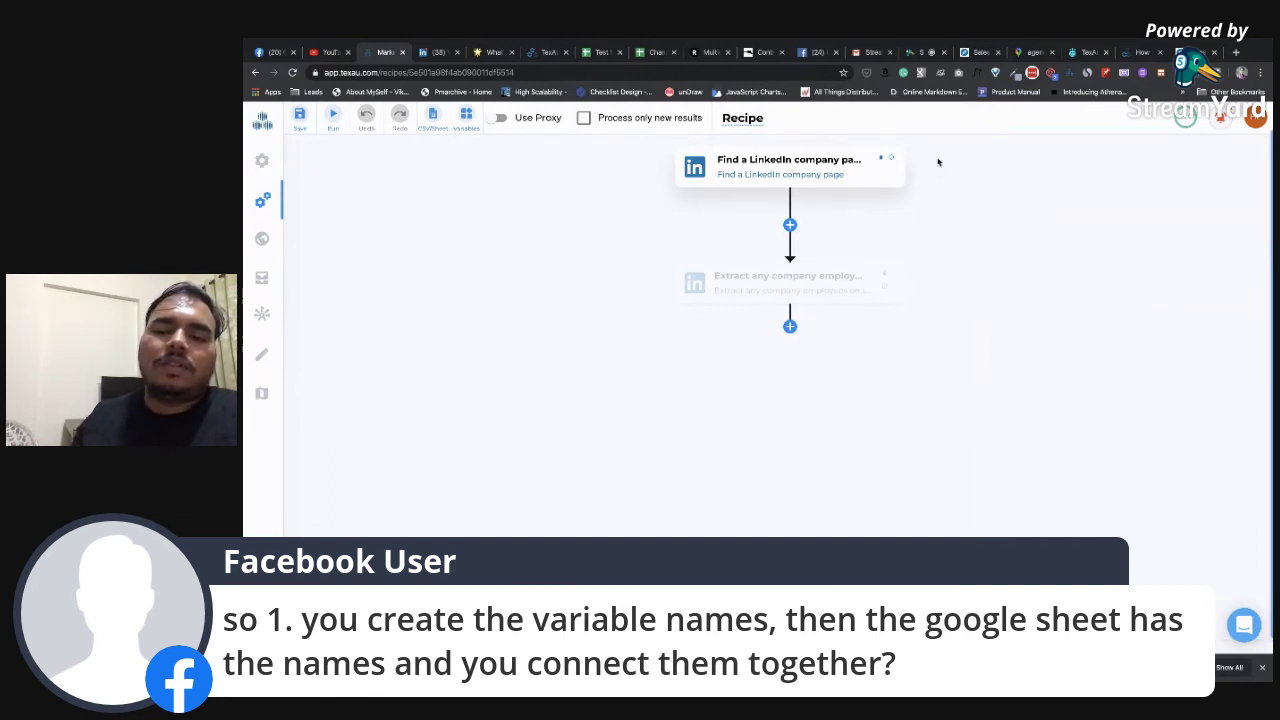
- Open the 'Scrape linkedin profiles of facebook group members' recipe from Public Recipes and add it to my recipes
{"action": "left_click", "coordinate": [262, 246]}
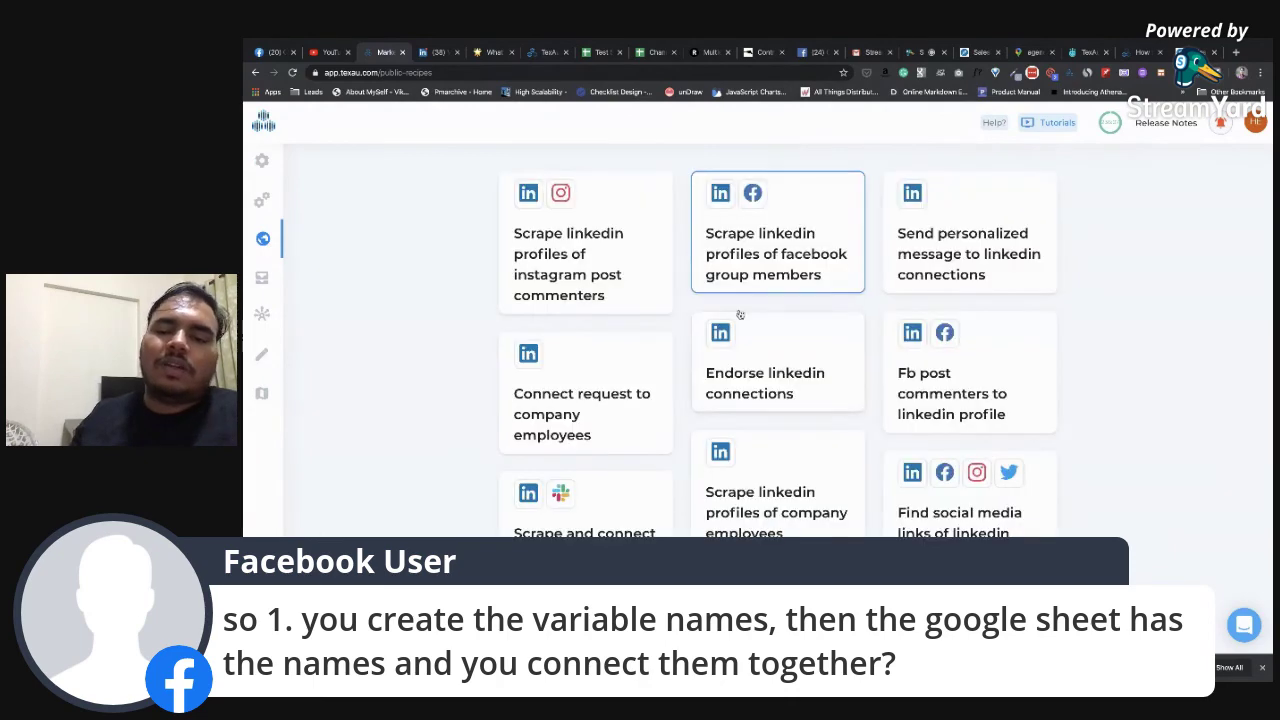
{"action": "scroll", "coordinate": [735, 312], "scroll_direction": "down", "scroll_amount": 3}
{"action": "scroll", "coordinate": [695, 297], "scroll_direction": "up", "scroll_amount": 3}
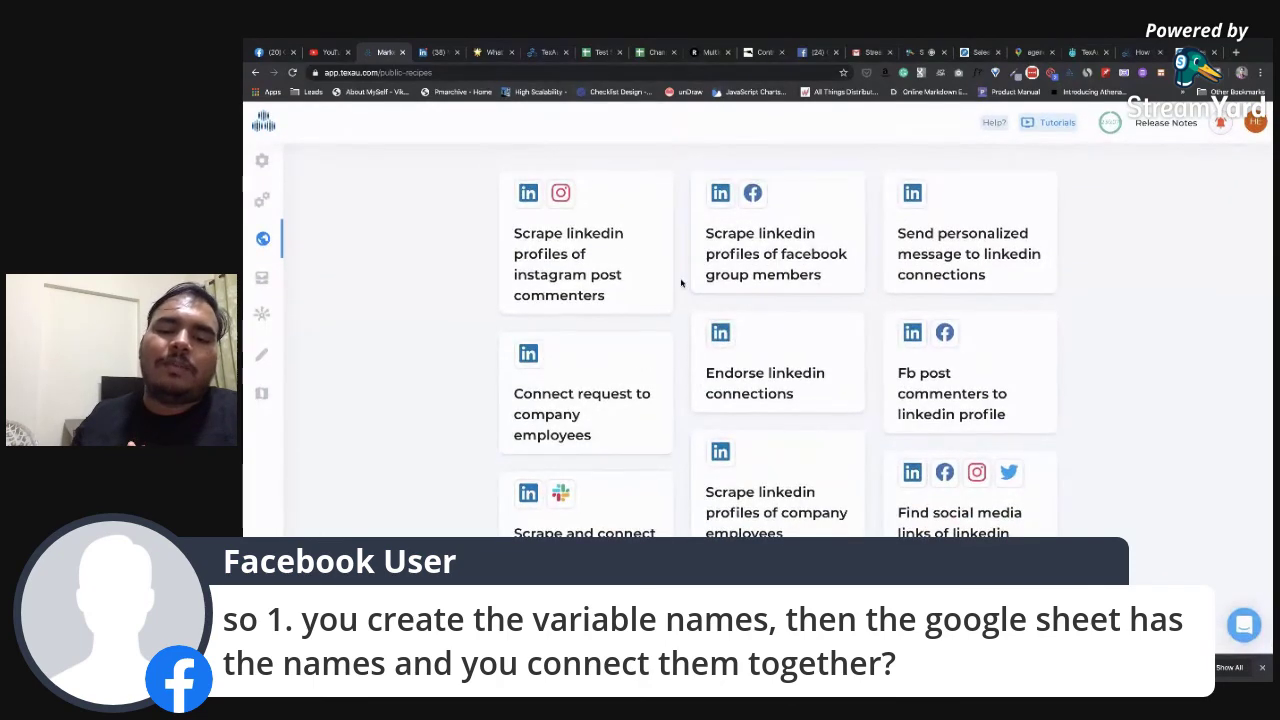
{"action": "left_click", "coordinate": [600, 270]}
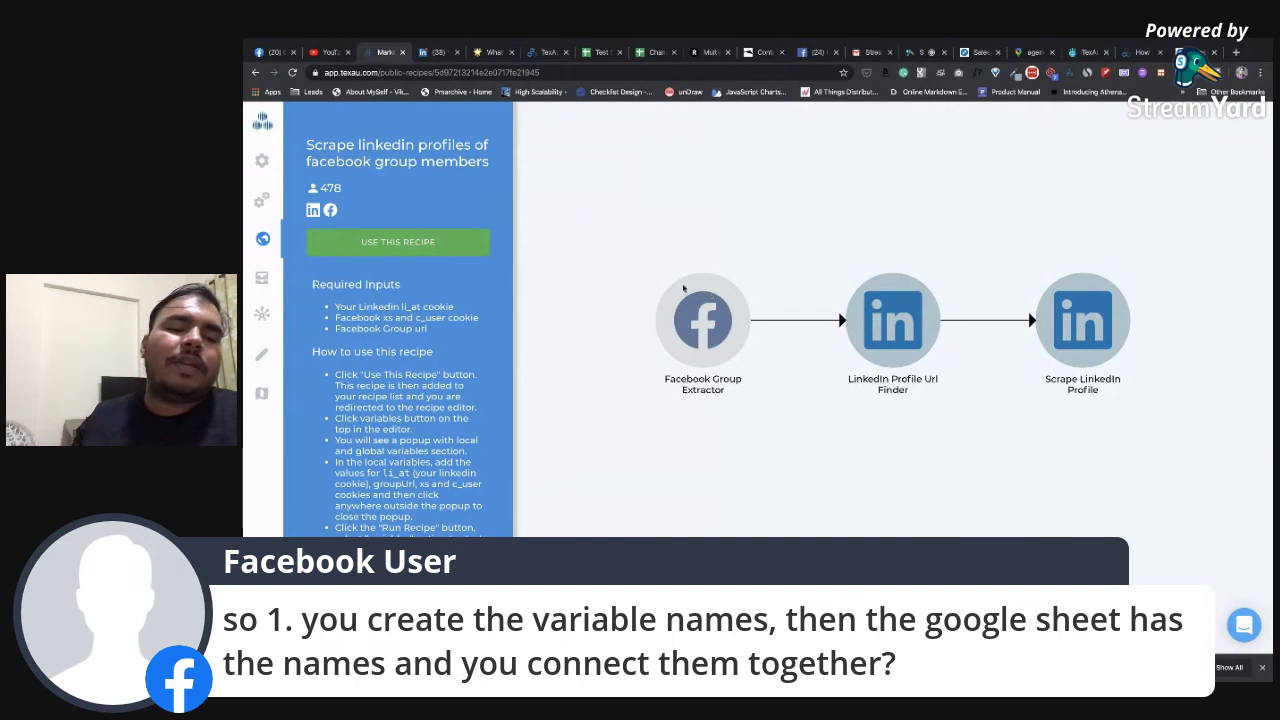
{"action": "left_click", "coordinate": [430, 251]}
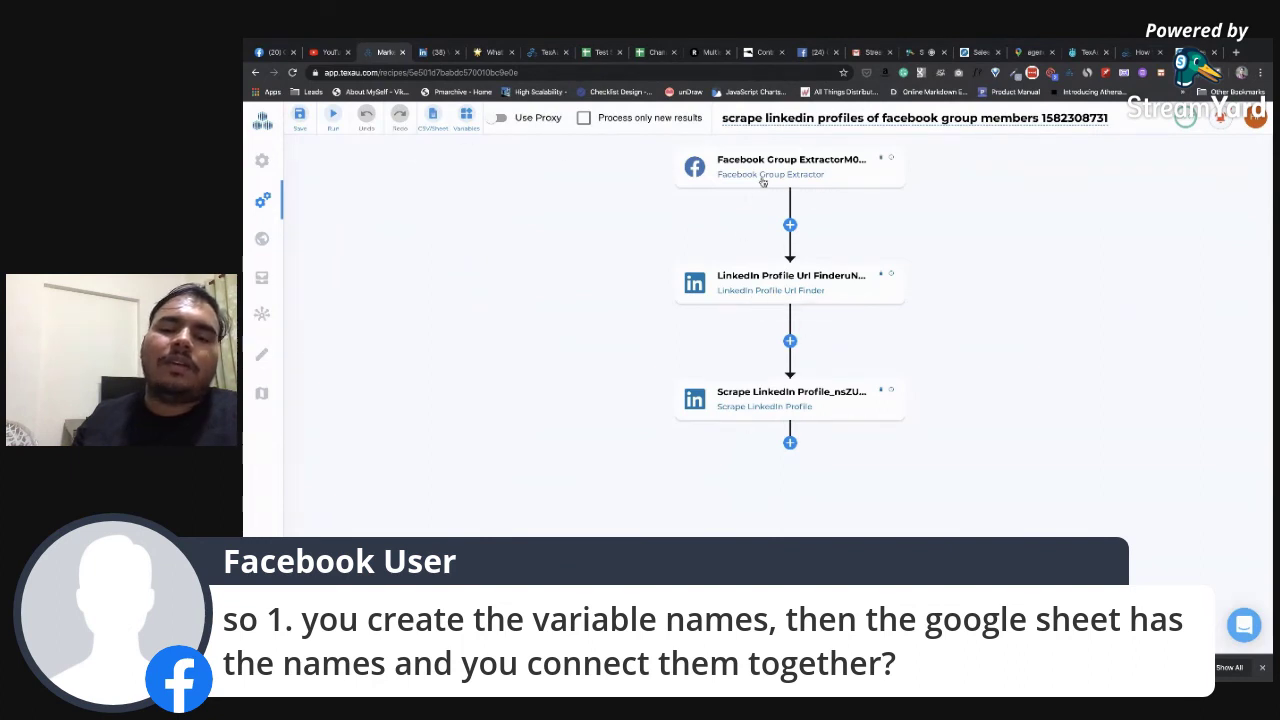
- Try a Google Sheet as the Facebook Group Extractor's input source, then dismiss the sheet URL dialog
{"action": "left_click", "coordinate": [761, 176]}
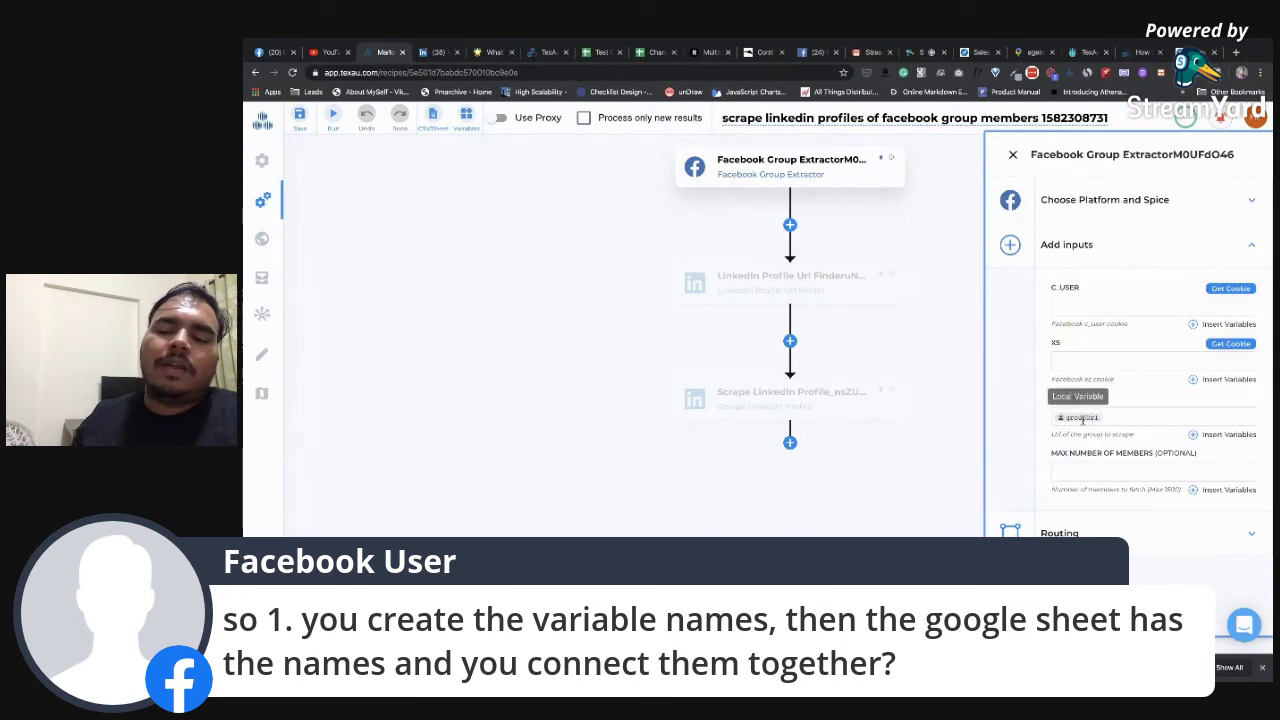
{"action": "left_click", "coordinate": [430, 114]}
{"action": "left_click", "coordinate": [450, 124]}
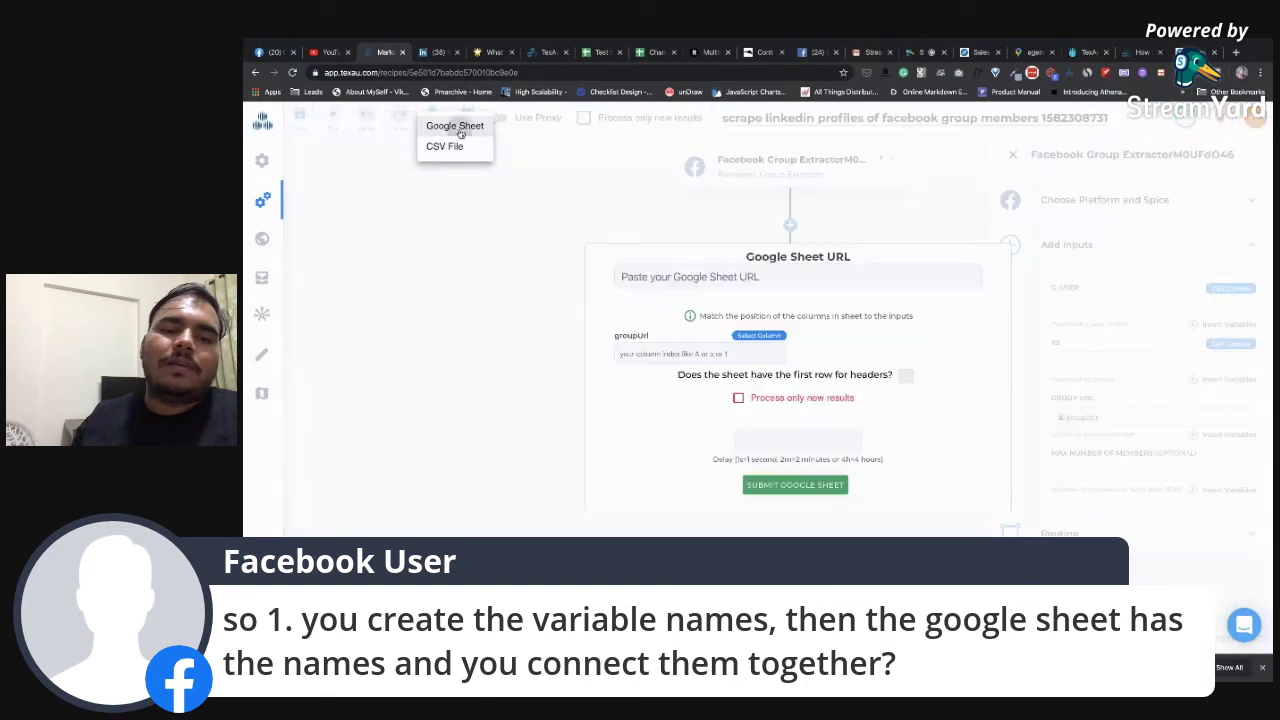
{"action": "left_click", "coordinate": [583, 340]}
- Drop a CSV file as the input source, check its column mapping, then close the upload dialog
{"action": "left_click", "coordinate": [433, 116]}
{"action": "left_click", "coordinate": [450, 147]}
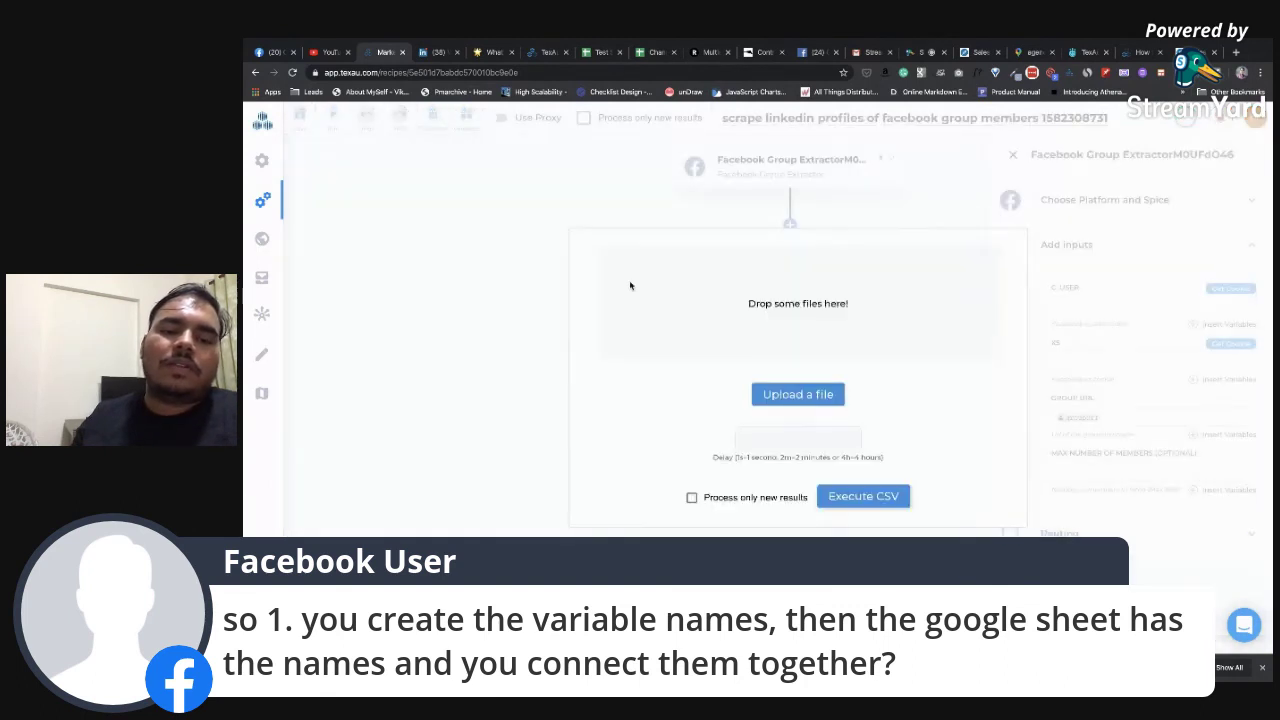
{"action": "left_click_drag", "start_coordinate": [620, 391], "coordinate": [760, 340]}
{"action": "left_click", "coordinate": [840, 326]}
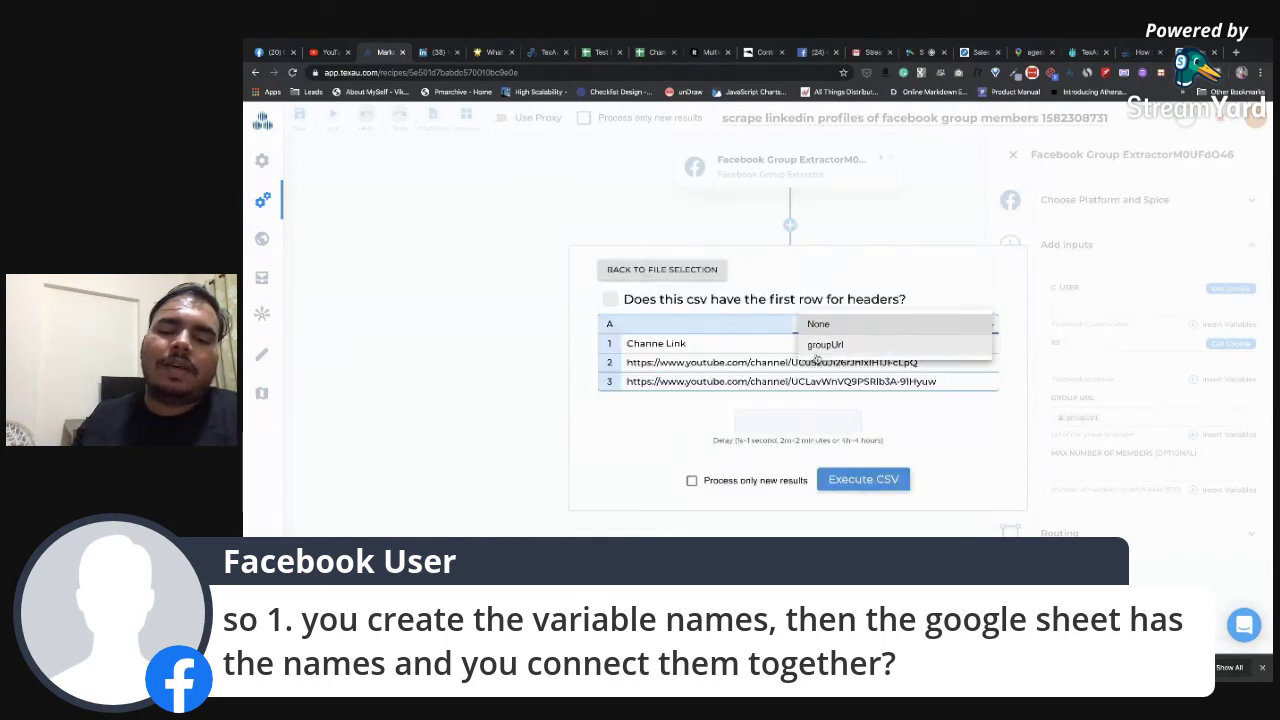
{"action": "left_click", "coordinate": [590, 263]}
{"action": "left_click", "coordinate": [548, 247]}
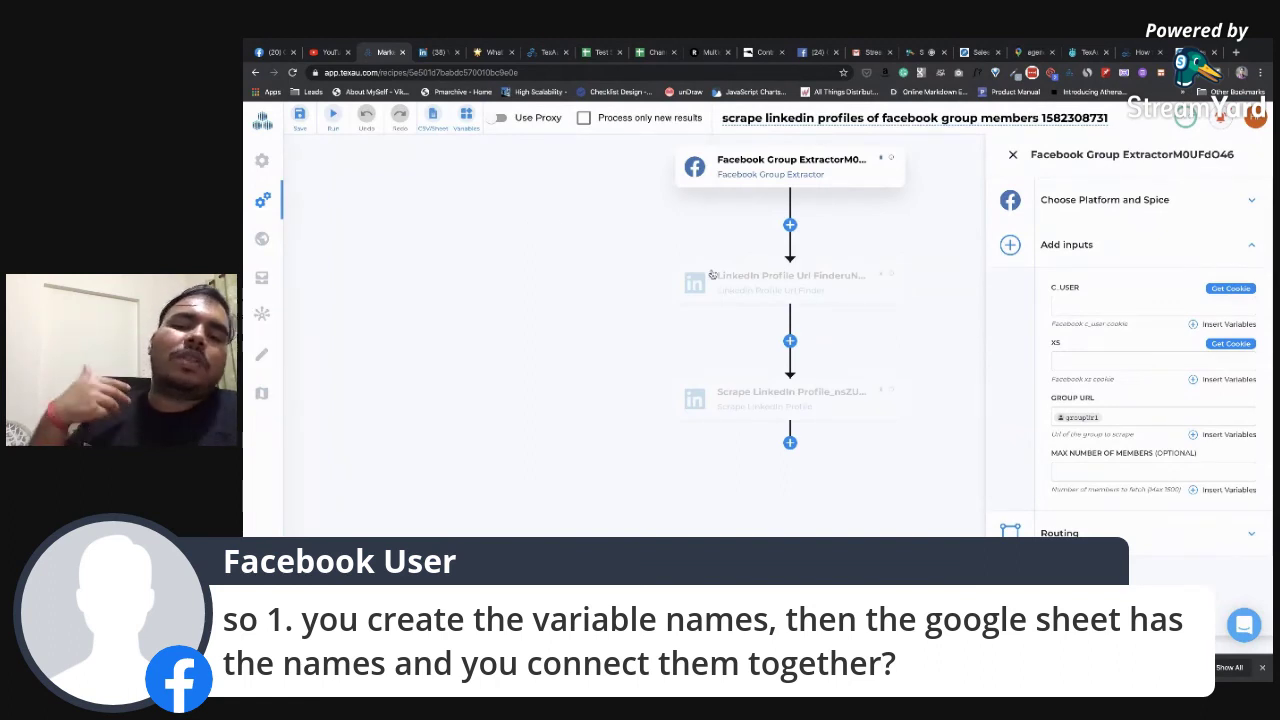
- On the Results page, tick the Facebook group extraction and Scrape a Youtube Channel runs
{"action": "mouse_move", "coordinate": [304, 294]}
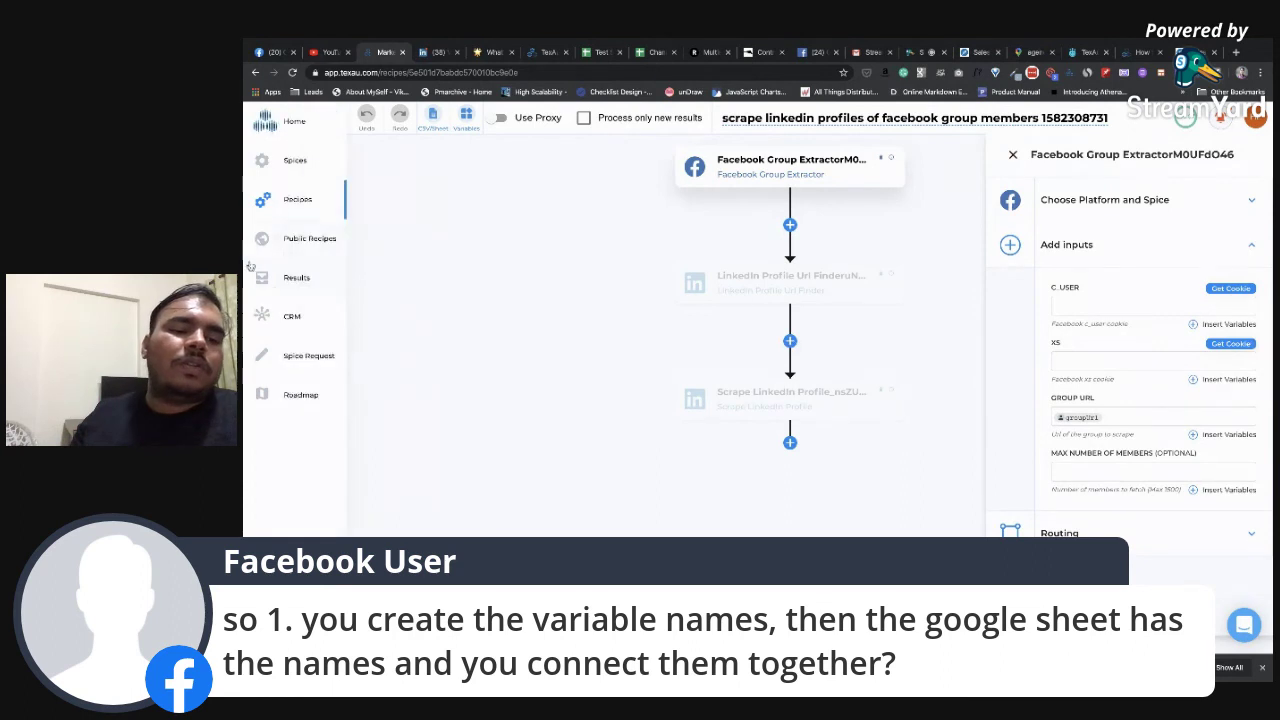
{"action": "left_click", "coordinate": [300, 280]}
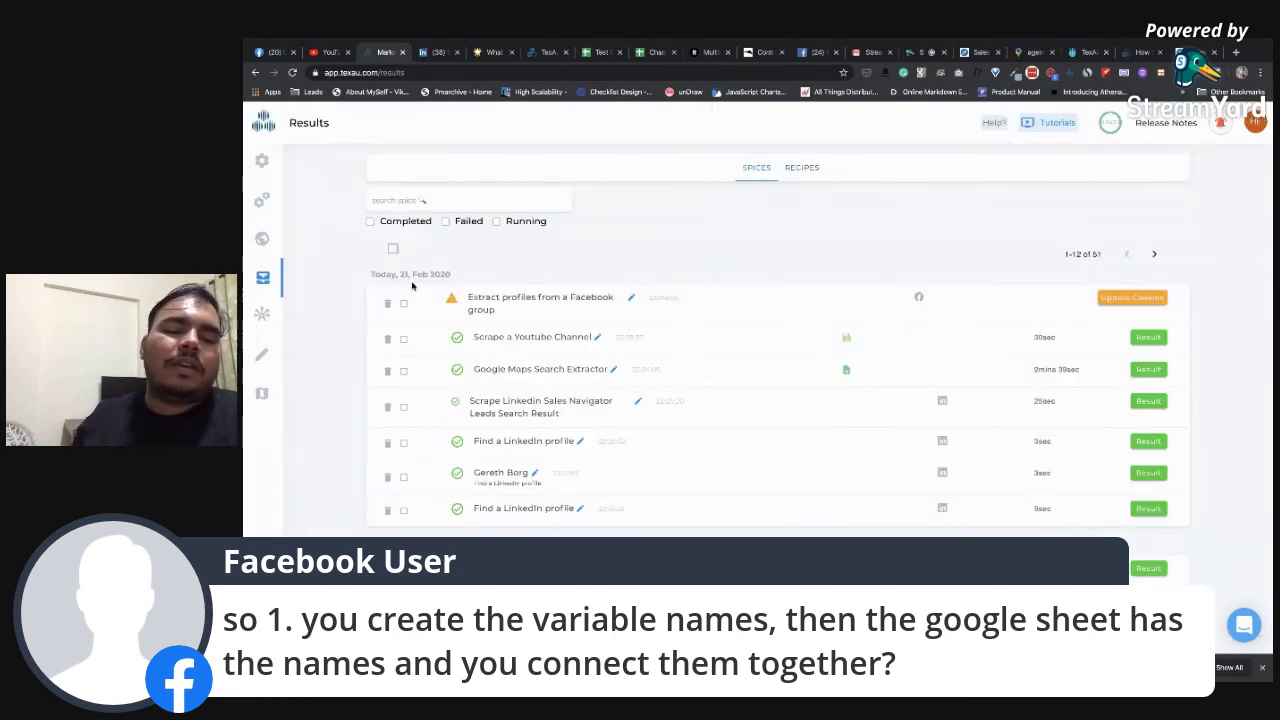
{"action": "left_click", "coordinate": [403, 303]}
{"action": "left_click", "coordinate": [403, 342]}
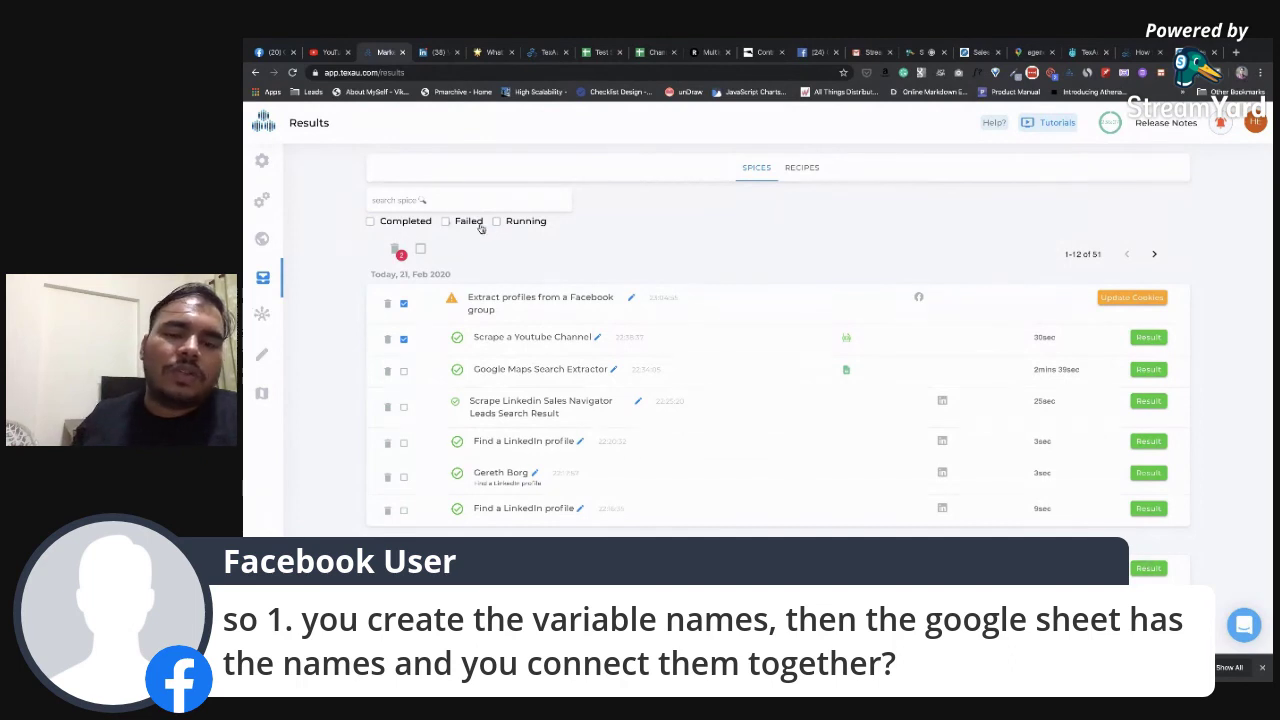
{"action": "left_click", "coordinate": [460, 194]}
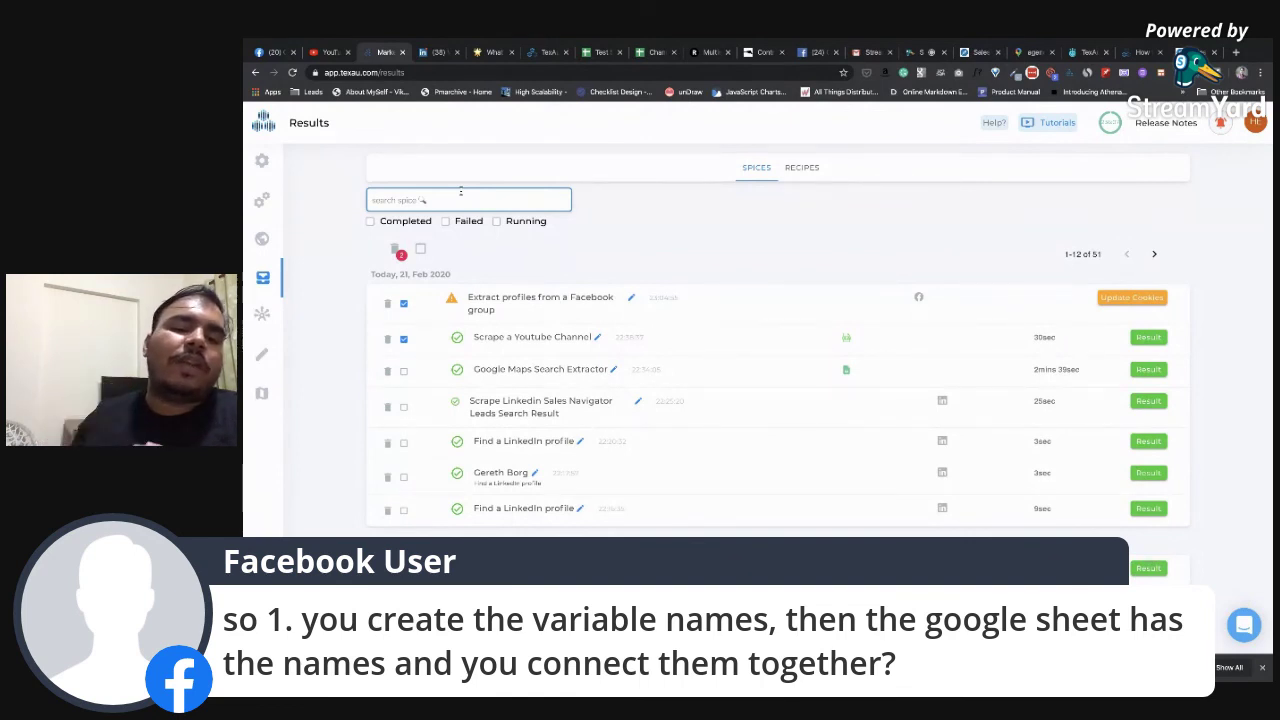
- Rename the first execution to 'testr-workships' and search the spice results for 'tes'
{"action": "left_click", "coordinate": [630, 297]}
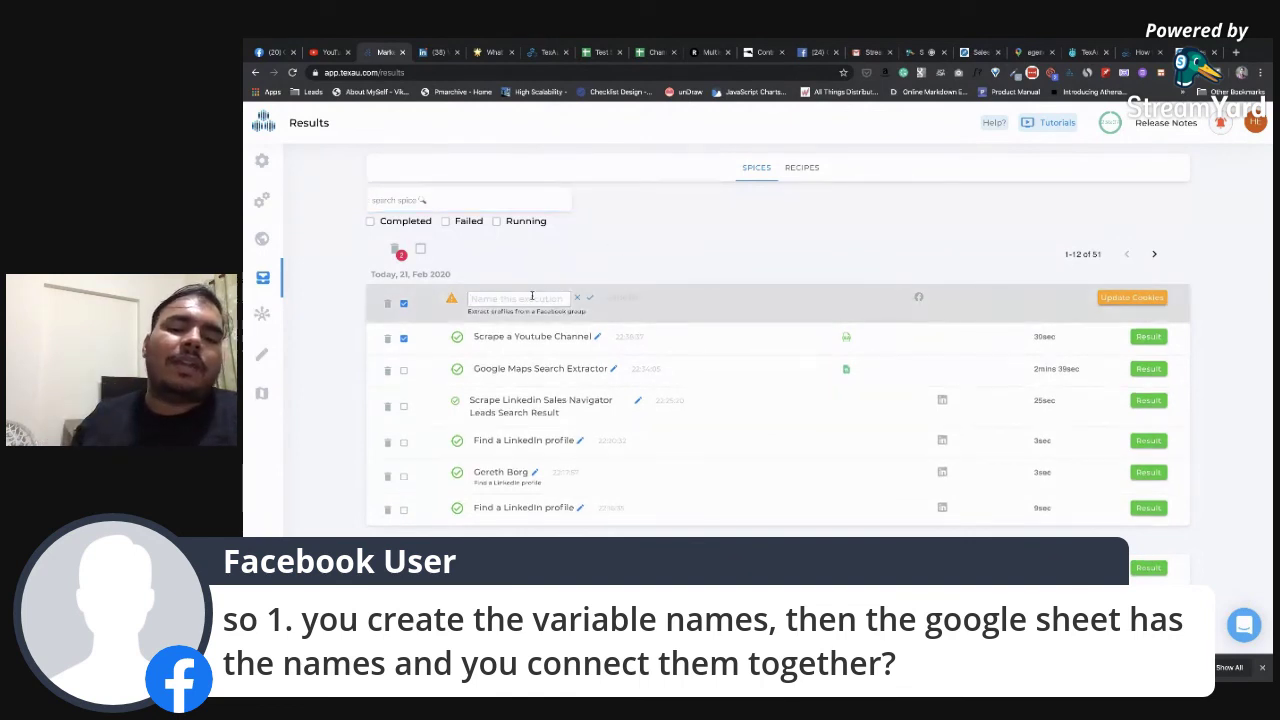
{"action": "type", "text": "tes"}
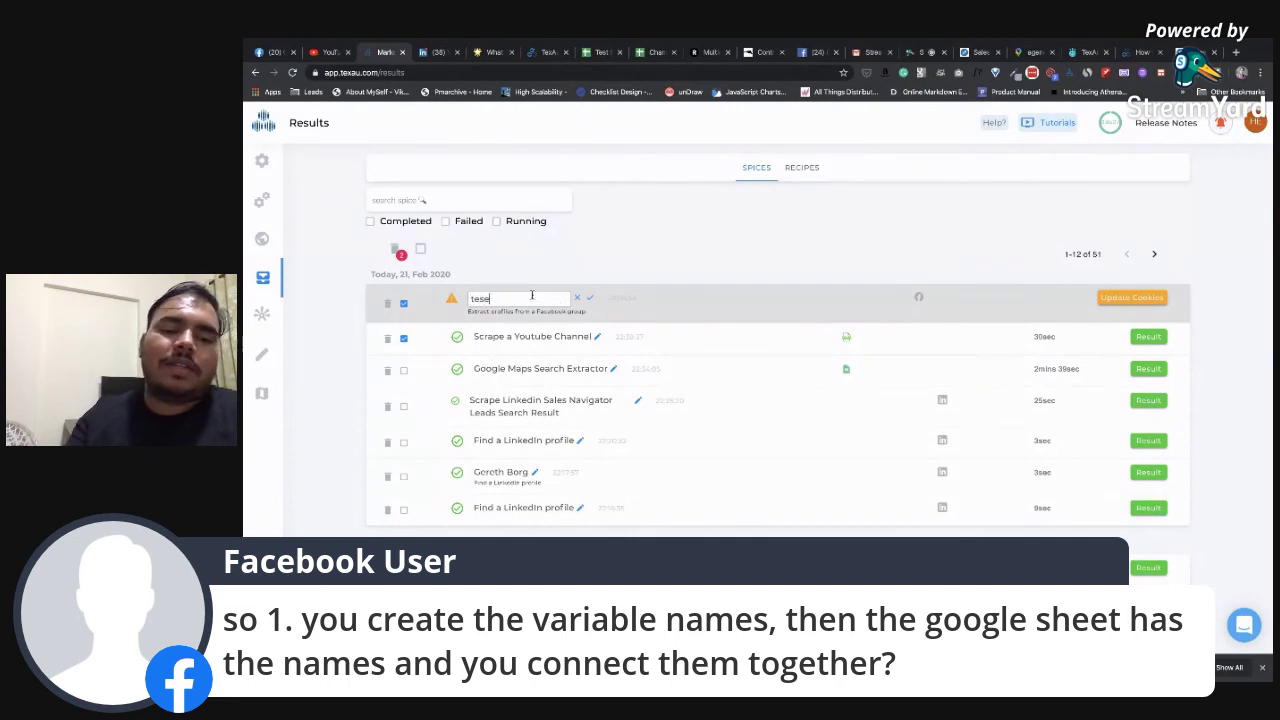
{"action": "type", "text": "tr-orkships"}
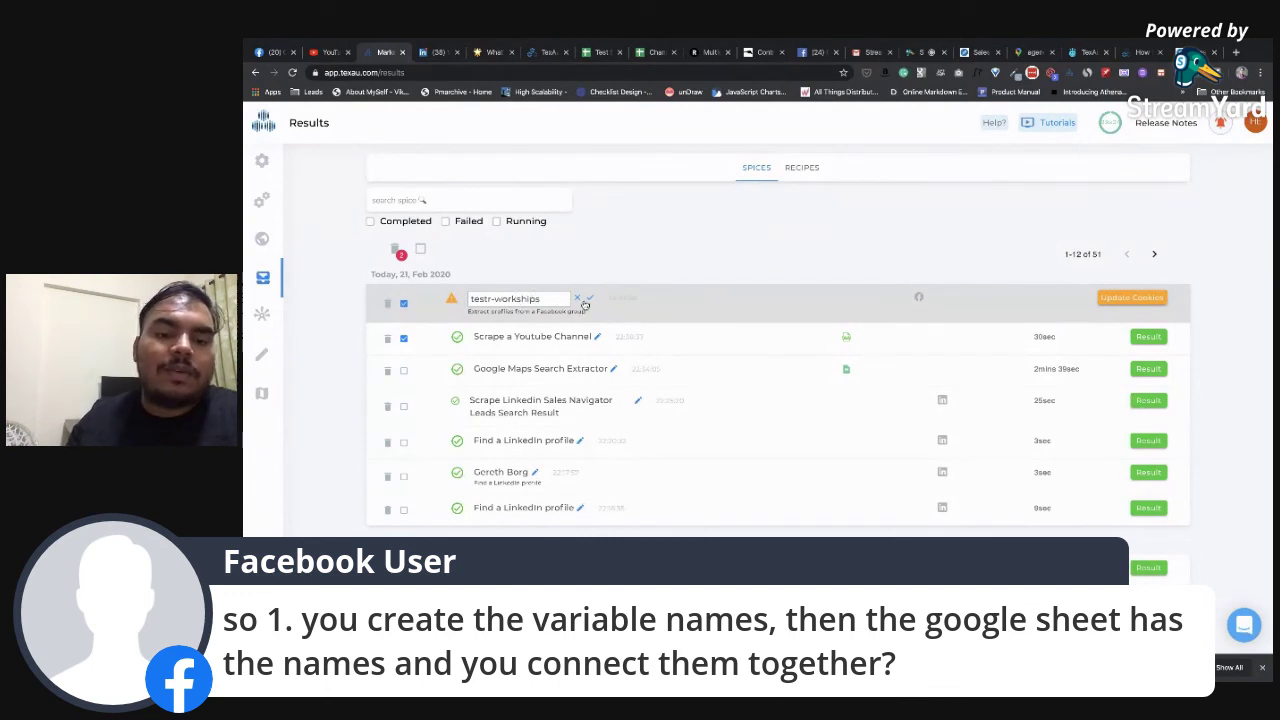
{"action": "left_click", "coordinate": [577, 298]}
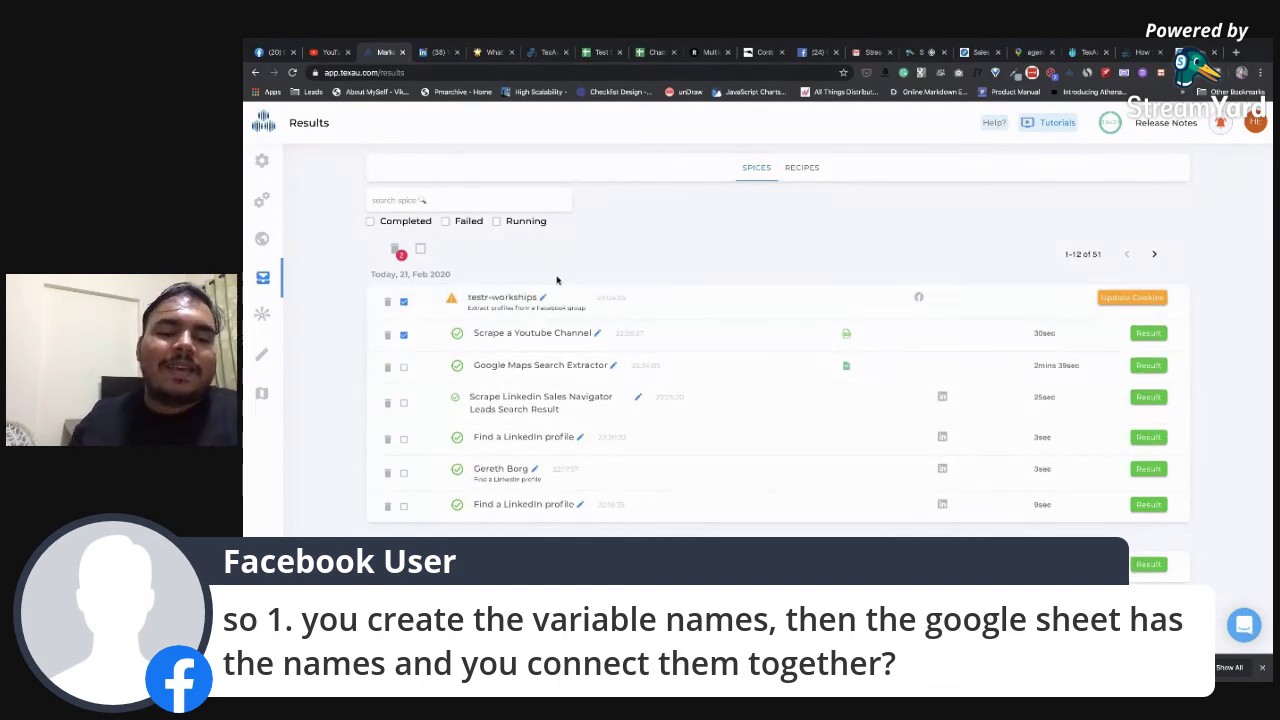
{"action": "left_click", "coordinate": [441, 198]}
{"action": "type", "text": "tes"}
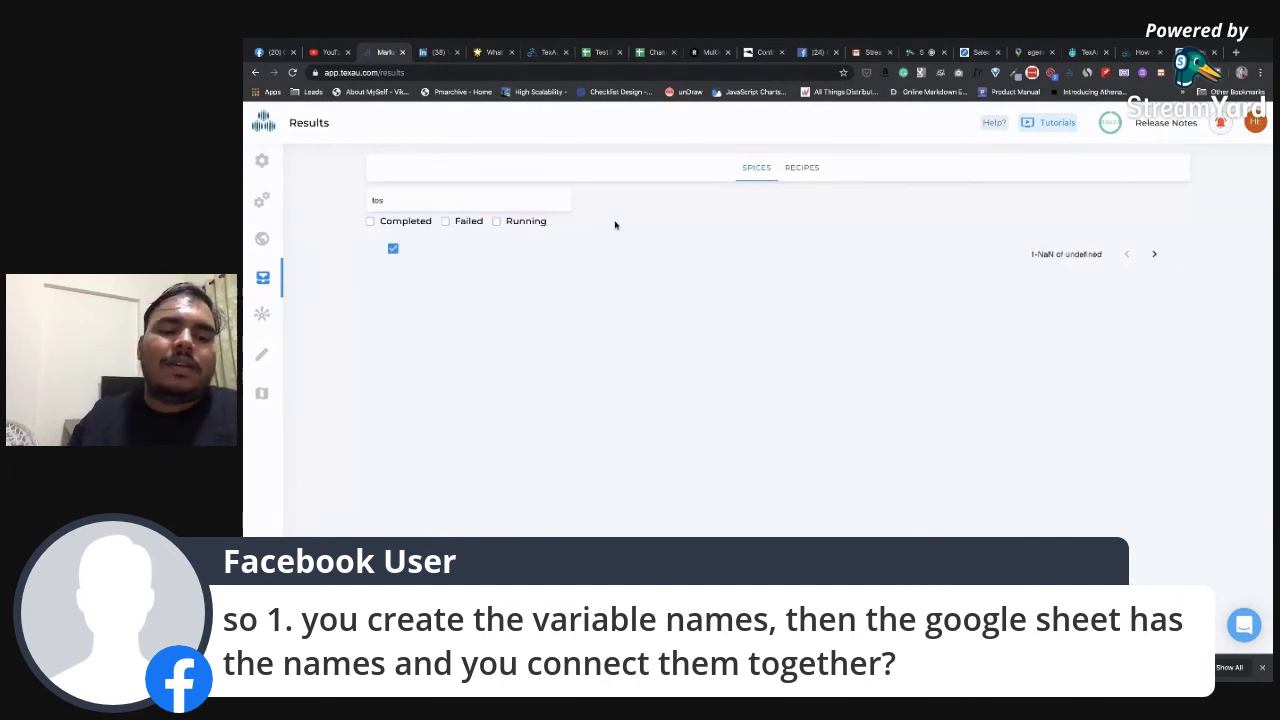
- Check the TexAu Workshop 1 Recipe run's logs in recipe results, then return to spice results
{"action": "left_click", "coordinate": [794, 169]}
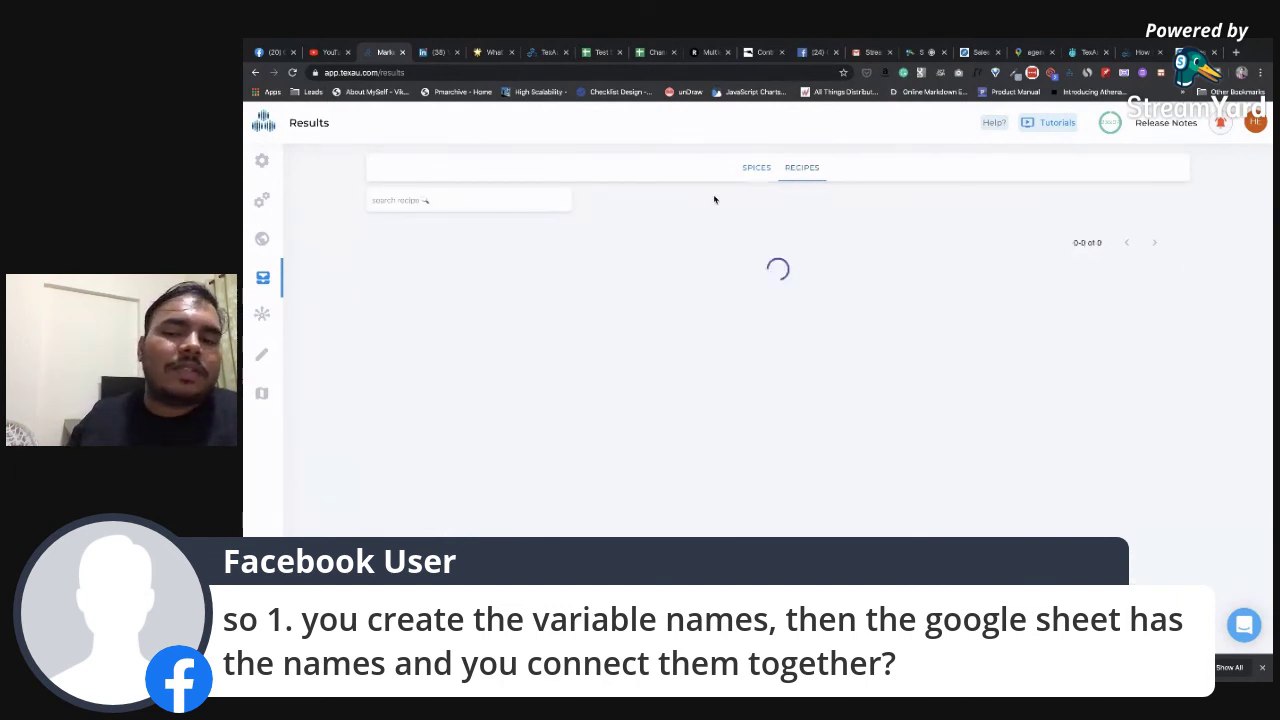
{"action": "left_click", "coordinate": [510, 284]}
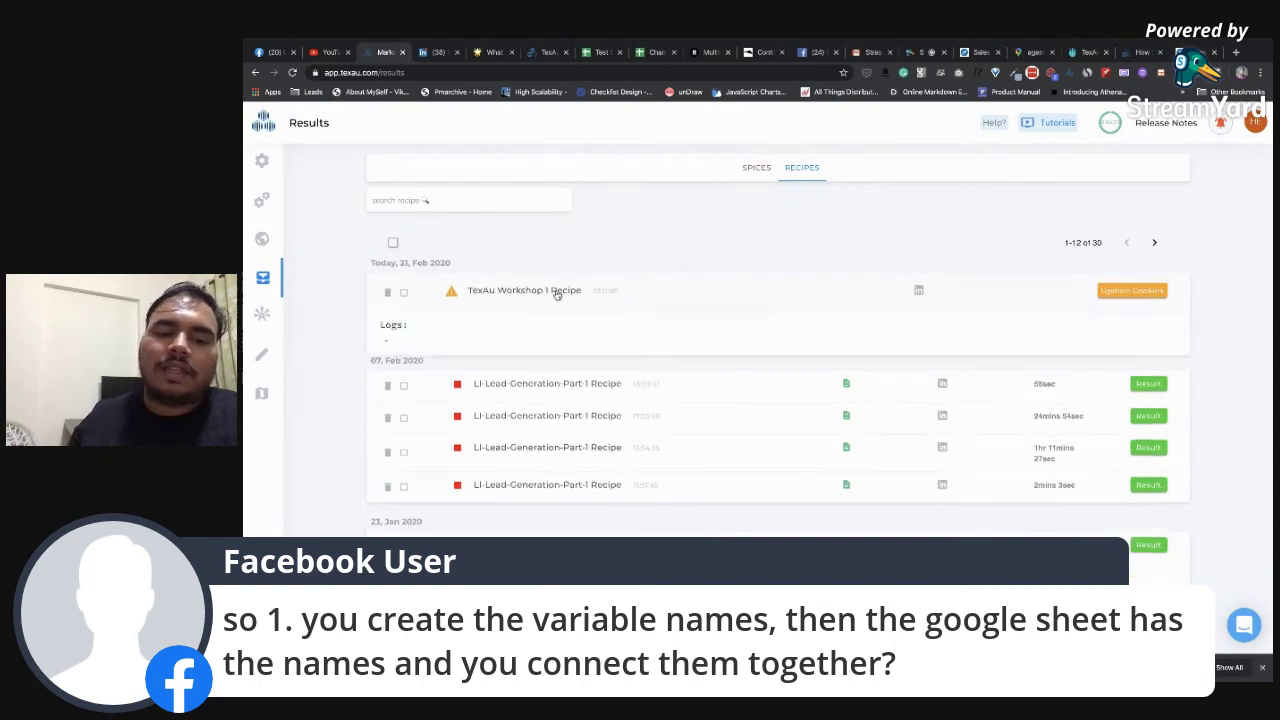
{"action": "left_click", "coordinate": [823, 288]}
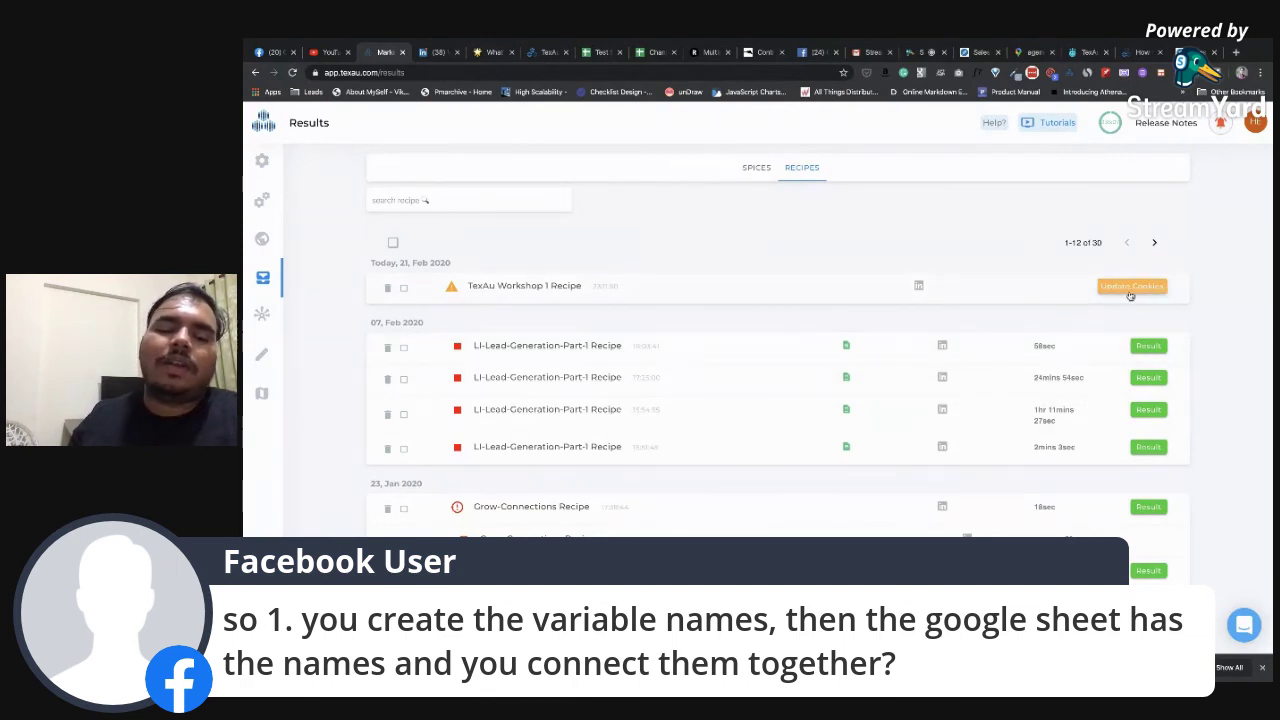
{"action": "scroll", "coordinate": [900, 290], "scroll_direction": "down", "scroll_amount": 1}
{"action": "scroll", "coordinate": [729, 259], "scroll_direction": "up", "scroll_amount": 1}
{"action": "left_click", "coordinate": [757, 168]}
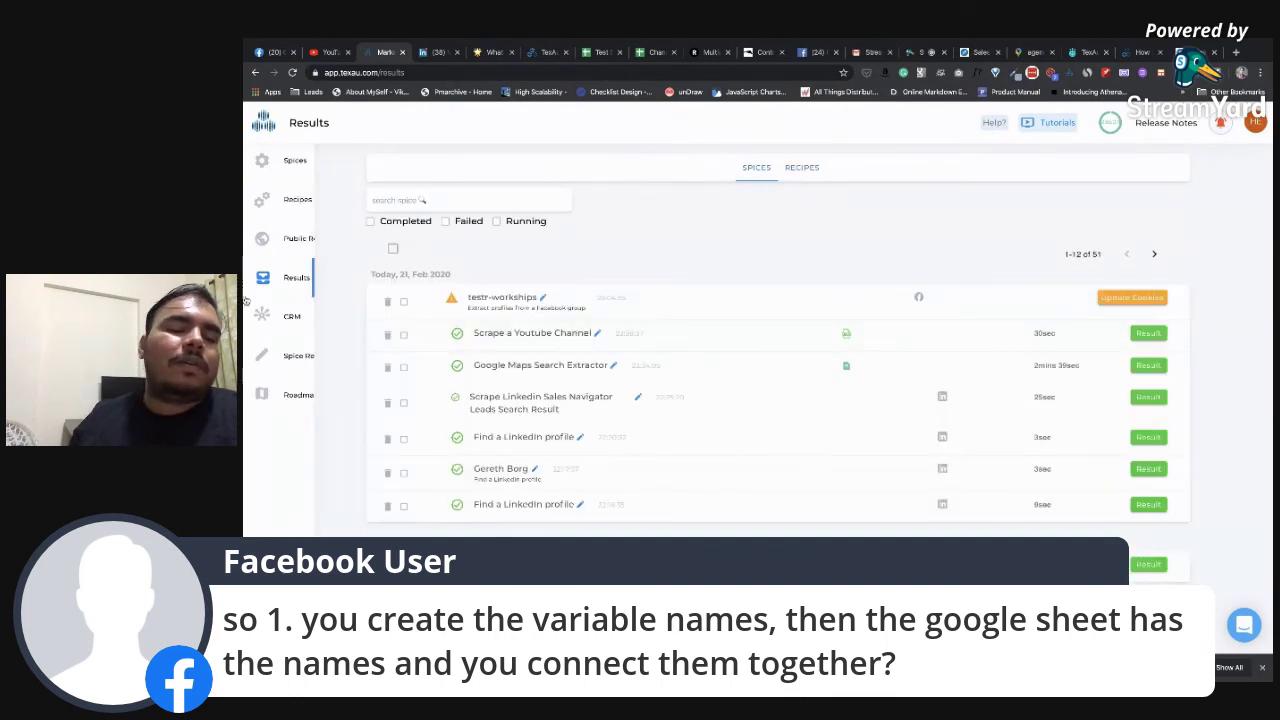
{"action": "left_click", "coordinate": [330, 314]}
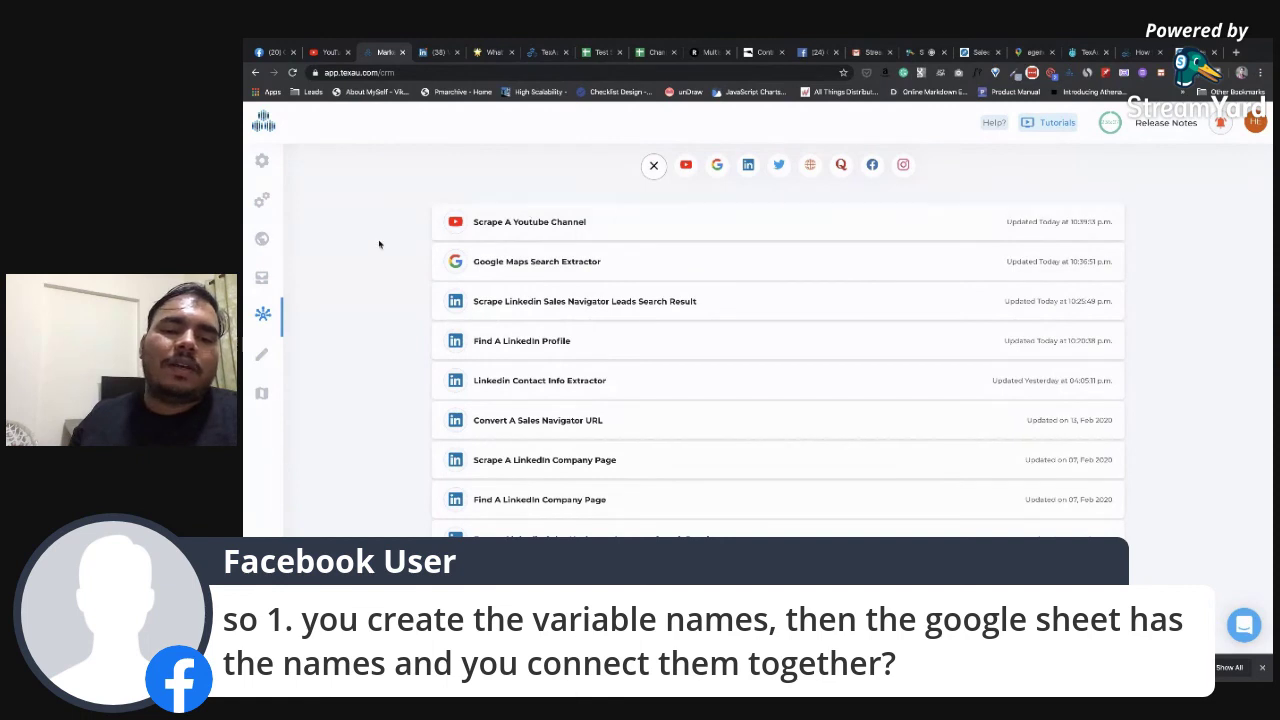
{"action": "left_click", "coordinate": [480, 222]}
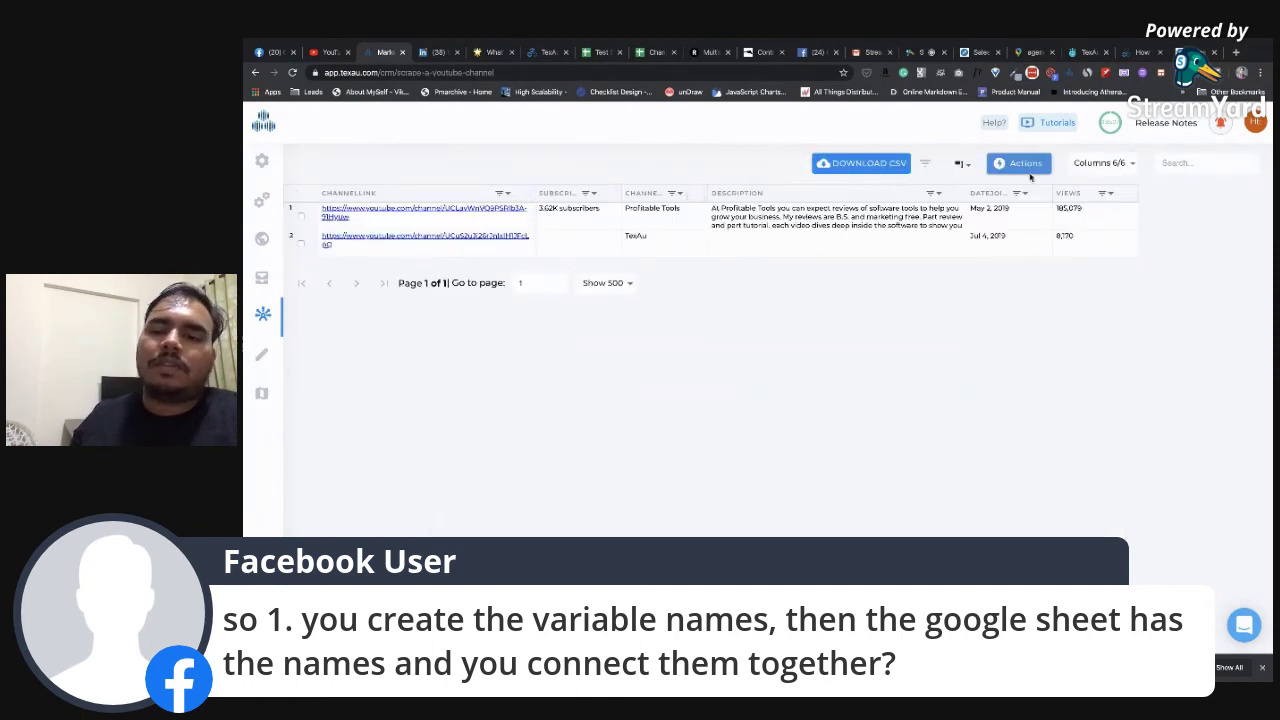
{"action": "left_click", "coordinate": [1096, 168]}
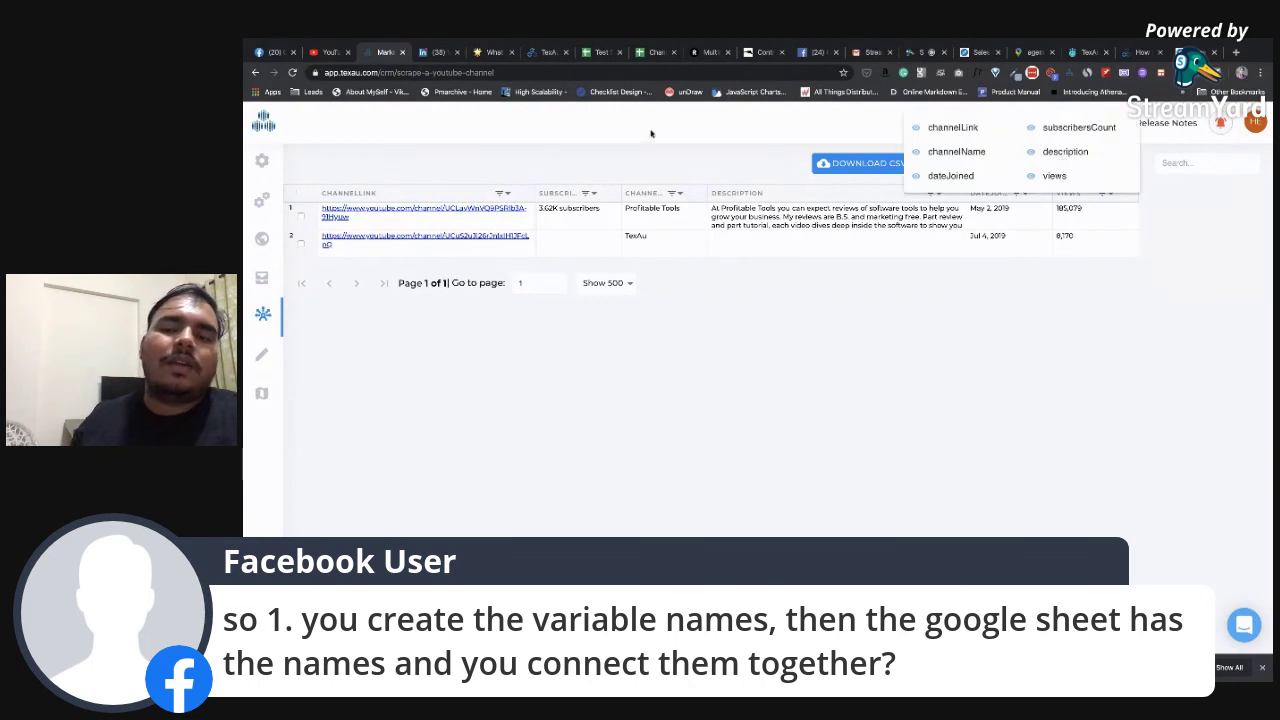
{"action": "left_click", "coordinate": [710, 150]}
{"action": "left_click", "coordinate": [1020, 163]}
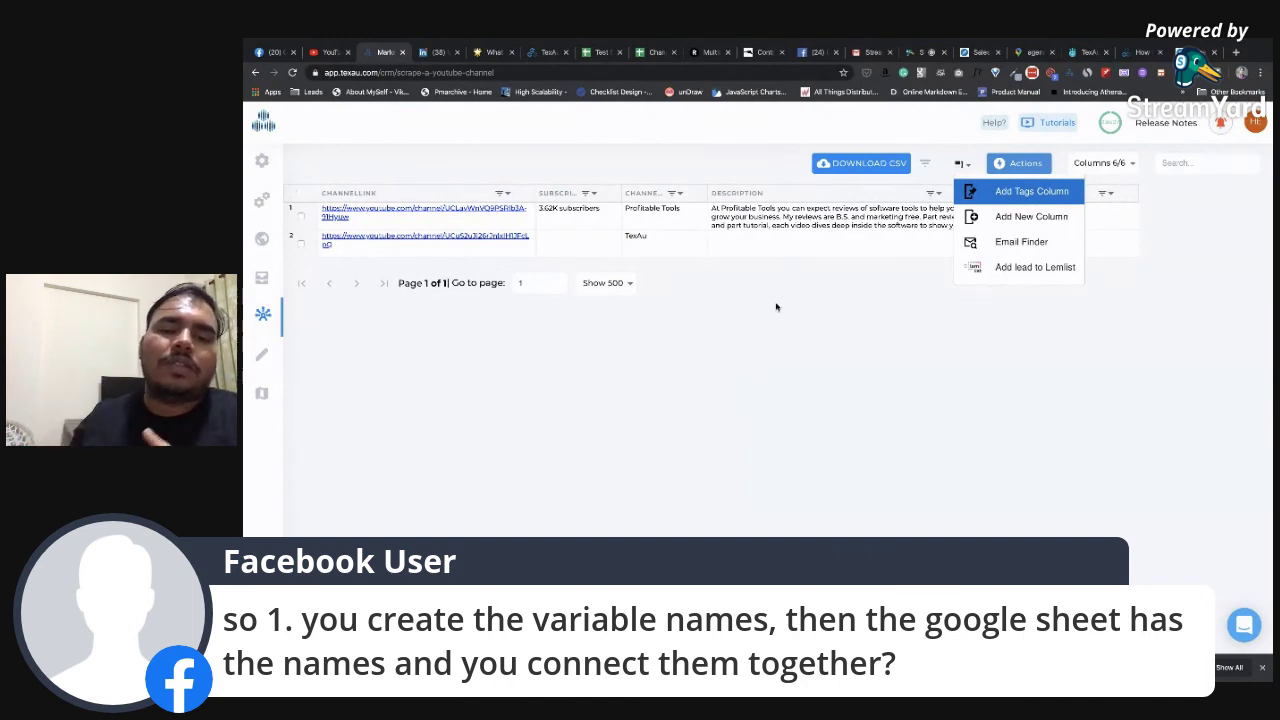
{"action": "left_click", "coordinate": [727, 169]}
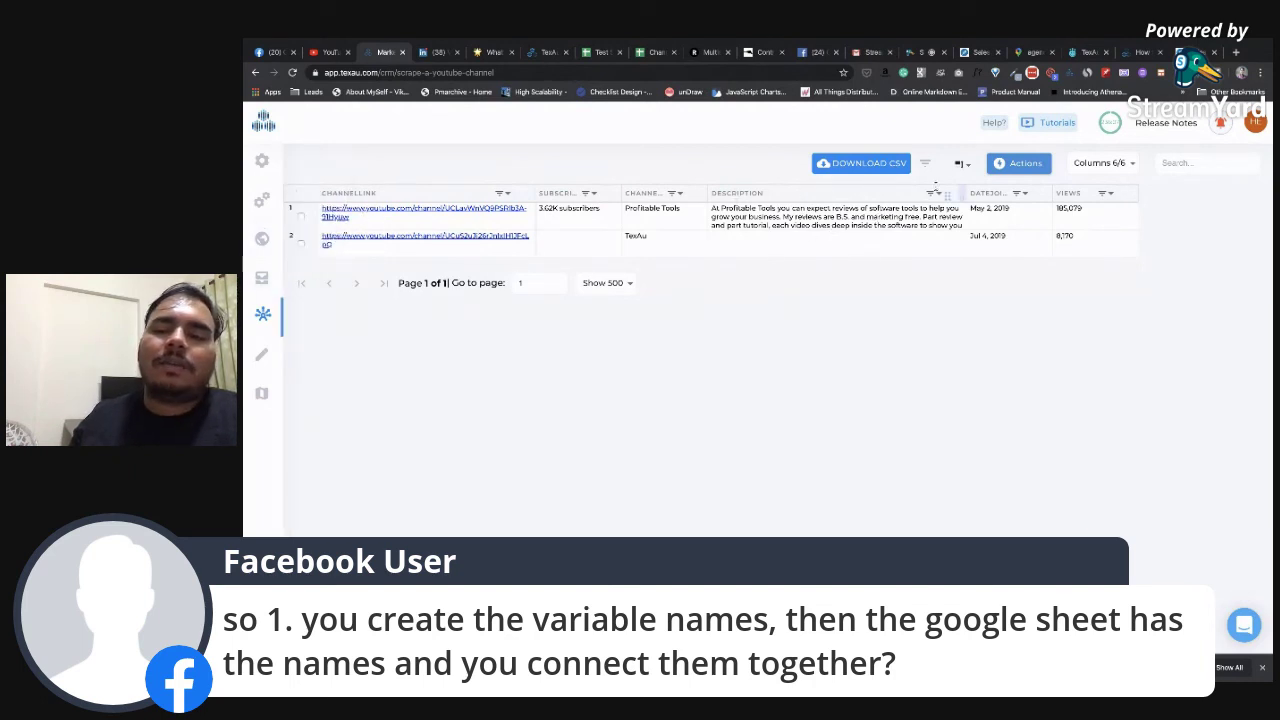
{"action": "left_click", "coordinate": [1015, 170]}
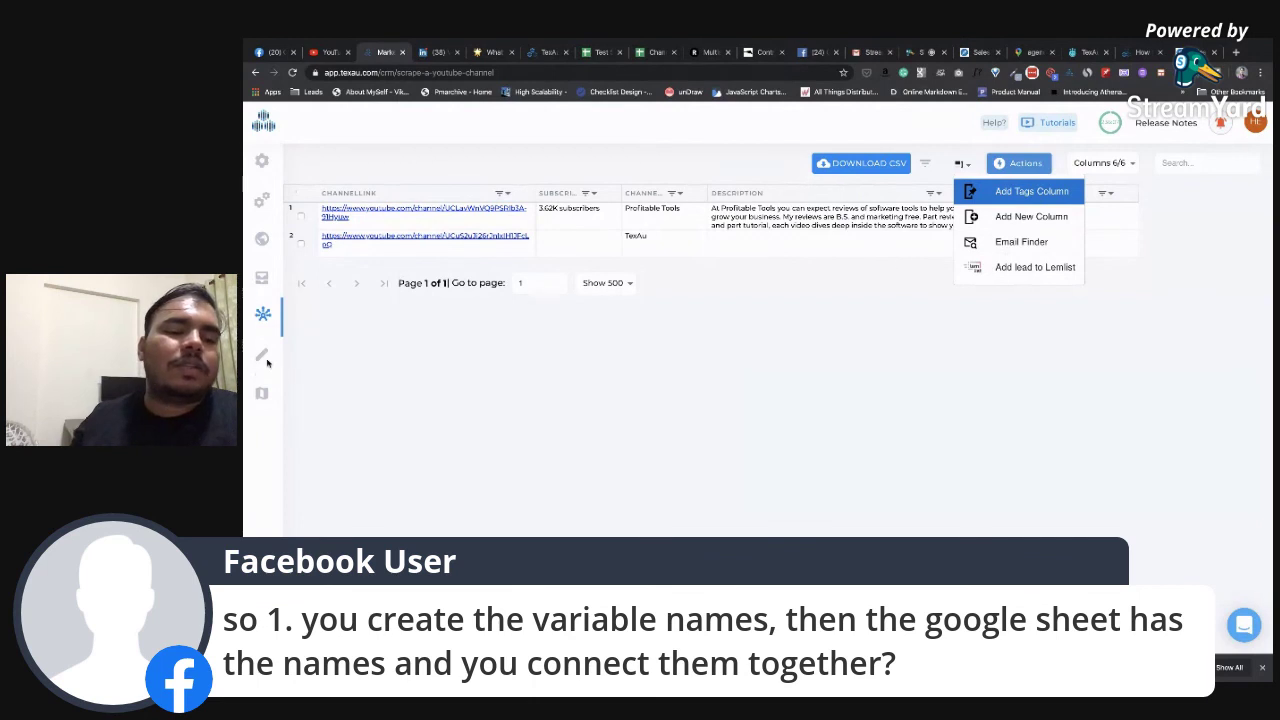
{"action": "mouse_move", "coordinate": [262, 420]}
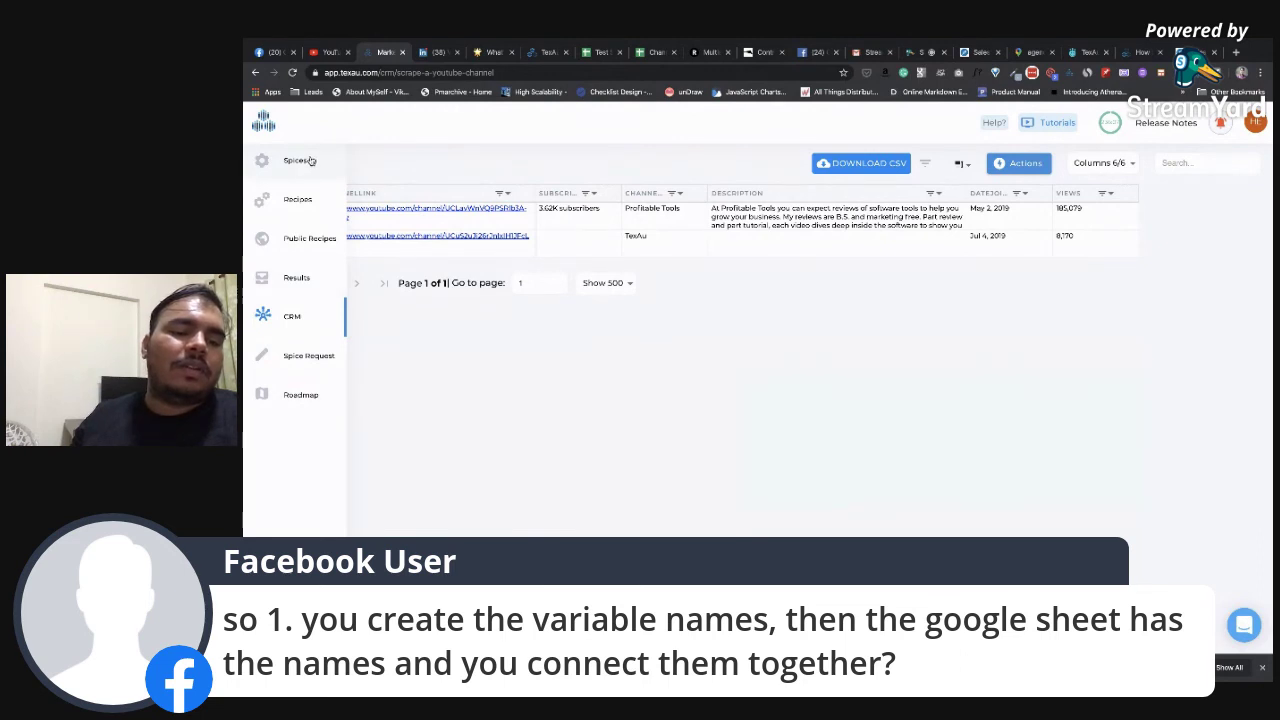
- Scroll through the custom Spice Request page
{"action": "left_click", "coordinate": [295, 356]}
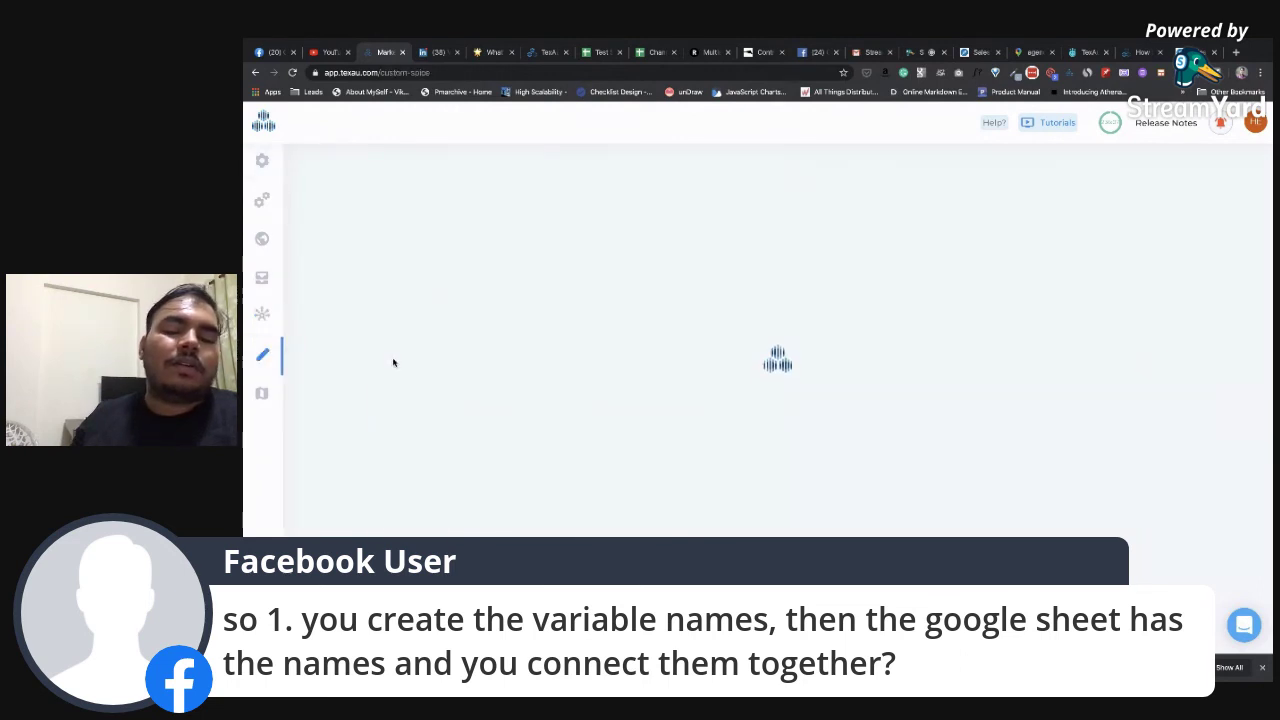
{"action": "scroll", "coordinate": [476, 305], "scroll_direction": "down", "scroll_amount": 1}
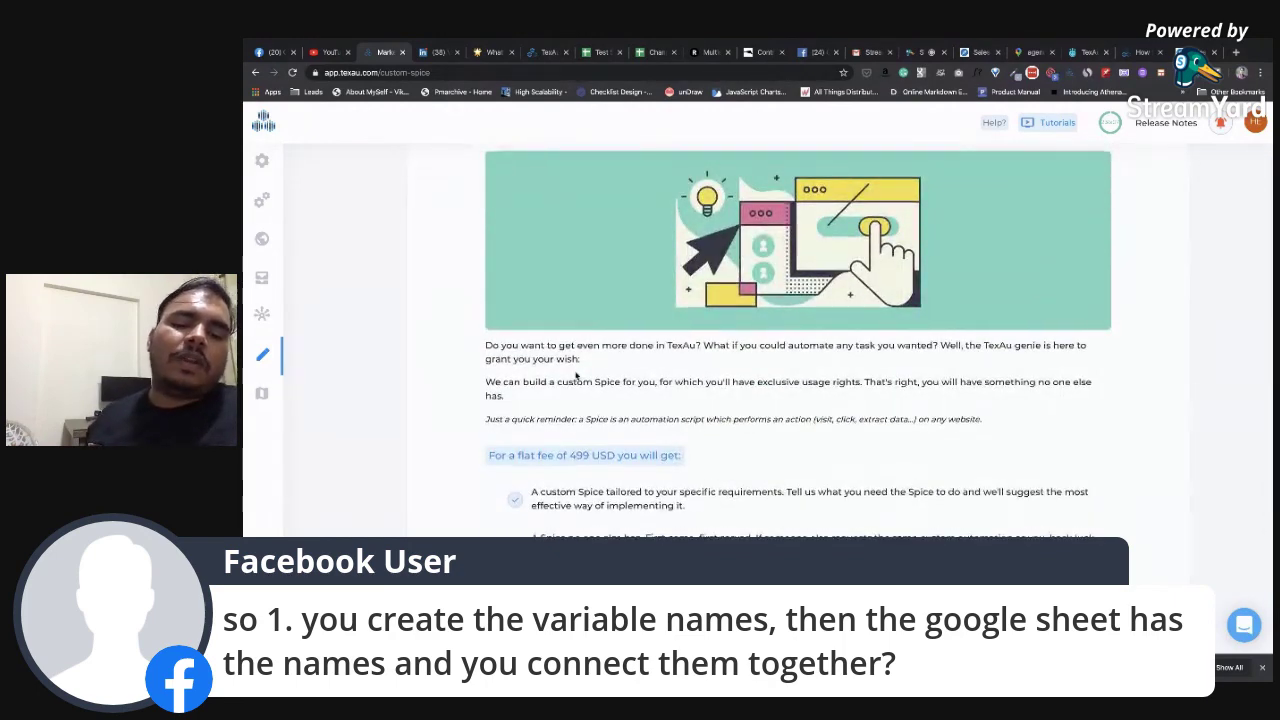
{"action": "scroll", "coordinate": [571, 371], "scroll_direction": "down", "scroll_amount": 2}
{"action": "scroll", "coordinate": [571, 371], "scroll_direction": "up", "scroll_amount": 2}
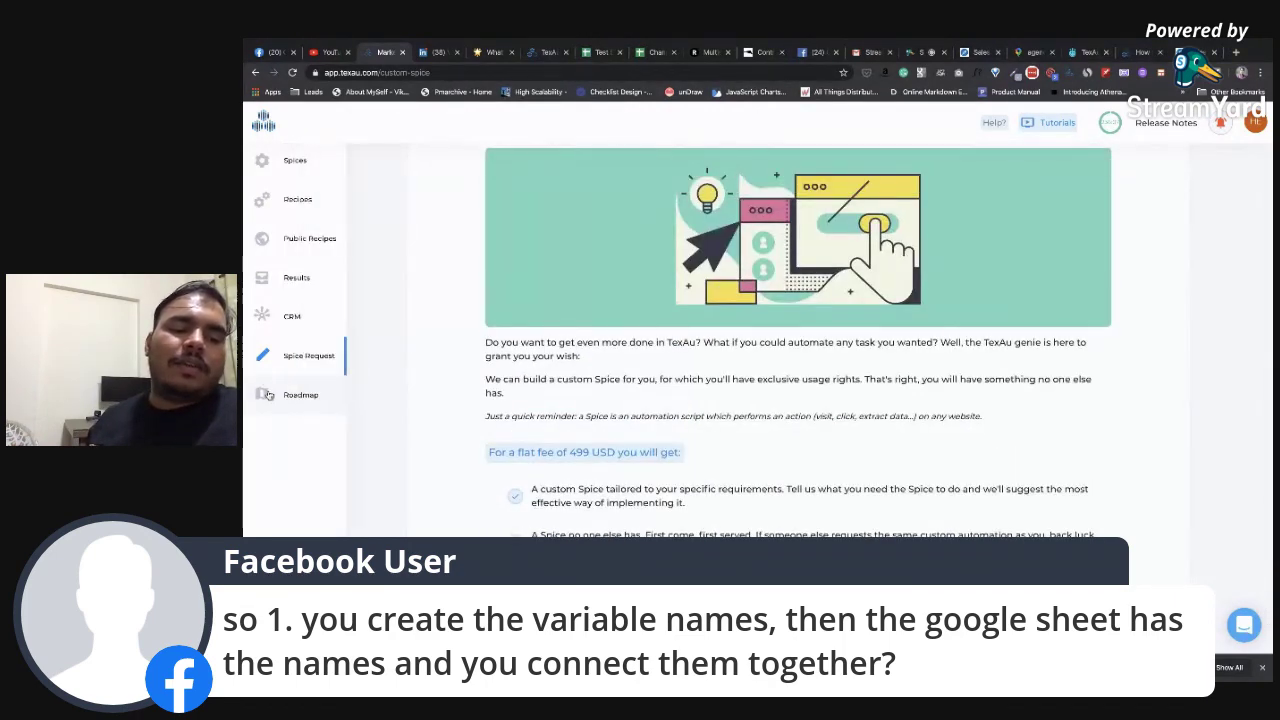
- View the product roadmap, return to the Spices library, and open a new browser tab
{"action": "left_click", "coordinate": [276, 394]}
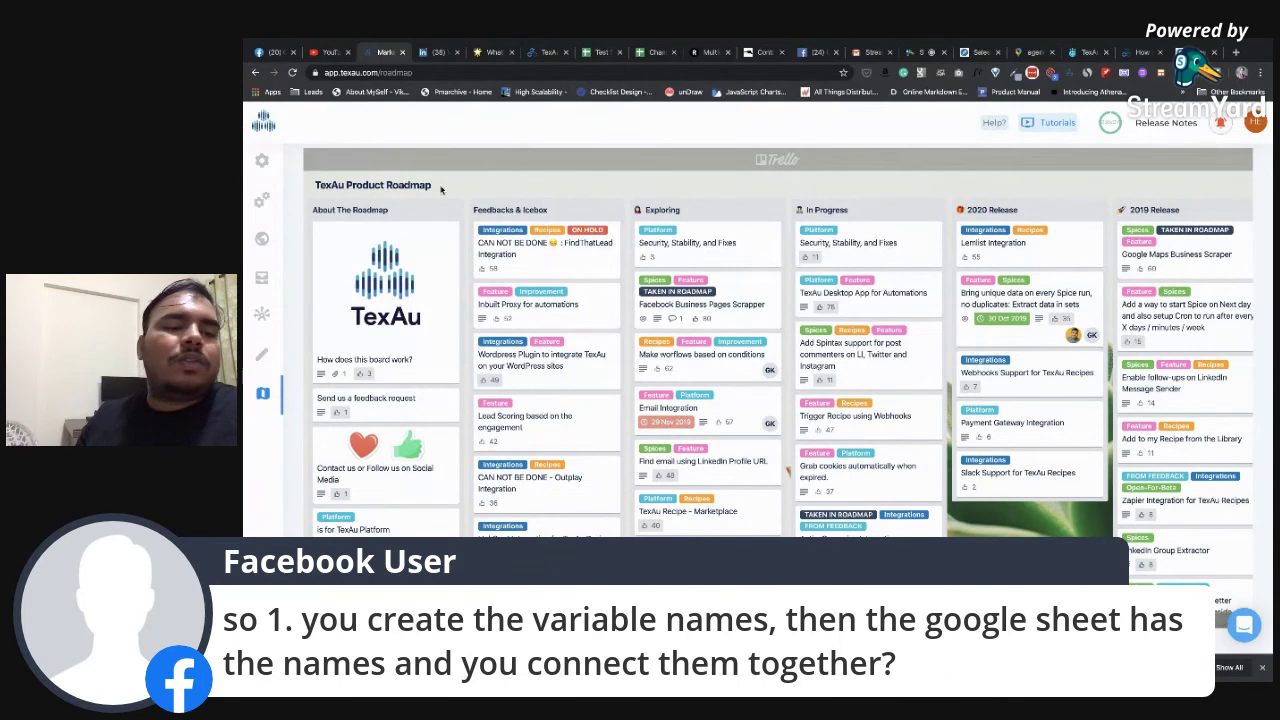
{"action": "left_click", "coordinate": [271, 162]}
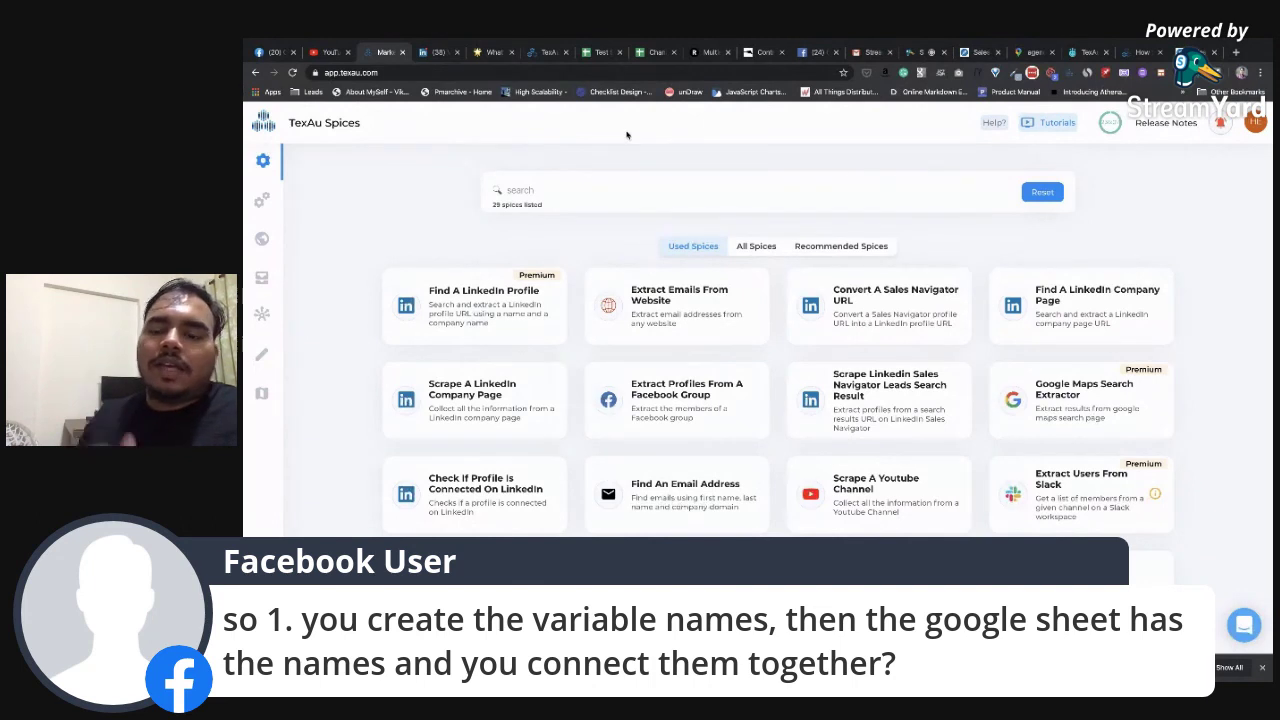
{"action": "key", "text": "ctrl+t"}
- Go to manage.auth0.com's texau dashboard and highlight the 5793 total users count
{"action": "type", "text": "man"}
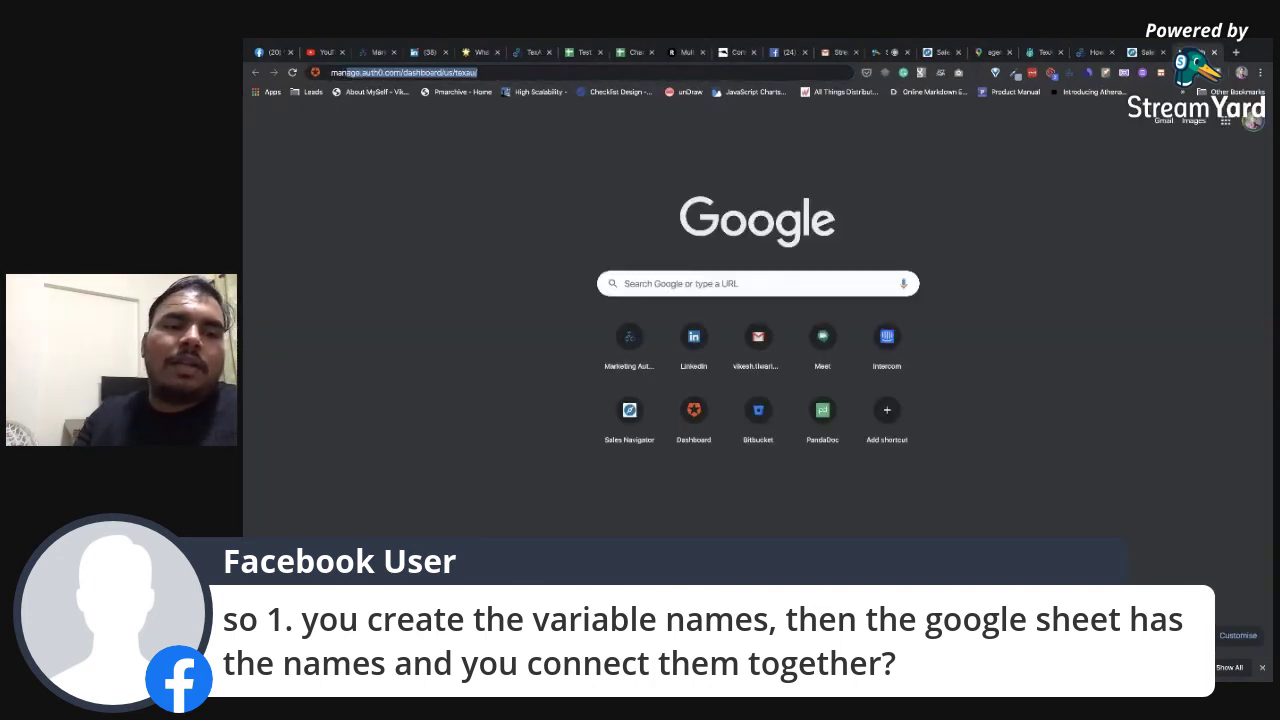
{"action": "key", "text": "Return"}
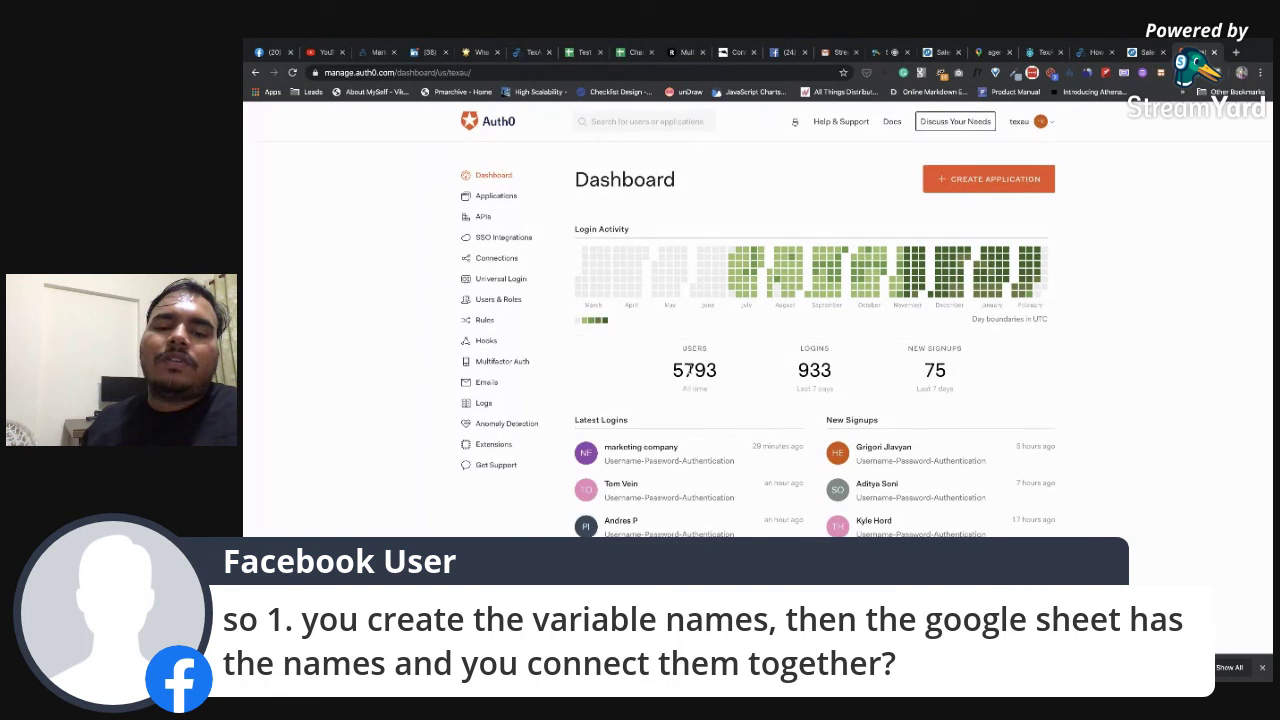
{"action": "left_click_drag", "start_coordinate": [676, 370], "coordinate": [720, 374]}
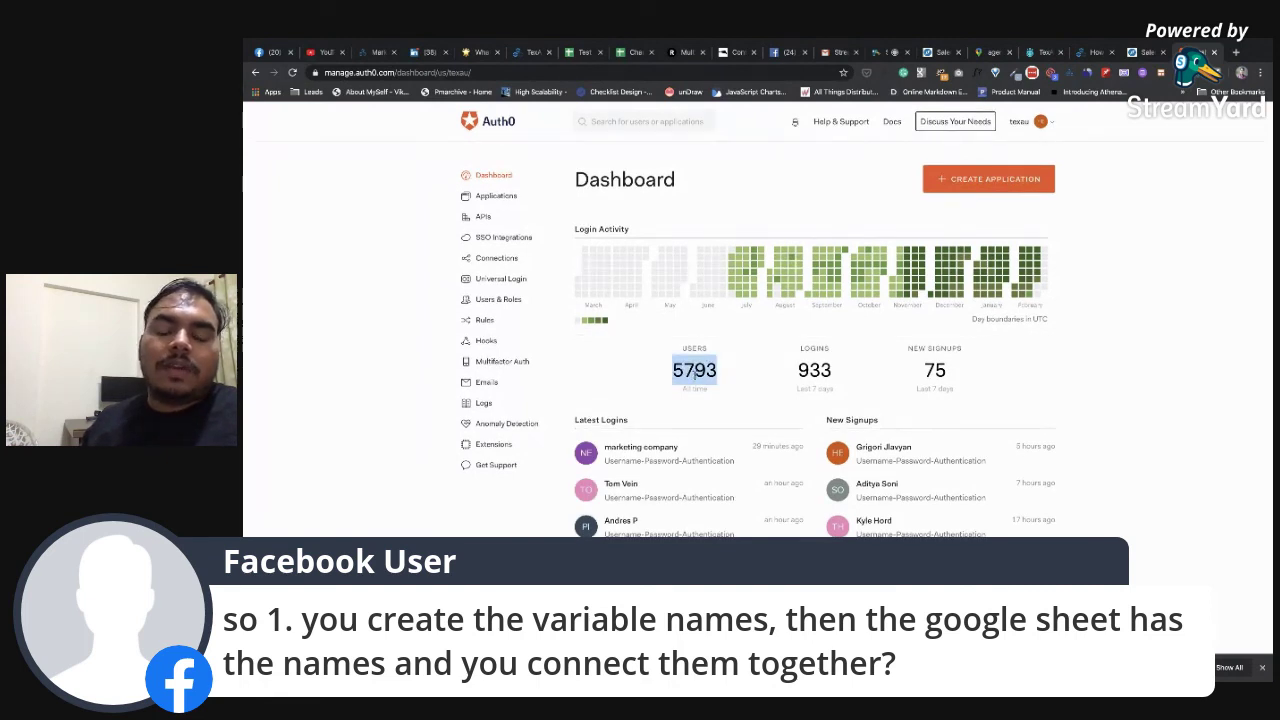
{"action": "left_click", "coordinate": [738, 374]}
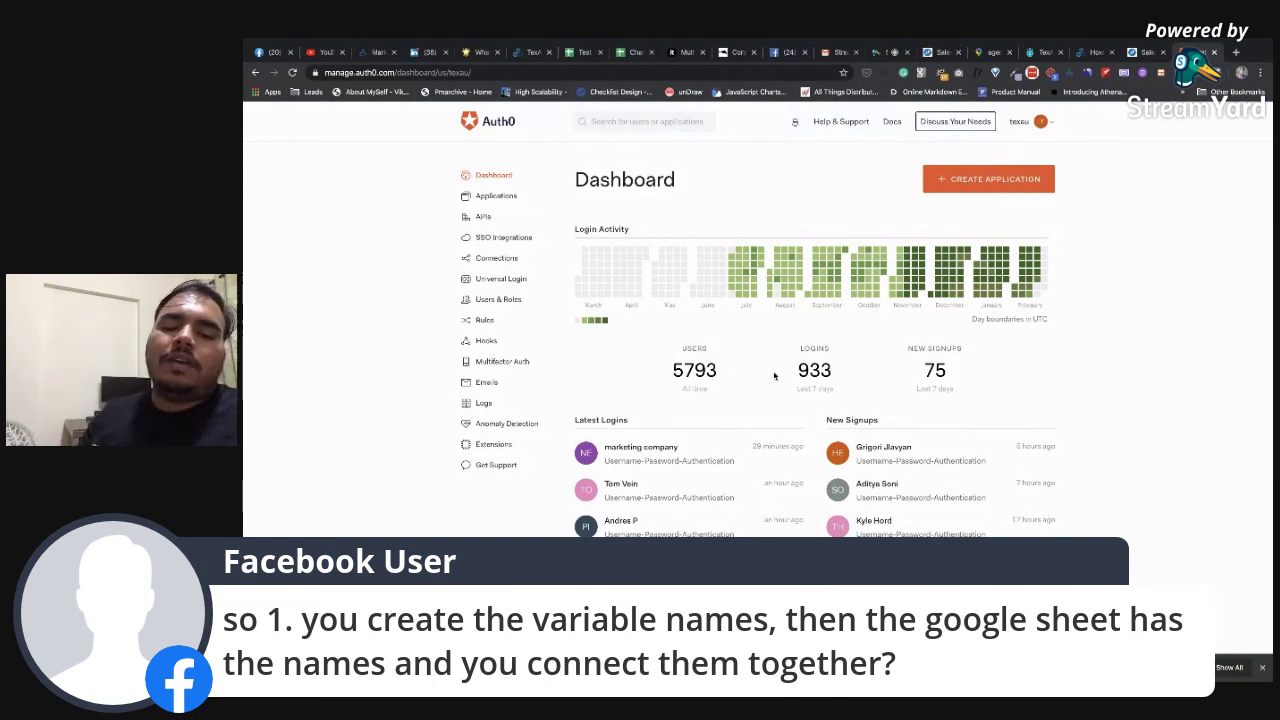
{"action": "double_click", "coordinate": [688, 368]}
{"action": "left_click", "coordinate": [655, 370]}
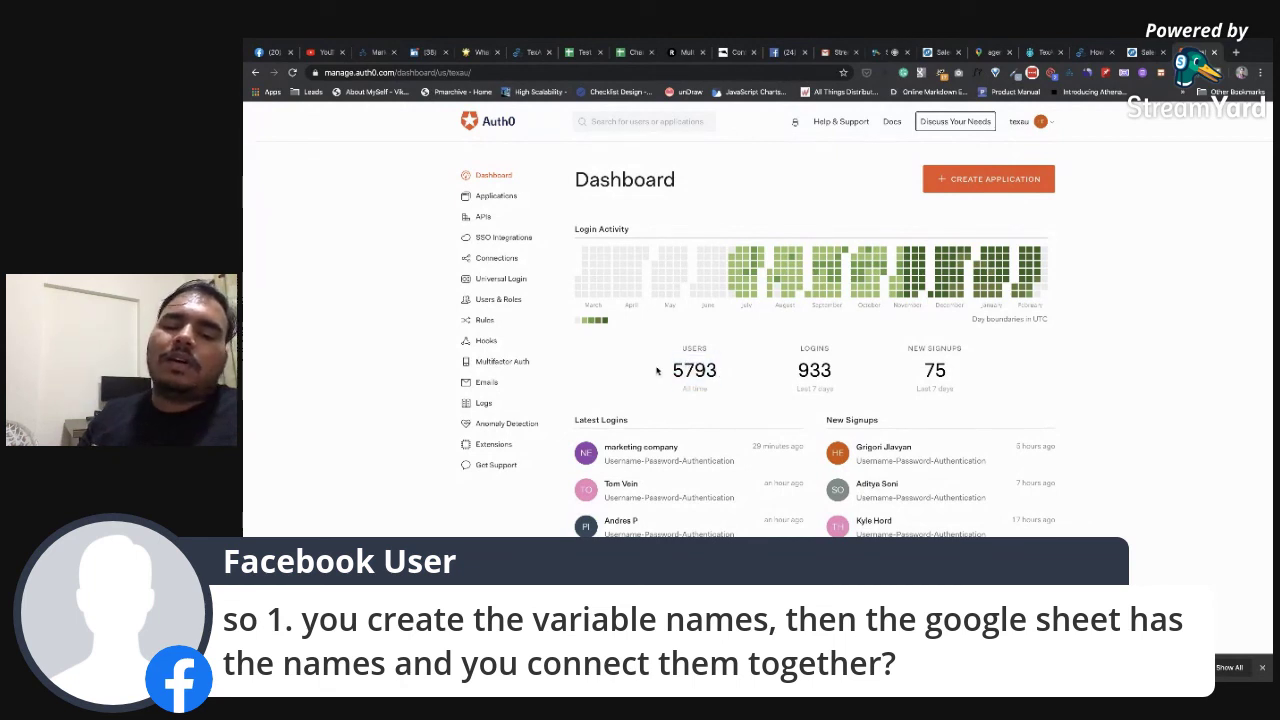
{"action": "double_click", "coordinate": [662, 370]}
{"action": "left_click", "coordinate": [750, 369]}
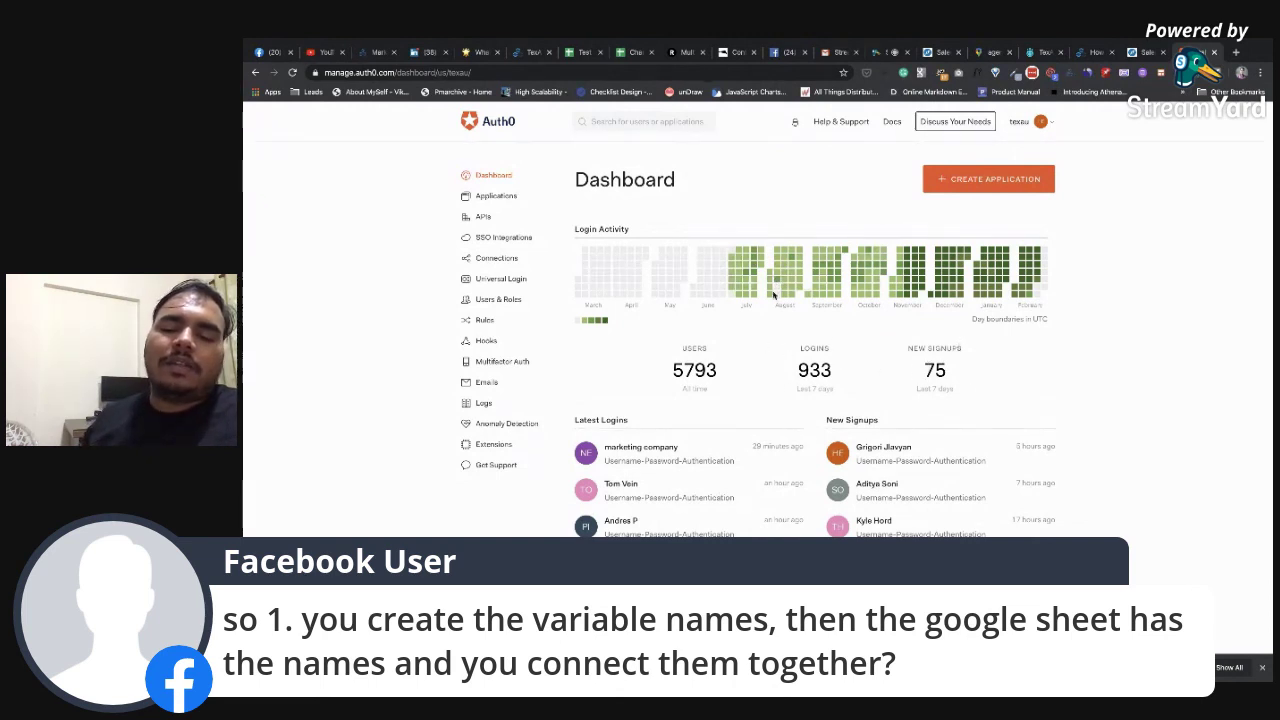
- Highlight the 75 new signups and 933 logins figures, reload the dashboard, then return to TexAu
{"action": "mouse_move", "coordinate": [790, 272]}
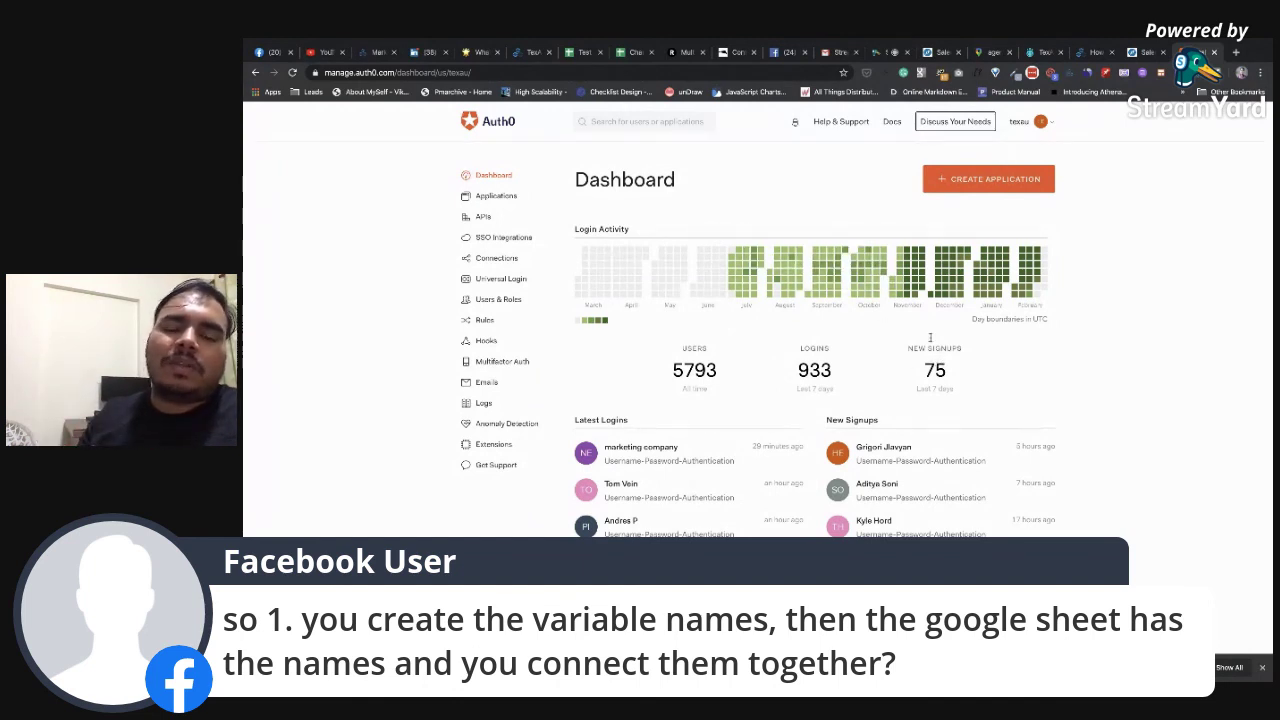
{"action": "double_click", "coordinate": [935, 370]}
{"action": "left_click", "coordinate": [872, 367]}
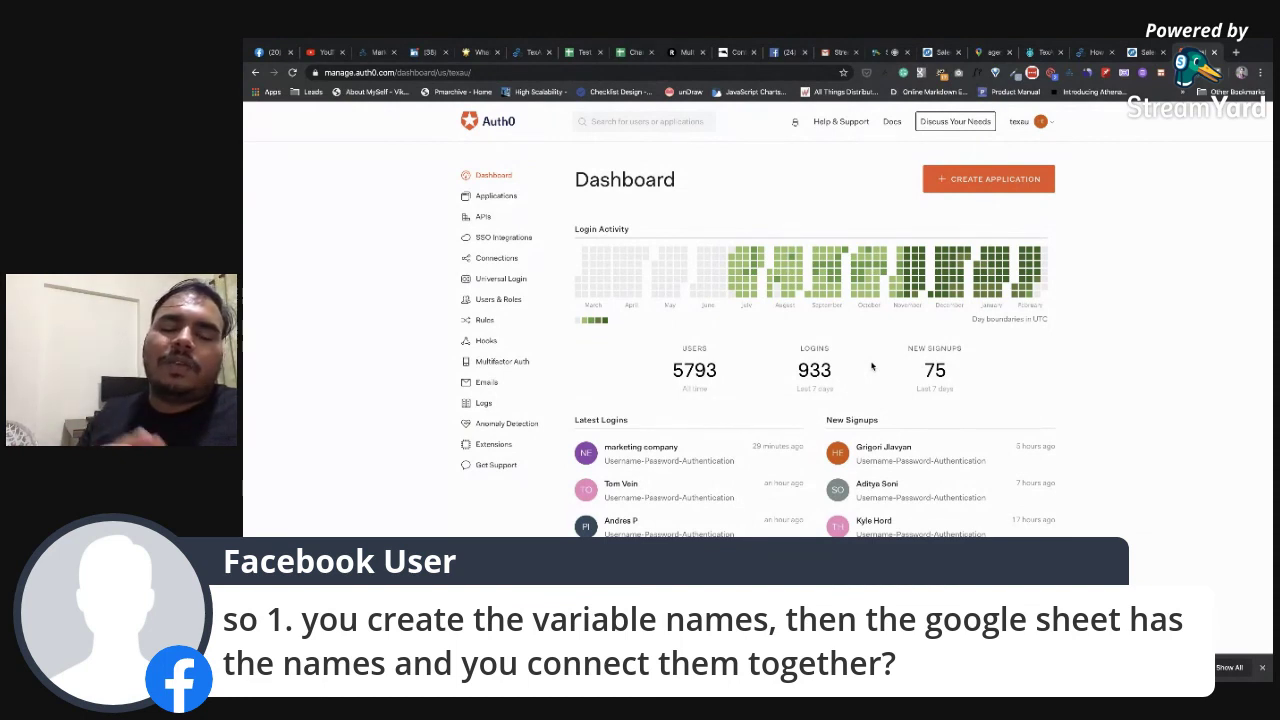
{"action": "left_click_drag", "start_coordinate": [797, 370], "coordinate": [834, 372]}
{"action": "left_click", "coordinate": [792, 372]}
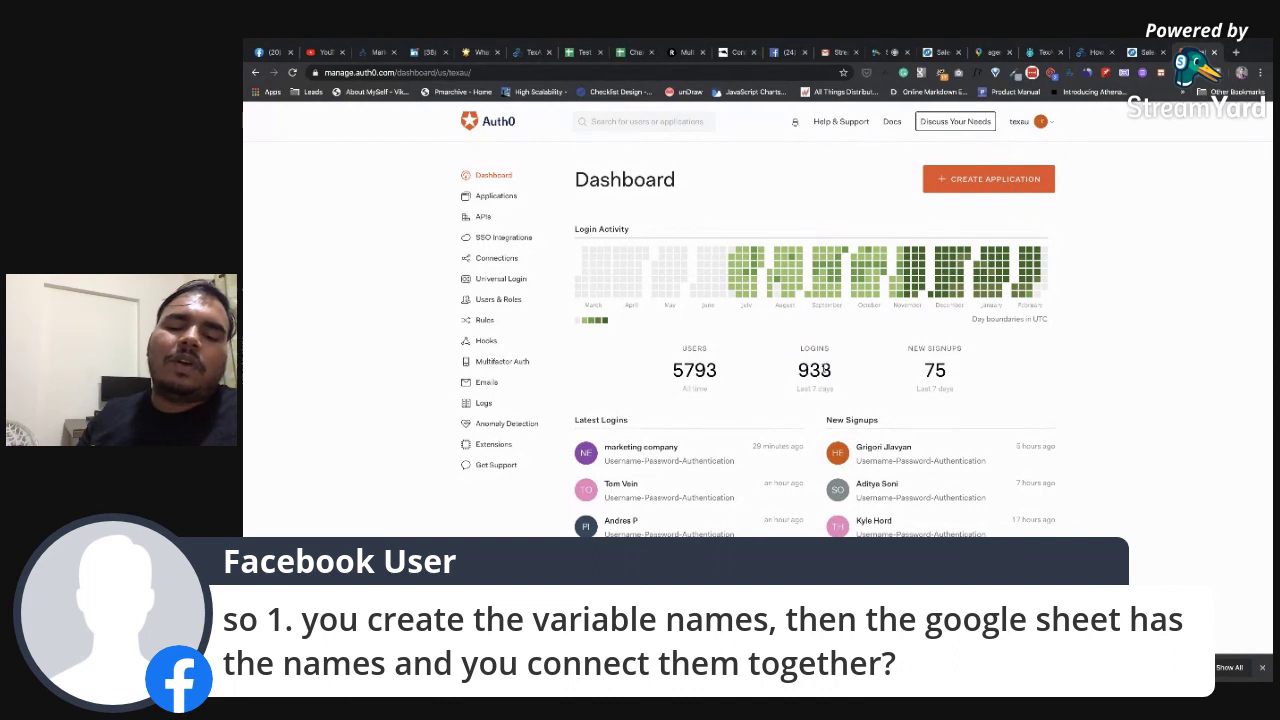
{"action": "left_click", "coordinate": [492, 127]}
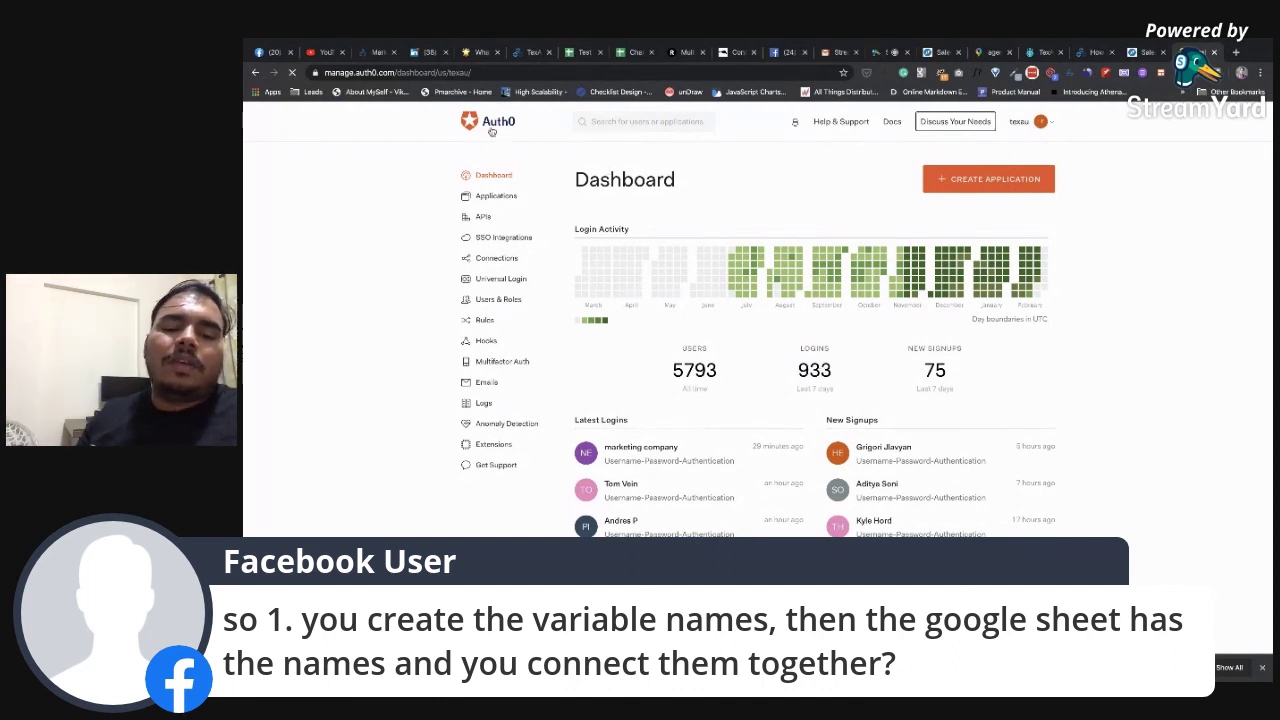
{"action": "left_click", "coordinate": [1214, 52]}
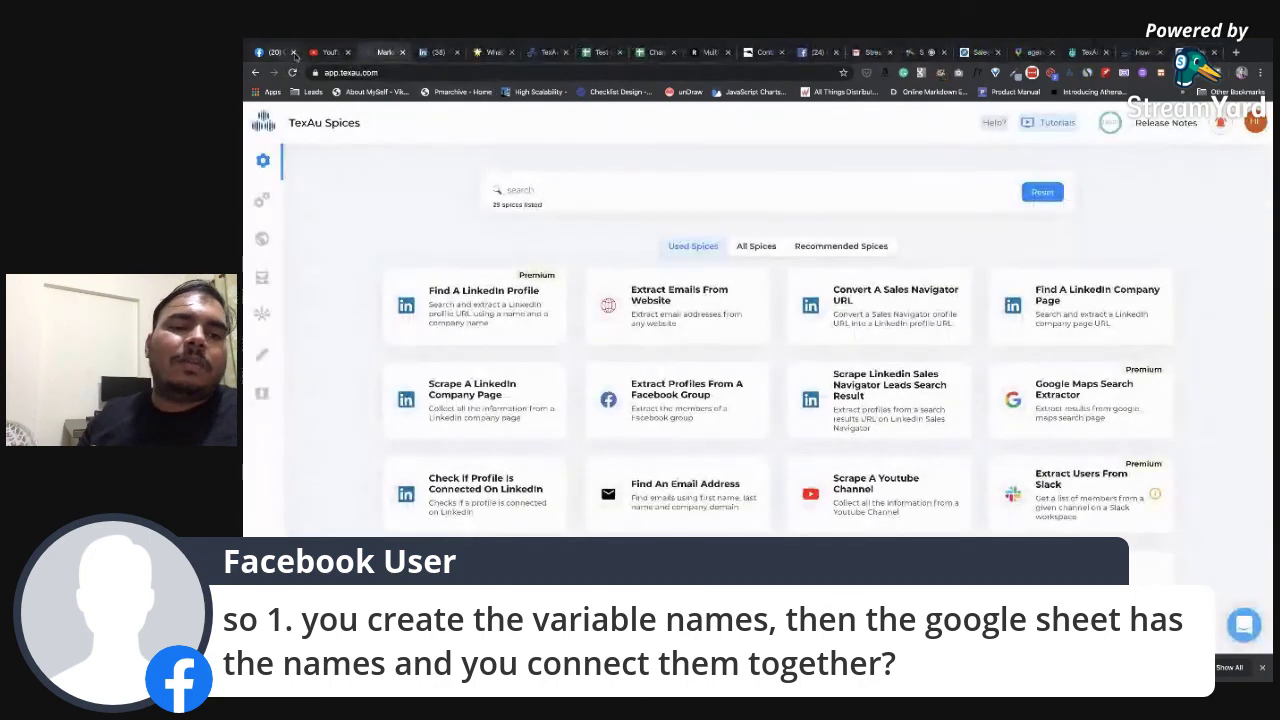
- Scroll through the Spices library cards, then switch to the StreamYard broadcast studio
{"action": "scroll", "coordinate": [371, 221], "scroll_direction": "down", "scroll_amount": 2}
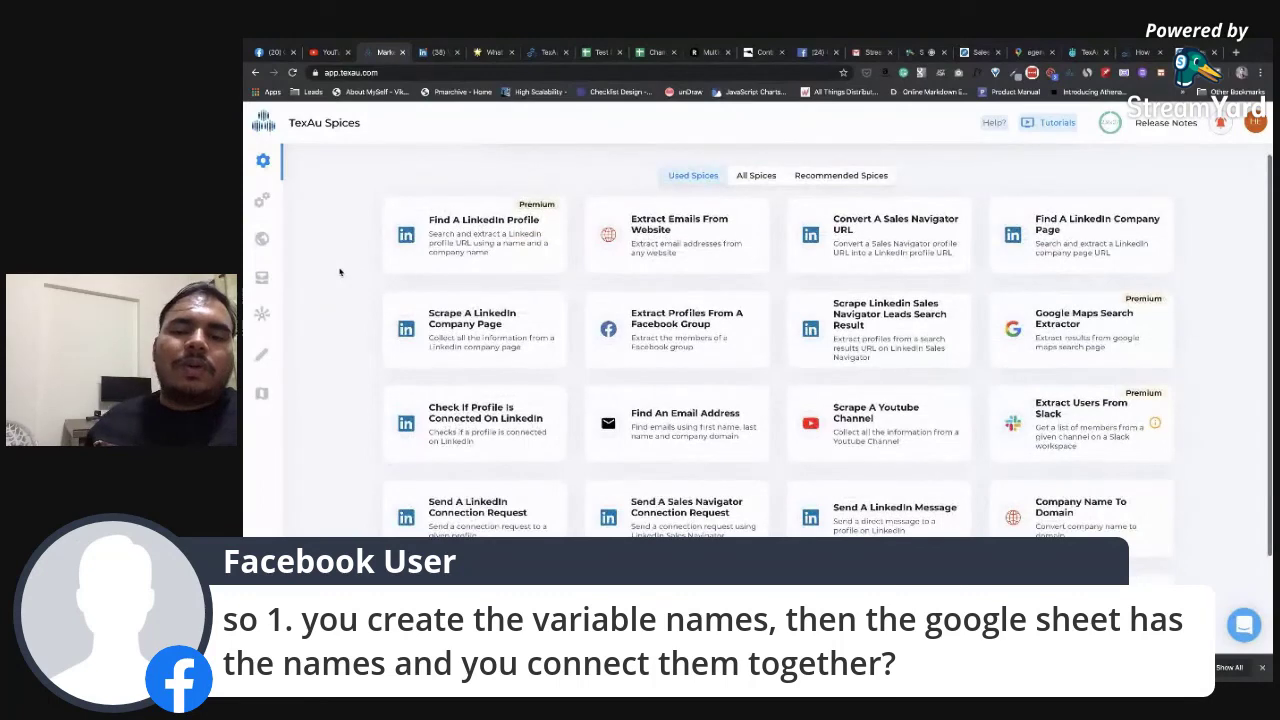
{"action": "scroll", "coordinate": [340, 272], "scroll_direction": "up", "scroll_amount": 2}
{"action": "scroll", "coordinate": [366, 229], "scroll_direction": "down", "scroll_amount": 2}
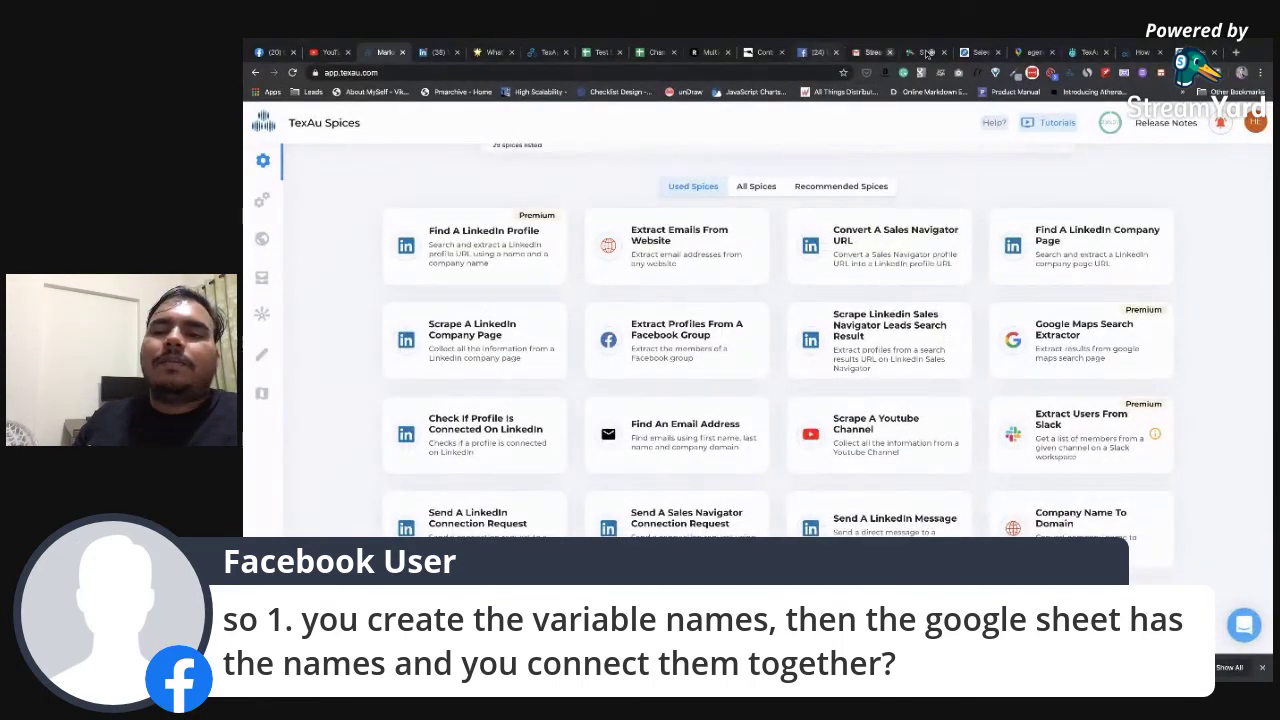
{"action": "left_click", "coordinate": [926, 52]}
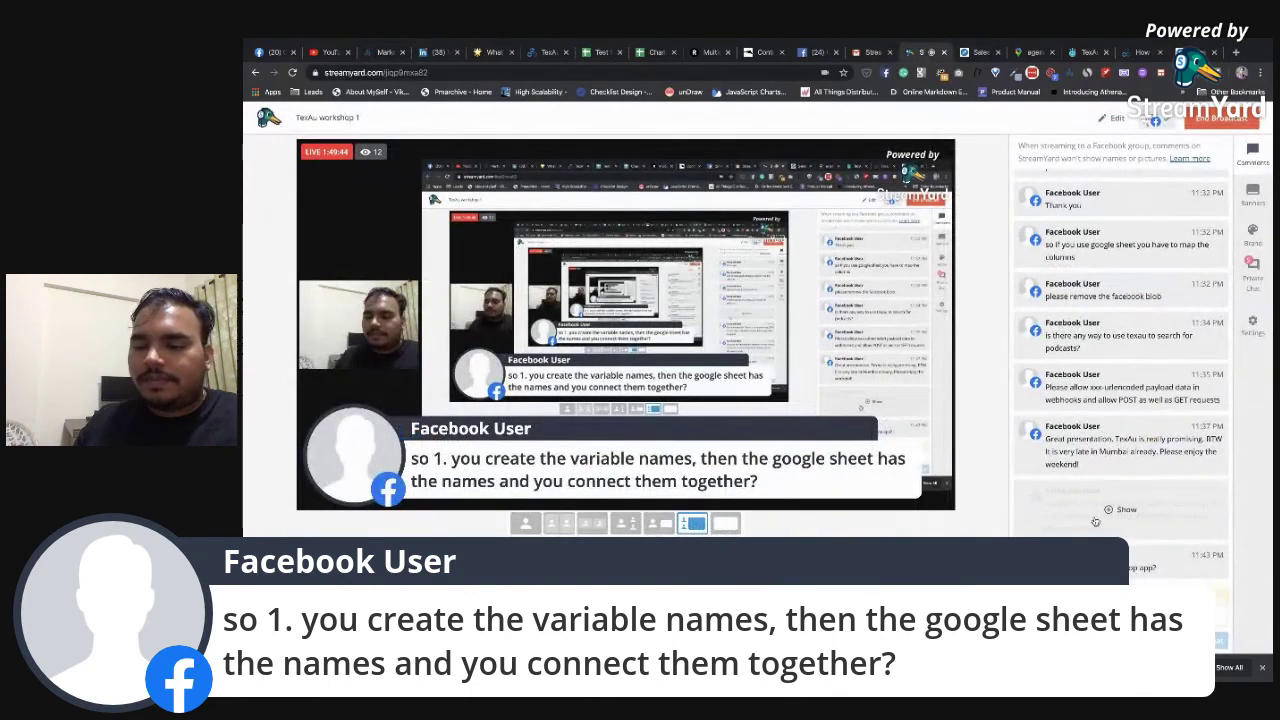
- Show the hidden 'Any update of the desktop app?' comment, skim the Facebook group feed, and return to TexAu
{"action": "left_click", "coordinate": [1119, 509]}
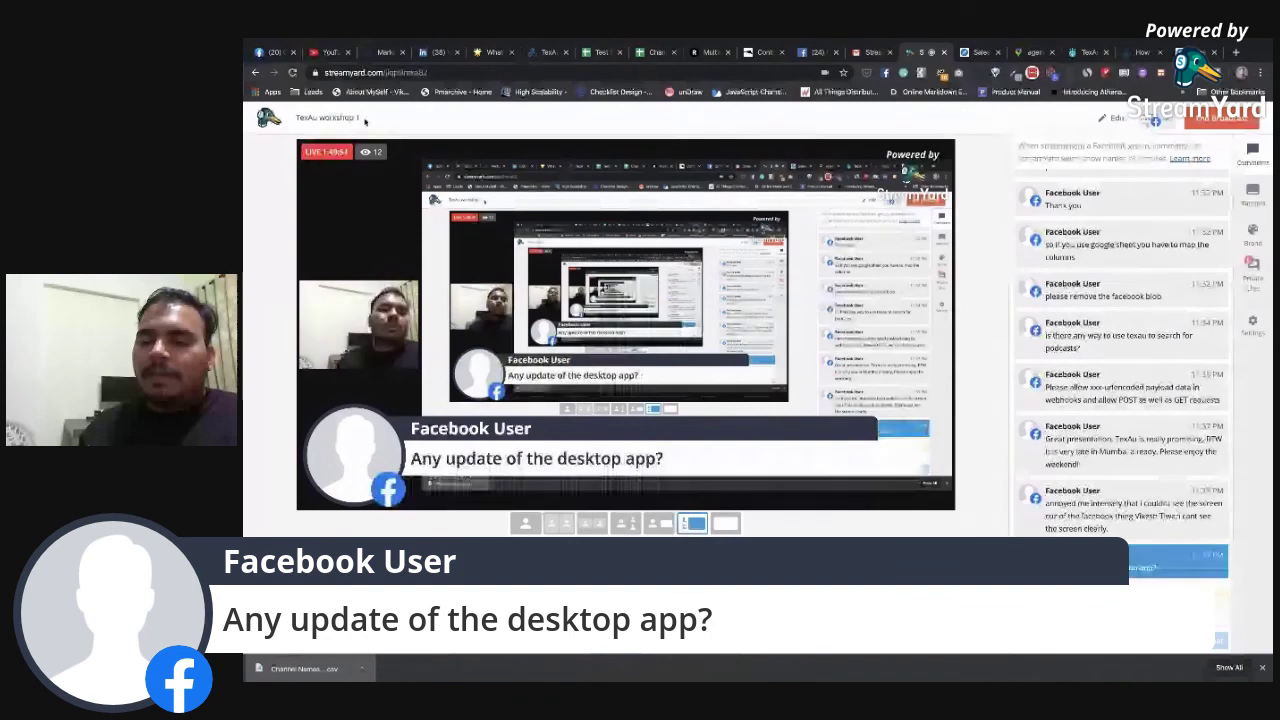
{"action": "left_click", "coordinate": [272, 52]}
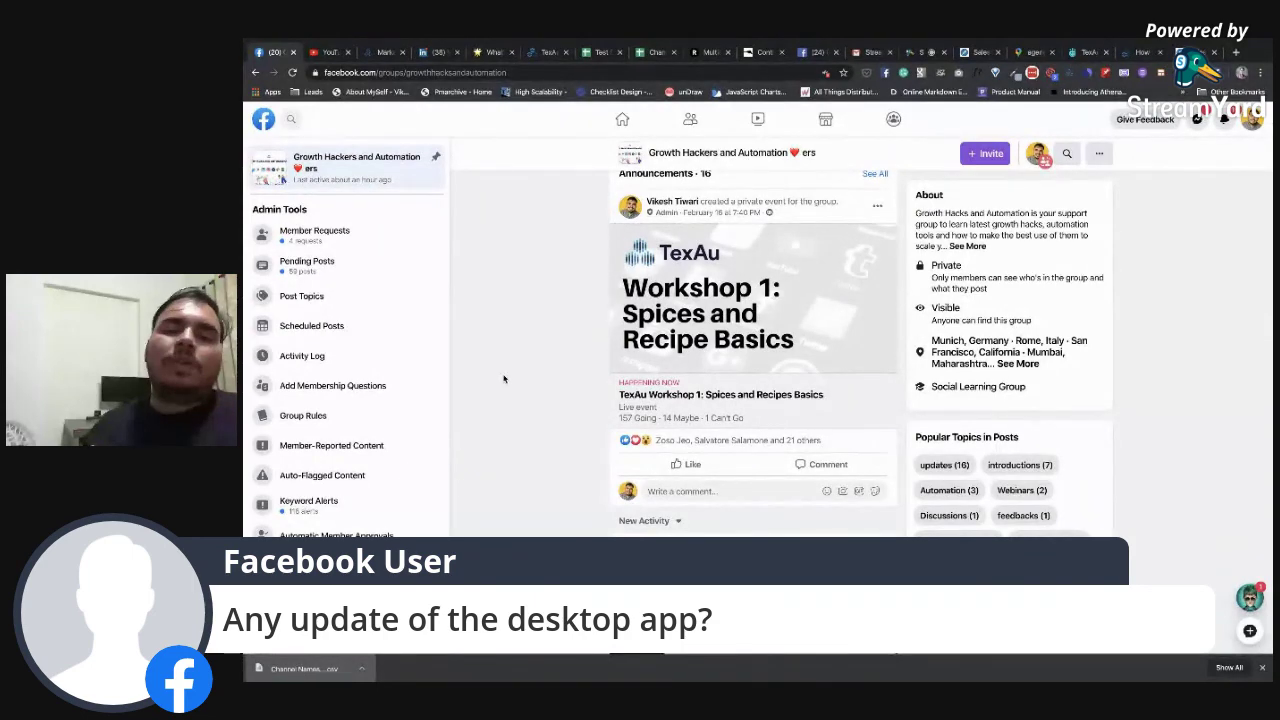
{"action": "scroll", "coordinate": [502, 370], "scroll_direction": "down", "scroll_amount": 3}
{"action": "scroll", "coordinate": [503, 378], "scroll_direction": "up", "scroll_amount": 2}
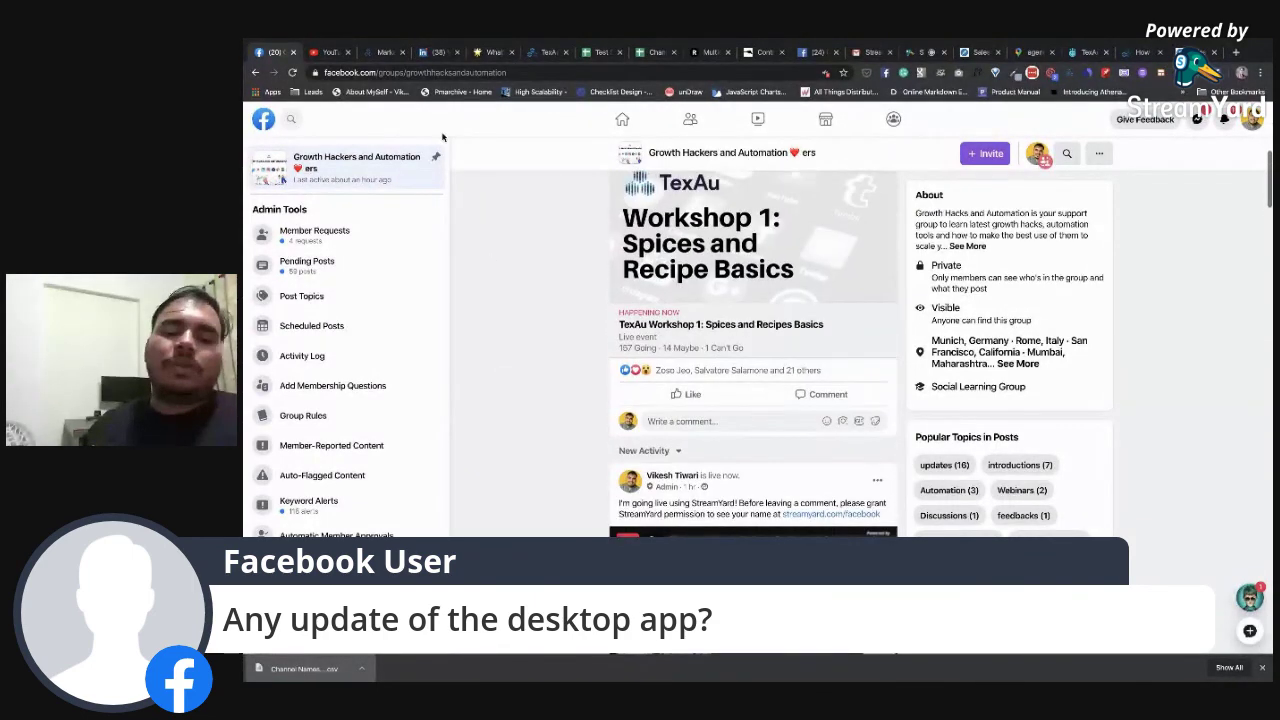
{"action": "left_click", "coordinate": [384, 54]}
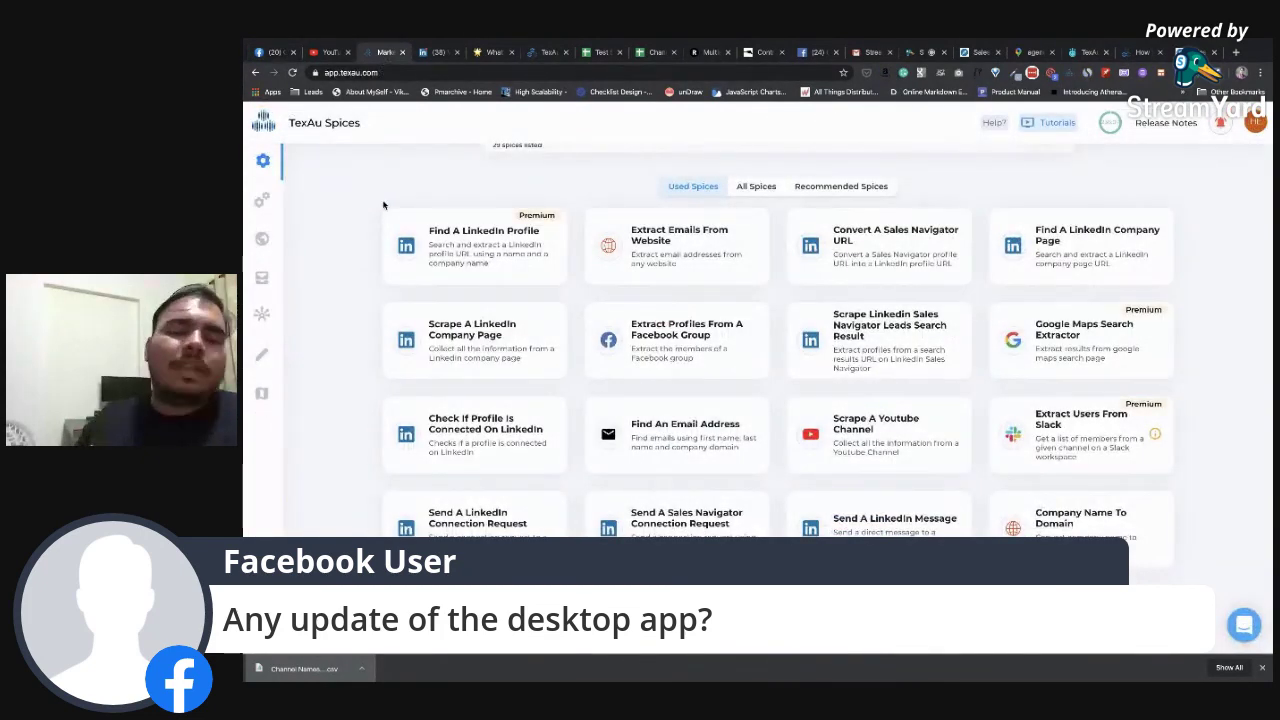
{"action": "scroll", "coordinate": [375, 225], "scroll_direction": "up", "scroll_amount": 2}
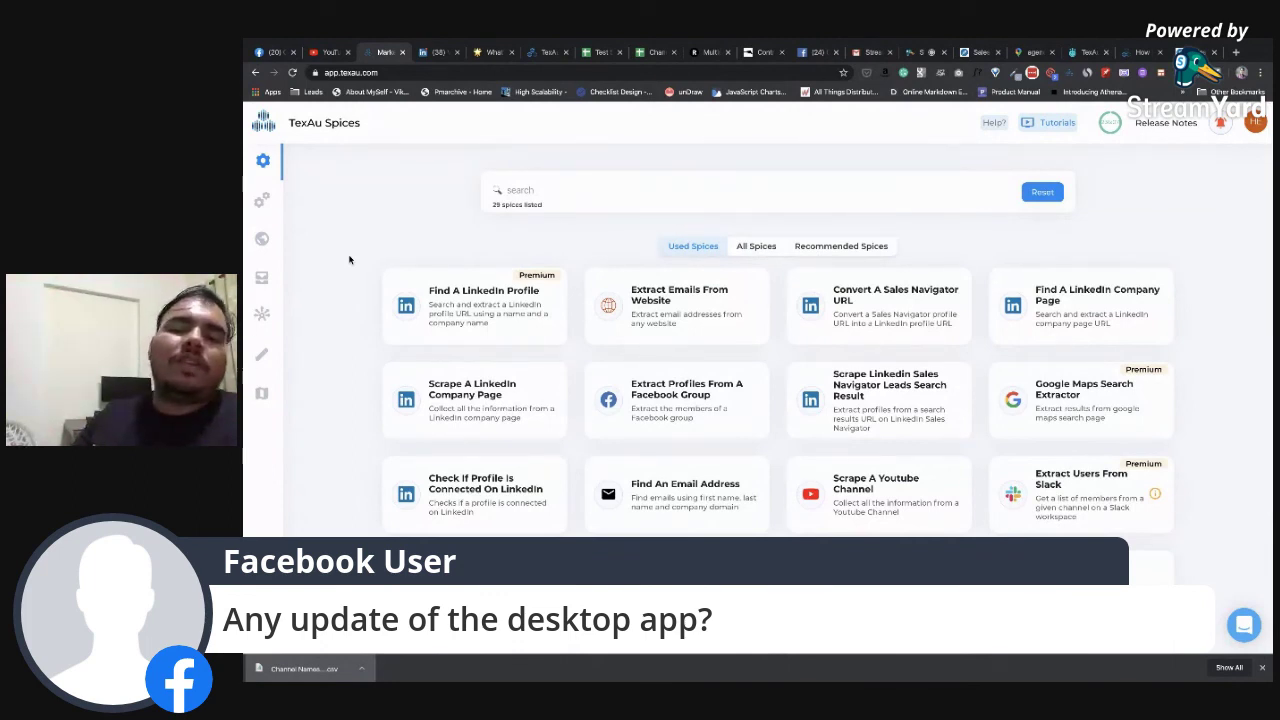
{"action": "scroll", "coordinate": [349, 260], "scroll_direction": "down", "scroll_amount": 1}
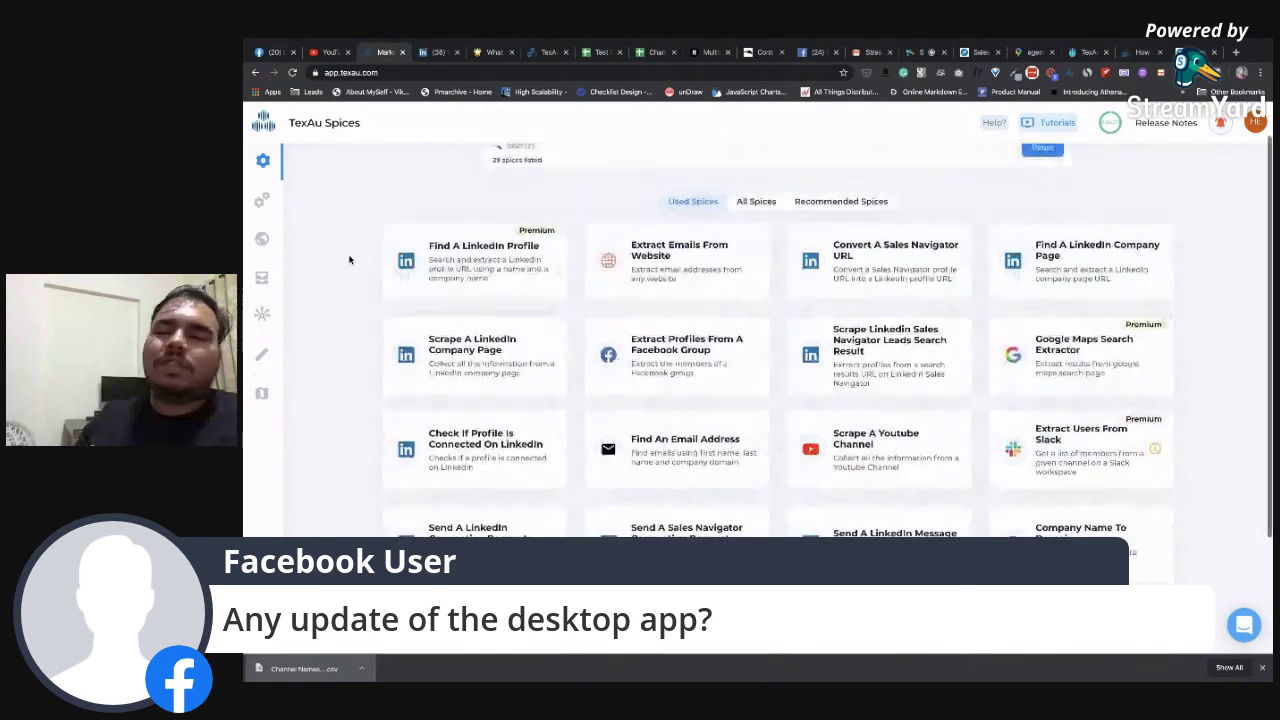
{"action": "scroll", "coordinate": [349, 260], "scroll_direction": "up", "scroll_amount": 1}
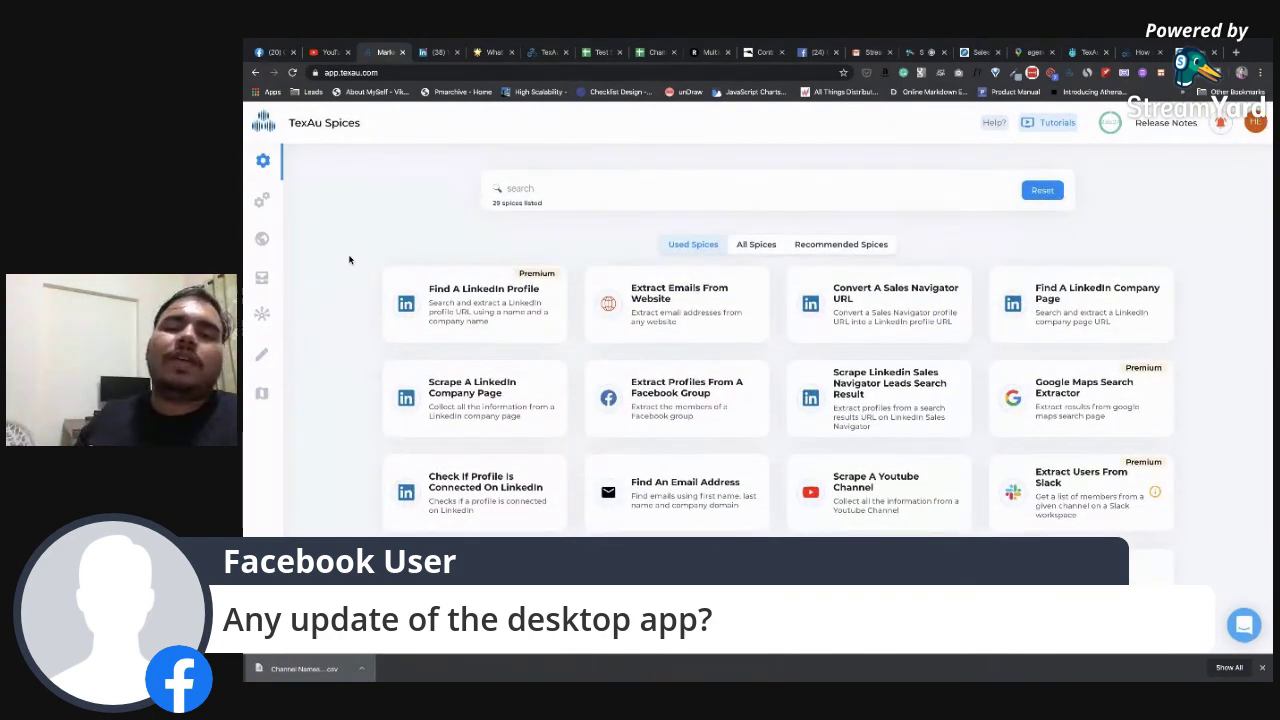
{"action": "scroll", "coordinate": [349, 260], "scroll_direction": "down", "scroll_amount": 1}
{"action": "scroll", "coordinate": [342, 301], "scroll_direction": "up", "scroll_amount": 1}
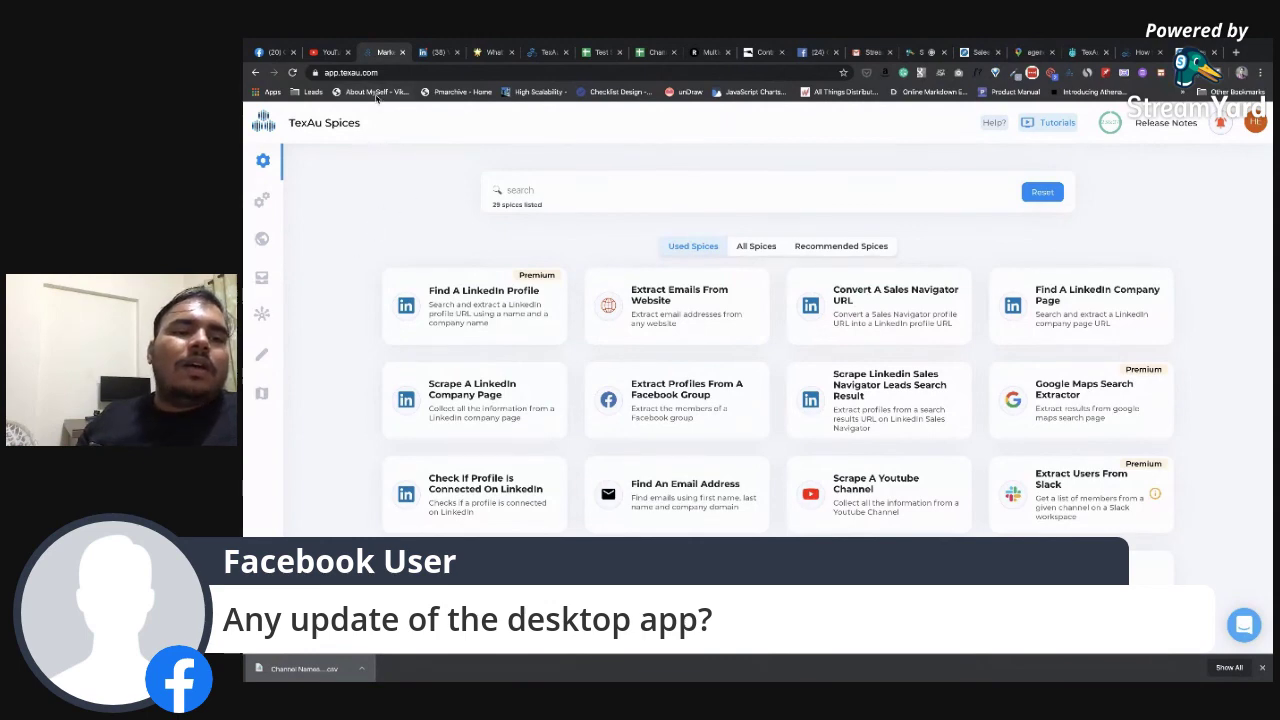
{"action": "left_click", "coordinate": [276, 54]}
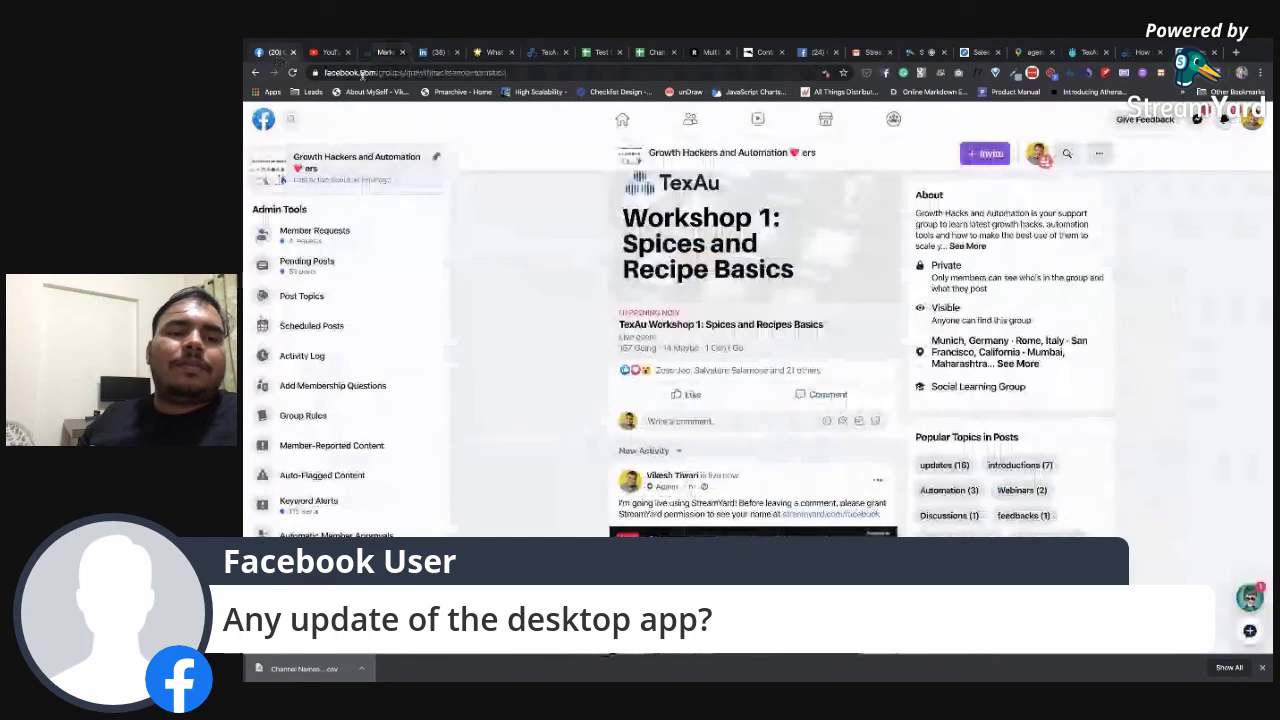
{"action": "left_click", "coordinate": [385, 52]}
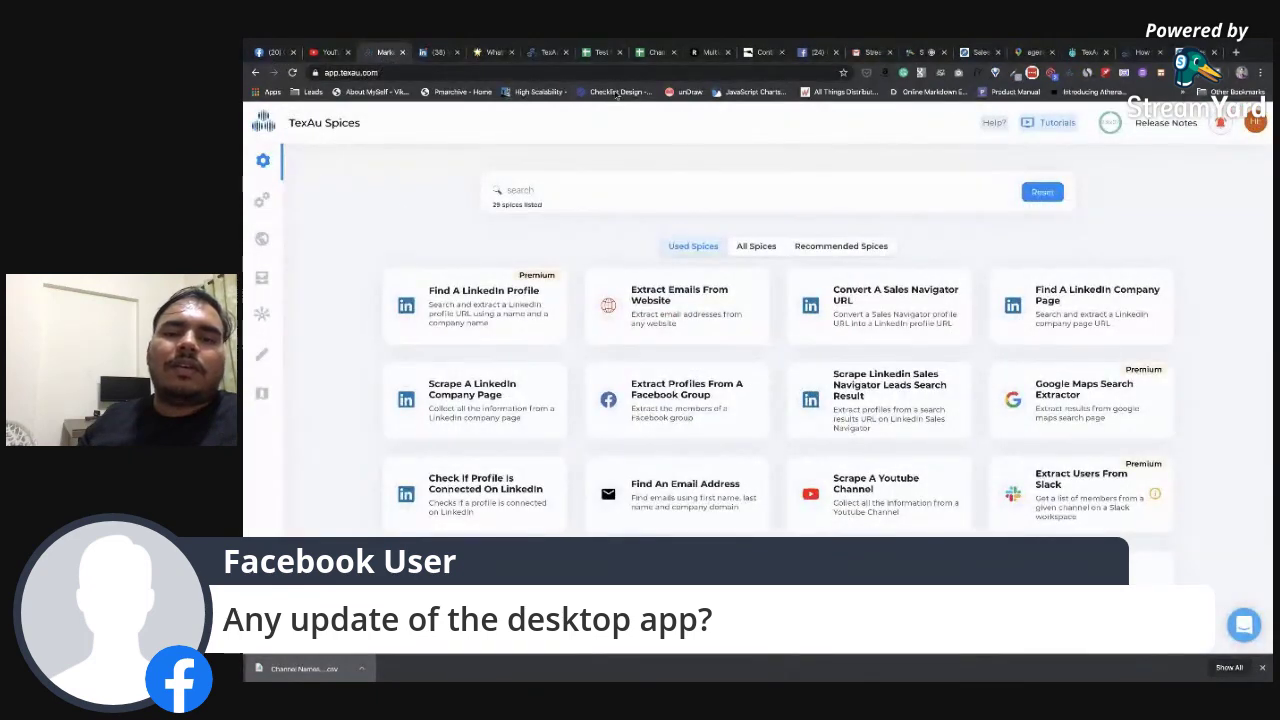